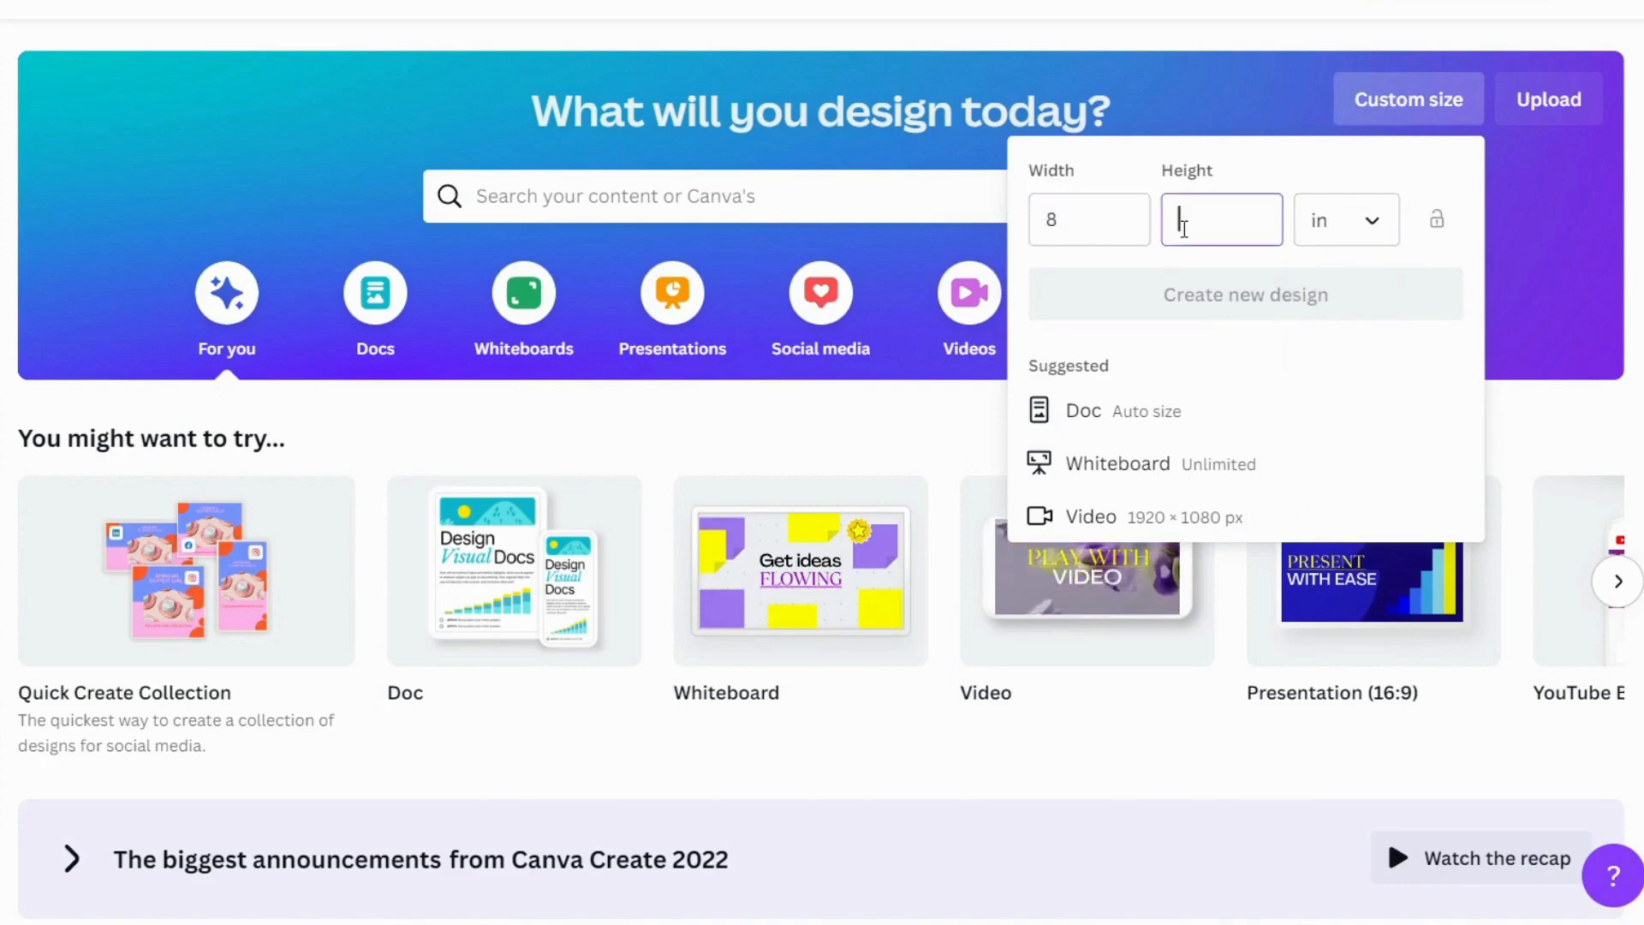
# Create a blank custom design sized 8 × 10 in and add a text box for the title
pyautogui.write('10')
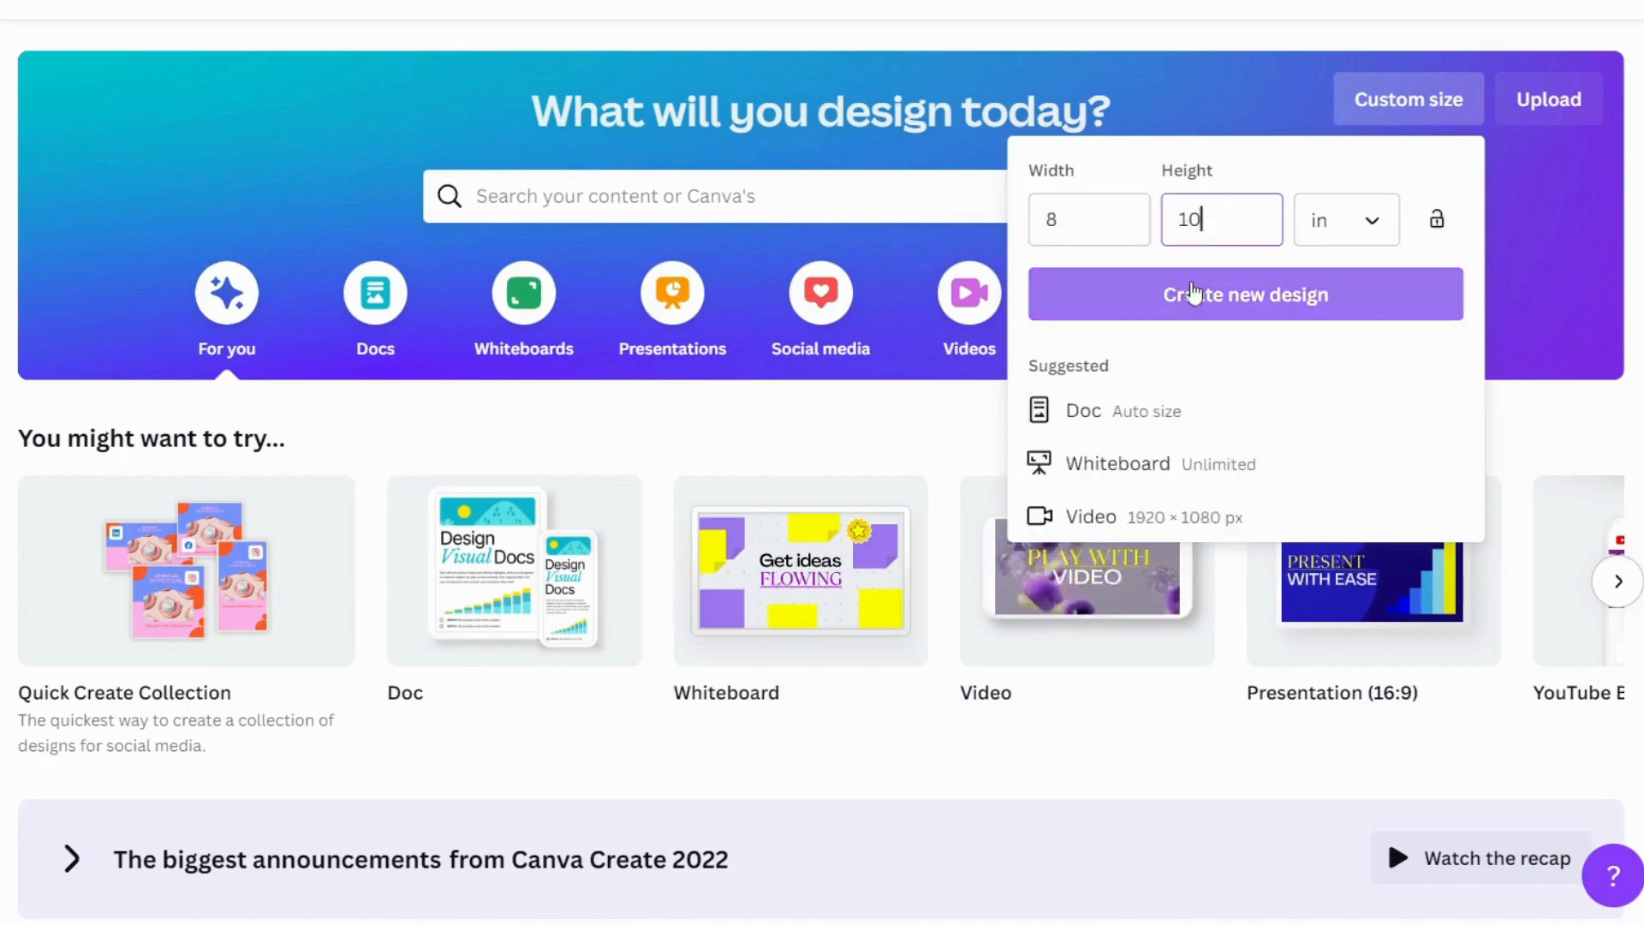
pyautogui.click(1195, 294)
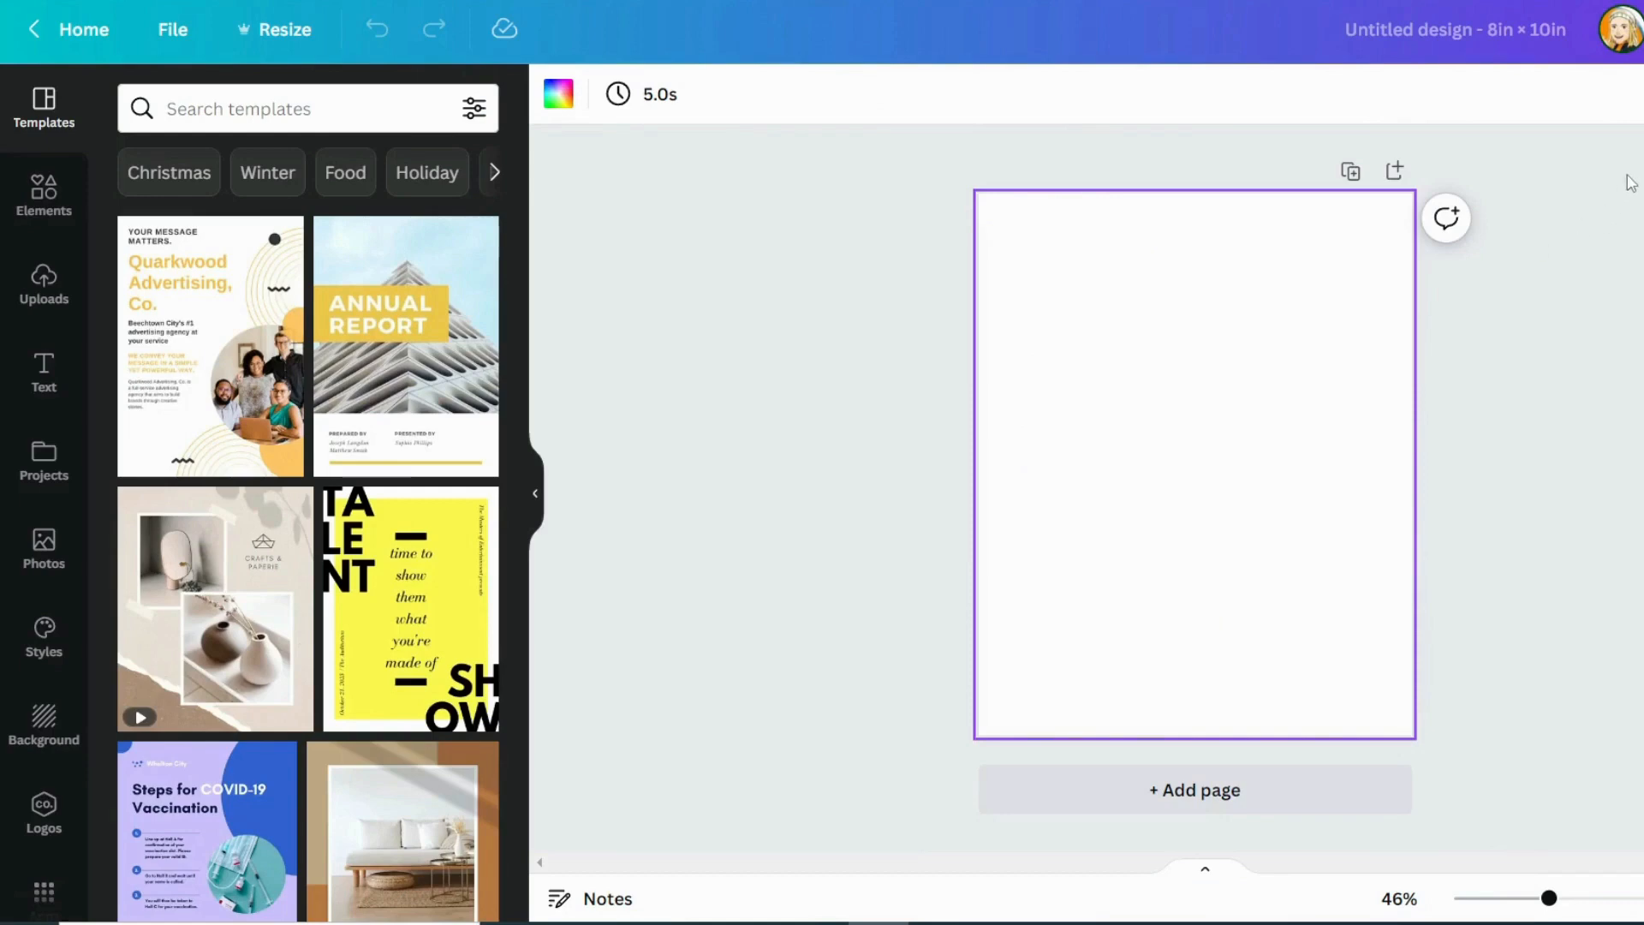
pyautogui.press('t')
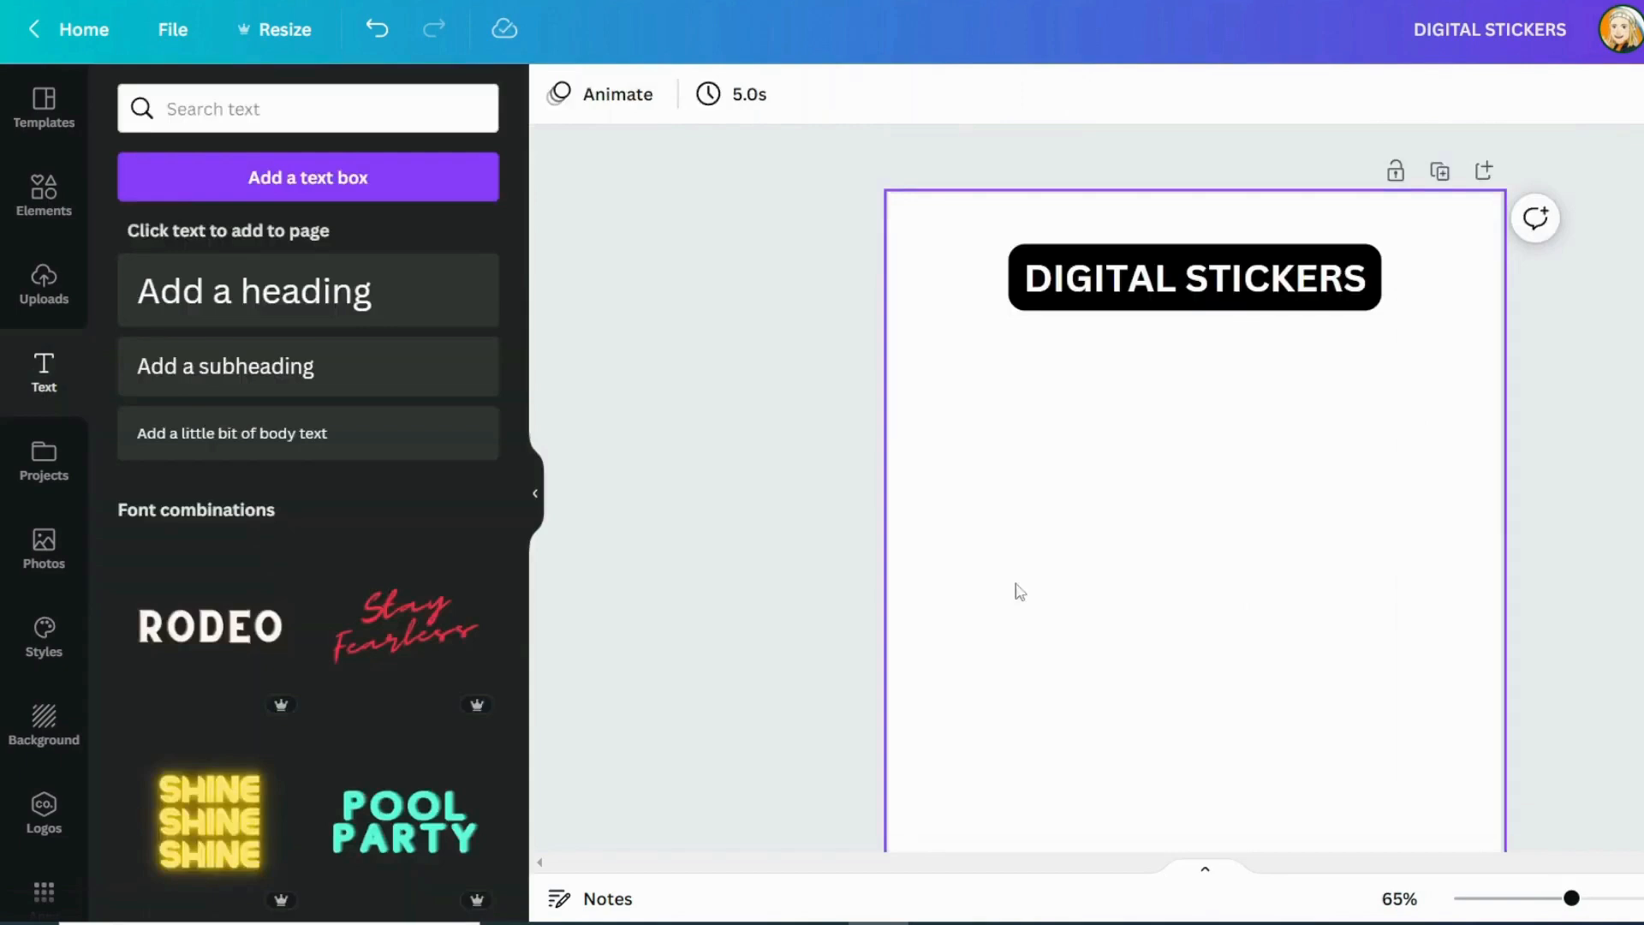
# Insert the red "Stay Fearless" font combination, change "Stay" to "Kids" and delete "Fearless"
pyautogui.click(405, 626)
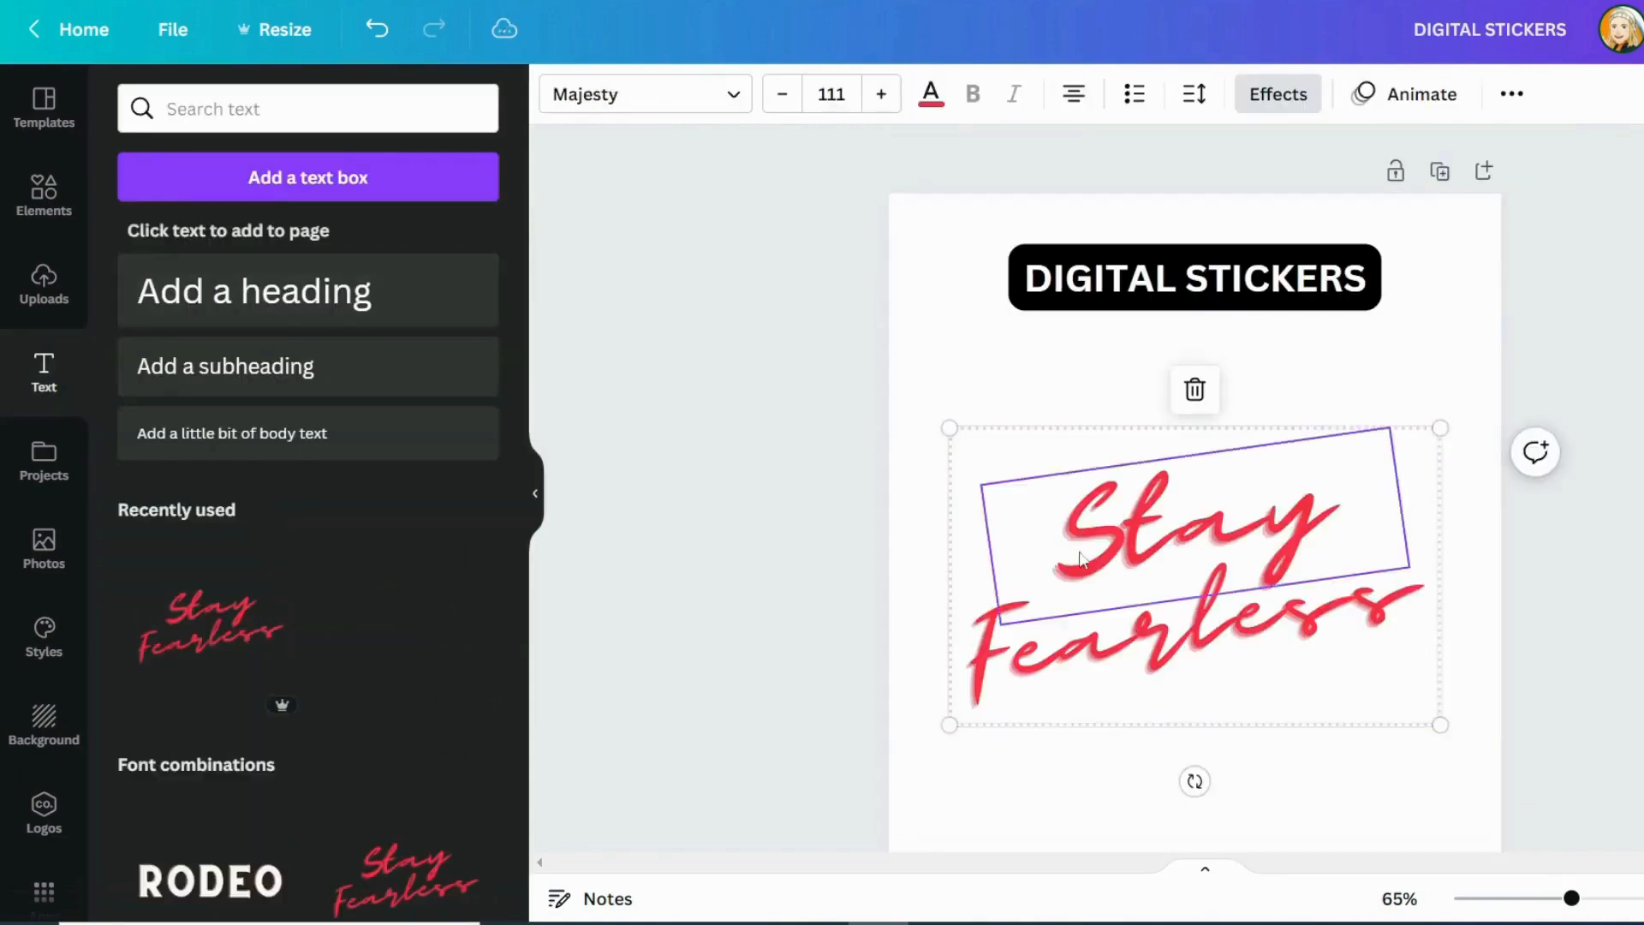
pyautogui.doubleClick(1280, 563)
pyautogui.write('Kids')
pyautogui.click(1550, 633)
pyautogui.click(1286, 629)
pyautogui.click(1285, 628)
pyautogui.press('Delete')
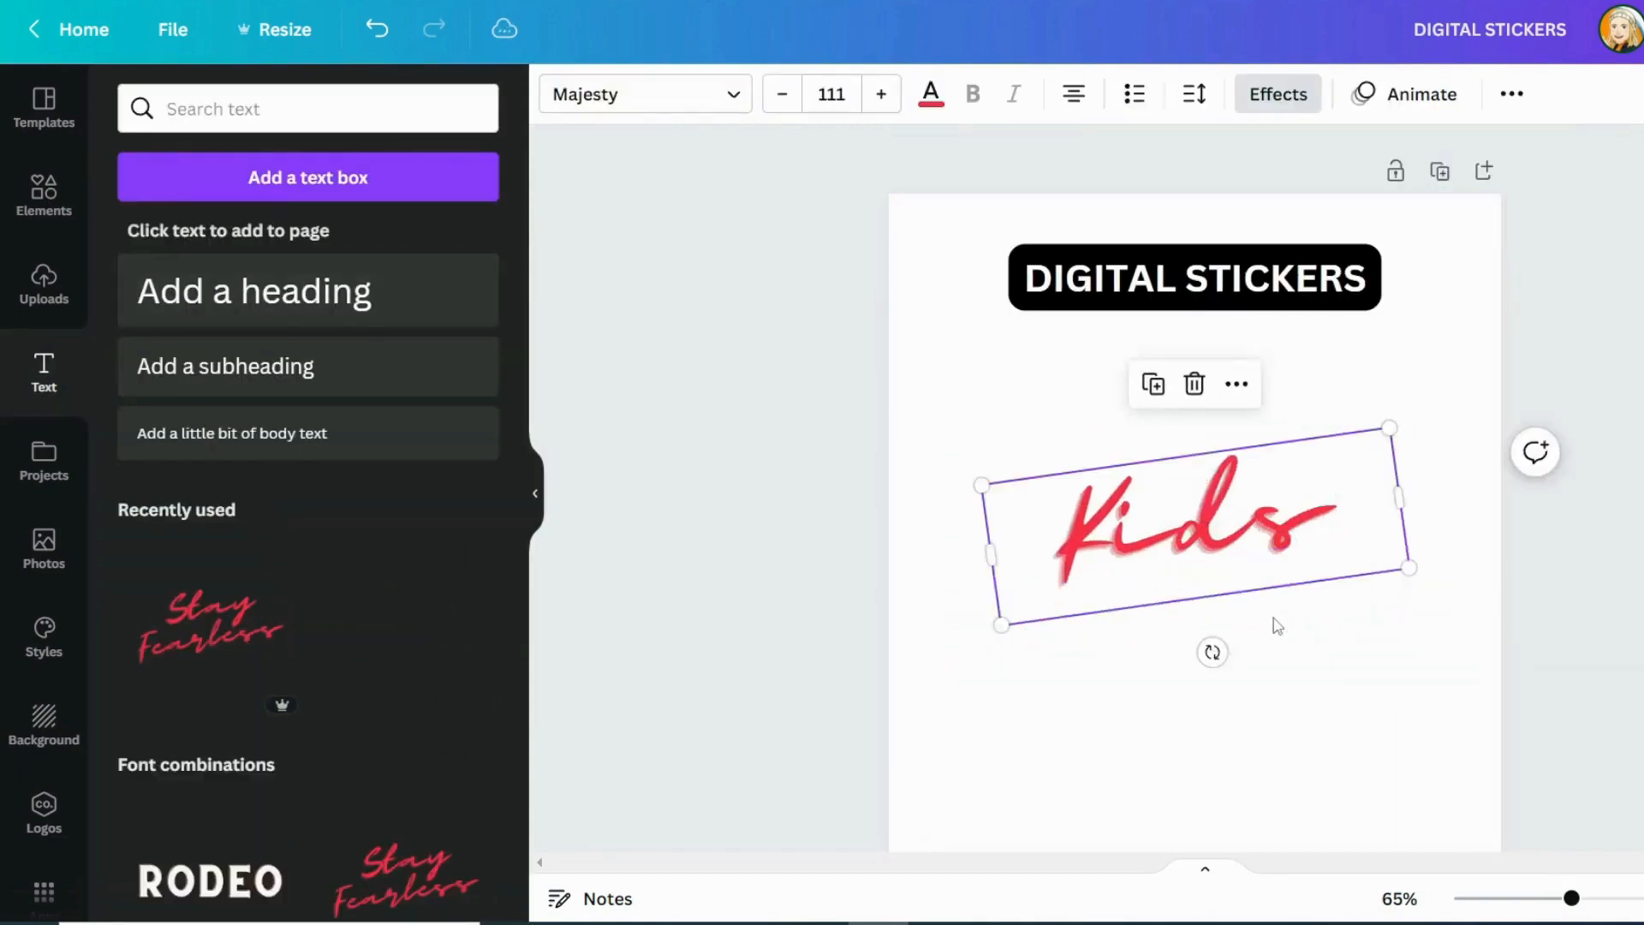
# Shrink "Kids", place it directly under the "DIGITAL STICKERS" title, and move both up near the page's top edge
pyautogui.moveTo(1225, 551); pyautogui.dragTo(1241, 413)
pyautogui.moveTo(1421, 429); pyautogui.dragTo(1324, 412)
pyautogui.moveTo(1190, 386); pyautogui.dragTo(1248, 355)
pyautogui.click(1319, 514)
pyautogui.scroll(-1, 1319, 514)
pyautogui.moveTo(1405, 411); pyautogui.dragTo(1020, 225)
pyautogui.moveTo(1199, 287); pyautogui.dragTo(1194, 271)
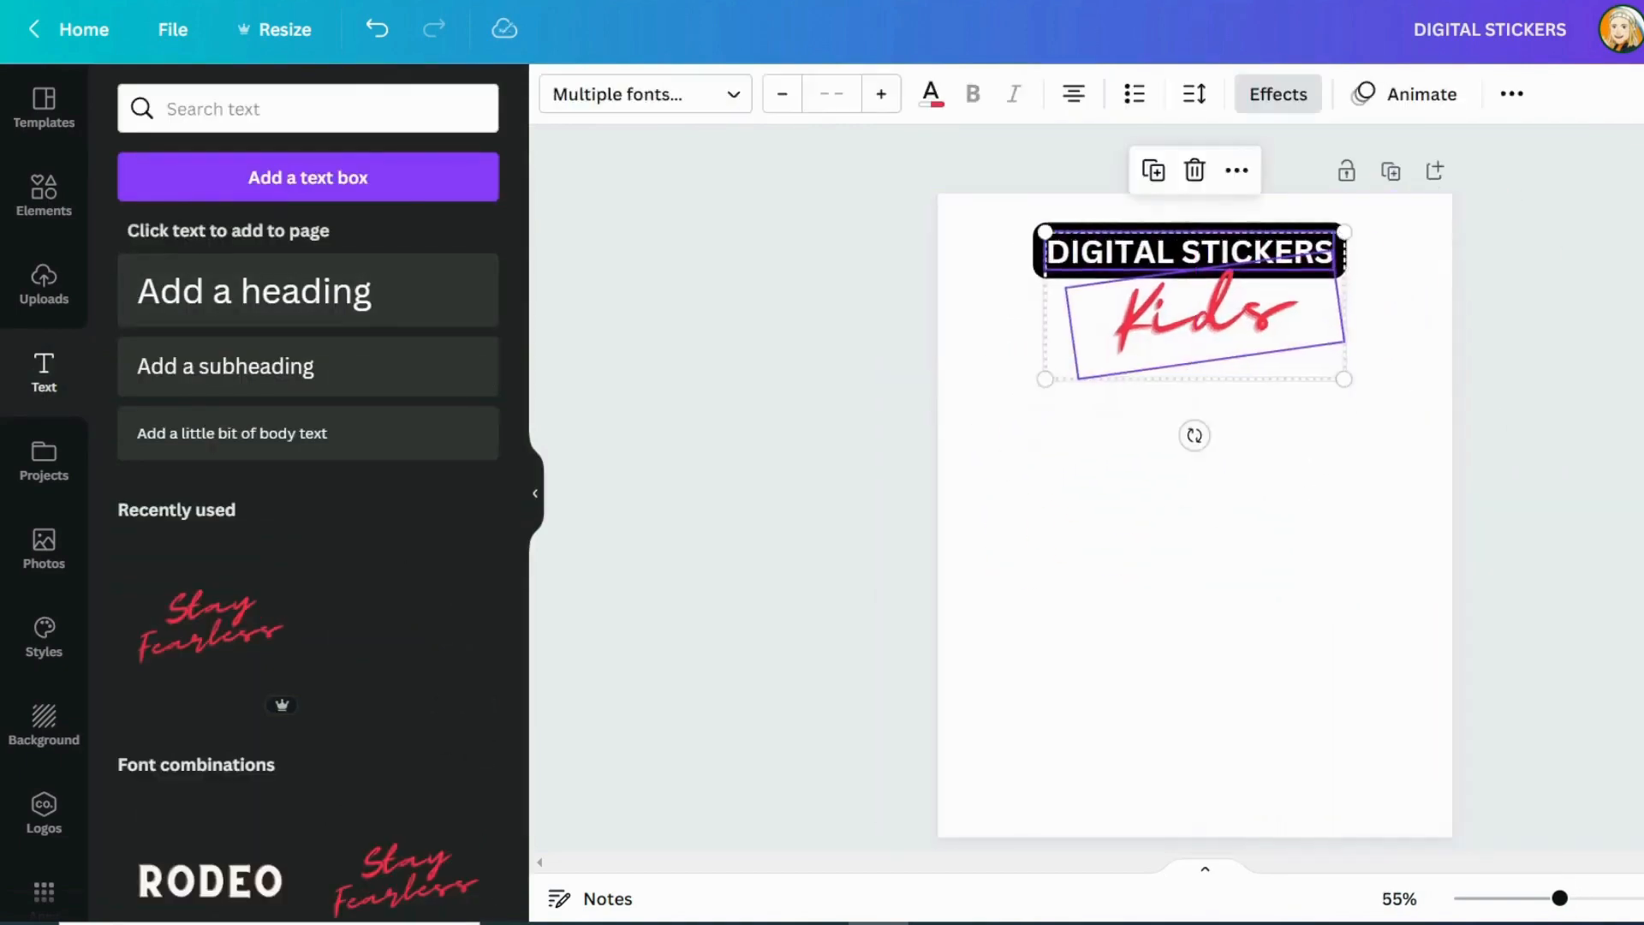
pyautogui.click(910, 553)
# Search the graphics for "bunny" and add the pink bunny holding a heart, scaled down on the left half of the page
pyautogui.click(44, 186)
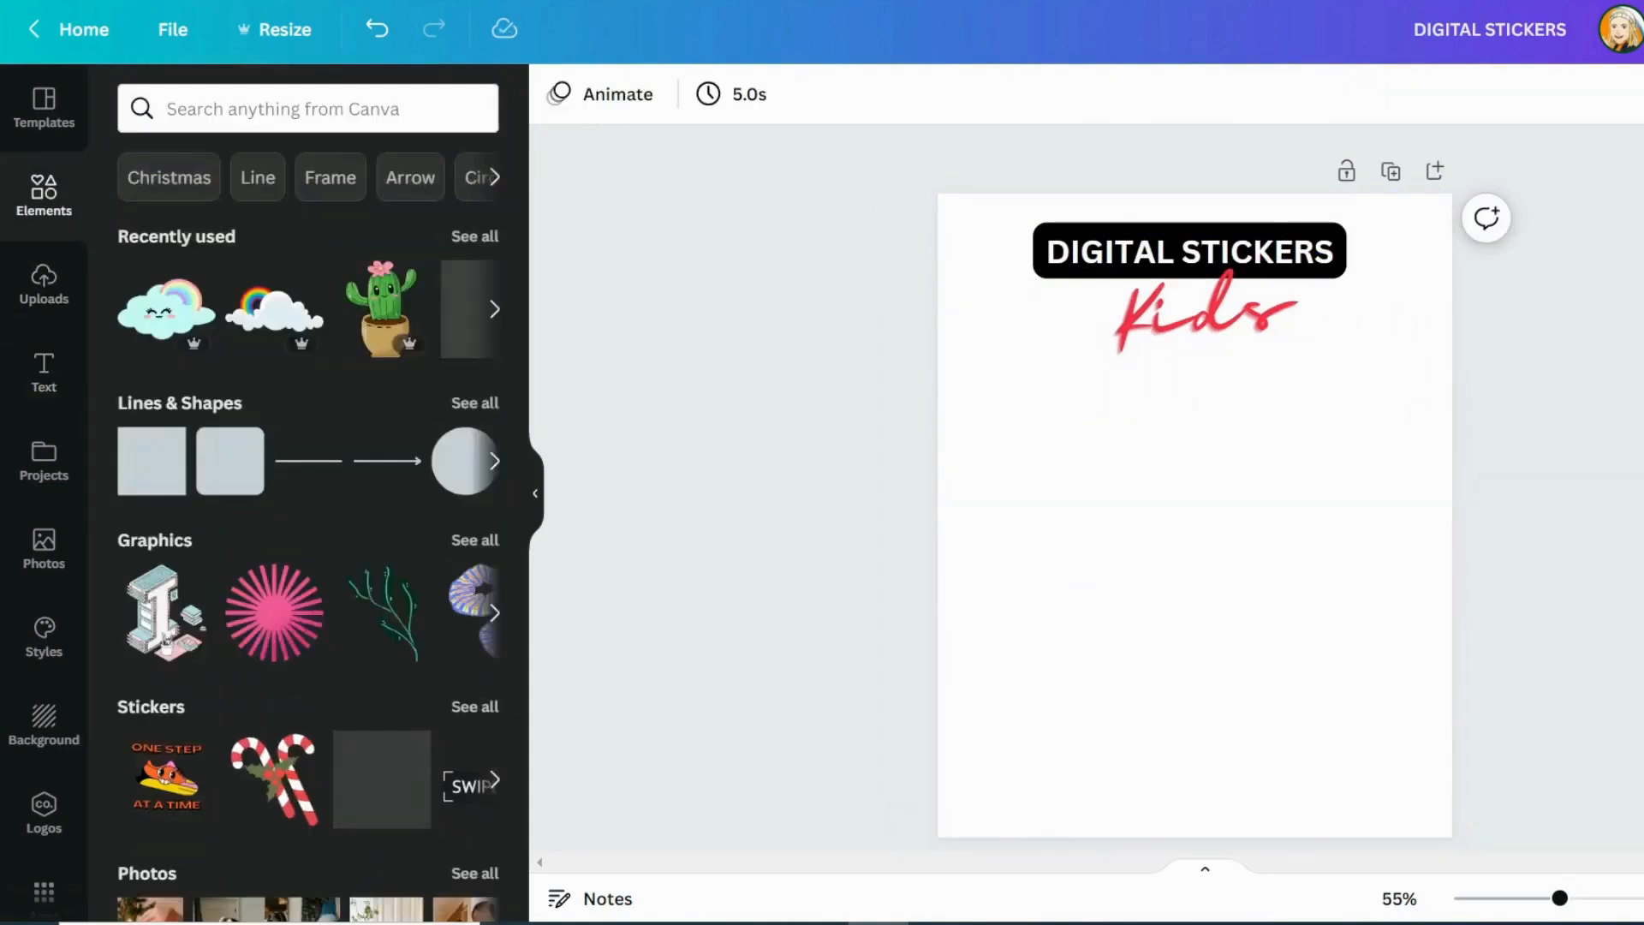
pyautogui.click(285, 94)
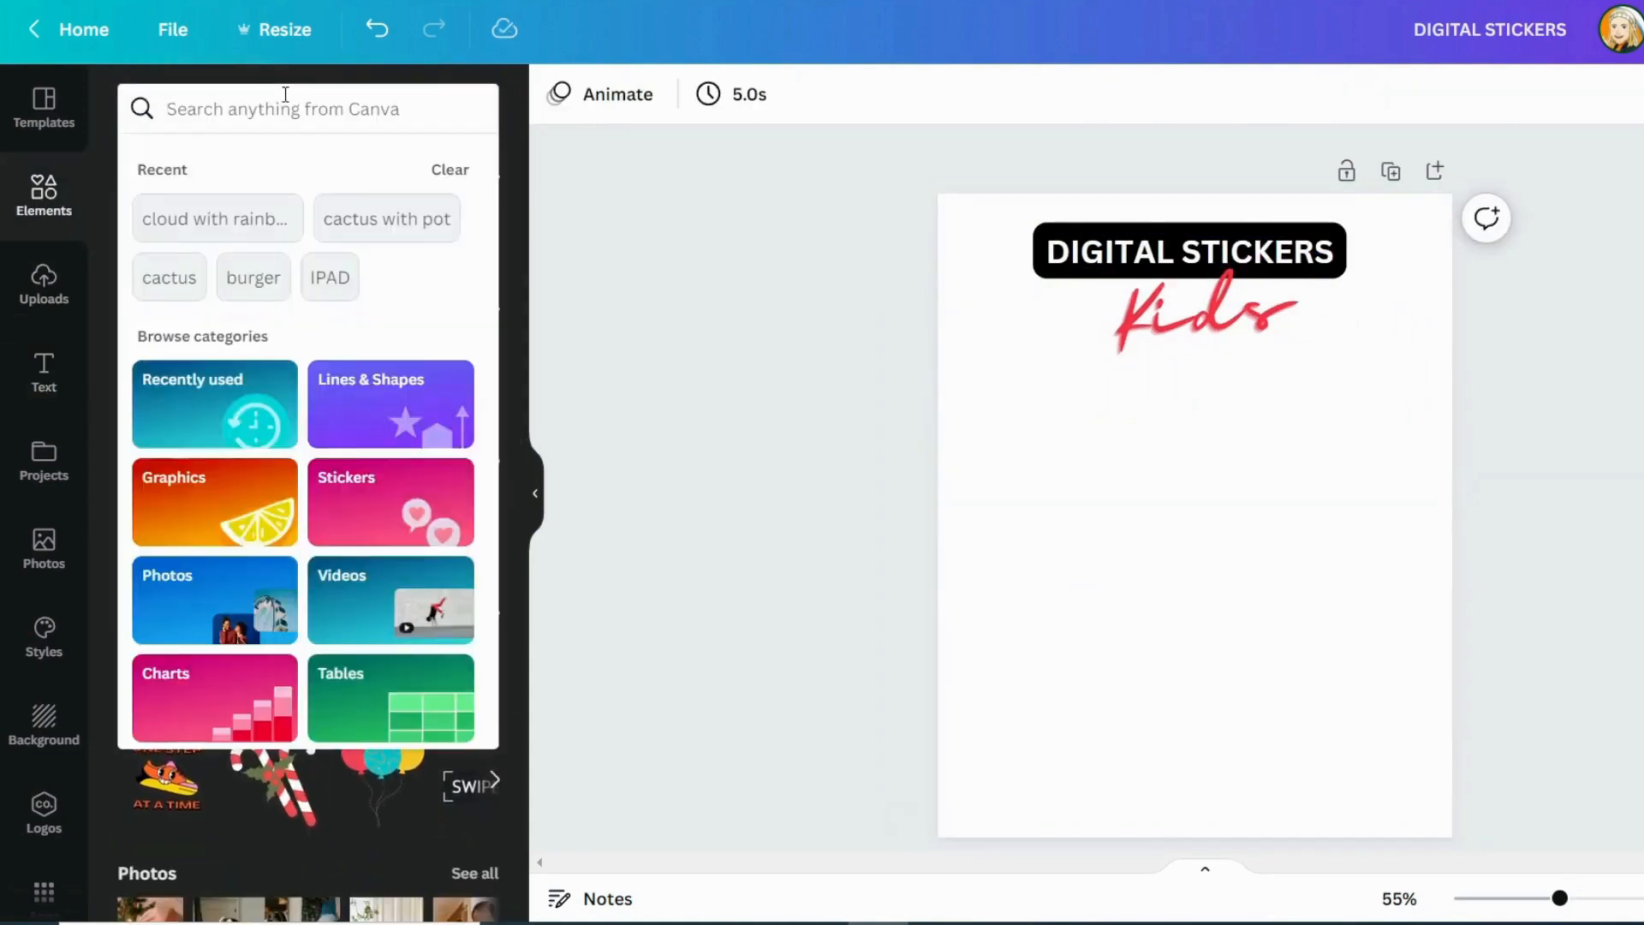
pyautogui.write('bunny')
pyautogui.press('Return')
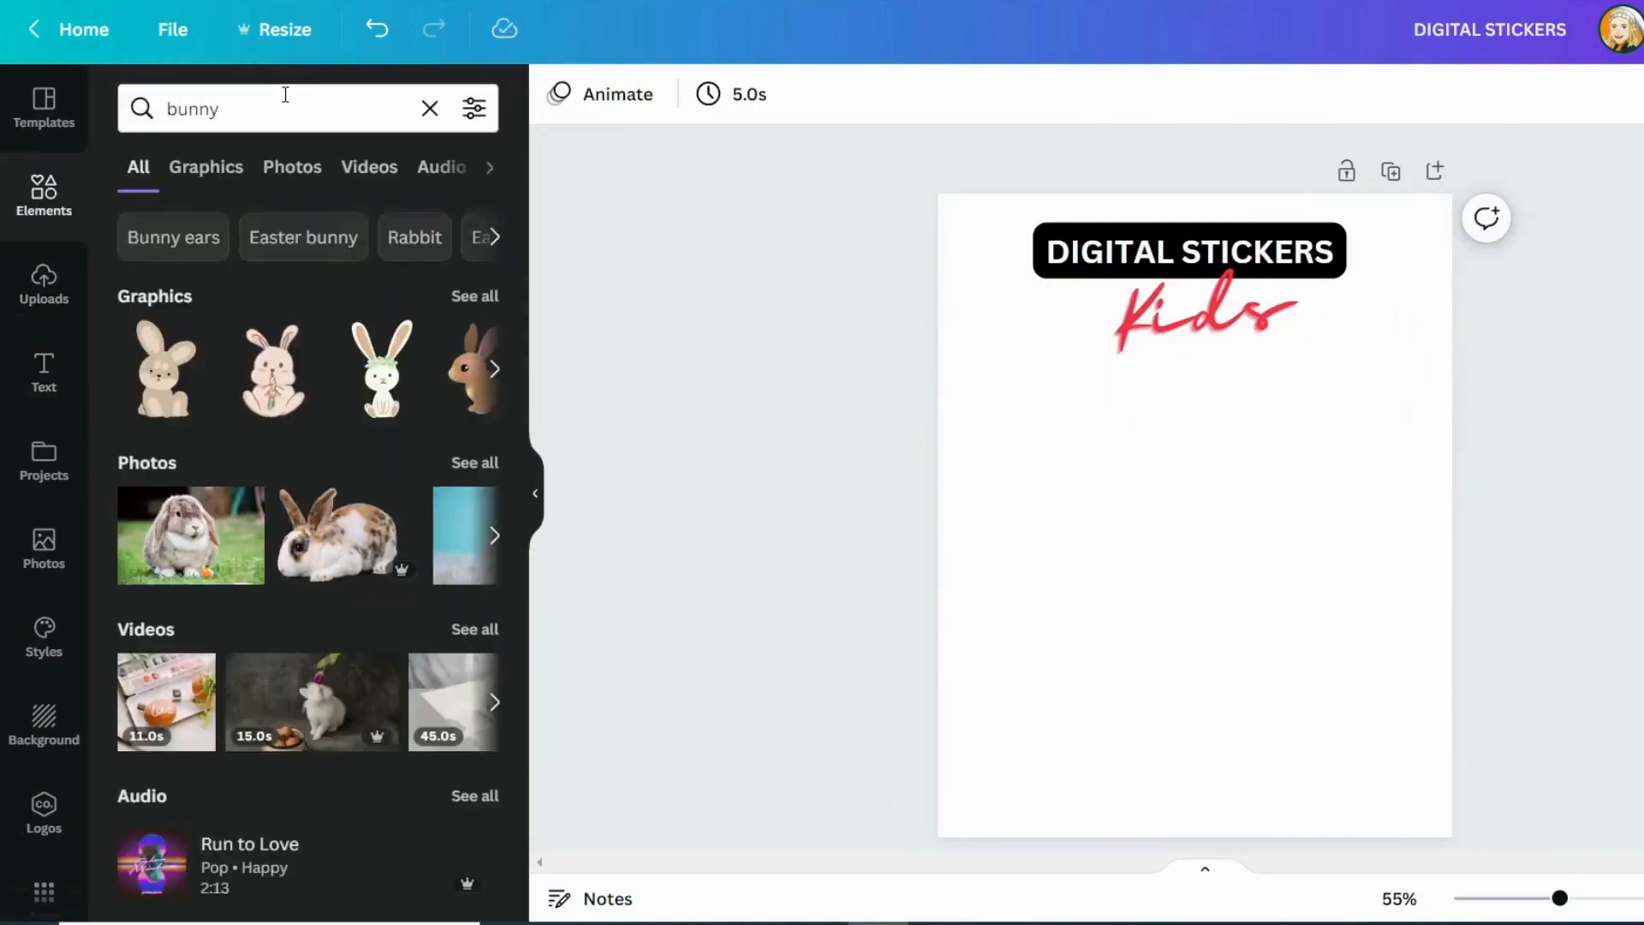
pyautogui.click(476, 297)
pyautogui.scroll(-3, 360, 479)
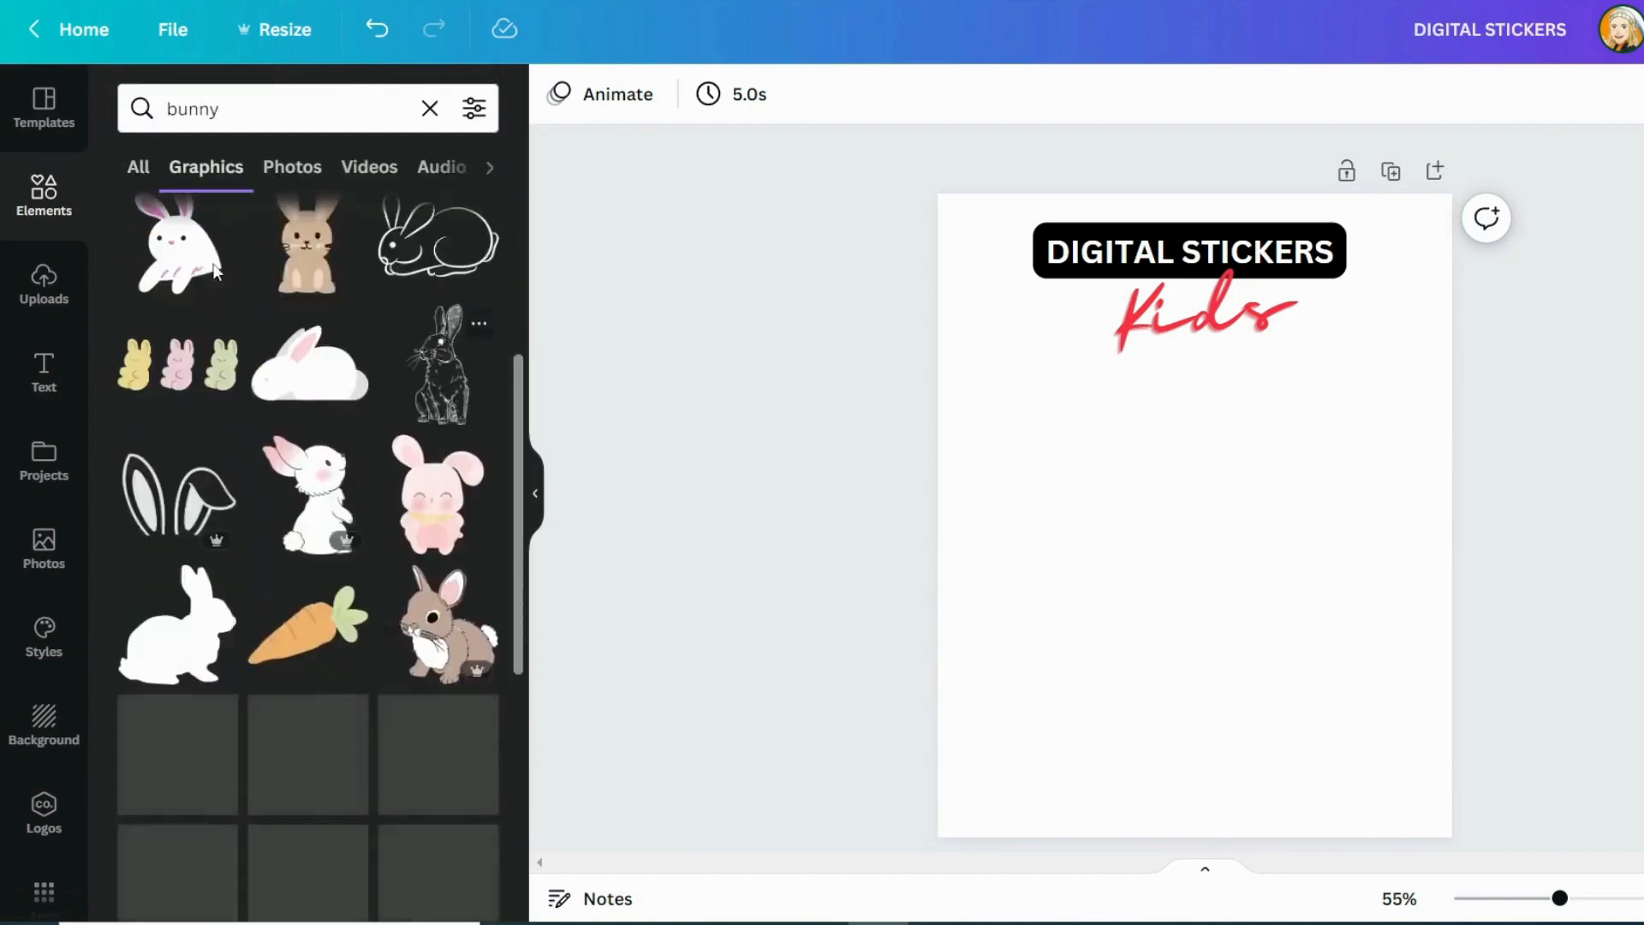
pyautogui.scroll(-6, 392, 548)
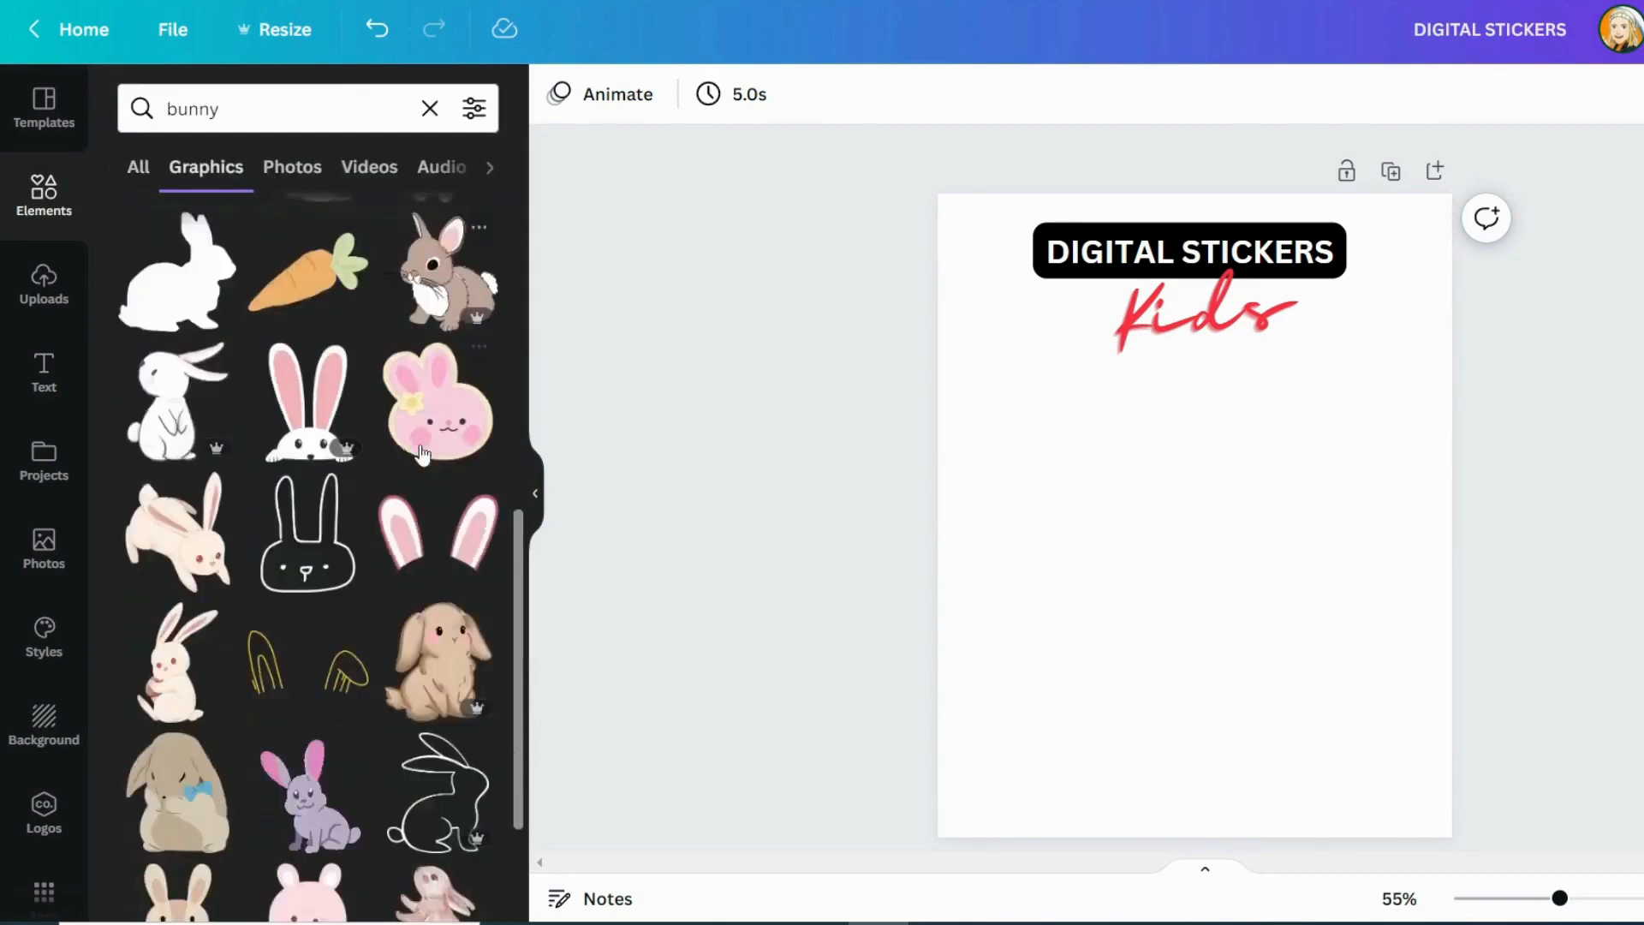
pyautogui.scroll(-2, 422, 454)
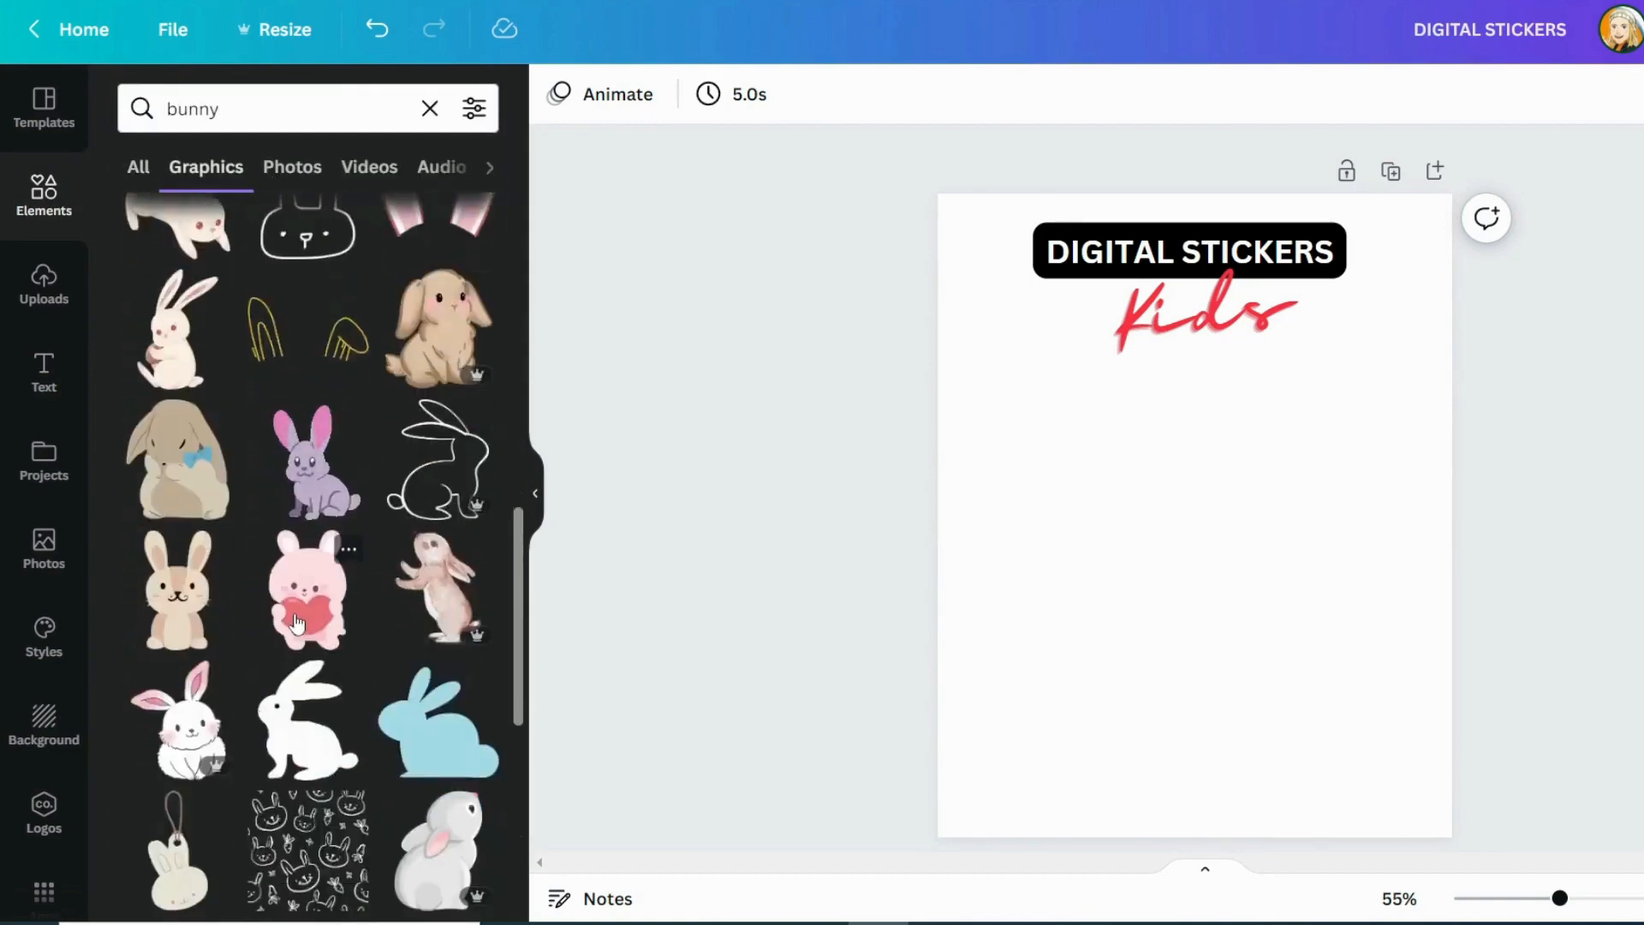
pyautogui.click(294, 585)
pyautogui.moveTo(1369, 785); pyautogui.dragTo(1159, 631)
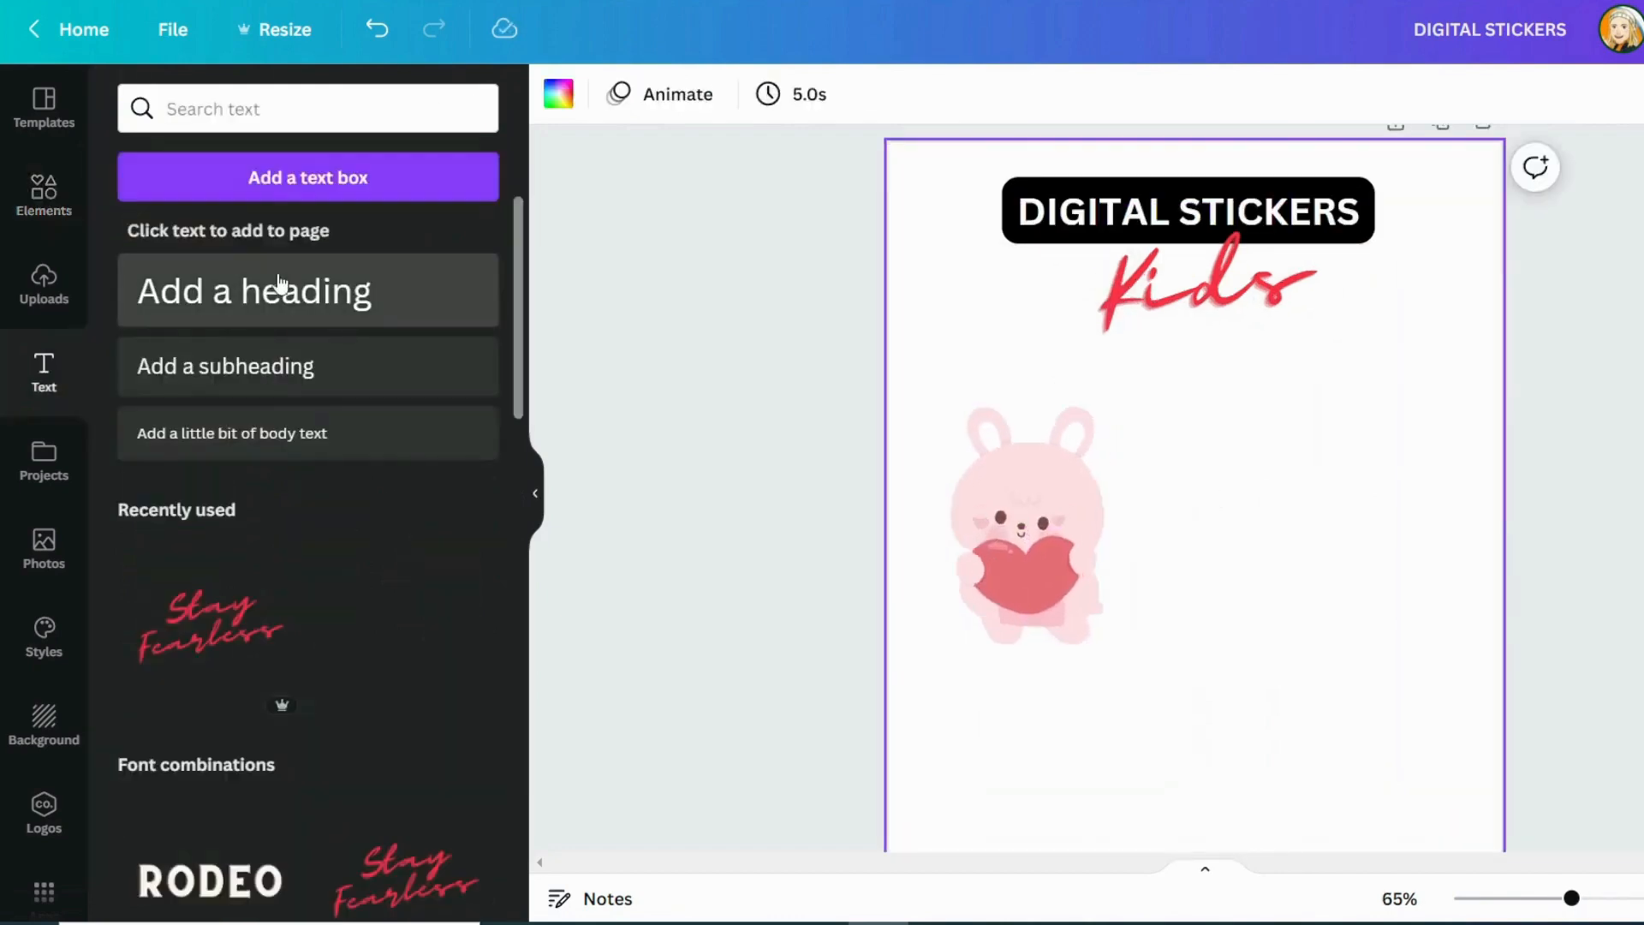
# Insert the "We are having a baby girl!" text combination, change its main line to "Always" and delete its other lines
pyautogui.click(278, 283)
pyautogui.press('Delete')
pyautogui.scroll(-10, 352, 417)
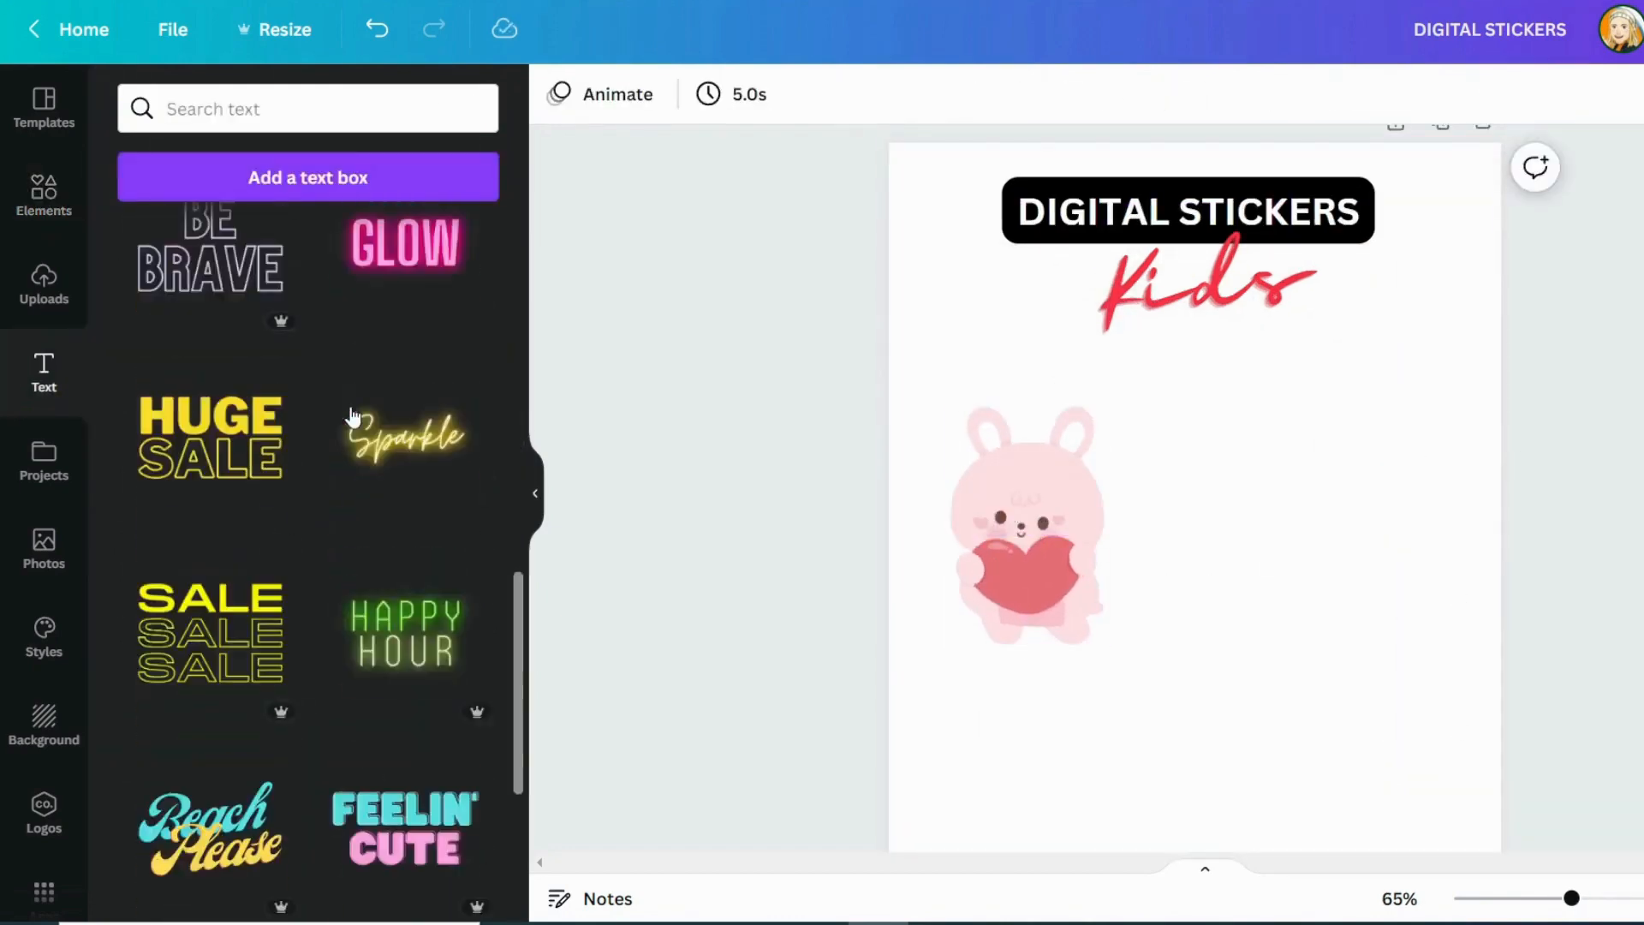
pyautogui.scroll(-15, 352, 417)
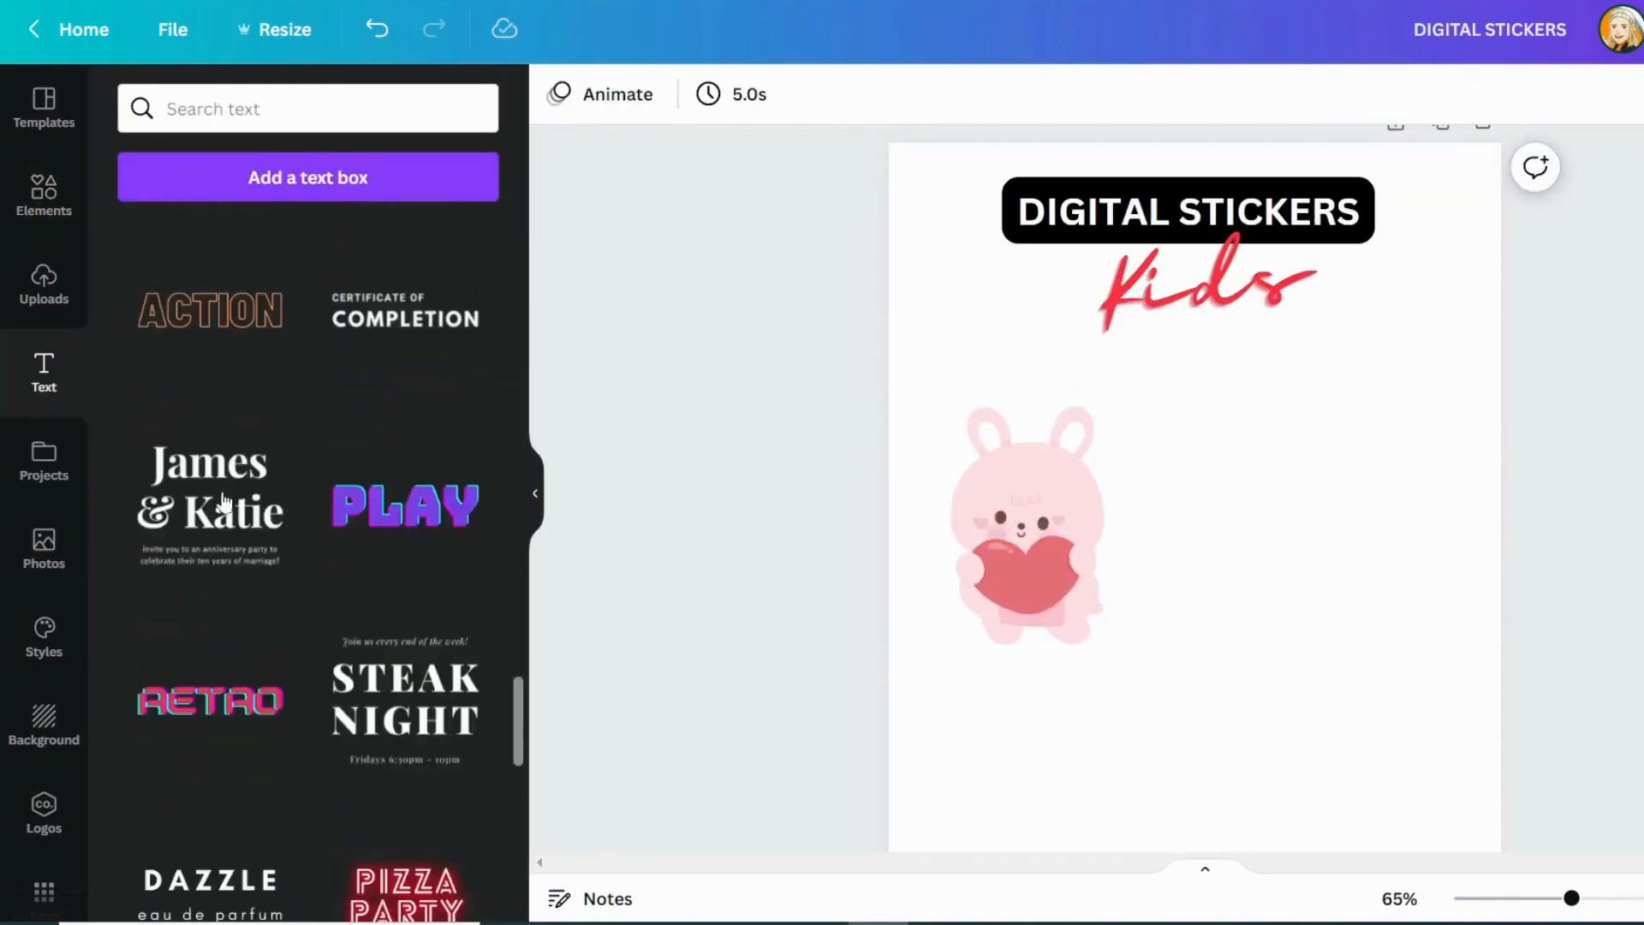
pyautogui.click(210, 342)
pyautogui.moveTo(1252, 586); pyautogui.dragTo(1297, 665)
pyautogui.doubleClick(1256, 551)
pyautogui.write('Always')
pyautogui.click(1191, 494)
pyautogui.press('Delete')
pyautogui.click(1191, 707)
pyautogui.press('Delete')
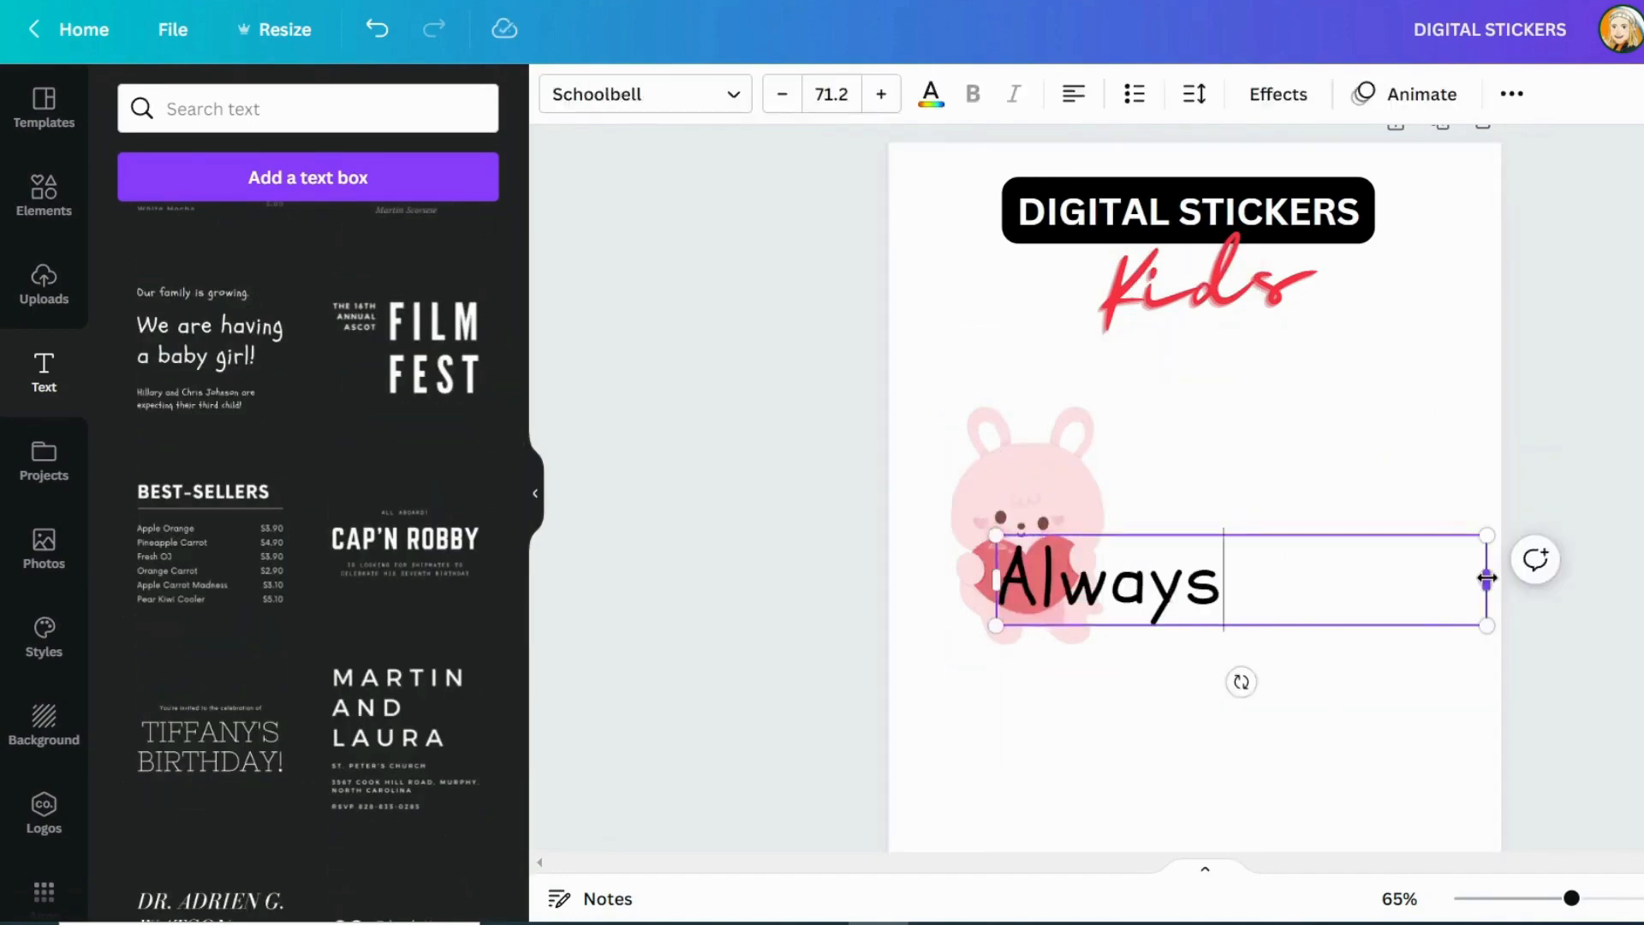
# Curve the word "Always", shrink and tilt it, and fit it around the bunny's upper right side
pyautogui.moveTo(1487, 577); pyautogui.dragTo(1225, 576)
pyautogui.moveTo(1203, 447); pyautogui.dragTo(1158, 426)
pyautogui.click(1278, 98)
pyautogui.click(308, 783)
pyautogui.moveTo(1095, 518); pyautogui.dragTo(1032, 493)
pyautogui.moveTo(1233, 616); pyautogui.dragTo(1010, 428)
pyautogui.moveTo(1030, 566); pyautogui.dragTo(1059, 566)
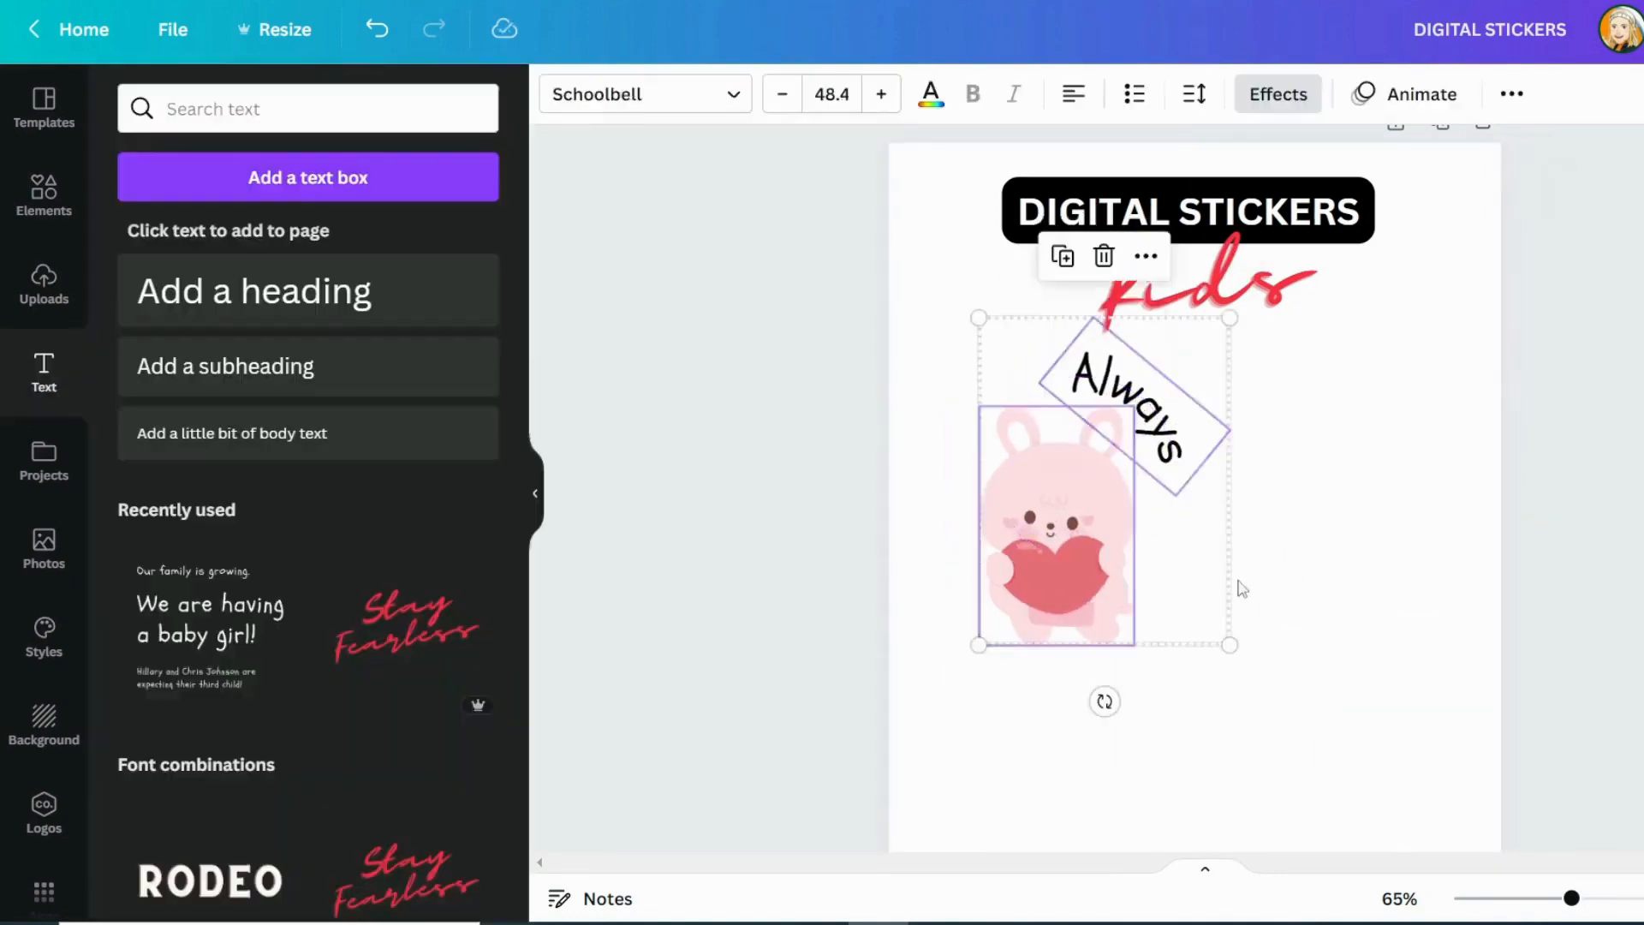
# Duplicate the curved "Always" text, change the copy to "happy" and move it to the bunny's lower left
pyautogui.click(1241, 588)
pyautogui.click(1146, 449)
pyautogui.click(1092, 241)
pyautogui.doubleClick(1285, 612)
pyautogui.write('happy')
pyautogui.moveTo(1156, 454); pyautogui.dragTo(1023, 685)
# Set the curve of "happy" to -100, then rotate and position it around the bunny's lower left side
pyautogui.click(1278, 94)
pyautogui.moveTo(394, 874); pyautogui.dragTo(22, 874)
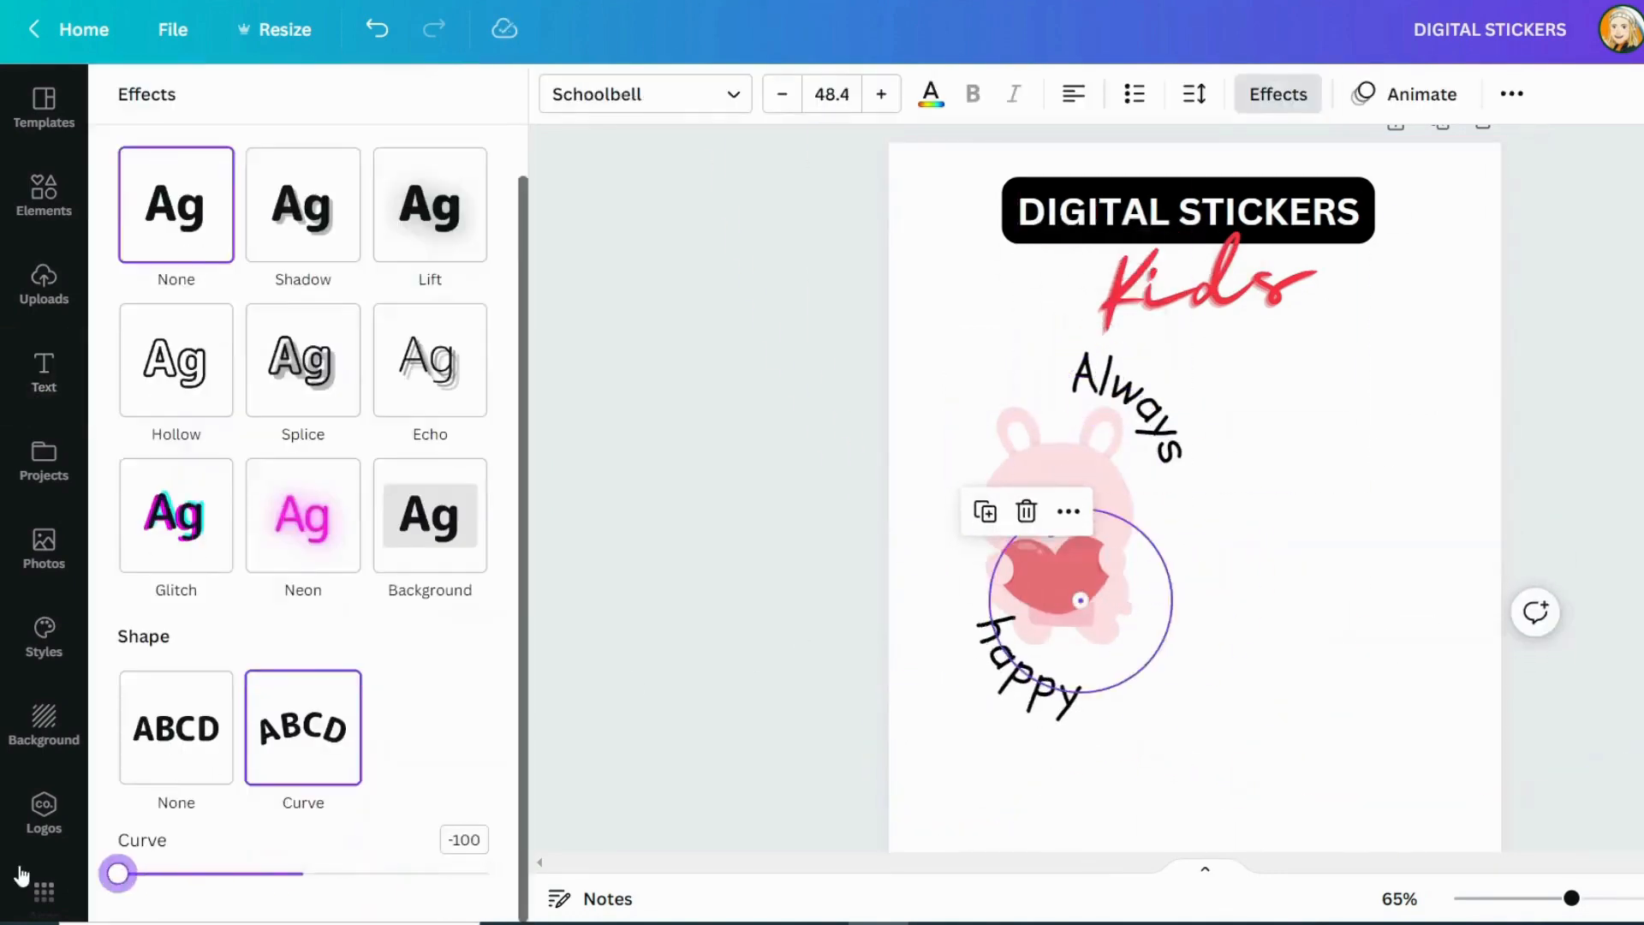
pyautogui.moveTo(1031, 672); pyautogui.dragTo(1000, 654)
pyautogui.moveTo(910, 708); pyautogui.dragTo(932, 733)
pyautogui.moveTo(999, 649); pyautogui.dragTo(1018, 649)
pyautogui.click(1135, 408)
pyautogui.click(1269, 546)
# Select the bunny with both curved words and move them together toward the centre of the page
pyautogui.scroll(-2, 1270, 547)
pyautogui.scroll(1, 1270, 545)
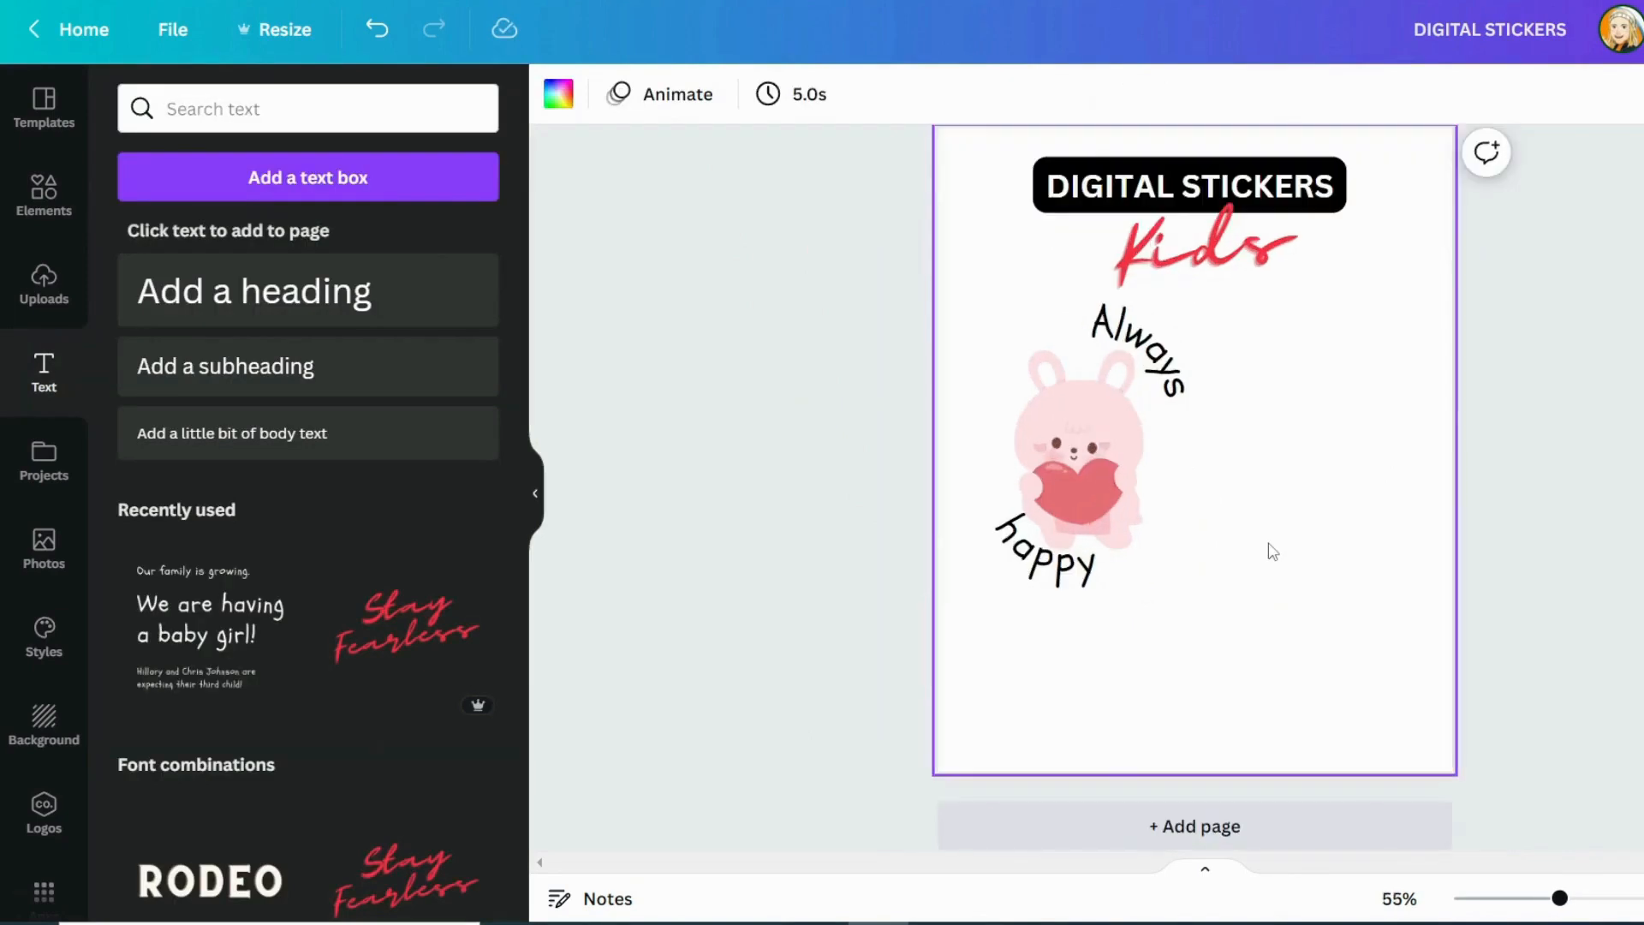
pyautogui.scroll(1, 1268, 480)
pyautogui.moveTo(1274, 419); pyautogui.dragTo(1015, 690)
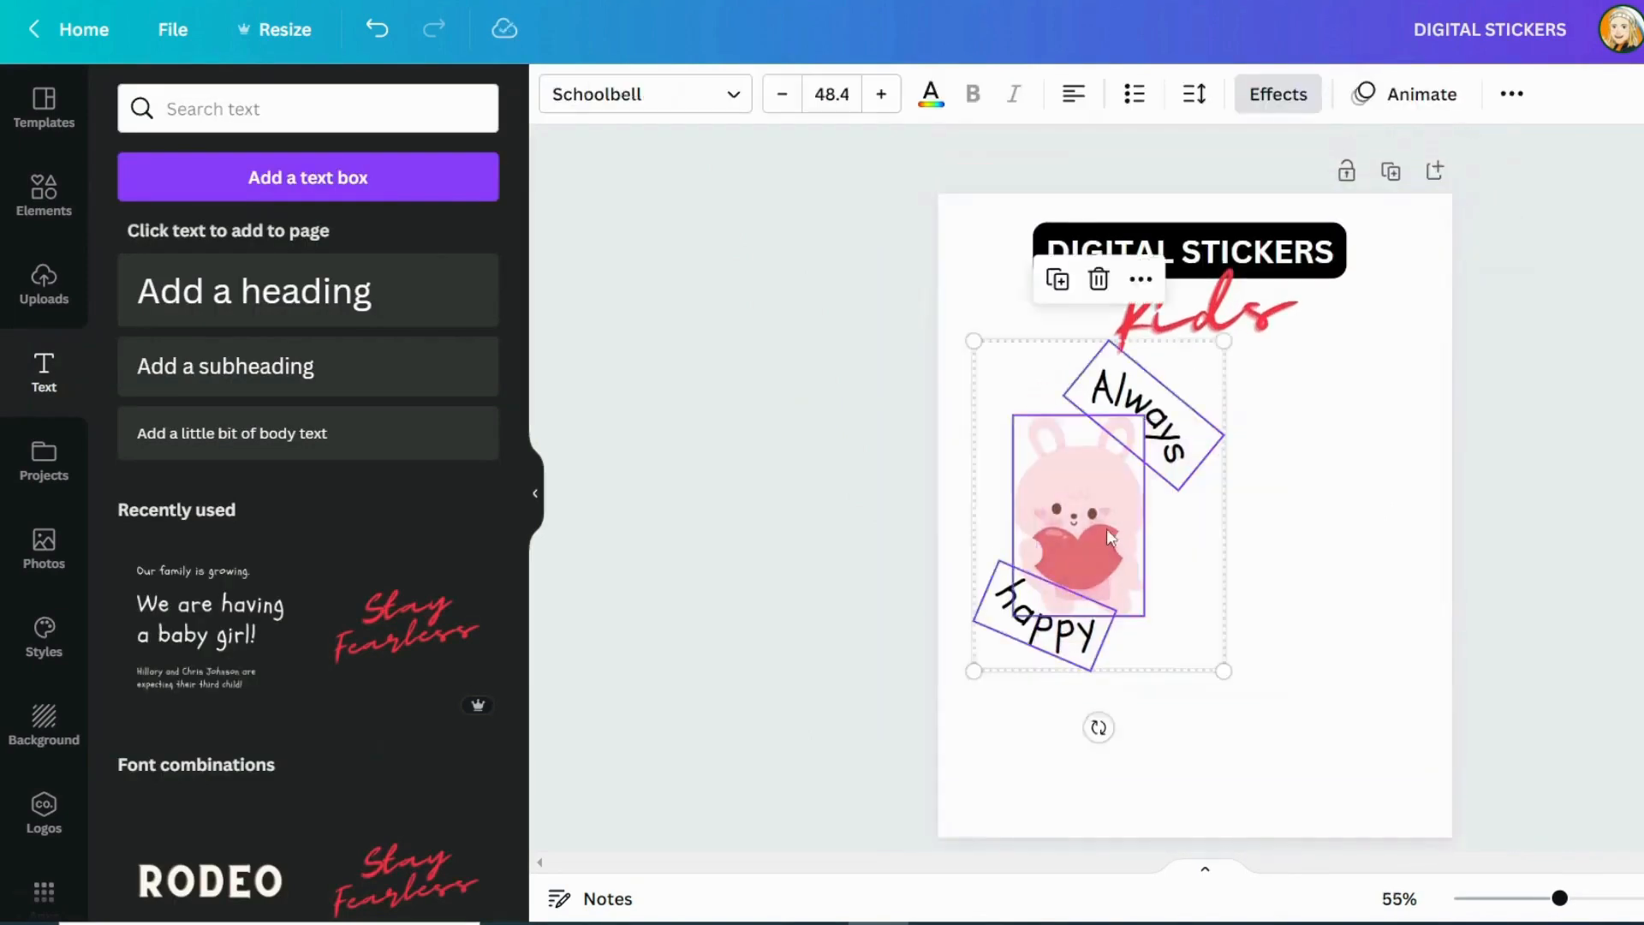
pyautogui.moveTo(1105, 529); pyautogui.dragTo(1171, 555)
pyautogui.click(1429, 506)
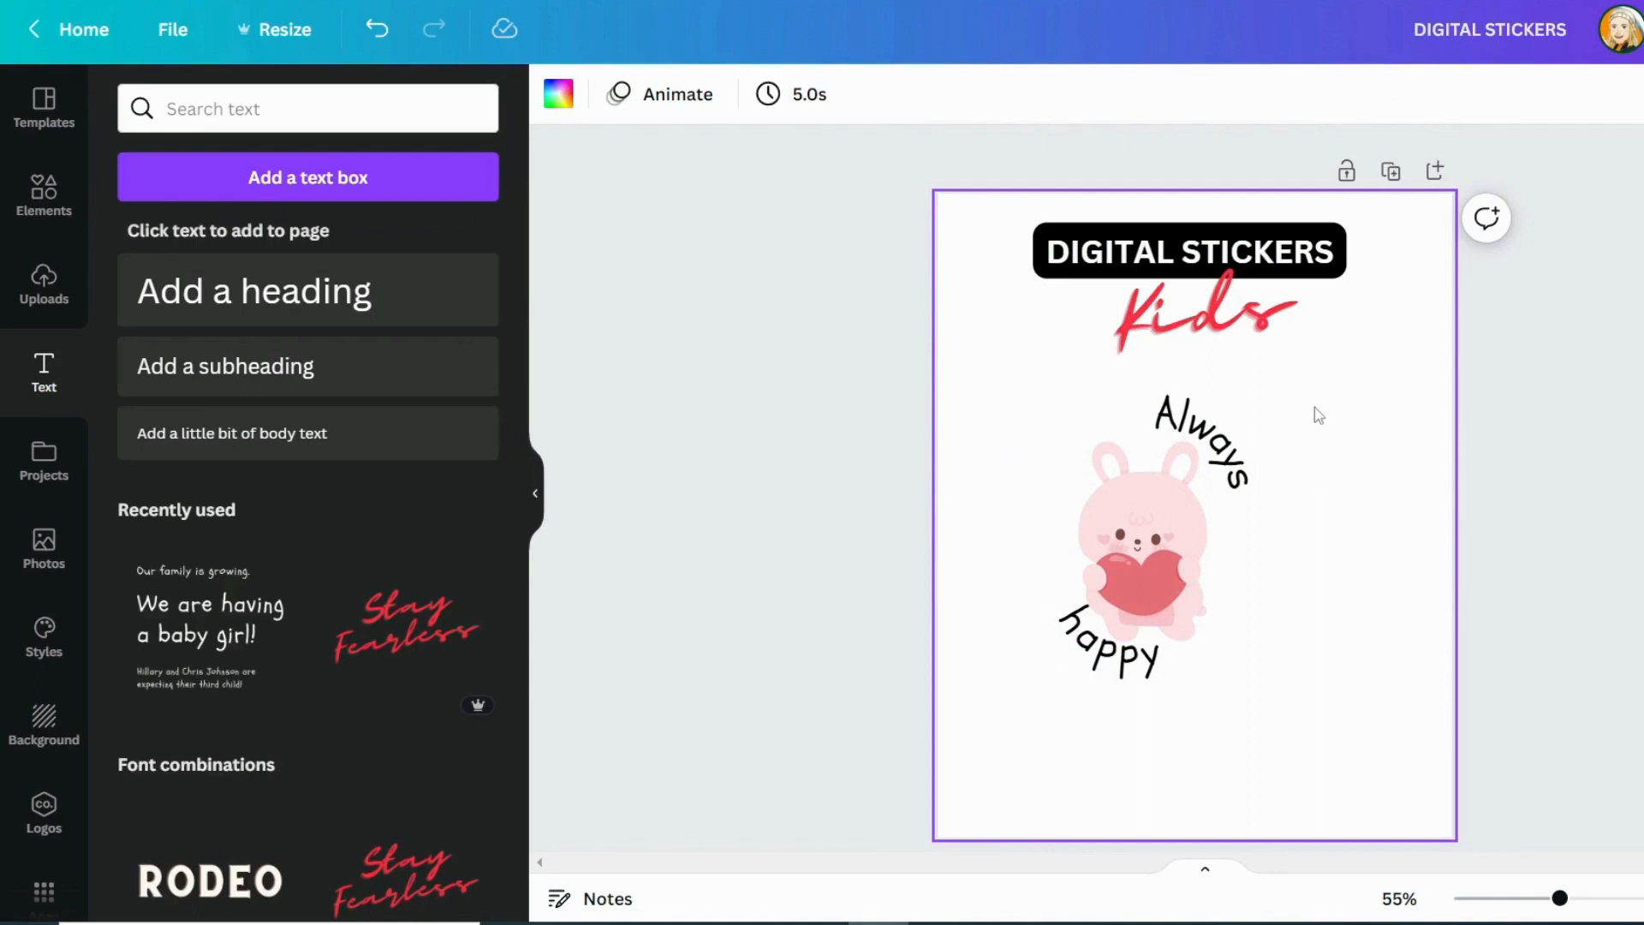
# Add a second page and fill its background with a custom medium blue
pyautogui.scroll(-10, 1090, 260)
pyautogui.click(44, 724)
pyautogui.click(139, 174)
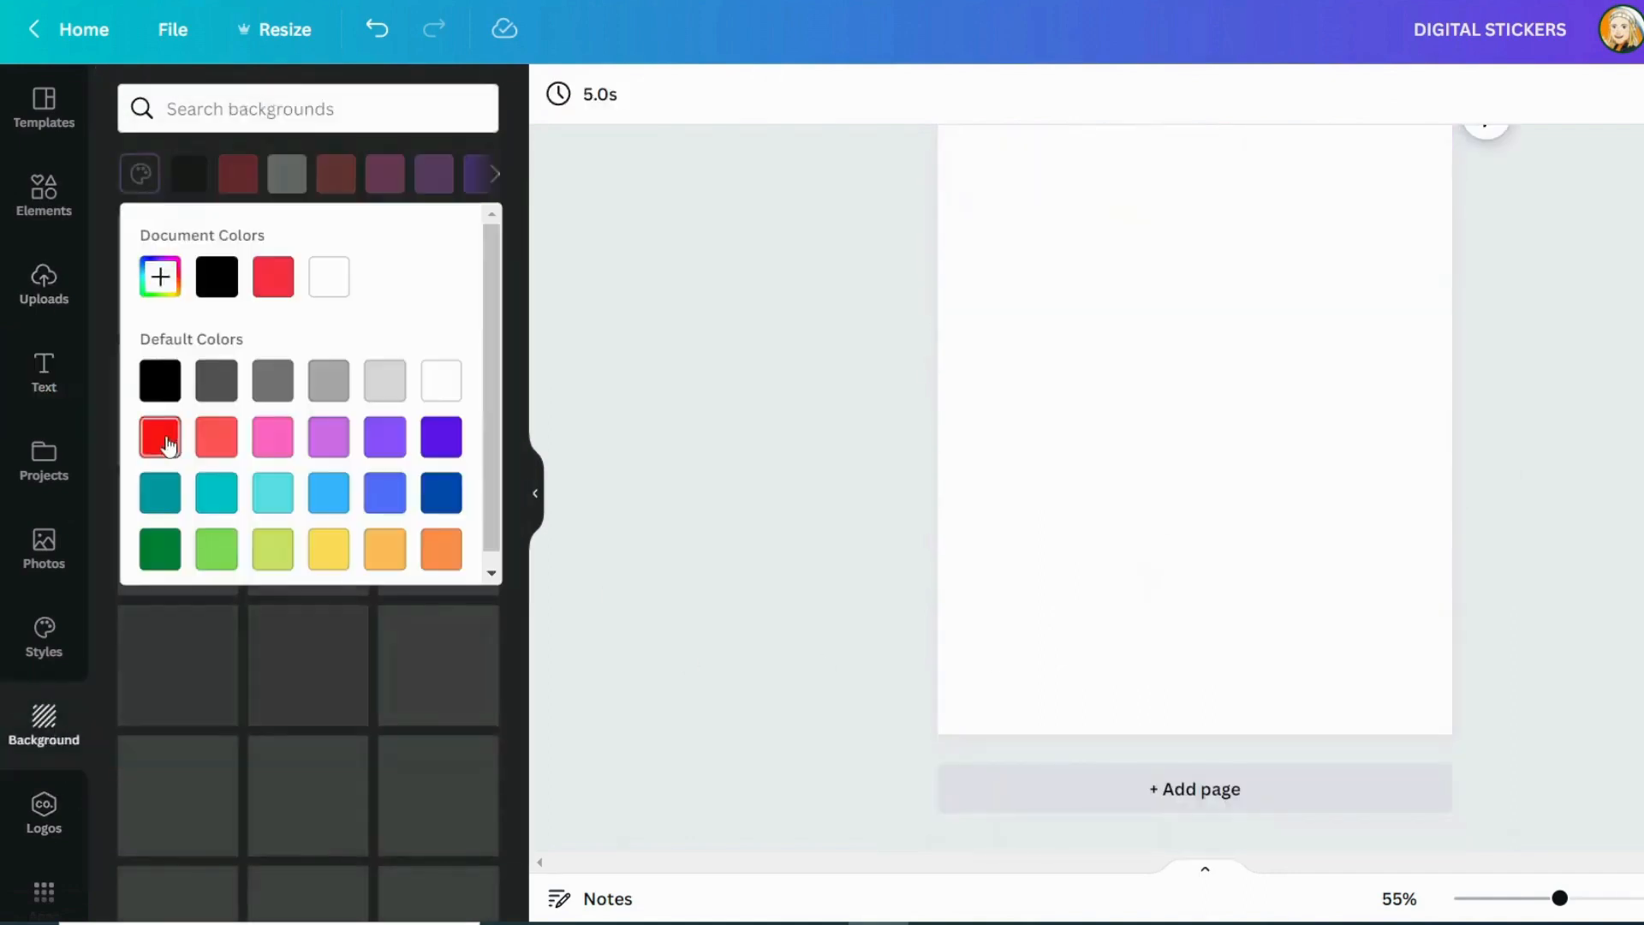
pyautogui.click(160, 277)
pyautogui.click(317, 480)
pyautogui.click(290, 356)
pyautogui.click(736, 360)
# Enlarge the bunny and its words slightly, and download the design as a 1,600 × 2,000 px PNG with a transparent background
pyautogui.scroll(8, 1102, 334)
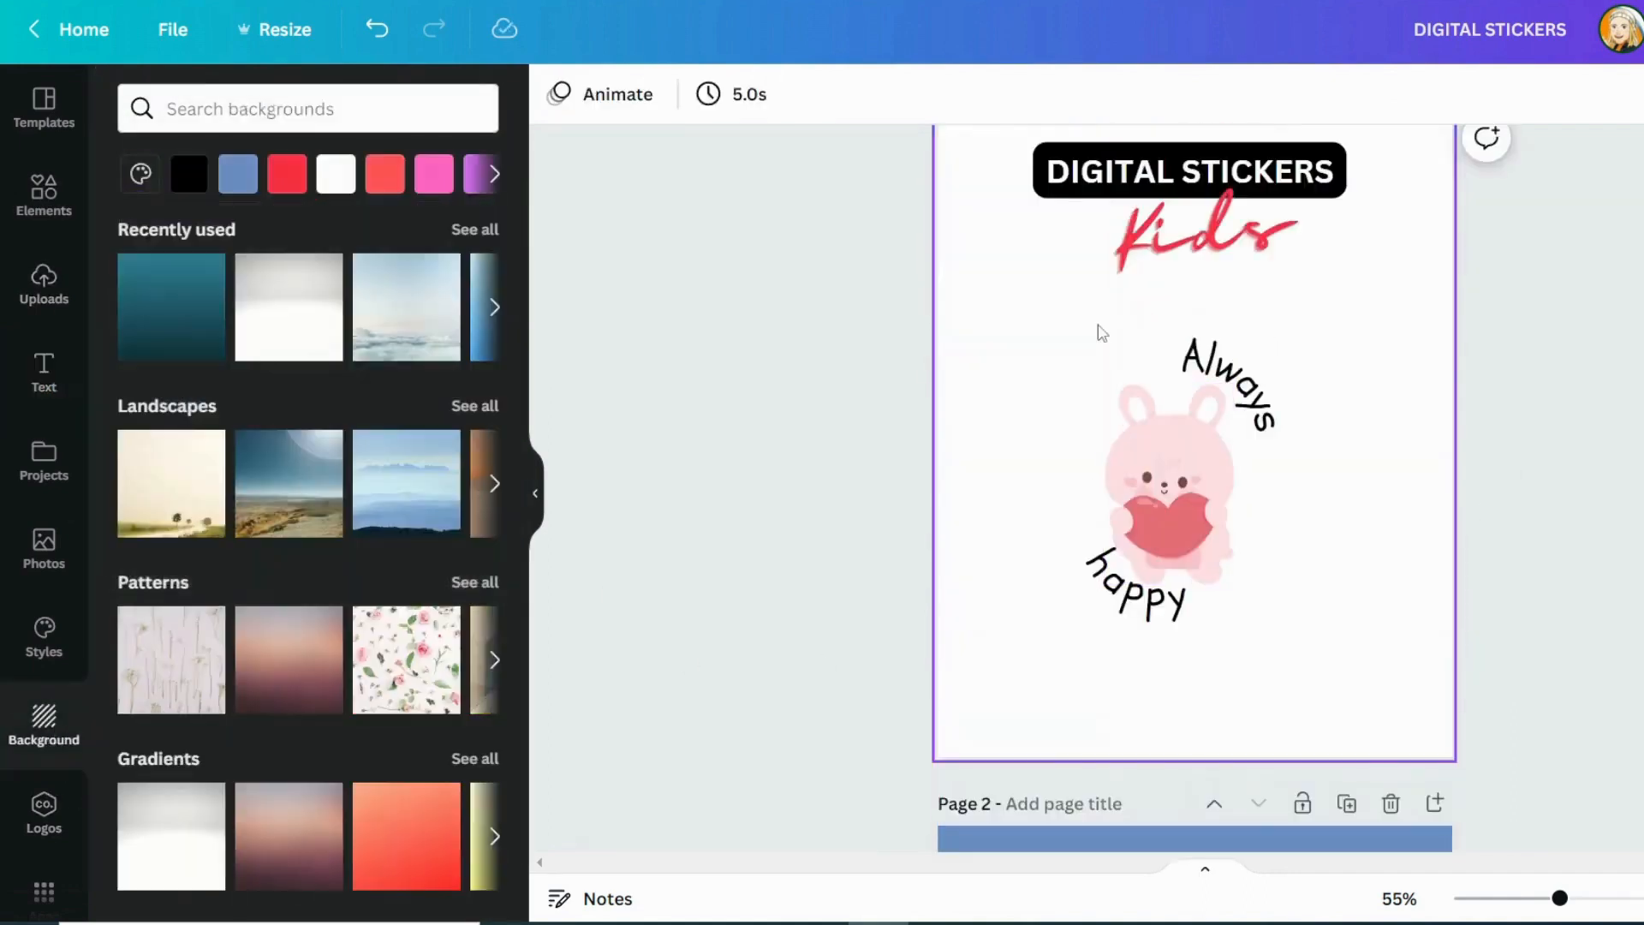
pyautogui.moveTo(1050, 370); pyautogui.dragTo(1321, 609)
pyautogui.click(1385, 352)
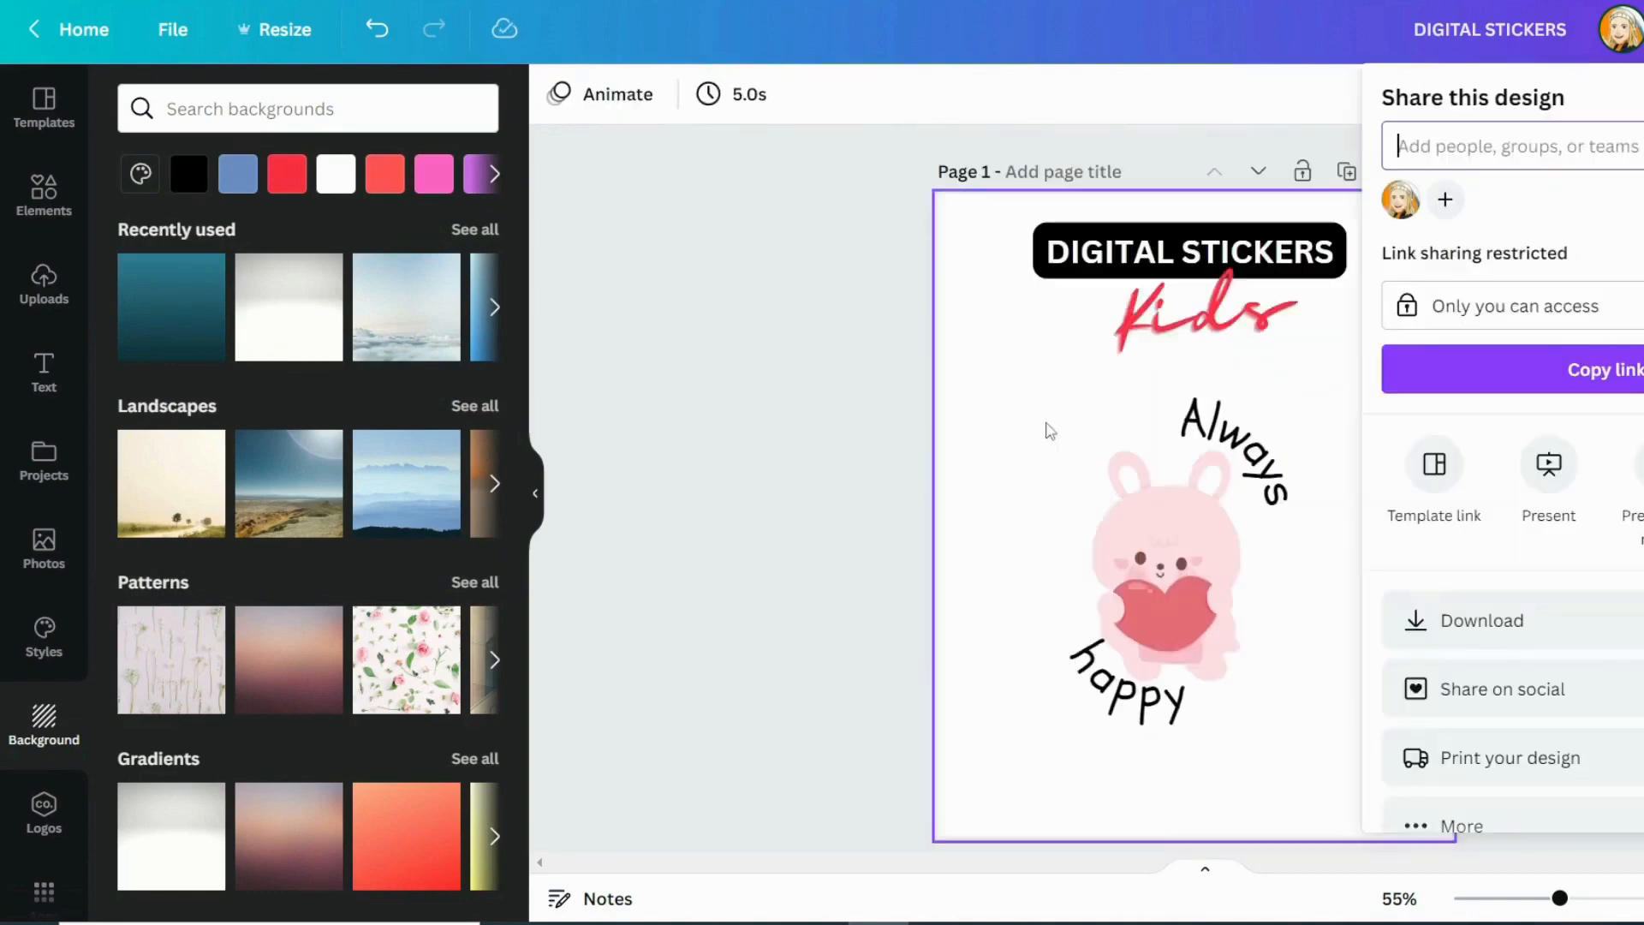
pyautogui.click(1512, 621)
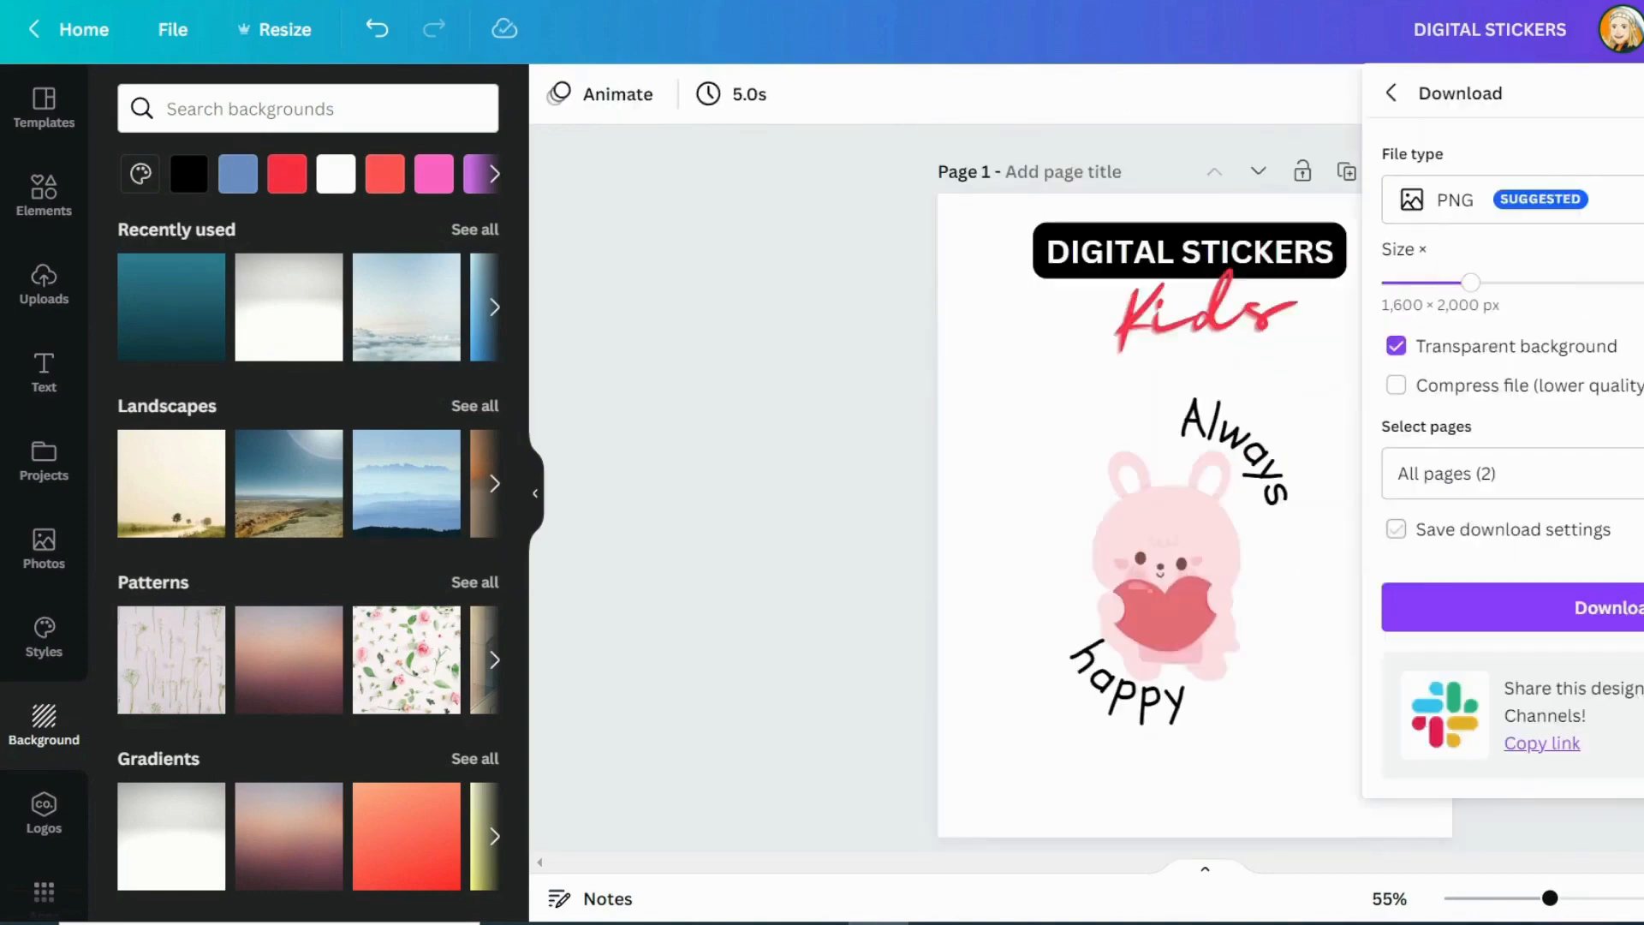
pyautogui.click(1512, 607)
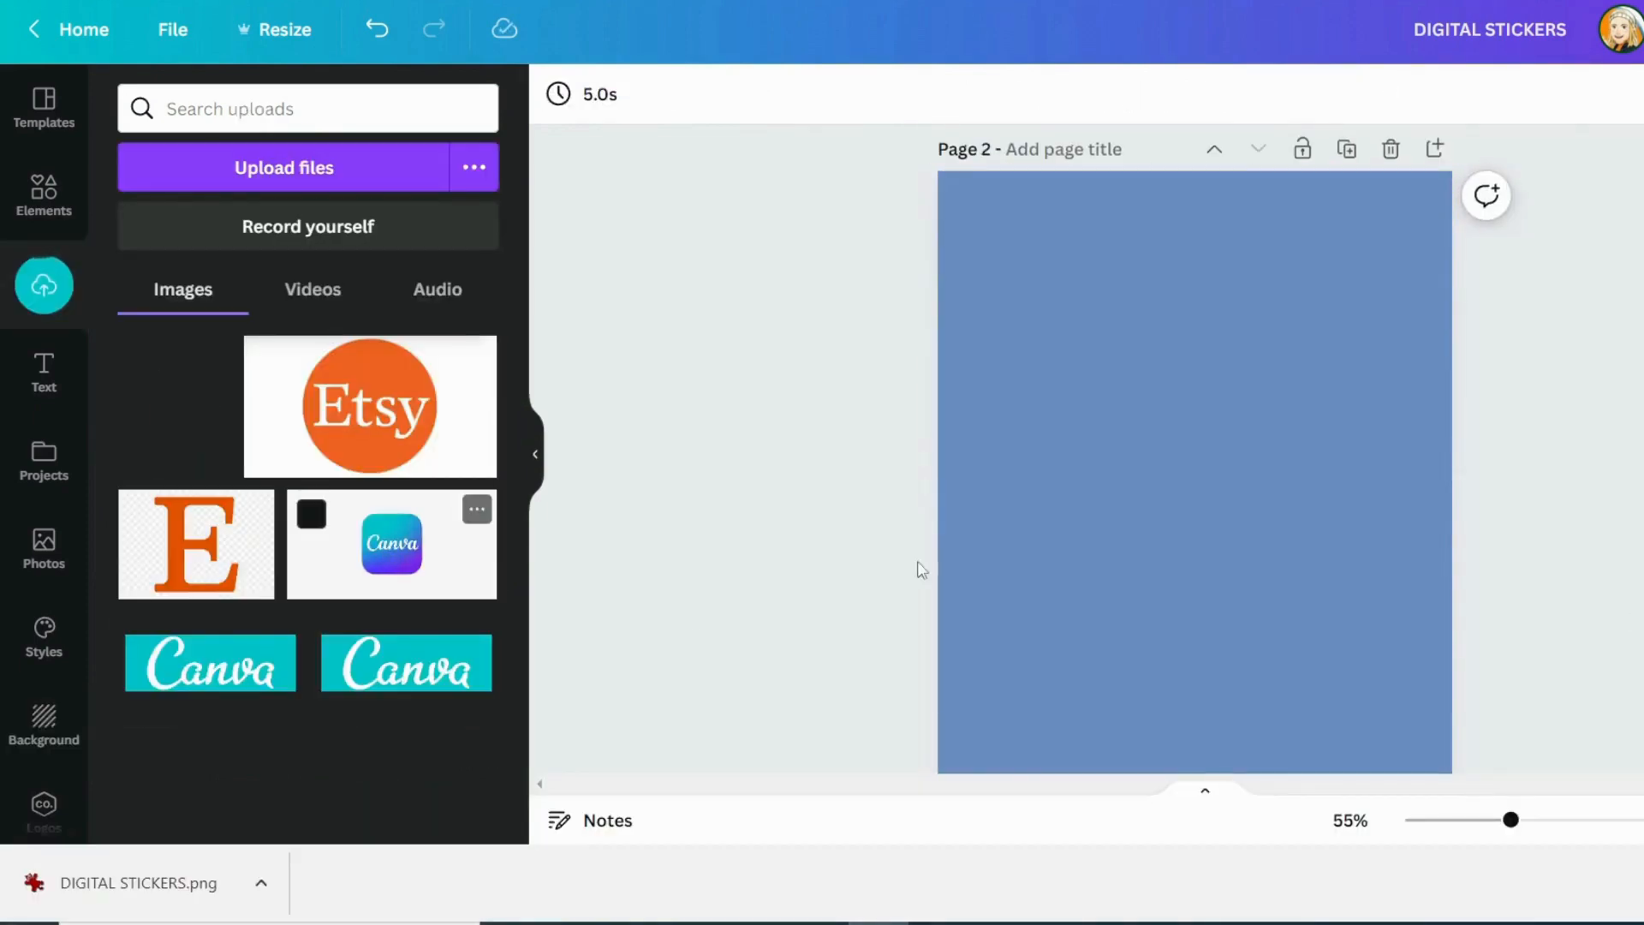
# Place the exported sticker image on page 2, crop it to the bunny and its words, and move it to the upper left
pyautogui.scroll(1, 919, 569)
pyautogui.click(176, 411)
pyautogui.scroll(-2, 1113, 470)
pyautogui.moveTo(1112, 470); pyautogui.dragTo(1059, 509)
pyautogui.moveTo(1142, 180); pyautogui.dragTo(1138, 305)
pyautogui.moveTo(960, 472); pyautogui.dragTo(1039, 473)
pyautogui.moveTo(1323, 474); pyautogui.dragTo(1208, 474)
pyautogui.moveTo(1131, 639); pyautogui.dragTo(1101, 355)
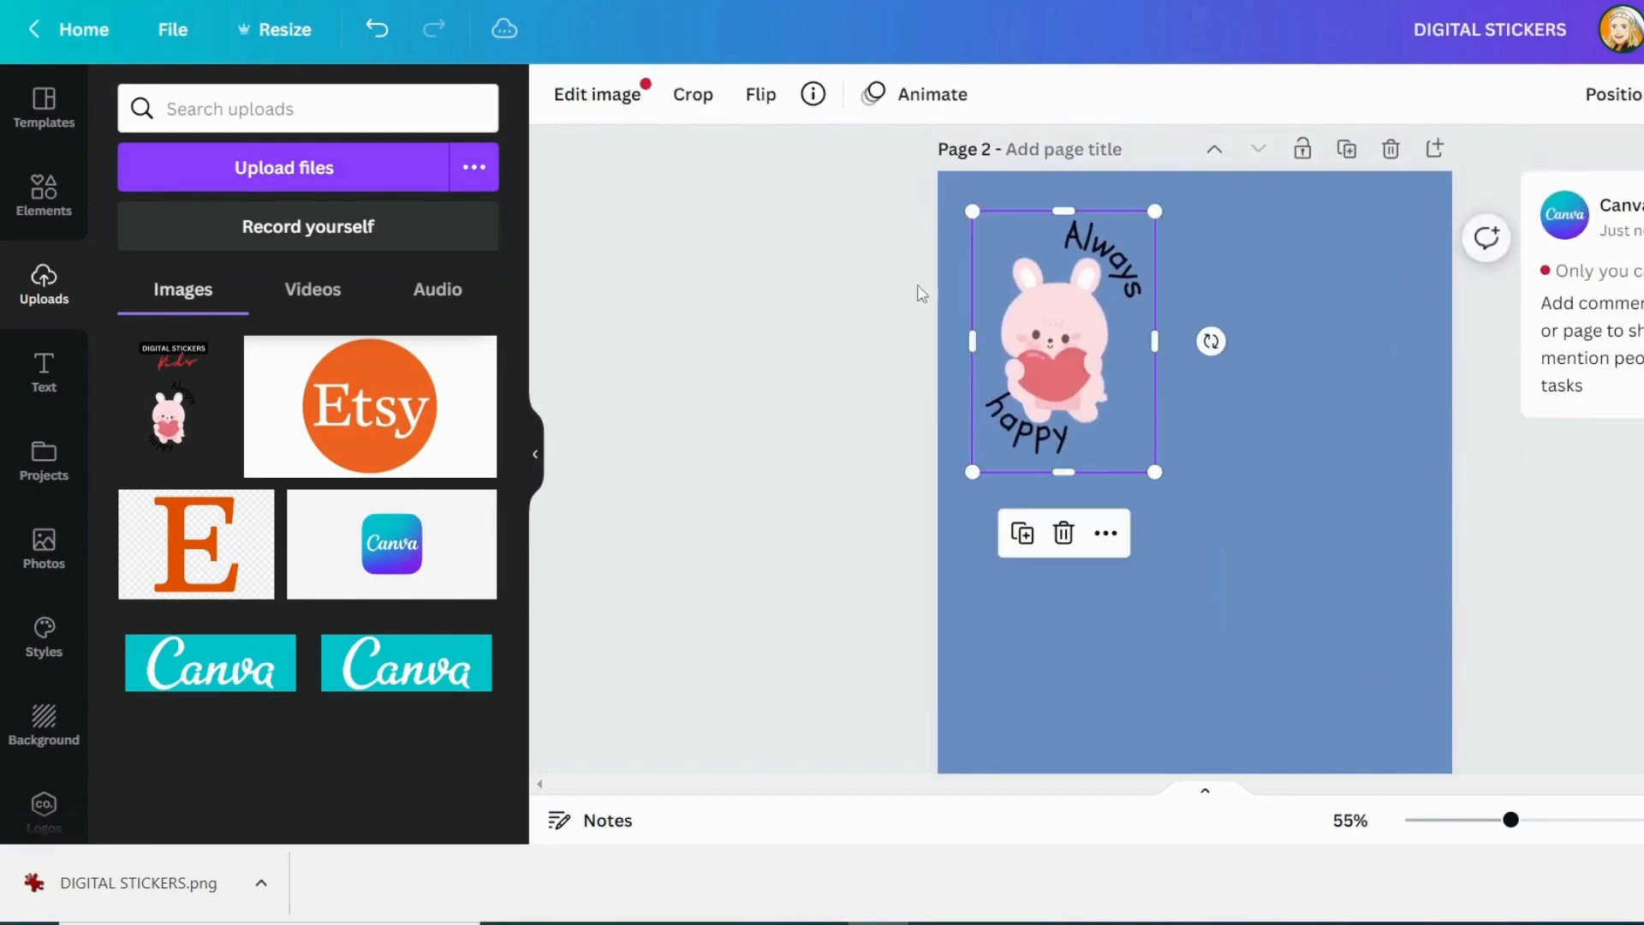
# Apply a white Glow shadow to the sticker image with size 13, transparency 100 and blur 0
pyautogui.click(566, 101)
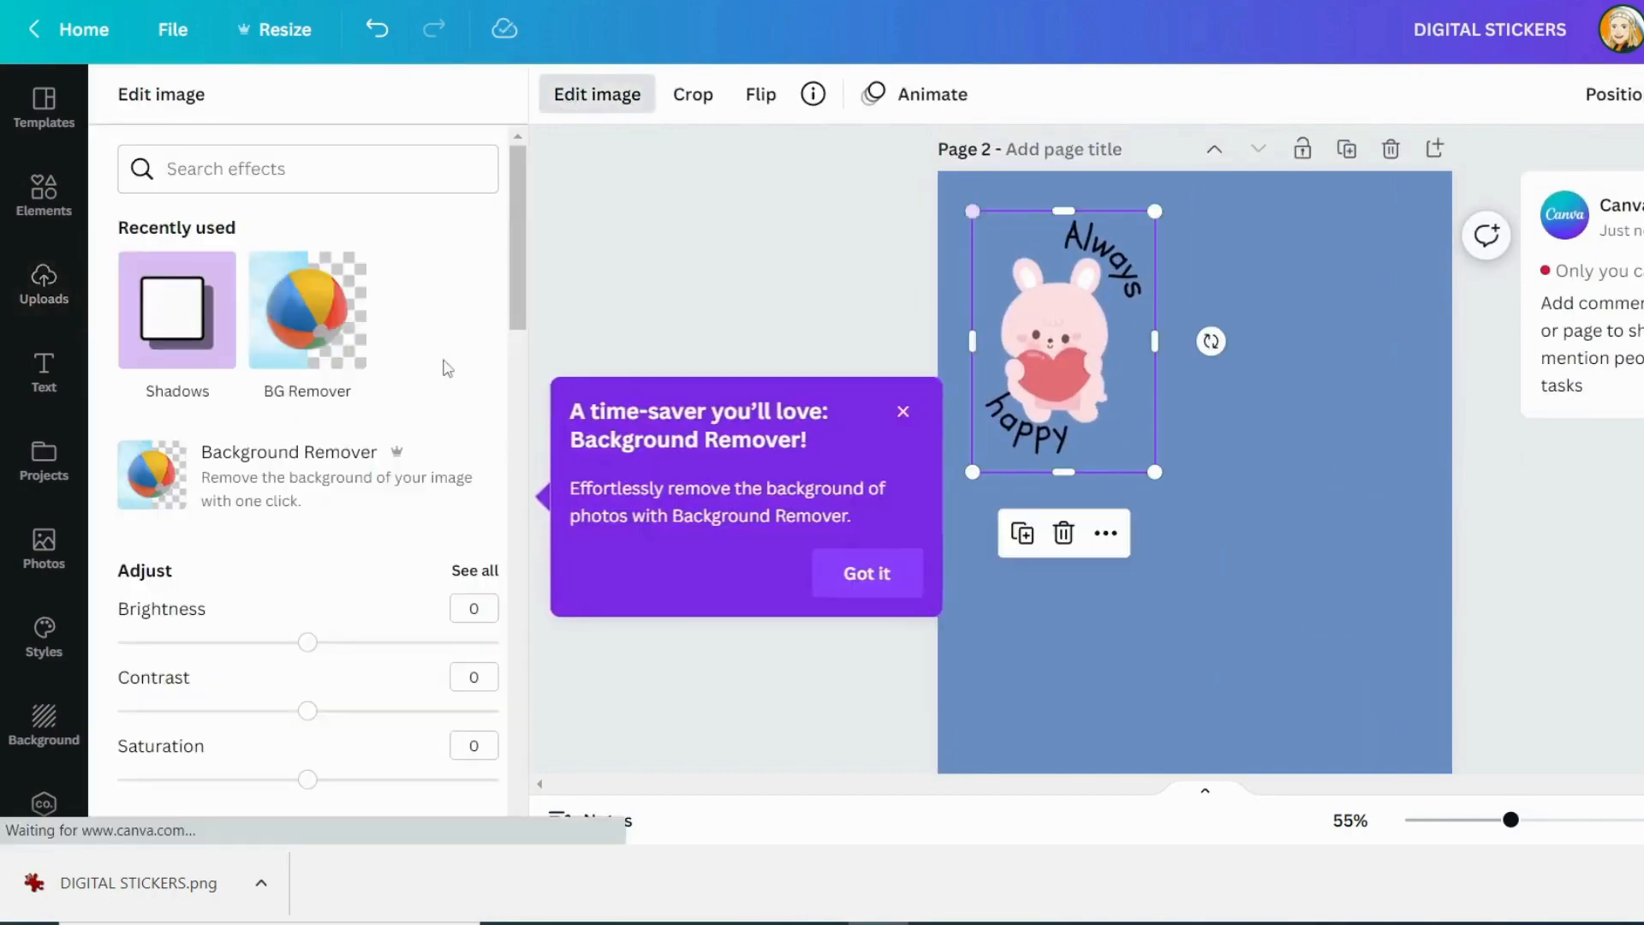
pyautogui.click(202, 345)
pyautogui.click(315, 244)
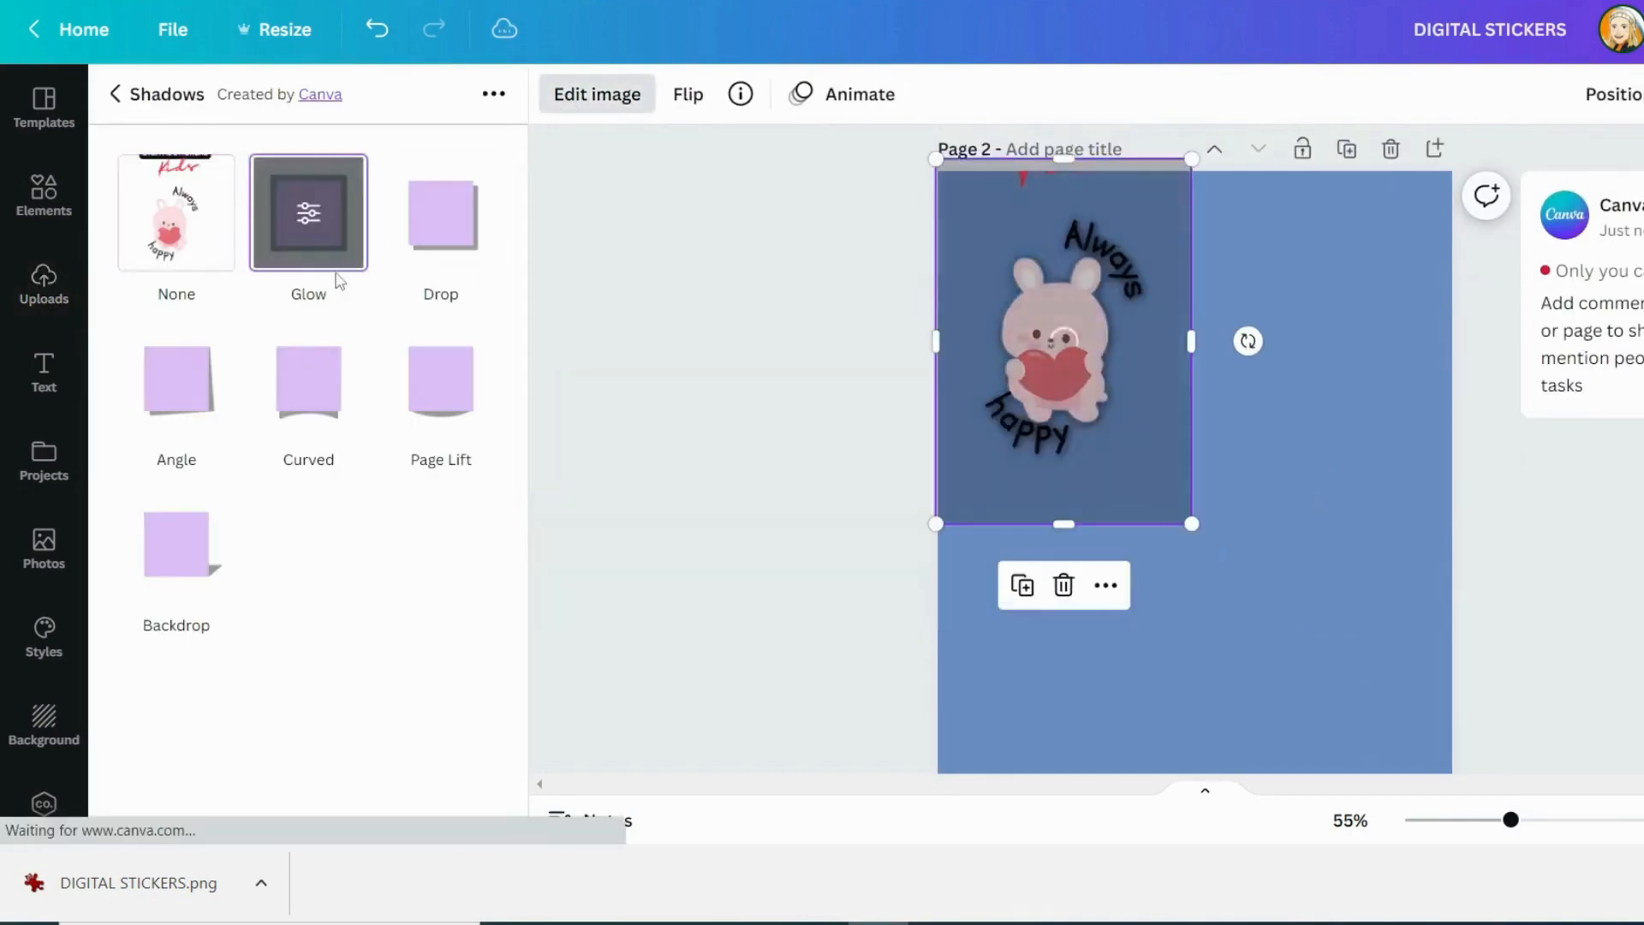
pyautogui.click(318, 225)
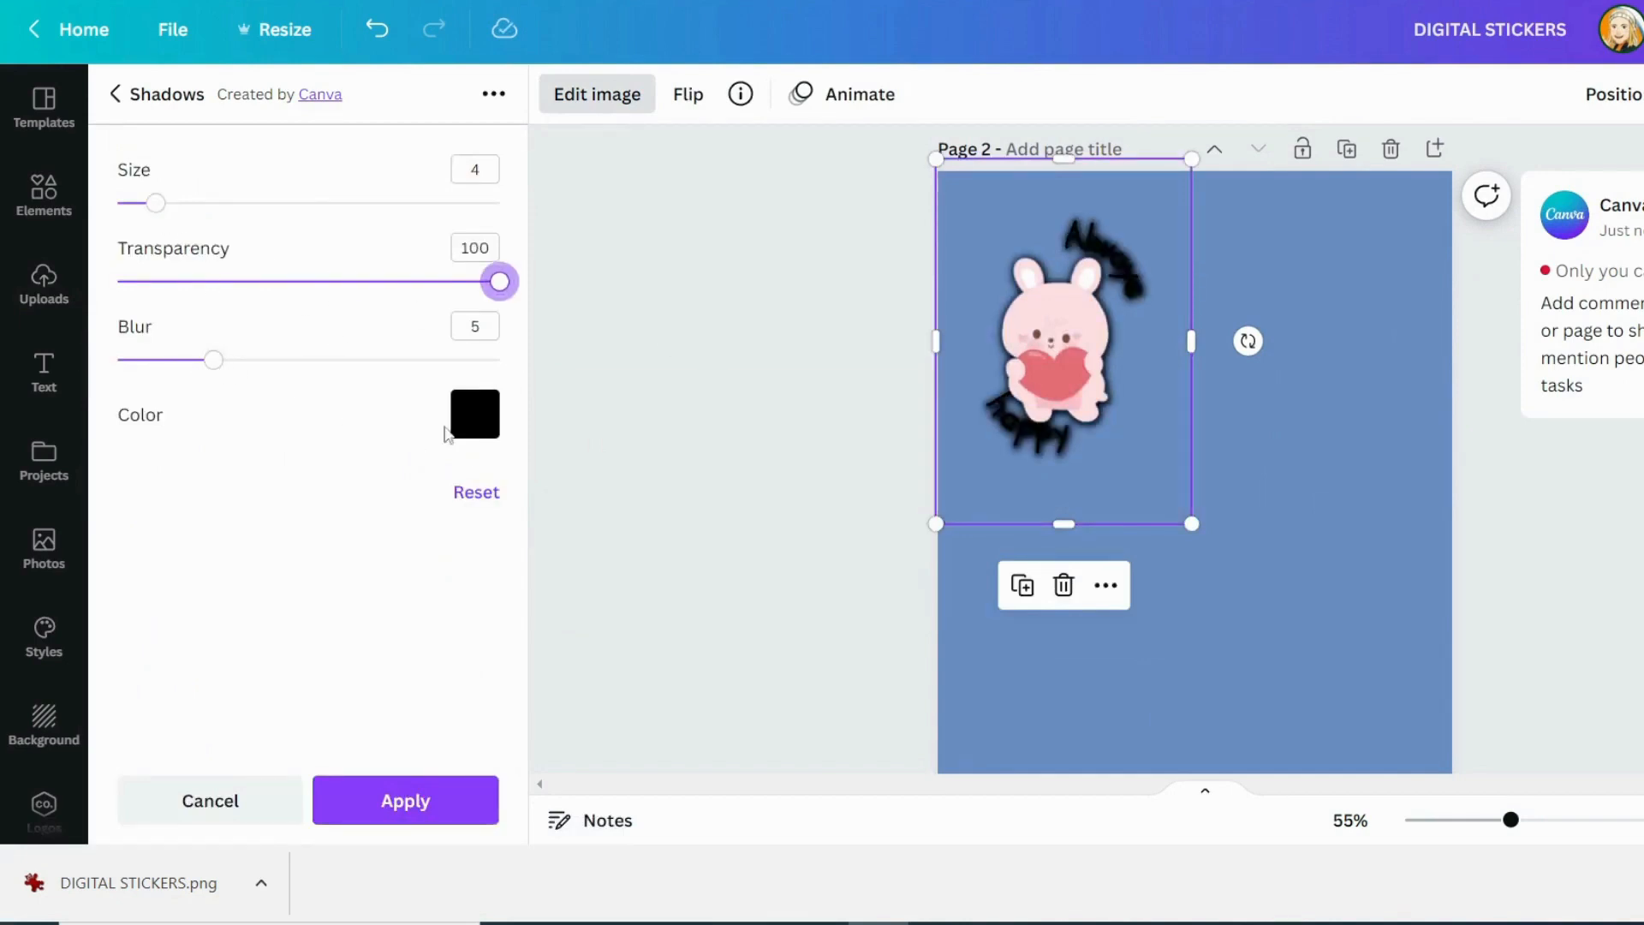
pyautogui.click(476, 420)
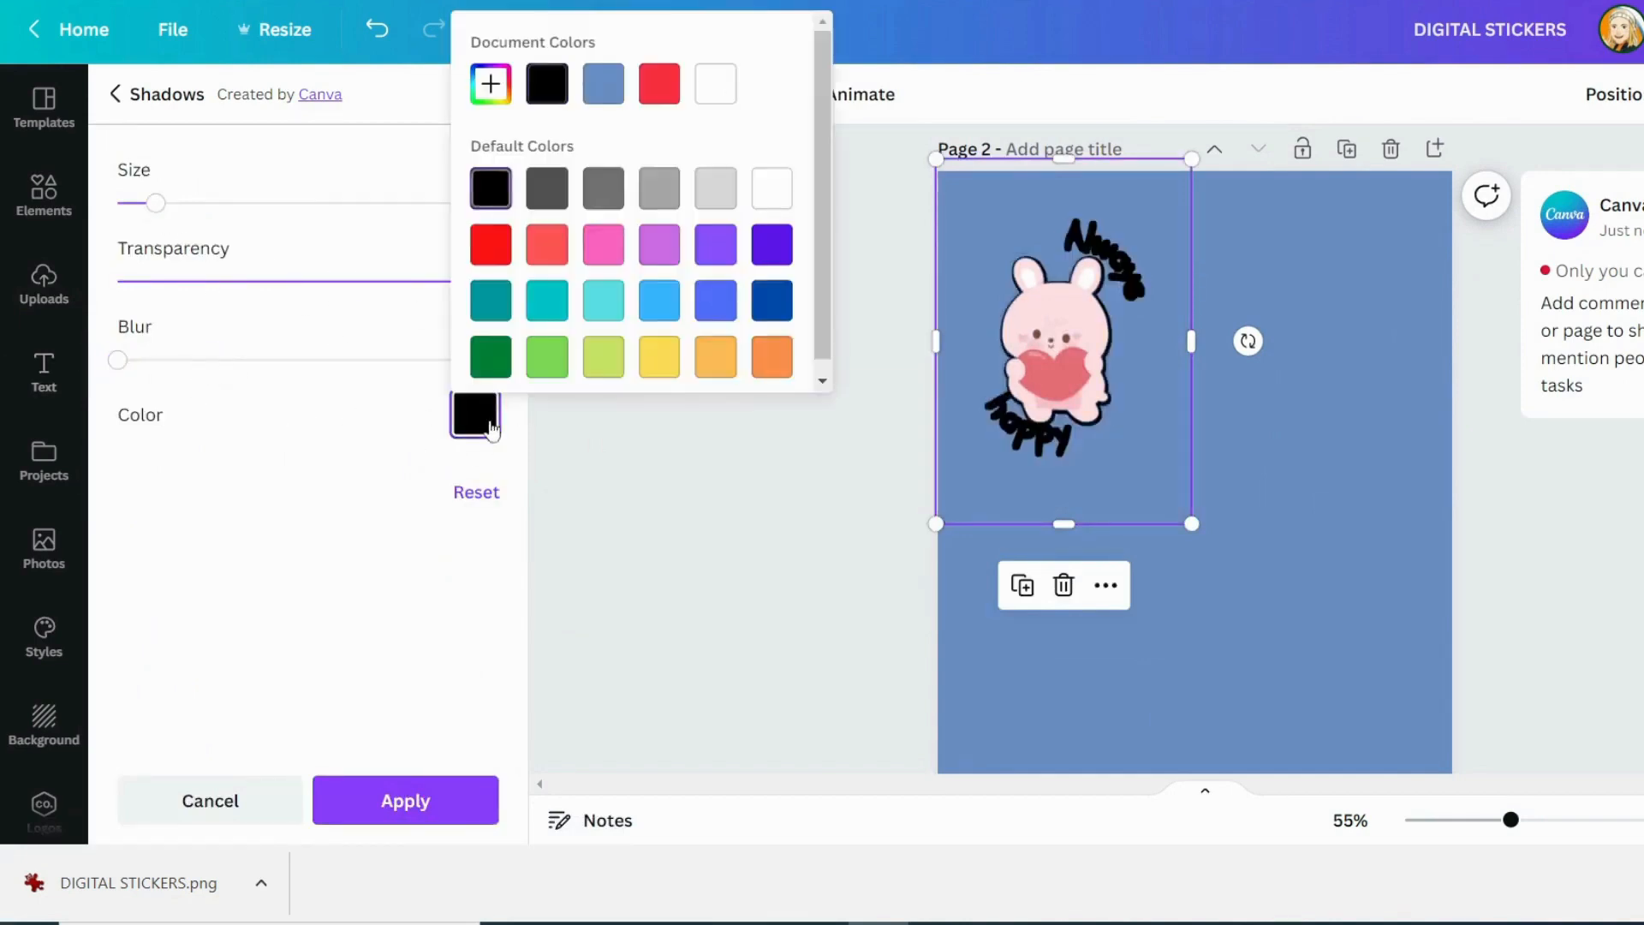
pyautogui.moveTo(155, 204); pyautogui.dragTo(244, 206)
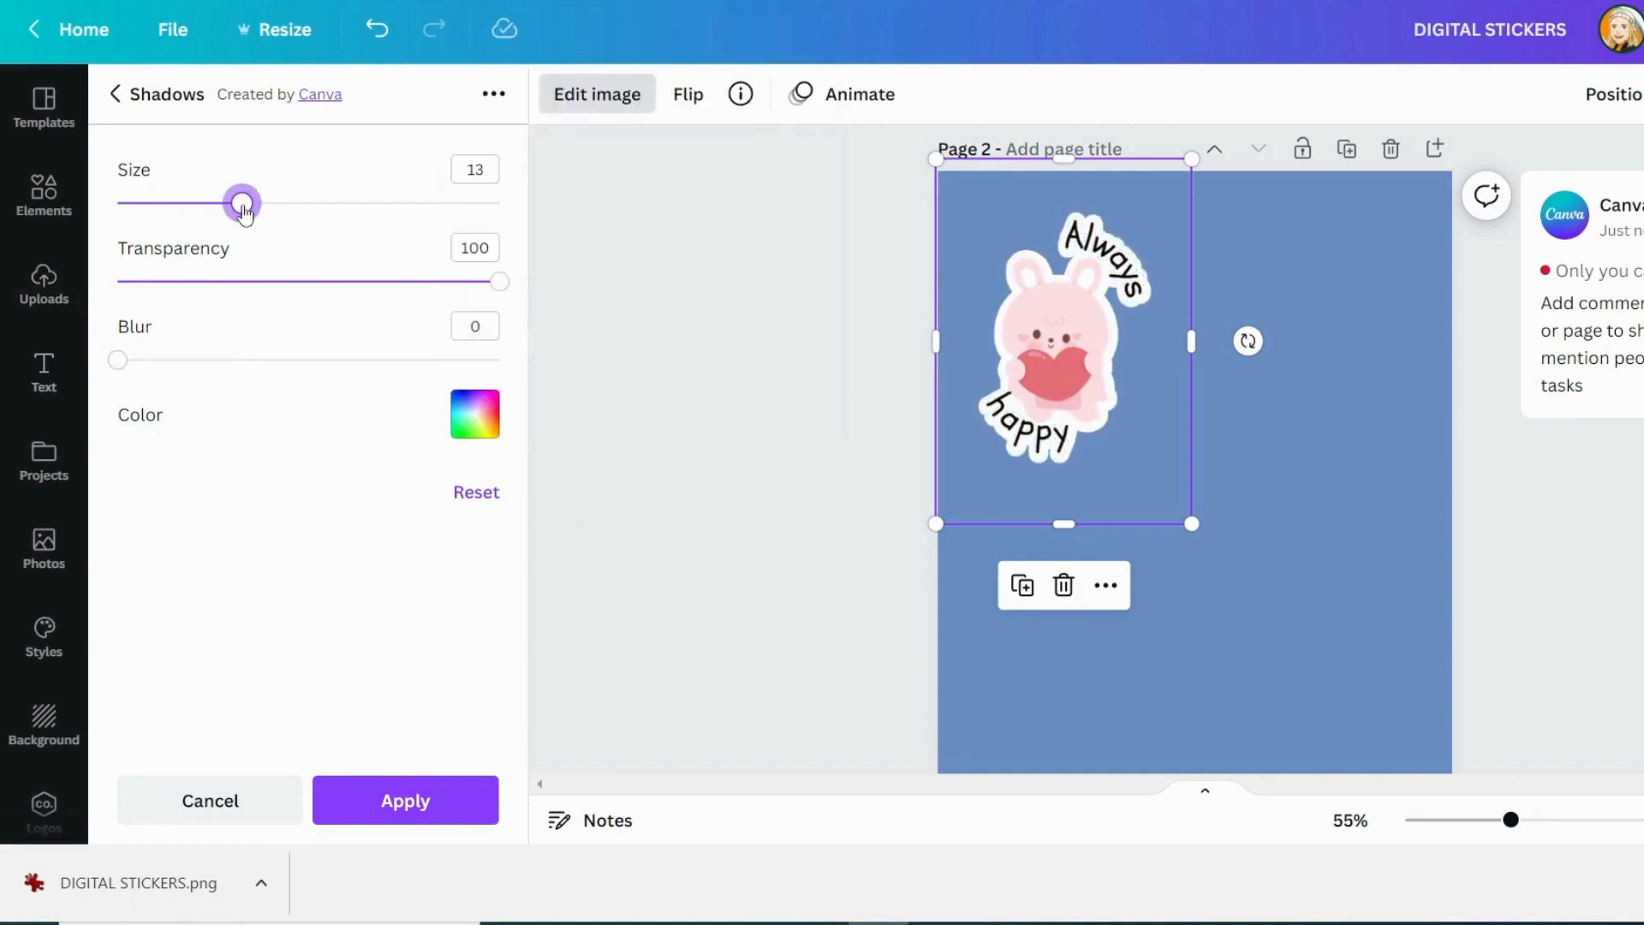
pyautogui.click(1528, 623)
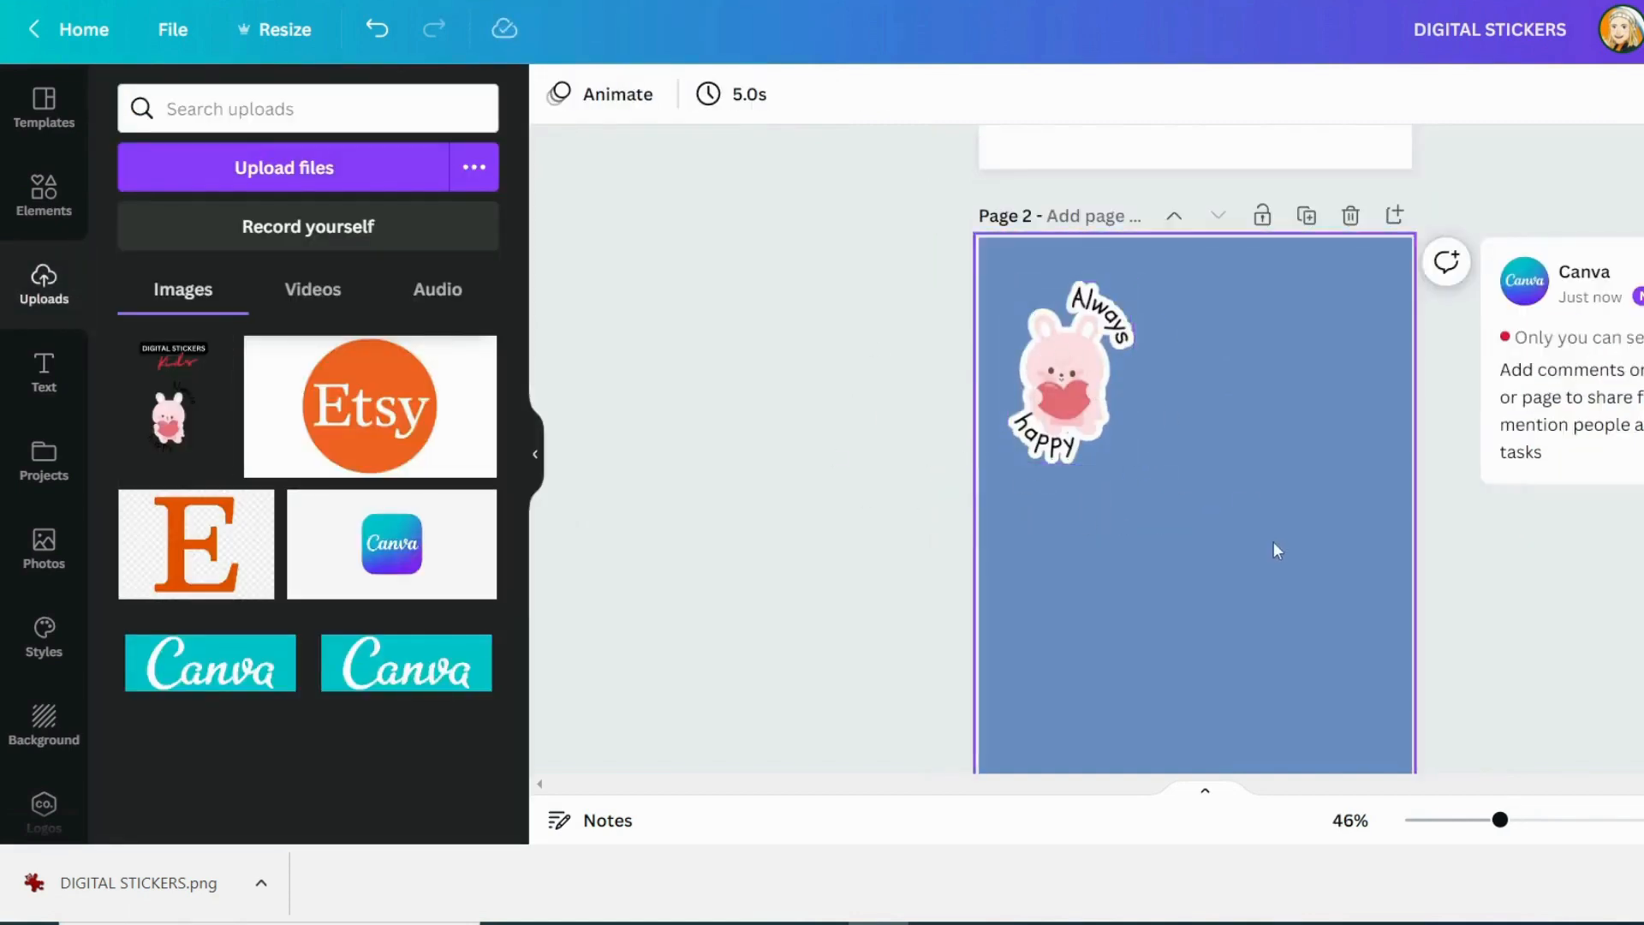
# Delete the bunny and the words "Always" and "happy" from page 1, keeping the title
pyautogui.scroll(5, 1273, 541)
pyautogui.click(1173, 471)
pyautogui.press('Delete')
pyautogui.click(1269, 405)
pyautogui.press('Delete')
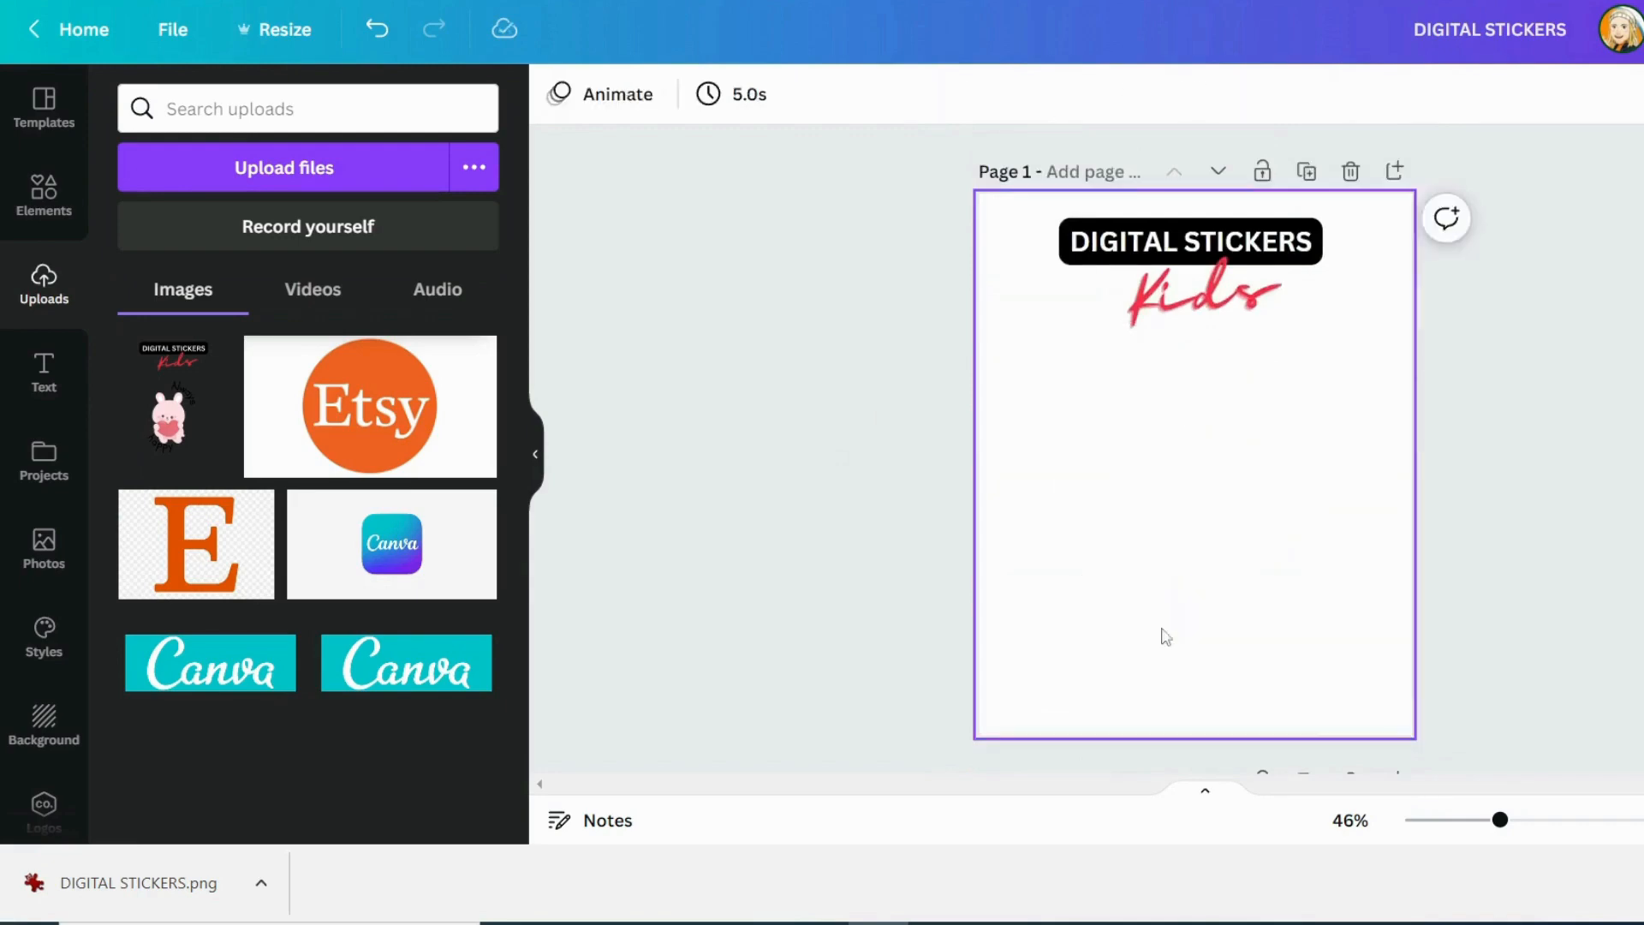
# Search the elements for "rainbow and clouds" and add the pink heart graphic with a rainbow and smiling cloud to page 1
pyautogui.click(44, 193)
pyautogui.click(167, 119)
pyautogui.write('ra')
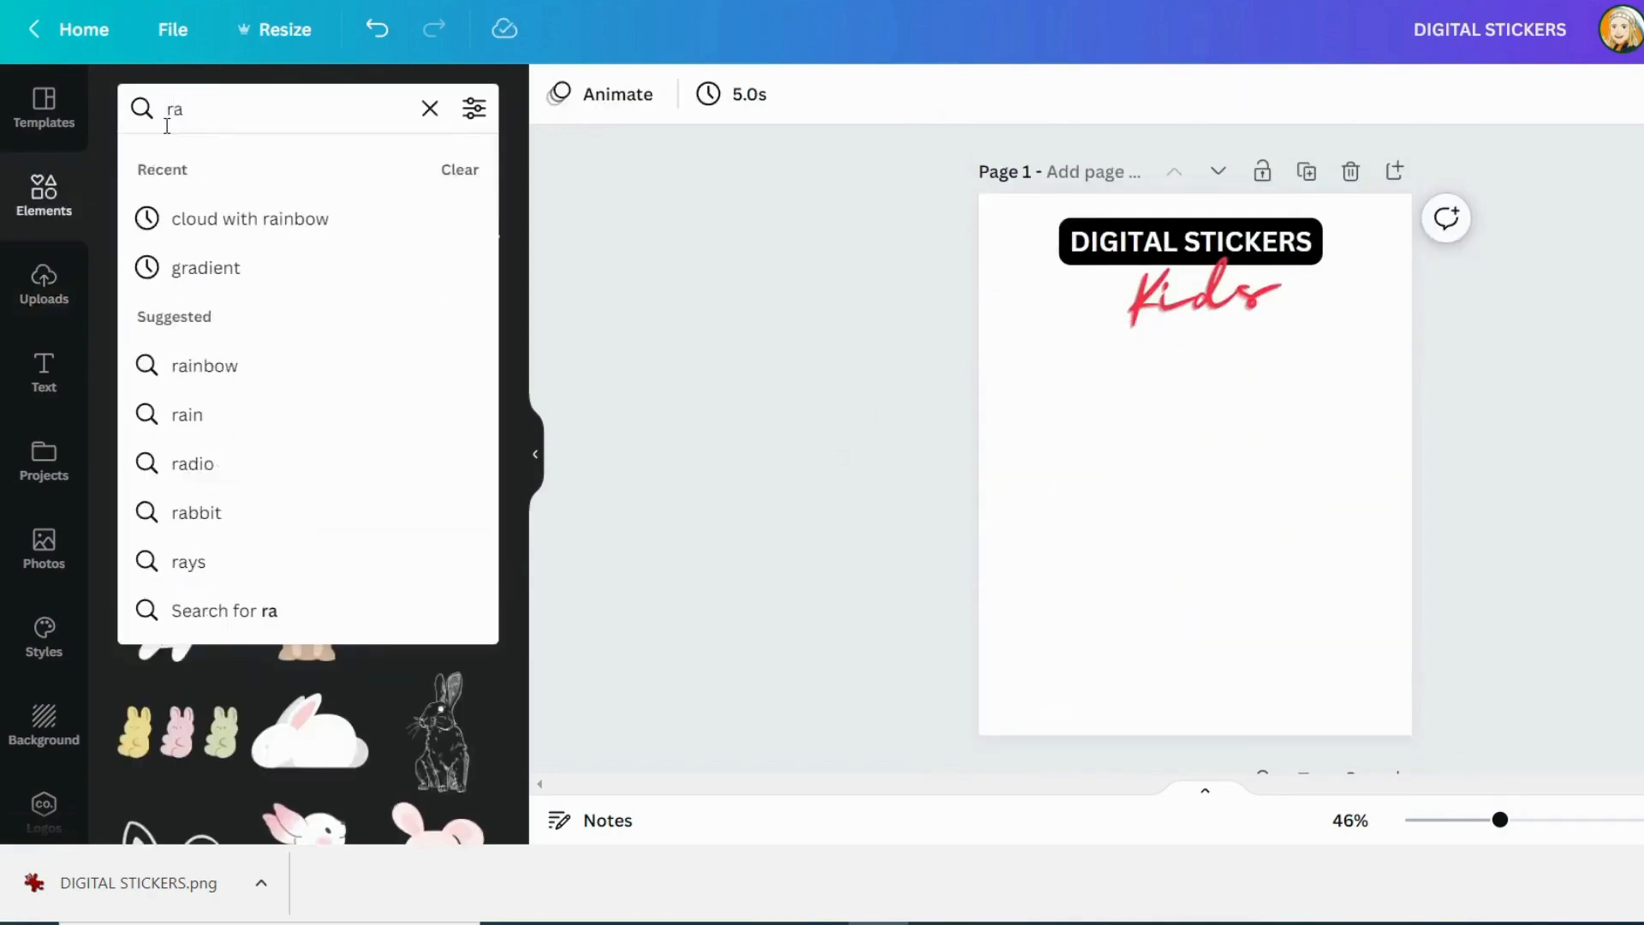
pyautogui.write('inbow and clouds')
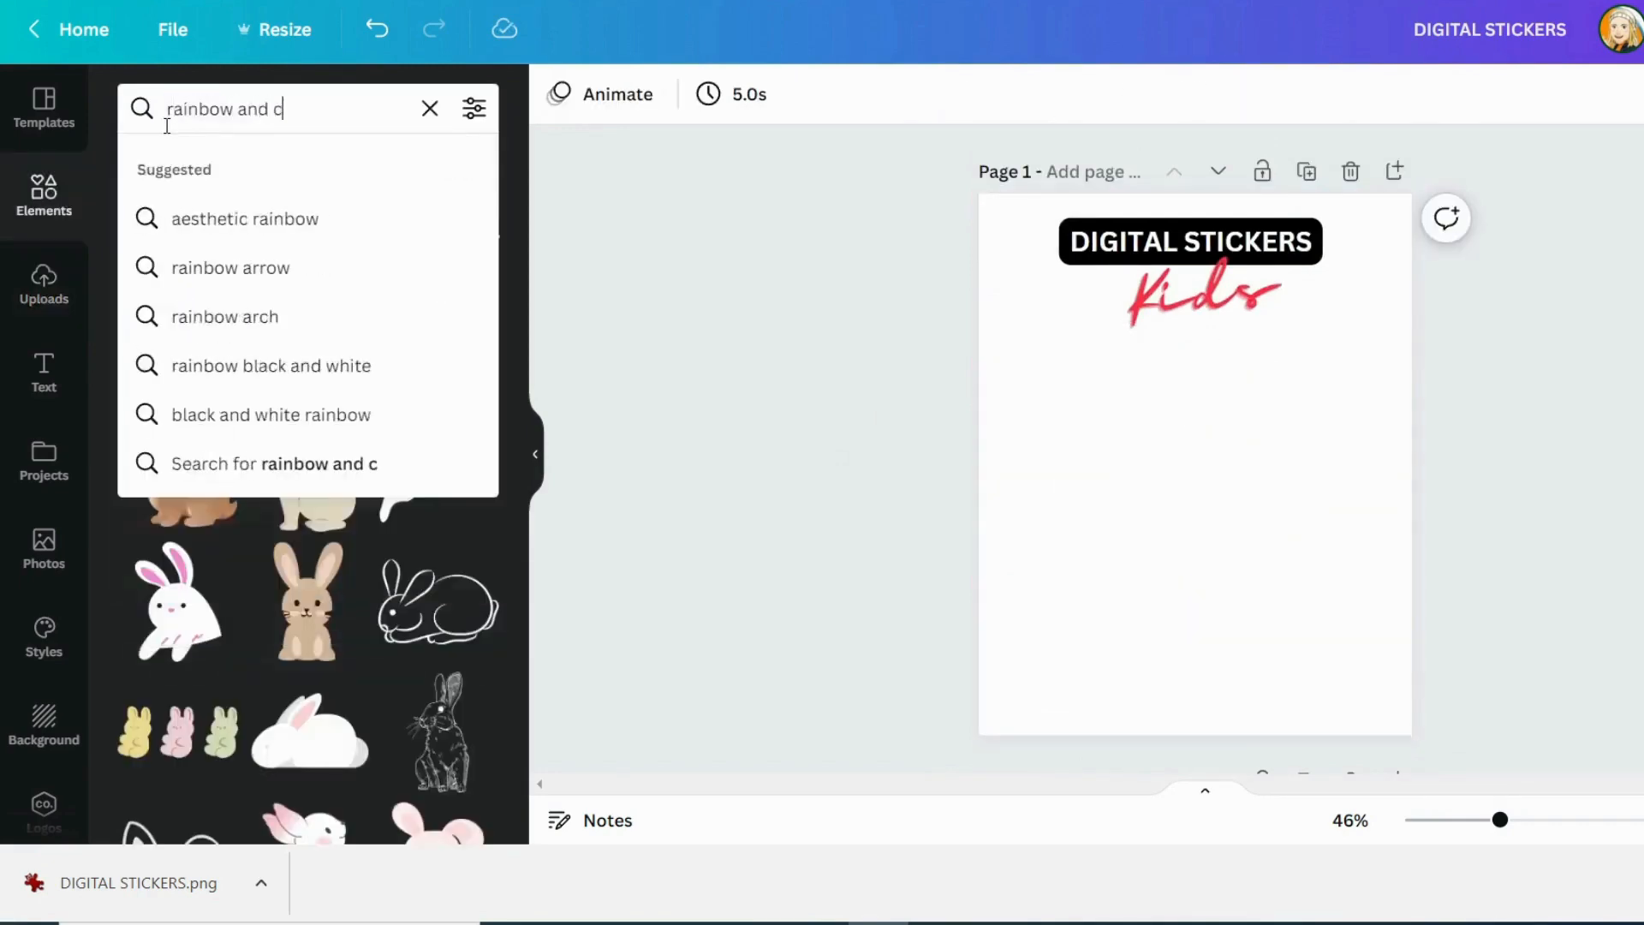
pyautogui.press('Return')
pyautogui.scroll(-5, 342, 383)
pyautogui.scroll(-2, 342, 383)
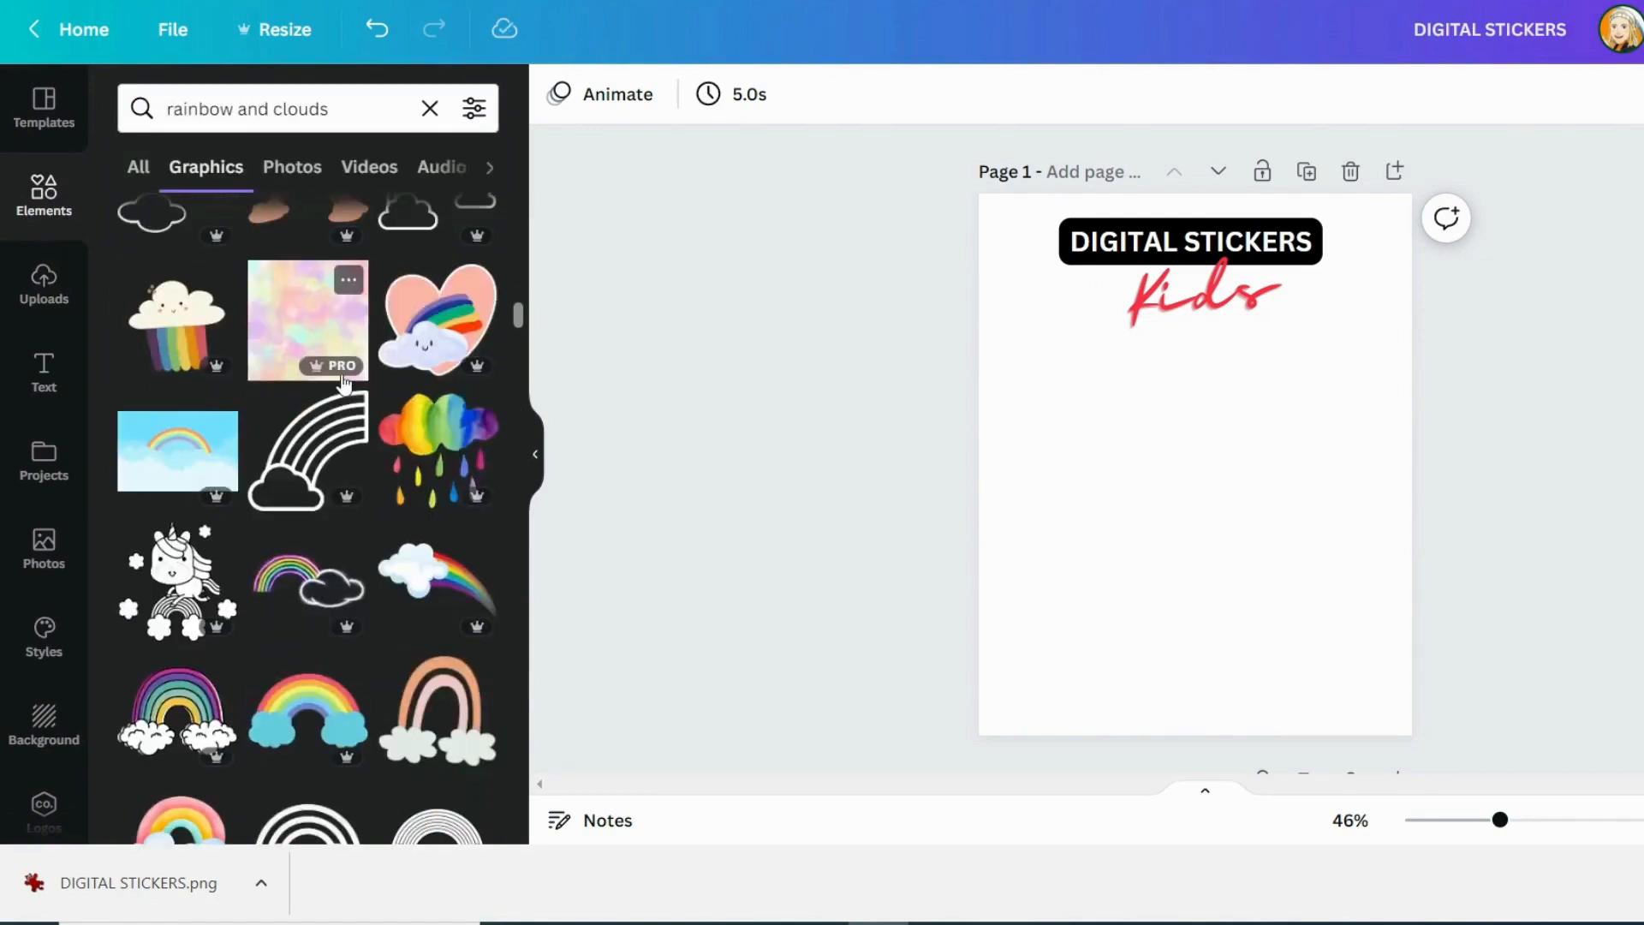
pyautogui.click(439, 317)
pyautogui.click(789, 342)
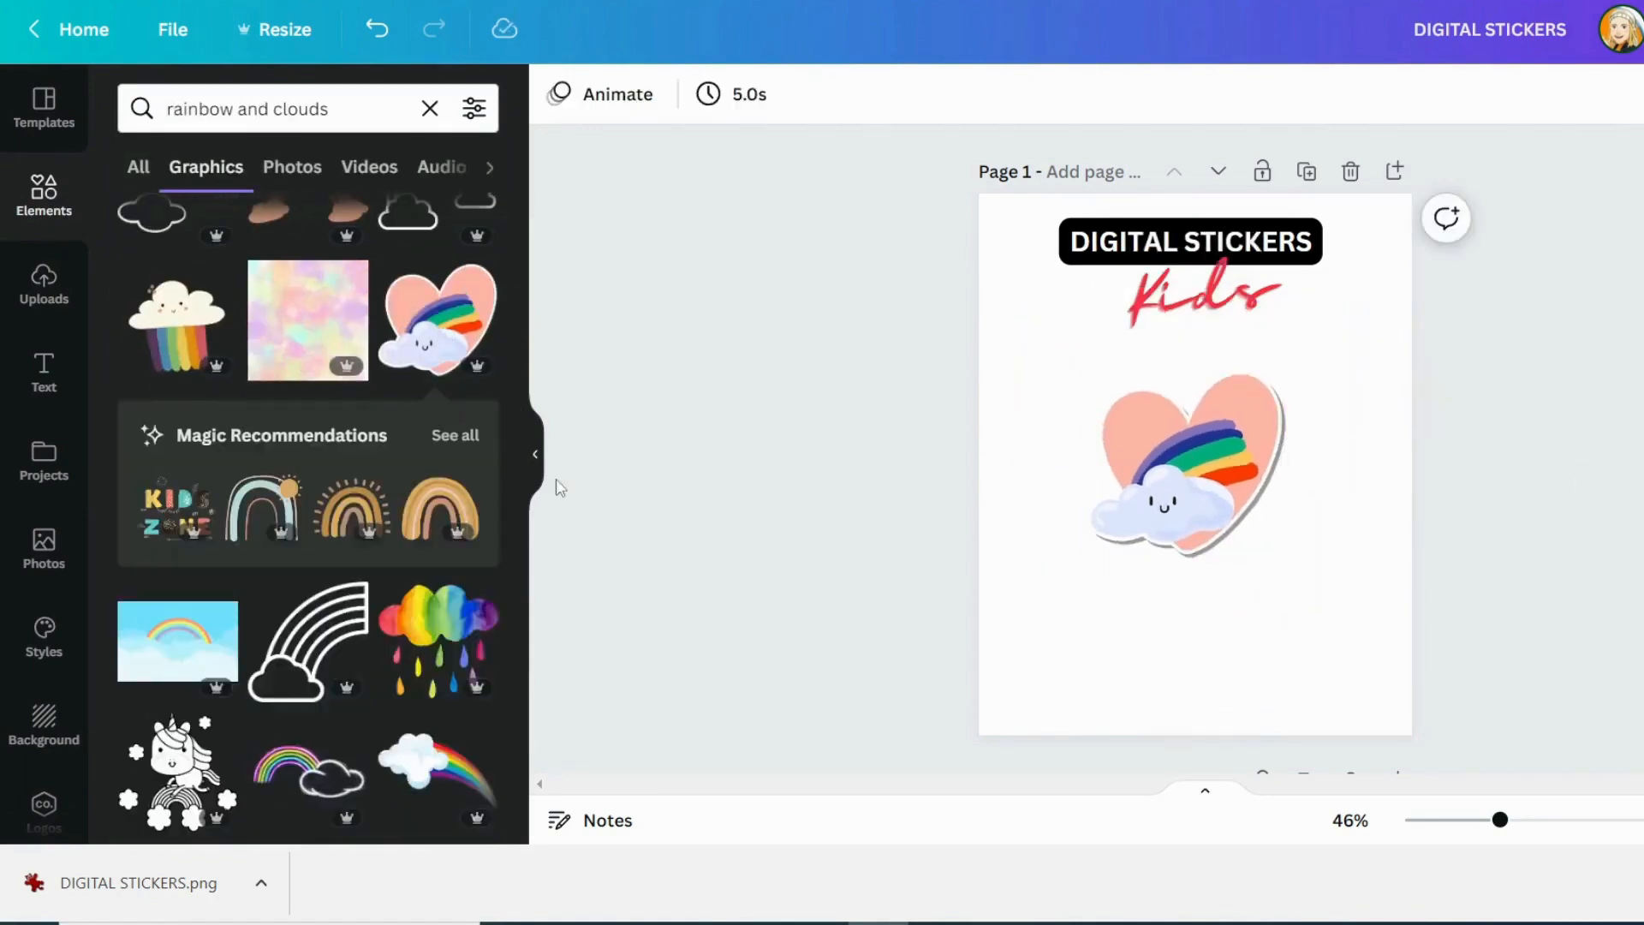
# Add the "A GIFT just for you" text combination below the heart graphic and delete its "A GIFT" line
pyautogui.click(44, 377)
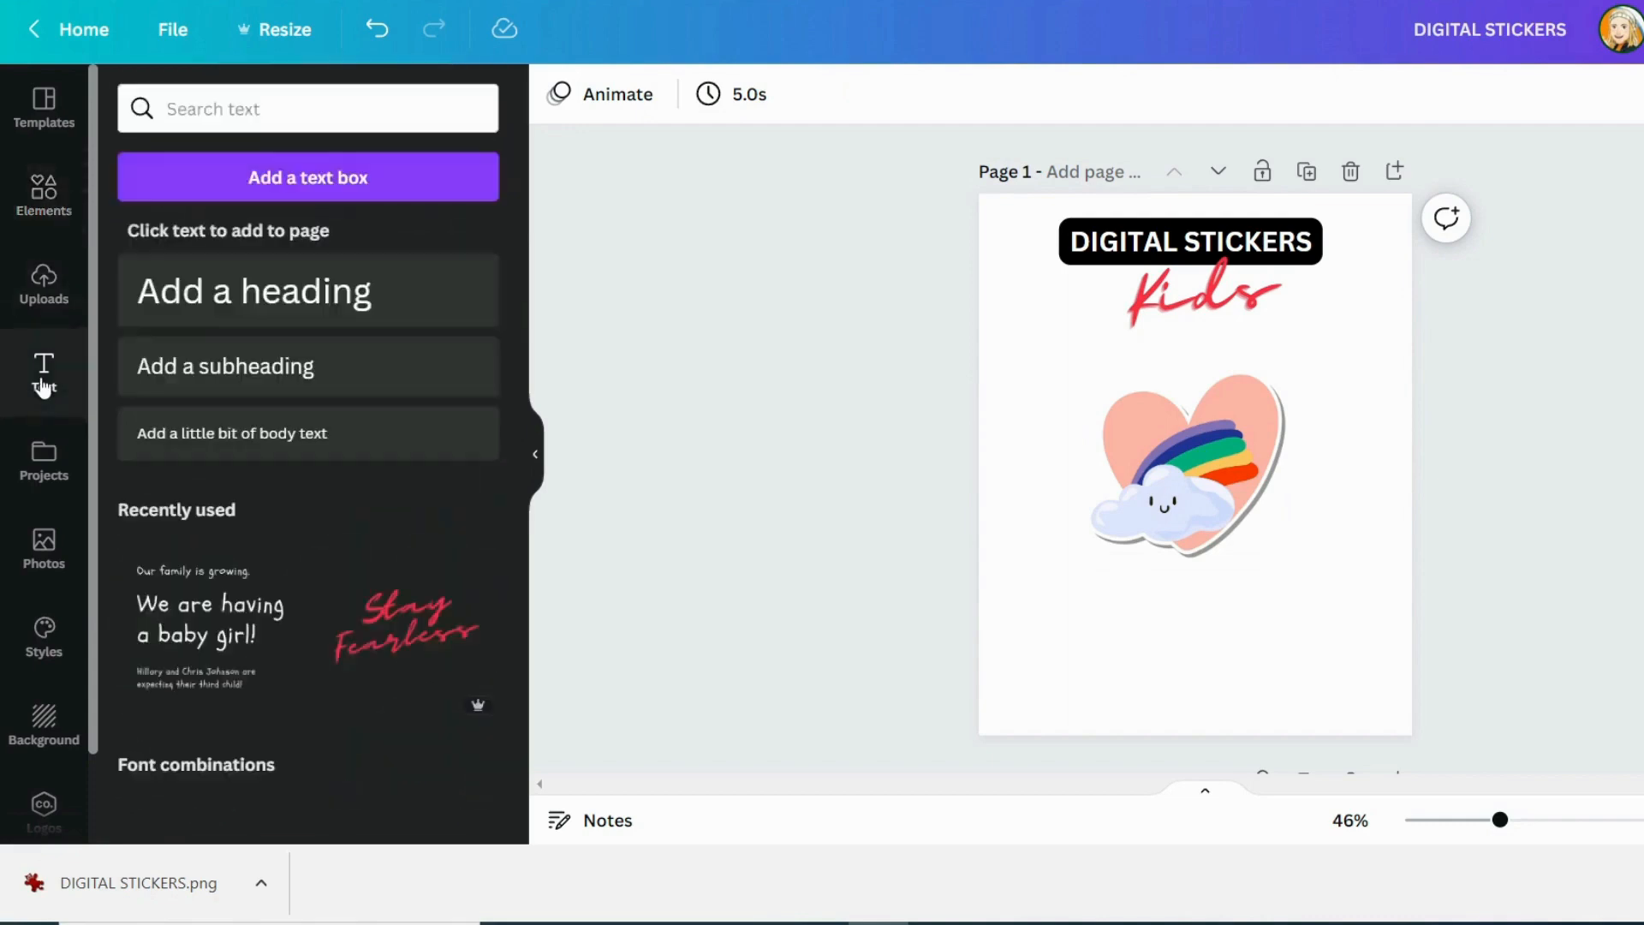
pyautogui.scroll(-5, 351, 549)
pyautogui.scroll(-15, 351, 548)
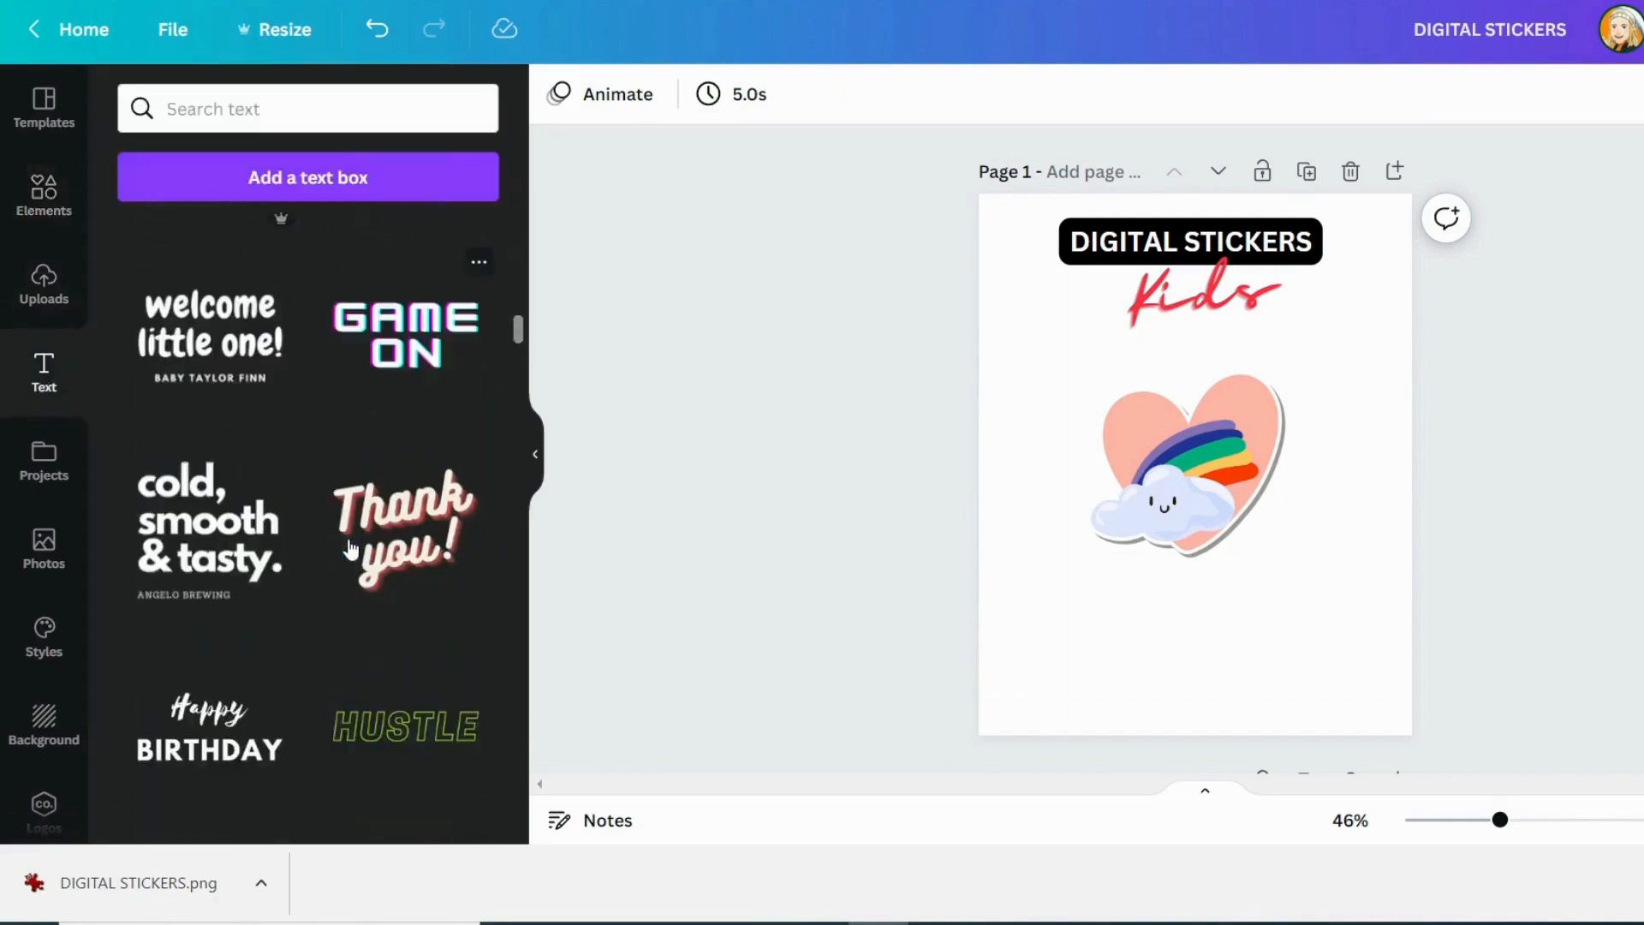
pyautogui.scroll(-10, 391, 358)
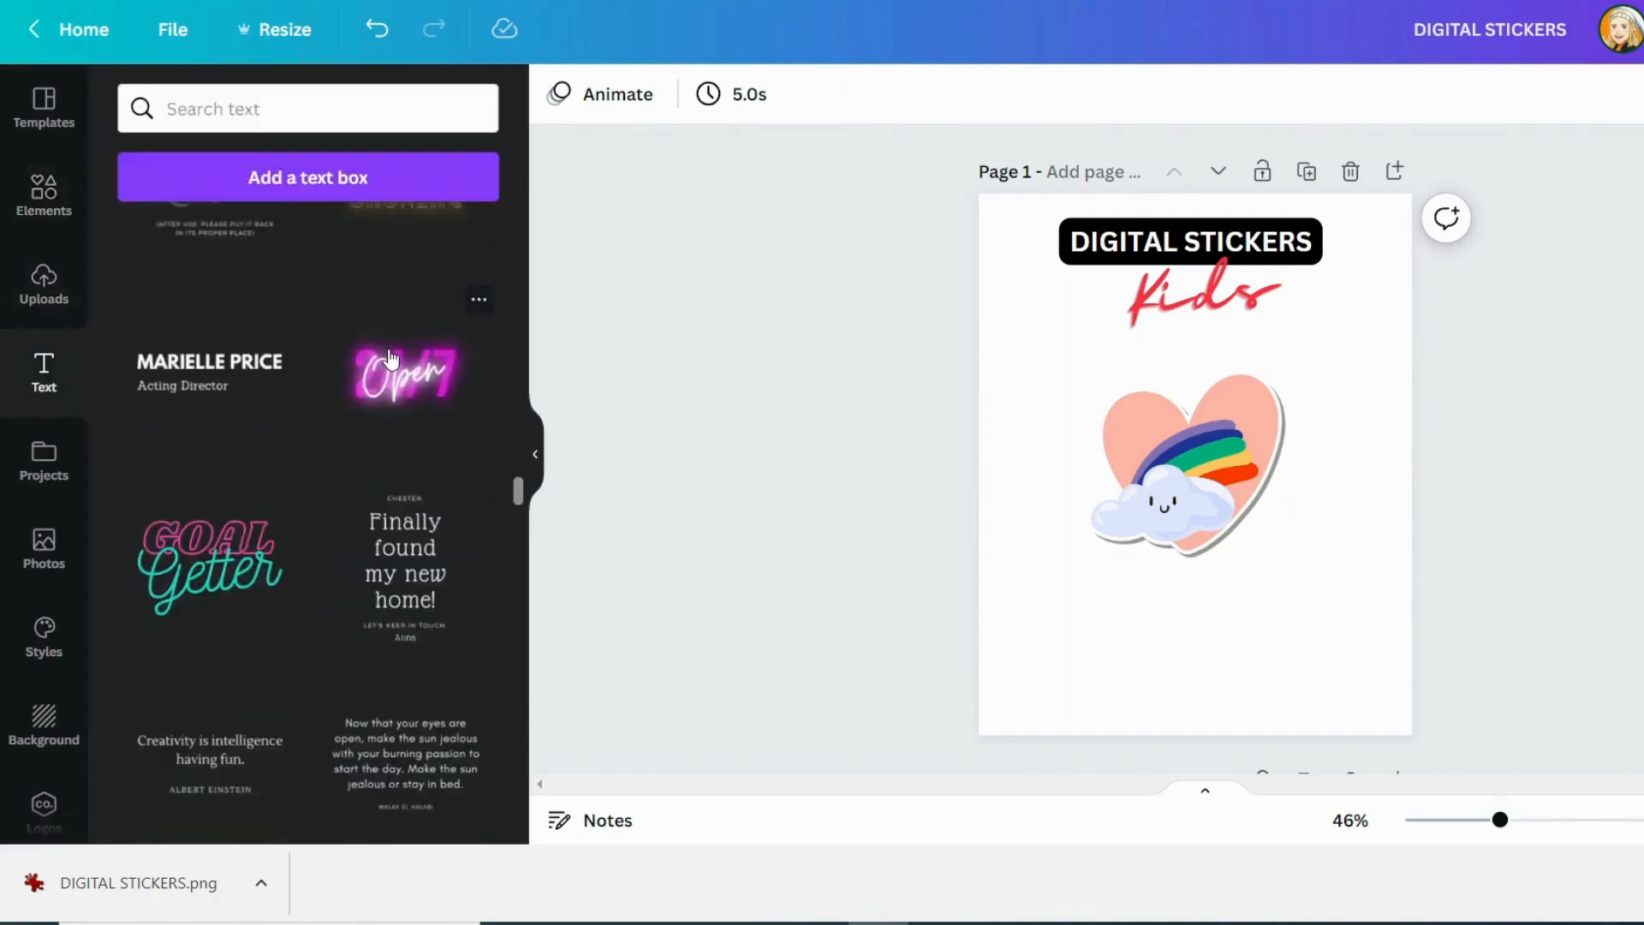
pyautogui.click(253, 356)
pyautogui.moveTo(1076, 491); pyautogui.dragTo(1061, 673)
pyautogui.click(1182, 591)
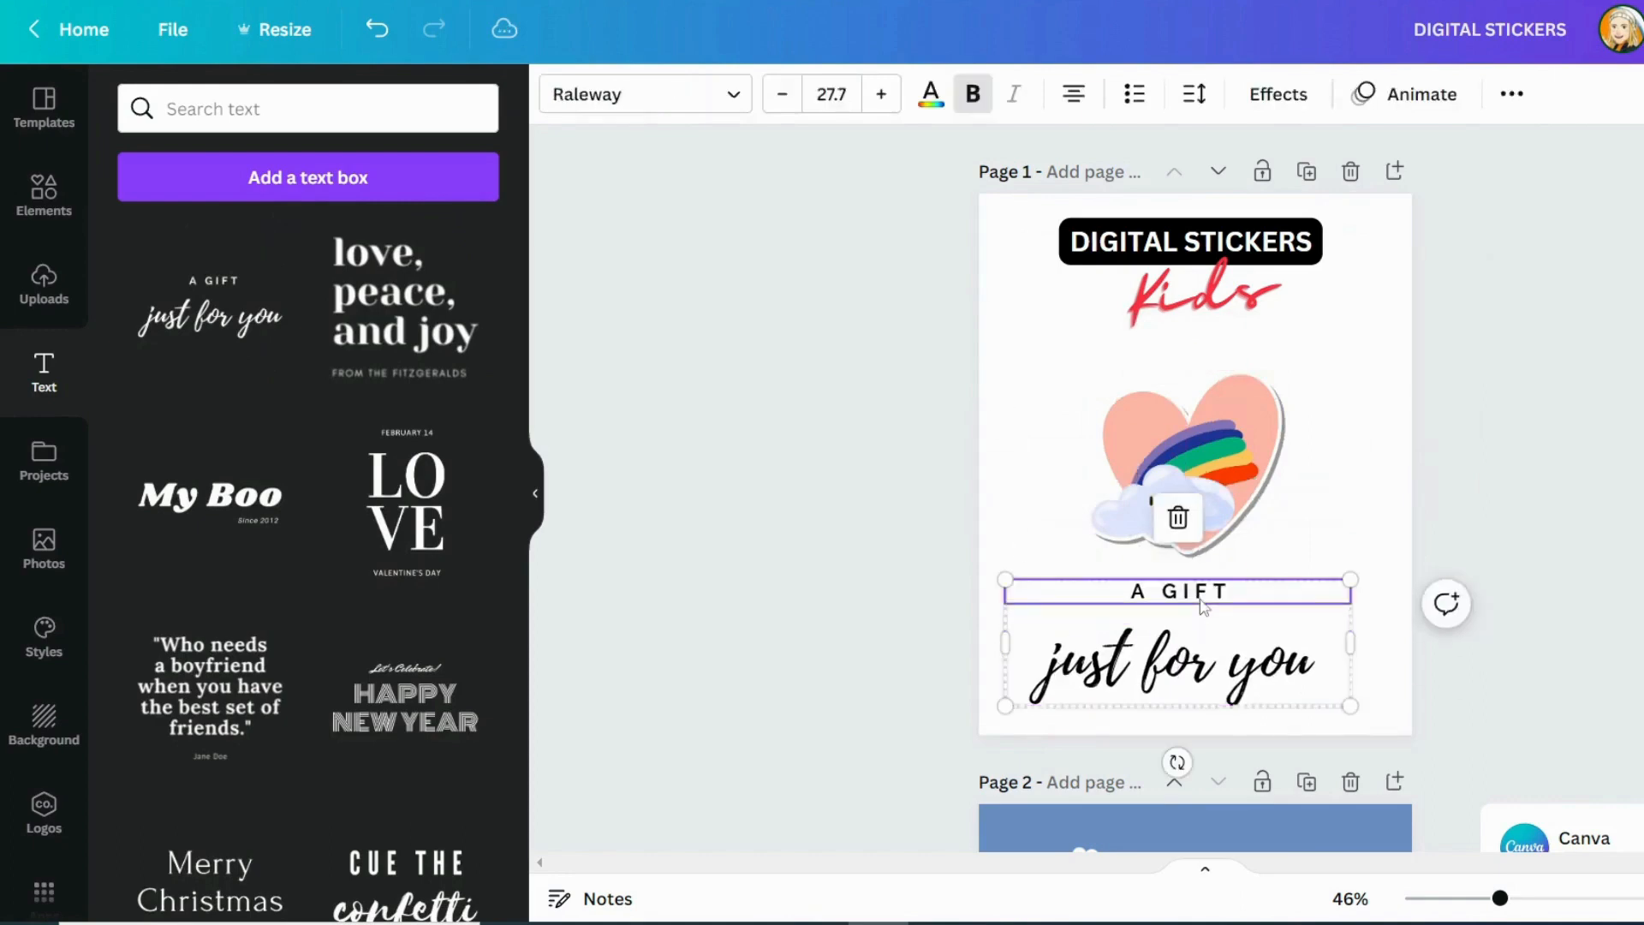
pyautogui.press('Delete')
# Replace the script words "just for you" with "It Gets Better"
pyautogui.doubleClick(1182, 668)
pyautogui.write('It Gets B')
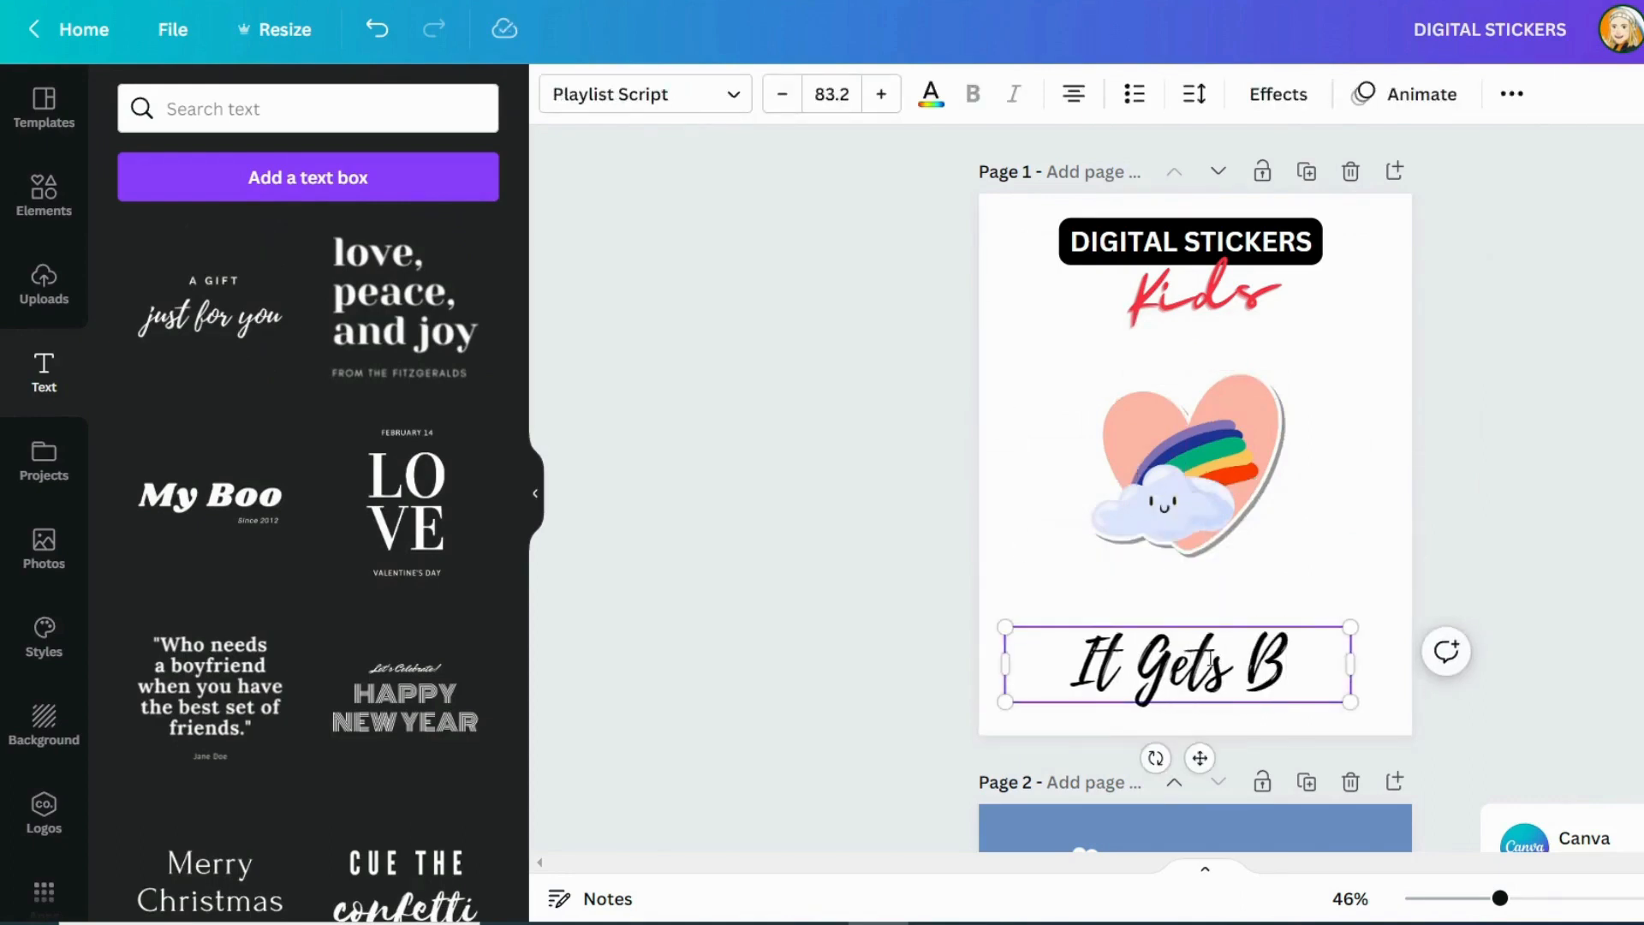
pyautogui.write('etter')
# Shrink the words "It Gets Better", place them directly beneath the heart graphic, and center both below the title
pyautogui.click(1311, 595)
pyautogui.moveTo(1250, 659); pyautogui.dragTo(1269, 591)
pyautogui.moveTo(1369, 632); pyautogui.dragTo(1287, 615)
pyautogui.moveTo(1179, 671); pyautogui.dragTo(1210, 661)
pyautogui.moveTo(1347, 660); pyautogui.dragTo(1186, 505)
pyautogui.moveTo(1186, 505); pyautogui.dragTo(1191, 527)
pyautogui.click(1443, 549)
pyautogui.scroll(-1, 1443, 549)
pyautogui.scroll(1, 1443, 549)
pyautogui.click(1204, 514)
pyautogui.moveTo(1544, 661); pyautogui.dragTo(983, 423)
pyautogui.moveTo(1120, 490); pyautogui.dragTo(1119, 474)
pyautogui.click(1521, 410)
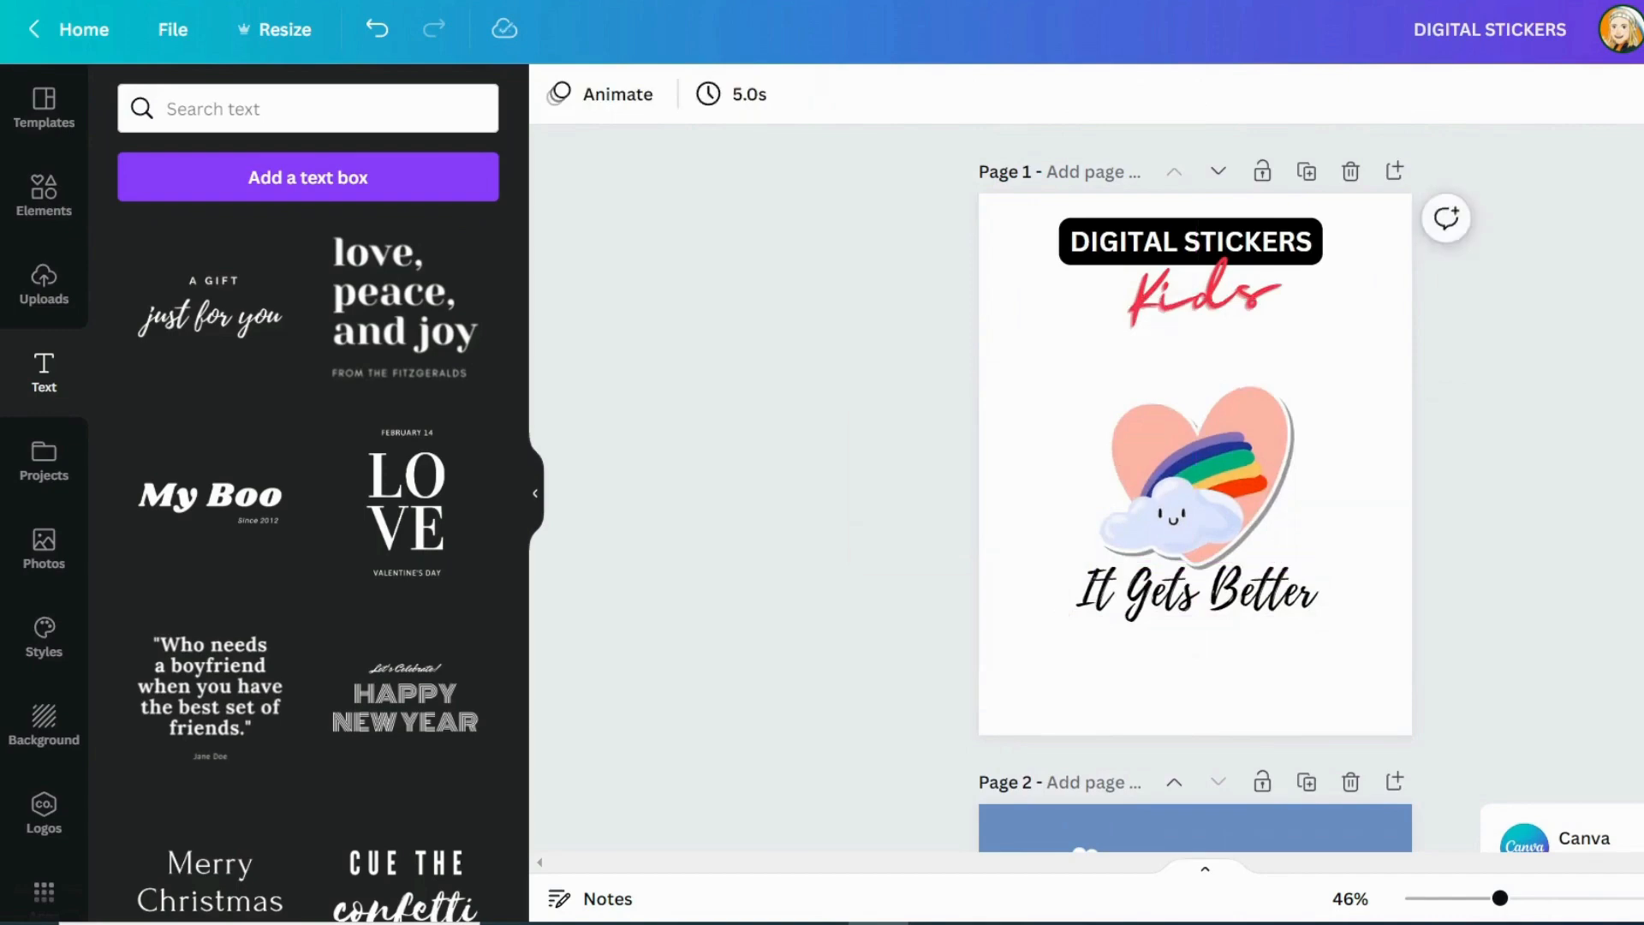
# Download the rainbow heart design as a PNG and place the exported image on page 2
pyautogui.click(1643, 30)
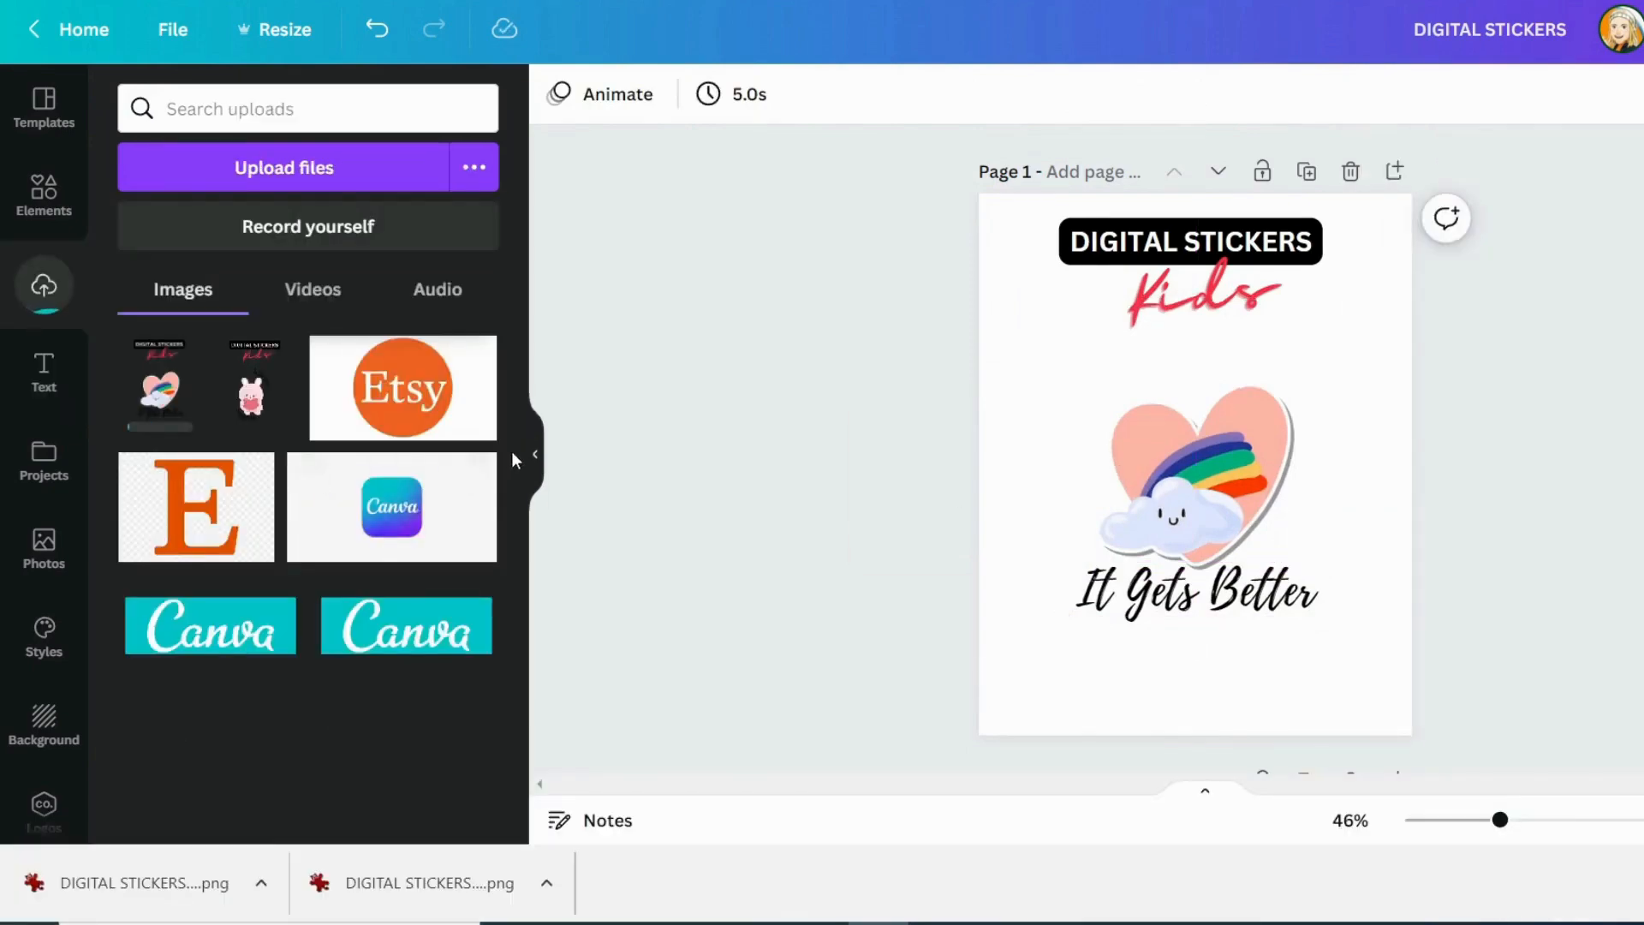
pyautogui.scroll(-5, 1234, 537)
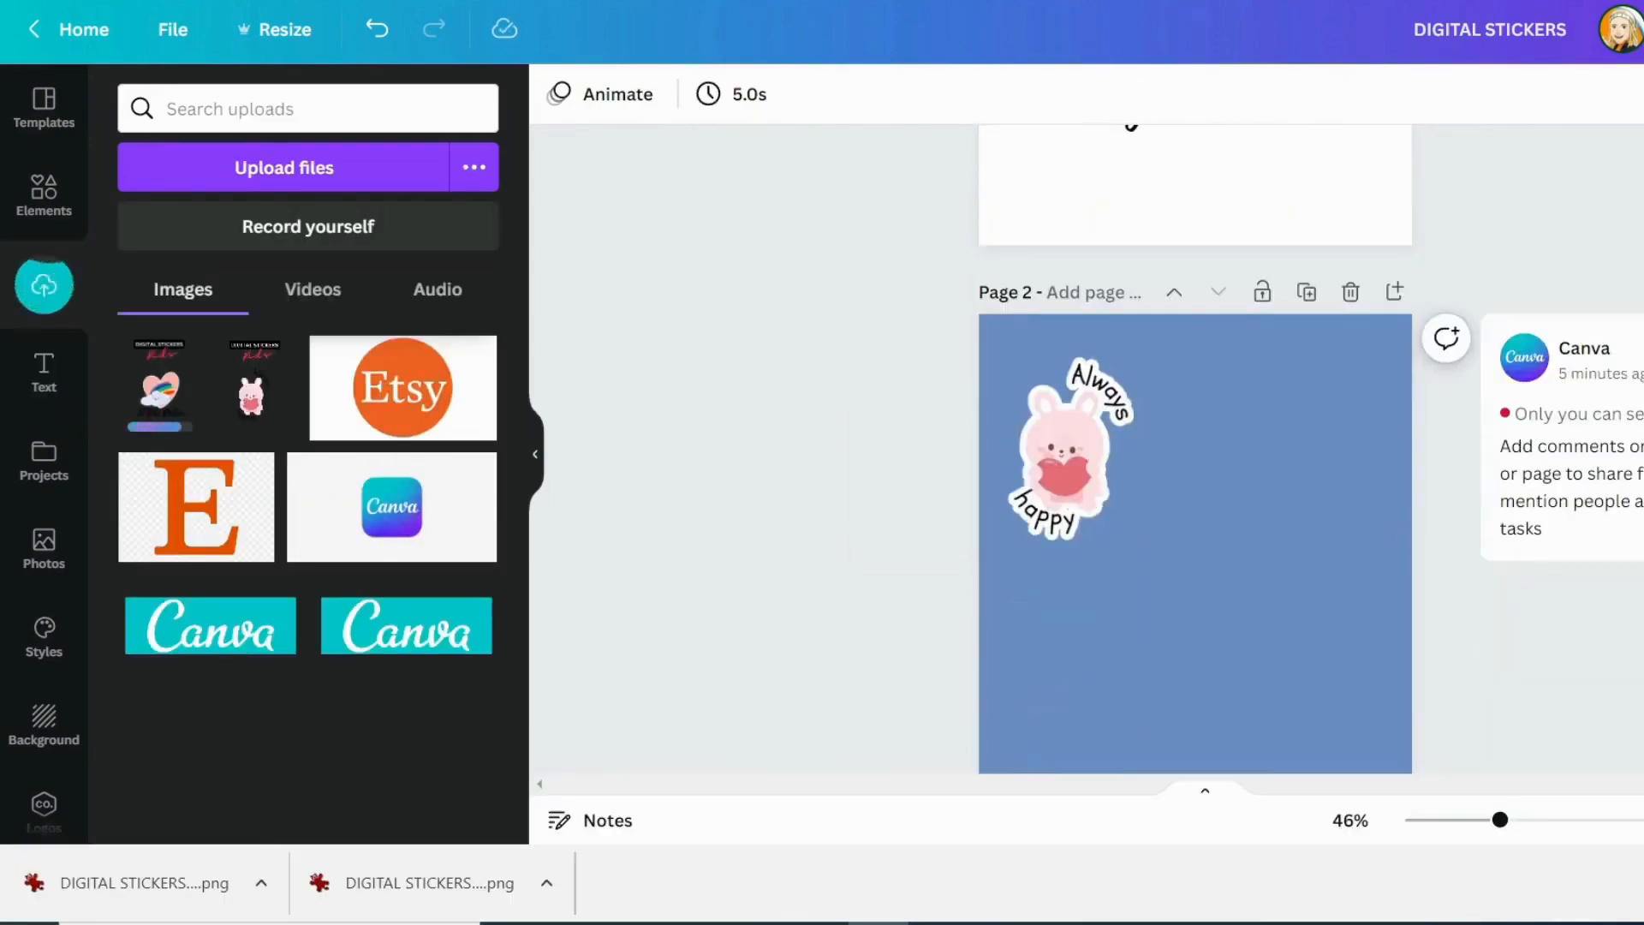
pyautogui.scroll(-2, 1196, 463)
pyautogui.click(160, 387)
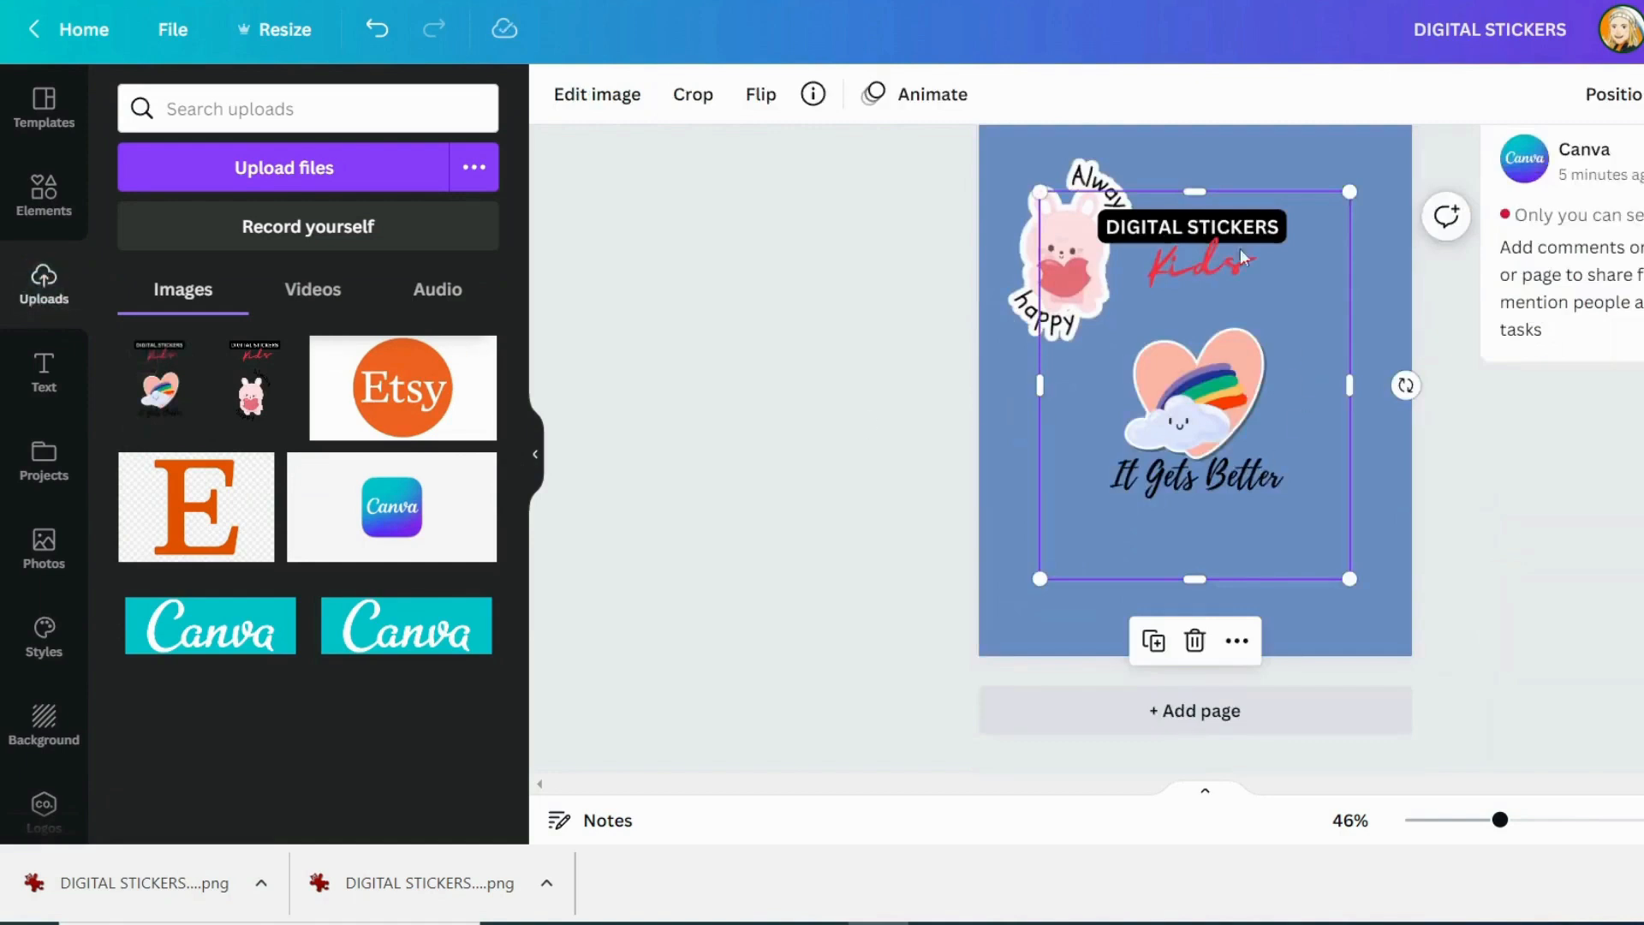
# Crop the exported image to the rainbow heart and its words, and move it to the upper right of page 2
pyautogui.moveTo(1198, 194); pyautogui.dragTo(1196, 307)
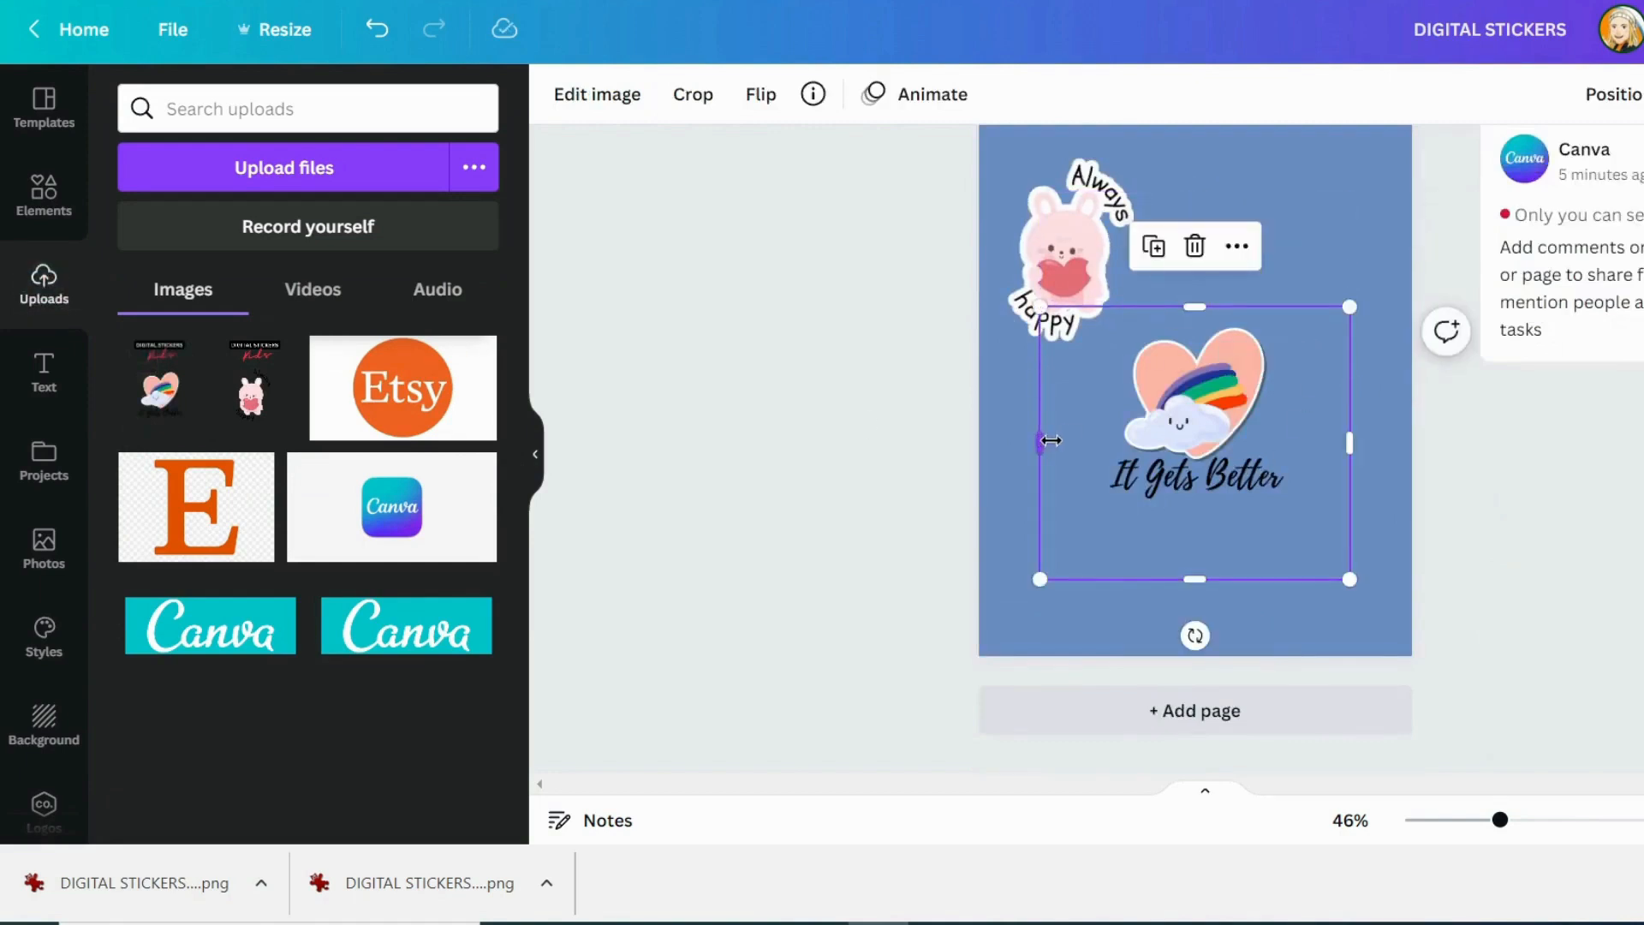
pyautogui.moveTo(1041, 441); pyautogui.dragTo(1097, 441)
pyautogui.moveTo(1344, 440); pyautogui.dragTo(1300, 441)
pyautogui.moveTo(1212, 578); pyautogui.dragTo(1212, 524)
pyautogui.click(1328, 613)
pyautogui.scroll(2, 1328, 613)
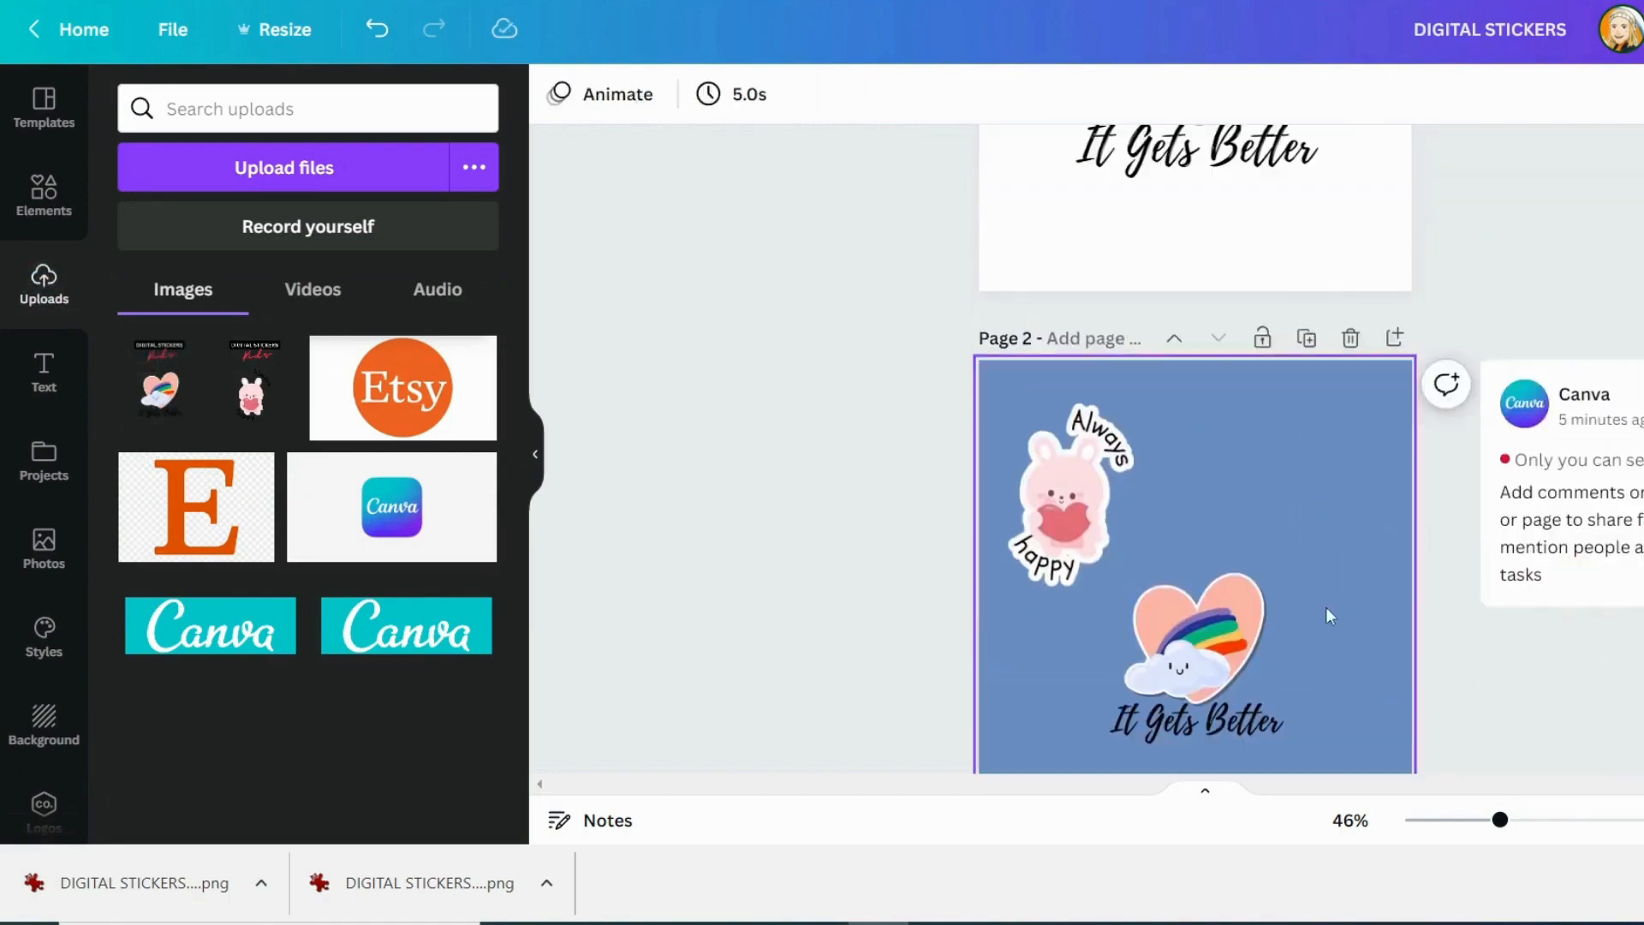
pyautogui.moveTo(1231, 658); pyautogui.dragTo(1308, 492)
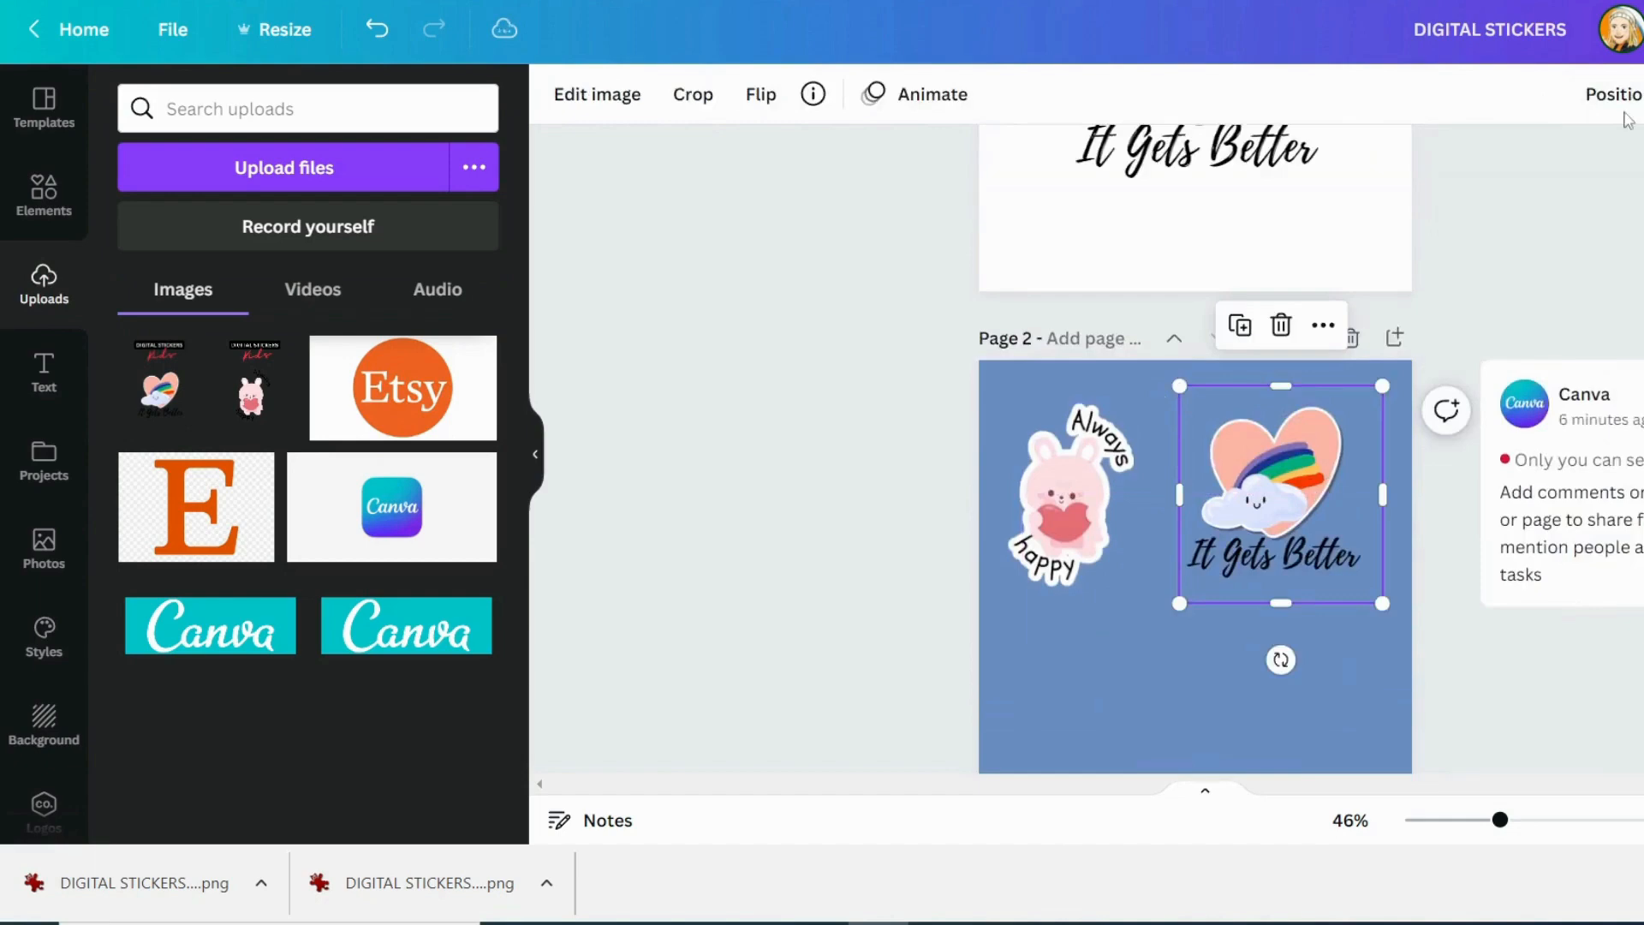
# Apply a white Glow shadow to the rainbow heart sticker with maximum transparency value, zero blur and an increased size
pyautogui.click(597, 94)
pyautogui.click(209, 288)
pyautogui.click(310, 225)
pyautogui.click(312, 226)
pyautogui.moveTo(310, 281); pyautogui.dragTo(501, 281)
pyautogui.moveTo(207, 360); pyautogui.dragTo(117, 360)
pyautogui.click(475, 414)
pyautogui.click(772, 188)
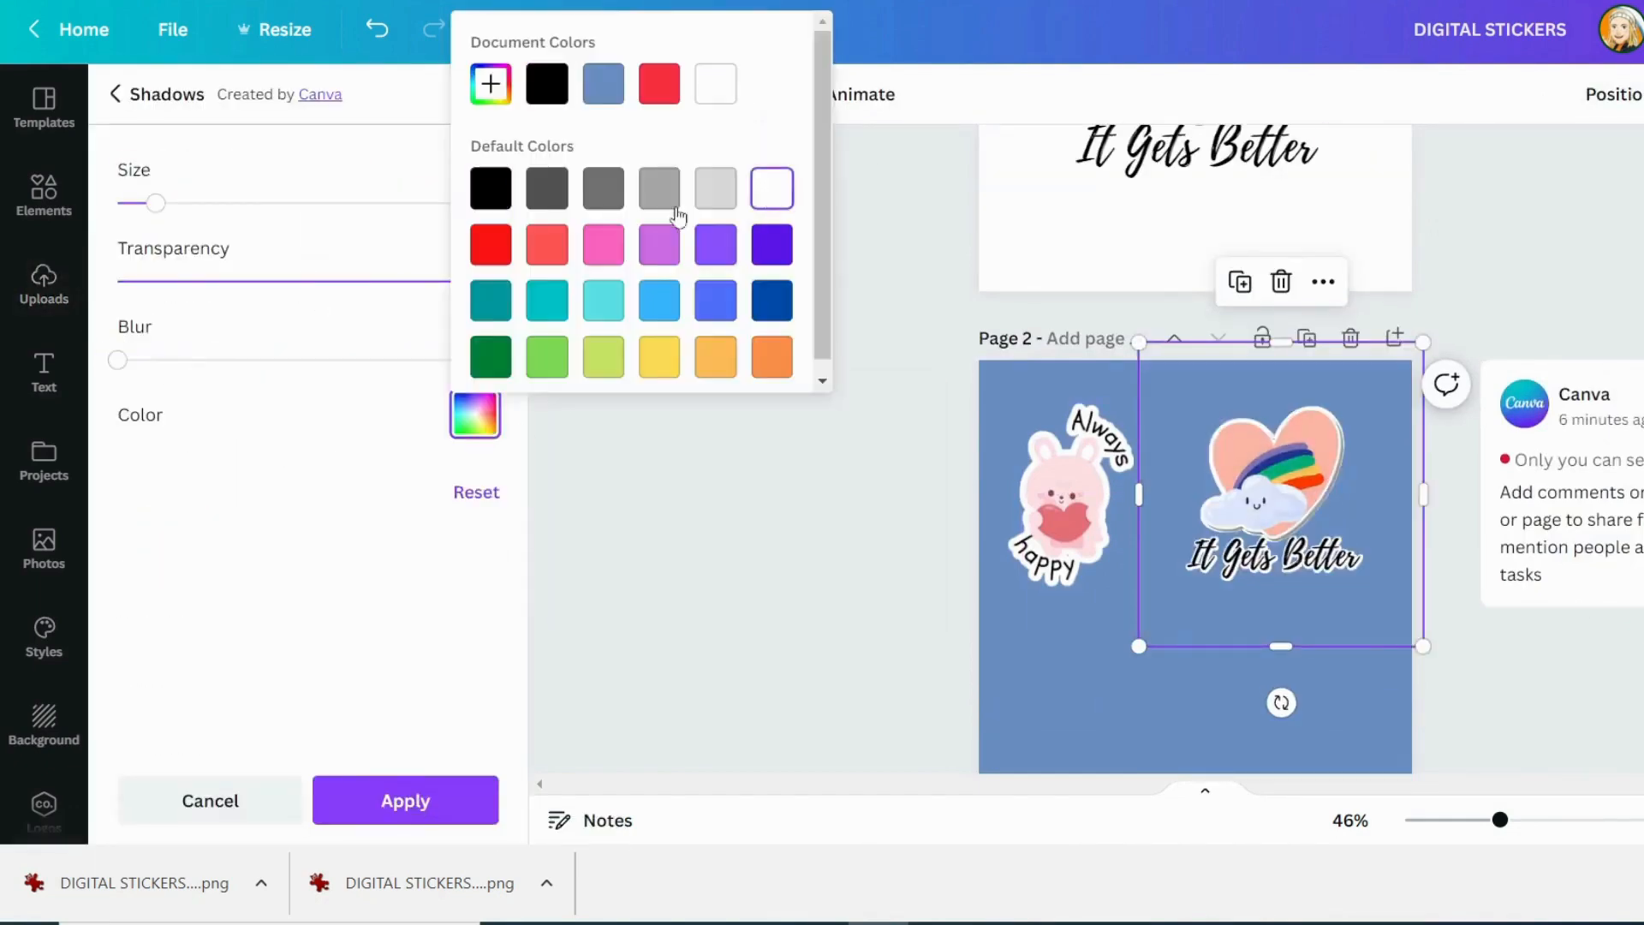
pyautogui.moveTo(155, 203); pyautogui.dragTo(271, 203)
pyautogui.click(405, 801)
# Shrink the rainbow heart sticker slightly and position it beside the bunny sticker
pyautogui.moveTo(1375, 587); pyautogui.dragTo(1330, 543)
pyautogui.moveTo(1251, 471); pyautogui.dragTo(1279, 495)
pyautogui.click(1475, 606)
pyautogui.scroll(-3, 1476, 628)
pyautogui.scroll(2, 1548, 476)
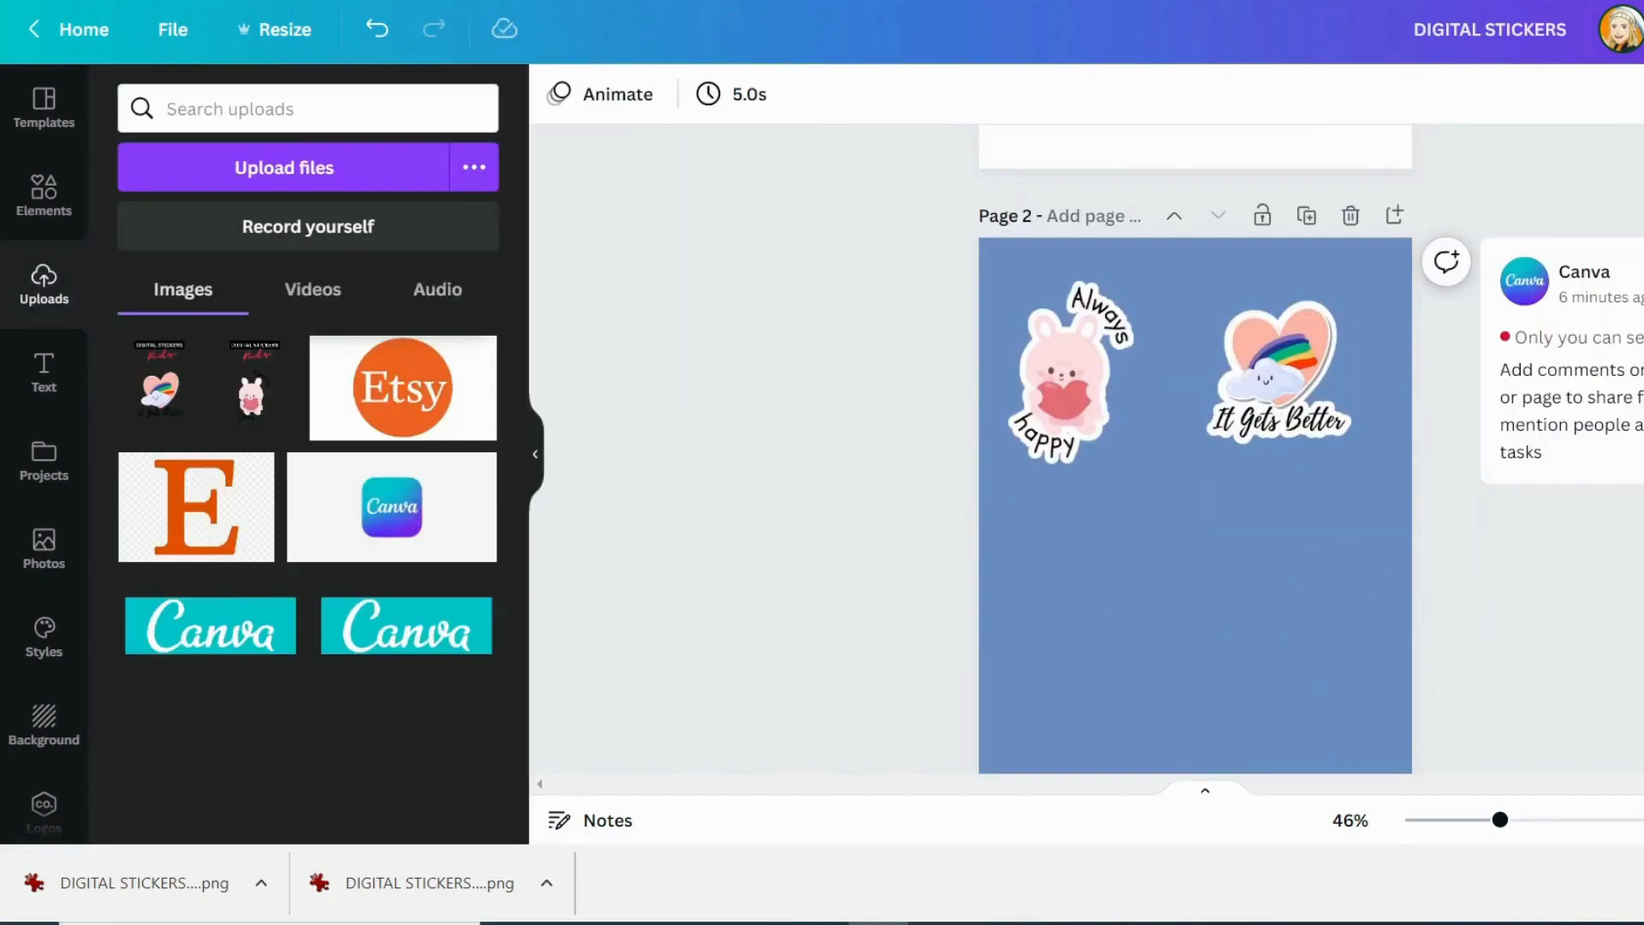
pyautogui.click(1117, 388)
pyautogui.click(885, 403)
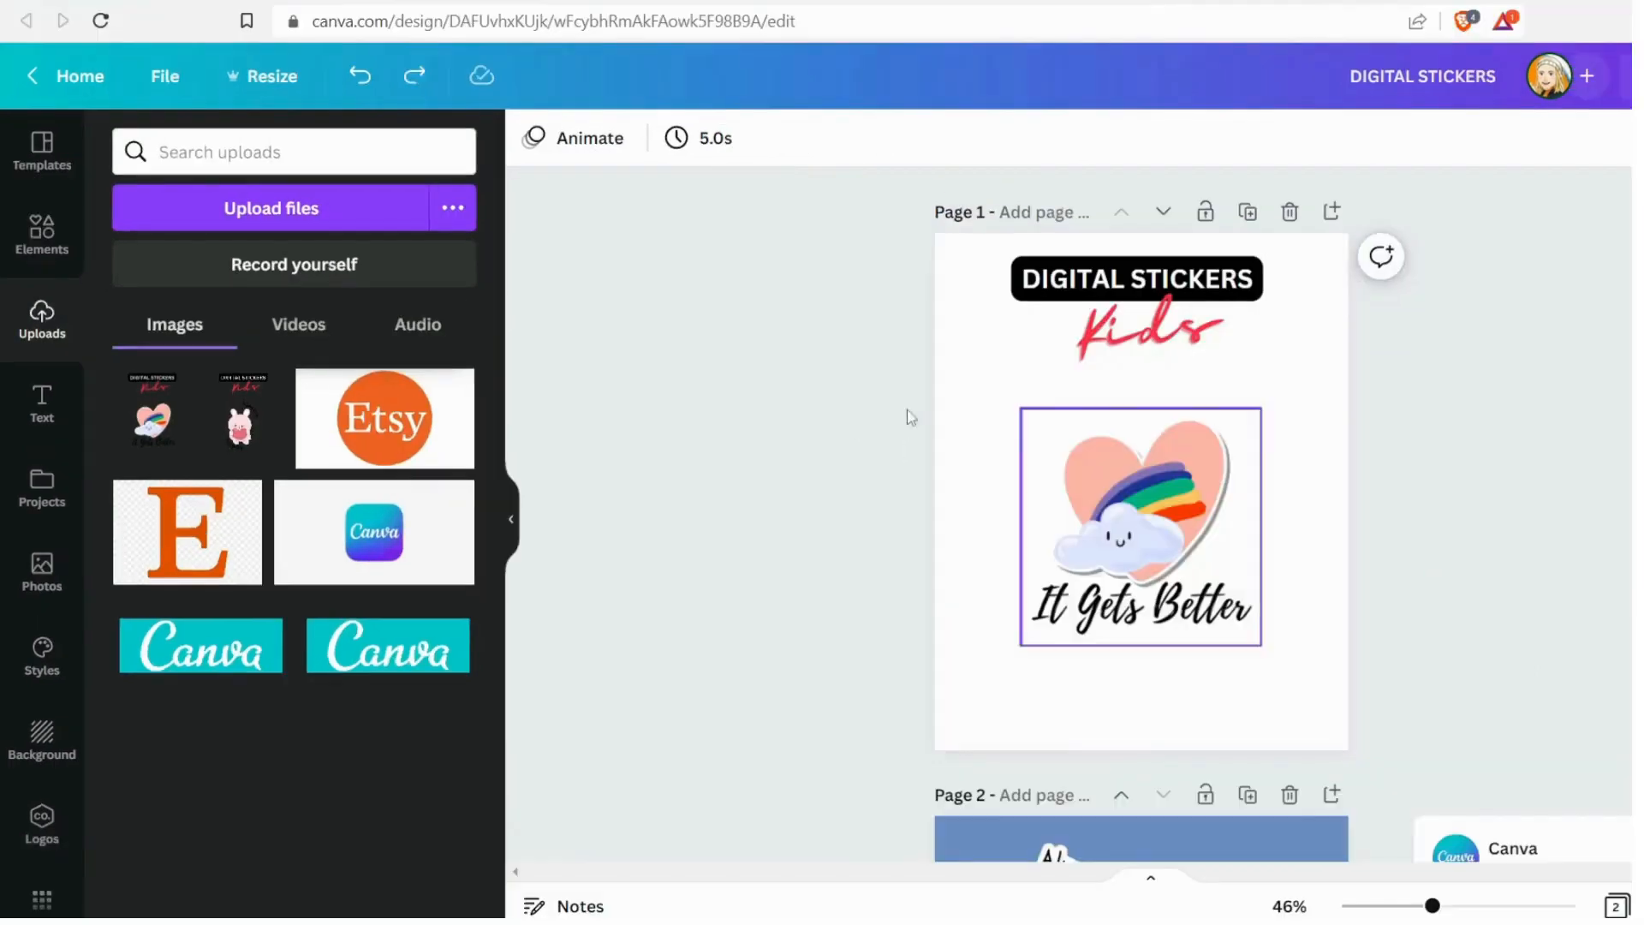
# Delete the rainbow heart image from page 1 and search the elements for "donuts"
pyautogui.click(1151, 511)
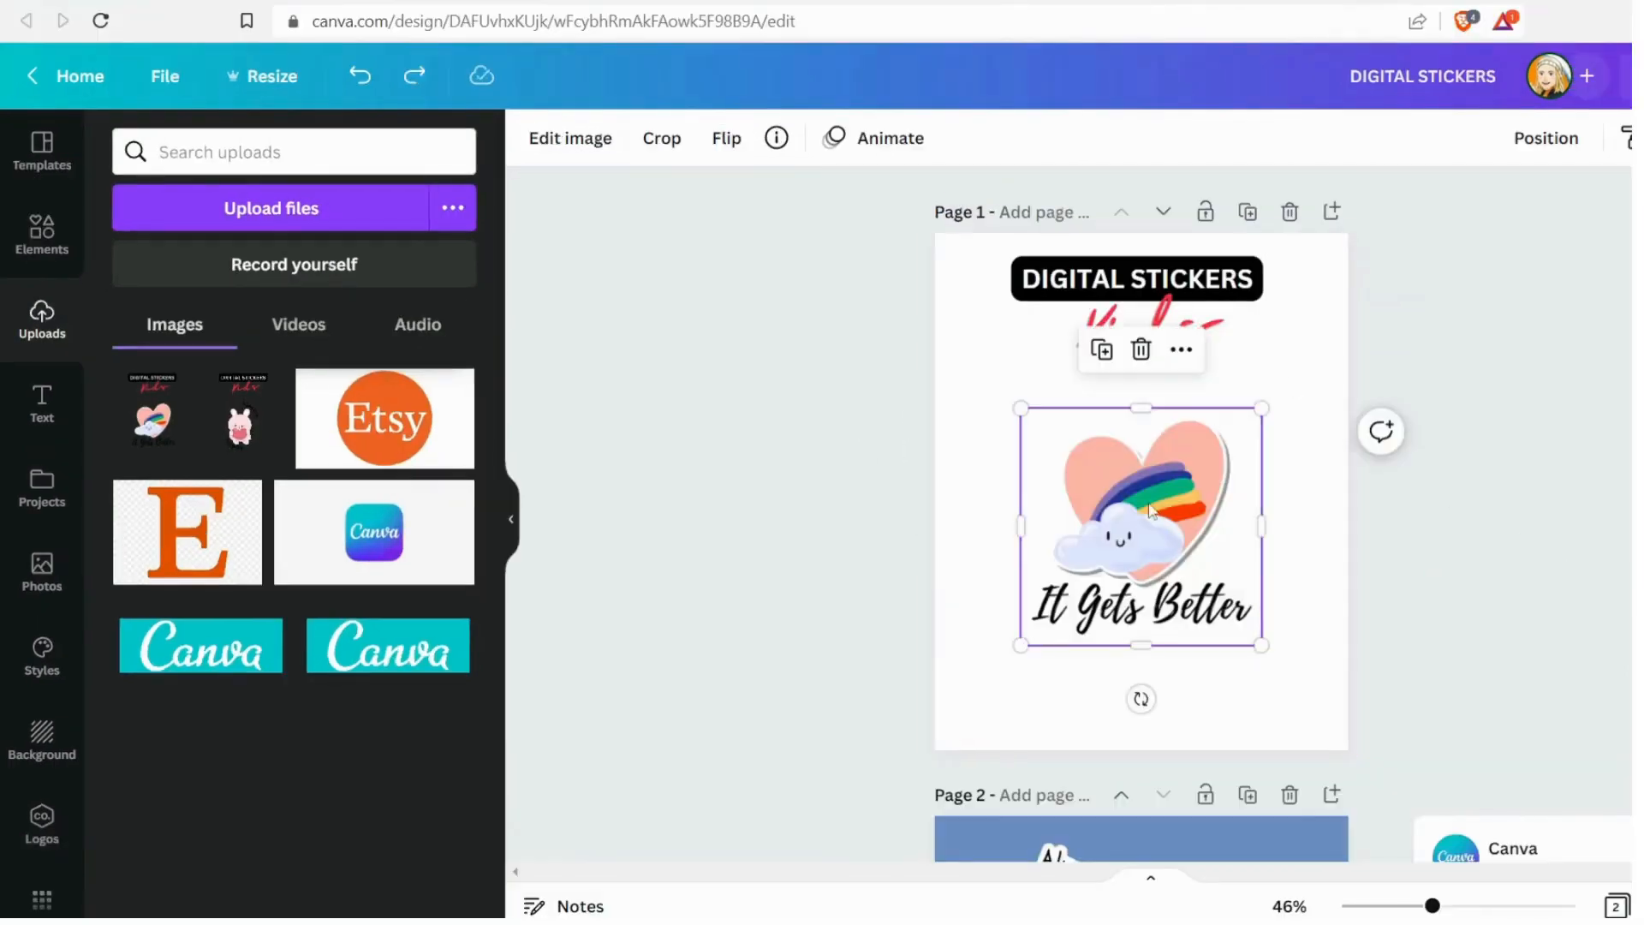
pyautogui.press('Delete')
pyautogui.click(42, 231)
pyautogui.click(244, 155)
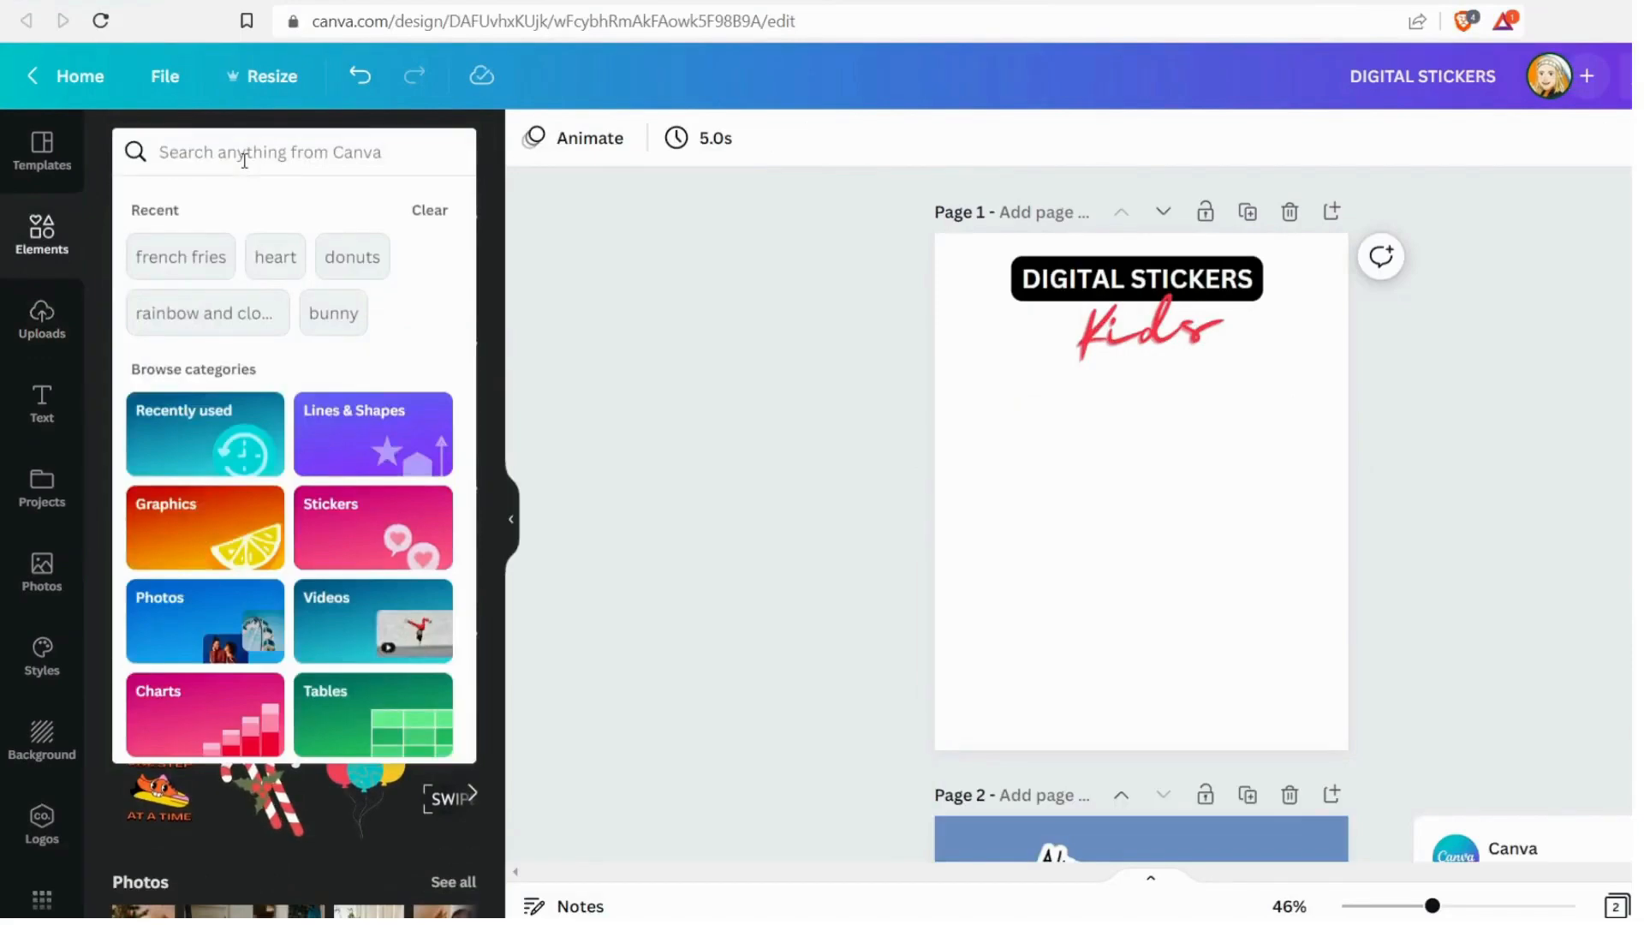
pyautogui.write('d')
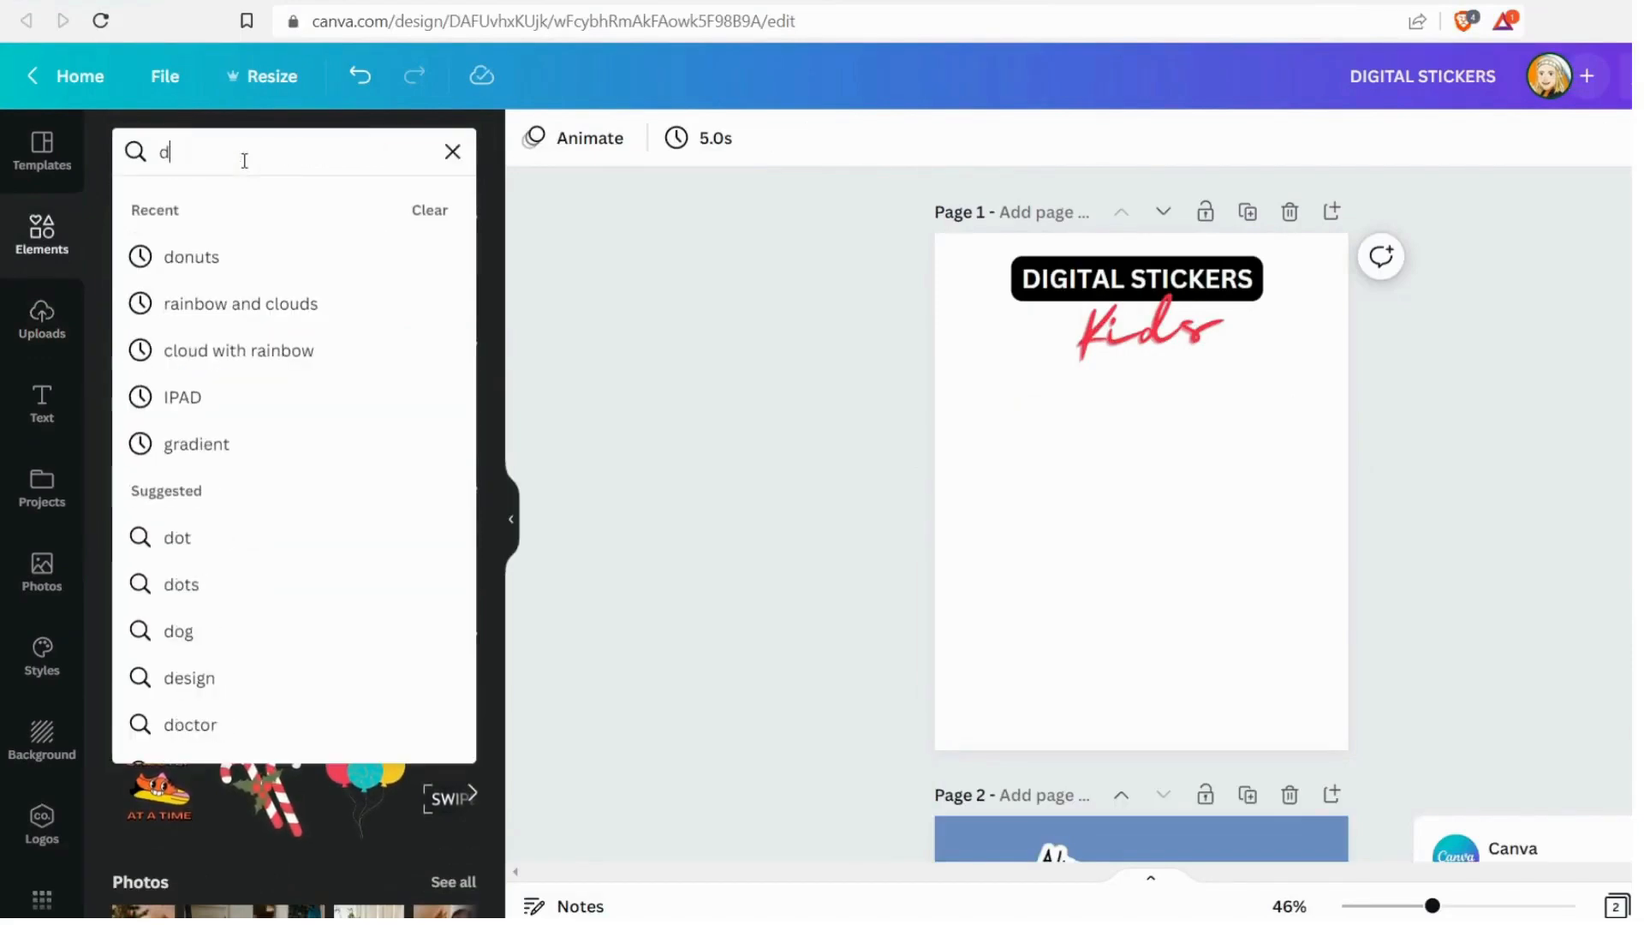
pyautogui.write('onuts')
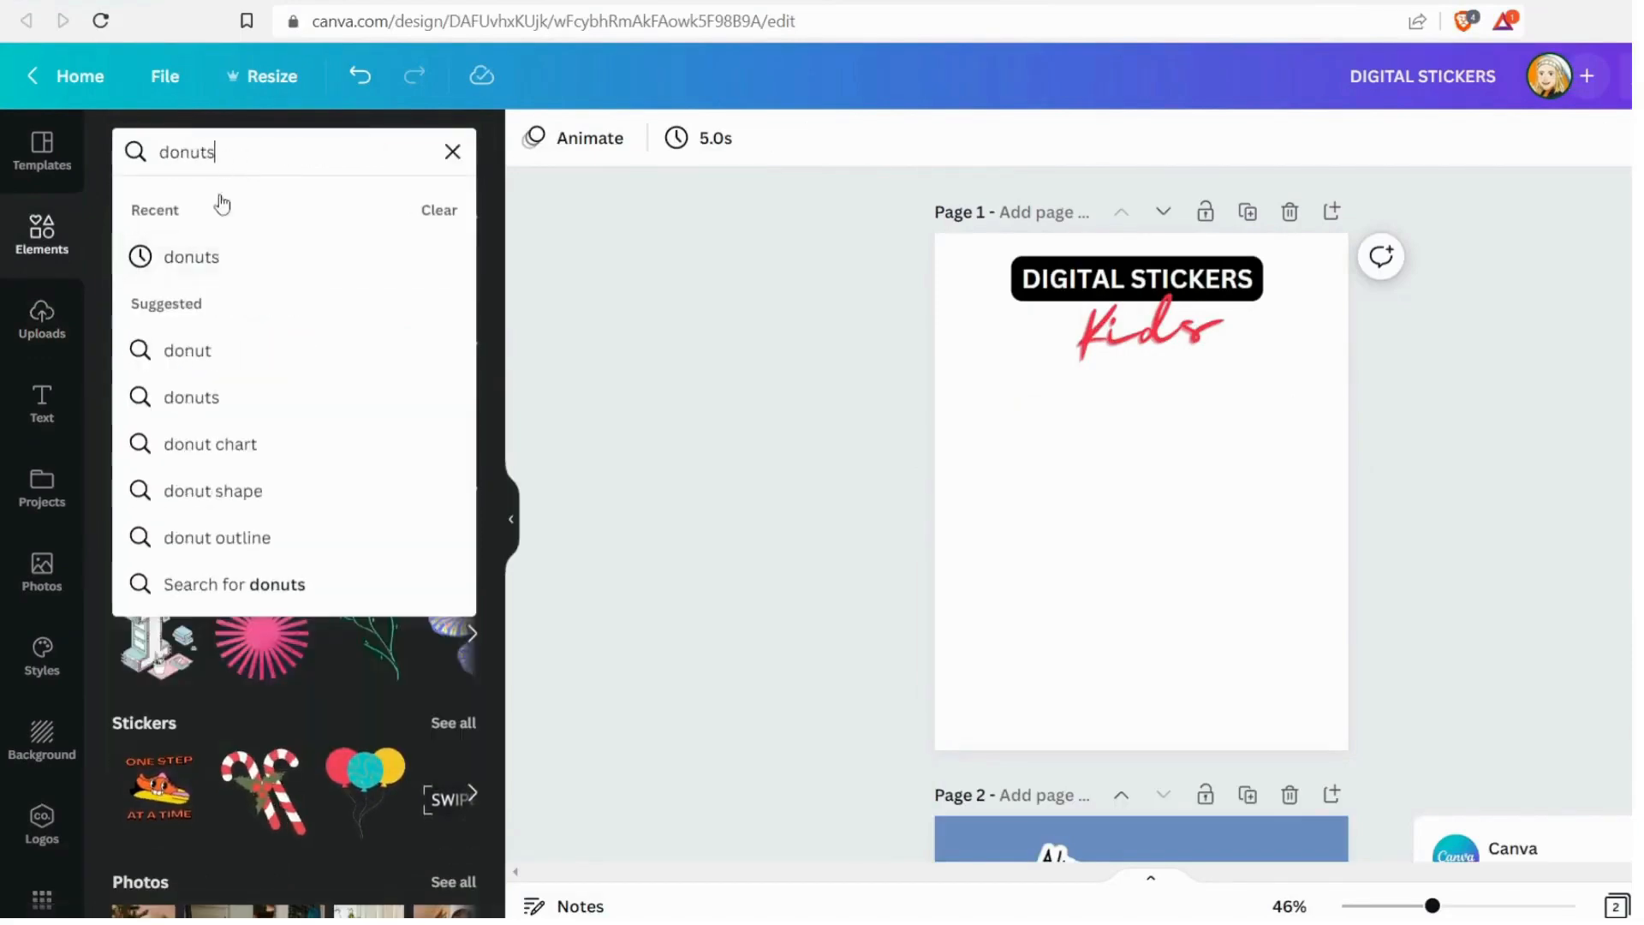
pyautogui.press('Return')
# Add the pink-frosted donut graphic with sprinkles to page 1, shrink it and place it below the title
pyautogui.scroll(3, 335, 412)
pyautogui.click(465, 362)
pyautogui.scroll(-15, 330, 437)
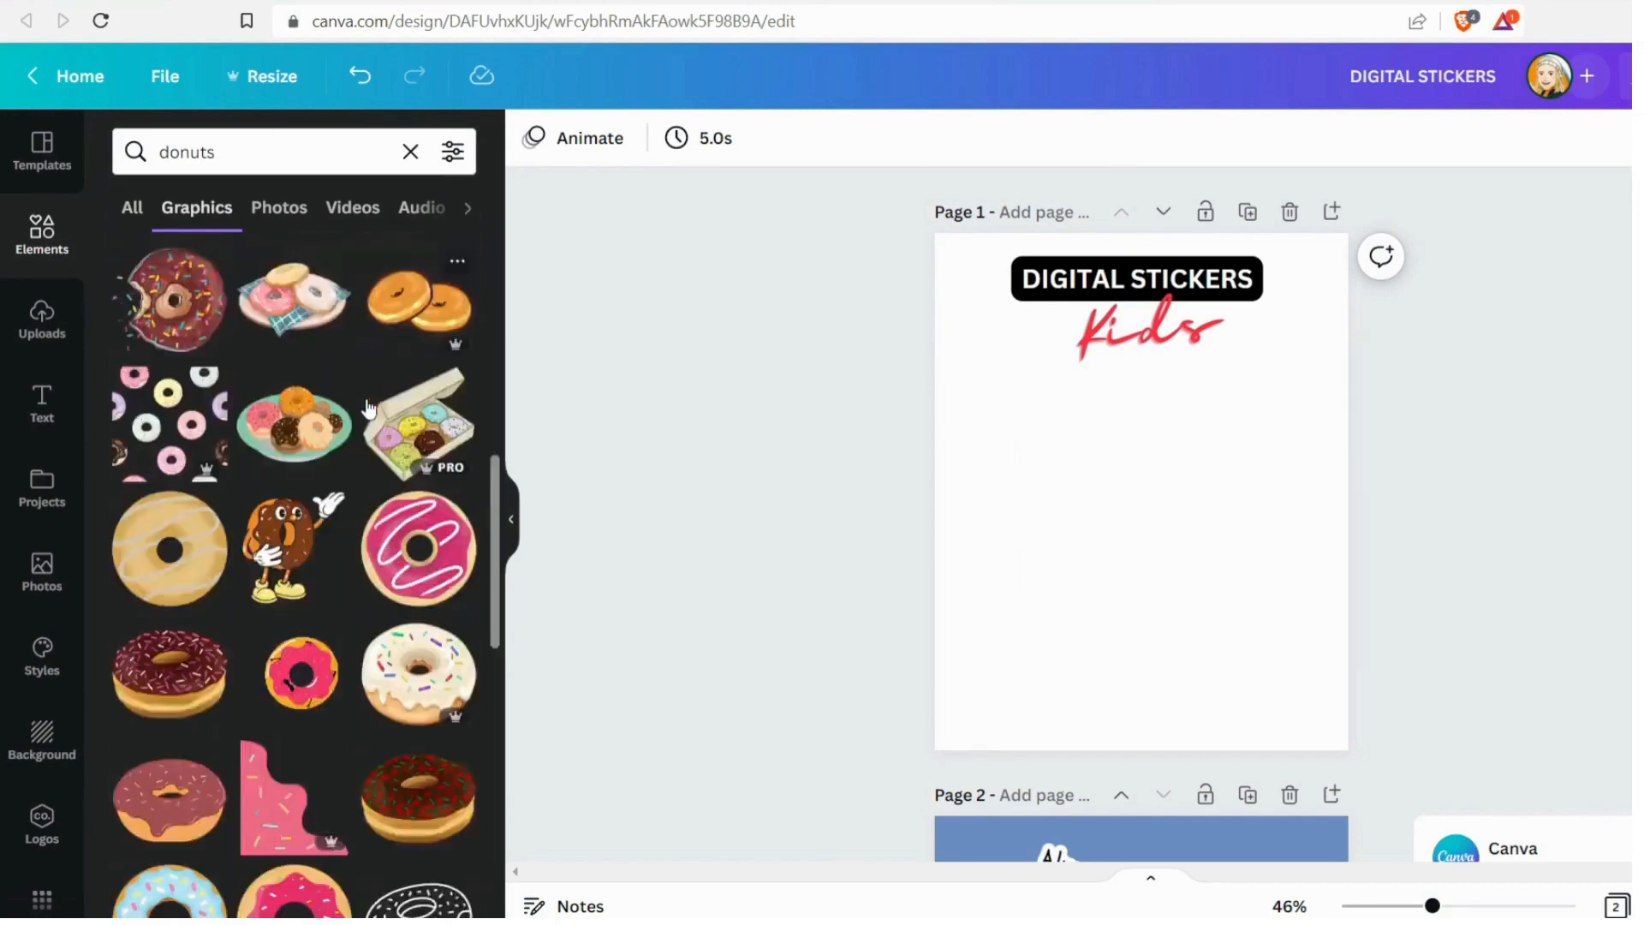
pyautogui.scroll(-10, 368, 408)
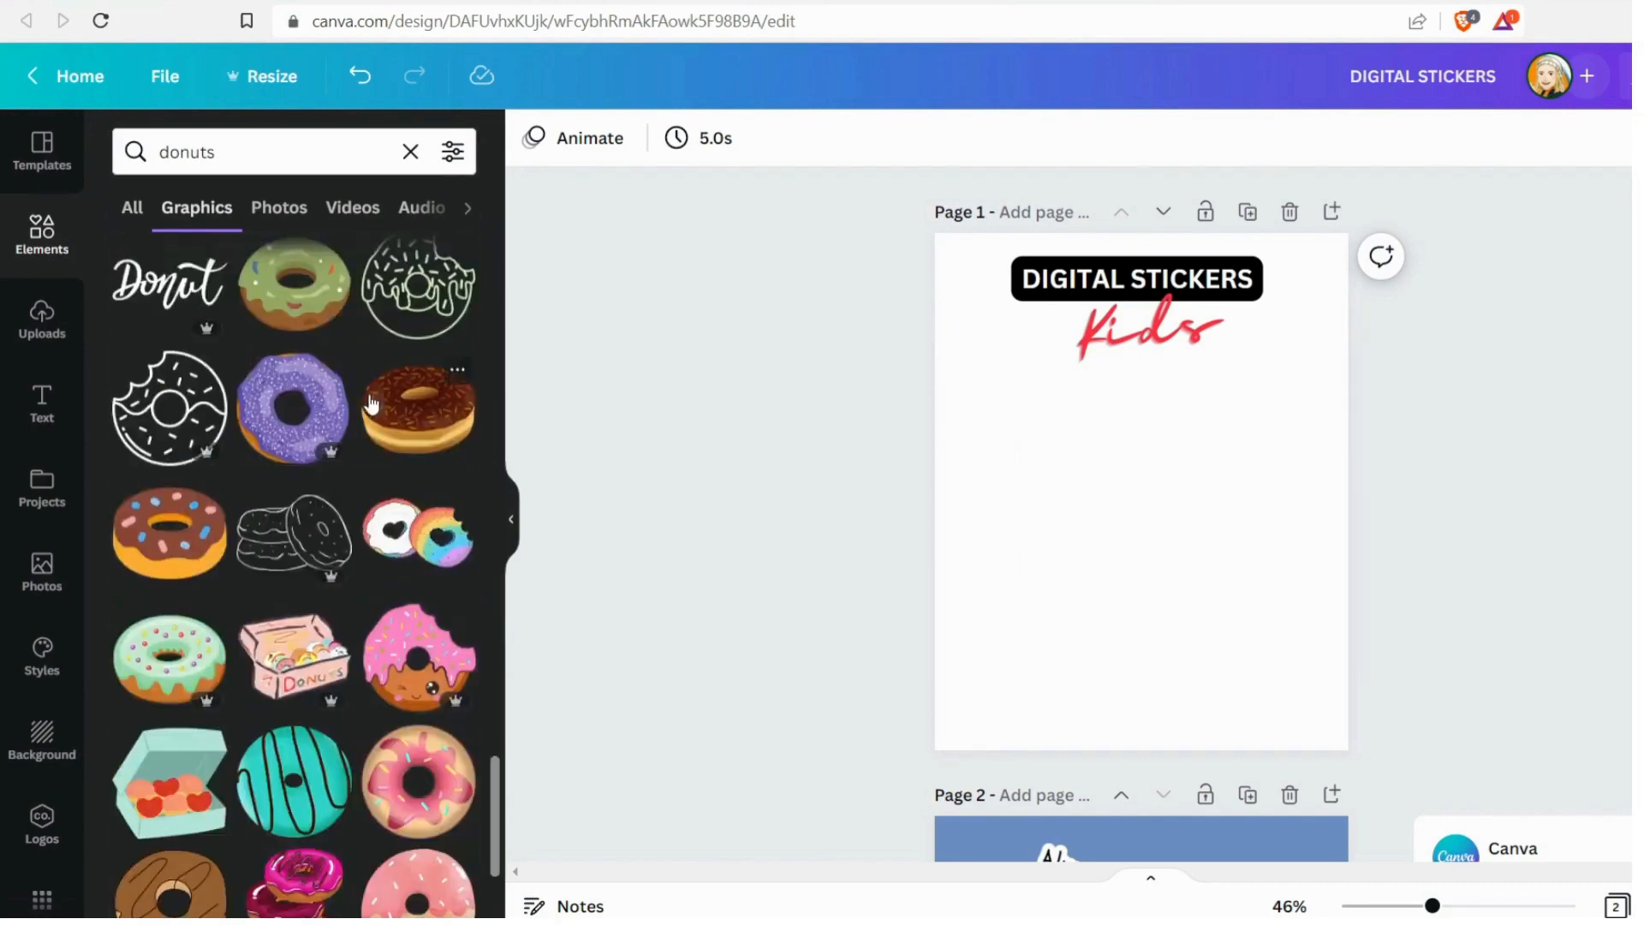
pyautogui.scroll(-9, 371, 401)
pyautogui.click(416, 488)
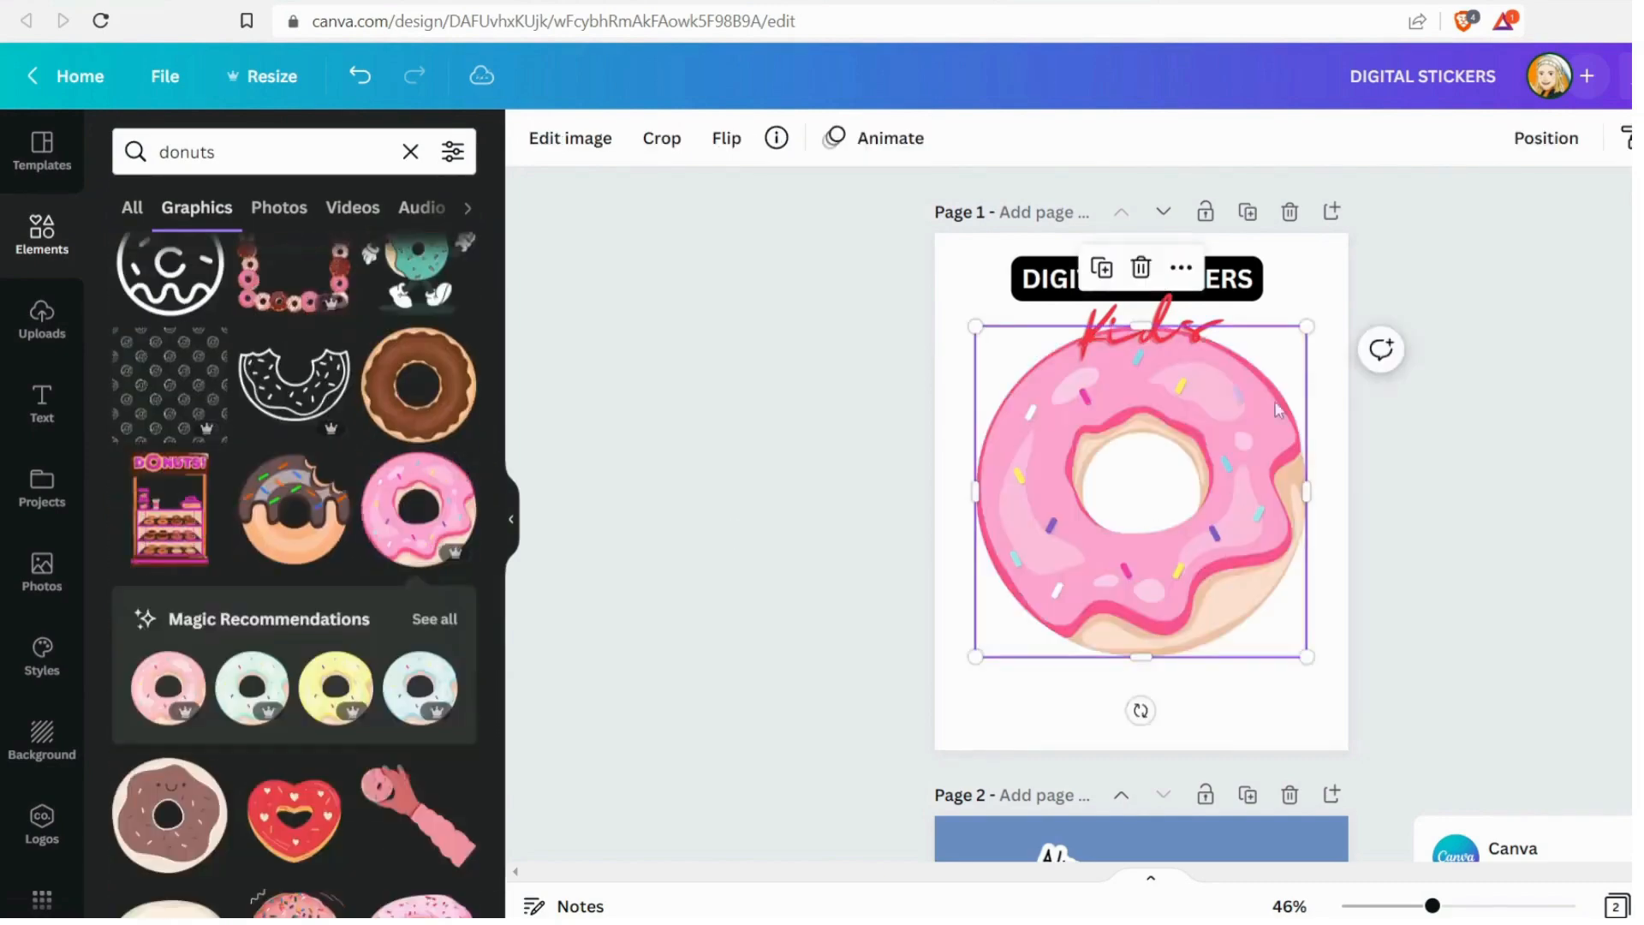
pyautogui.moveTo(1305, 324); pyautogui.dragTo(1173, 532)
pyautogui.moveTo(1046, 579); pyautogui.dragTo(1253, 654)
pyautogui.click(822, 523)
# Add the "Donut" lettering graphic beneath the pink donut, and shift both slightly toward the lower left
pyautogui.scroll(-15, 261, 585)
pyautogui.click(169, 332)
pyautogui.click(1457, 548)
pyautogui.click(1461, 524)
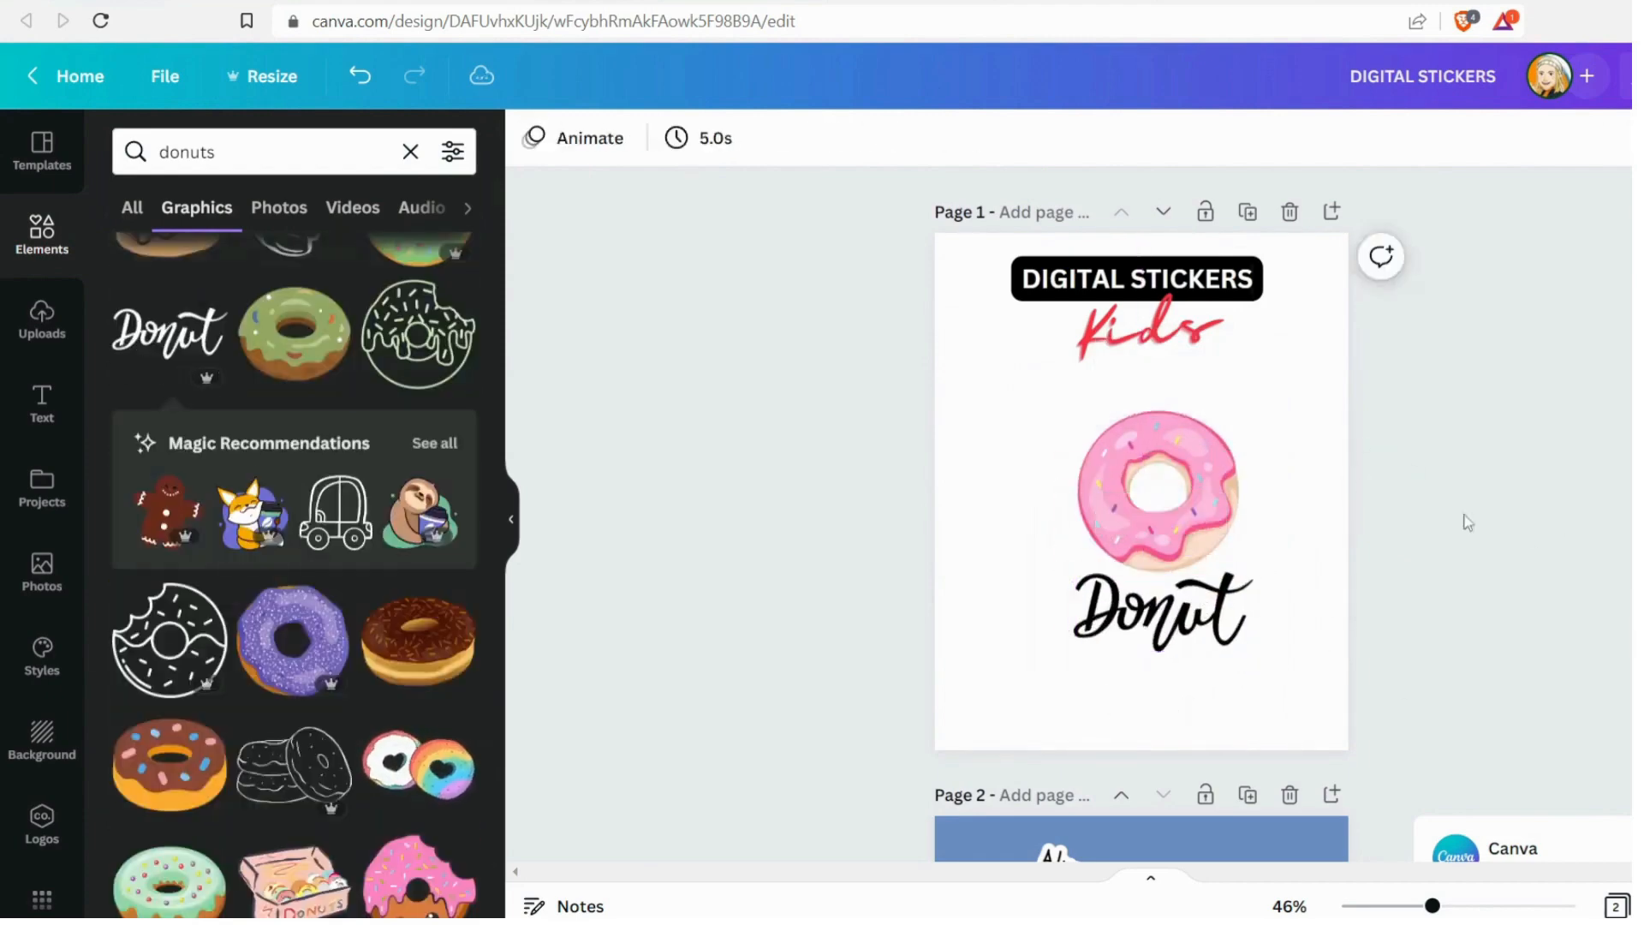
pyautogui.moveTo(1465, 522); pyautogui.dragTo(1011, 634)
pyautogui.moveTo(1149, 525); pyautogui.dragTo(1128, 537)
# Search the elements for "heart" and add the graphic of three pink hearts to page 1
pyautogui.doubleClick(187, 151)
pyautogui.write('heart')
pyautogui.press('Return')
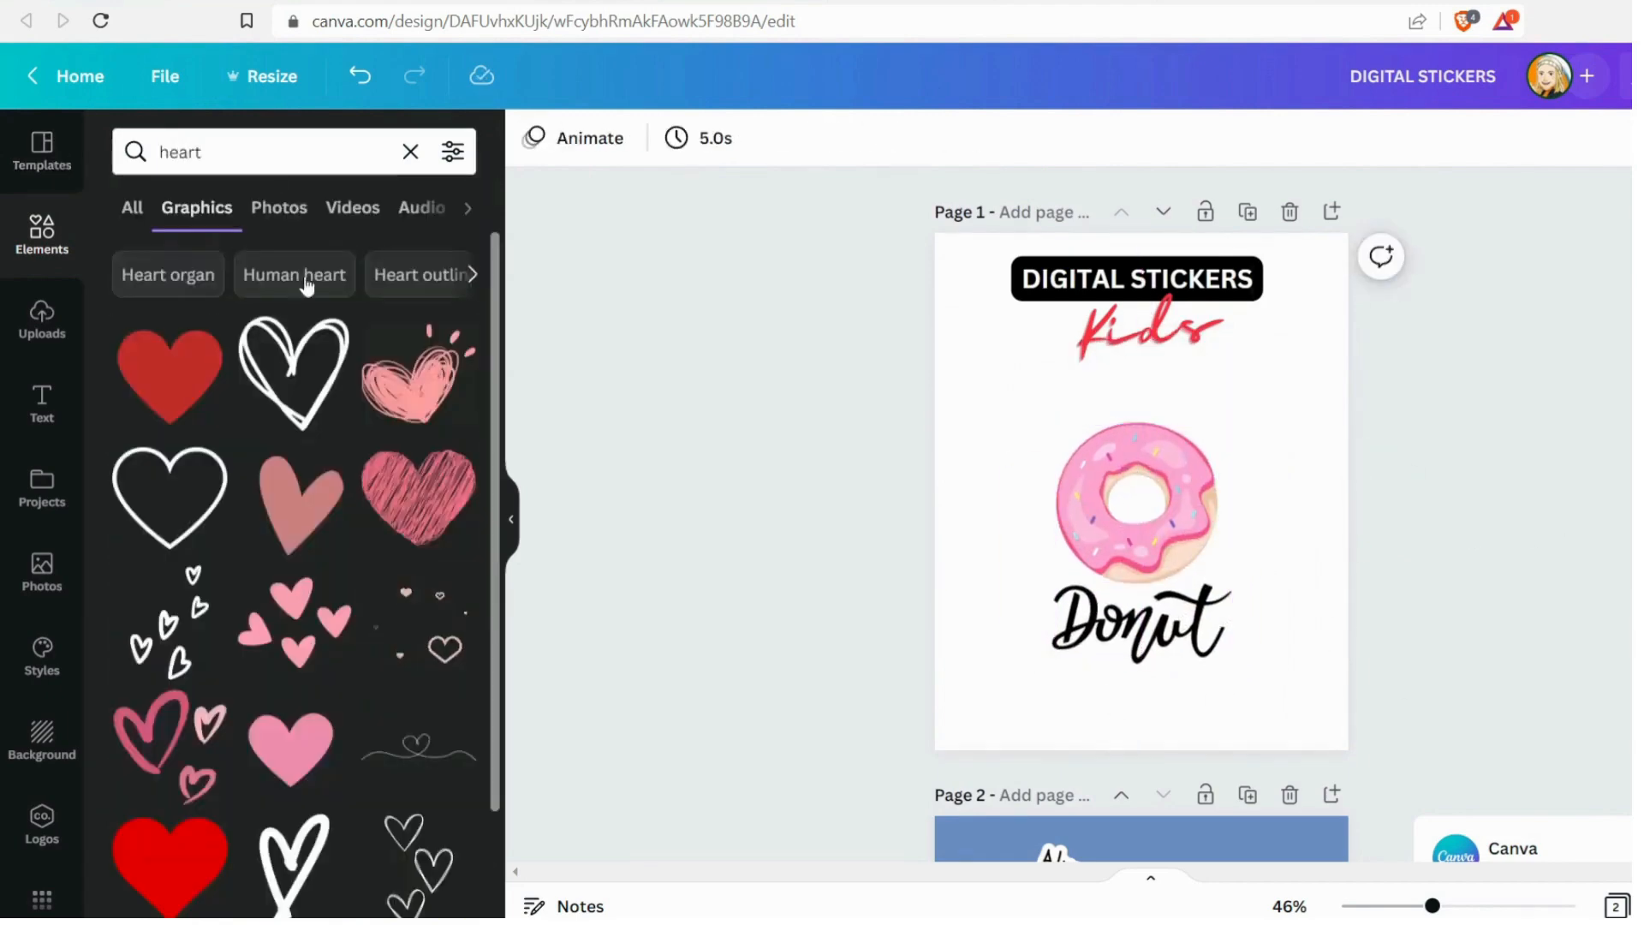
pyautogui.scroll(-4, 316, 463)
pyautogui.scroll(-15, 315, 467)
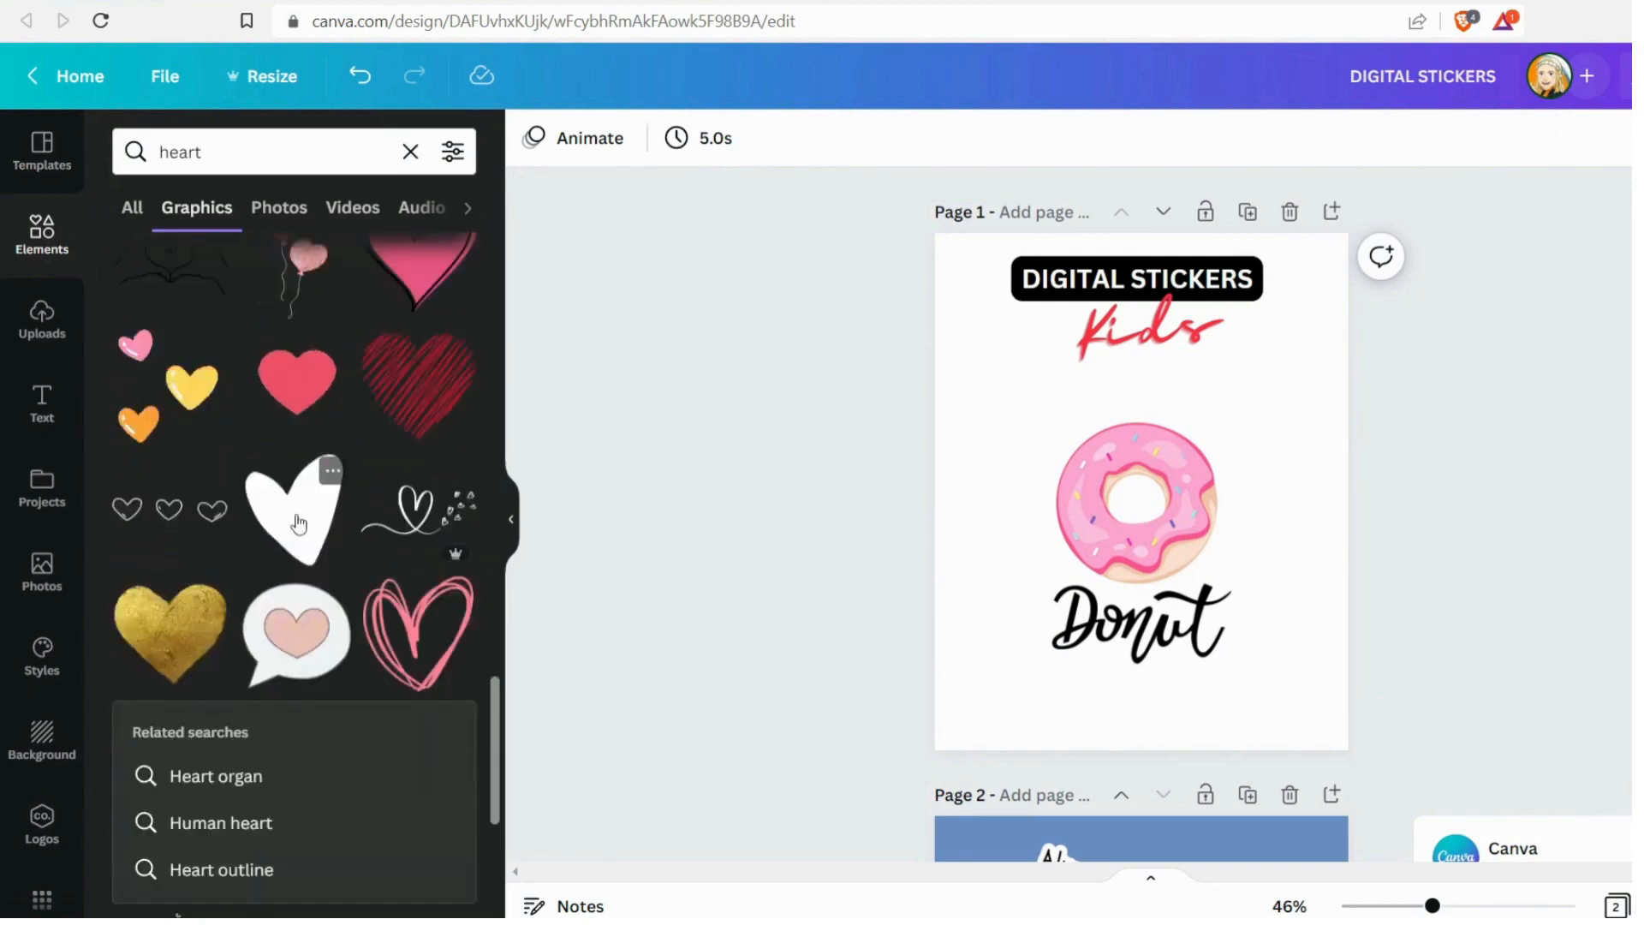
pyautogui.scroll(-1, 298, 519)
pyautogui.scroll(2, 298, 514)
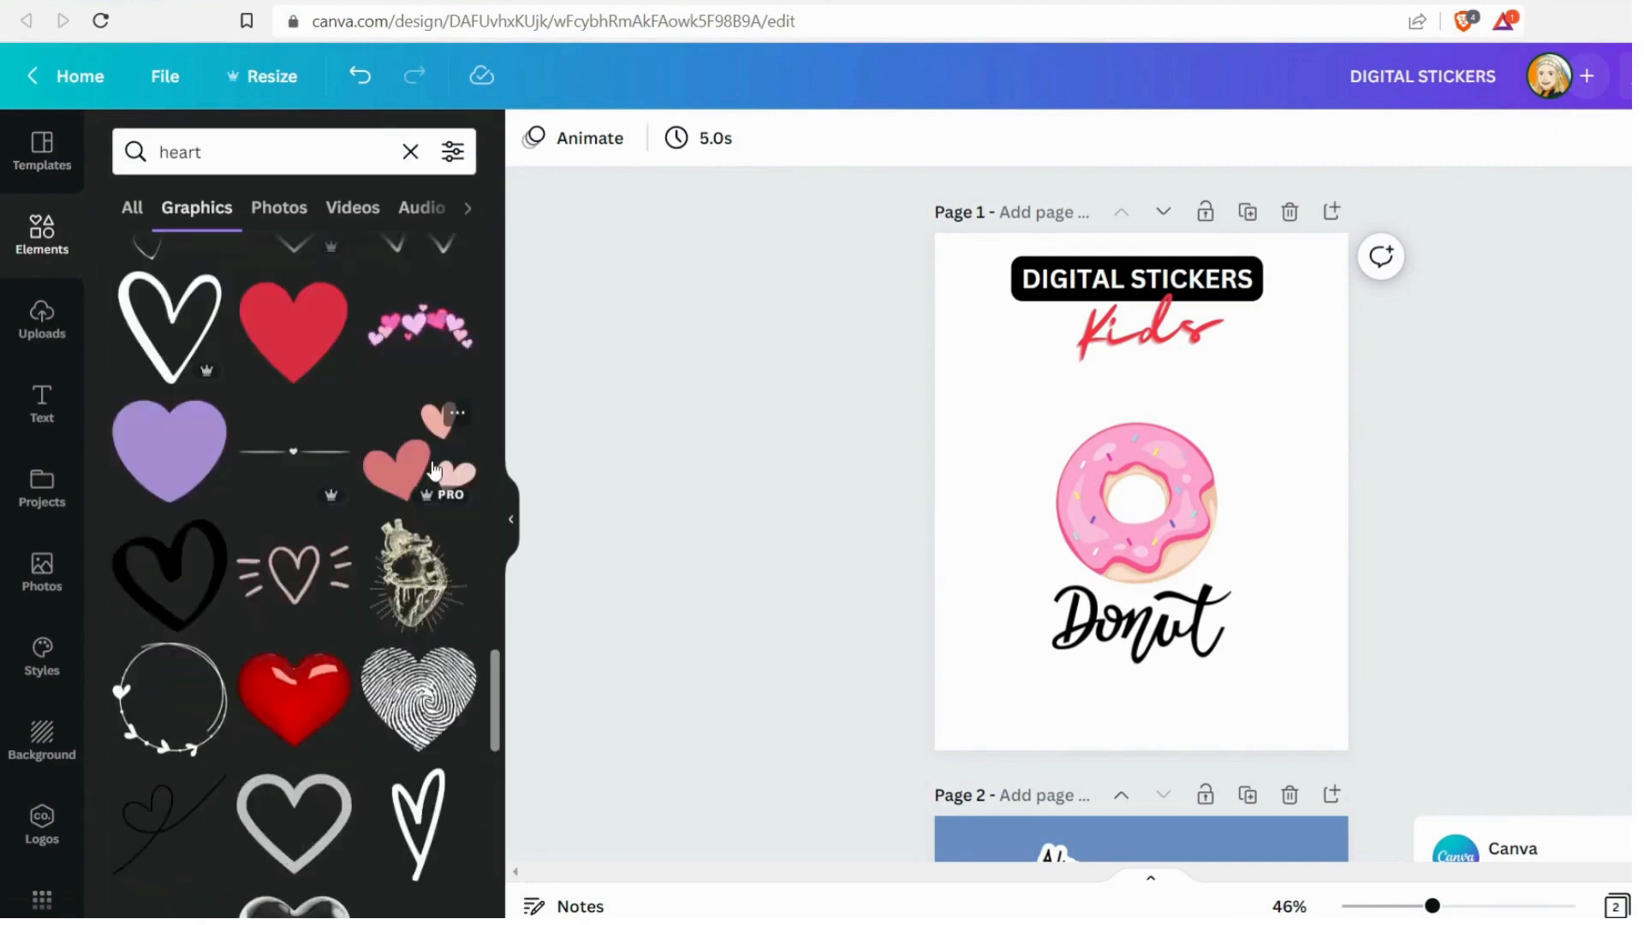
pyautogui.click(420, 330)
# Shrink and rotate the three hearts, and place them at the donut's upper left
pyautogui.moveTo(1113, 529); pyautogui.dragTo(1002, 464)
pyautogui.moveTo(1123, 366); pyautogui.dragTo(1049, 433)
pyautogui.moveTo(1000, 561); pyautogui.dragTo(1082, 561)
pyautogui.moveTo(1009, 484); pyautogui.dragTo(932, 451)
pyautogui.moveTo(1008, 466); pyautogui.dragTo(1018, 458)
# Recolor the largest heart light pink #FFC6E2 and the top heart dark pink, sampling both colors from the donut
pyautogui.click(533, 138)
pyautogui.click(136, 259)
pyautogui.click(422, 499)
pyautogui.click(1103, 463)
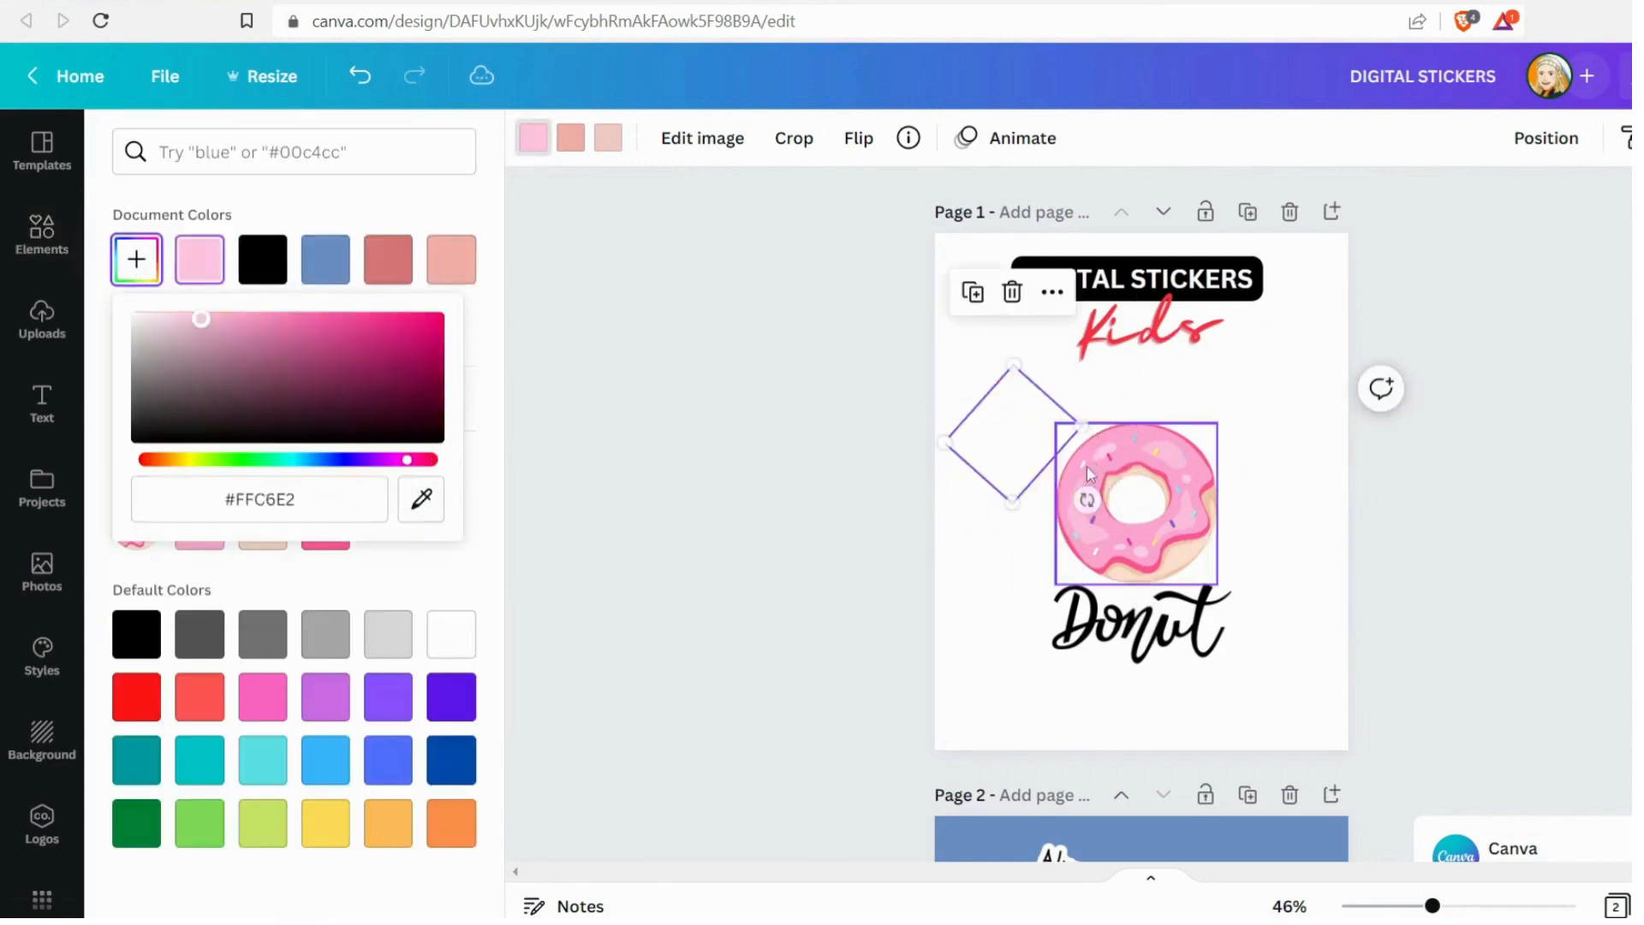
pyautogui.click(570, 138)
pyautogui.click(139, 274)
pyautogui.click(422, 499)
pyautogui.click(1110, 561)
# Recolor the remaining beige heart pink #FF99C4 by sampling the donut's frosting
pyautogui.click(608, 138)
pyautogui.click(136, 261)
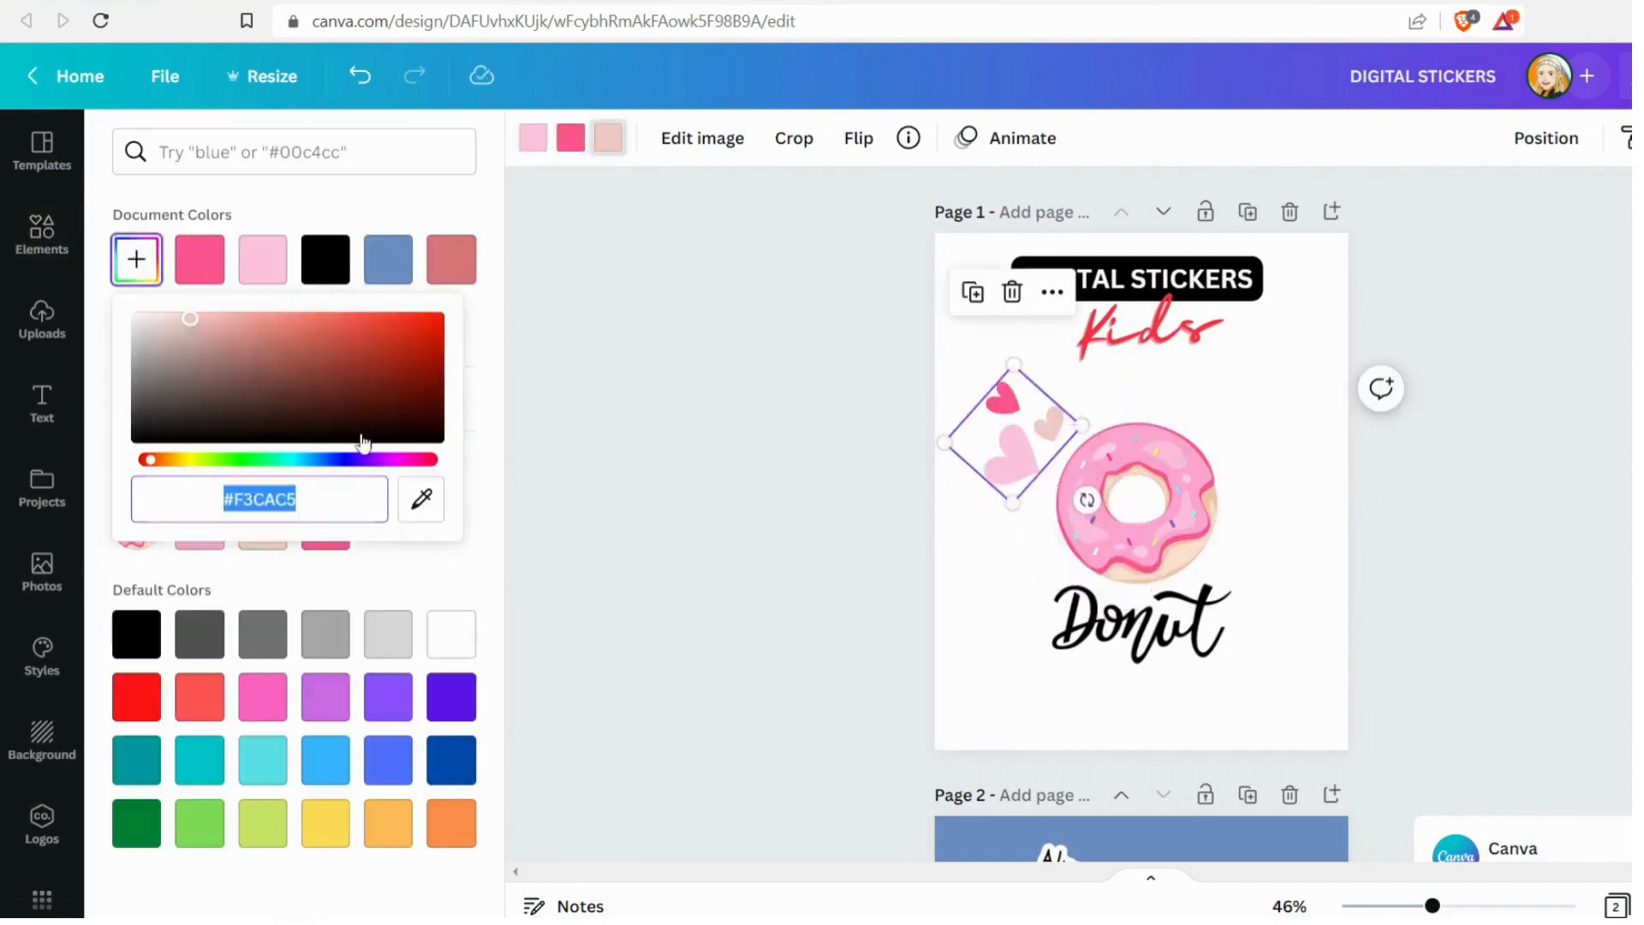
pyautogui.click(423, 500)
pyautogui.click(1199, 481)
pyautogui.click(422, 499)
pyautogui.click(1120, 520)
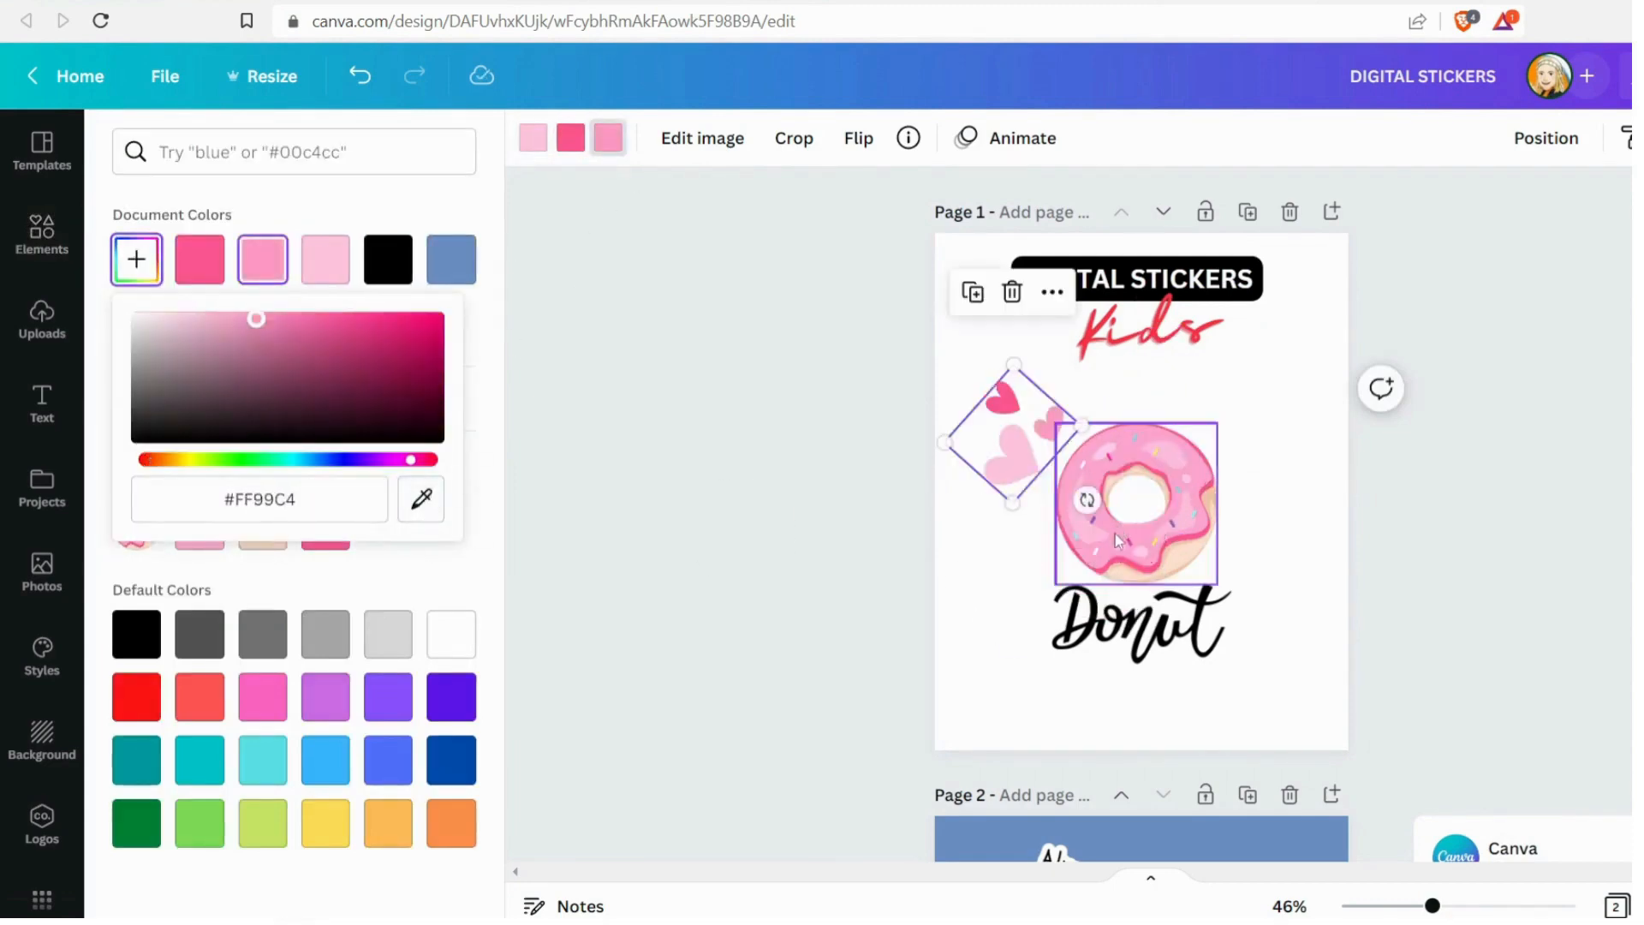
# Reposition the donut, its lettering and the three hearts together so the group sits below the title
pyautogui.moveTo(825, 599); pyautogui.dragTo(1203, 372)
pyautogui.moveTo(1147, 540); pyautogui.dragTo(1161, 539)
pyautogui.click(1465, 474)
pyautogui.click(1028, 446)
pyautogui.moveTo(875, 393); pyautogui.dragTo(1246, 669)
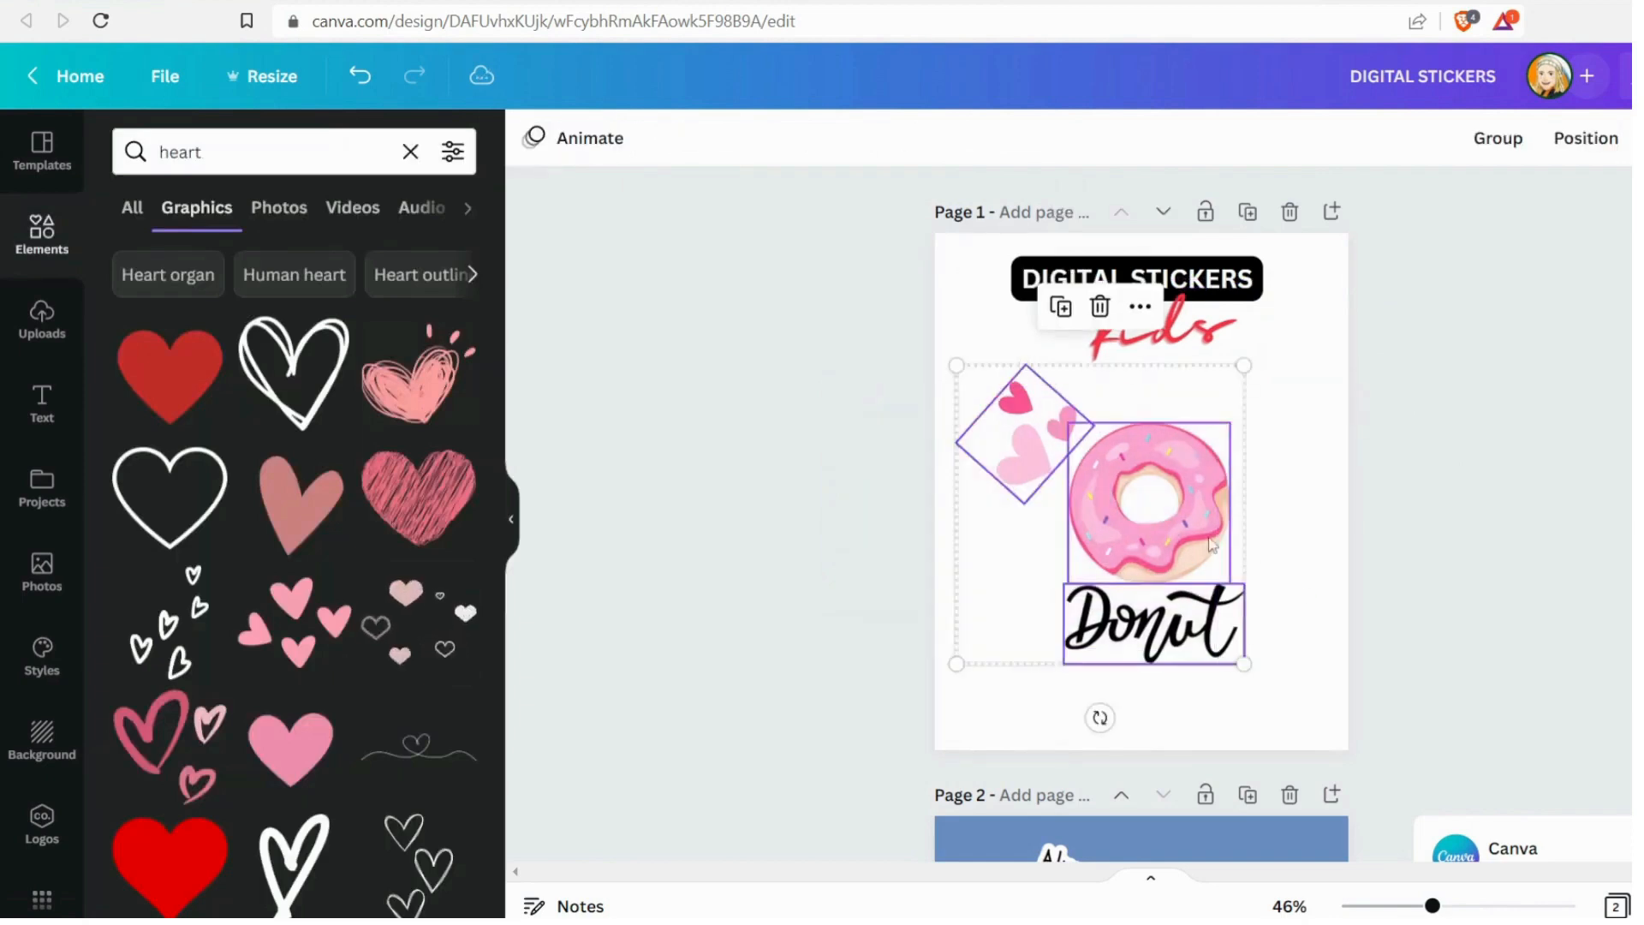
pyautogui.moveTo(1149, 496); pyautogui.dragTo(1140, 513)
pyautogui.click(1466, 540)
pyautogui.moveTo(1458, 609); pyautogui.dragTo(1105, 505)
pyautogui.click(850, 519)
pyautogui.moveTo(844, 435); pyautogui.dragTo(1237, 684)
pyautogui.moveTo(1143, 546); pyautogui.dragTo(1159, 546)
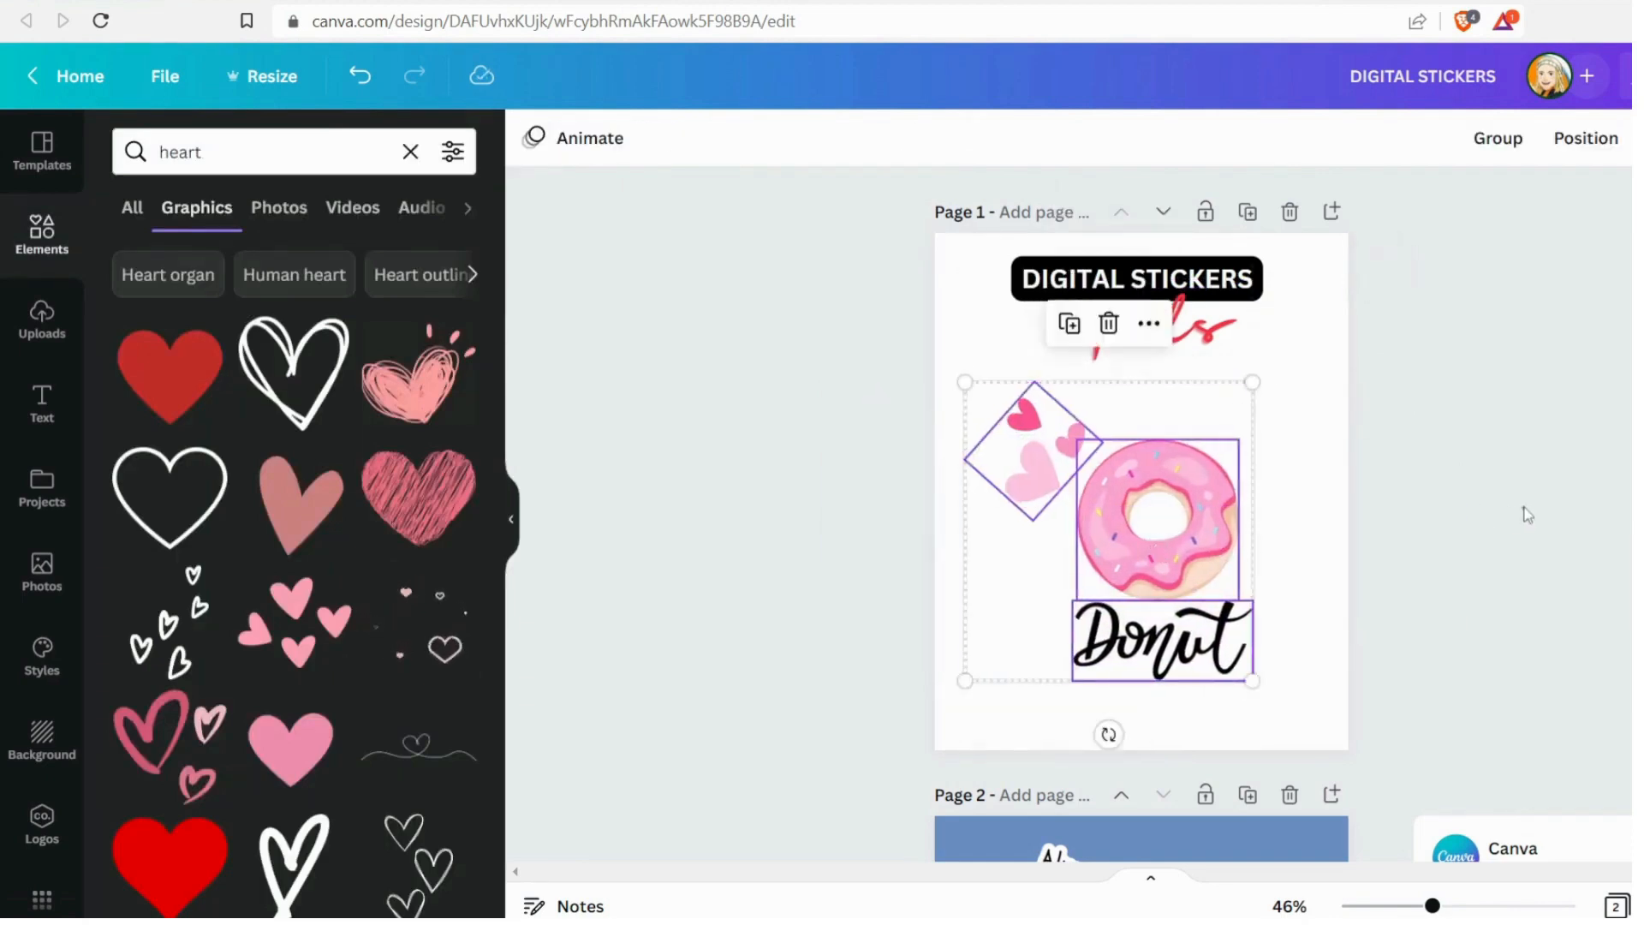
# Download the donut design and place the exported image on page 2 below the other stickers
pyautogui.click(1524, 510)
pyautogui.click(1632, 76)
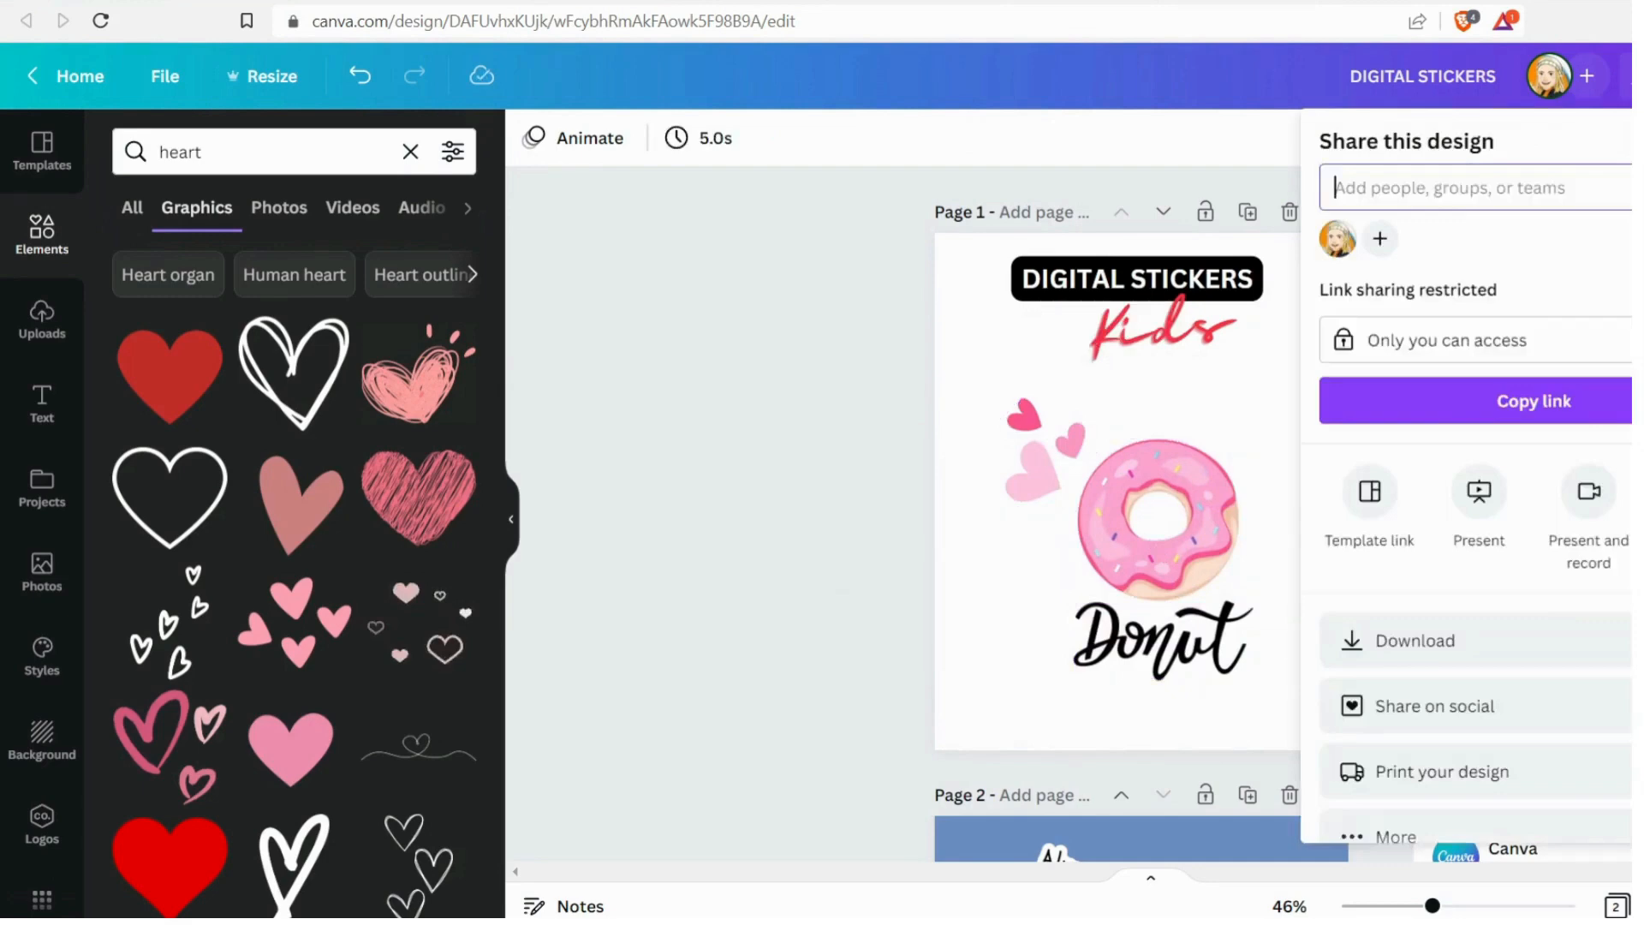
pyautogui.click(1546, 657)
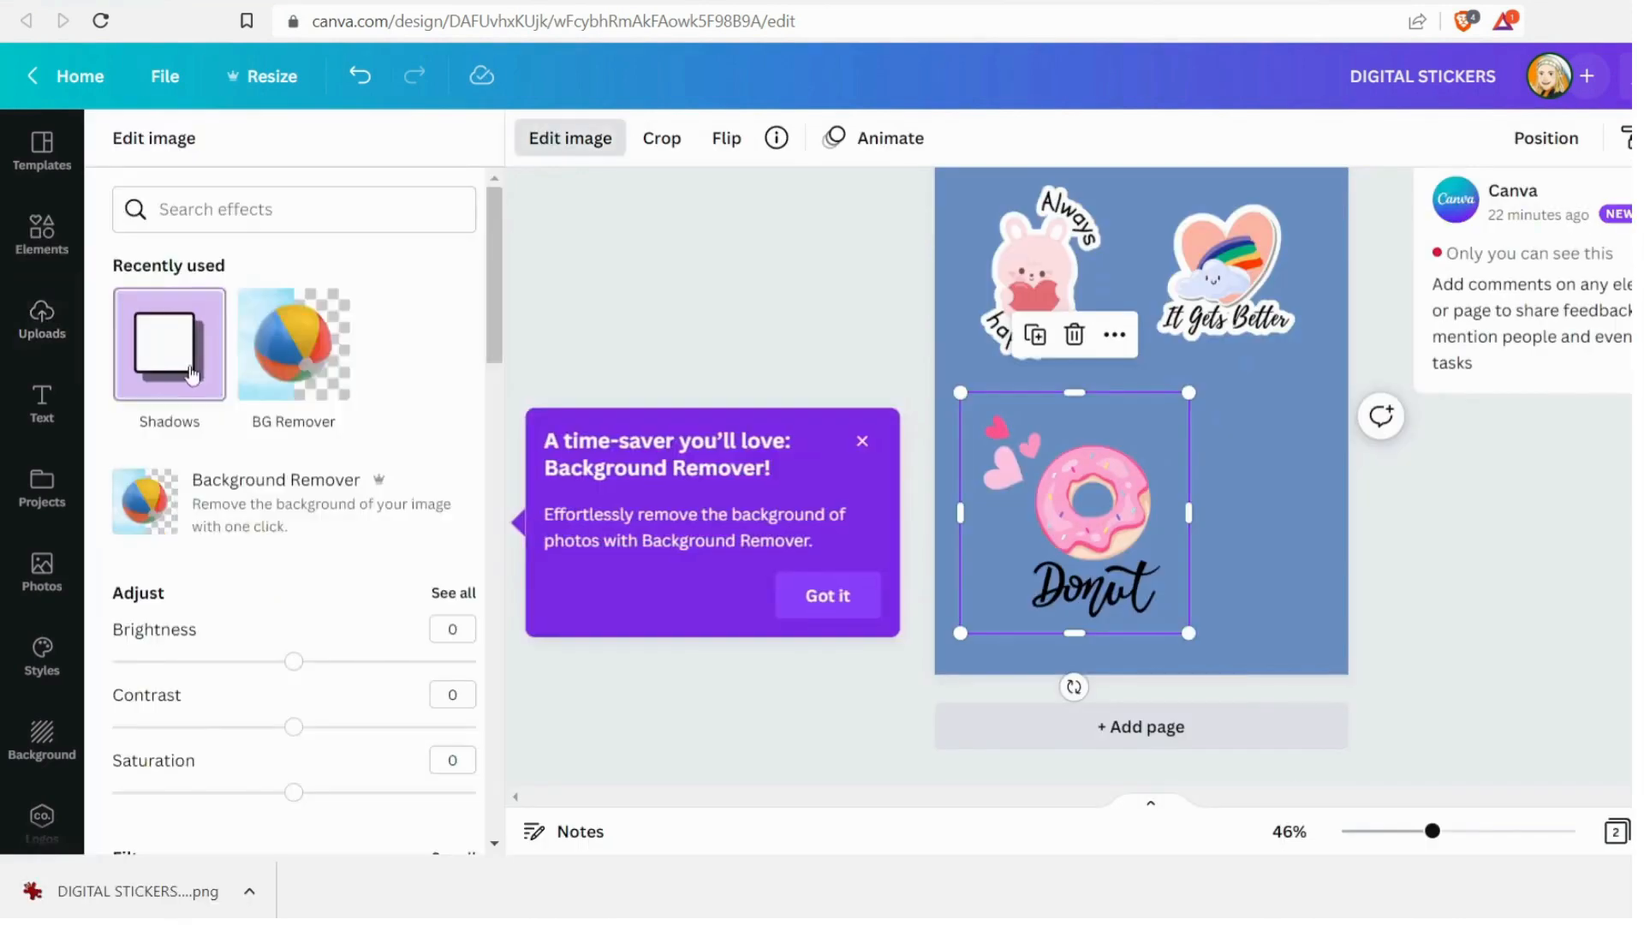
pyautogui.click(165, 349)
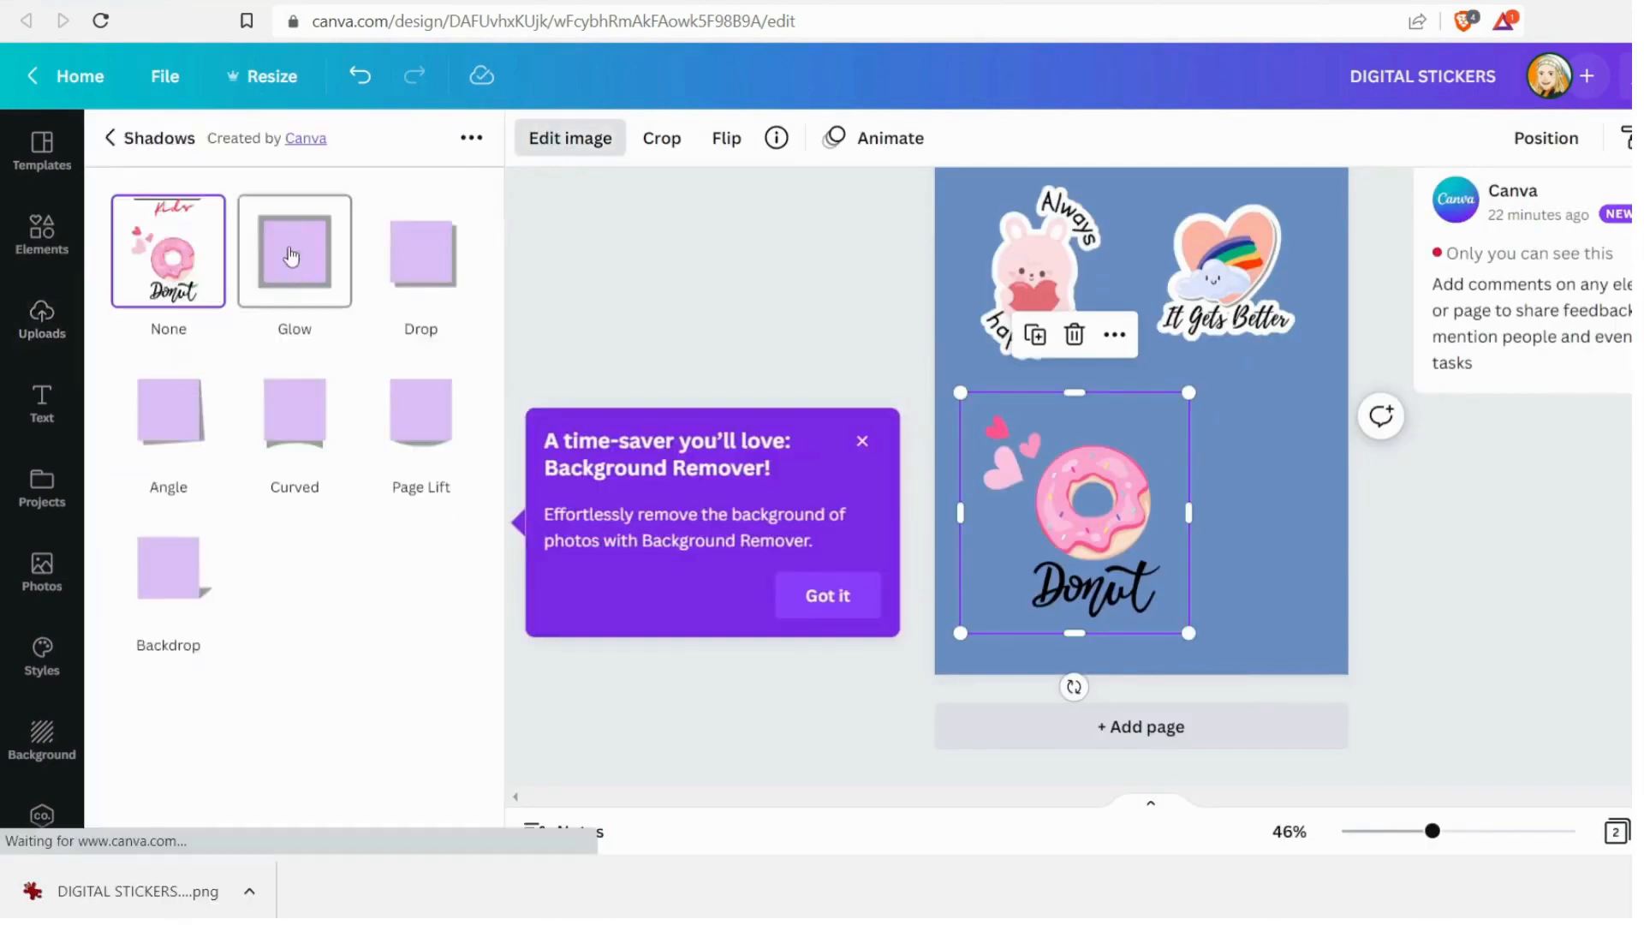
# Give the donut sticker a white Glow shadow with size 20, transparency 100 and blur 0
pyautogui.click(299, 249)
pyautogui.moveTo(295, 317); pyautogui.dragTo(477, 316)
pyautogui.moveTo(203, 393); pyautogui.dragTo(112, 393)
pyautogui.click(453, 444)
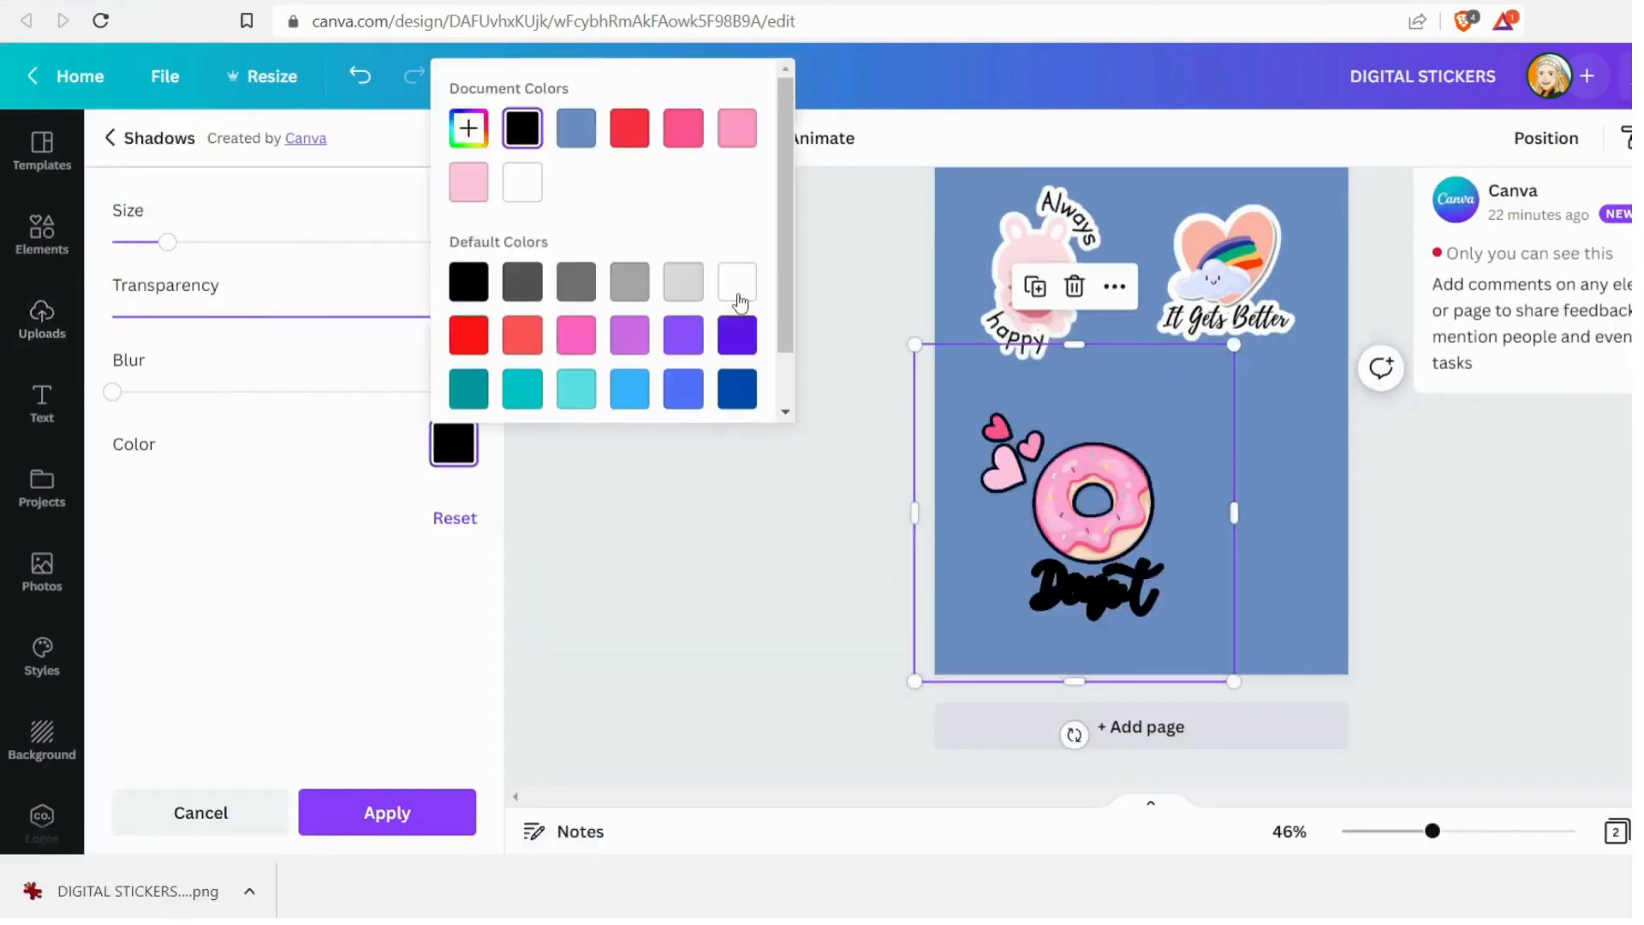
pyautogui.click(736, 284)
pyautogui.moveTo(168, 244); pyautogui.dragTo(285, 248)
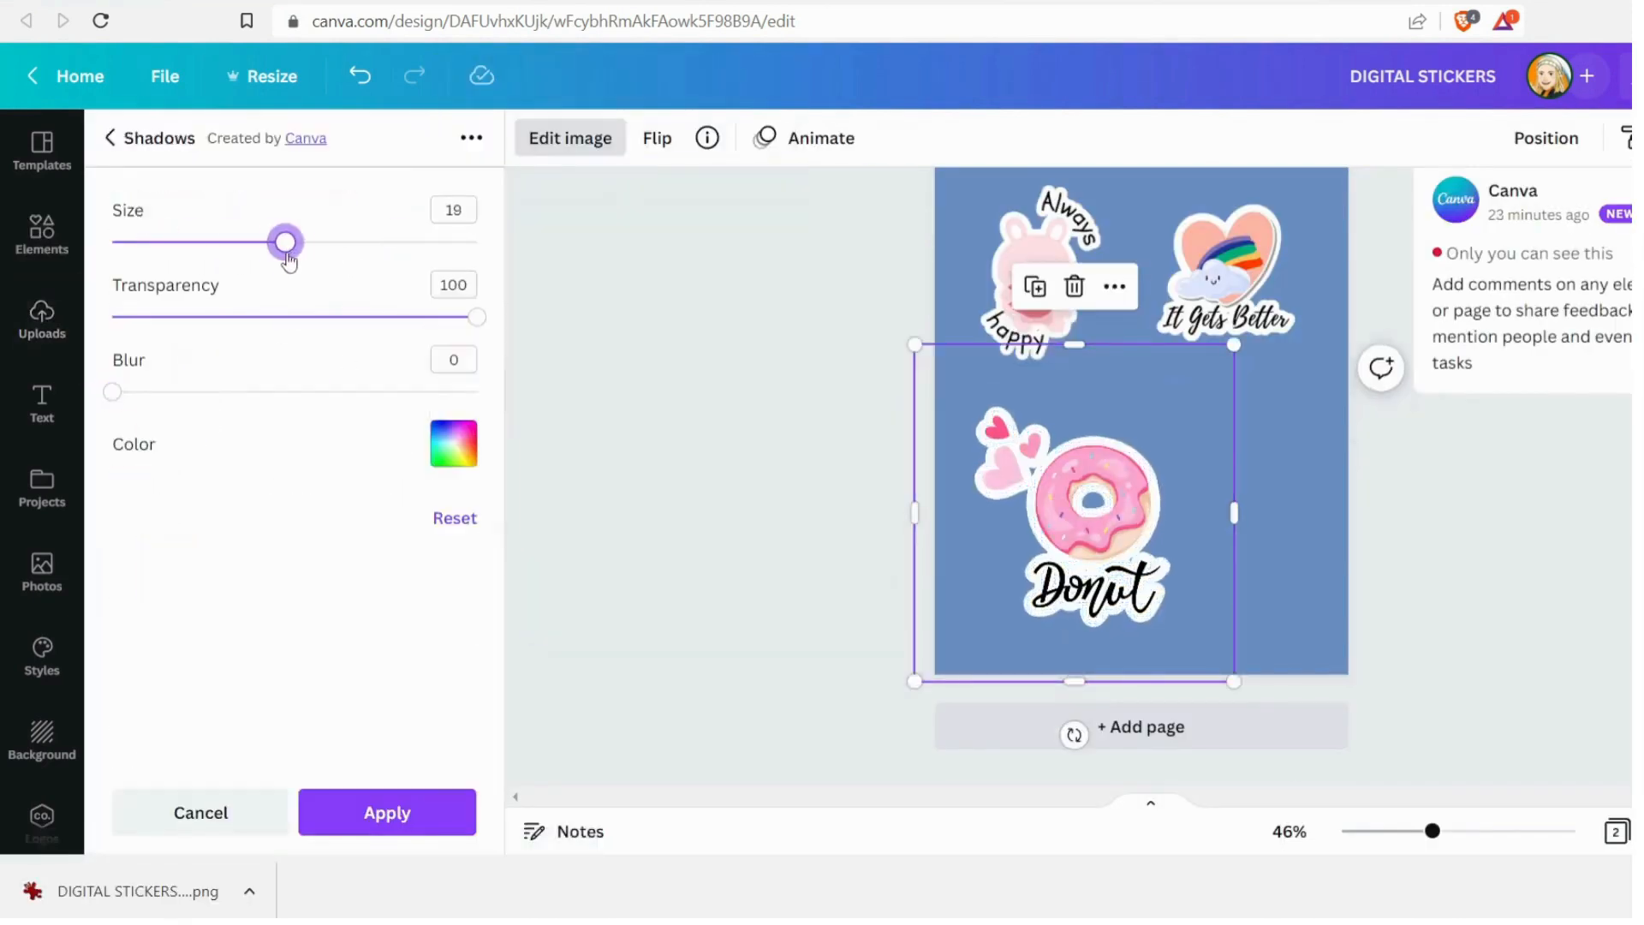
# Shrink the outlined donut sticker and position it below the bunny sticker on page 2
pyautogui.click(1201, 575)
pyautogui.moveTo(1174, 403); pyautogui.dragTo(1124, 460)
pyautogui.moveTo(1062, 548); pyautogui.dragTo(1058, 478)
pyautogui.click(1507, 631)
pyautogui.scroll(1, 1507, 631)
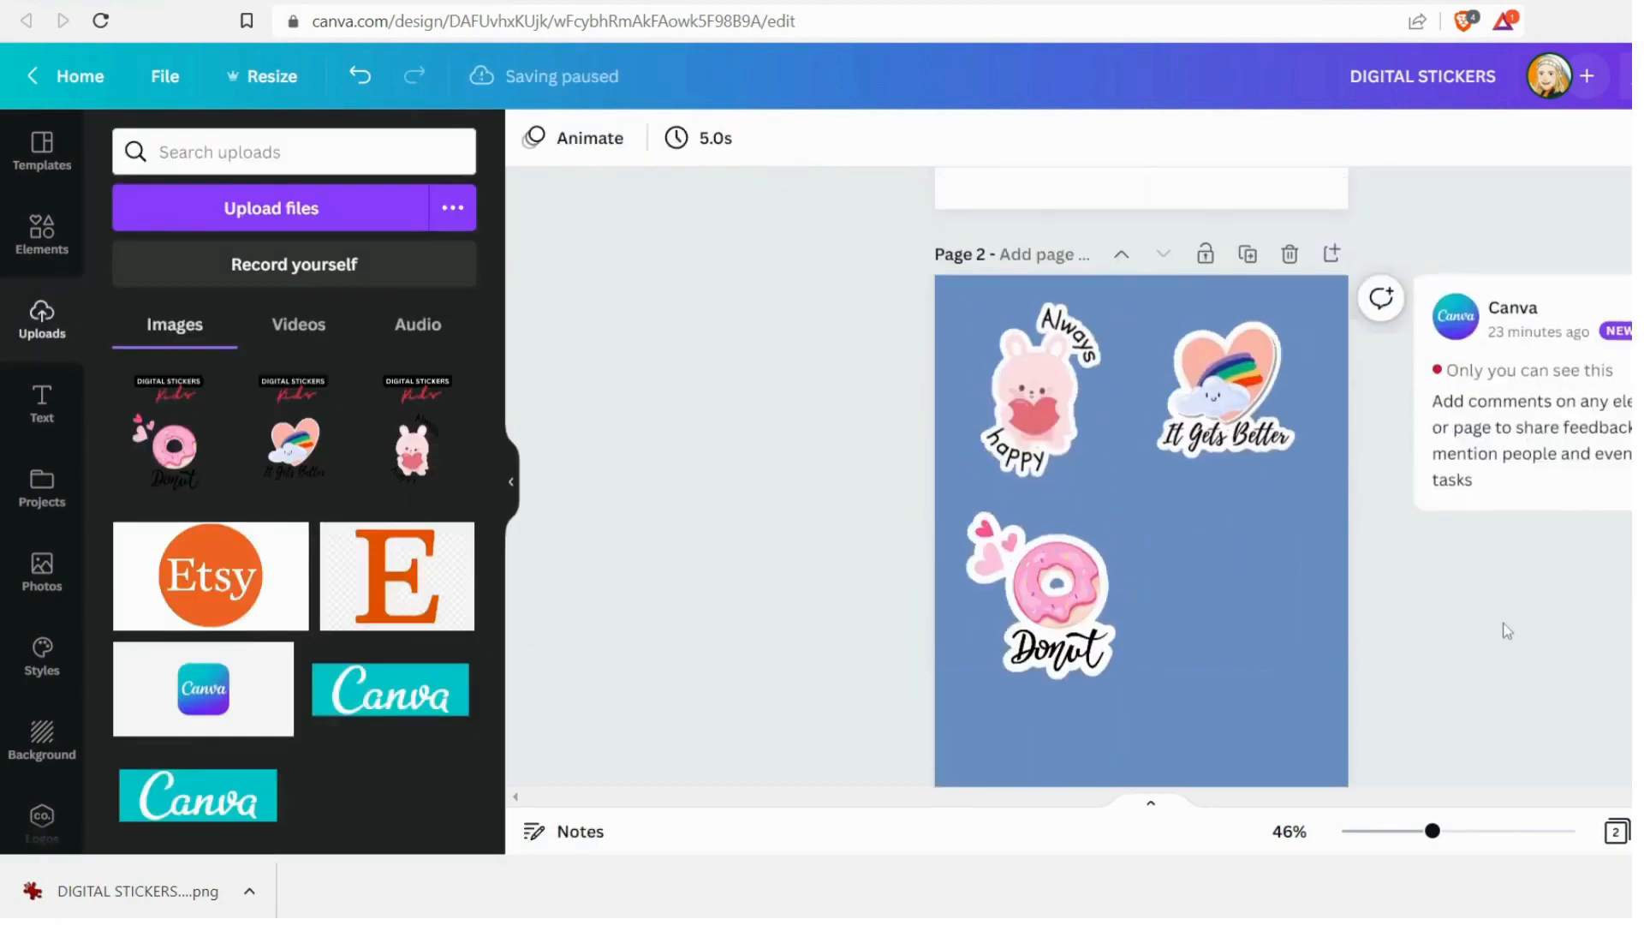
pyautogui.click(1058, 600)
pyautogui.moveTo(1058, 599); pyautogui.dragTo(1058, 592)
pyautogui.click(1348, 562)
pyautogui.moveTo(697, 340); pyautogui.dragTo(1234, 548)
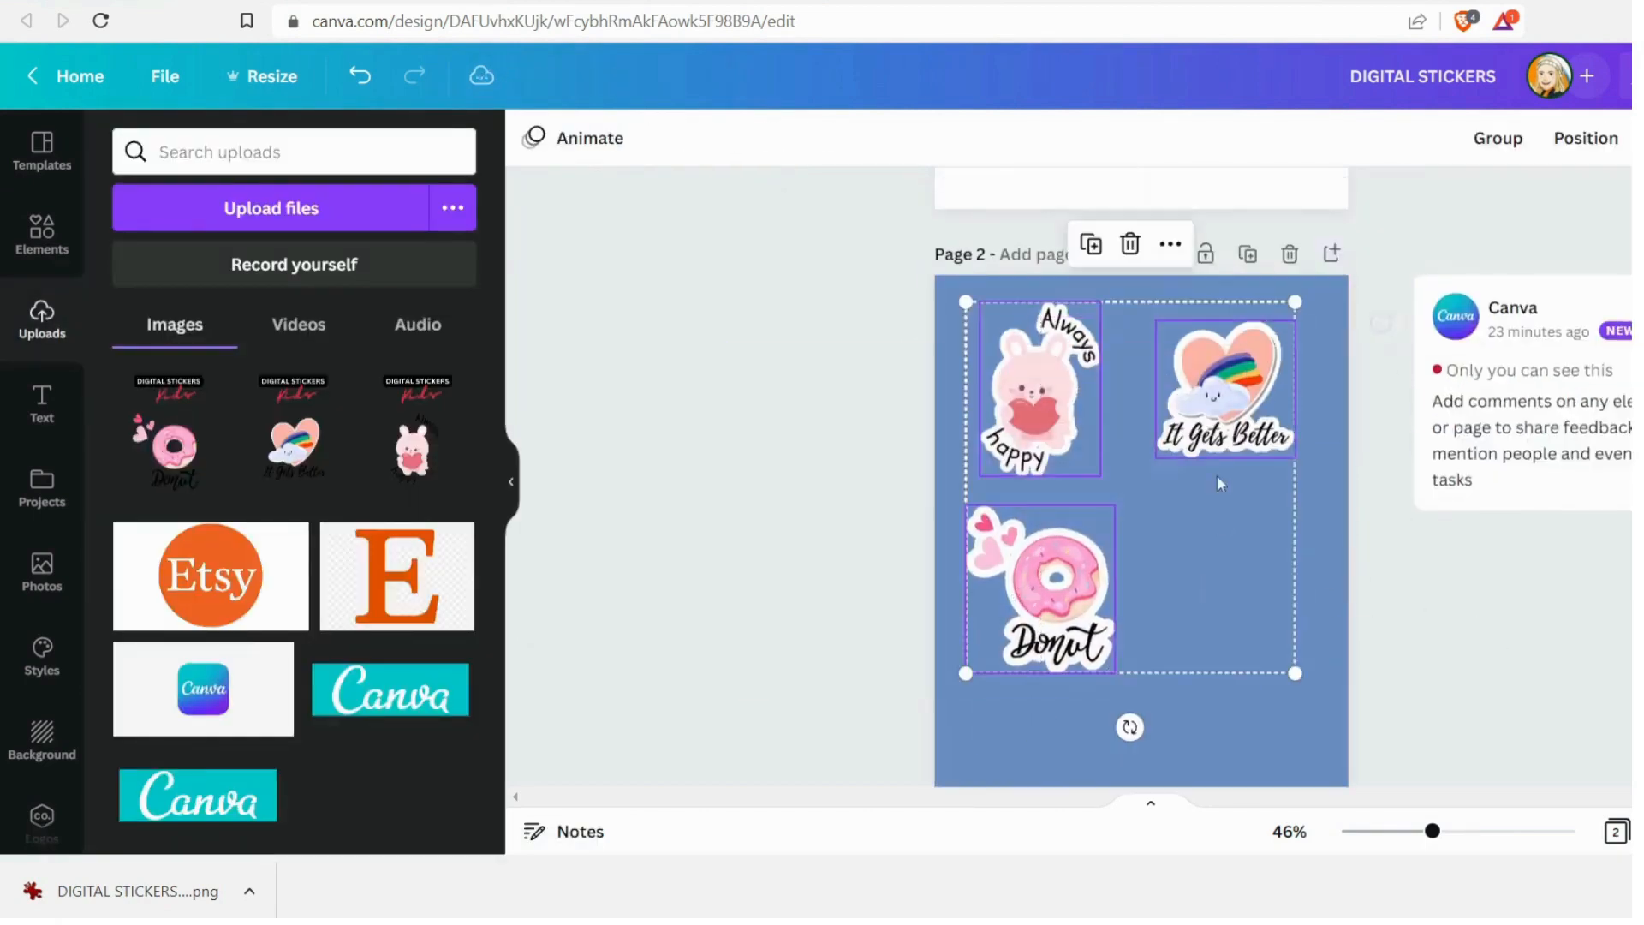
pyautogui.click(1508, 656)
pyautogui.scroll(-2, 1508, 657)
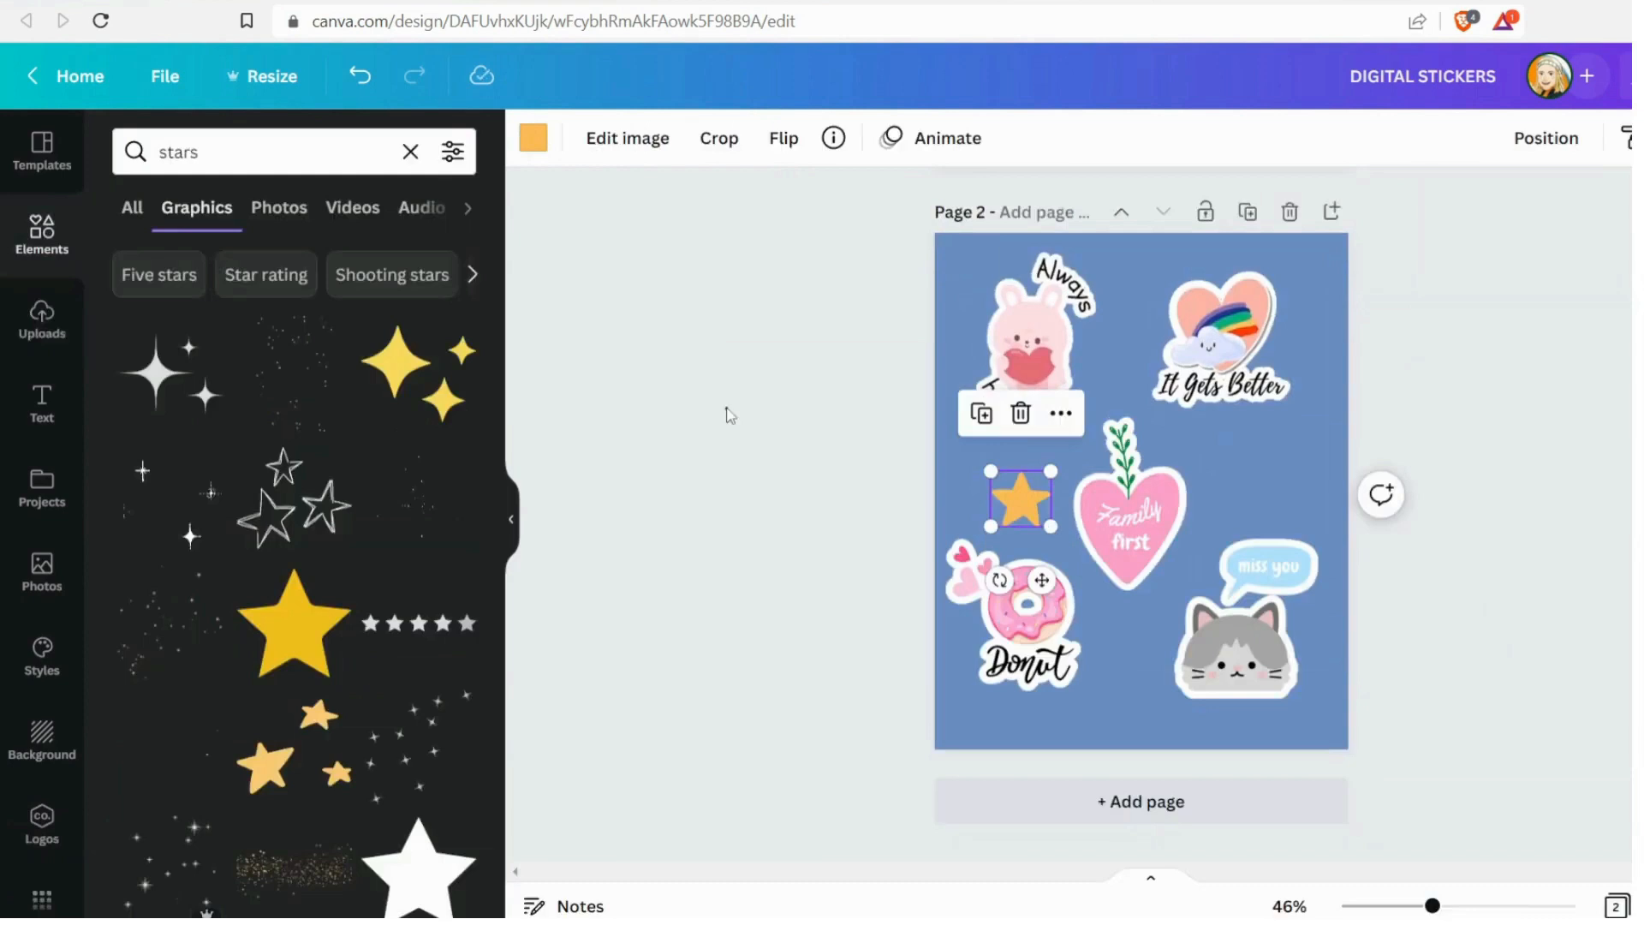
# Reposition the orange star between the donut and the Family first heart sticker
pyautogui.click(983, 495)
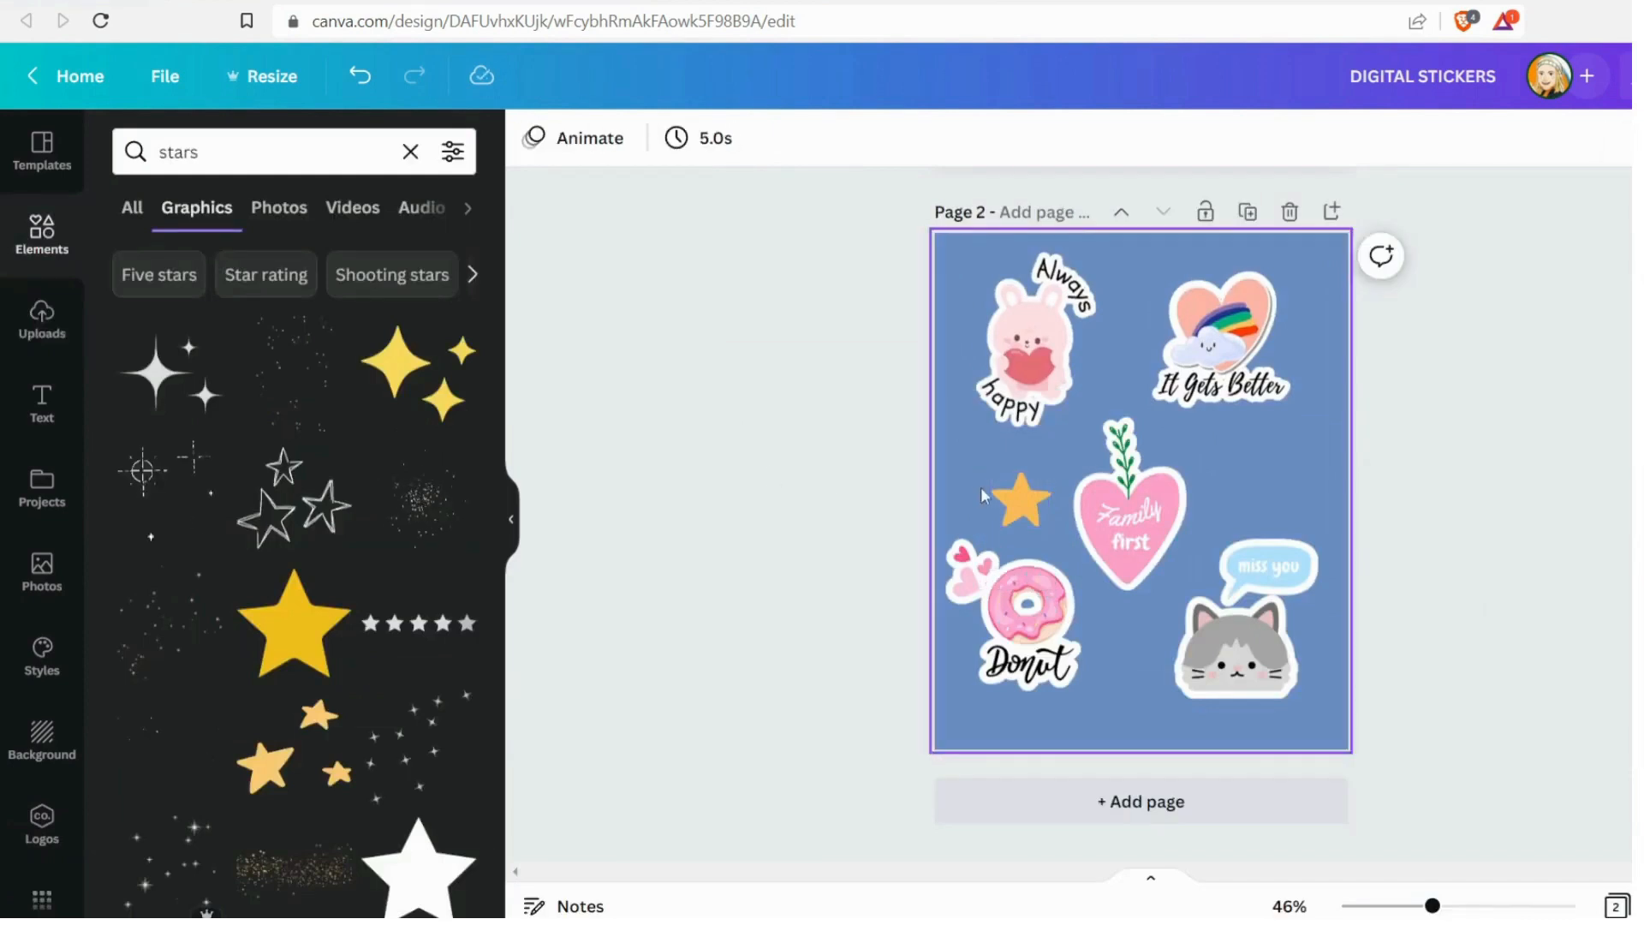
pyautogui.moveTo(1017, 500); pyautogui.dragTo(1008, 491)
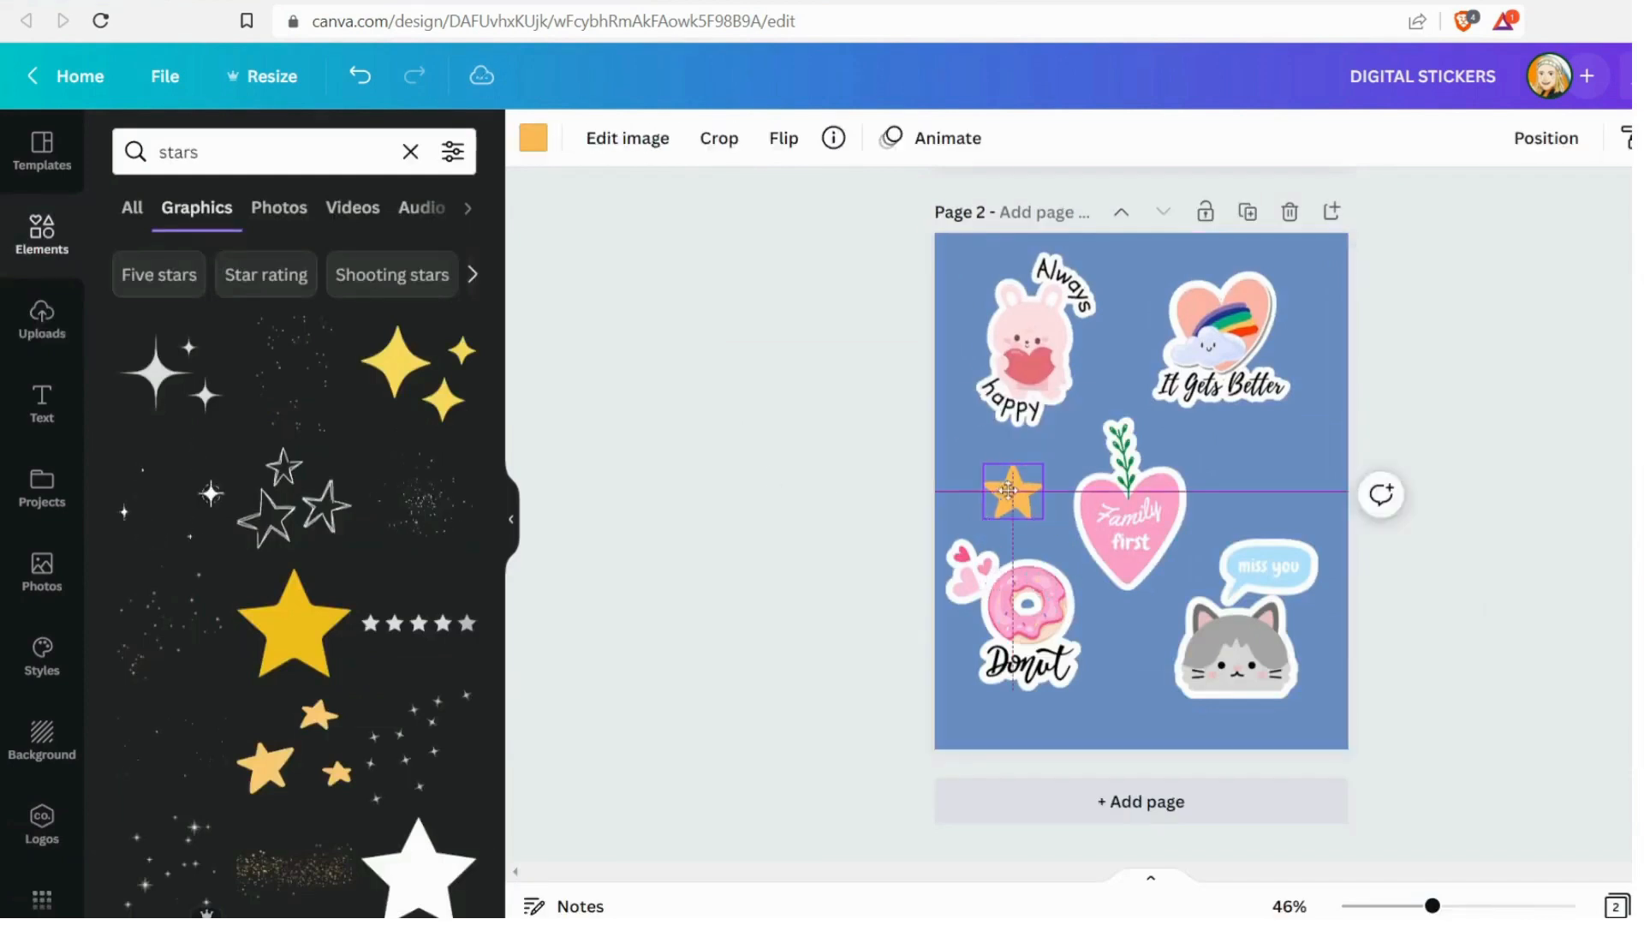
pyautogui.click(1612, 489)
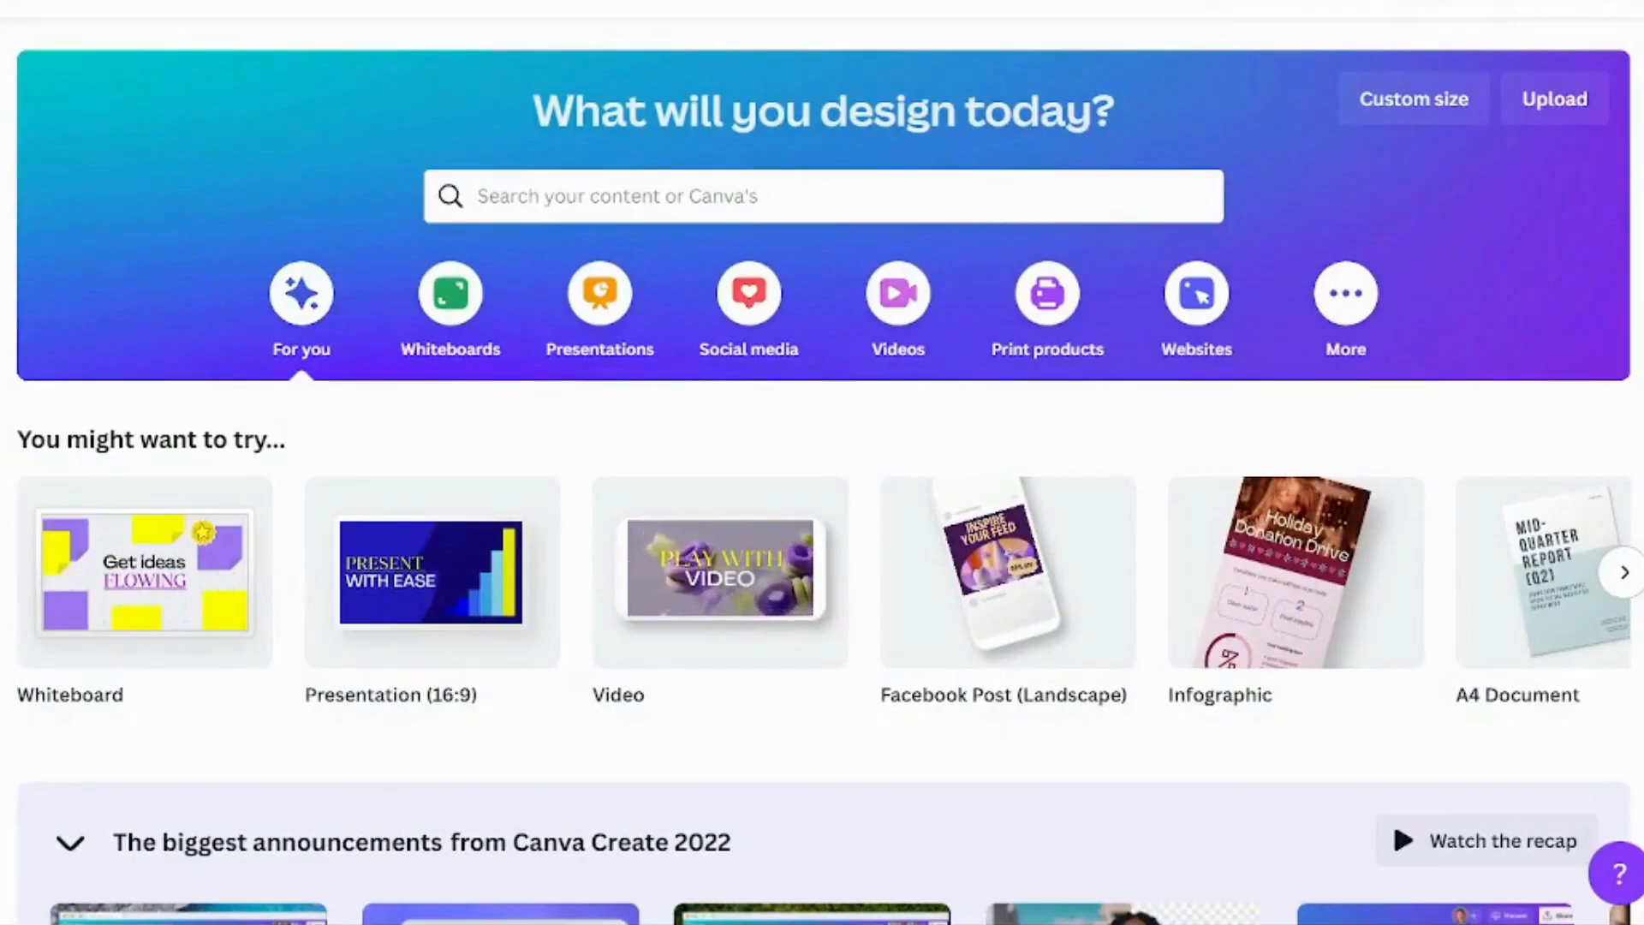
# Search Canva for "planner" and create a blank planner design
pyautogui.click(1450, 97)
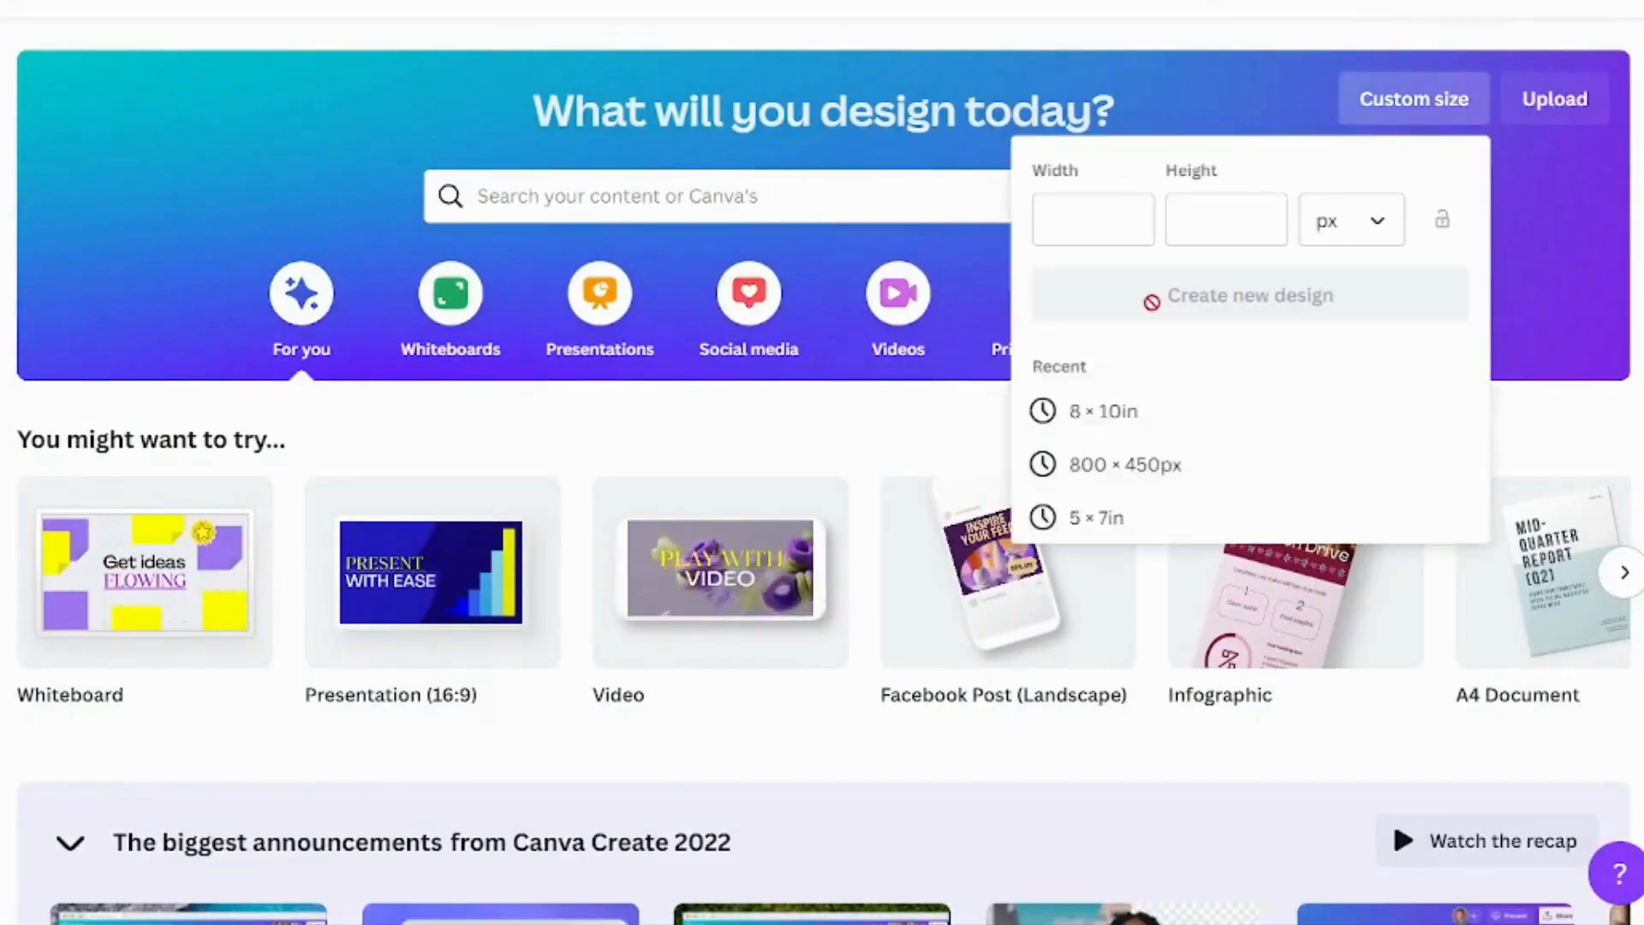
pyautogui.click(967, 108)
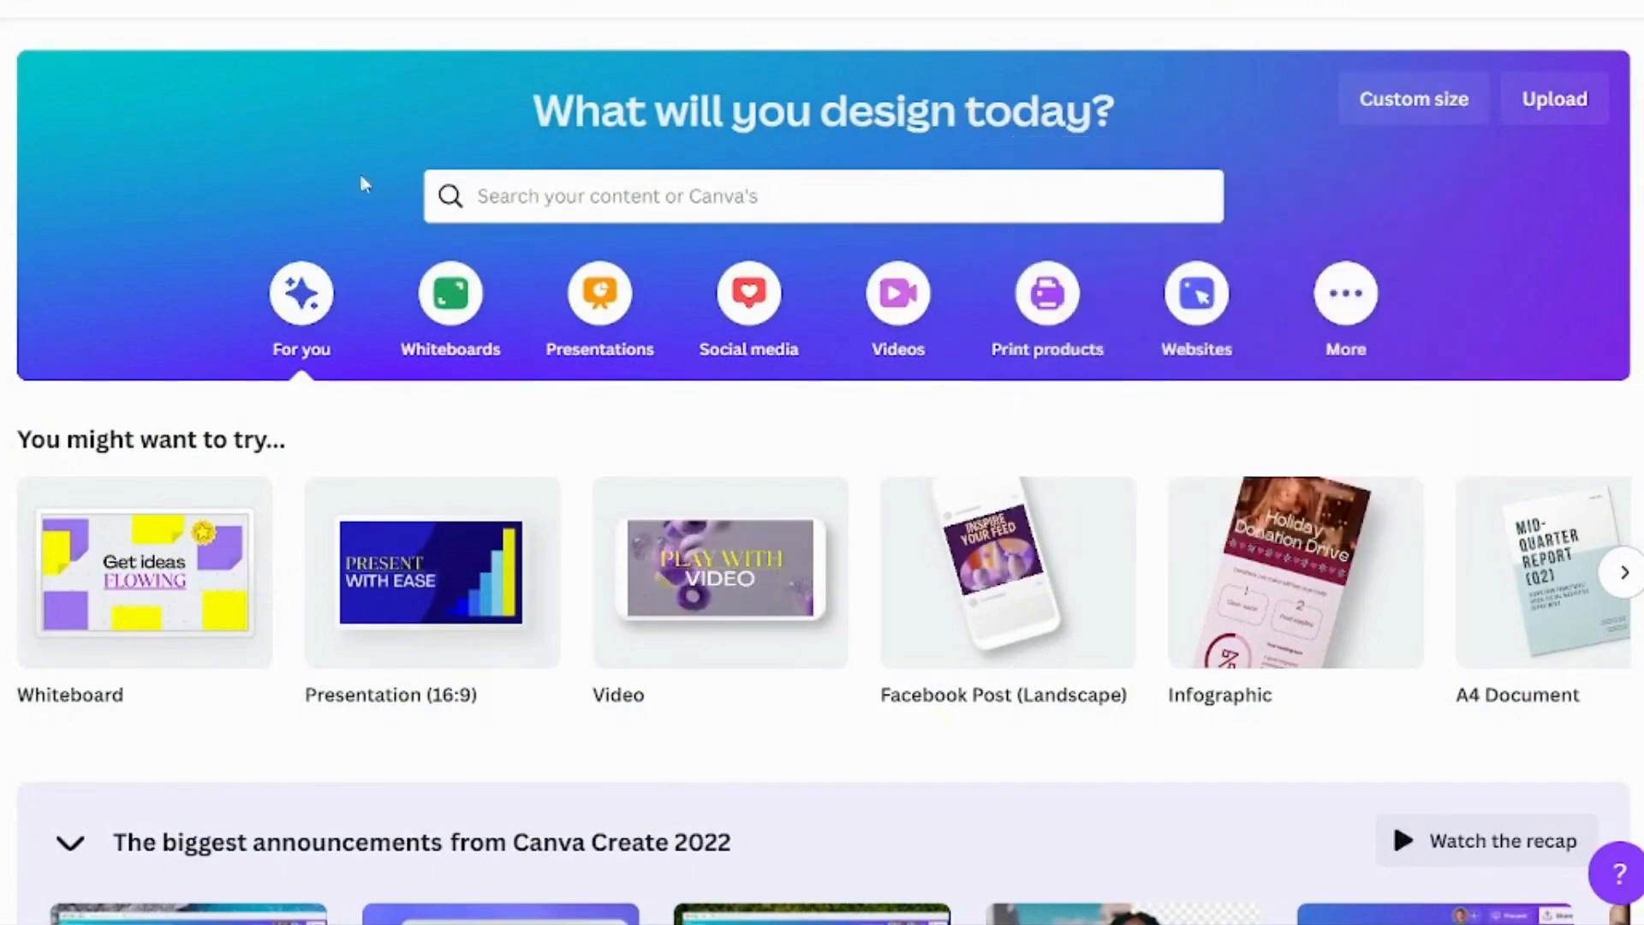
pyautogui.click(554, 209)
pyautogui.write('planner')
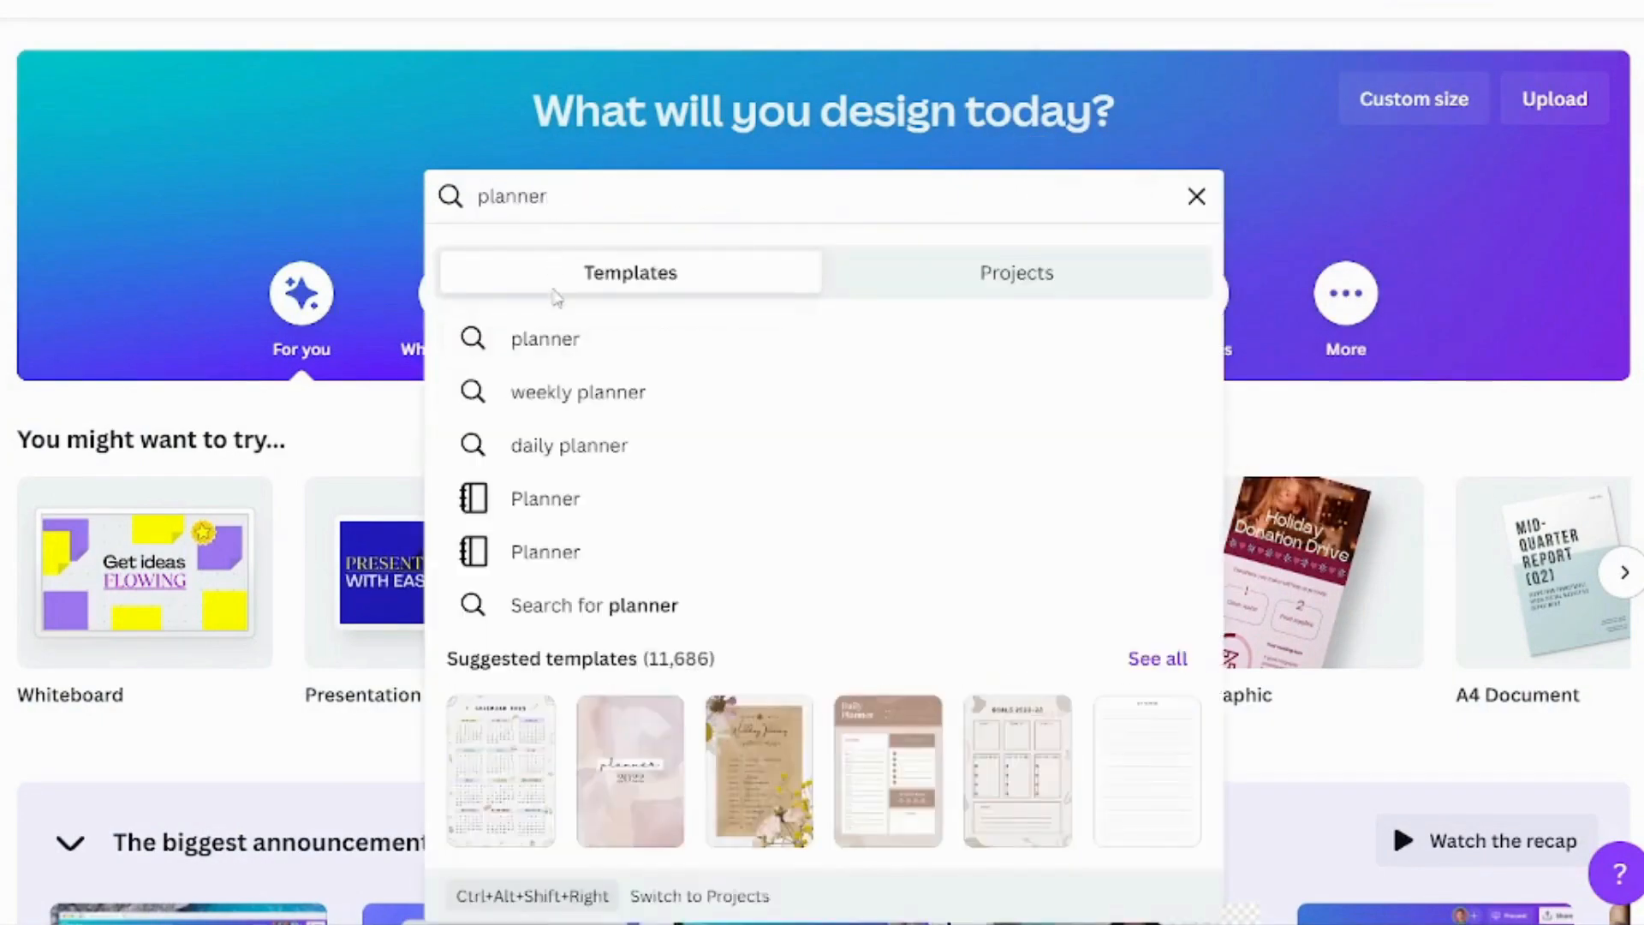
pyautogui.press('Return')
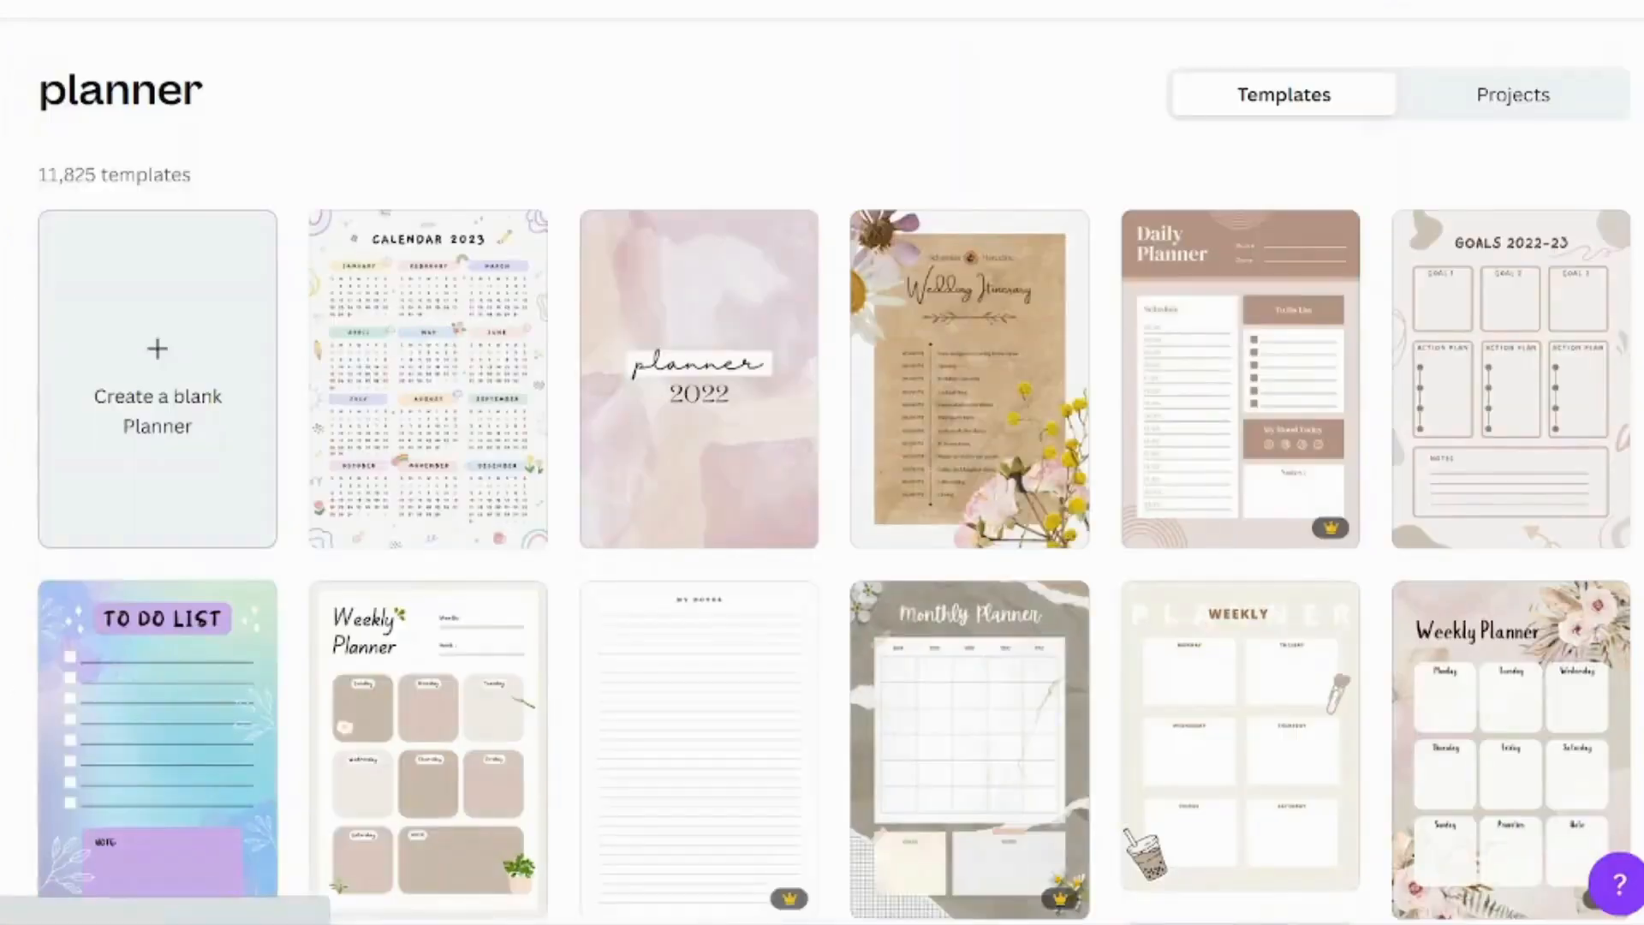
pyautogui.click(206, 369)
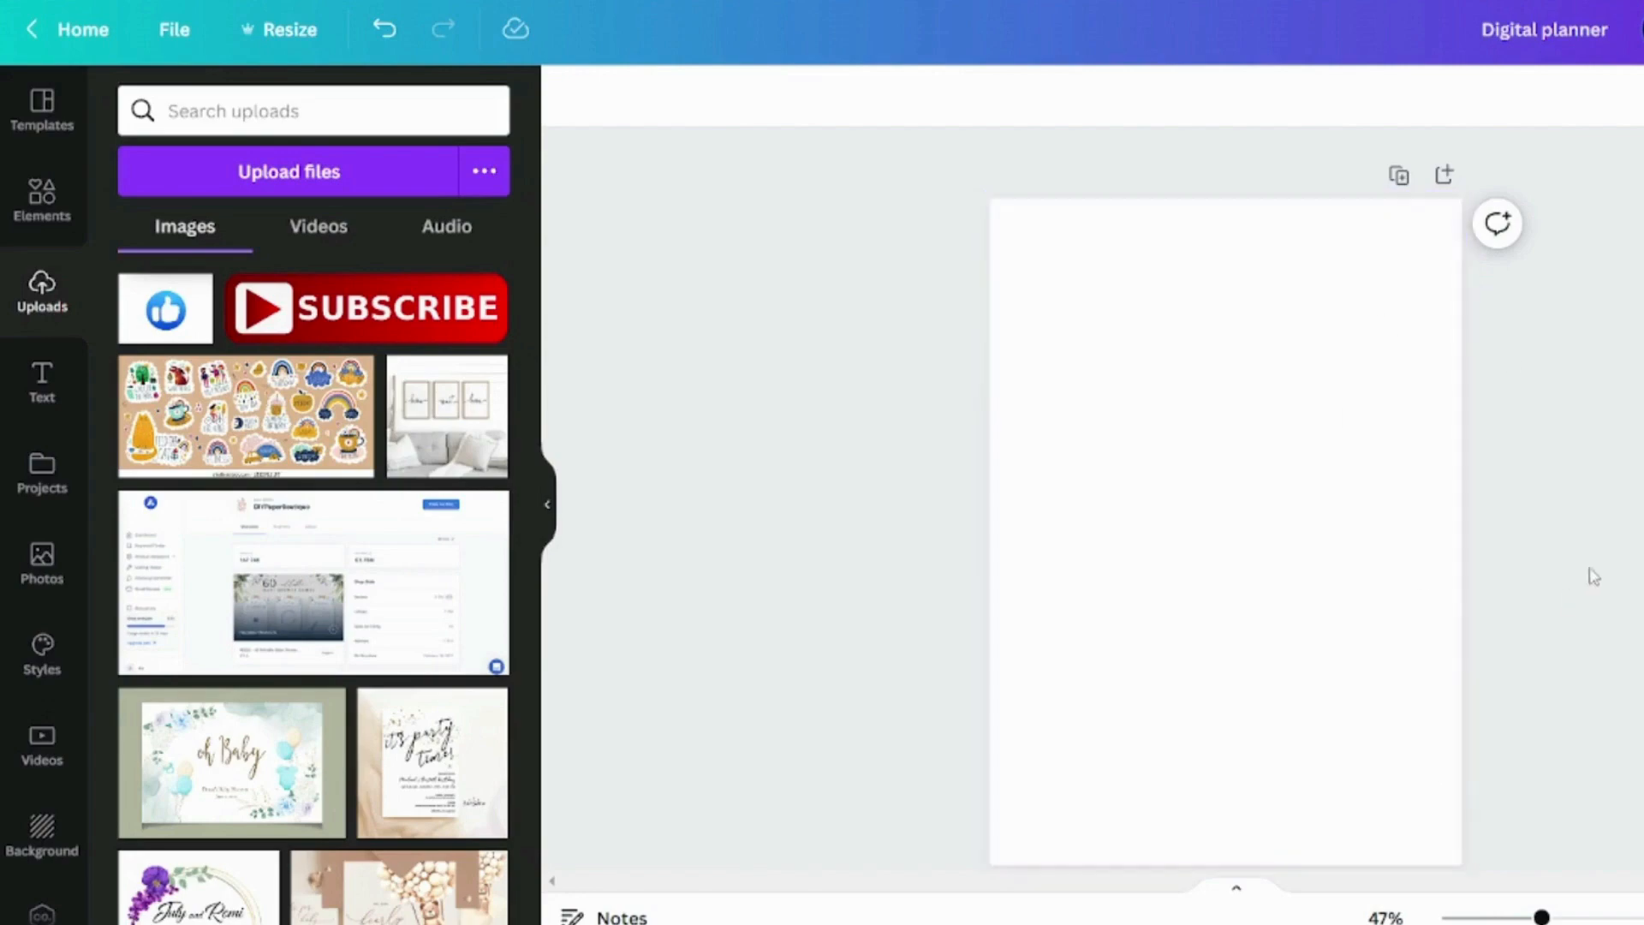
# Upload the Digital Planner Color Code image and place it on the blank page
pyautogui.click(342, 182)
pyautogui.doubleClick(286, 129)
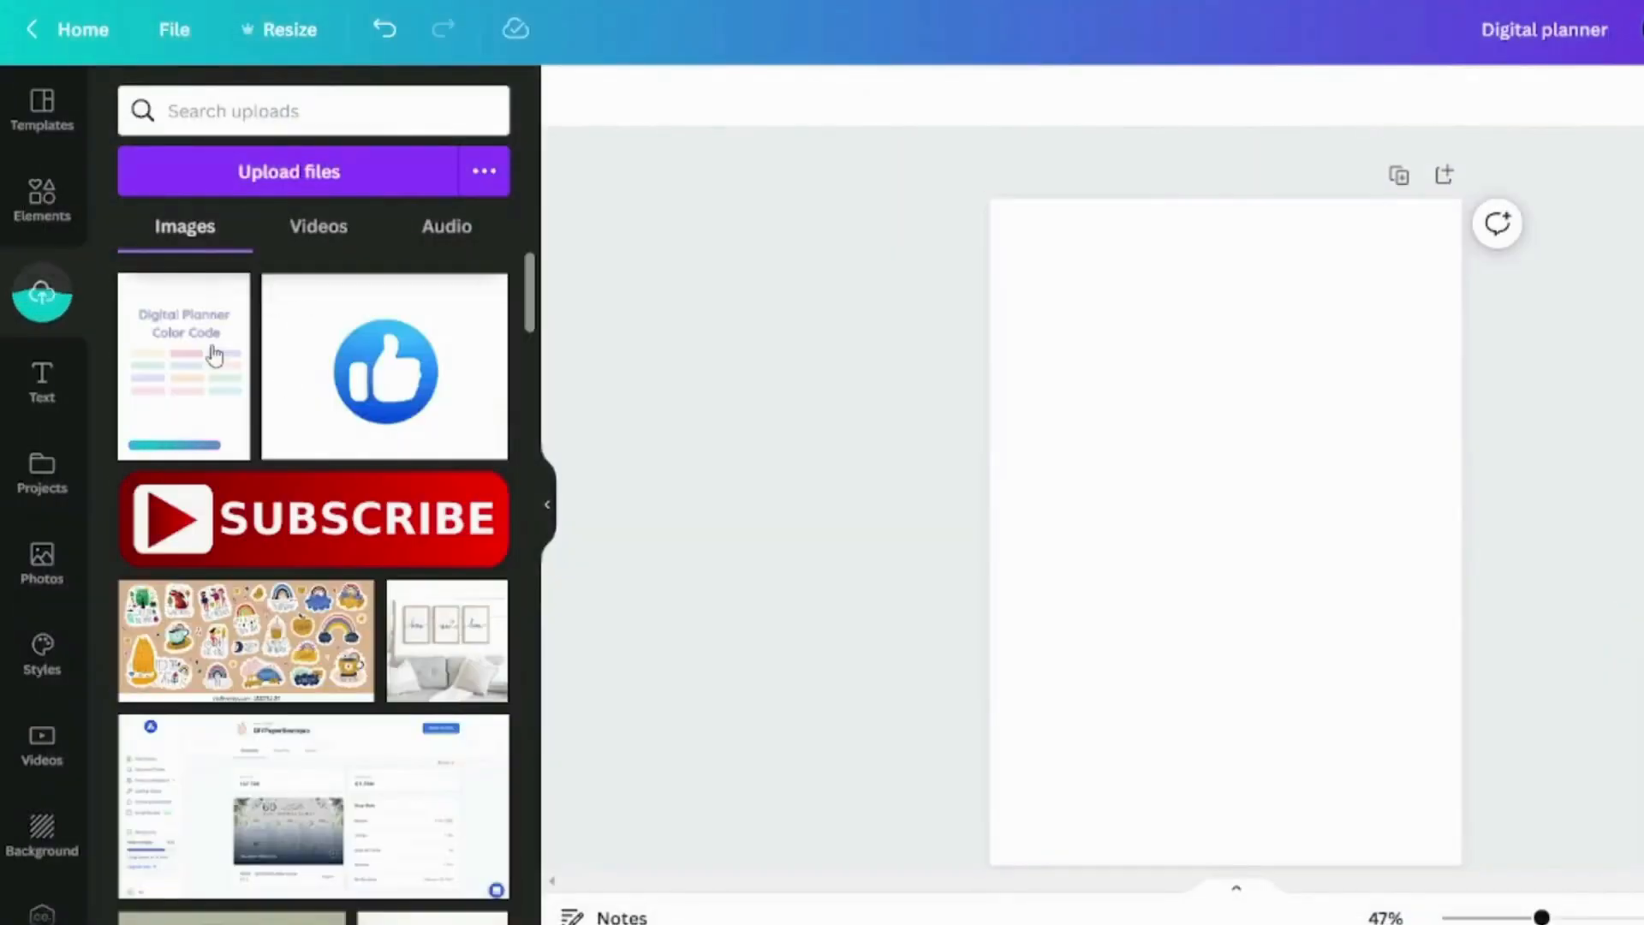
pyautogui.click(214, 355)
pyautogui.click(1431, 539)
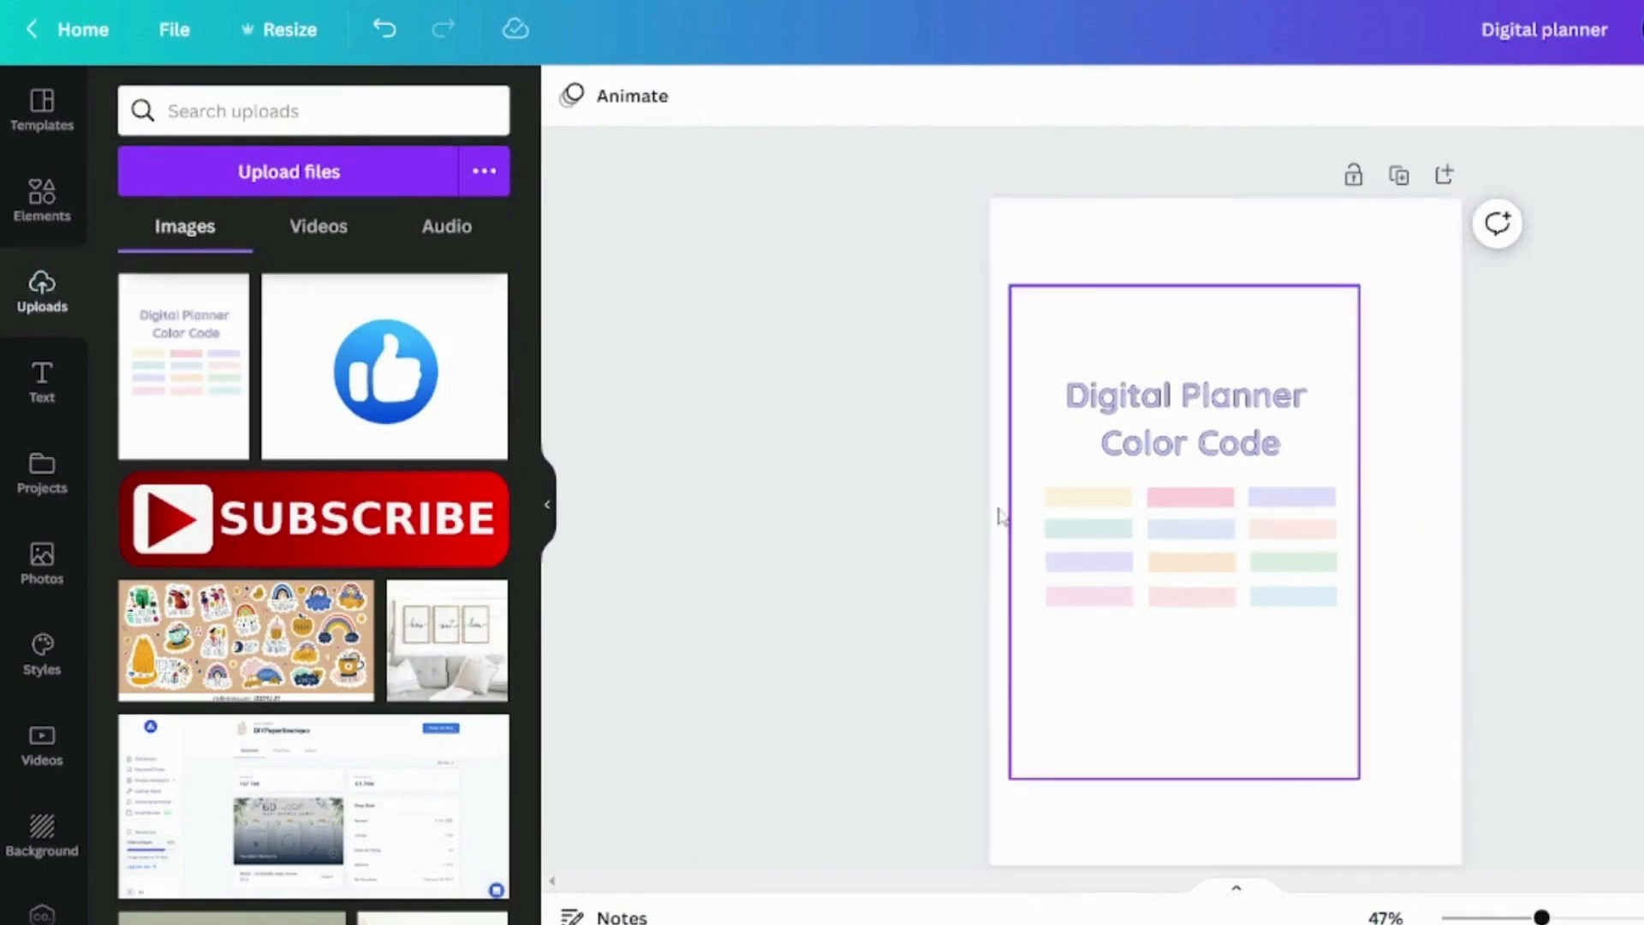
# Add a rounded square, shrink it to a small tab and place it at the upper part of the page's right edge
pyautogui.click(54, 225)
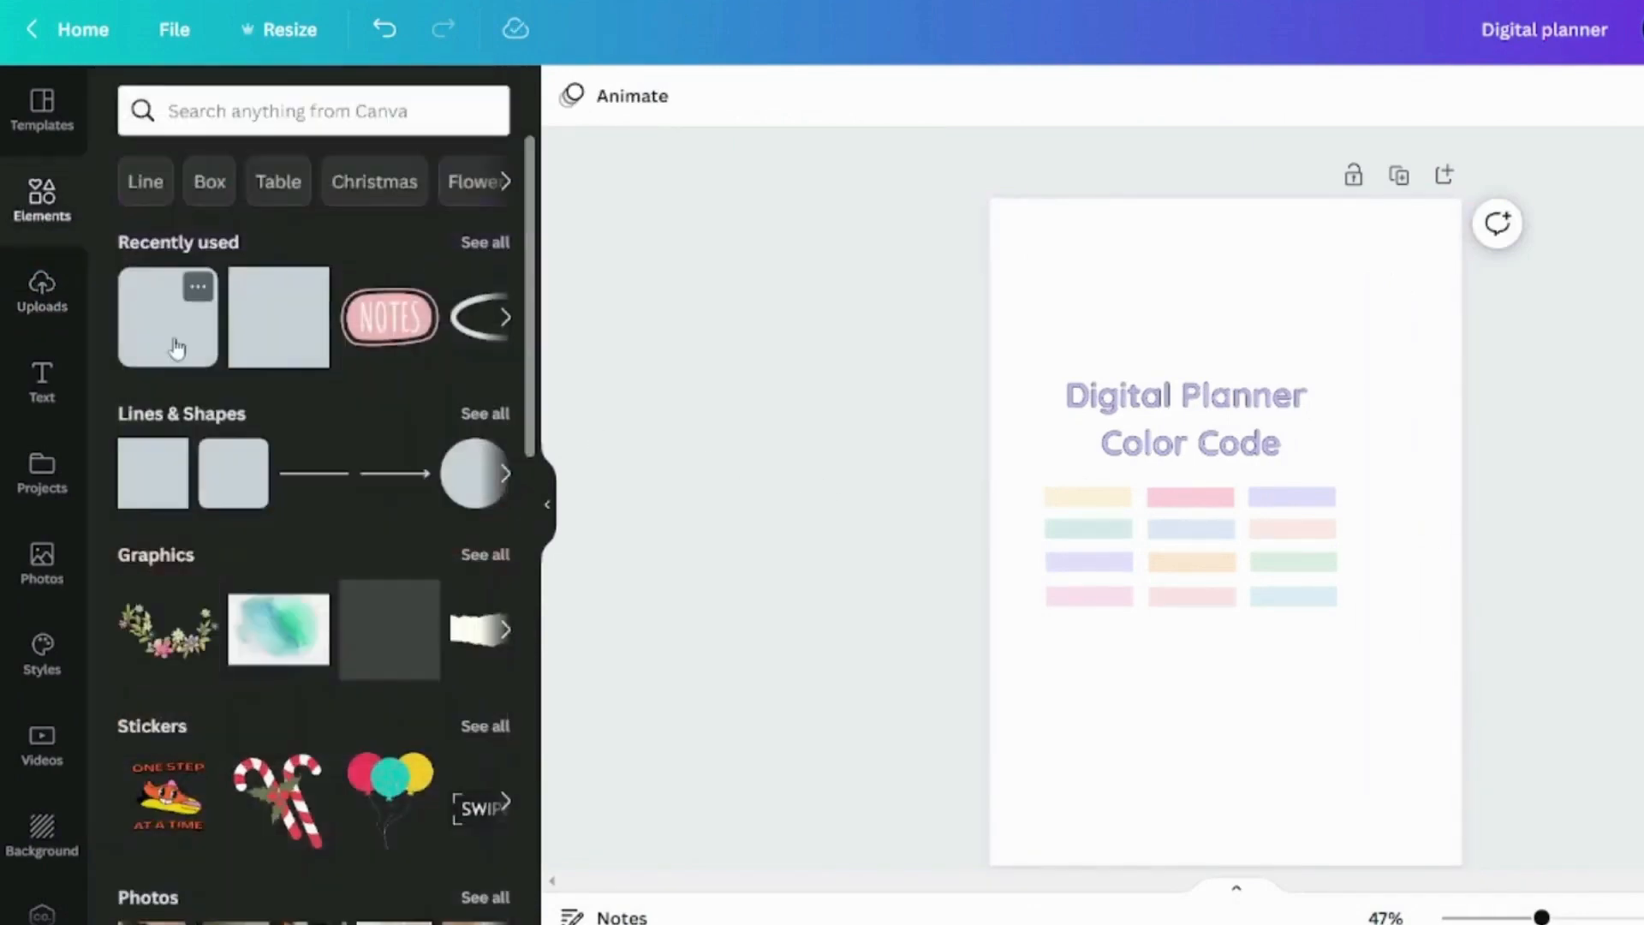
pyautogui.click(173, 345)
pyautogui.click(1622, 612)
pyautogui.click(1222, 562)
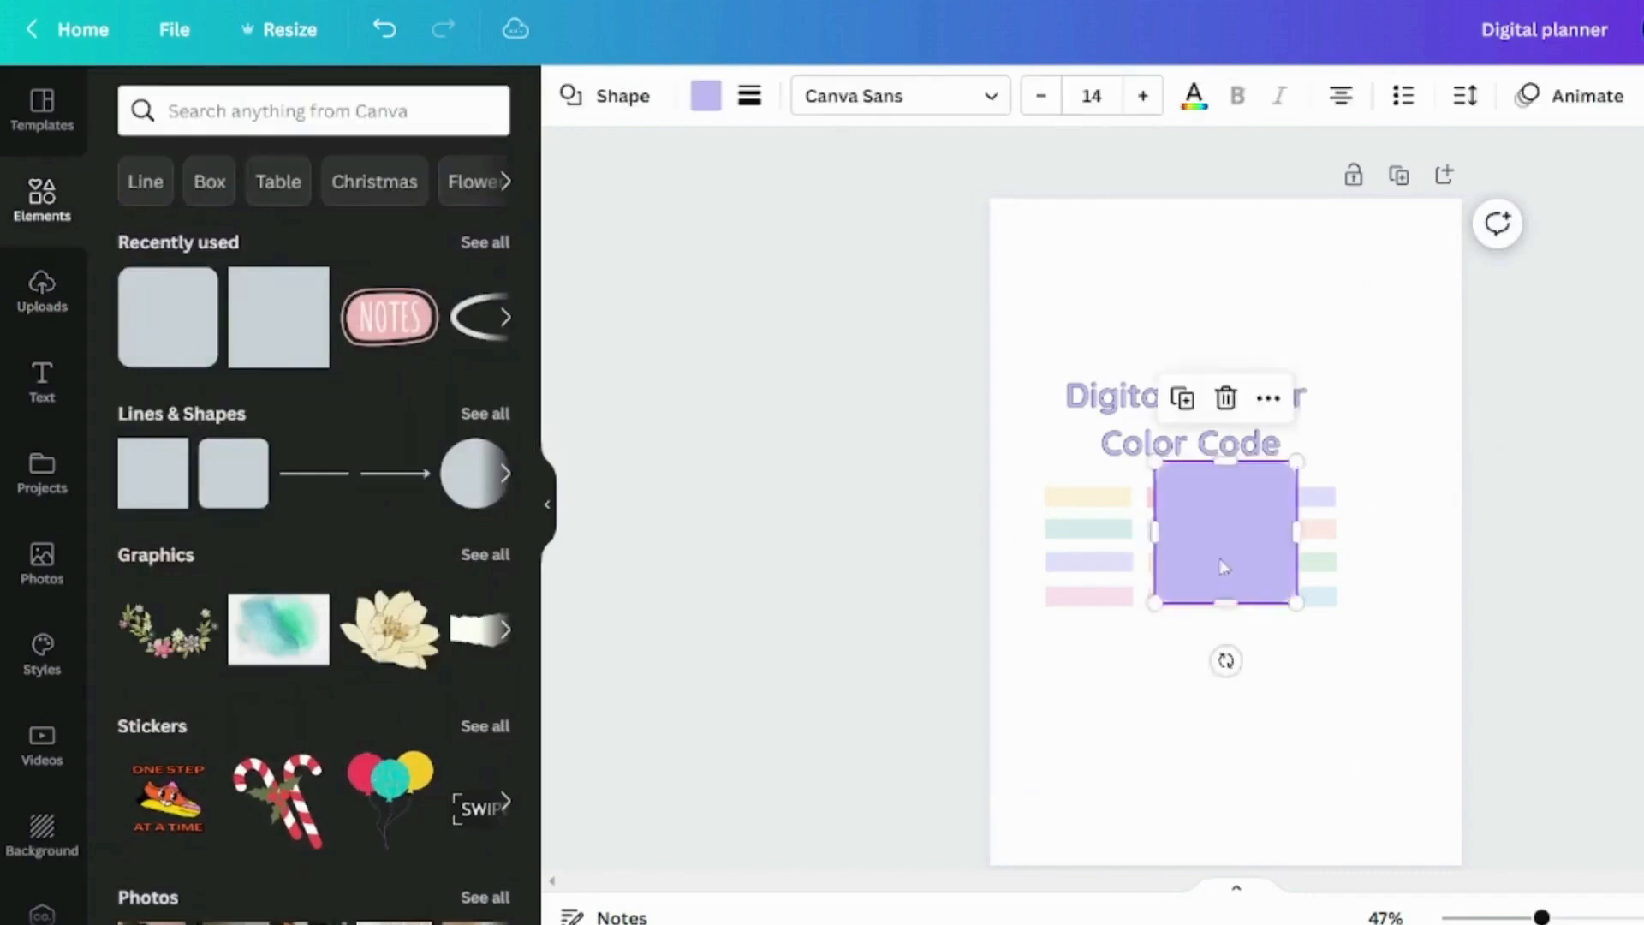
pyautogui.moveTo(1222, 562); pyautogui.dragTo(1479, 337)
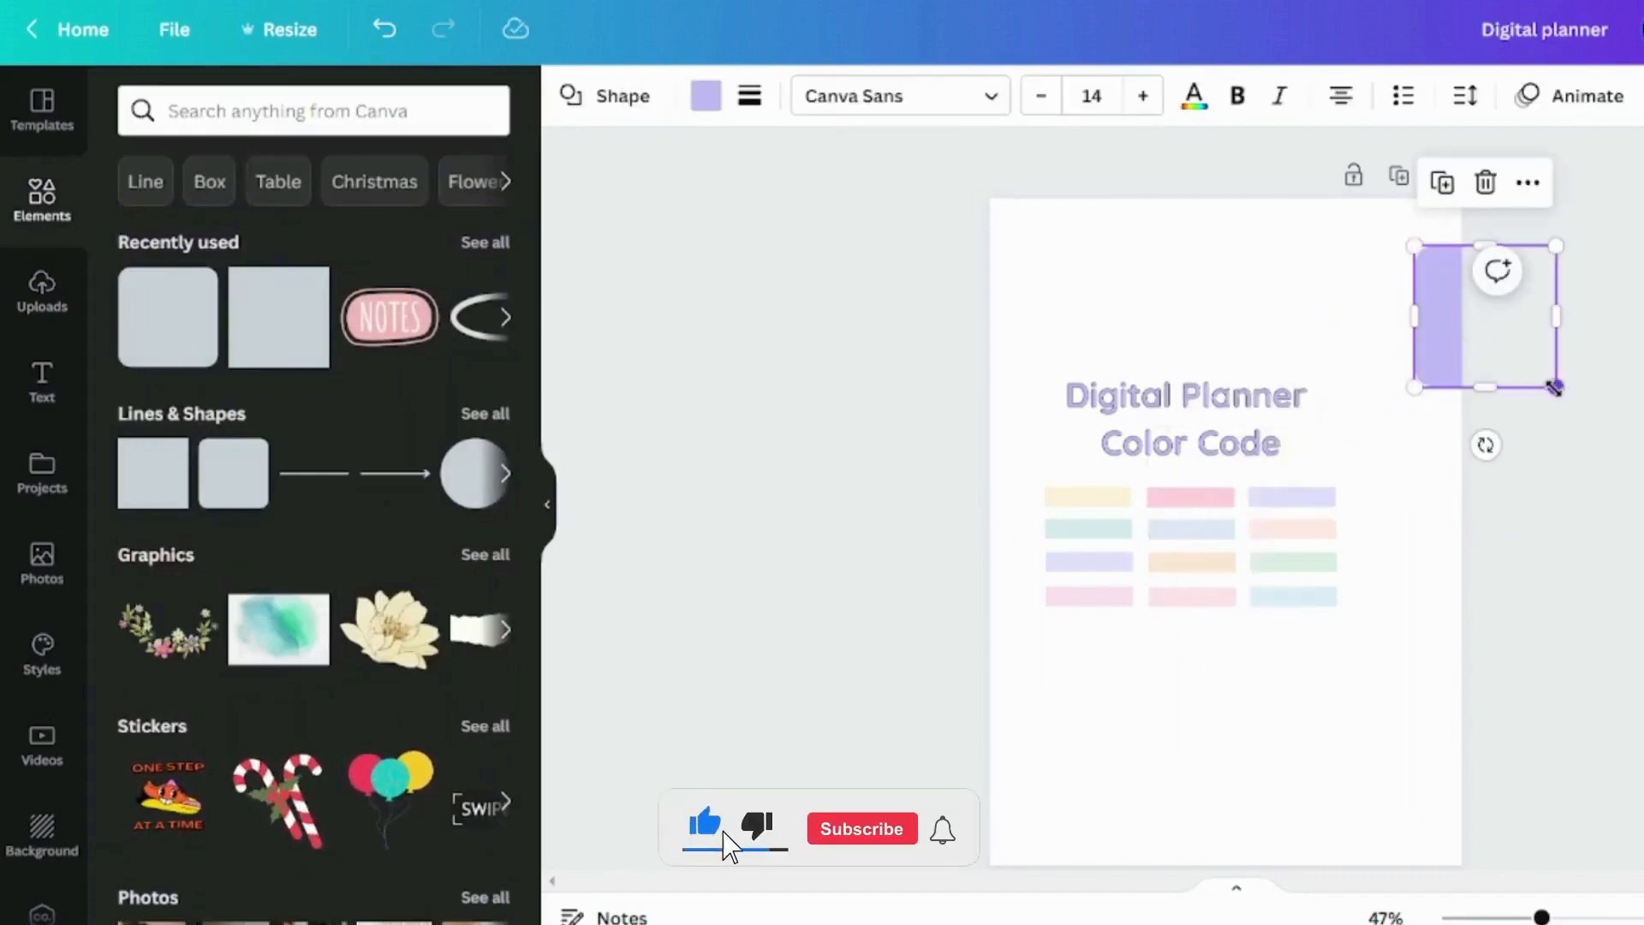
pyautogui.moveTo(1555, 388); pyautogui.dragTo(1496, 347)
pyautogui.moveTo(1415, 296); pyautogui.dragTo(1451, 265)
pyautogui.click(1576, 334)
pyautogui.click(1576, 334)
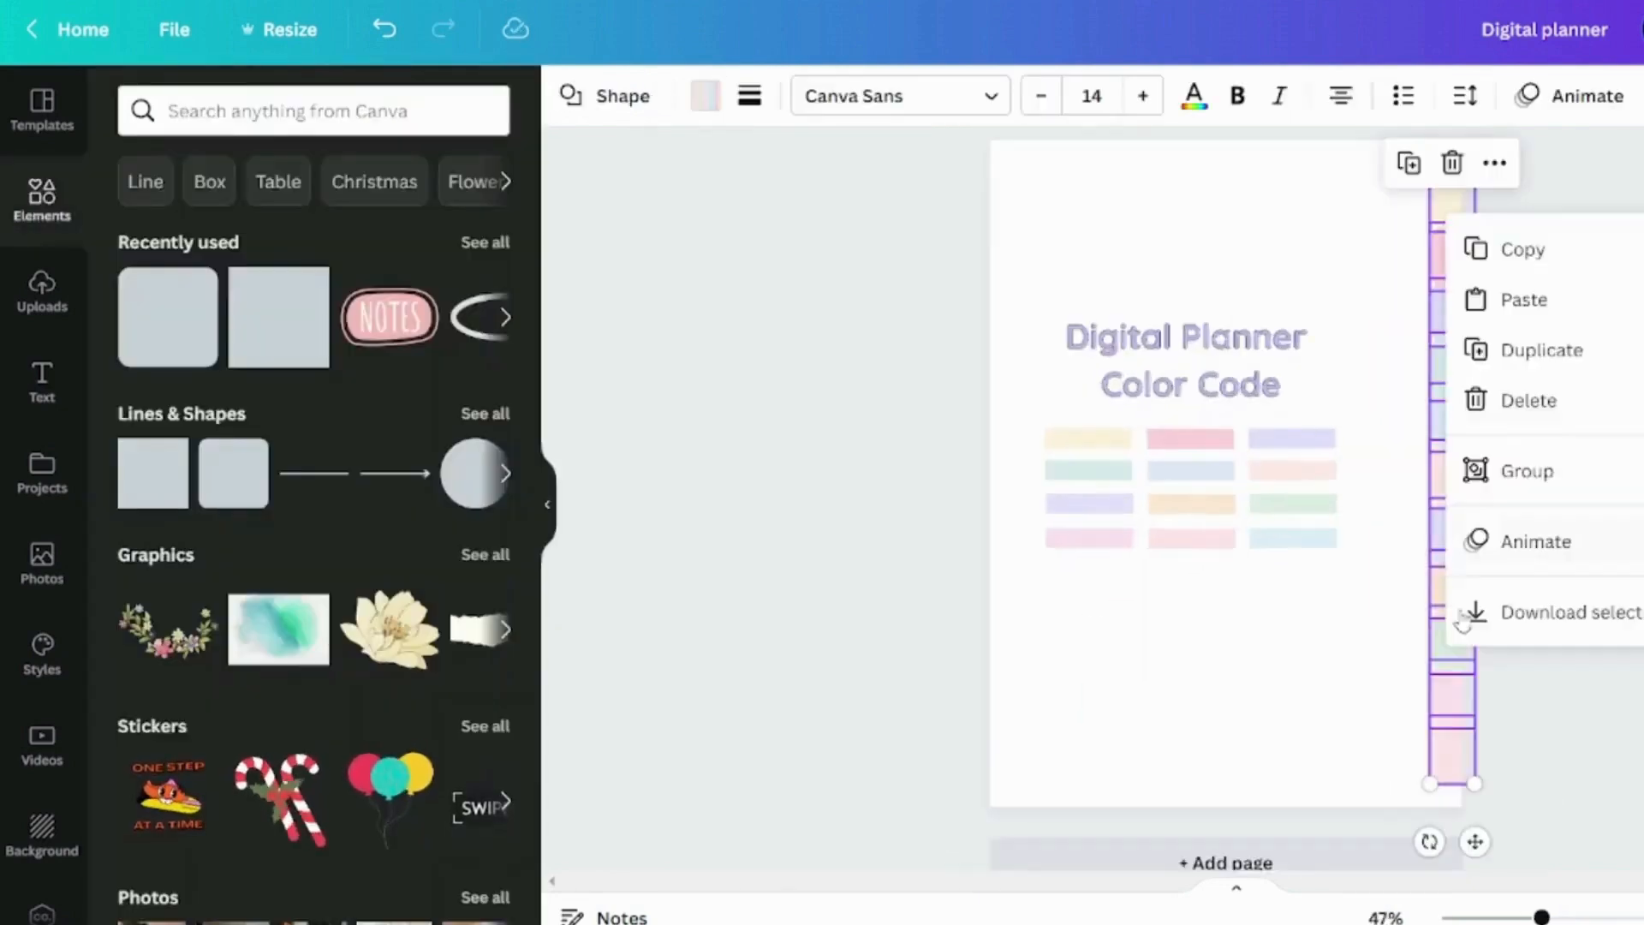
# Line up the twelve colored tabs in an evenly spaced column along the page's right edge and inspect them
pyautogui.click(1456, 718)
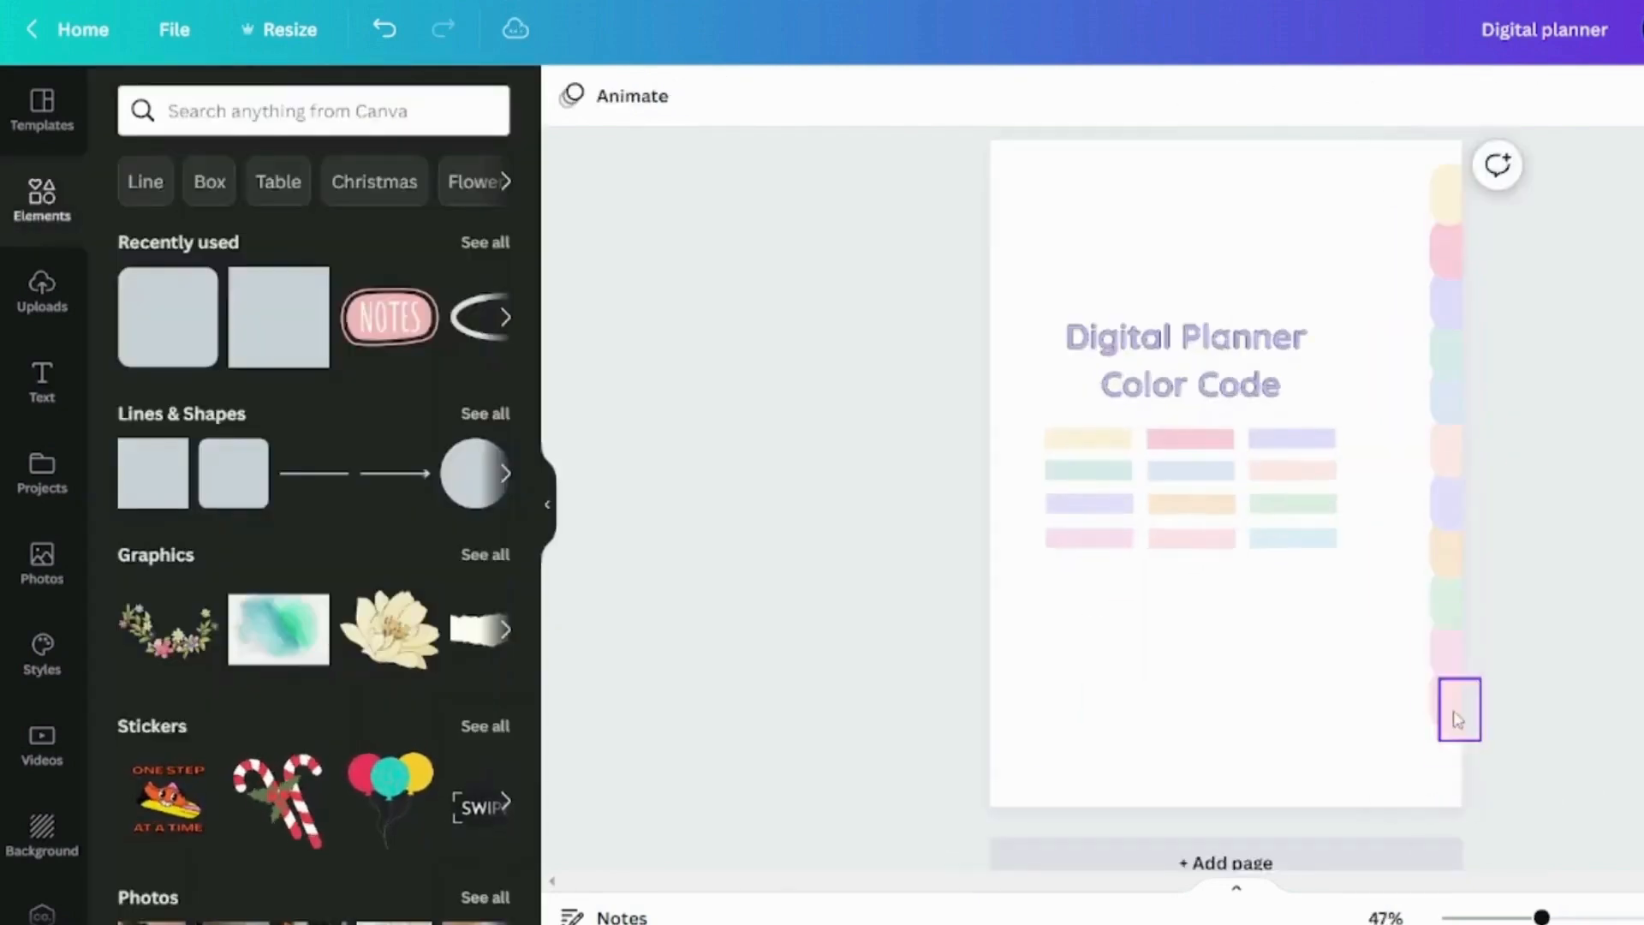
pyautogui.moveTo(1577, 162); pyautogui.dragTo(1397, 734)
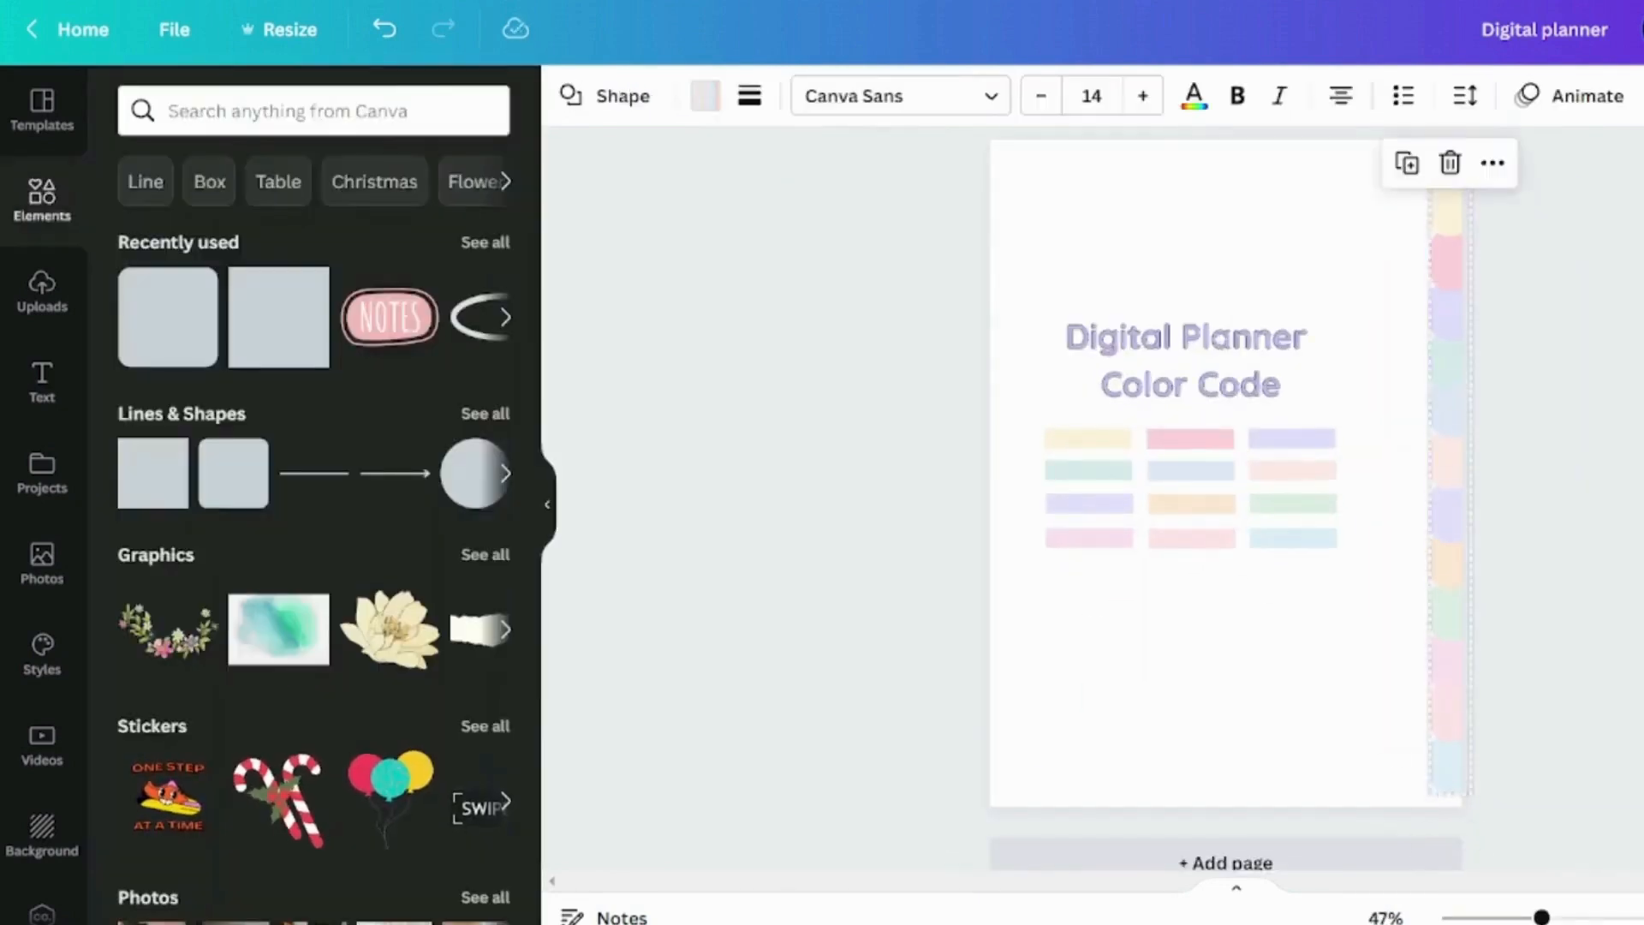
pyautogui.press('Escape')
pyautogui.moveTo(1575, 179); pyautogui.dragTo(1392, 805)
pyautogui.moveTo(1542, 917); pyautogui.dragTo(1575, 918)
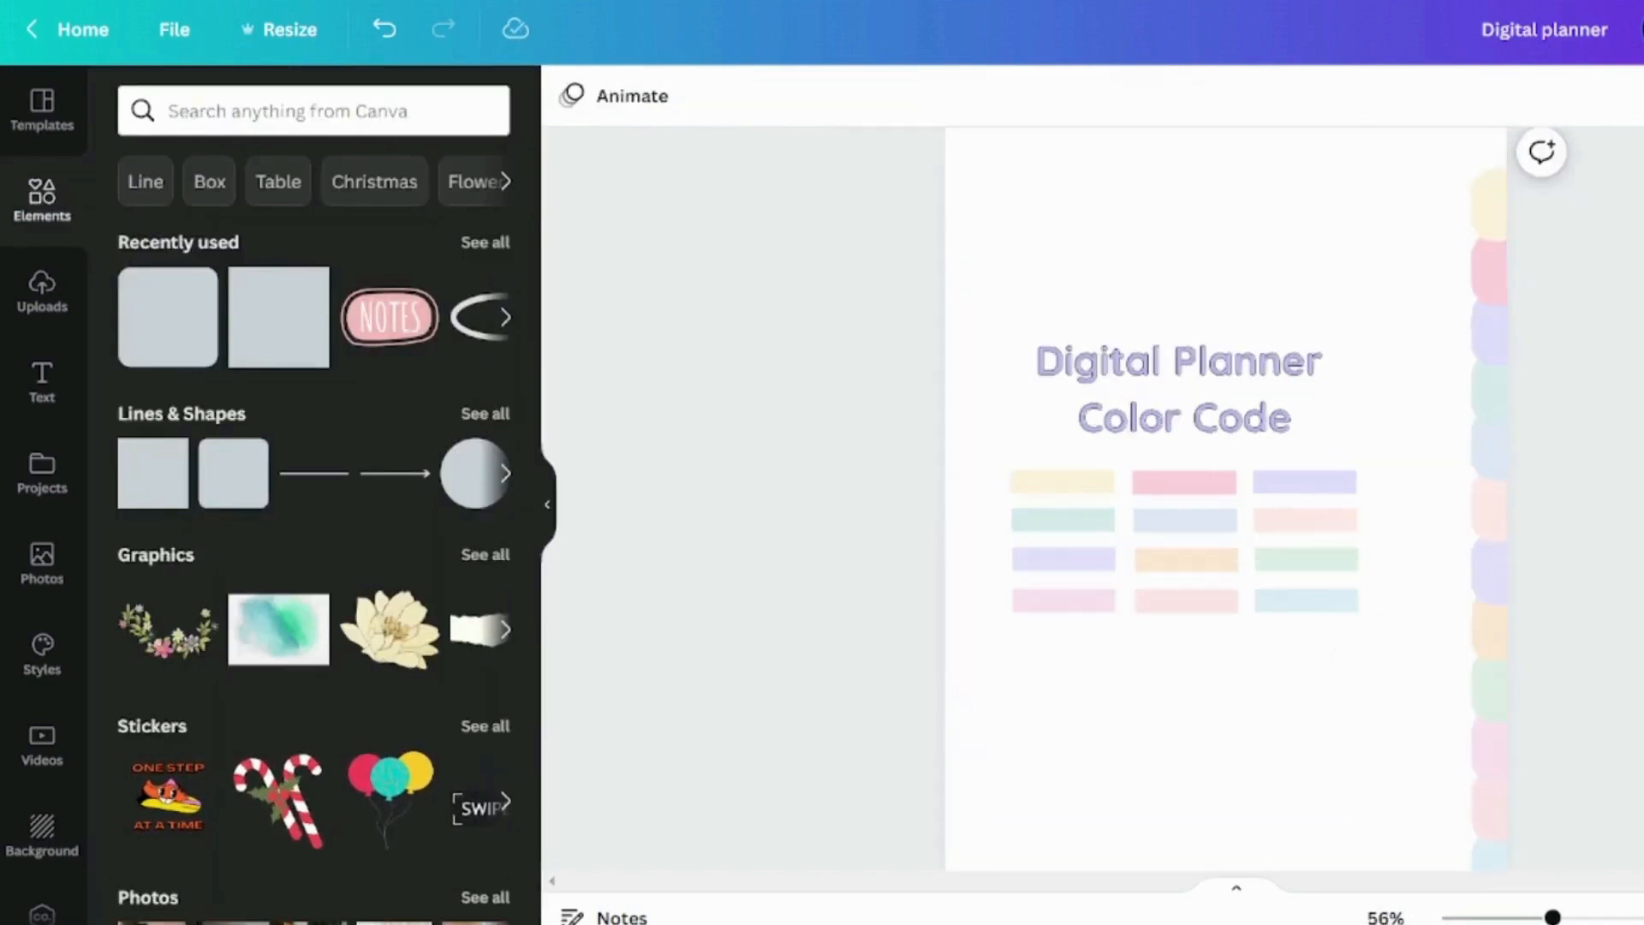
pyautogui.scroll(1, 1225, 499)
pyautogui.scroll(-1, 1225, 499)
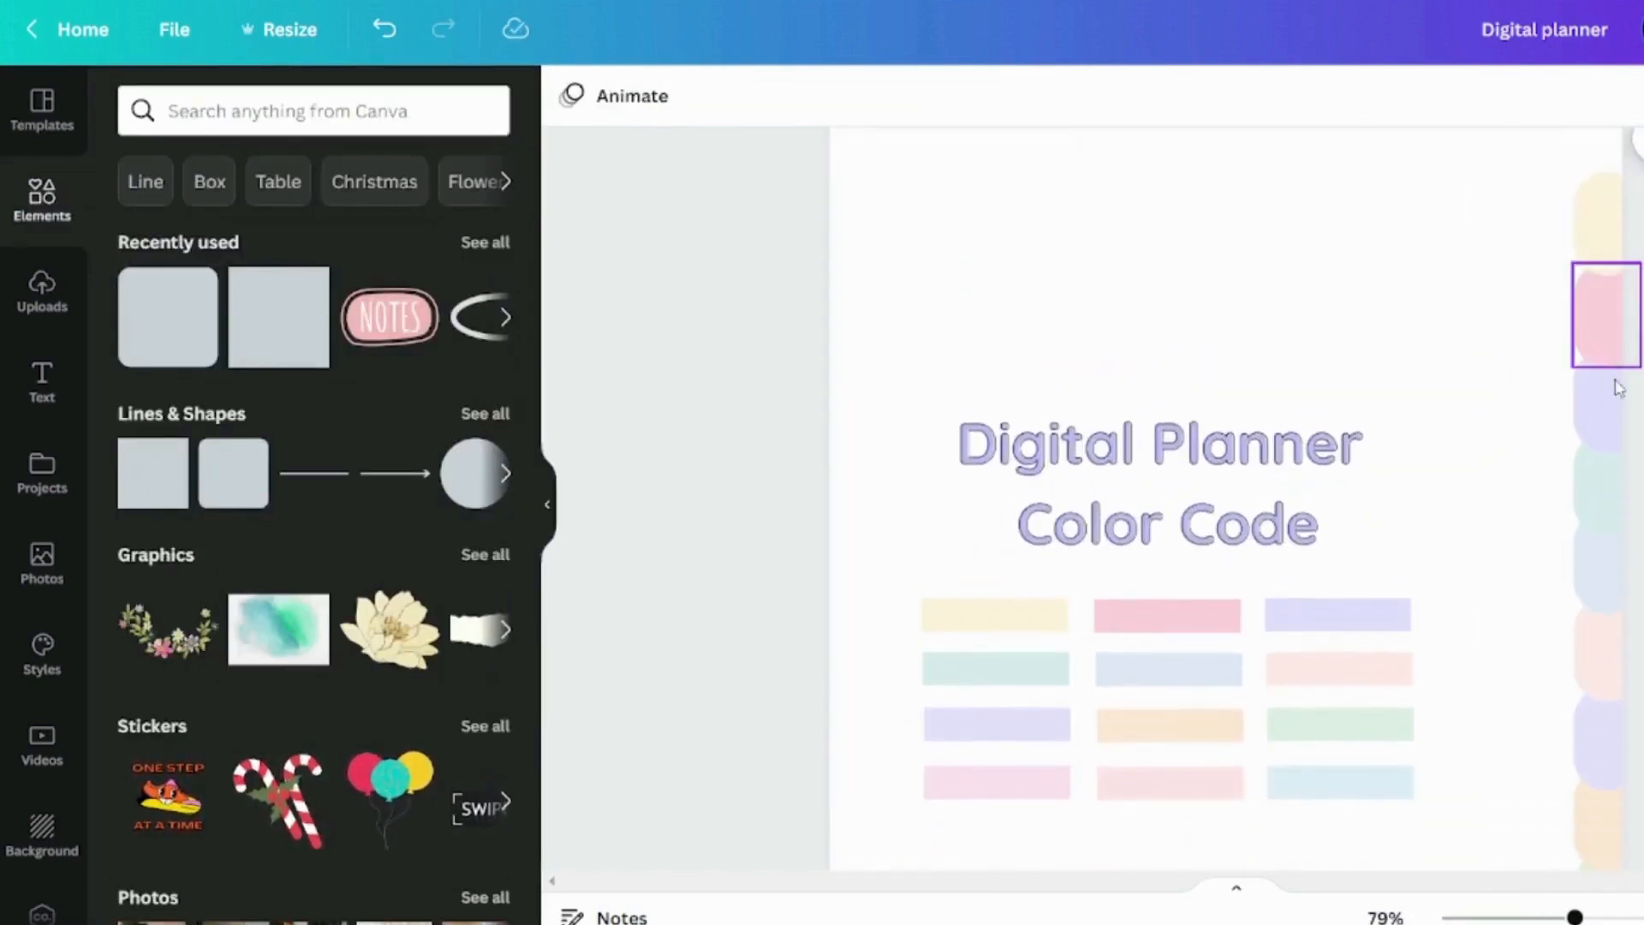
pyautogui.scroll(-5, 1605, 579)
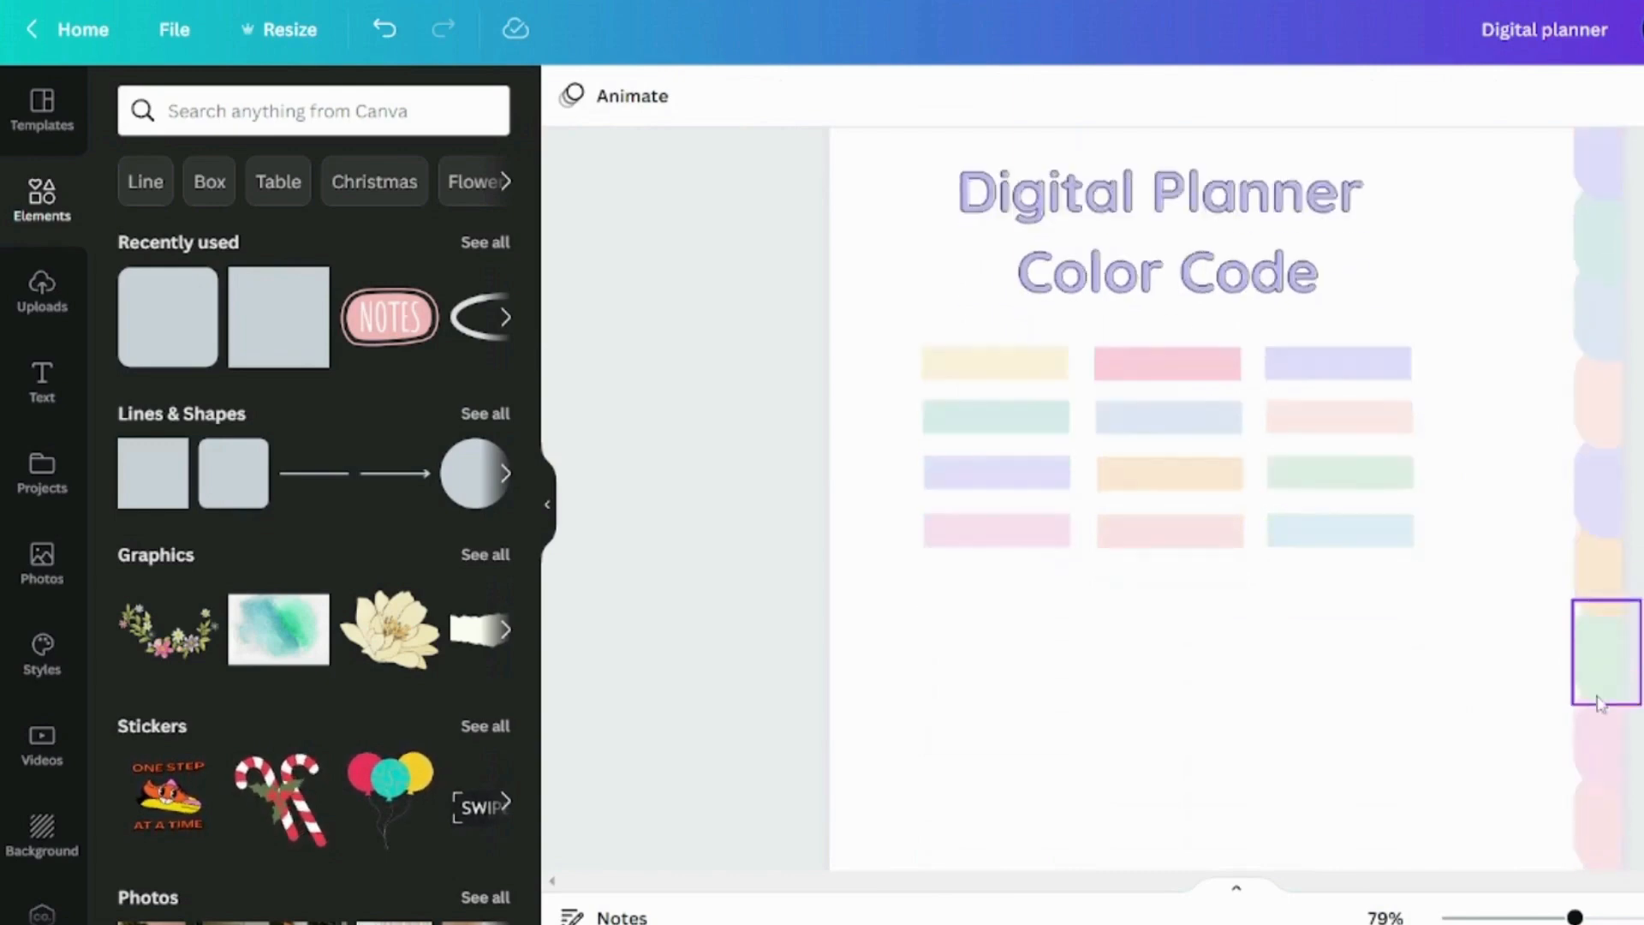
pyautogui.scroll(5, 1602, 767)
pyautogui.moveTo(1575, 918); pyautogui.dragTo(1564, 917)
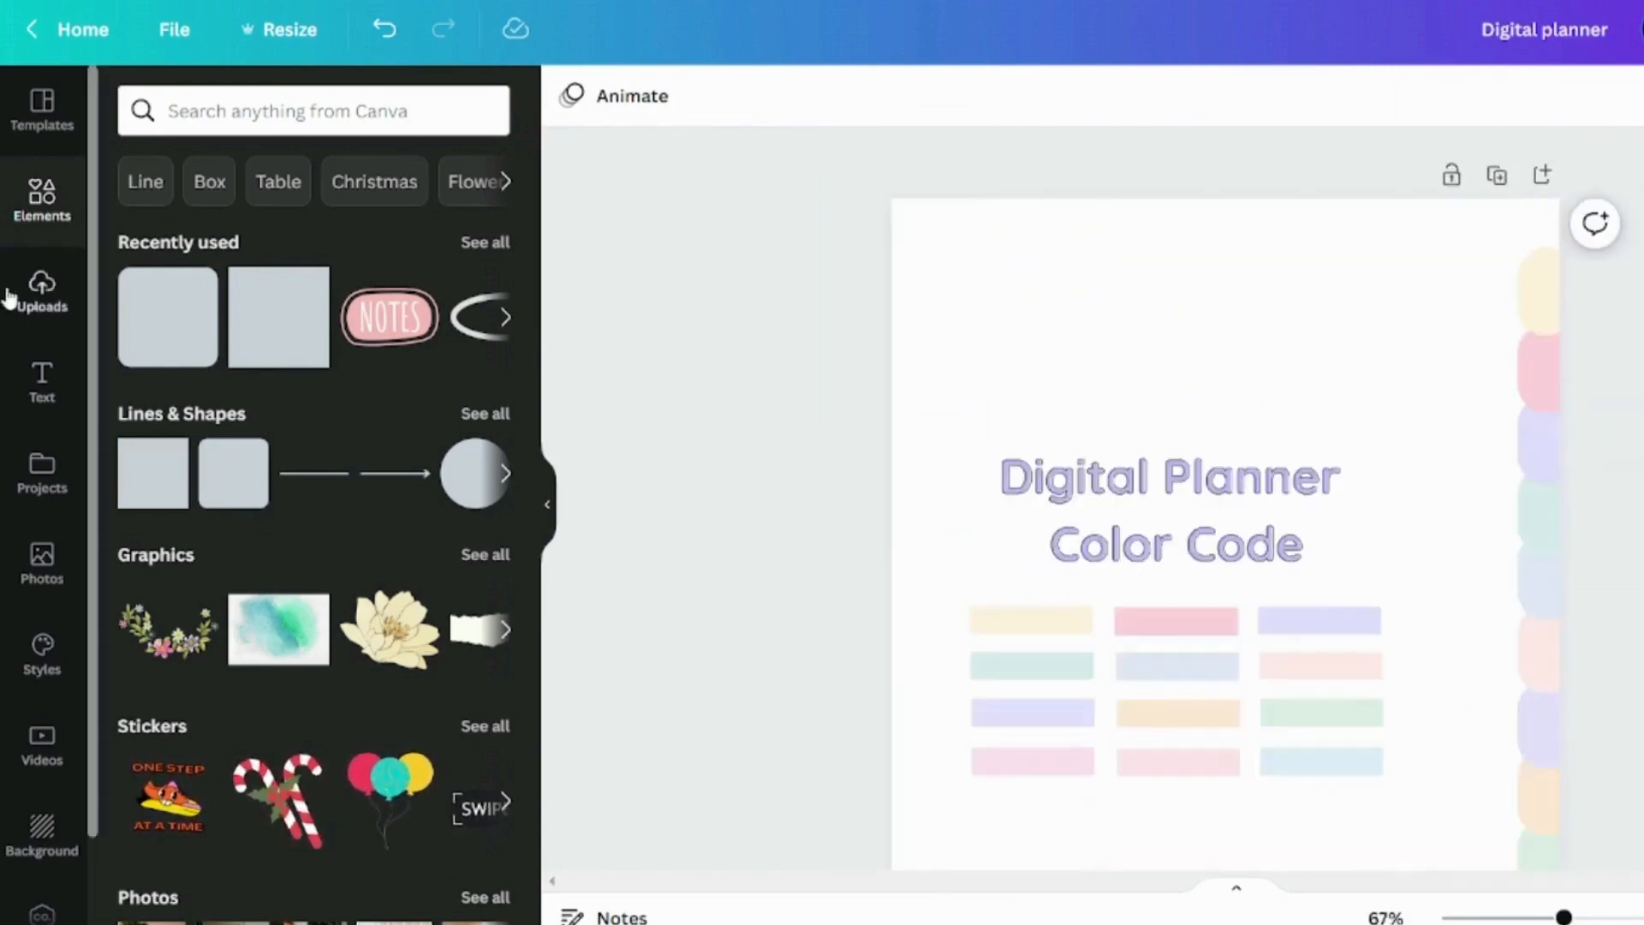
# Add a heading reading "JAN" above the Digital Planner Color Code title
pyautogui.click(44, 377)
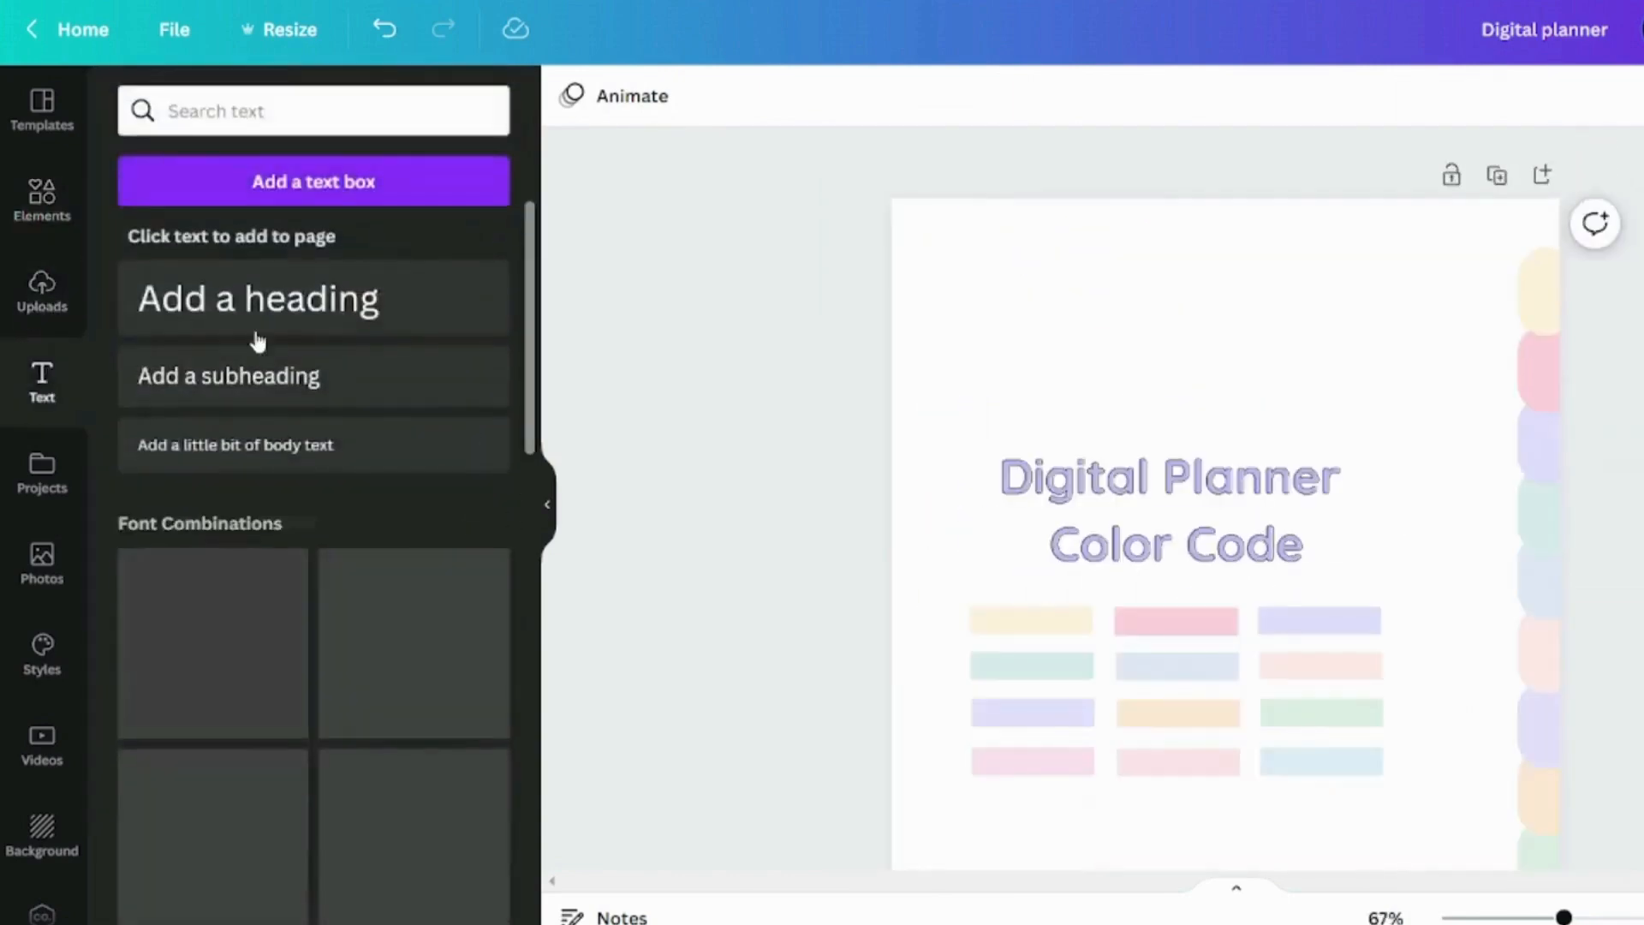
pyautogui.click(220, 301)
pyautogui.moveTo(1265, 560); pyautogui.dragTo(1246, 376)
pyautogui.doubleClick(1246, 376)
pyautogui.write('jan')
pyautogui.press('BackSpace')
pyautogui.press('BackSpace')
pyautogui.press('BackSpace')
pyautogui.write('JAN')
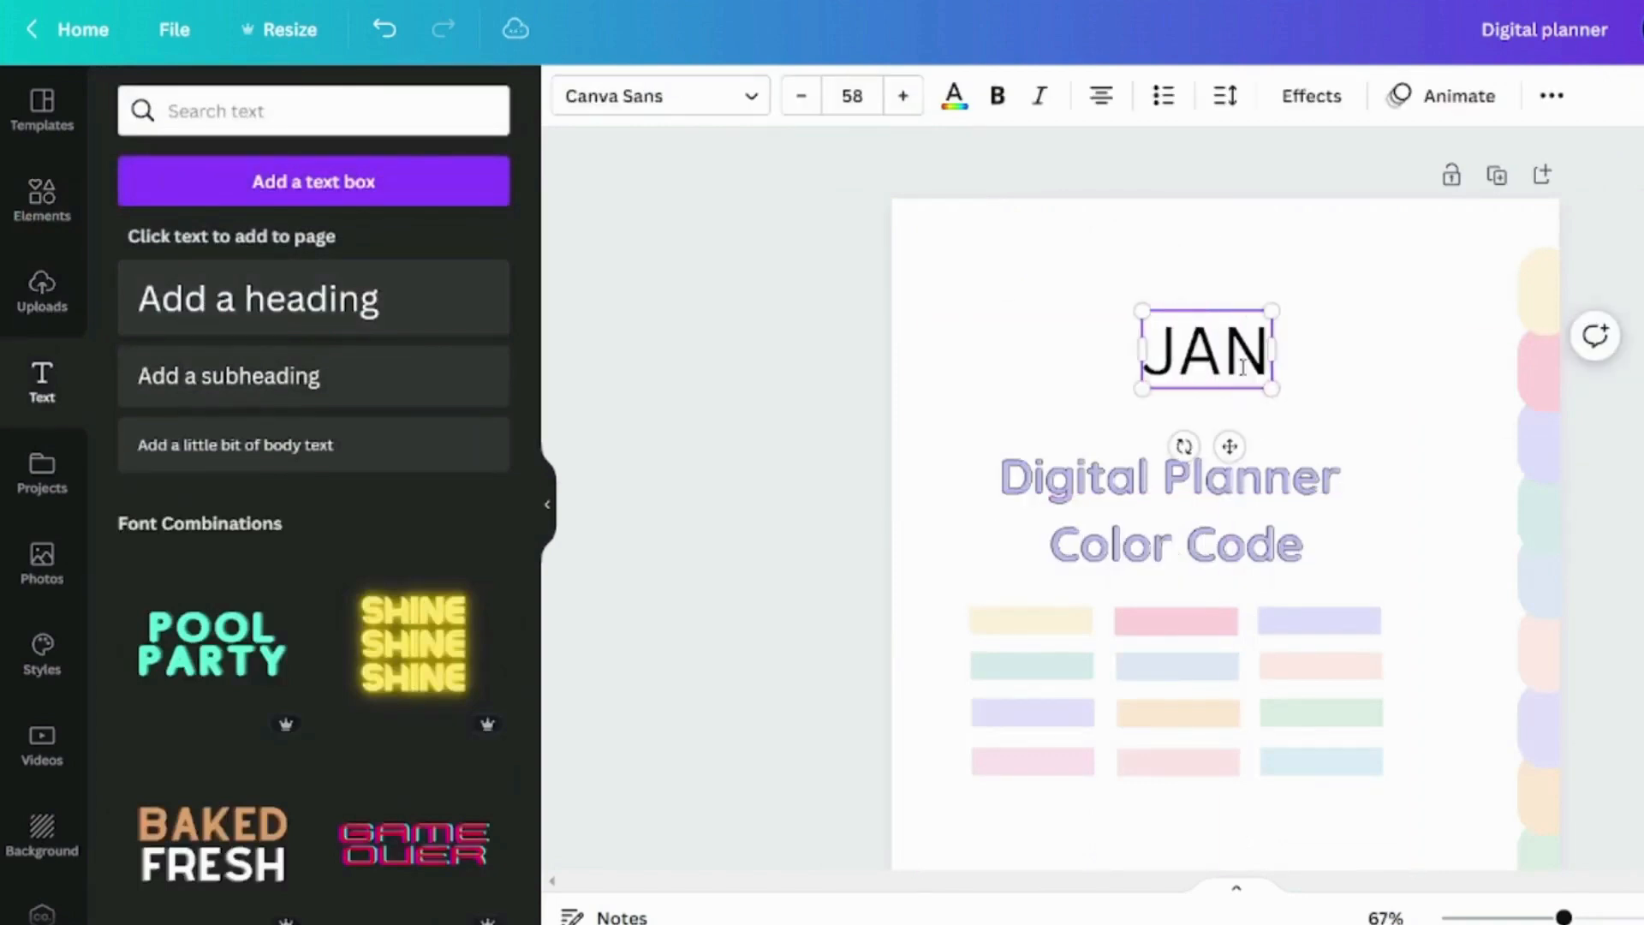
pyautogui.click(1317, 378)
pyautogui.click(1456, 395)
# Move the color code image lower on the page and set the JAN text in Gaegu Bold
pyautogui.moveTo(1231, 584); pyautogui.dragTo(1163, 729)
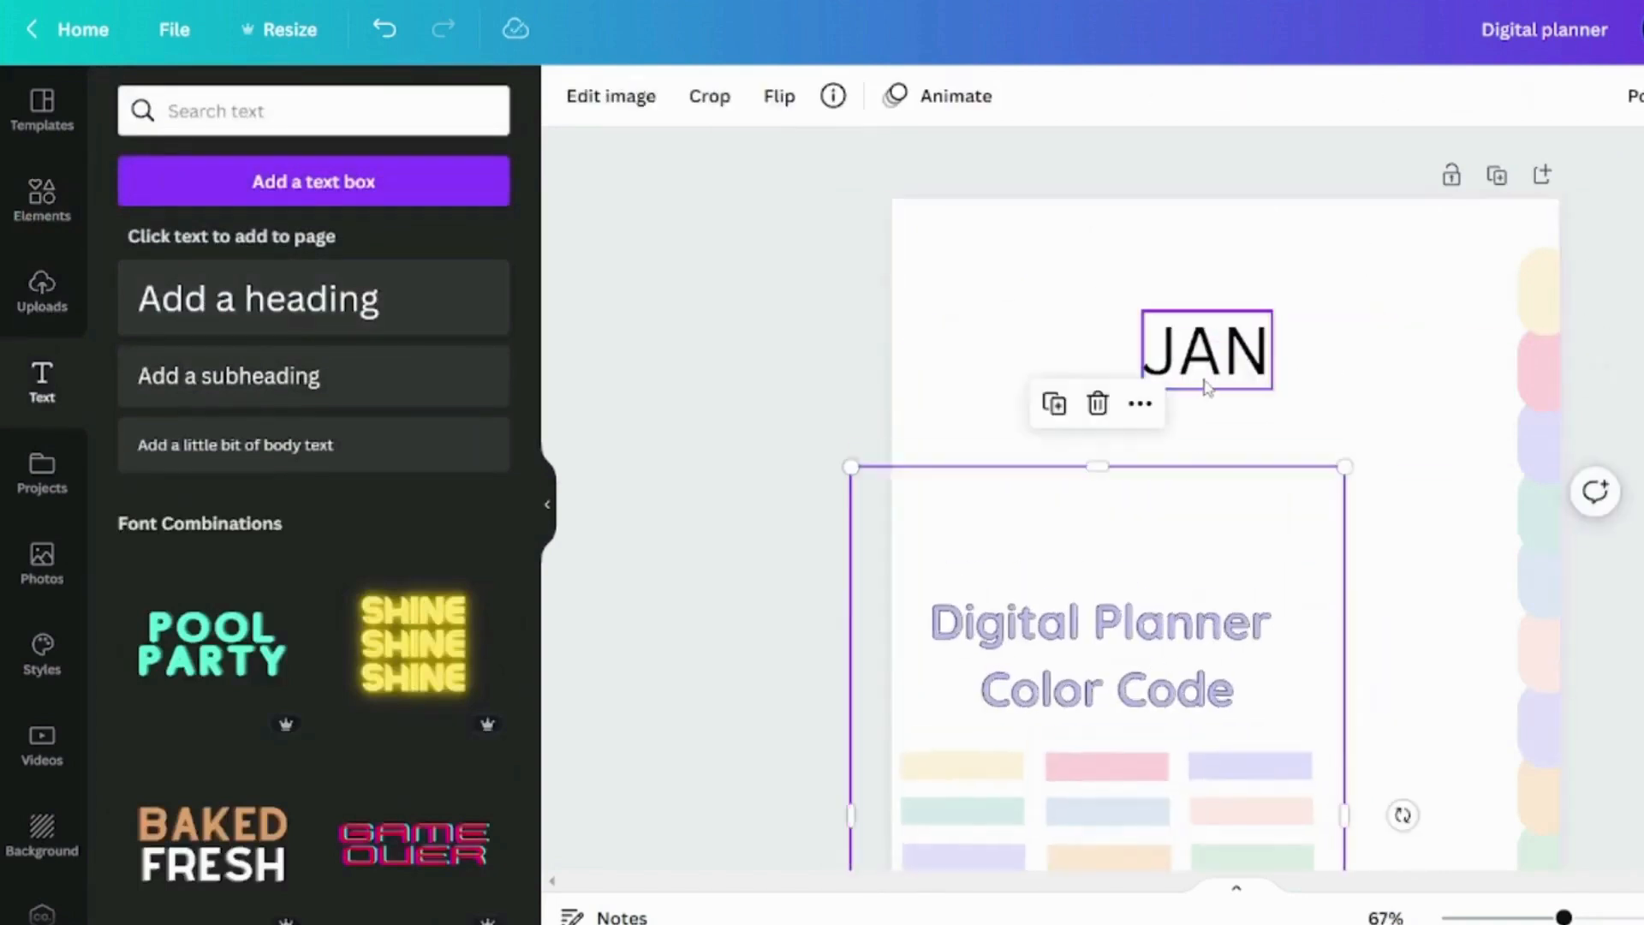
pyautogui.click(1206, 385)
pyautogui.click(768, 89)
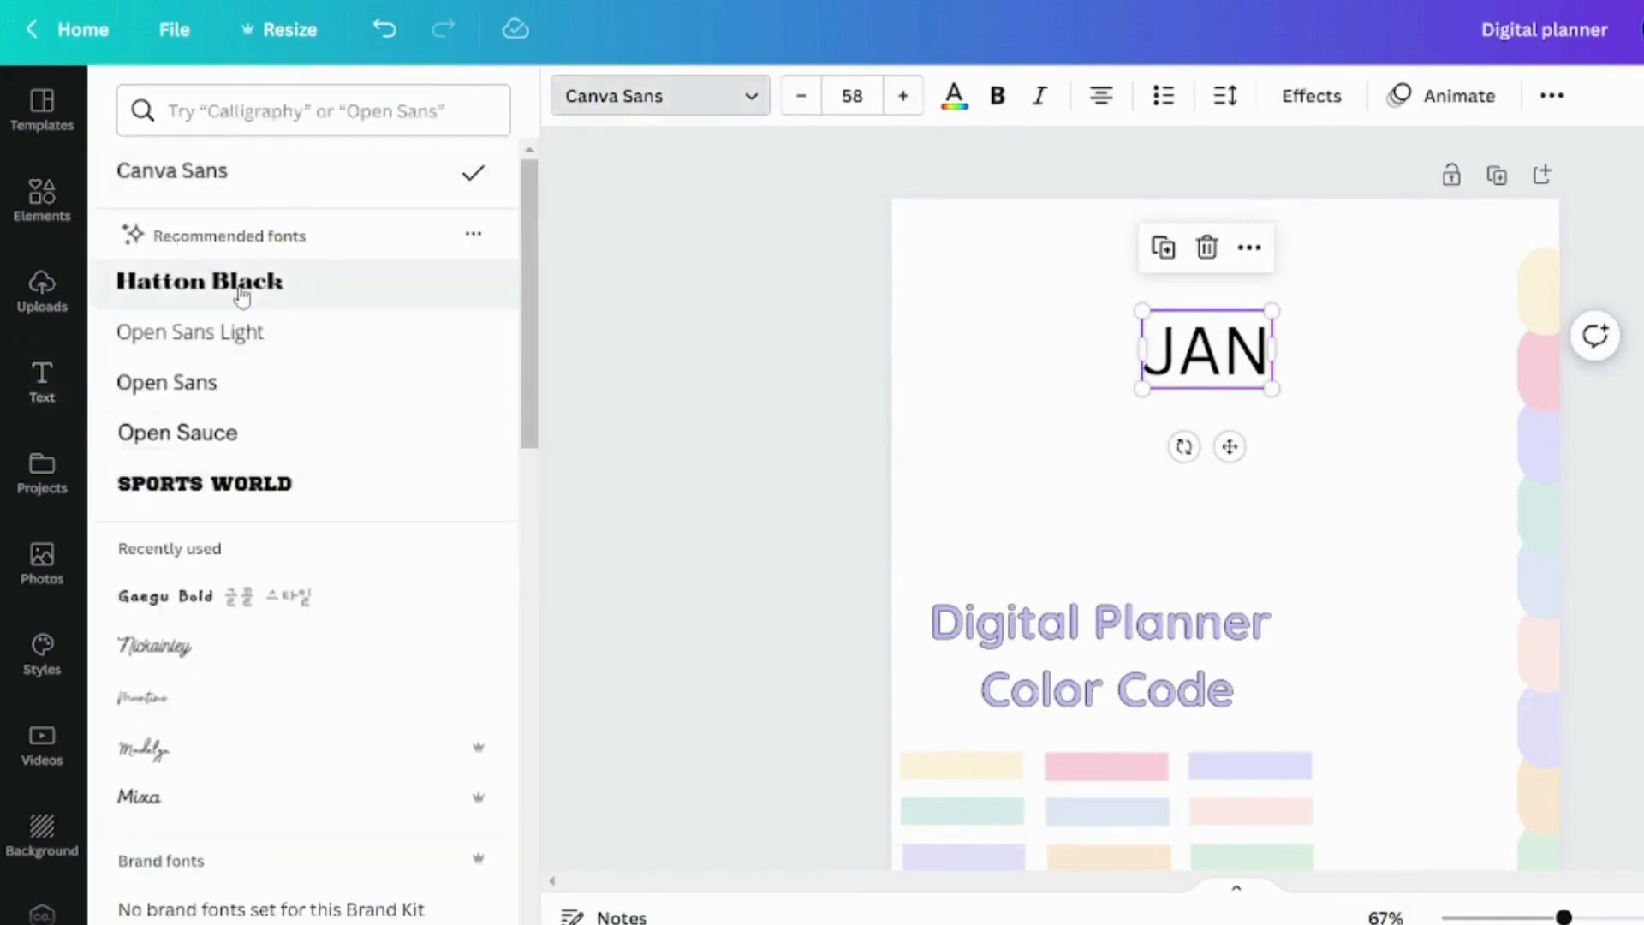
pyautogui.scroll(-3, 236, 342)
pyautogui.click(171, 343)
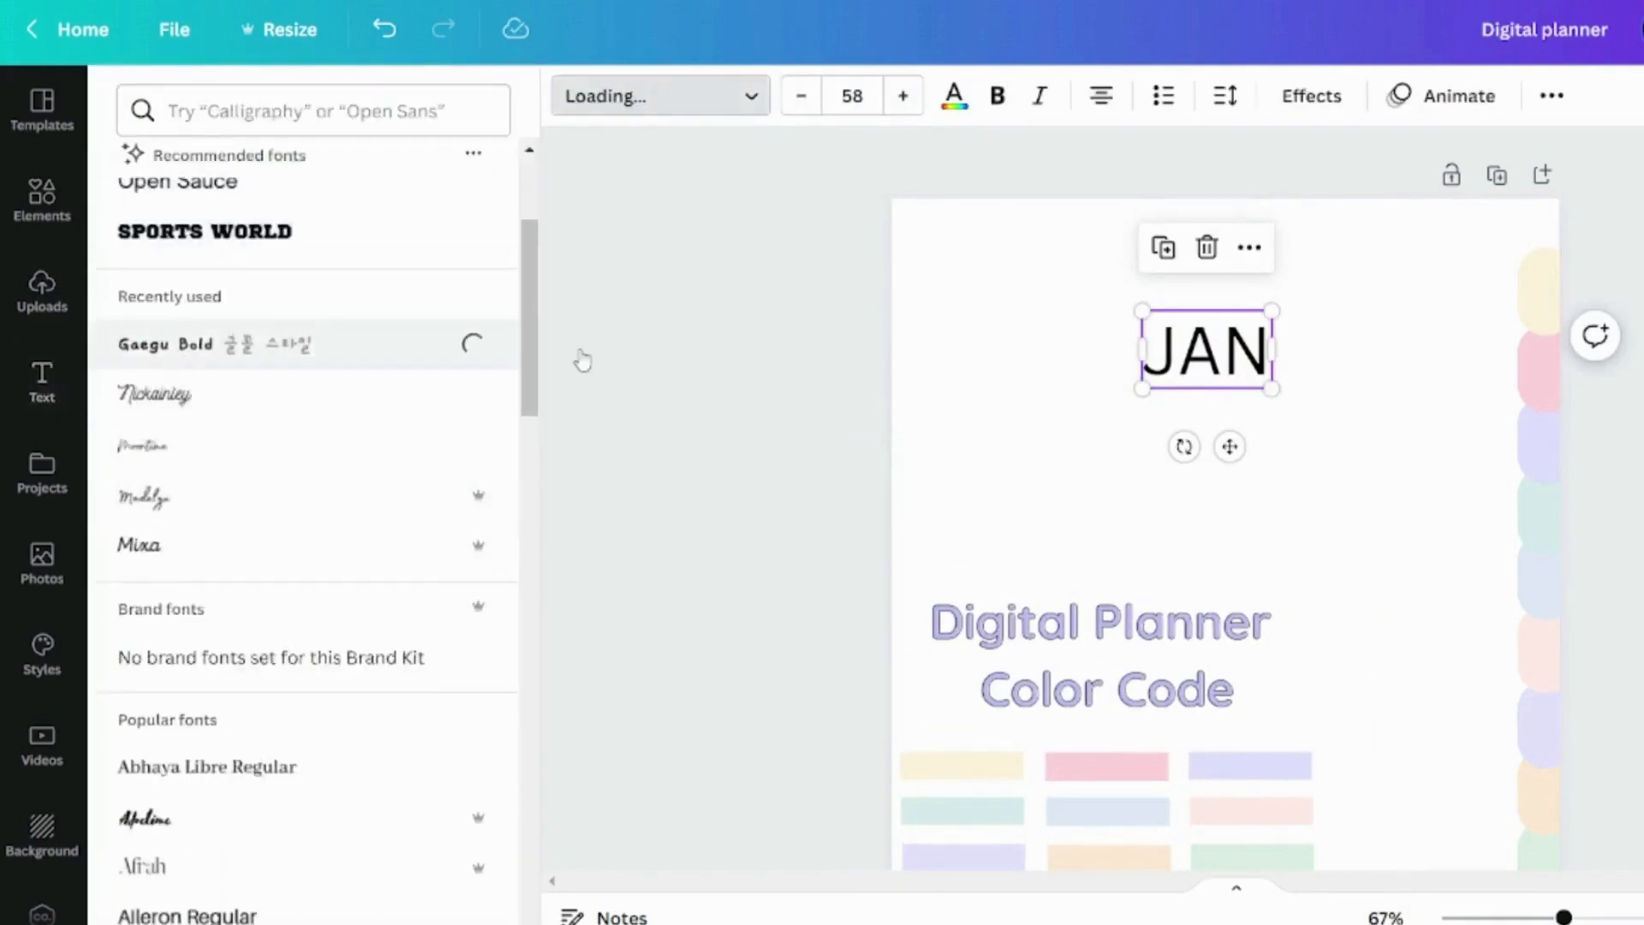
pyautogui.click(1323, 453)
# Shrink the JAN text, rotate it vertically and place it on the yellow tab
pyautogui.moveTo(1208, 349); pyautogui.dragTo(1371, 384)
pyautogui.moveTo(1347, 481); pyautogui.dragTo(1536, 300)
pyautogui.click(1391, 484)
pyautogui.click(1614, 303)
# Label the next four tabs FEB, MAR, APR and MAY in the same style as JAN
pyautogui.scroll(-2, 1545, 686)
pyautogui.scroll(1, 1543, 744)
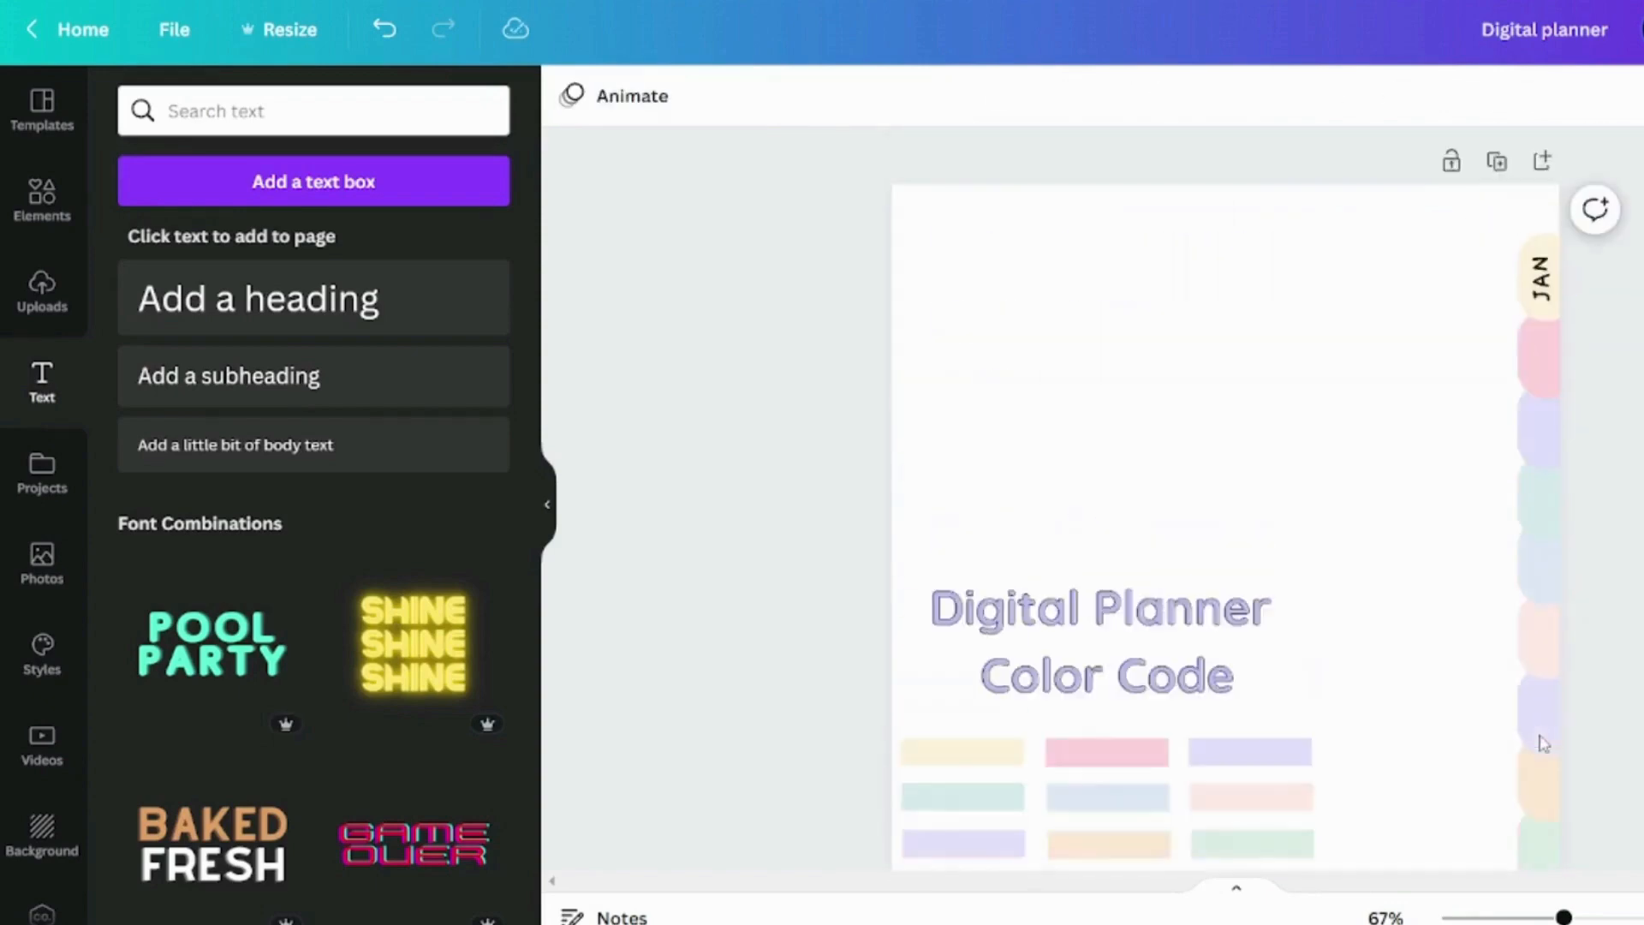
pyautogui.scroll(1, 1544, 743)
pyautogui.scroll(-4, 1549, 660)
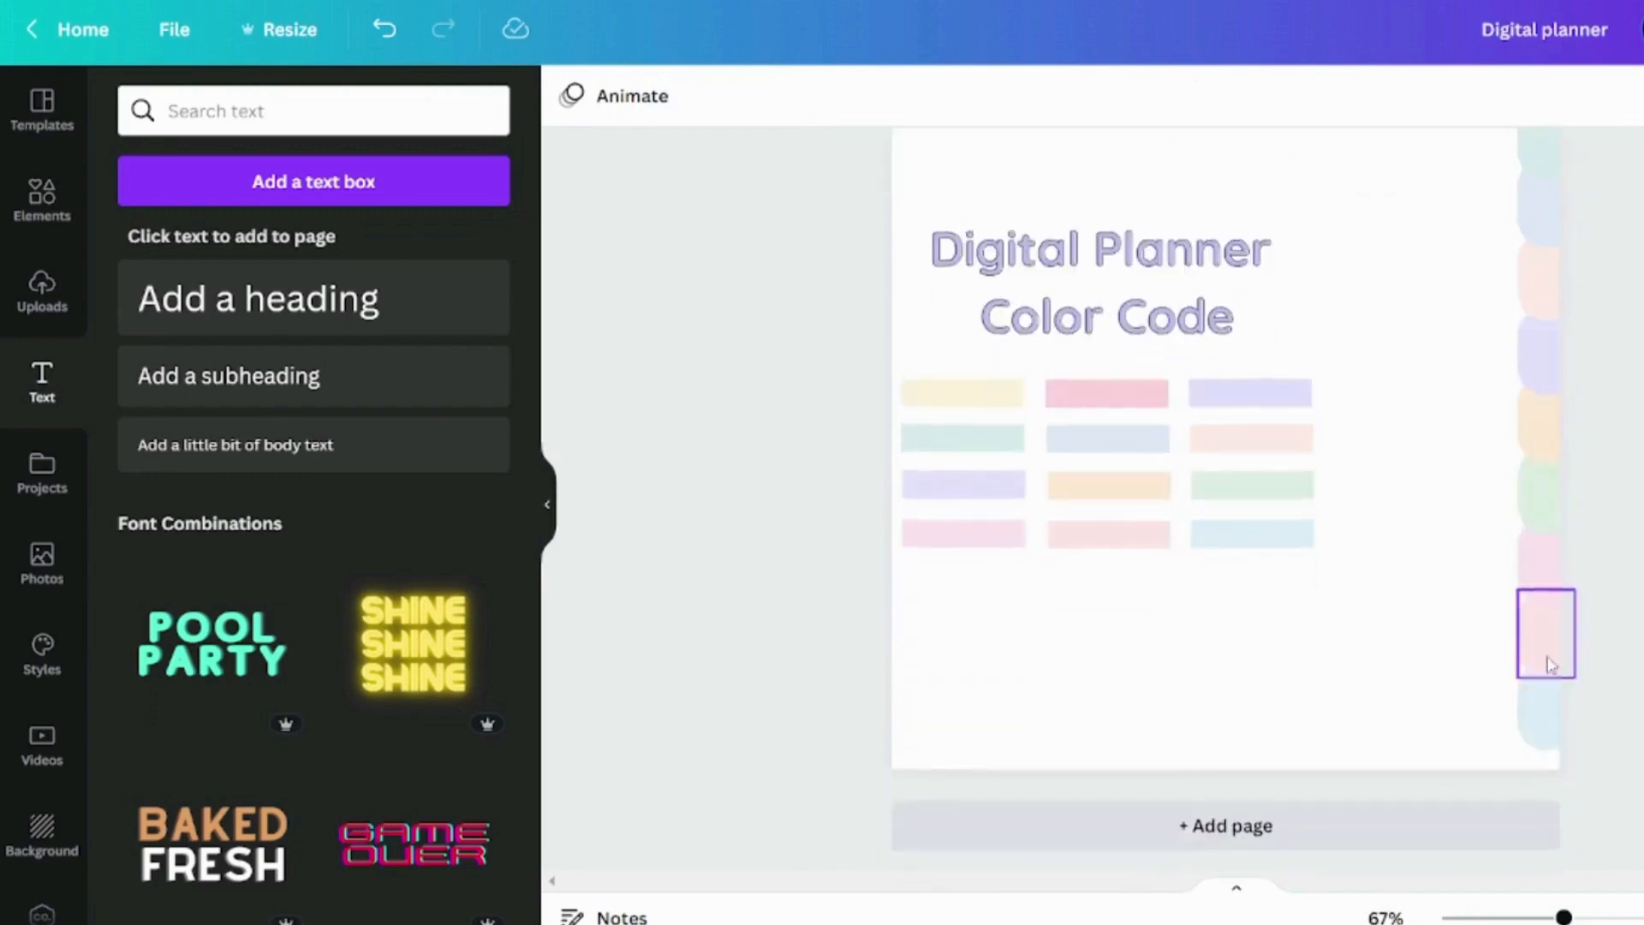
pyautogui.scroll(3, 1556, 691)
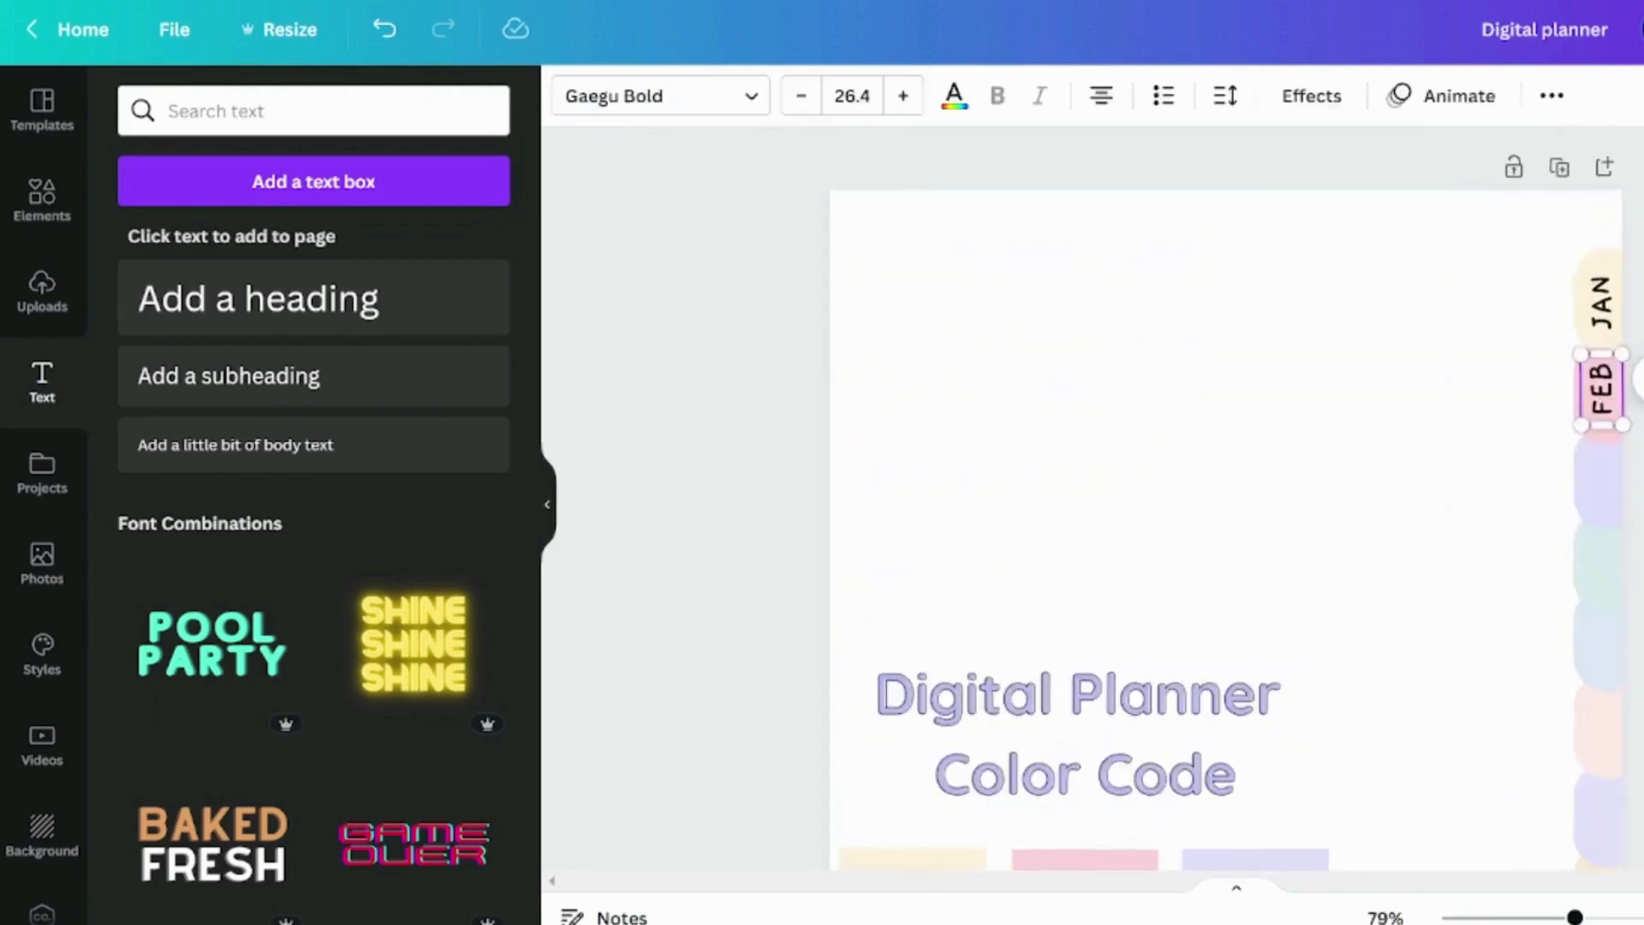
pyautogui.scroll(-1, 1598, 433)
pyautogui.write('MAR APR MAY')
# Label the remaining tabs JUN, JUL, AUG, SEP, OCT, NOV and DEC
pyautogui.scroll(-1, 1598, 445)
pyautogui.write('JUNJUL')
pyautogui.scroll(-3, 1600, 565)
pyautogui.write('AUG ')
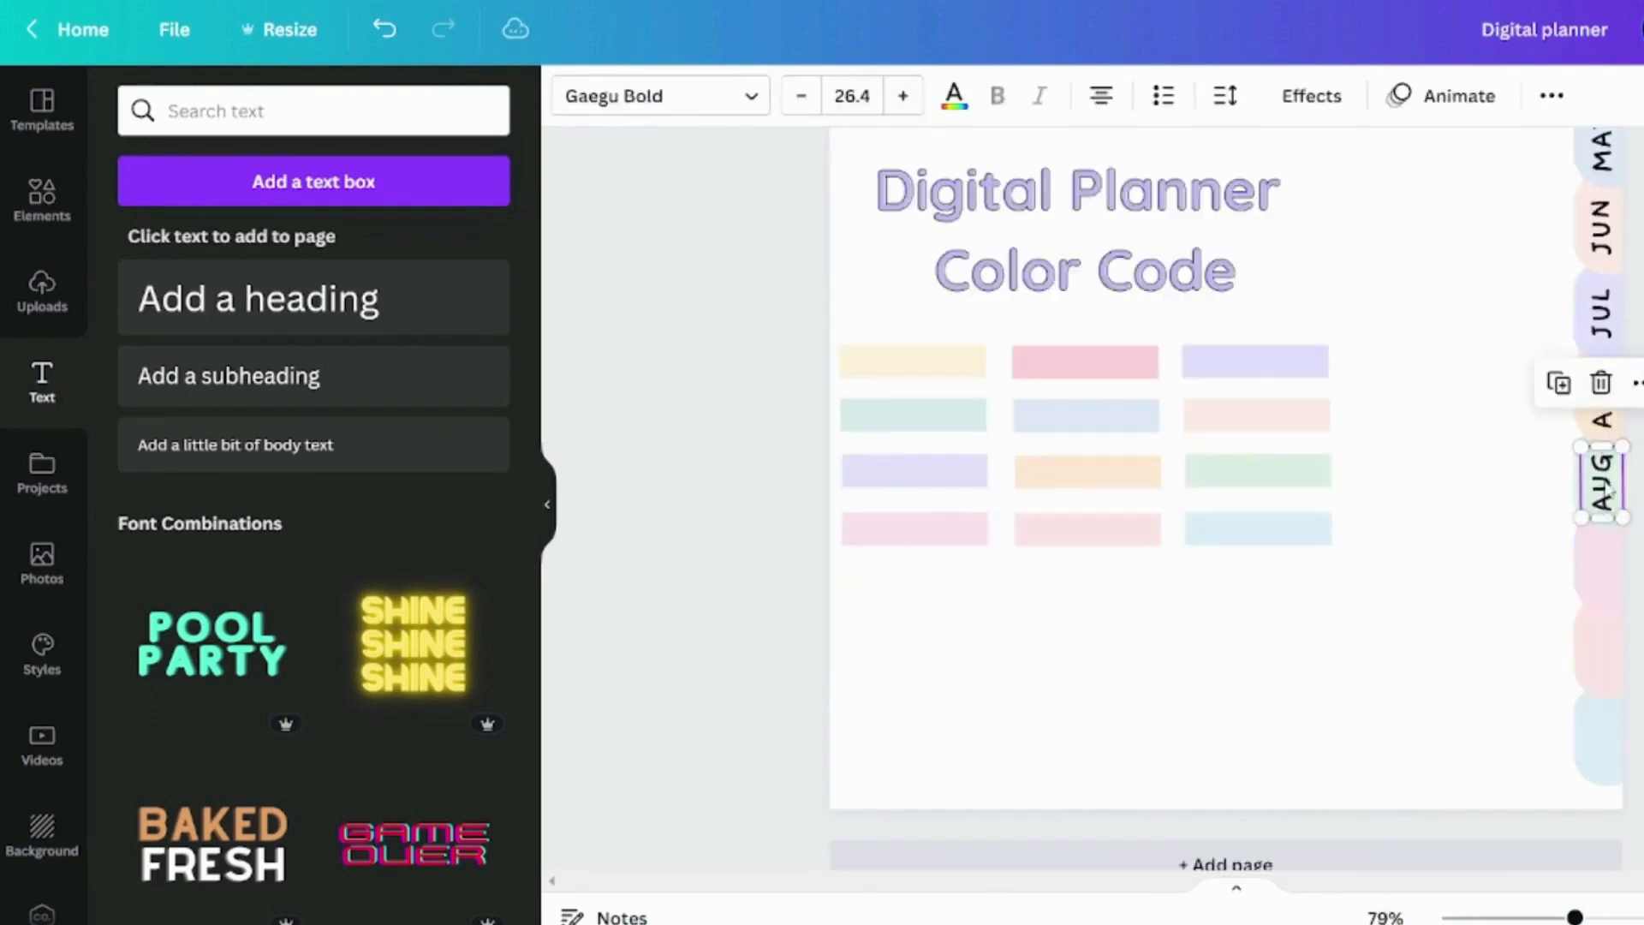
pyautogui.write('SEP OCT NOV')
pyautogui.doubleClick(1601, 737)
pyautogui.write('DEC')
pyautogui.scroll(-3, 1431, 784)
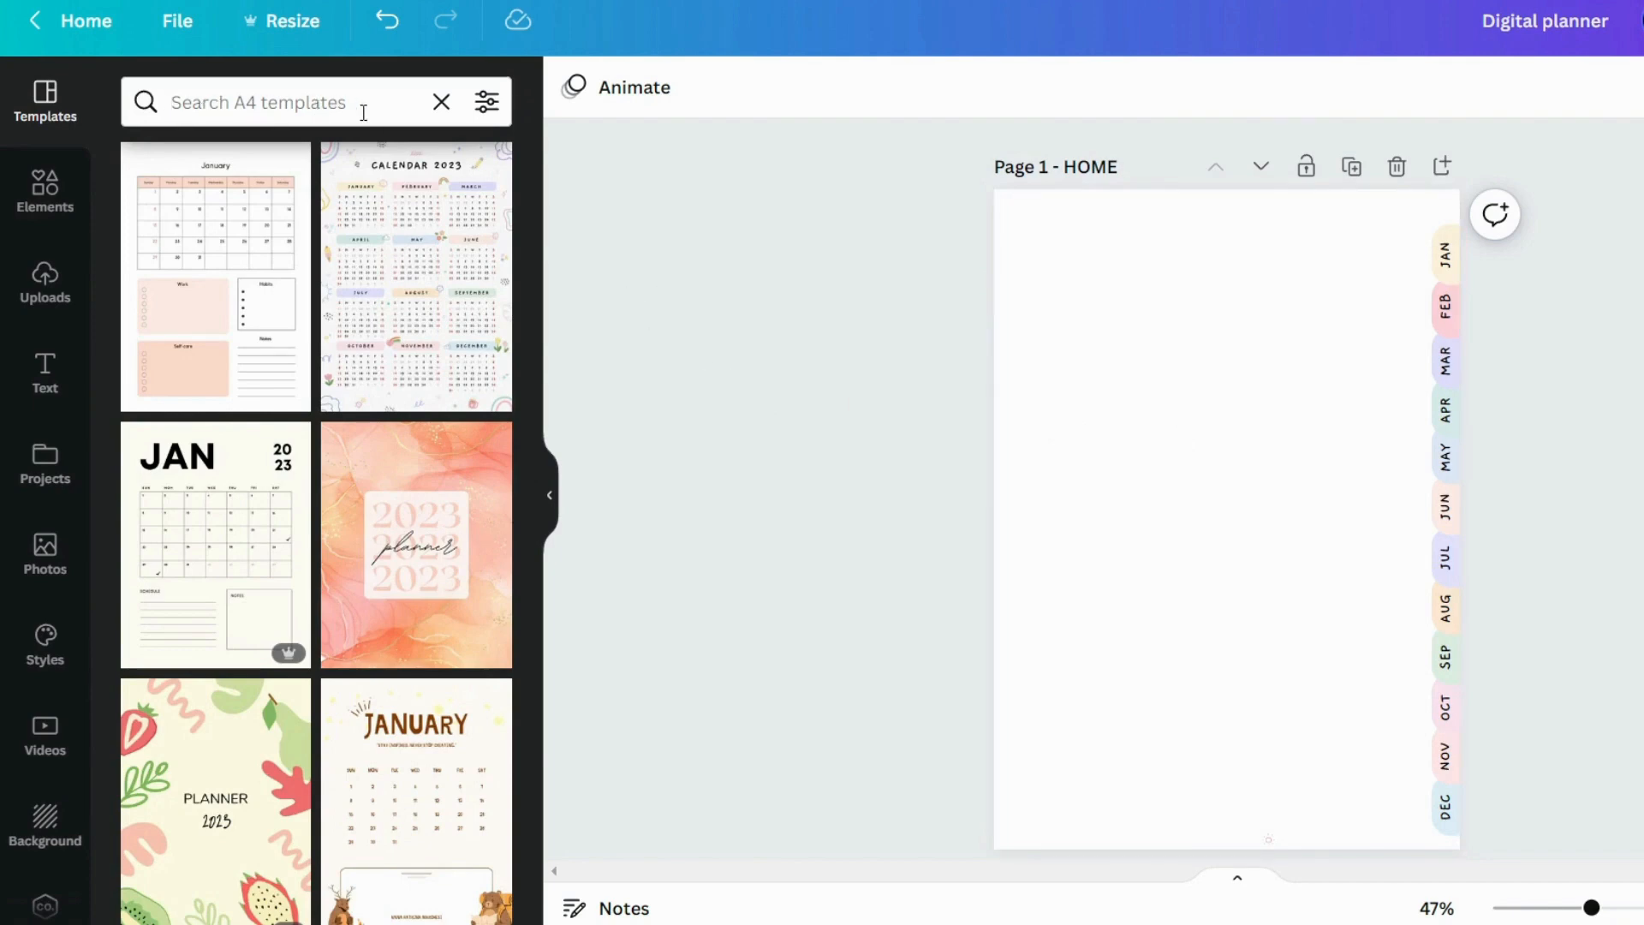
# Add the colourful Calendar 2023 template as a new page after the tabbed page
pyautogui.click(417, 281)
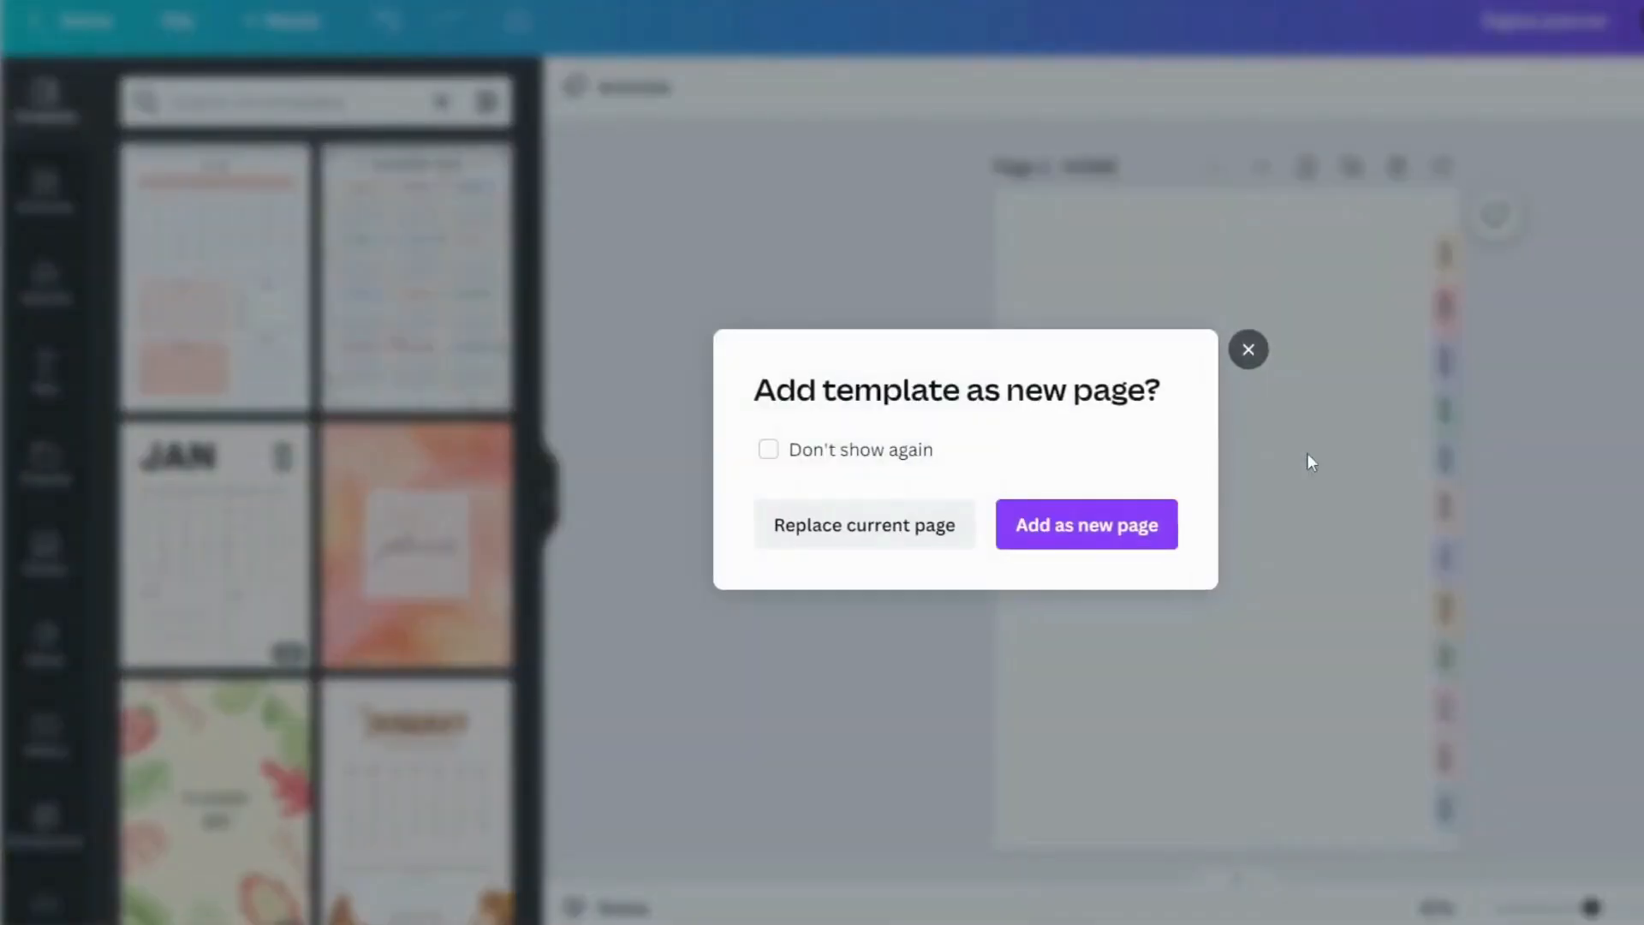
pyautogui.click(1087, 525)
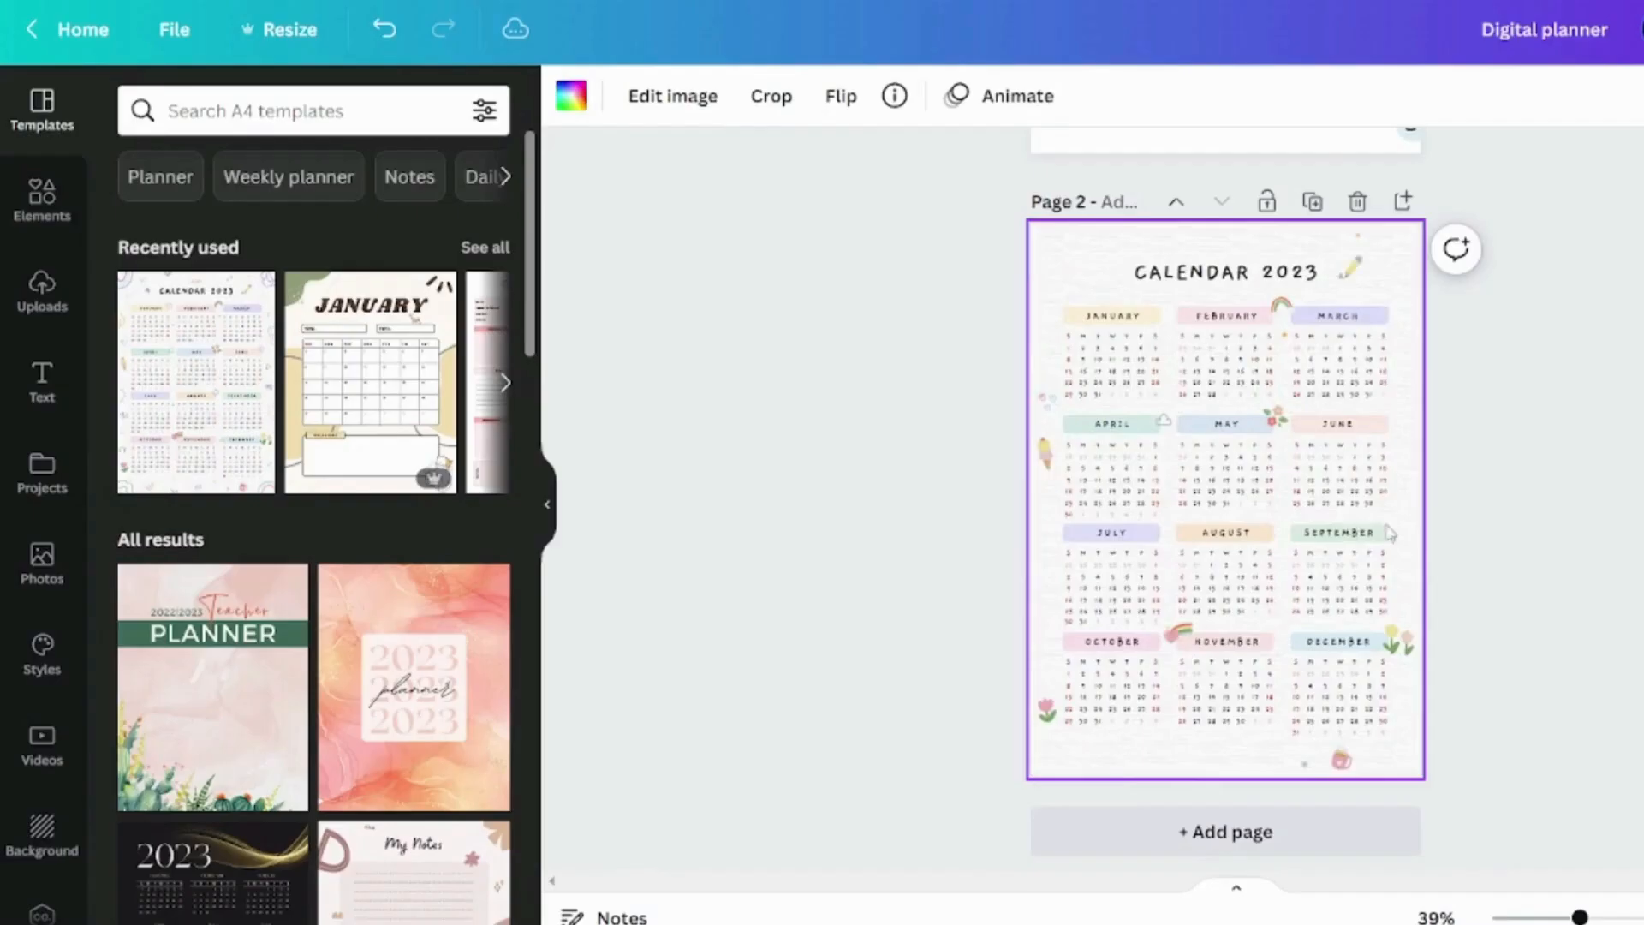
pyautogui.click(1517, 564)
pyautogui.scroll(5, 1516, 565)
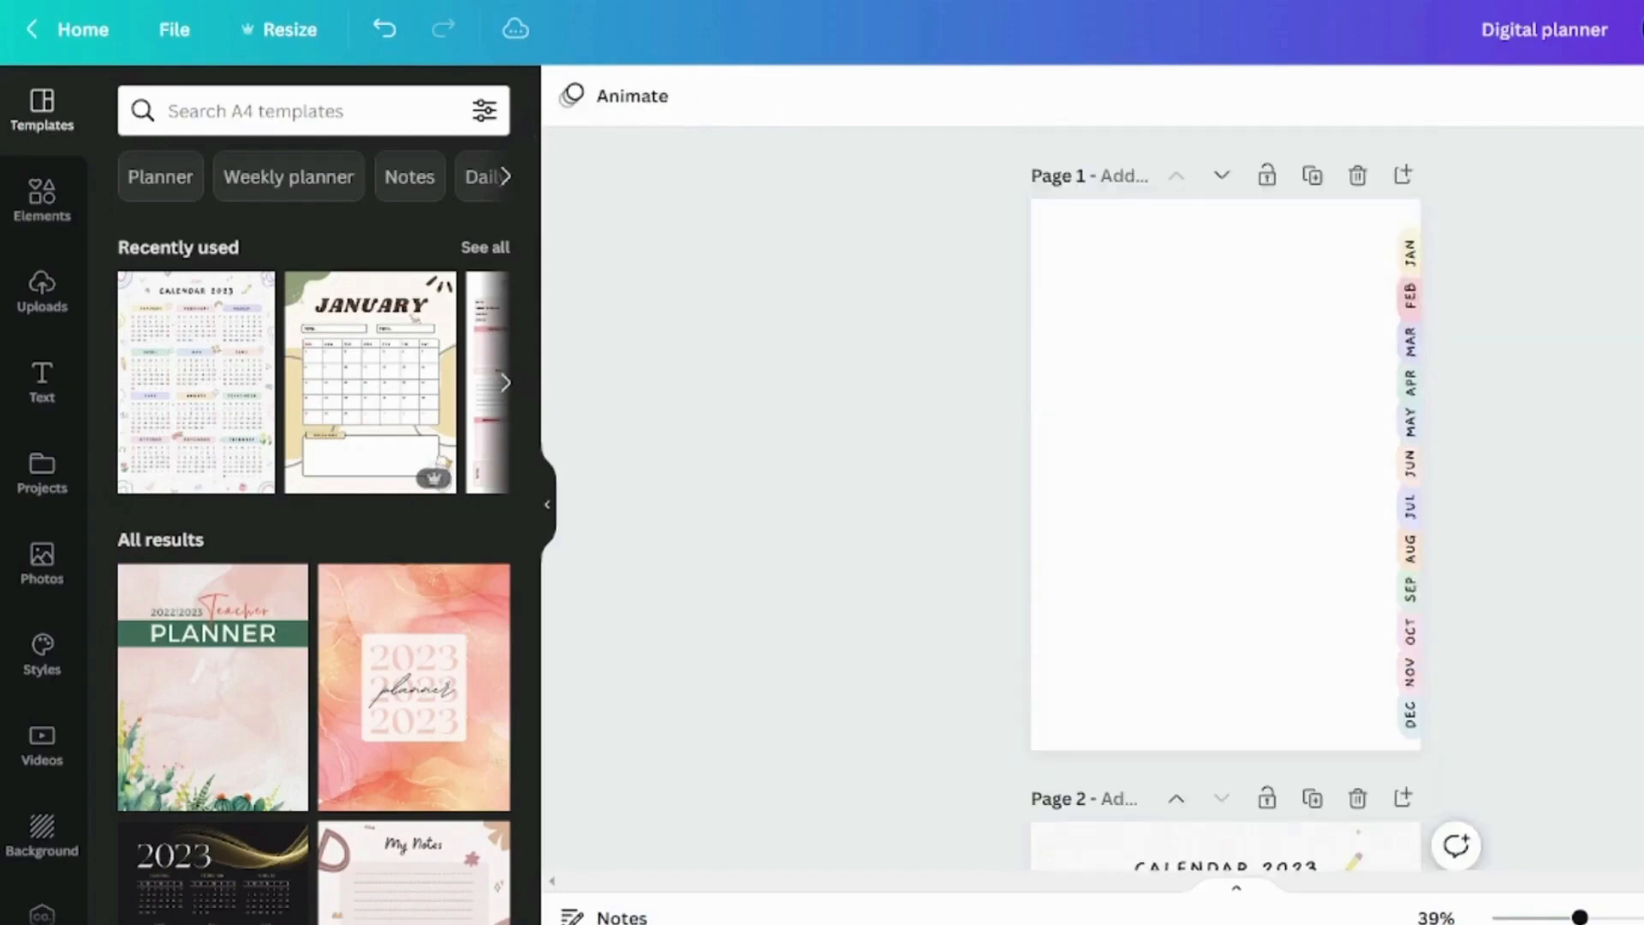
pyautogui.scroll(-5, 1225, 497)
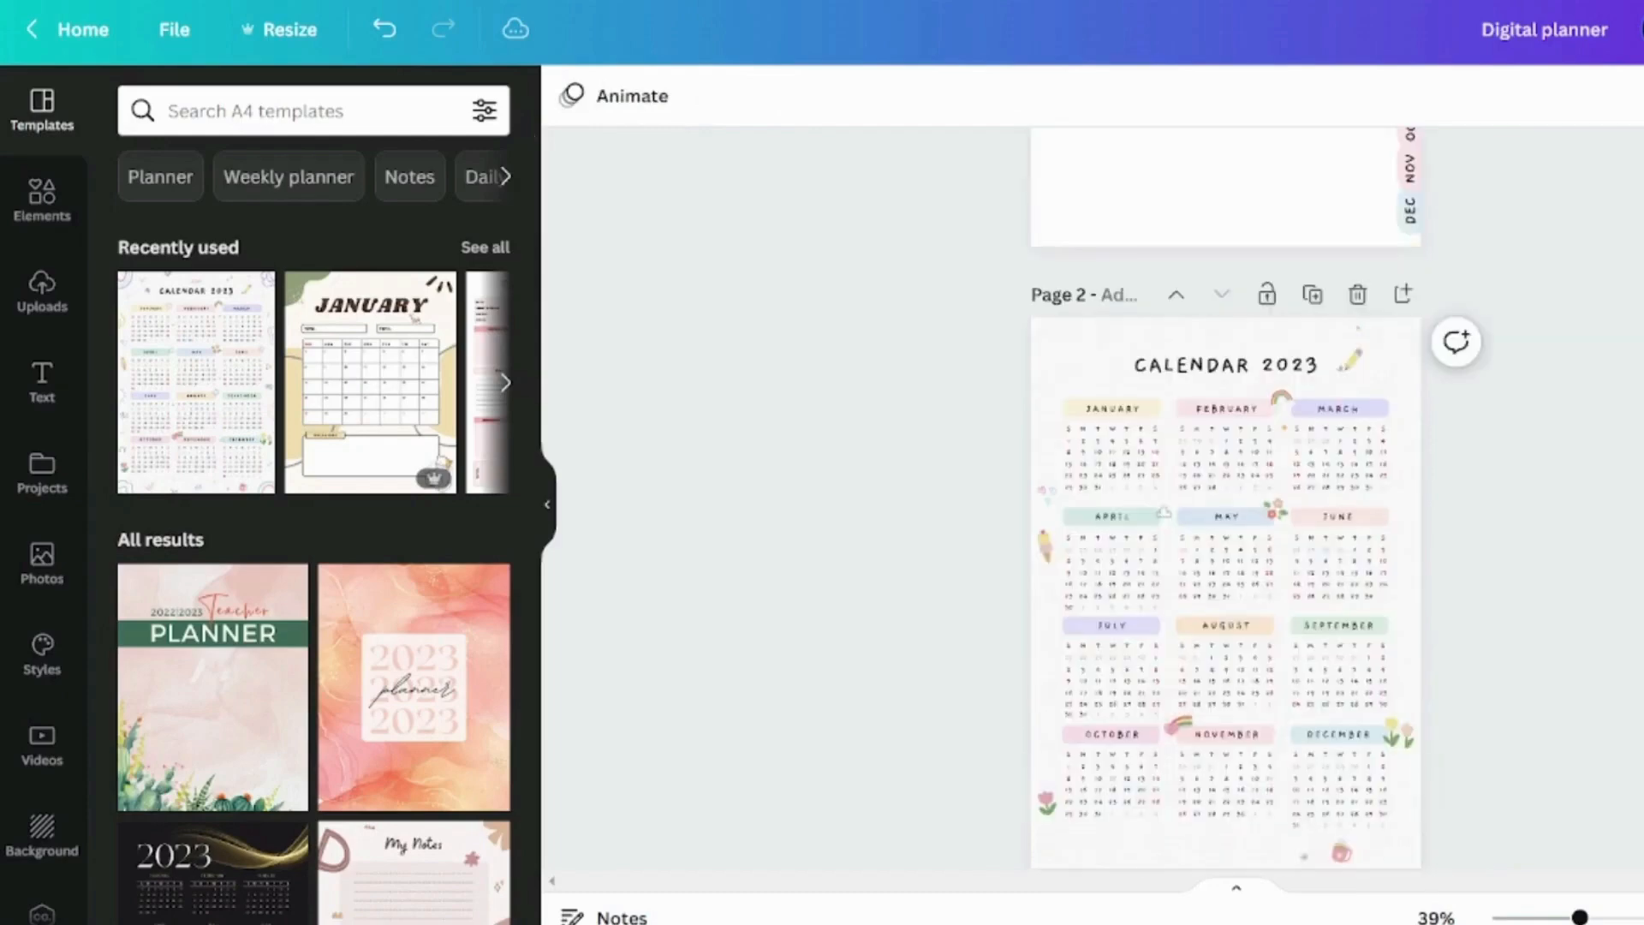
# Remove the textured paper background from the Calendar 2023 page
pyautogui.click(1055, 356)
pyautogui.click(1103, 380)
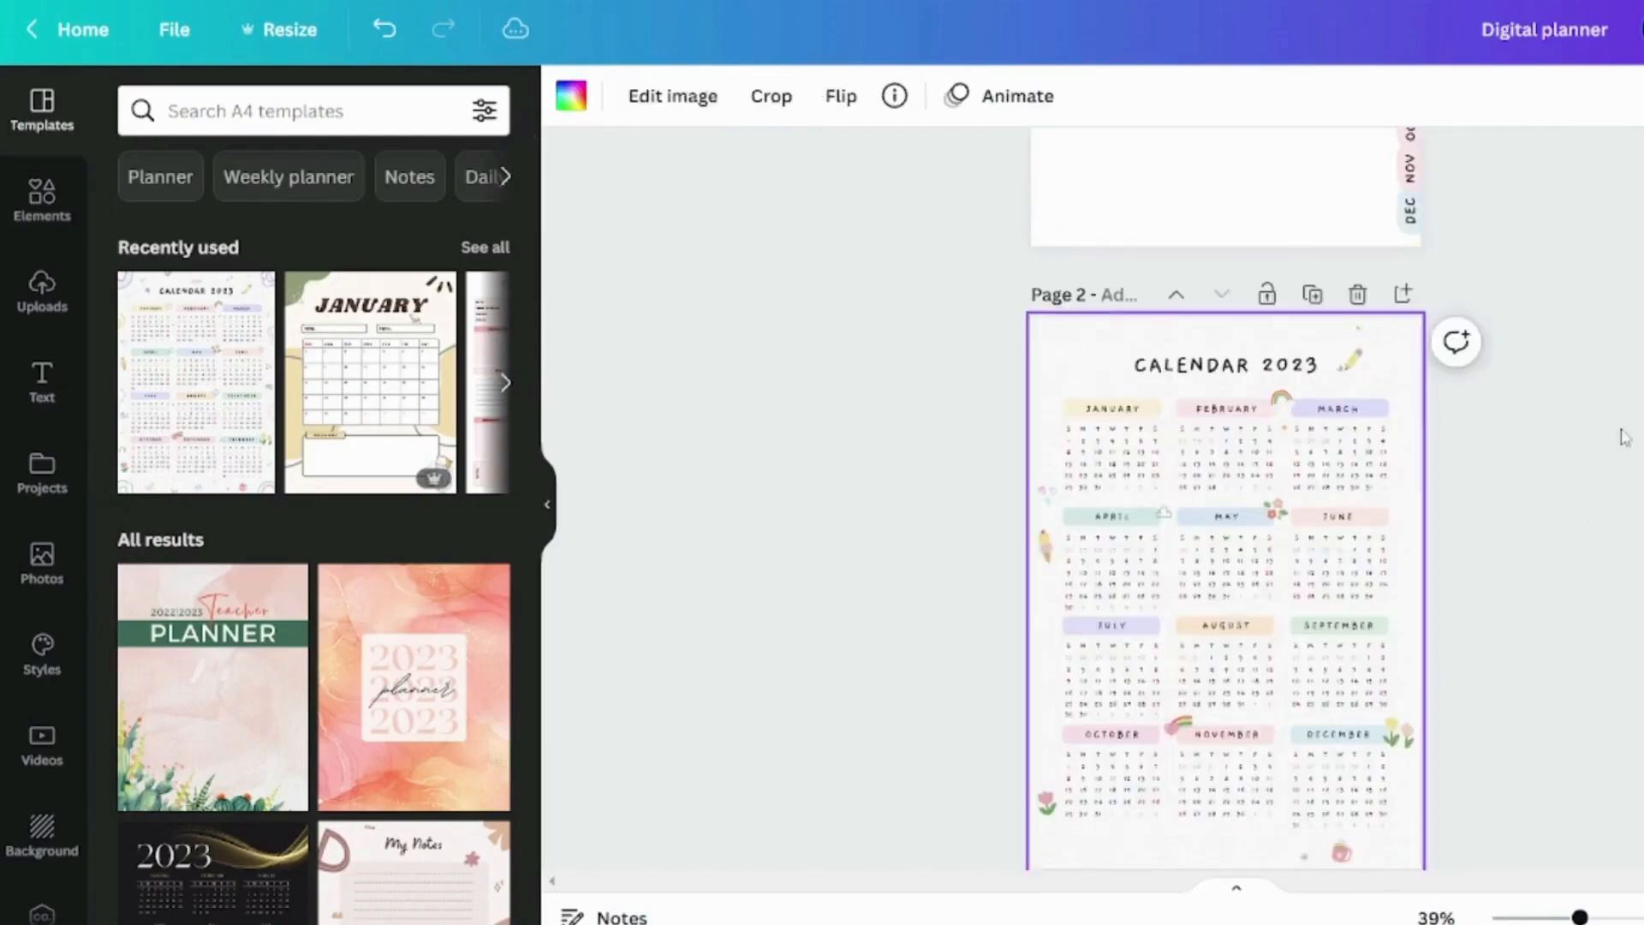
pyautogui.doubleClick(1081, 370)
pyautogui.press('Delete')
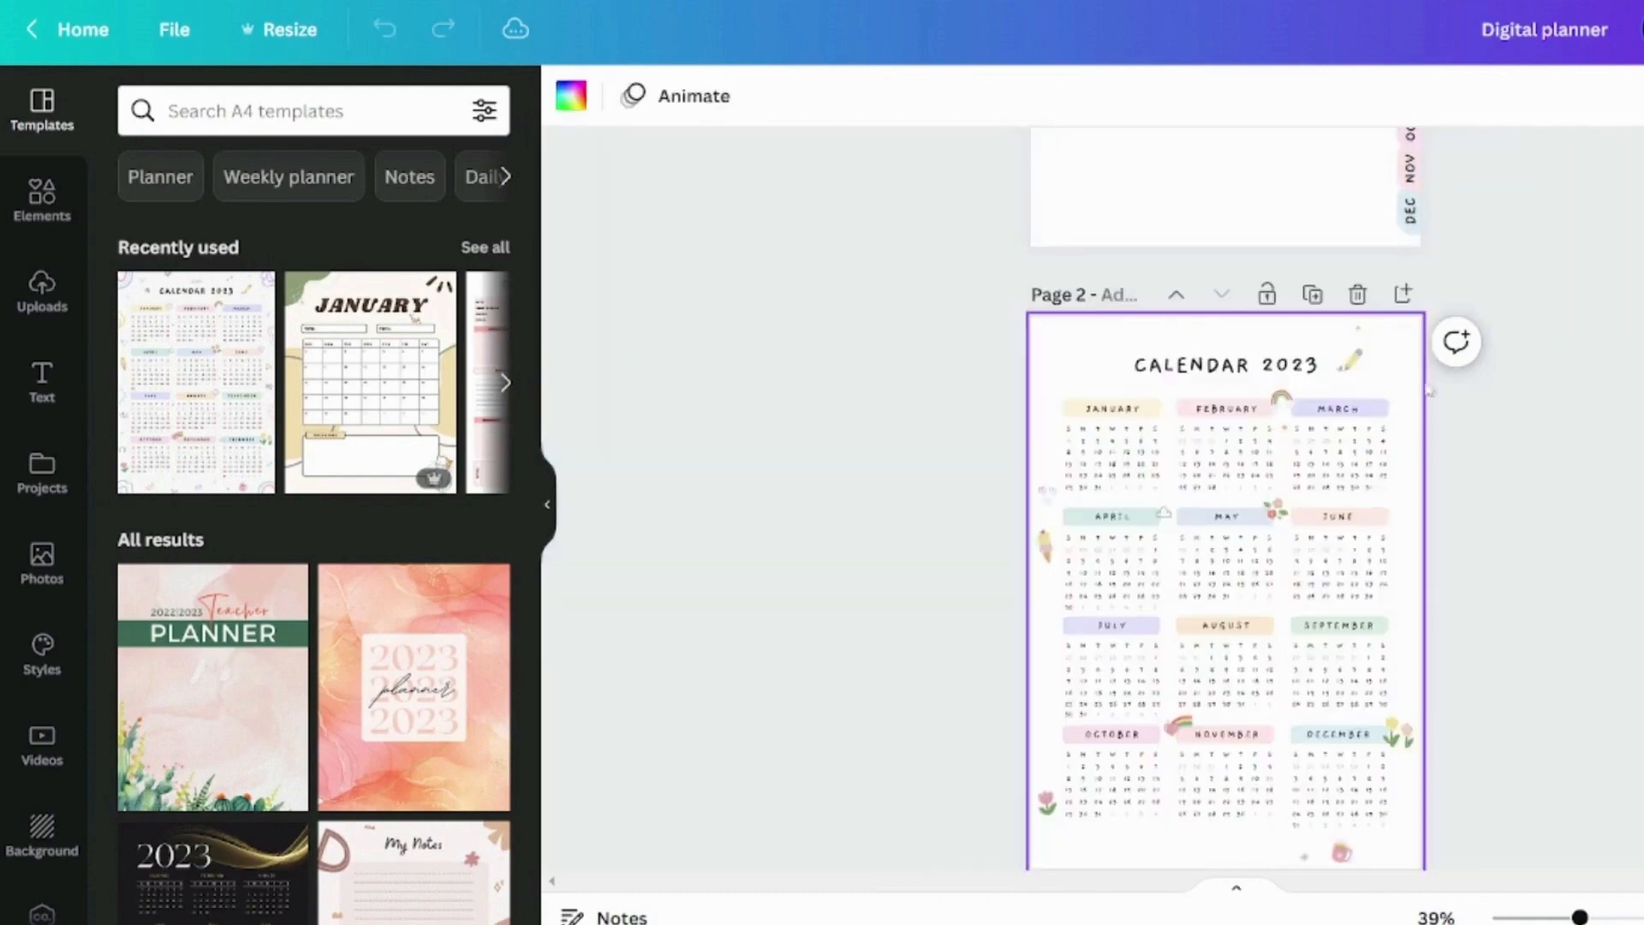
pyautogui.click(1627, 476)
# Copy the twelve month calendars with their decorations from page 2 onto the tabbed page 1, leaving out the title
pyautogui.scroll(-1, 1633, 477)
pyautogui.scroll(1, 968, 430)
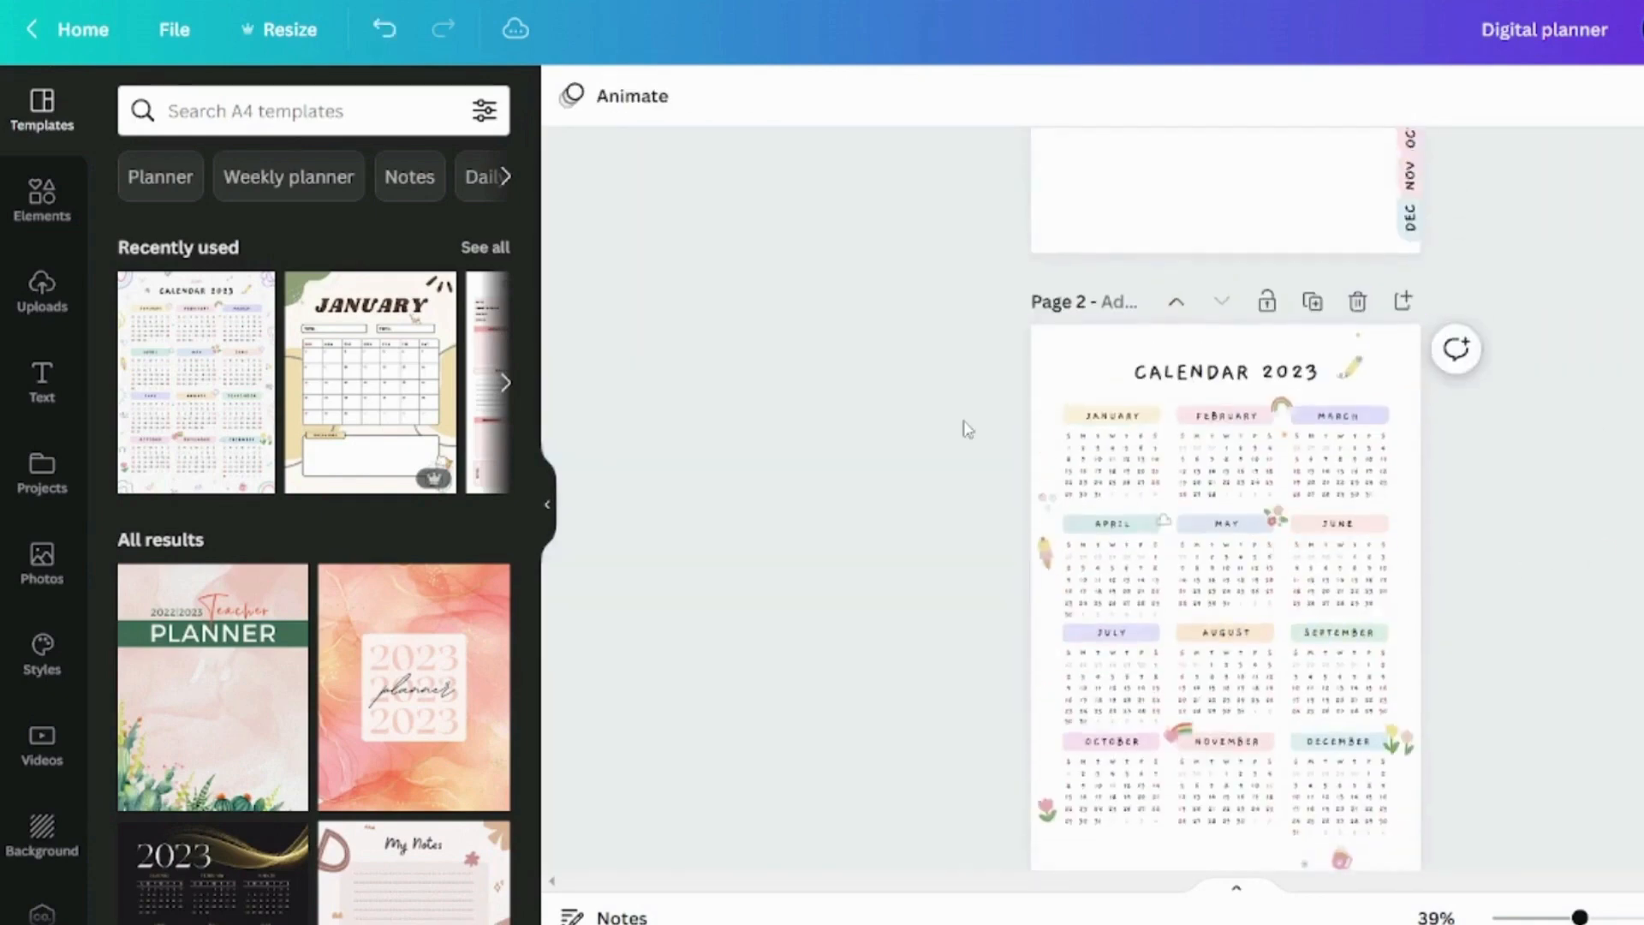
pyautogui.moveTo(919, 404); pyautogui.dragTo(1424, 834)
pyautogui.scroll(4, 1111, 401)
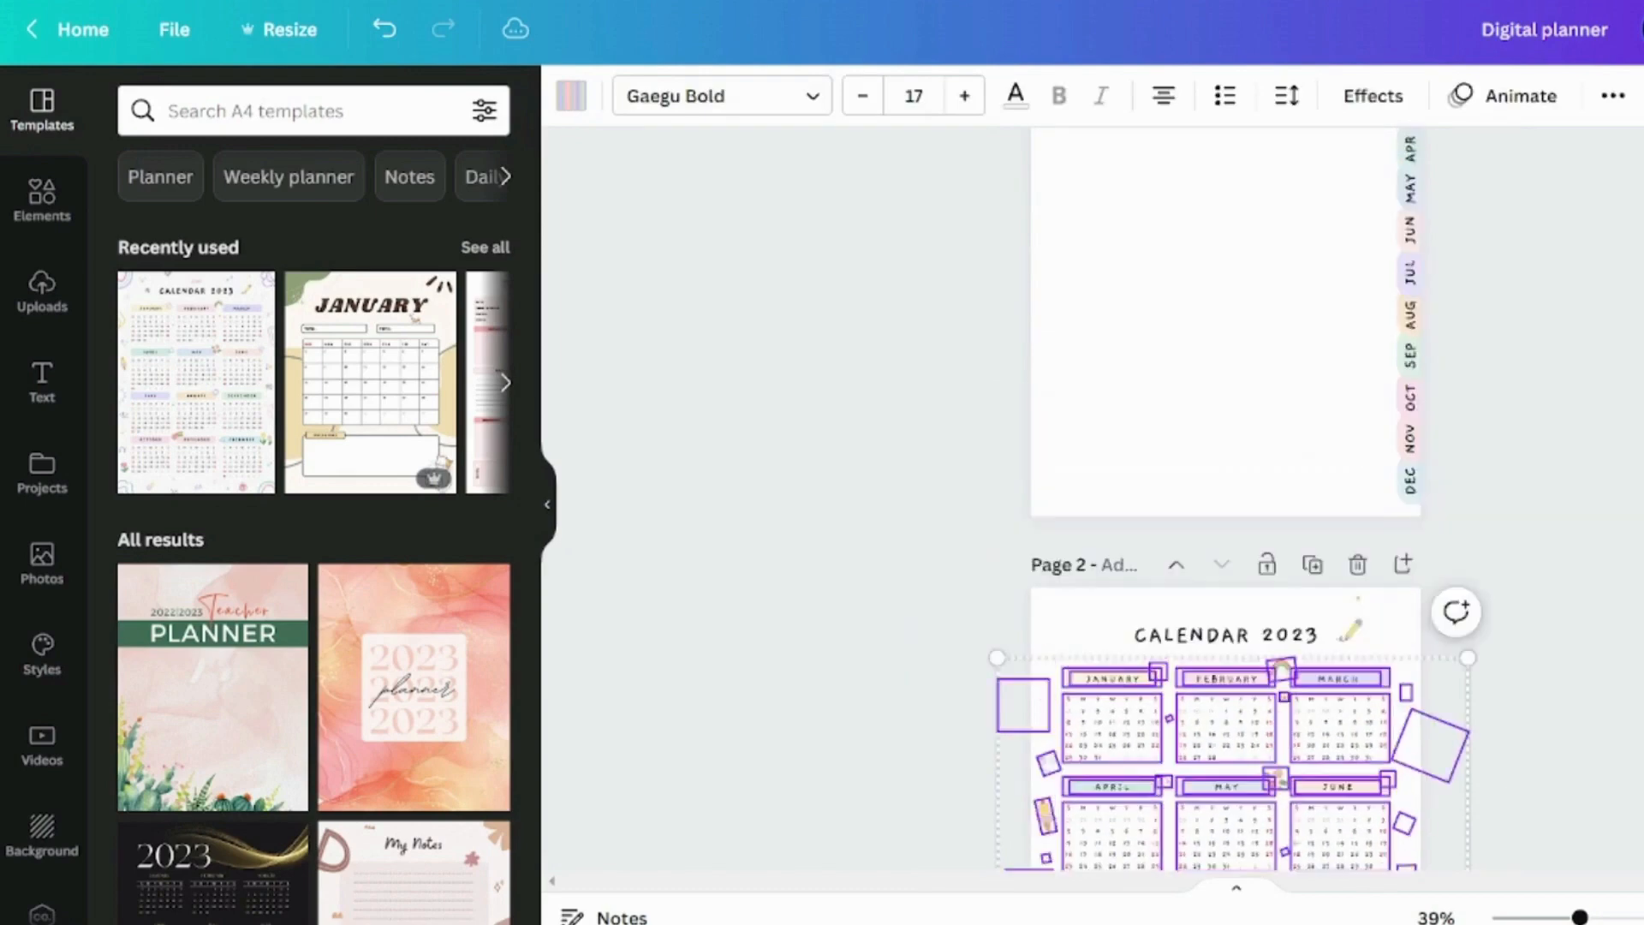
pyautogui.click(1110, 401)
pyautogui.hotkey('ctrl', 'v')
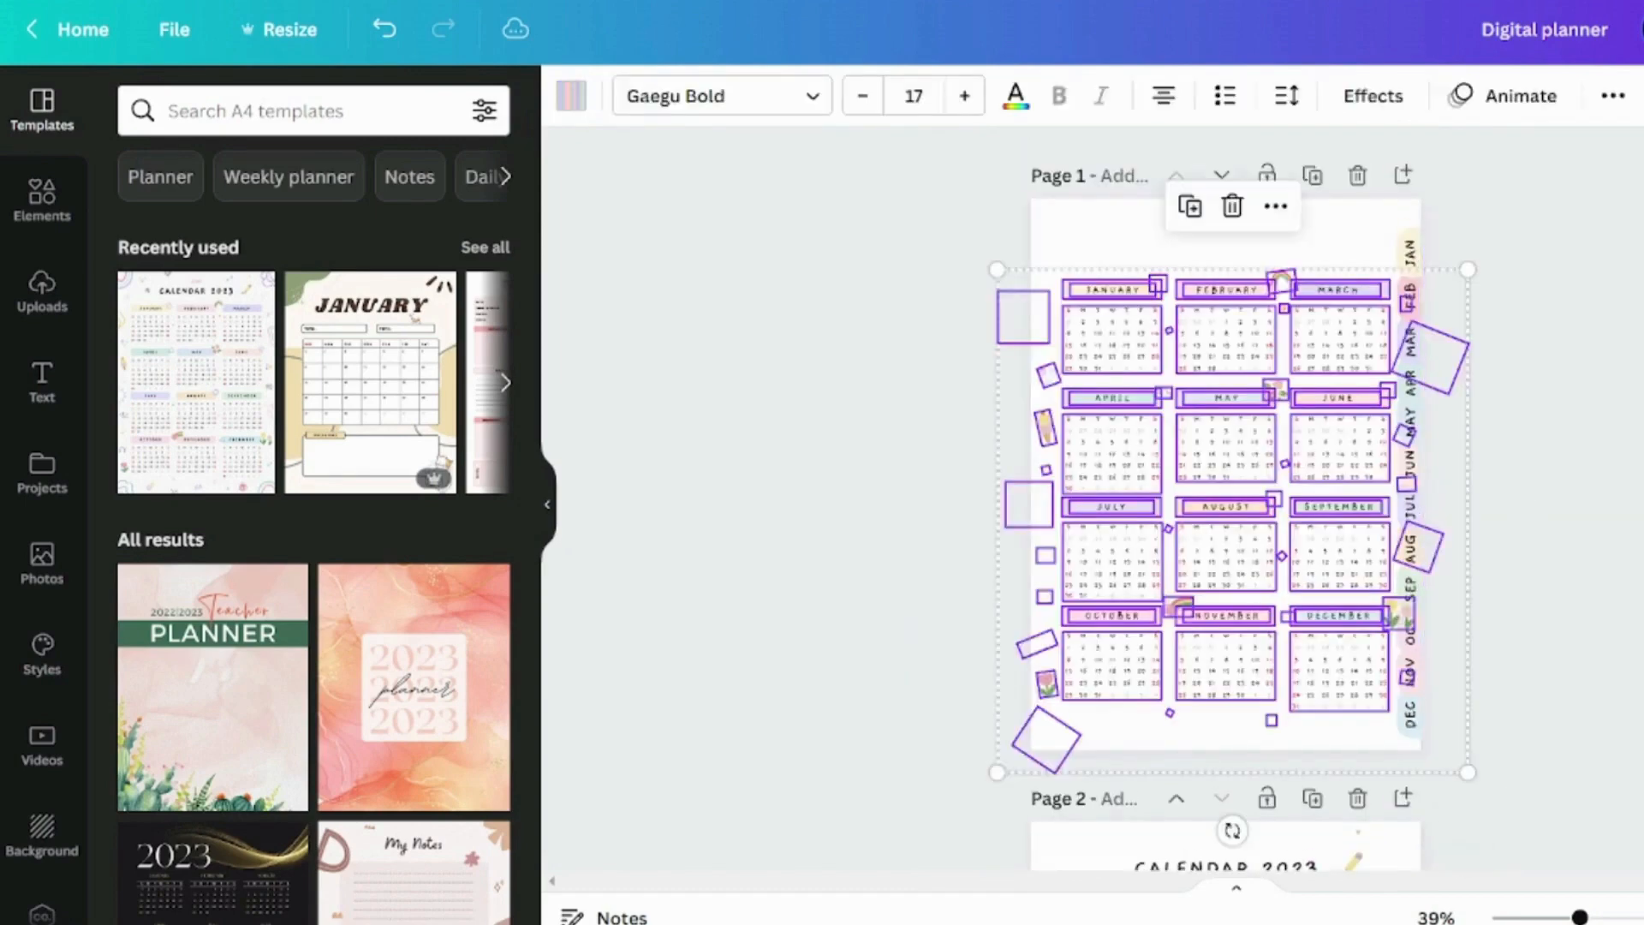
pyautogui.click(992, 248)
pyautogui.moveTo(992, 249); pyautogui.dragTo(948, 452)
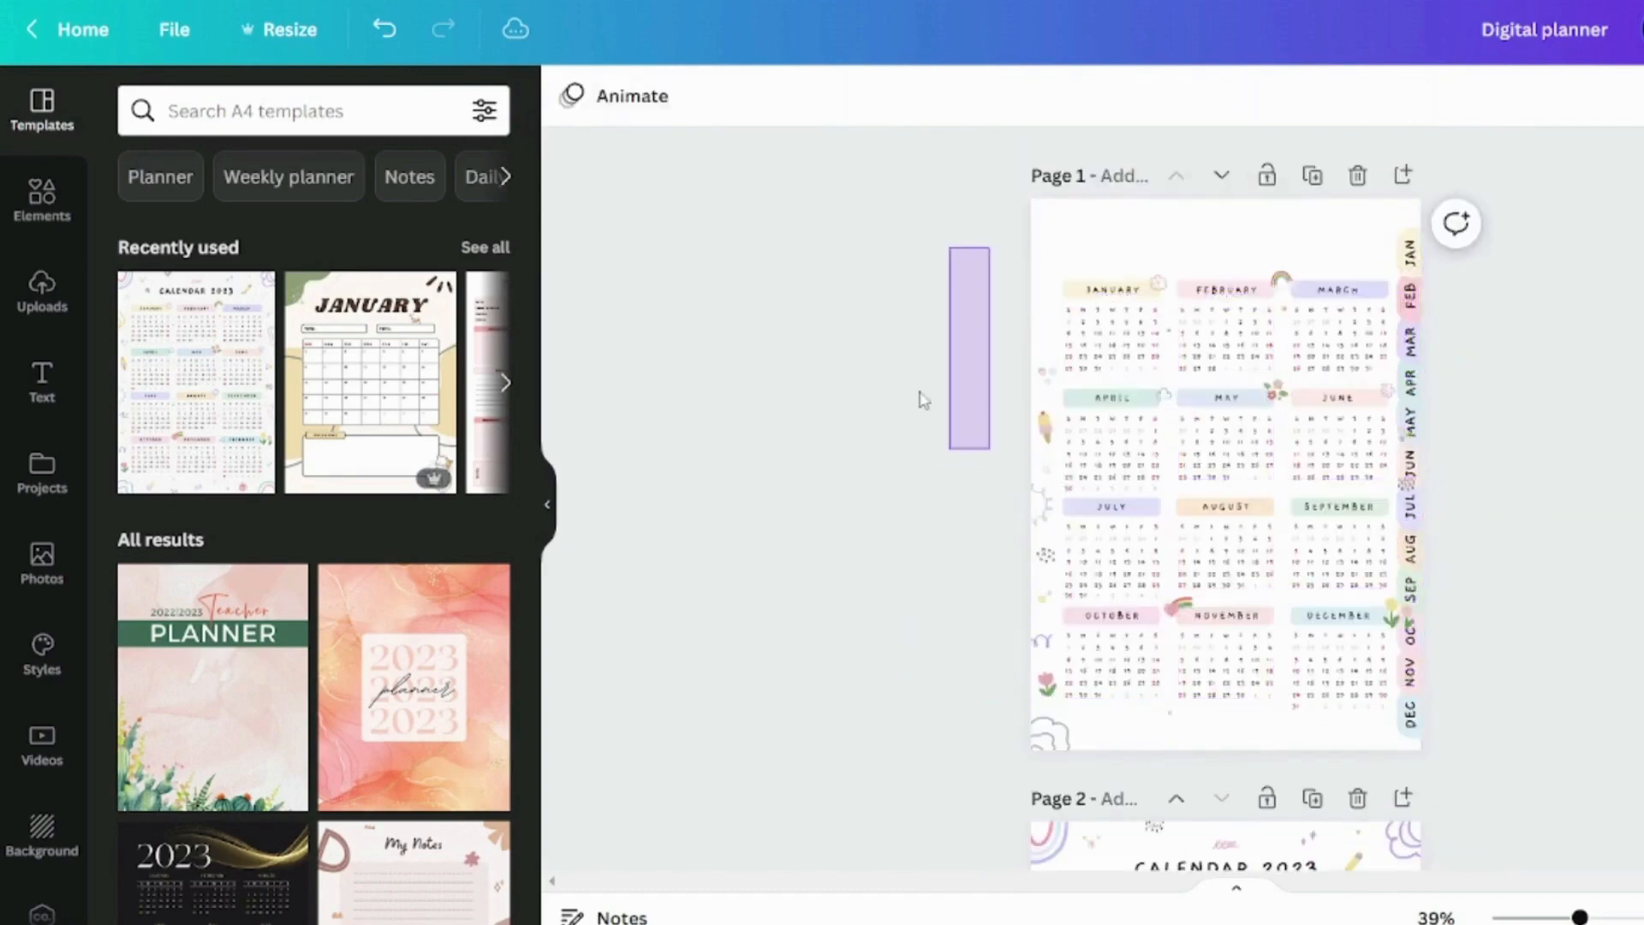
# Delete the second page and remove the decorations along the left edge of the calendar page
pyautogui.click(1356, 800)
pyautogui.moveTo(948, 255); pyautogui.dragTo(1049, 678)
pyautogui.press('Delete')
pyautogui.click(1044, 742)
pyautogui.press('Delete')
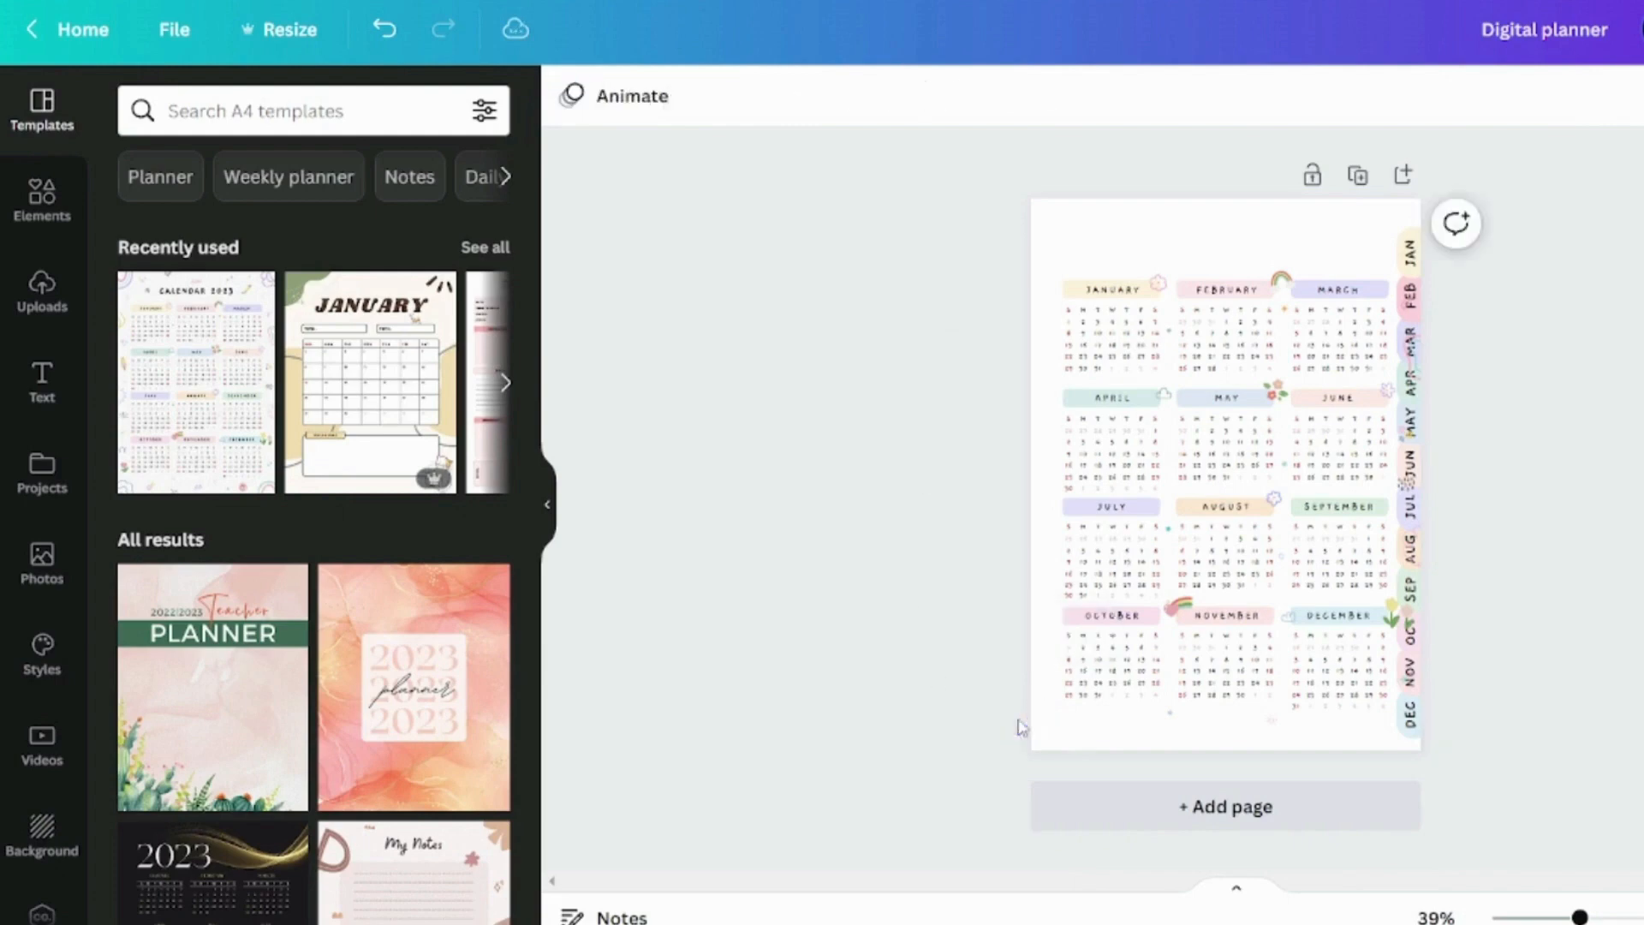
# Move all twelve month calendars together slightly down and left, clear of the month tabs
pyautogui.moveTo(968, 767); pyautogui.dragTo(1396, 245)
pyautogui.moveTo(1346, 295); pyautogui.dragTo(1336, 317)
pyautogui.click(1443, 364)
# Delete the tulips beside DECEMBER and the small decorations overlapping the tabs between APR and JUL
pyautogui.moveTo(1389, 623); pyautogui.dragTo(1377, 627)
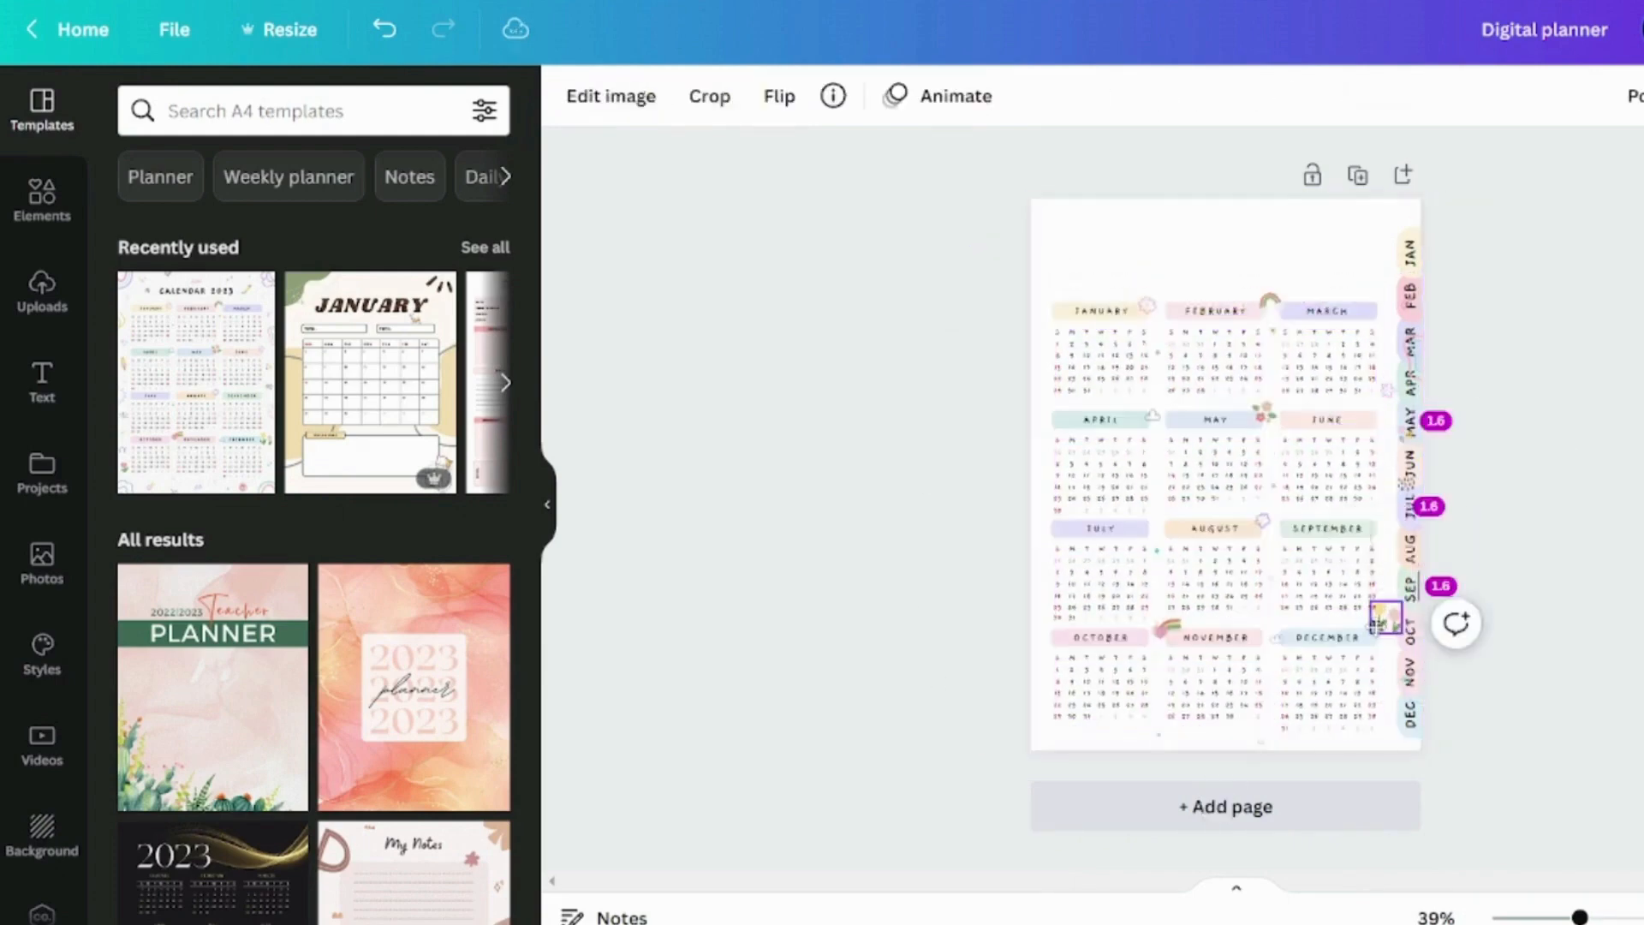
pyautogui.press('Delete')
pyautogui.scroll(3, 1521, 359)
pyautogui.click(1496, 422)
pyautogui.press('Delete')
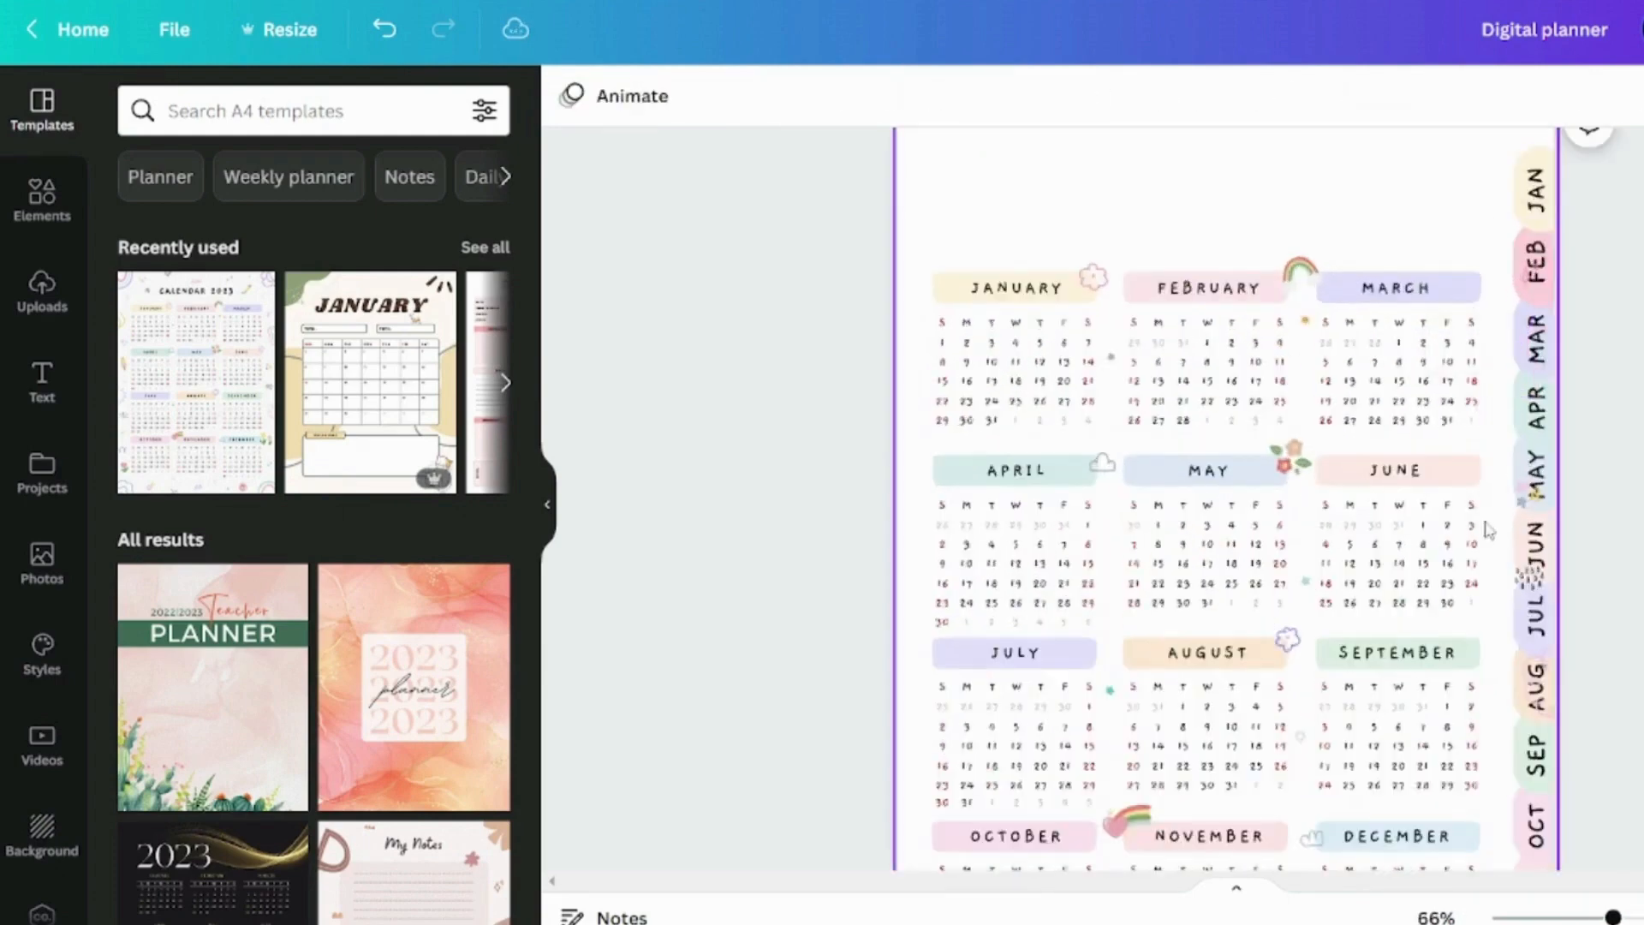
pyautogui.click(1530, 578)
pyautogui.press('Delete')
# Delete the stray decoration overlapping the FEB tab
pyautogui.scroll(-3, 1568, 676)
pyautogui.scroll(-2, 1587, 526)
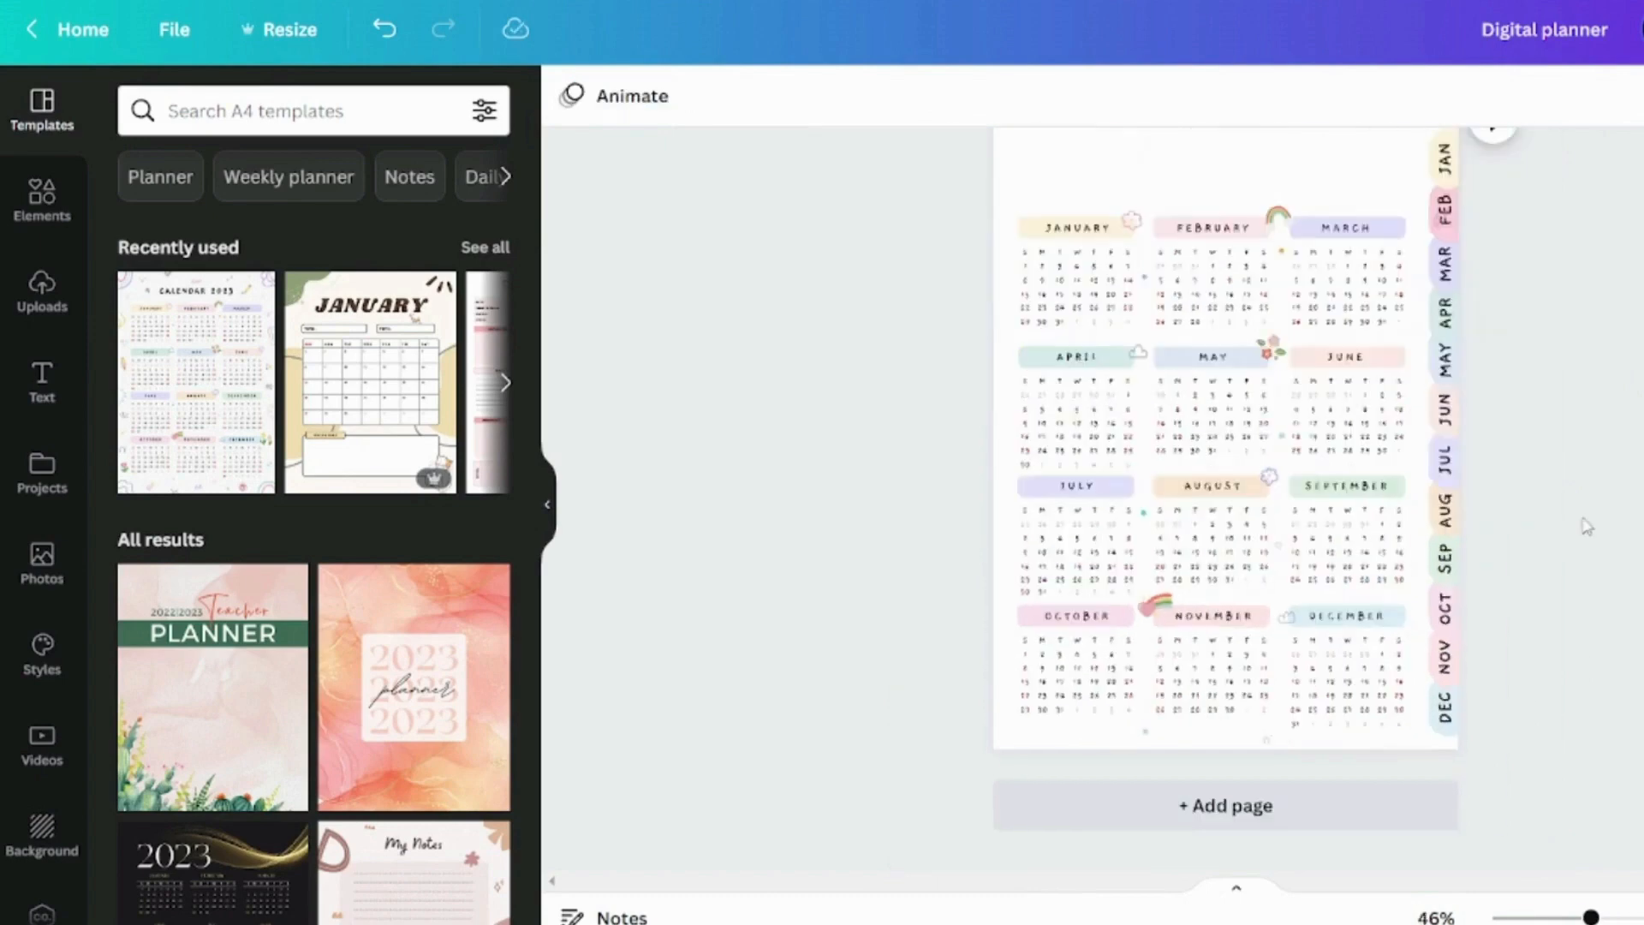
pyautogui.scroll(1, 1631, 623)
pyautogui.scroll(3, 1589, 339)
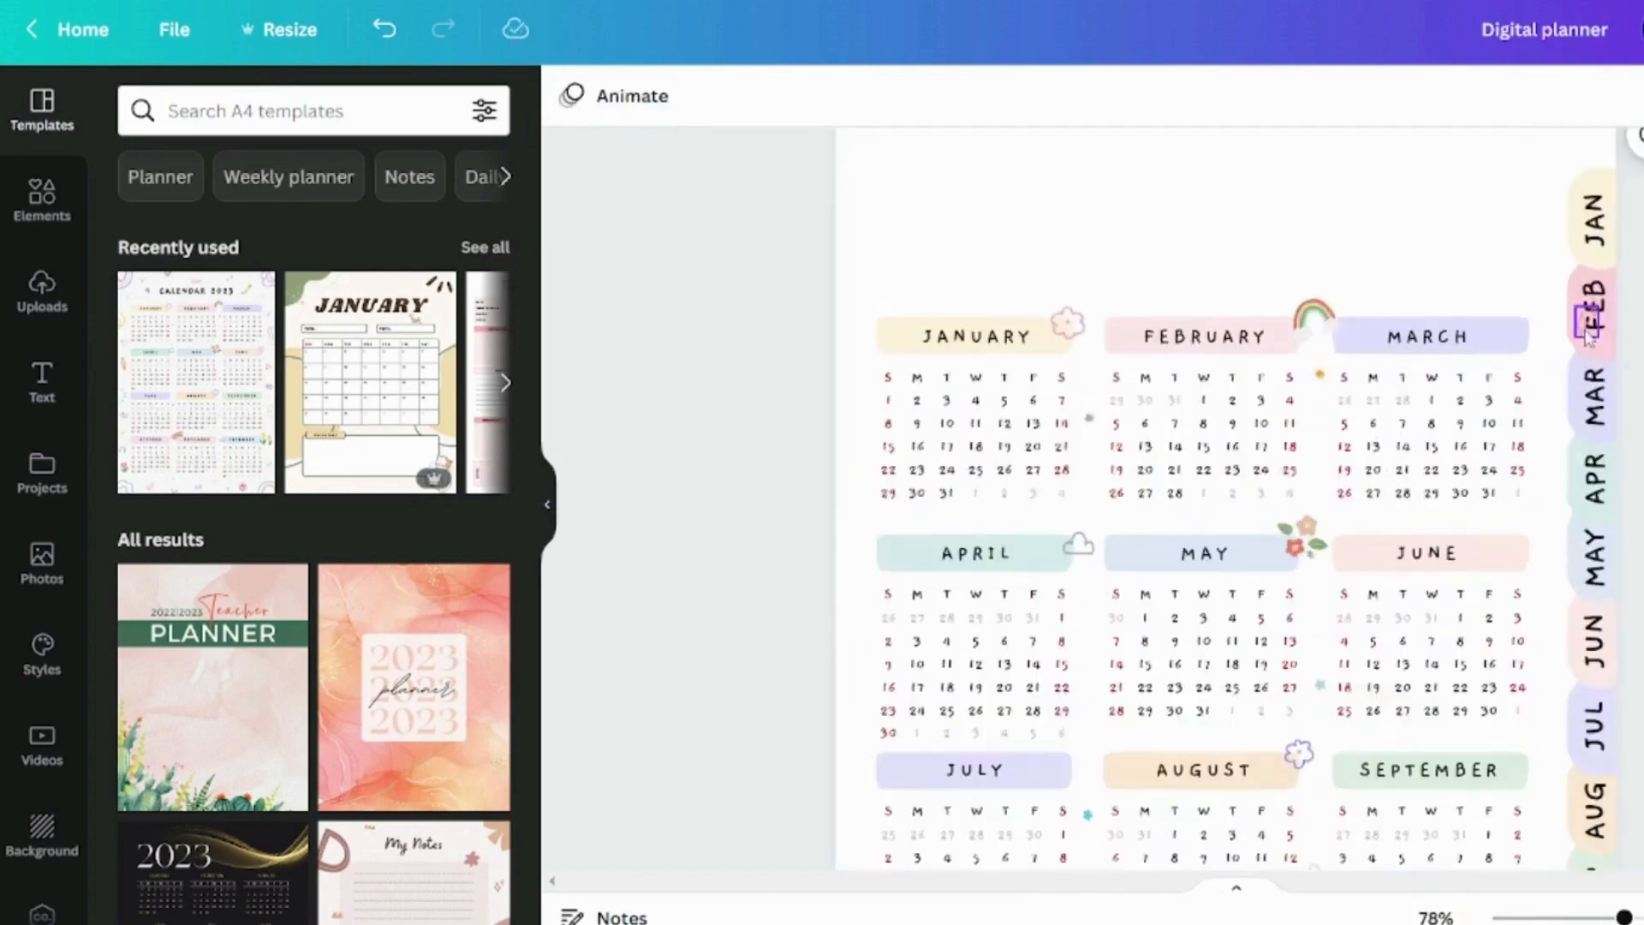
pyautogui.click(1581, 329)
pyautogui.press('Delete')
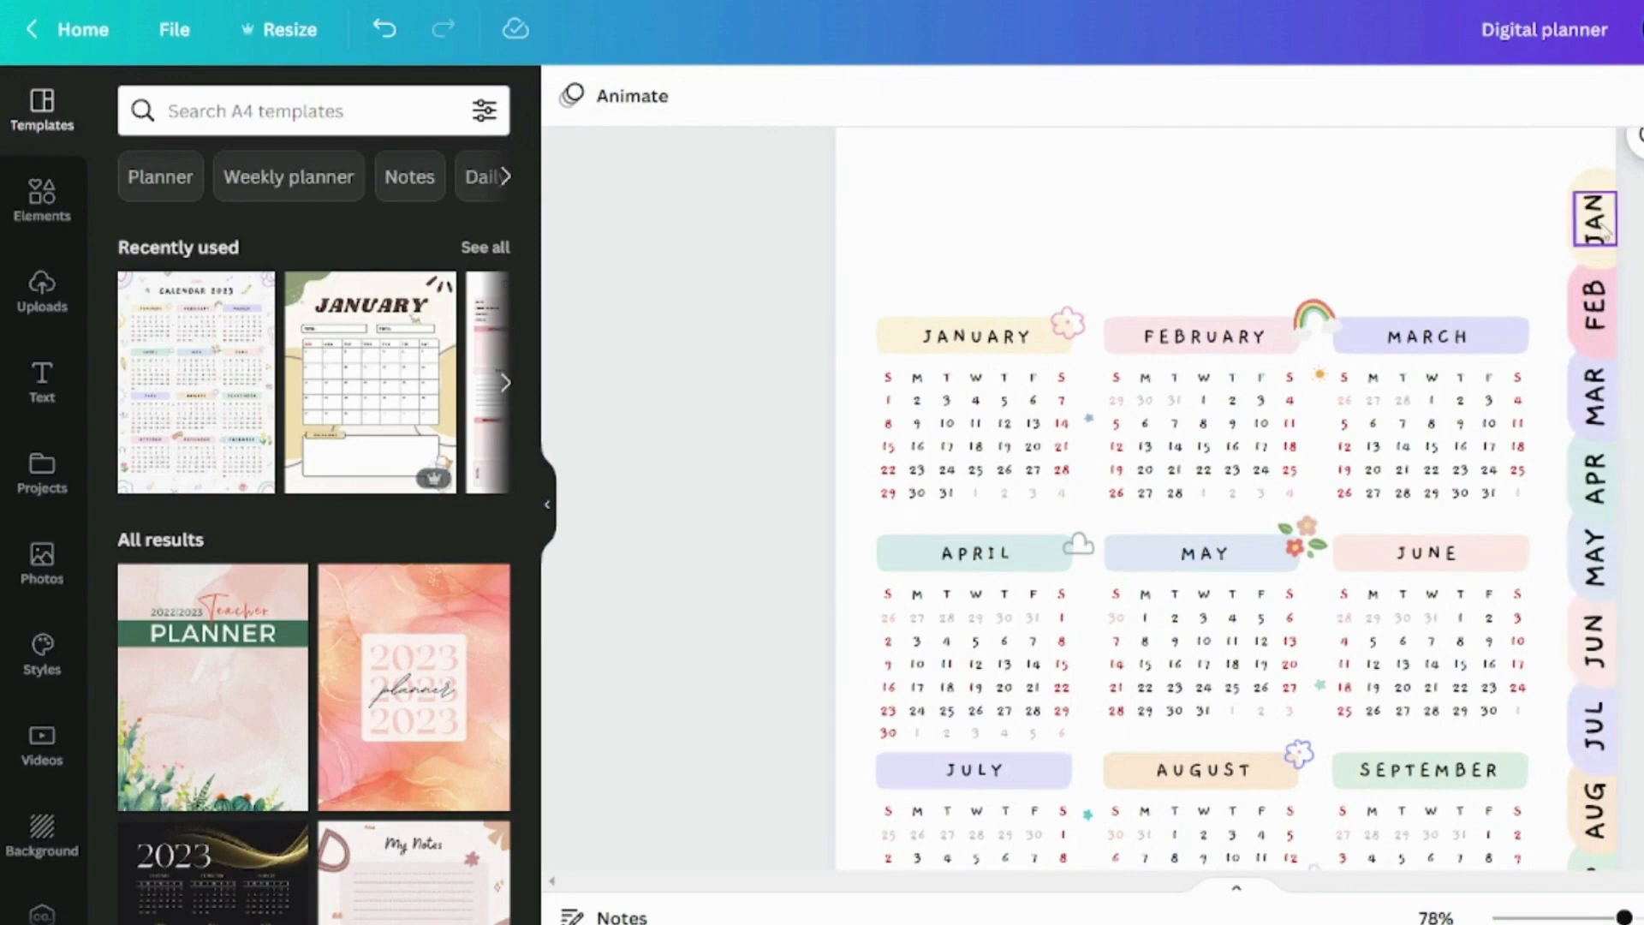
# Reduce the JAN tab label to size 21.4 and shrink the FEB through DEC labels to match
pyautogui.click(1605, 231)
pyautogui.click(903, 97)
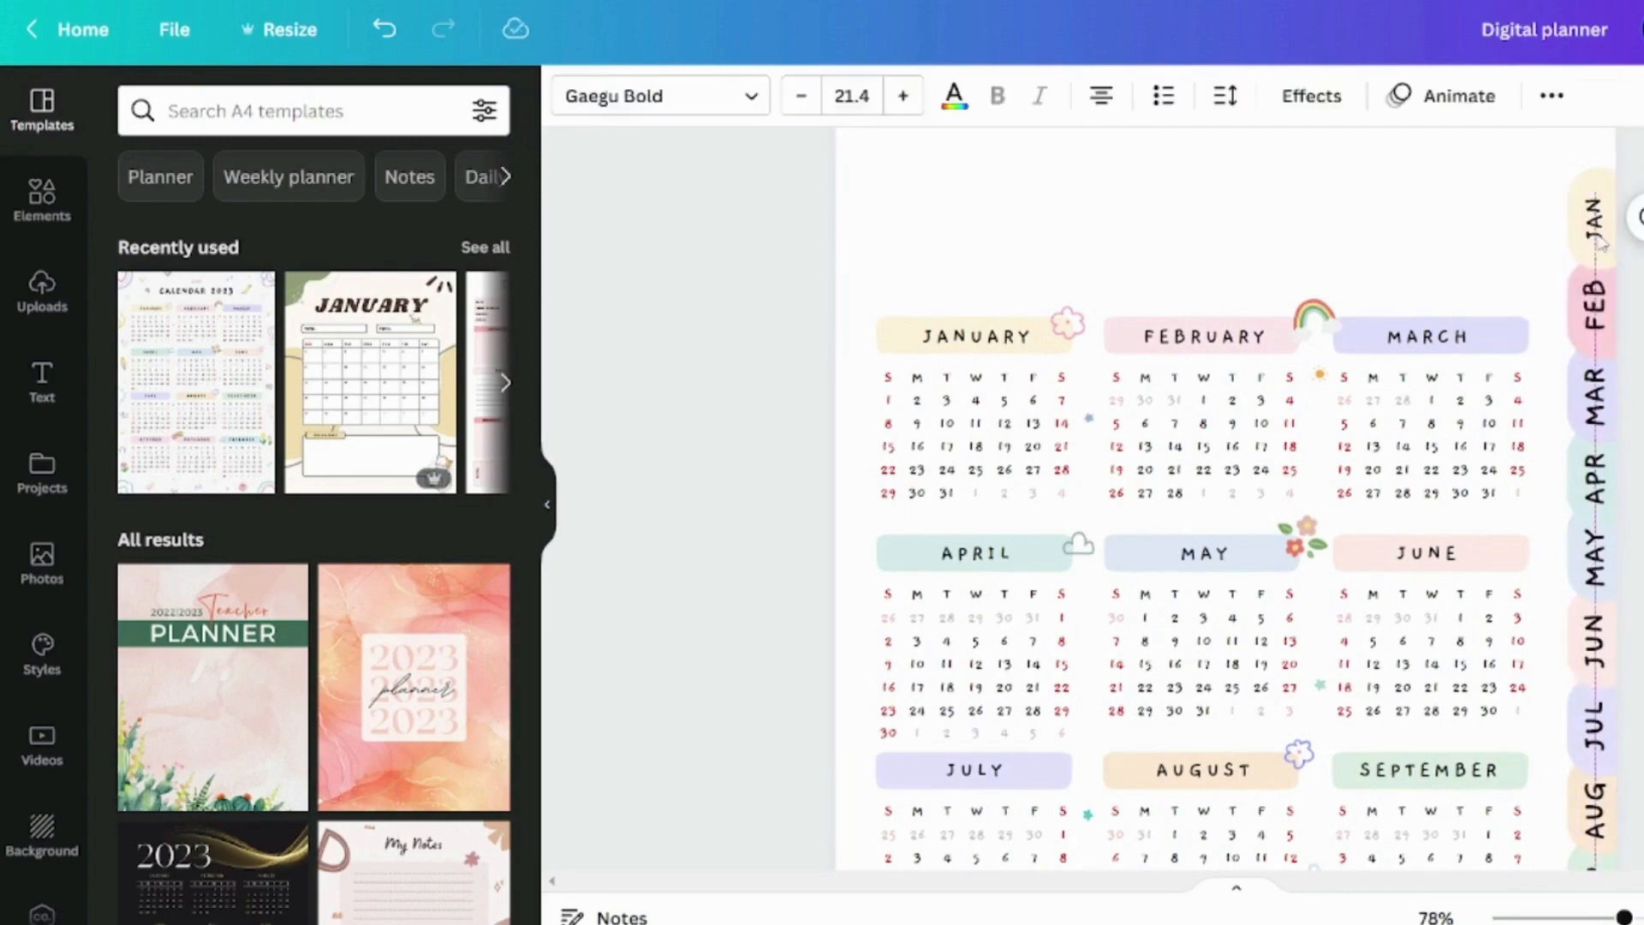
pyautogui.click(1595, 330)
pyautogui.keyDown('shift'); pyautogui.click(1595, 398); pyautogui.keyUp('shift')
pyautogui.keyDown('shift'); pyautogui.click(1596, 481); pyautogui.keyUp('shift')
pyautogui.keyDown('shift'); pyautogui.click(1596, 562); pyautogui.keyUp('shift')
pyautogui.keyDown('shift'); pyautogui.click(1595, 642); pyautogui.keyUp('shift')
pyautogui.scroll(-4, 1599, 642)
pyautogui.keyDown('shift'); pyautogui.click(1601, 358); pyautogui.keyUp('shift')
pyautogui.keyDown('shift'); pyautogui.click(1596, 433); pyautogui.keyUp('shift')
pyautogui.keyDown('shift'); pyautogui.click(1596, 514); pyautogui.keyUp('shift')
pyautogui.keyDown('shift'); pyautogui.click(1597, 598); pyautogui.keyUp('shift')
pyautogui.keyDown('shift'); pyautogui.click(1597, 681); pyautogui.keyUp('shift')
pyautogui.keyDown('shift'); pyautogui.click(1596, 764); pyautogui.keyUp('shift')
pyautogui.click(802, 97)
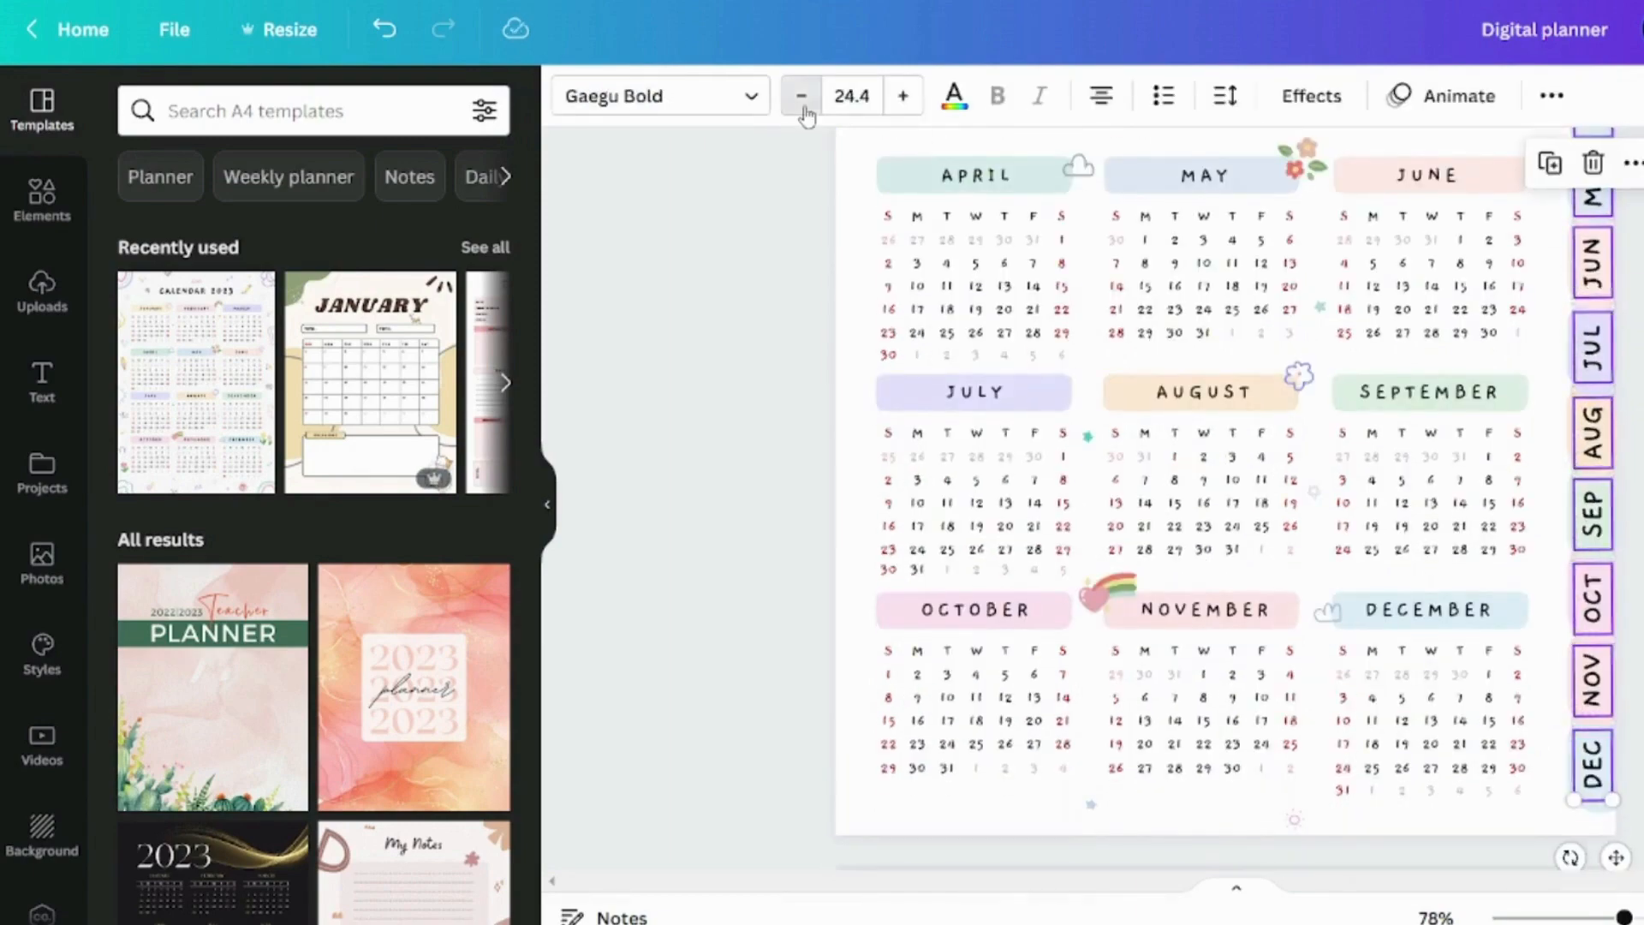
pyautogui.scroll(4, 1456, 428)
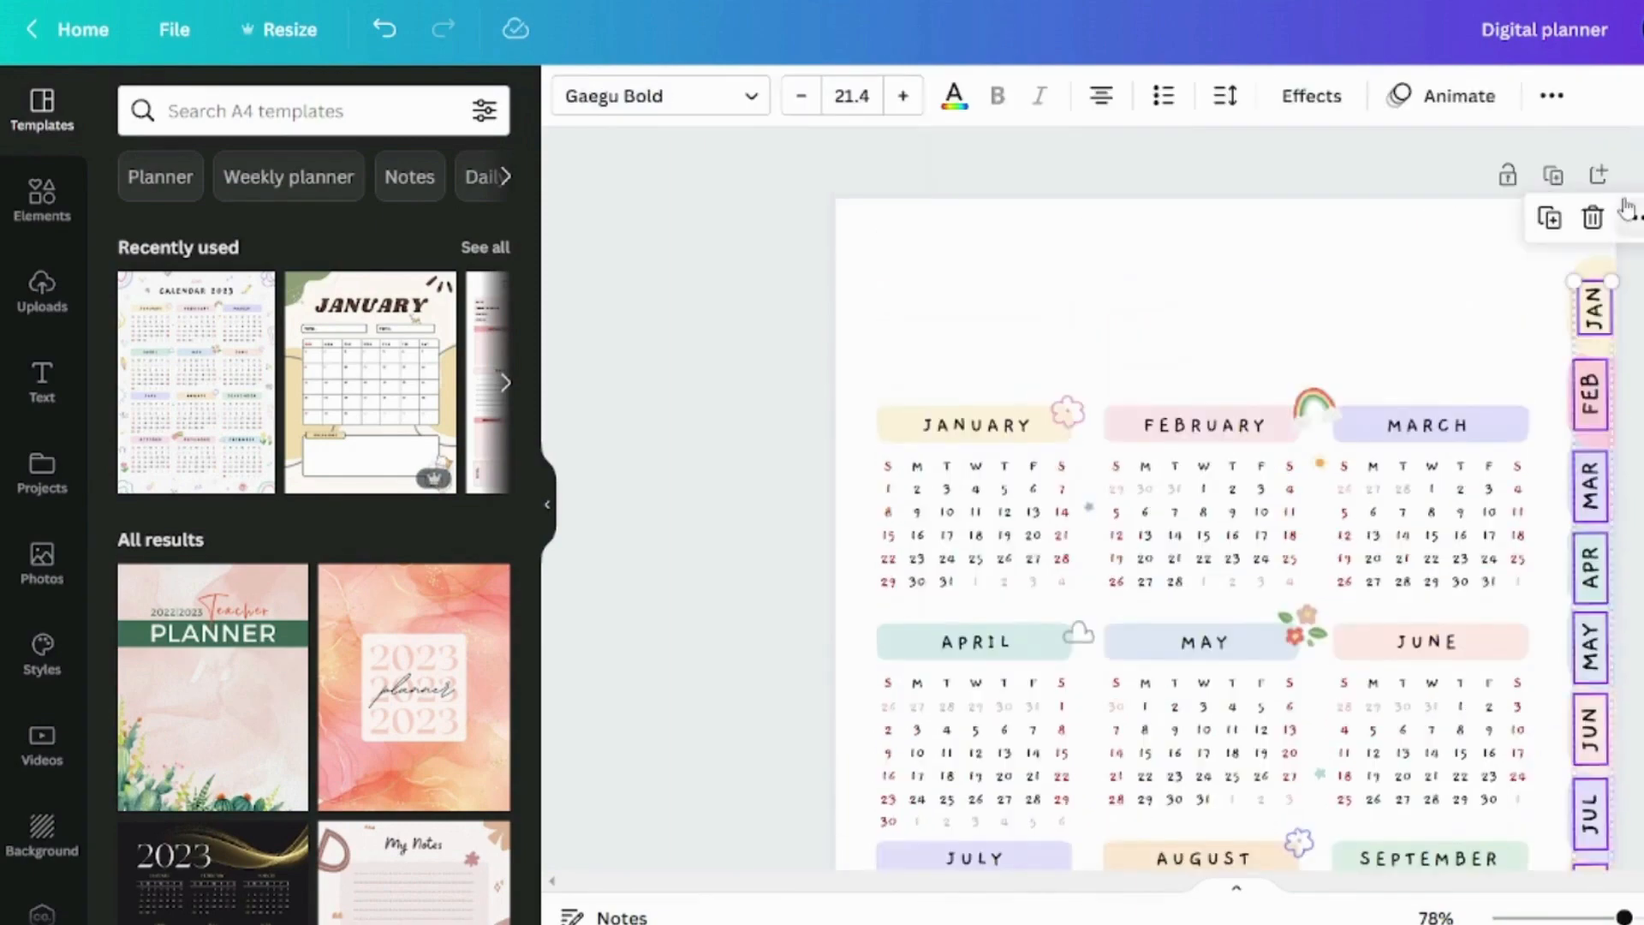
pyautogui.click(1630, 214)
# Nudge the JAN label left to line it up with the other month tab labels
pyautogui.click(1368, 237)
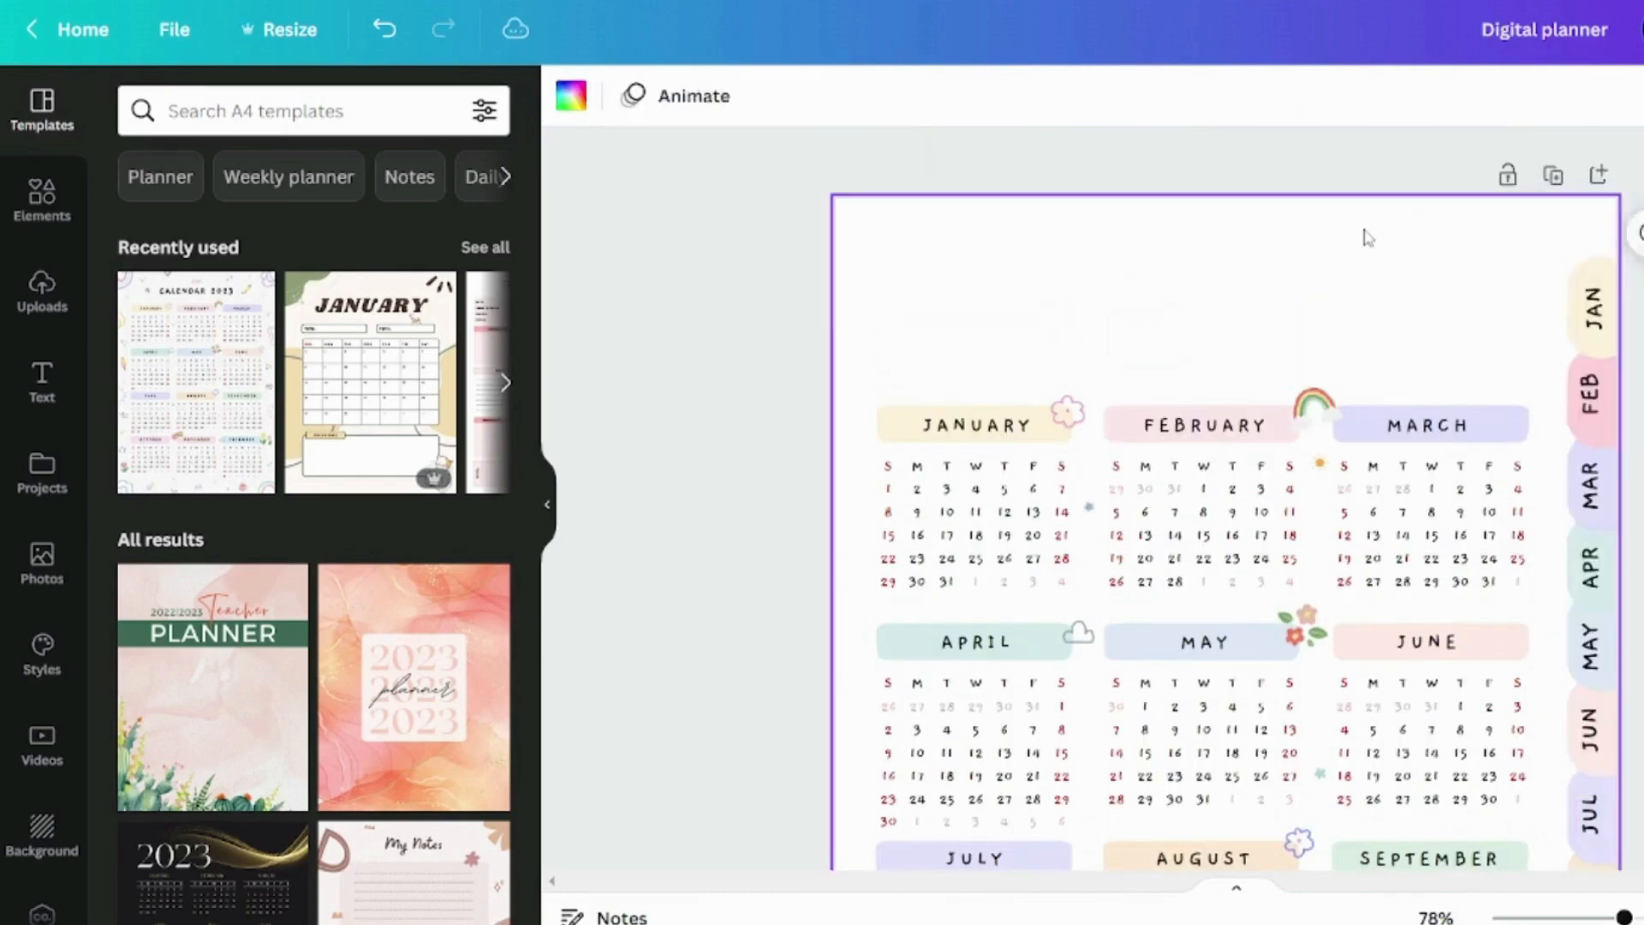
pyautogui.click(1596, 325)
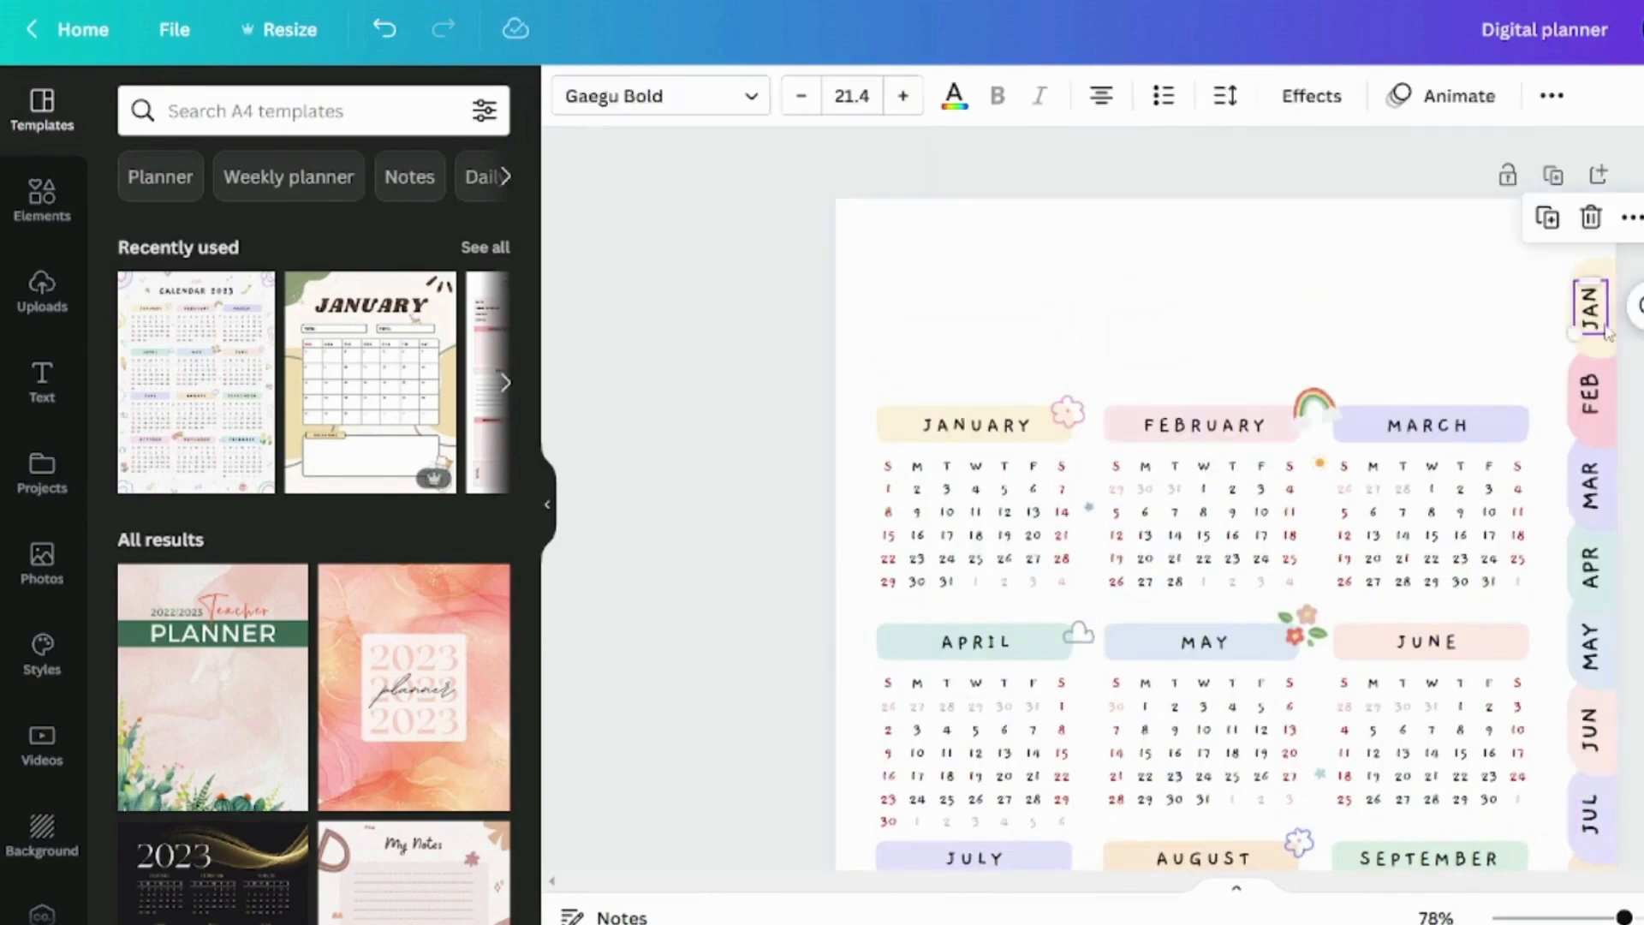
pyautogui.click(1413, 257)
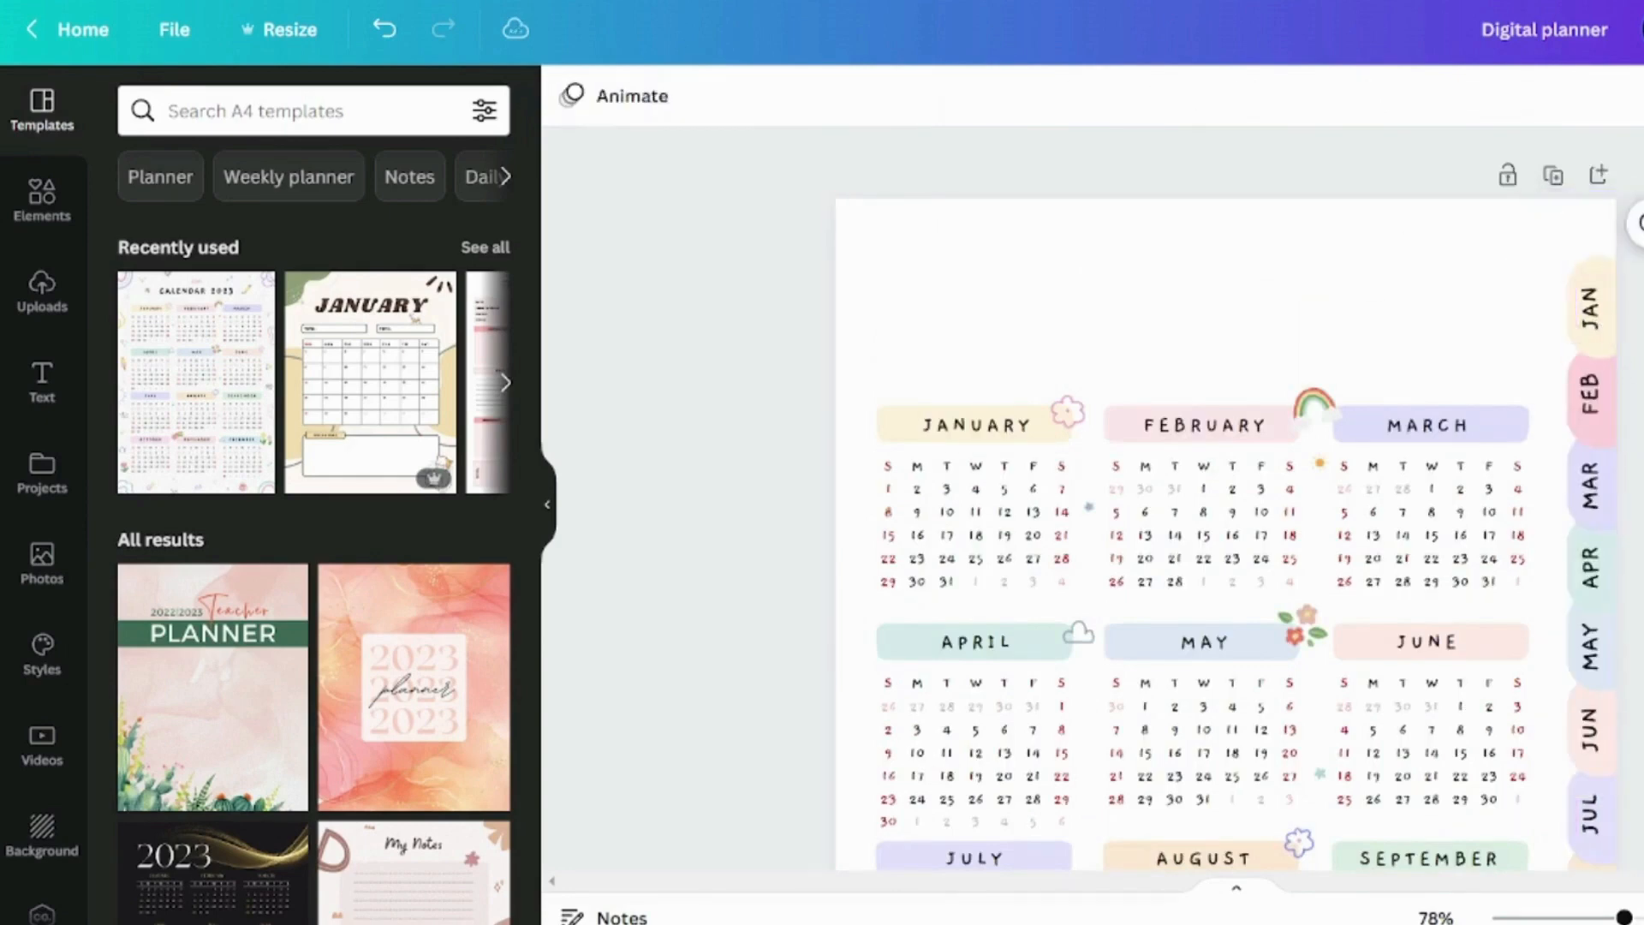
# Duplicate the JANUARY heading text and place the copy in the blank area above the calendar
pyautogui.scroll(-3, 900, 300)
pyautogui.scroll(1, 899, 300)
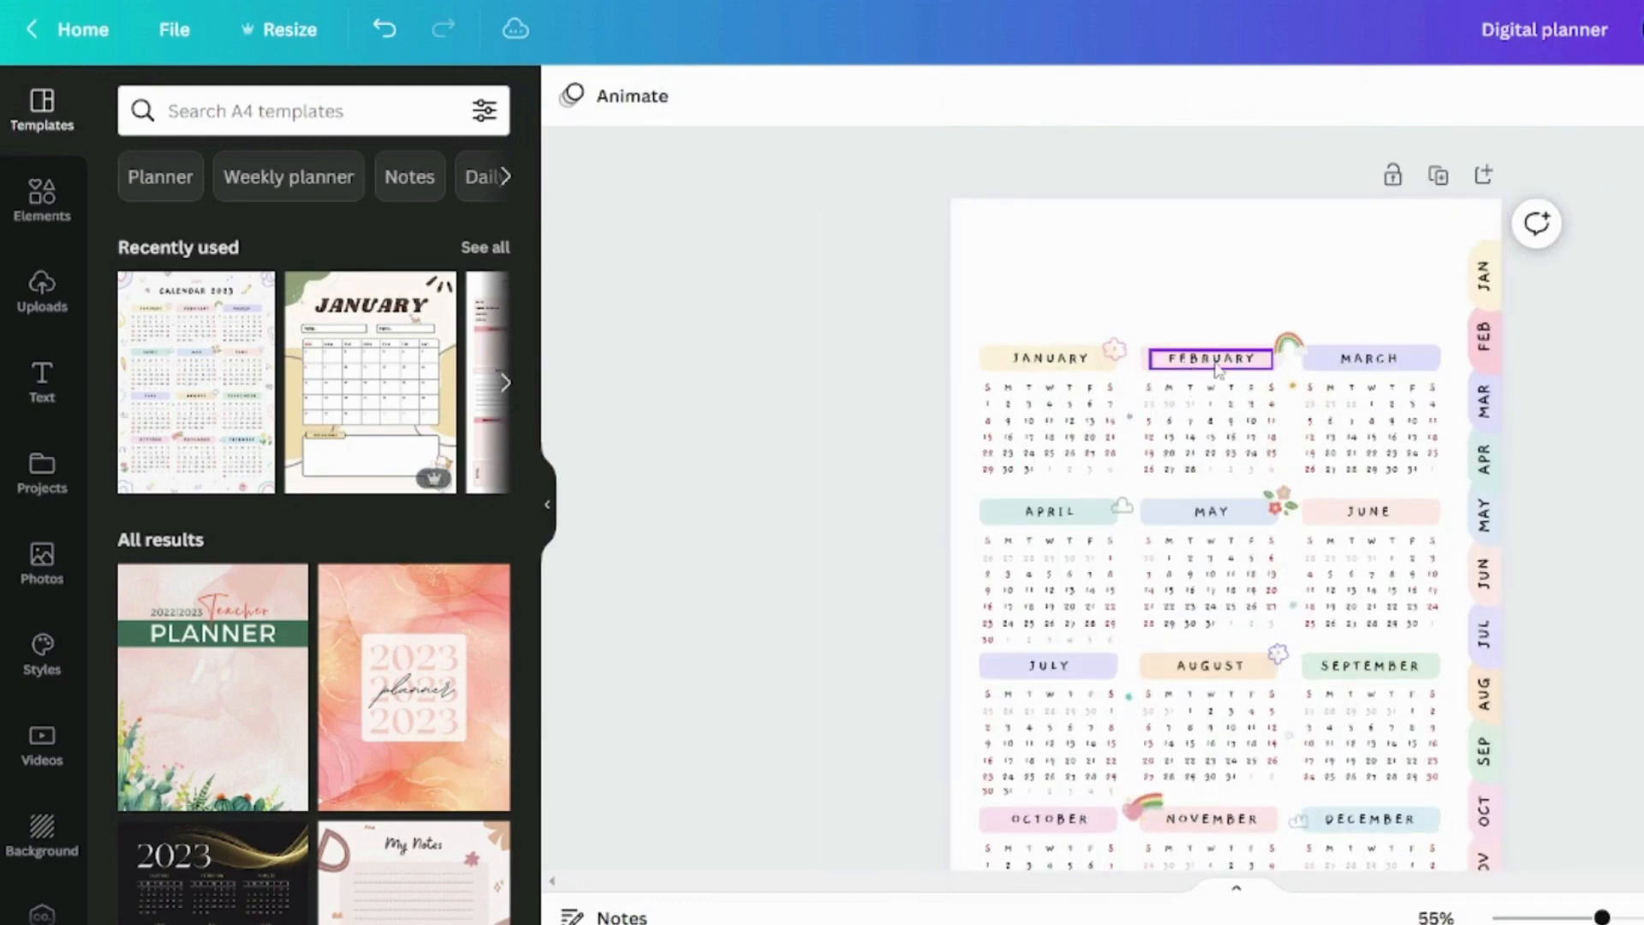
pyautogui.click(1052, 359)
pyautogui.click(1006, 283)
pyautogui.moveTo(1062, 367); pyautogui.dragTo(1052, 302)
pyautogui.click(805, 308)
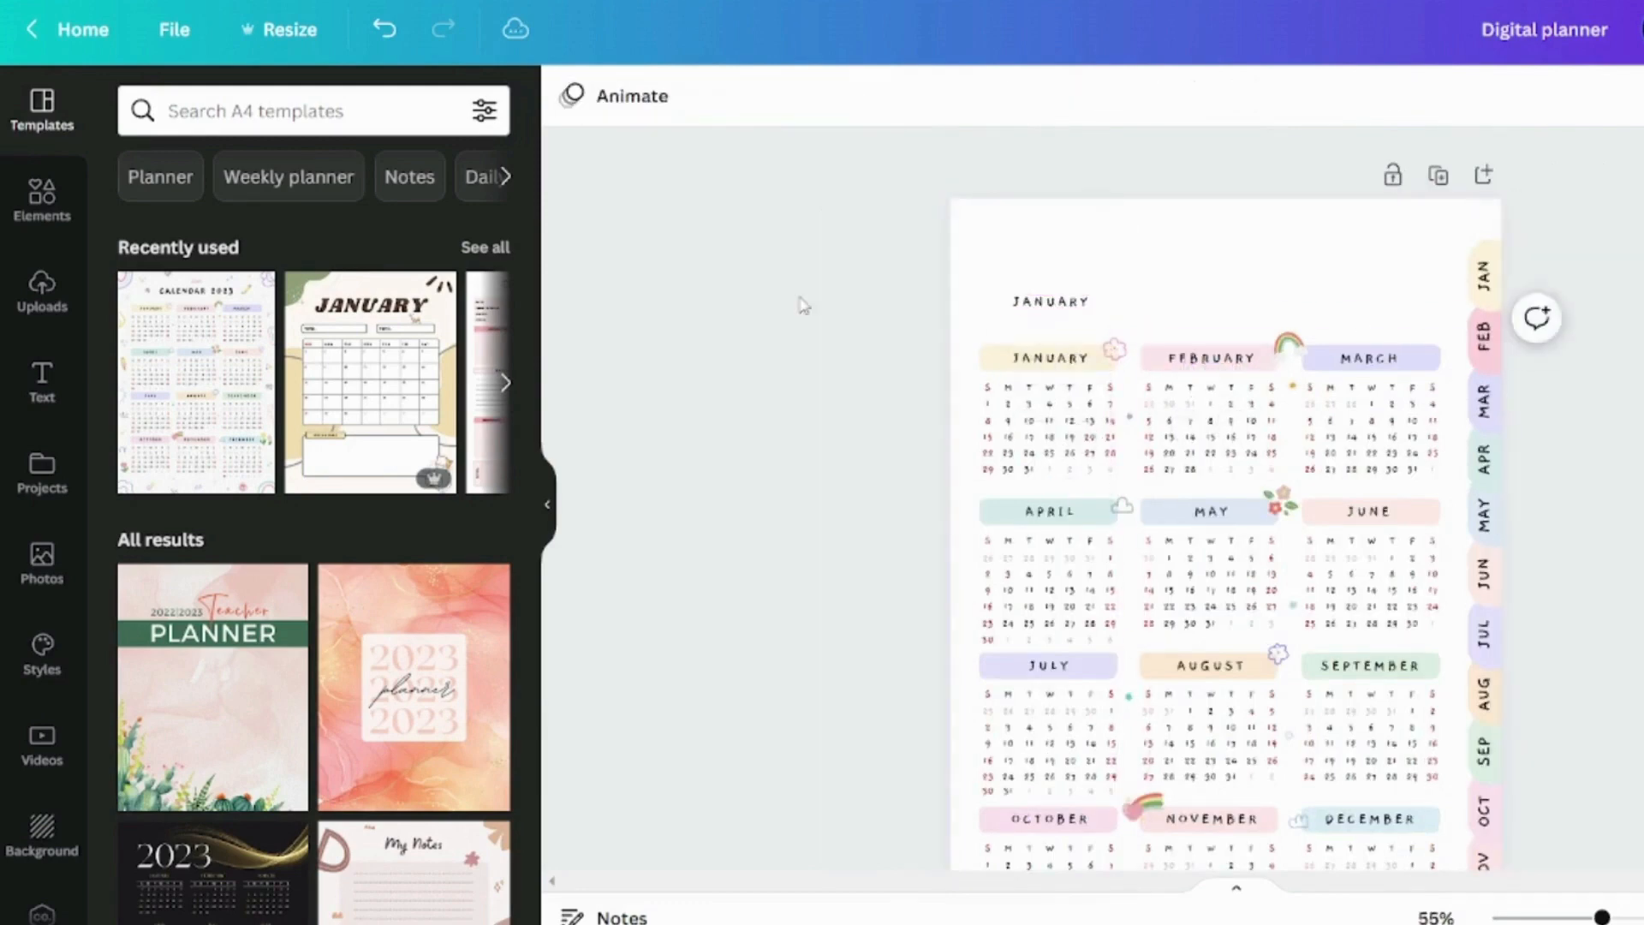
# Change the copied heading text to MY DIGITAL PLANNER and widen its text box to fit on one line
pyautogui.scroll(5, 809, 307)
pyautogui.doubleClick(878, 315)
pyautogui.write('DIGITAL PL')
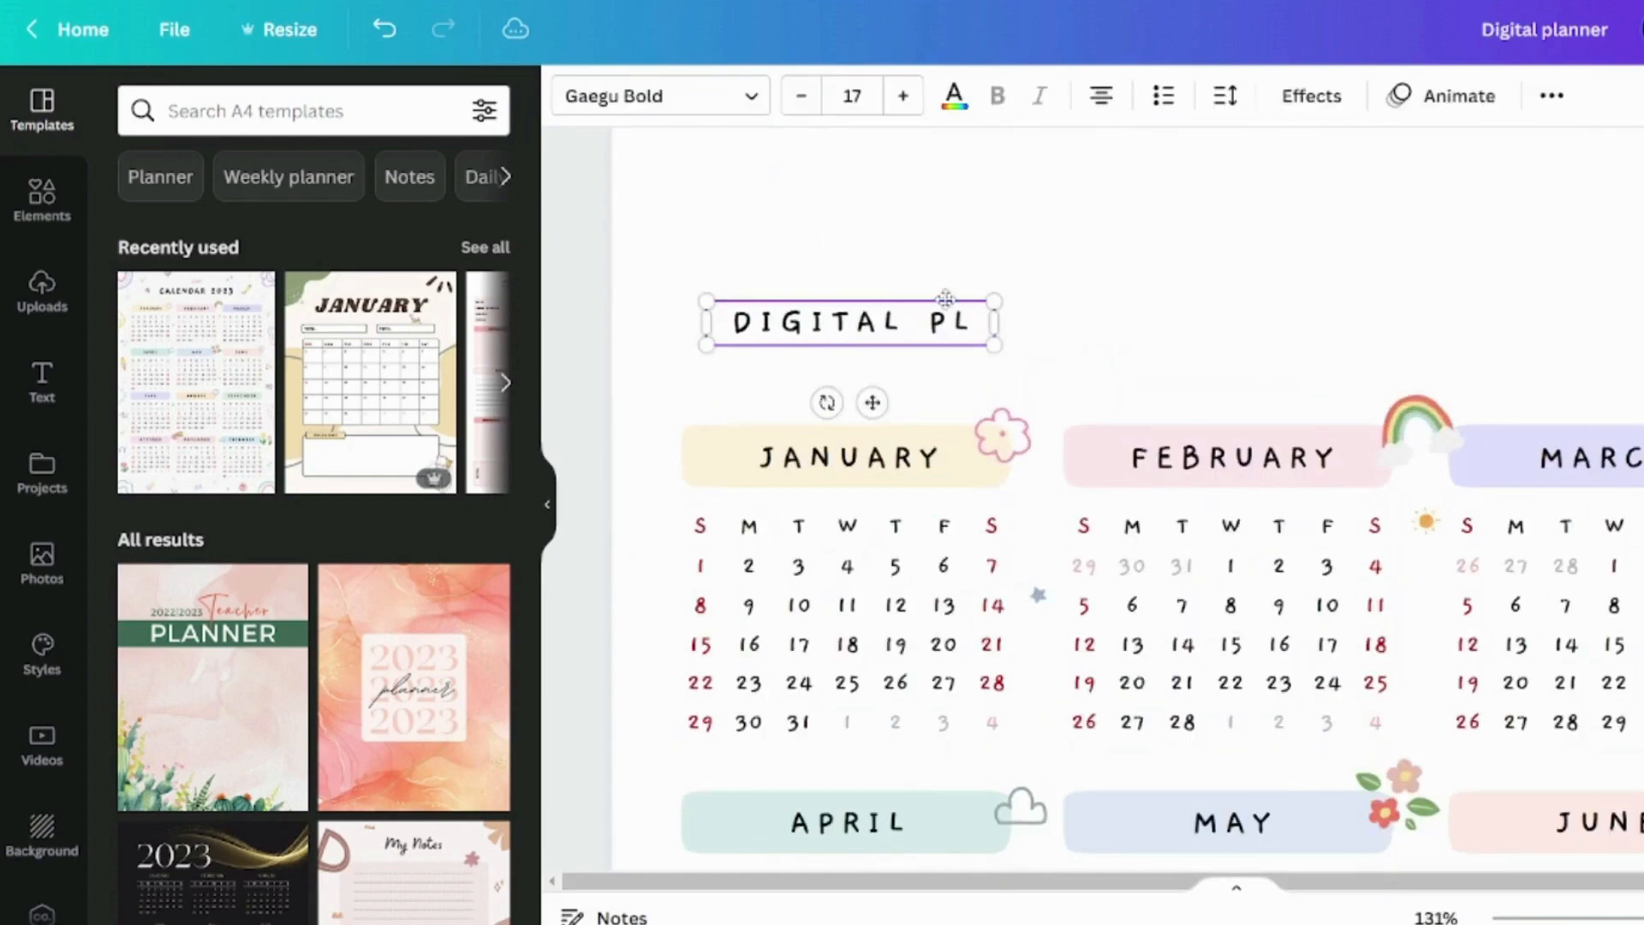
pyautogui.write('ANNER')
pyautogui.moveTo(995, 296); pyautogui.dragTo(1179, 299)
pyautogui.click(763, 324)
pyautogui.write('MY')
# Move the MY DIGITAL PLANNER title up above the January calendar and enlarge it
pyautogui.click(968, 248)
pyautogui.moveTo(958, 323); pyautogui.dragTo(933, 282)
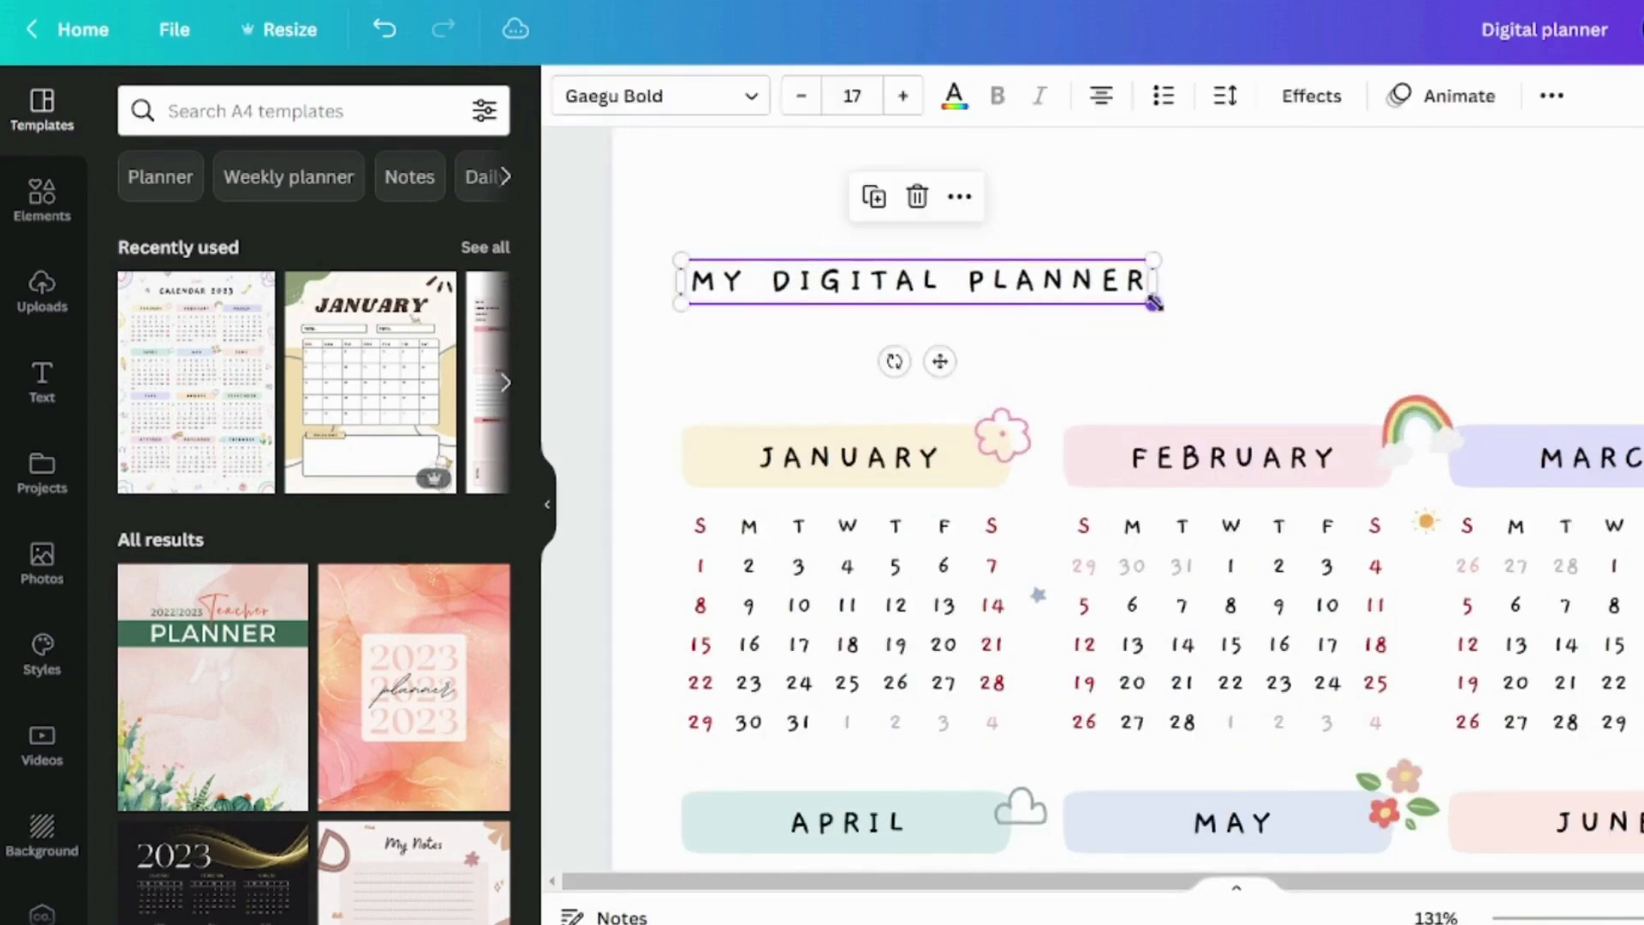
pyautogui.moveTo(1155, 303); pyautogui.dragTo(1292, 324)
pyautogui.click(1138, 374)
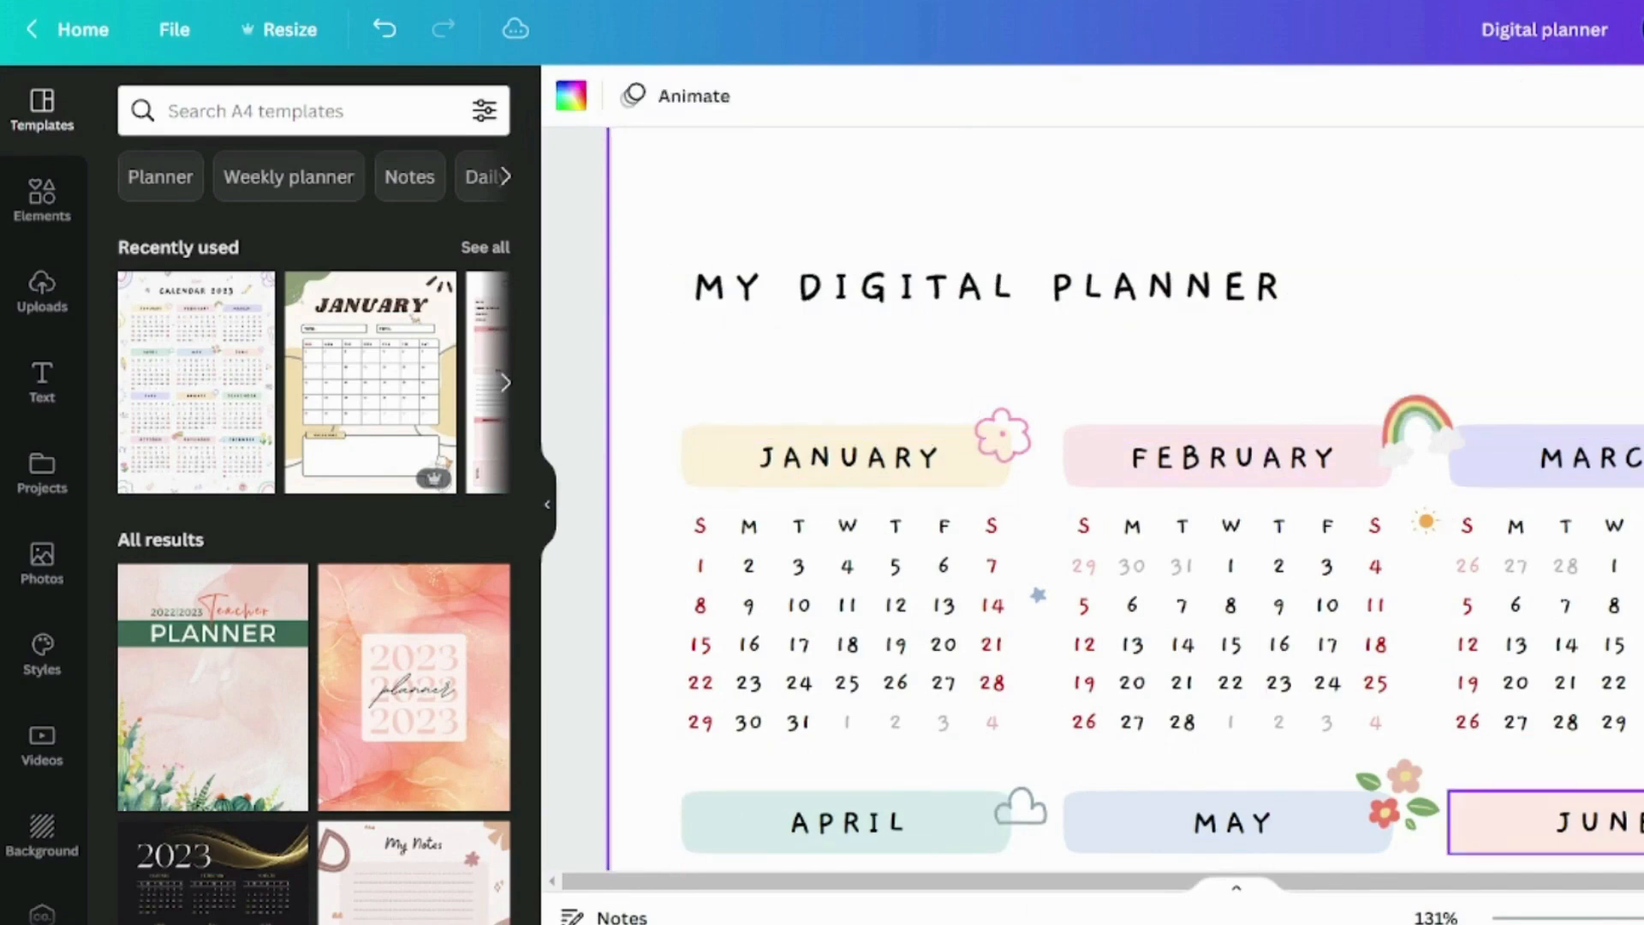
# Duplicate the JUNE heading's bar, stretch it across the title and send it behind the text as a light teal banner
pyautogui.click(1533, 822)
pyautogui.hotkey('ctrl', 'd')
pyautogui.moveTo(1533, 831); pyautogui.dragTo(747, 290)
pyautogui.moveTo(1010, 293); pyautogui.dragTo(1302, 293)
pyautogui.rightClick(1166, 320)
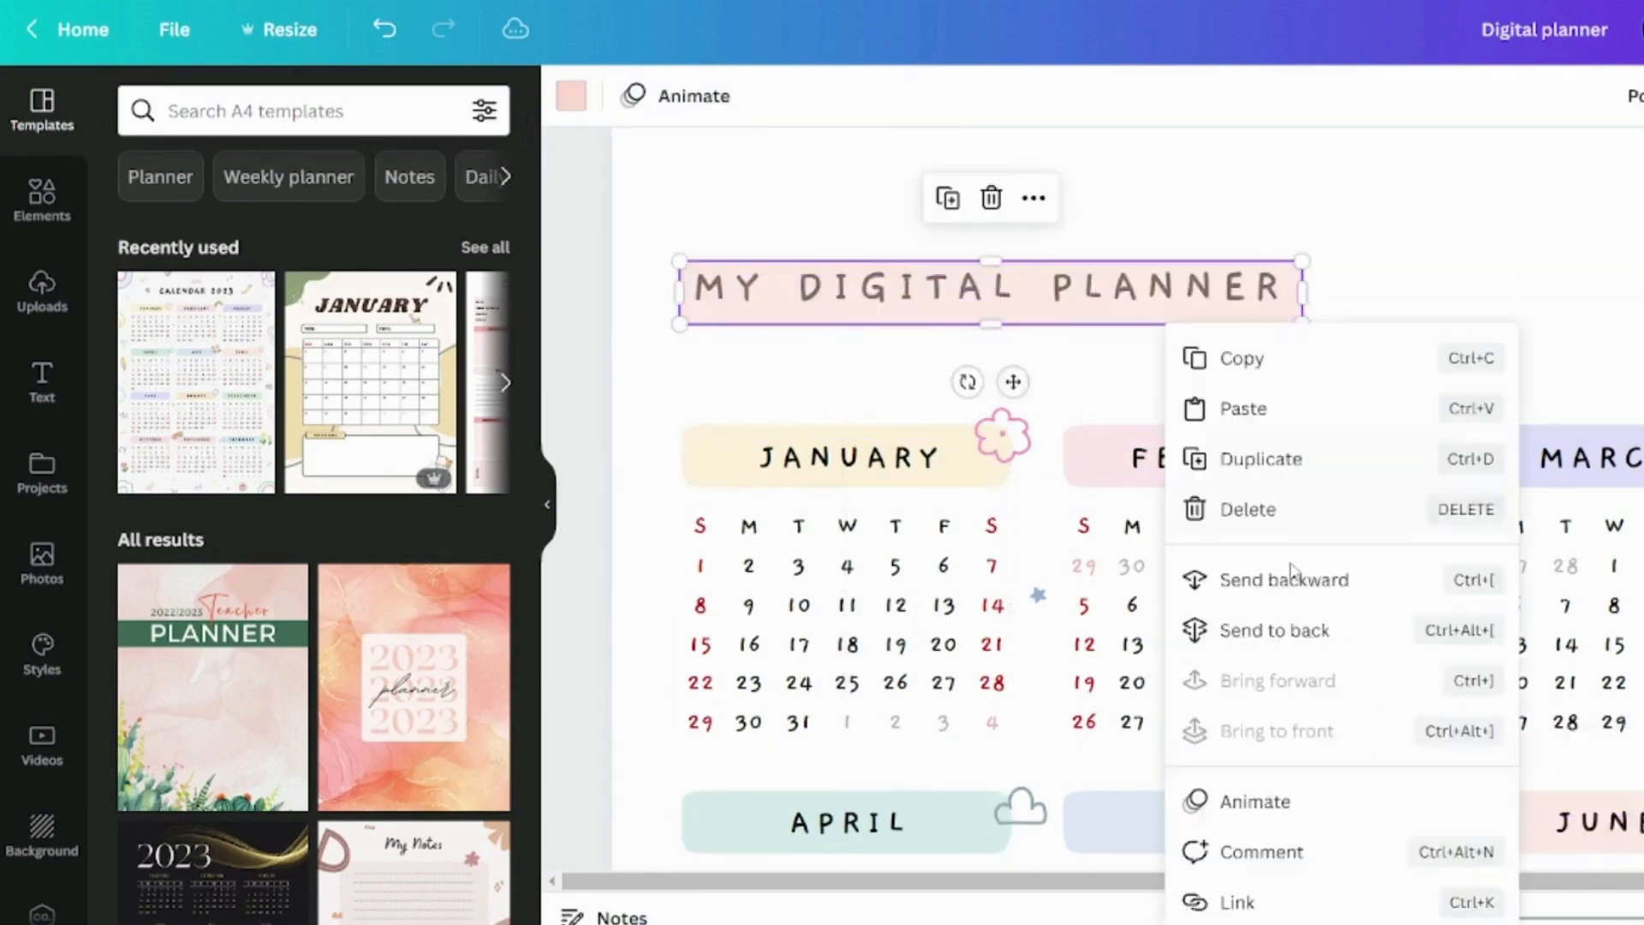
pyautogui.click(1285, 580)
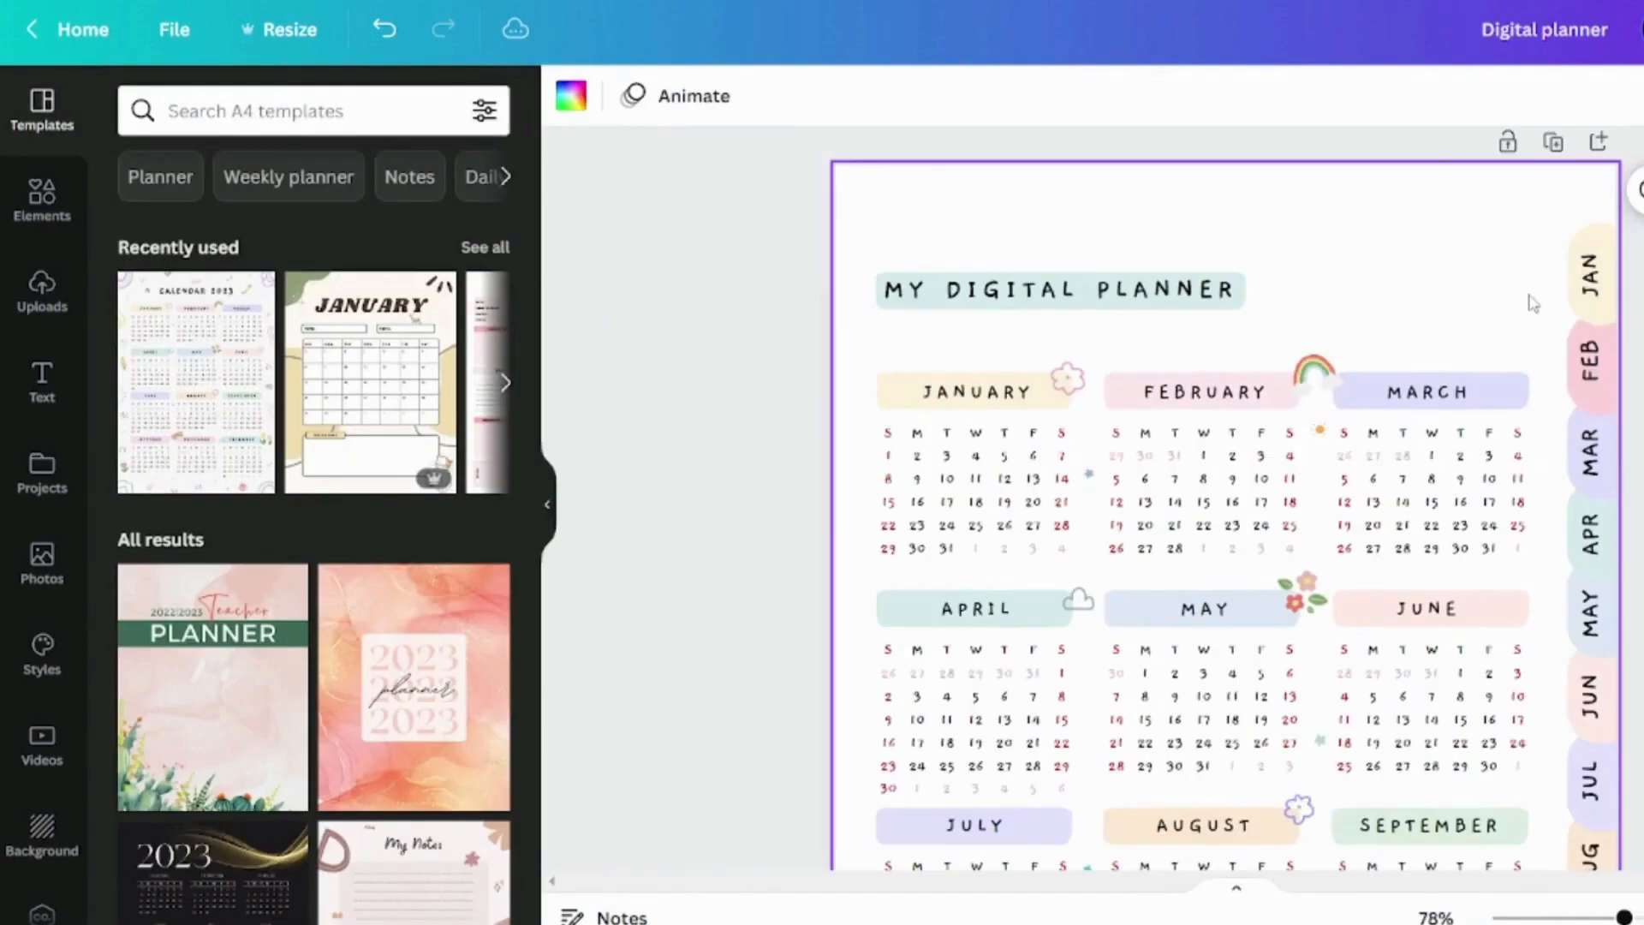
# Extend the teal banner's left end slightly further beyond the MY DIGITAL PLANNER text
pyautogui.scroll(3, 1530, 295)
pyautogui.click(1234, 296)
pyautogui.click(1324, 296)
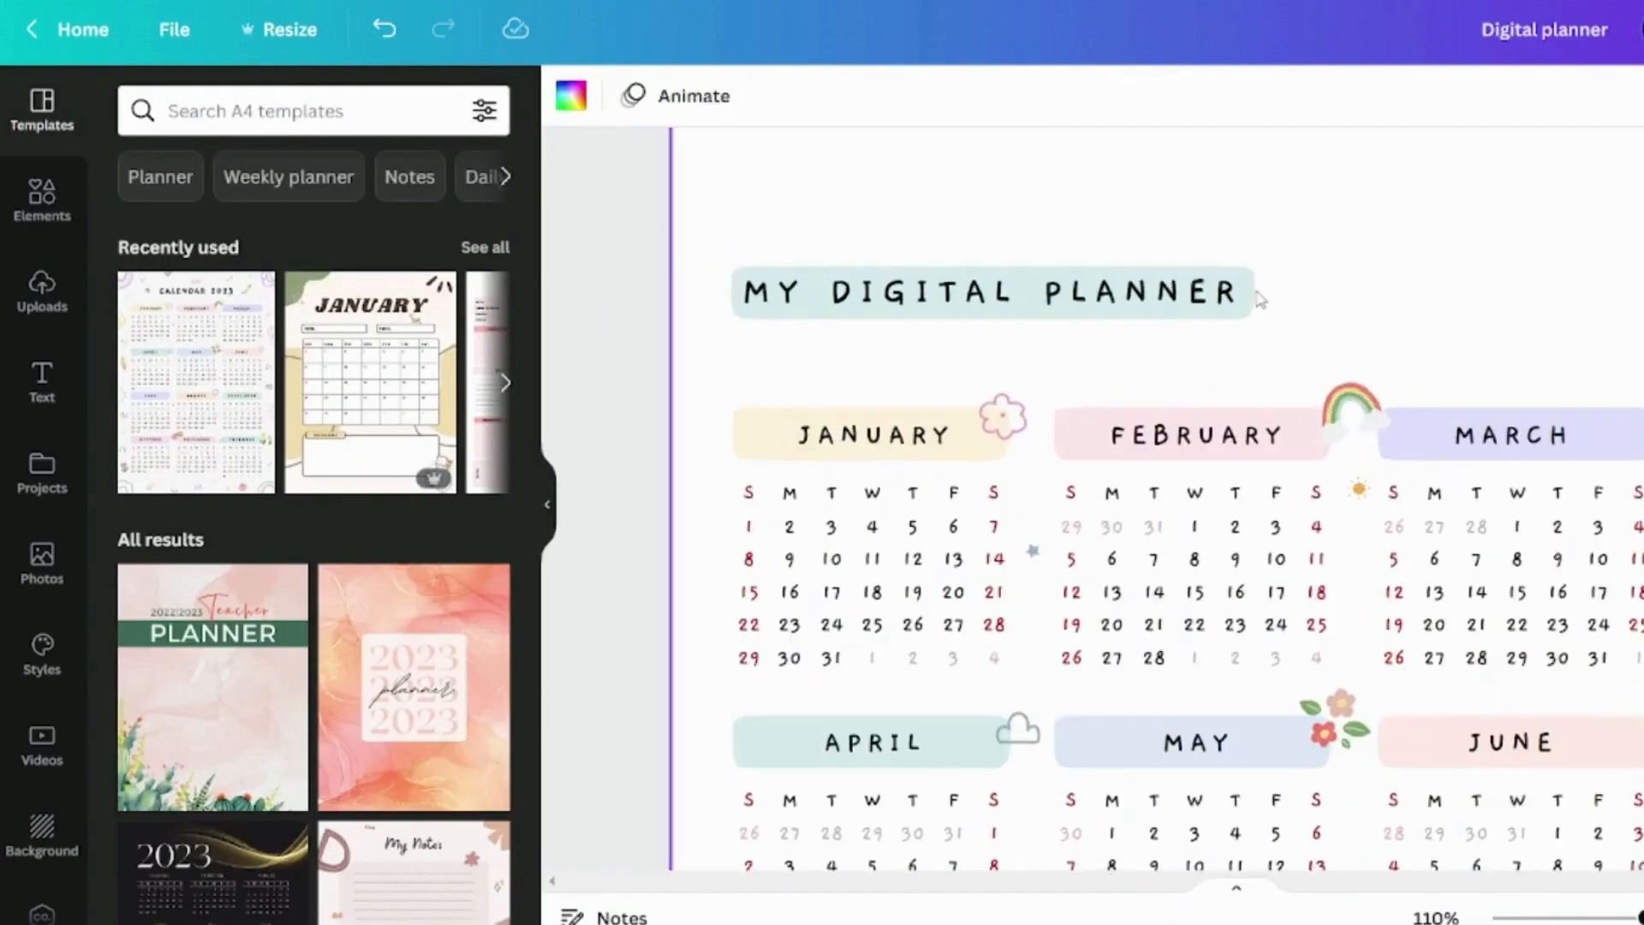
pyautogui.click(753, 308)
pyautogui.moveTo(733, 298); pyautogui.dragTo(713, 304)
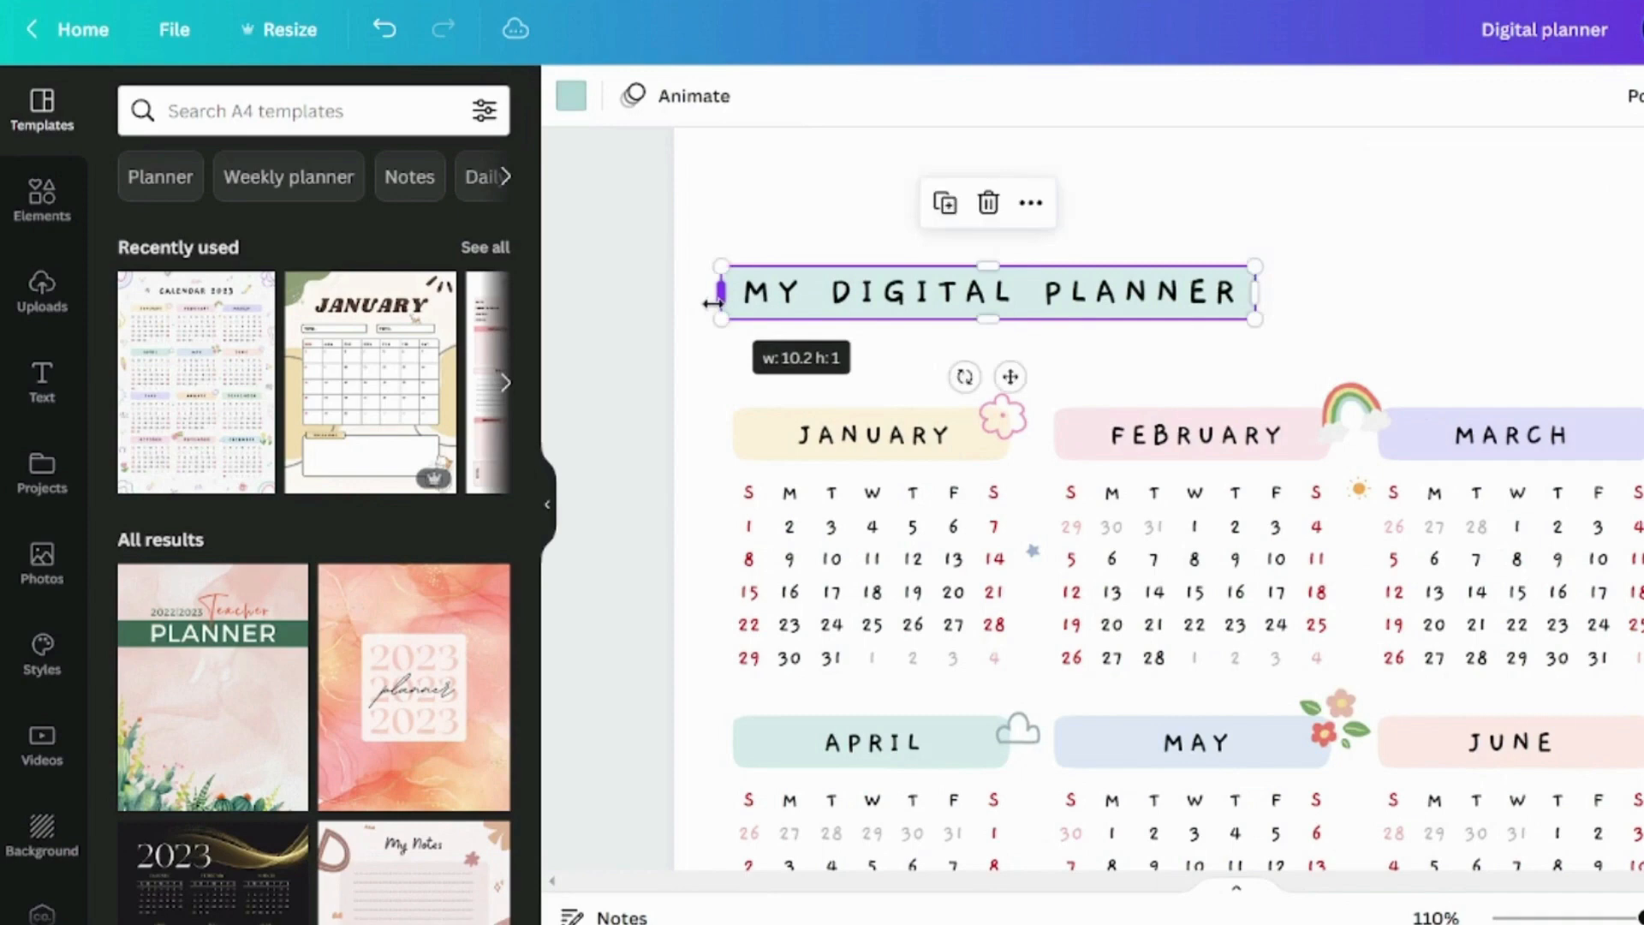
pyautogui.click(1445, 301)
# Duplicate the flower graphic beside MAY and place a smaller copy at the right end of the title banner
pyautogui.scroll(-2, 1417, 574)
pyautogui.click(1353, 604)
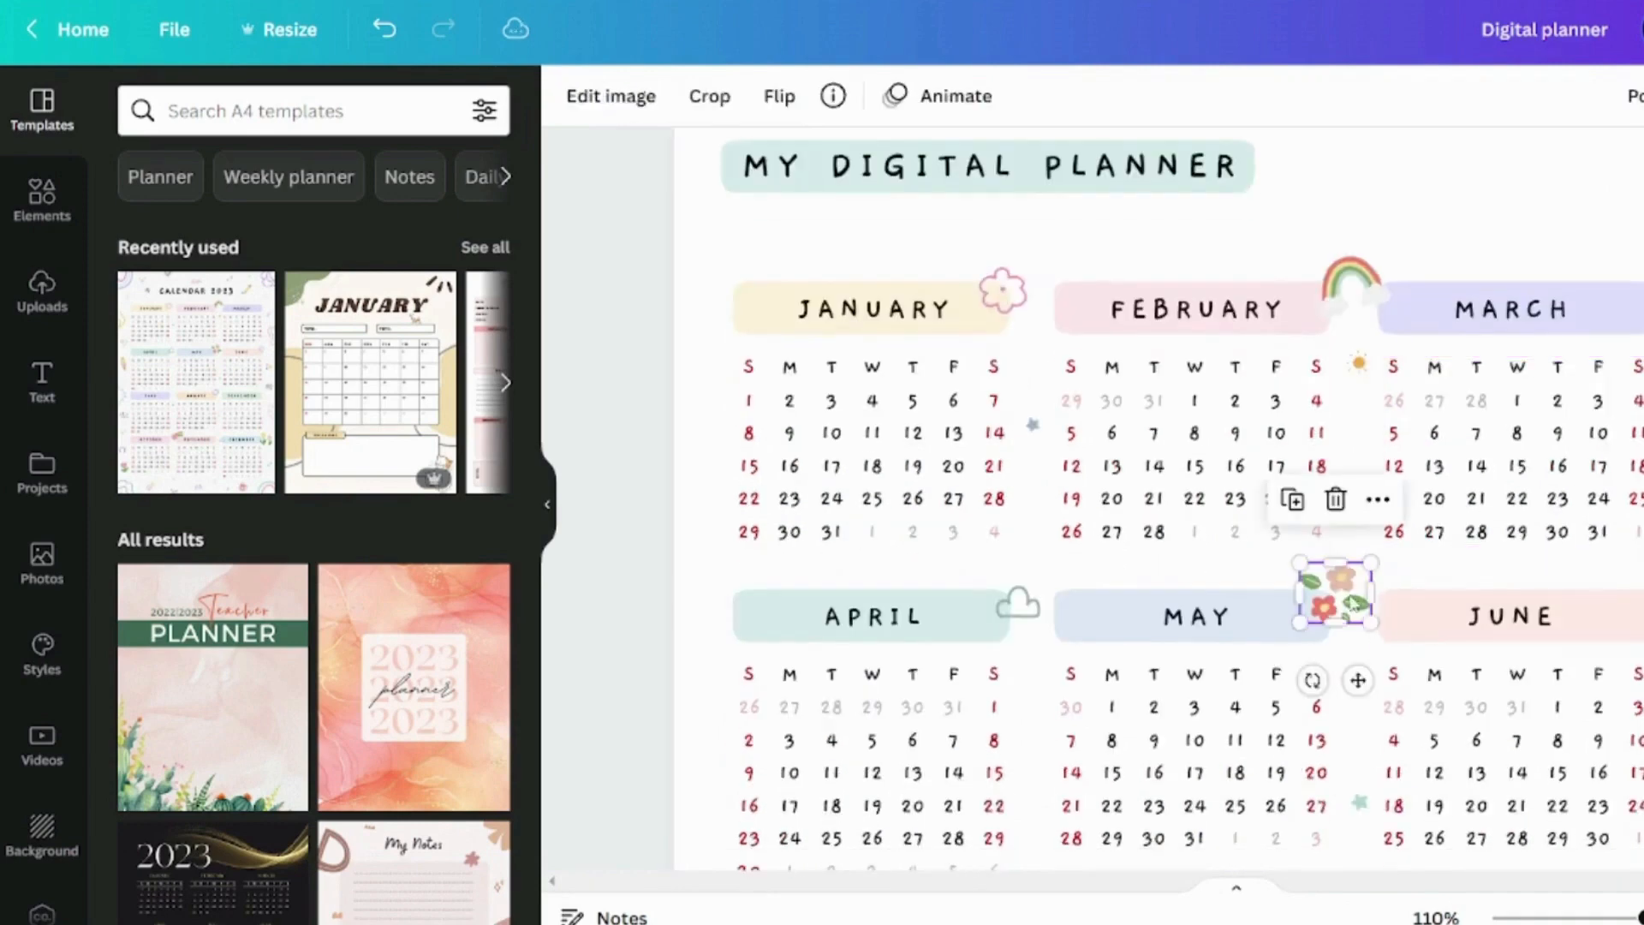
pyautogui.moveTo(1342, 615); pyautogui.dragTo(1272, 171)
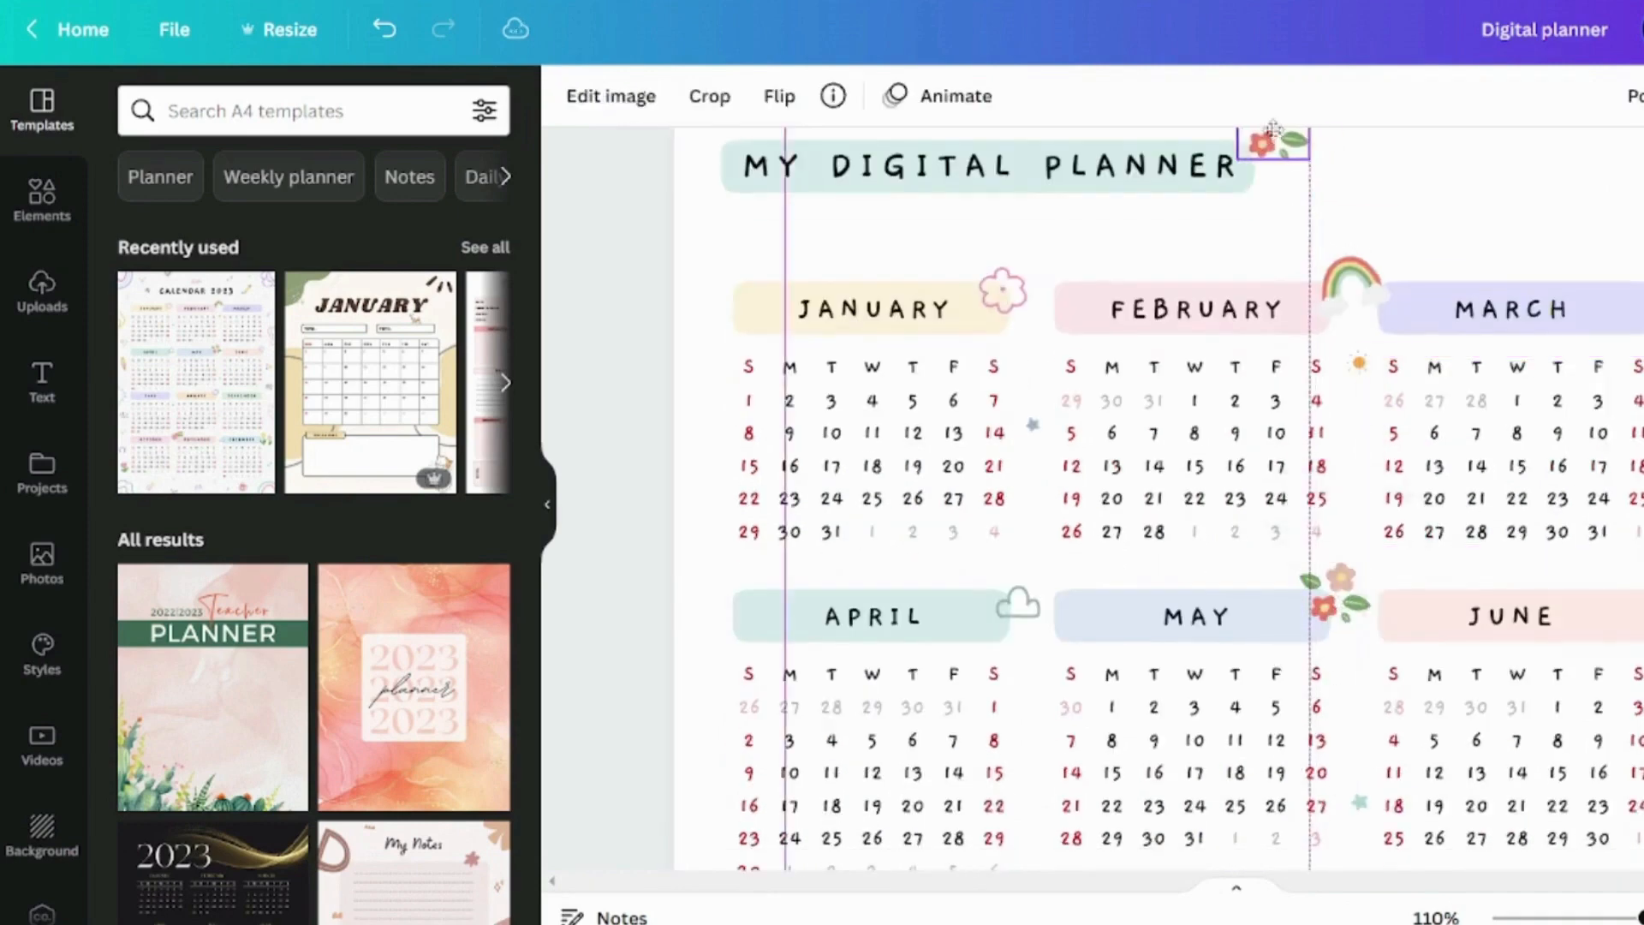
pyautogui.scroll(3, 1271, 171)
pyautogui.click(1344, 342)
pyautogui.moveTo(1292, 336); pyautogui.dragTo(1256, 353)
pyautogui.click(1471, 297)
# Add a thin horizontal line starting at the lower right end of the MY DIGITAL PLANNER banner
pyautogui.scroll(-2, 1472, 297)
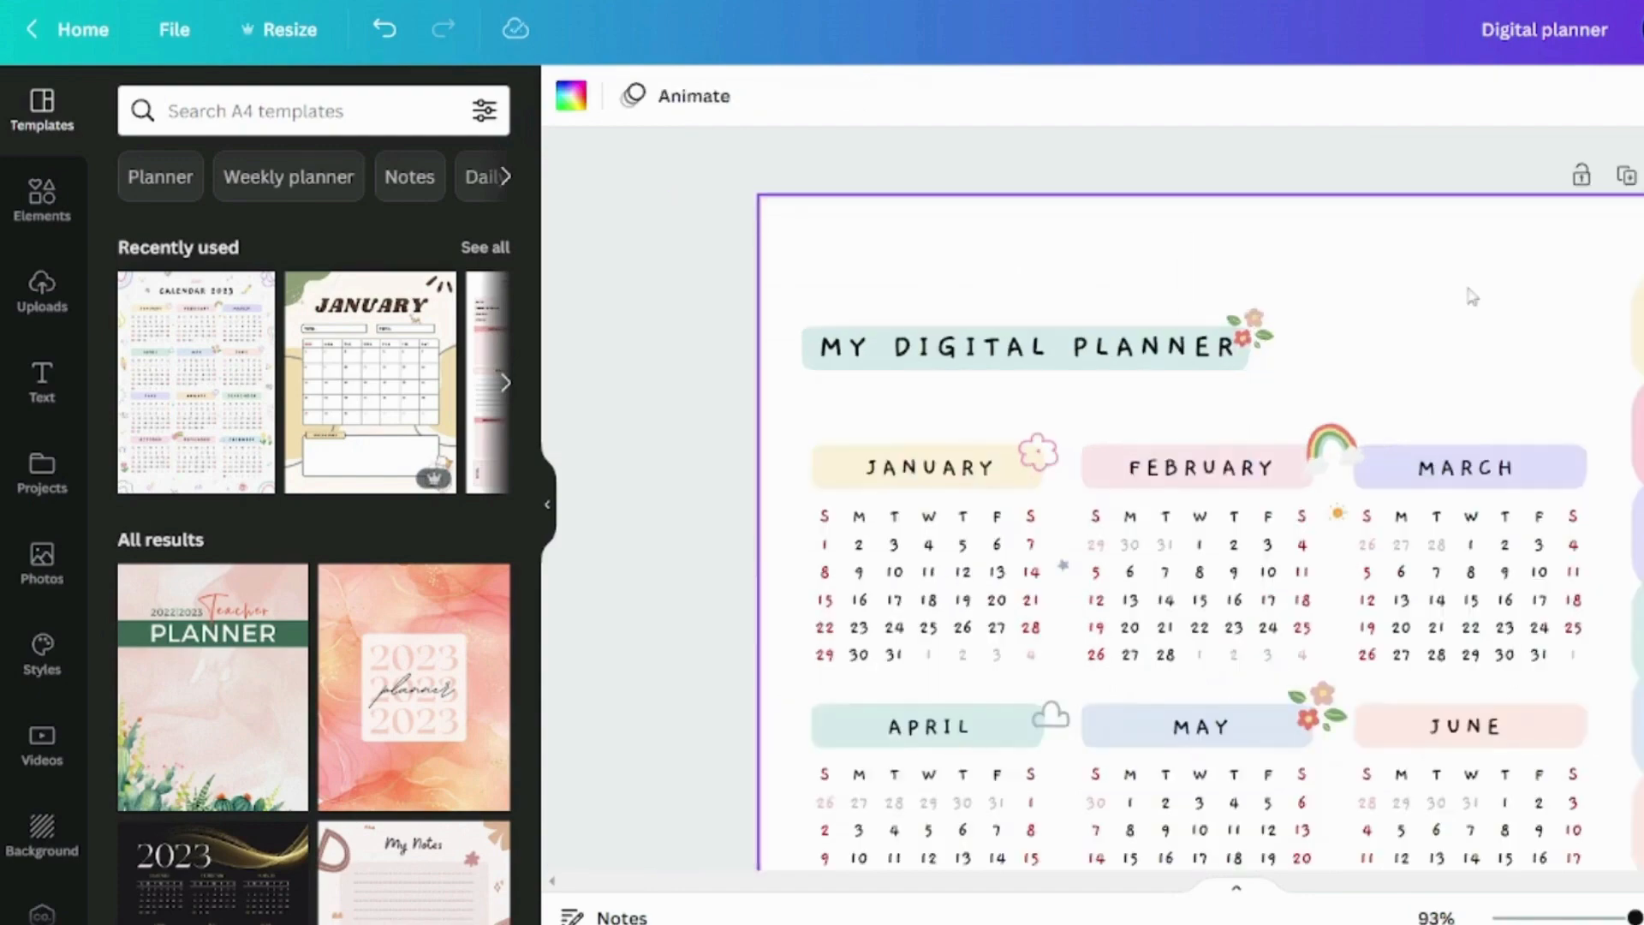
pyautogui.scroll(-3, 1472, 297)
pyautogui.scroll(4, 1339, 331)
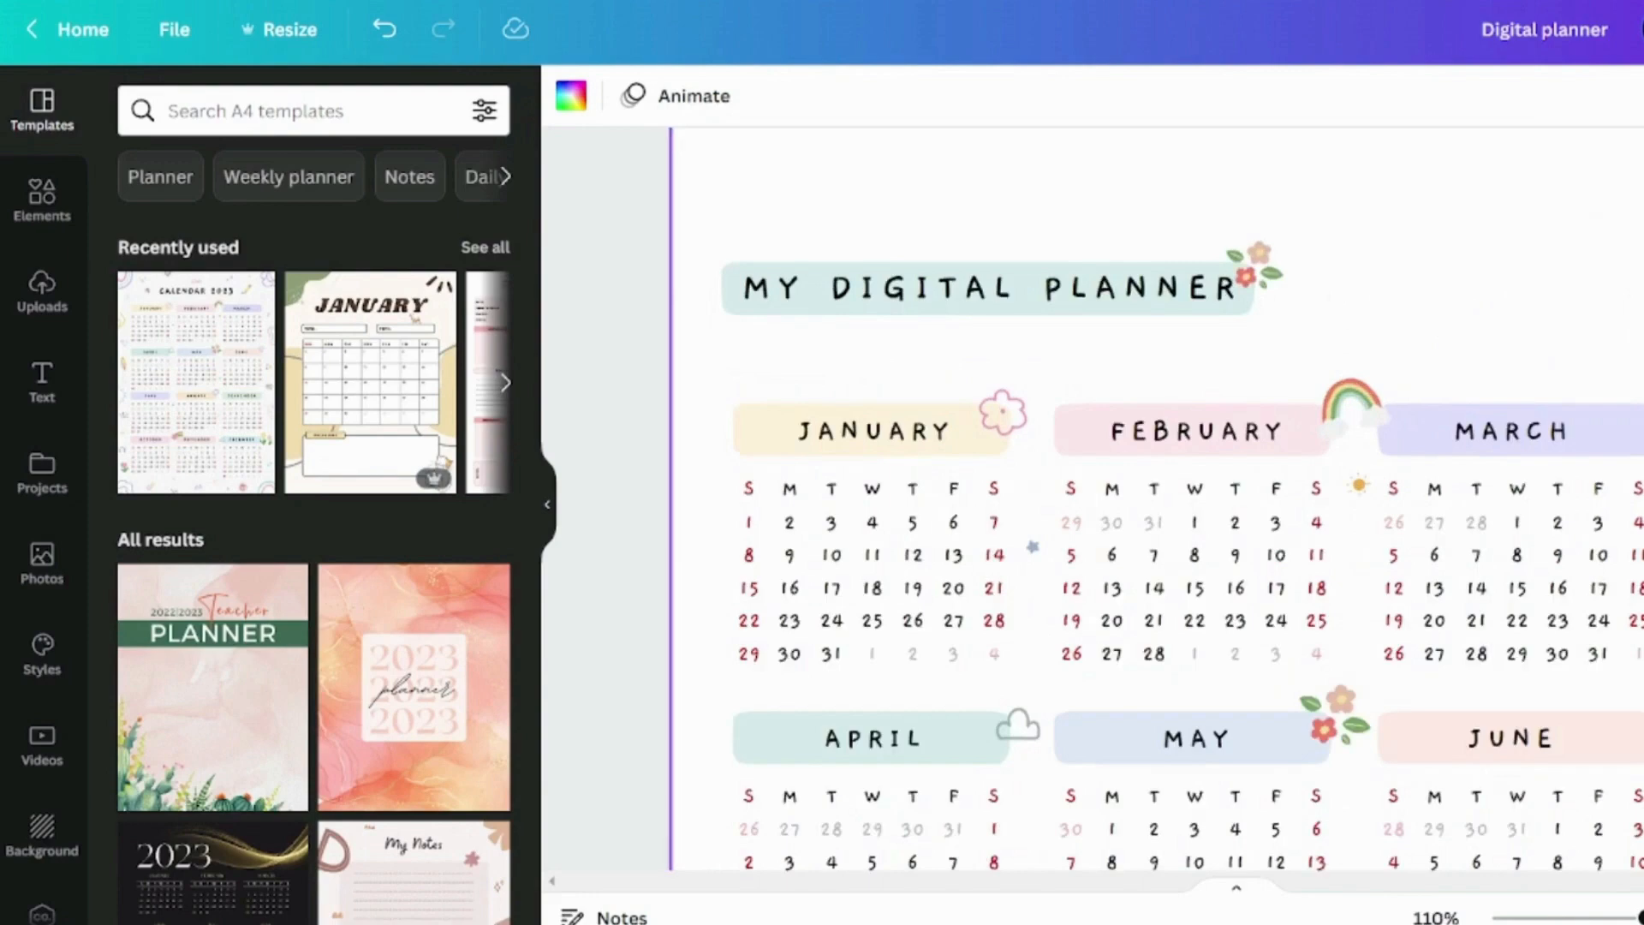
pyautogui.click(40, 206)
pyautogui.click(310, 476)
pyautogui.scroll(-2, 1259, 579)
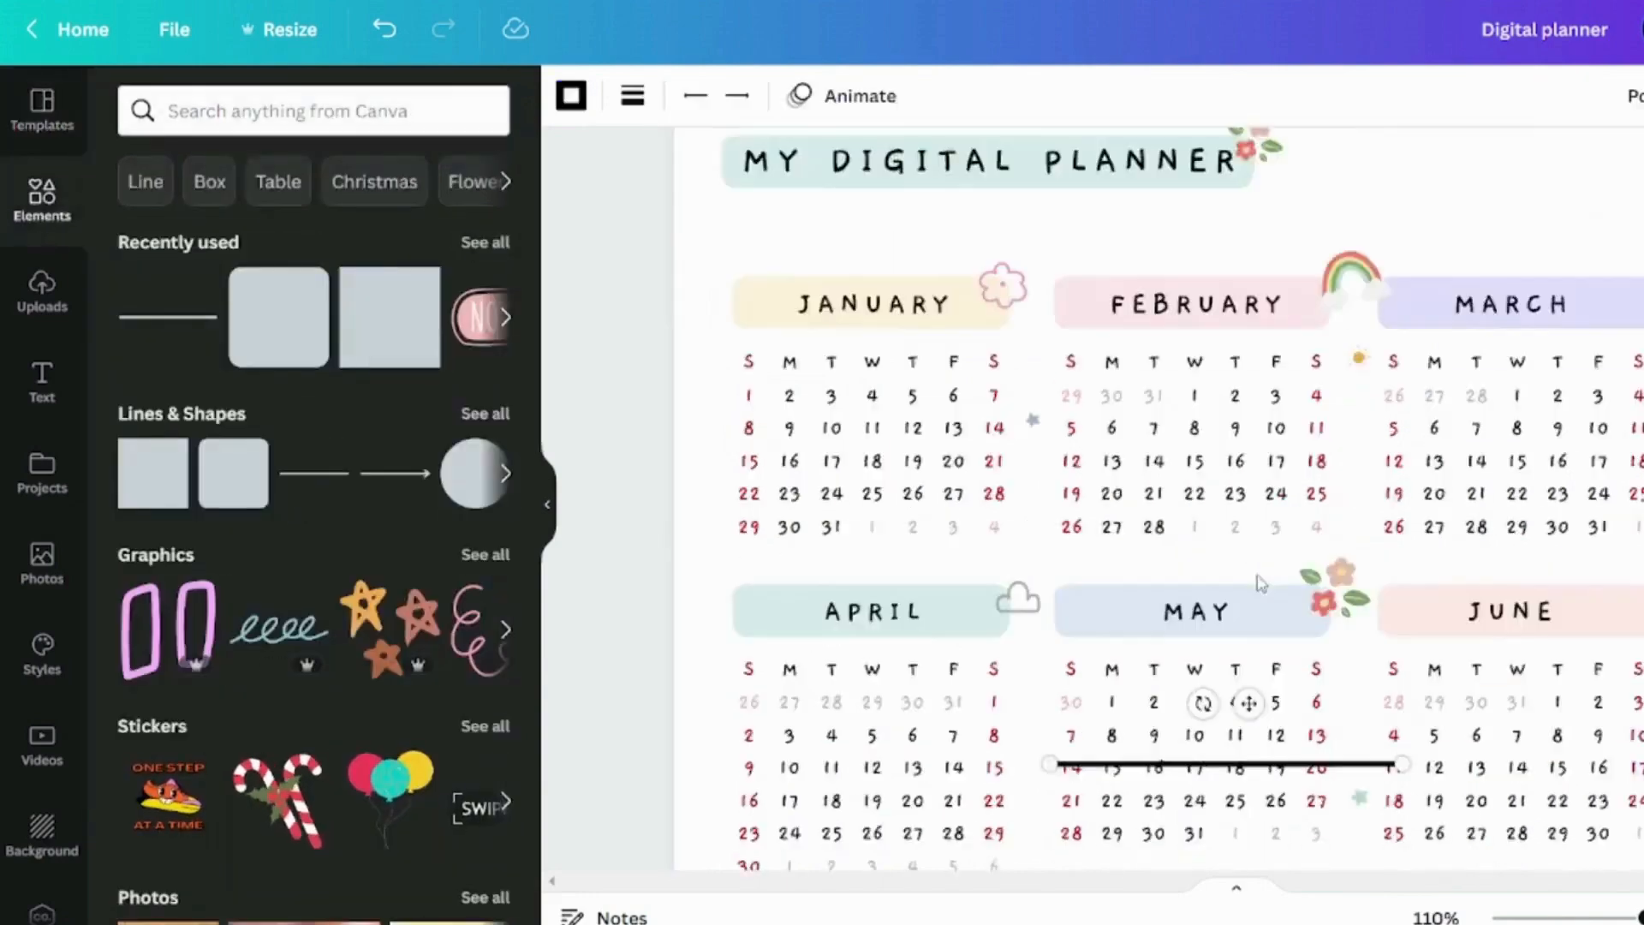
pyautogui.moveTo(1370, 640); pyautogui.dragTo(1387, 146)
pyautogui.scroll(3, 1388, 146)
pyautogui.moveTo(1187, 477); pyautogui.dragTo(1354, 395)
pyautogui.click(632, 95)
pyautogui.click(1379, 246)
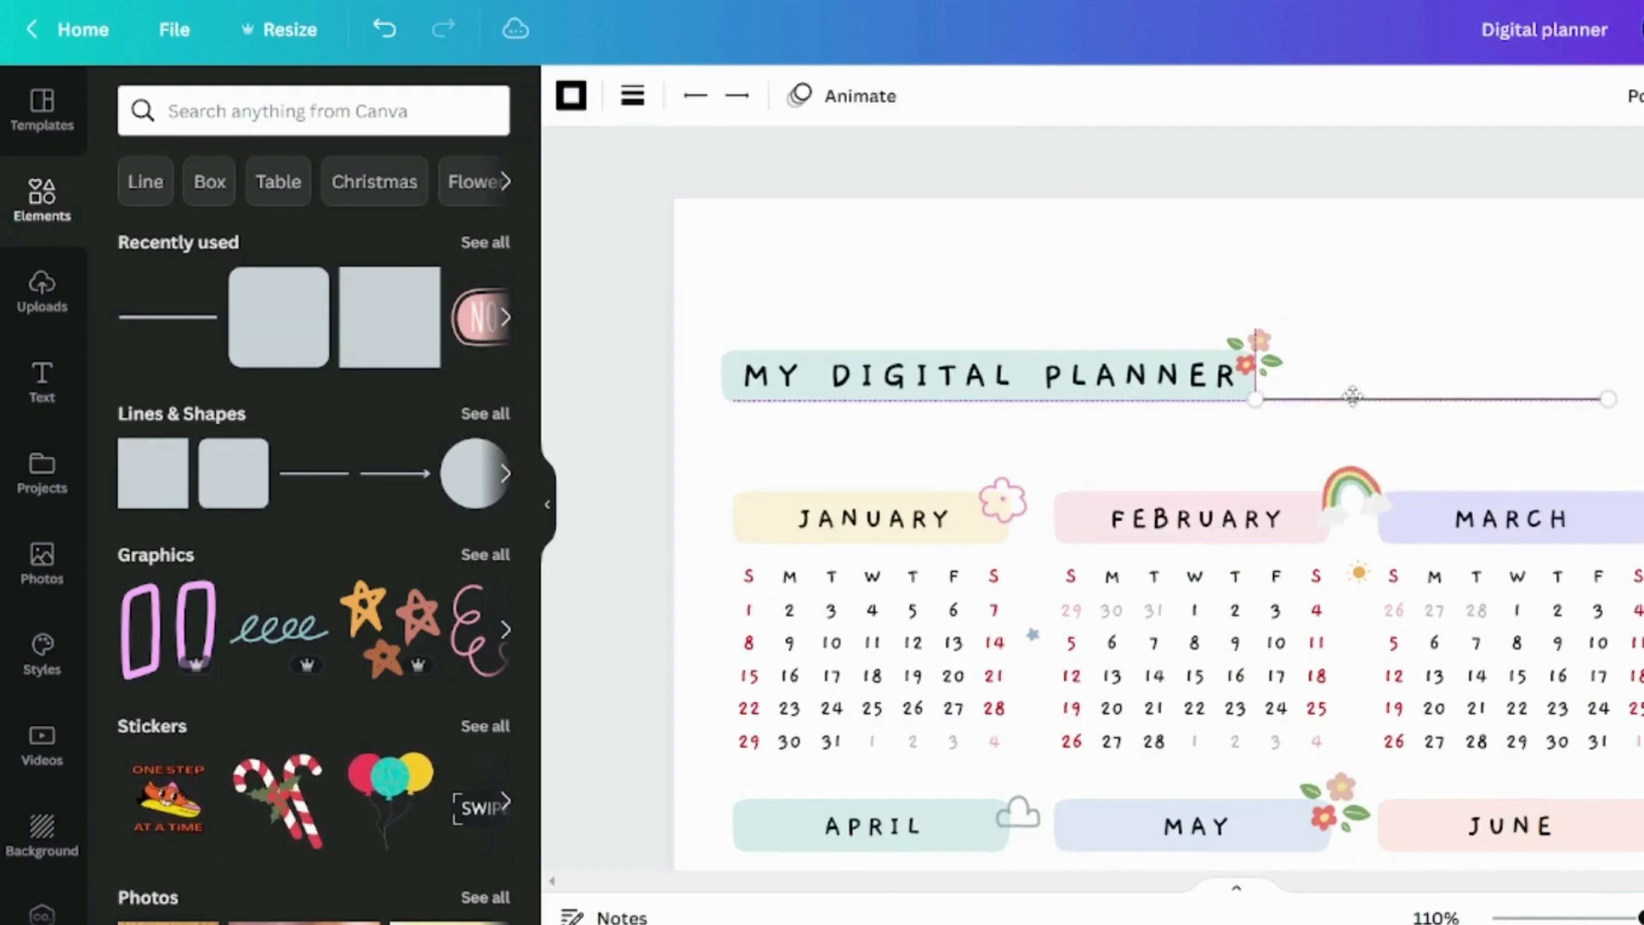
pyautogui.click(1370, 283)
# Nudge the title banner, its text, the flower and the line slightly down and to the right together
pyautogui.scroll(-5, 1370, 283)
pyautogui.moveTo(994, 211); pyautogui.dragTo(1346, 279)
pyautogui.press('Down')
pyautogui.press('Down')
pyautogui.press('Down')
pyautogui.press('Down')
pyautogui.press('Down')
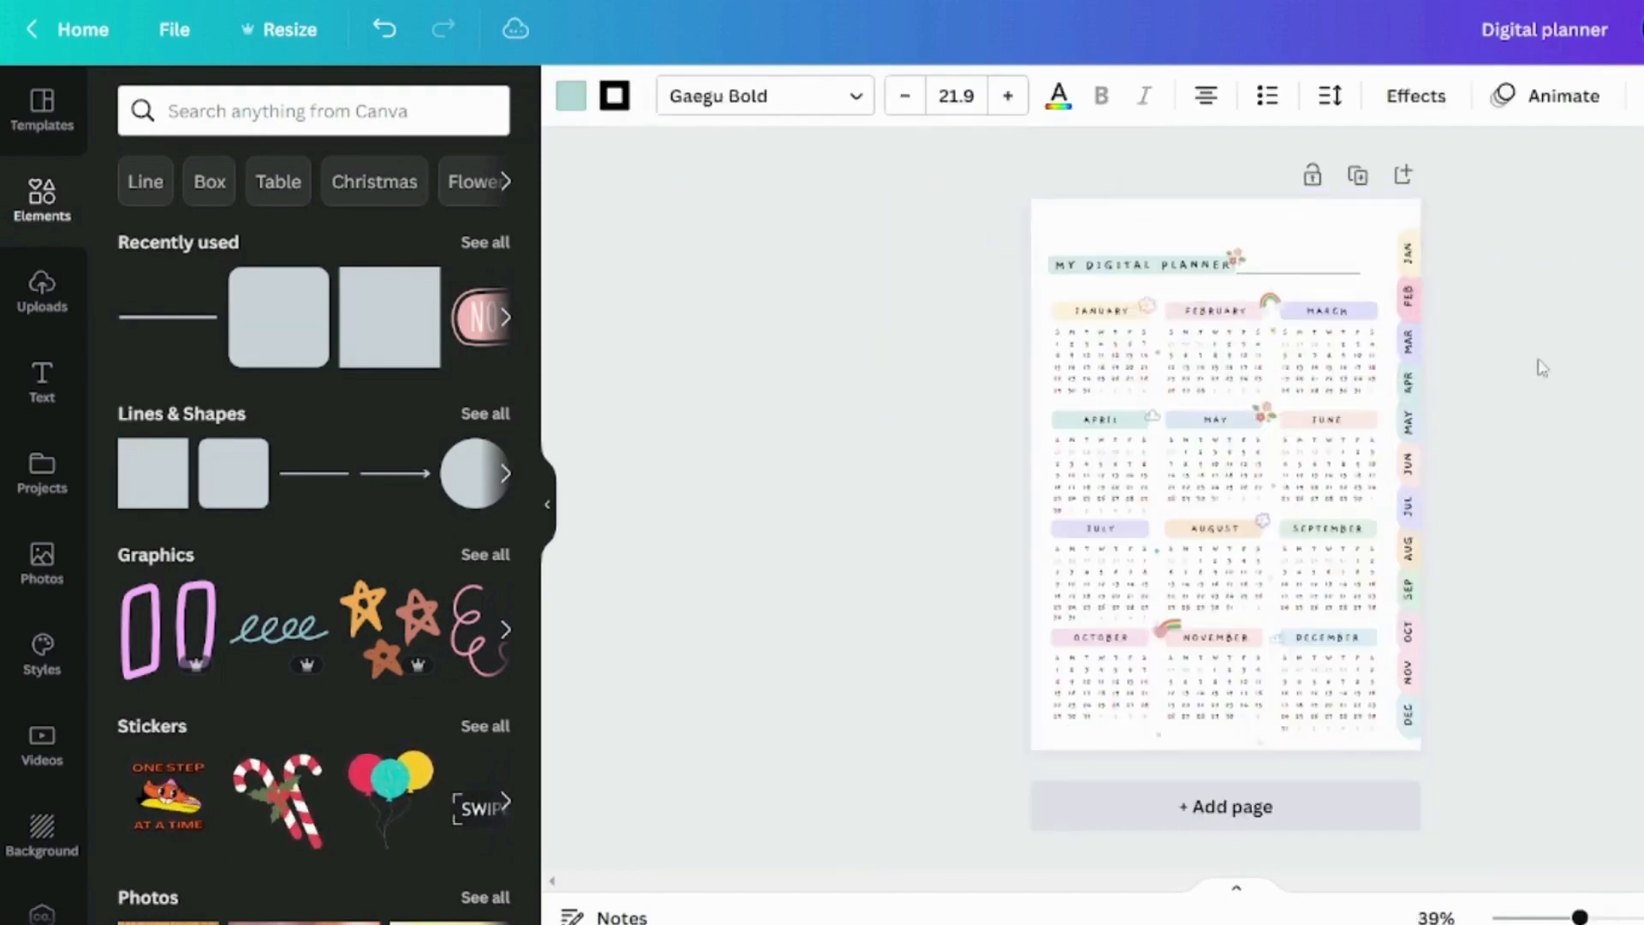
pyautogui.click(1568, 377)
pyautogui.moveTo(988, 227); pyautogui.dragTo(1235, 265)
pyautogui.press('Right')
pyautogui.press('Right')
pyautogui.press('Right')
pyautogui.press('Right')
pyautogui.press('Right')
pyautogui.click(1478, 360)
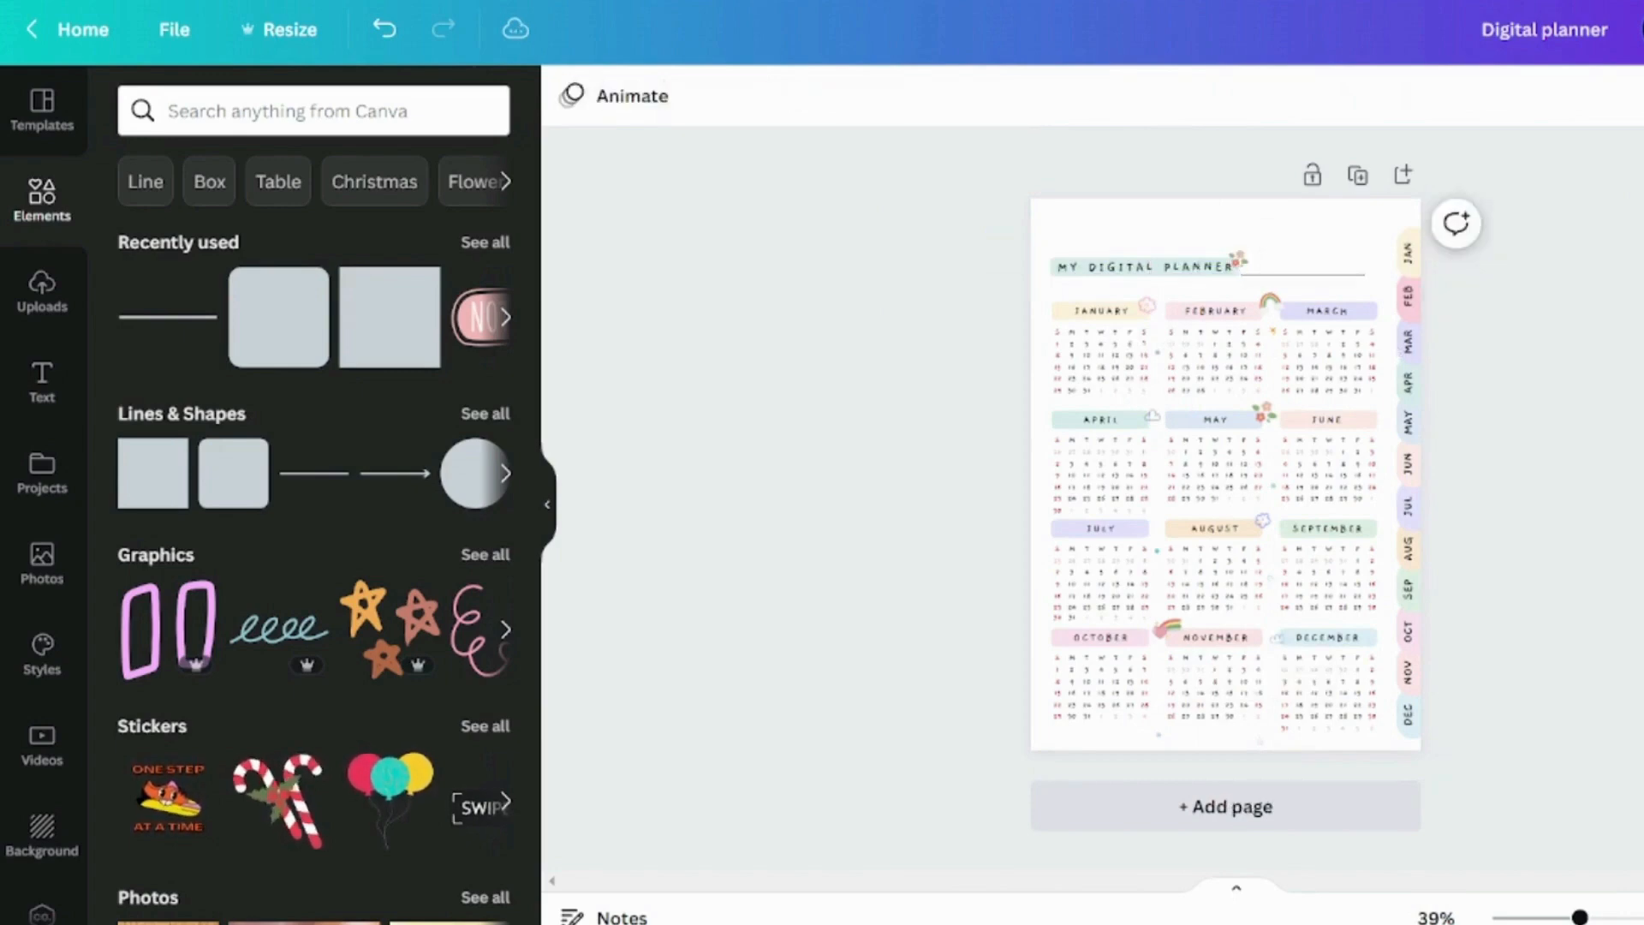
# Copy the first month tab shapes, rotate them and place four along the page's top edge in yellow, pink, lavender and teal
pyautogui.scroll(3, 1225, 184)
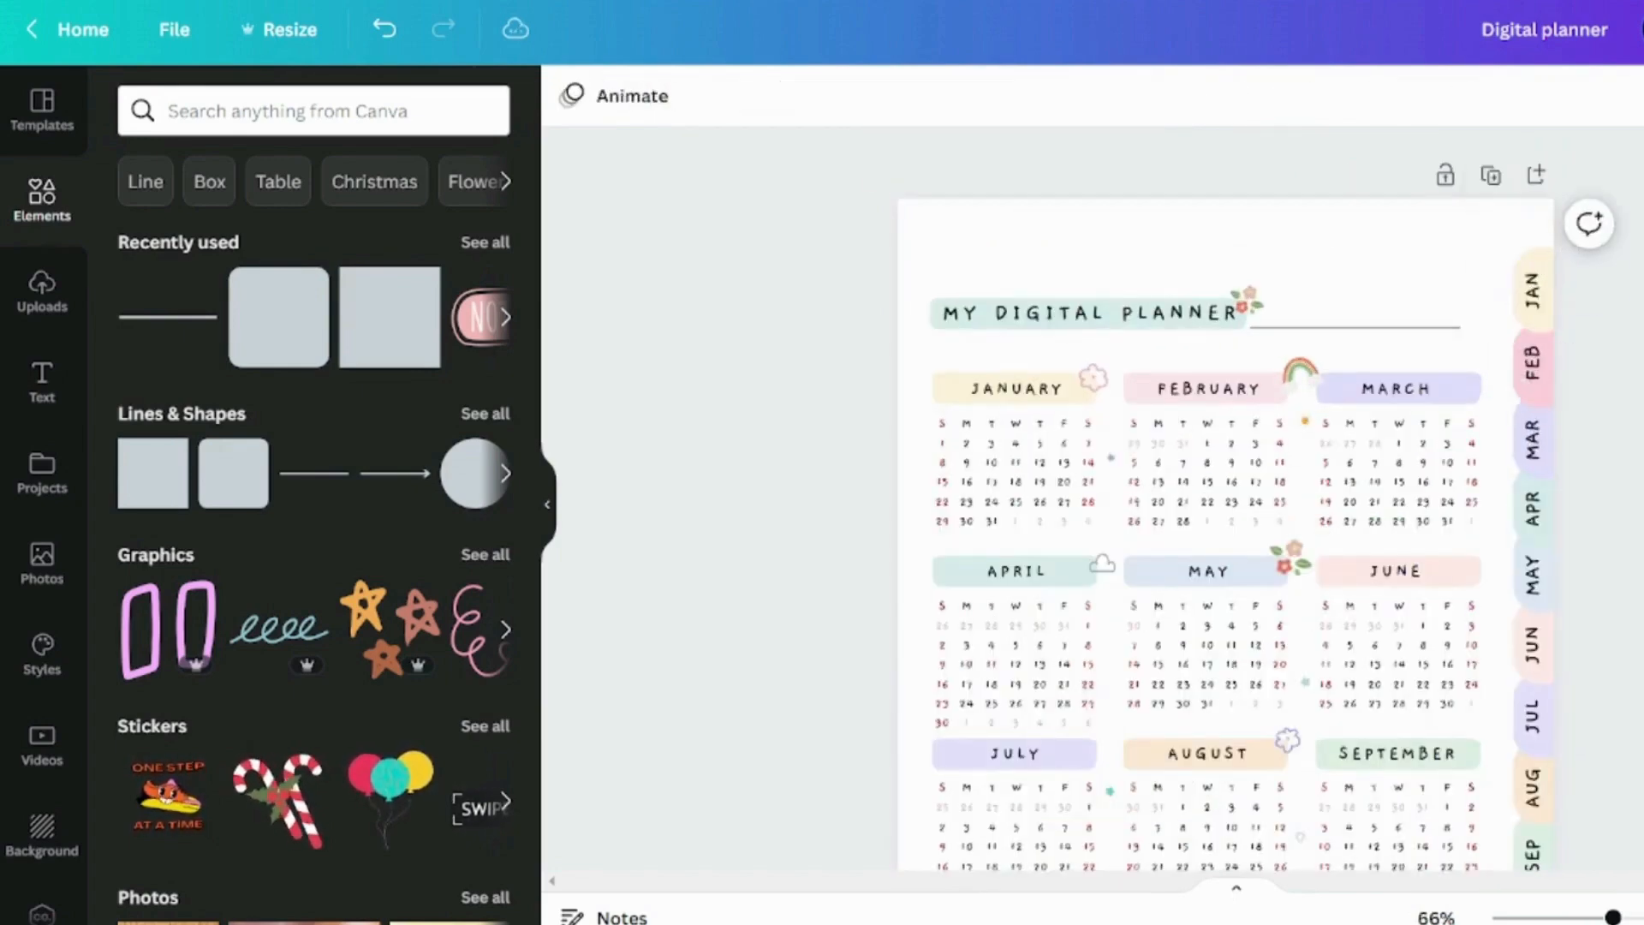
pyautogui.click(1538, 287)
pyautogui.keyDown('shift'); pyautogui.click(1541, 364); pyautogui.keyUp('shift')
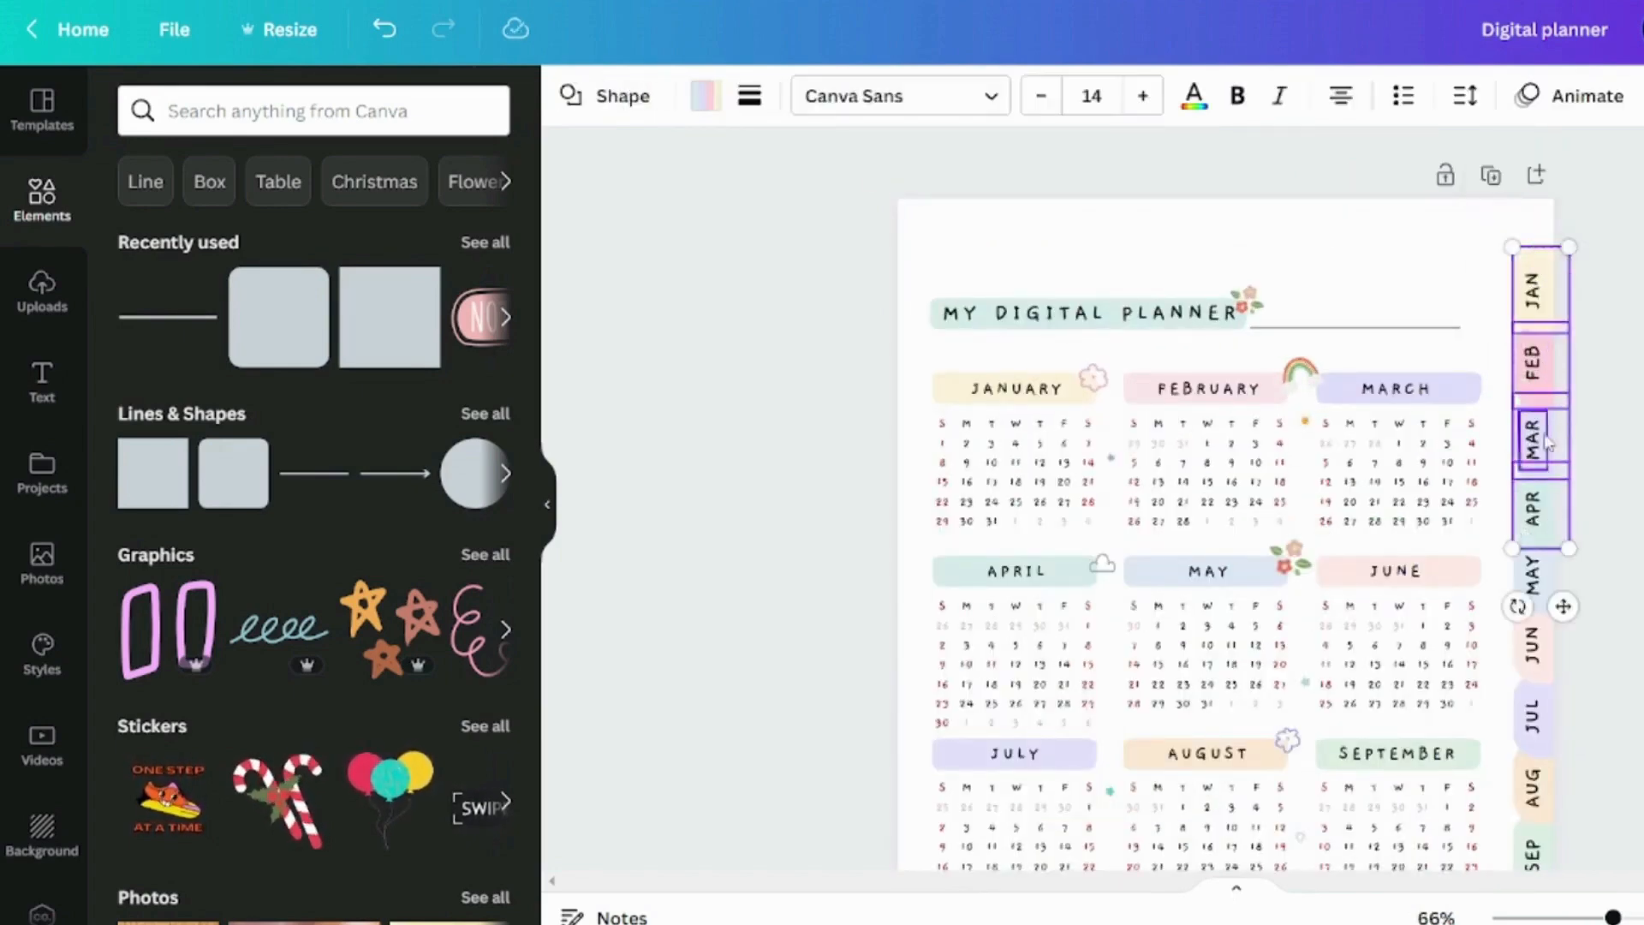
pyautogui.keyDown('shift'); pyautogui.click(1553, 575); pyautogui.keyUp('shift')
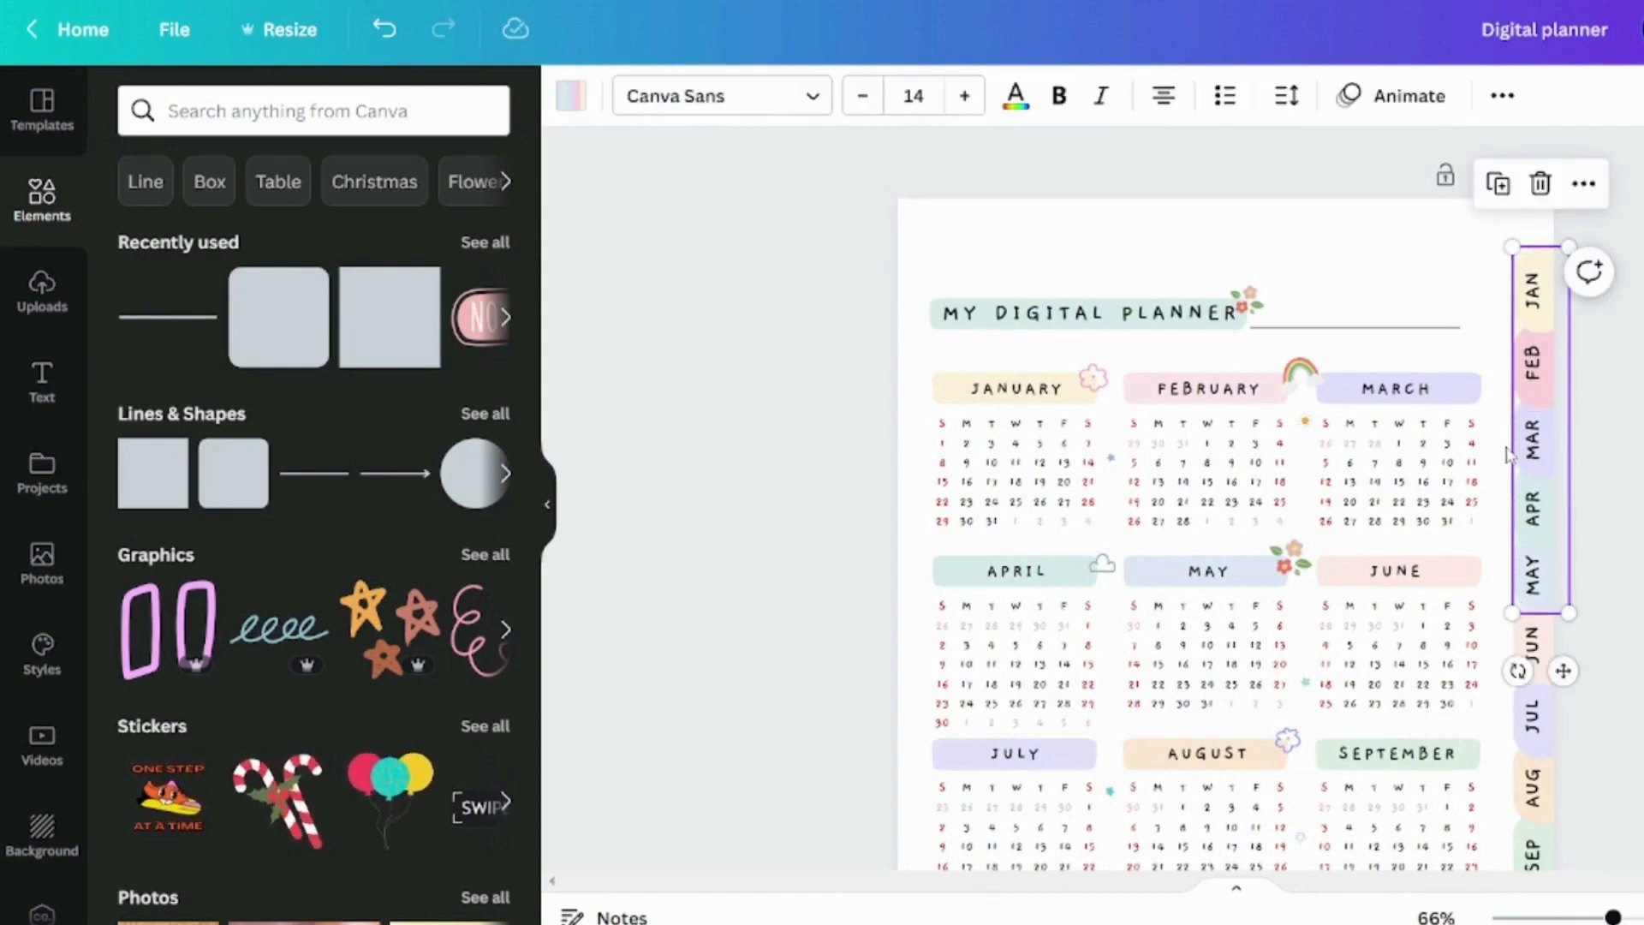
pyautogui.moveTo(1508, 454); pyautogui.dragTo(1109, 336)
pyautogui.moveTo(1114, 554); pyautogui.dragTo(1388, 212)
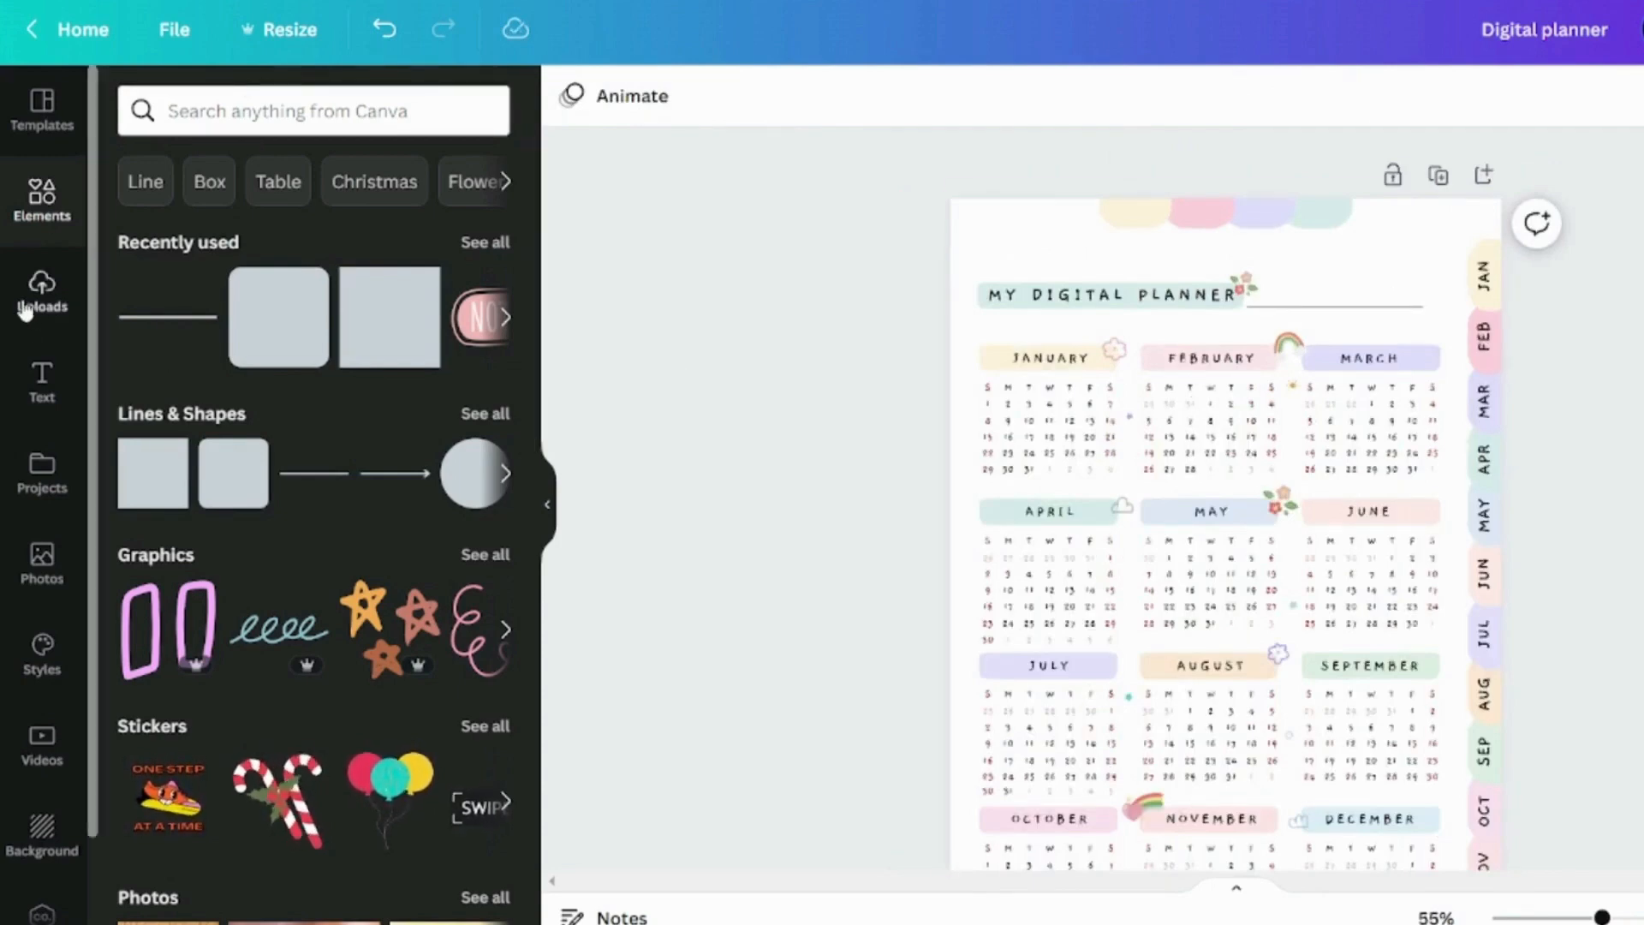
# Duplicate the MY DIGITAL PLANNER text and replace the copy's wording with 2023
pyautogui.scroll(1, 1229, 276)
pyautogui.scroll(2, 1229, 276)
pyautogui.click(1007, 317)
pyautogui.moveTo(1117, 326); pyautogui.dragTo(1438, 226)
pyautogui.doubleClick(1437, 225)
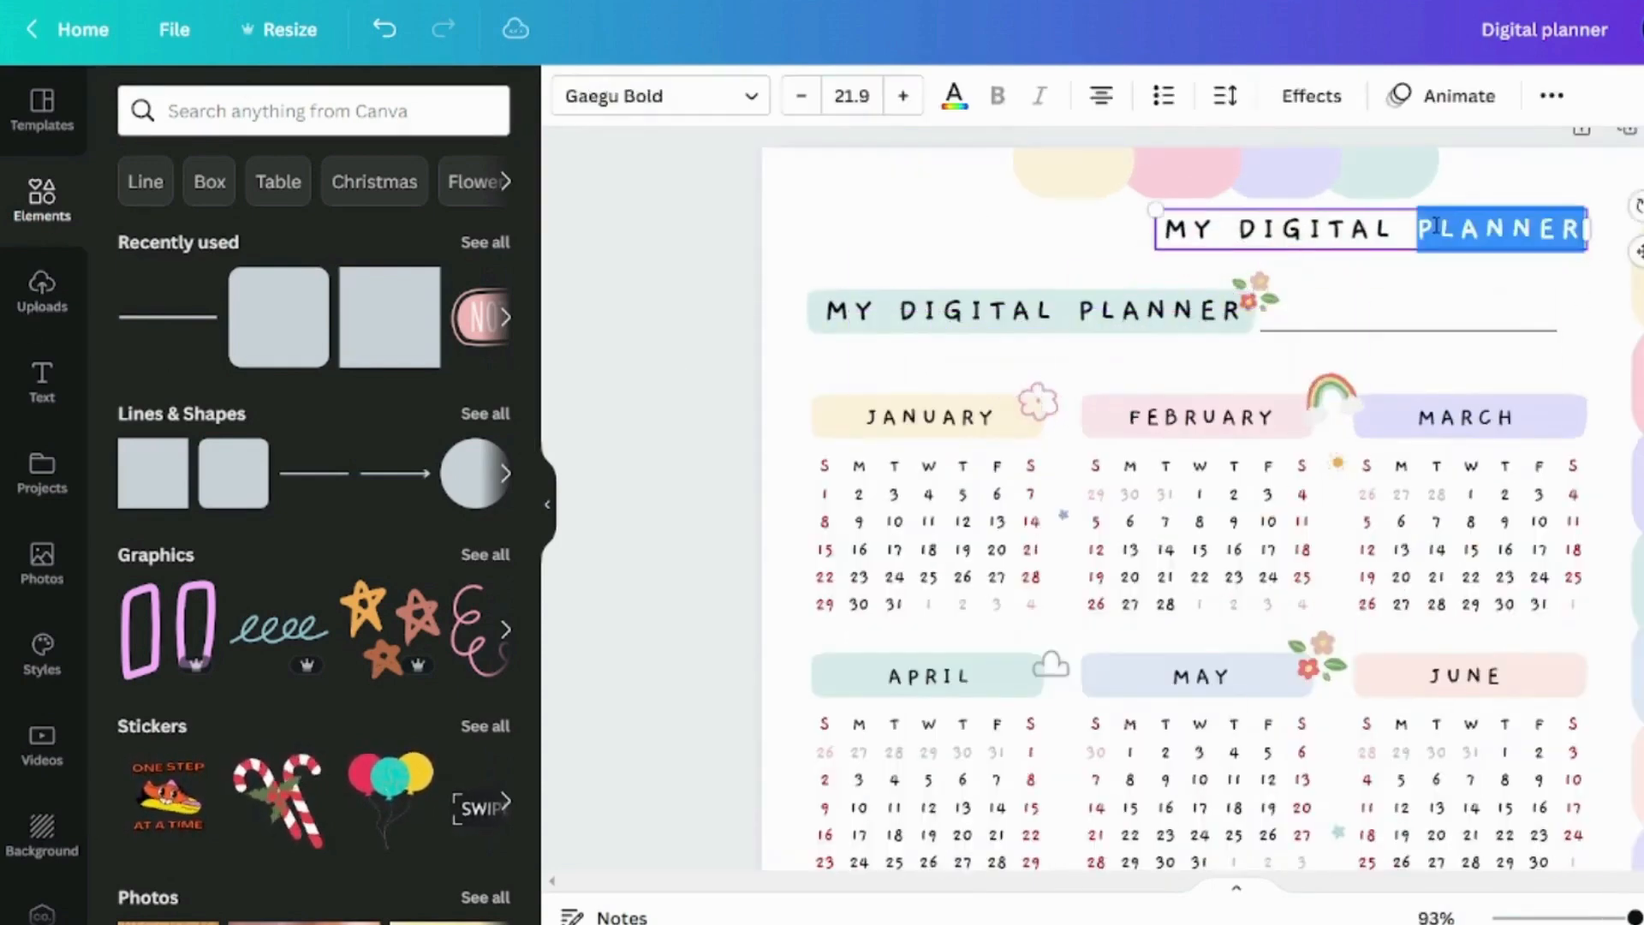
pyautogui.hotkey('ctrl', 'a')
pyautogui.write('20')
# Enlarge the 2023 text to size 28.1 and move it to the page's upper left corner
pyautogui.moveTo(1590, 231); pyautogui.dragTo(949, 182)
pyautogui.click(1337, 240)
pyautogui.click(1207, 210)
pyautogui.click(1344, 244)
pyautogui.moveTo(793, 200); pyautogui.dragTo(748, 213)
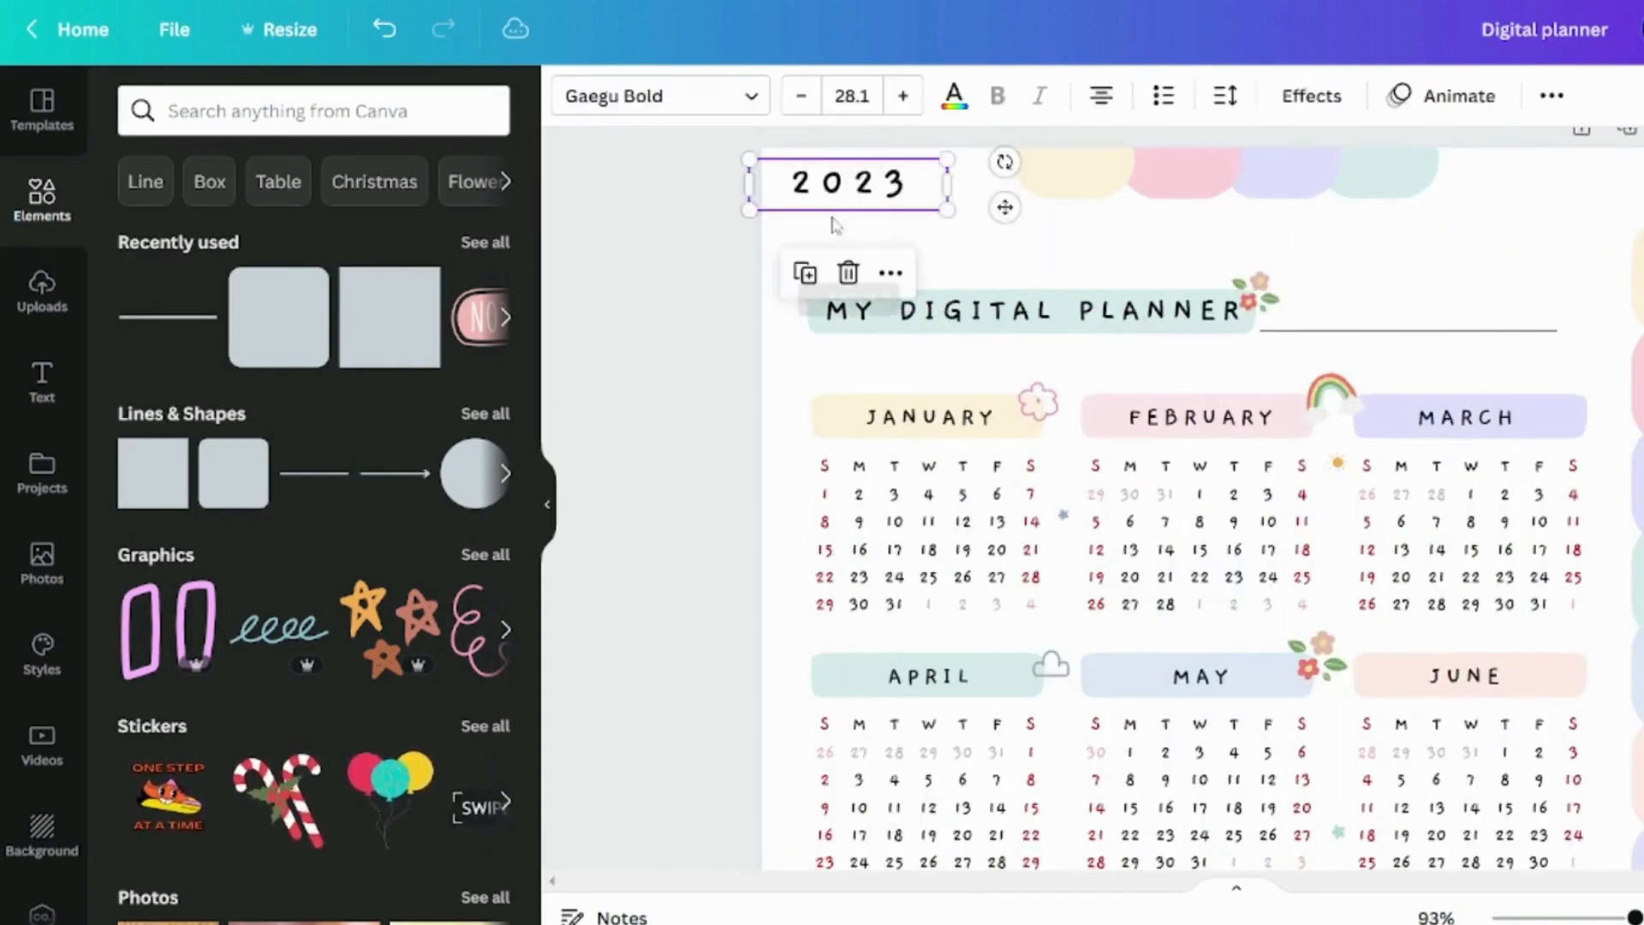
pyautogui.moveTo(879, 193); pyautogui.dragTo(893, 194)
pyautogui.click(903, 221)
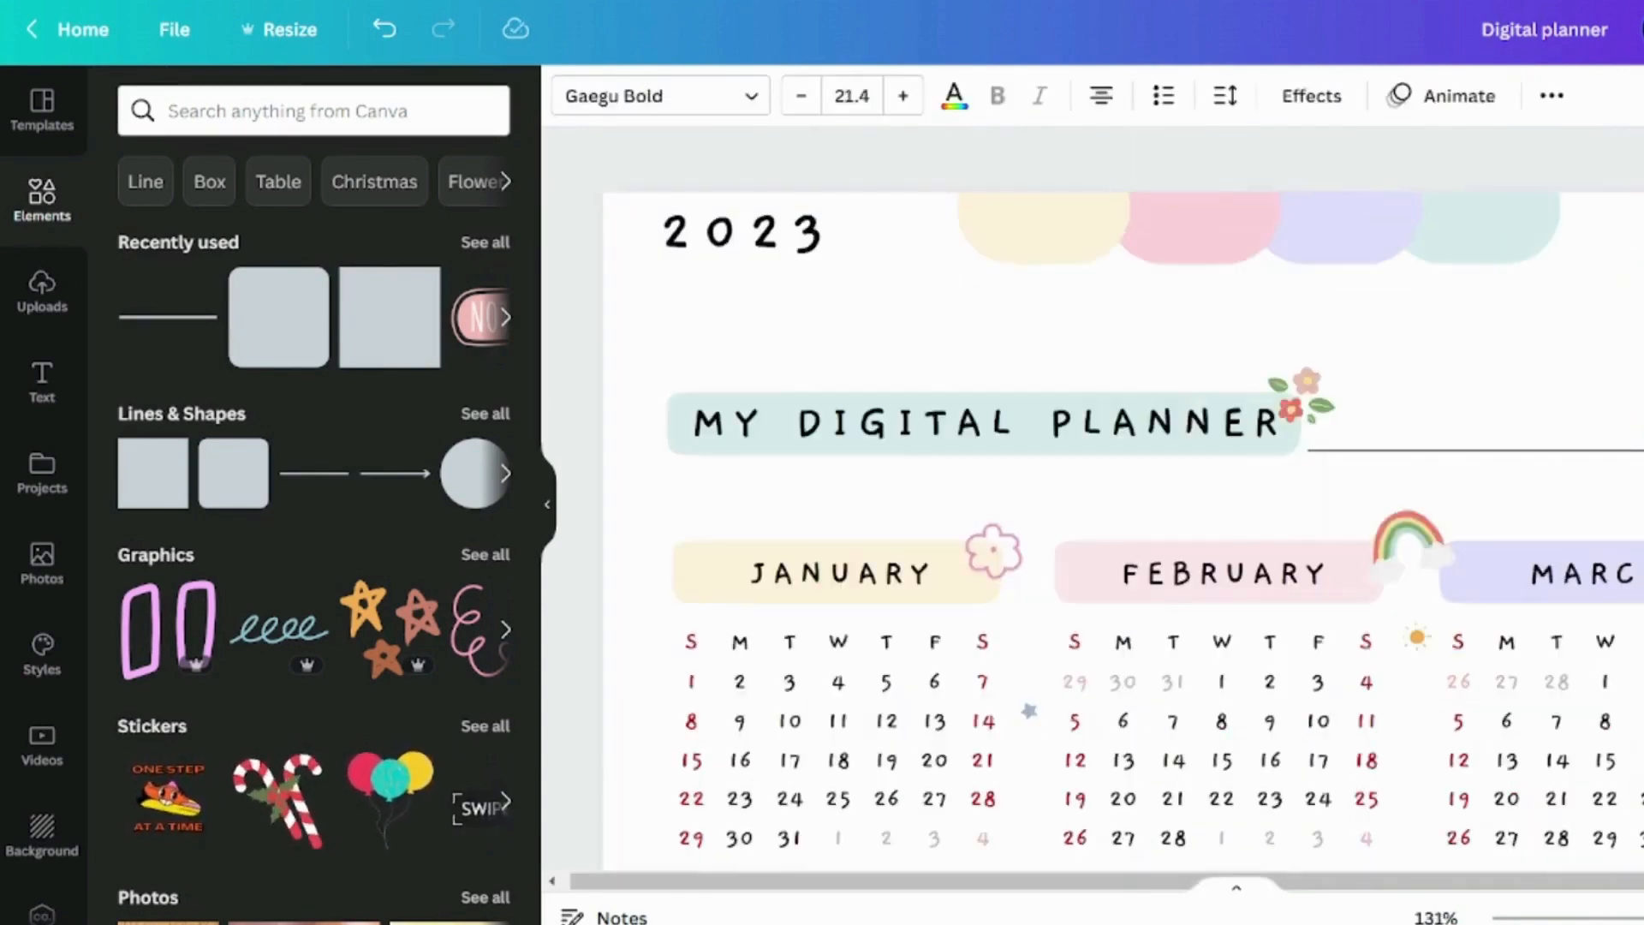
# Paste a text label reading HOME, shrink it and place it on the yellow top tab
pyautogui.click(993, 319)
pyautogui.hotkey('ctrl', 'v')
pyautogui.moveTo(1075, 323); pyautogui.dragTo(977, 377)
pyautogui.moveTo(1037, 319); pyautogui.dragTo(1092, 329)
pyautogui.moveTo(1025, 299); pyautogui.dragTo(1099, 243)
# Centre the HOME label on its tab and spread the pink, lavender and teal top tabs slightly further apart
pyautogui.moveTo(1040, 219); pyautogui.dragTo(1048, 223)
pyautogui.moveTo(1199, 239); pyautogui.dragTo(1208, 239)
pyautogui.moveTo(1345, 235); pyautogui.dragTo(1361, 235)
pyautogui.moveTo(1494, 233); pyautogui.dragTo(1525, 233)
pyautogui.click(1609, 328)
pyautogui.click(1047, 224)
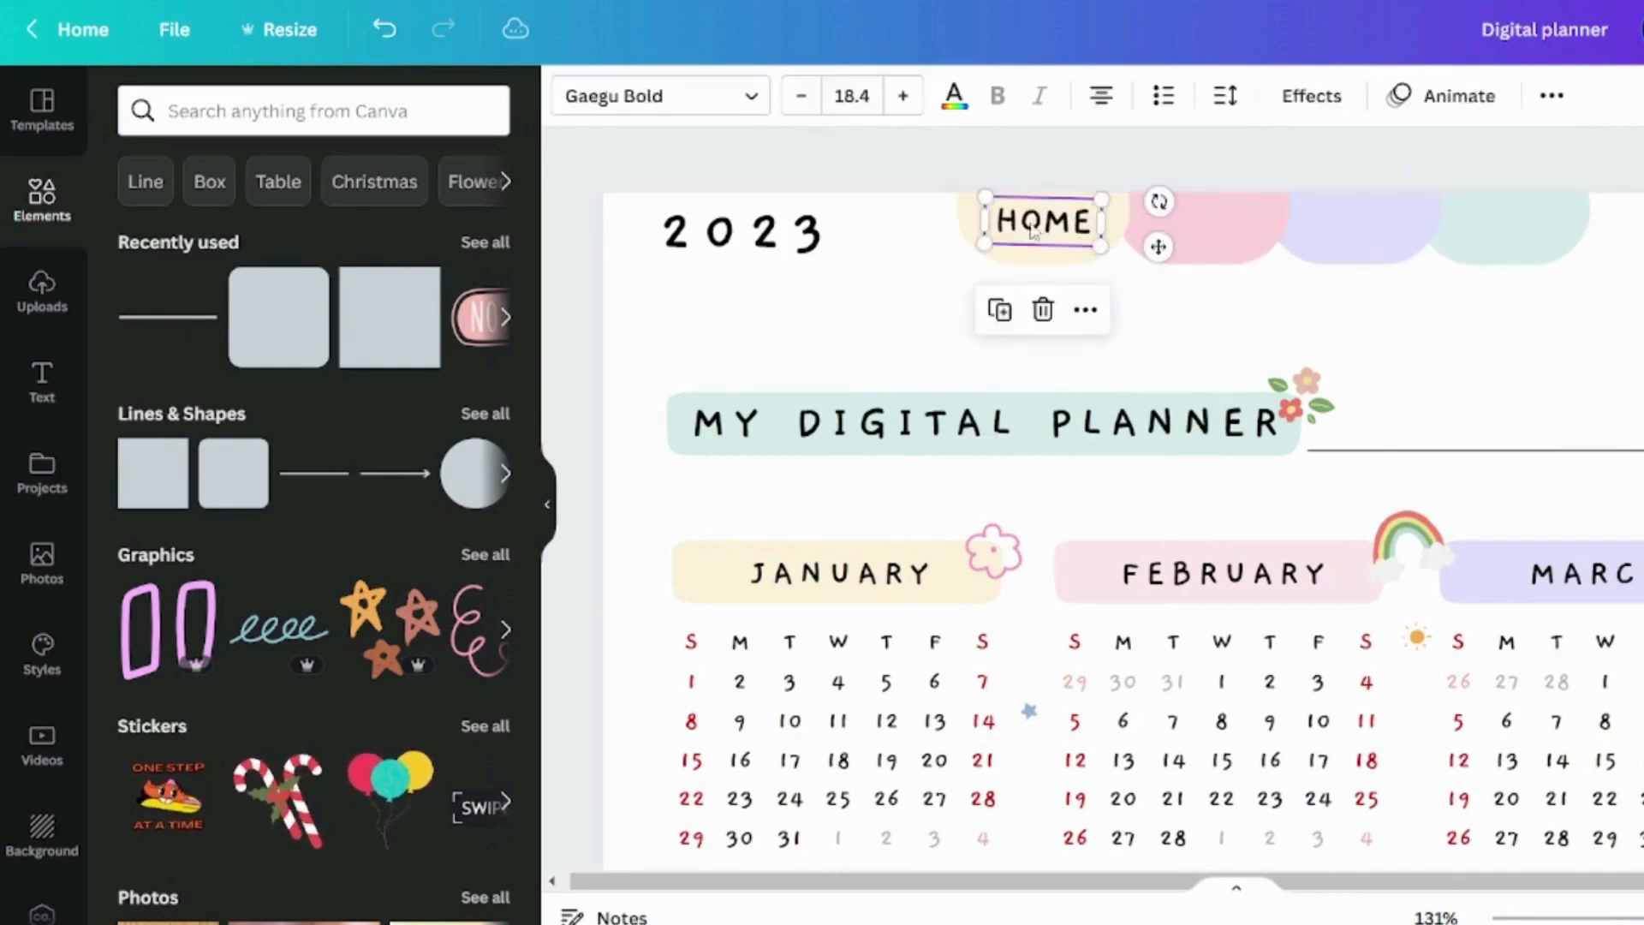
# Add a GROCERY label on the pink top tab and set the HOME label's font size to 16
pyautogui.doubleClick(1177, 331)
pyautogui.write('GROCERY')
pyautogui.moveTo(1047, 225); pyautogui.dragTo(1251, 227)
pyautogui.click(1395, 317)
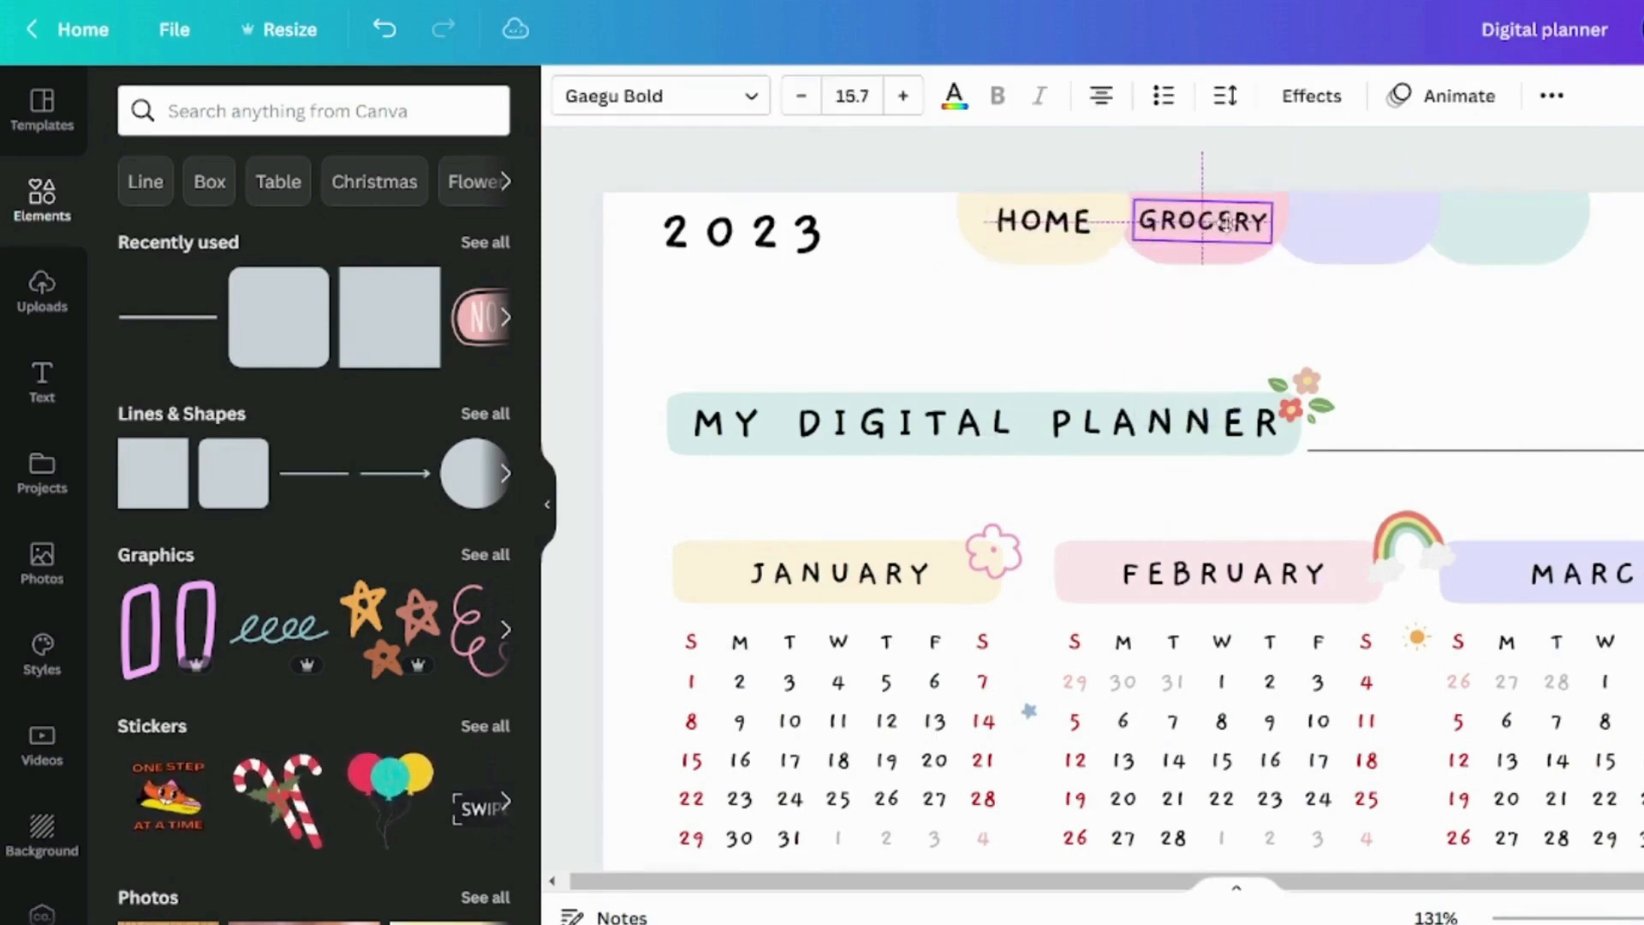
pyautogui.click(1092, 251)
pyautogui.click(851, 95)
pyautogui.click(851, 463)
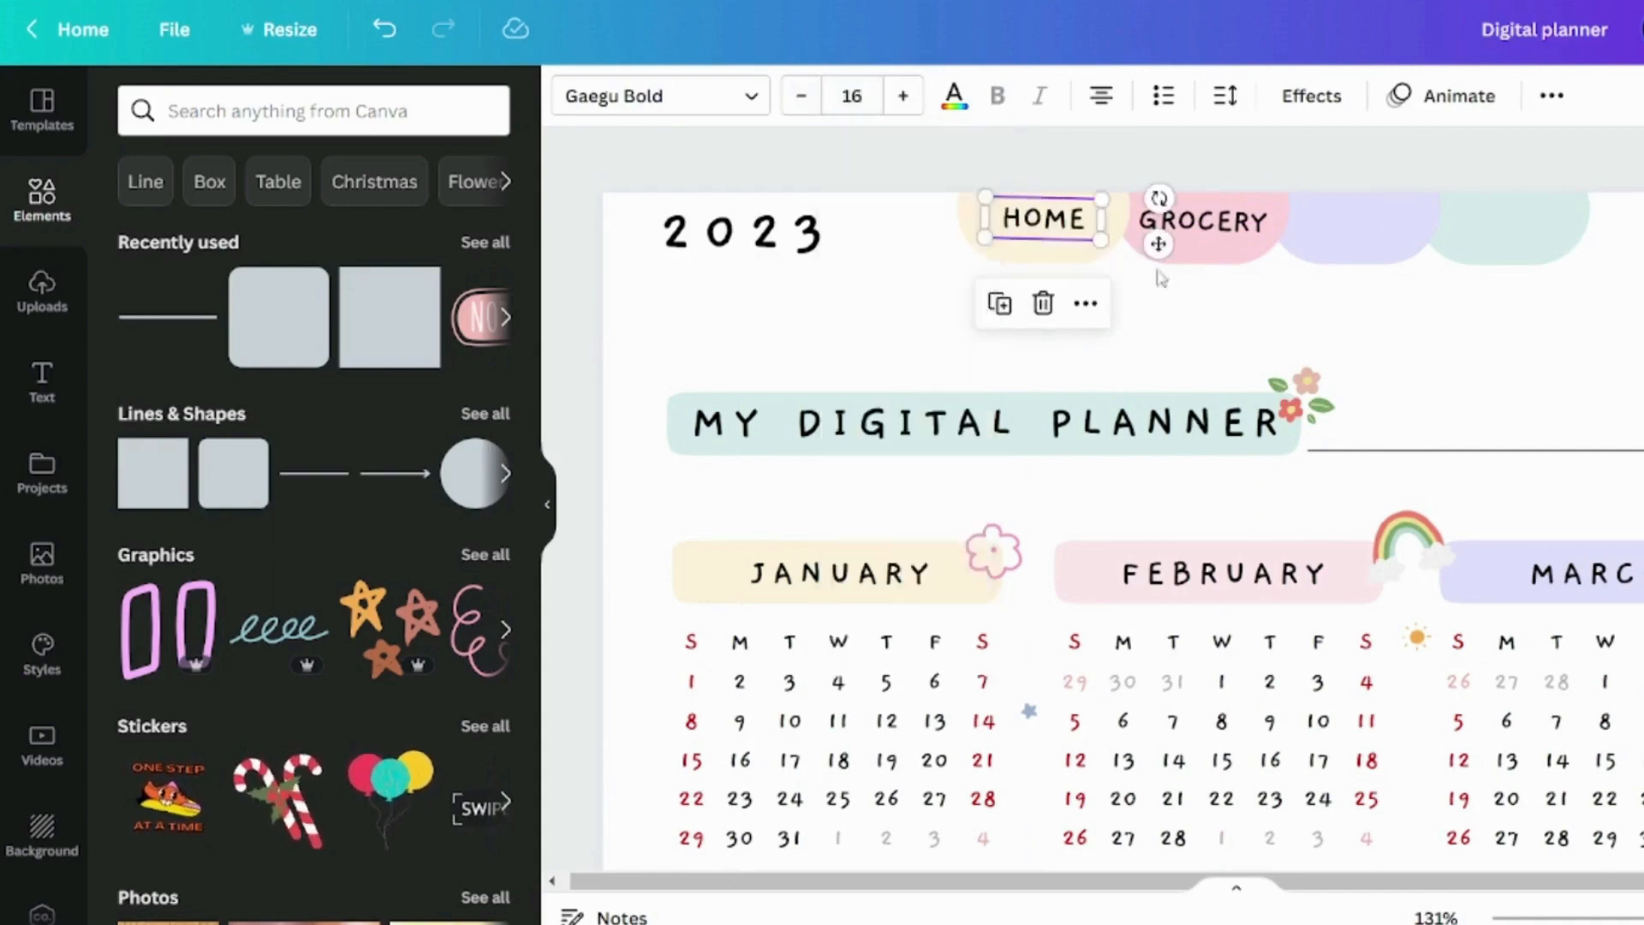
# Duplicate the GROCERY label onto the lavender and teal top tabs and reword the lavender one as BUDGET
pyautogui.click(1208, 221)
pyautogui.click(1405, 325)
pyautogui.click(1230, 225)
pyautogui.moveTo(1230, 225); pyautogui.dragTo(1524, 222)
pyautogui.doubleClick(1381, 222)
pyautogui.write('B')
pyautogui.click(1405, 325)
# Reword the label on the teal top tab as NOTES
pyautogui.doubleClick(1524, 222)
pyautogui.write('NOTES')
pyautogui.click(1616, 323)
pyautogui.scroll(-5, 1616, 323)
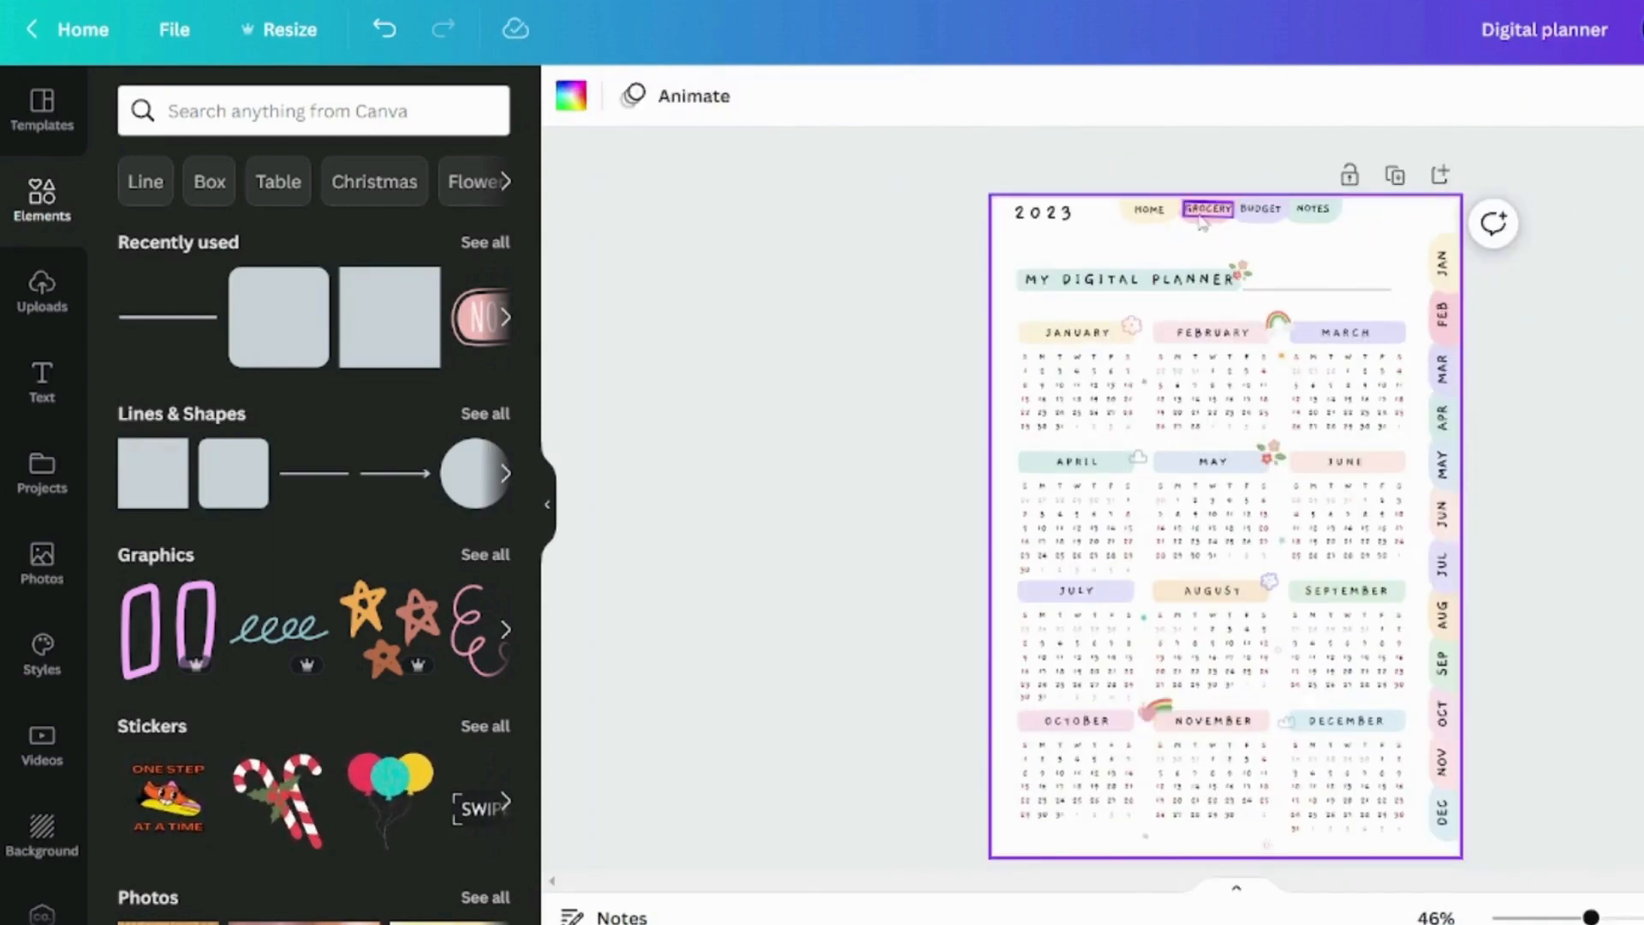
pyautogui.click(1203, 214)
pyautogui.click(1285, 259)
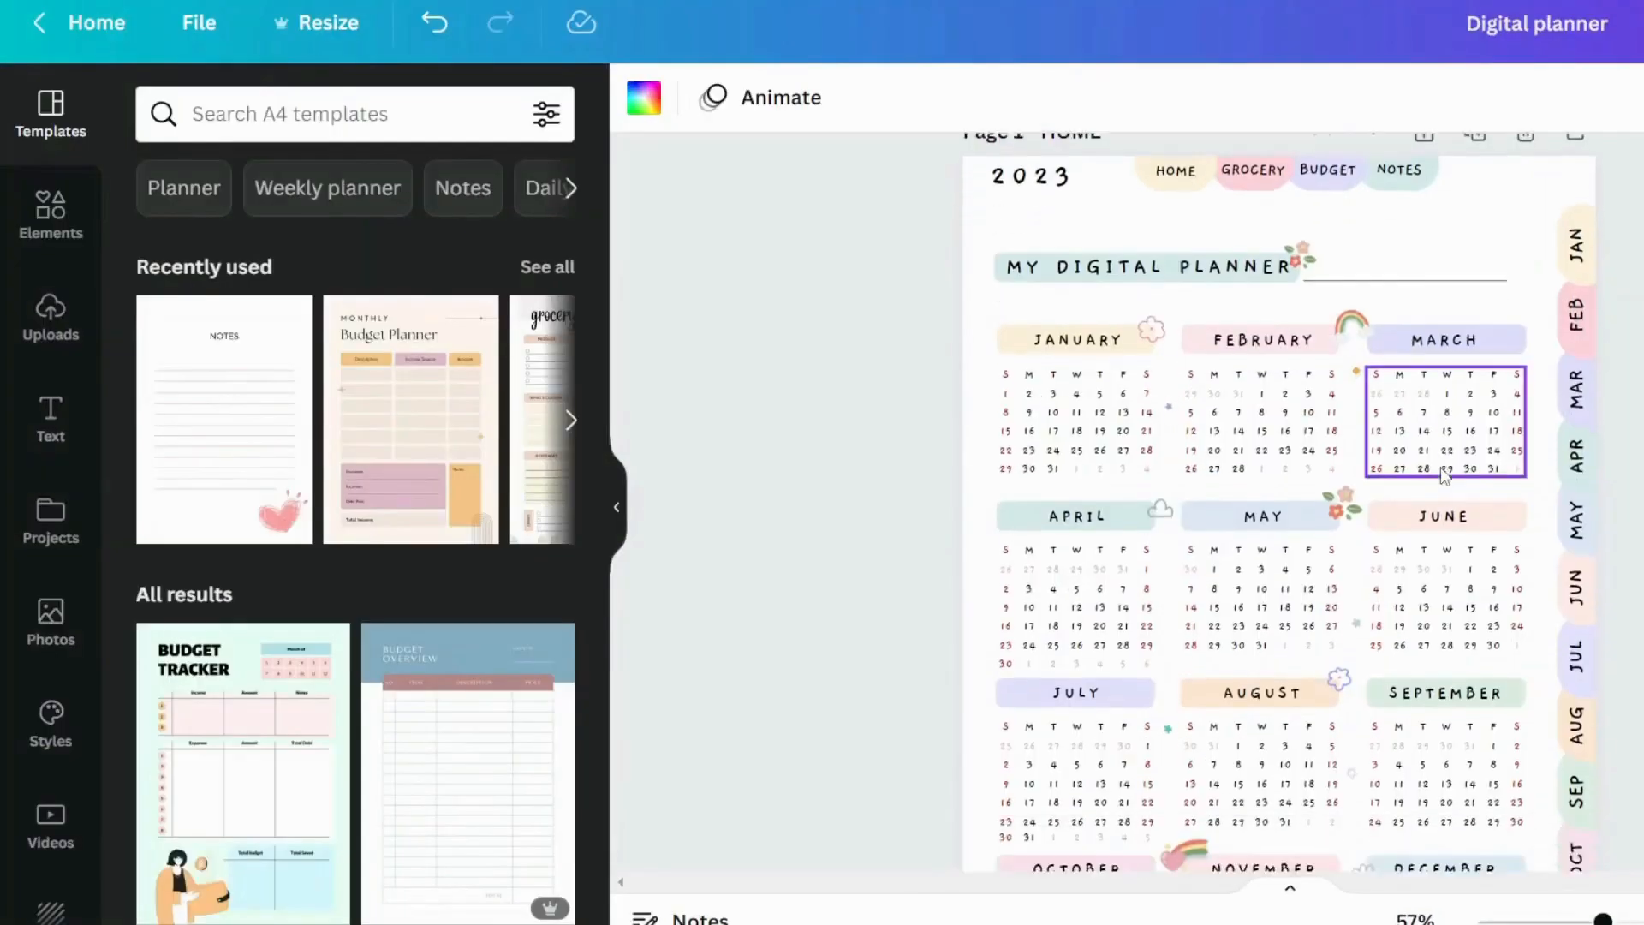
# Search the templates for 2023 CALENDER PLANNER and open the Brown and Beige Abstract Modern Cute Calendar 2023 Planner set
pyautogui.scroll(-2, 1233, 351)
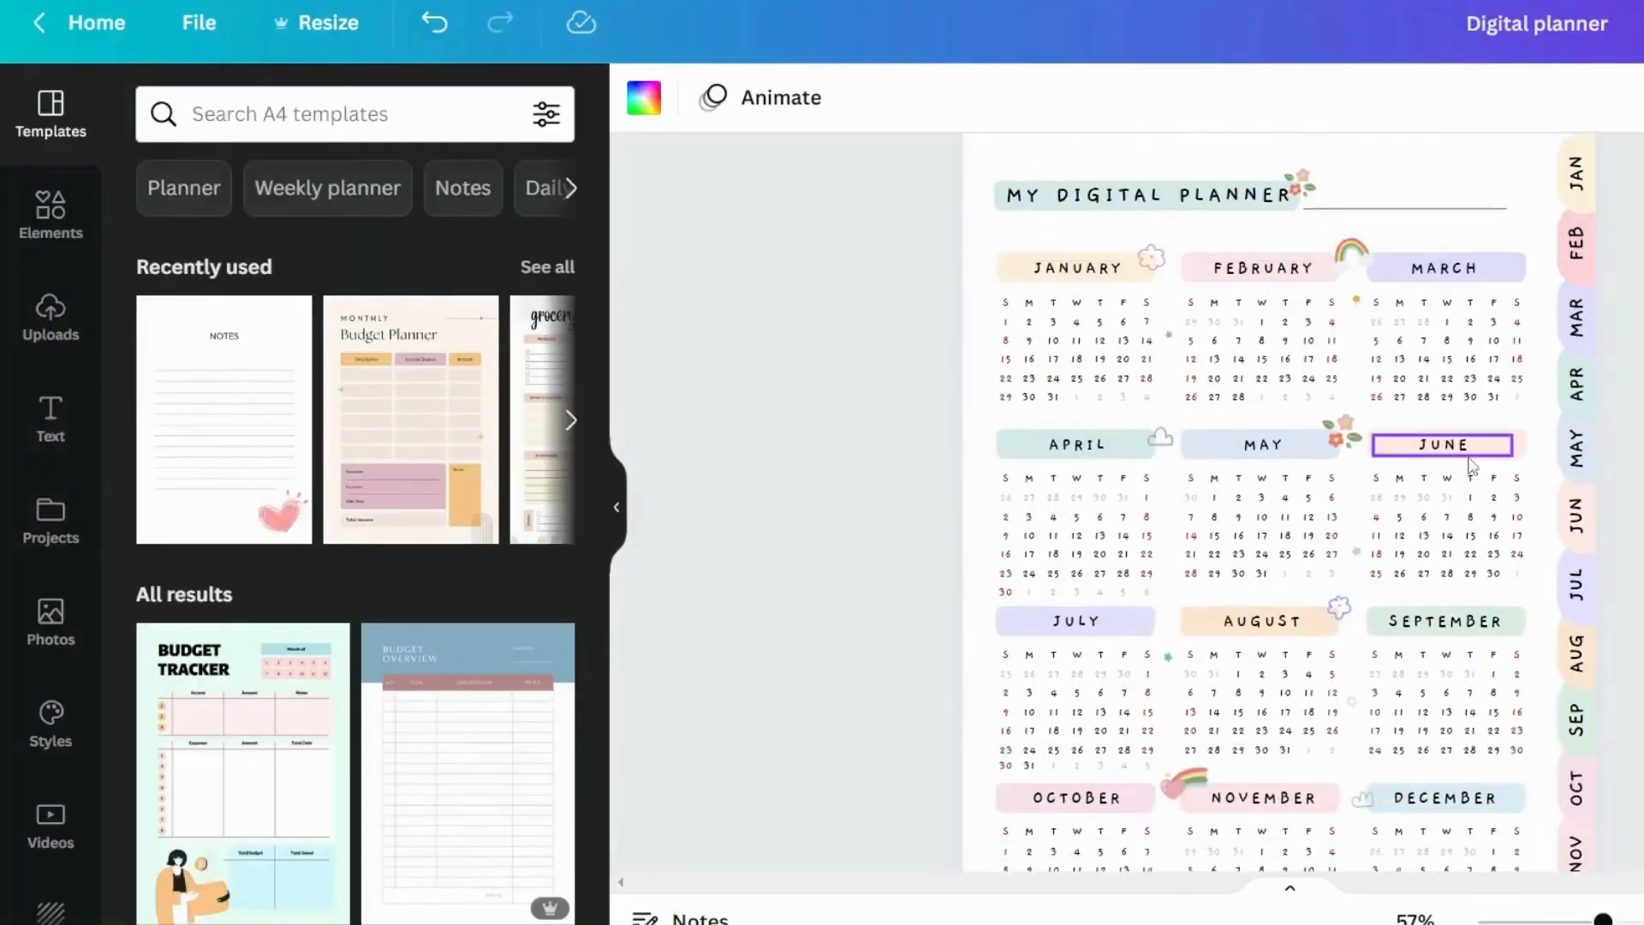
pyautogui.scroll(-4, 1011, 610)
pyautogui.scroll(4, 1010, 610)
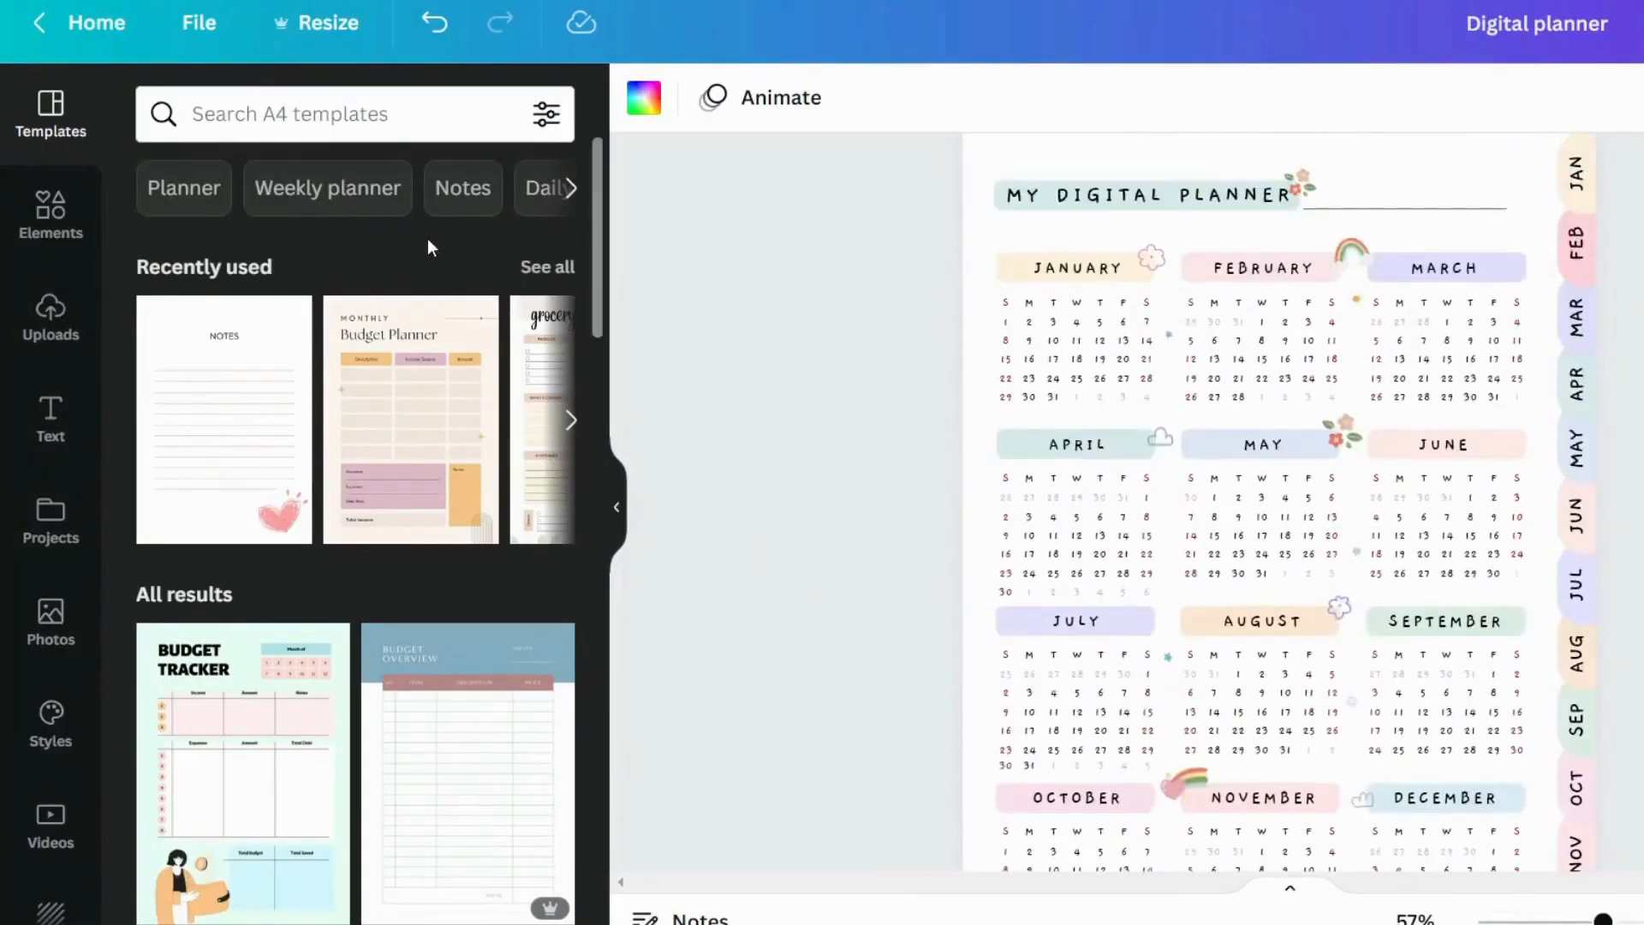
pyautogui.click(376, 133)
pyautogui.write('2023 ')
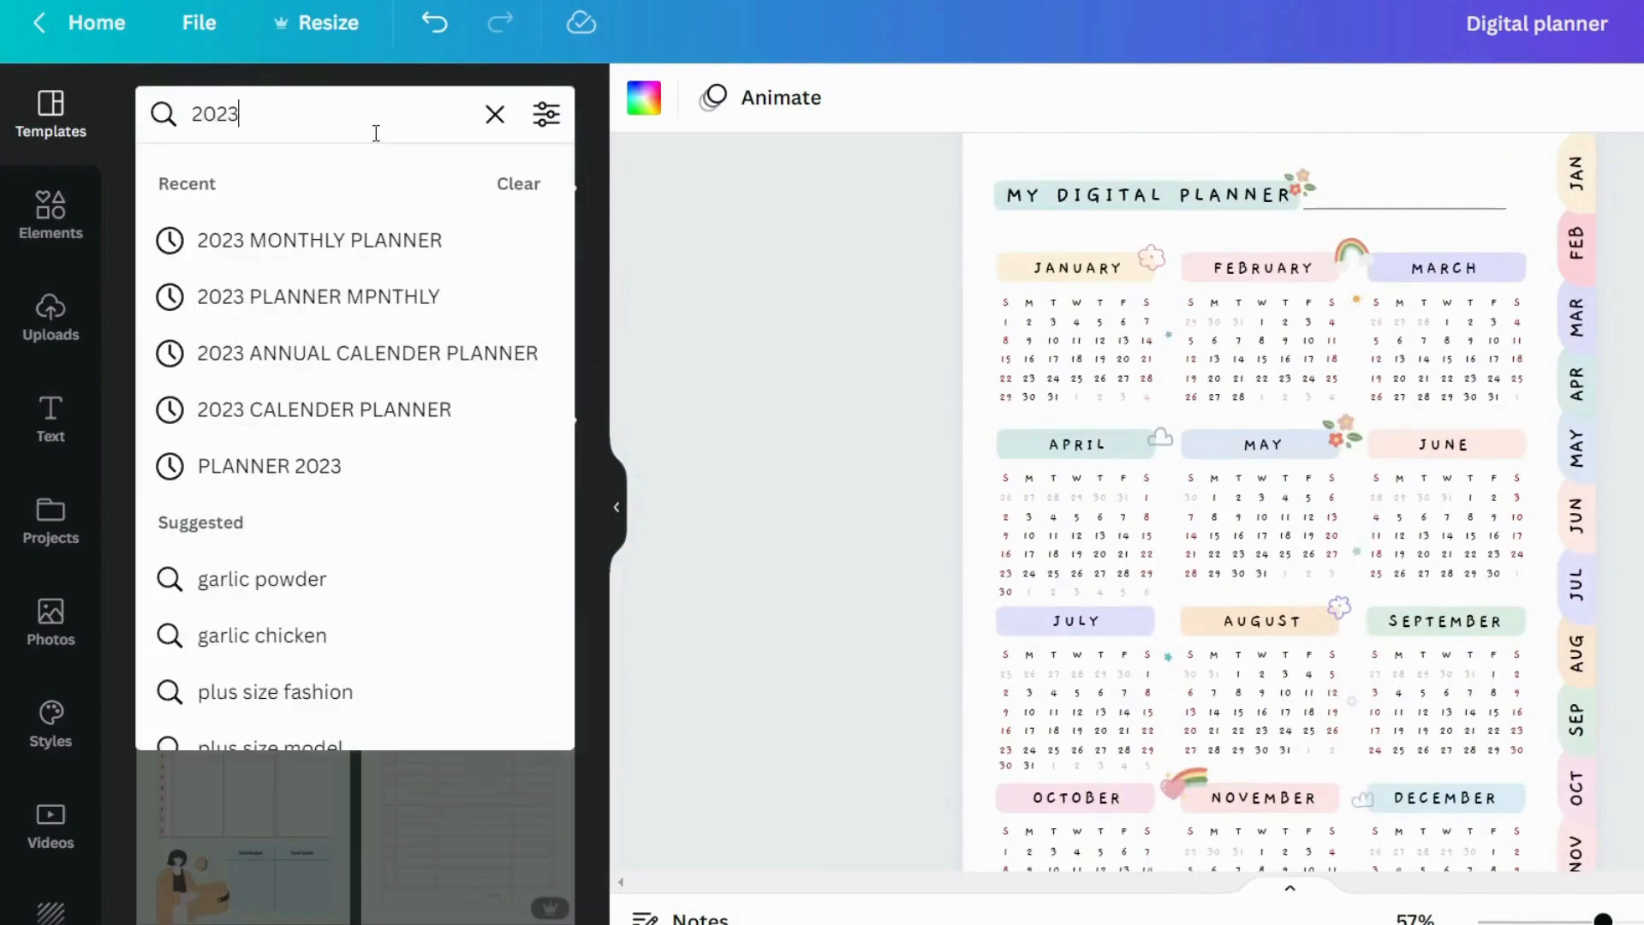
pyautogui.write('calender')
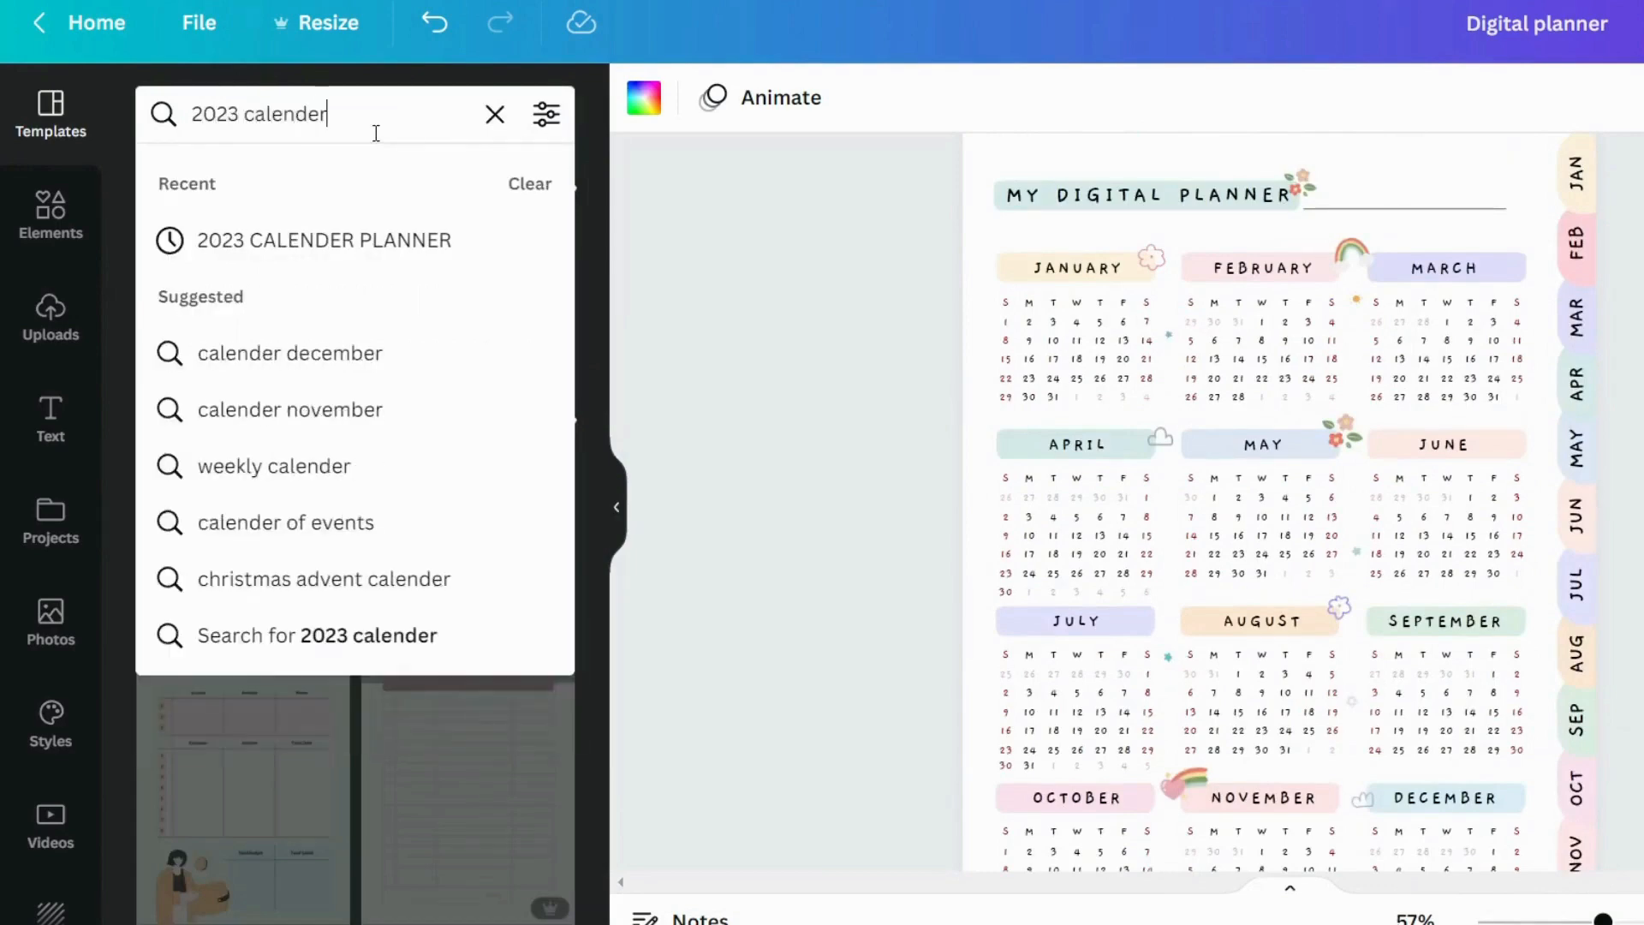
pyautogui.click(362, 229)
pyautogui.scroll(-5, 228, 496)
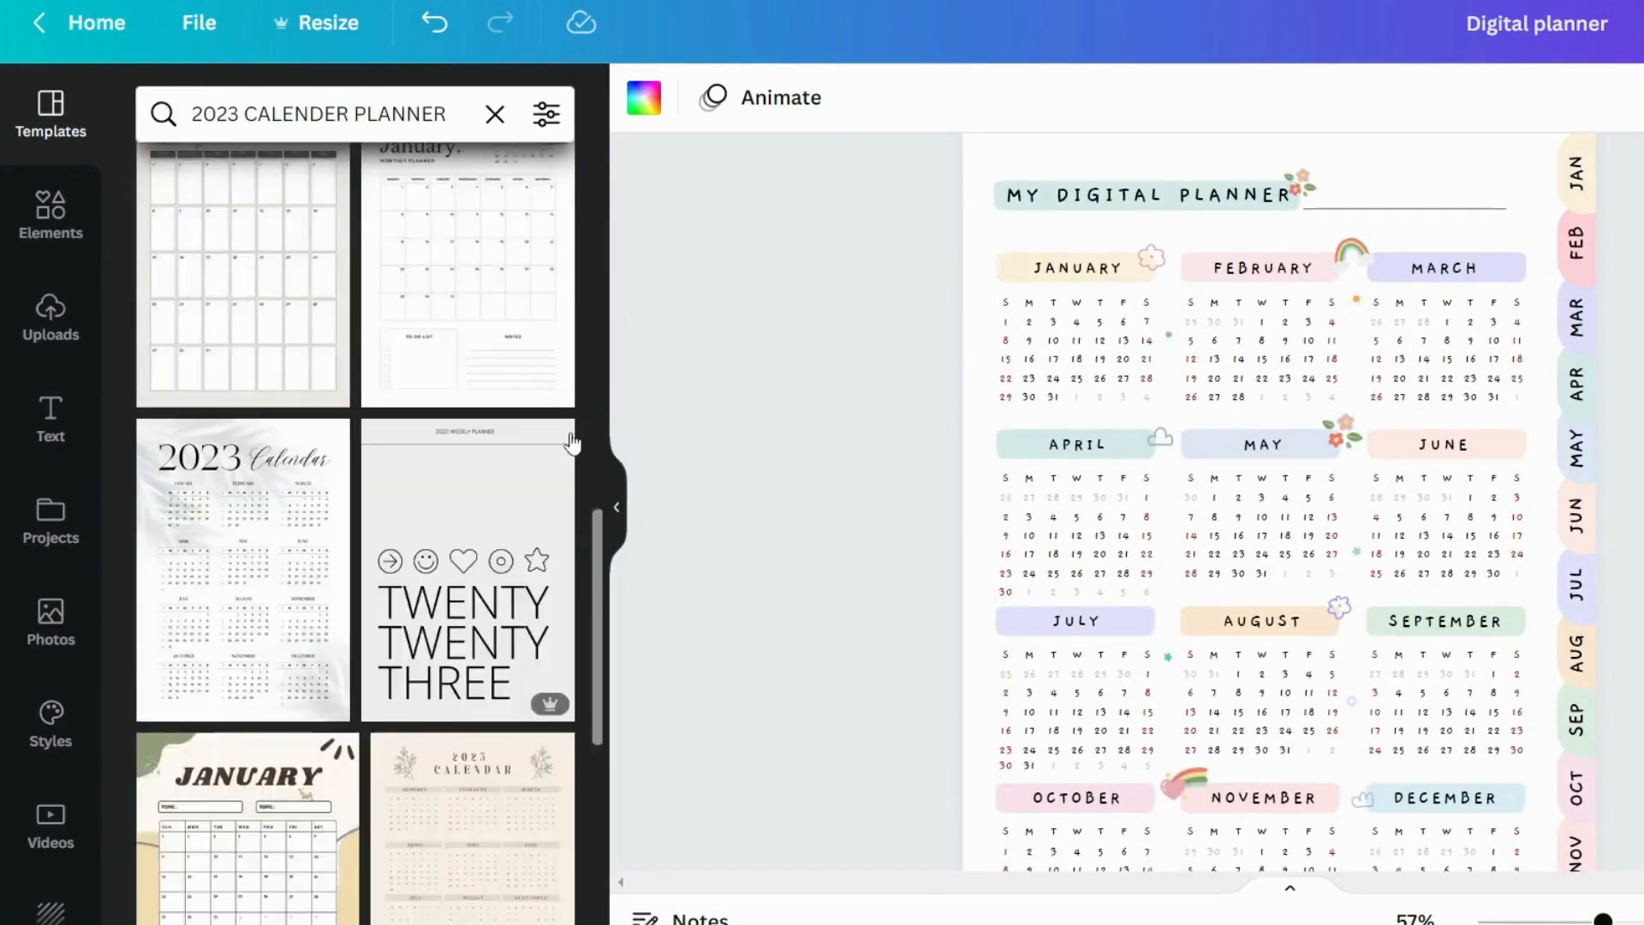
pyautogui.scroll(-3, 525, 569)
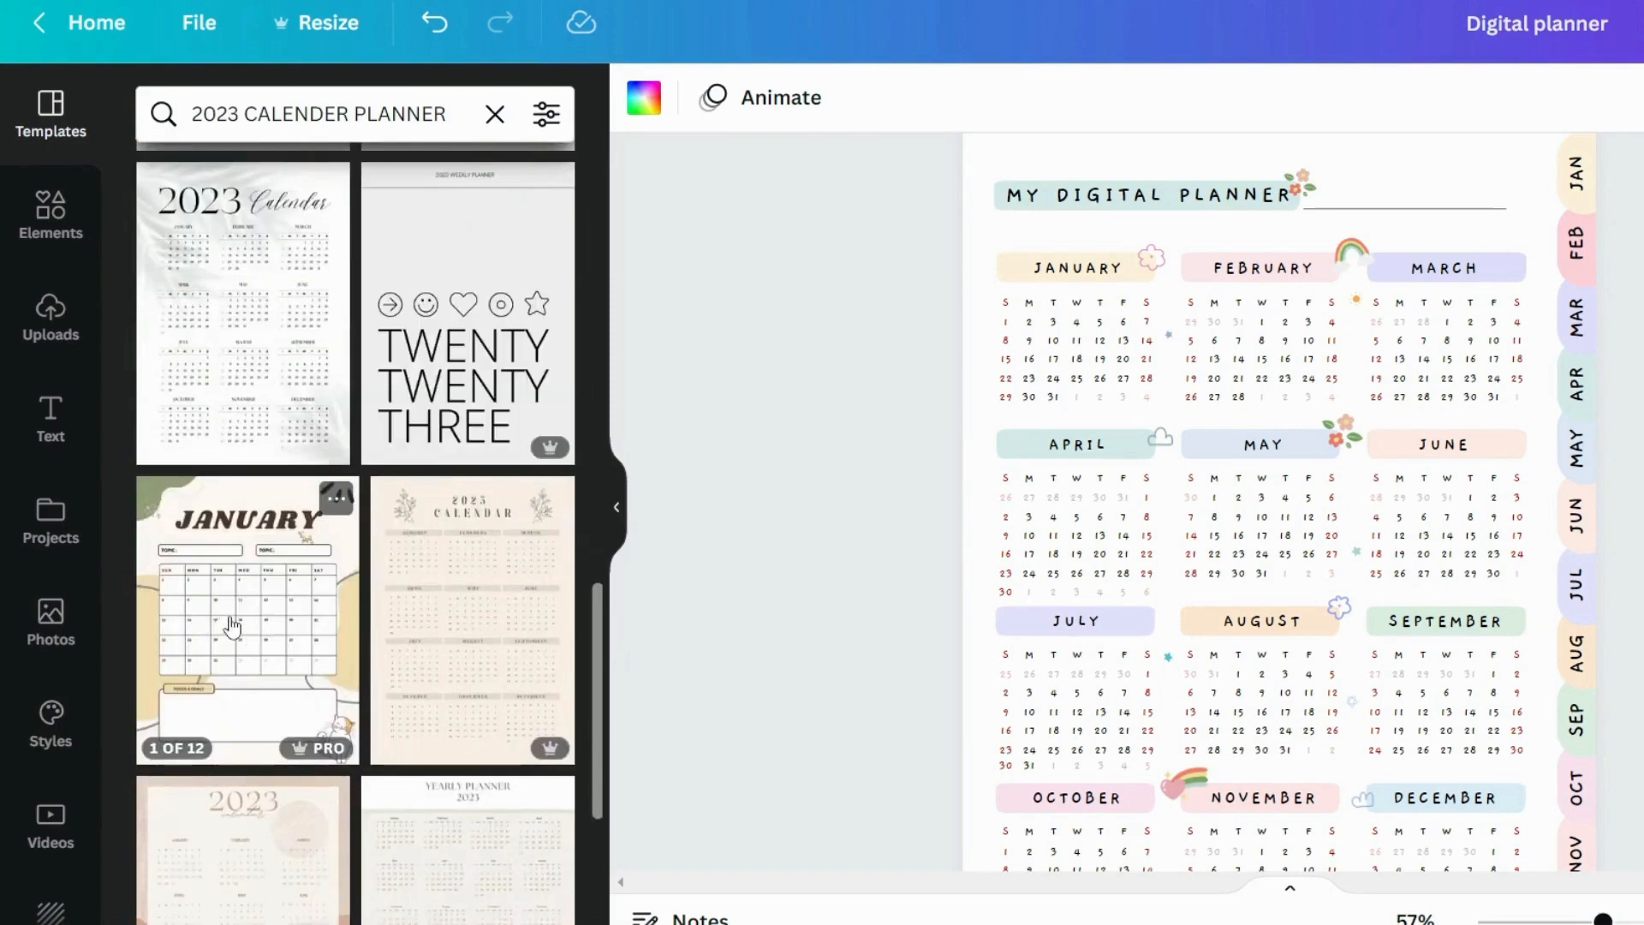
pyautogui.click(246, 584)
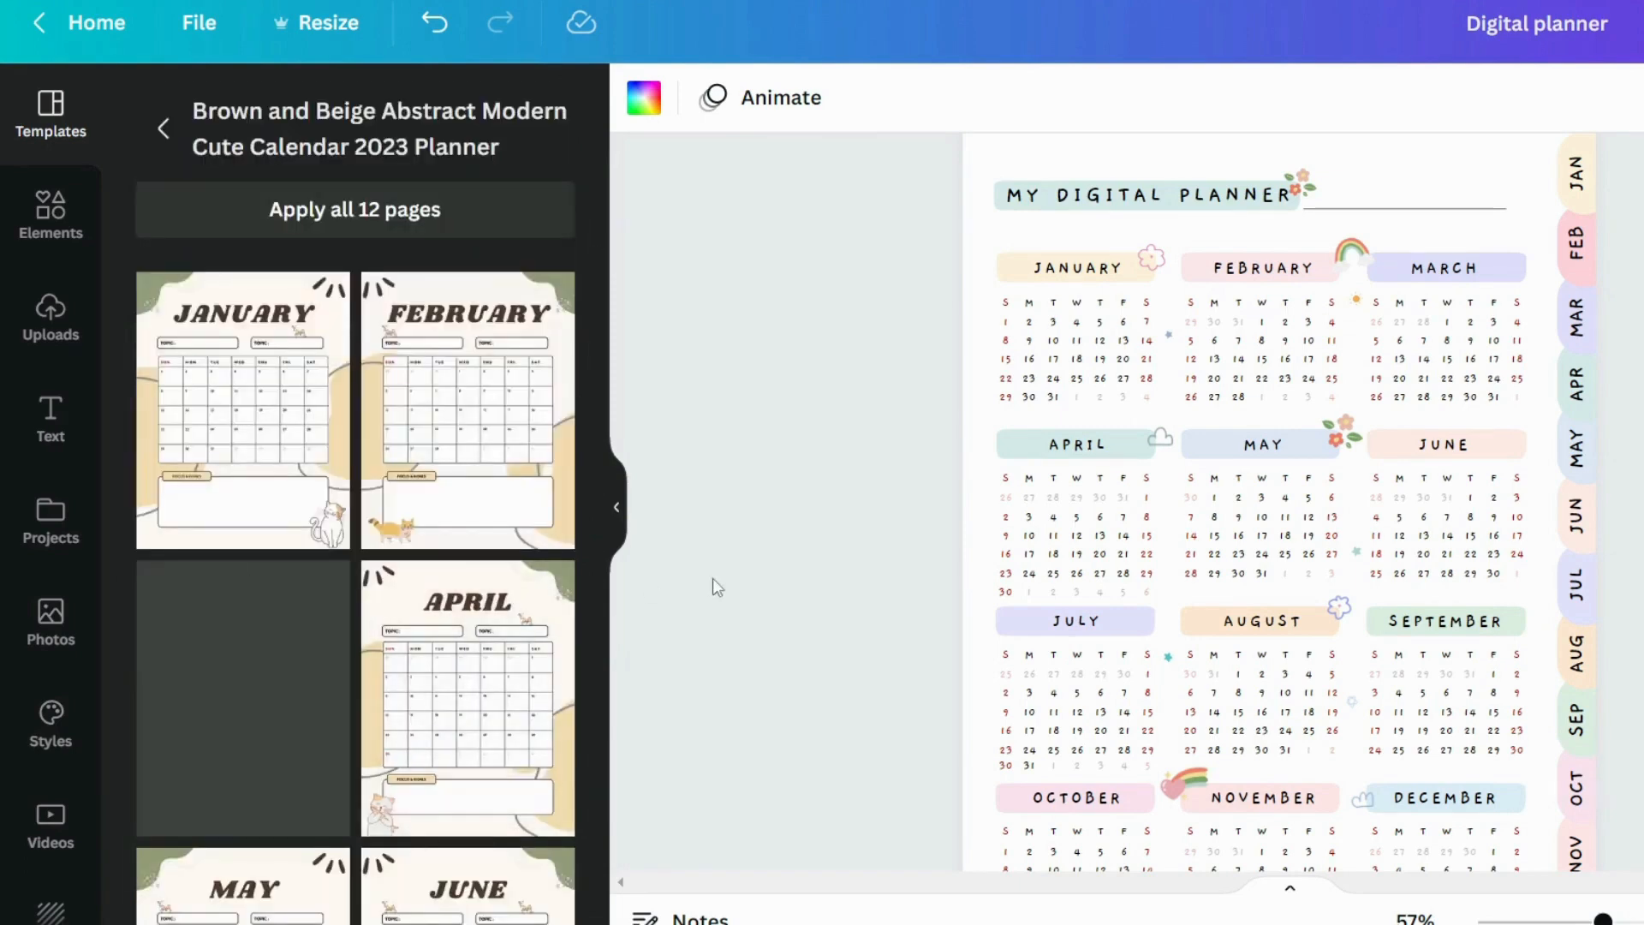
# Apply the template's JANUARY page to the blank page 2
pyautogui.scroll(-5, 345, 416)
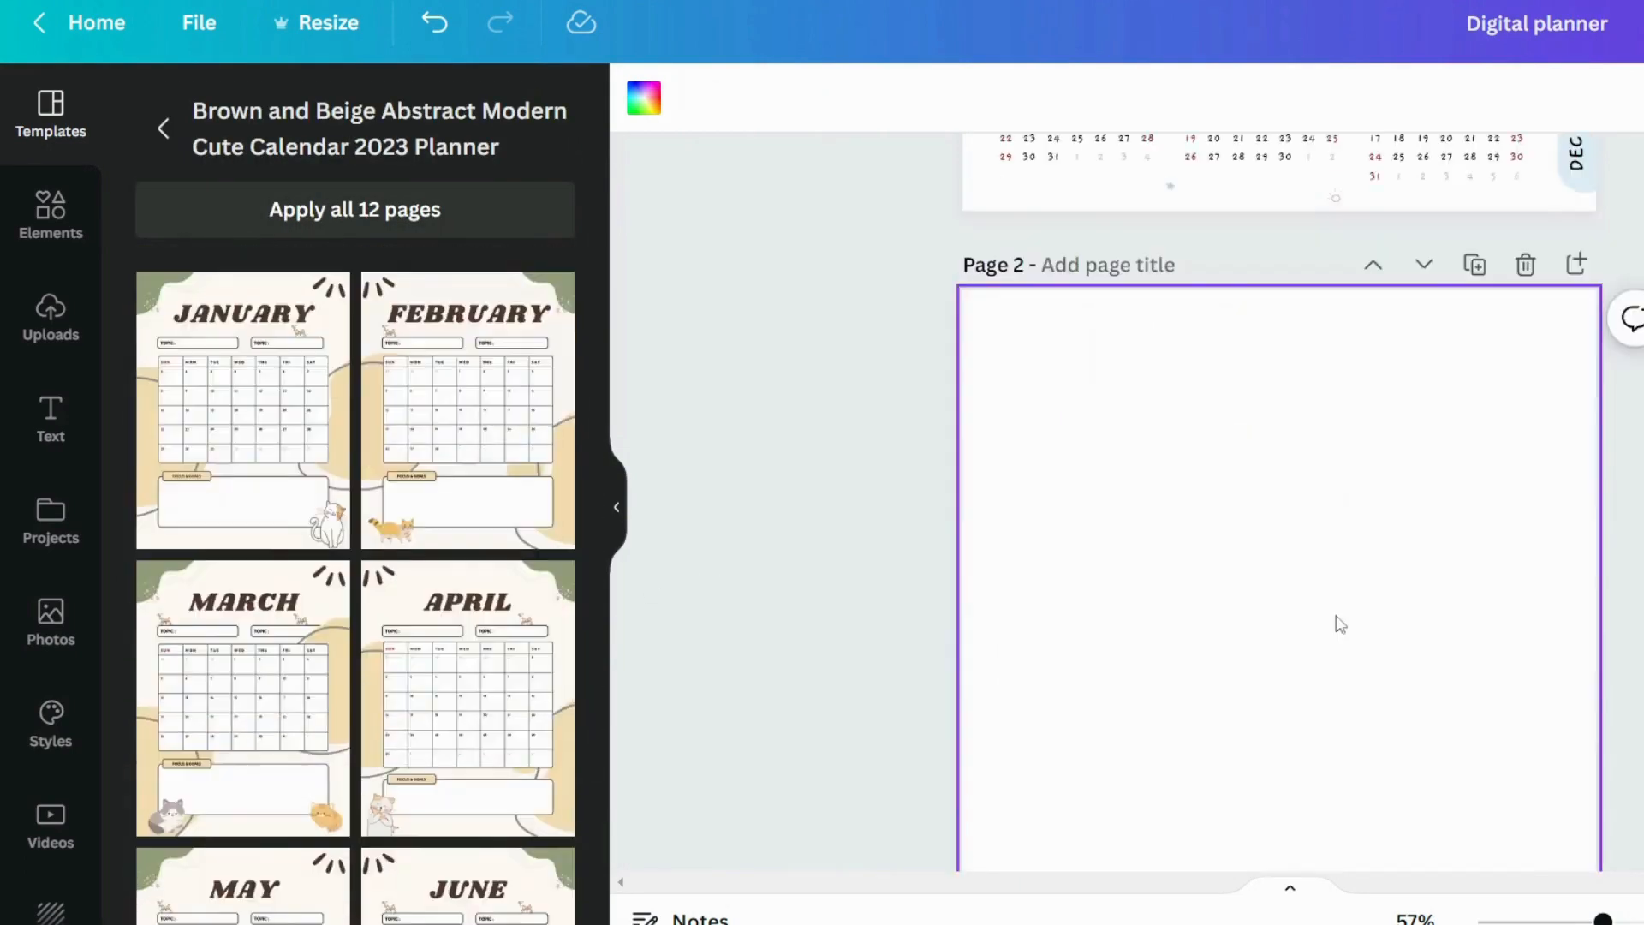
pyautogui.scroll(-2, 1341, 624)
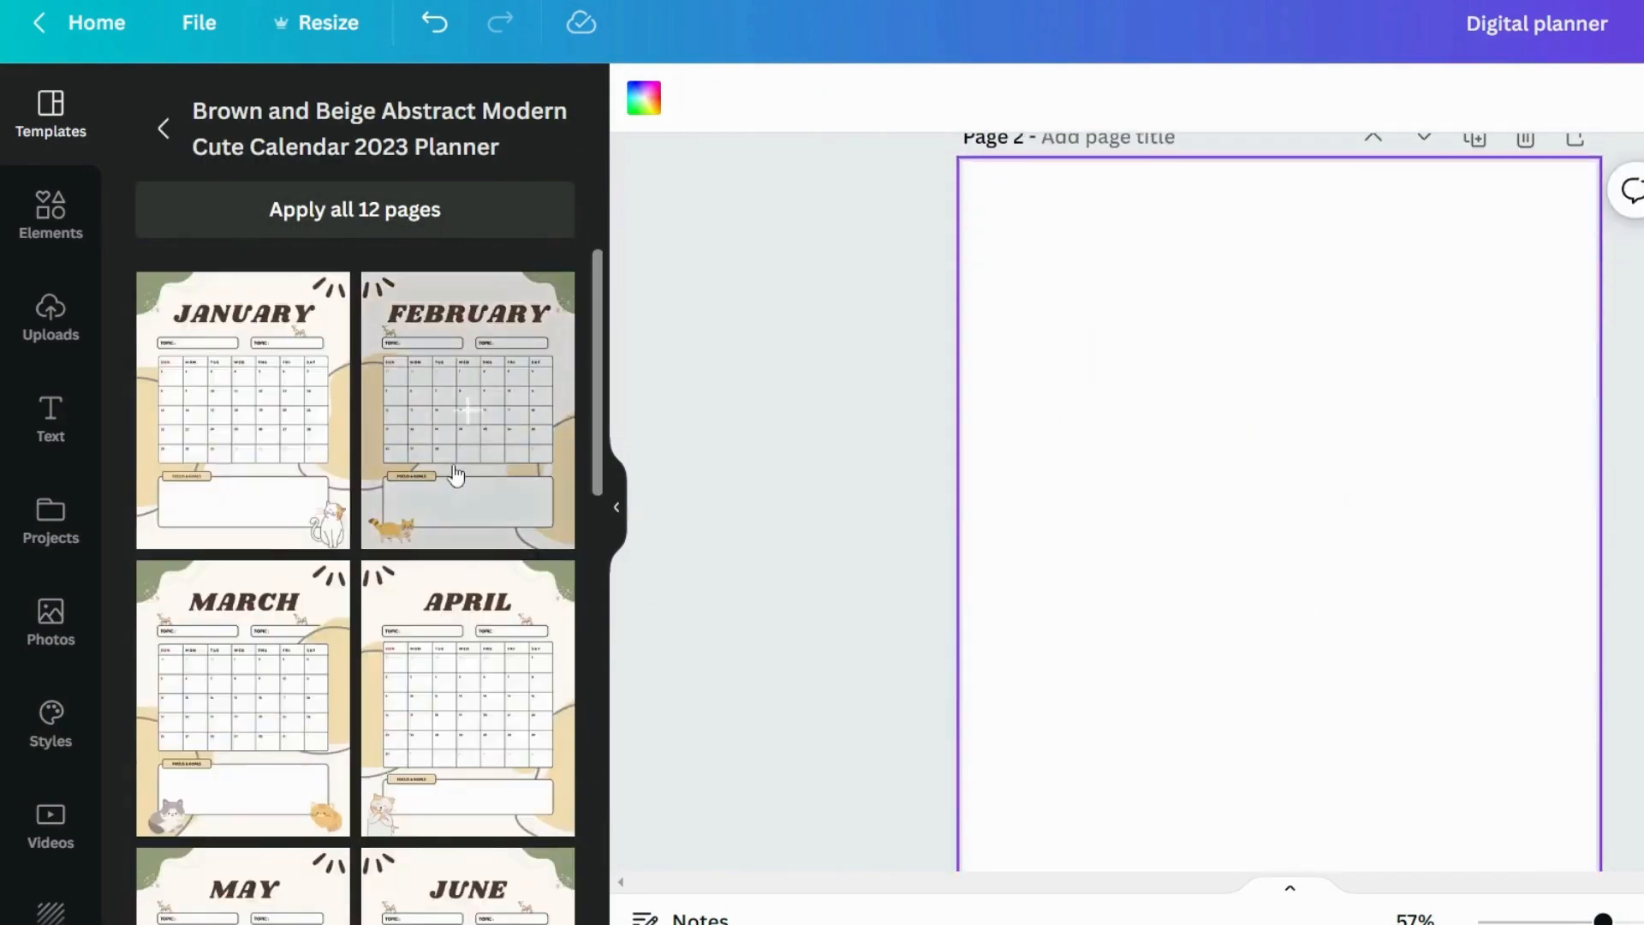
pyautogui.click(249, 411)
# Copy all the month tabs and the HOME, GROCERY, BUDGET and NOTES tabs from the home page
pyautogui.scroll(-5, 1448, 497)
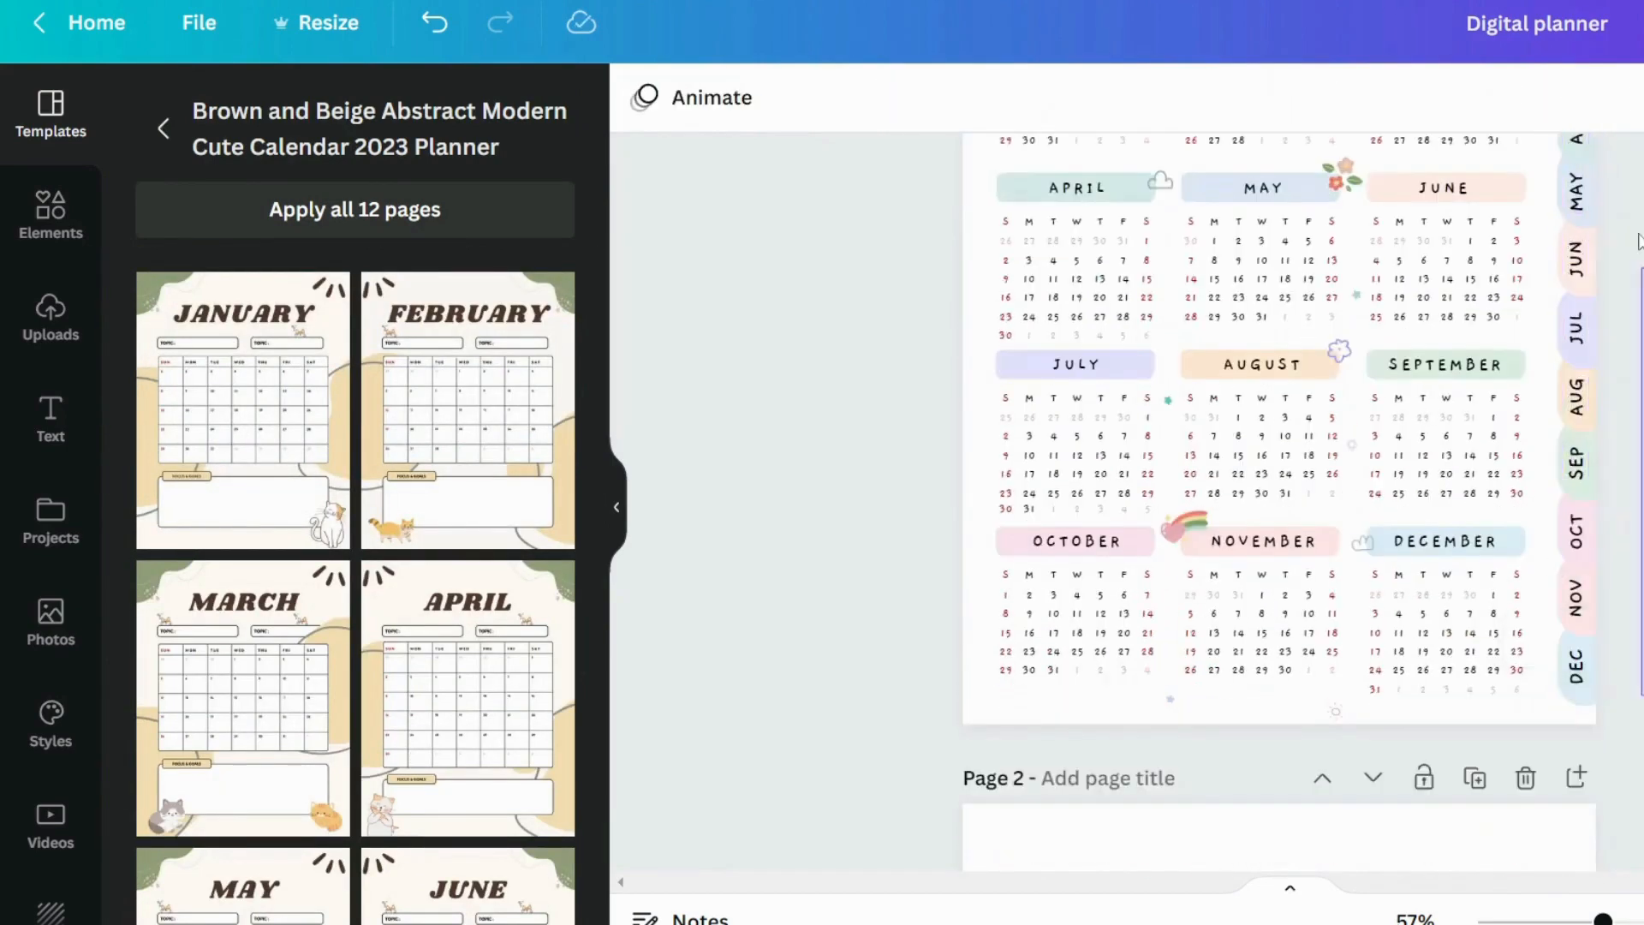
pyautogui.scroll(5, 1401, 294)
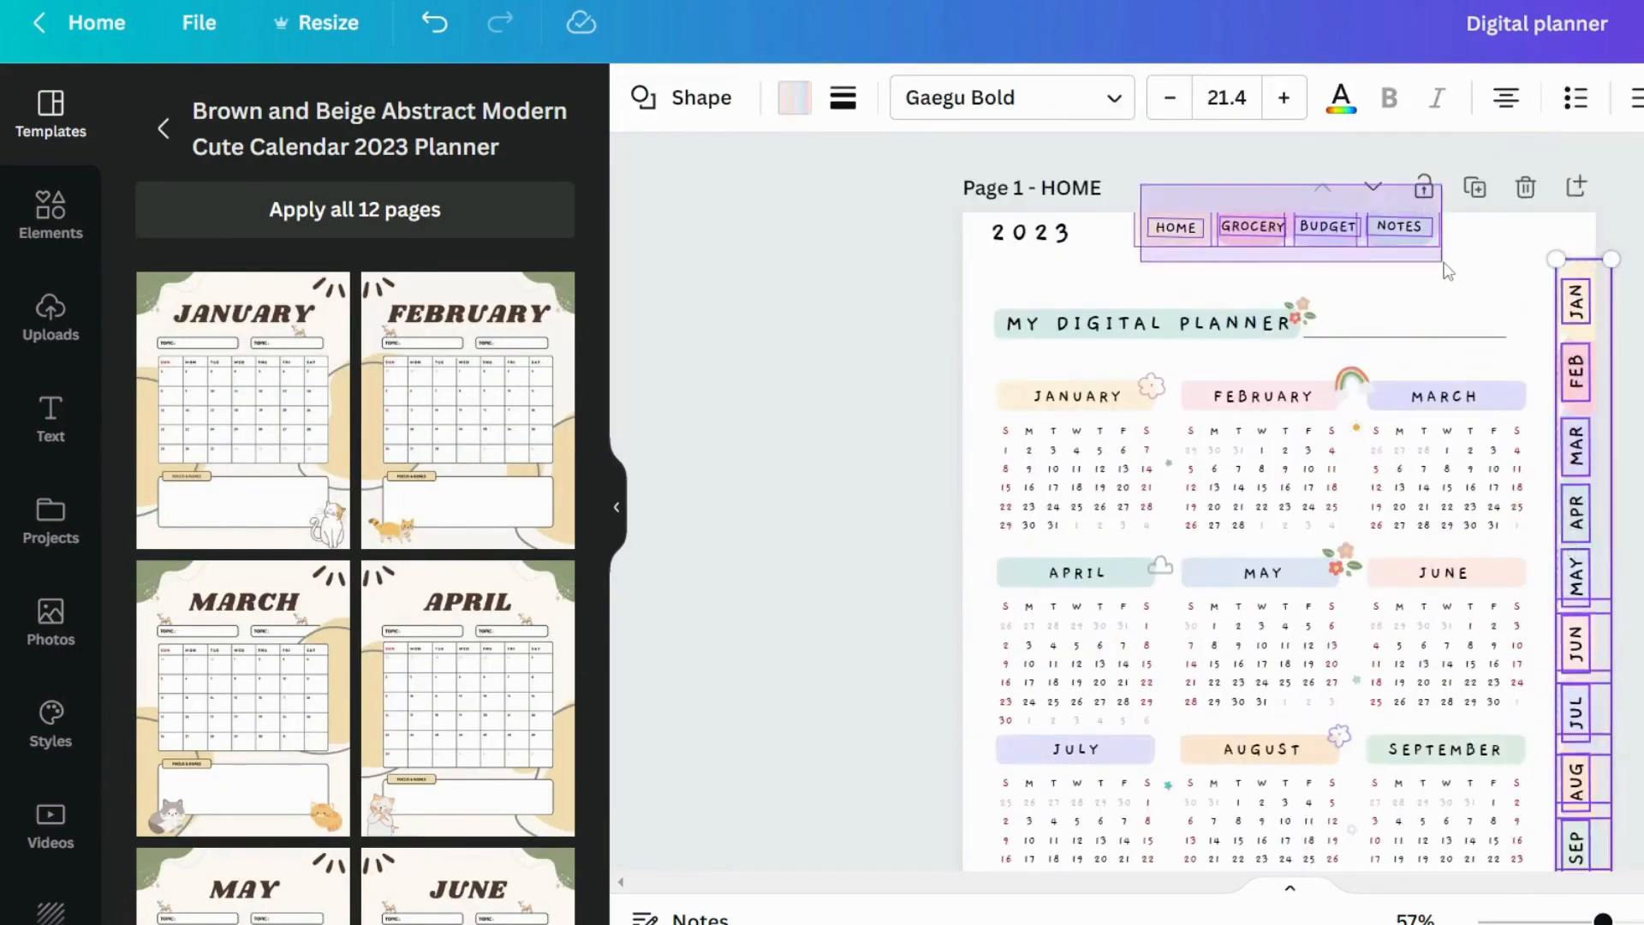
pyautogui.click(1399, 226)
# Delete the JANUARY title, the upper corner decorations and the left-hand beige shape from page 2
pyautogui.scroll(-10, 830, 536)
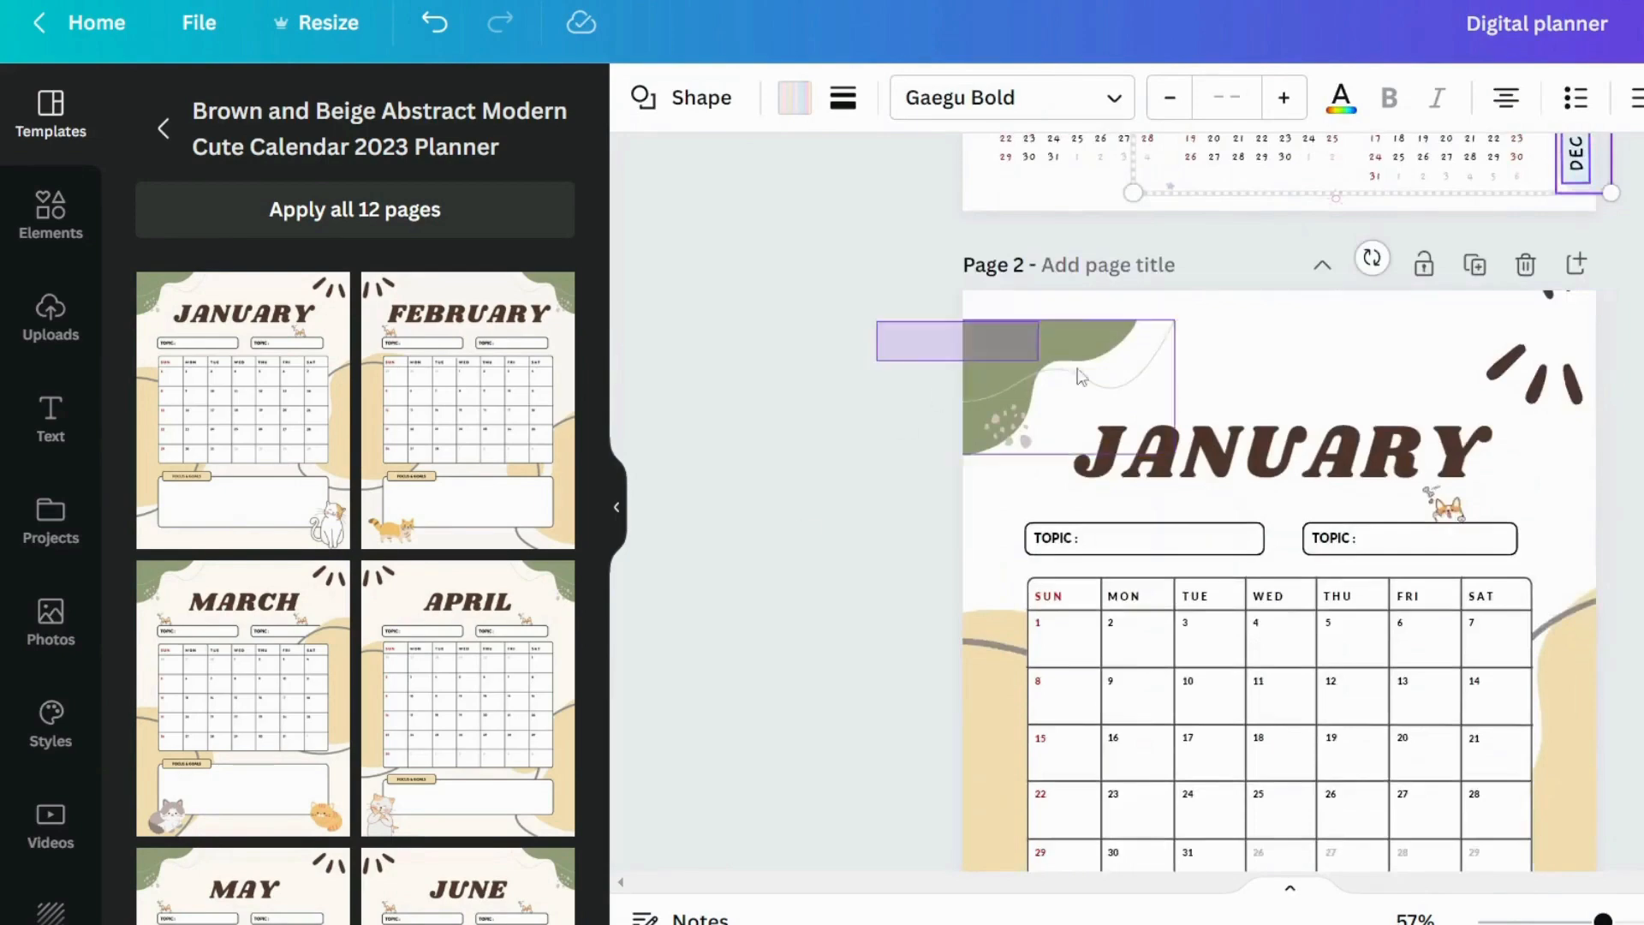
pyautogui.moveTo(1080, 377); pyautogui.dragTo(1222, 393)
pyautogui.press('Delete')
pyautogui.moveTo(1637, 429)
pyautogui.mouseDown()
pyautogui.moveTo(1498, 319)
pyautogui.moveTo(1470, 347)
pyautogui.mouseUp()
pyautogui.press('Delete')
pyautogui.scroll(-3, 795, 393)
pyautogui.moveTo(794, 311); pyautogui.dragTo(990, 754)
pyautogui.press('Delete')
# Delete the right-hand beige shape, the cat beside the goals box and the small cat above the second topic box
pyautogui.click(1564, 467)
pyautogui.press('Delete')
pyautogui.click(1552, 687)
pyautogui.press('Delete')
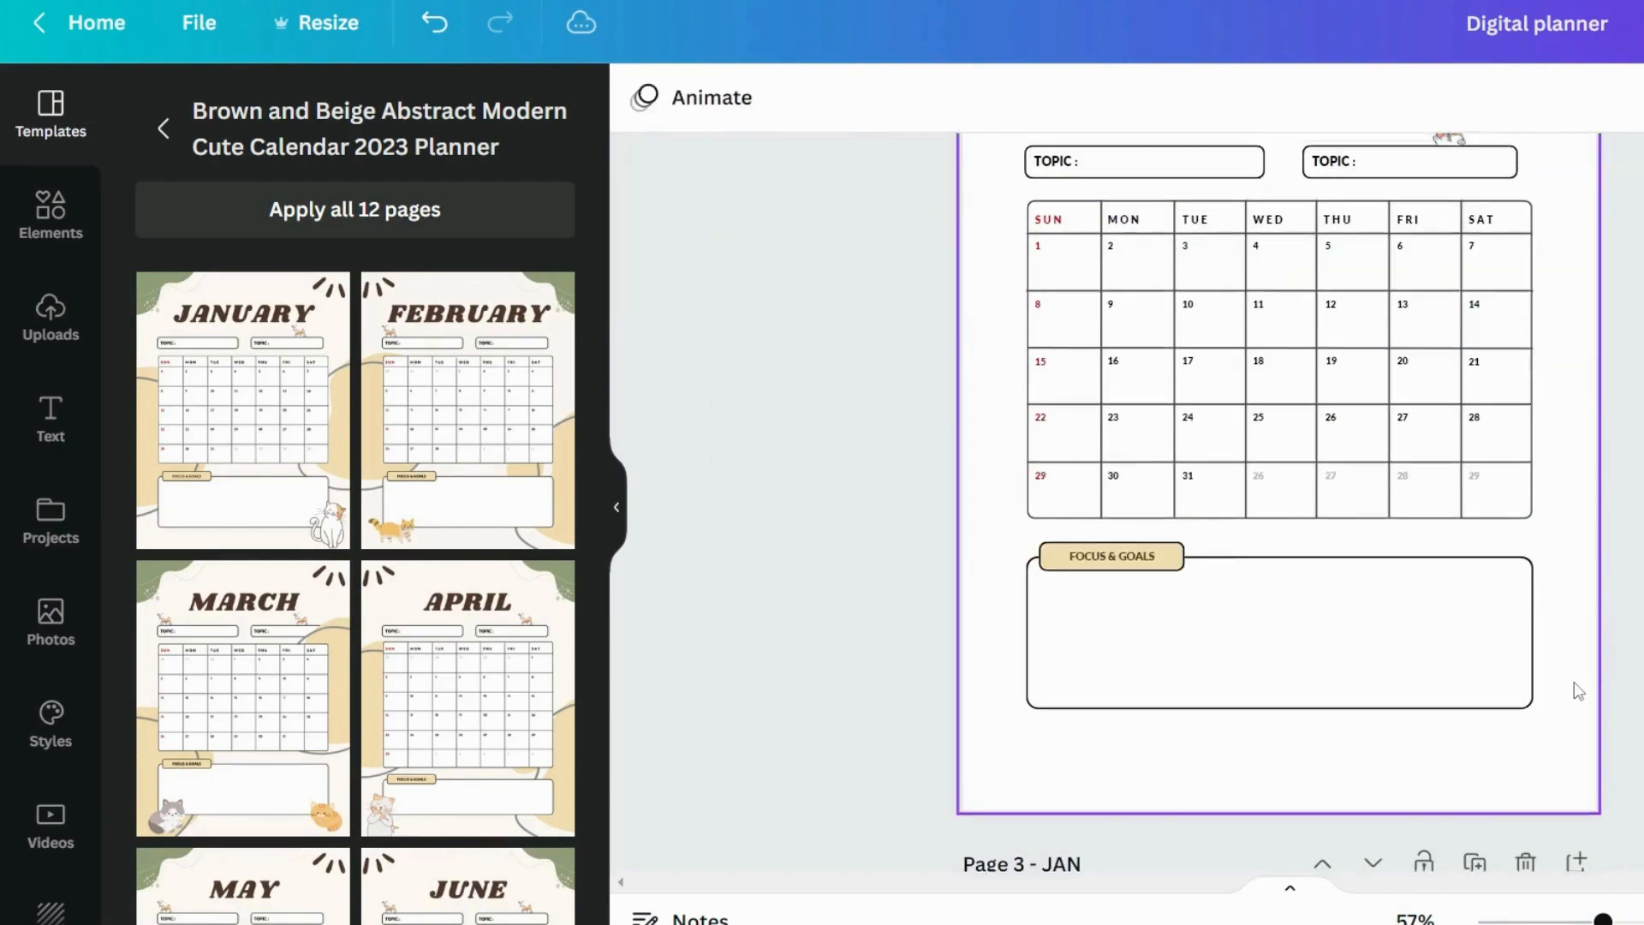
pyautogui.scroll(4, 1579, 690)
pyautogui.click(1444, 636)
pyautogui.press('Delete')
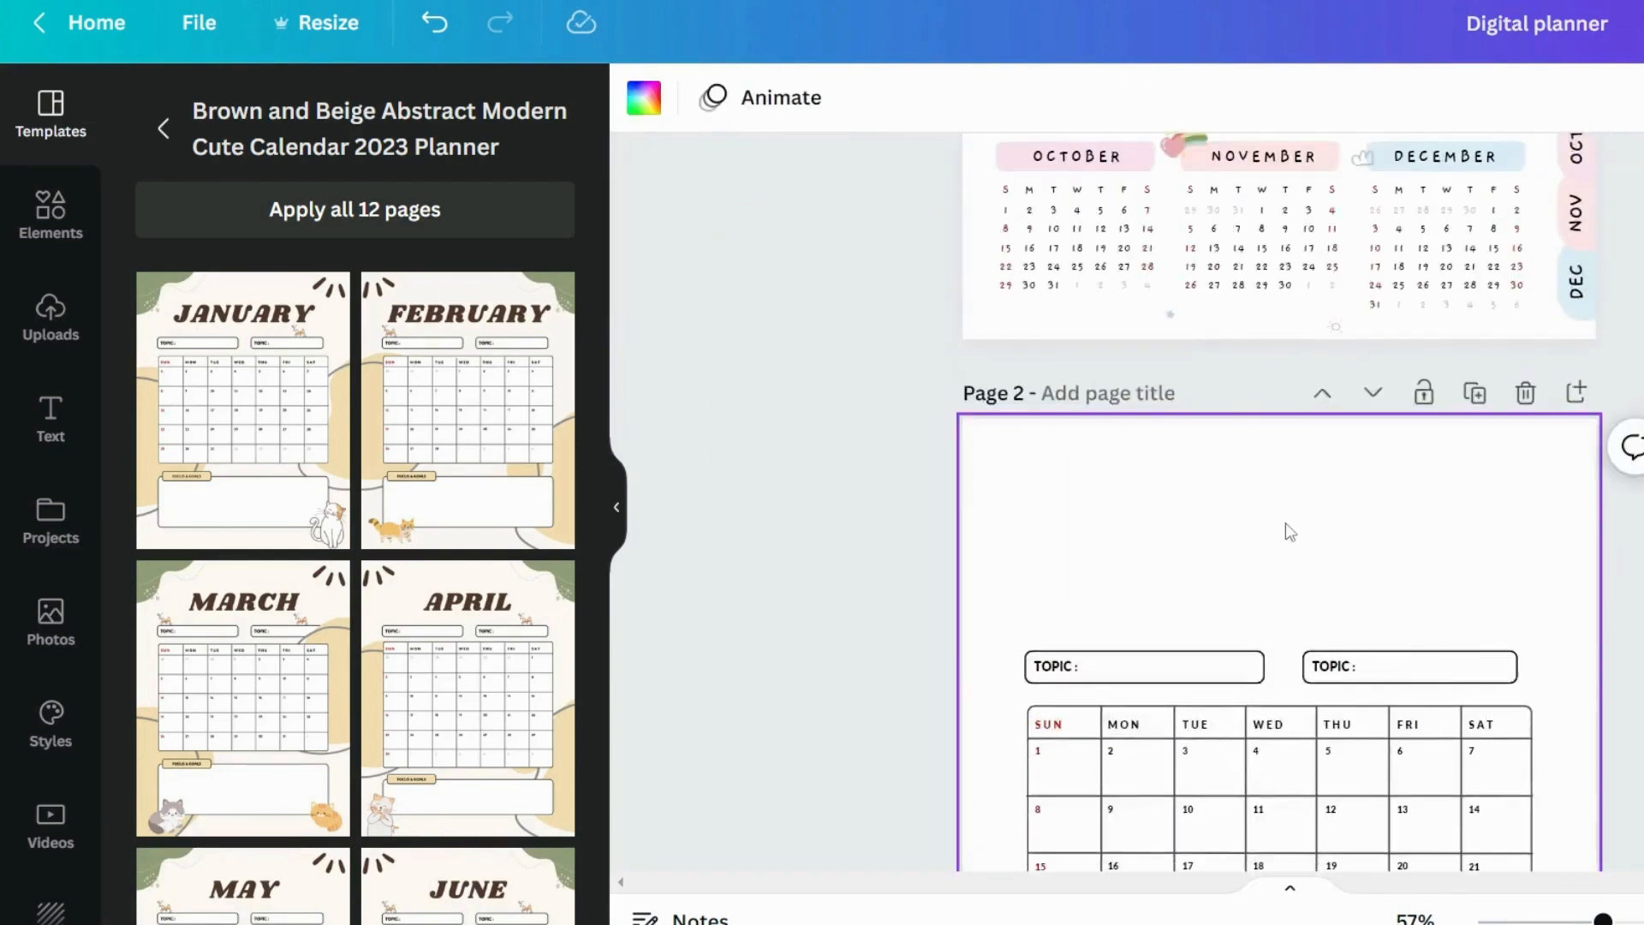
# Paste the copied tabs onto page 2, then add a copy of the home page's 2023 label in the same upper left spot
pyautogui.hotkey('ctrl', 'v')
pyautogui.press('Escape')
pyautogui.scroll(9, 1284, 510)
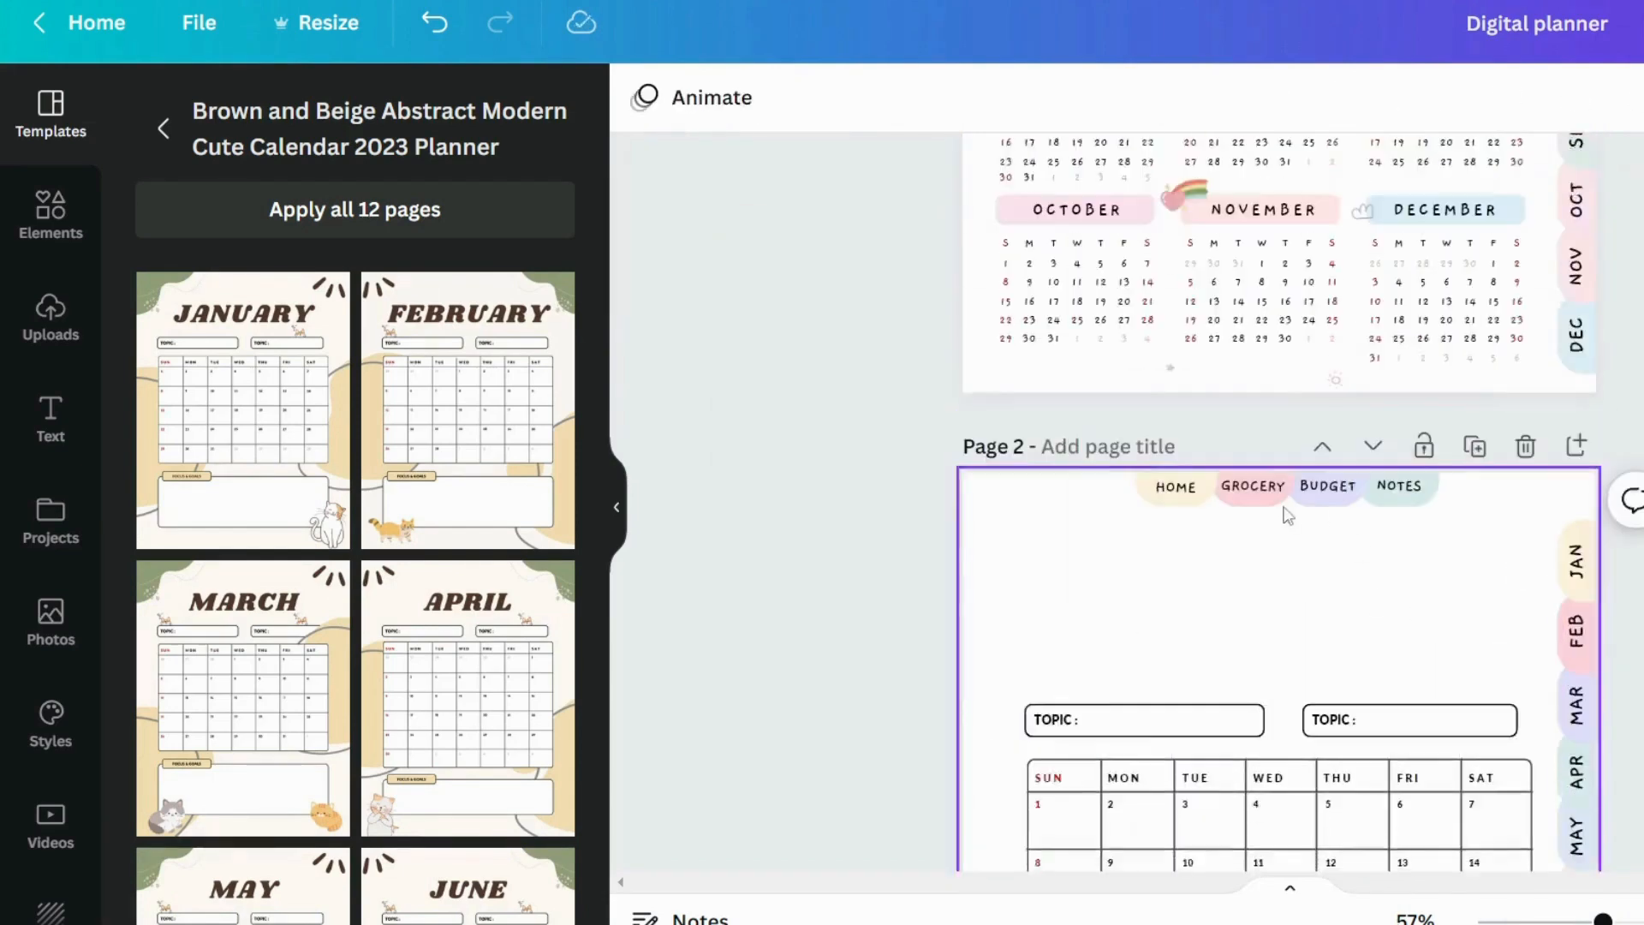
pyautogui.click(1061, 243)
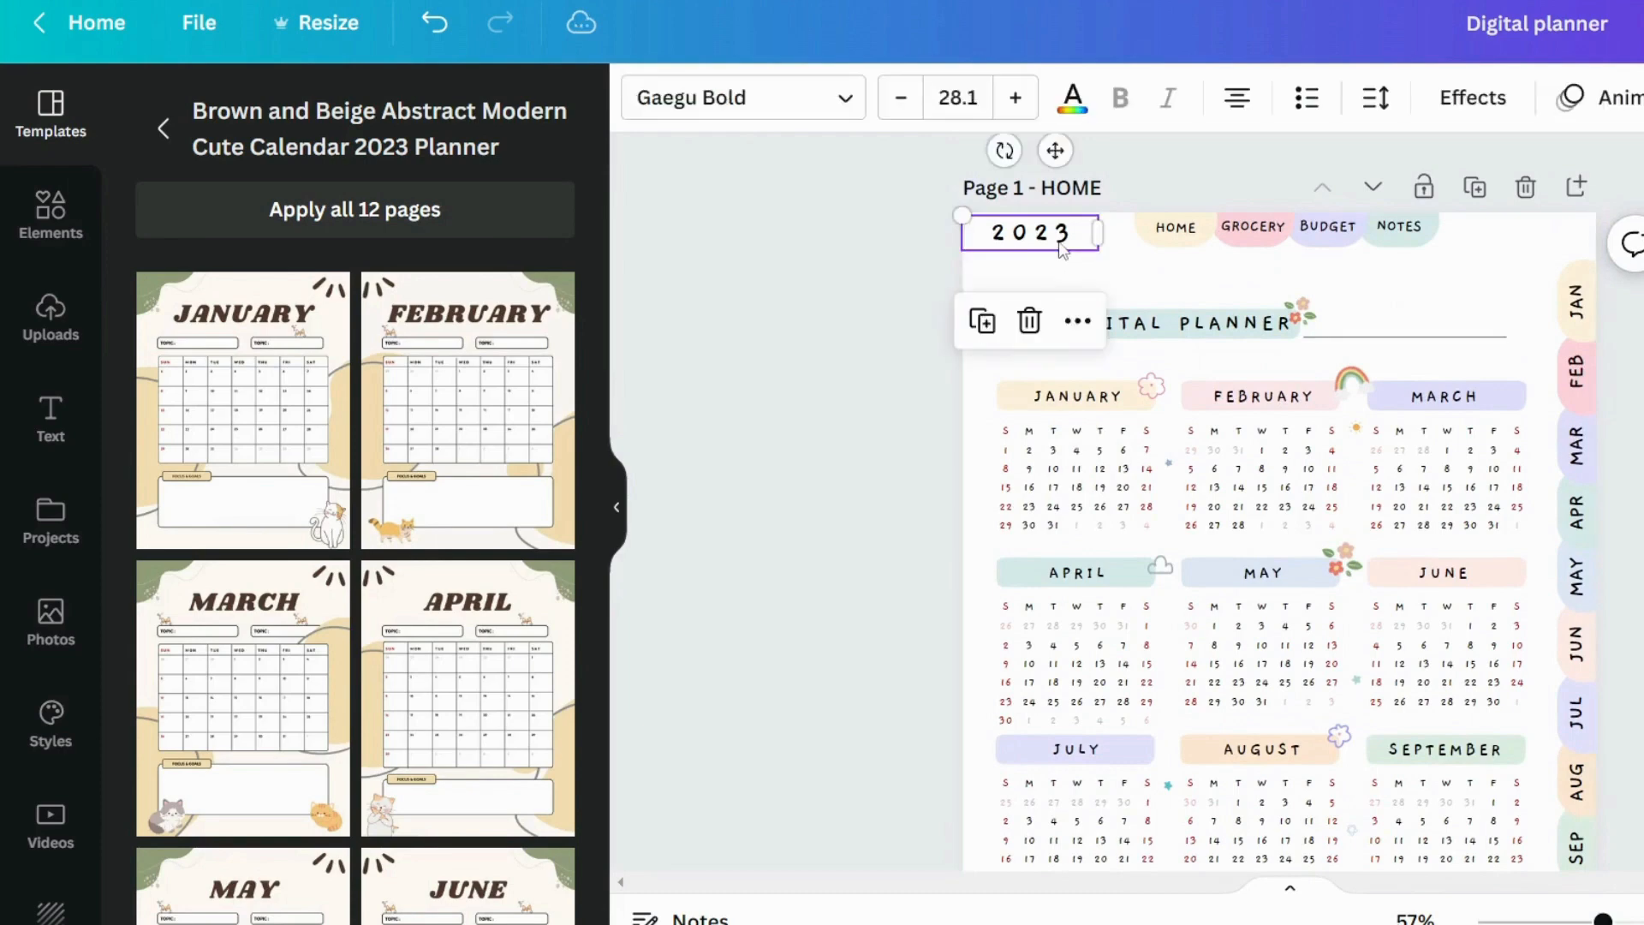
pyautogui.scroll(-8, 1050, 322)
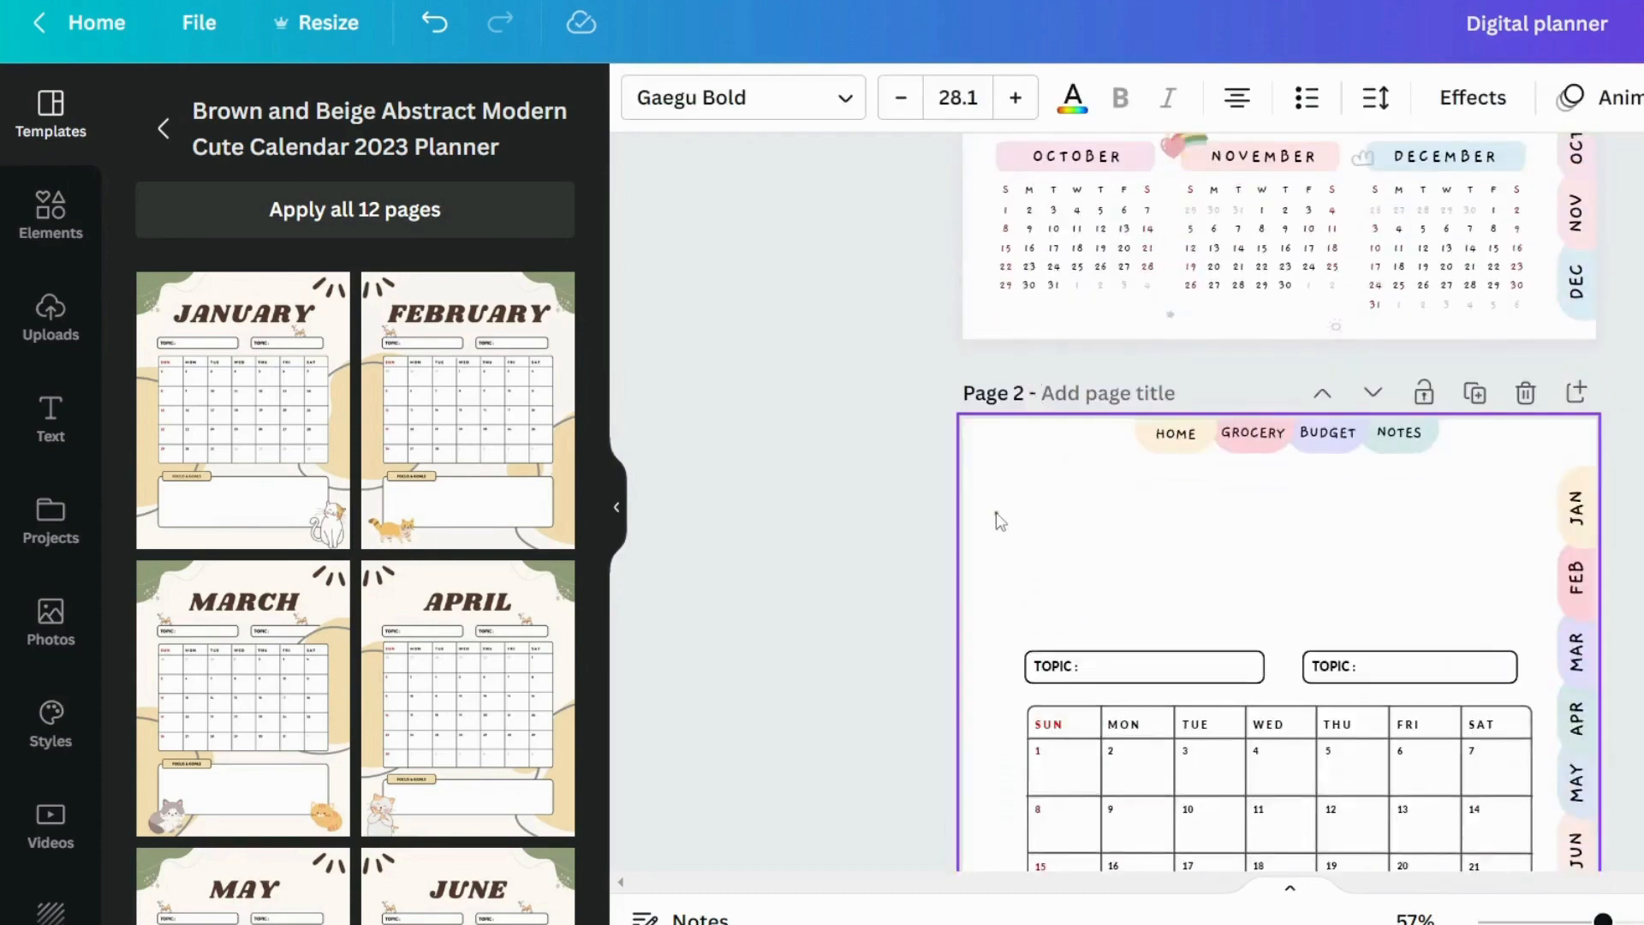
pyautogui.click(997, 519)
pyautogui.hotkey('ctrl', 'v')
pyautogui.click(888, 561)
pyautogui.scroll(-3, 1317, 644)
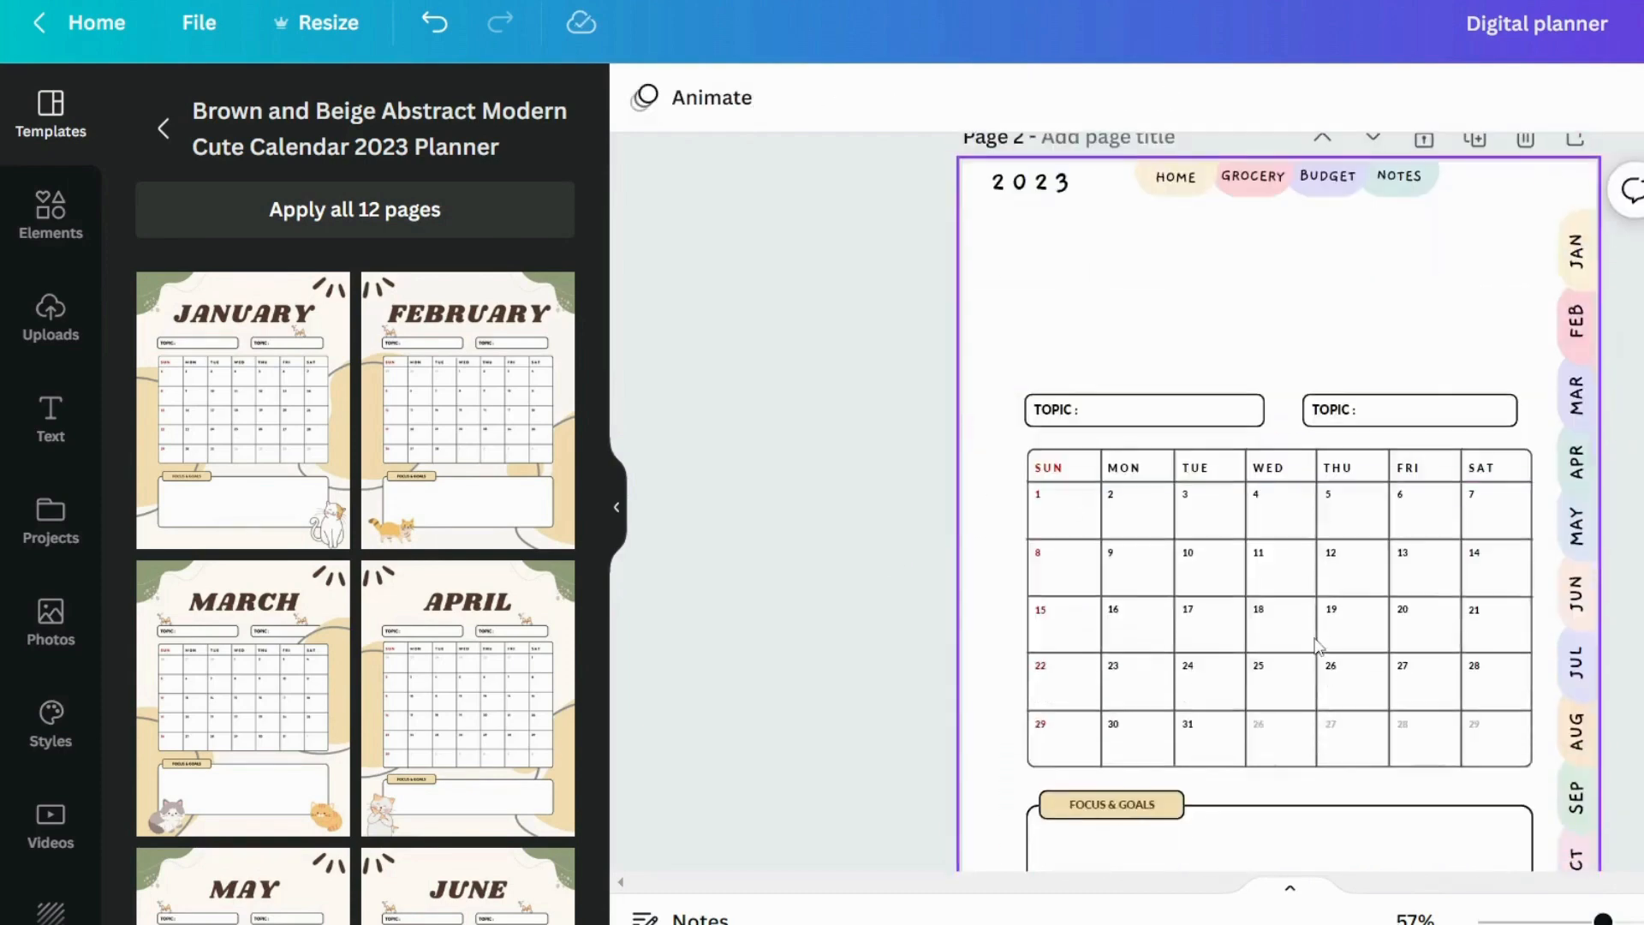
# Set all the weekday headings of the page 2 calendar in Gaegu Bold at size 12.5
pyautogui.click(1048, 467)
pyautogui.keyDown('shift'); pyautogui.click(1124, 468); pyautogui.keyUp('shift')
pyautogui.keyDown('shift'); pyautogui.click(1196, 468); pyautogui.keyUp('shift')
pyautogui.keyDown('shift'); pyautogui.click(1276, 467); pyautogui.keyUp('shift')
pyautogui.click(743, 98)
pyautogui.click(244, 184)
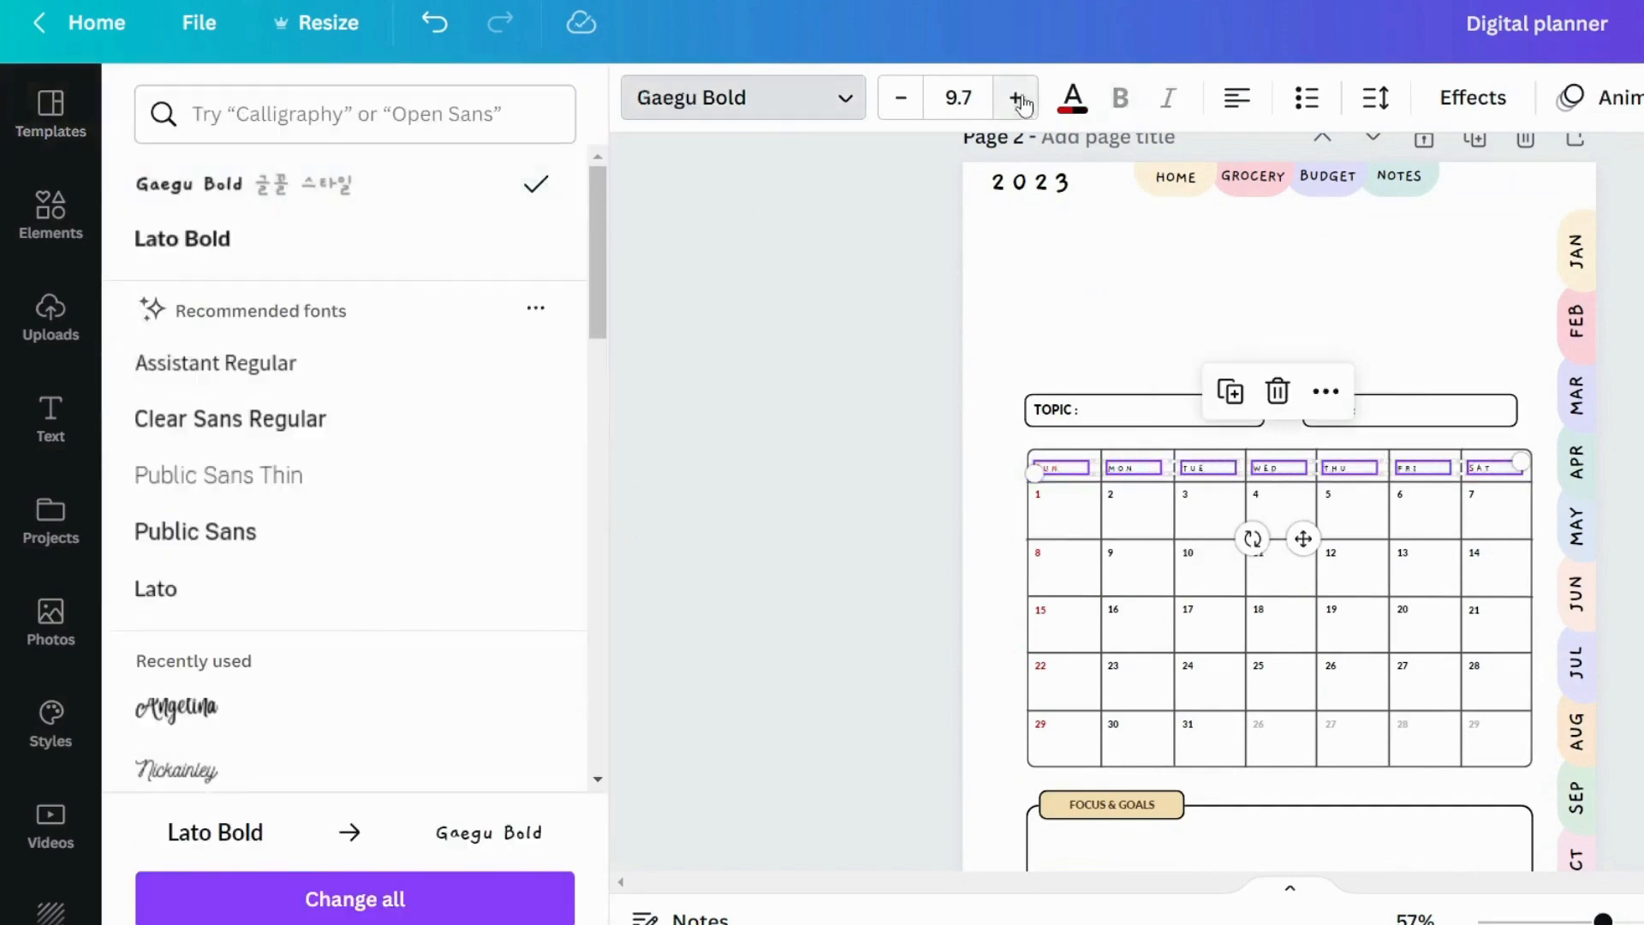
pyautogui.moveTo(981, 96); pyautogui.dragTo(945, 98)
pyautogui.write('12.5')
pyautogui.press('Return')
# Change all the calendar's date numbers to Gaegu Bold and make them slightly larger
pyautogui.click(1039, 494)
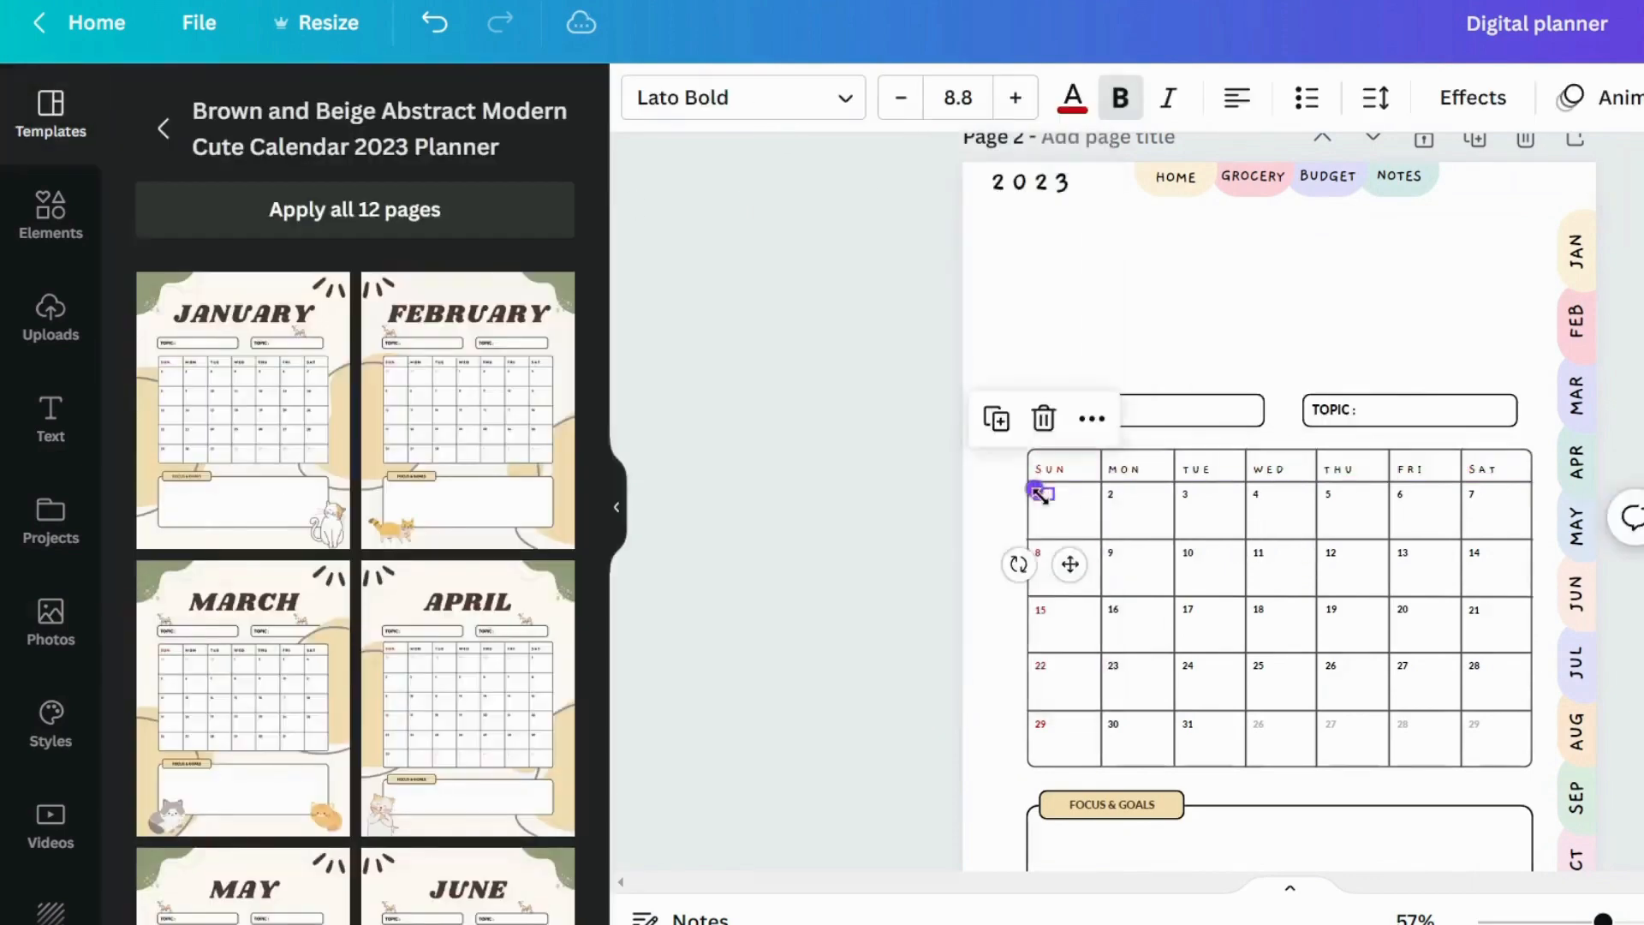
pyautogui.keyDown('shift'); pyautogui.click(1040, 553); pyautogui.keyUp('shift')
pyautogui.keyDown('shift'); pyautogui.click(1042, 610); pyautogui.keyUp('shift')
pyautogui.keyDown('shift'); pyautogui.click(1045, 664); pyautogui.keyUp('shift')
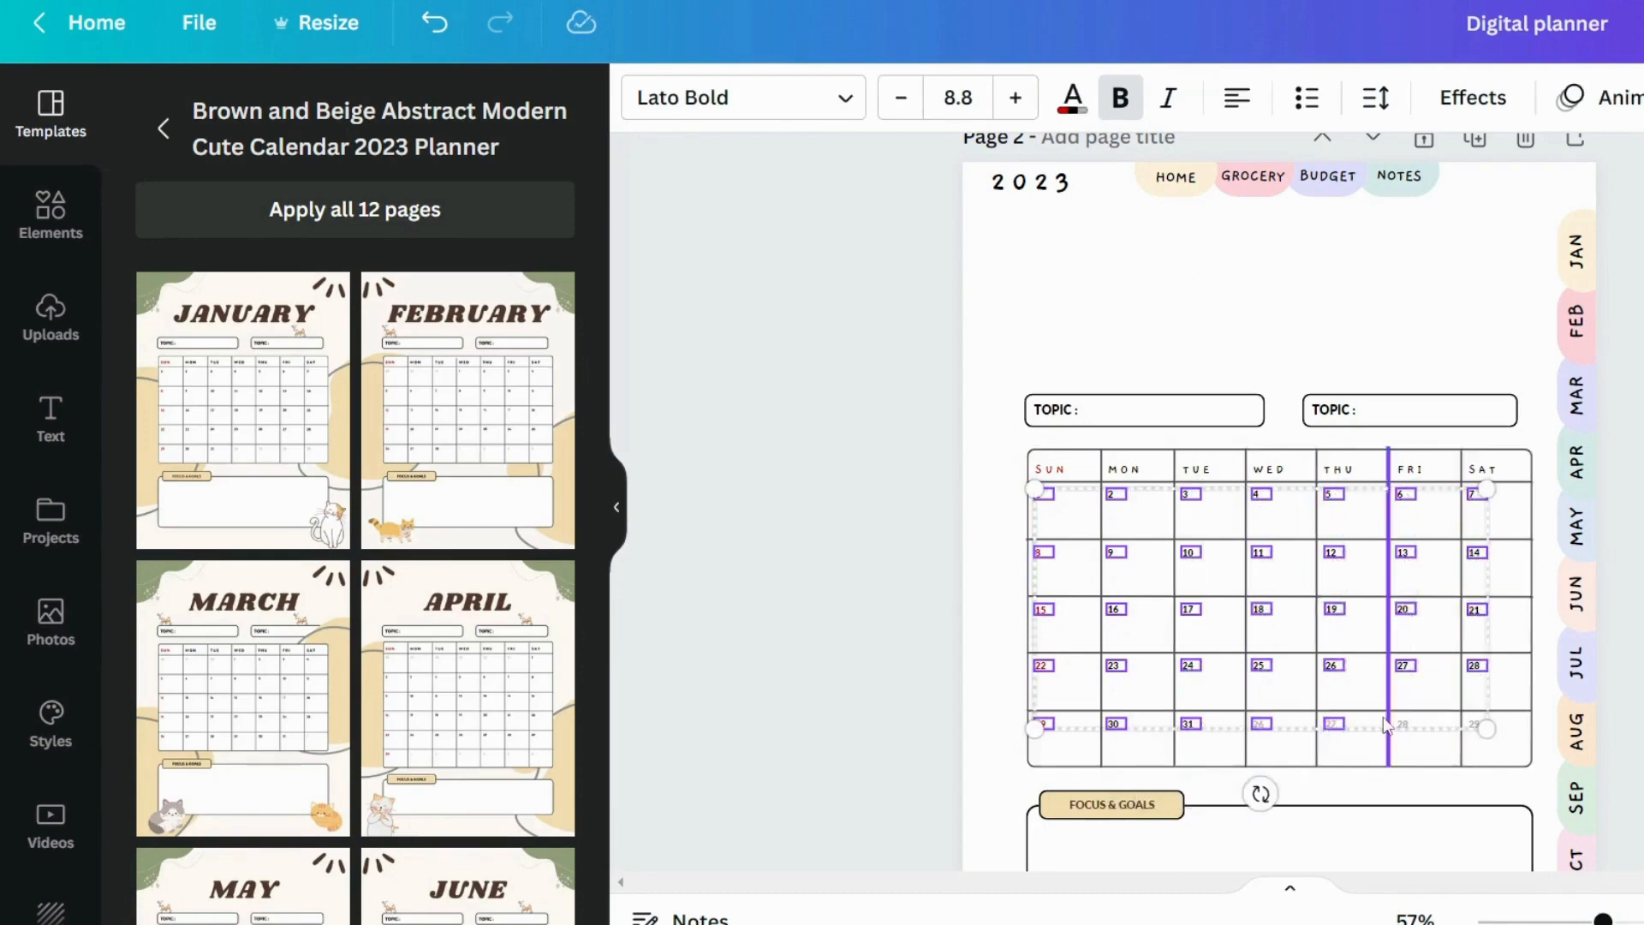
pyautogui.click(709, 115)
pyautogui.click(244, 188)
pyautogui.click(1014, 104)
pyautogui.click(816, 445)
# Set the FOCUS & GOALS label below the calendar in Gaegu Bold at size 12.5
pyautogui.scroll(-1, 816, 445)
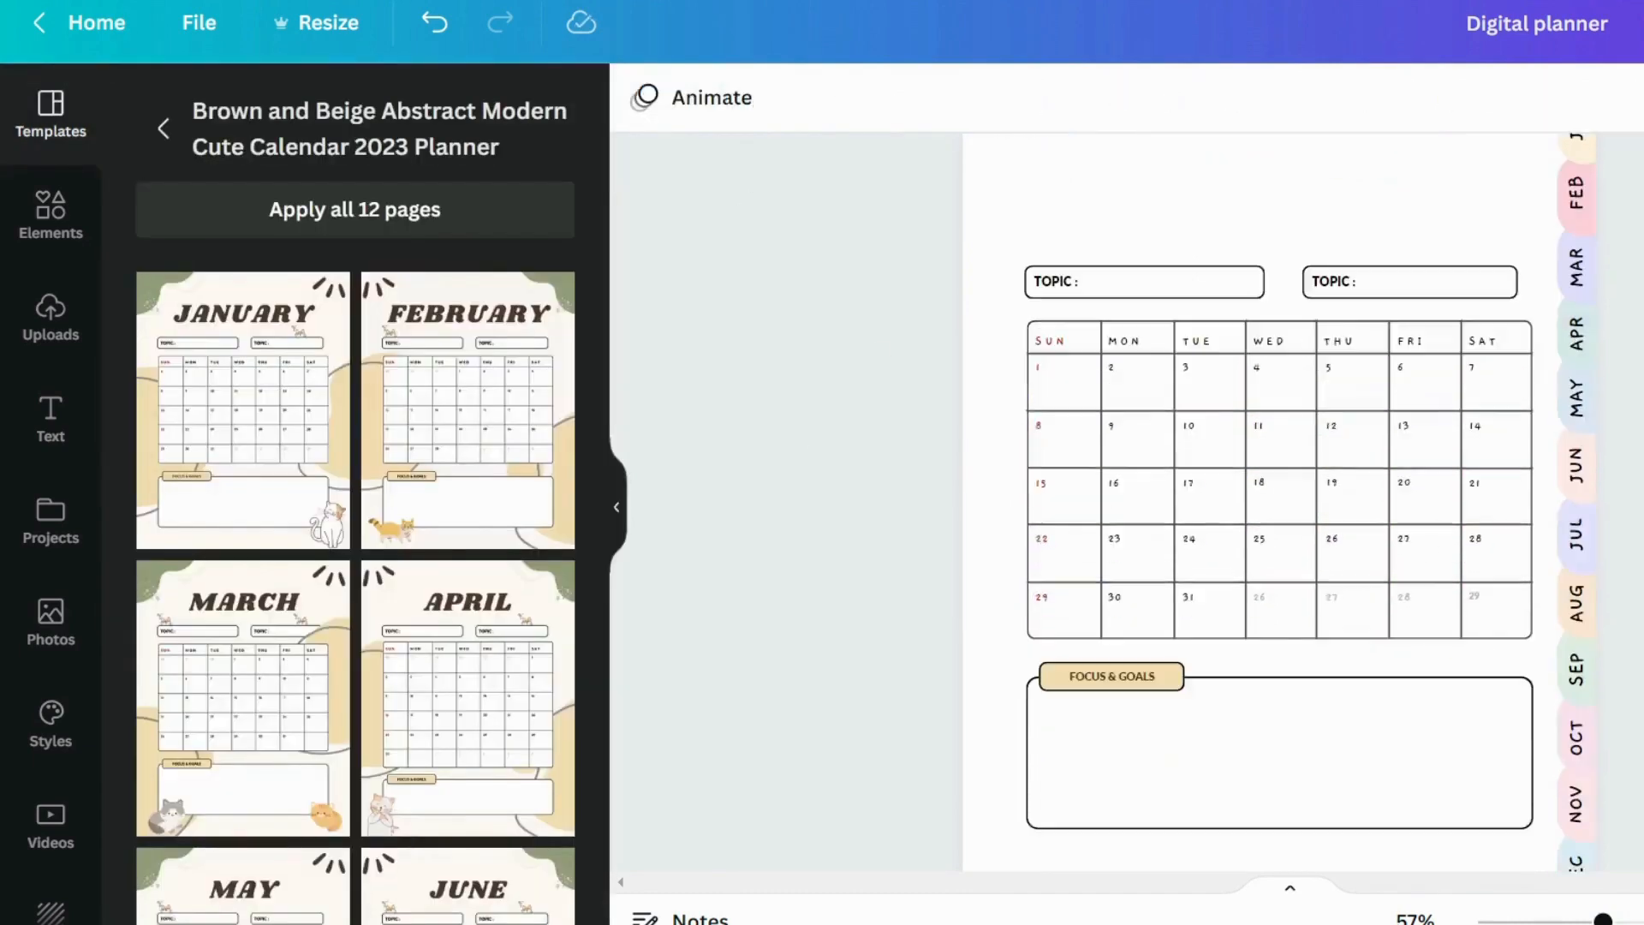
pyautogui.click(1153, 687)
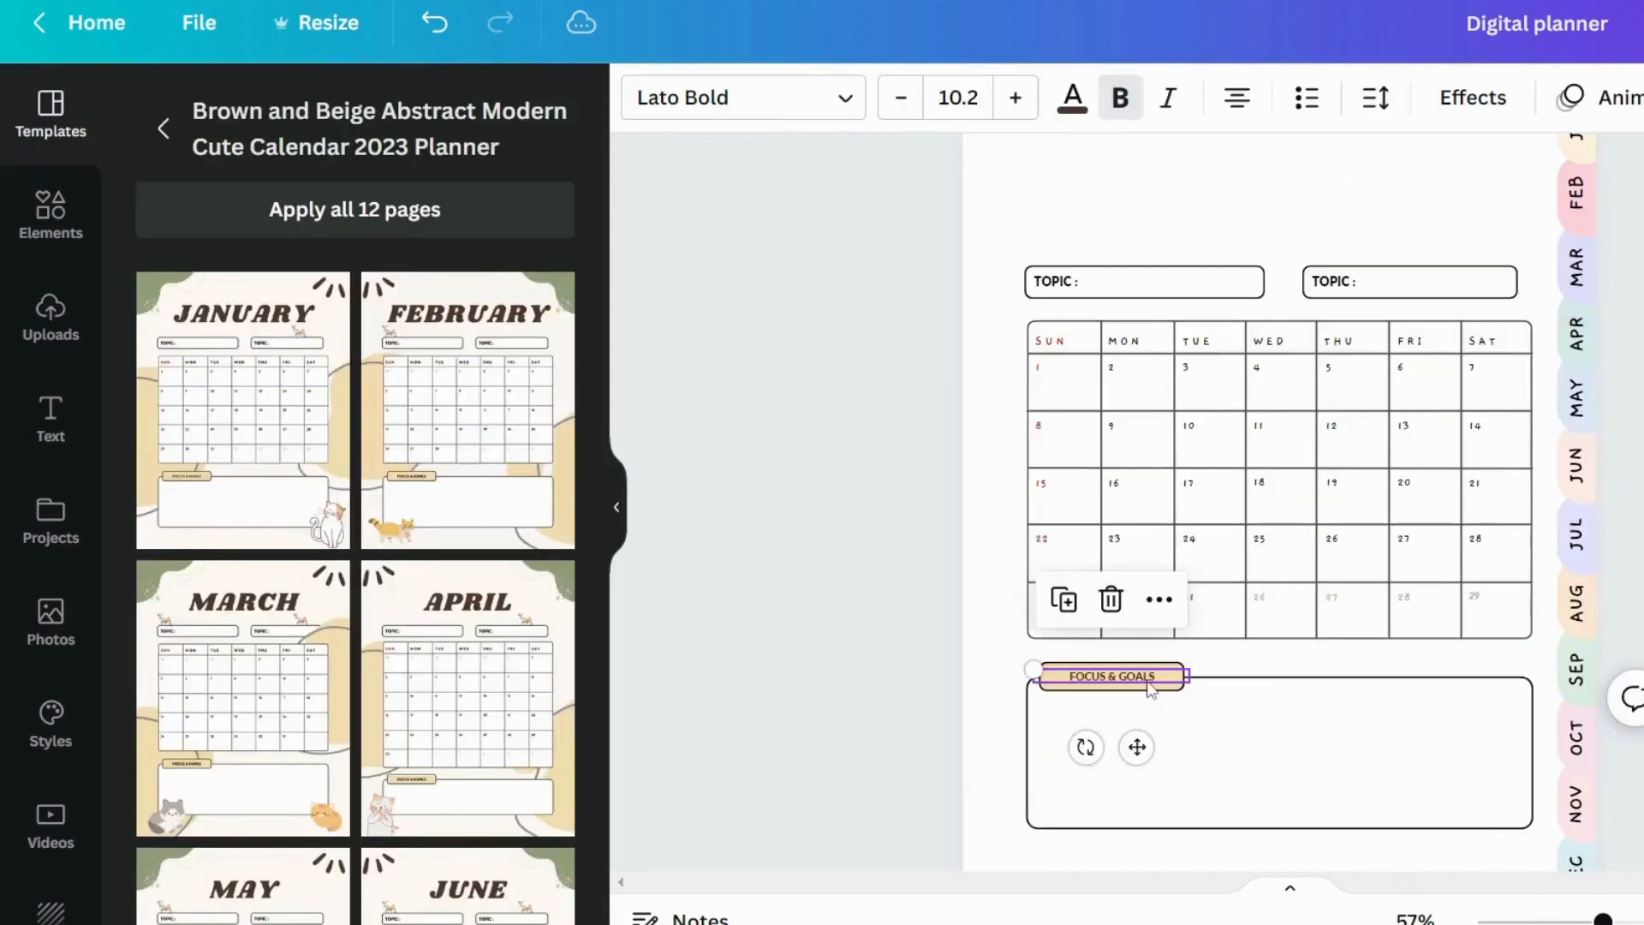
pyautogui.click(771, 98)
pyautogui.click(197, 183)
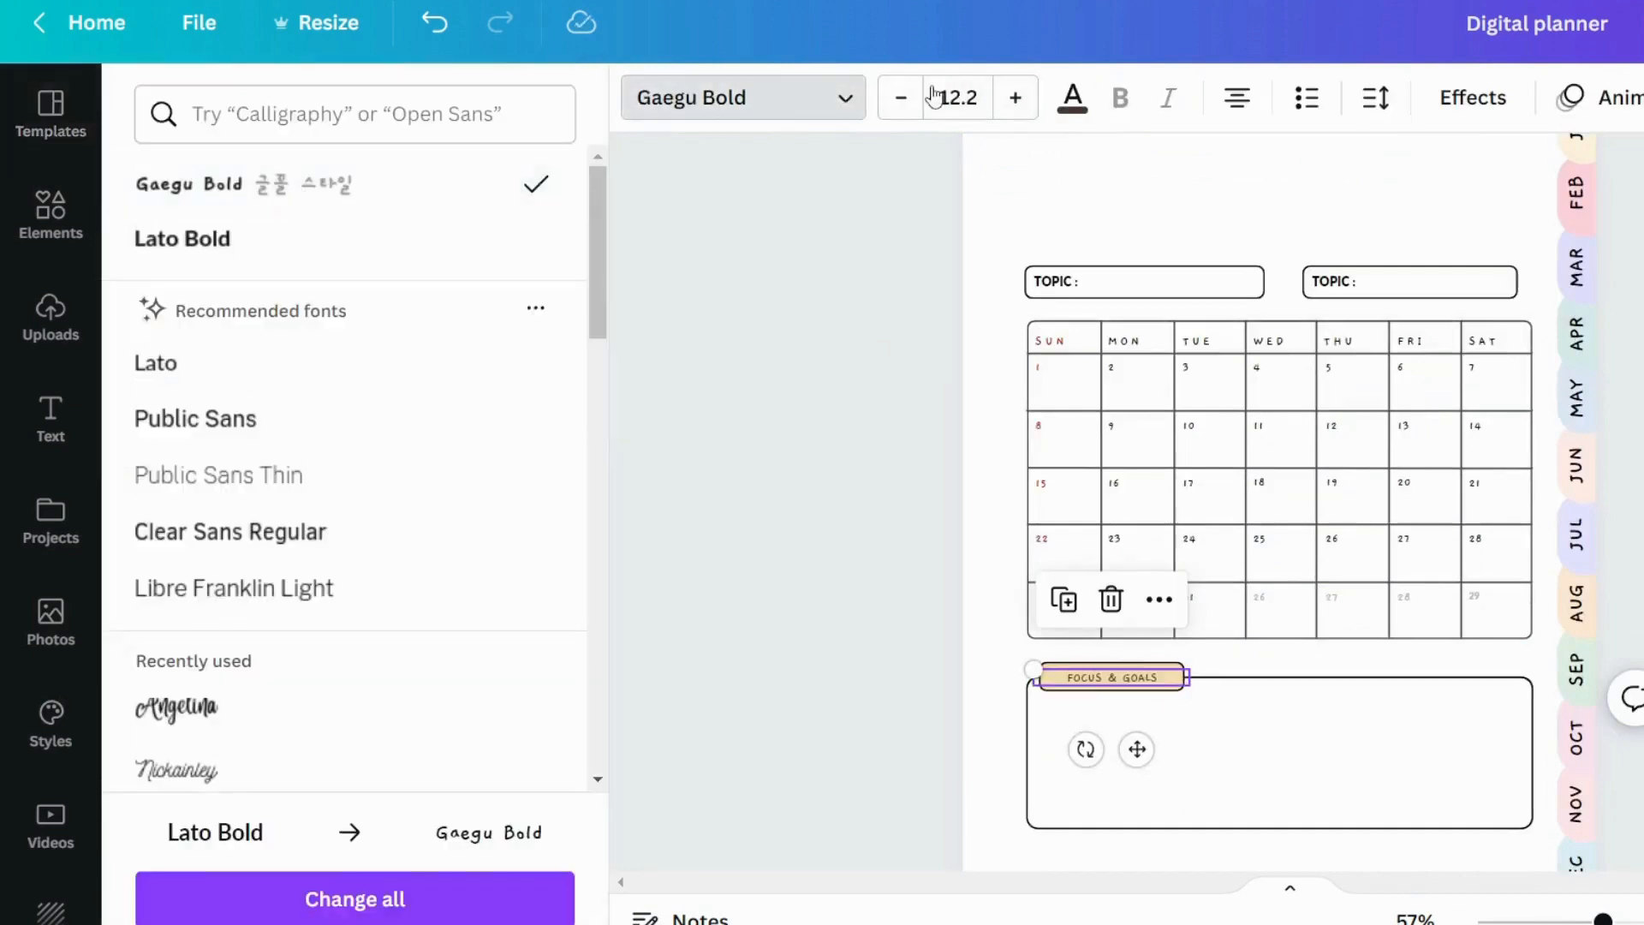
pyautogui.click(943, 100)
pyautogui.write('412')
pyautogui.moveTo(978, 100); pyautogui.dragTo(918, 105)
pyautogui.write('111212.5')
pyautogui.press('Return')
pyautogui.click(1405, 712)
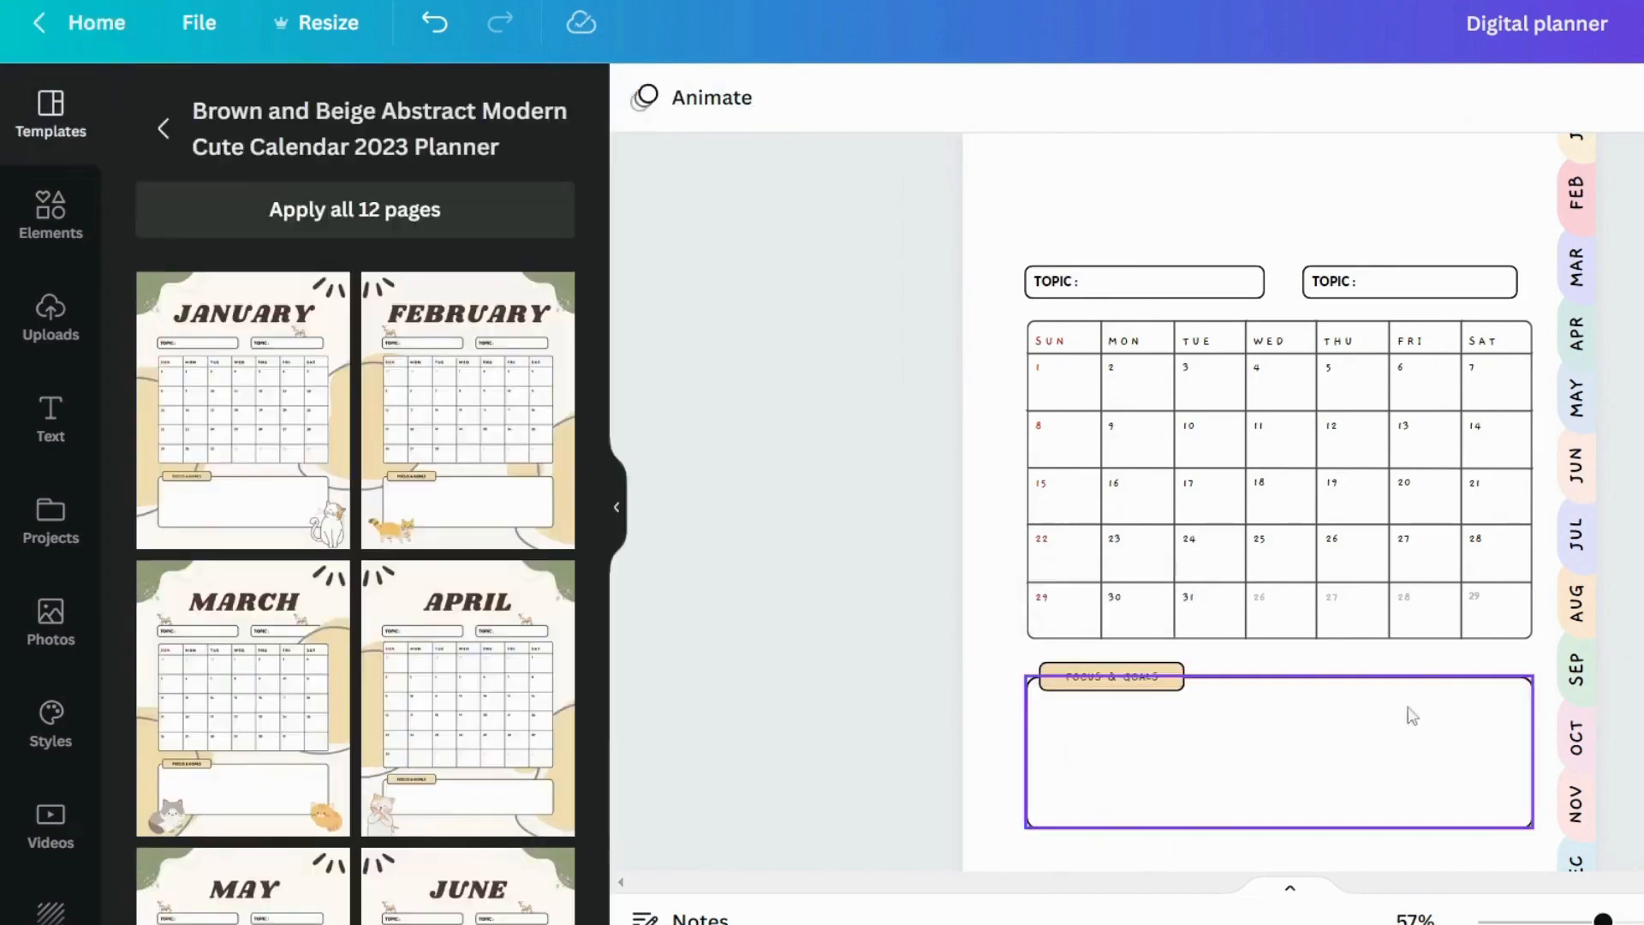
# Add a heading reading JANUARY in the empty area above the topic boxes on page 2
pyautogui.scroll(3, 1405, 711)
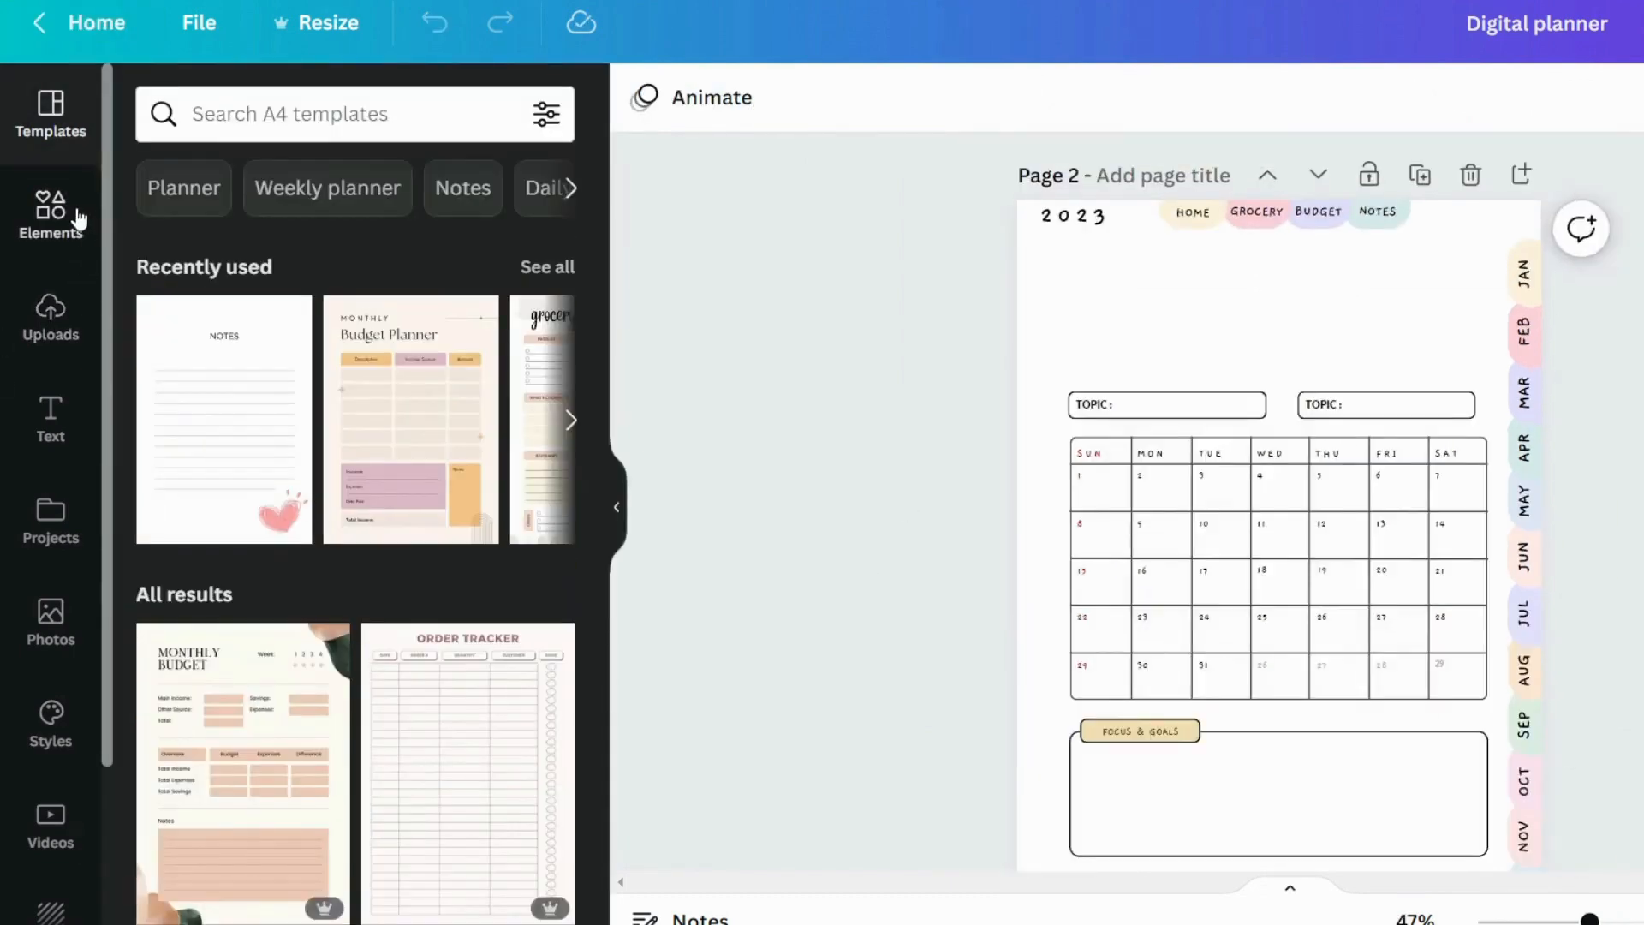
pyautogui.click(49, 411)
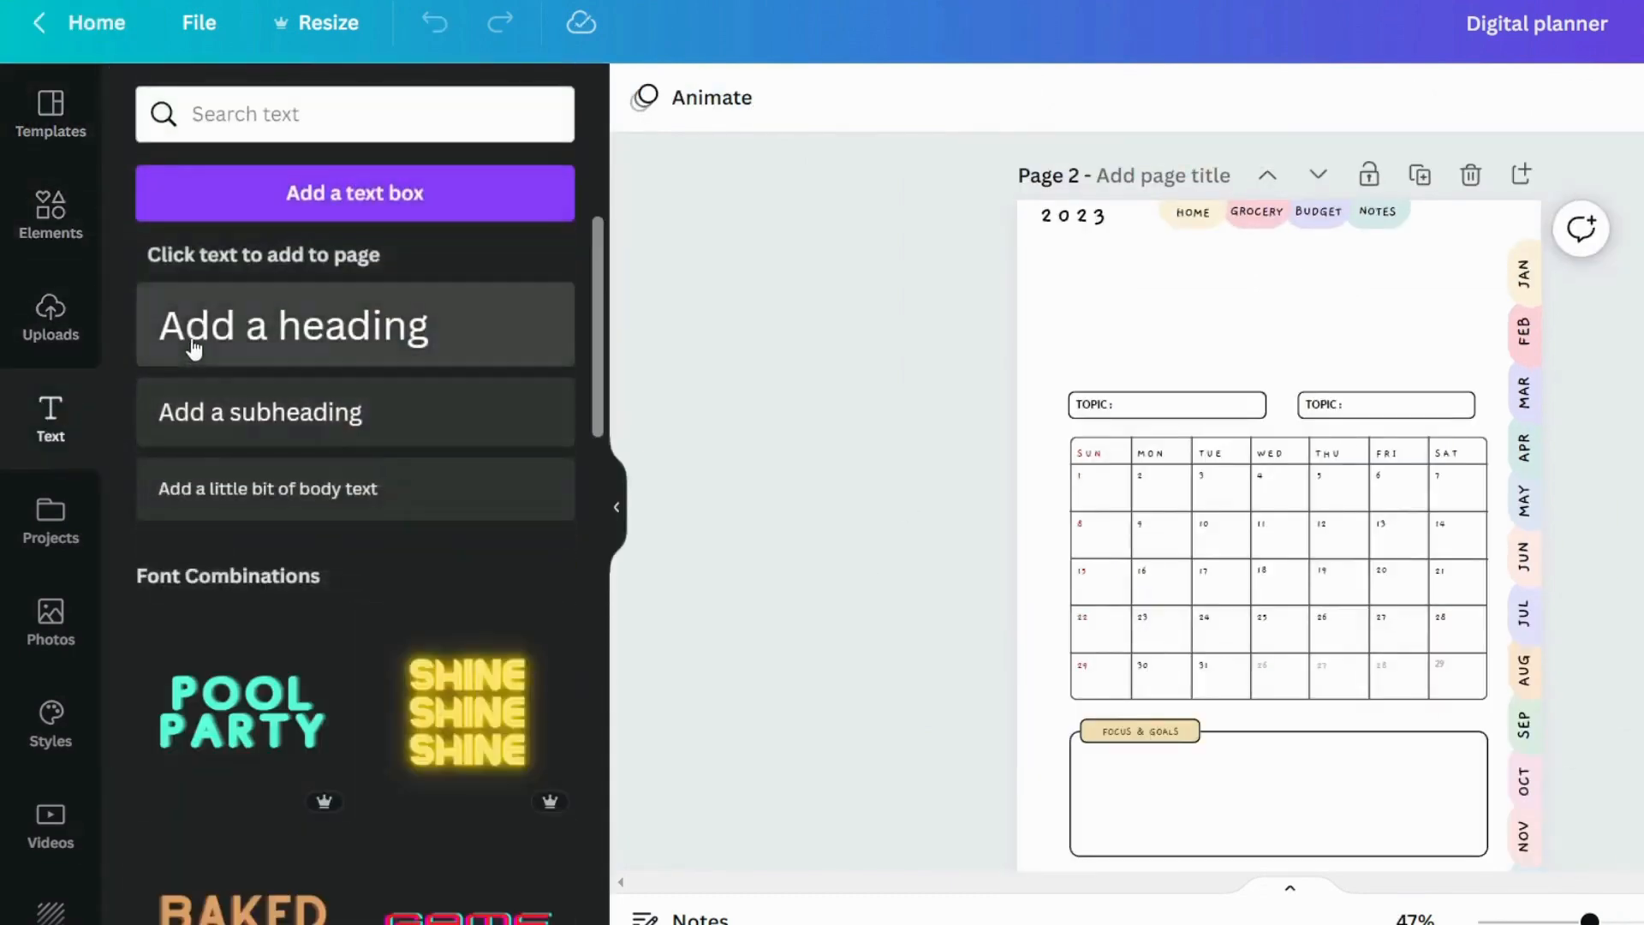
pyautogui.moveTo(195, 352); pyautogui.dragTo(1251, 345)
pyautogui.write('j')
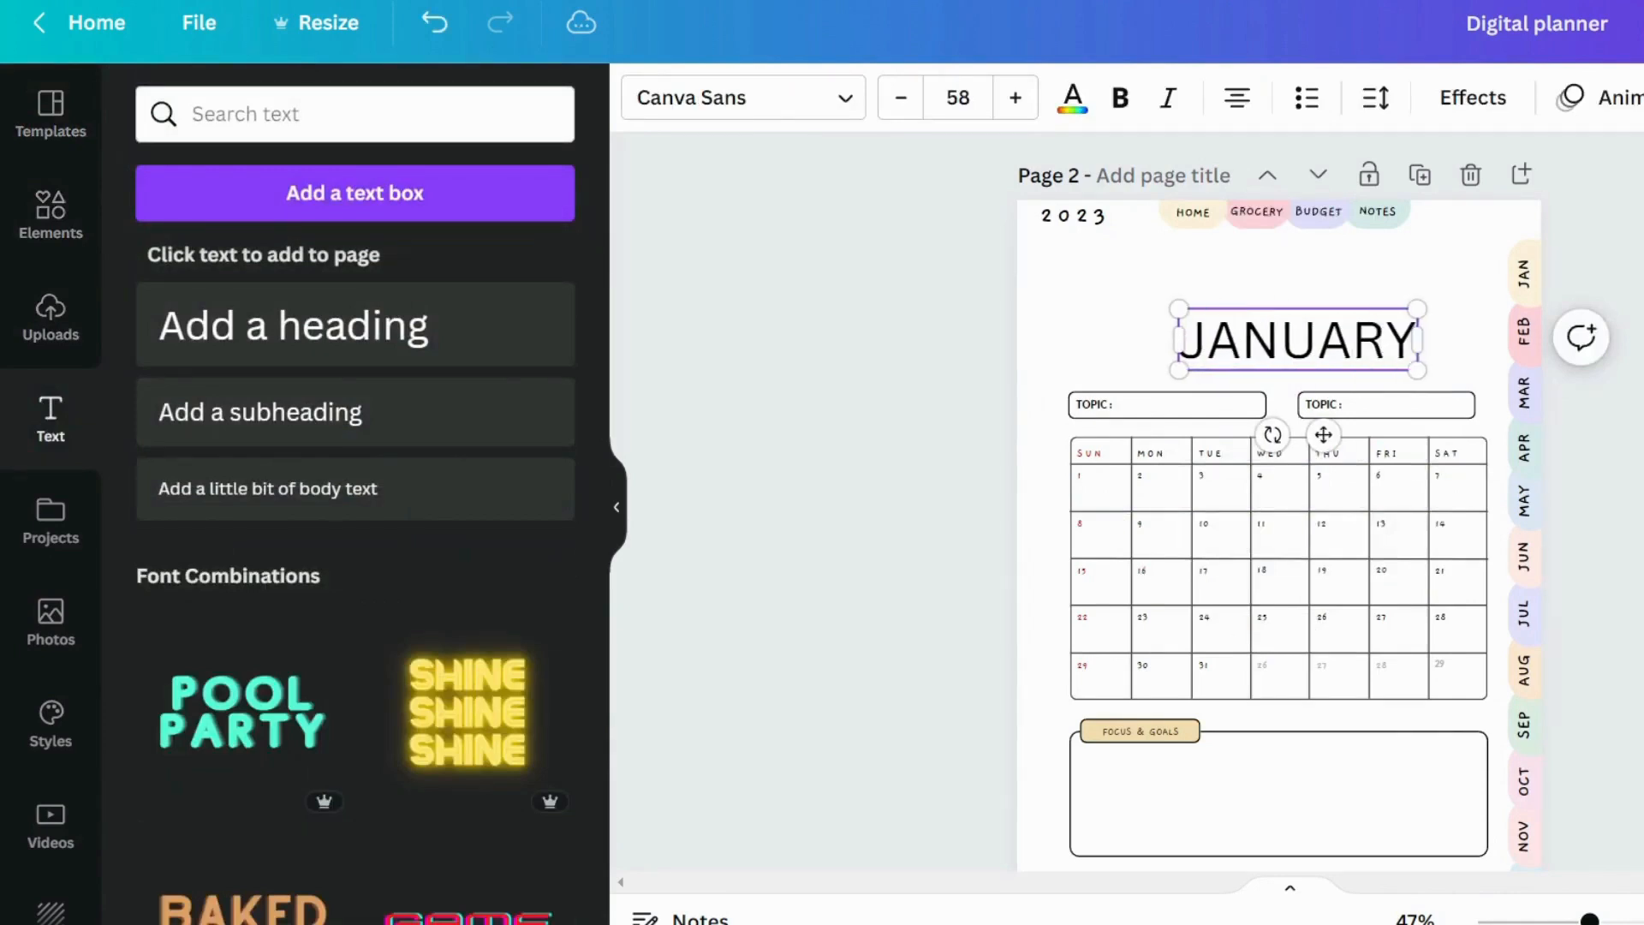
# Change the JANUARY heading to the planner's handwritten font, then resize and centre it above the topic boxes
pyautogui.click(760, 99)
pyautogui.click(323, 237)
pyautogui.moveTo(1397, 371); pyautogui.dragTo(1400, 378)
pyautogui.click(1426, 360)
pyautogui.moveTo(1286, 345); pyautogui.dragTo(1278, 338)
pyautogui.click(1284, 383)
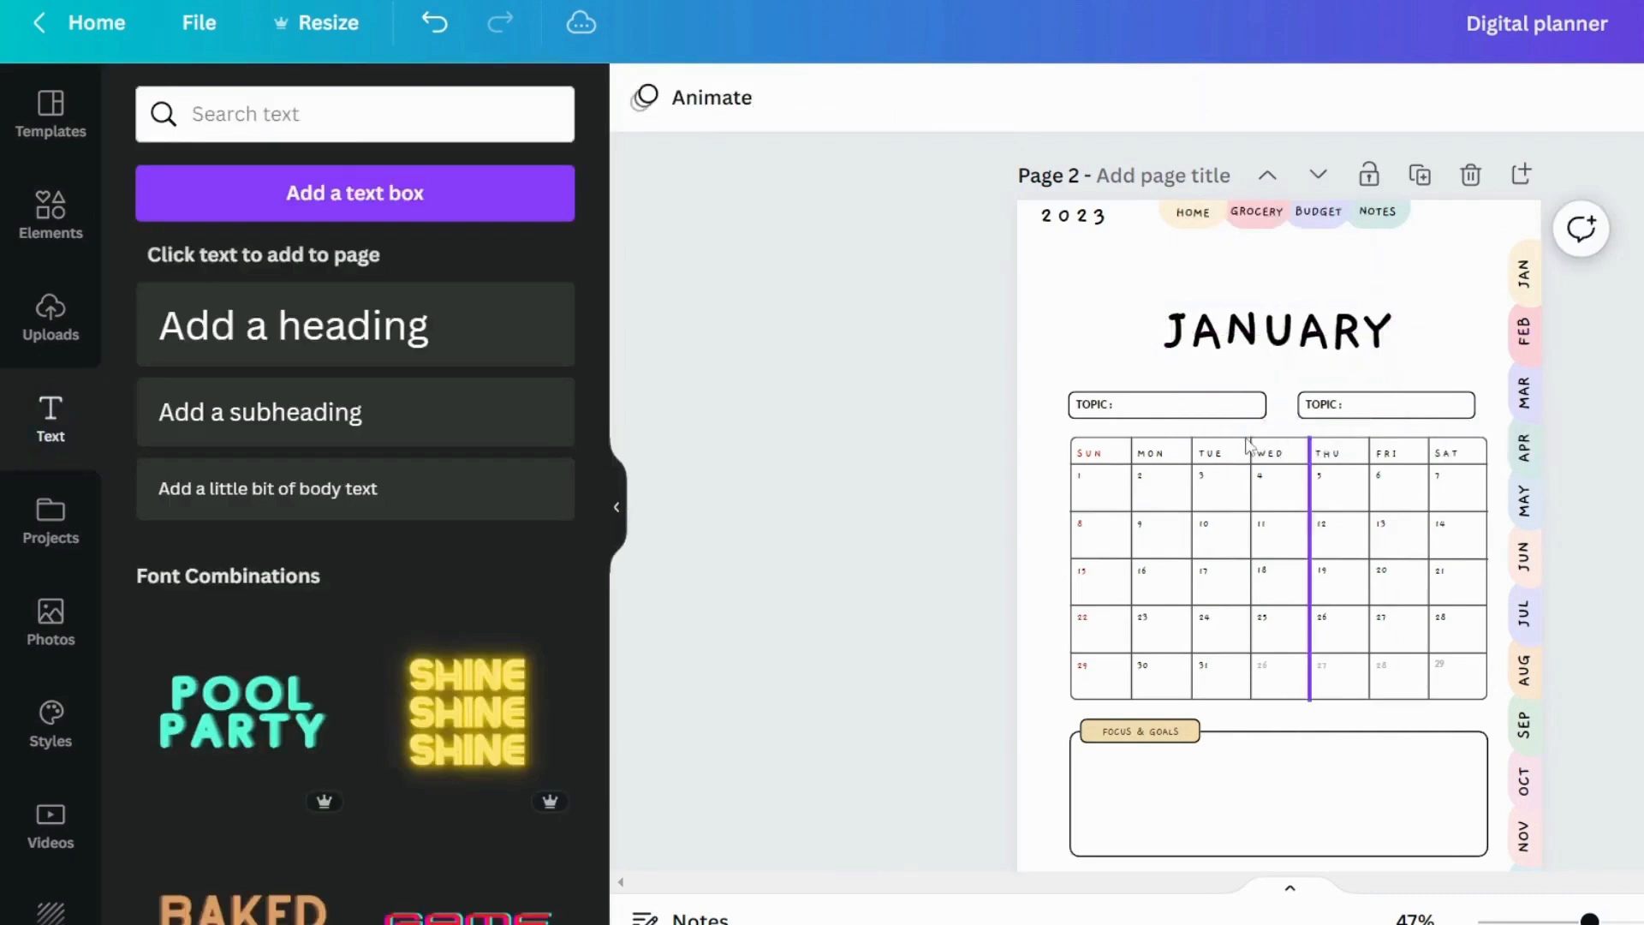
# Fill the first topic box with pale green and the second topic box with pale pink
pyautogui.click(1192, 425)
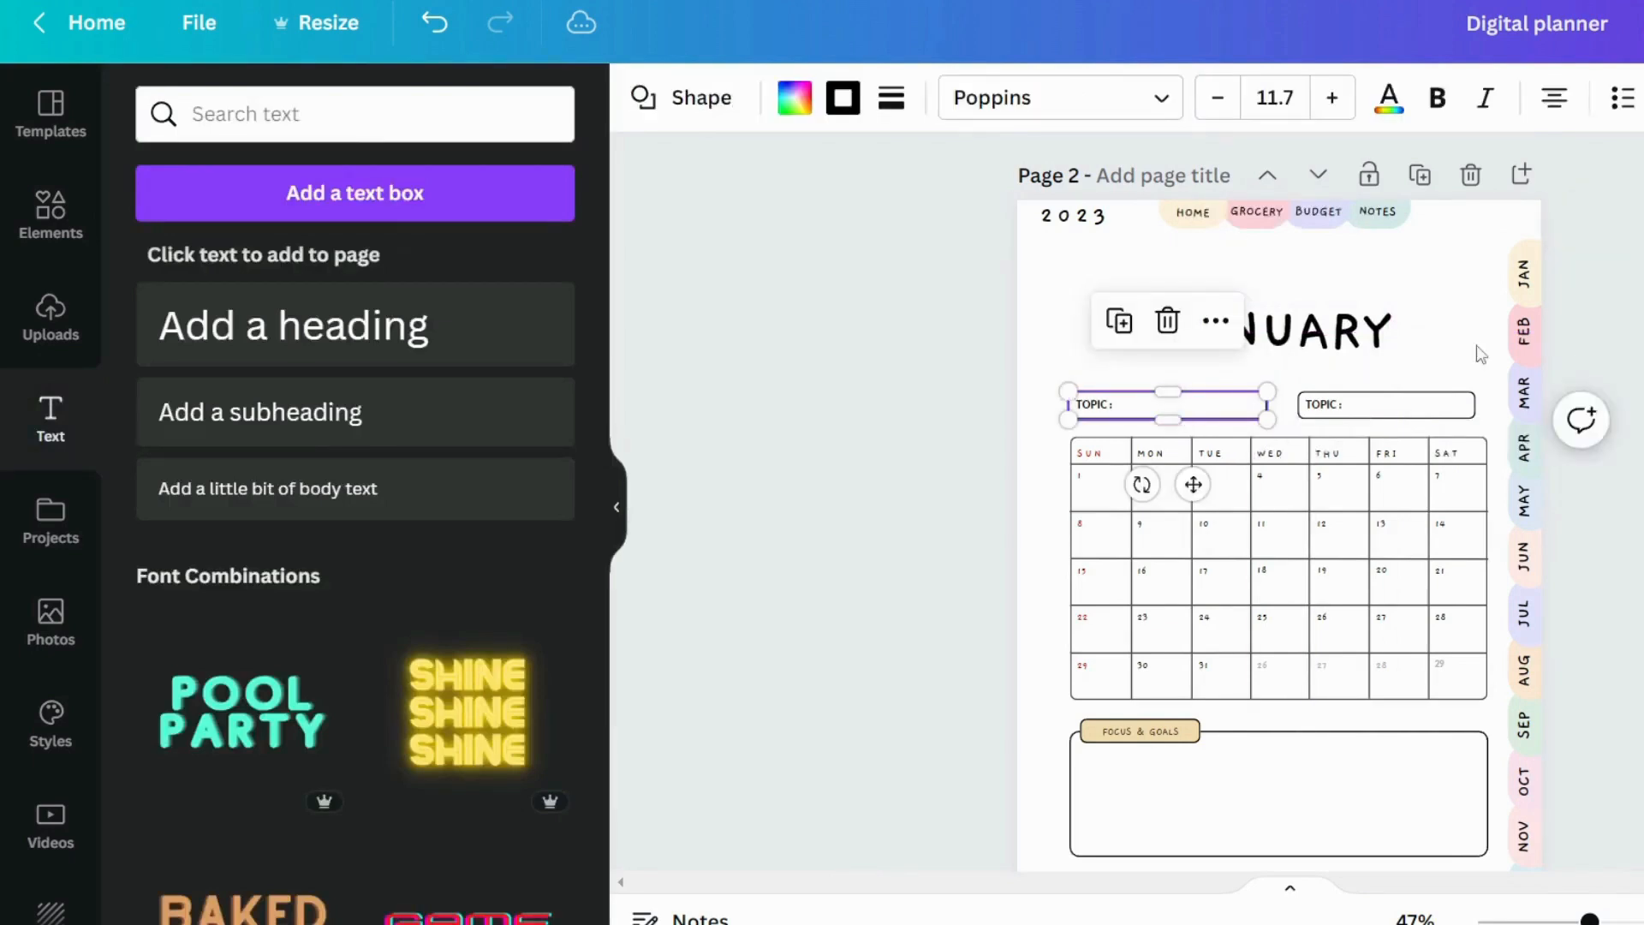
pyautogui.click(795, 98)
pyautogui.click(164, 396)
pyautogui.click(1396, 417)
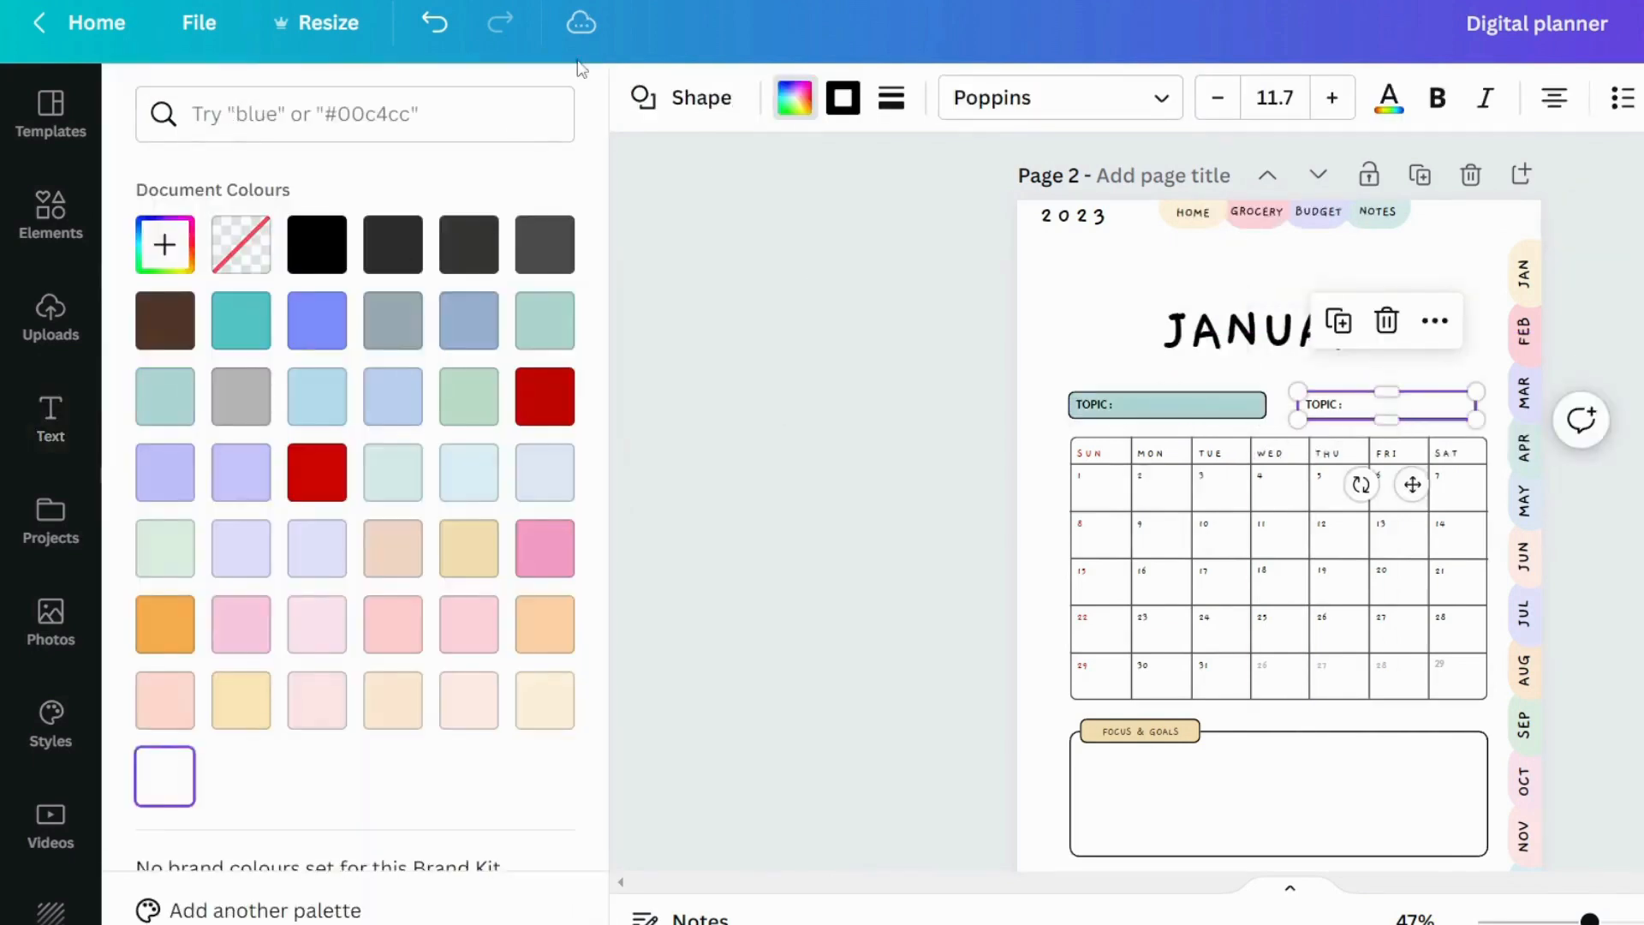
pyautogui.click(317, 625)
pyautogui.click(1163, 417)
pyautogui.click(165, 548)
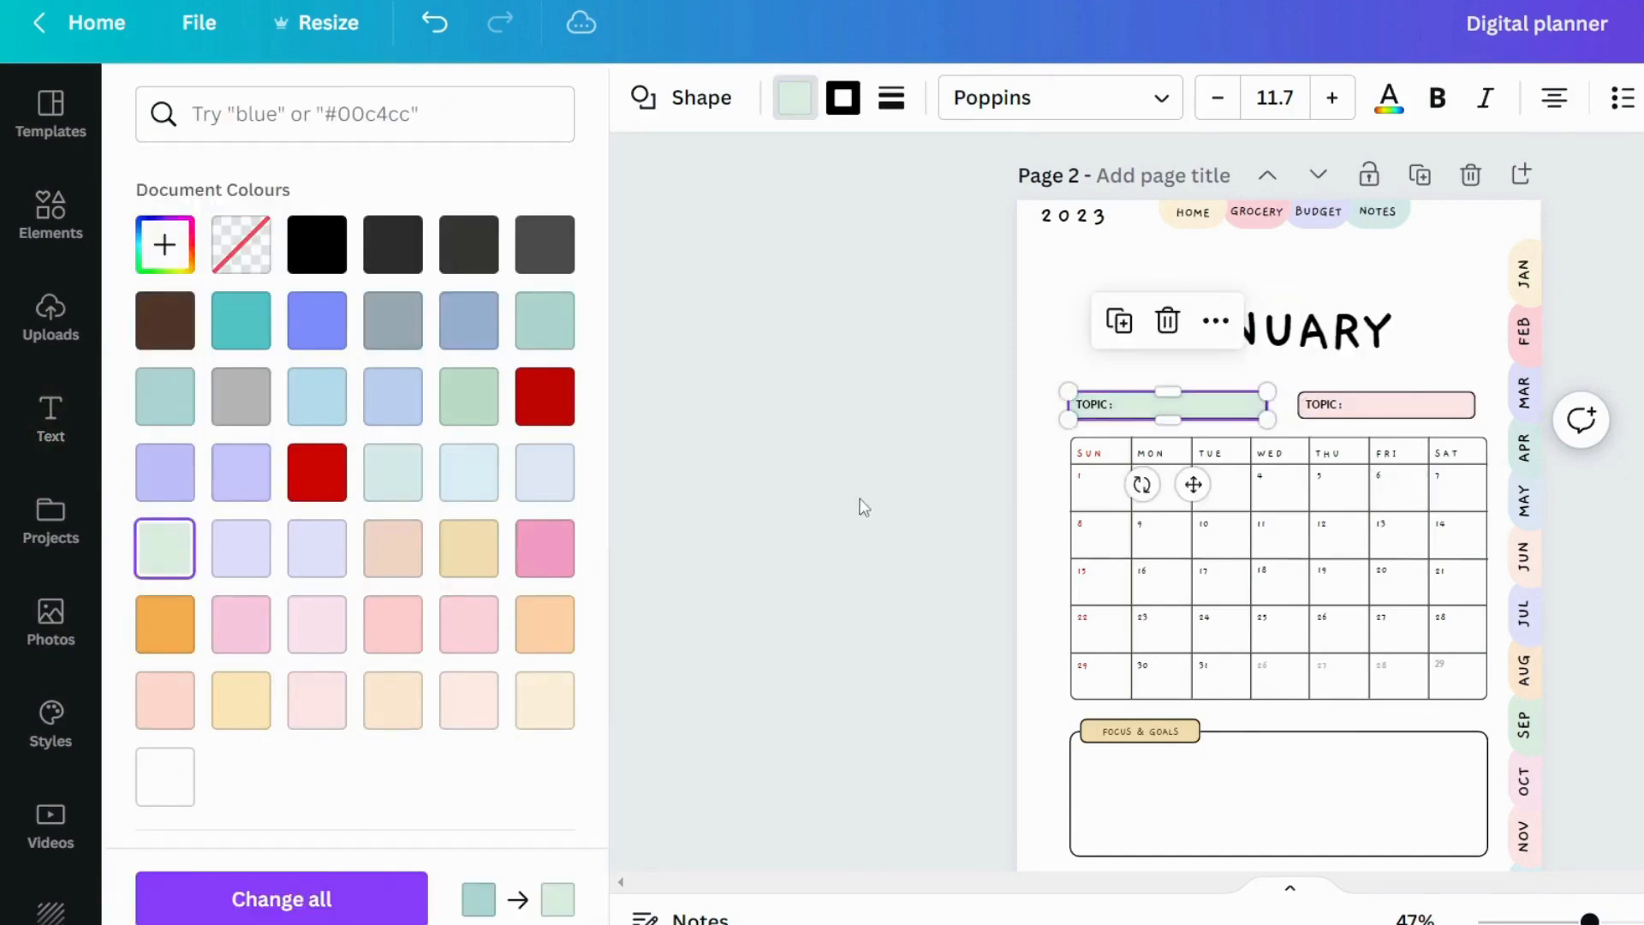
pyautogui.click(863, 507)
# Fill the FOCUS & GOALS label shape with pale lavender
pyautogui.click(1140, 732)
pyautogui.click(795, 98)
pyautogui.click(241, 548)
pyautogui.click(887, 695)
pyautogui.scroll(-1, 888, 697)
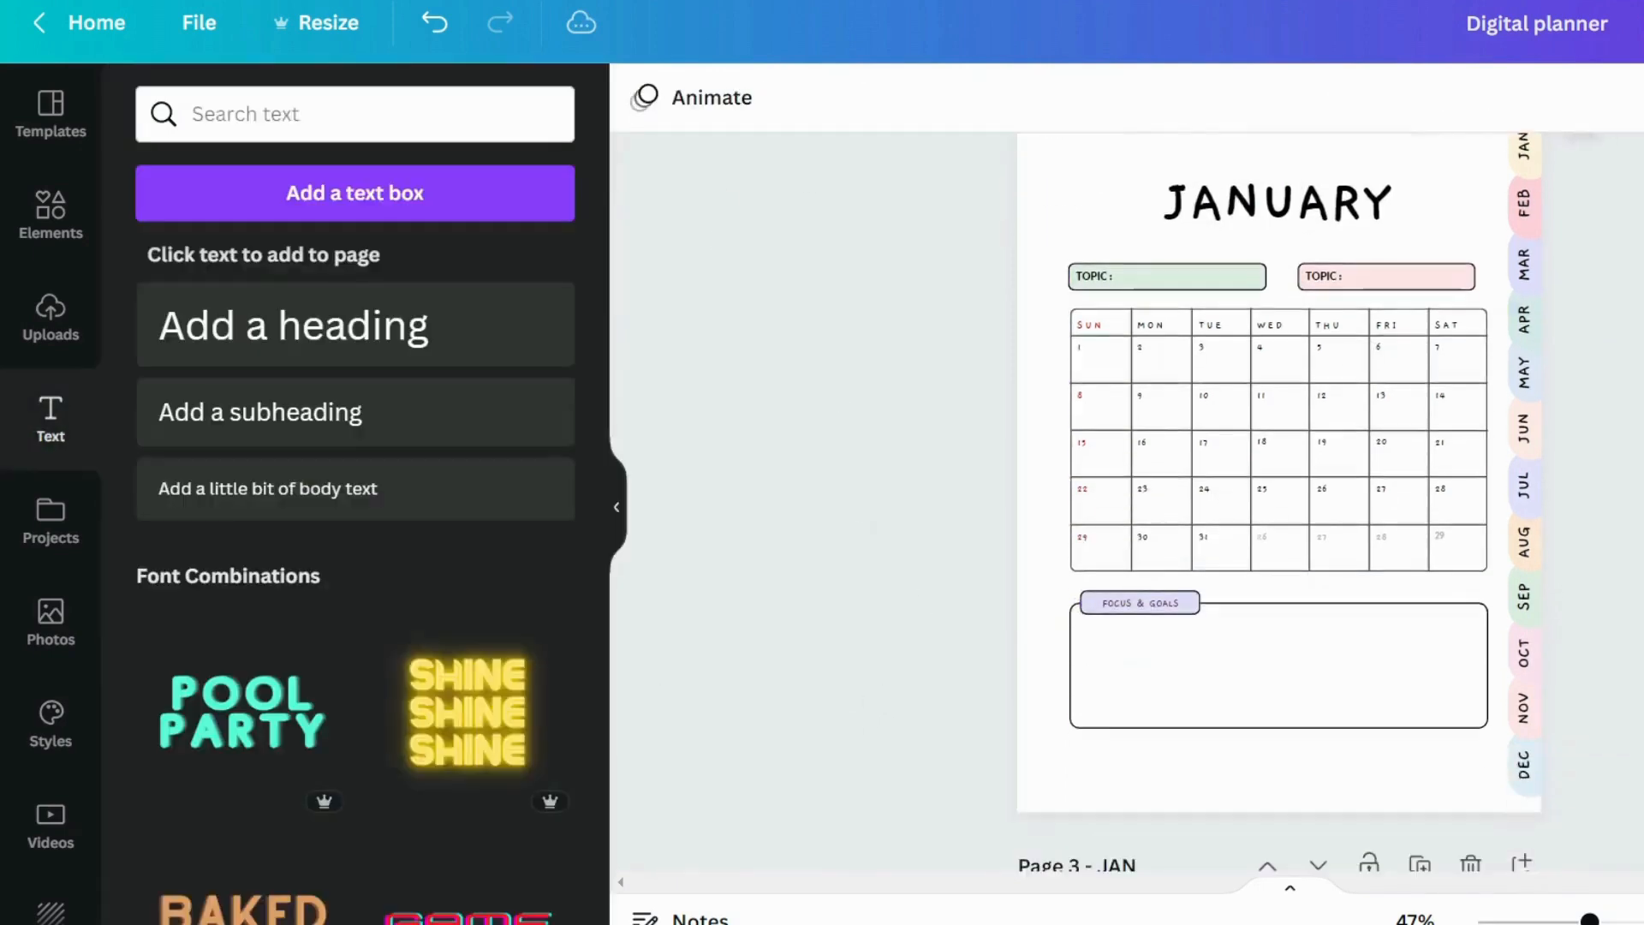
pyautogui.scroll(1, 888, 697)
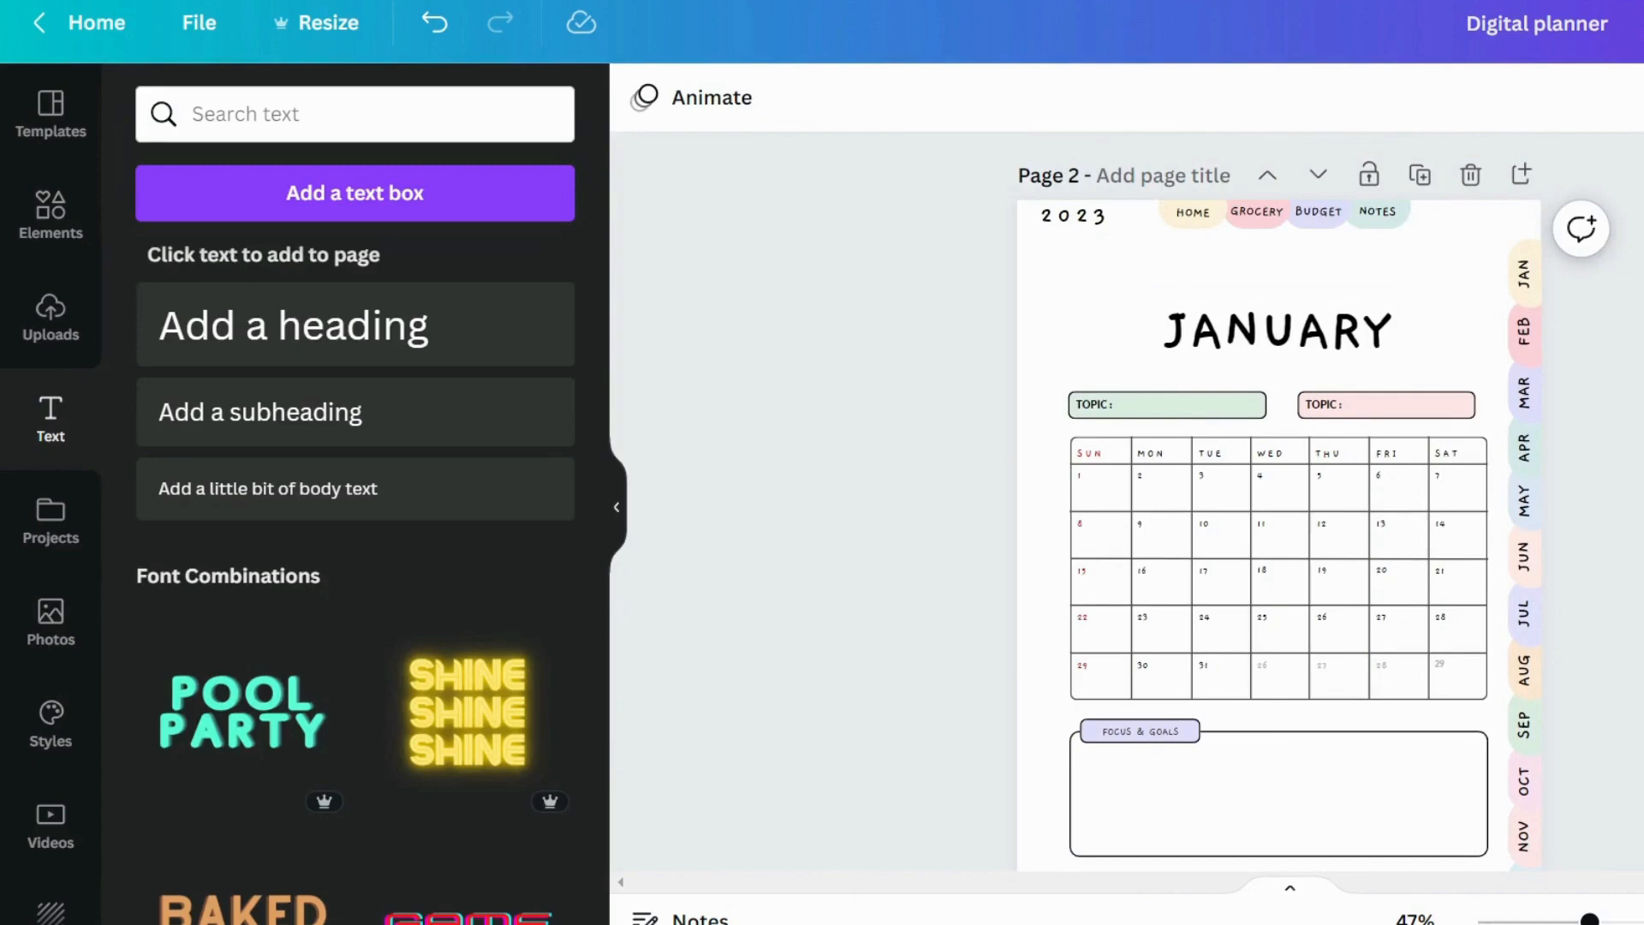
pyautogui.scroll(6, 1278, 514)
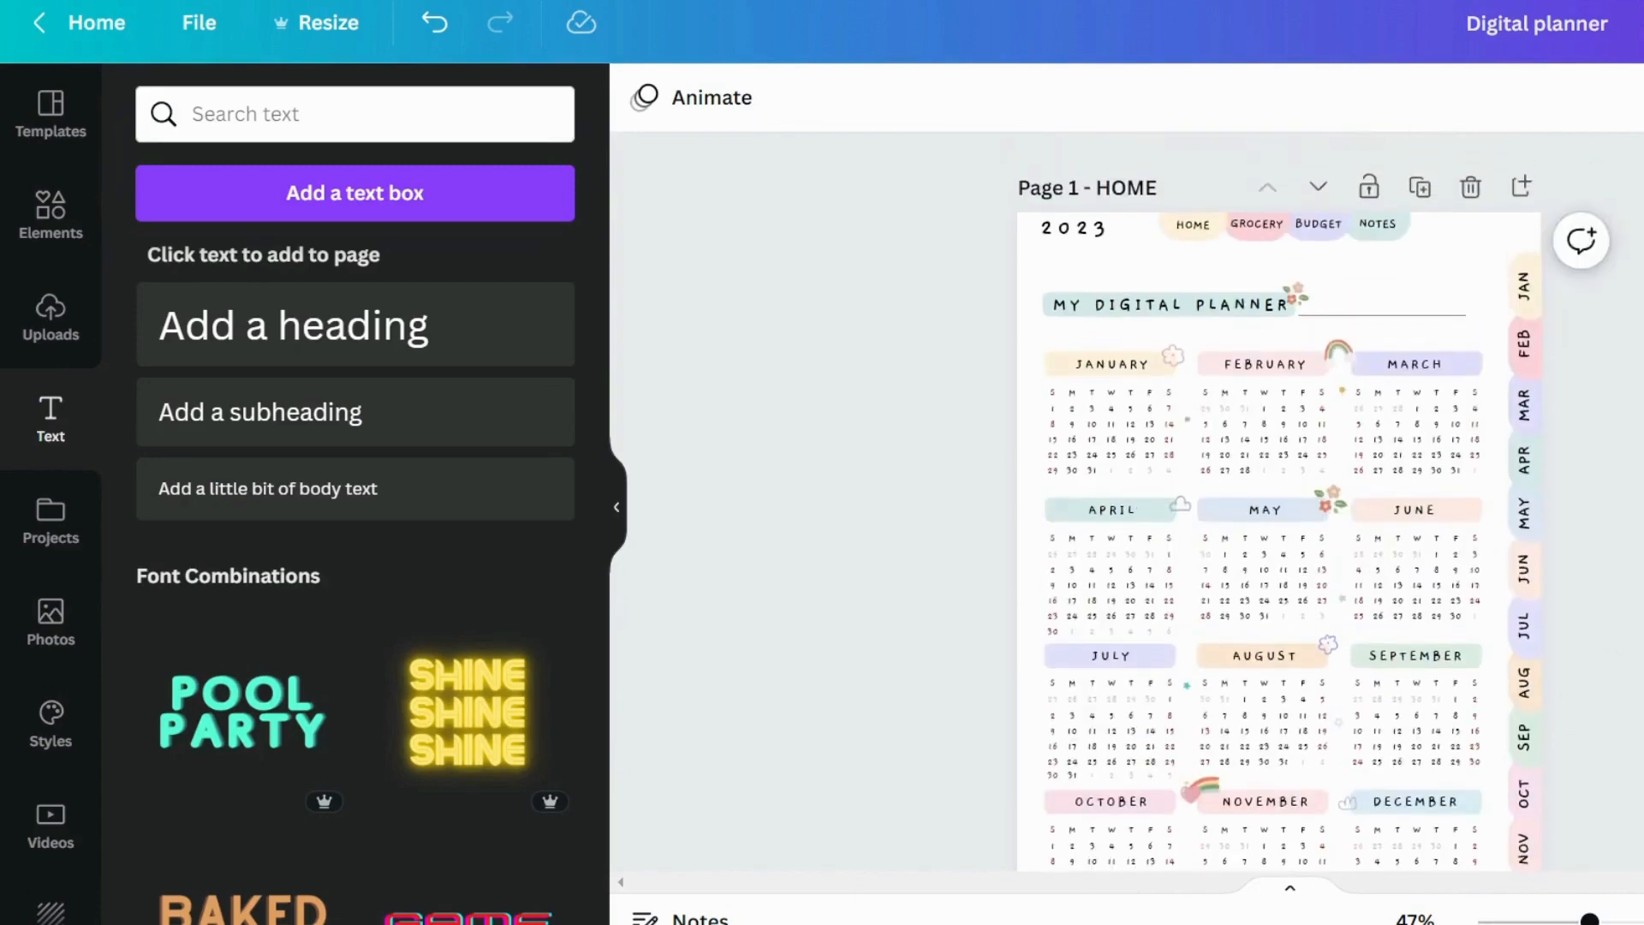
pyautogui.click(1330, 498)
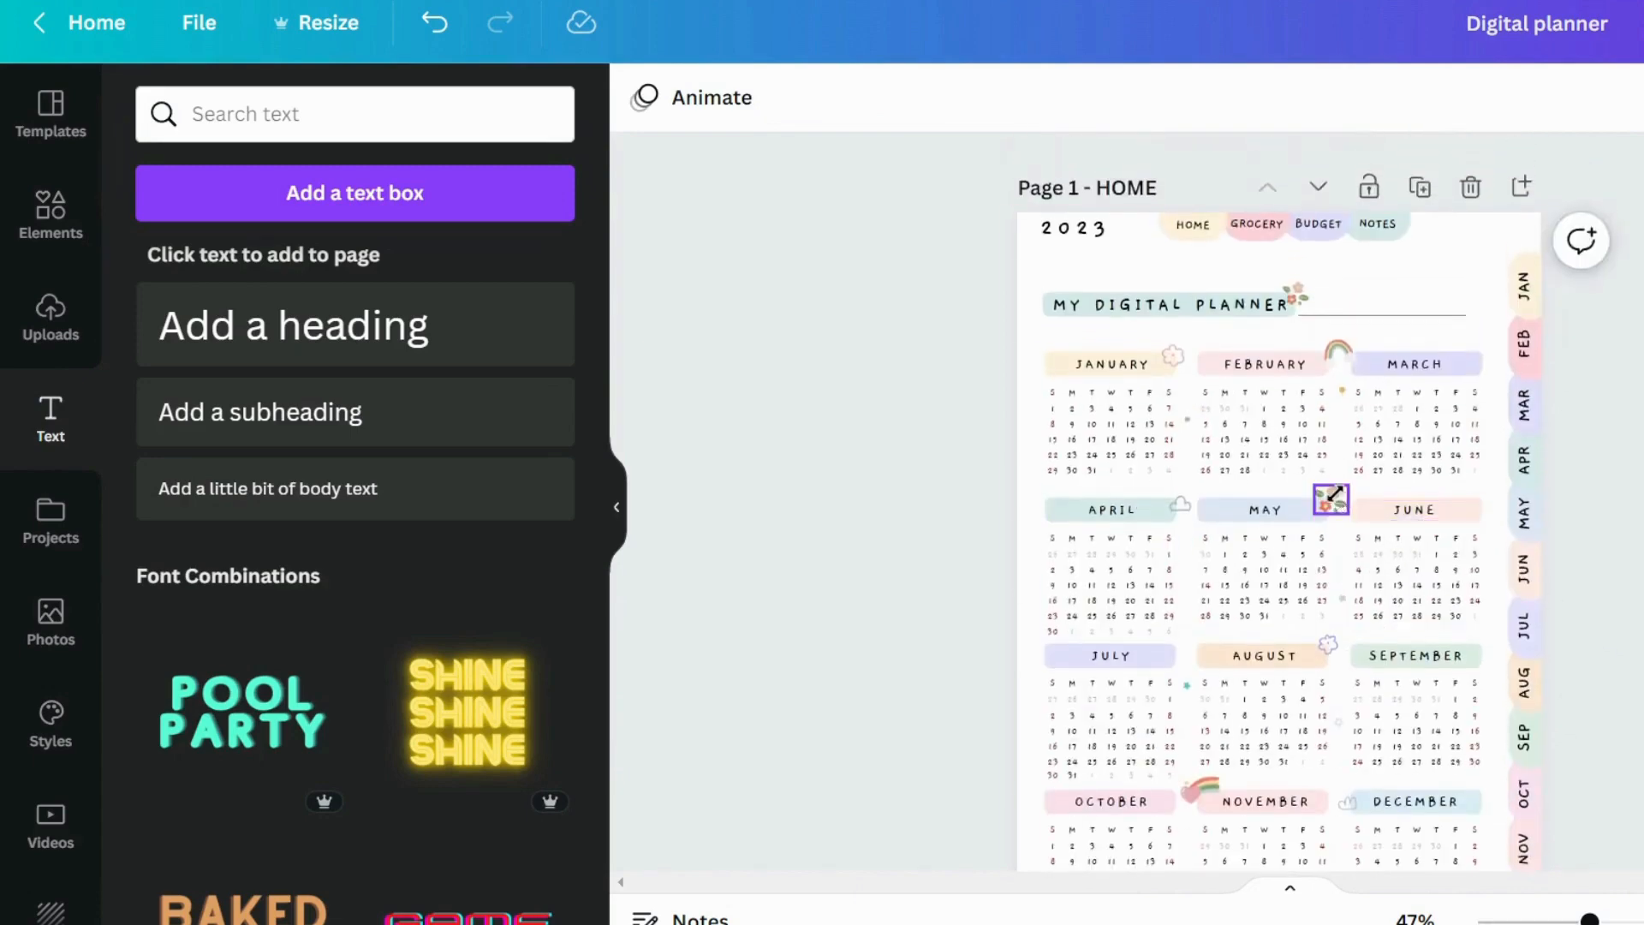
pyautogui.click(1336, 352)
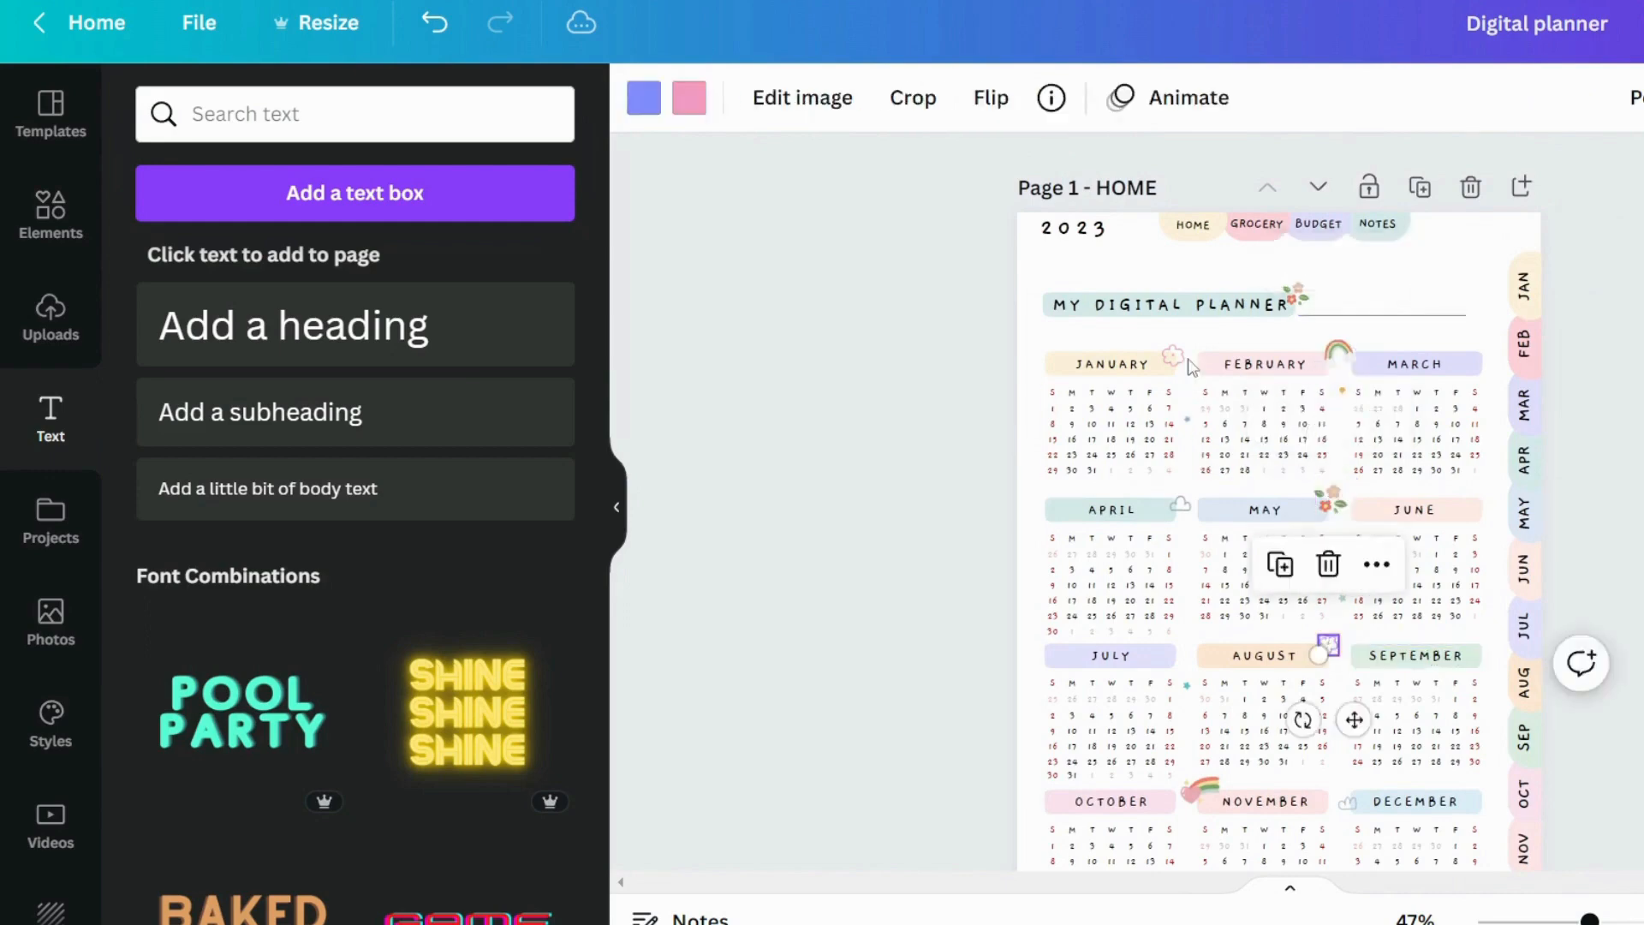
pyautogui.scroll(-10, 1300, 514)
pyautogui.scroll(8, 1417, 428)
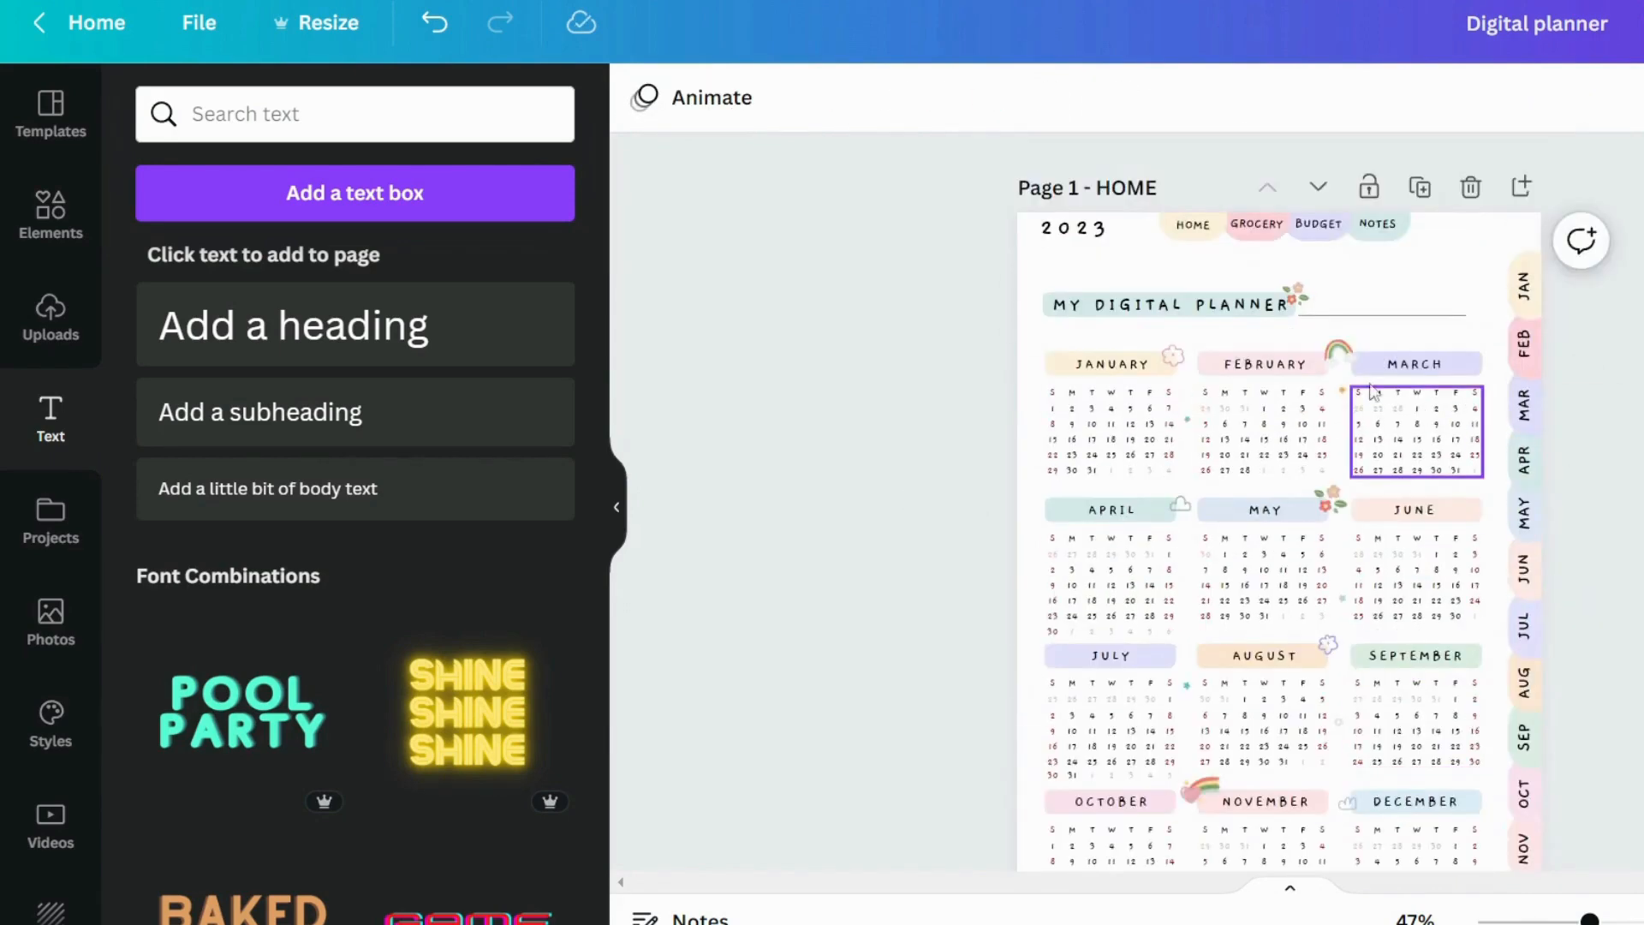
# Copy the rainbow, red flower cluster and small outline flowers from the home page and paste them onto the January page
pyautogui.click(1336, 355)
pyautogui.keyDown('shift'); pyautogui.click(1295, 288); pyautogui.keyUp('shift')
pyautogui.keyDown('shift'); pyautogui.click(1329, 646); pyautogui.keyUp('shift')
pyautogui.hotkey('ctrl', 'c')
pyautogui.scroll(-7, 1328, 600)
pyautogui.hotkey('ctrl', 'v')
# Place the flower cluster on the FOCUS & GOALS label, the tilted rainbow and purple flower on the topic box corners, and the pink flower beside the title
pyautogui.moveTo(1297, 212); pyautogui.dragTo(1203, 654)
pyautogui.moveTo(1340, 273); pyautogui.dragTo(1475, 317)
pyautogui.moveTo(1413, 373); pyautogui.dragTo(1457, 401)
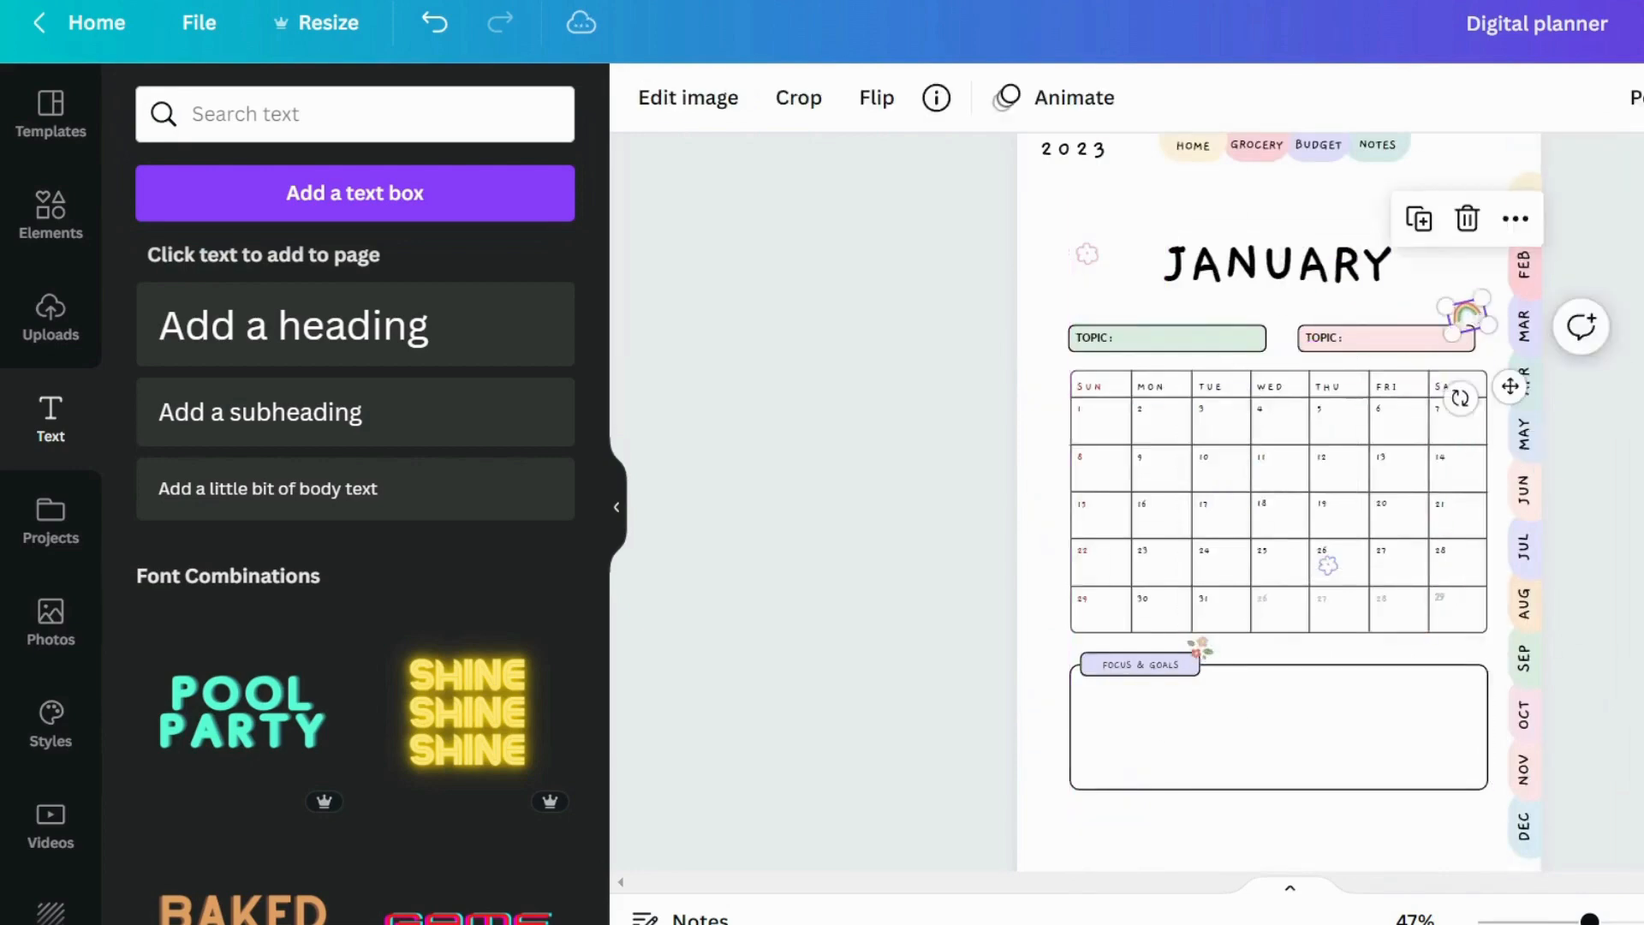
pyautogui.moveTo(1088, 254); pyautogui.dragTo(1058, 294)
pyautogui.moveTo(1266, 366); pyautogui.dragTo(1260, 324)
pyautogui.click(857, 283)
# Review the planner's home page and the monthly pages from January through December
pyautogui.click(39, 110)
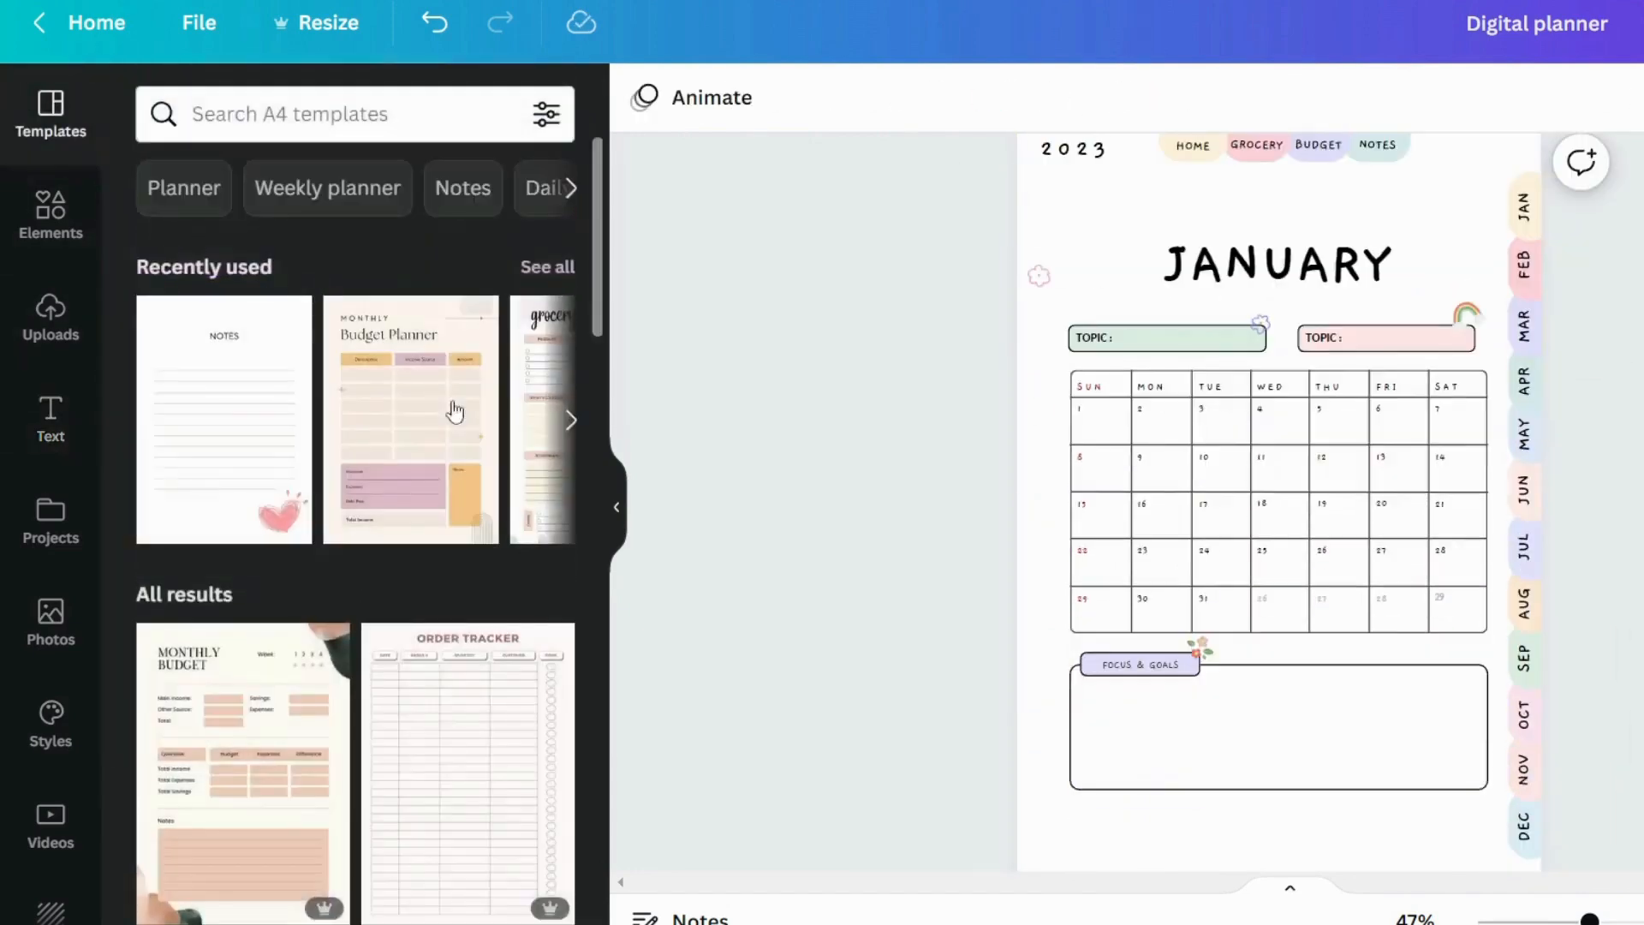
pyautogui.scroll(-3, 514, 553)
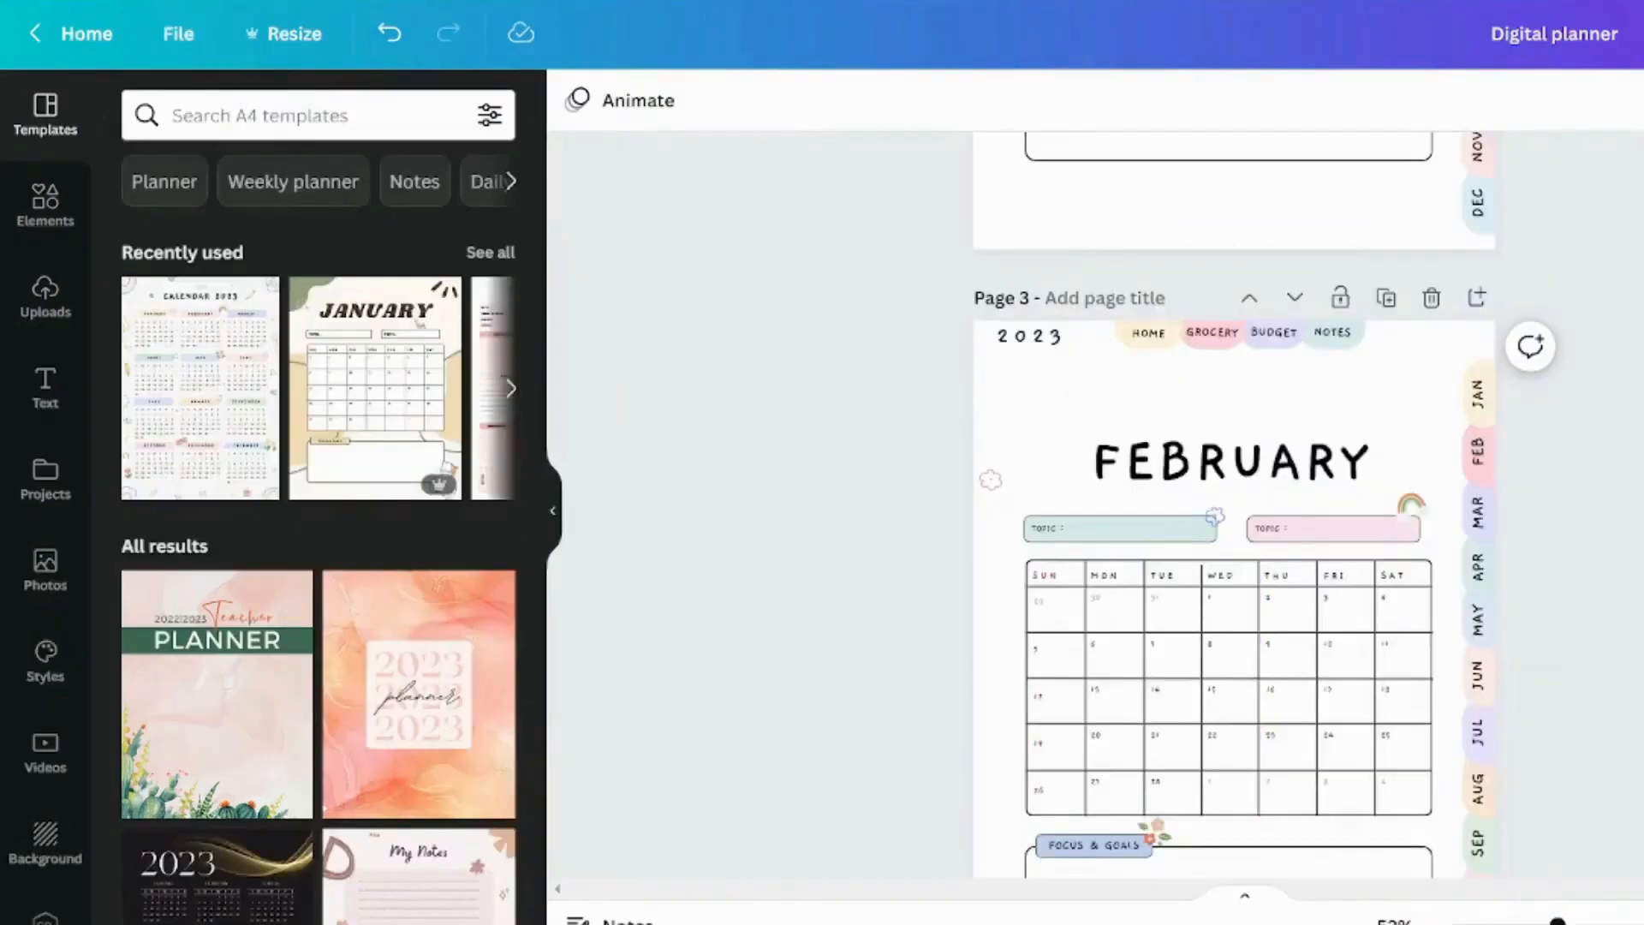
pyautogui.scroll(-3, 1235, 505)
pyautogui.scroll(20, 1222, 377)
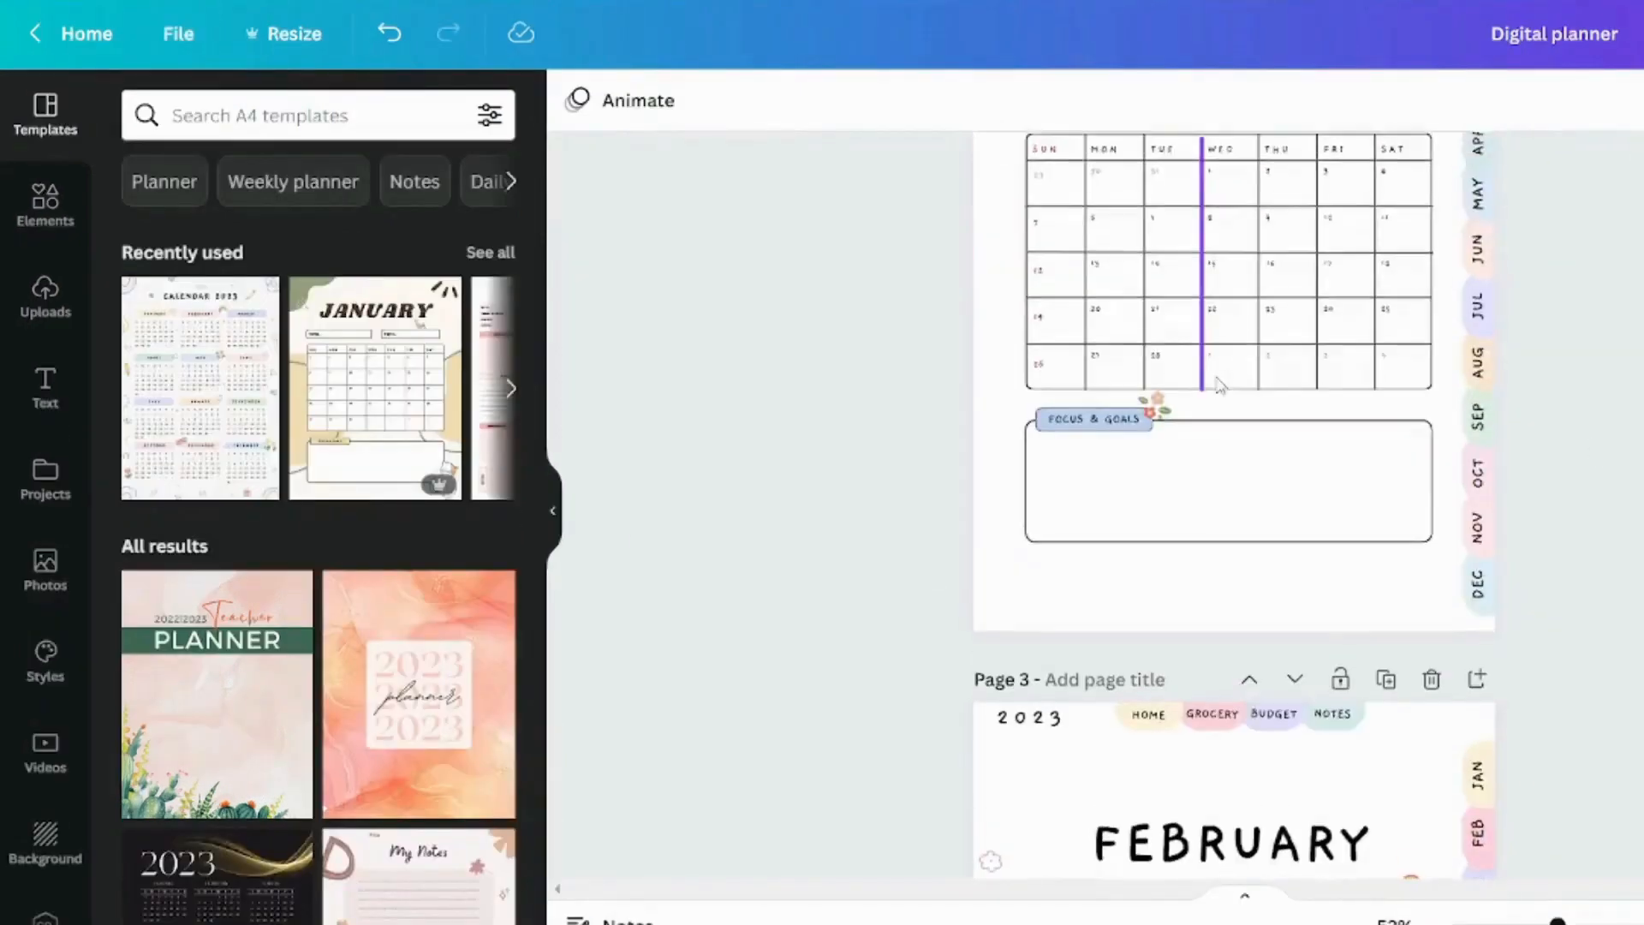
pyautogui.scroll(-19, 1220, 386)
pyautogui.scroll(-20, 1221, 383)
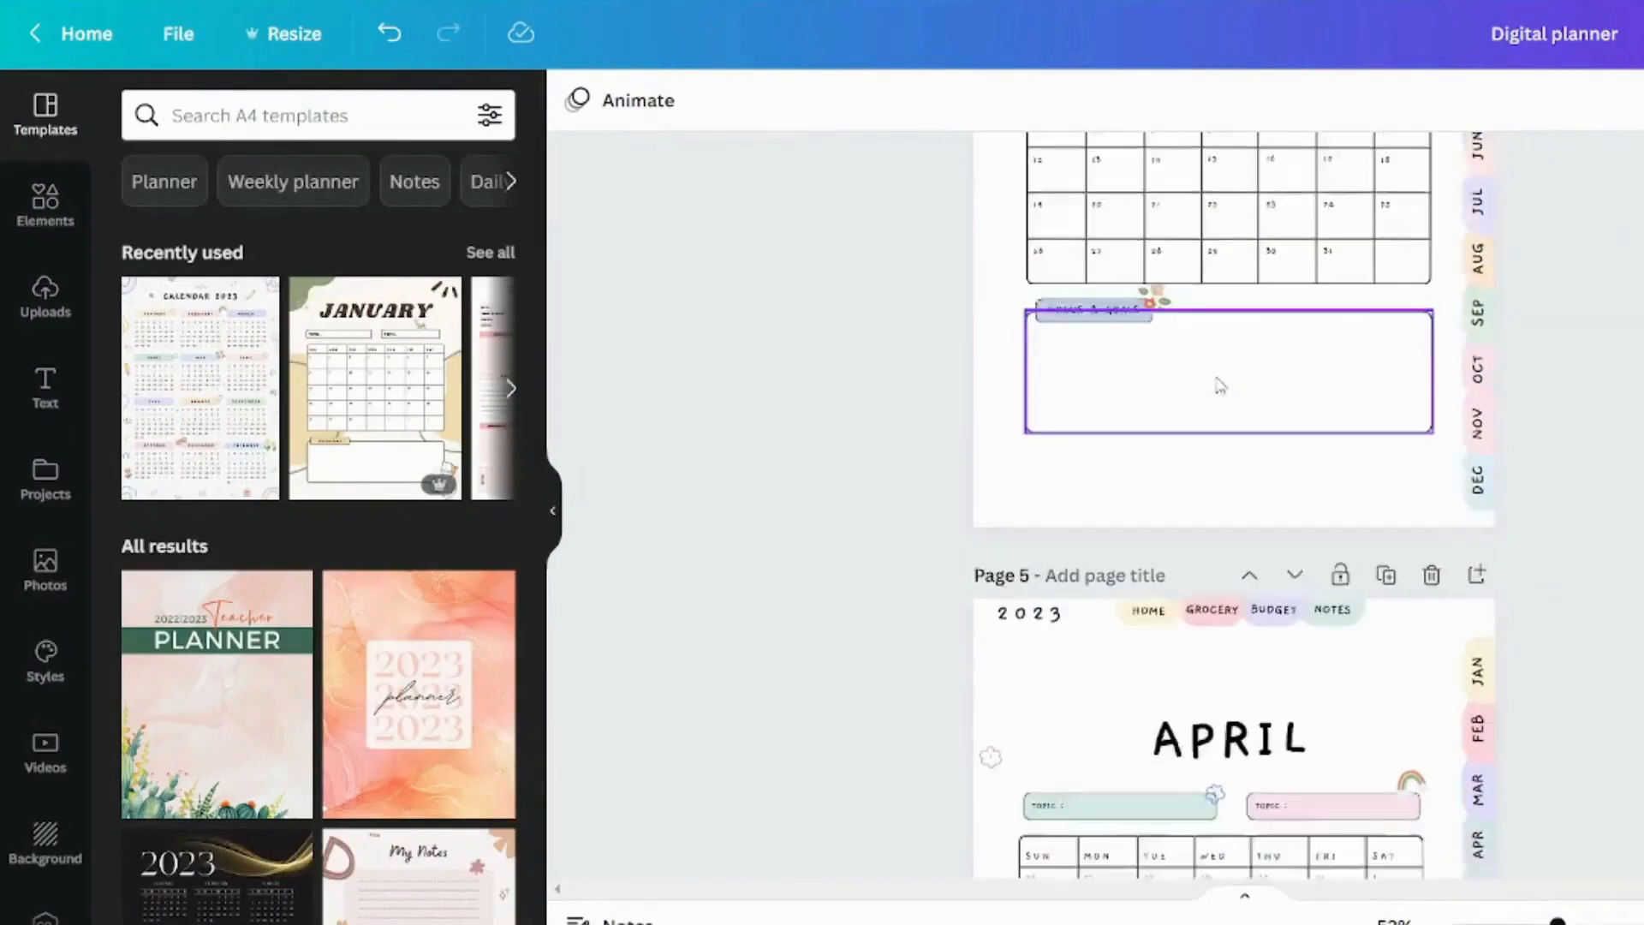
pyautogui.scroll(-20, 1051, 604)
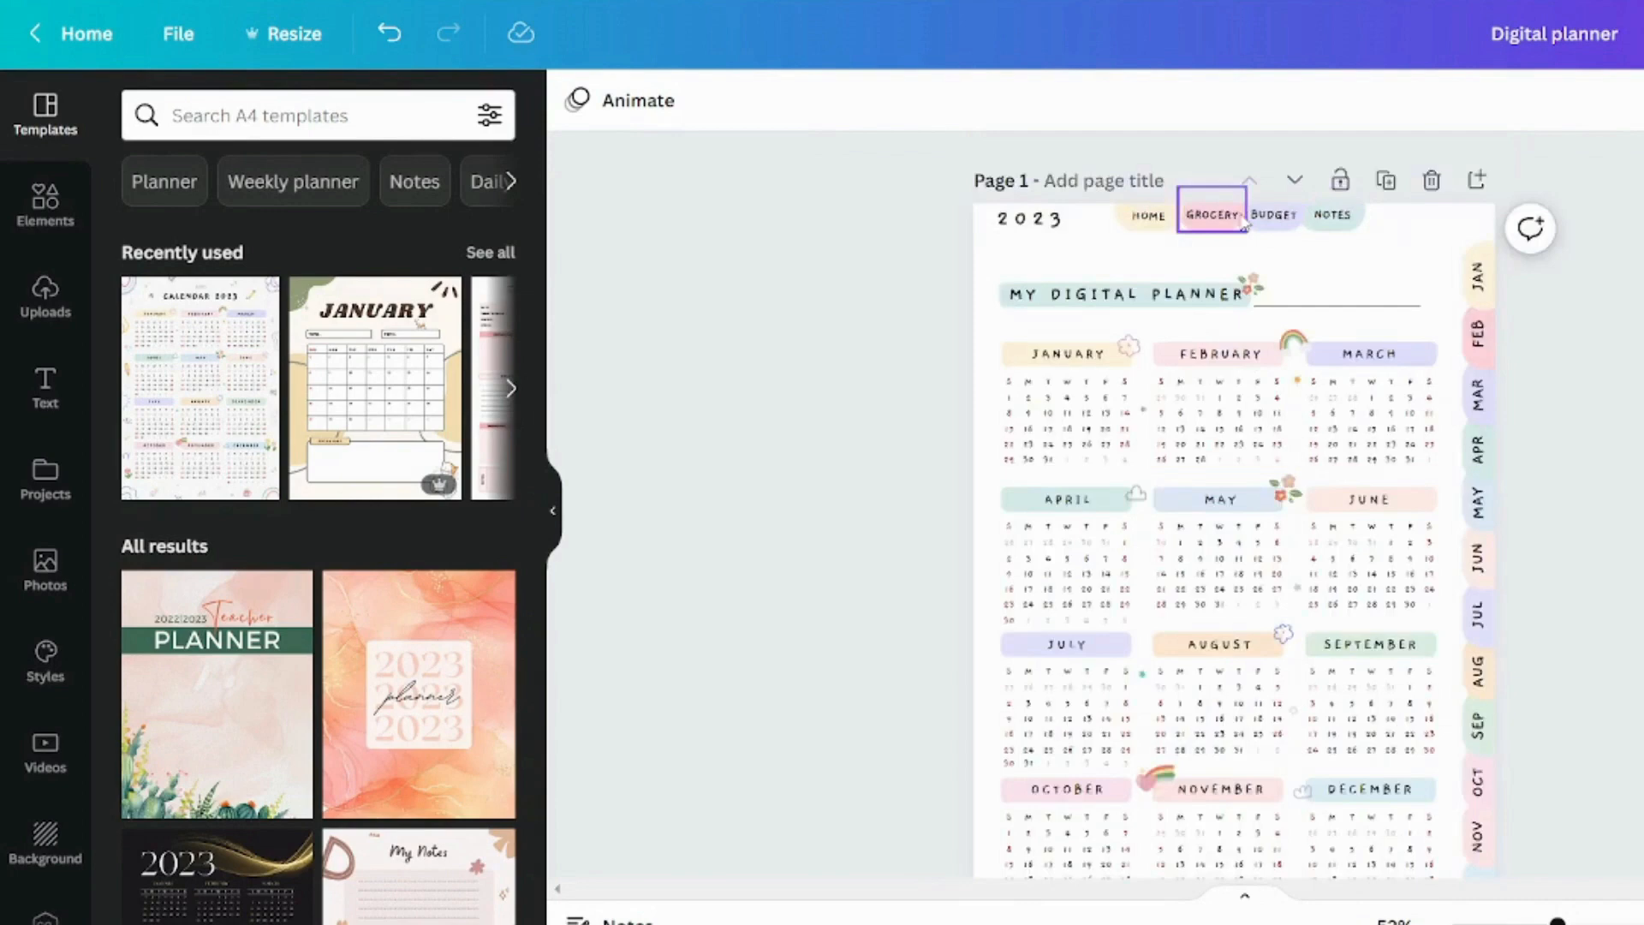
pyautogui.scroll(-20, 1234, 514)
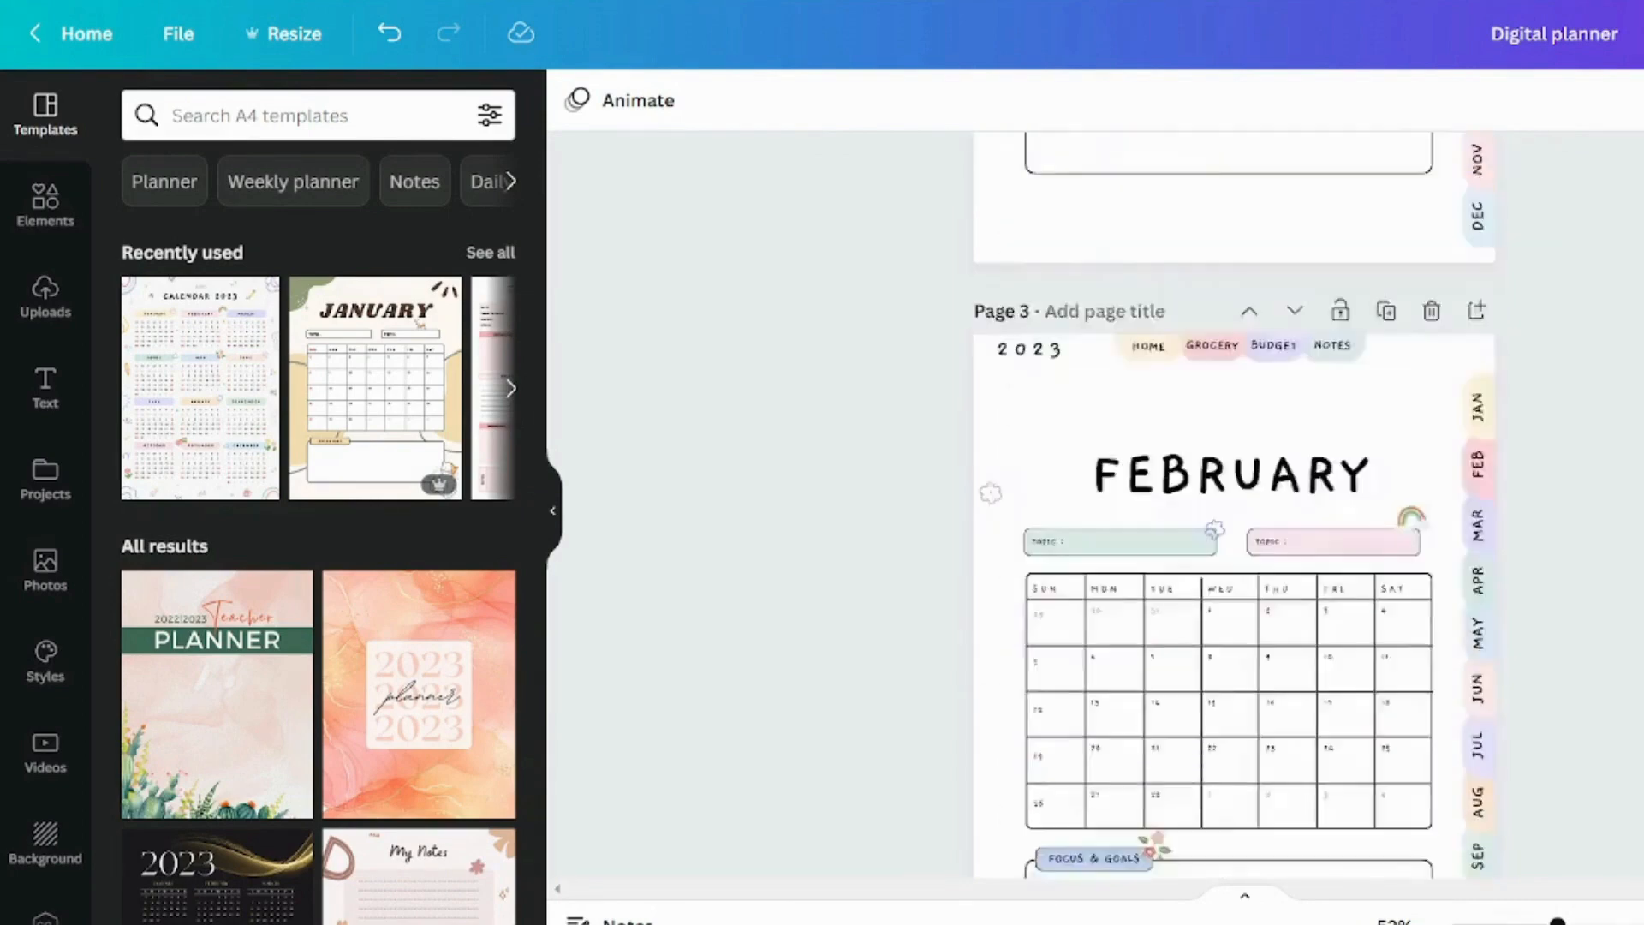
pyautogui.scroll(-20, 1234, 514)
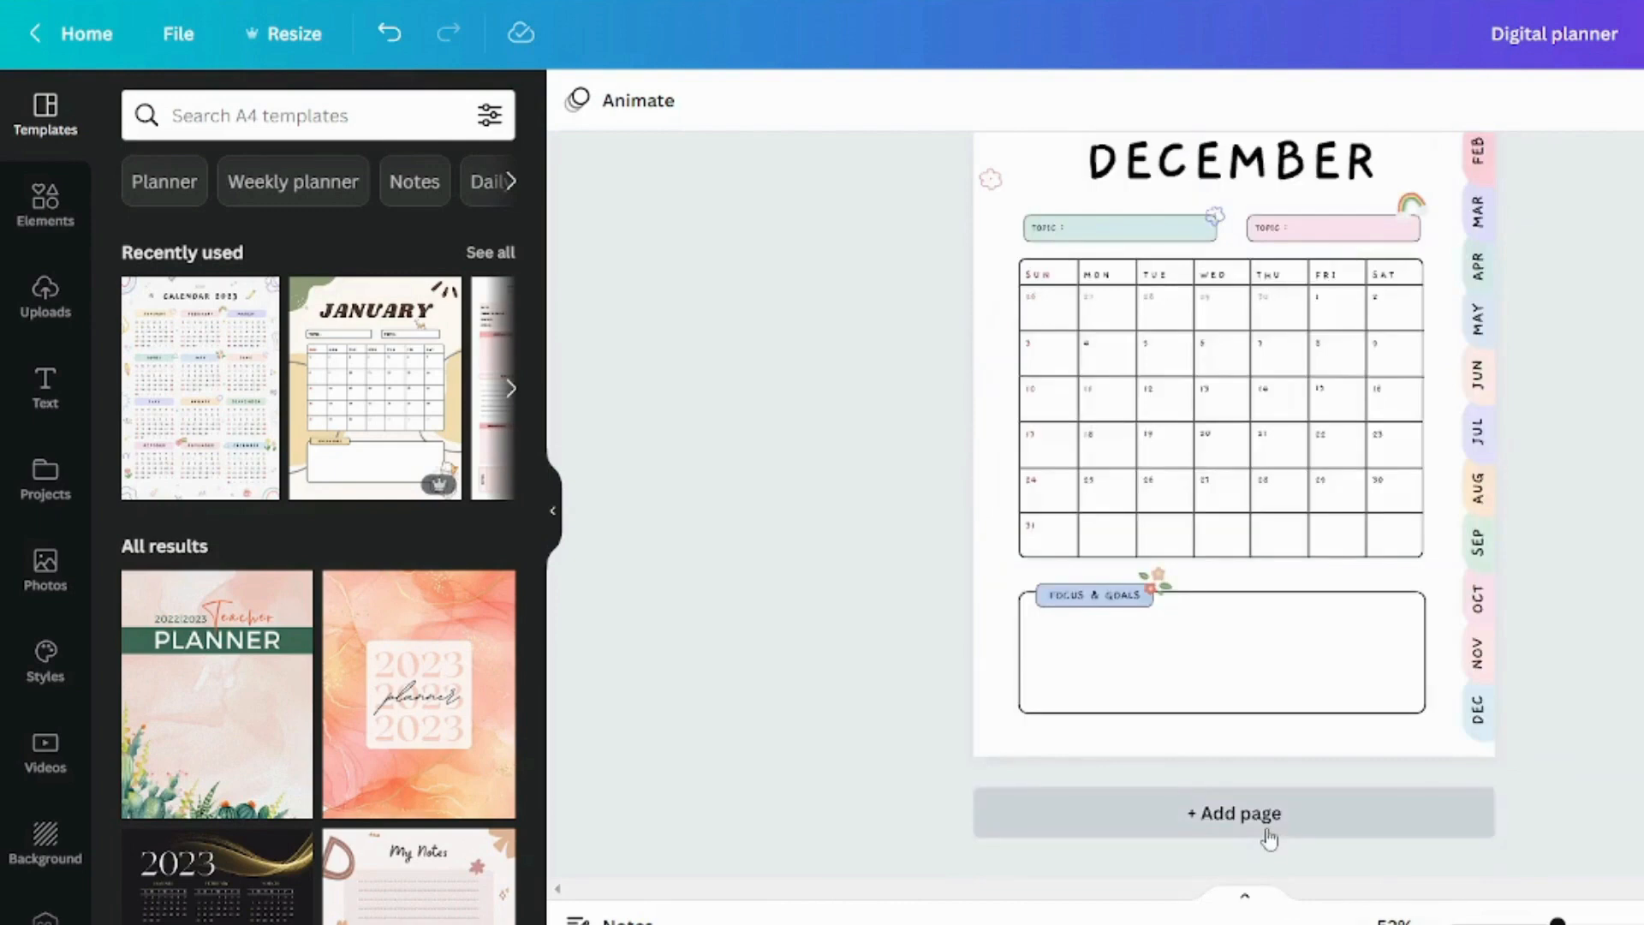
# Add a blank page after December and search the templates for GROCERY PLANNER
pyautogui.click(1241, 813)
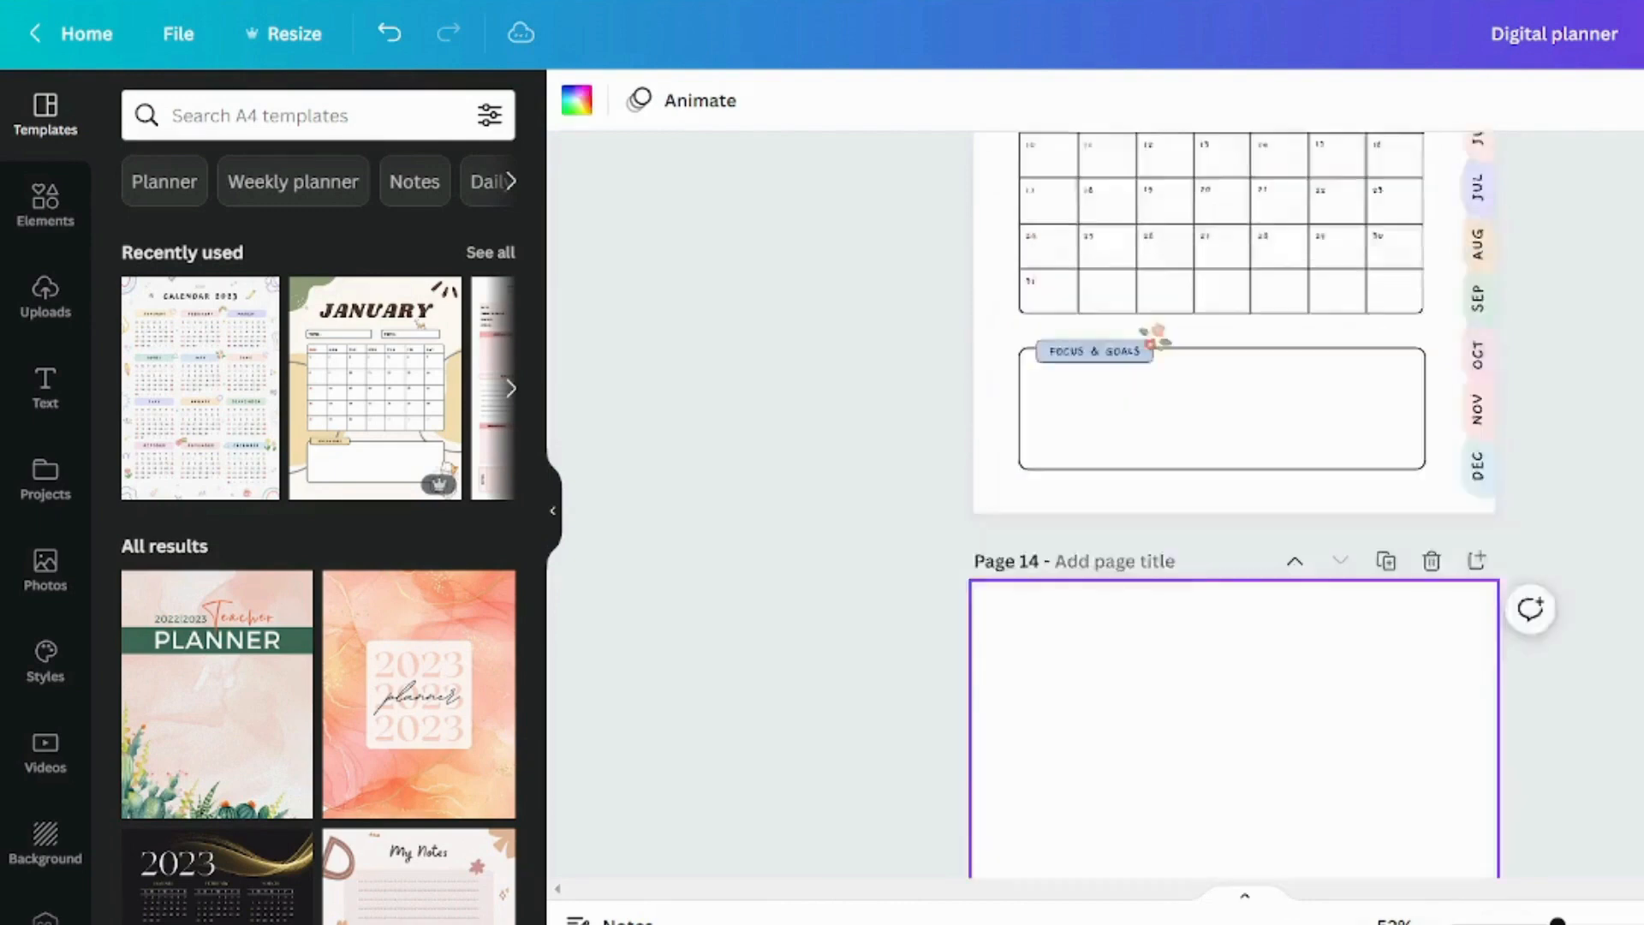
pyautogui.click(304, 112)
pyautogui.write('GROCERY PLANNER')
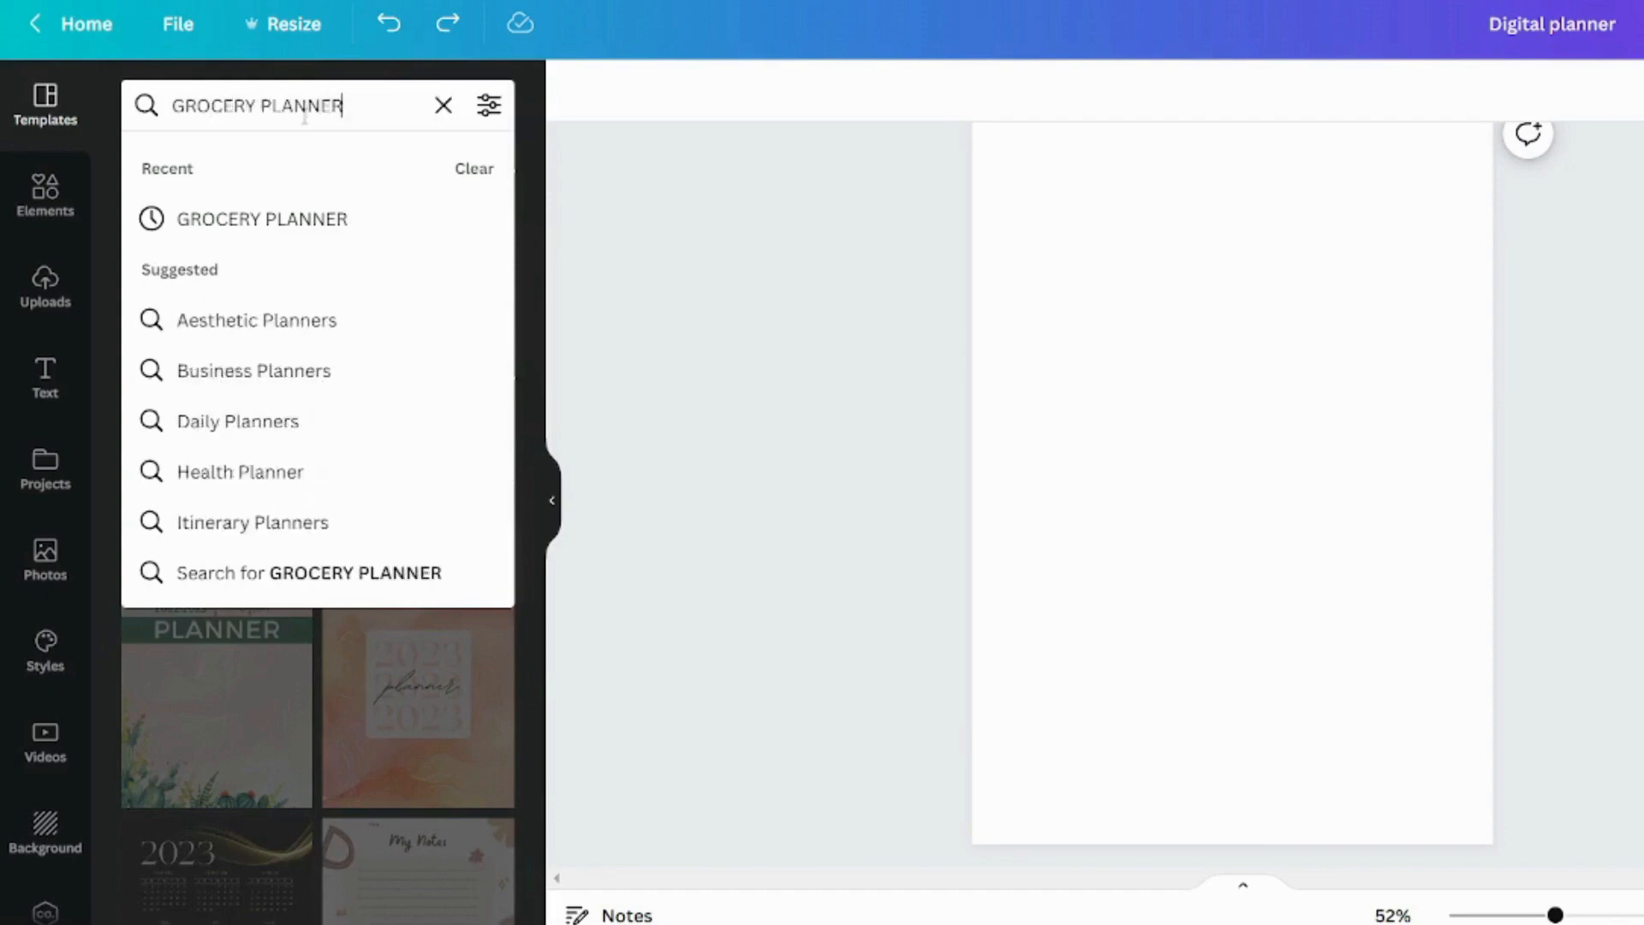
pyautogui.click(312, 221)
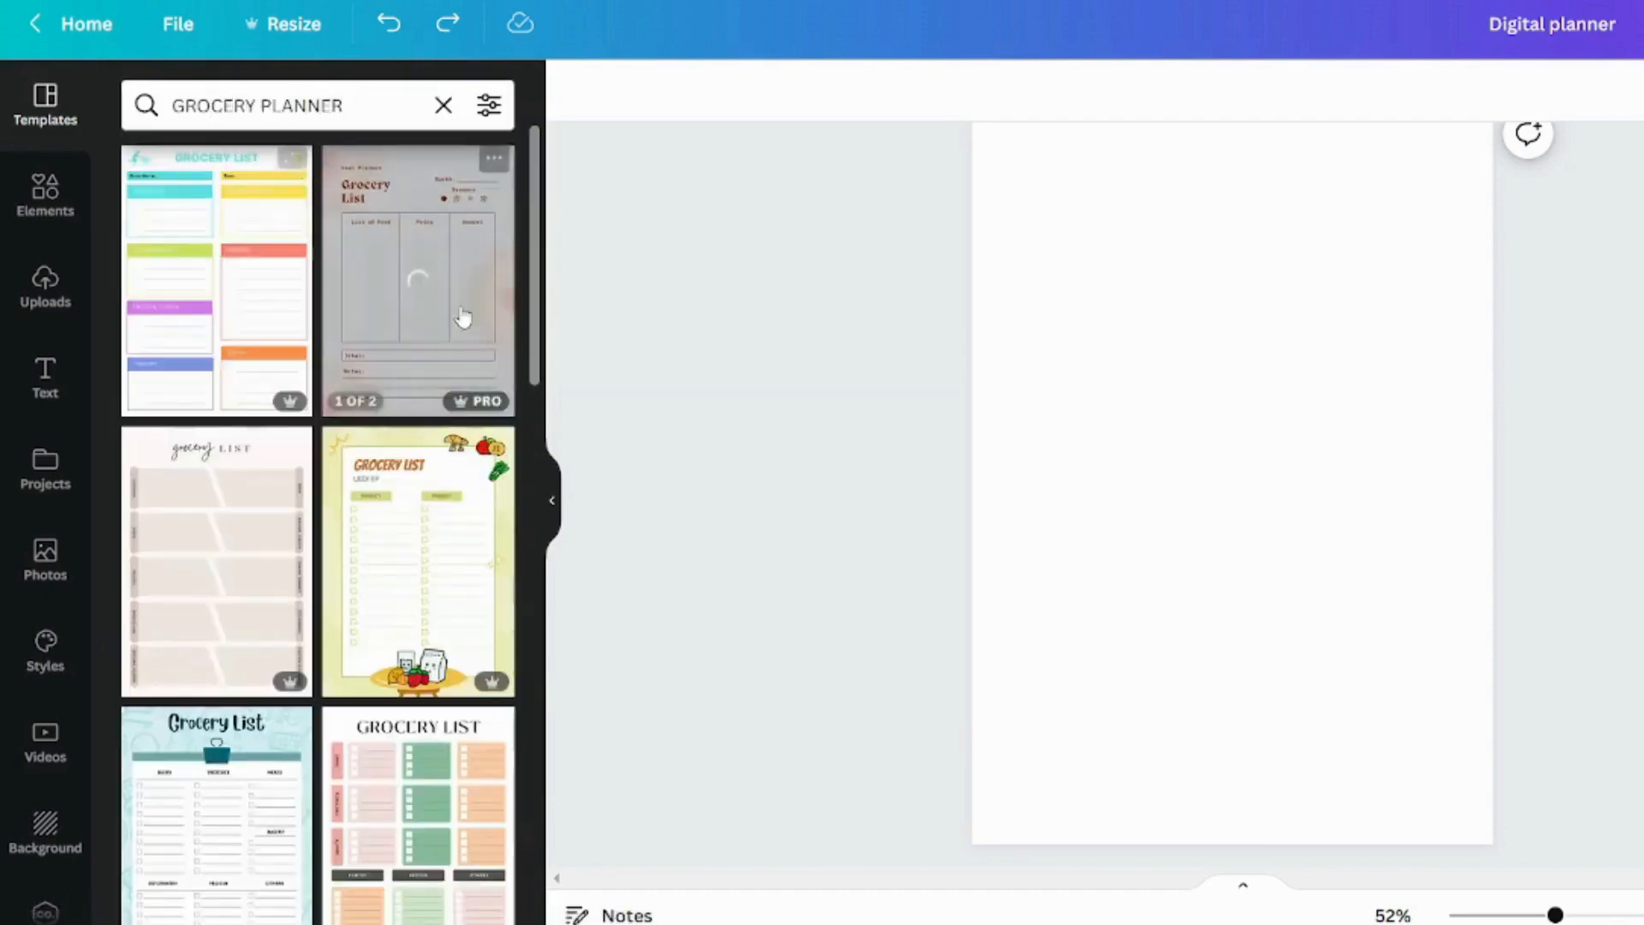
# Browse the grocery templates and apply the "grocery shopping list" design with beige category boxes to the new page 14
pyautogui.scroll(-8, 299, 267)
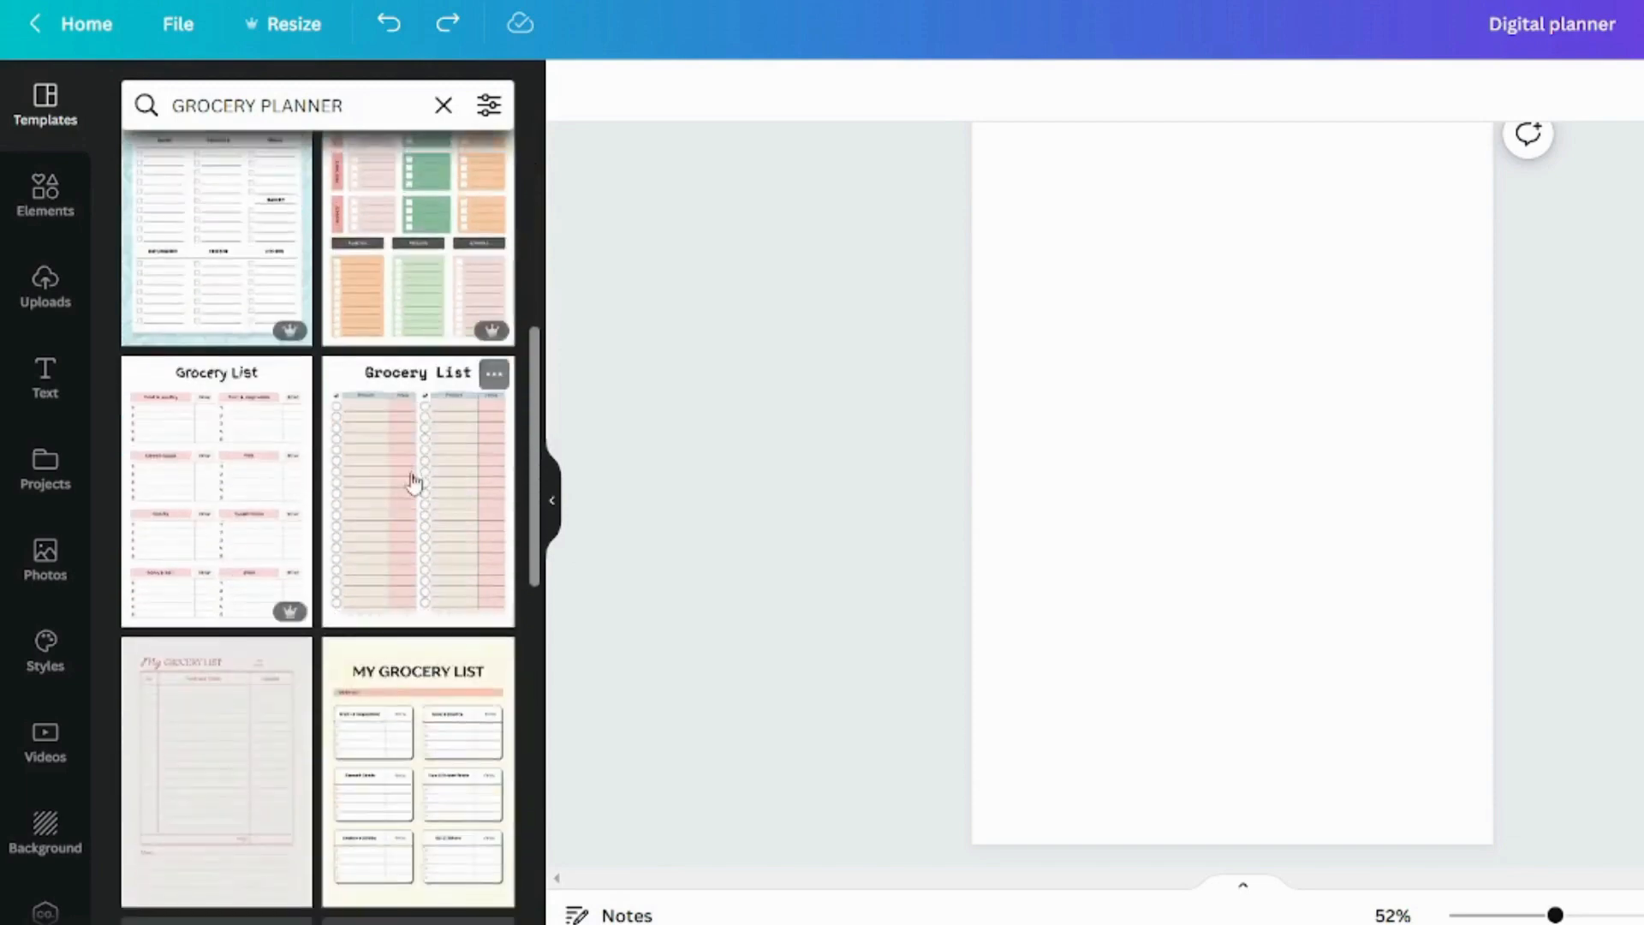
pyautogui.scroll(-3, 401, 751)
pyautogui.scroll(-6, 343, 692)
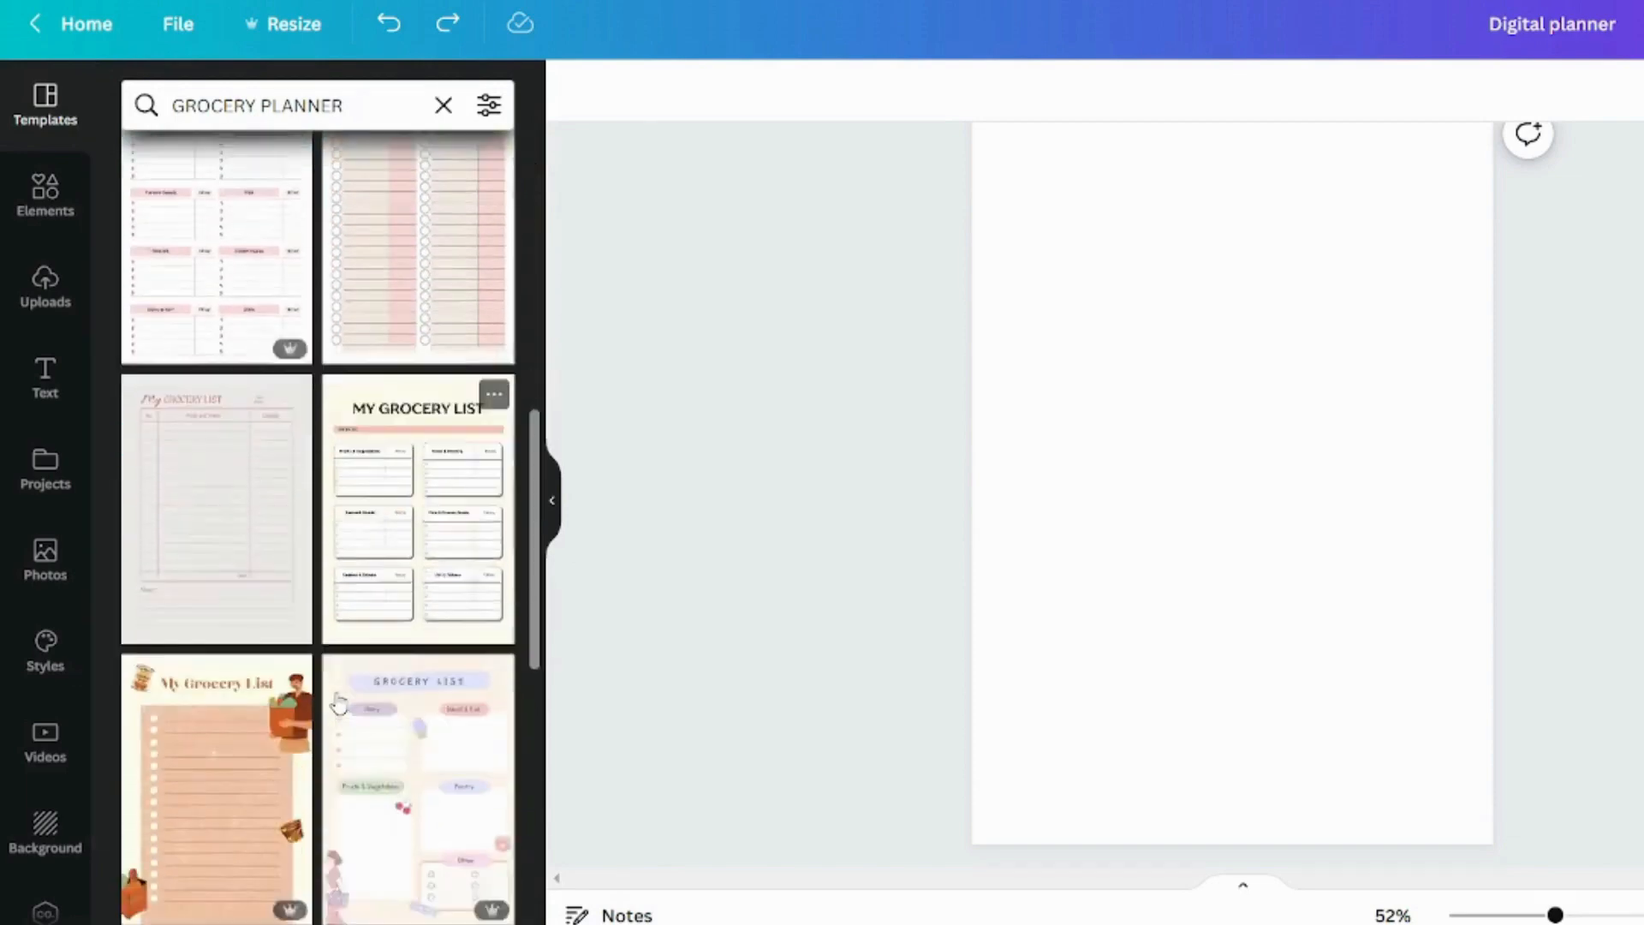
pyautogui.scroll(-20, 230, 706)
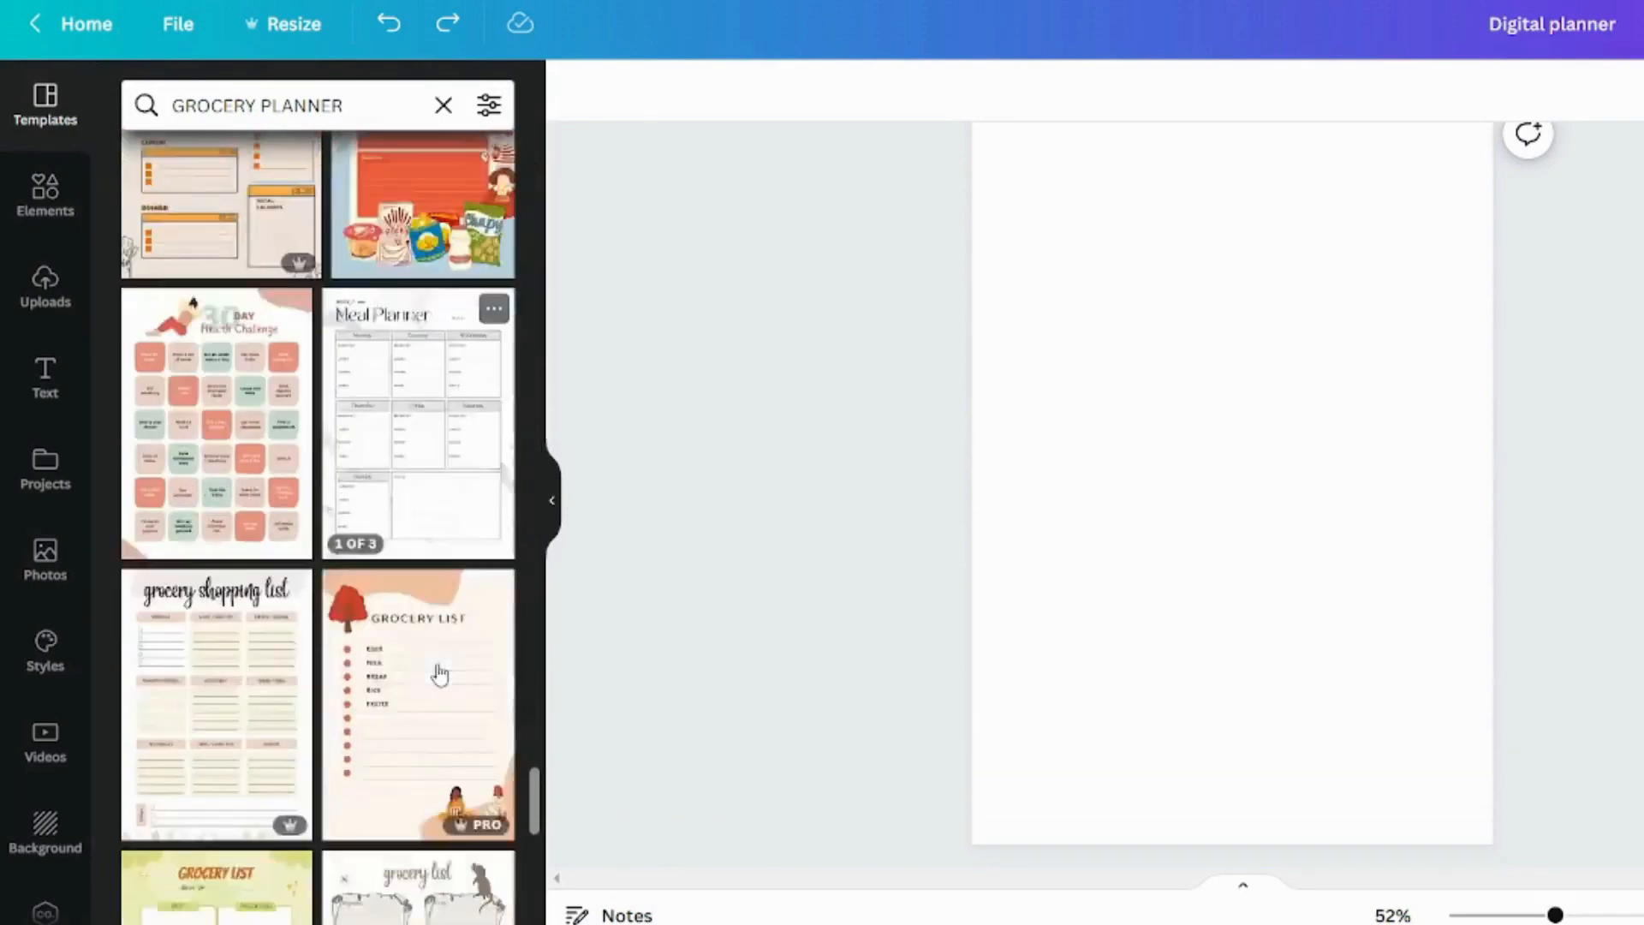
pyautogui.click(199, 517)
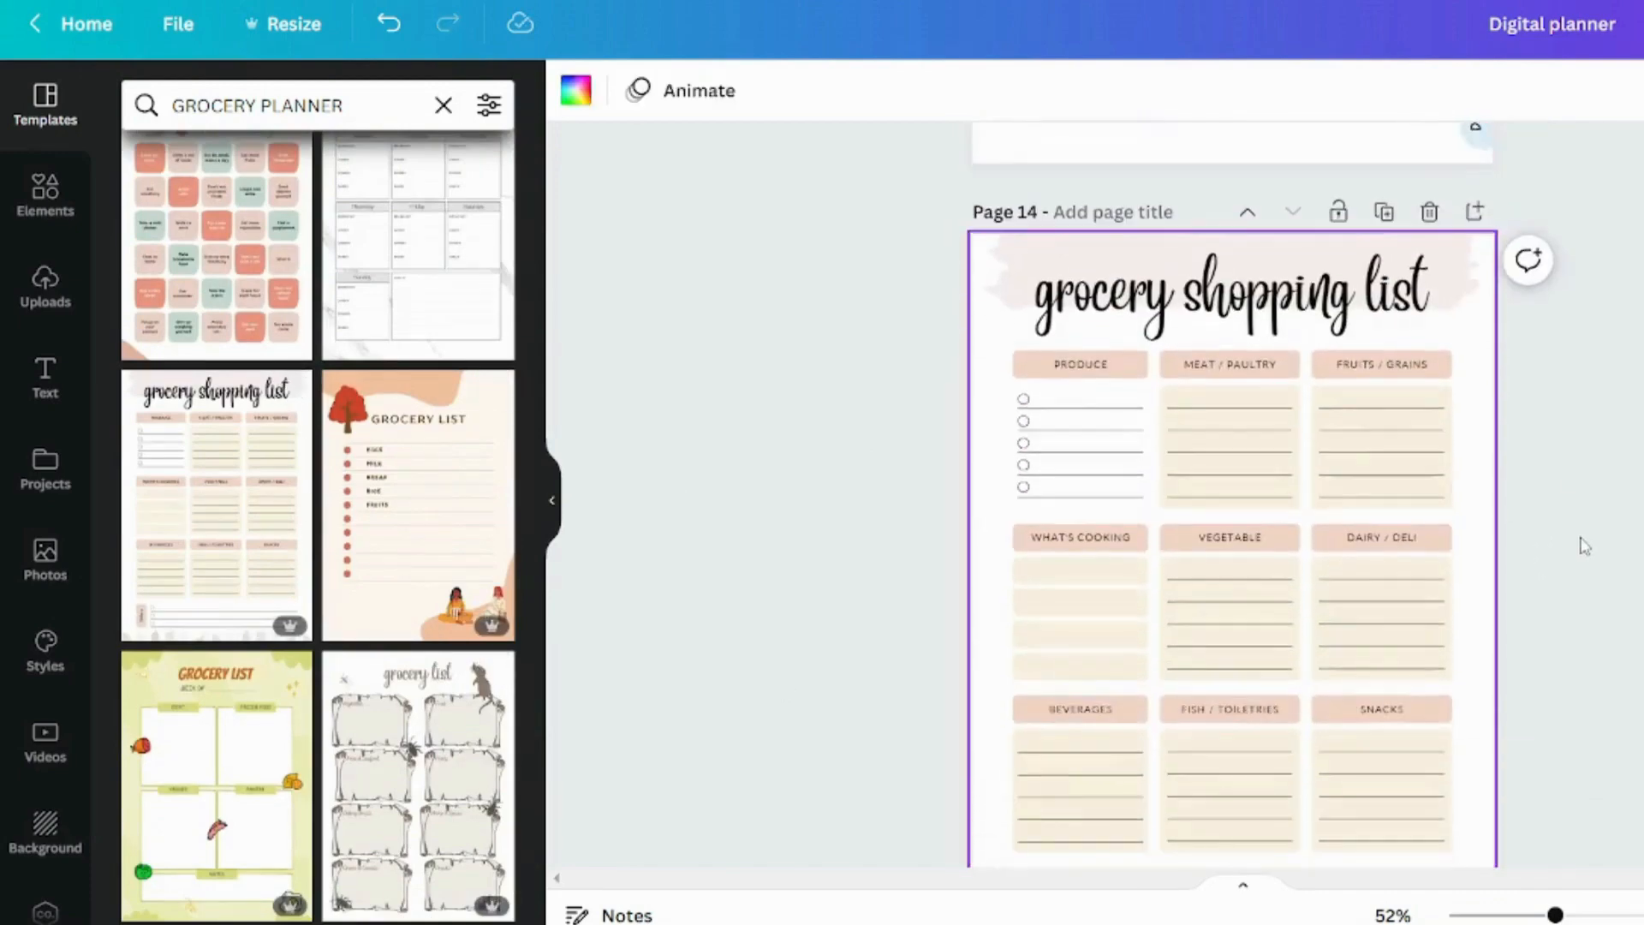
# Replace the page 14 title text with GROCERY PLANNER, set it in Gaegu Bold and scale it down to size 51.7
pyautogui.doubleClick(1078, 283)
pyautogui.write('gR')
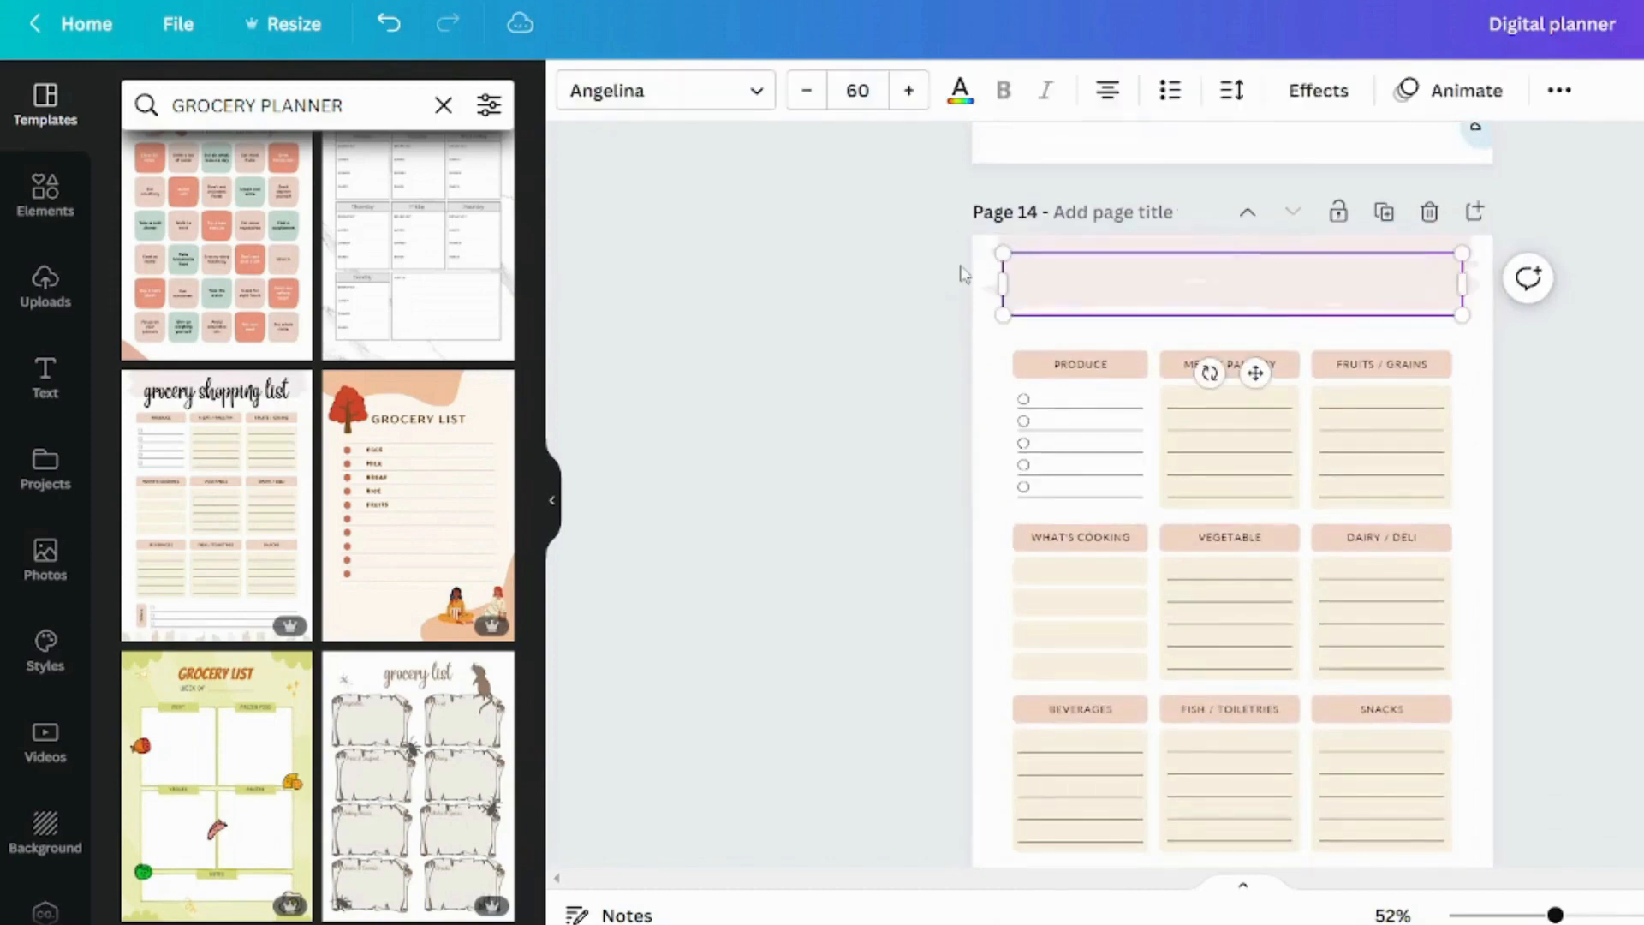
pyautogui.write('OCERY PLANNER')
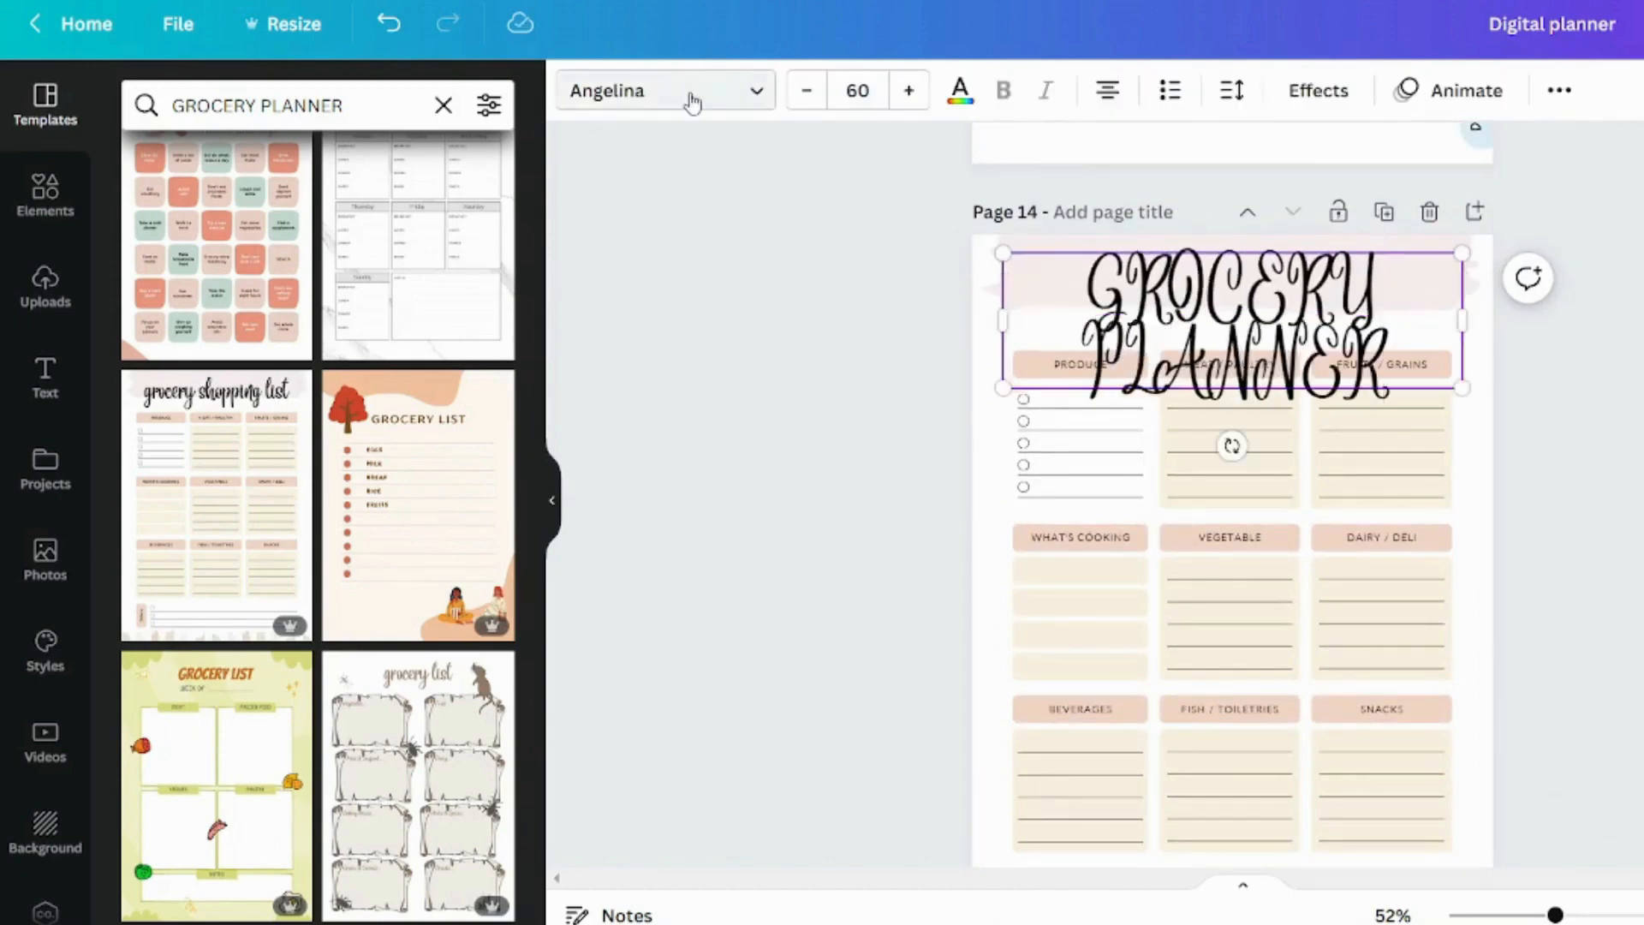
pyautogui.click(685, 91)
pyautogui.click(383, 176)
pyautogui.click(1336, 312)
pyautogui.moveTo(1464, 314); pyautogui.dragTo(1399, 306)
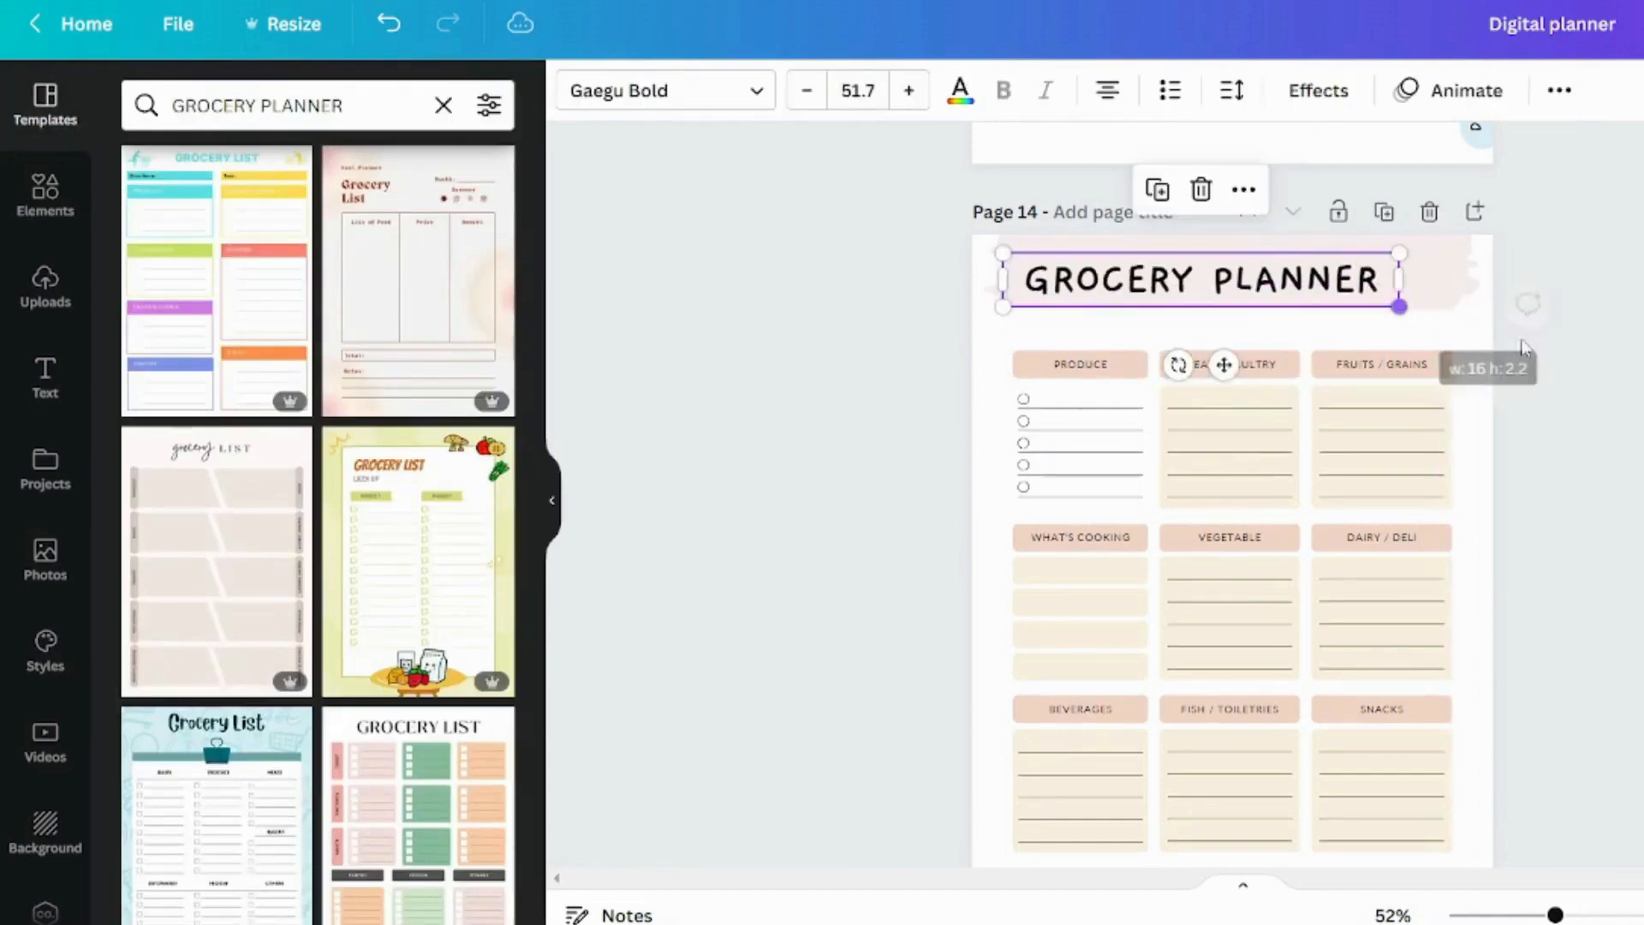
# Centre the GROCERY PLANNER title above the category boxes and remove the pink brush stroke behind it
pyautogui.moveTo(1208, 280); pyautogui.dragTo(1237, 304)
pyautogui.click(1219, 259)
pyautogui.scroll(3, 1473, 463)
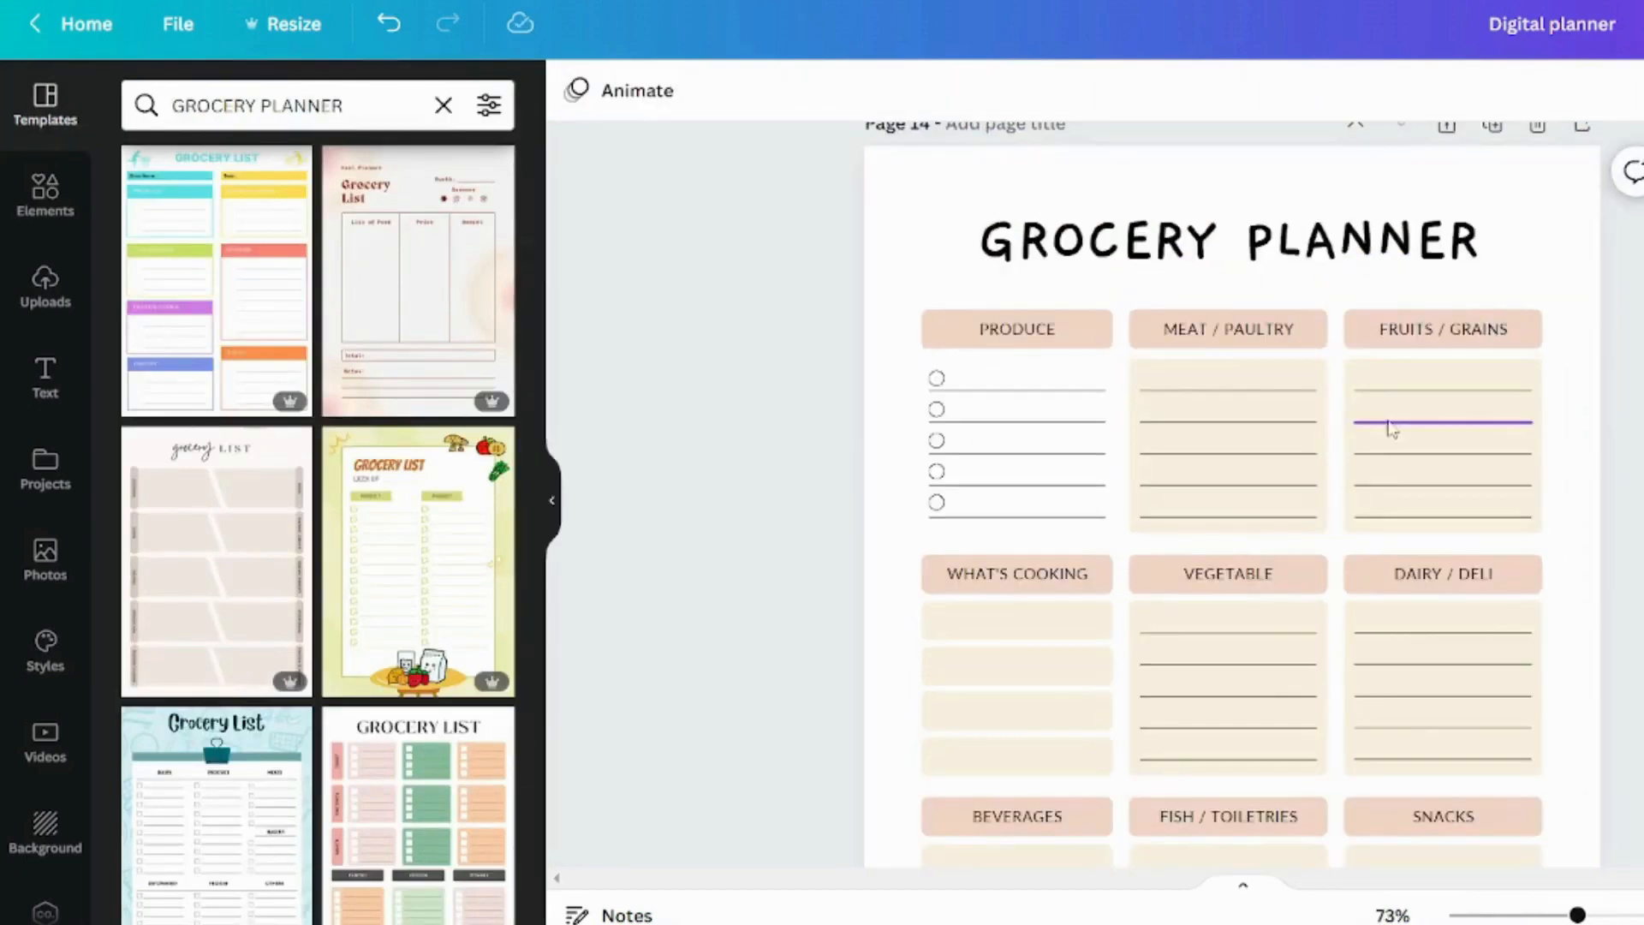
# Change the PRODUCE label's font to Gaegu Bold and apply that font change across the whole design
pyautogui.click(1019, 329)
pyautogui.keyDown('shift'); pyautogui.click(1262, 331); pyautogui.keyUp('shift')
pyautogui.keyDown('shift'); pyautogui.click(1017, 575); pyautogui.keyUp('shift')
pyautogui.scroll(-3, 1017, 572)
pyautogui.scroll(4, 1017, 566)
pyautogui.doubleClick(1018, 455)
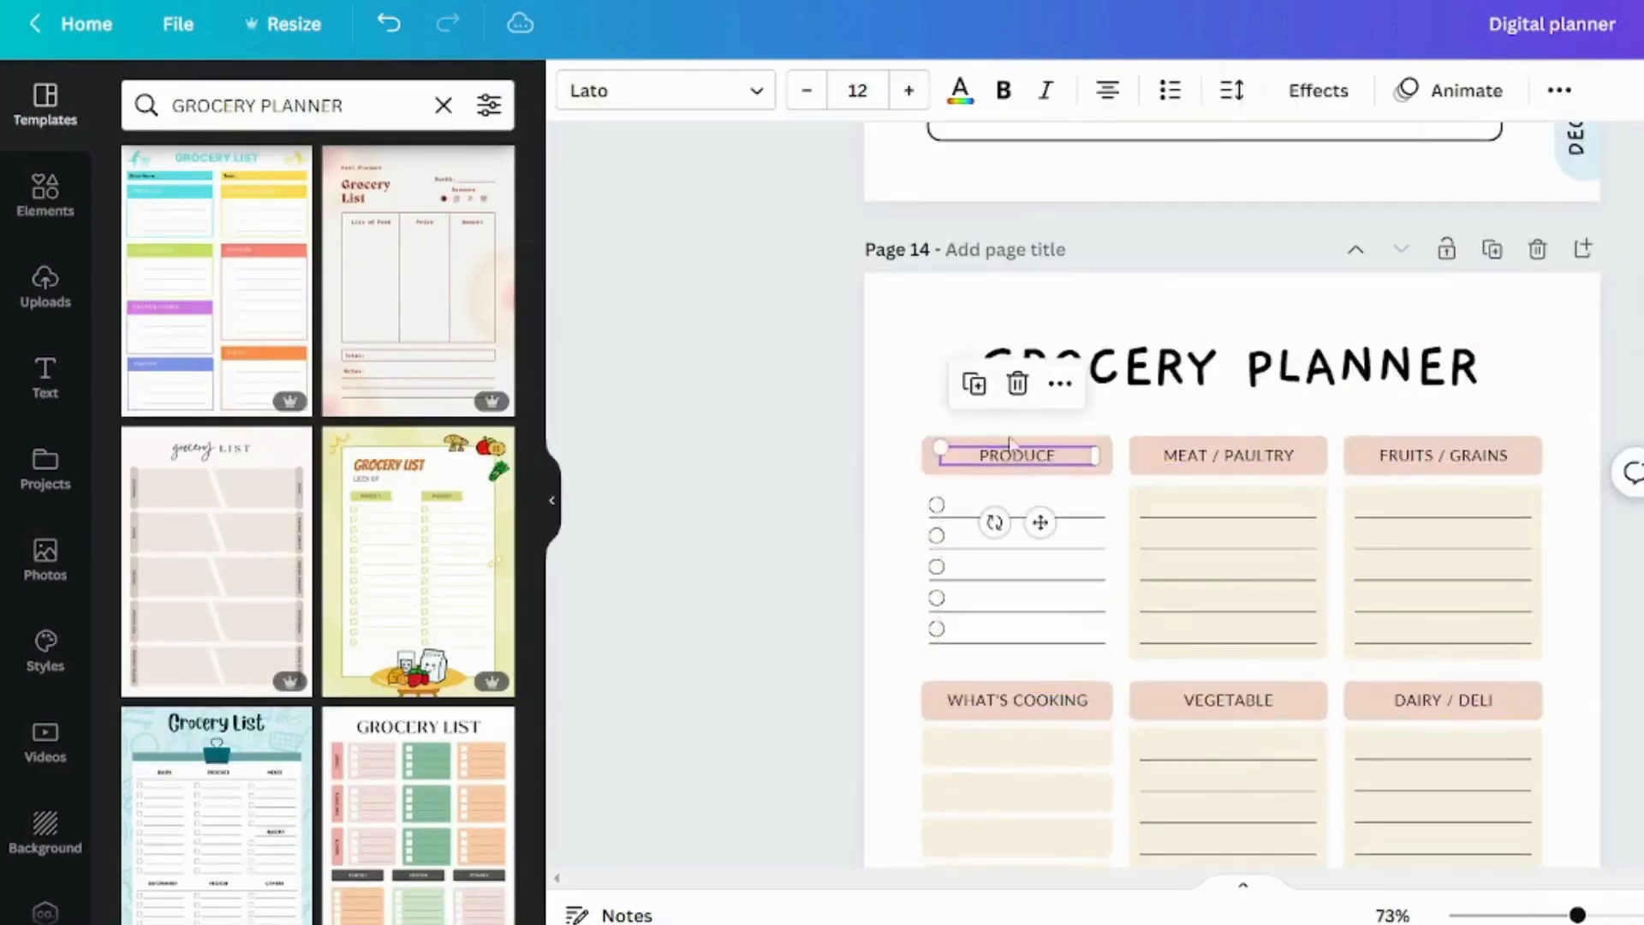
pyautogui.click(672, 91)
pyautogui.click(220, 174)
pyautogui.click(318, 891)
pyautogui.click(837, 440)
pyautogui.scroll(-3, 1017, 599)
# Enlarge the text of all nine category labels and the Others label together by one size step
pyautogui.click(1017, 689)
pyautogui.keyDown('shift'); pyautogui.click(1229, 689); pyautogui.keyUp('shift')
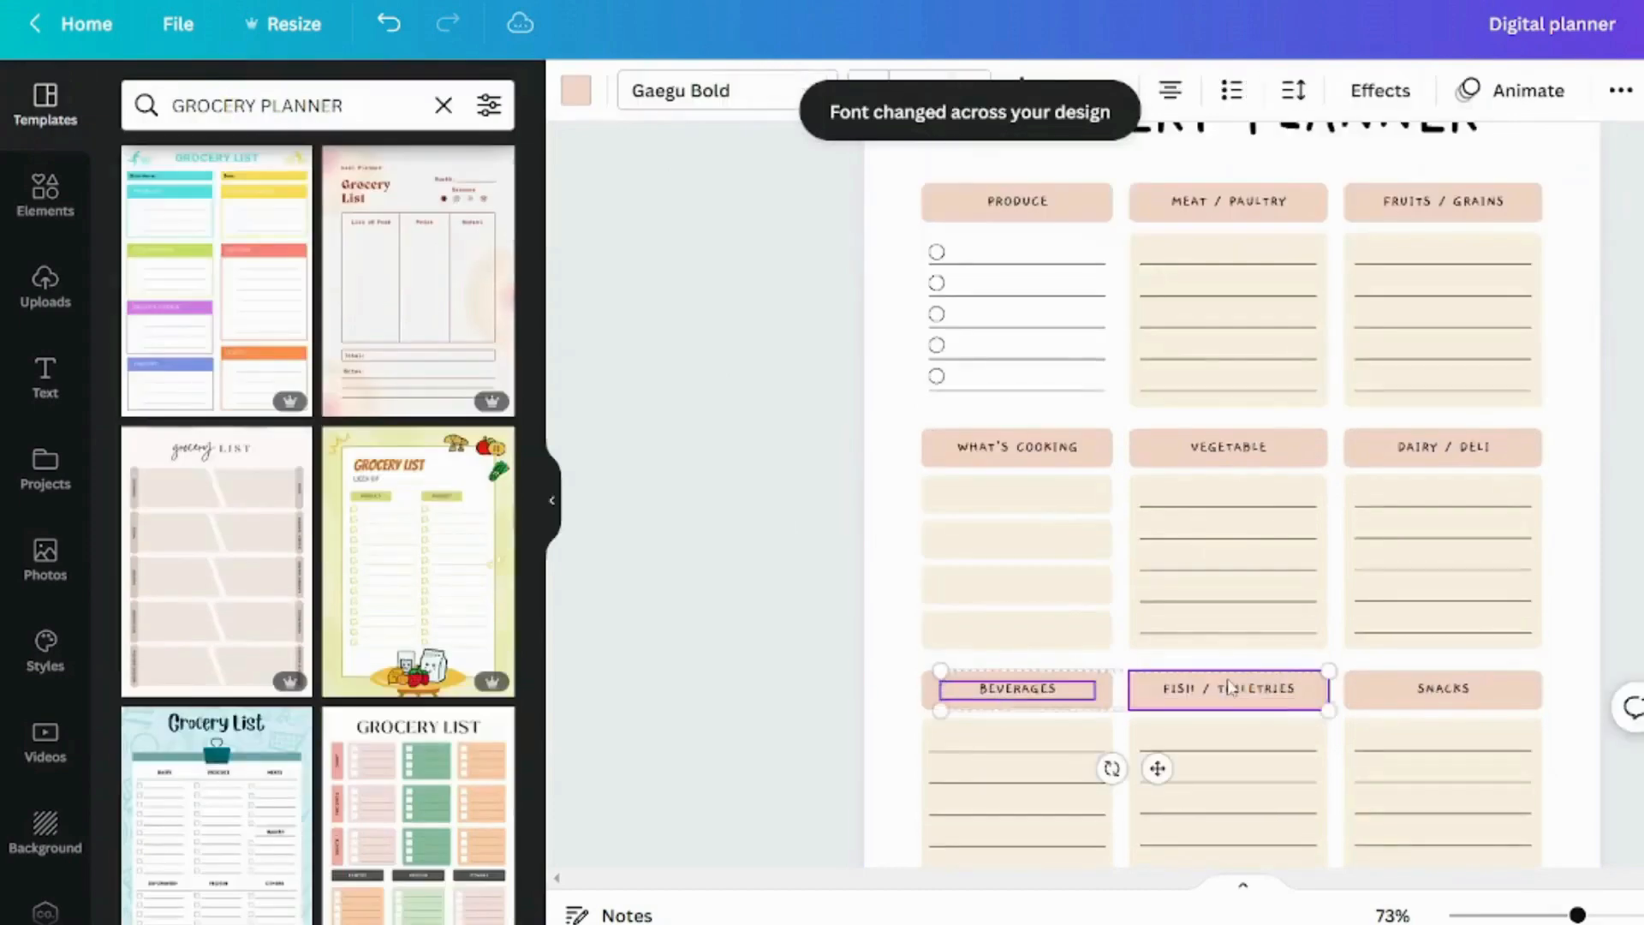
pyautogui.keyDown('shift'); pyautogui.click(1444, 689); pyautogui.keyUp('shift')
pyautogui.keyDown('shift'); pyautogui.click(1444, 446); pyautogui.keyUp('shift')
pyautogui.keyDown('shift'); pyautogui.click(1266, 446); pyautogui.keyUp('shift')
pyautogui.keyDown('shift'); pyautogui.click(1017, 448); pyautogui.keyUp('shift')
pyautogui.scroll(2, 1040, 424)
pyautogui.keyDown('shift'); pyautogui.click(1021, 328); pyautogui.keyUp('shift')
pyautogui.keyDown('shift'); pyautogui.click(1231, 329); pyautogui.keyUp('shift')
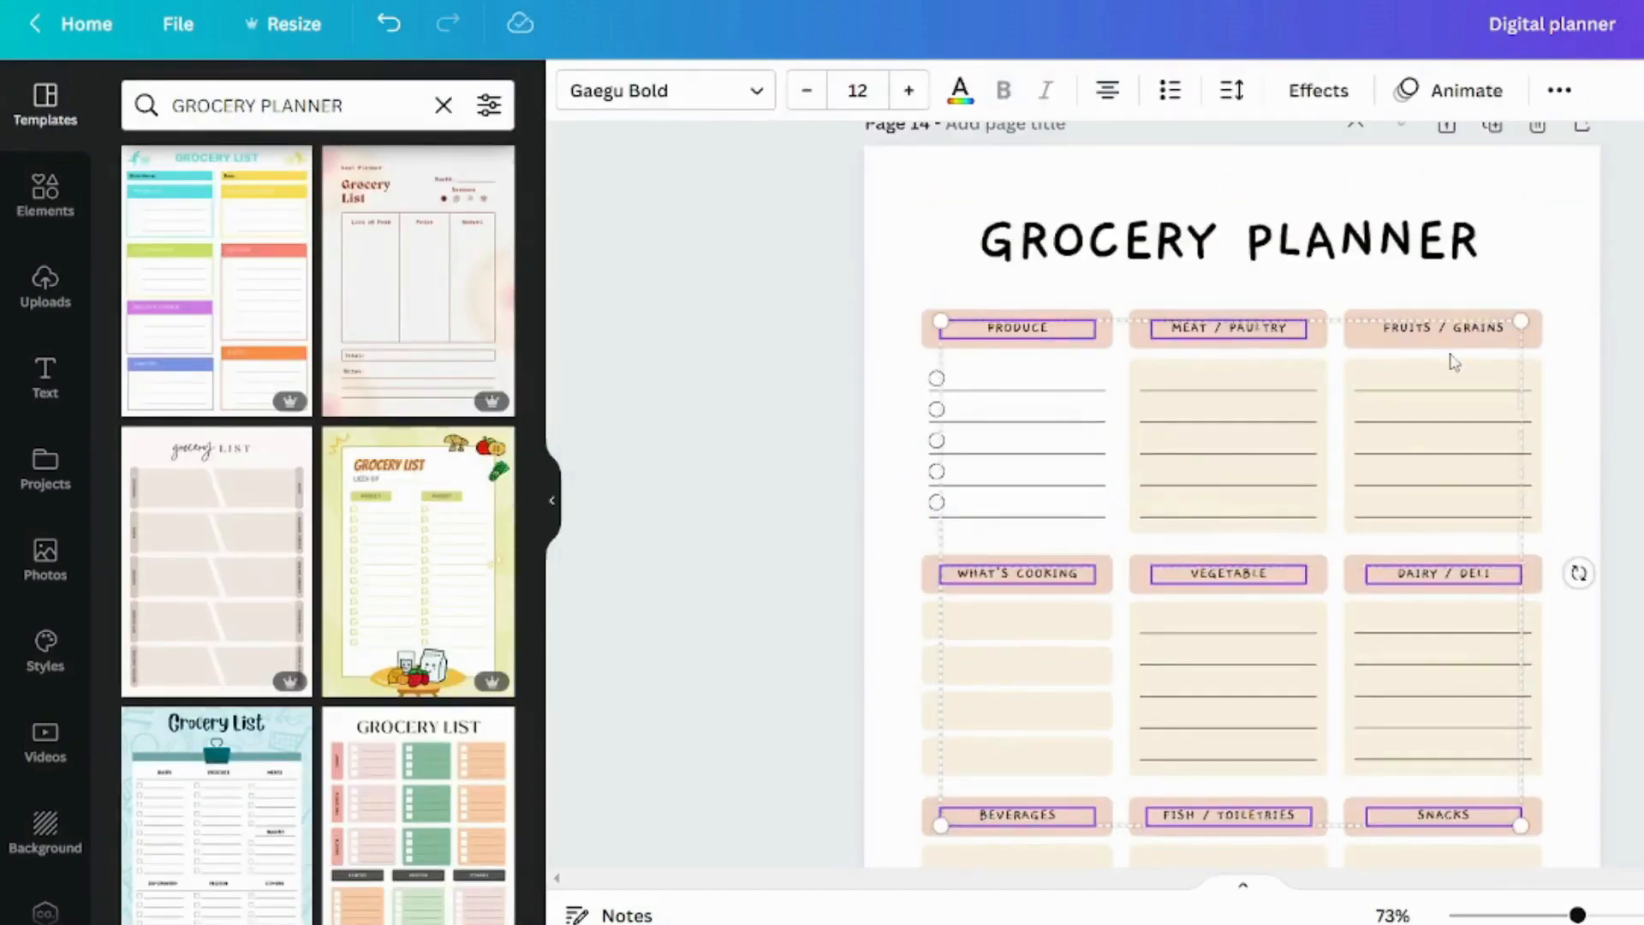
pyautogui.keyDown('shift'); pyautogui.click(1444, 329); pyautogui.keyUp('shift')
pyautogui.scroll(-4, 1431, 429)
pyautogui.keyDown('shift'); pyautogui.click(939, 712); pyautogui.keyUp('shift')
pyautogui.click(909, 91)
pyautogui.click(826, 377)
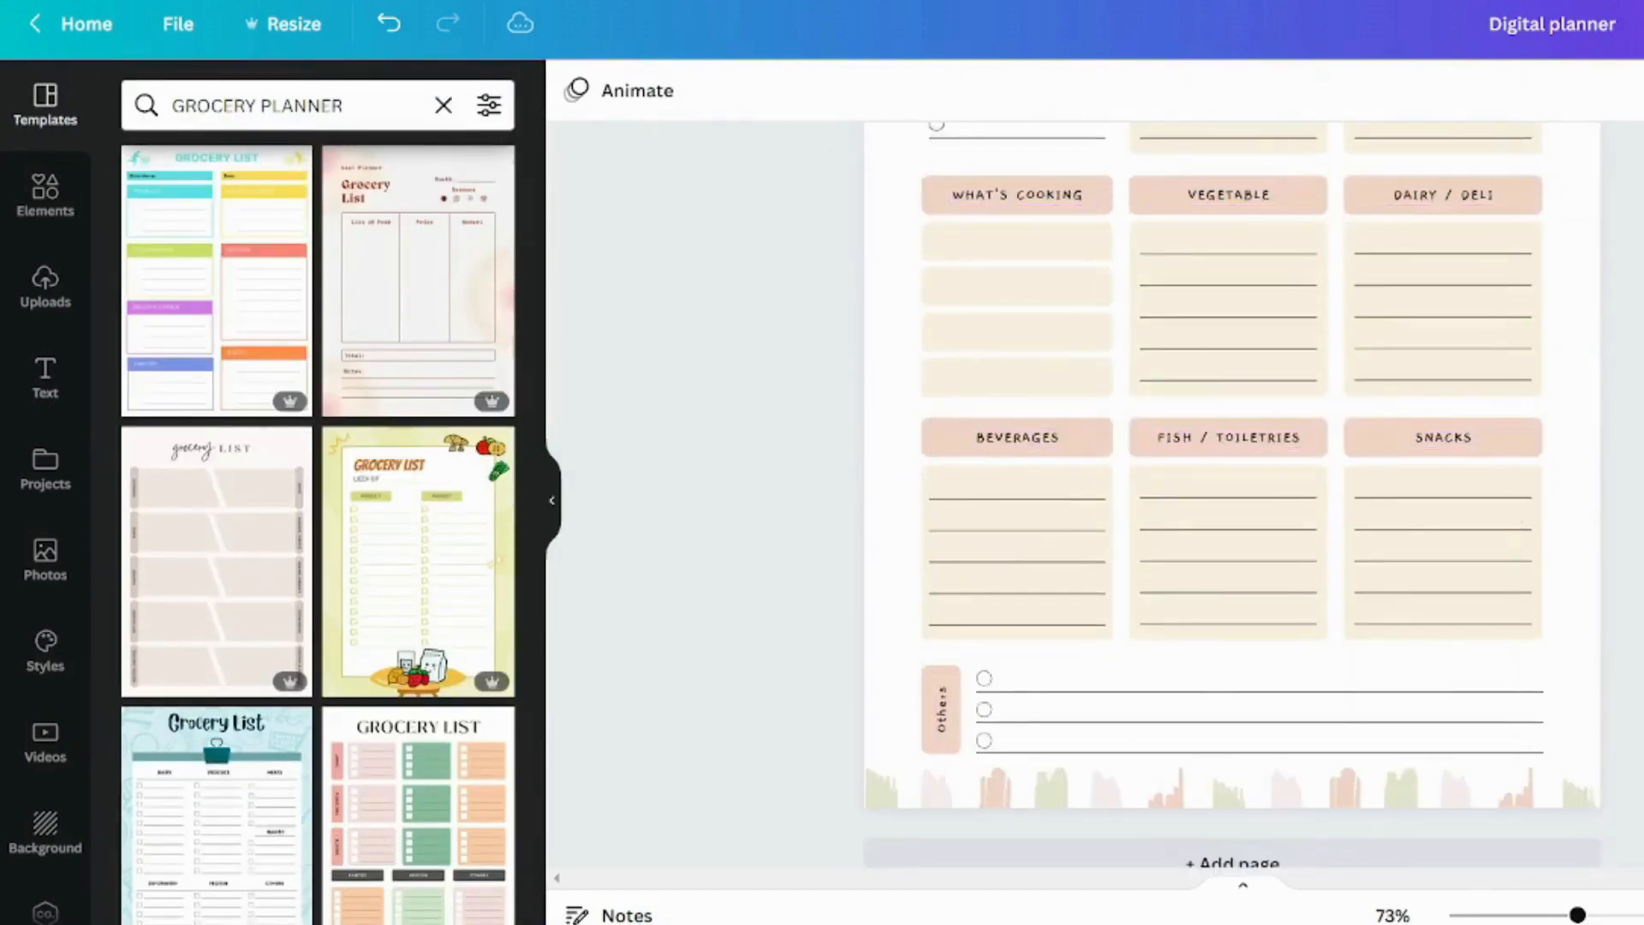
pyautogui.scroll(6, 943, 420)
pyautogui.click(1088, 445)
pyautogui.click(576, 91)
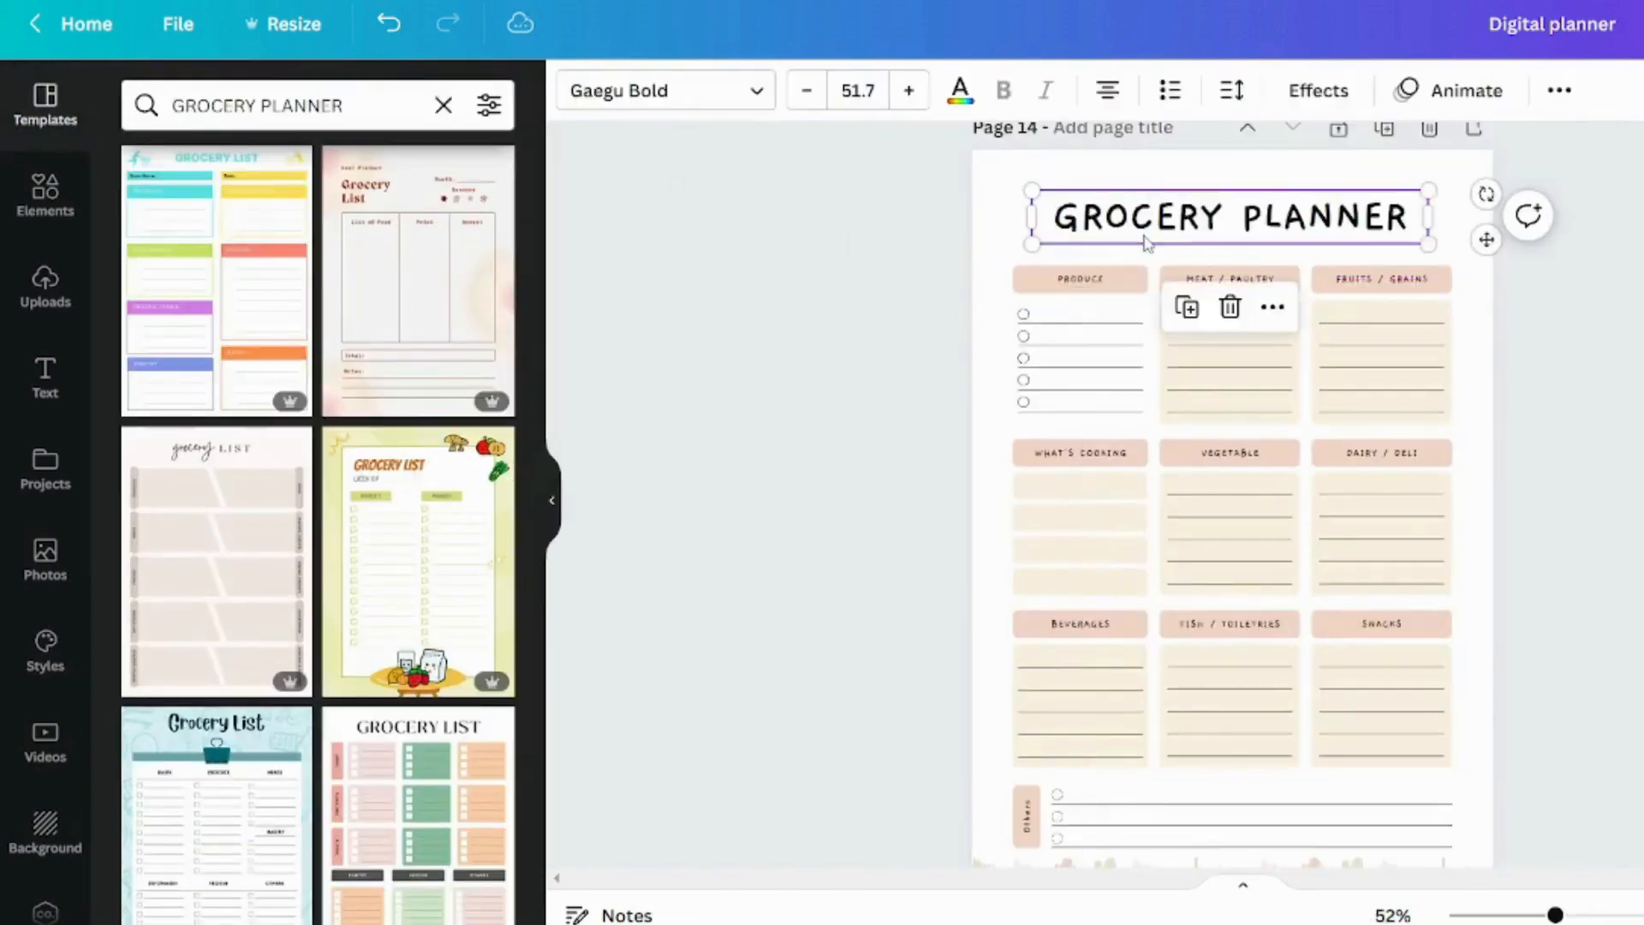
# Delete the decorative pink and green brush strokes along the bottom edge of page 14
pyautogui.moveTo(844, 192); pyautogui.dragTo(1336, 771)
pyautogui.scroll(-2, 1370, 685)
pyautogui.moveTo(1600, 745); pyautogui.dragTo(887, 722)
pyautogui.press('Delete')
pyautogui.scroll(3, 873, 731)
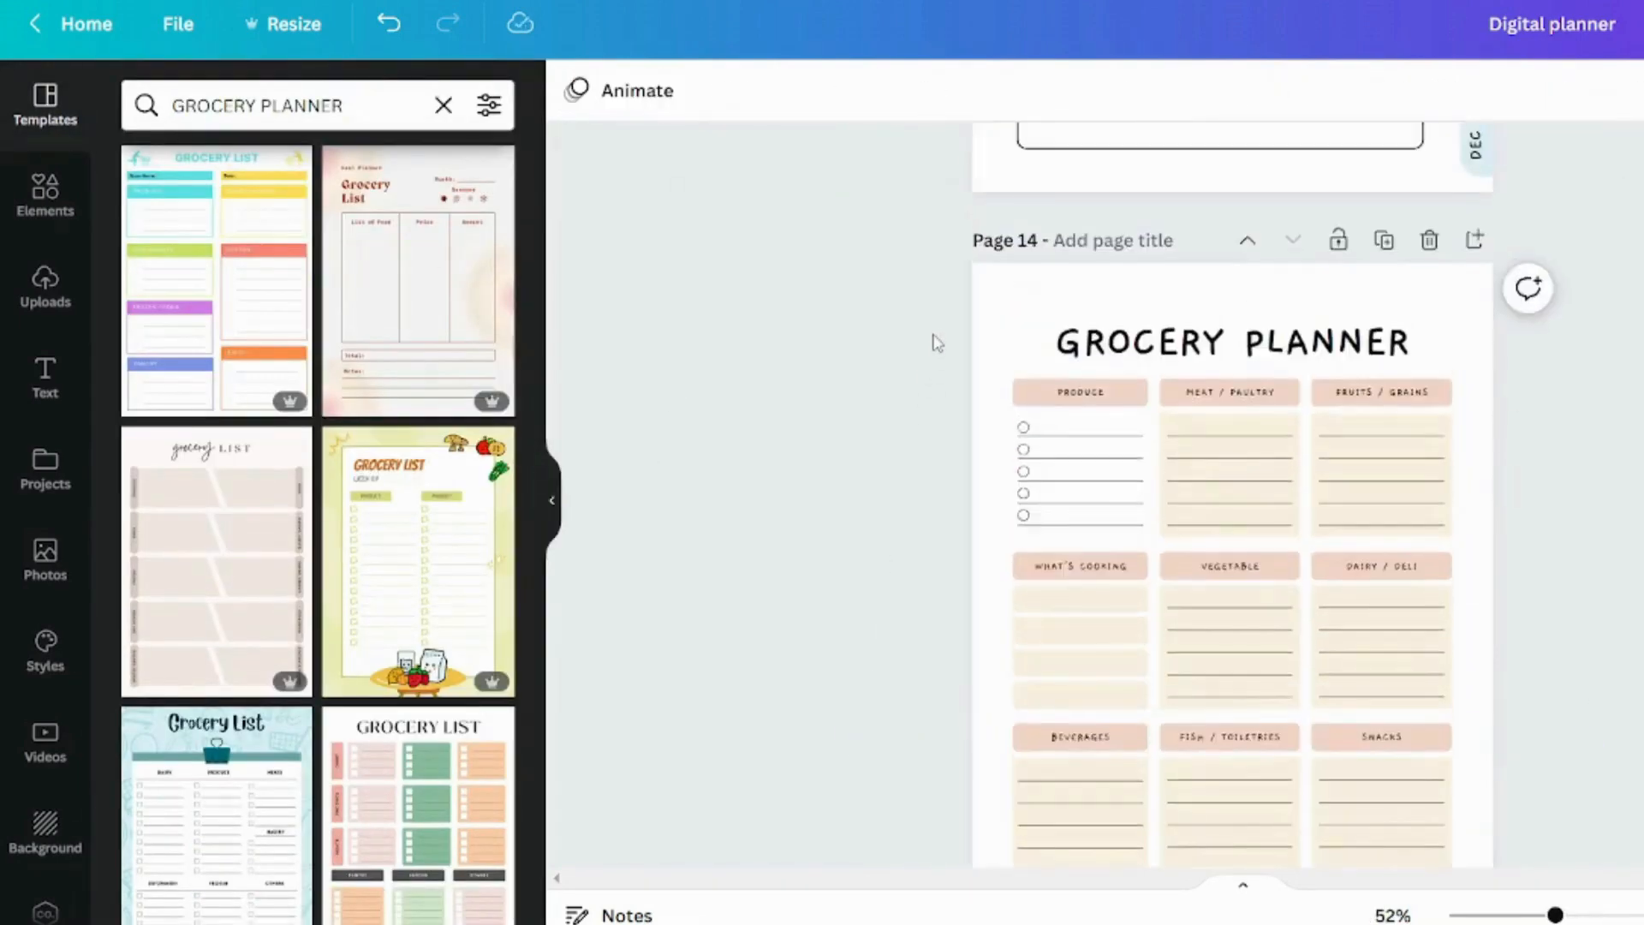
# Select all the grocery layout's content and scale it down slightly to leave room for the side tabs
pyautogui.moveTo(951, 325); pyautogui.dragTo(1441, 692)
pyautogui.scroll(-3, 1531, 715)
pyautogui.moveTo(1400, 483); pyautogui.dragTo(1396, 502)
pyautogui.click(1584, 514)
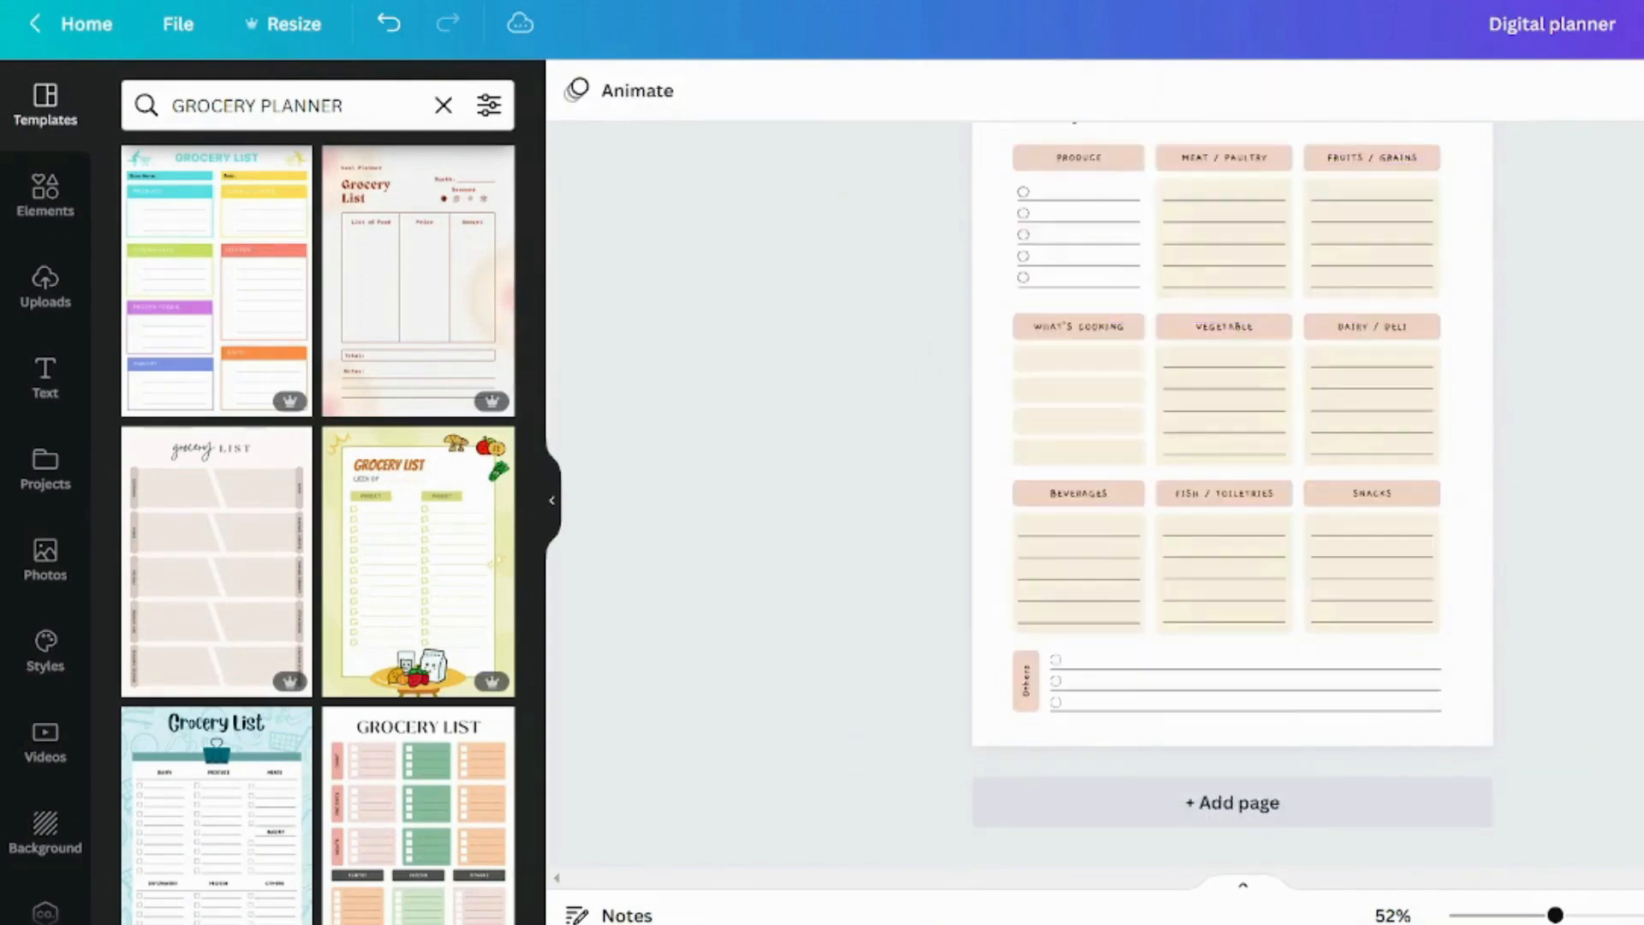
# Copy the 2023 heading, section tabs and month tabs from the December page onto page 14, and nudge the grocery layout slightly left
pyautogui.scroll(10, 1234, 497)
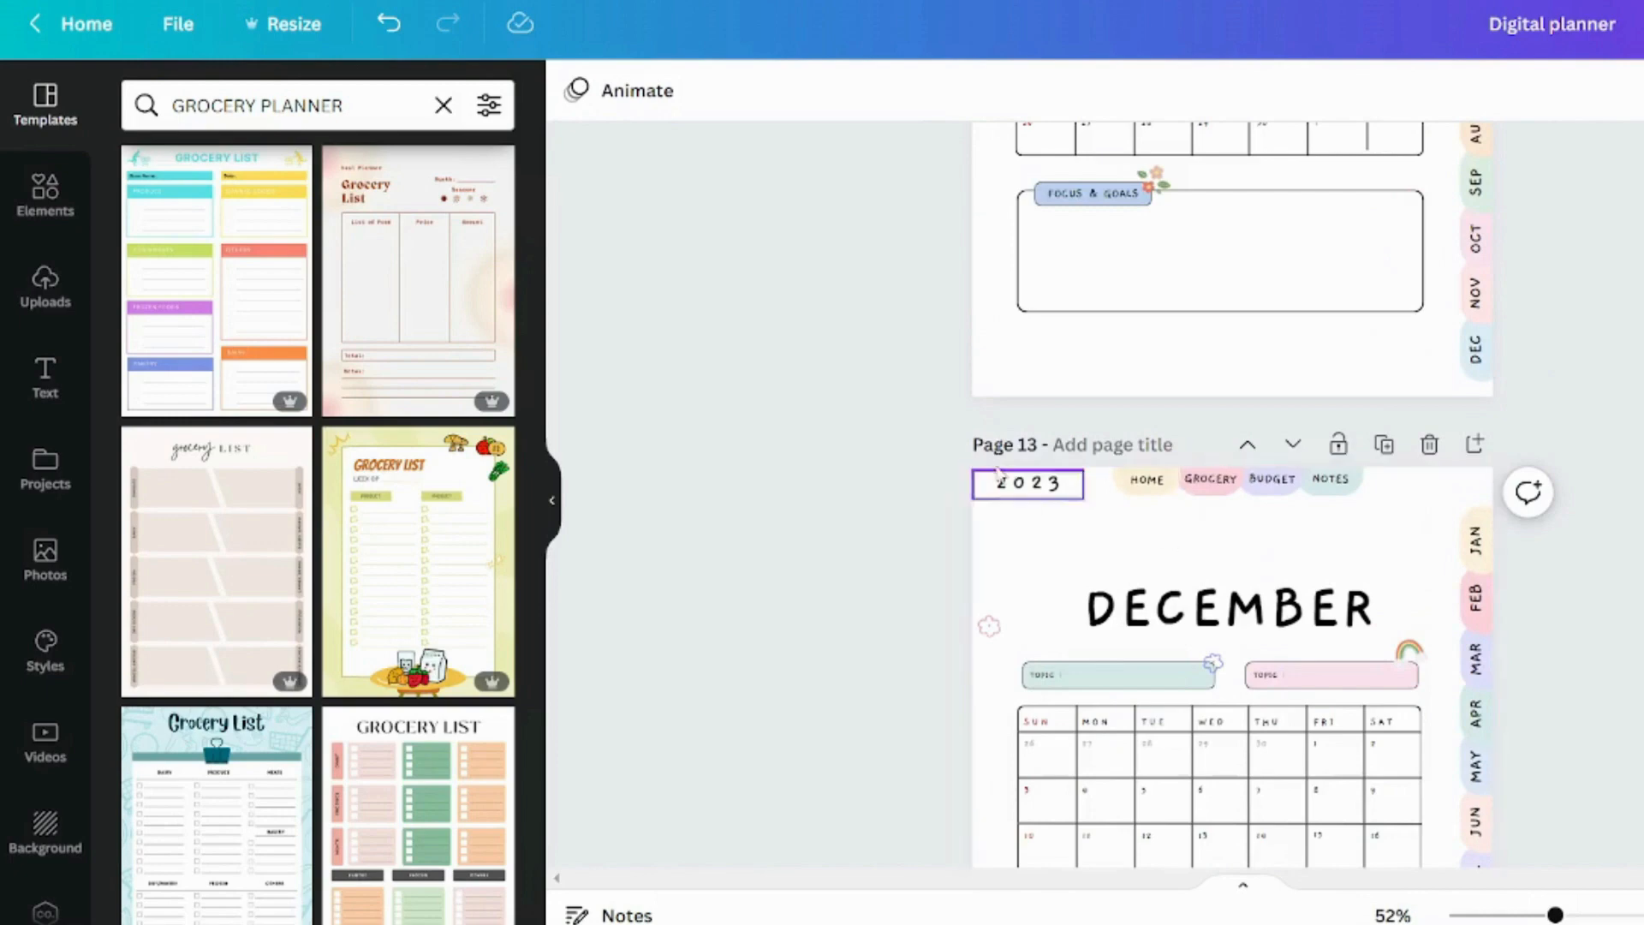
pyautogui.moveTo(976, 478); pyautogui.dragTo(1392, 514)
pyautogui.scroll(-7, 1583, 553)
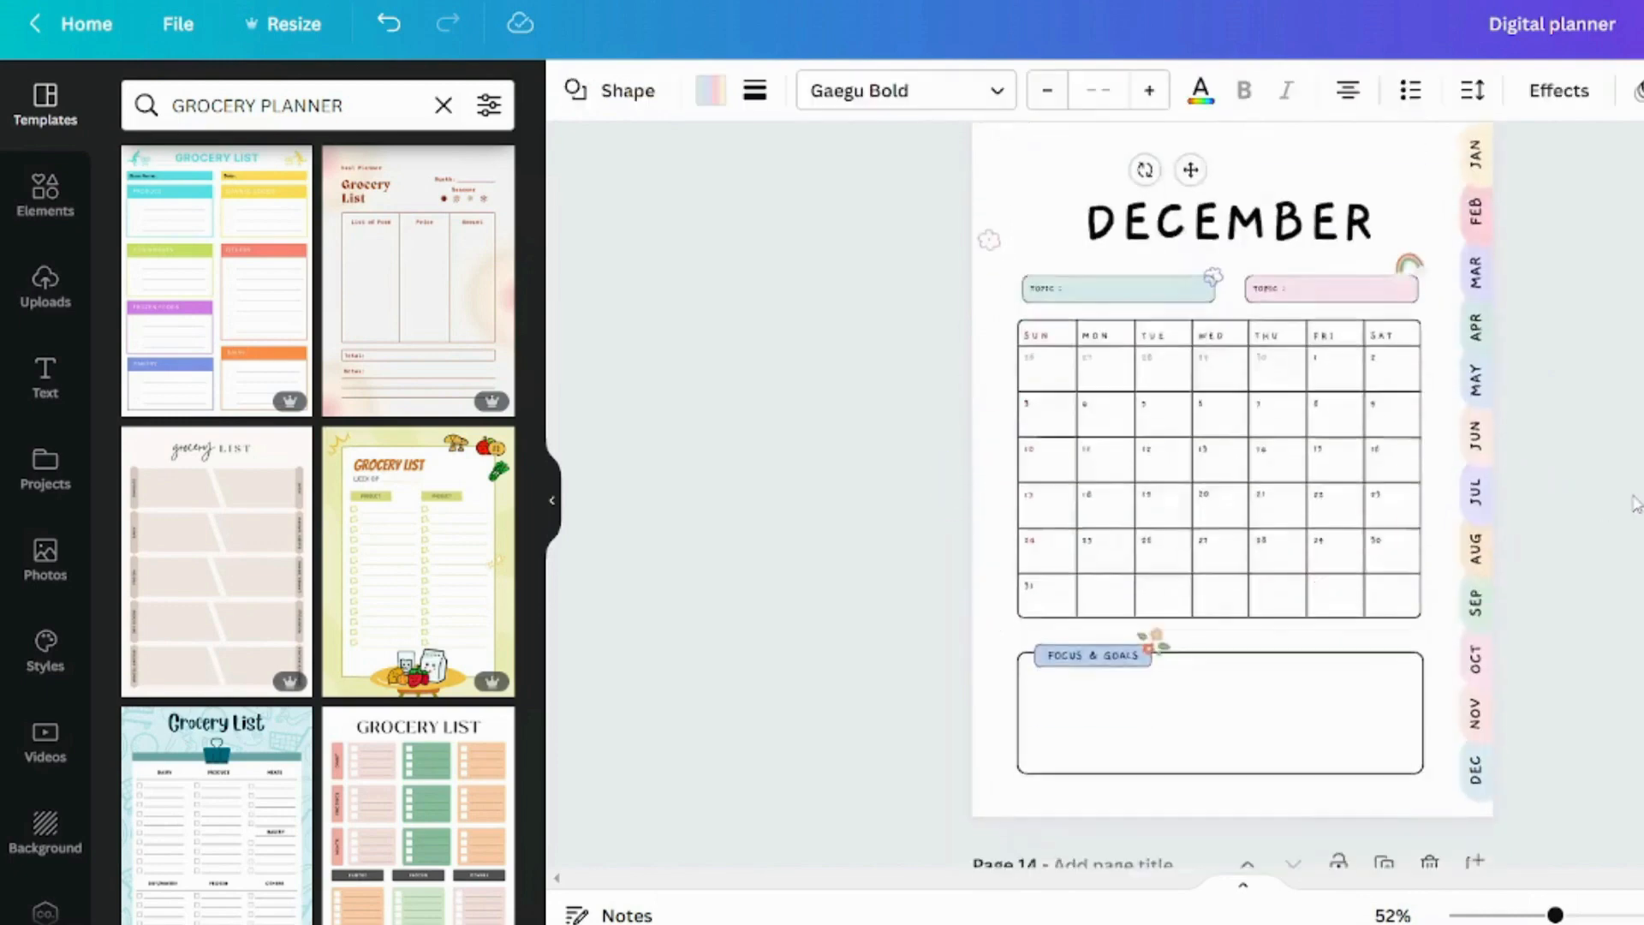
pyautogui.moveTo(1571, 550); pyautogui.dragTo(1477, 49)
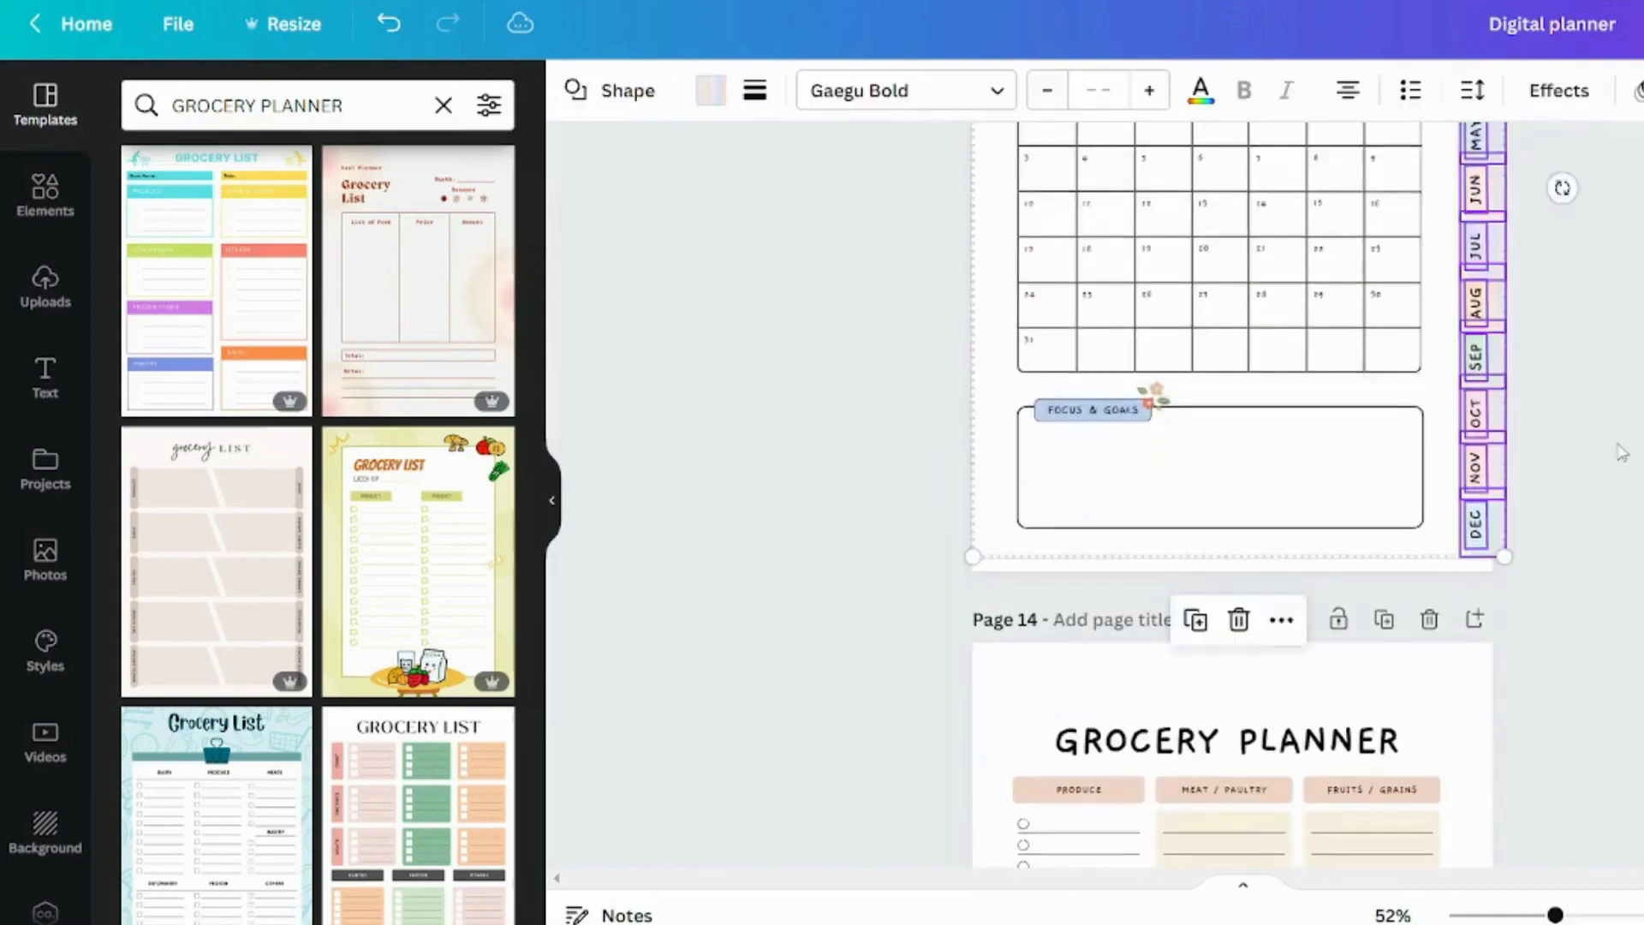
pyautogui.scroll(4, 1618, 454)
pyautogui.moveTo(1581, 383); pyautogui.dragTo(1458, 499)
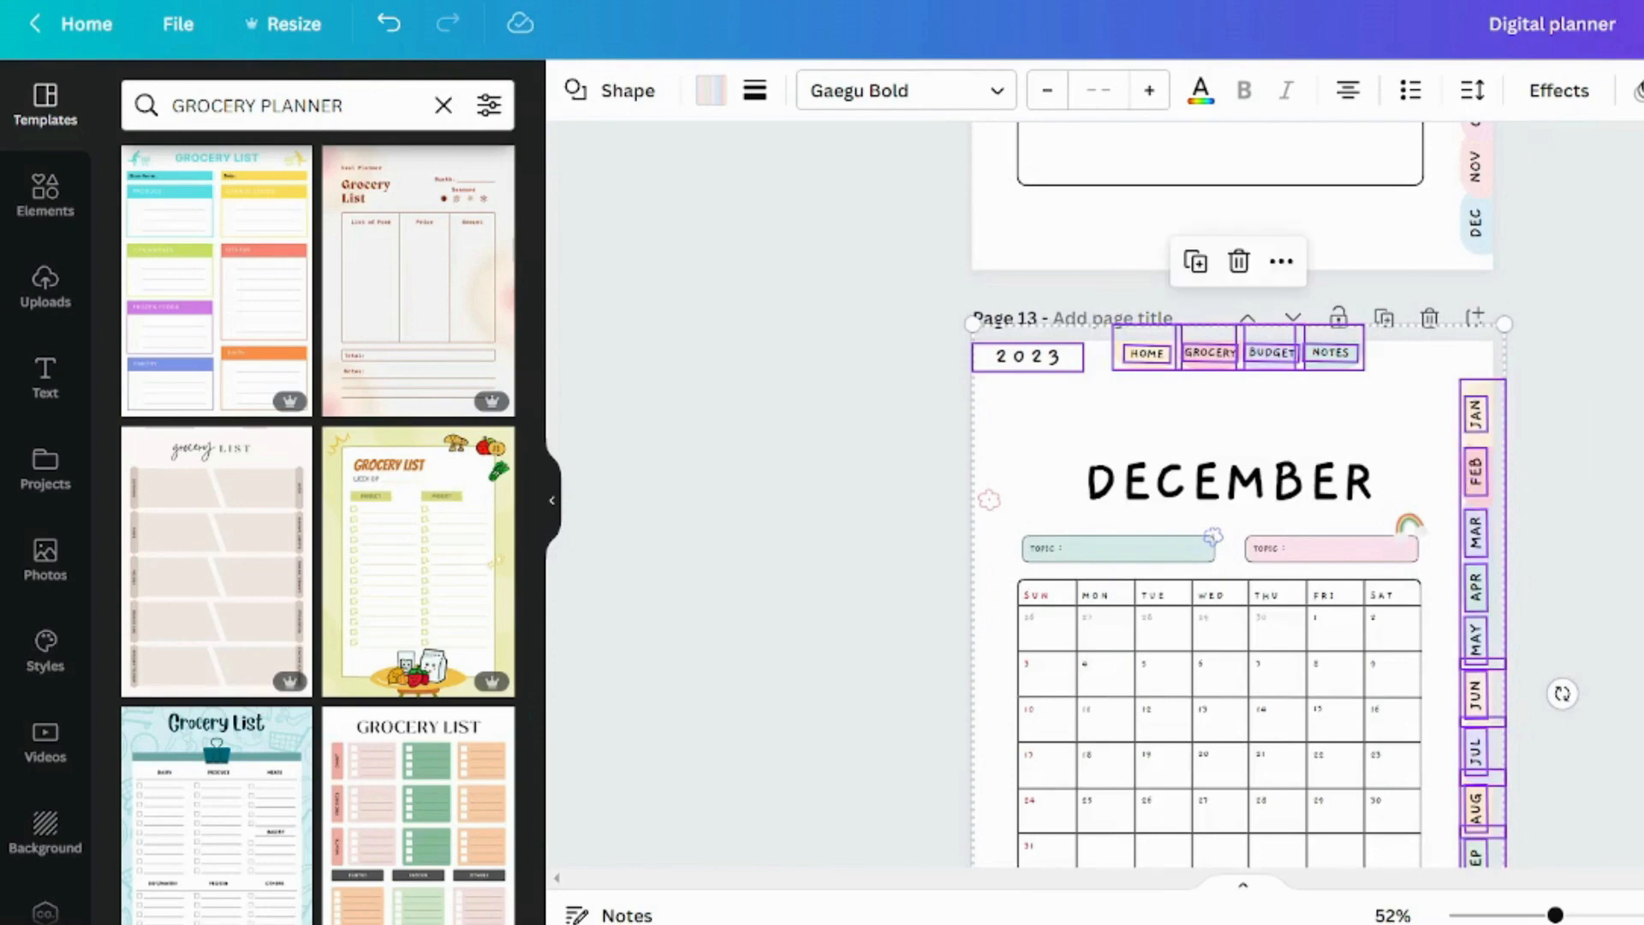
pyautogui.scroll(-8, 1438, 441)
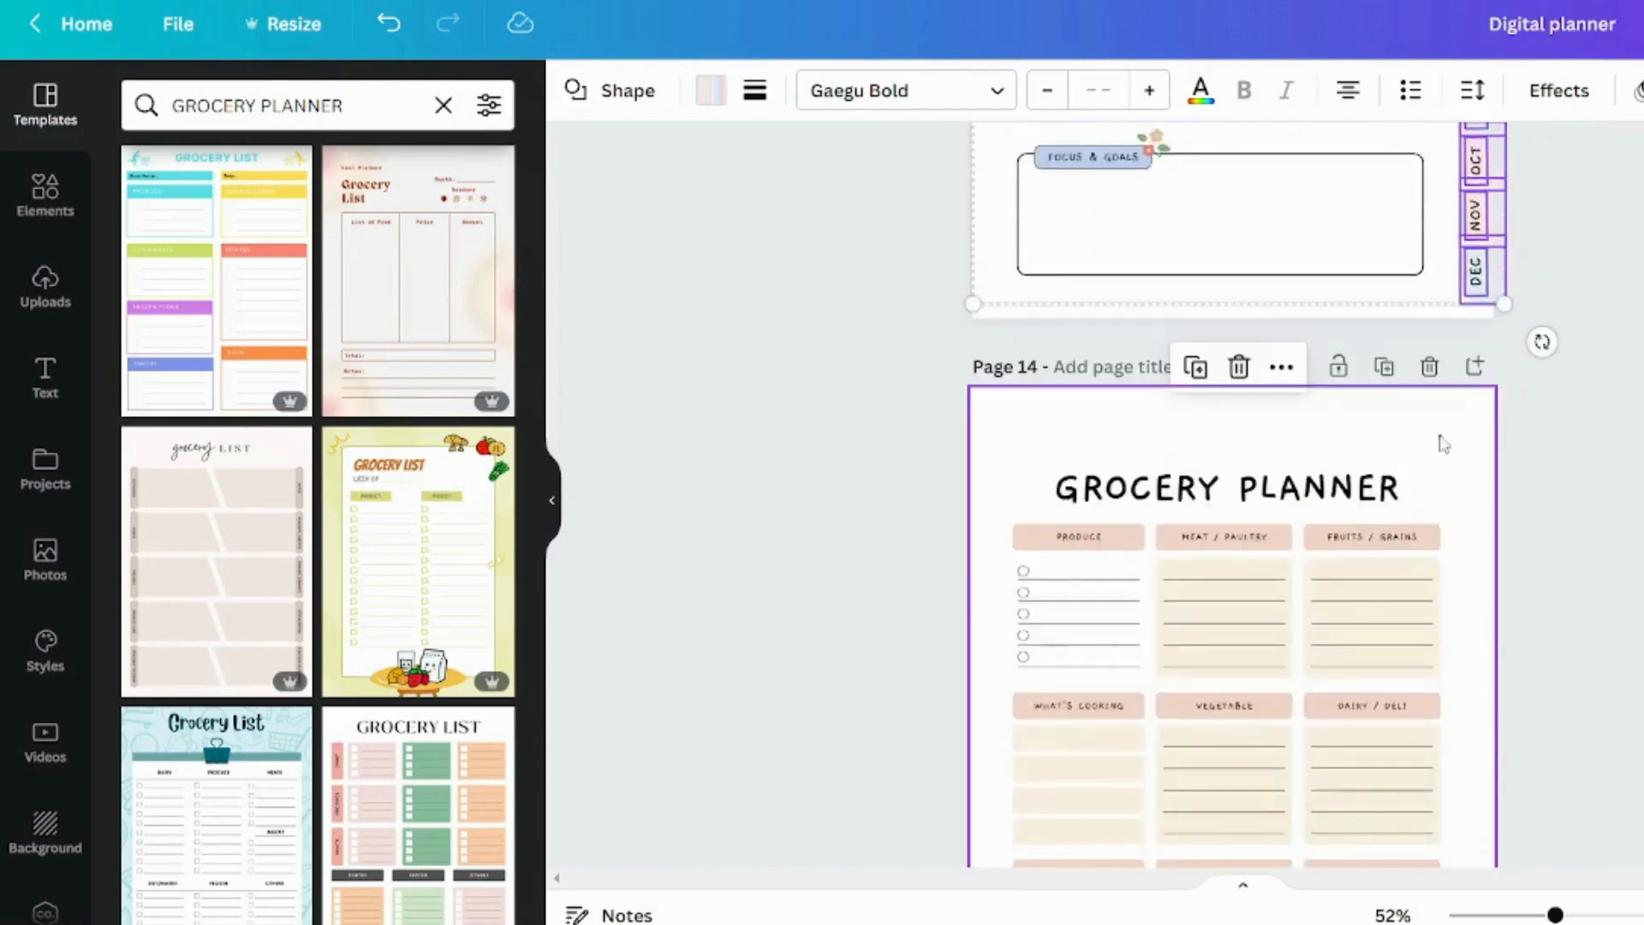
pyautogui.click(1444, 444)
pyautogui.hotkey('ctrl', 'v')
pyautogui.click(1610, 514)
pyautogui.scroll(-3, 1598, 549)
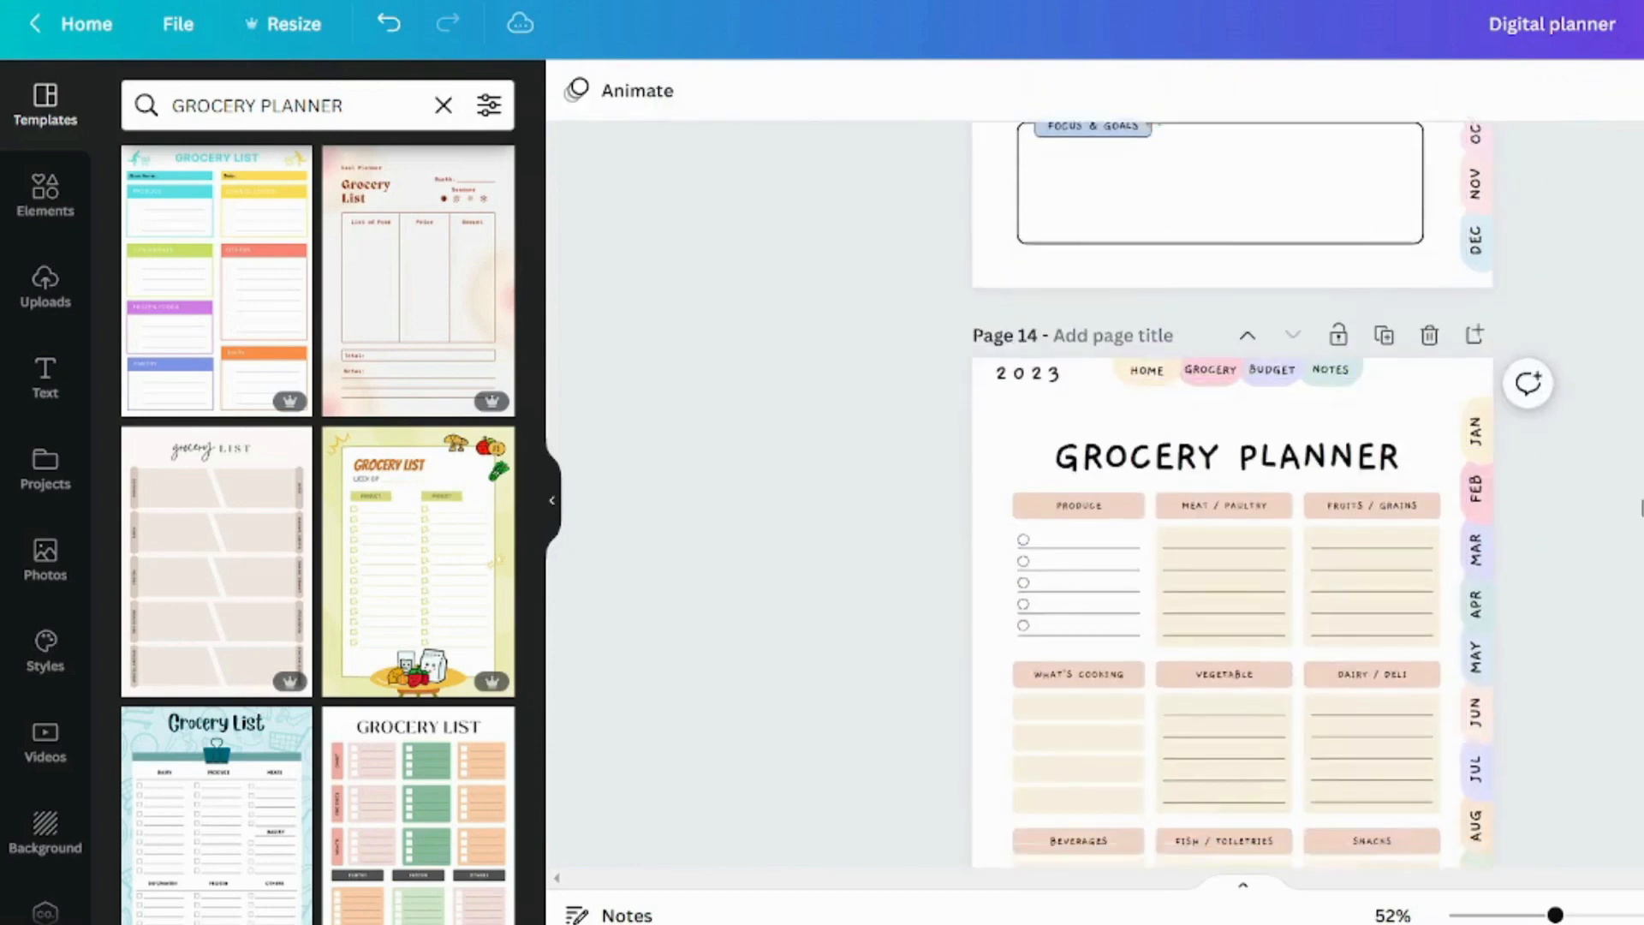
pyautogui.moveTo(1224, 514); pyautogui.dragTo(1217, 514)
# Recolour the PRODUCE header with the cream colour sampled from the JAN tab
pyautogui.click(1066, 292)
pyautogui.scroll(3, 1068, 240)
pyautogui.click(575, 90)
pyautogui.click(147, 221)
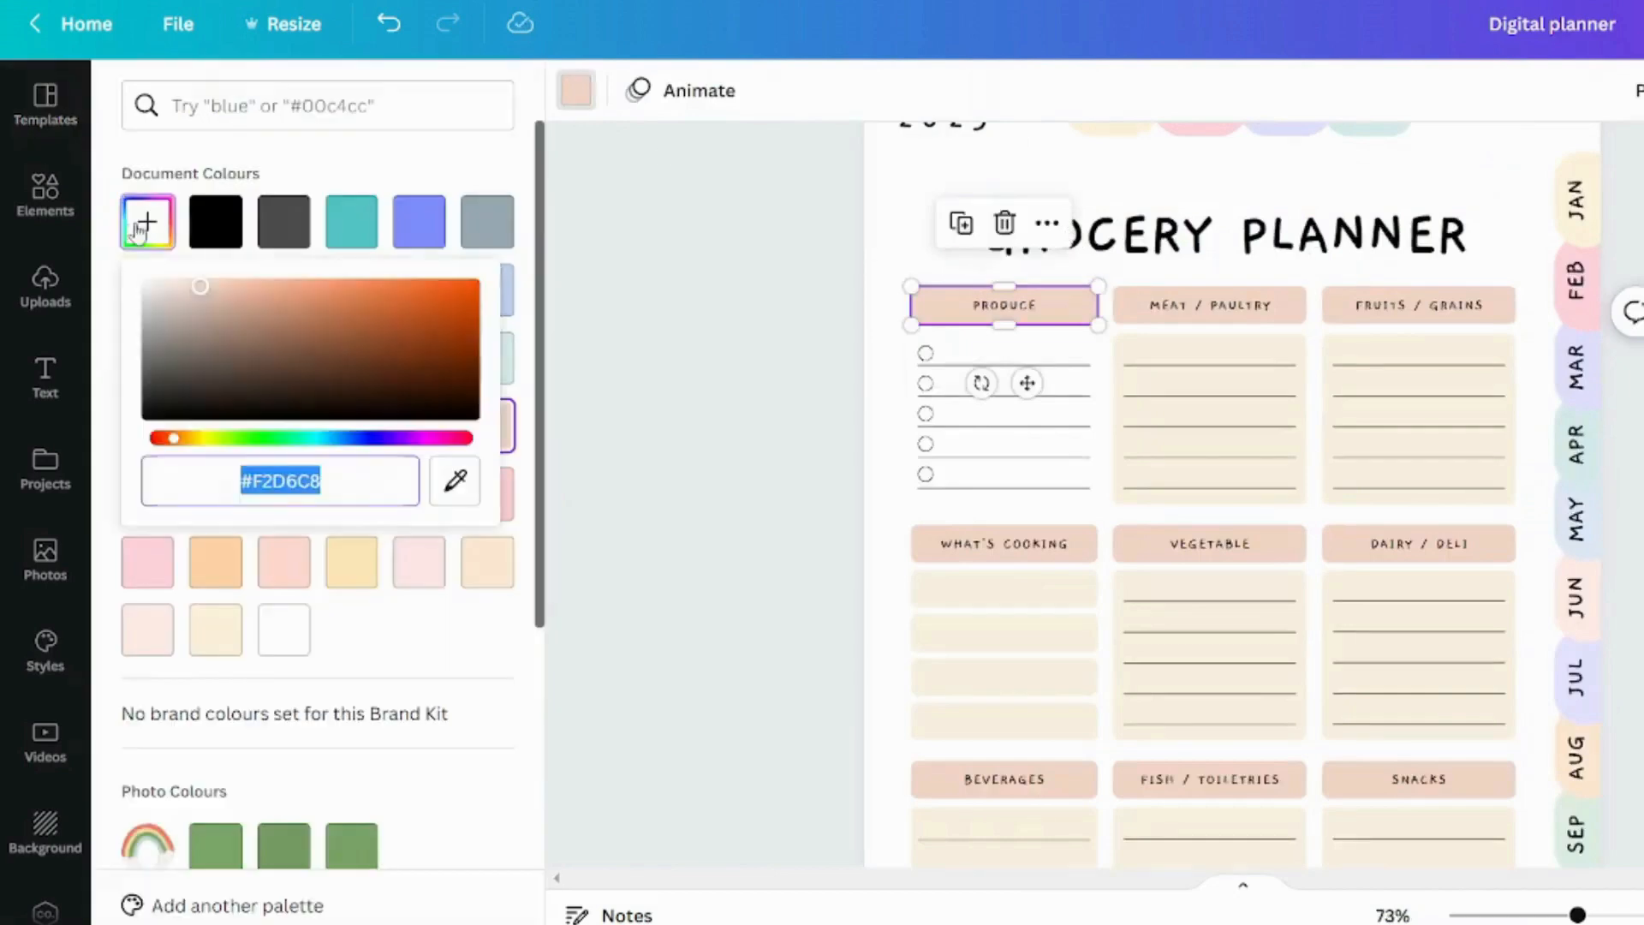
pyautogui.click(451, 496)
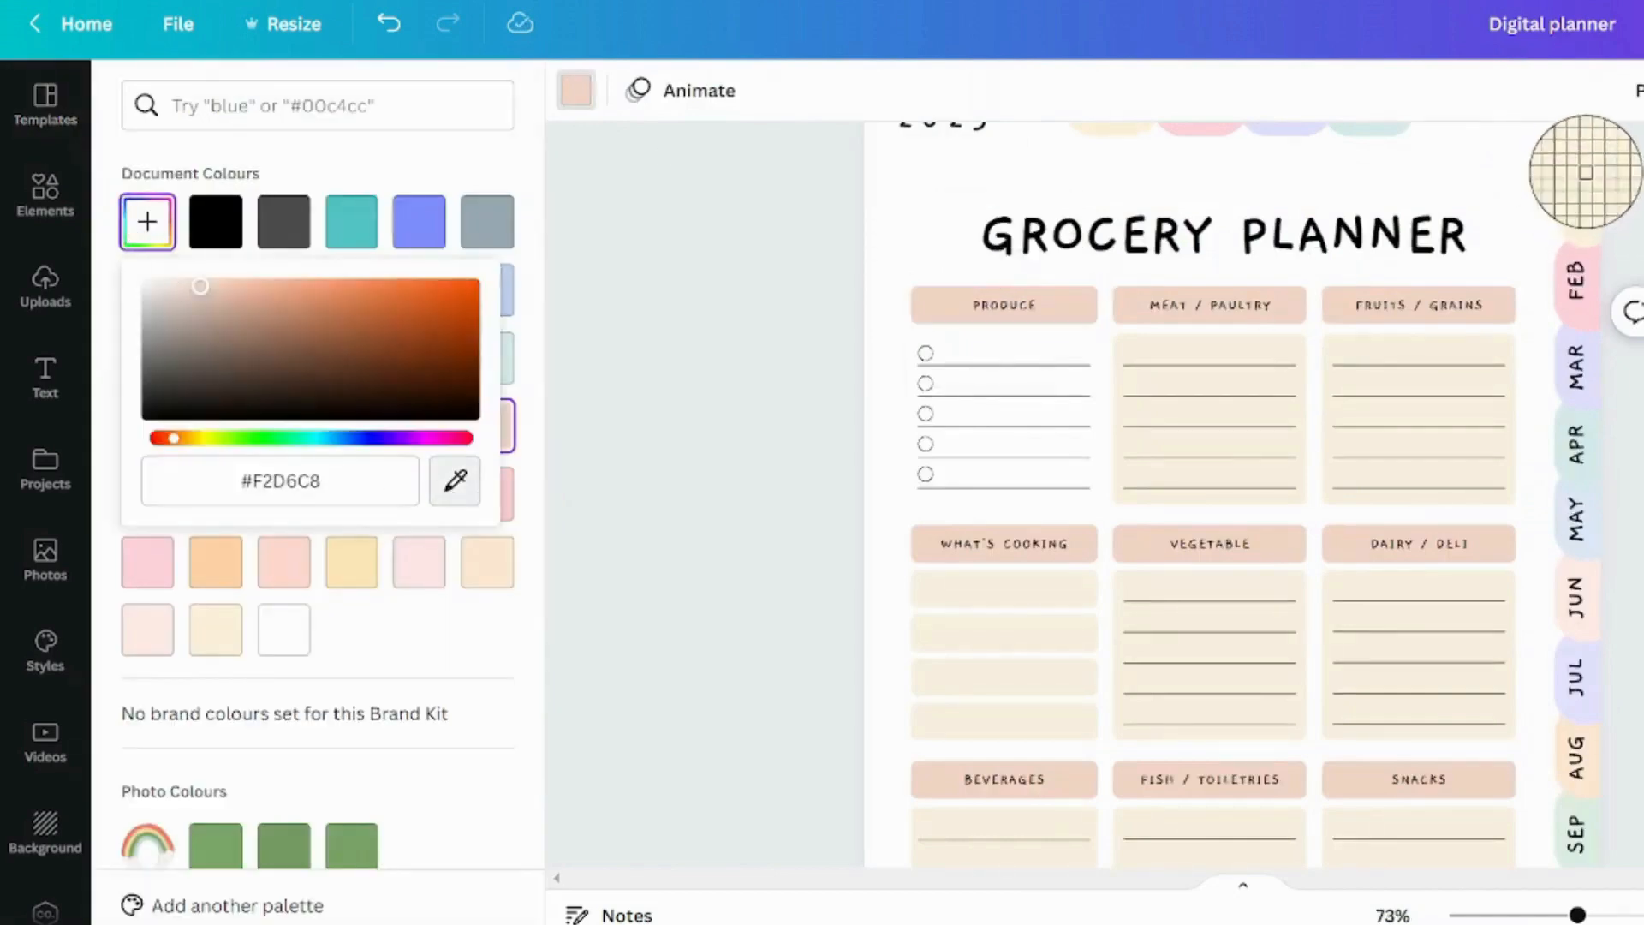
pyautogui.click(1581, 175)
# Recolour the MEAT / PAULTRY header pink and the FRUITS / GRAINS header lavender
pyautogui.click(1211, 305)
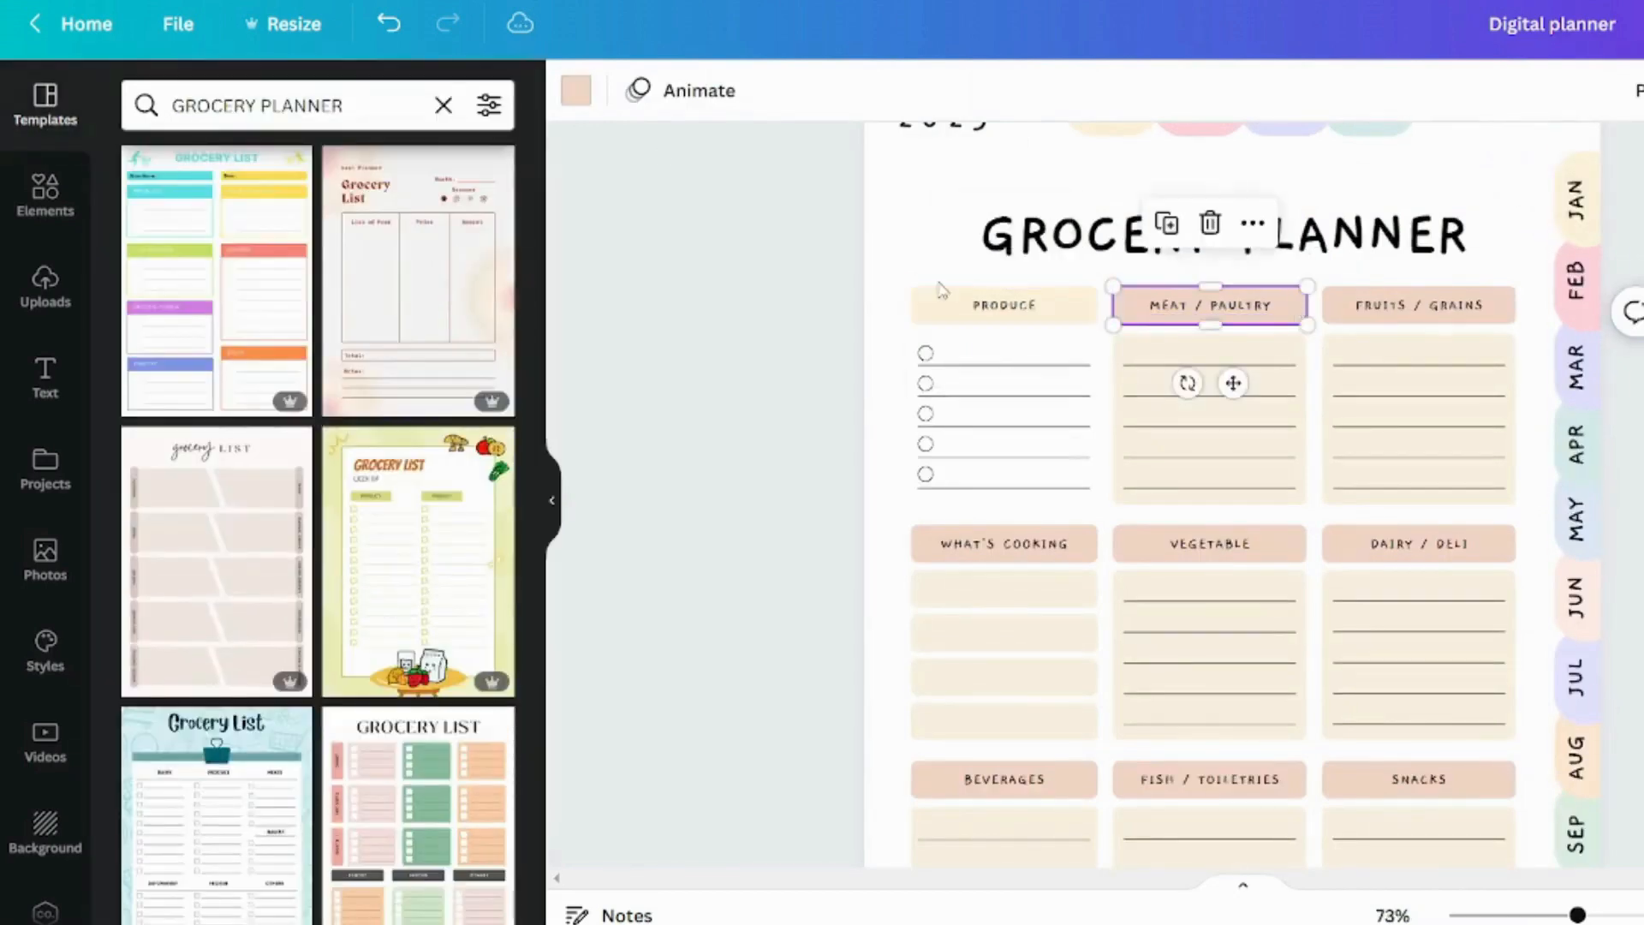
pyautogui.click(576, 93)
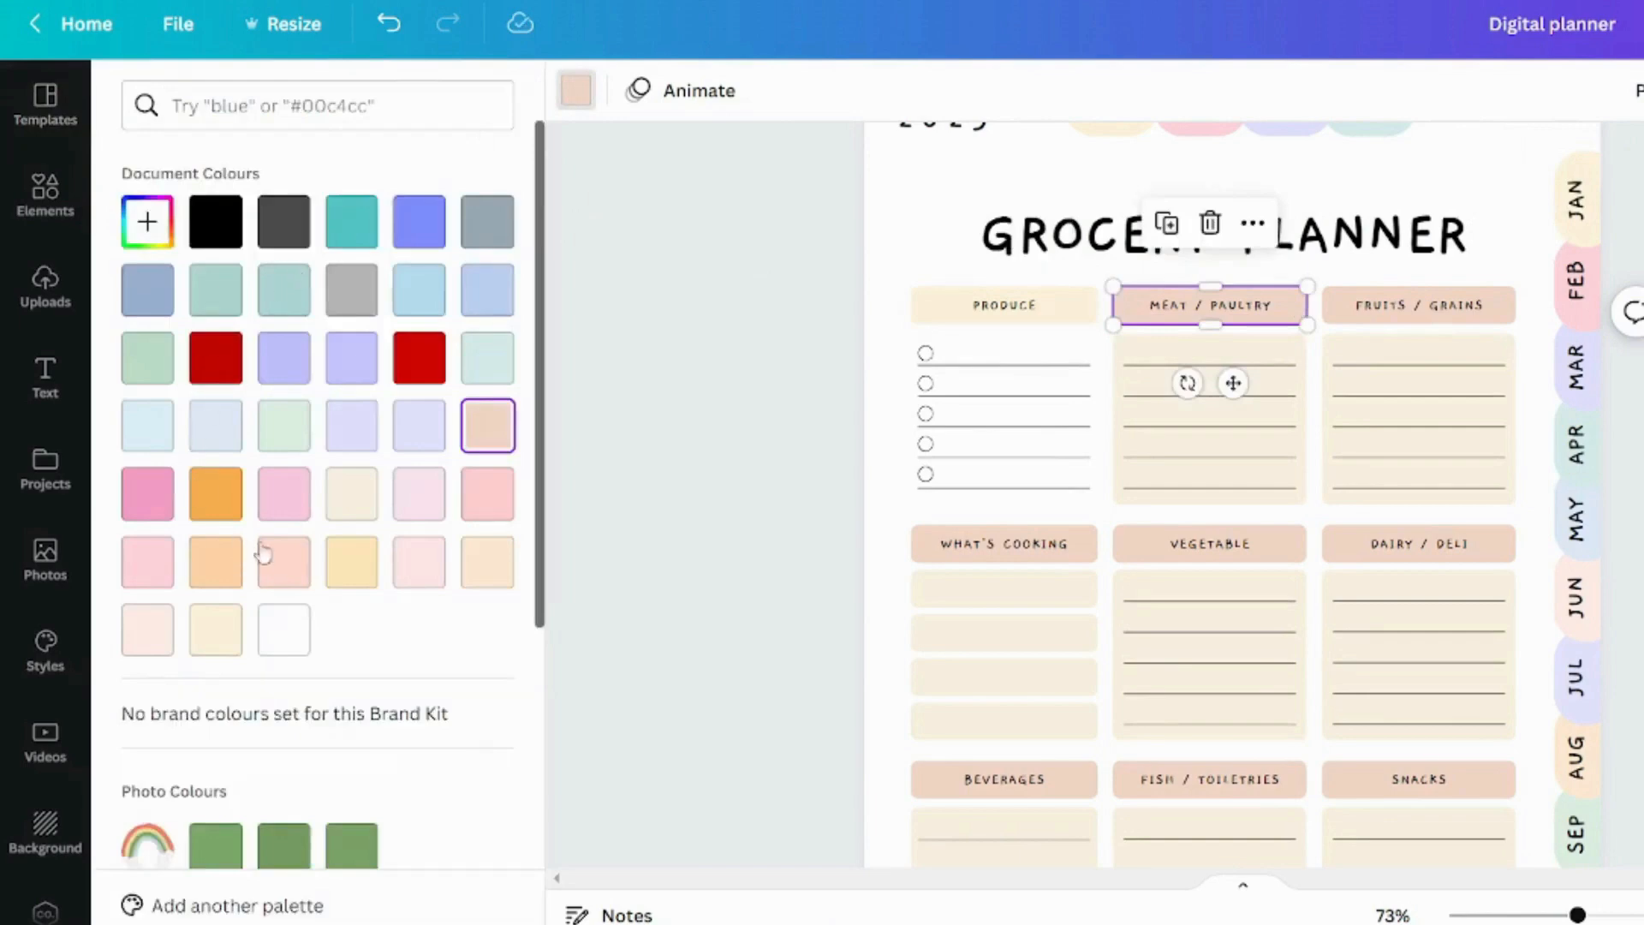
pyautogui.click(291, 507)
pyautogui.click(731, 414)
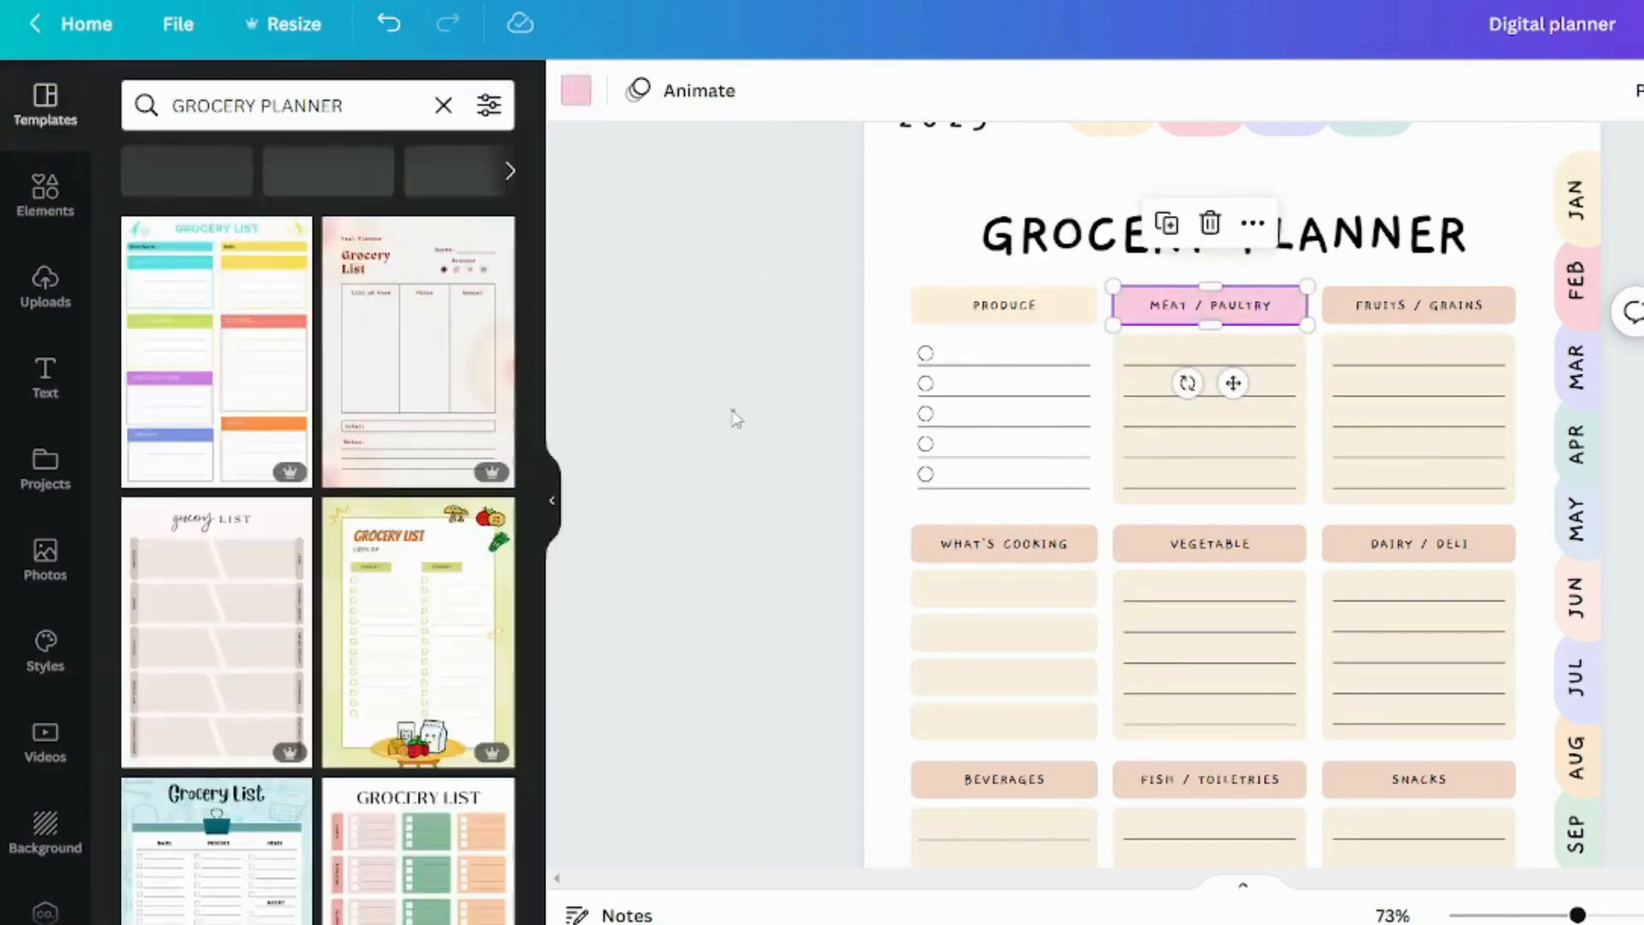
pyautogui.click(1419, 305)
pyautogui.click(575, 91)
pyautogui.click(352, 428)
# Fill the lined box under MEAT / PAULTRY with light green and the one under FRUITS / GRAINS with light pink
pyautogui.click(1210, 419)
pyautogui.click(285, 426)
pyautogui.click(1419, 420)
pyautogui.click(420, 562)
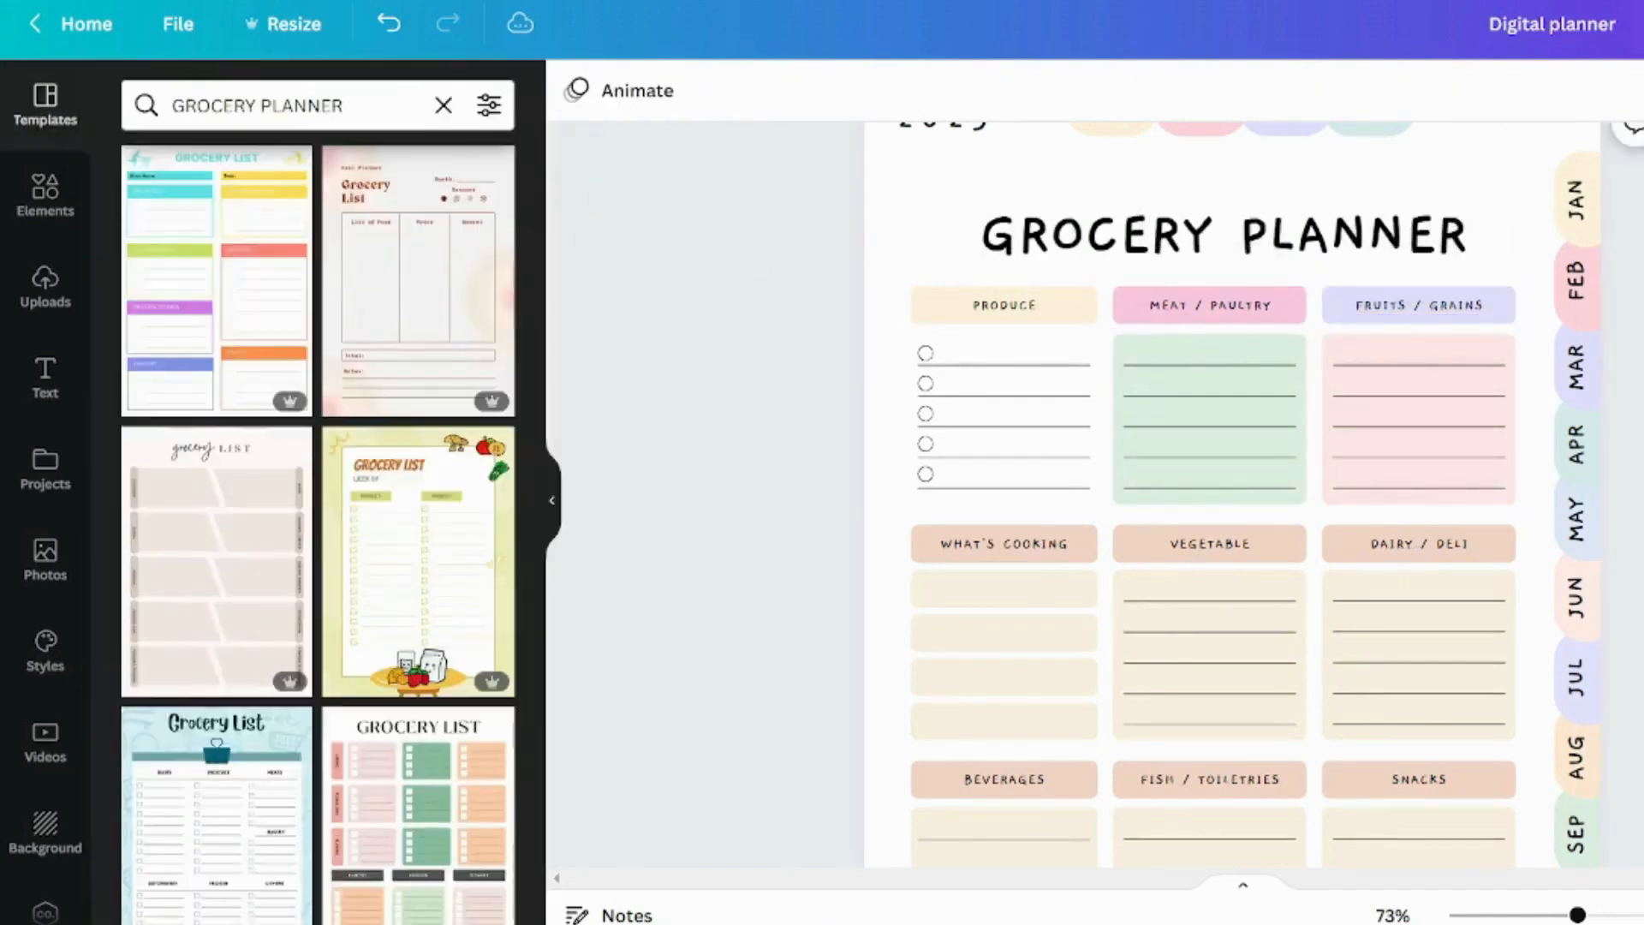
# Recolour the middle row's headers light green, pink and periwinkle, and its strips and boxes in pastel lavender, peach, green, pink and cream
pyautogui.click(1004, 417)
pyautogui.click(1210, 417)
pyautogui.click(576, 91)
pyautogui.click(487, 494)
pyautogui.click(1419, 417)
pyautogui.click(575, 91)
pyautogui.click(352, 358)
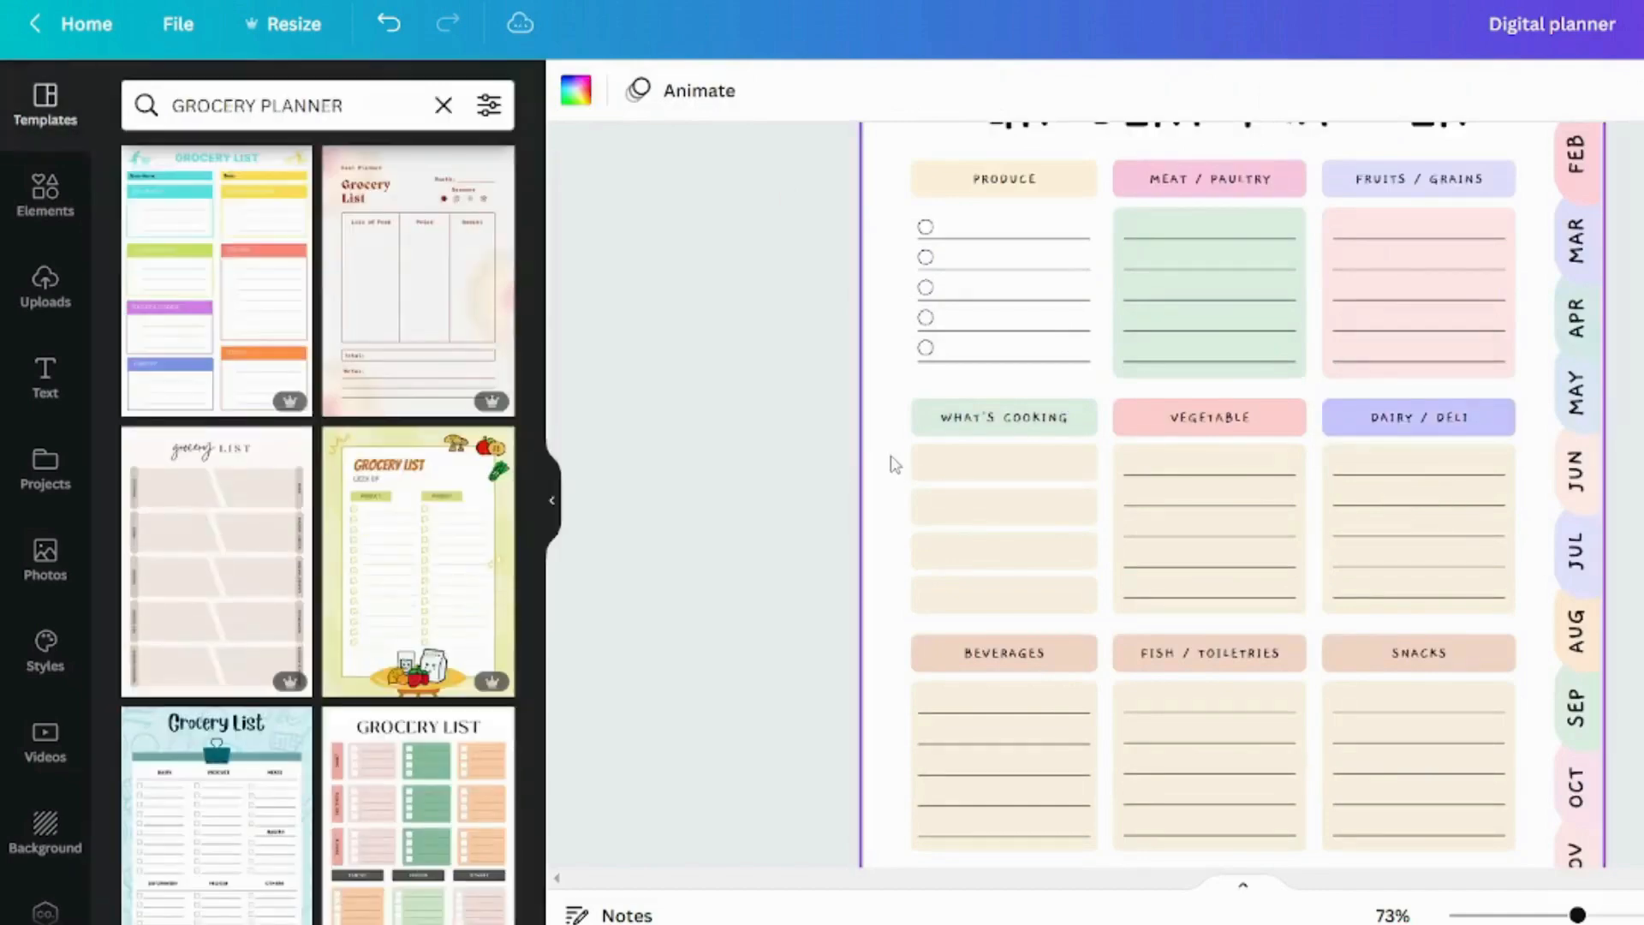
pyautogui.click(1004, 463)
pyautogui.click(575, 91)
# Recolour the BEVERAGES header pink, the FISH / TOILETRIES header light blue and the SNACKS header teal
pyautogui.click(1042, 514)
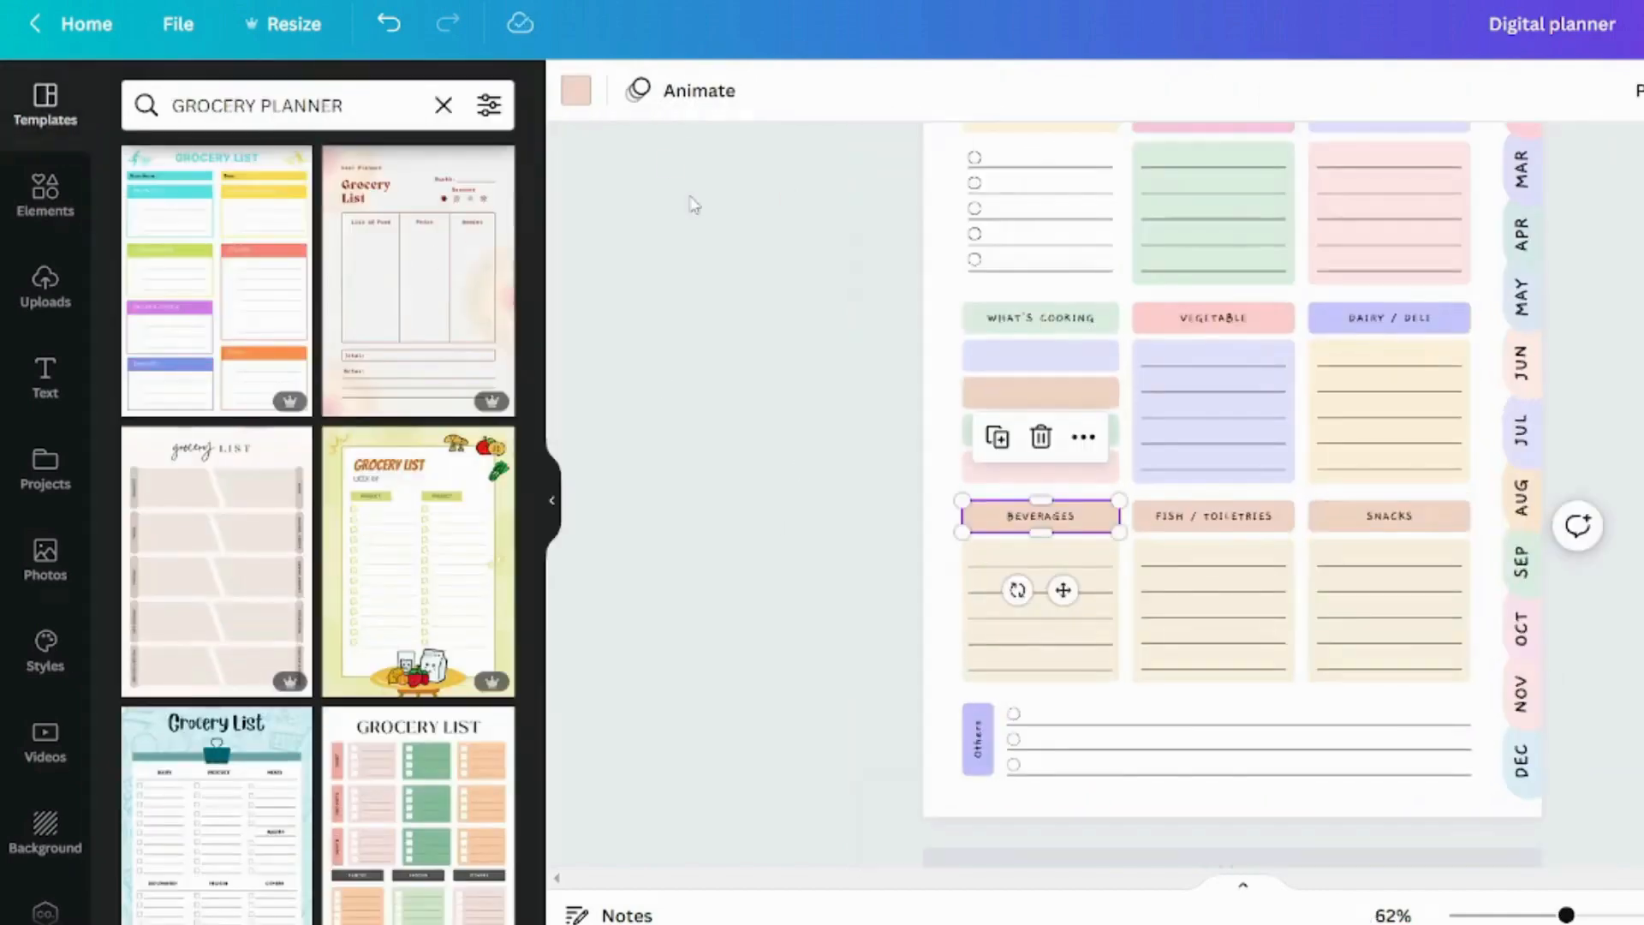
pyautogui.click(575, 91)
pyautogui.click(285, 494)
pyautogui.scroll(3, 956, 646)
pyautogui.click(1213, 768)
pyautogui.click(575, 91)
pyautogui.click(147, 426)
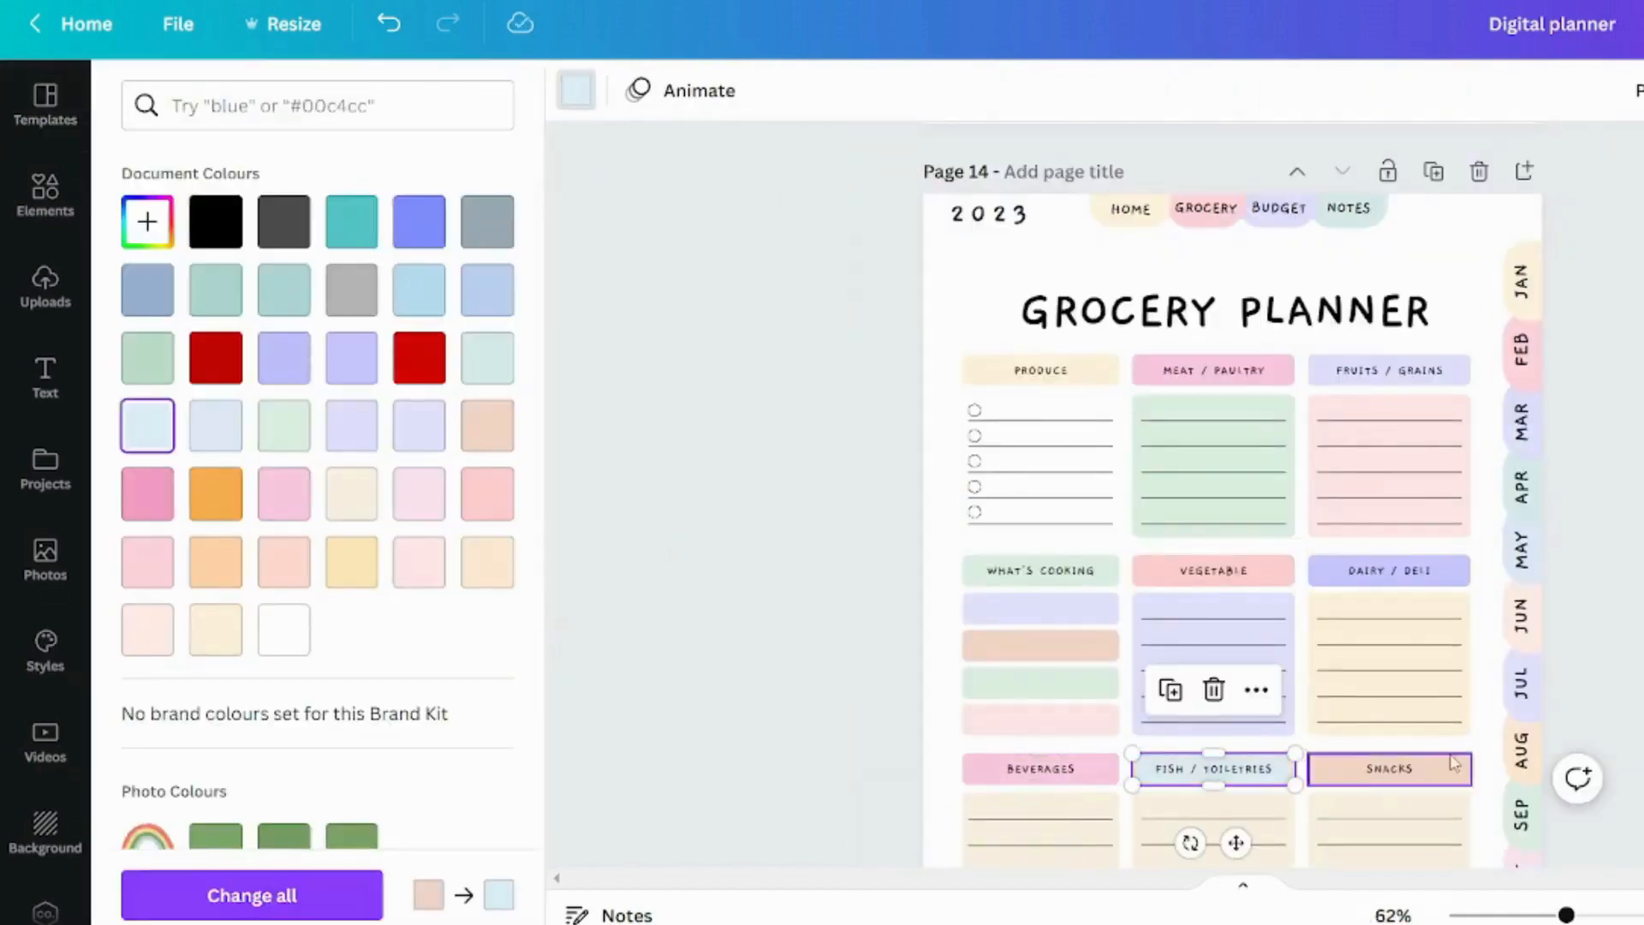
pyautogui.click(1452, 768)
pyautogui.click(216, 290)
# Fill the bottom row's lined boxes with light green, light pink and light blue, and make the Others label lavender
pyautogui.scroll(-3, 1042, 600)
pyautogui.click(1042, 579)
pyautogui.click(576, 91)
pyautogui.click(284, 425)
pyautogui.click(1214, 577)
pyautogui.click(576, 90)
pyautogui.click(420, 562)
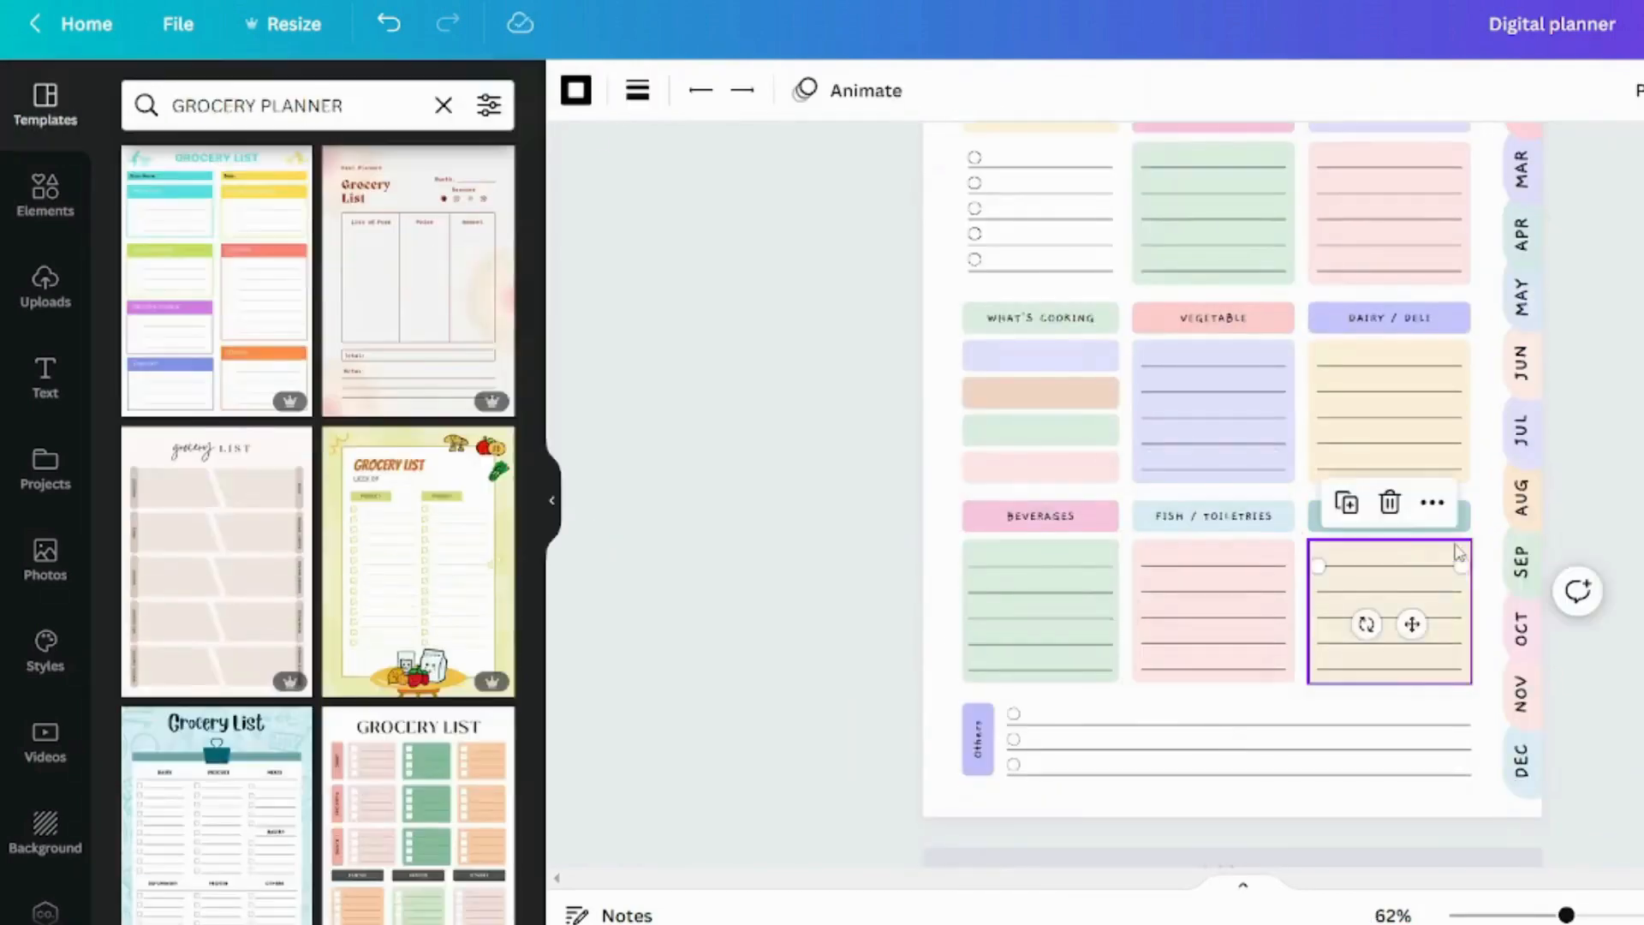
pyautogui.click(487, 358)
pyautogui.click(753, 480)
# Review the recoloured grocery planner page from its tabs and title down to the Others section
pyautogui.scroll(6, 1216, 514)
pyautogui.scroll(-2, 1216, 514)
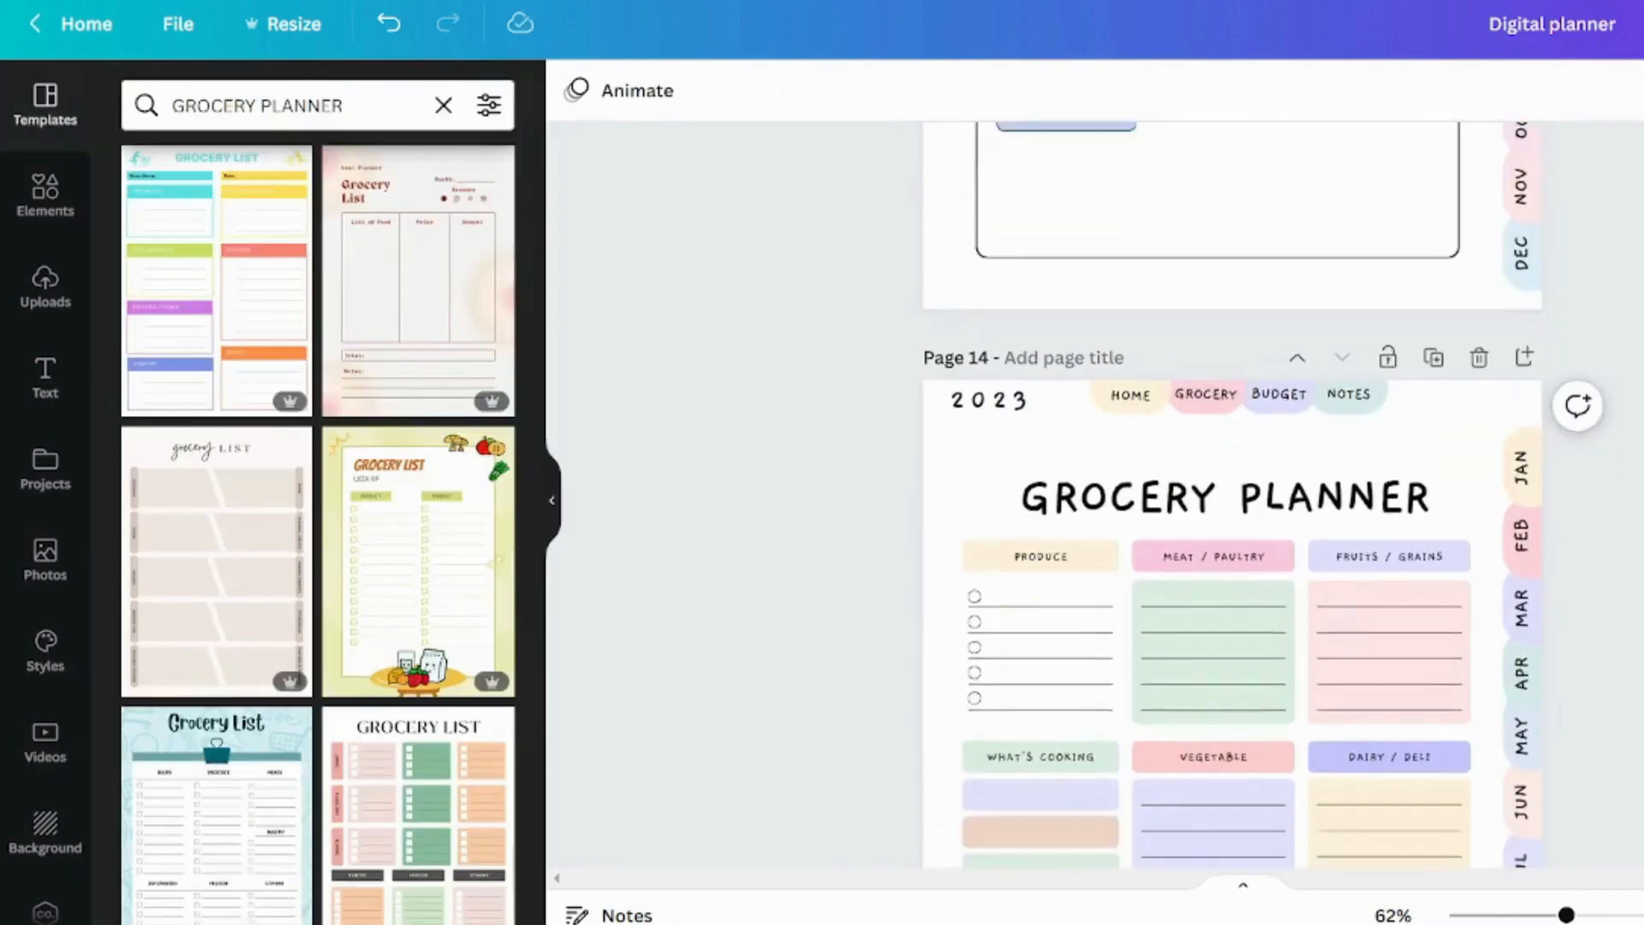
pyautogui.scroll(-3, 1232, 514)
pyautogui.scroll(-3, 1233, 494)
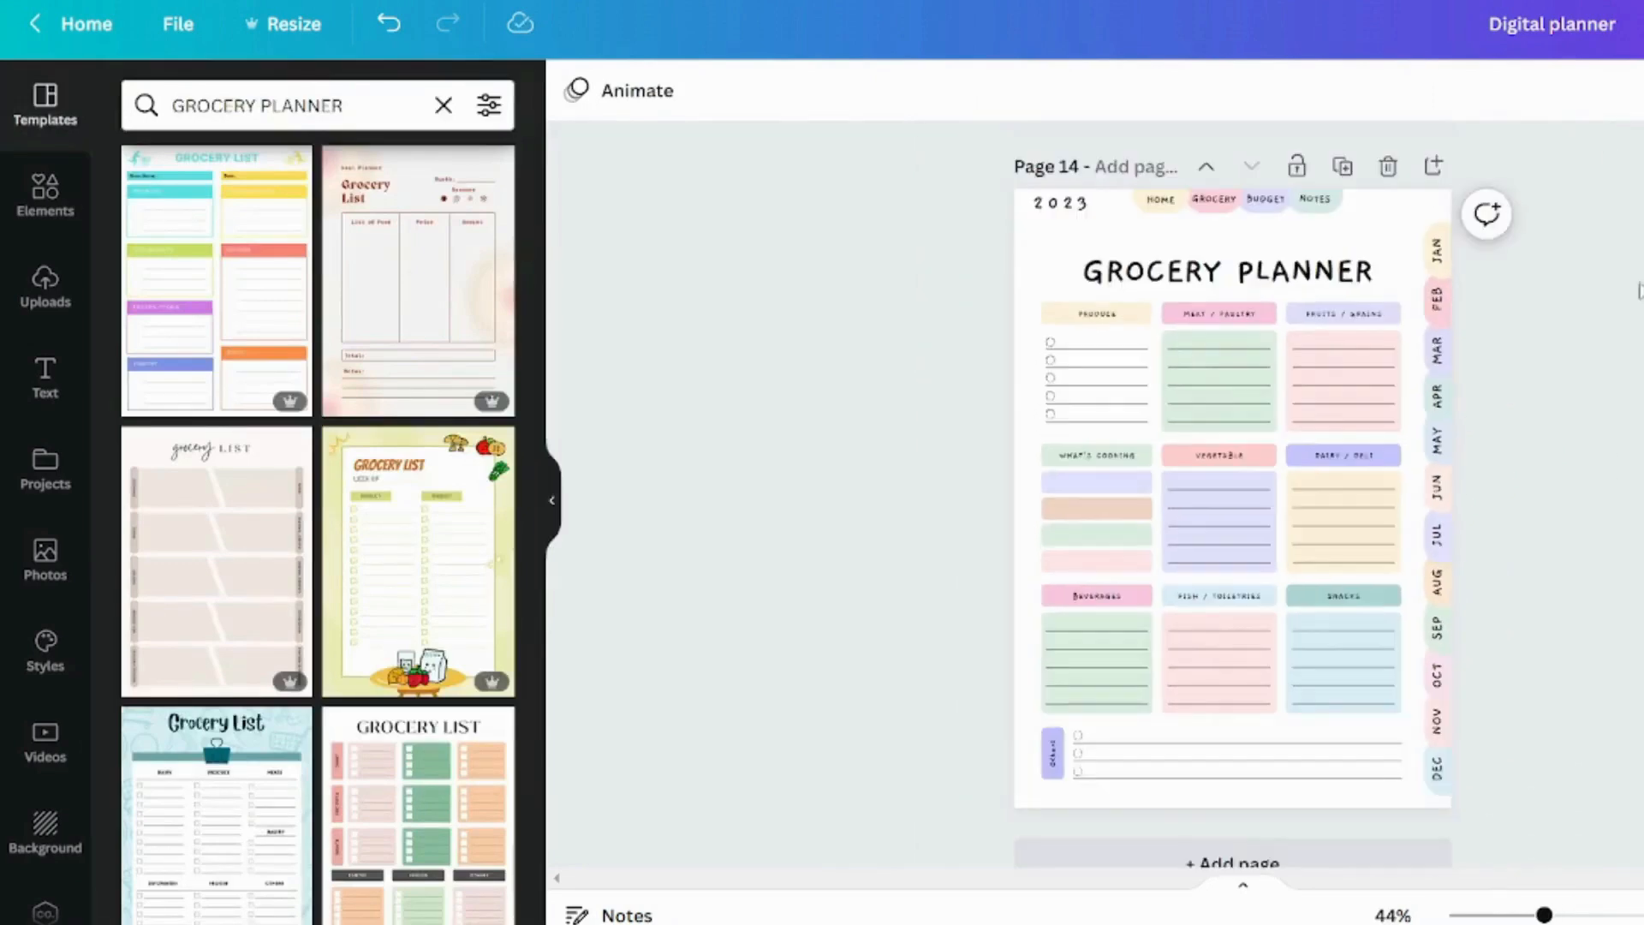
pyautogui.scroll(3, 1519, 569)
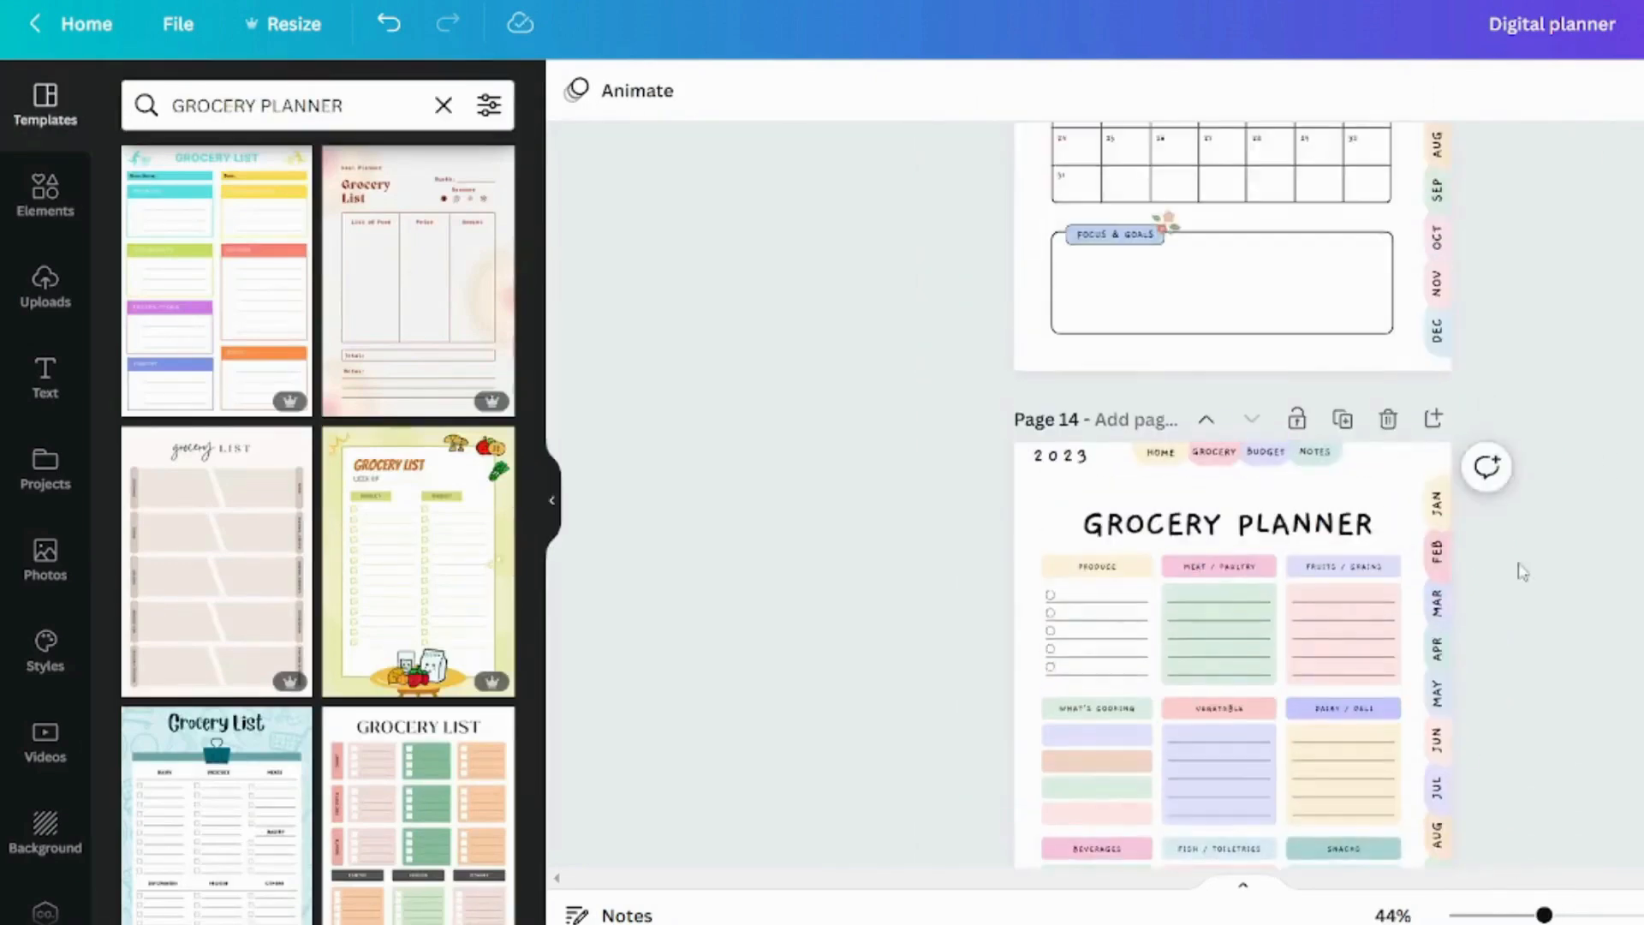
pyautogui.scroll(-4, 1371, 600)
pyautogui.scroll(3, 1233, 514)
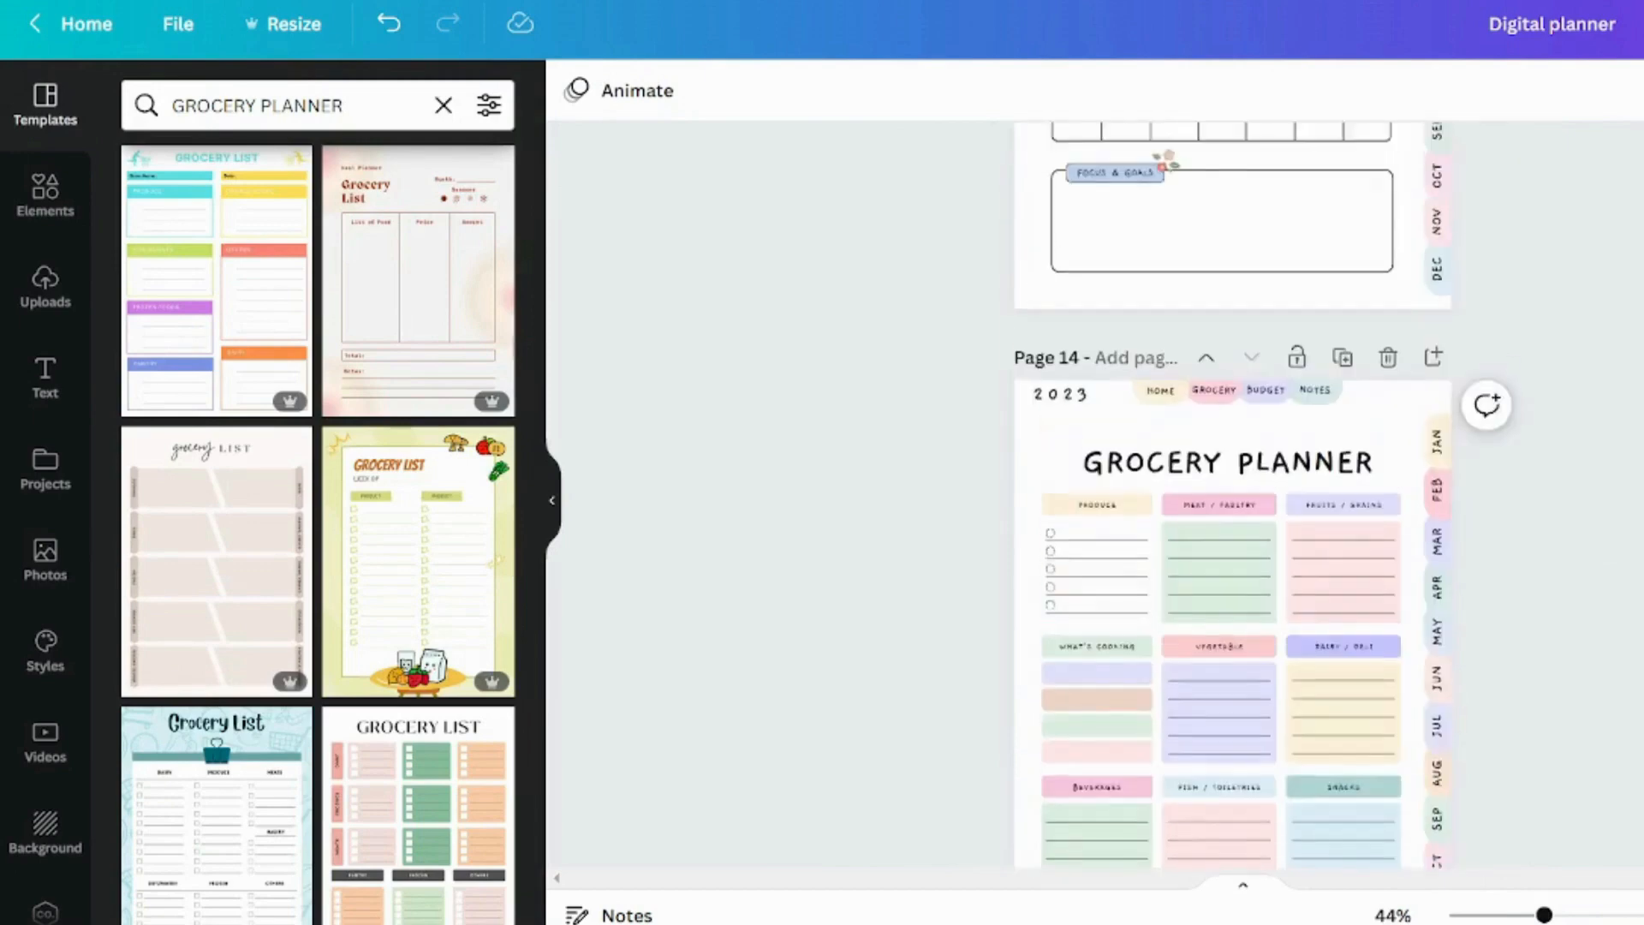
pyautogui.scroll(-3, 1233, 514)
pyautogui.scroll(2, 1234, 514)
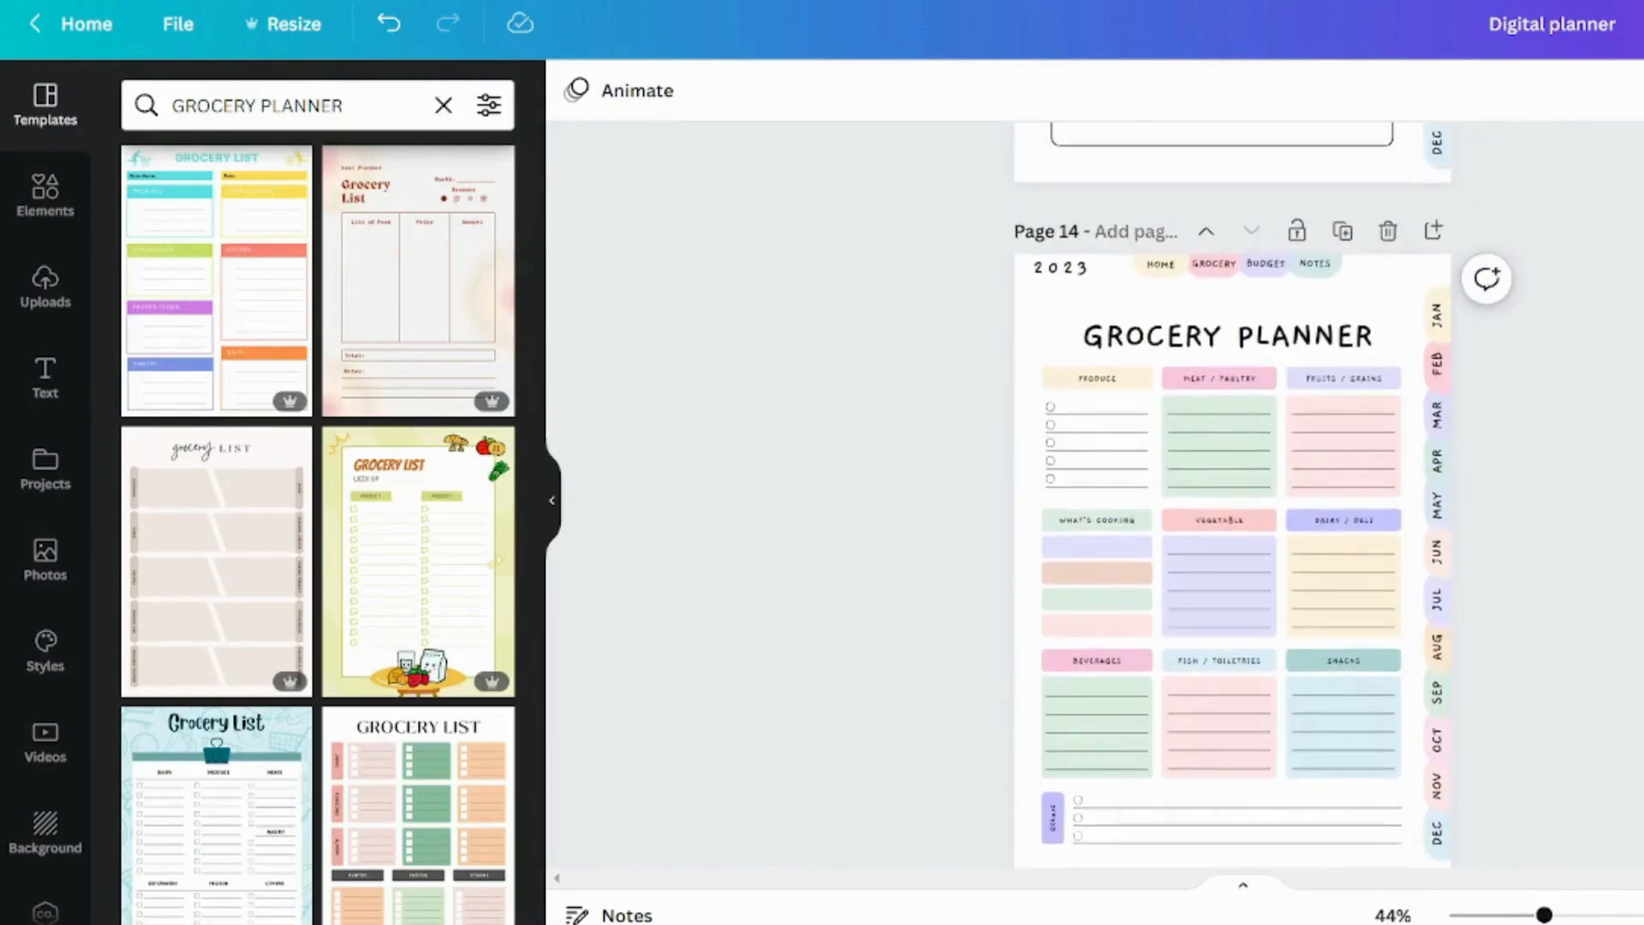
pyautogui.scroll(-2, 1233, 514)
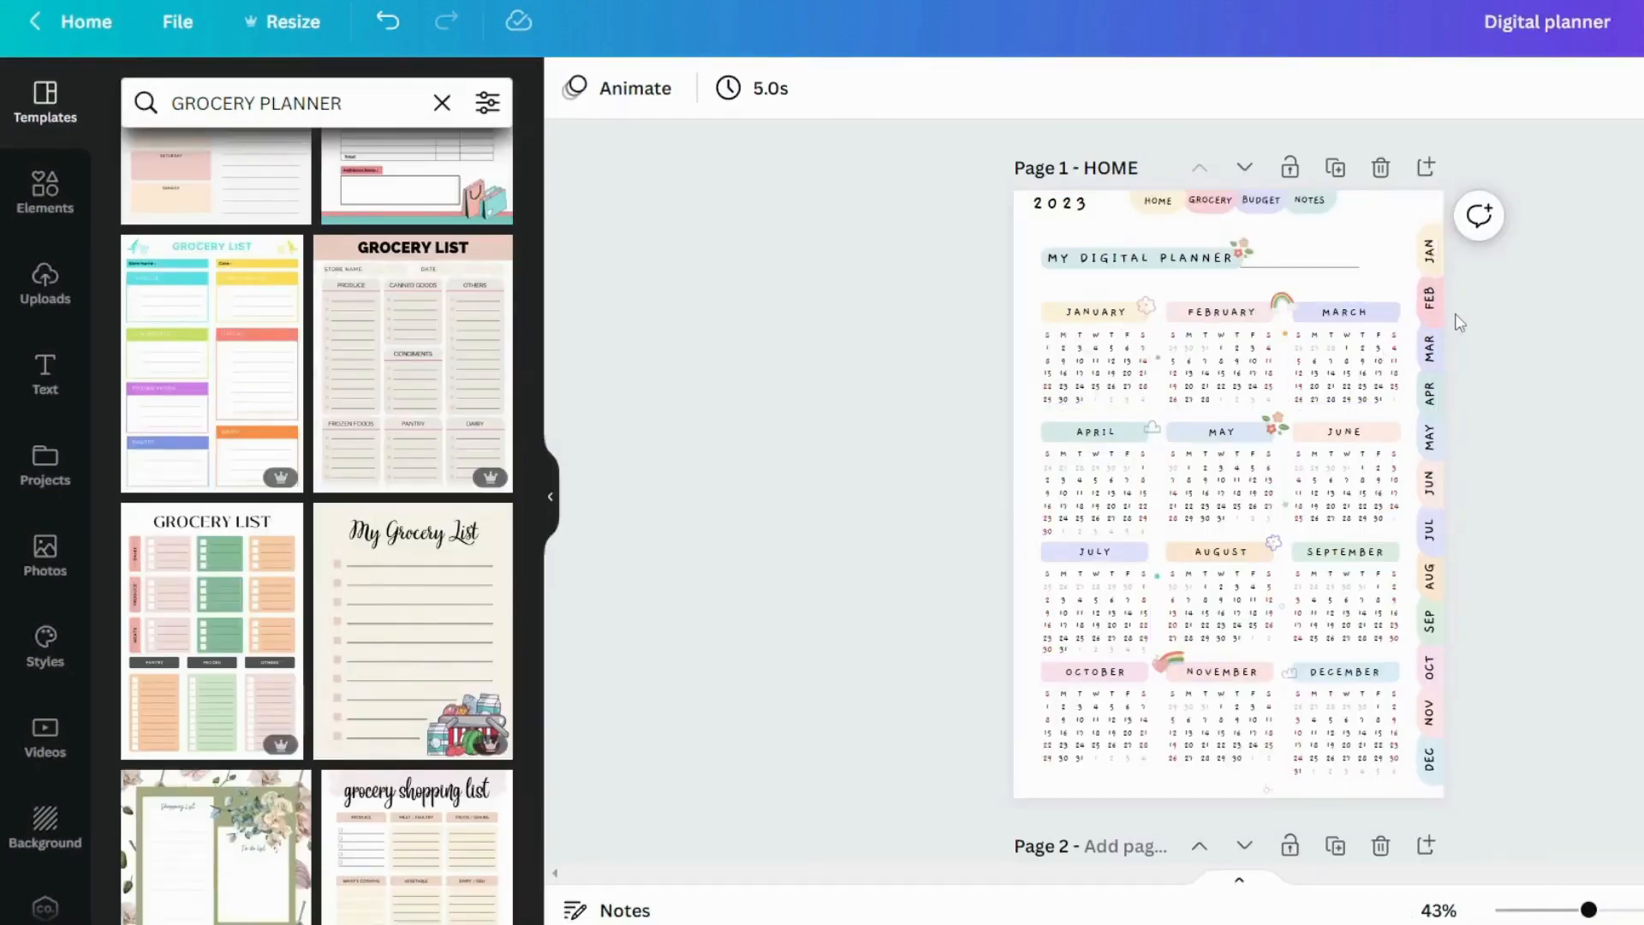
# Look through the document pages offered as link targets for the home page's JAN tab
pyautogui.scroll(5, 1466, 286)
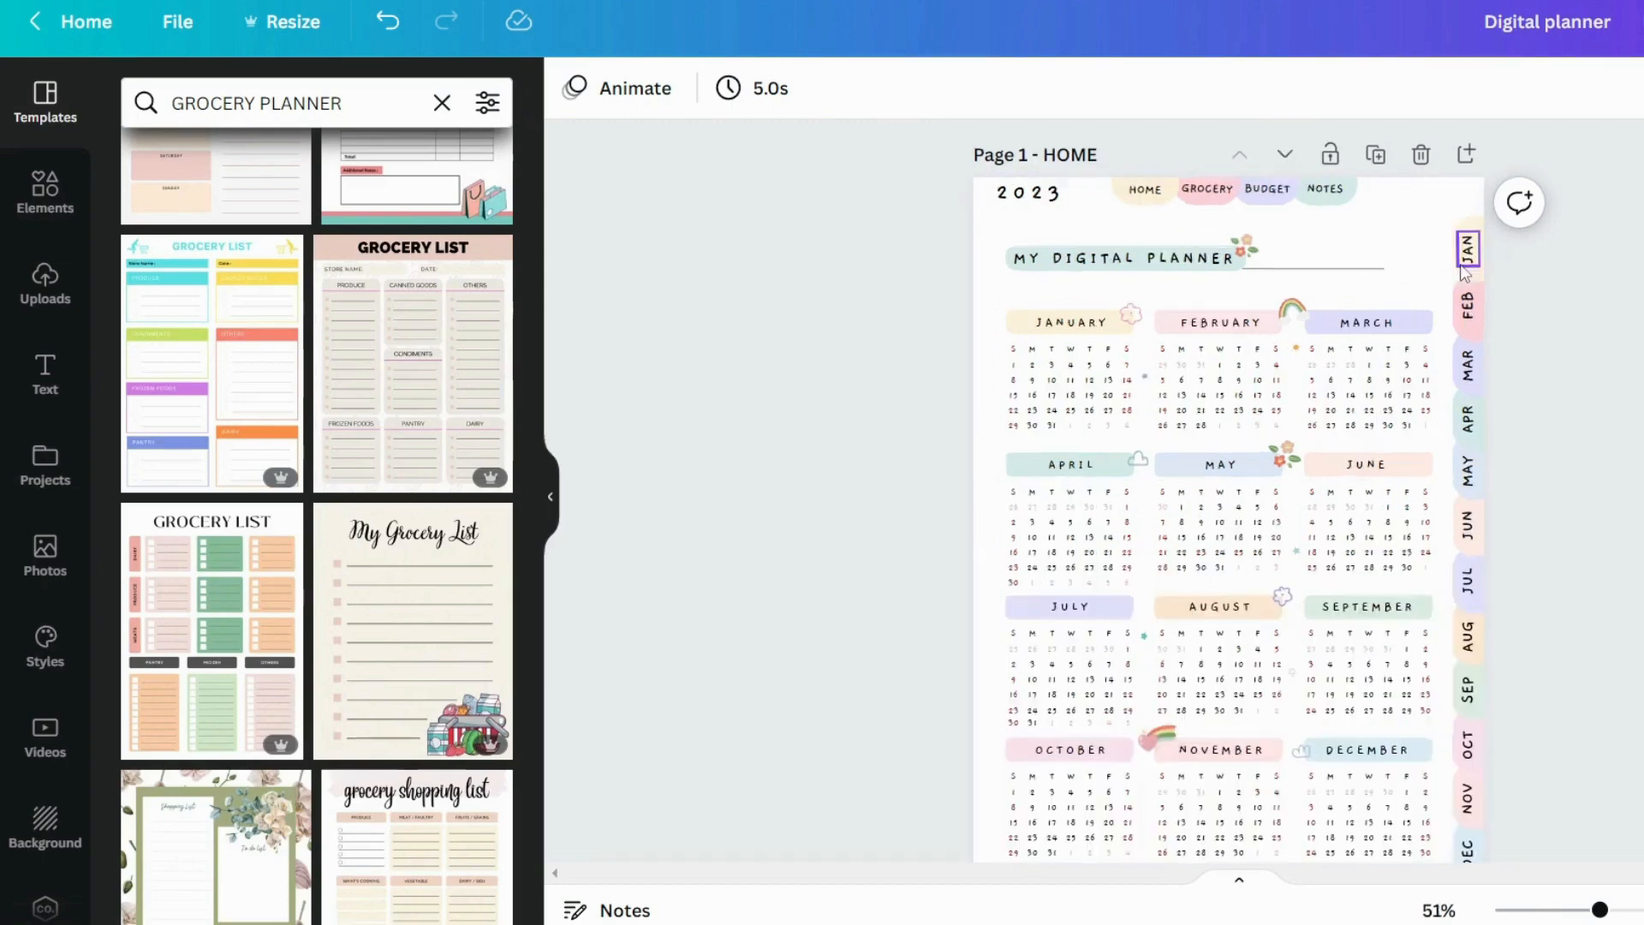
pyautogui.click(1576, 292)
pyautogui.click(1555, 89)
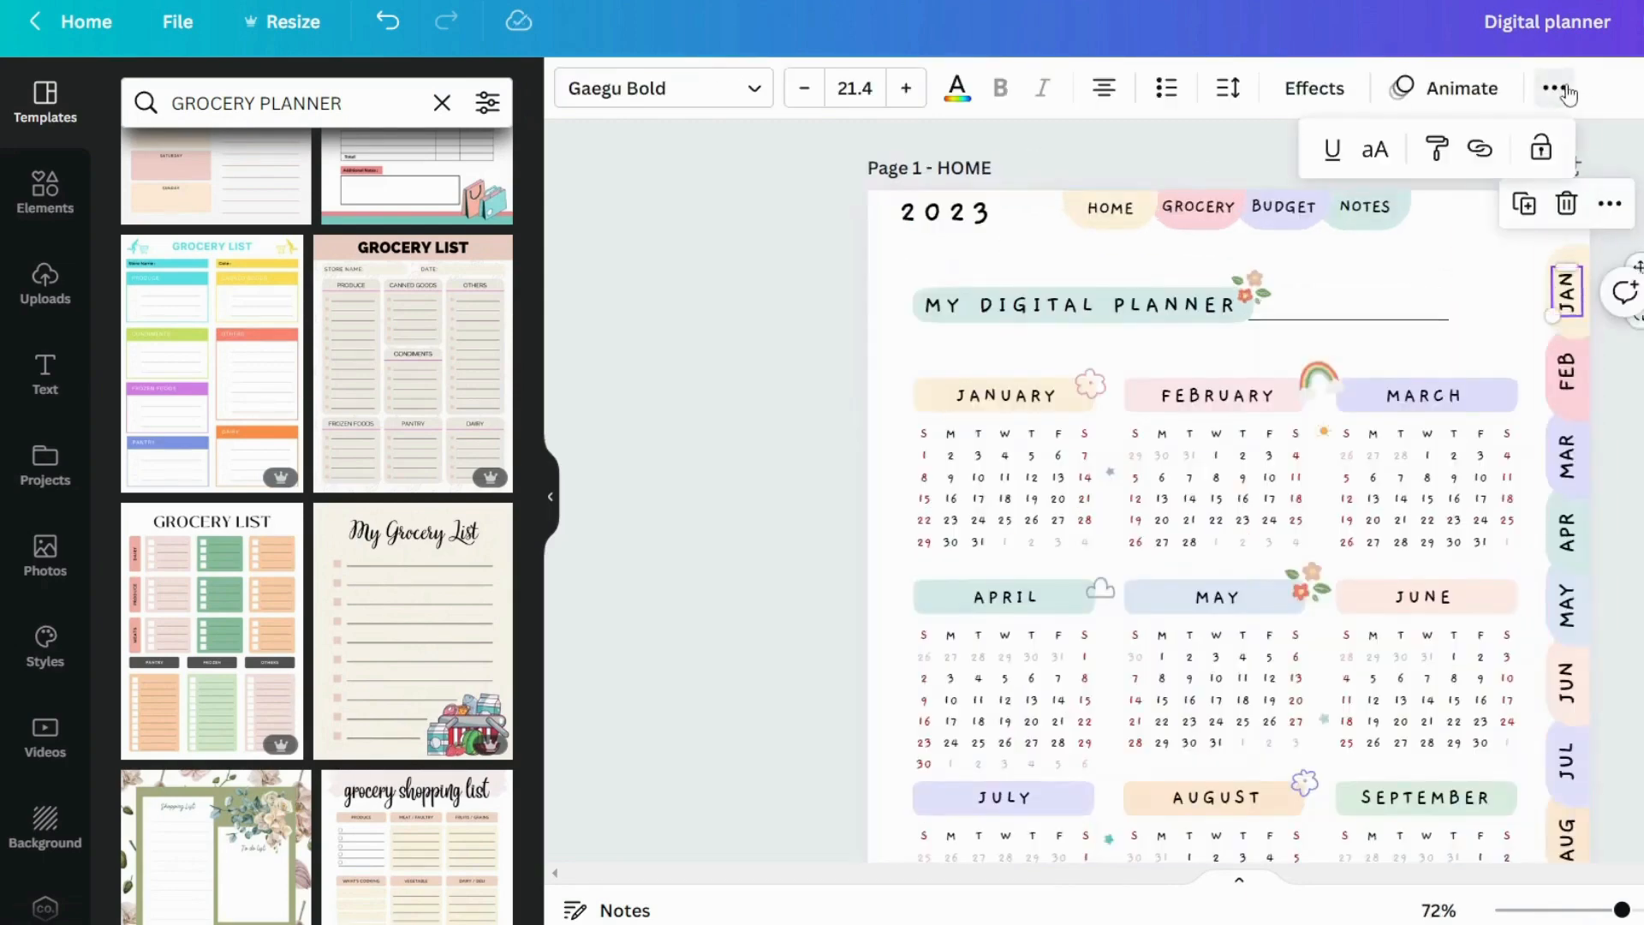
pyautogui.click(1481, 150)
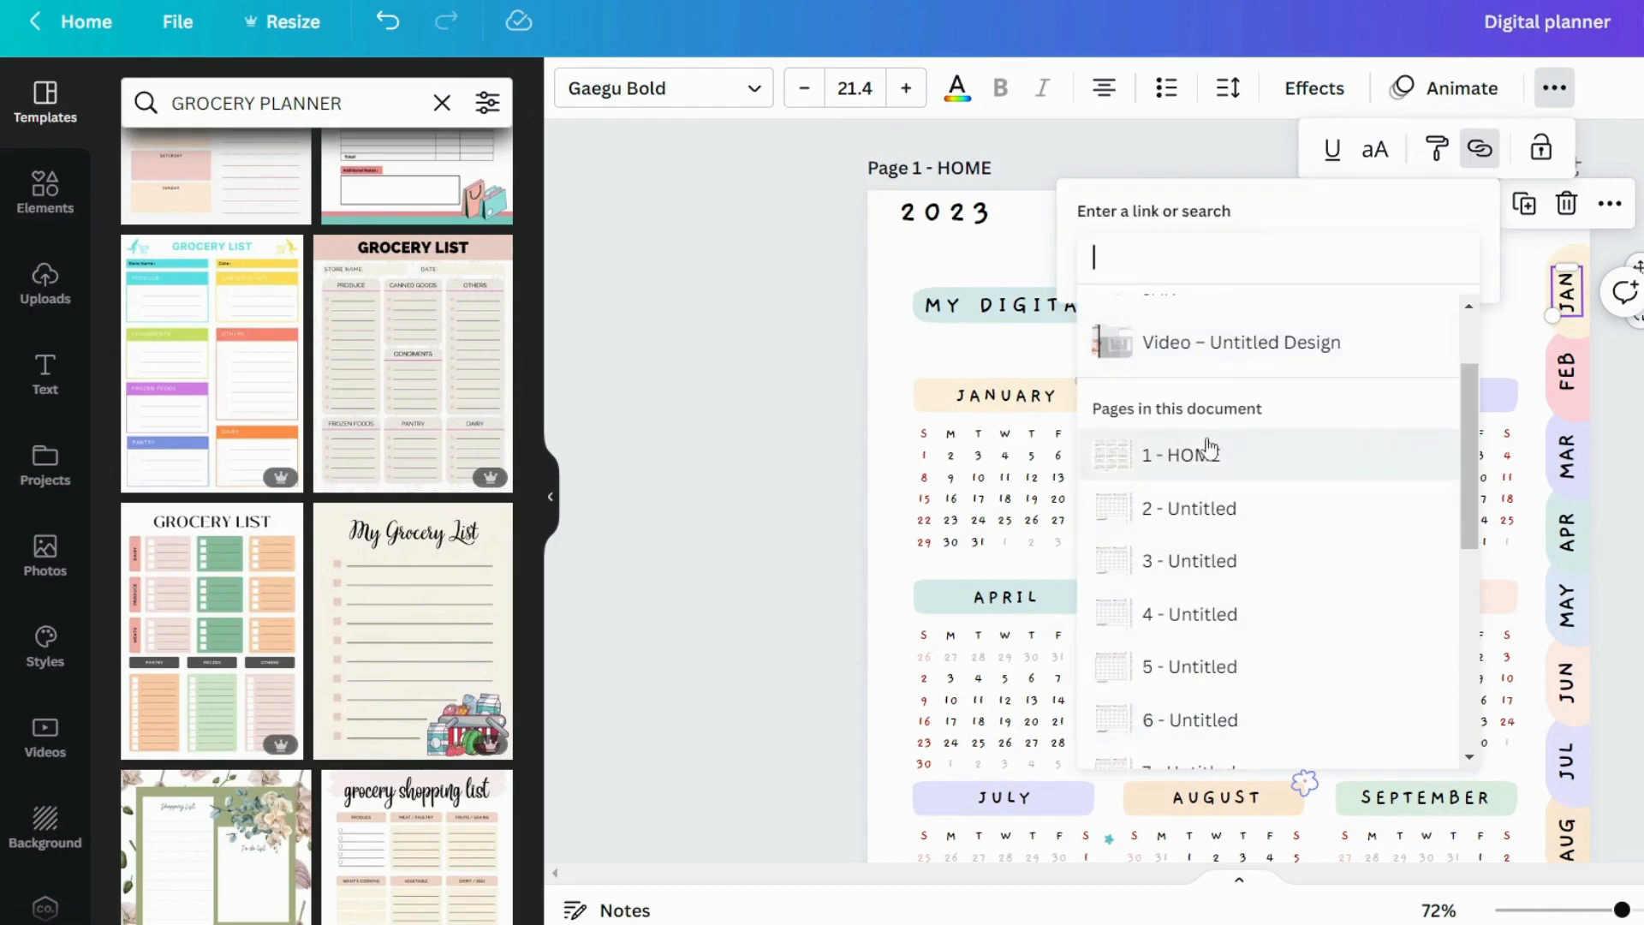
pyautogui.scroll(-1, 1206, 497)
pyautogui.scroll(-3, 1196, 613)
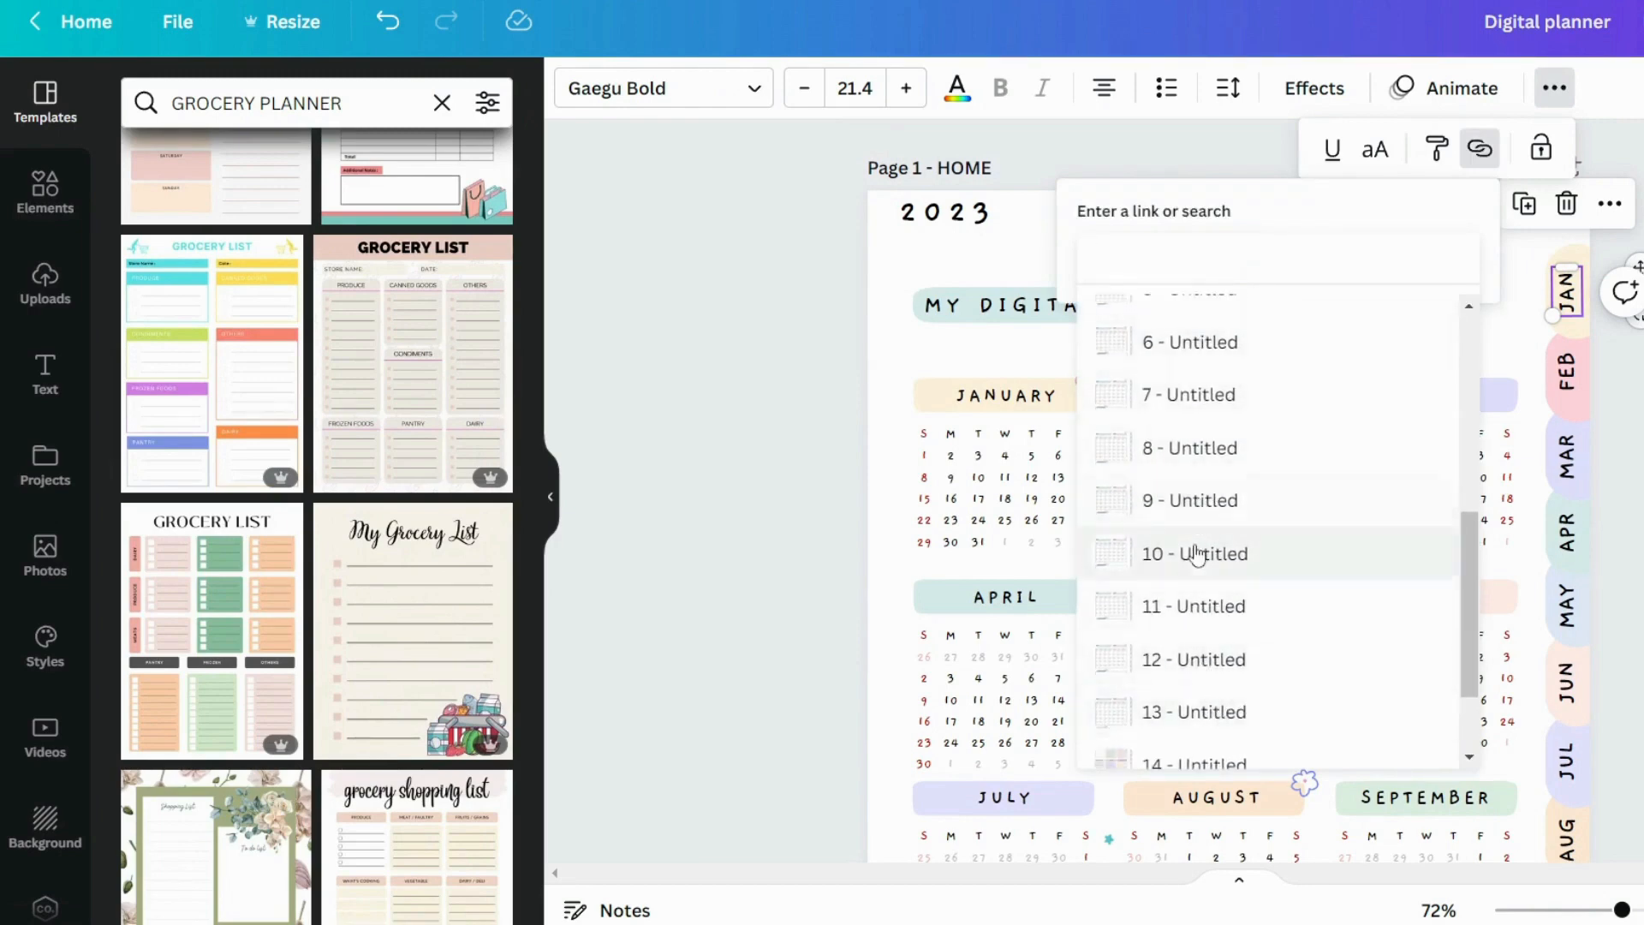
pyautogui.scroll(3, 1251, 385)
pyautogui.click(1500, 604)
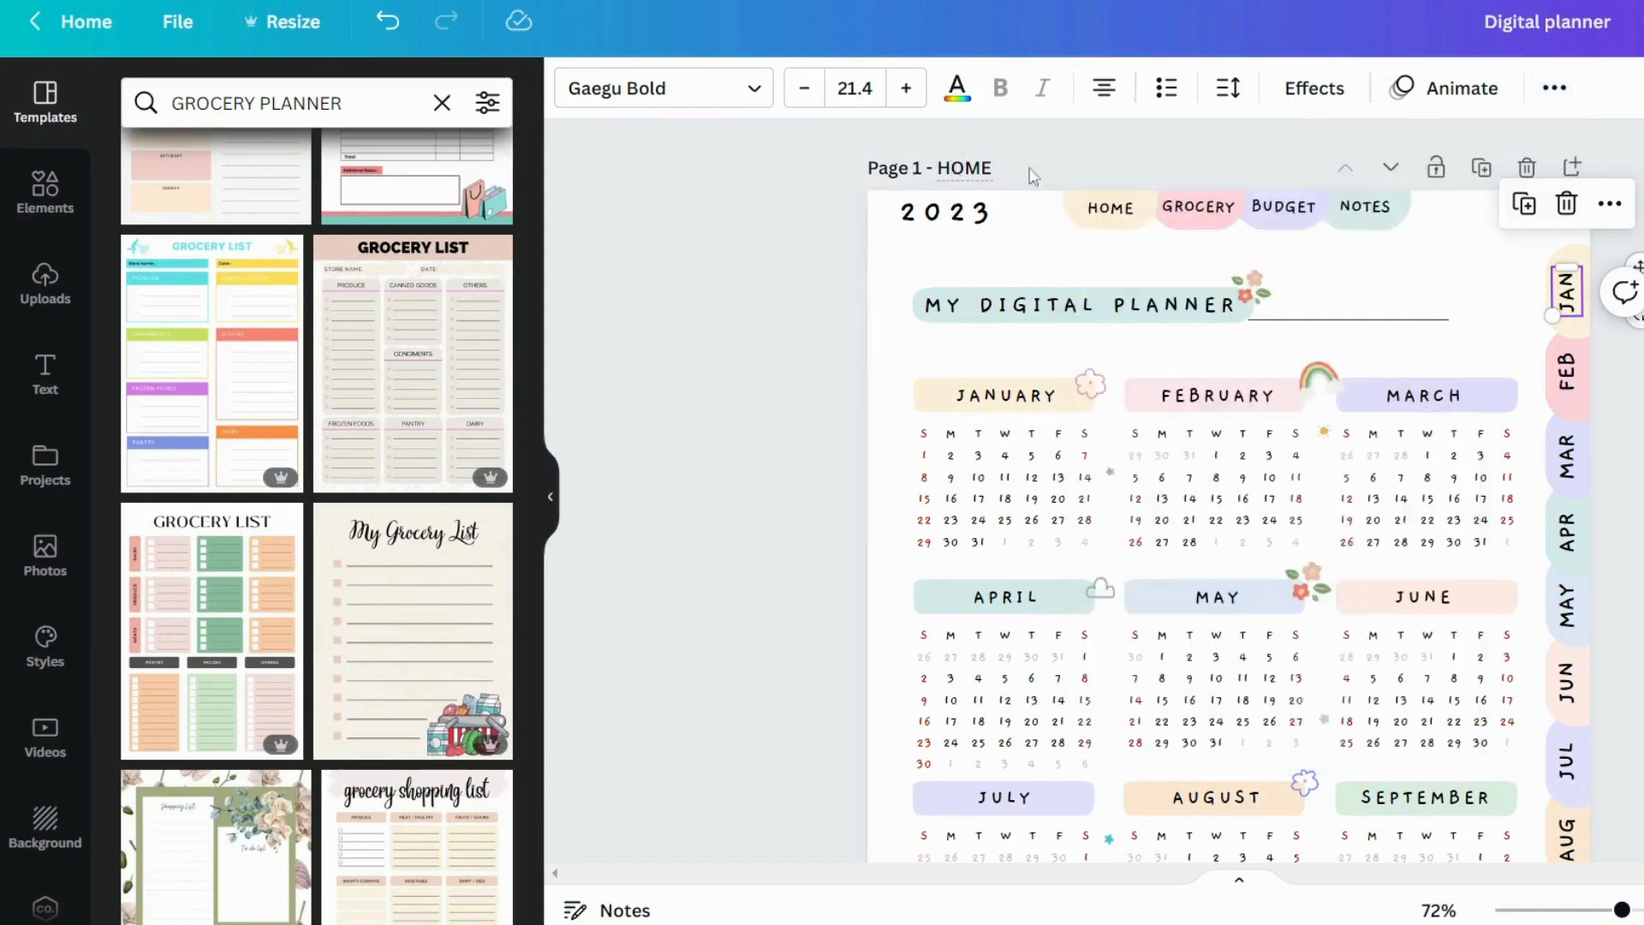
# Title the twelve monthly pages, 2 to 13, with their month abbreviations from Jan to Dec
pyautogui.scroll(-10, 1554, 495)
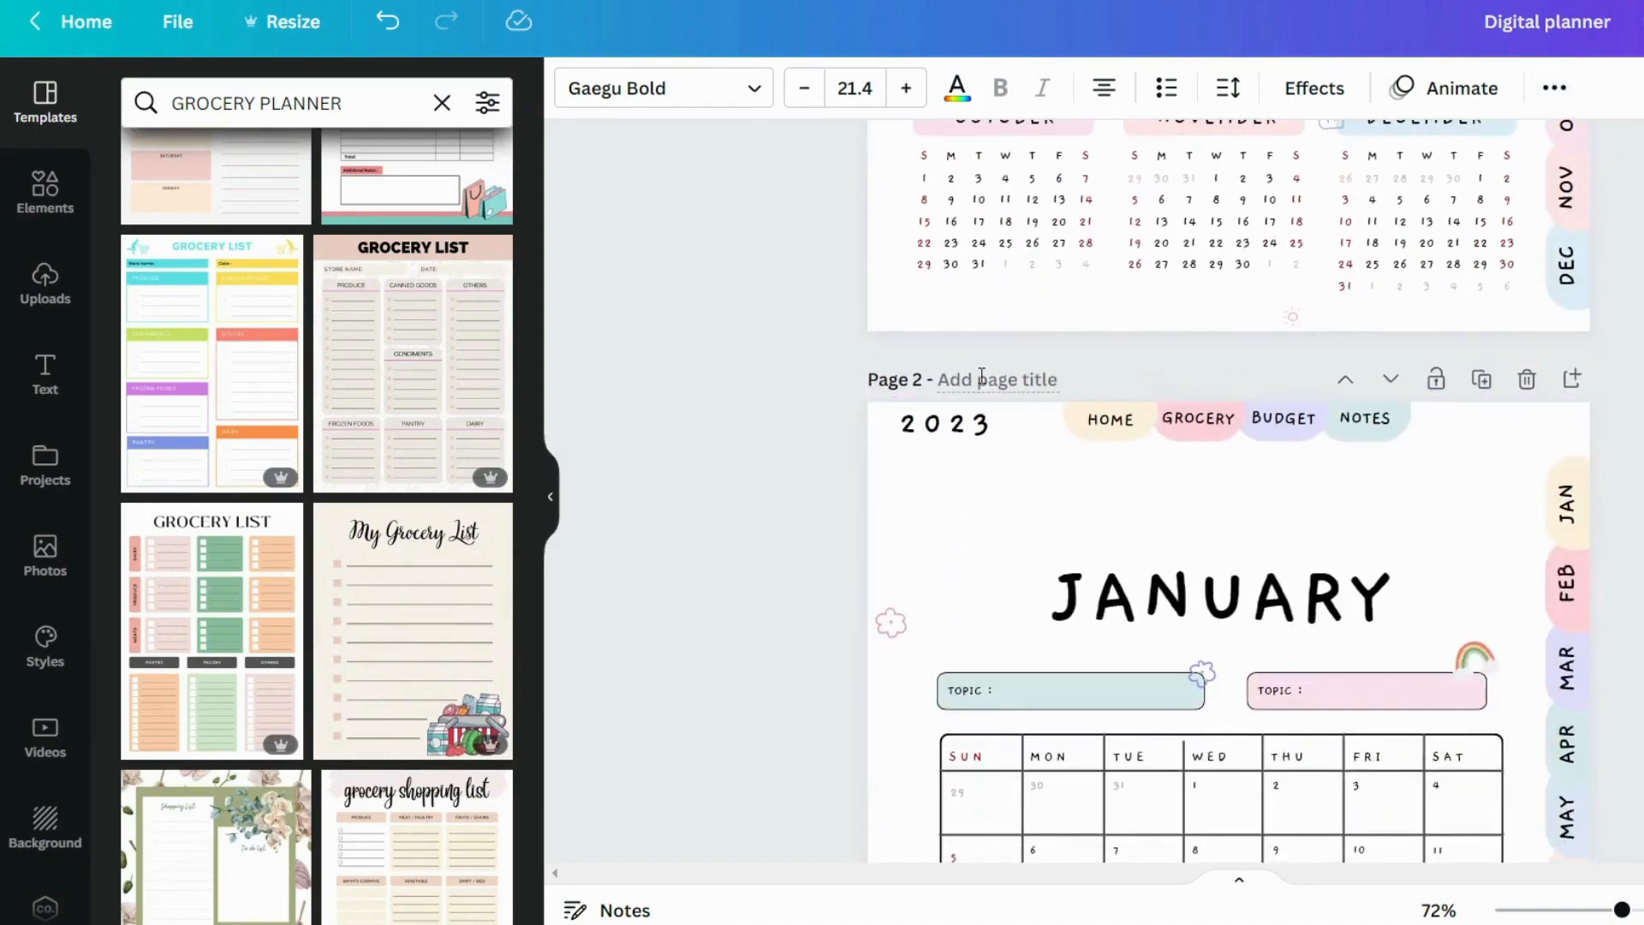
pyautogui.scroll(-20, 982, 377)
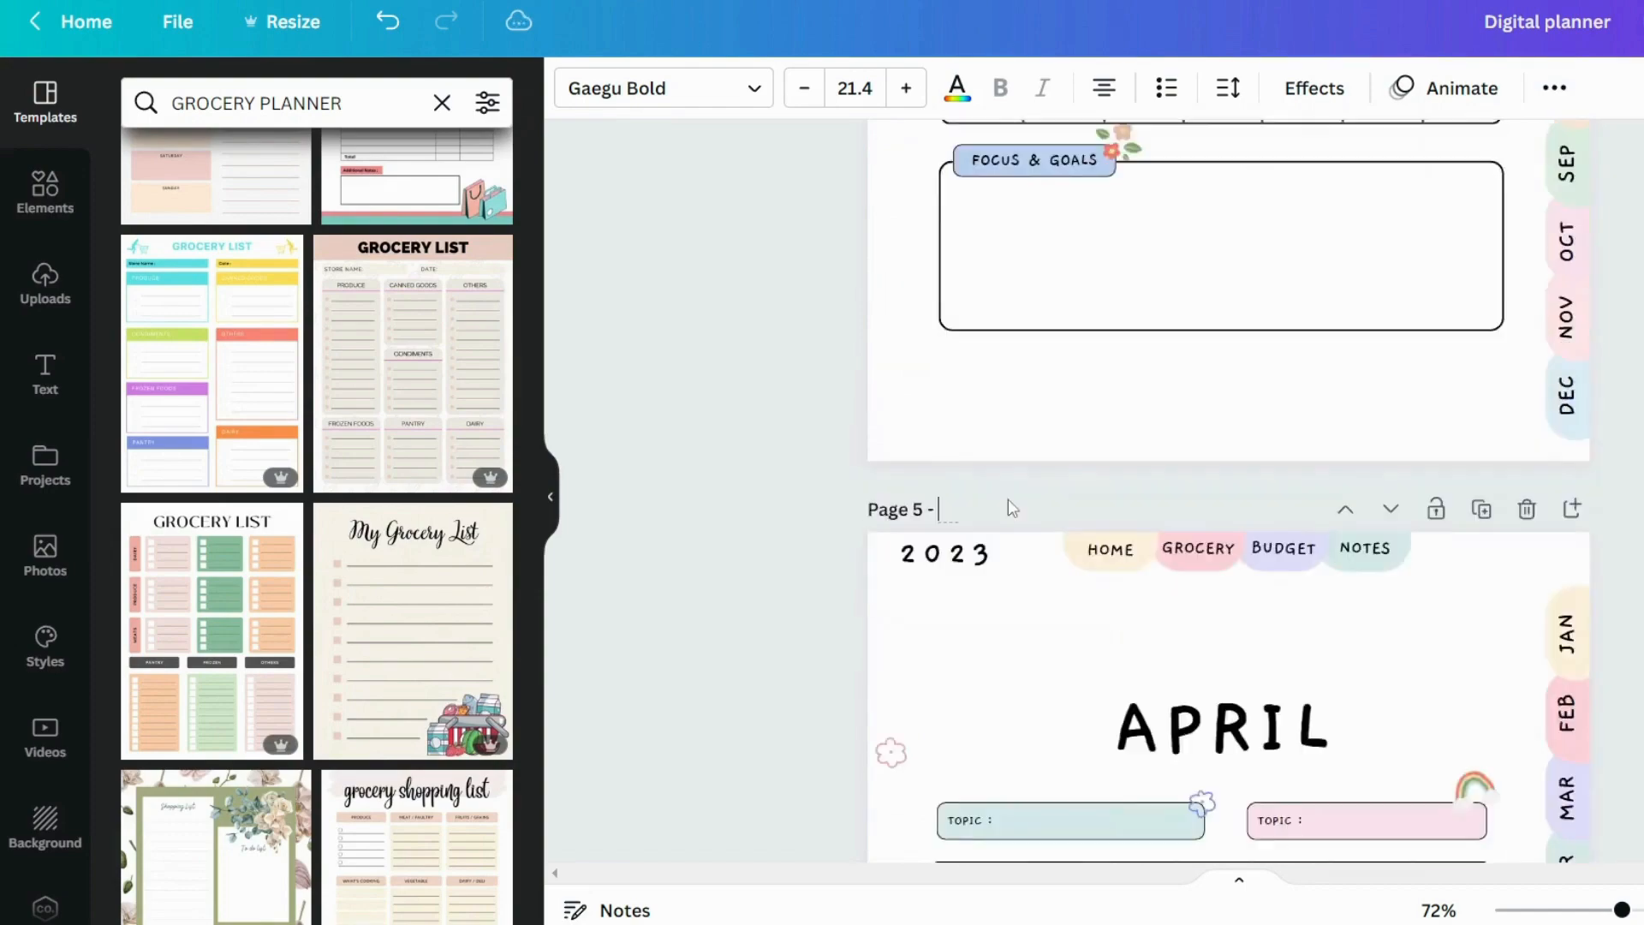
pyautogui.scroll(-20, 1010, 508)
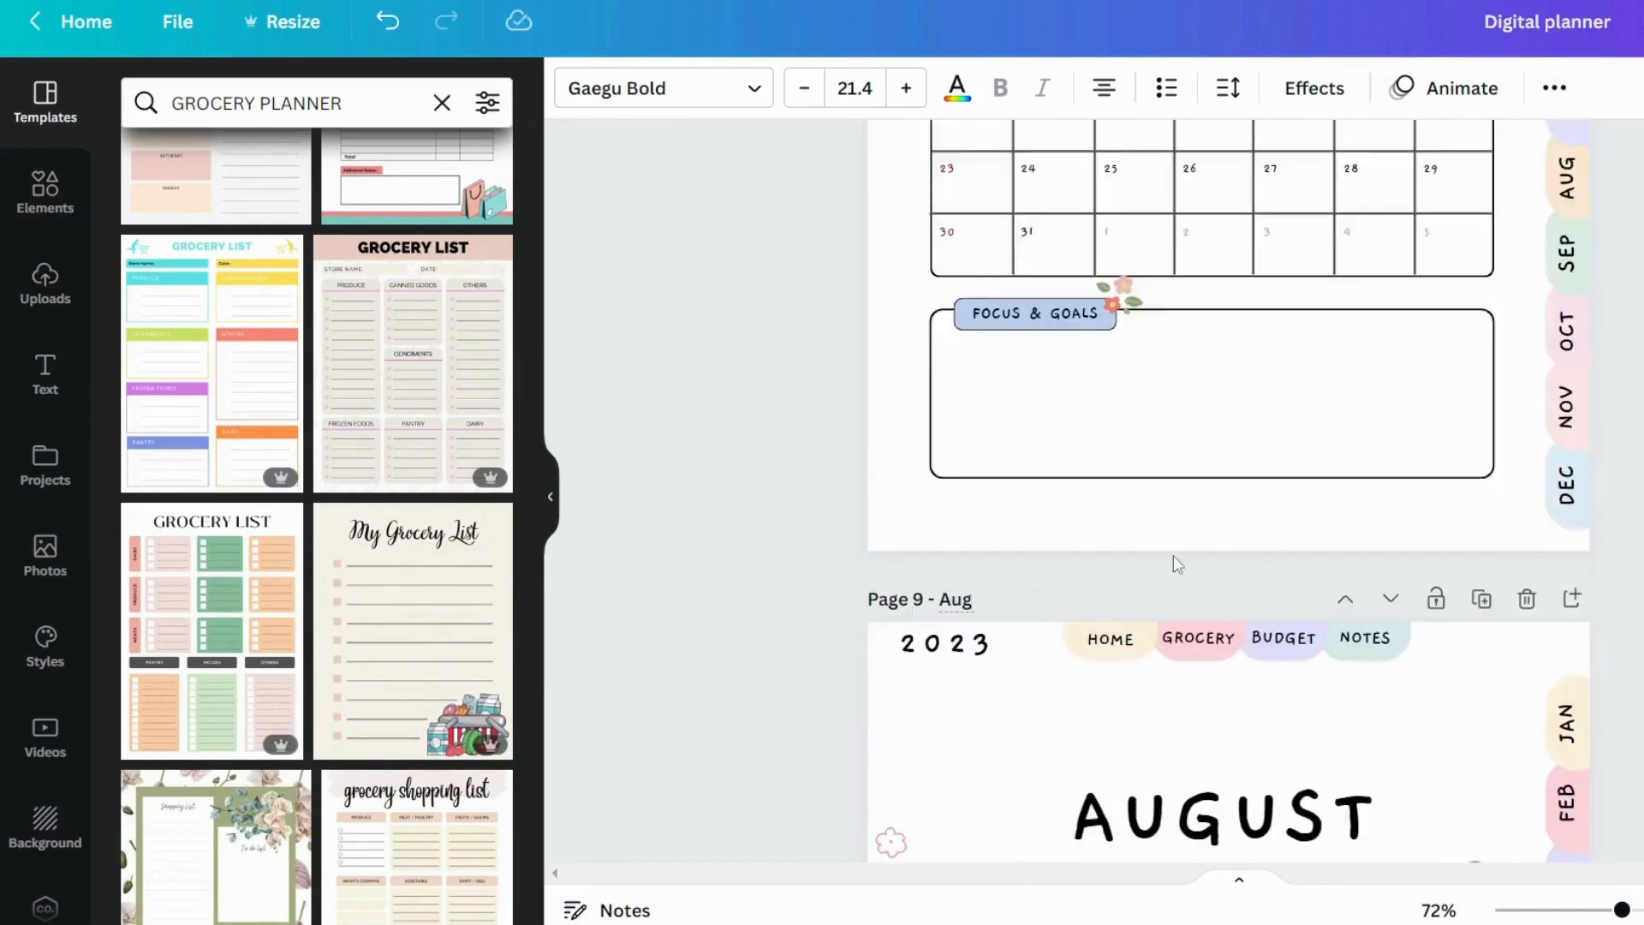
pyautogui.scroll(-20, 1178, 563)
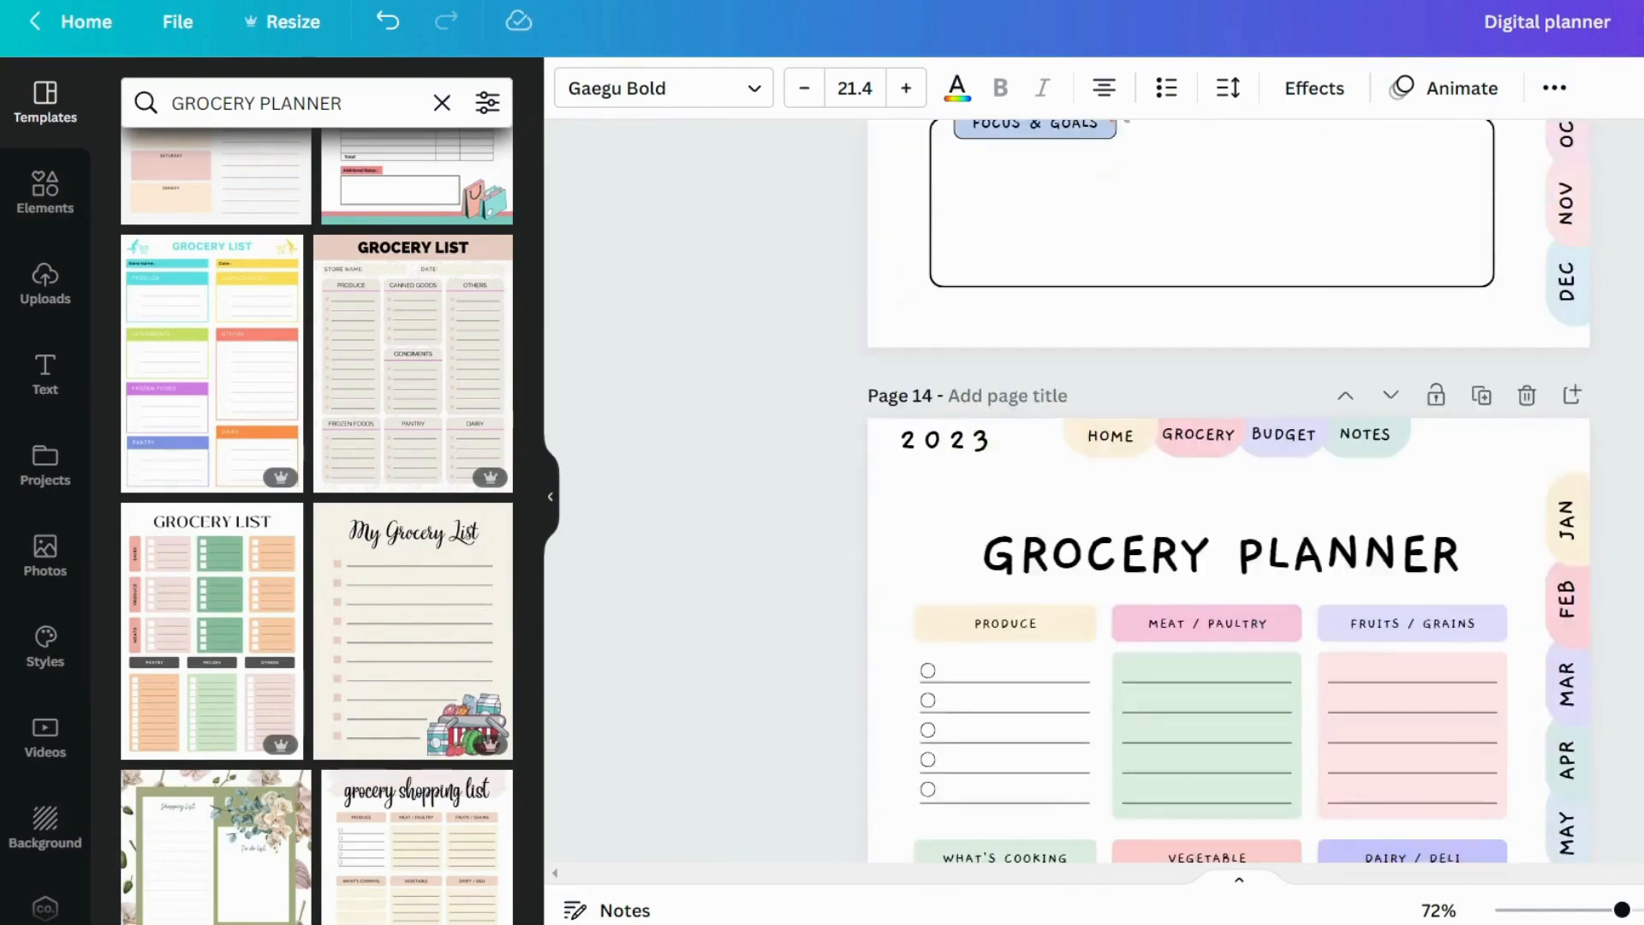
# Title the grocery planner page, and name page 15 Budget and page 16 Notes
pyautogui.scroll(-15, 1047, 404)
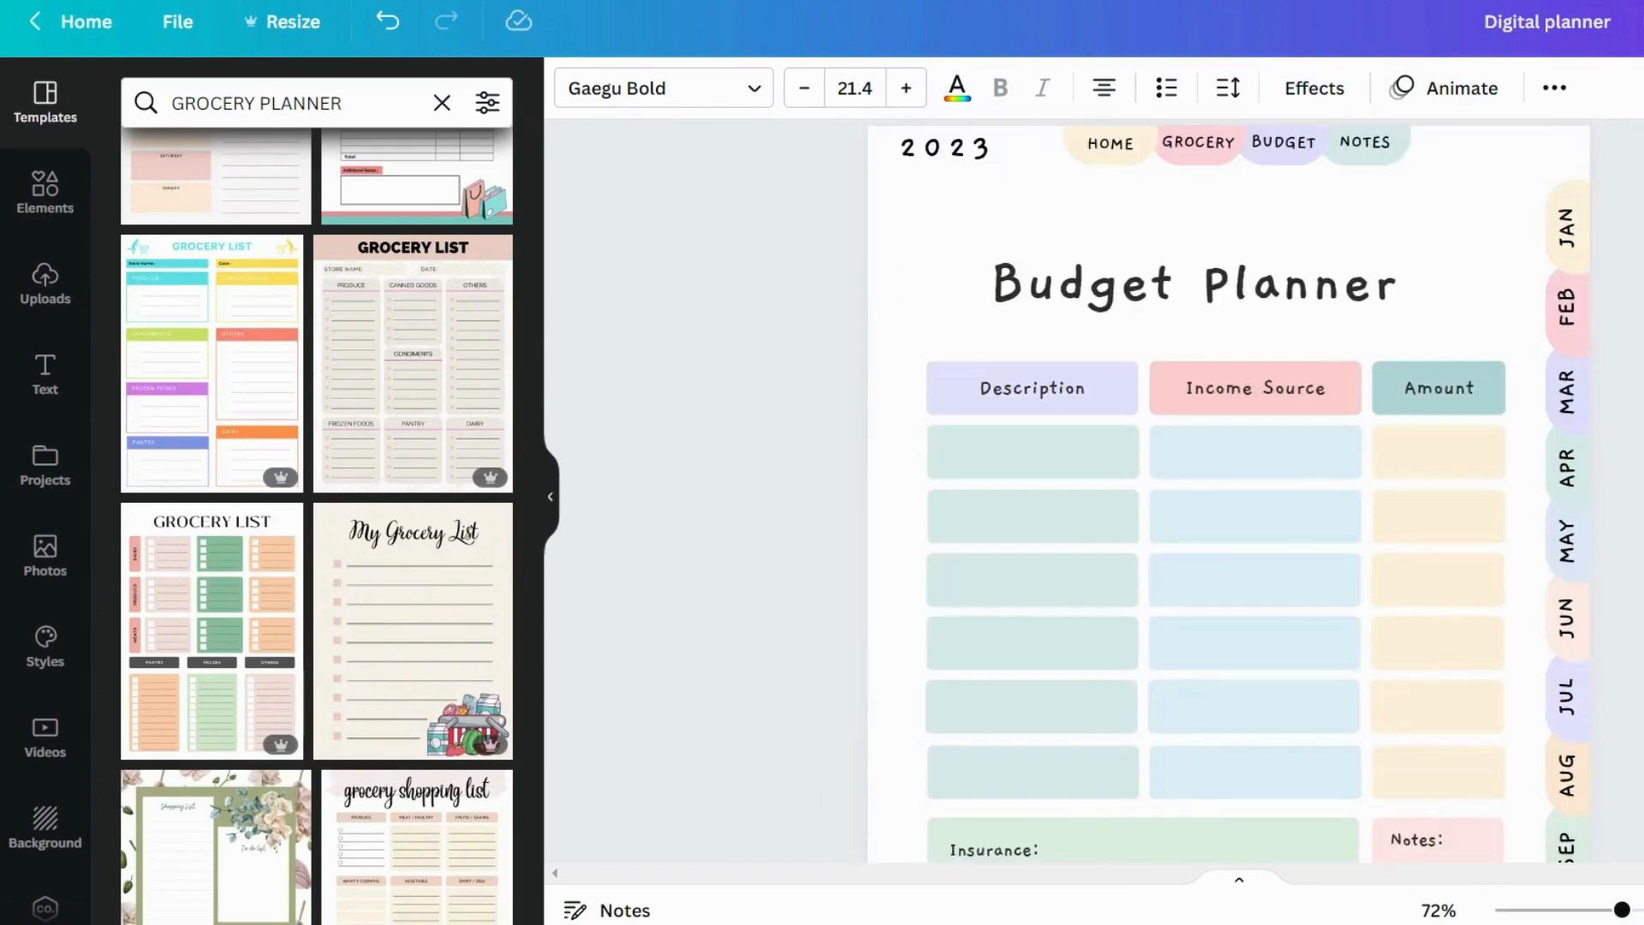
pyautogui.scroll(5, 1261, 532)
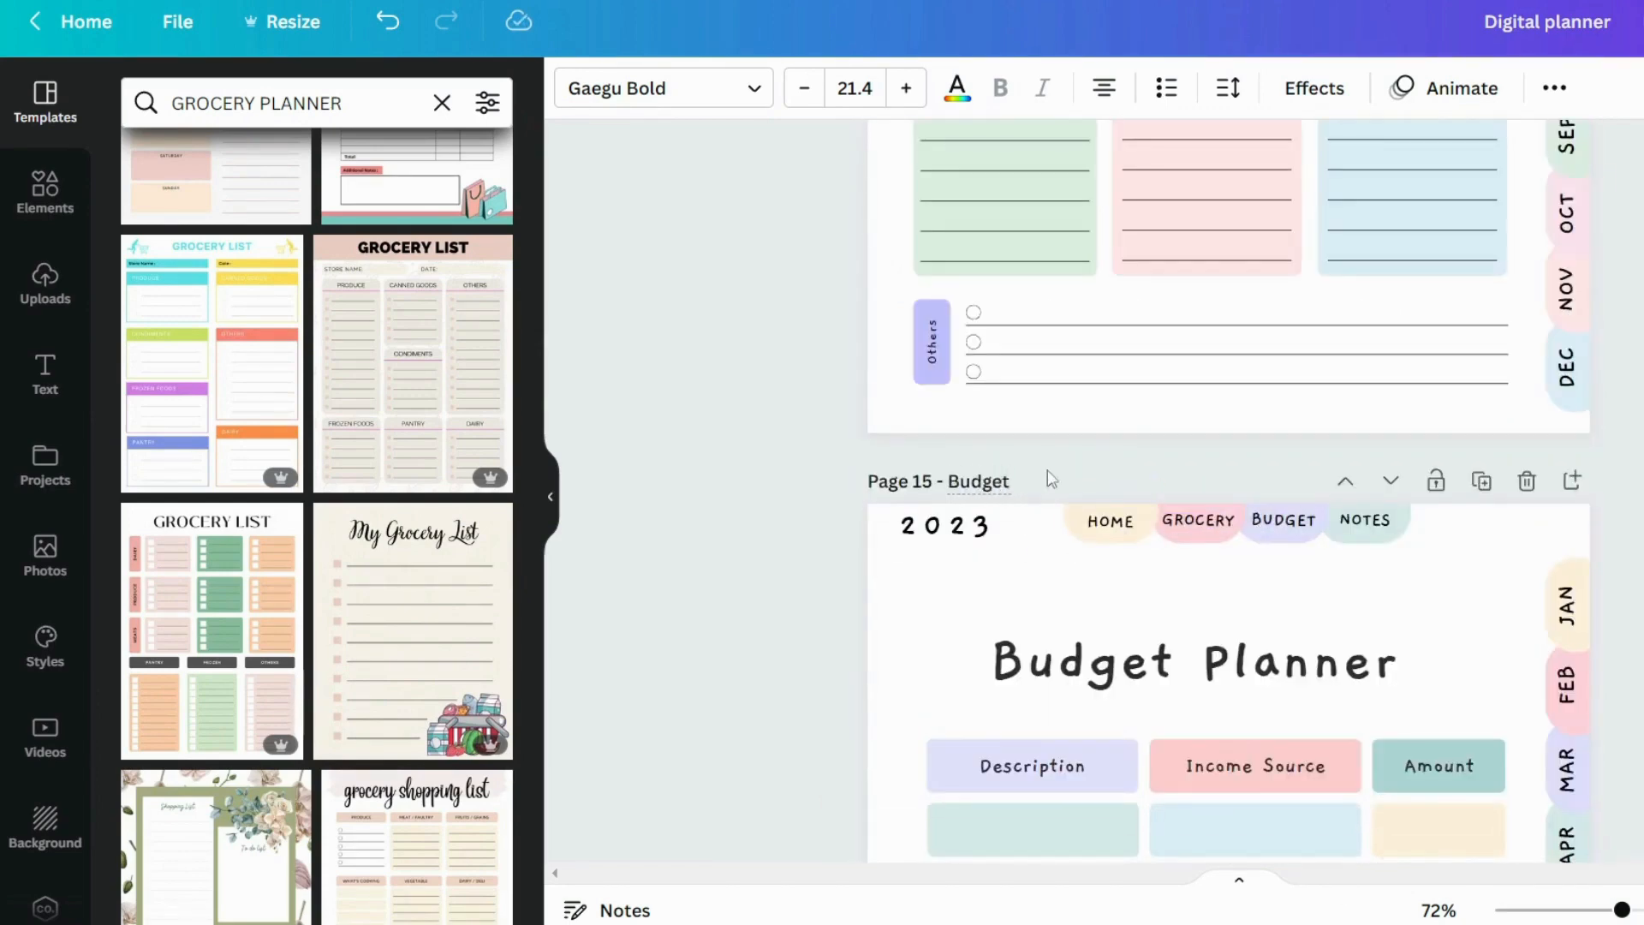
pyautogui.scroll(-15, 1052, 480)
pyautogui.click(1007, 190)
pyautogui.write('Notes')
# Link the home page's JAN tab to page 2 - Jan and the FEB tab to page 3 - Feb
pyautogui.scroll(20, 1229, 514)
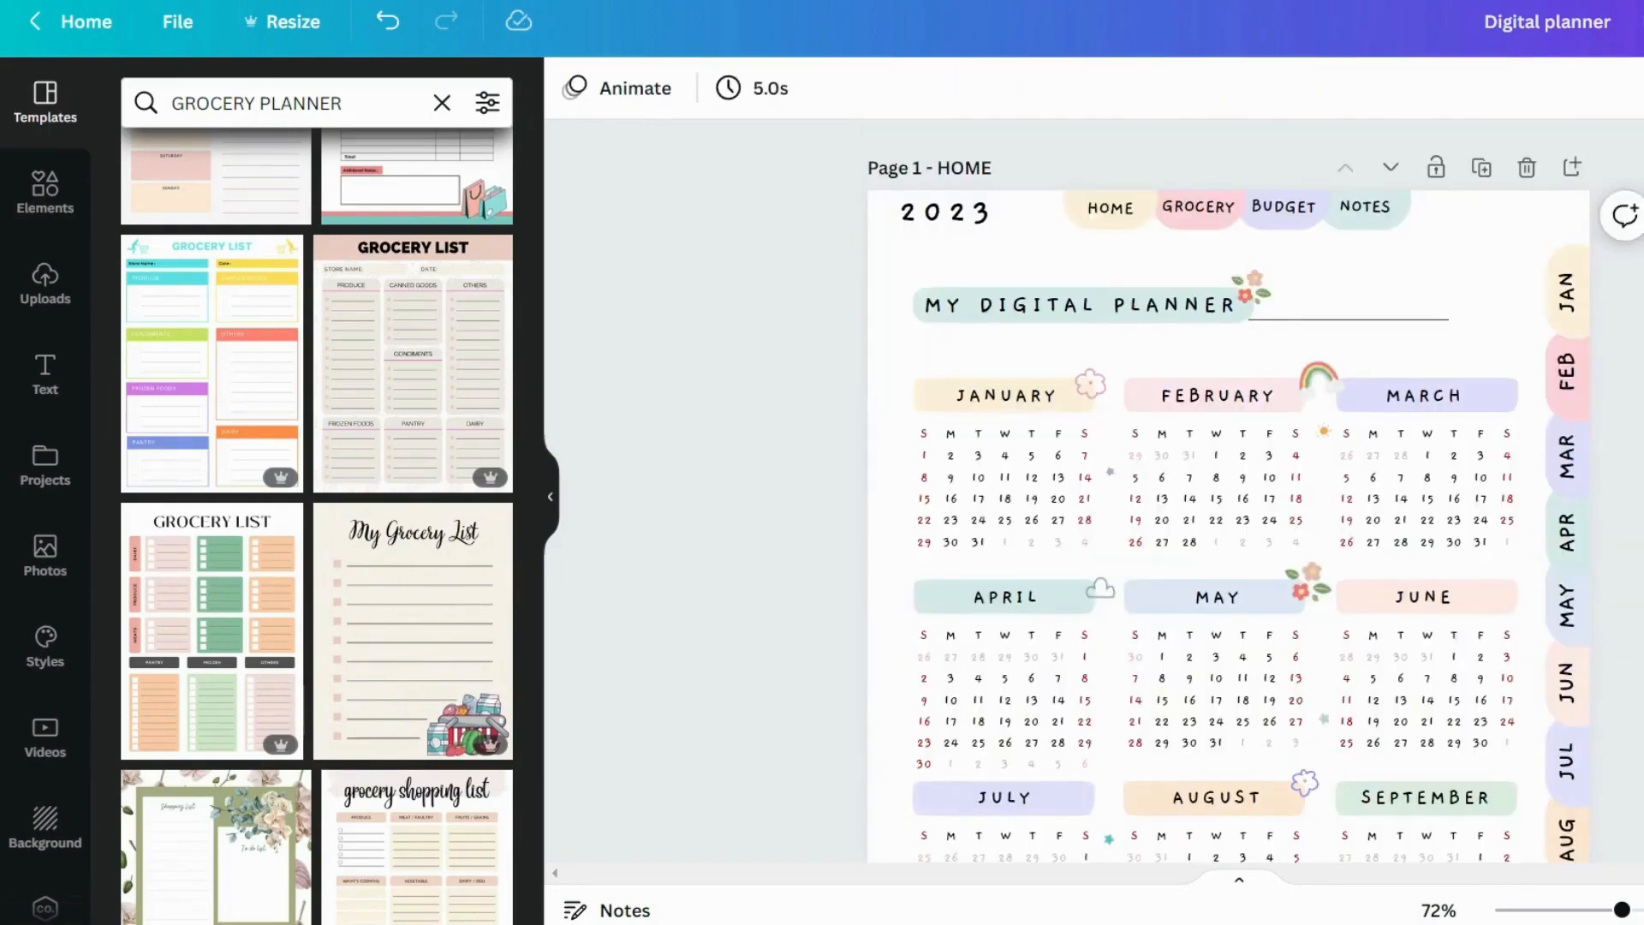
pyautogui.click(1568, 291)
pyautogui.click(1480, 148)
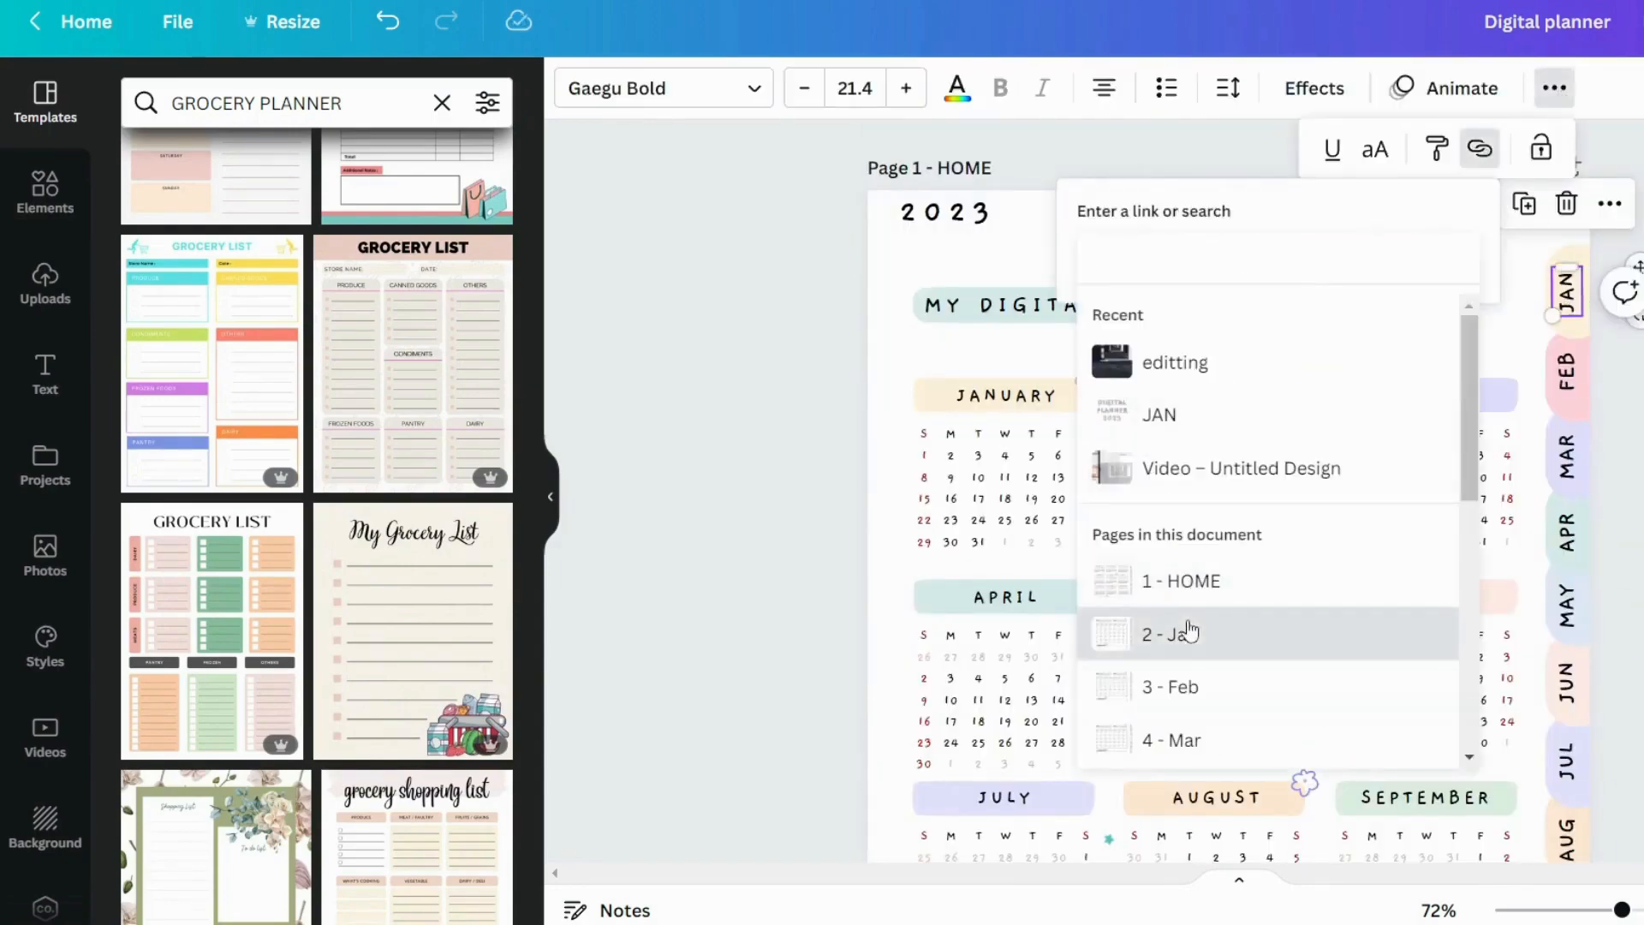
pyautogui.click(1182, 634)
pyautogui.click(1567, 370)
pyautogui.click(1482, 149)
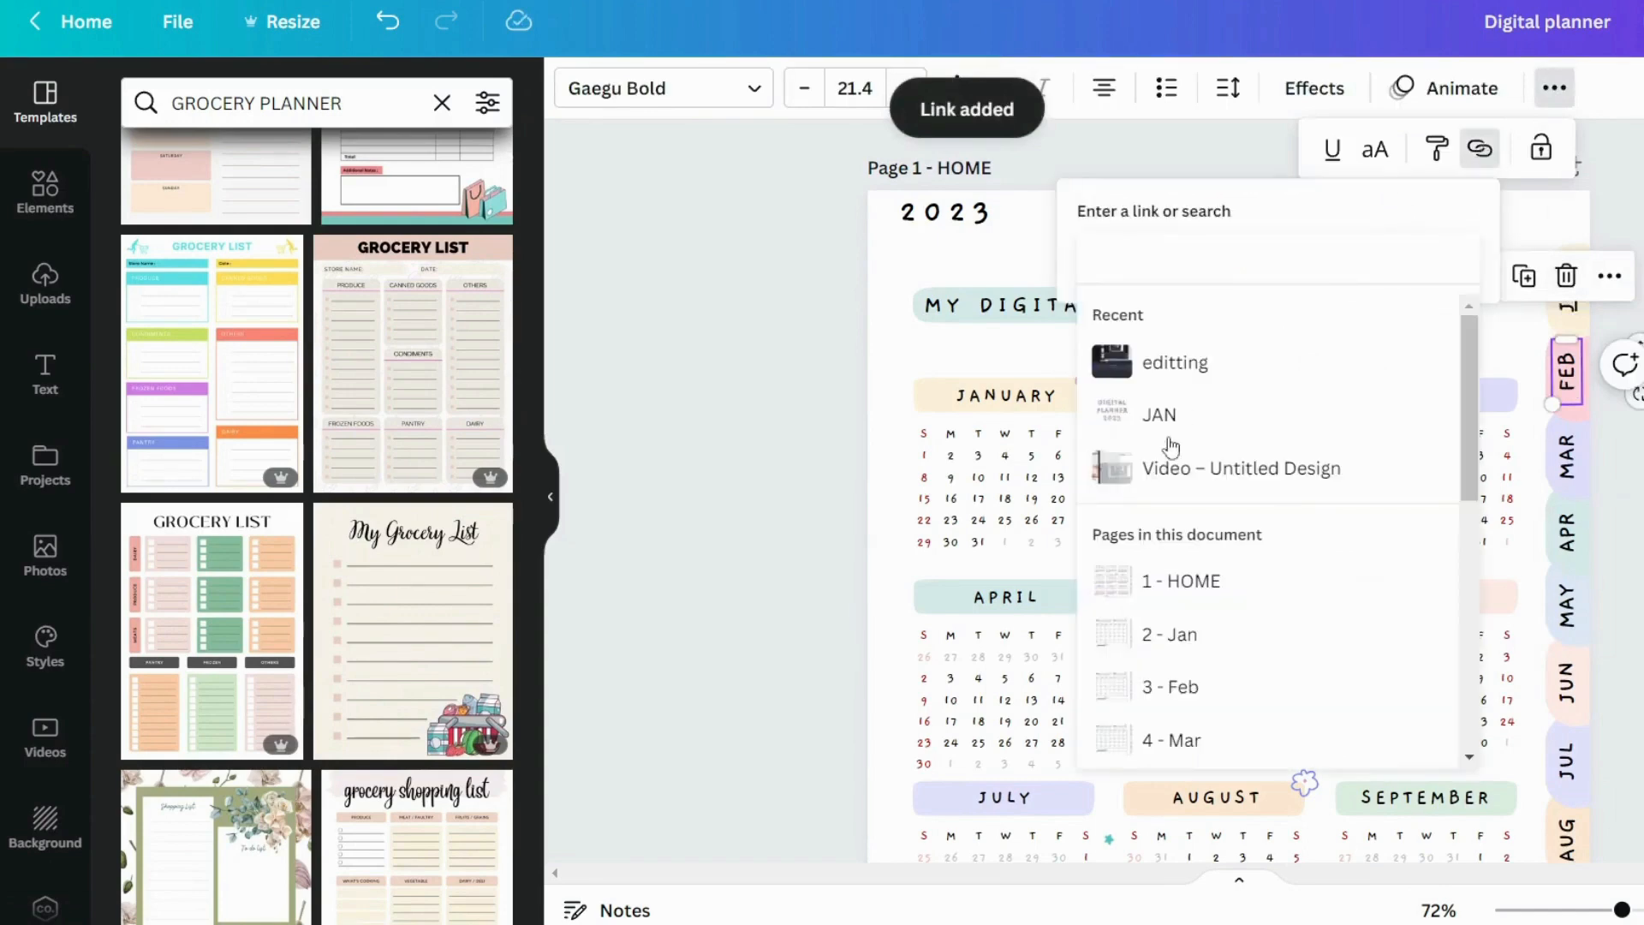
pyautogui.click(1173, 686)
pyautogui.click(1428, 319)
# Remove the link underline from the JAN and FEB tab labels on the home page
pyautogui.scroll(-2, 1429, 342)
pyautogui.scroll(2, 1429, 343)
pyautogui.click(1567, 291)
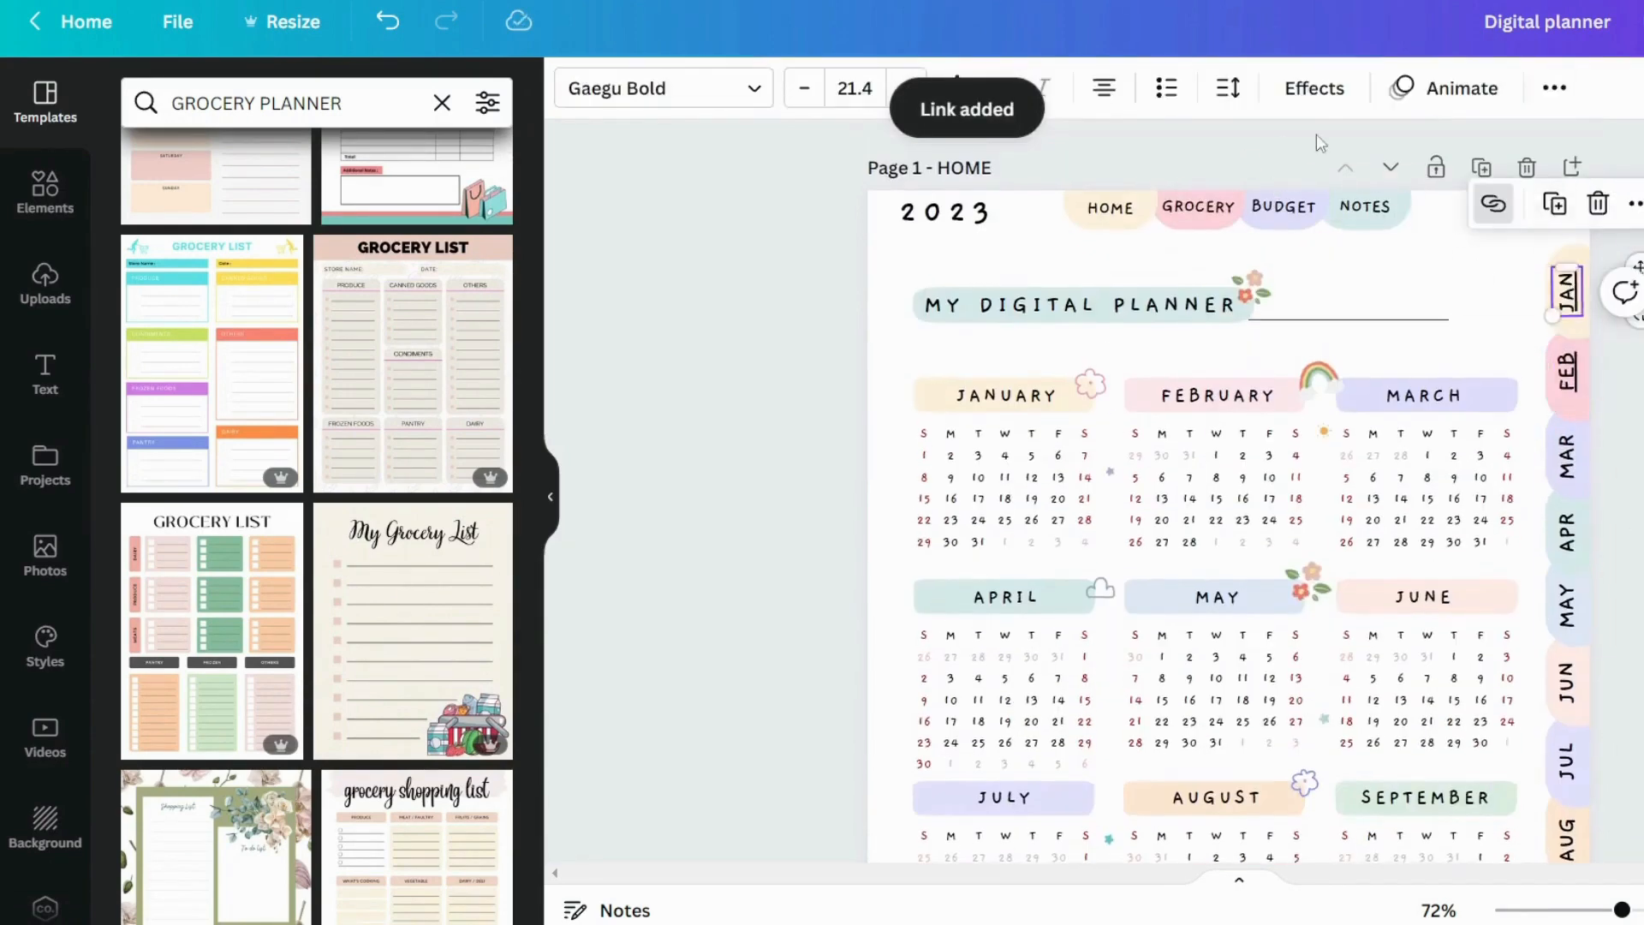
pyautogui.click(1555, 101)
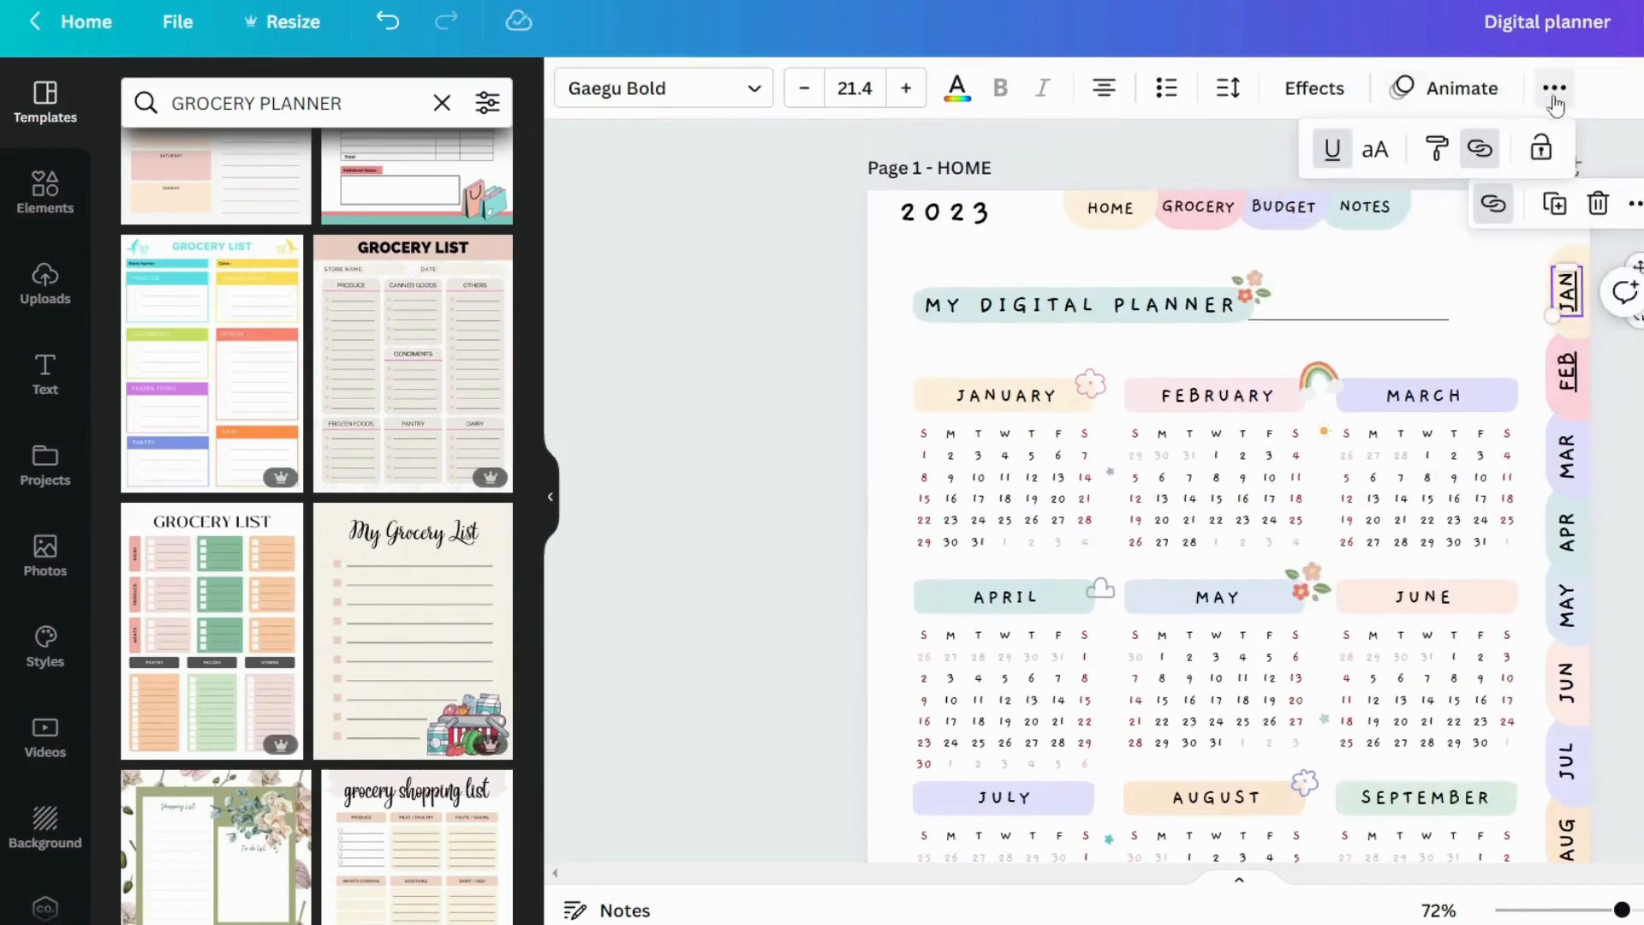
pyautogui.press('Tab')
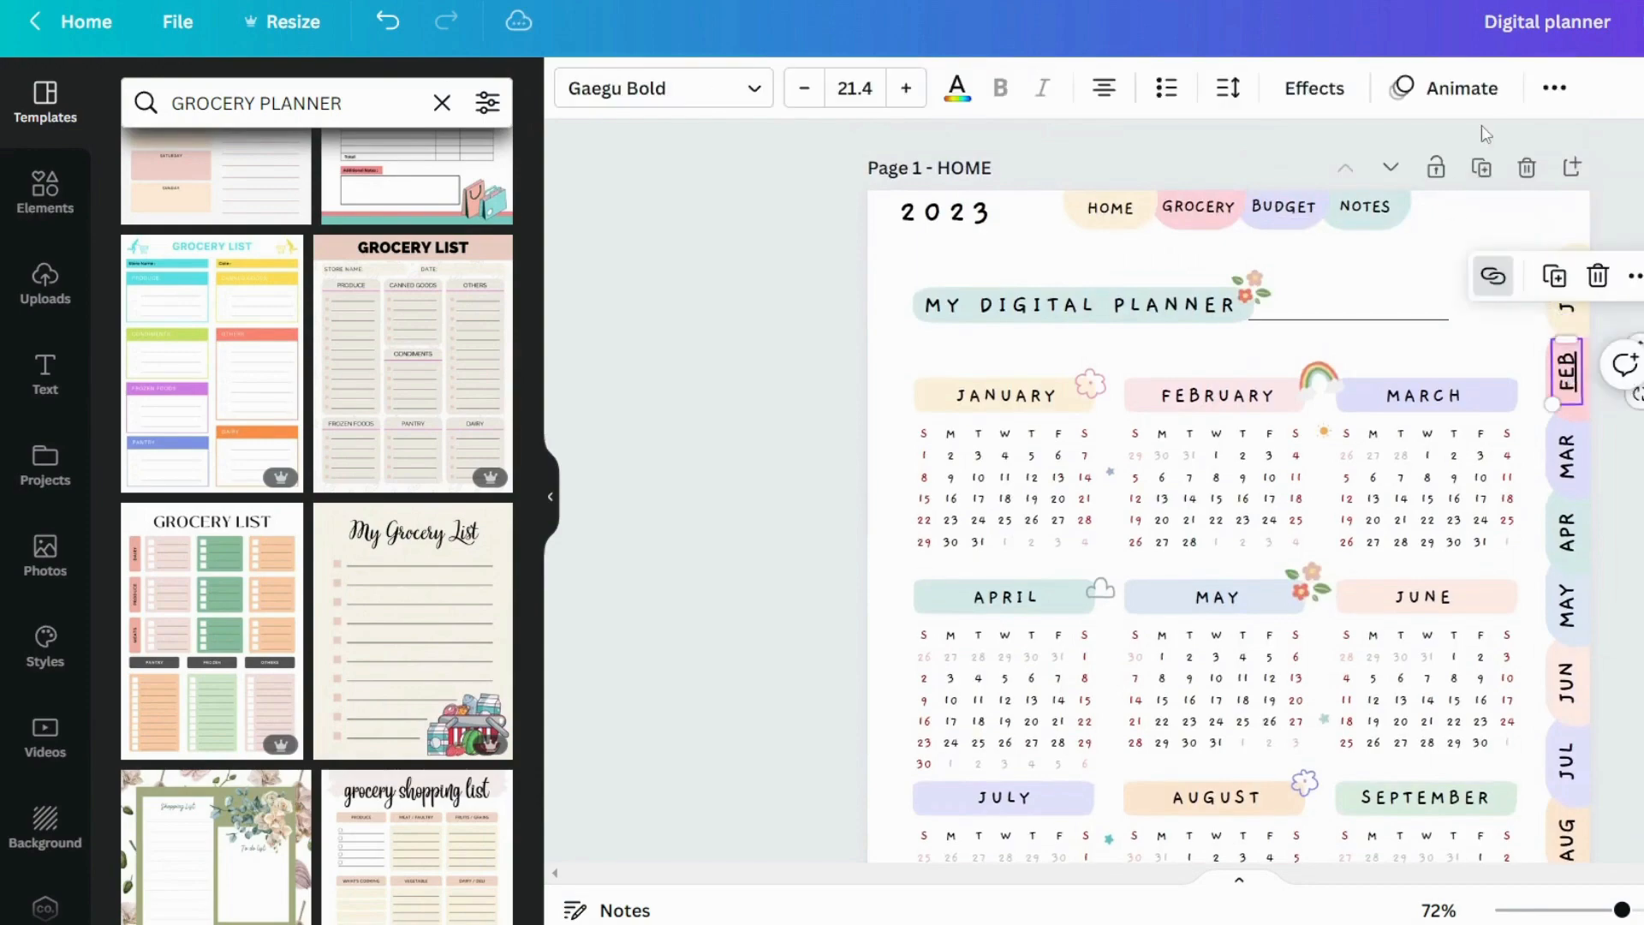
pyautogui.click(1615, 506)
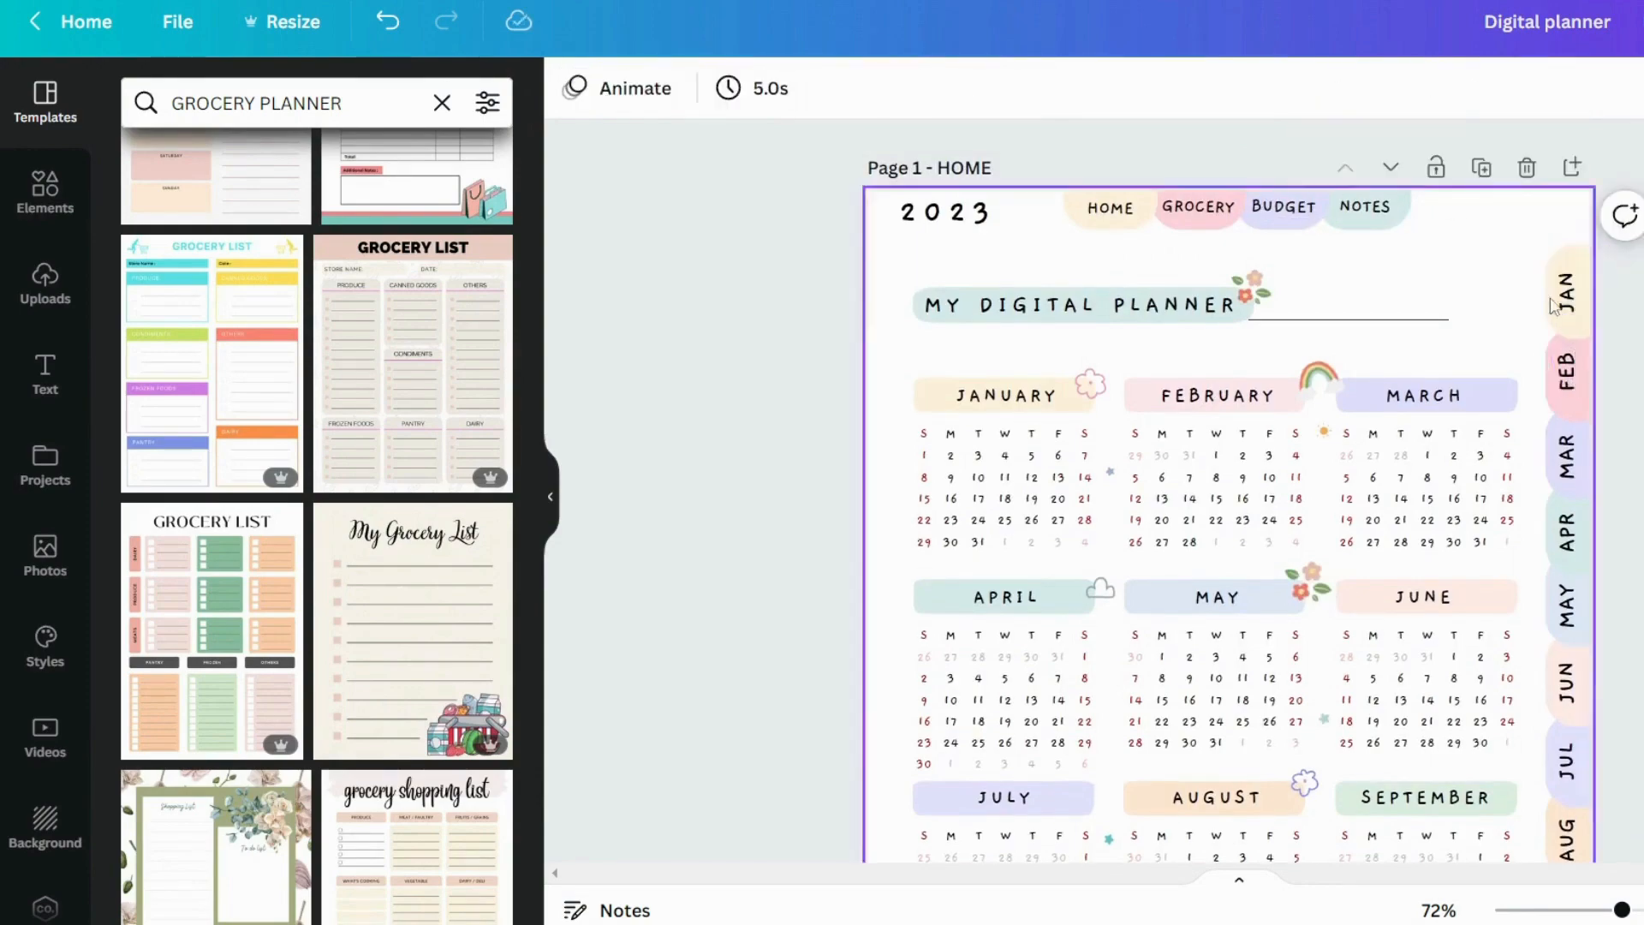
pyautogui.scroll(-3, 1584, 514)
pyautogui.scroll(4, 1581, 631)
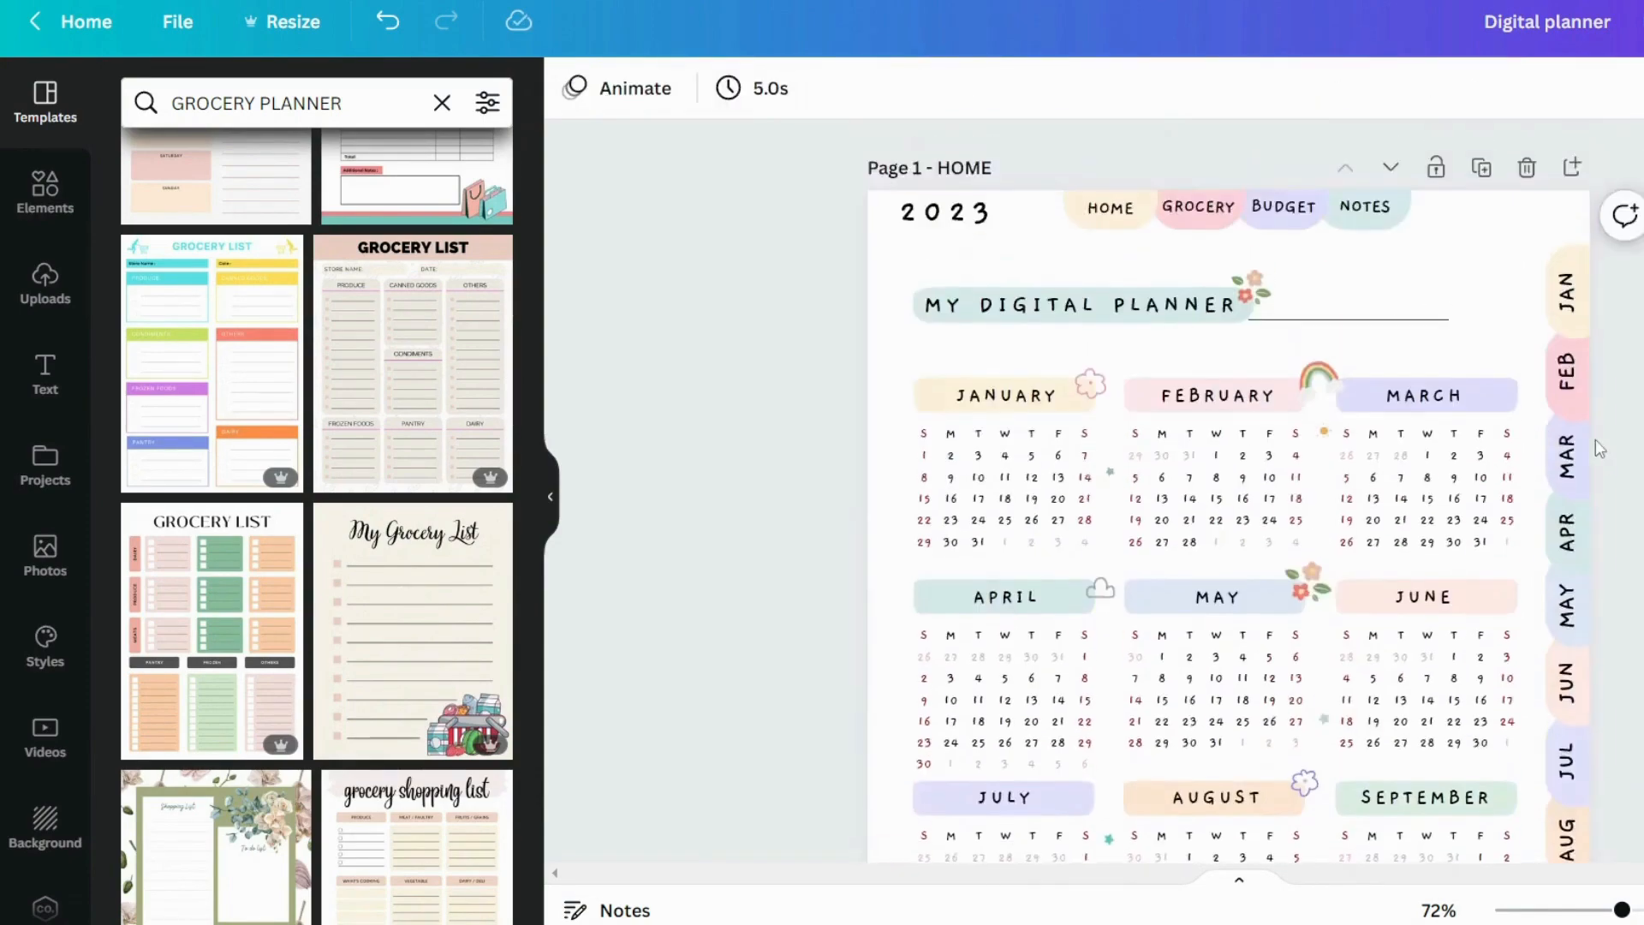
# Link the home page's MAR tab to page 4 - Mar and the APR tab to the April page
pyautogui.click(1567, 455)
pyautogui.click(1610, 363)
pyautogui.click(1555, 90)
pyautogui.click(1480, 149)
pyautogui.click(1285, 514)
pyautogui.click(1567, 532)
pyautogui.click(1555, 89)
pyautogui.click(1480, 148)
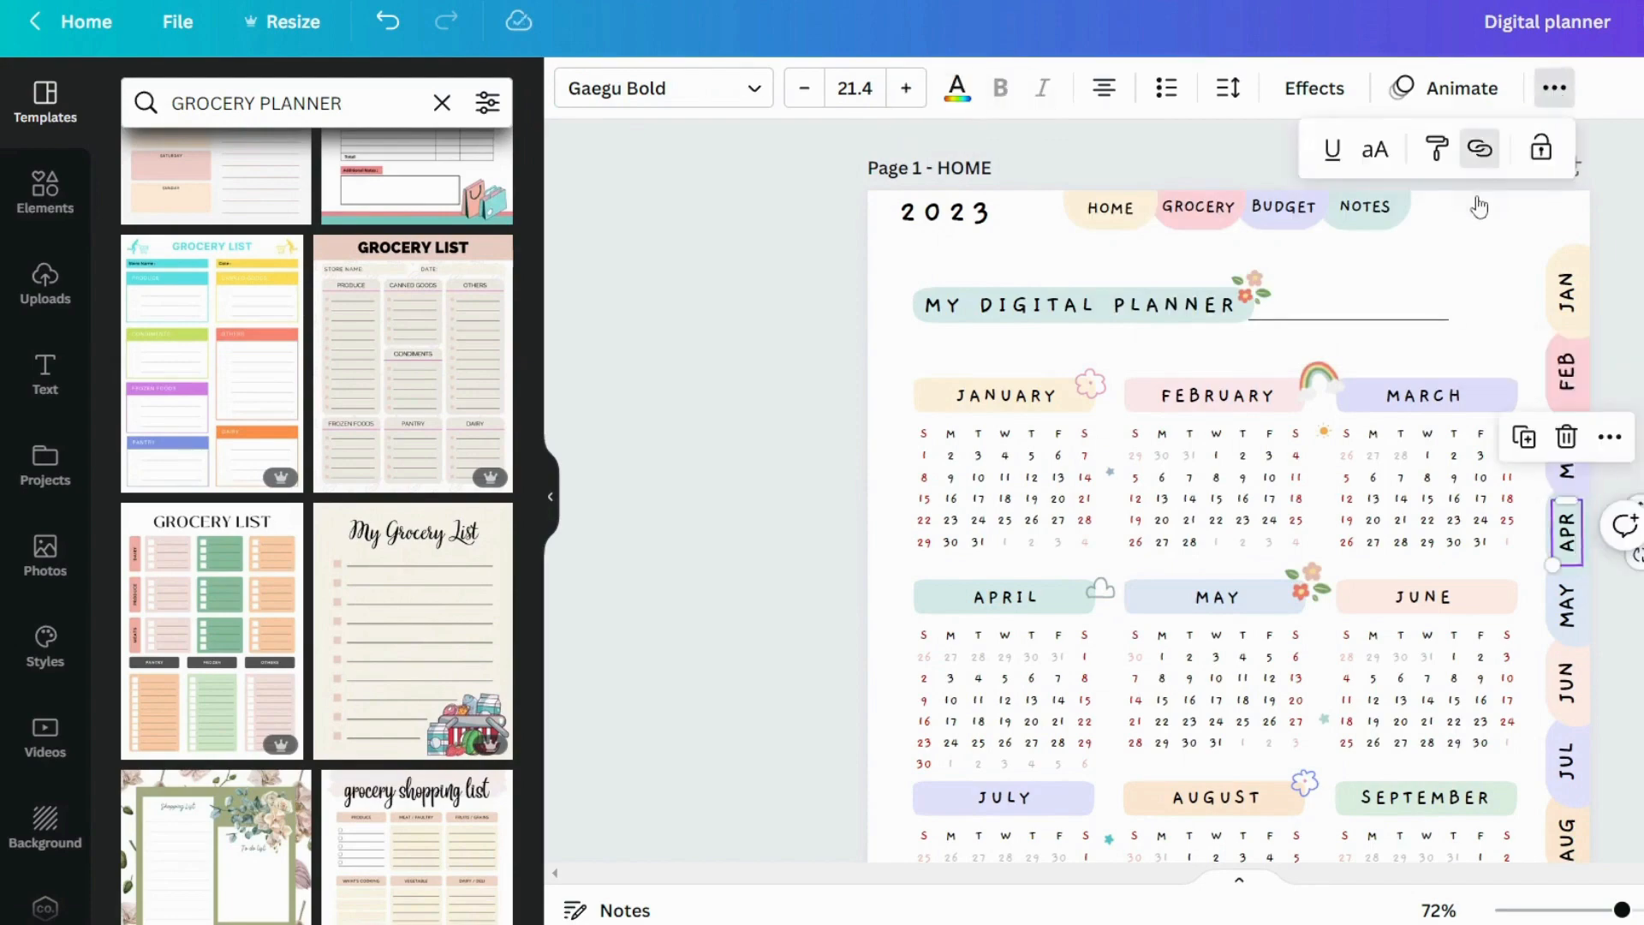
pyautogui.click(1242, 557)
# Link the home page's MAY tab to page 6 - May
pyautogui.scroll(-1, 1567, 514)
pyautogui.click(1567, 479)
pyautogui.click(1554, 88)
pyautogui.click(1480, 148)
pyautogui.scroll(-5, 1218, 709)
pyautogui.scroll(3, 1219, 651)
pyautogui.click(1225, 604)
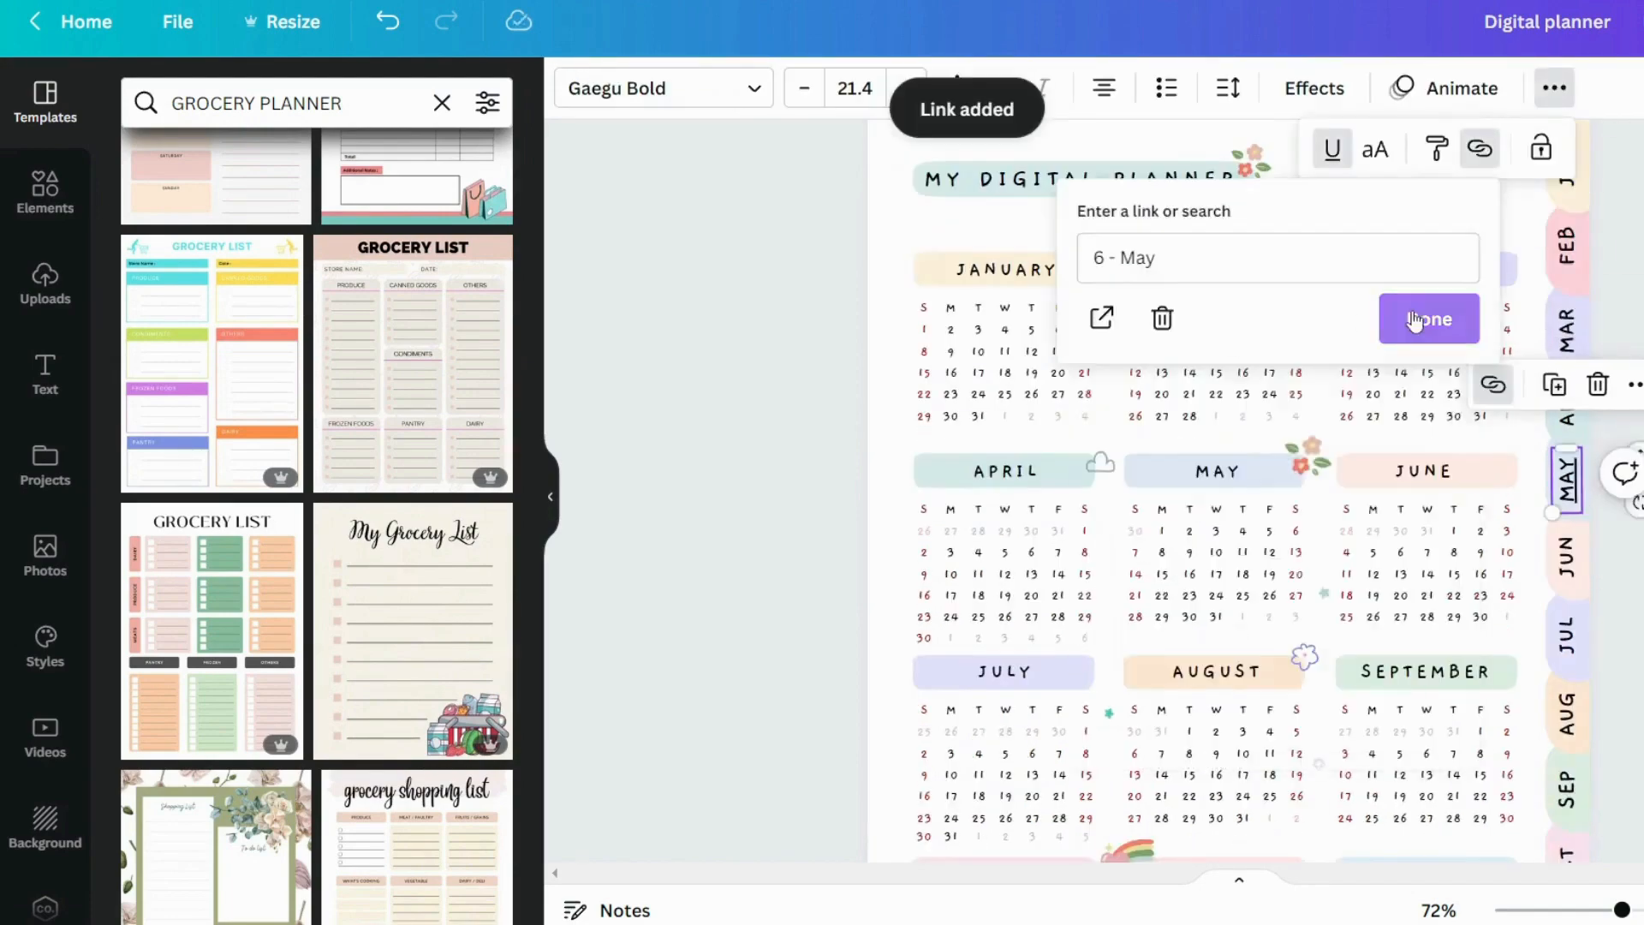
pyautogui.click(1415, 321)
# Link the JUN to DEC tabs to their matching month pages and keep their labels free of underlines
pyautogui.click(1568, 557)
pyautogui.click(1554, 89)
pyautogui.click(1480, 148)
pyautogui.scroll(-3, 1270, 631)
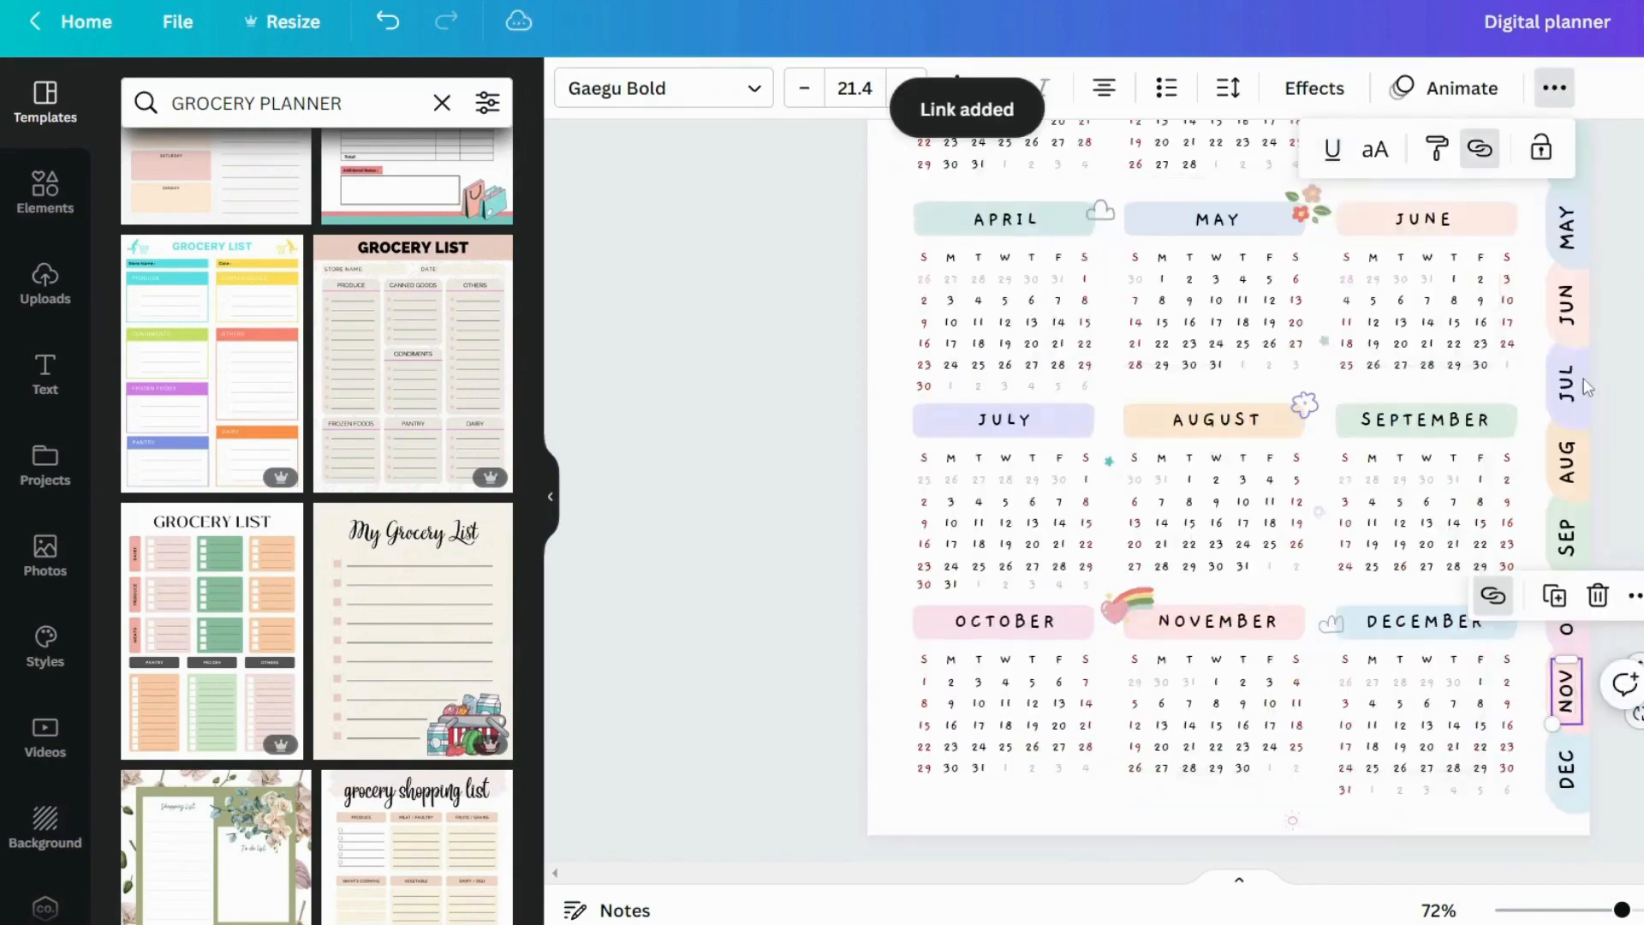
pyautogui.click(1568, 769)
pyautogui.click(1554, 89)
pyautogui.click(1480, 148)
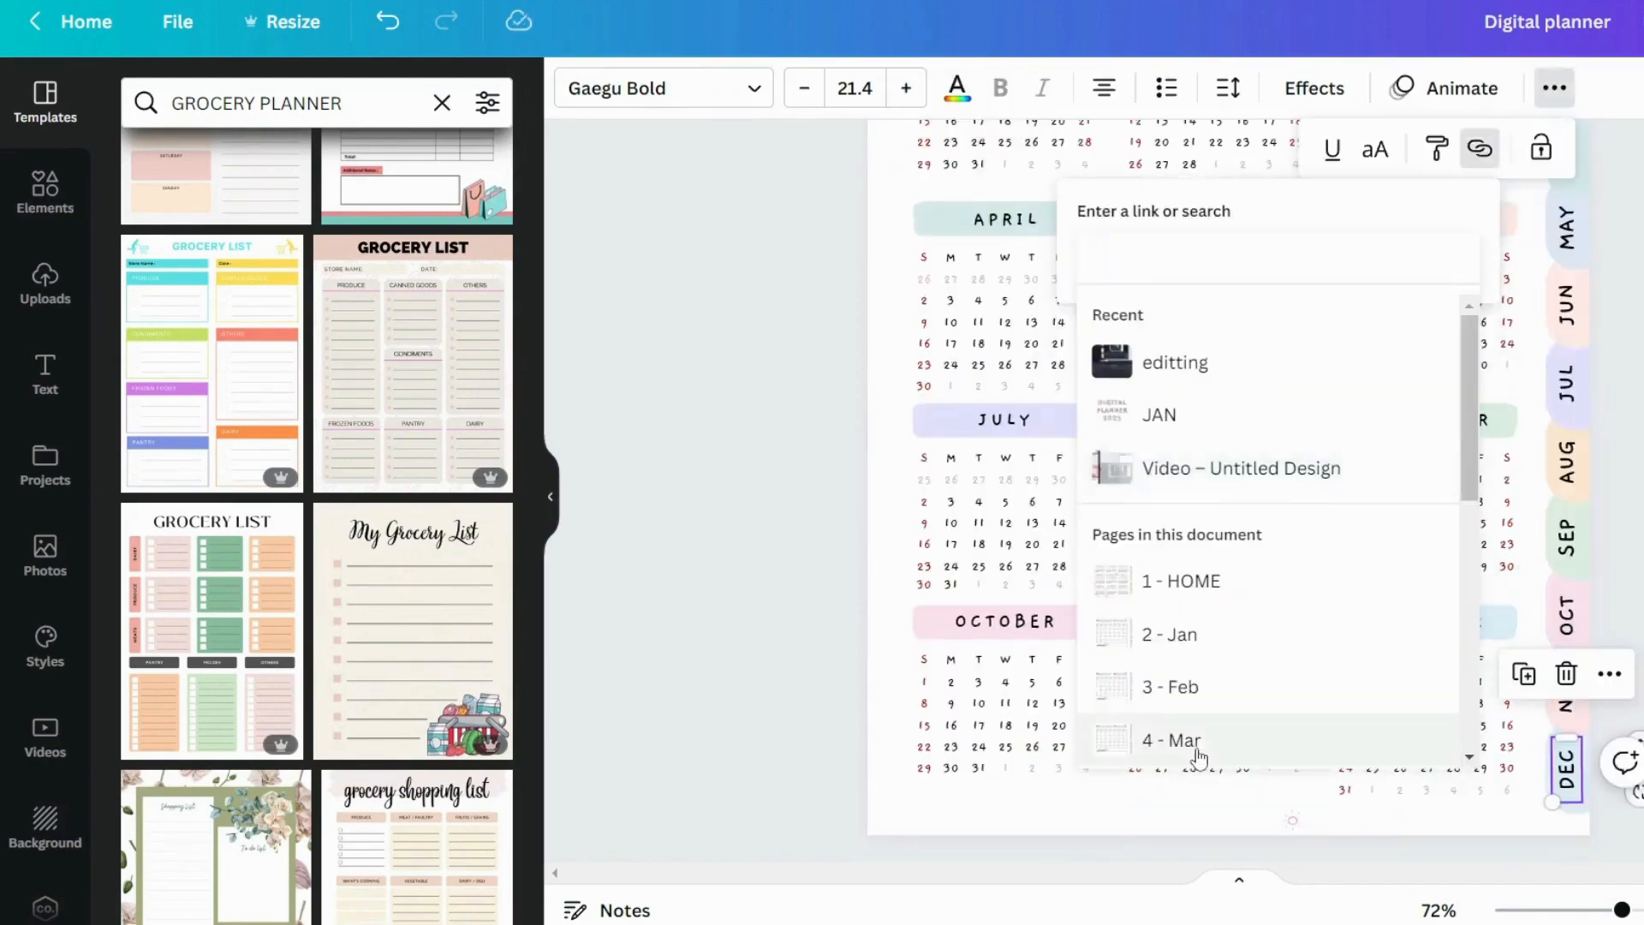
pyautogui.scroll(-5, 1199, 758)
pyautogui.click(1190, 599)
pyautogui.click(1428, 319)
pyautogui.click(1554, 88)
pyautogui.click(1555, 88)
pyautogui.click(1628, 514)
# Link the JANUARY calendar heading on the home page to page 2 - Jan
pyautogui.scroll(1, 1628, 514)
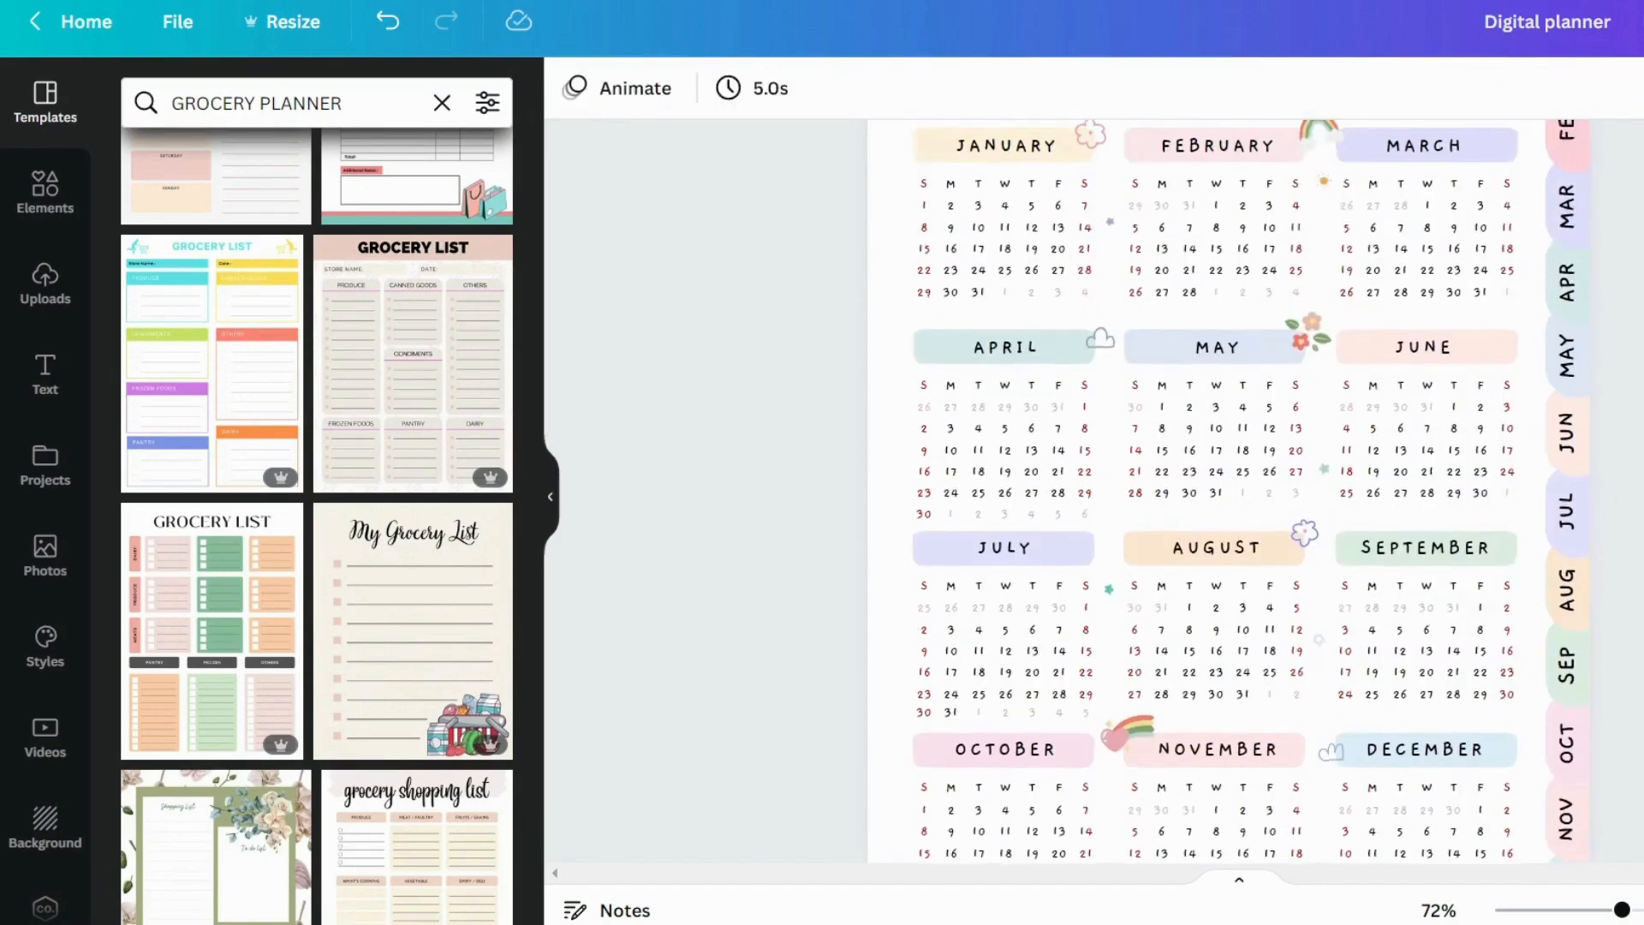
pyautogui.scroll(2, 1216, 488)
pyautogui.scroll(-2, 1216, 488)
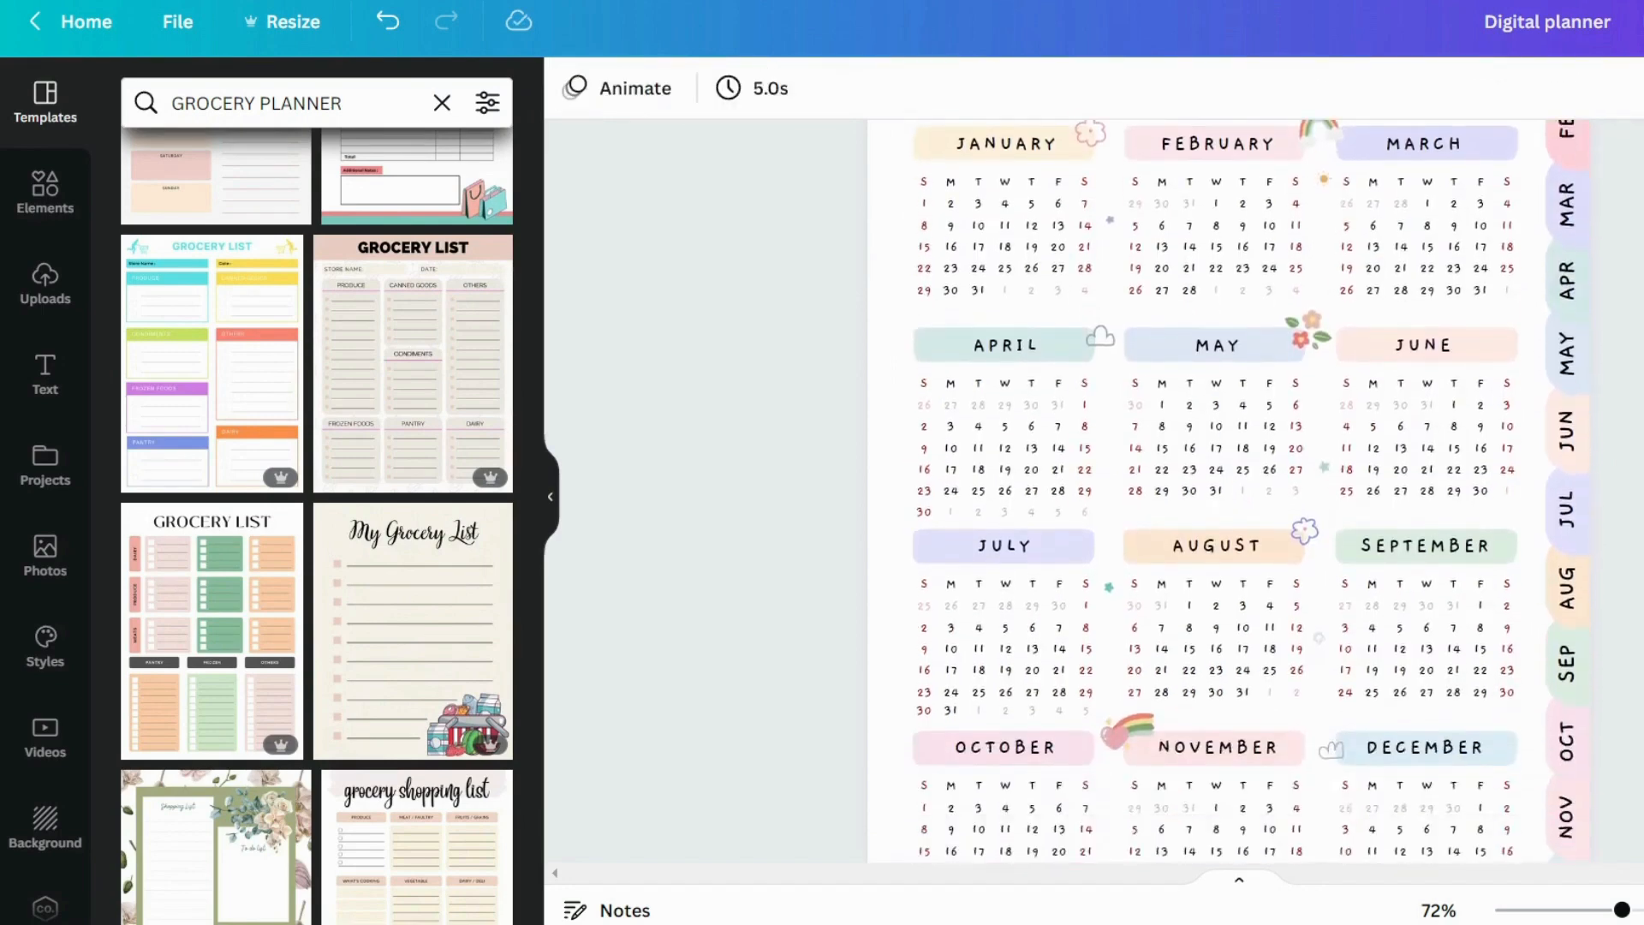
pyautogui.scroll(-3, 1630, 481)
pyautogui.scroll(1, 1626, 480)
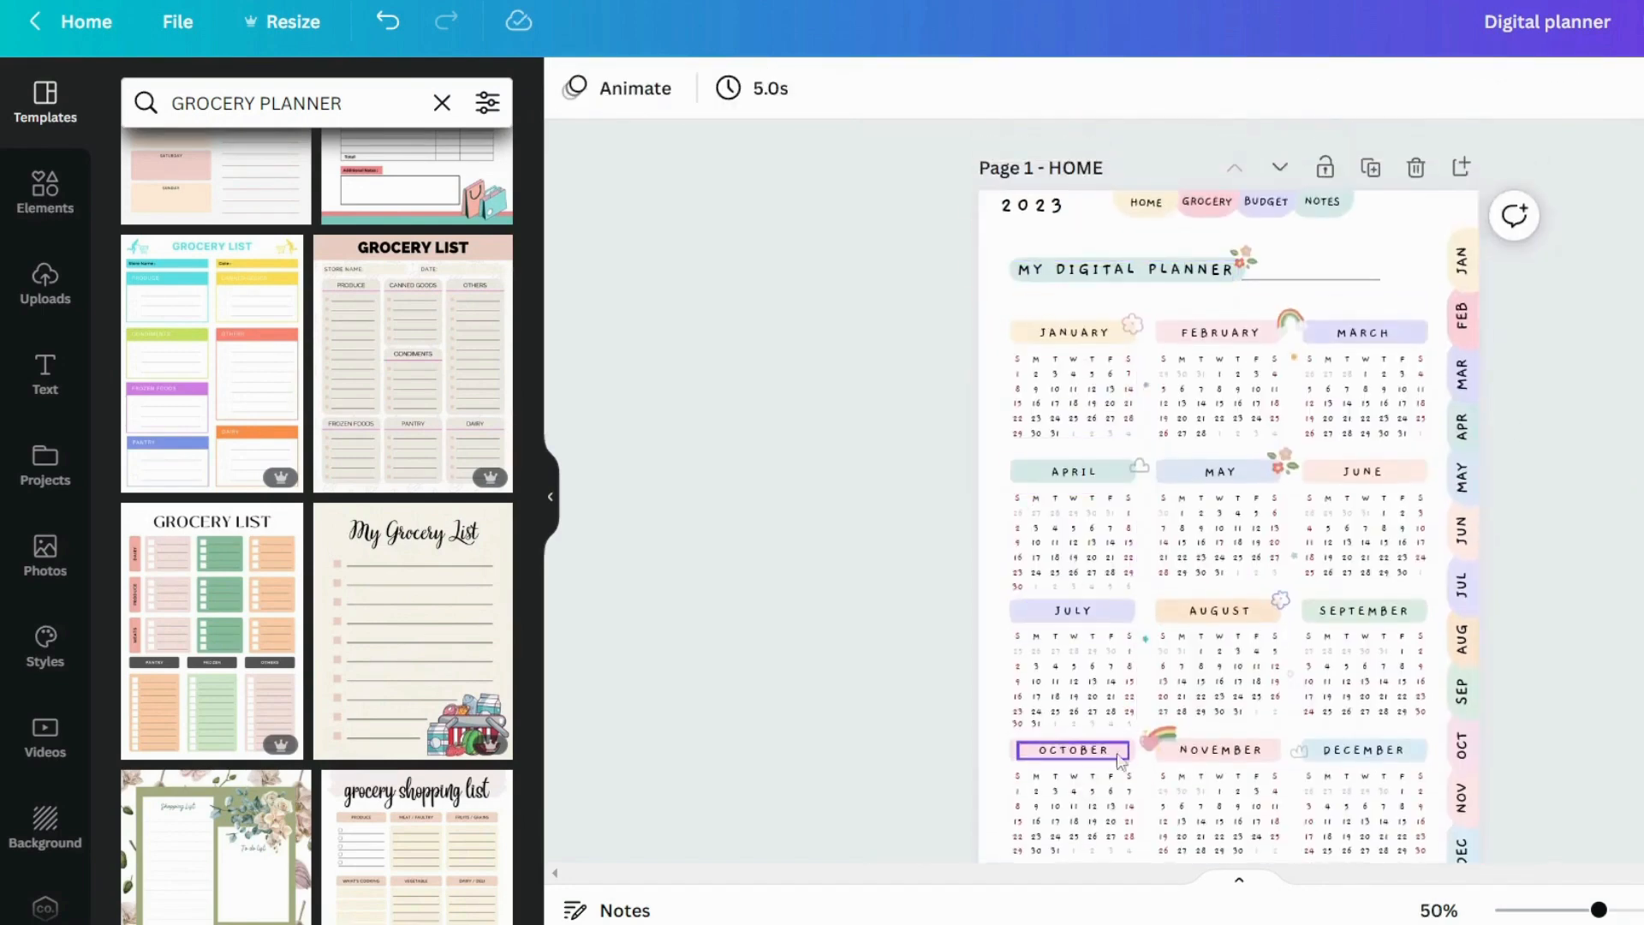
pyautogui.scroll(3, 1109, 318)
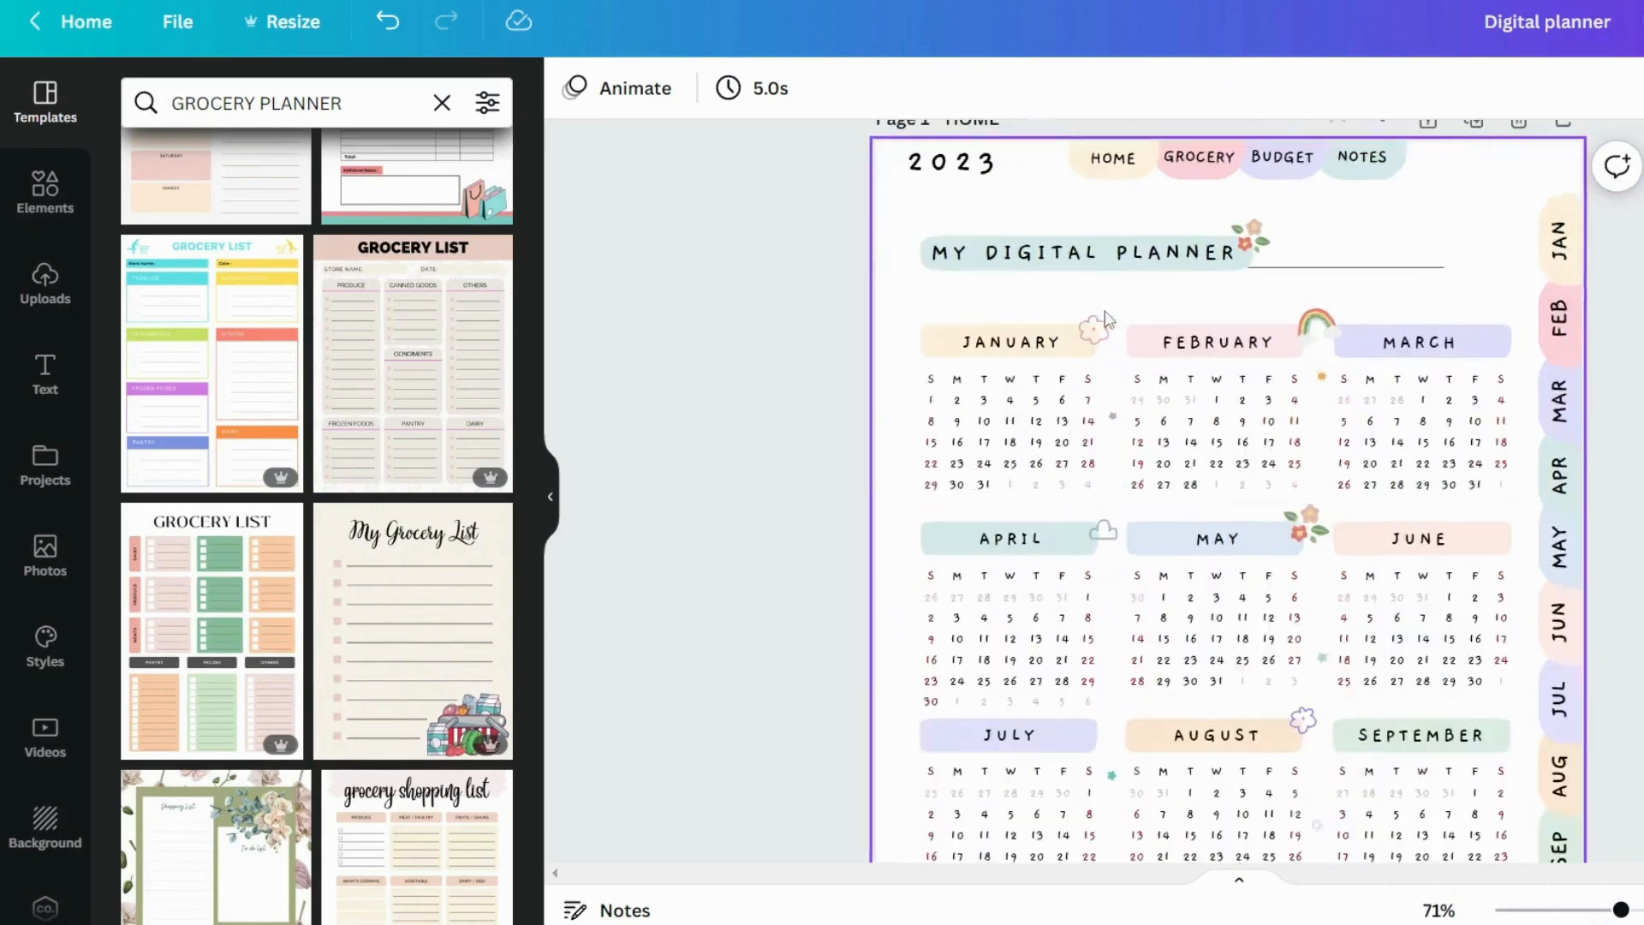
pyautogui.scroll(2, 1109, 318)
pyautogui.click(1020, 363)
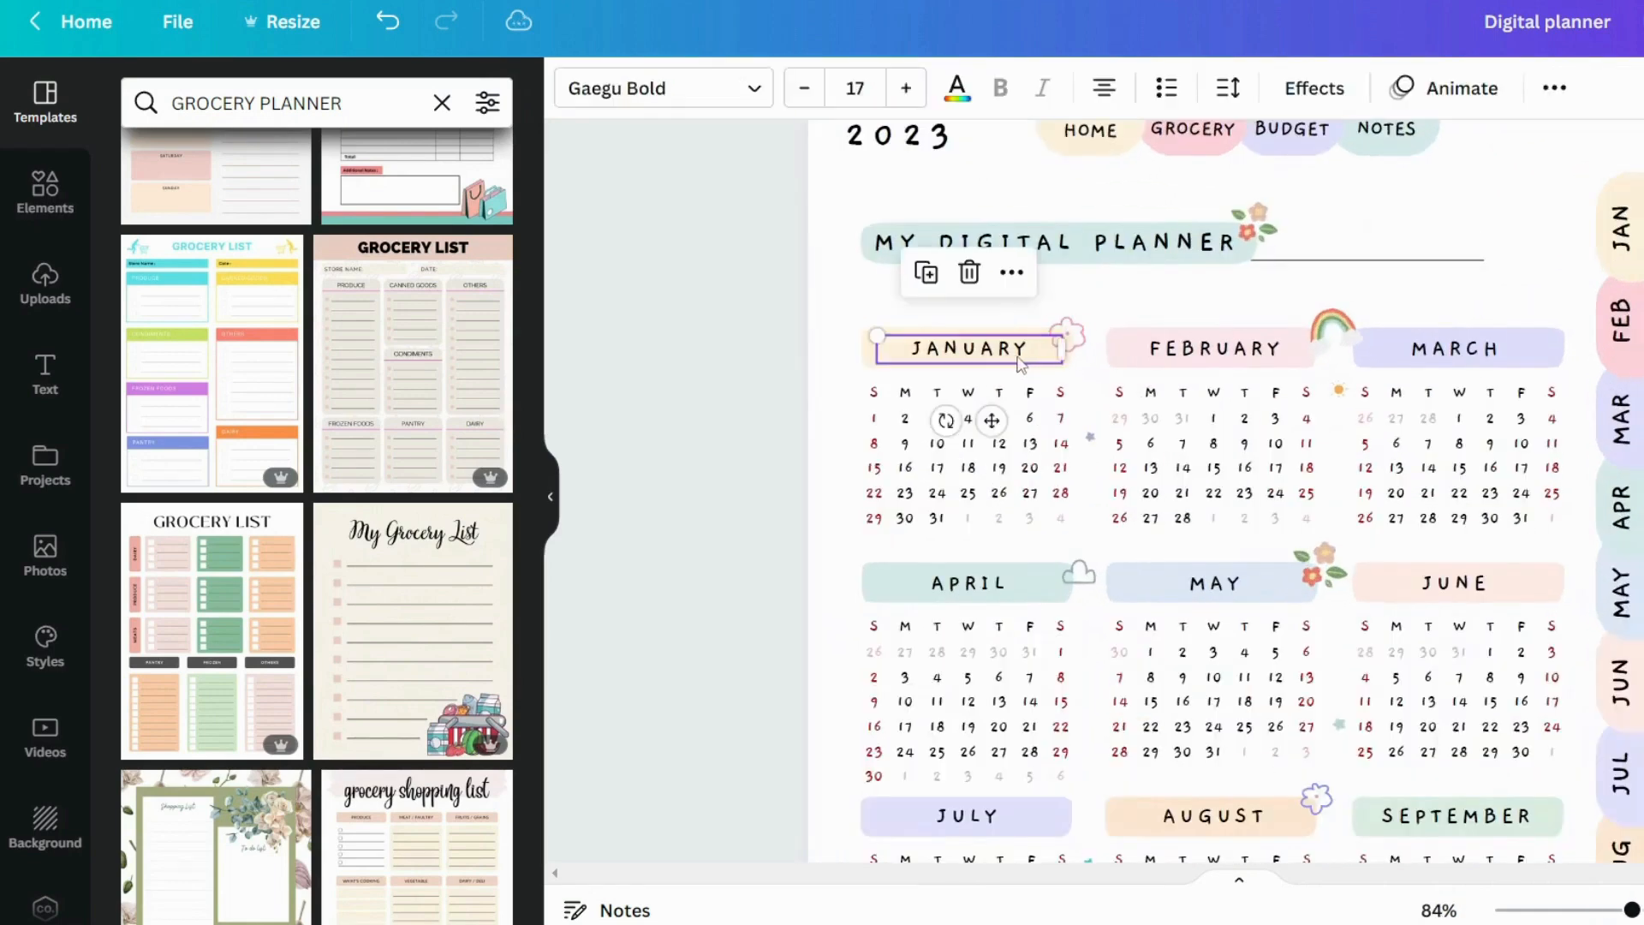
pyautogui.click(1554, 88)
pyautogui.click(1480, 148)
pyautogui.click(1156, 631)
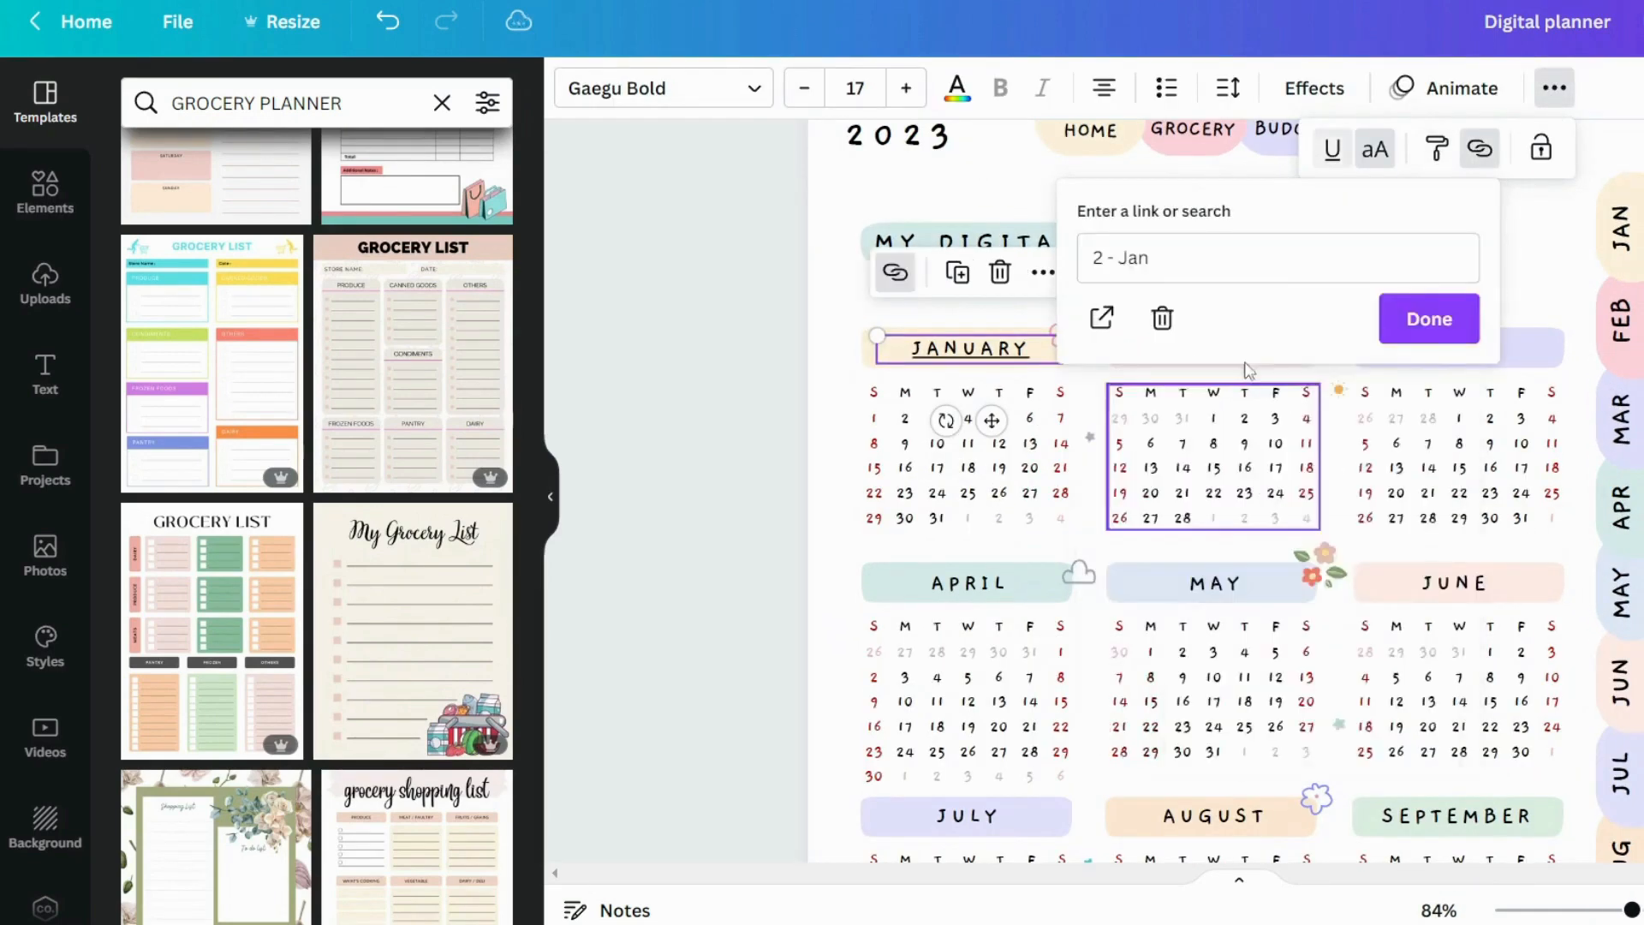
# Link the FEBRUARY to DECEMBER calendar headings to their month pages, with DECEMBER going to 13 - Dec, and remove the underlines
pyautogui.scroll(-5, 1249, 370)
pyautogui.click(1456, 672)
pyautogui.click(1554, 88)
pyautogui.click(1480, 148)
pyautogui.scroll(-5, 1255, 599)
pyautogui.click(1259, 719)
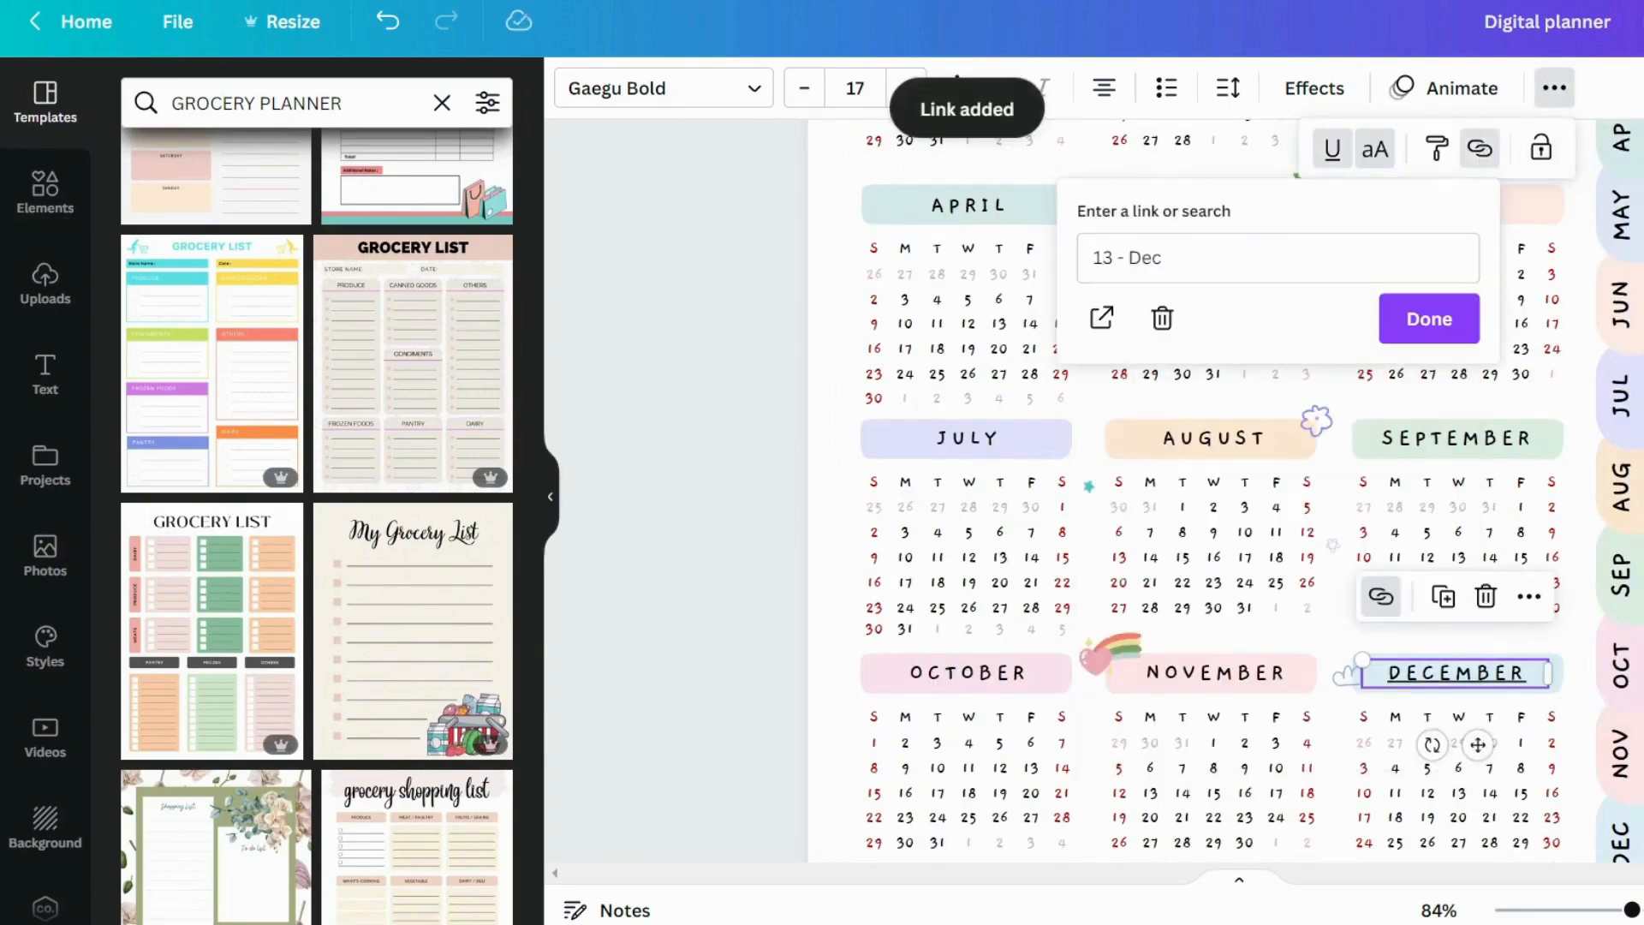
pyautogui.click(1430, 318)
pyautogui.click(1333, 148)
# Link the HOME tab above the planner title to page 1 - HOME
pyautogui.scroll(-3, 1114, 514)
pyautogui.scroll(8, 1053, 736)
pyautogui.scroll(-2, 1058, 296)
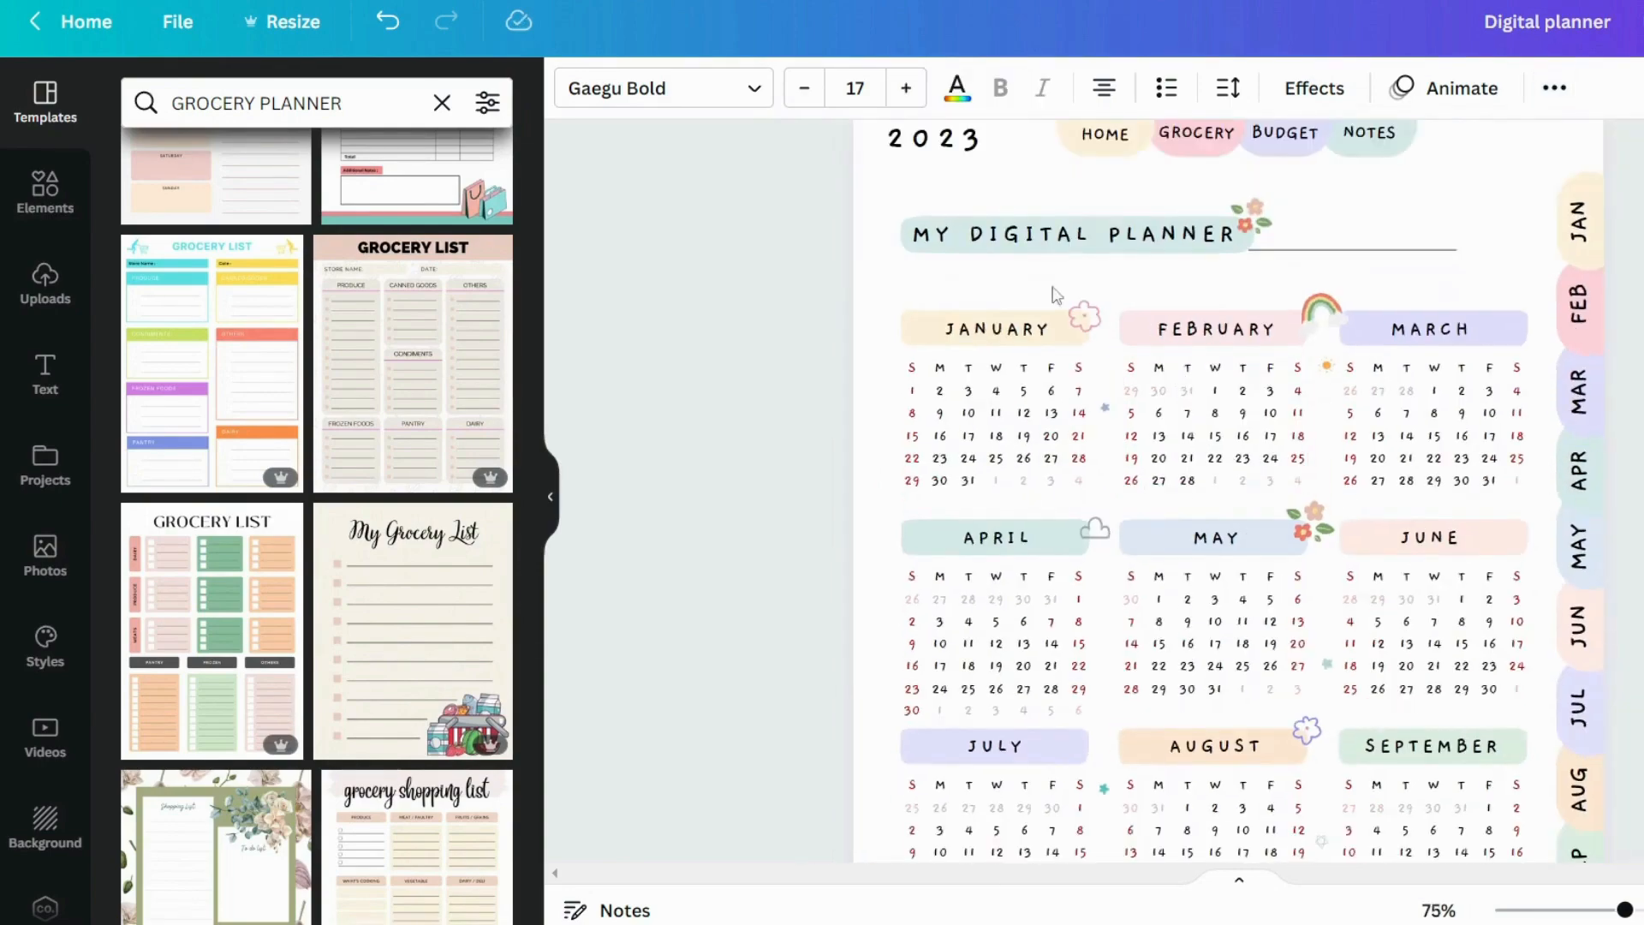
pyautogui.scroll(2, 1056, 293)
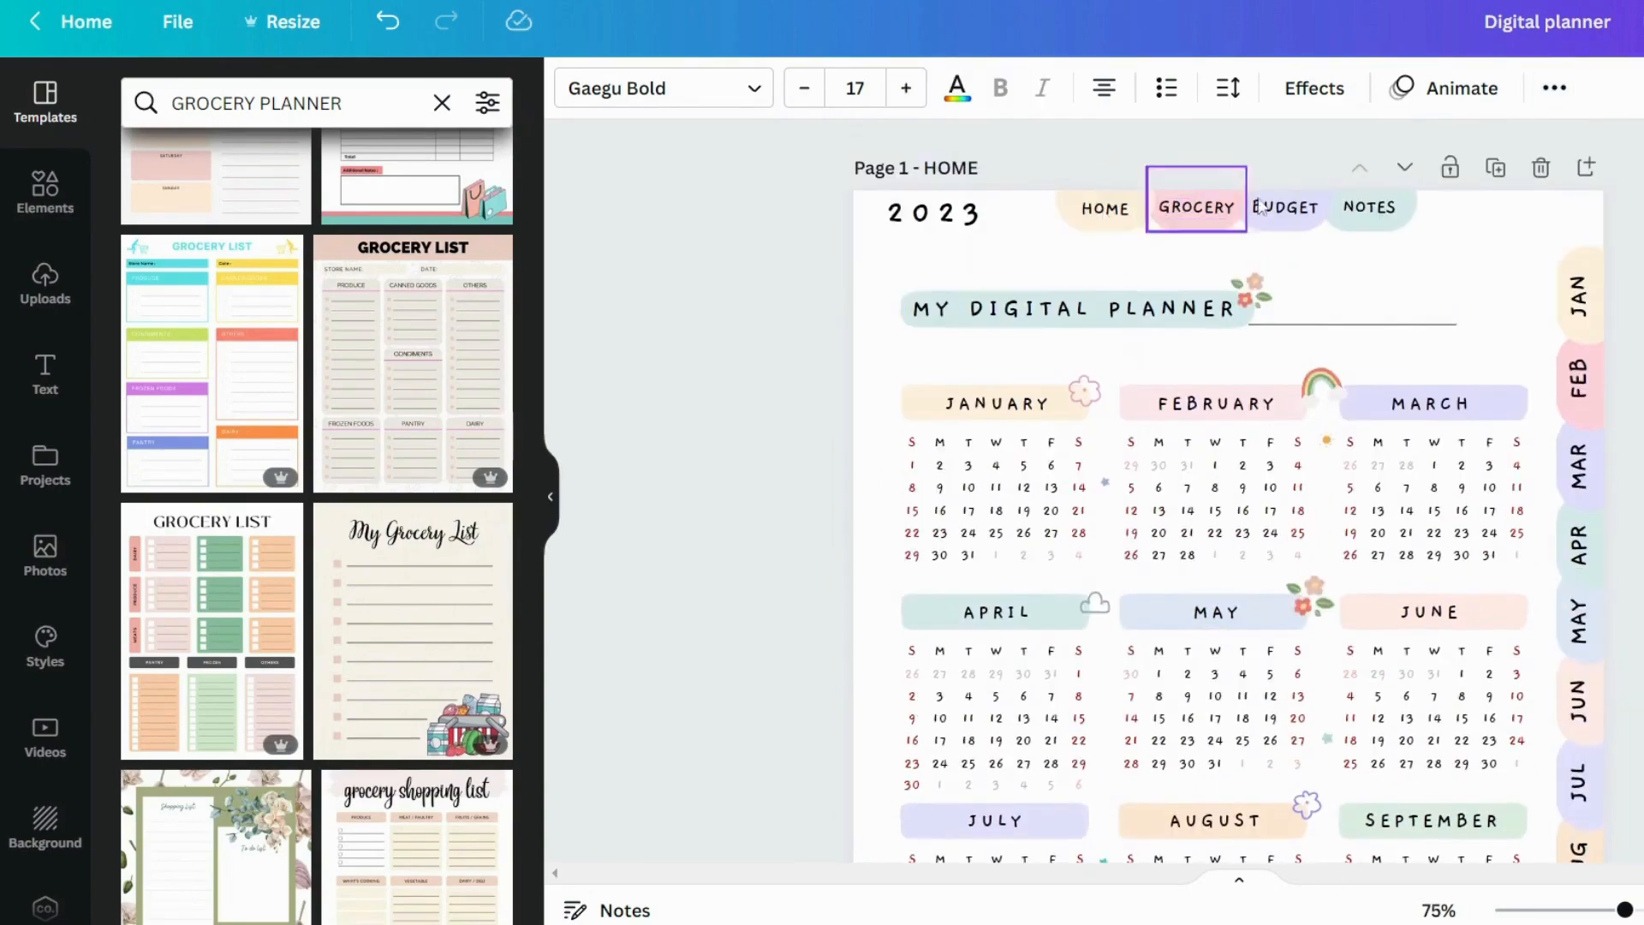
pyautogui.click(1102, 219)
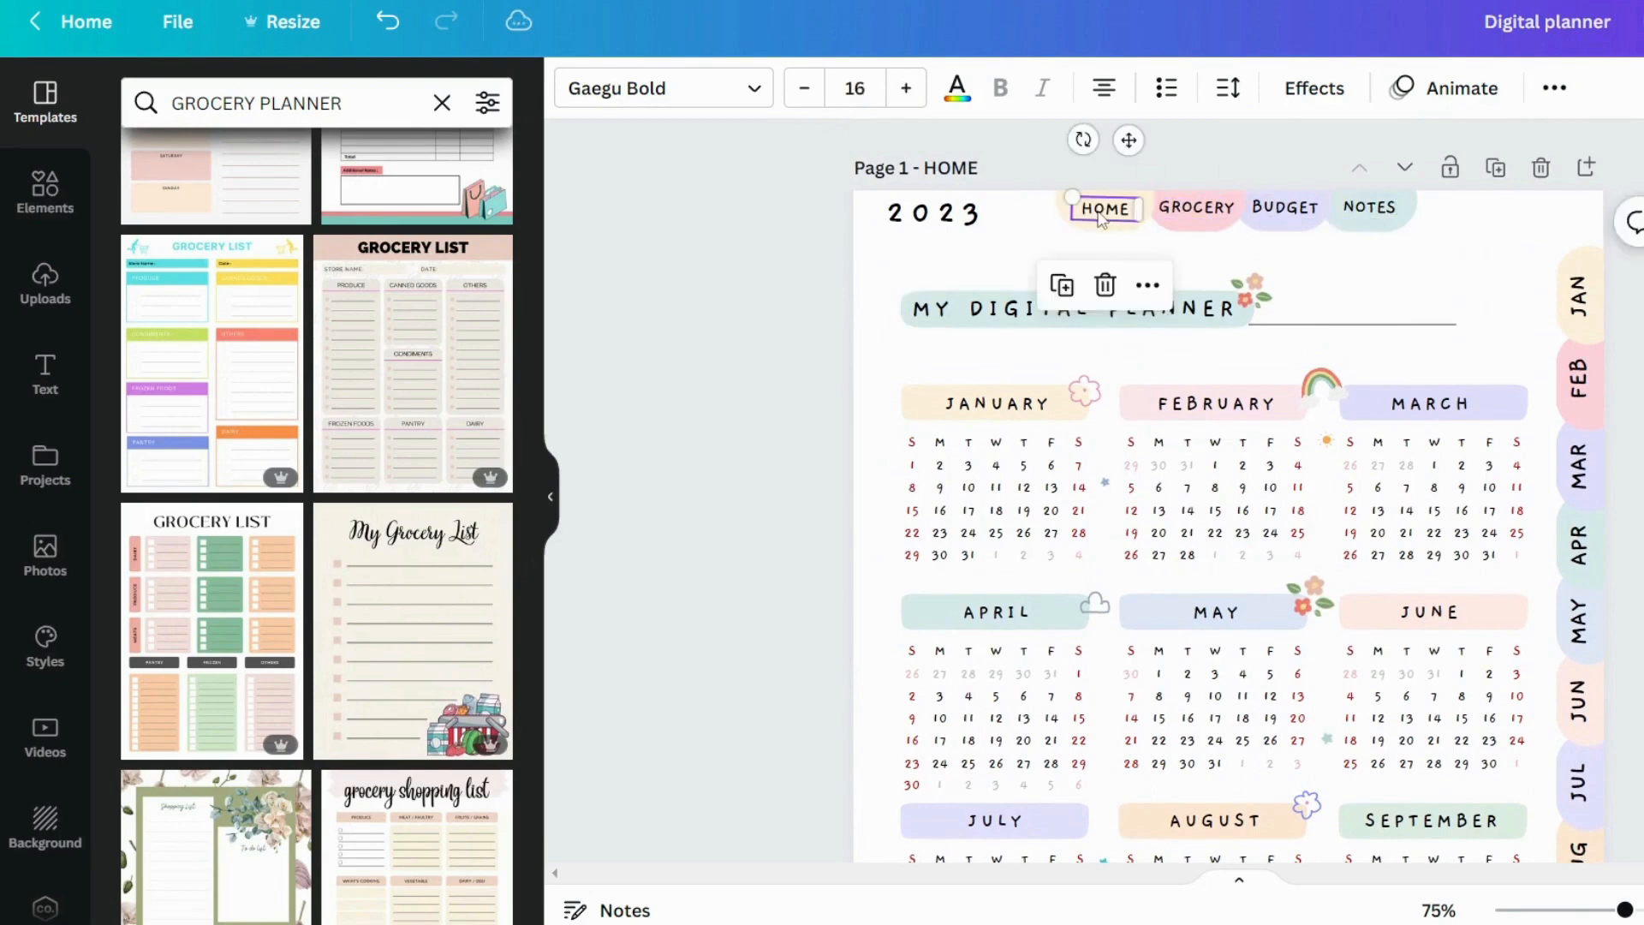
pyautogui.click(1555, 89)
pyautogui.click(1480, 149)
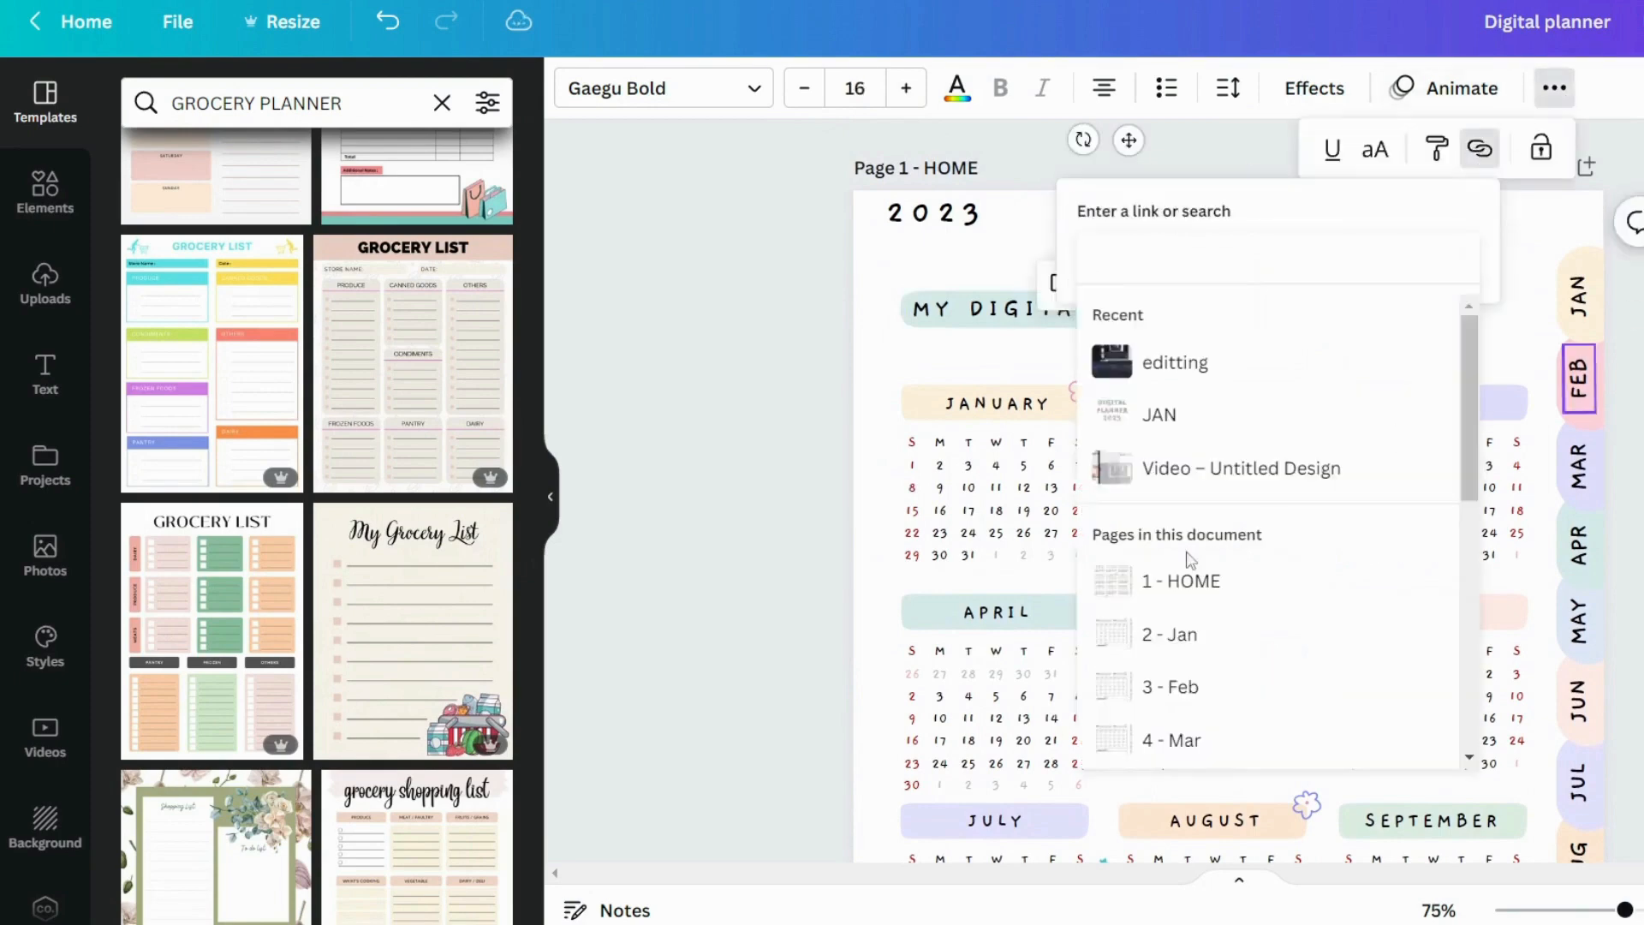
pyautogui.click(1157, 580)
pyautogui.press('Return')
# Link the GROCERY, BUDGET and NOTES tabs to their matching pages, with NOTES going to 16 - Notes, and keep their labels free of underlines
pyautogui.click(1371, 225)
pyautogui.click(1555, 90)
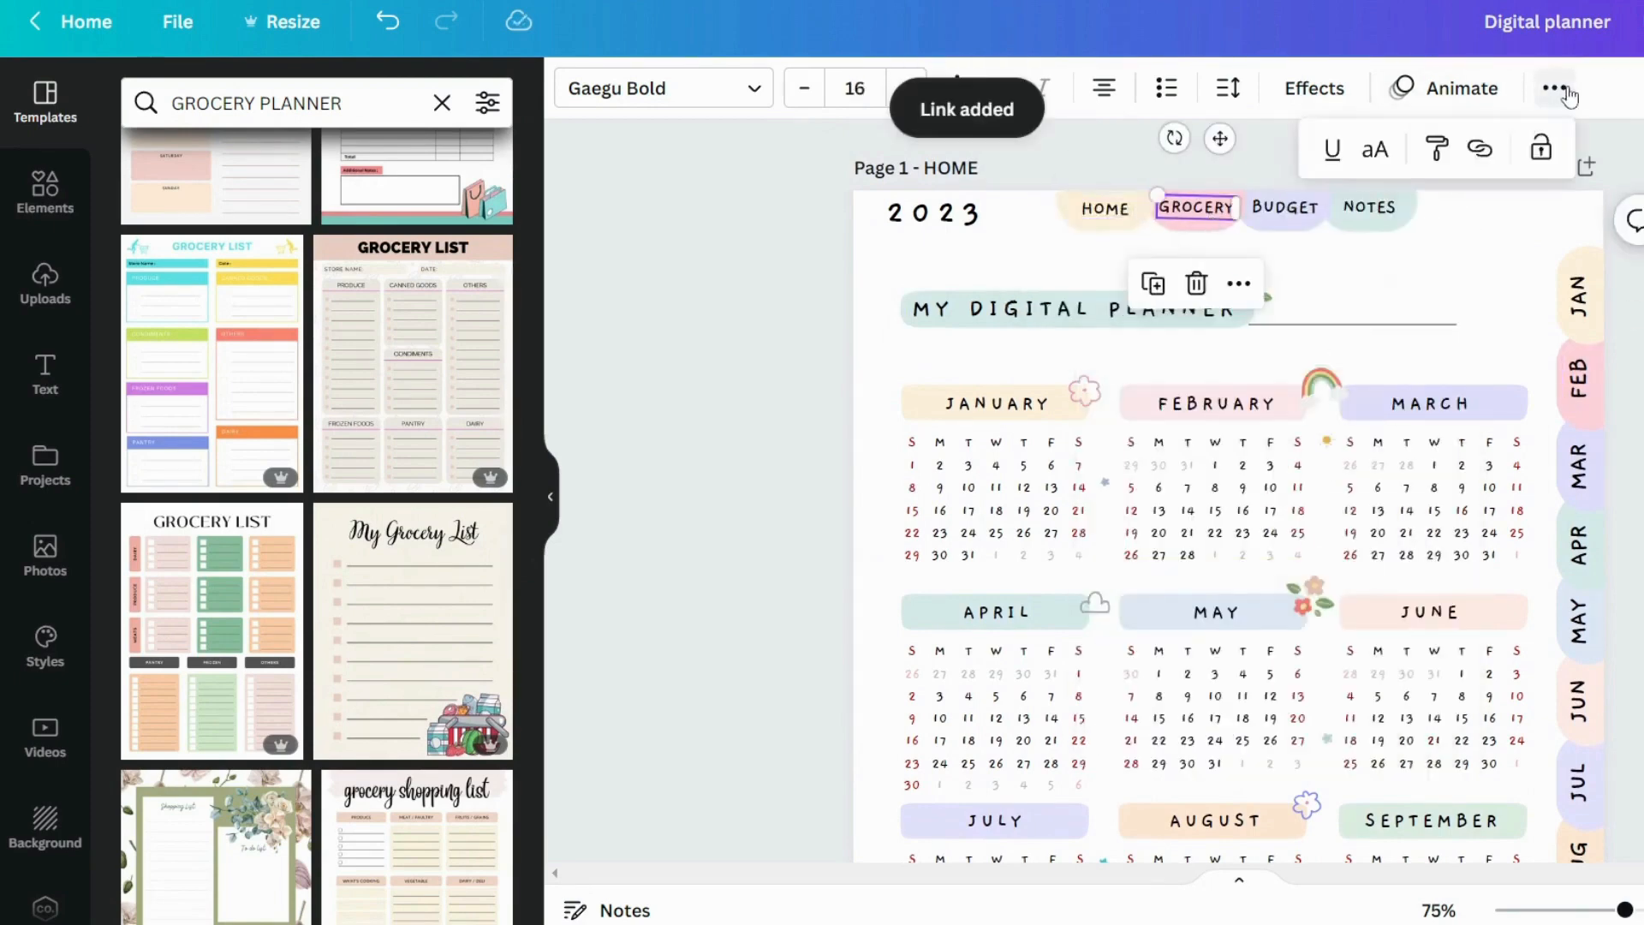
pyautogui.click(1480, 149)
pyautogui.scroll(-5, 1226, 682)
pyautogui.click(1268, 743)
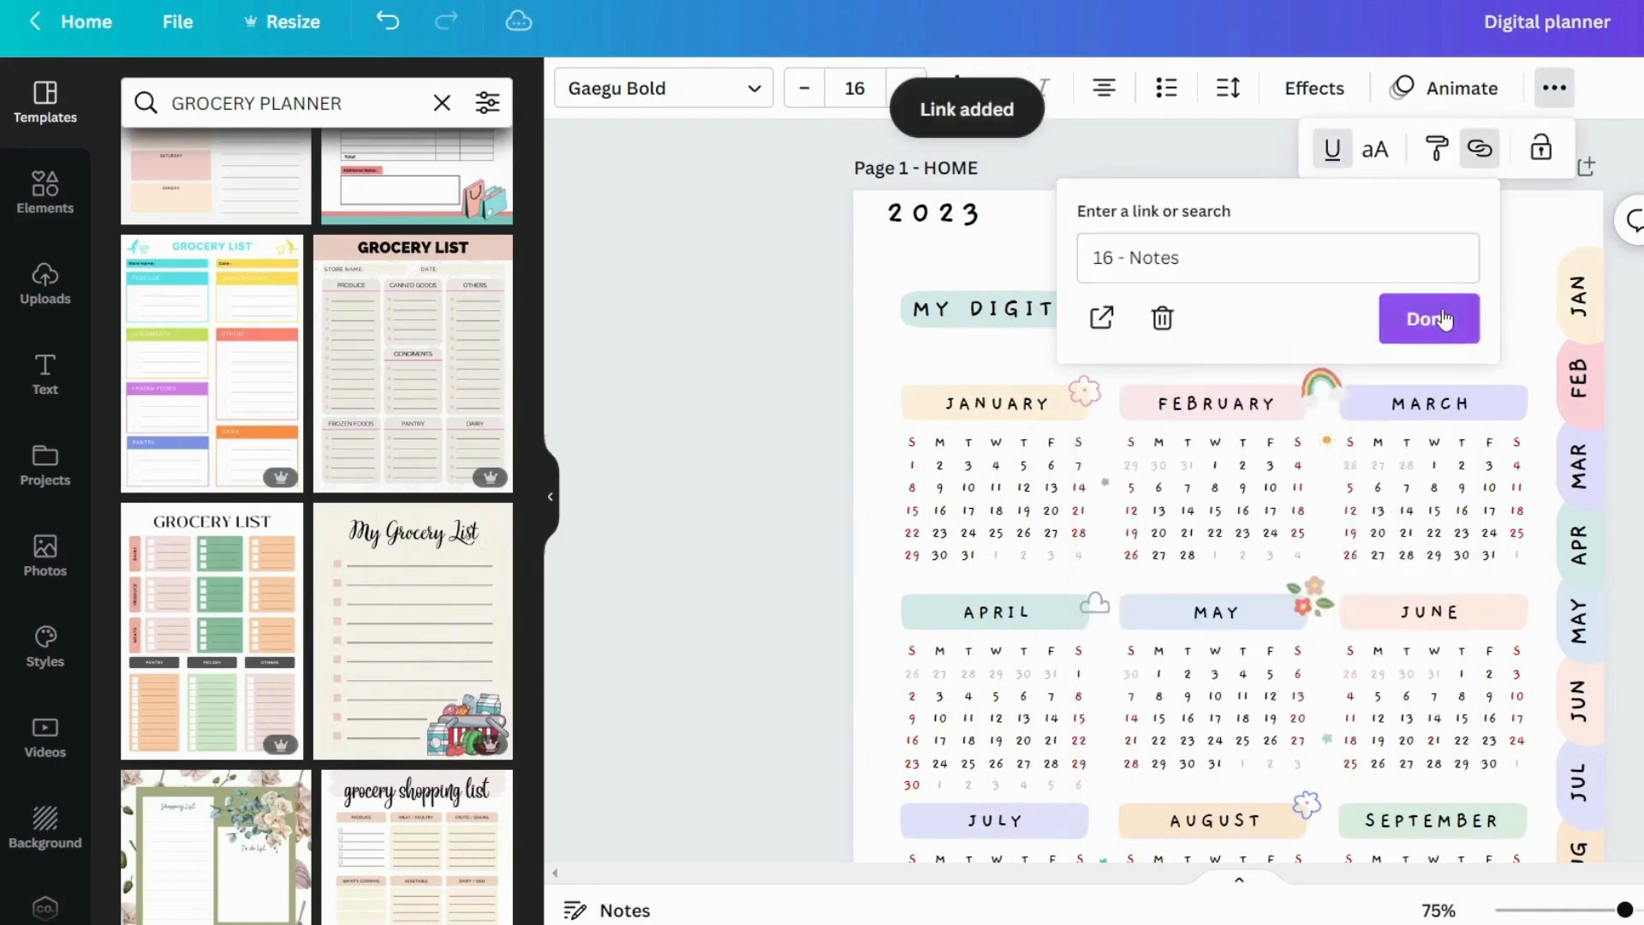
# Review the planner from the HOME page through the monthly calendar pages, checking that each carries its tabs, and return to the HOME page
pyautogui.scroll(-6, 1636, 389)
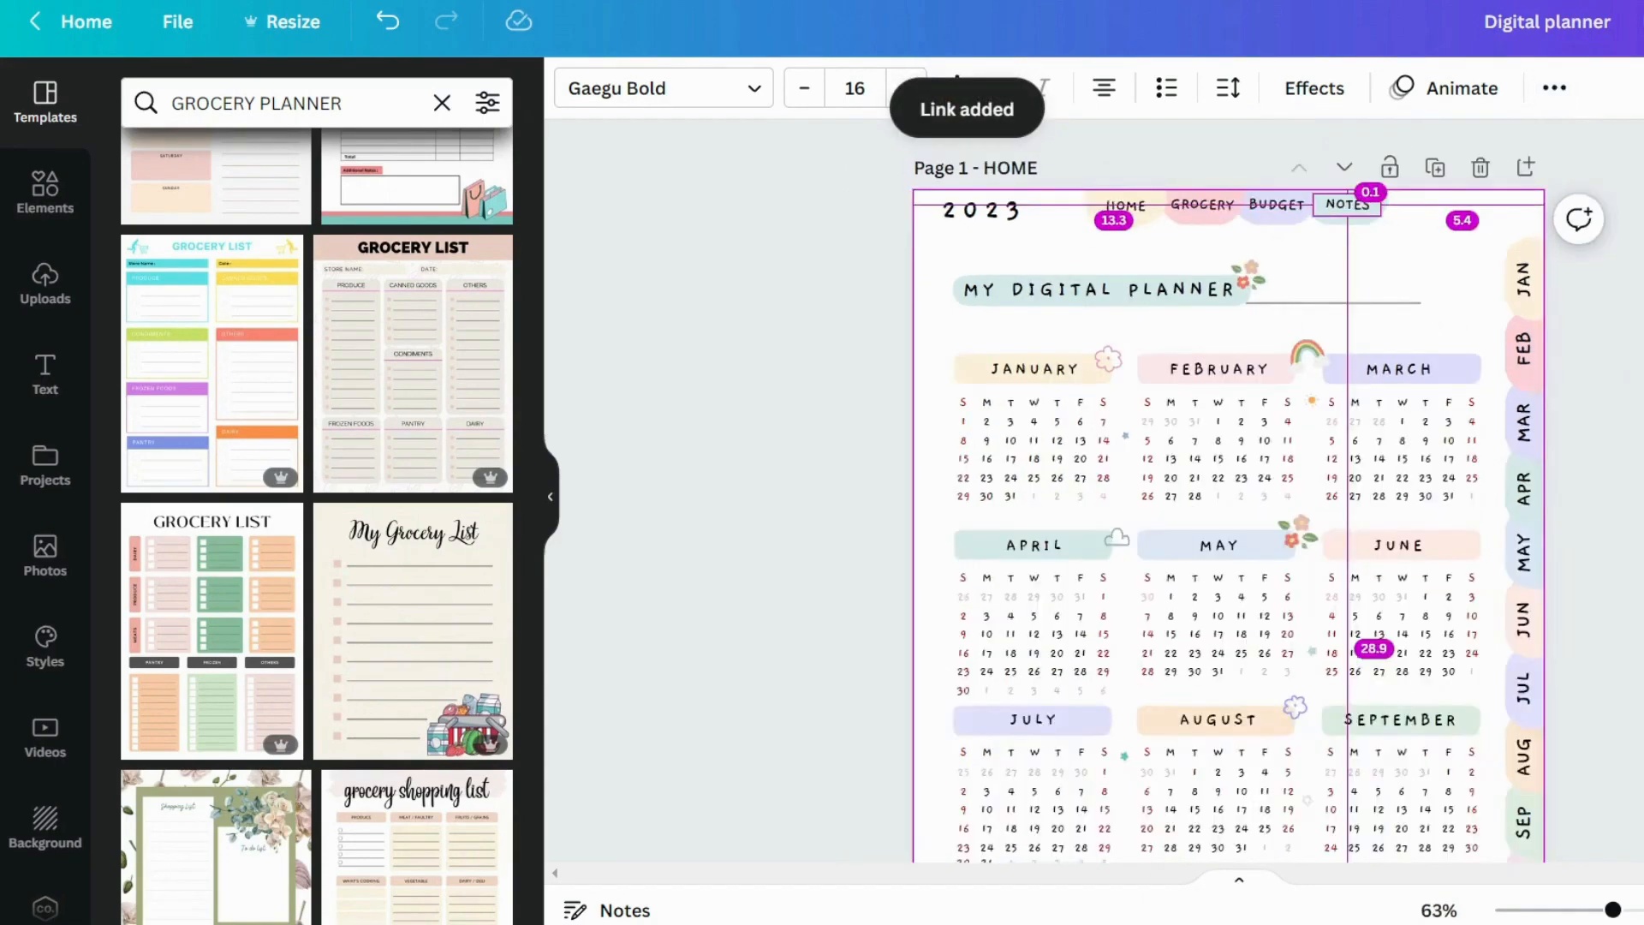
pyautogui.click(1631, 388)
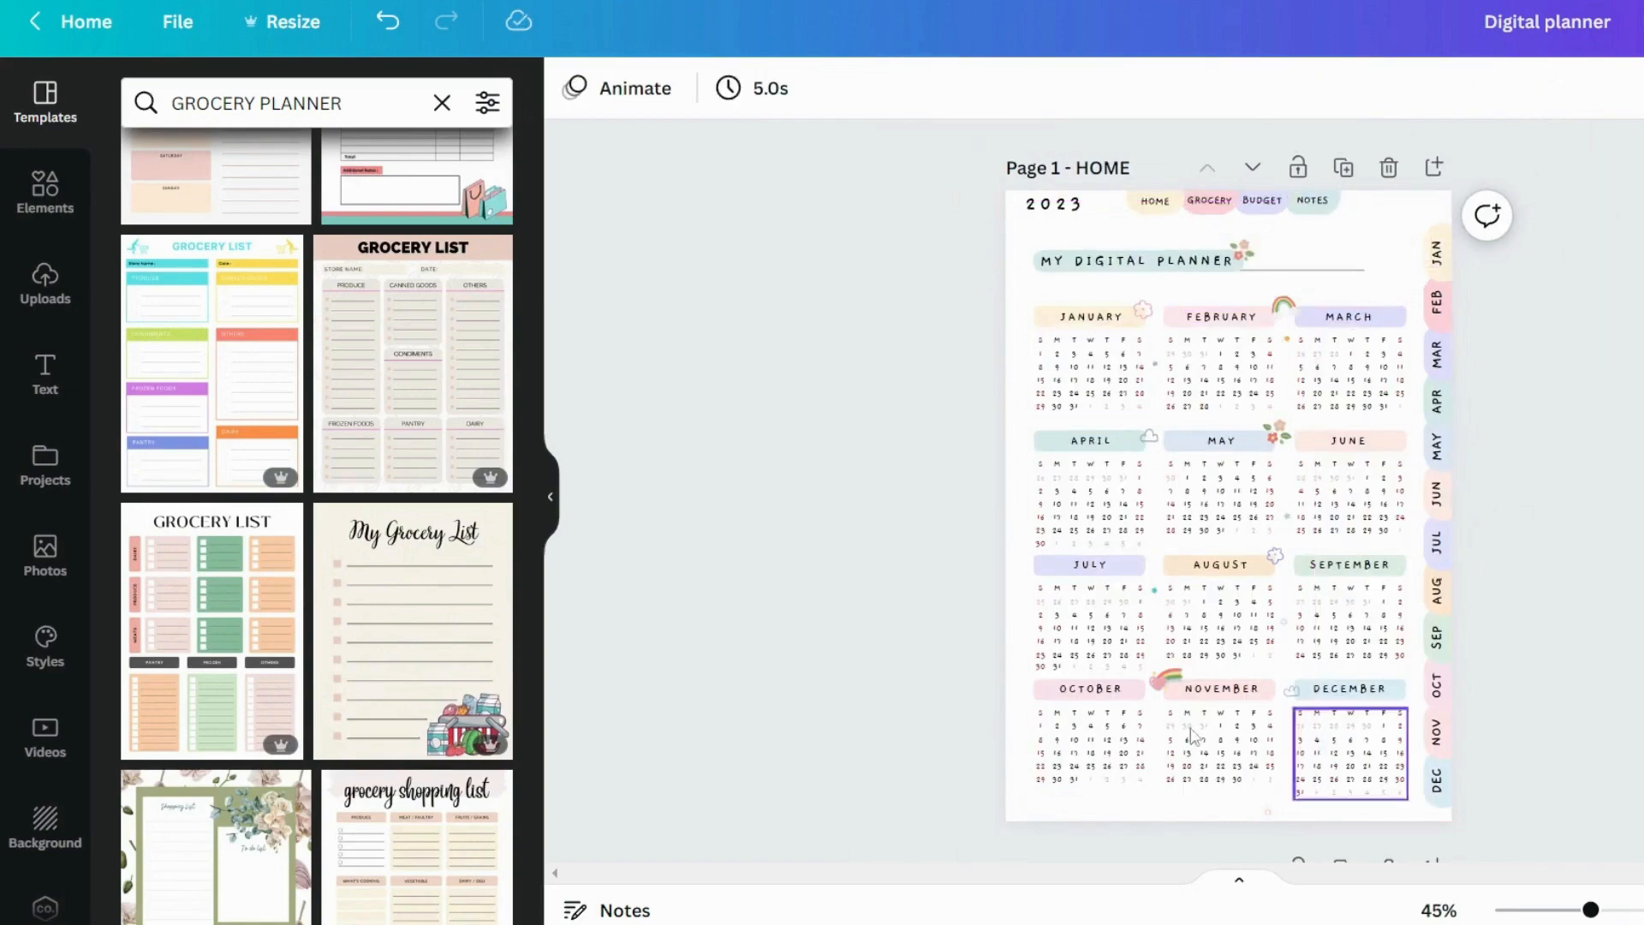
pyautogui.scroll(-8, 1593, 408)
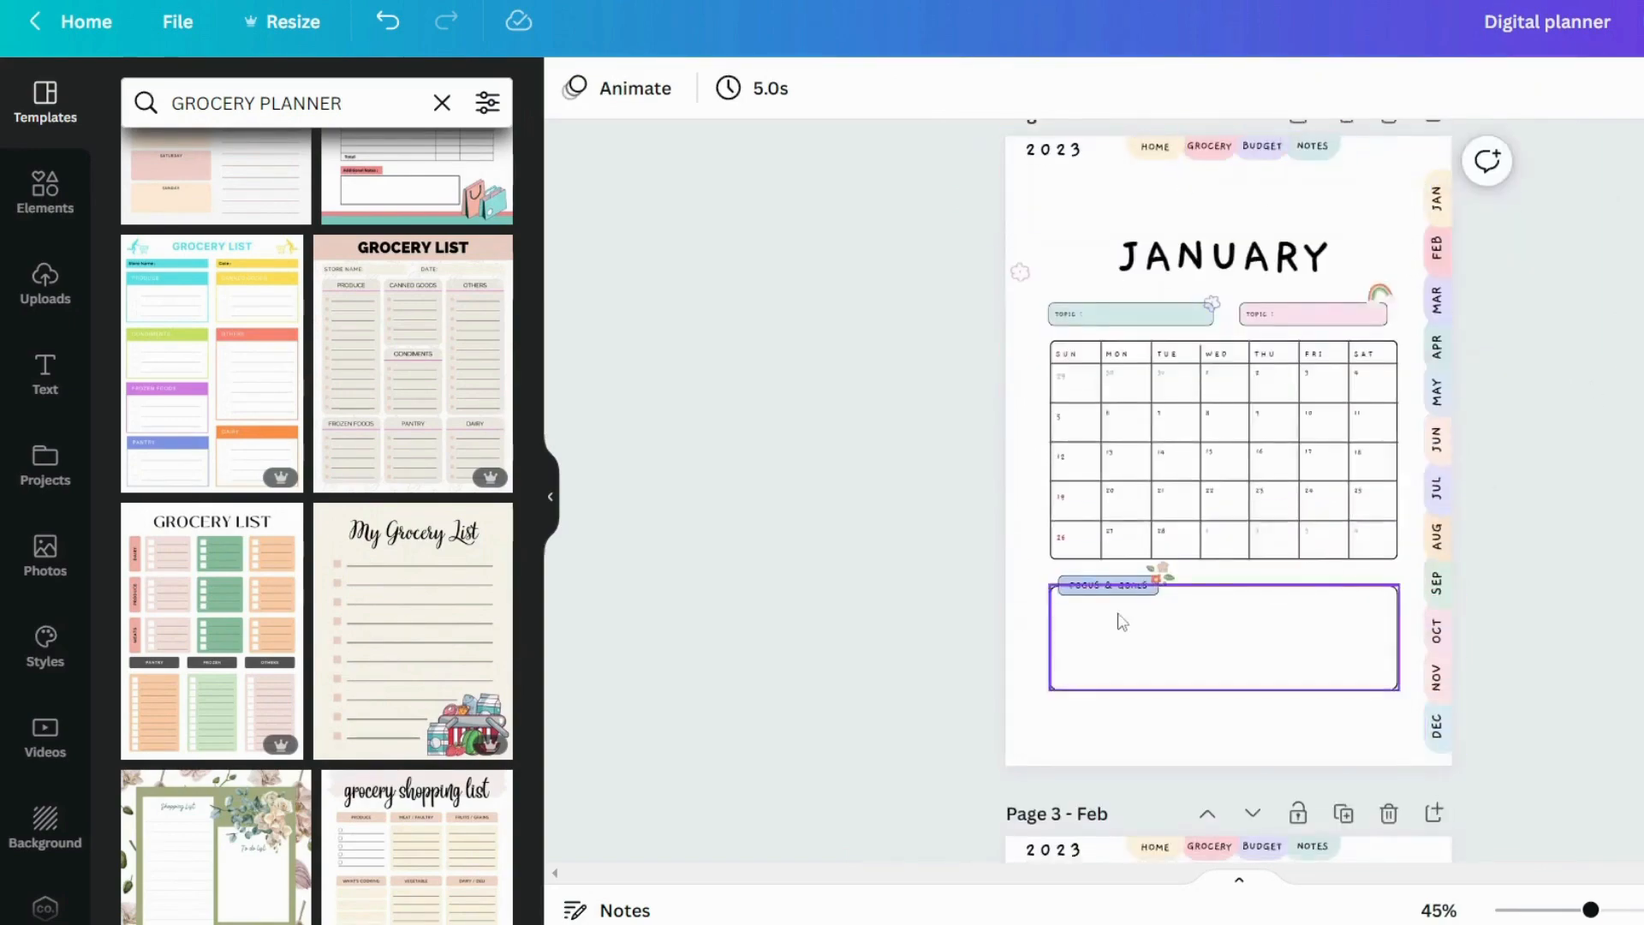
pyautogui.scroll(-20, 1388, 506)
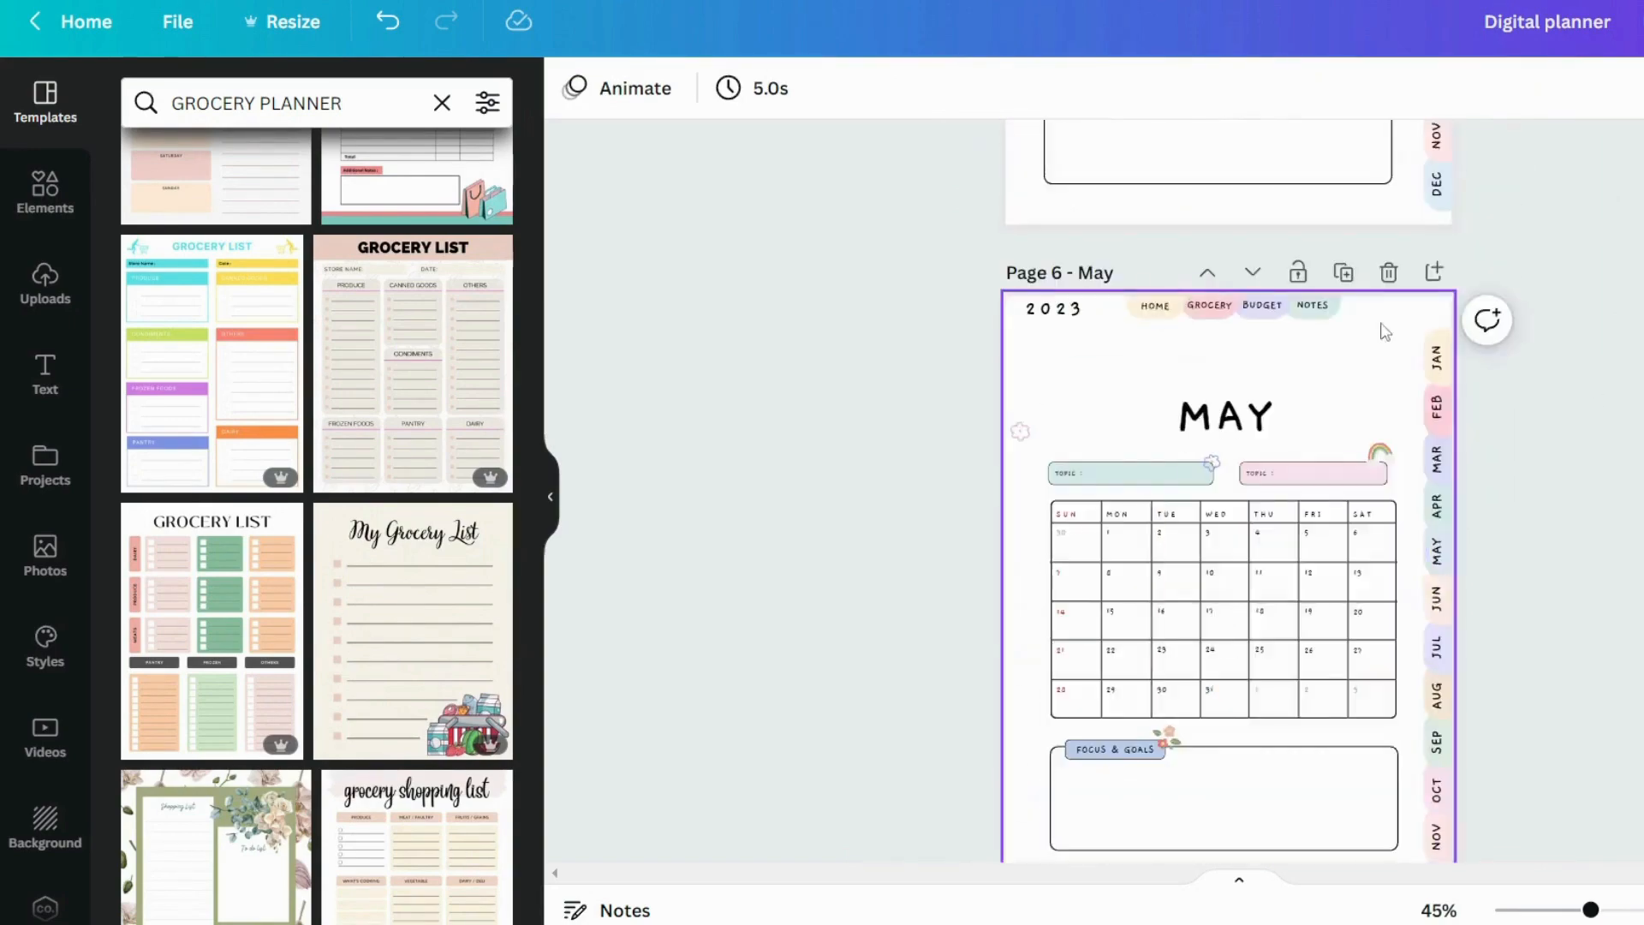
pyautogui.scroll(-20, 1386, 332)
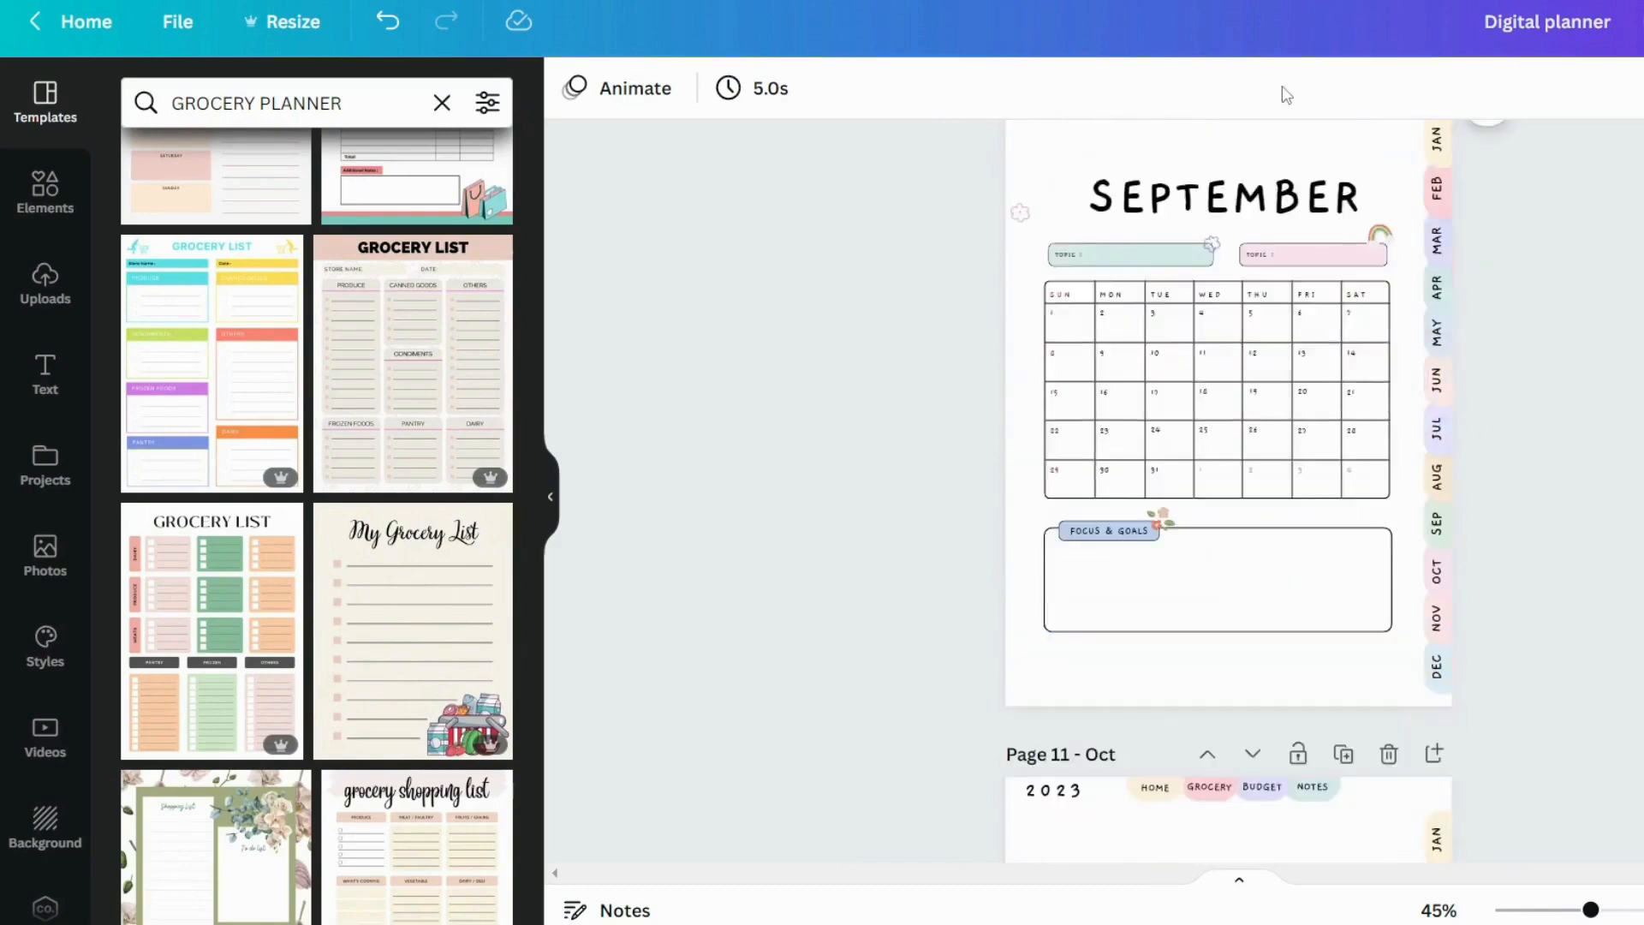
pyautogui.scroll(-10, 1417, 521)
pyautogui.scroll(20, 1388, 556)
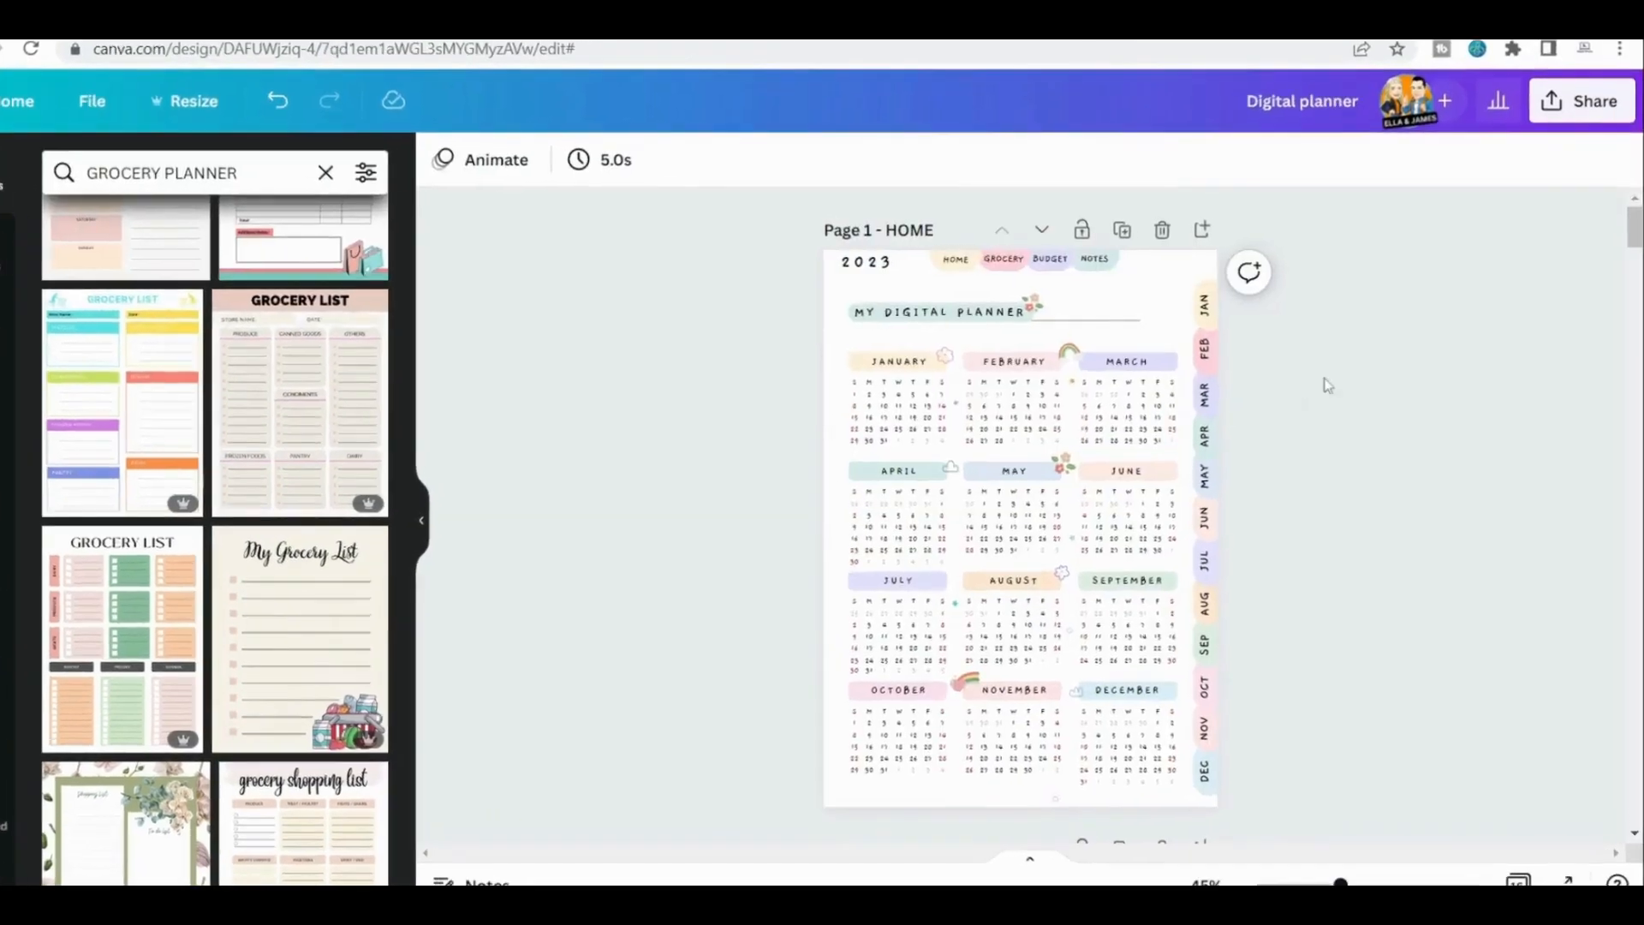
# Download all 16 pages of the digital planner as a PDF Standard file and close the download notice
pyautogui.click(1580, 97)
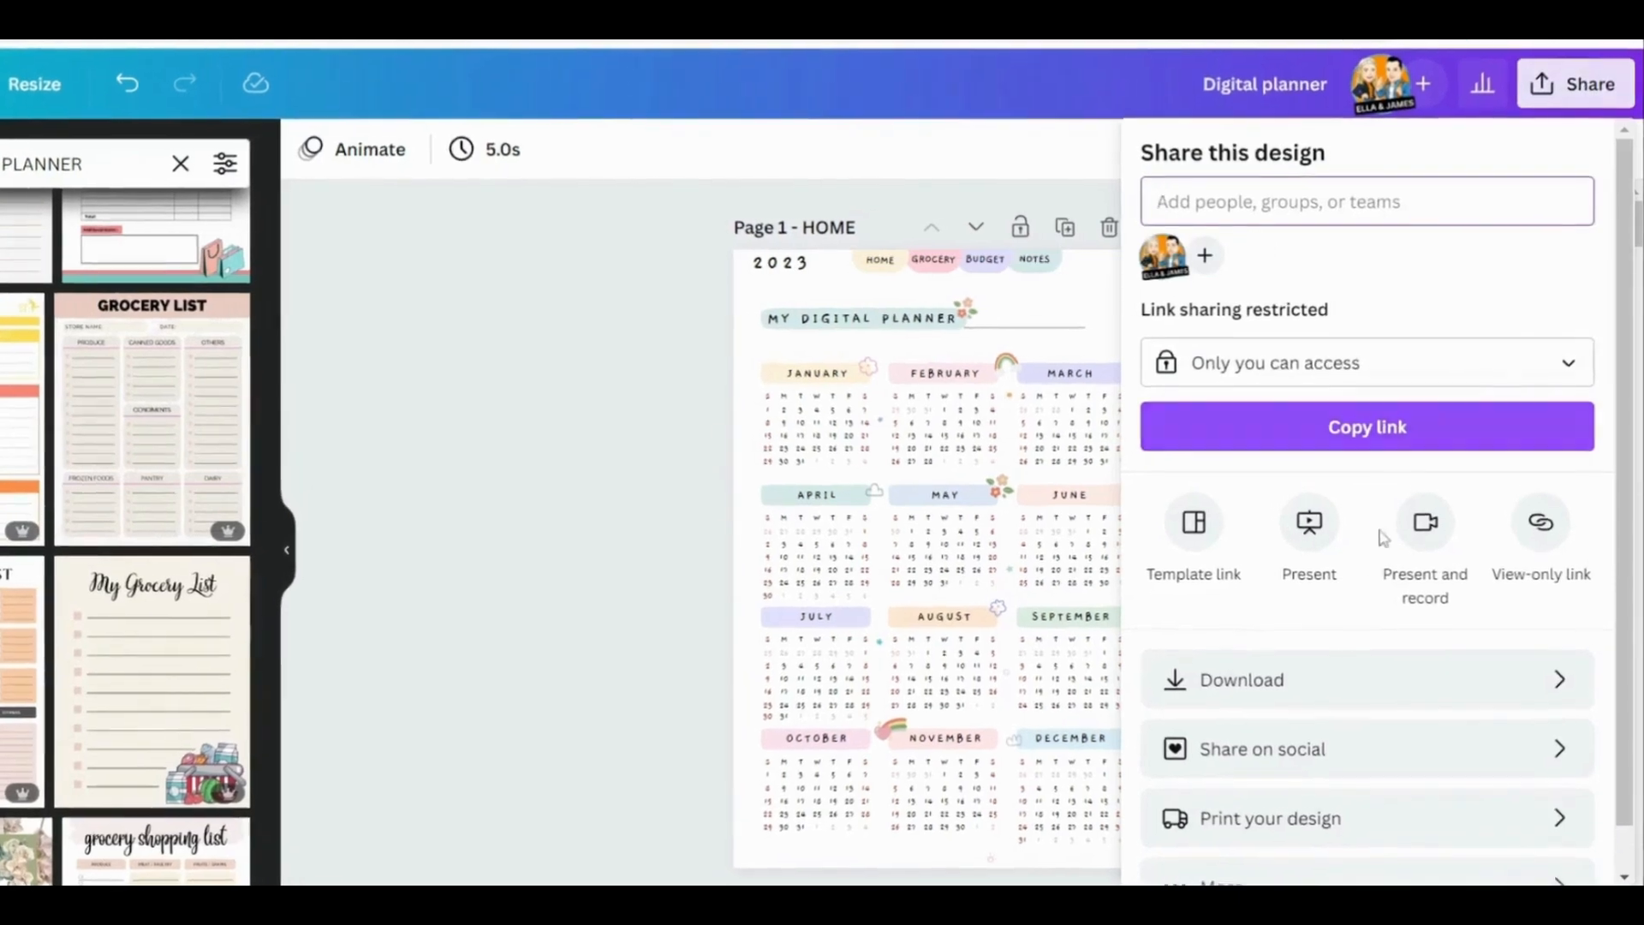
pyautogui.click(1409, 709)
pyautogui.click(1405, 257)
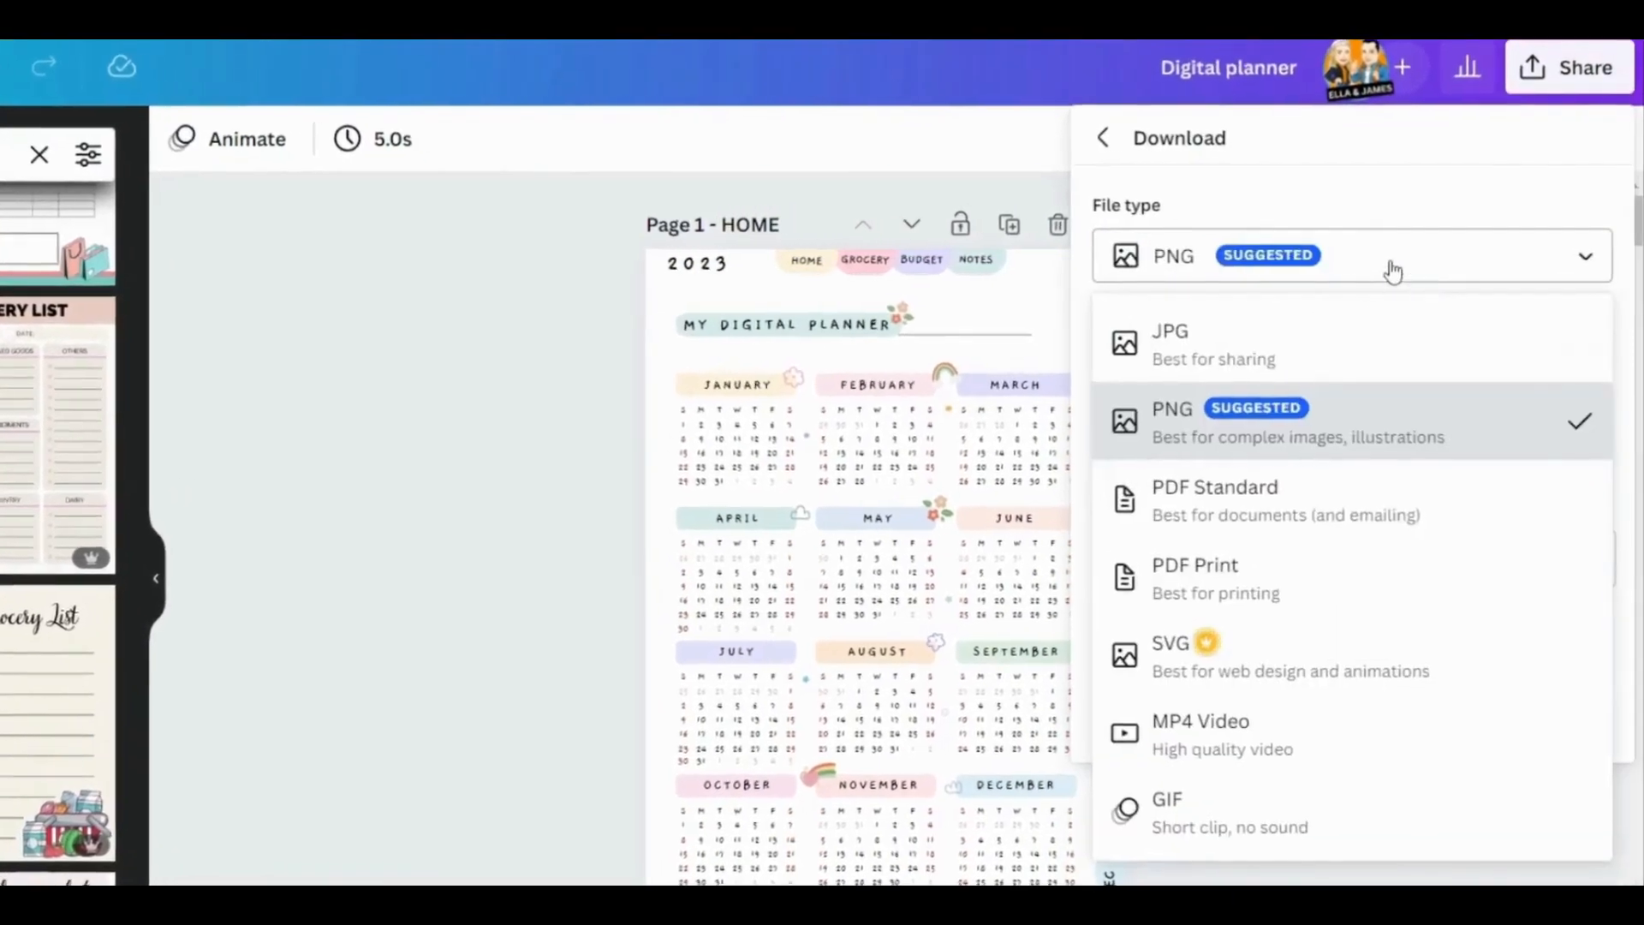
pyautogui.click(1291, 531)
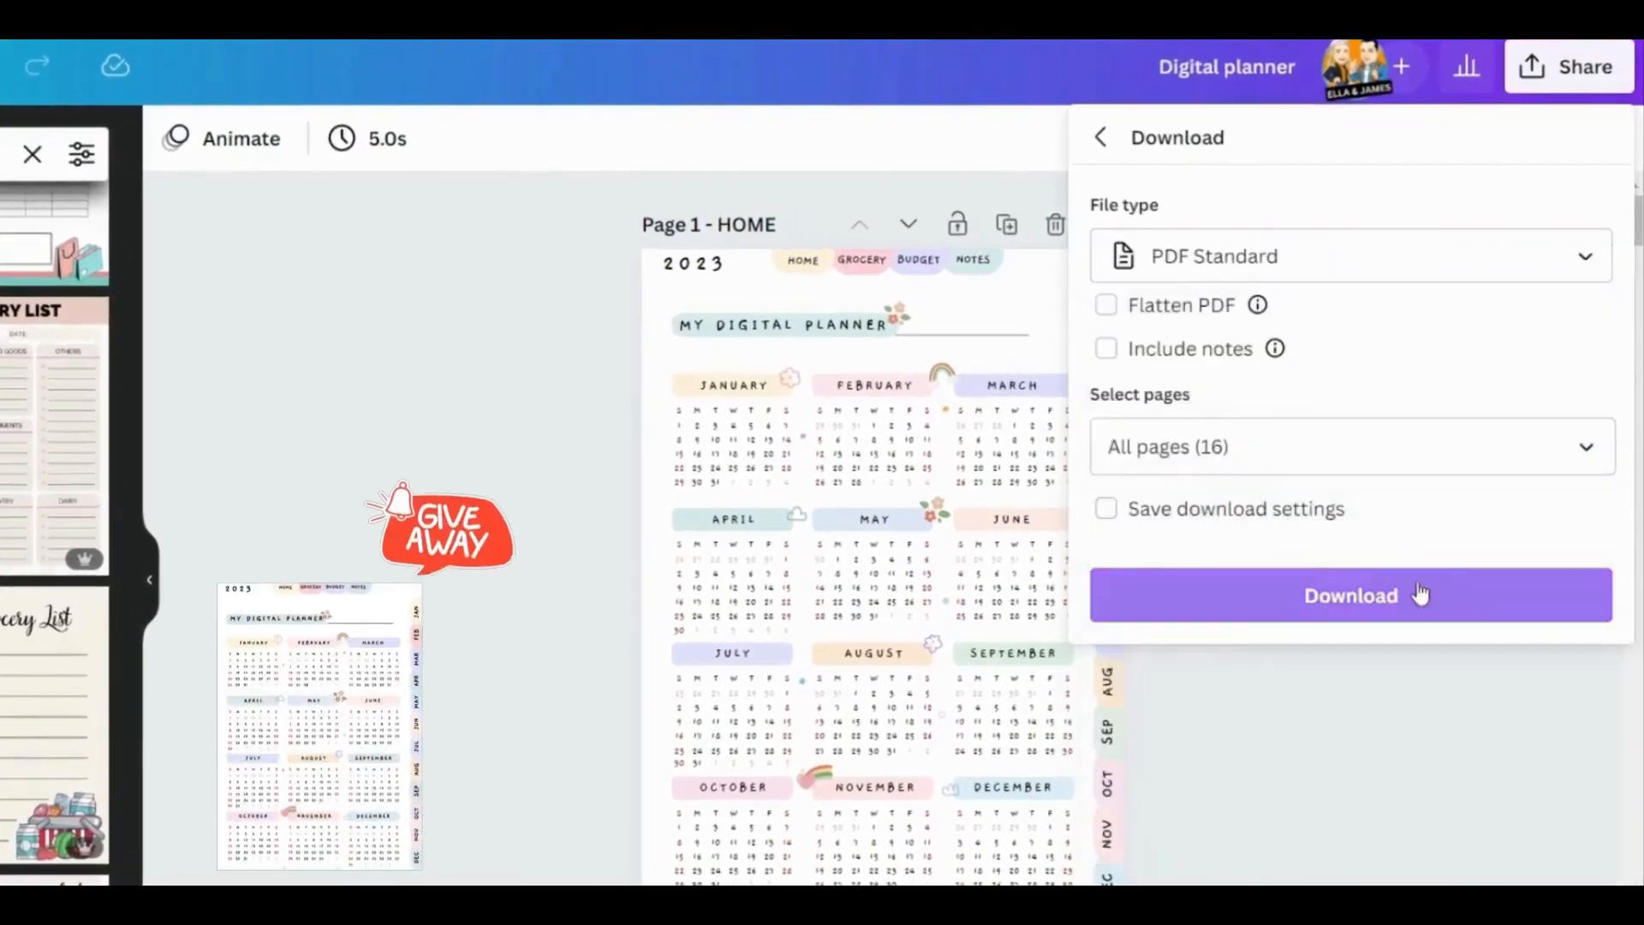
pyautogui.click(1329, 613)
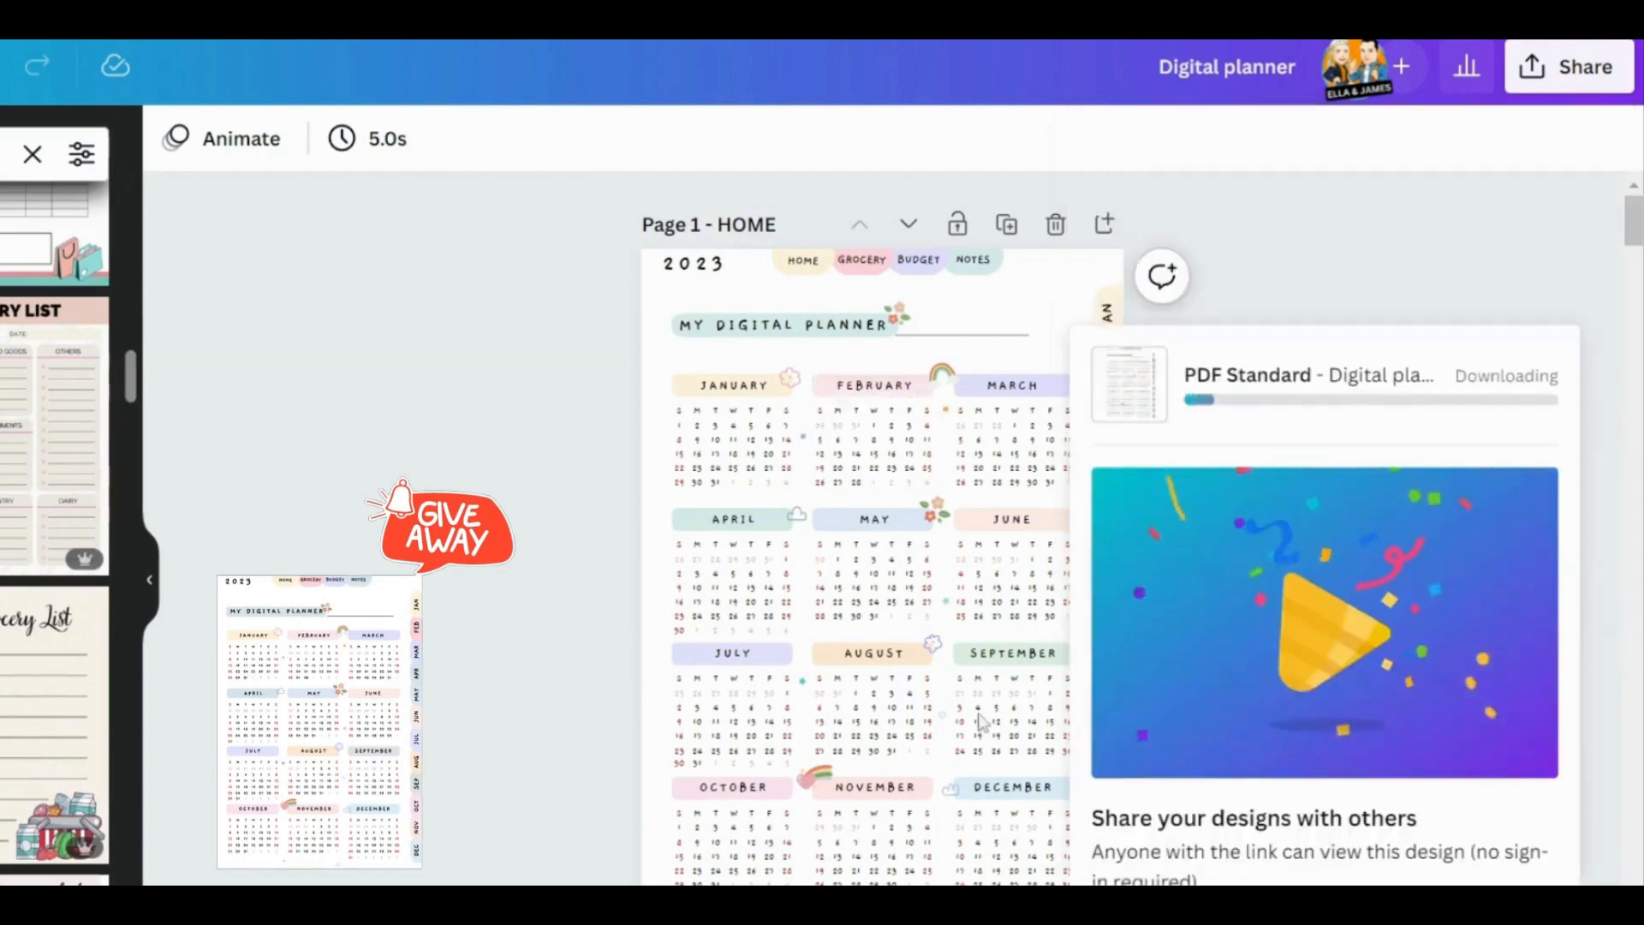
pyautogui.click(1319, 223)
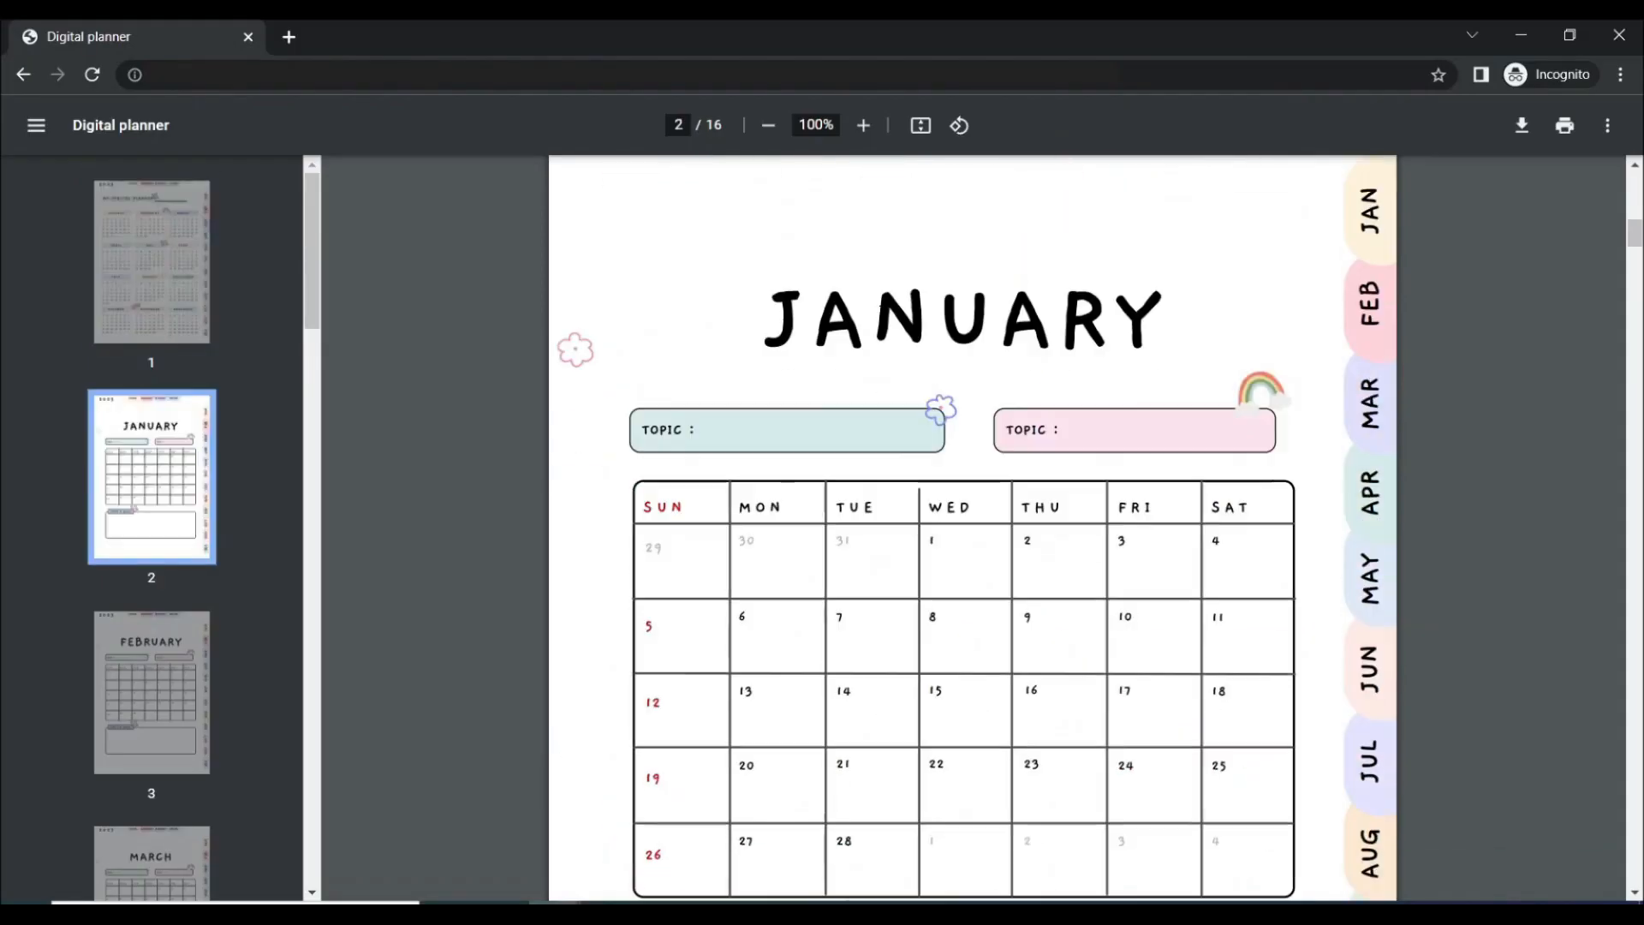
# In the downloaded PDF open in the browser, test the HOME, GROCERY, BUDGET, NOTES, JAN, MAR and FEB tab links
pyautogui.scroll(5, 966, 391)
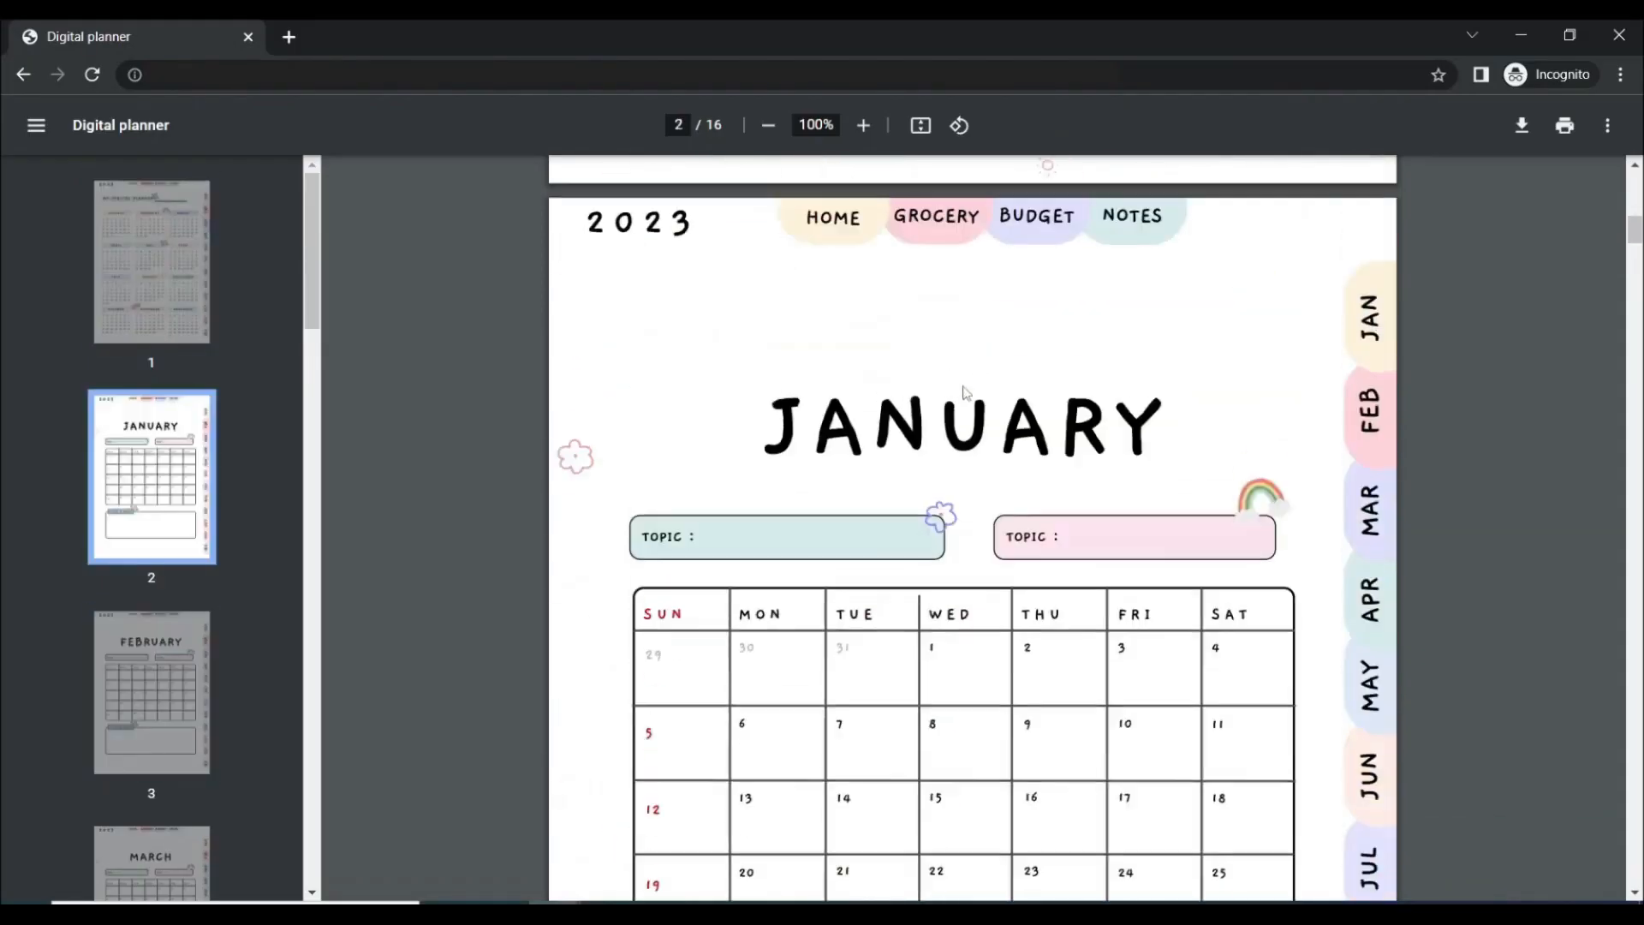
pyautogui.click(832, 199)
pyautogui.click(936, 176)
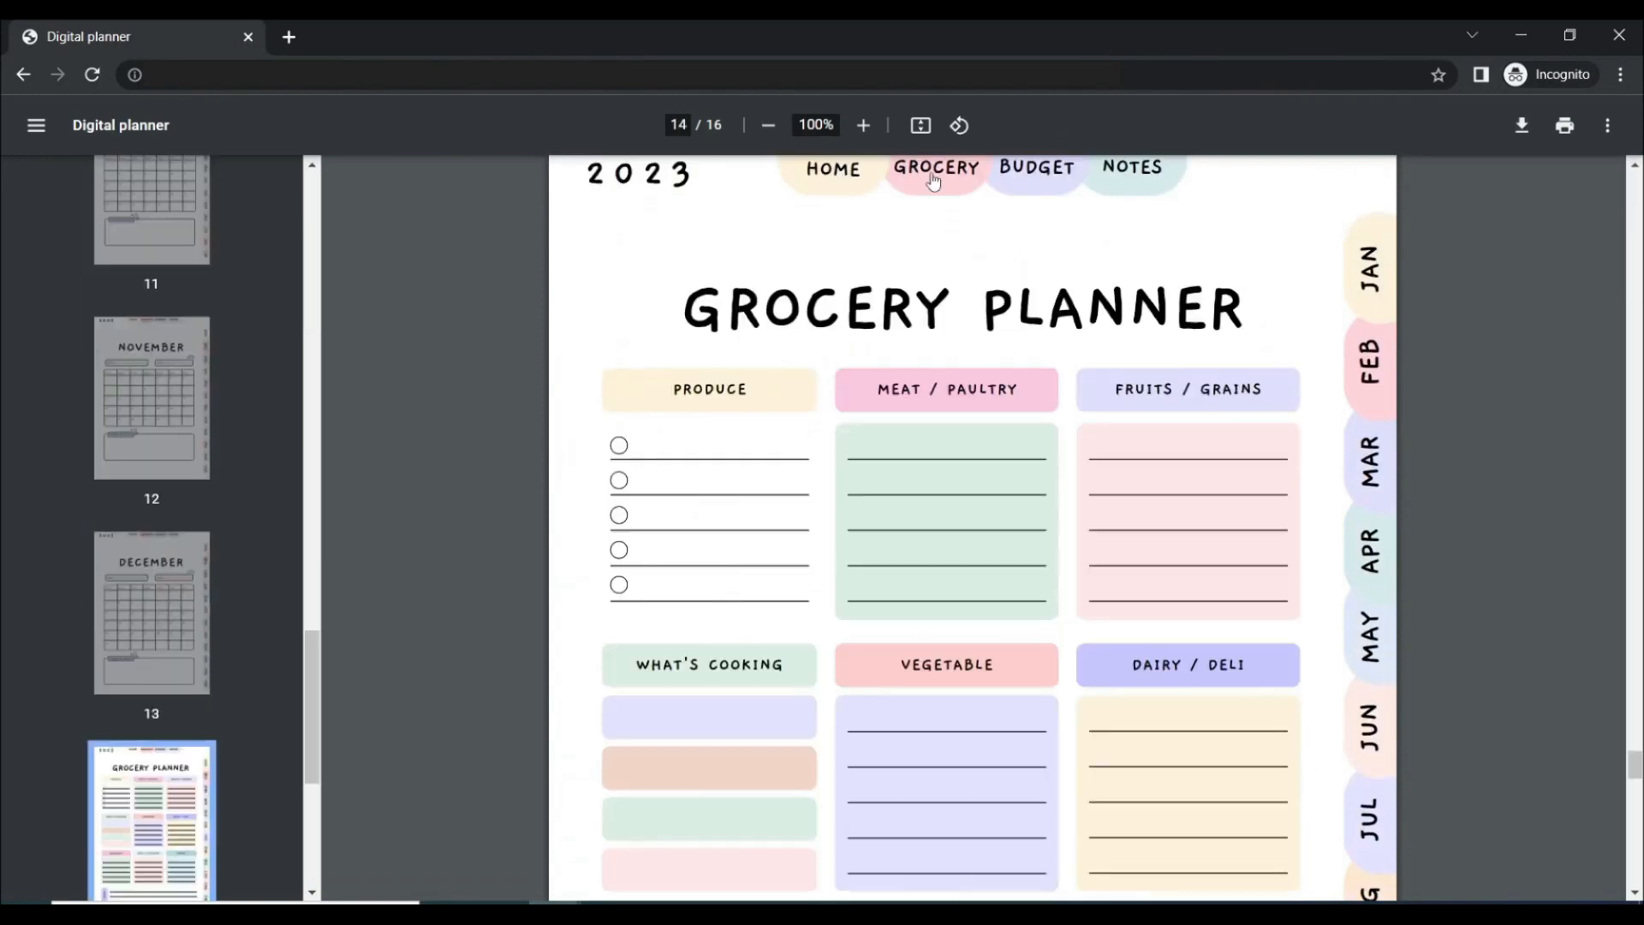
pyautogui.click(1019, 175)
pyautogui.click(1138, 176)
pyautogui.click(1371, 265)
pyautogui.click(1370, 460)
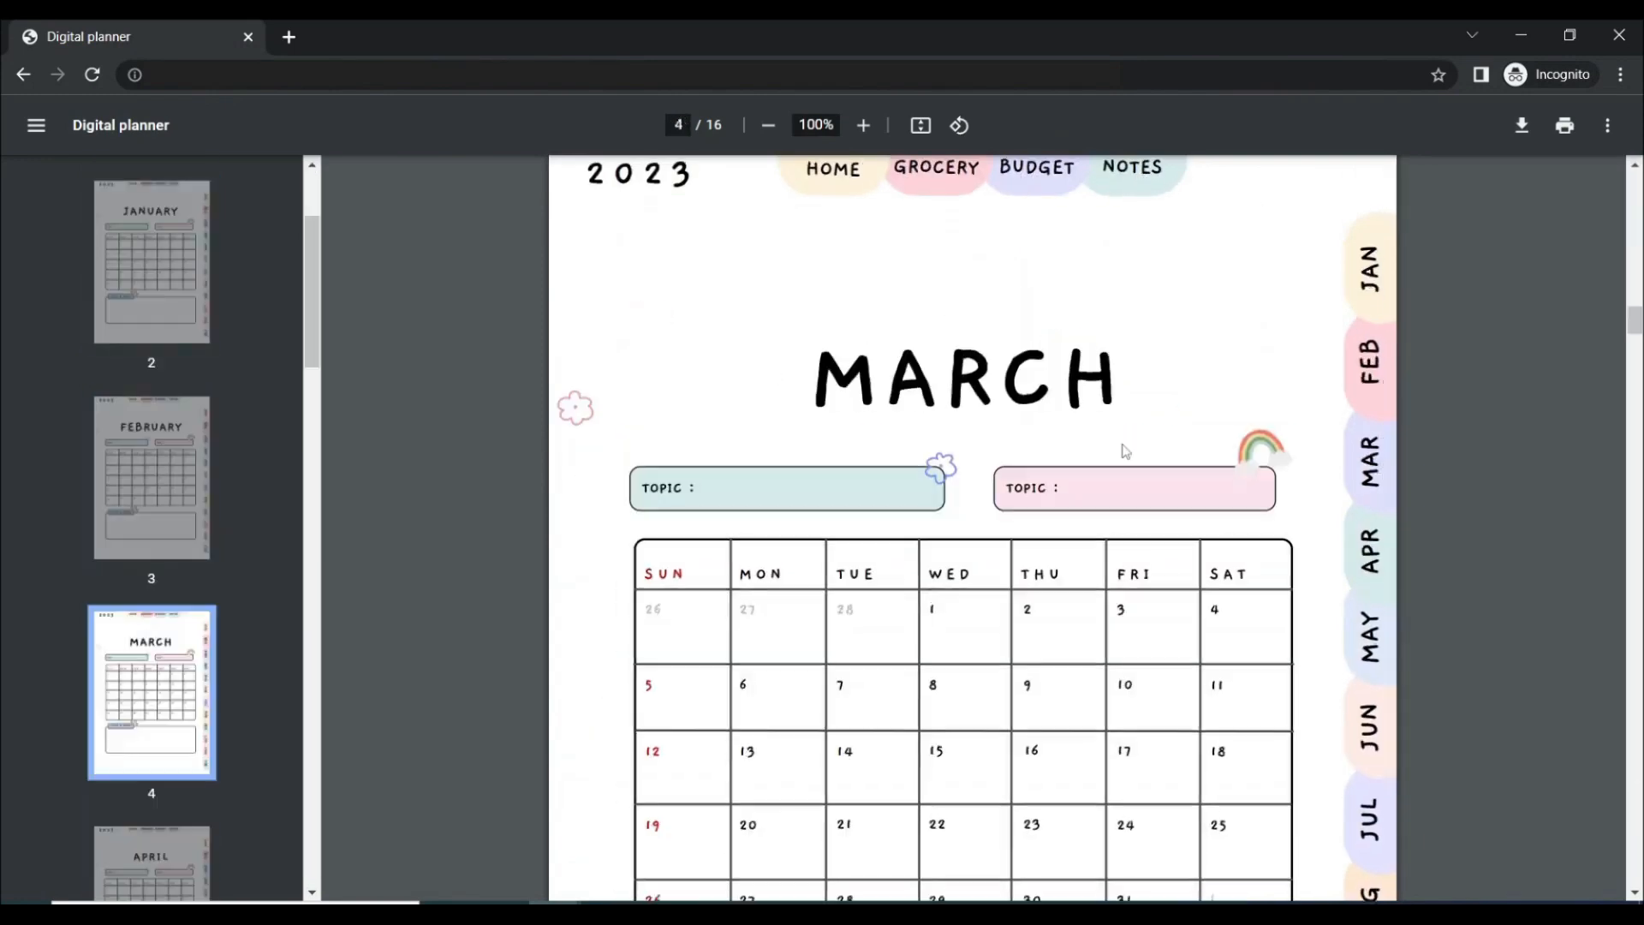
pyautogui.click(1371, 359)
# Test the PDF's HOME tab and the JANUARY and MAY calendar headings on the home page, and look through the following month pages
pyautogui.scroll(-4, 1310, 454)
pyautogui.scroll(1, 1310, 454)
pyautogui.scroll(15, 1311, 454)
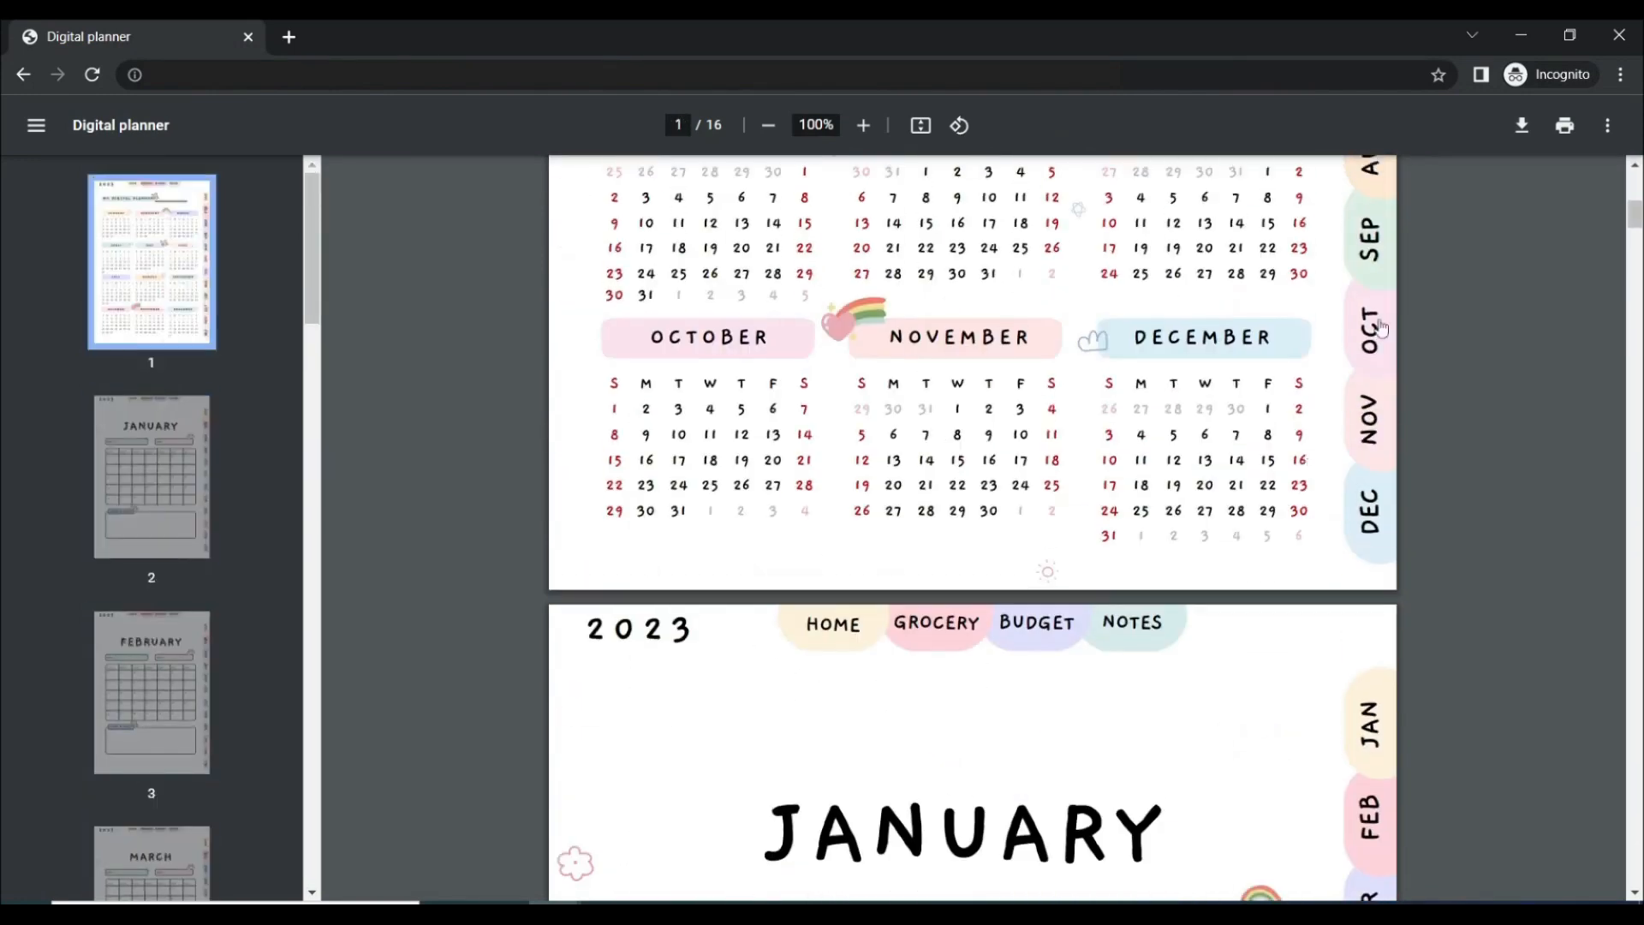
pyautogui.click(846, 632)
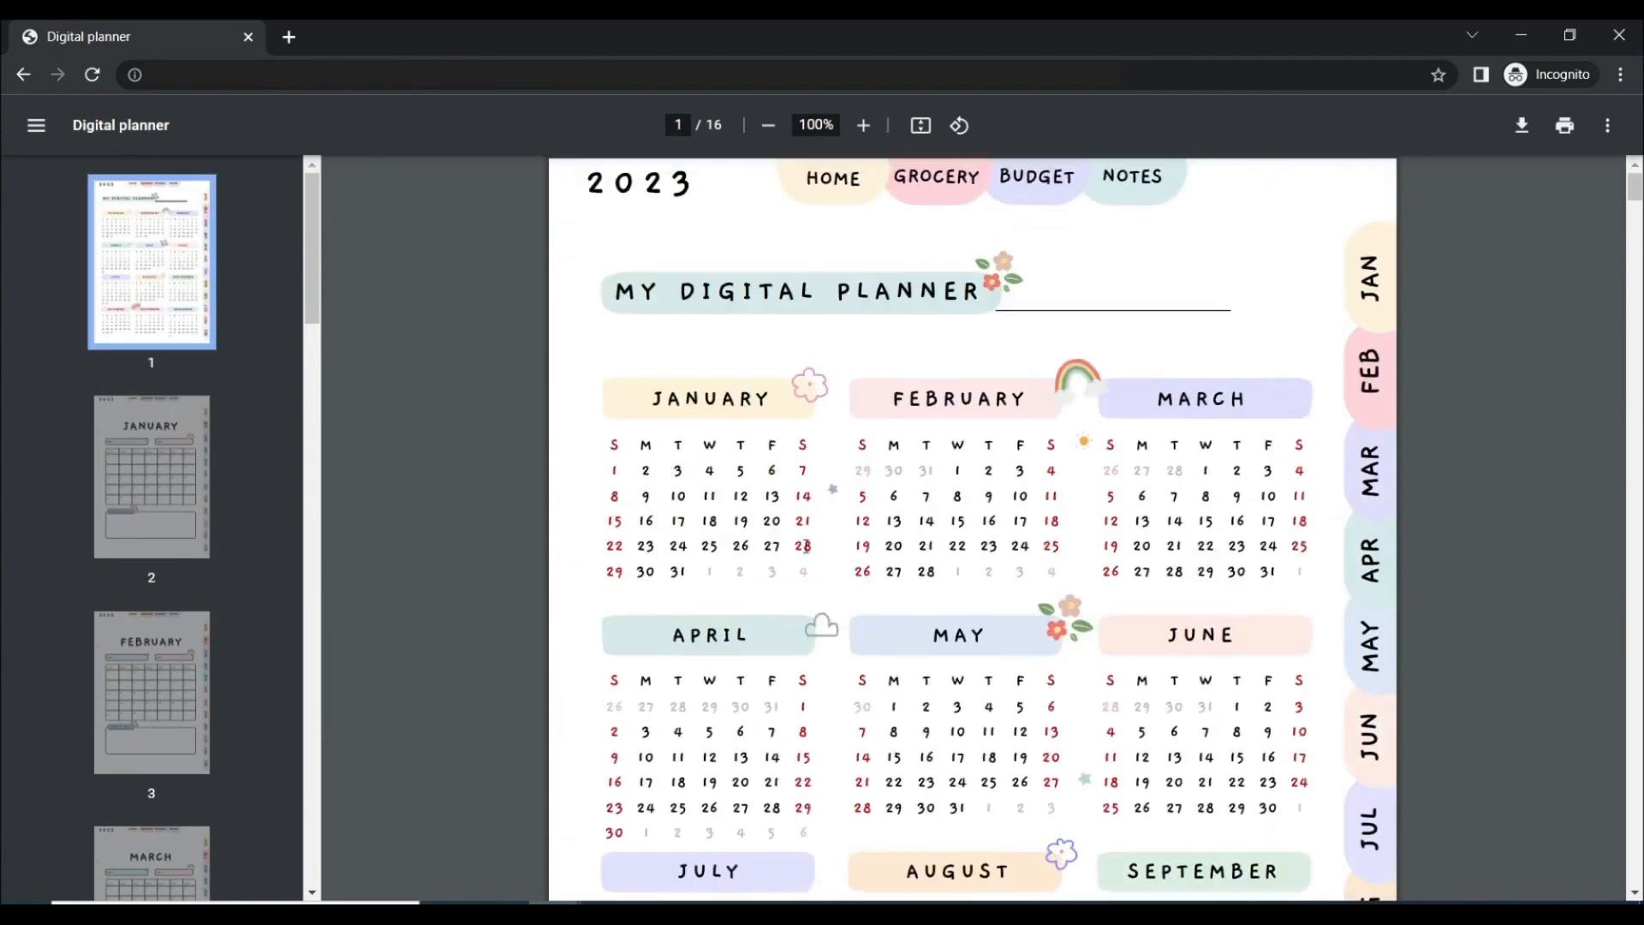
pyautogui.click(740, 401)
pyautogui.click(899, 180)
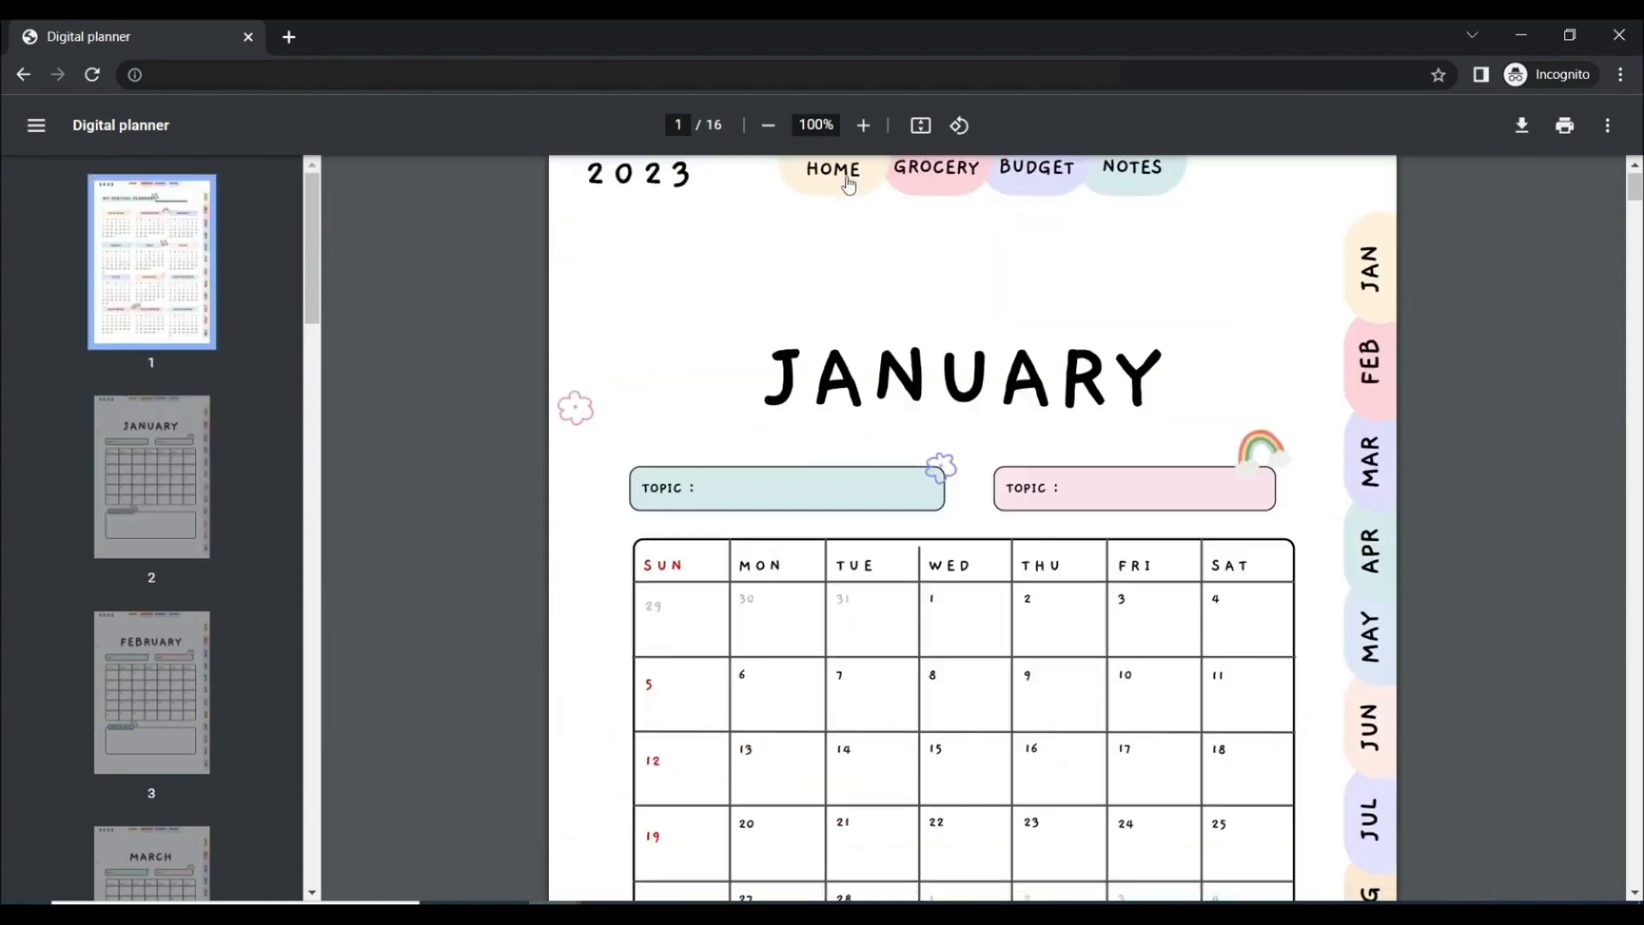
pyautogui.click(983, 642)
pyautogui.scroll(-20, 1123, 634)
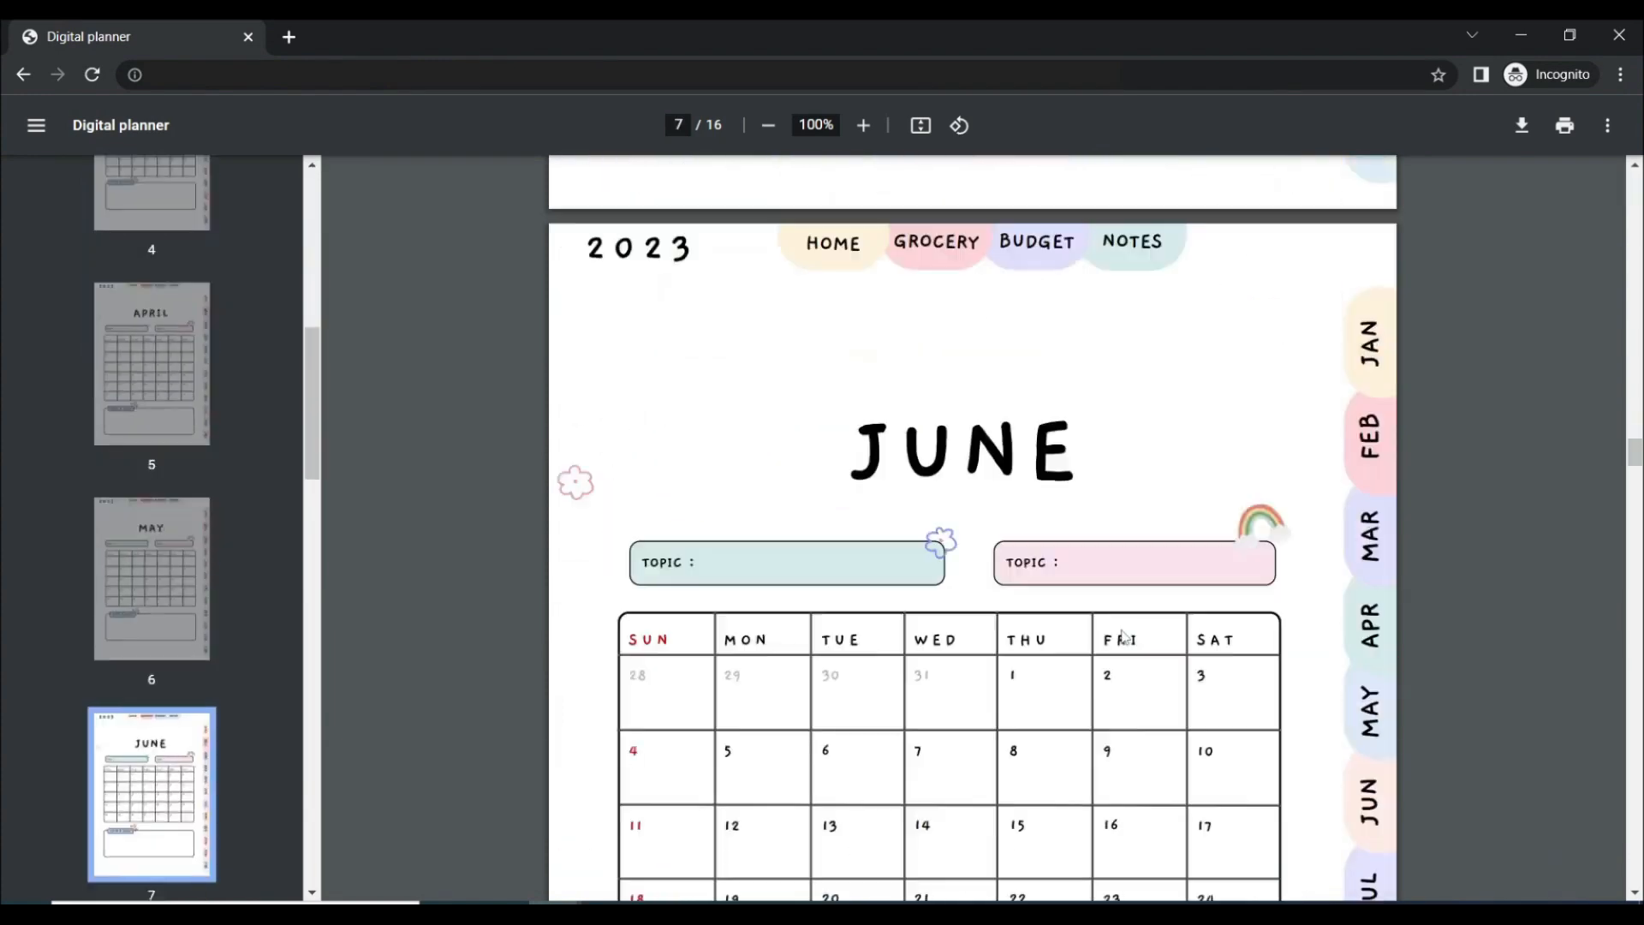
pyautogui.scroll(-7, 1122, 635)
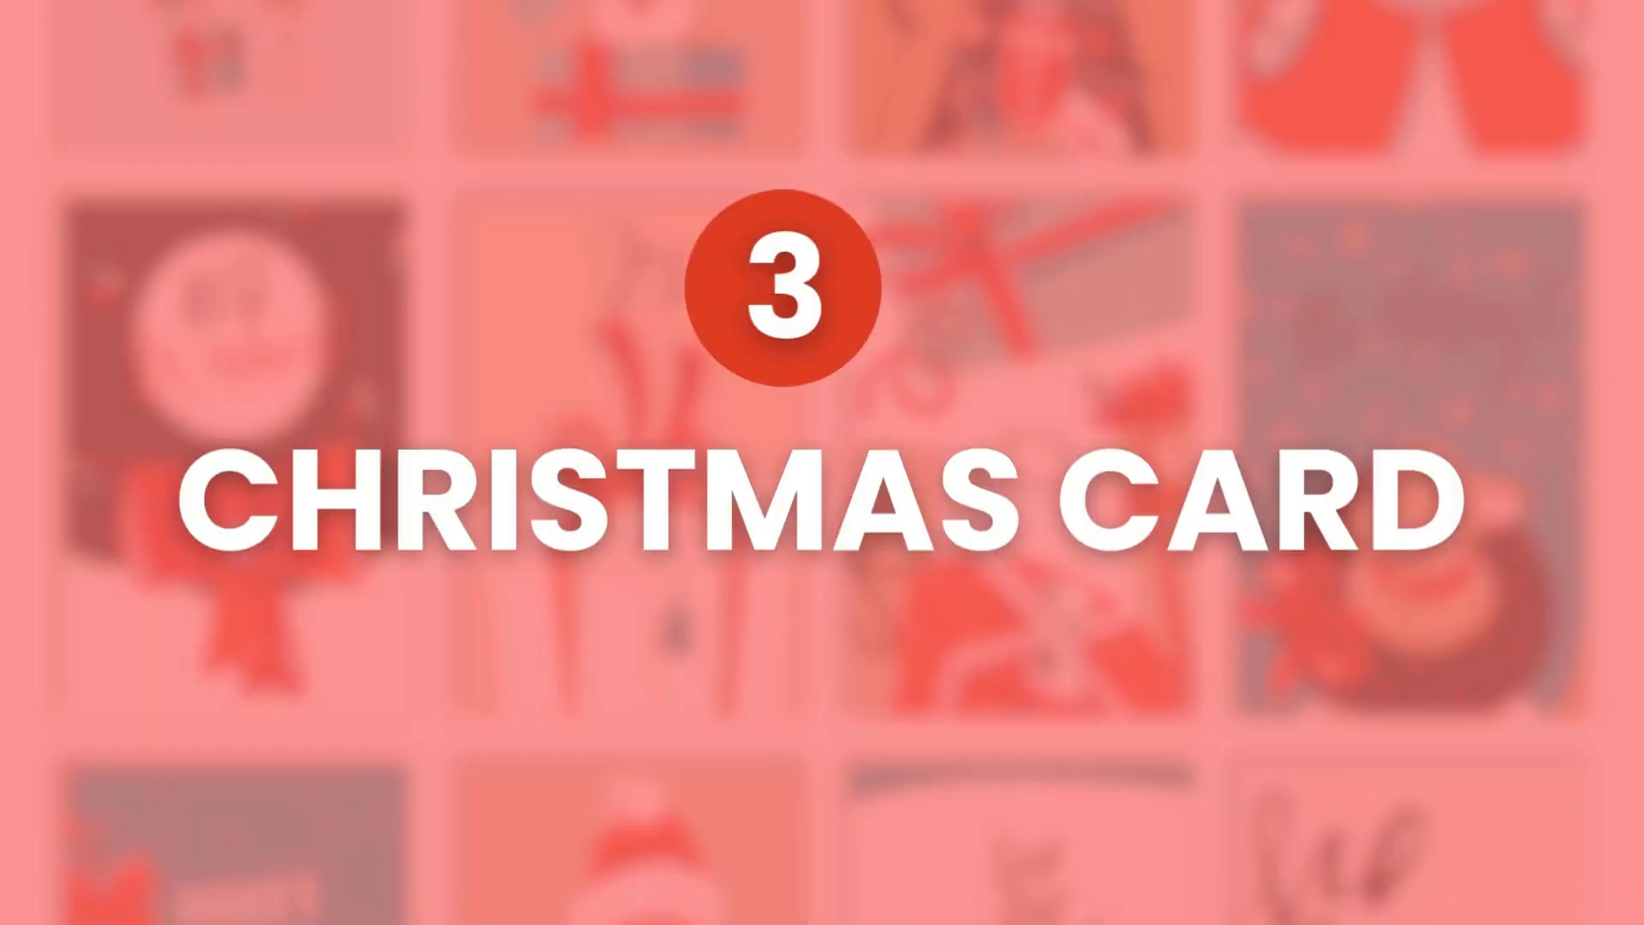
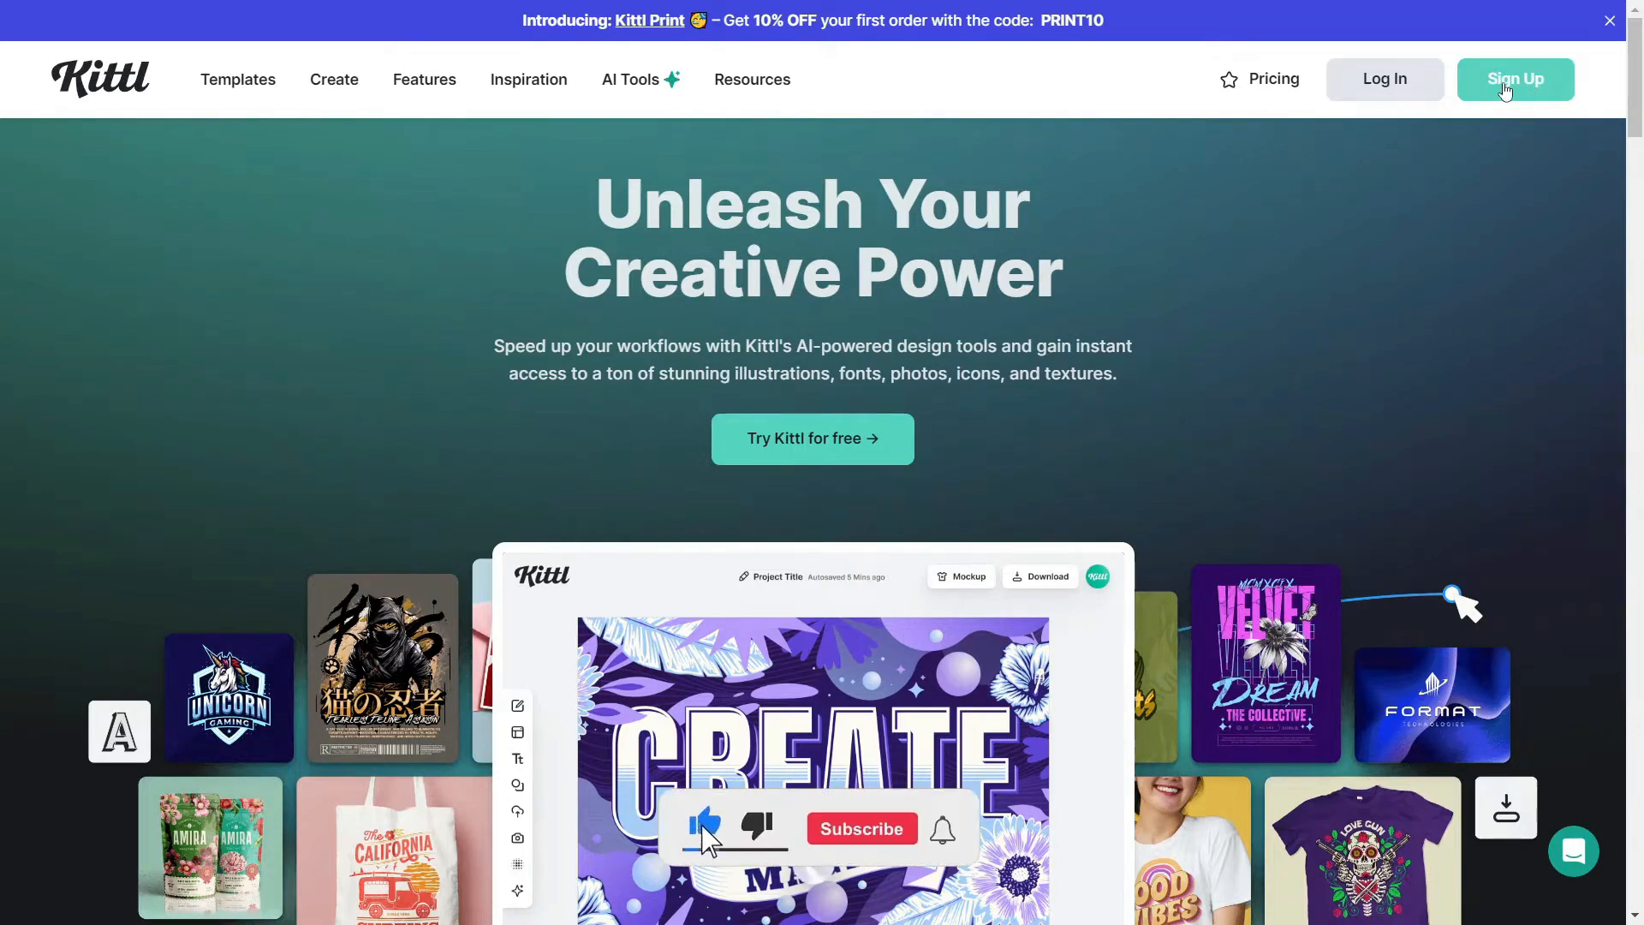
# Sign up to Kittl and generate an image of "Santa doing magic with stick" in the Kawaii Icon clipart style
pyautogui.click(1505, 86)
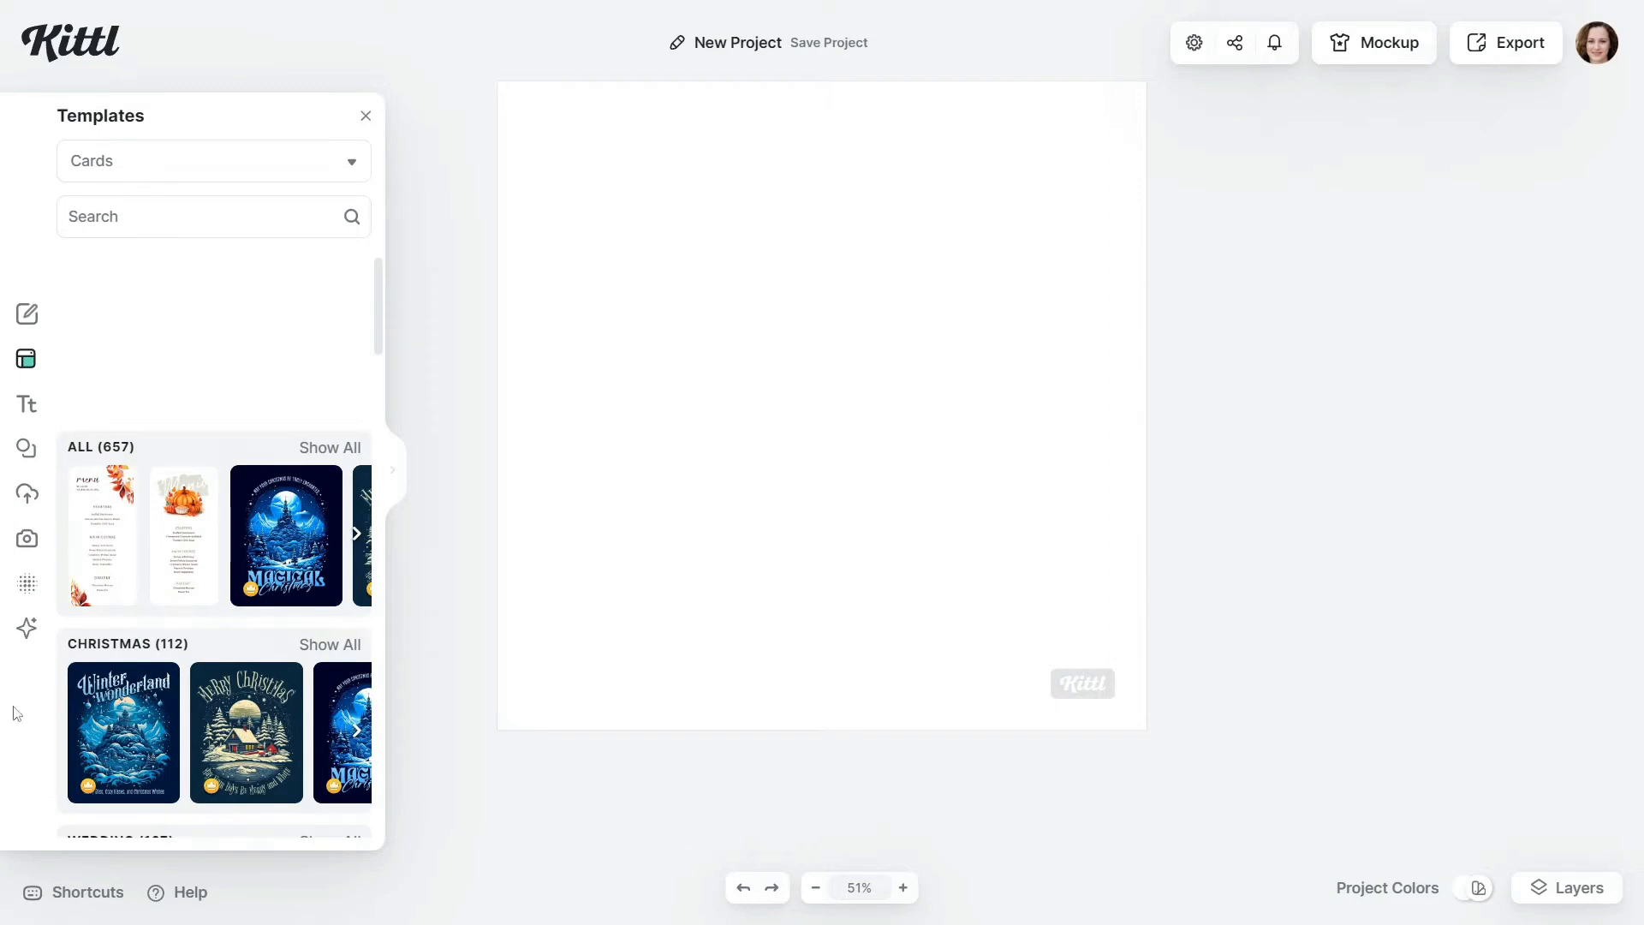
pyautogui.click(17, 638)
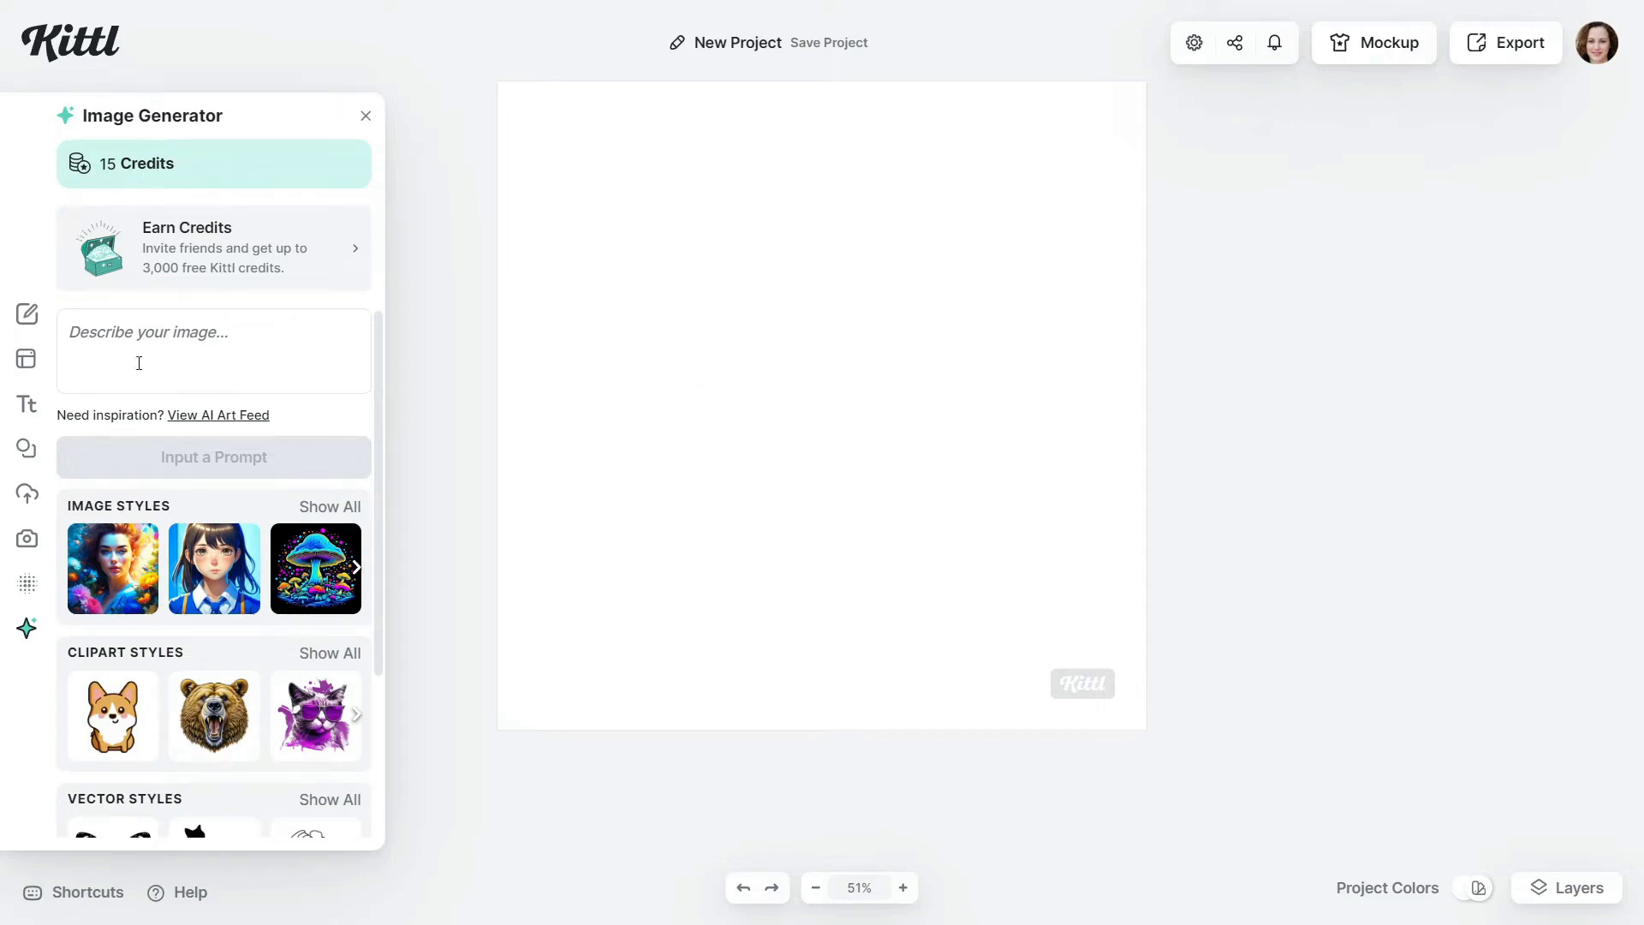
pyautogui.write('Santa doing magic with stick')
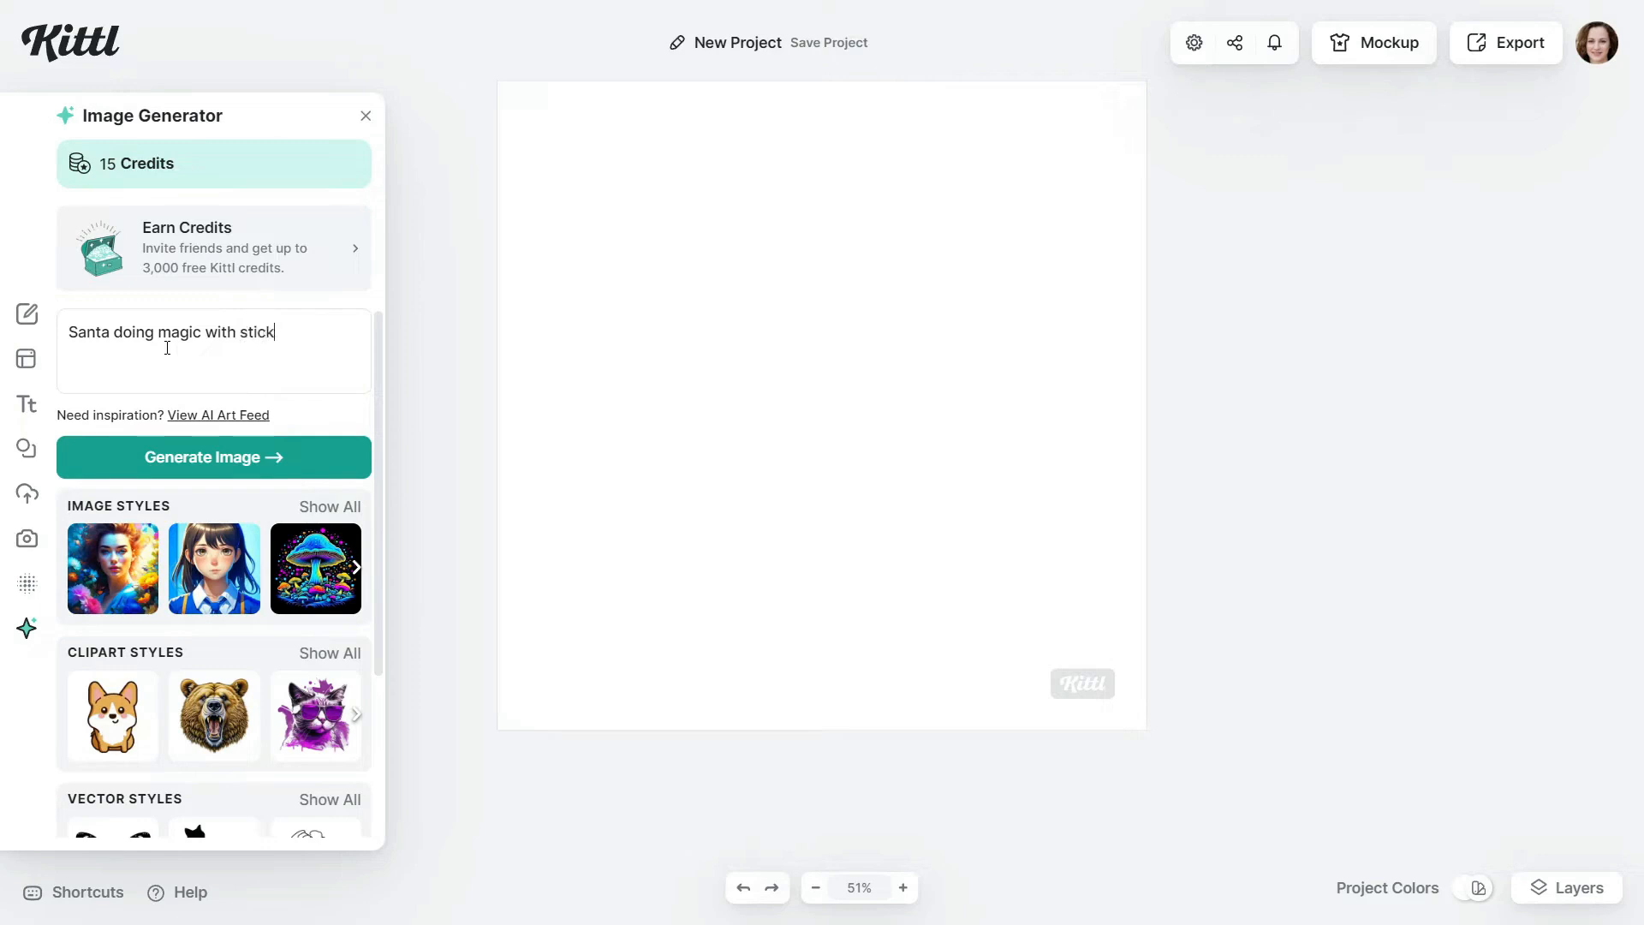
pyautogui.click(120, 718)
pyautogui.scroll(-3, 121, 717)
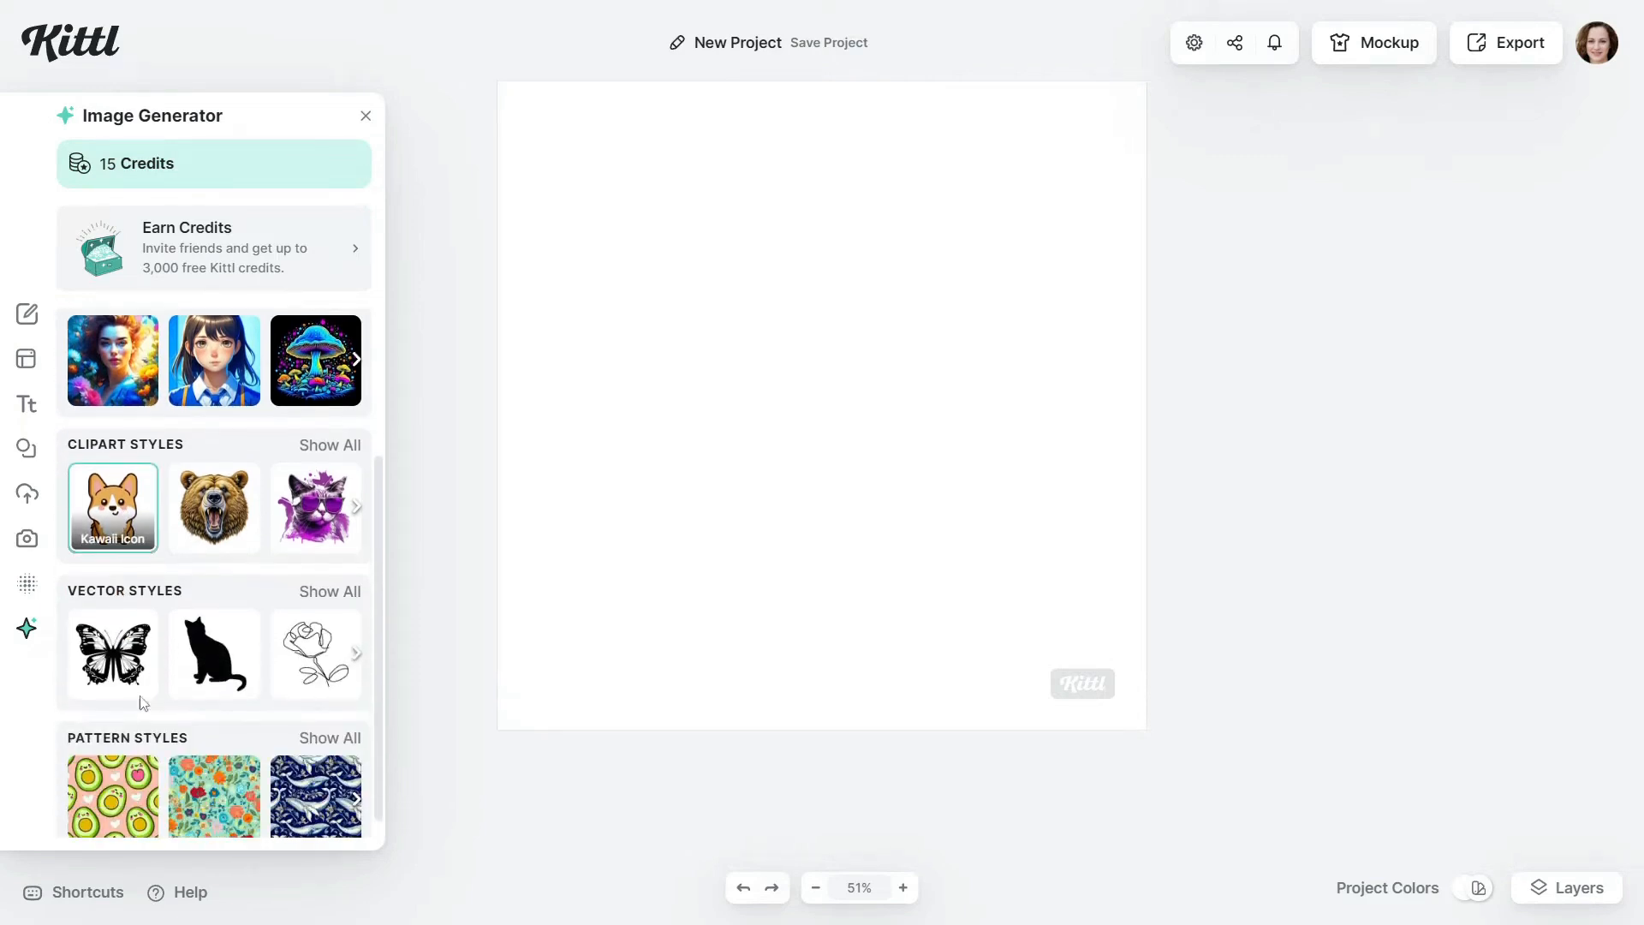
pyautogui.scroll(3, 225, 604)
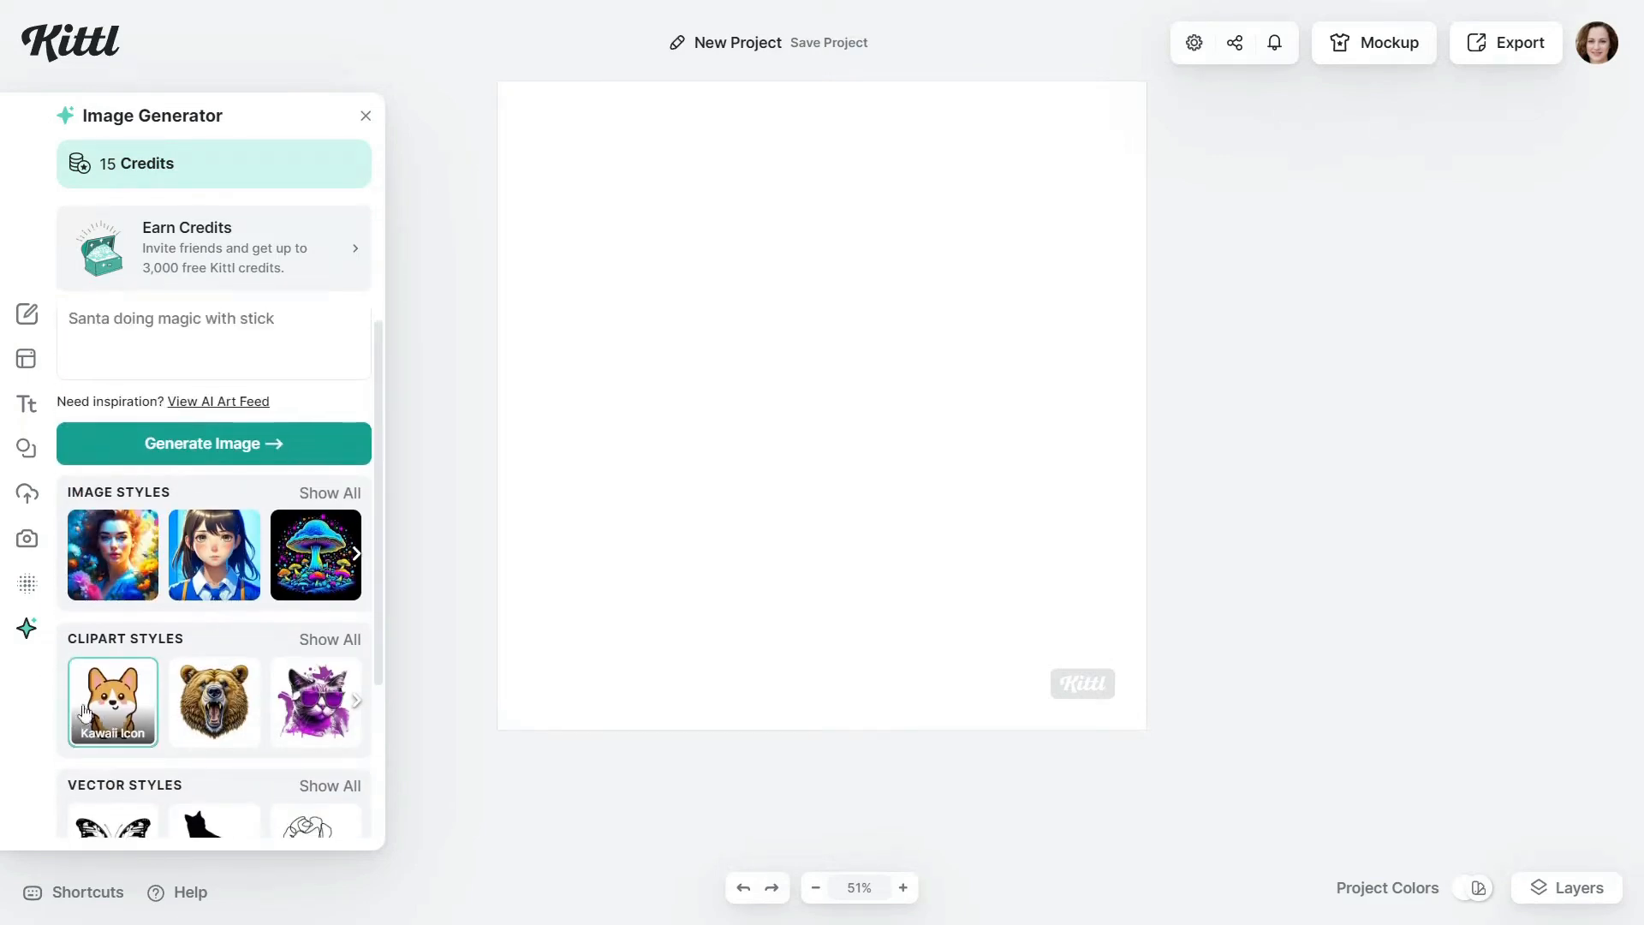
pyautogui.click(249, 446)
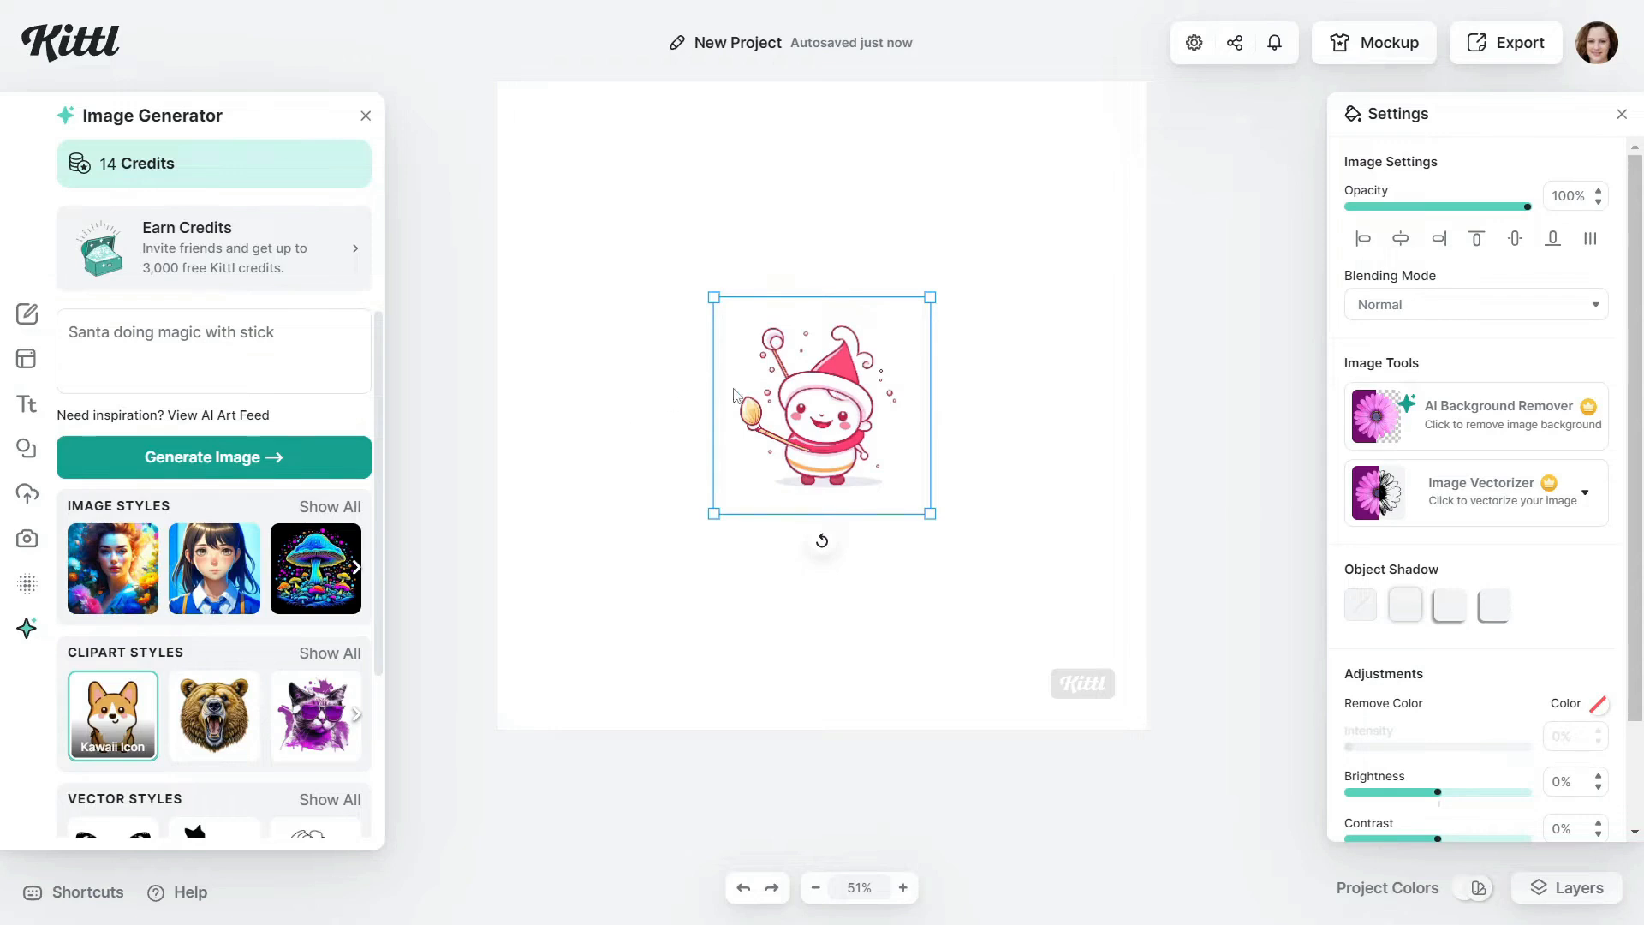
# Enlarge the generated character image and move it to the upper right of the artboard
pyautogui.moveTo(734, 395); pyautogui.dragTo(611, 331)
pyautogui.moveTo(805, 448); pyautogui.dragTo(858, 429)
pyautogui.click(1056, 445)
pyautogui.click(888, 420)
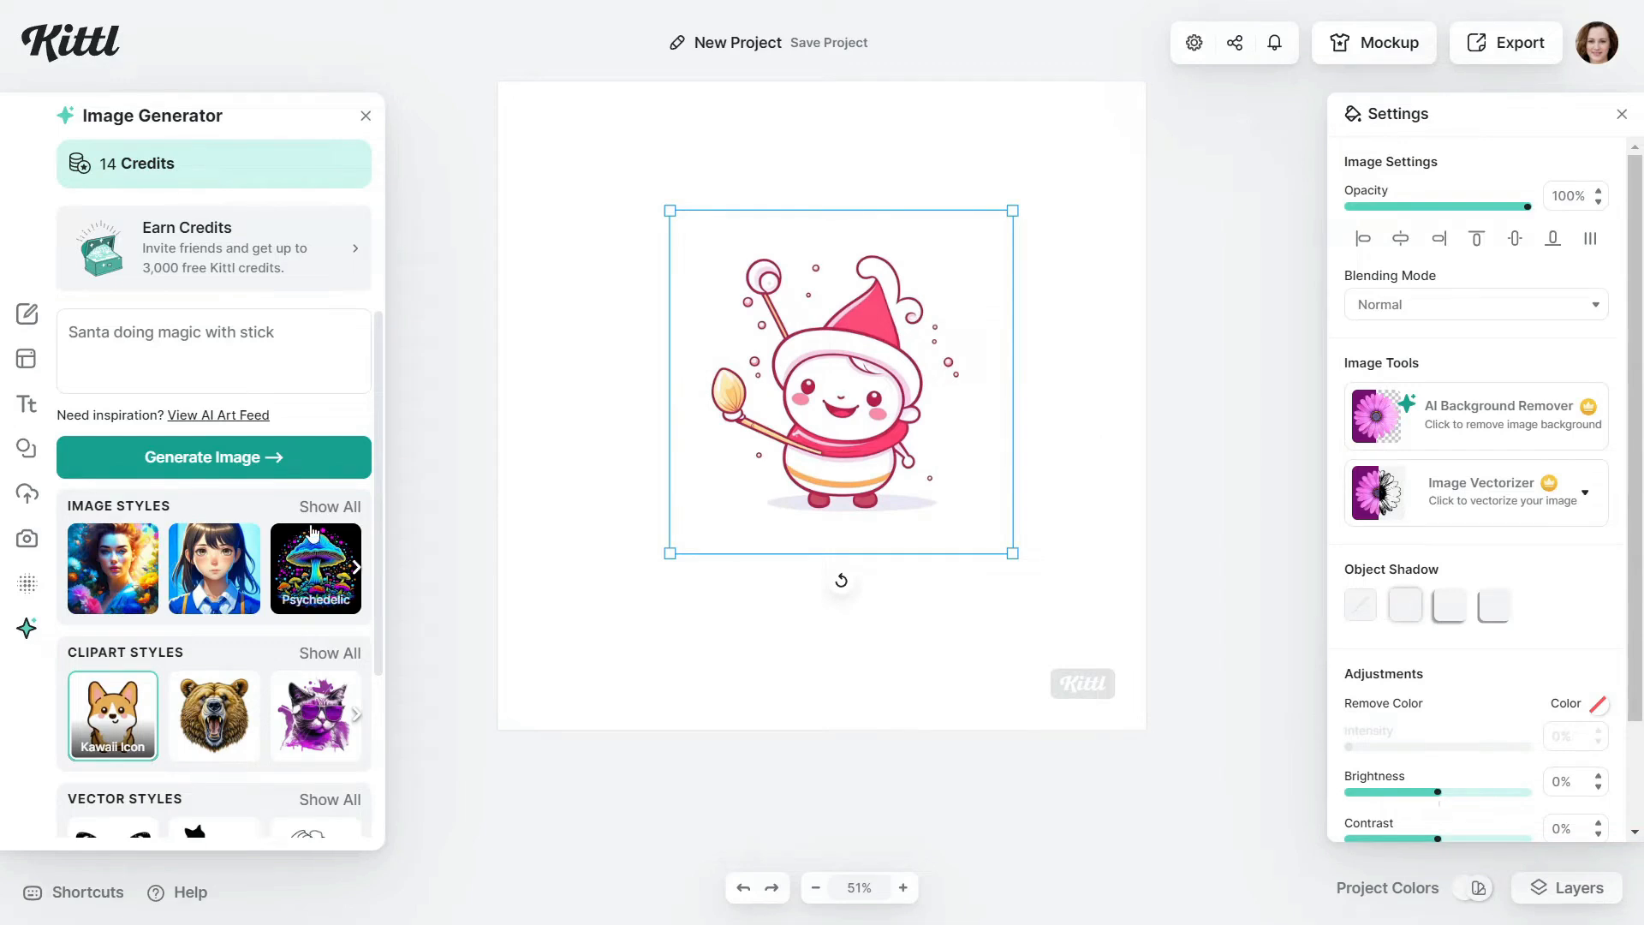
pyautogui.moveTo(819, 375); pyautogui.dragTo(918, 318)
# Generate a second image from the same prompt and place it beside the first character
pyautogui.click(214, 457)
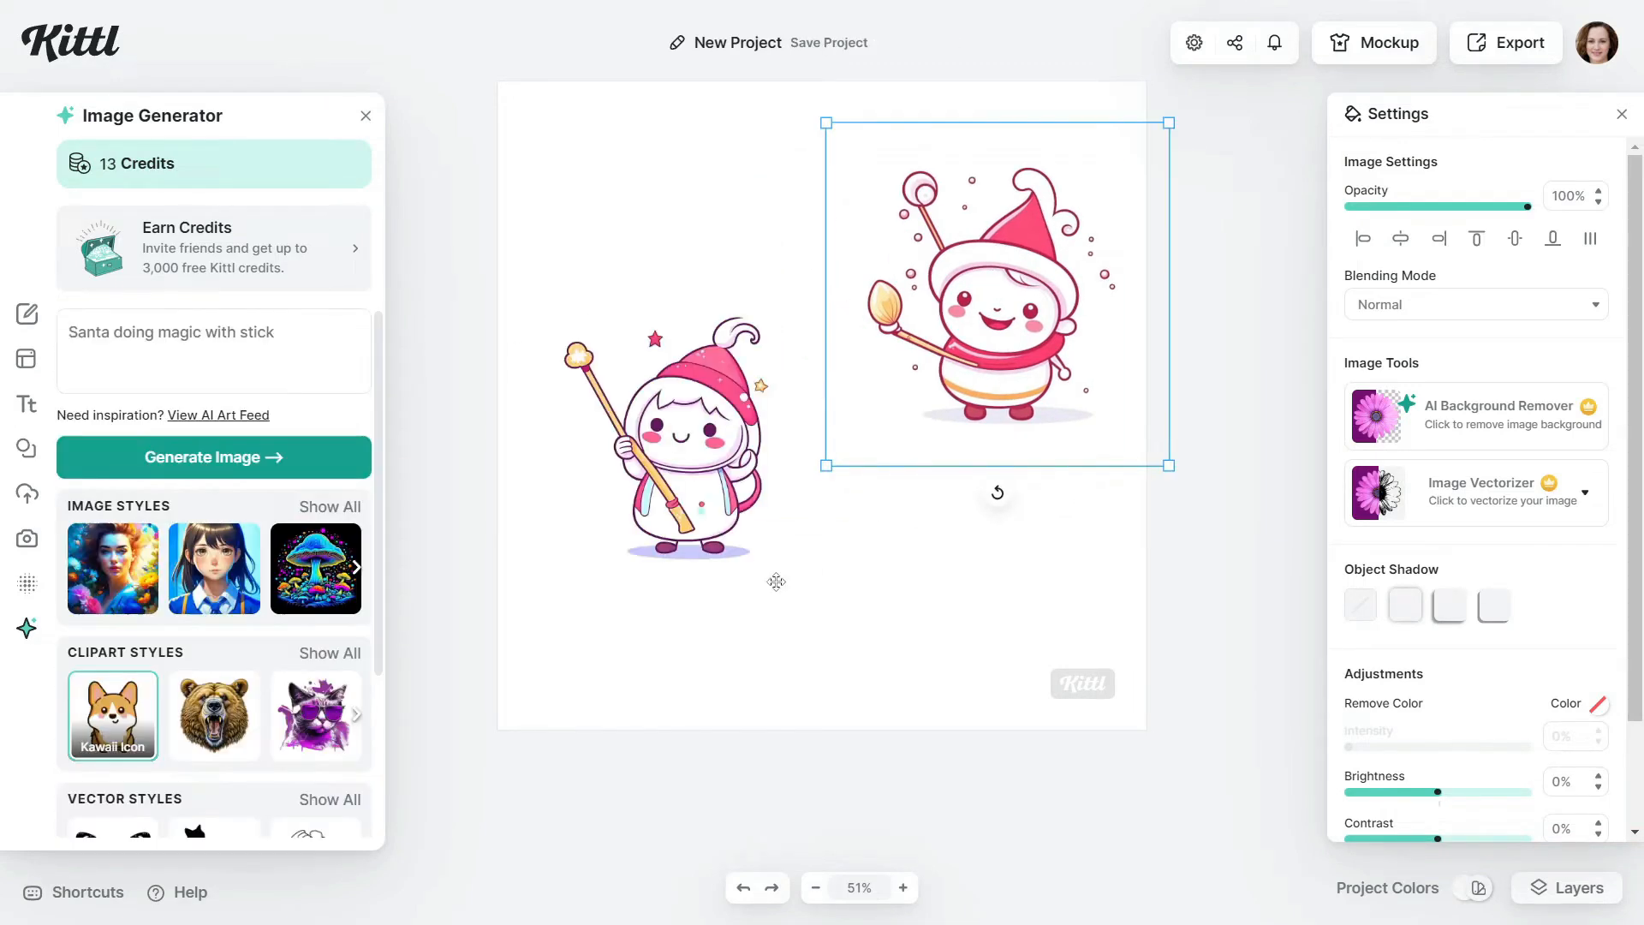
pyautogui.click(681, 474)
pyautogui.click(1051, 323)
# Change the prompt to "Santa face doing magic with stick" and generate another image
pyautogui.click(293, 332)
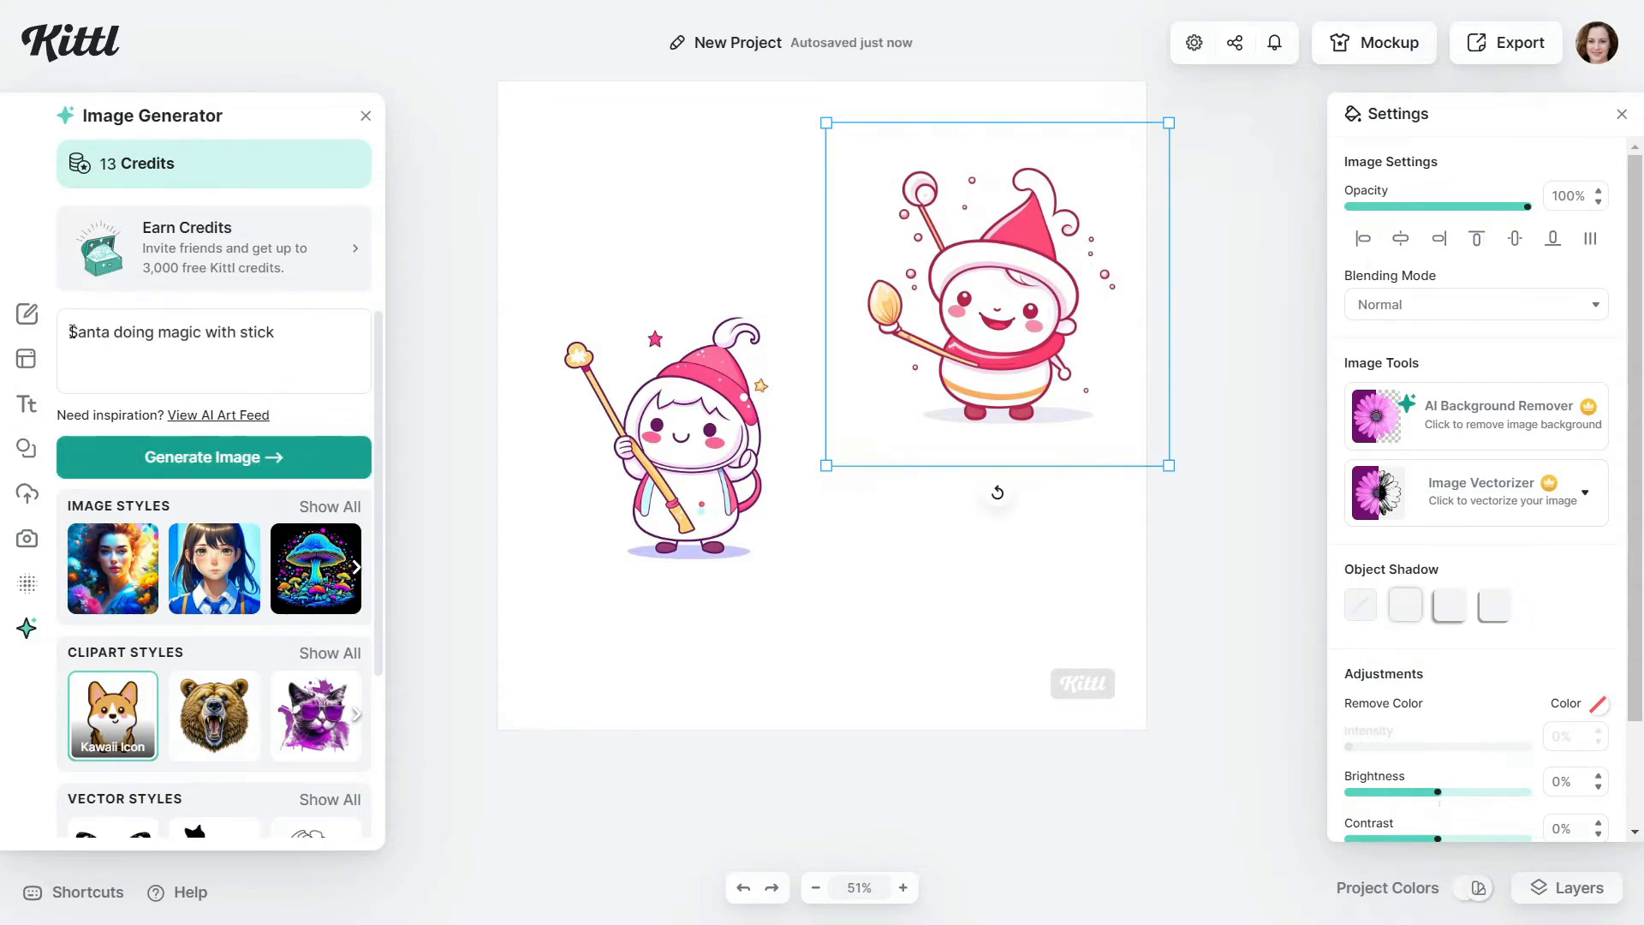
pyautogui.click(112, 332)
pyautogui.write('face')
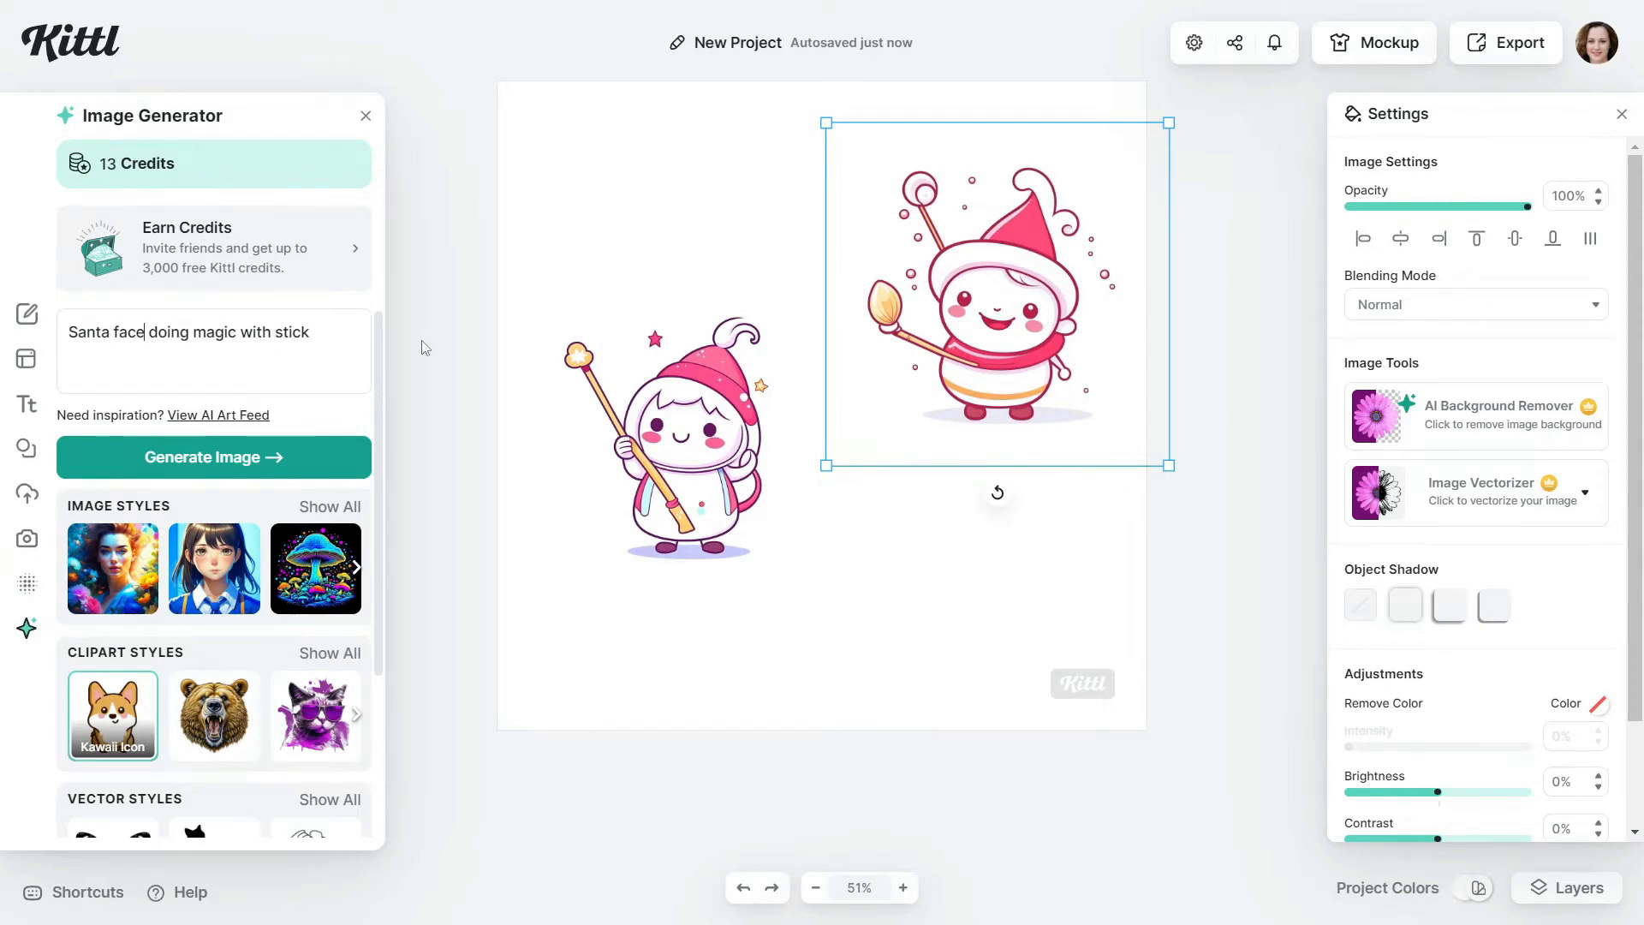
pyautogui.press('Return')
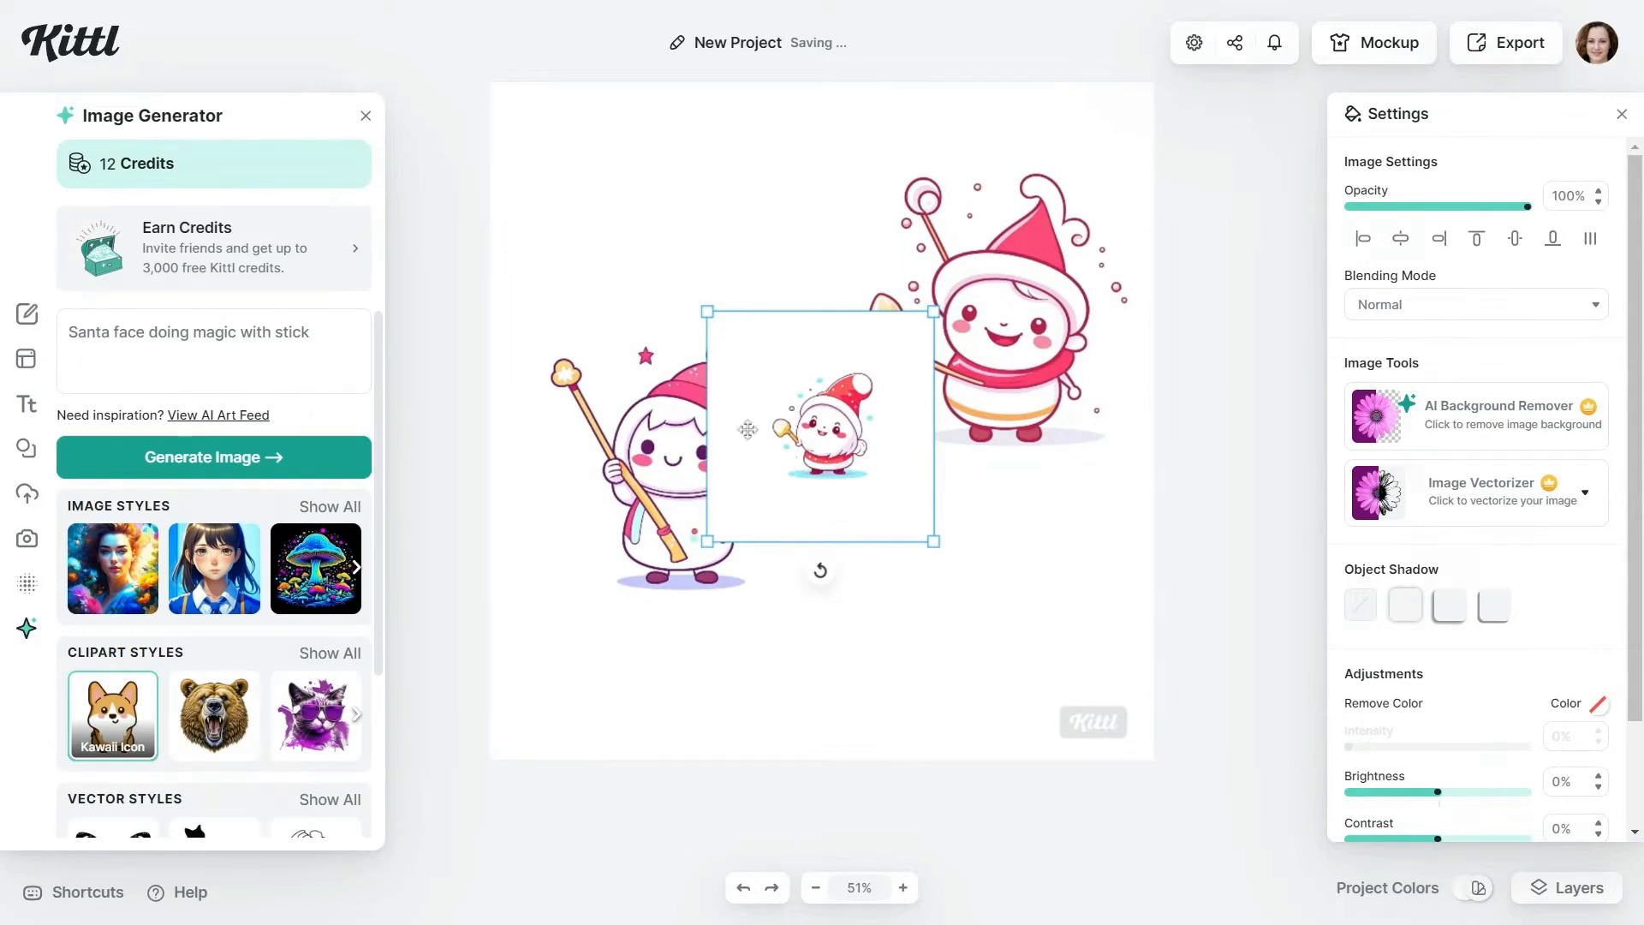
# Delete the two earlier character images and enlarge the new Santa image
pyautogui.moveTo(851, 444); pyautogui.dragTo(1095, 294)
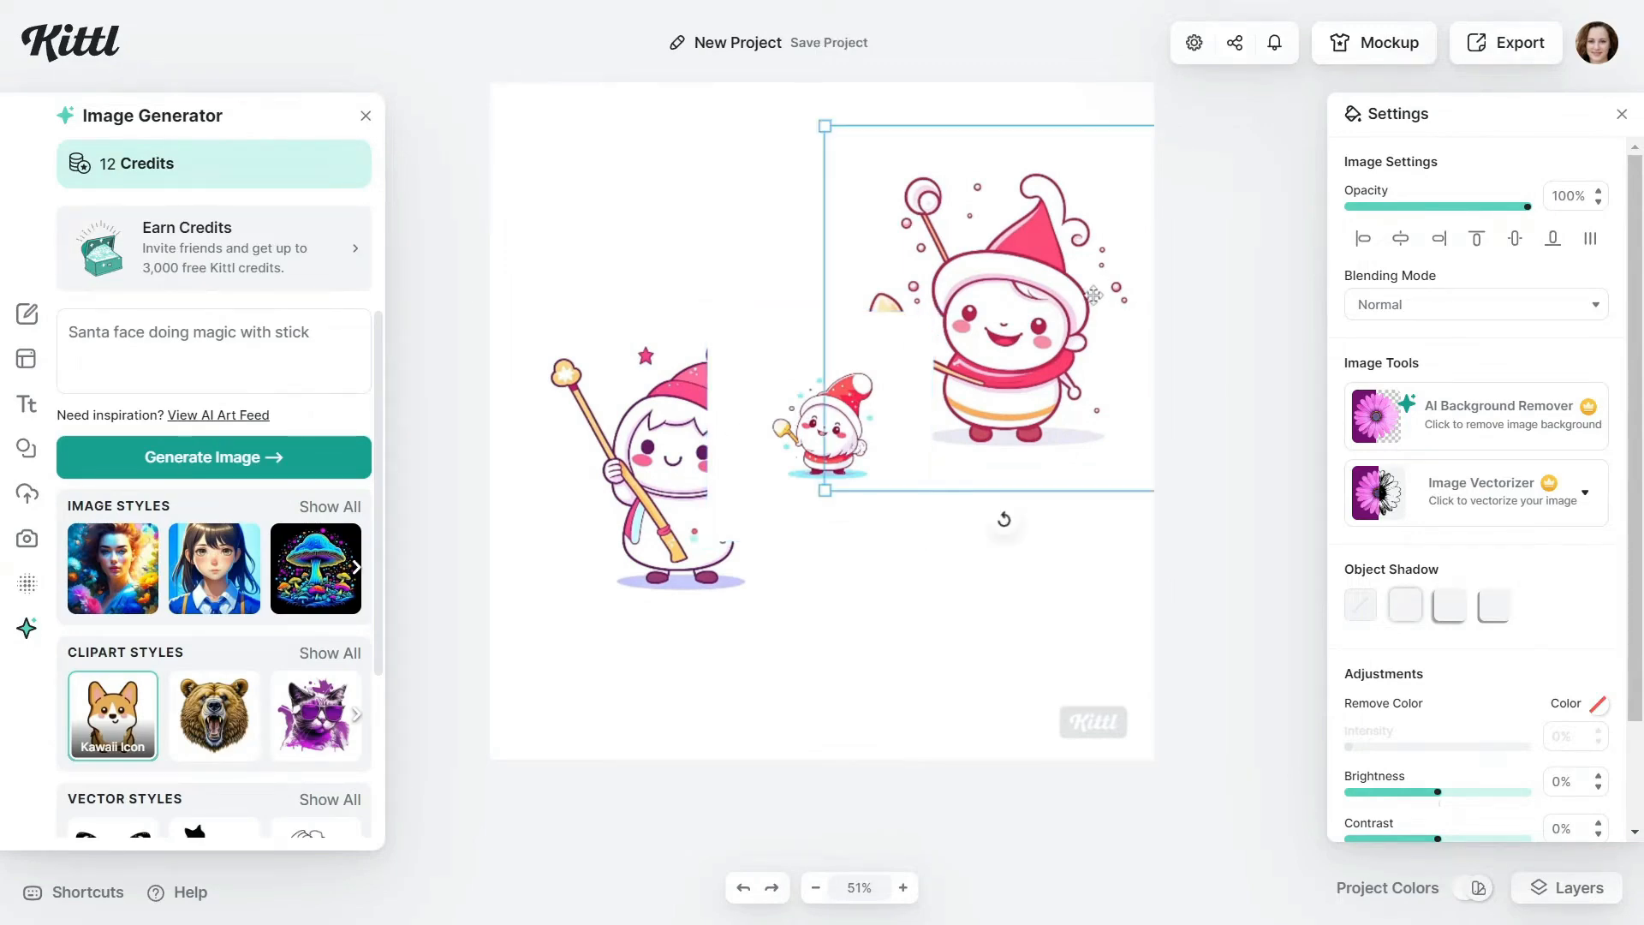
pyautogui.press('Delete')
pyautogui.click(655, 479)
pyautogui.press('Delete')
pyautogui.click(856, 463)
pyautogui.moveTo(933, 542); pyautogui.dragTo(1089, 663)
pyautogui.hotkey('ctrl', 'z')
pyautogui.hotkey('ctrl', 'z')
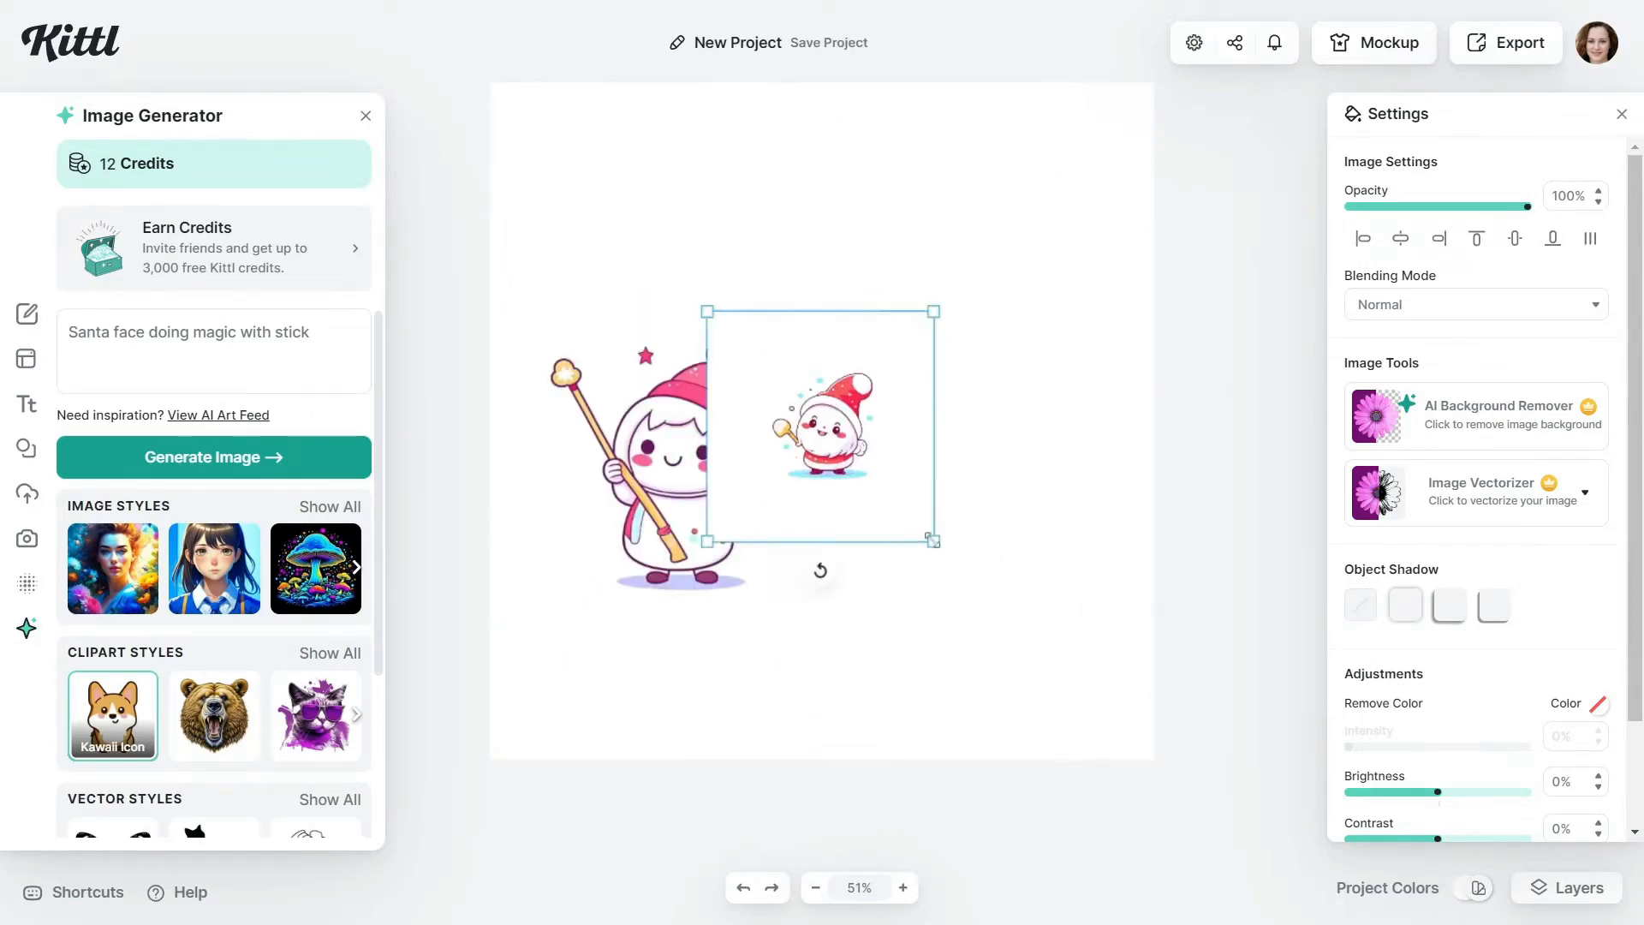
pyautogui.click(903, 501)
pyautogui.moveTo(934, 541); pyautogui.dragTo(1092, 693)
pyautogui.moveTo(934, 542); pyautogui.dragTo(808, 438)
pyautogui.moveTo(967, 589); pyautogui.dragTo(1097, 744)
pyautogui.hotkey('ctrl', 'z')
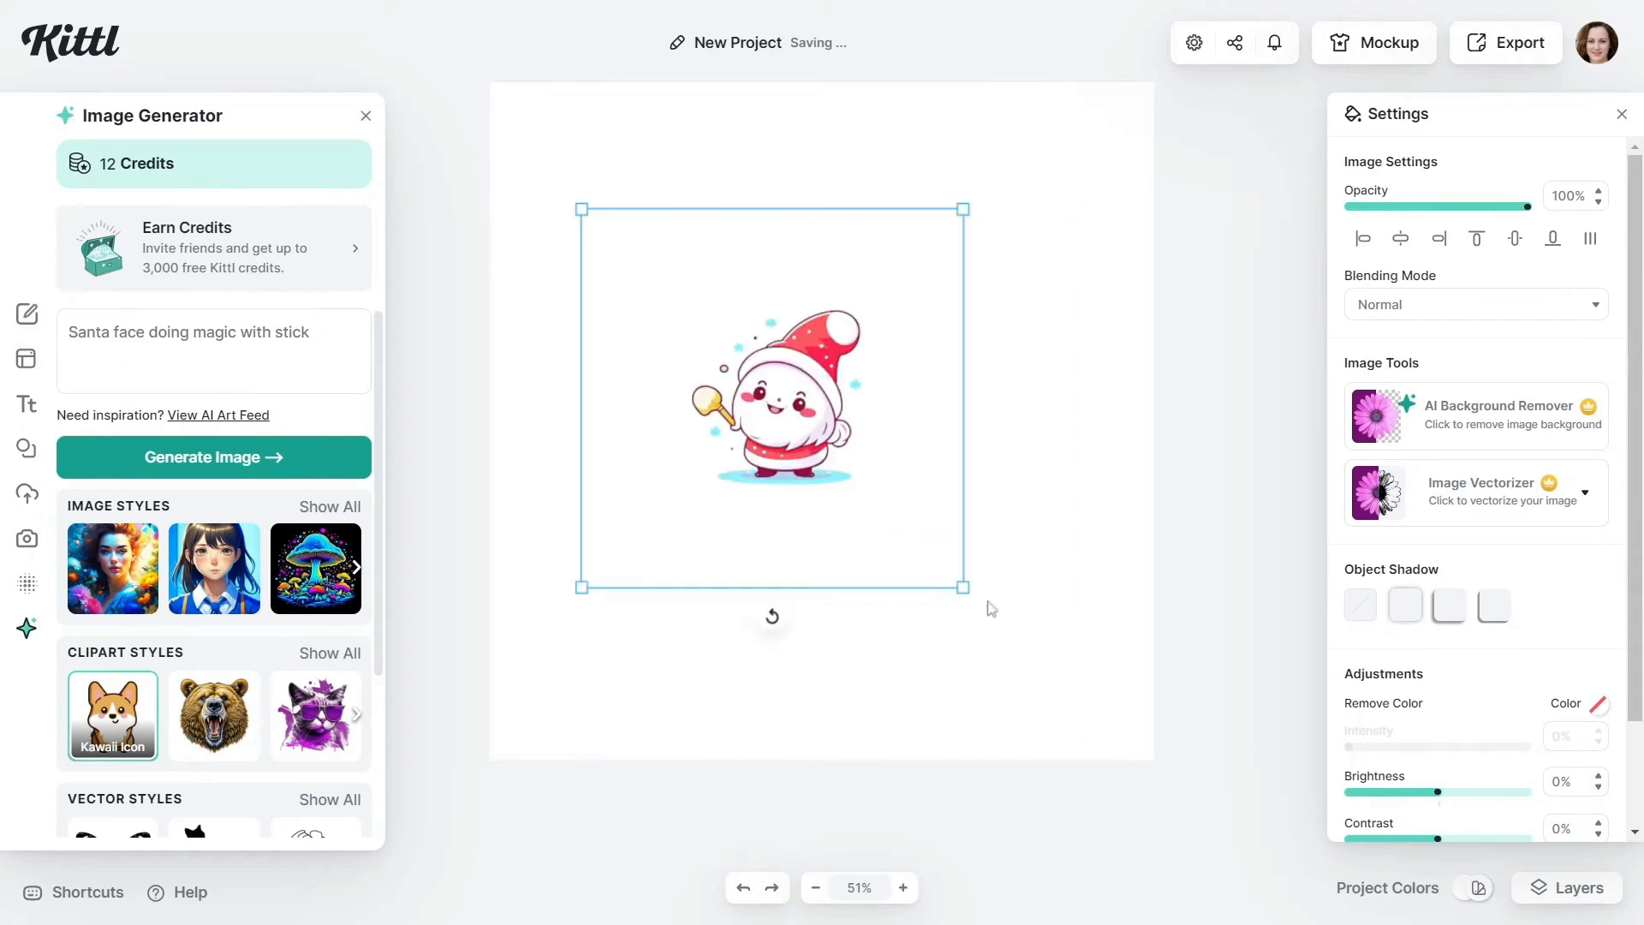
# Position the enlarged Santa image in the middle of the artboard and export the design
pyautogui.moveTo(965, 588); pyautogui.dragTo(1107, 696)
pyautogui.hotkey('ctrl', 'z')
pyautogui.moveTo(789, 450); pyautogui.dragTo(915, 553)
pyautogui.moveTo(708, 312); pyautogui.dragTo(660, 246)
pyautogui.hotkey('ctrl', 'z')
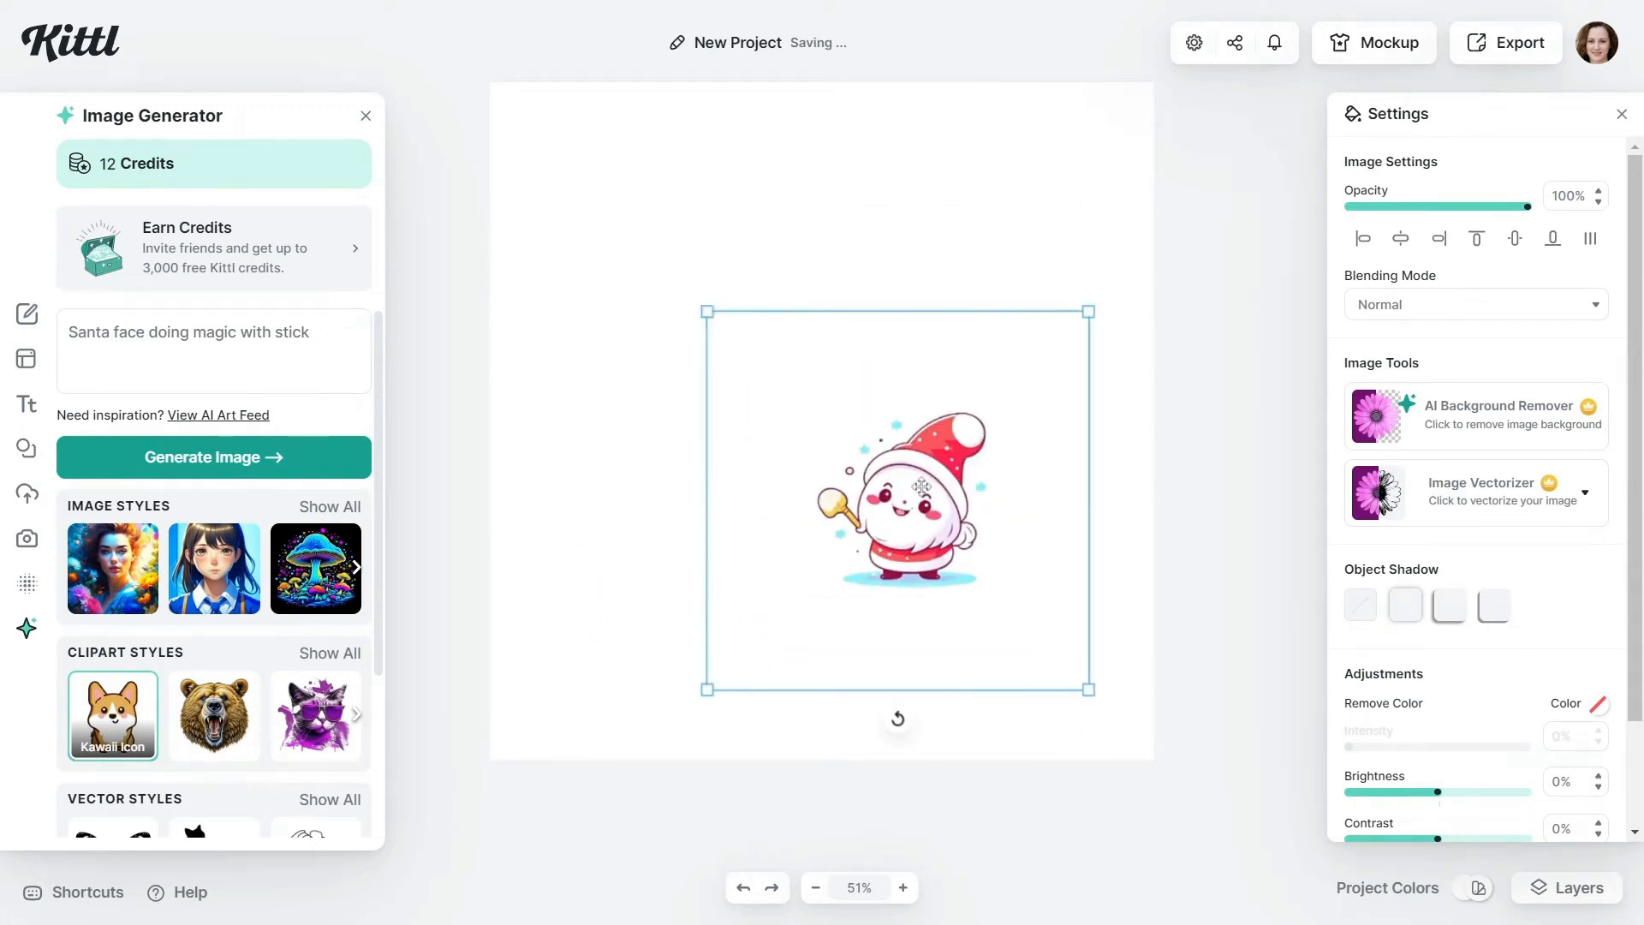
pyautogui.moveTo(904, 505); pyautogui.dragTo(826, 443)
pyautogui.click(1065, 436)
pyautogui.click(1505, 42)
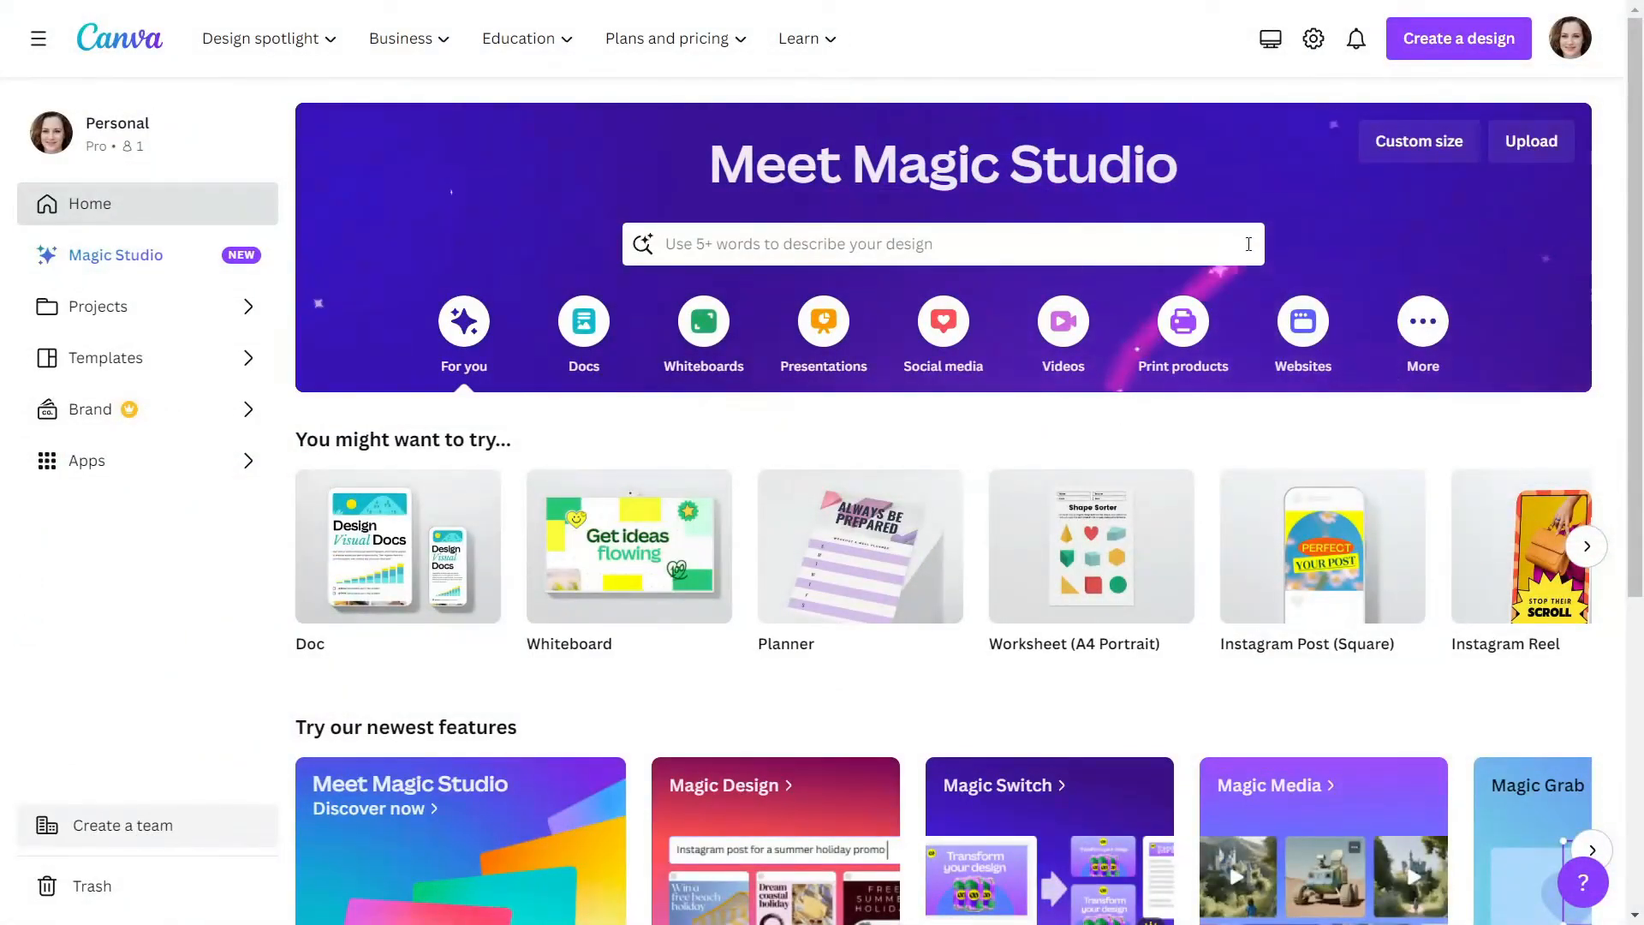
# Switch to Canva and create a new custom-size design of 700 x 1000 px
pyautogui.click(1419, 142)
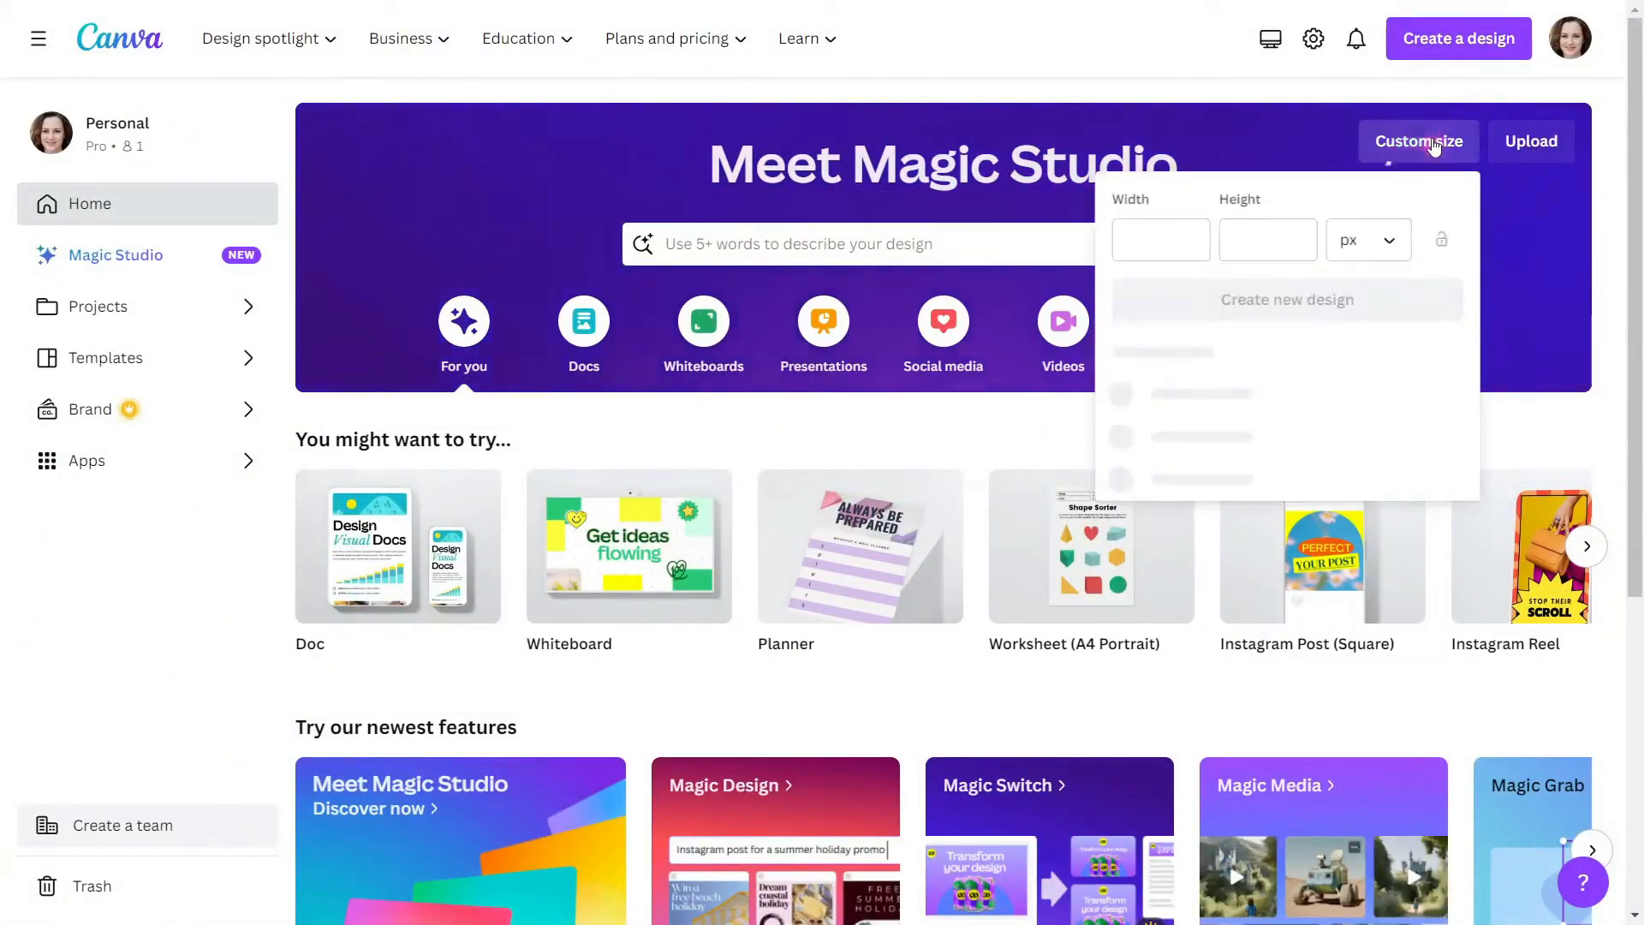
pyautogui.click(1166, 251)
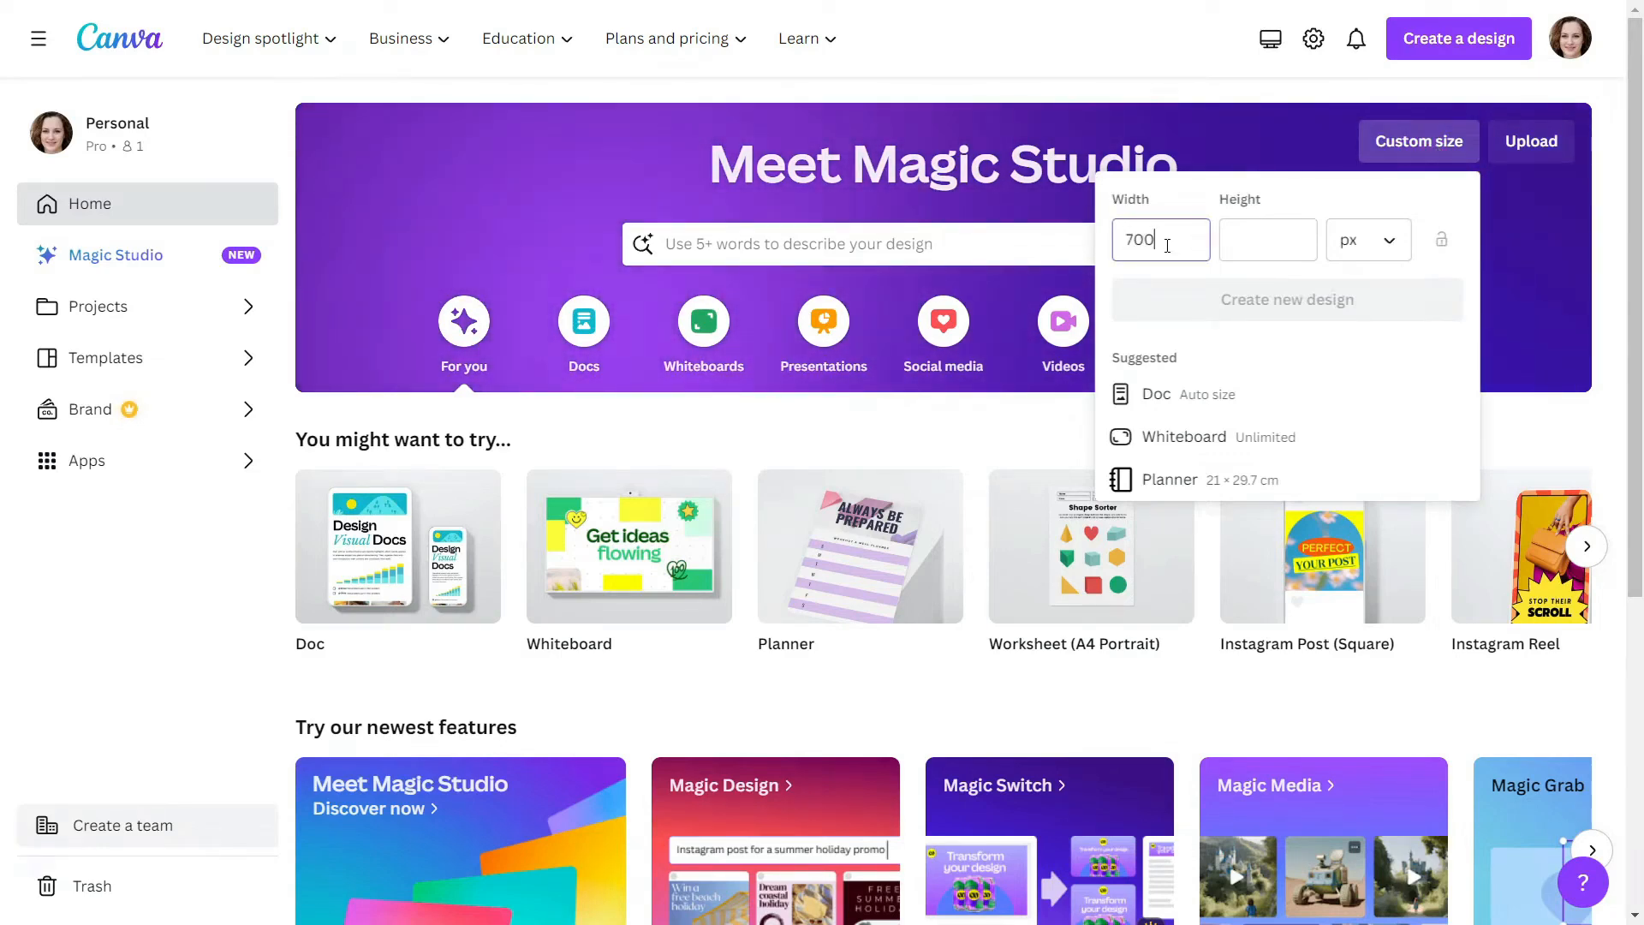
pyautogui.click(1239, 241)
pyautogui.write('700')
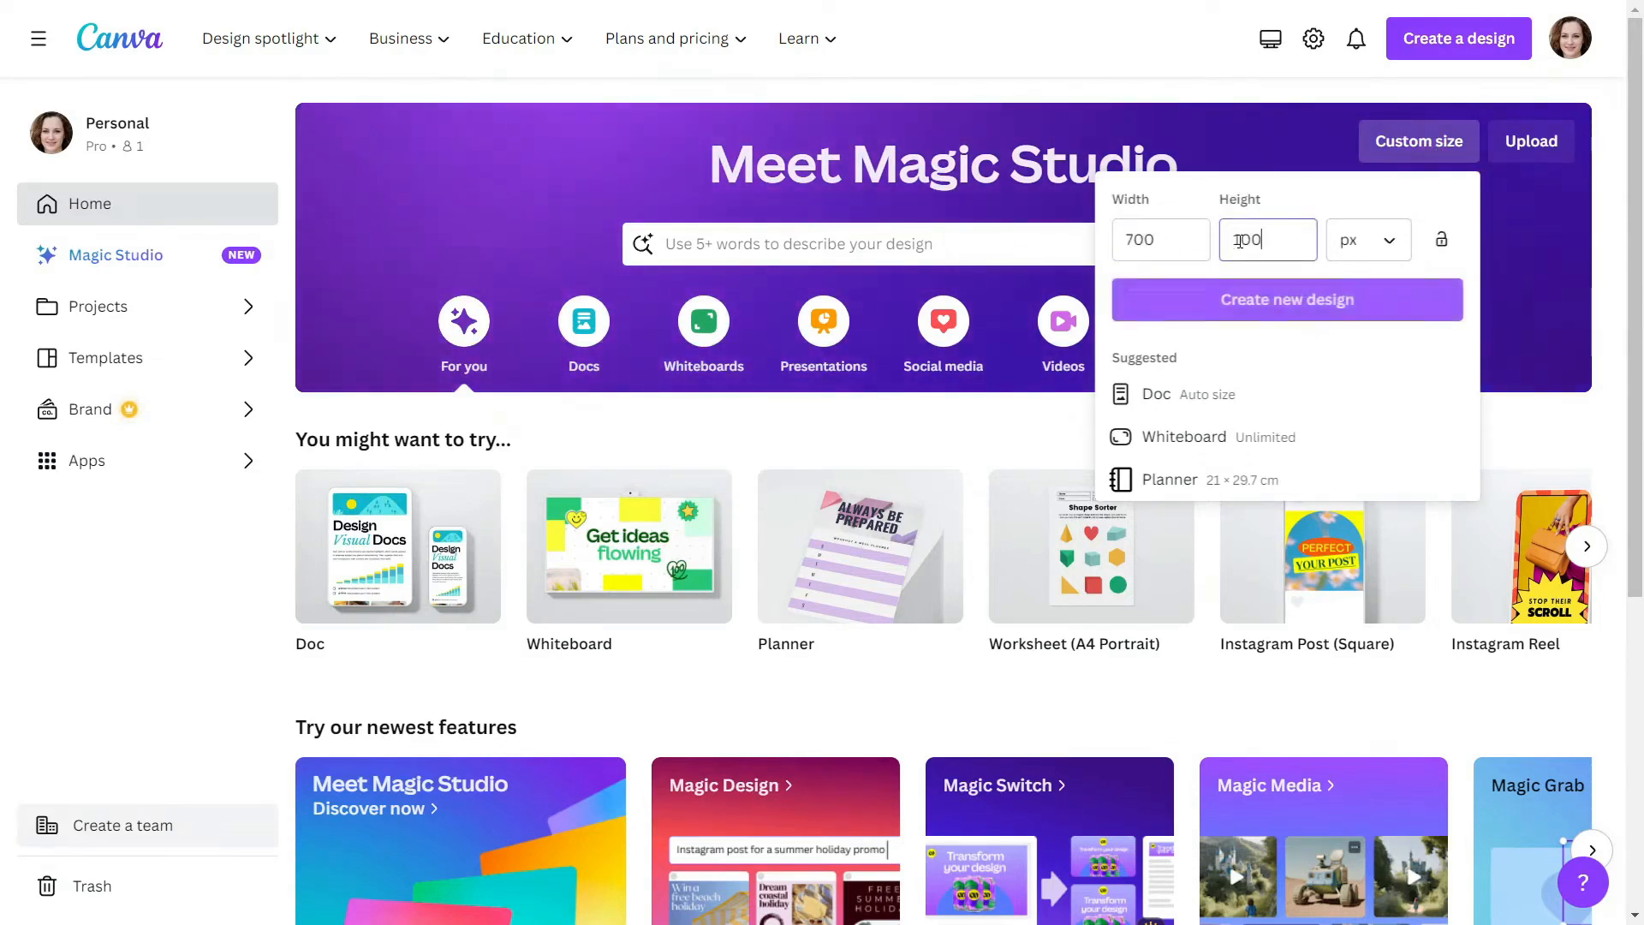
pyautogui.write('0')
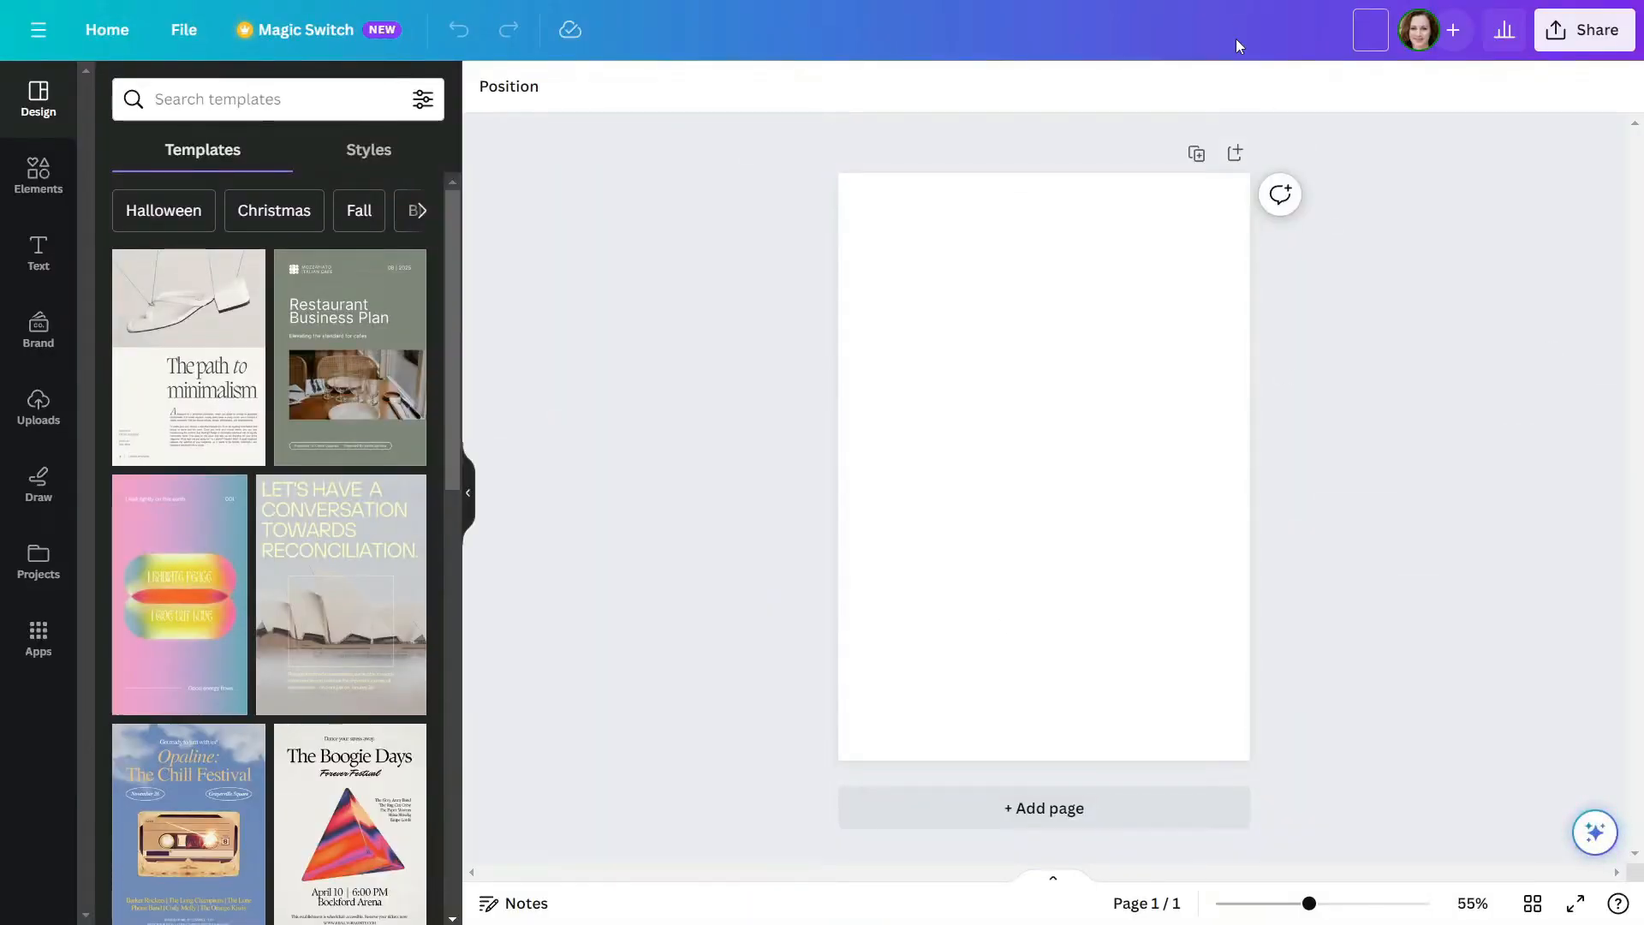
# Name the design "Christmas card"
pyautogui.write('Christmas card')
pyautogui.press('Return')
# Place the uploaded Santa image on the page and enlarge it to nearly the full page width
pyautogui.click(57, 435)
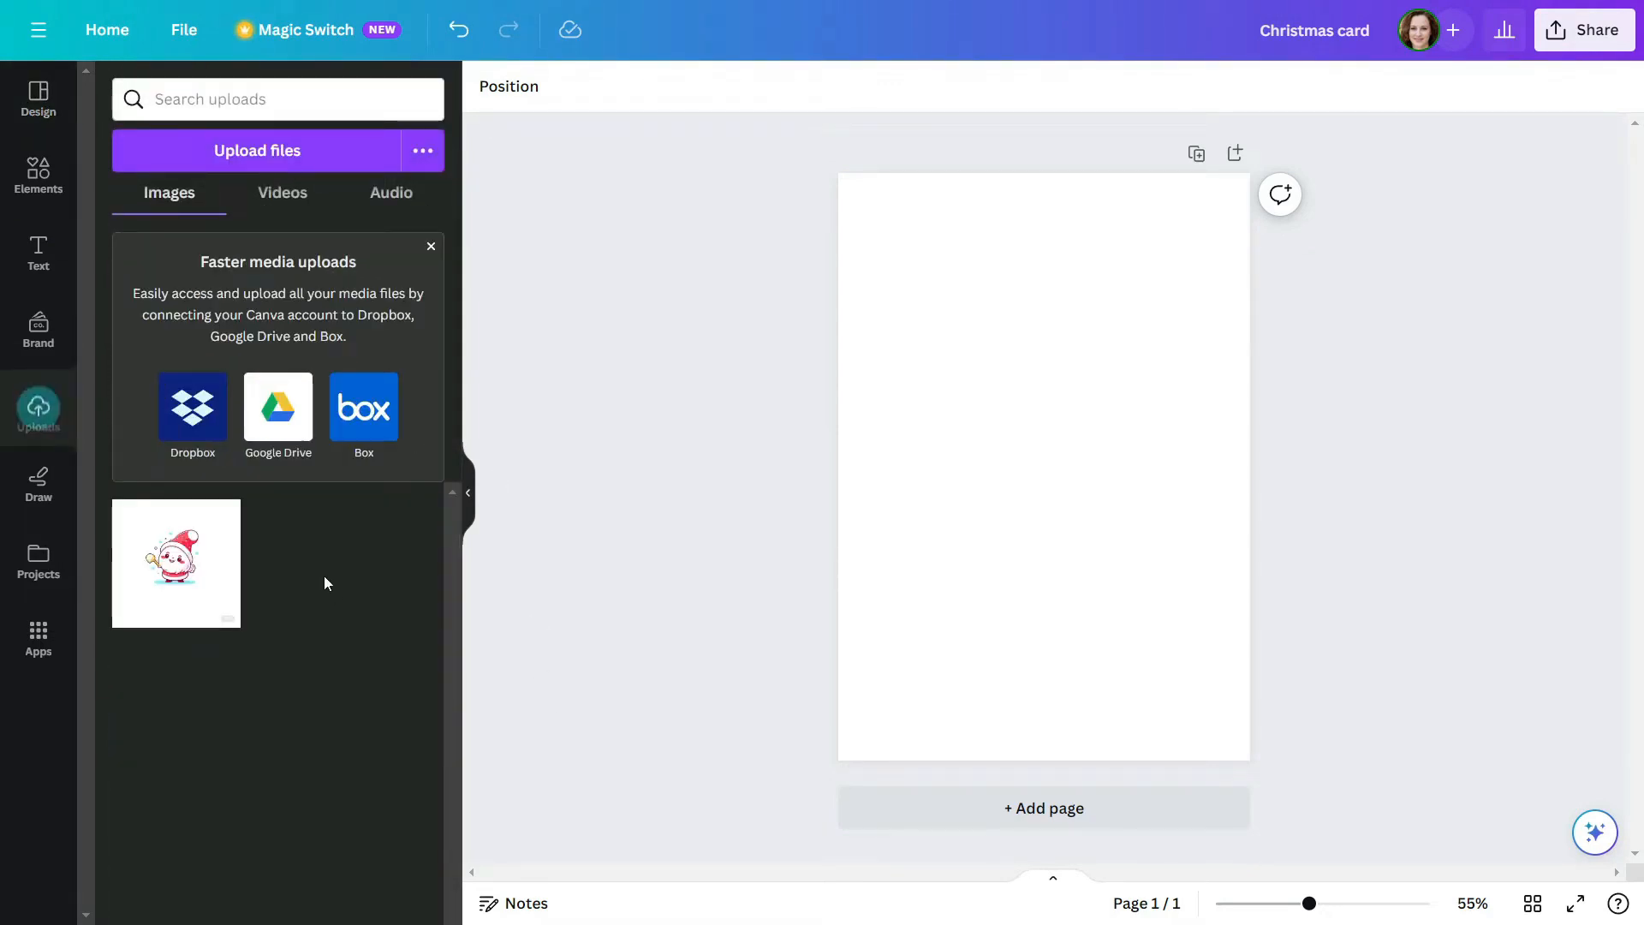
pyautogui.click(176, 563)
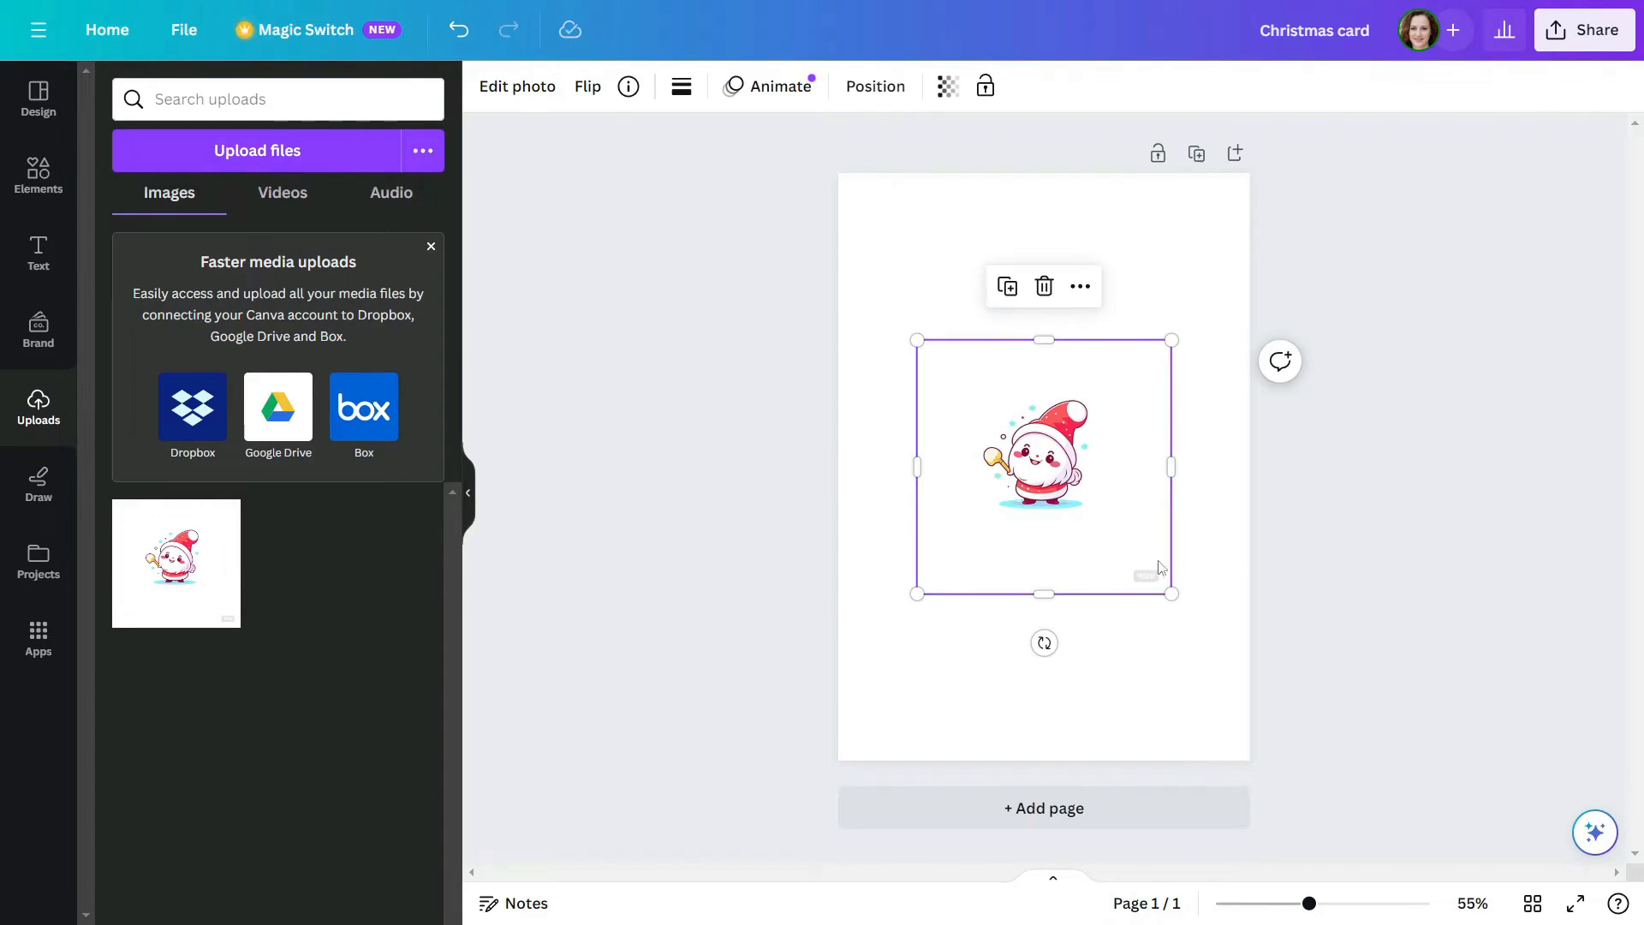
pyautogui.moveTo(1170, 591); pyautogui.dragTo(1265, 687)
pyautogui.moveTo(1059, 550); pyautogui.dragTo(1064, 446)
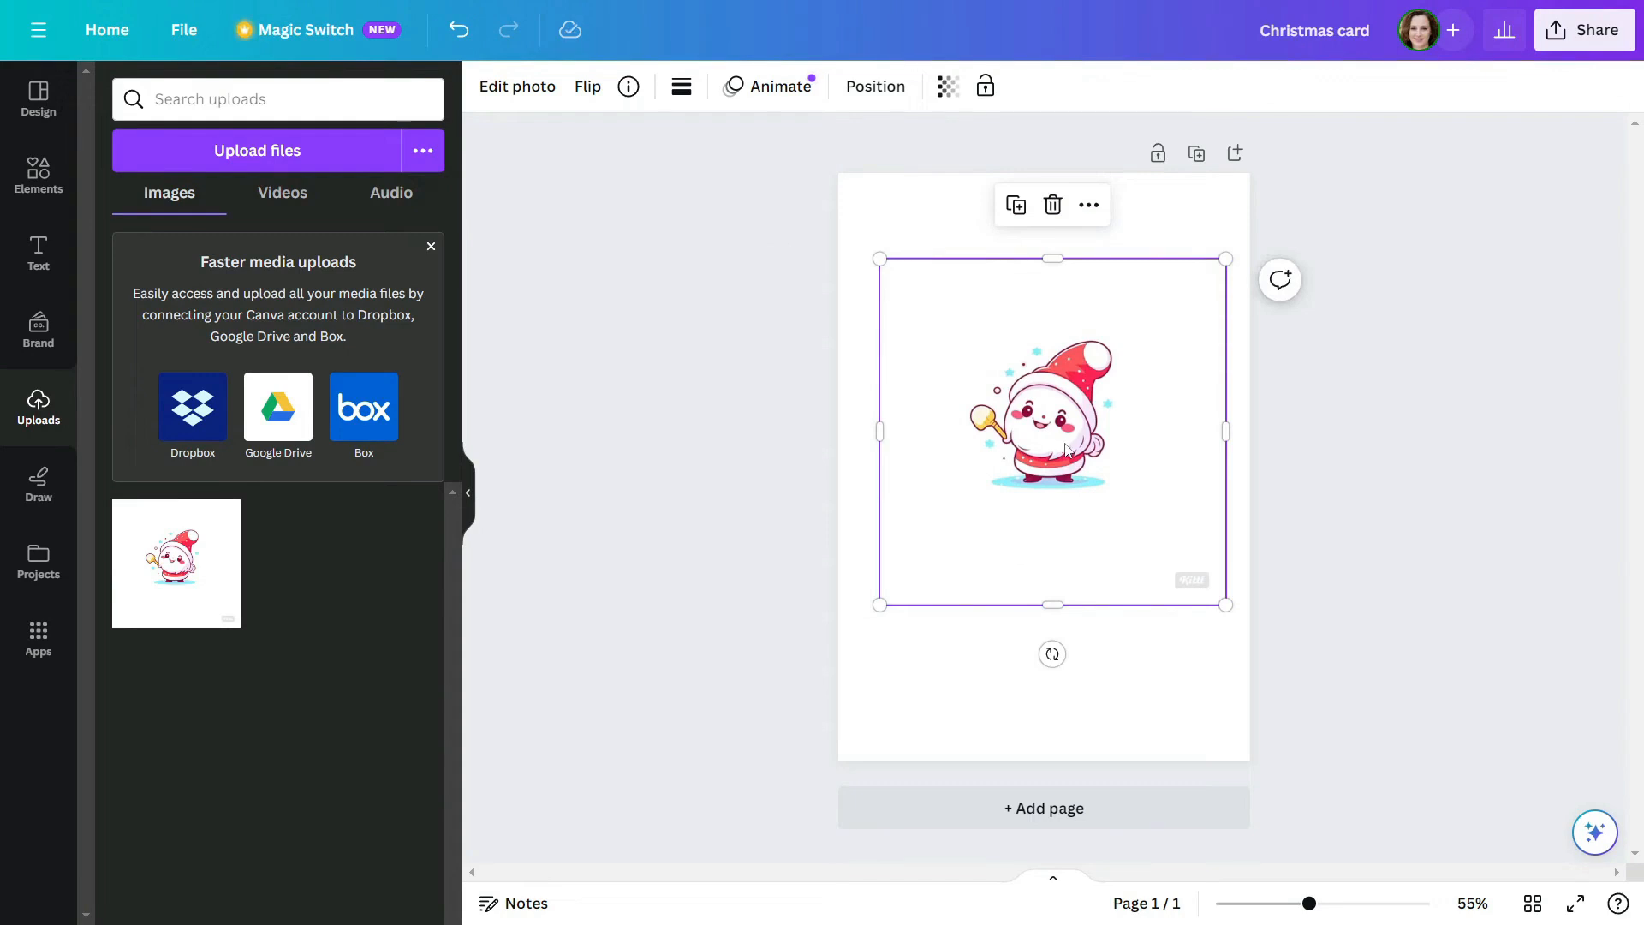
pyautogui.moveTo(1227, 606); pyautogui.dragTo(1285, 664)
pyautogui.moveTo(1087, 479); pyautogui.dragTo(1053, 450)
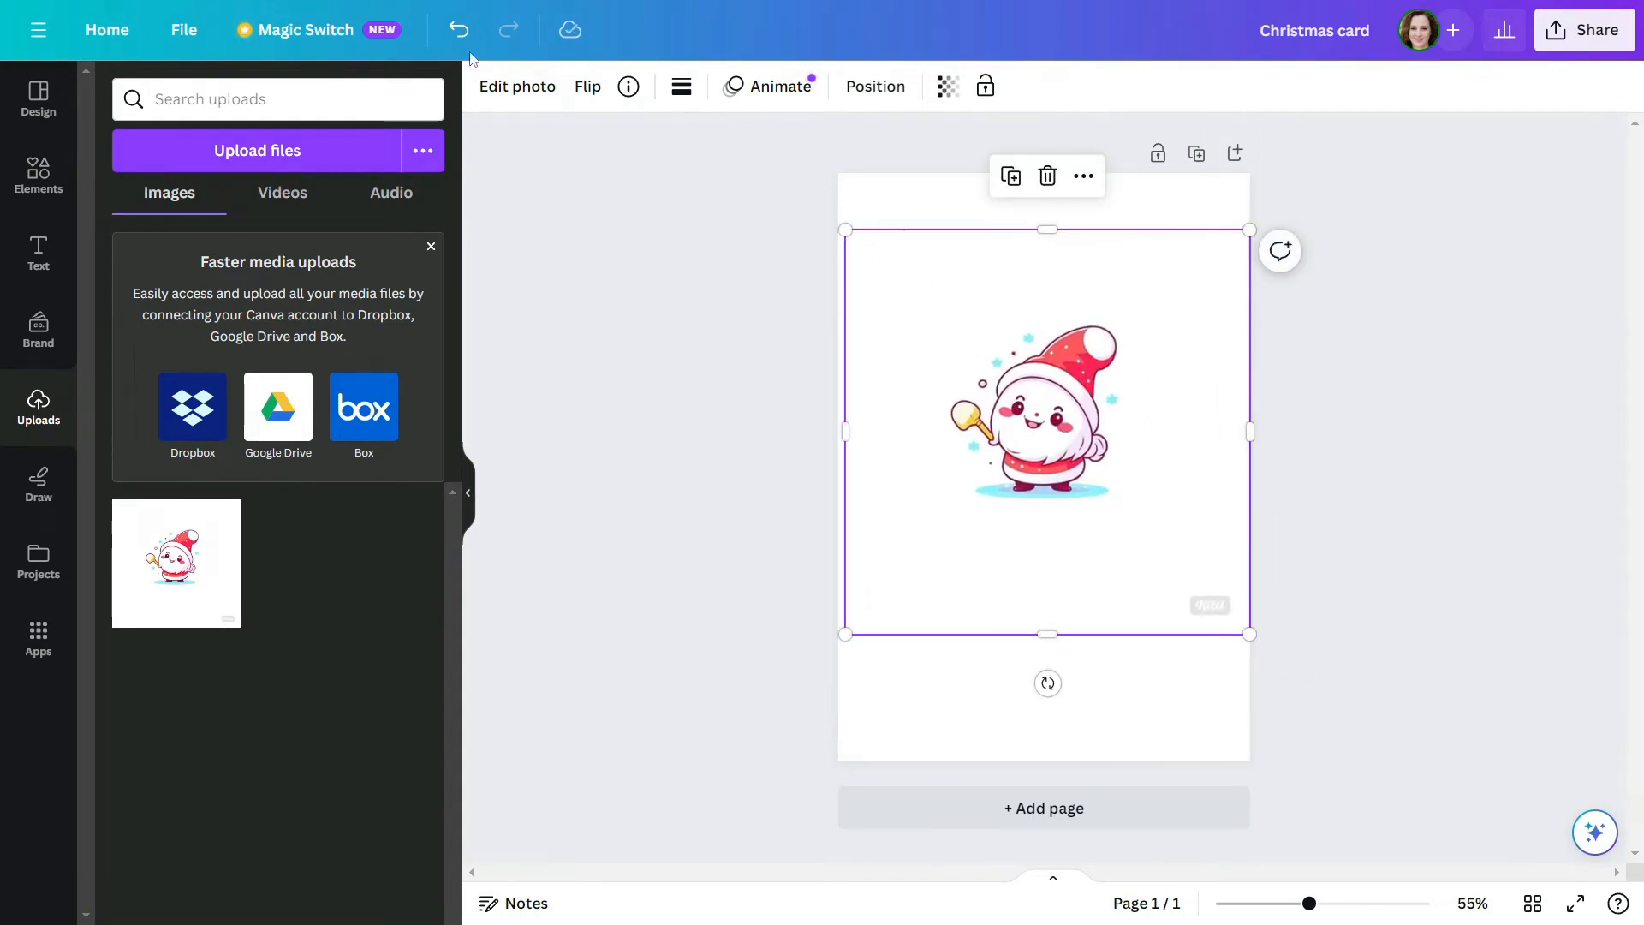
# Remove the Santa image's background, then enlarge the figure and position it slightly below the centre of the page
pyautogui.click(517, 86)
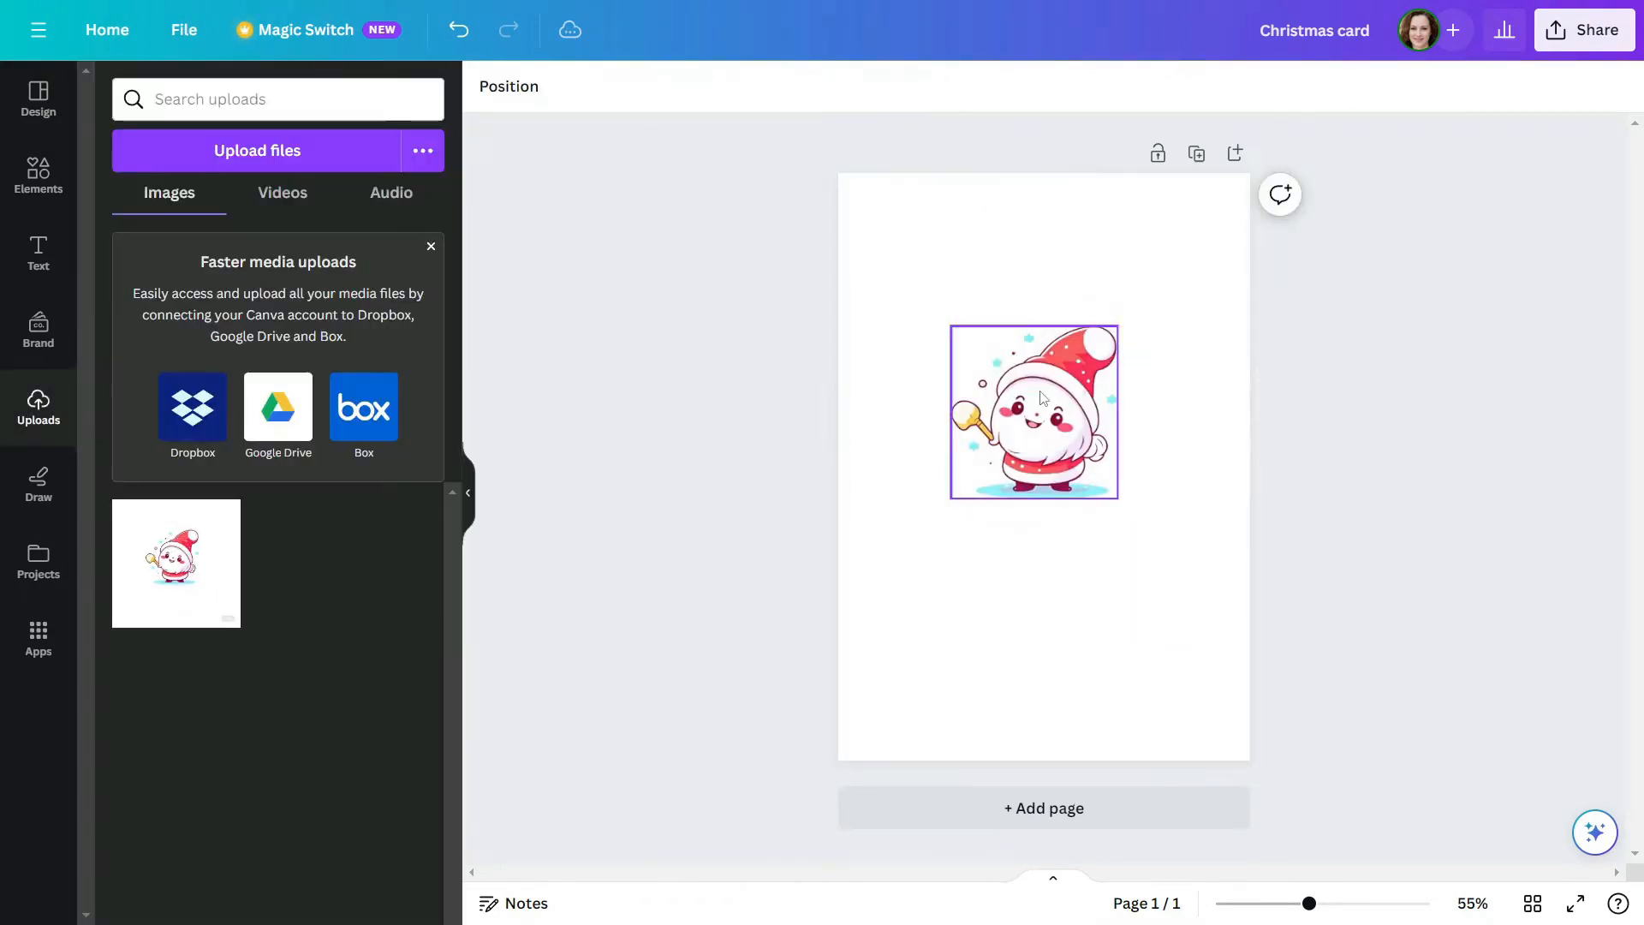
pyautogui.moveTo(1043, 398); pyautogui.dragTo(1048, 403)
pyautogui.moveTo(1122, 503); pyautogui.dragTo(1189, 573)
pyautogui.moveTo(1111, 495); pyautogui.dragTo(1076, 559)
pyautogui.moveTo(1154, 395); pyautogui.dragTo(1128, 422)
pyautogui.moveTo(1077, 483); pyautogui.dragTo(1100, 457)
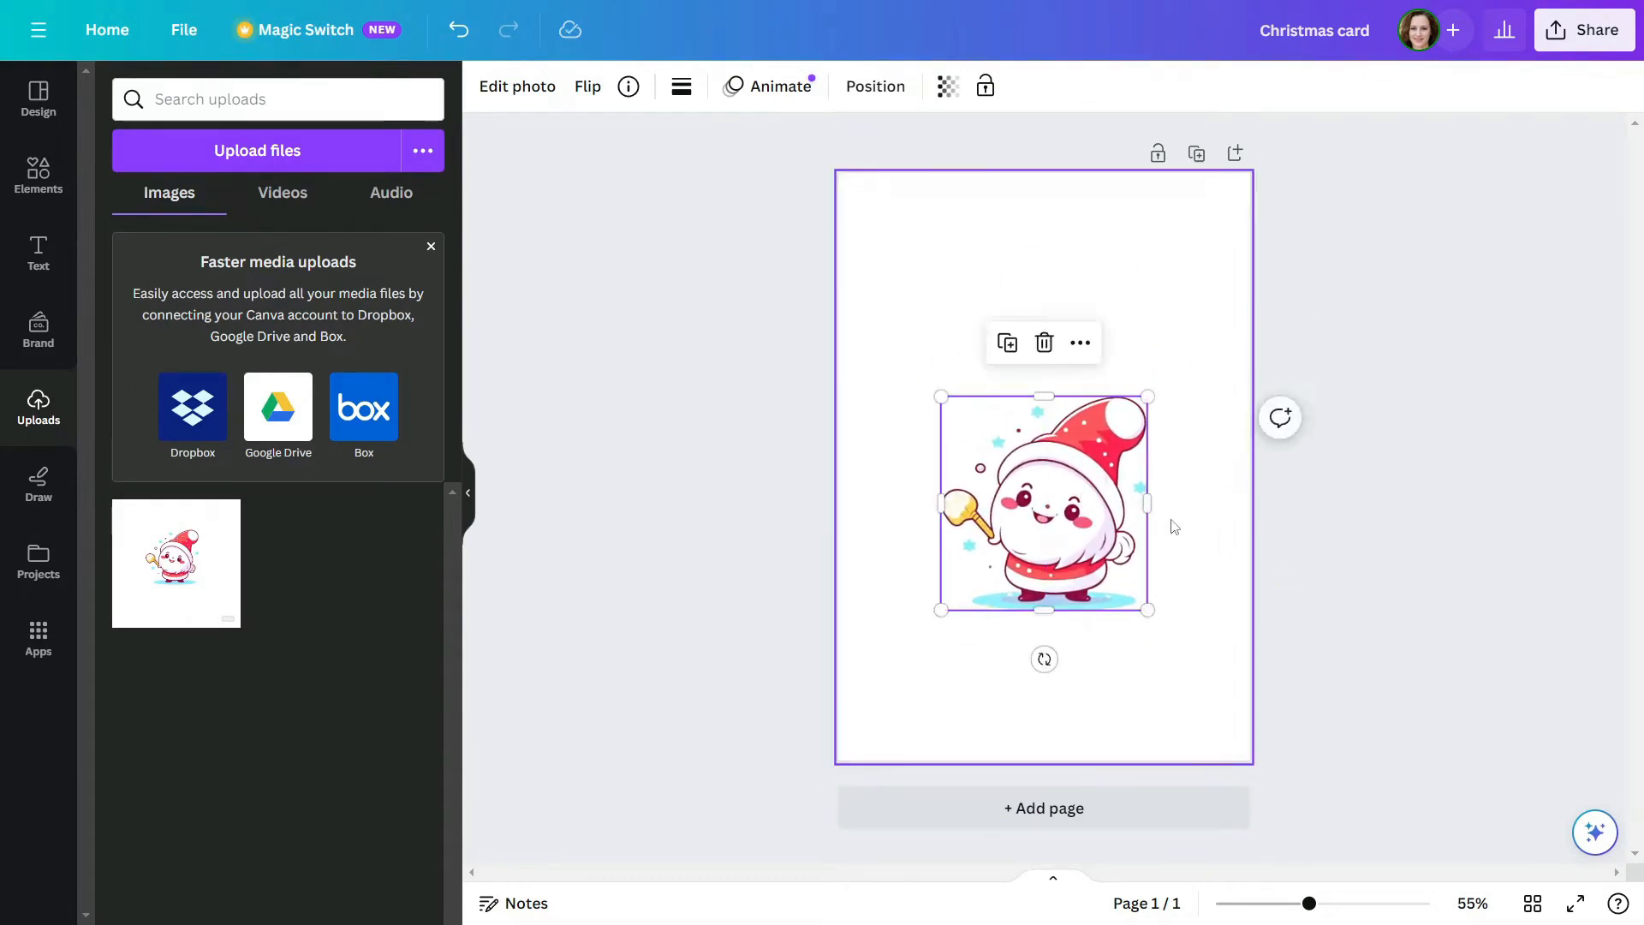
pyautogui.click(1174, 529)
pyautogui.moveTo(1096, 529); pyautogui.dragTo(1096, 524)
pyautogui.click(1248, 553)
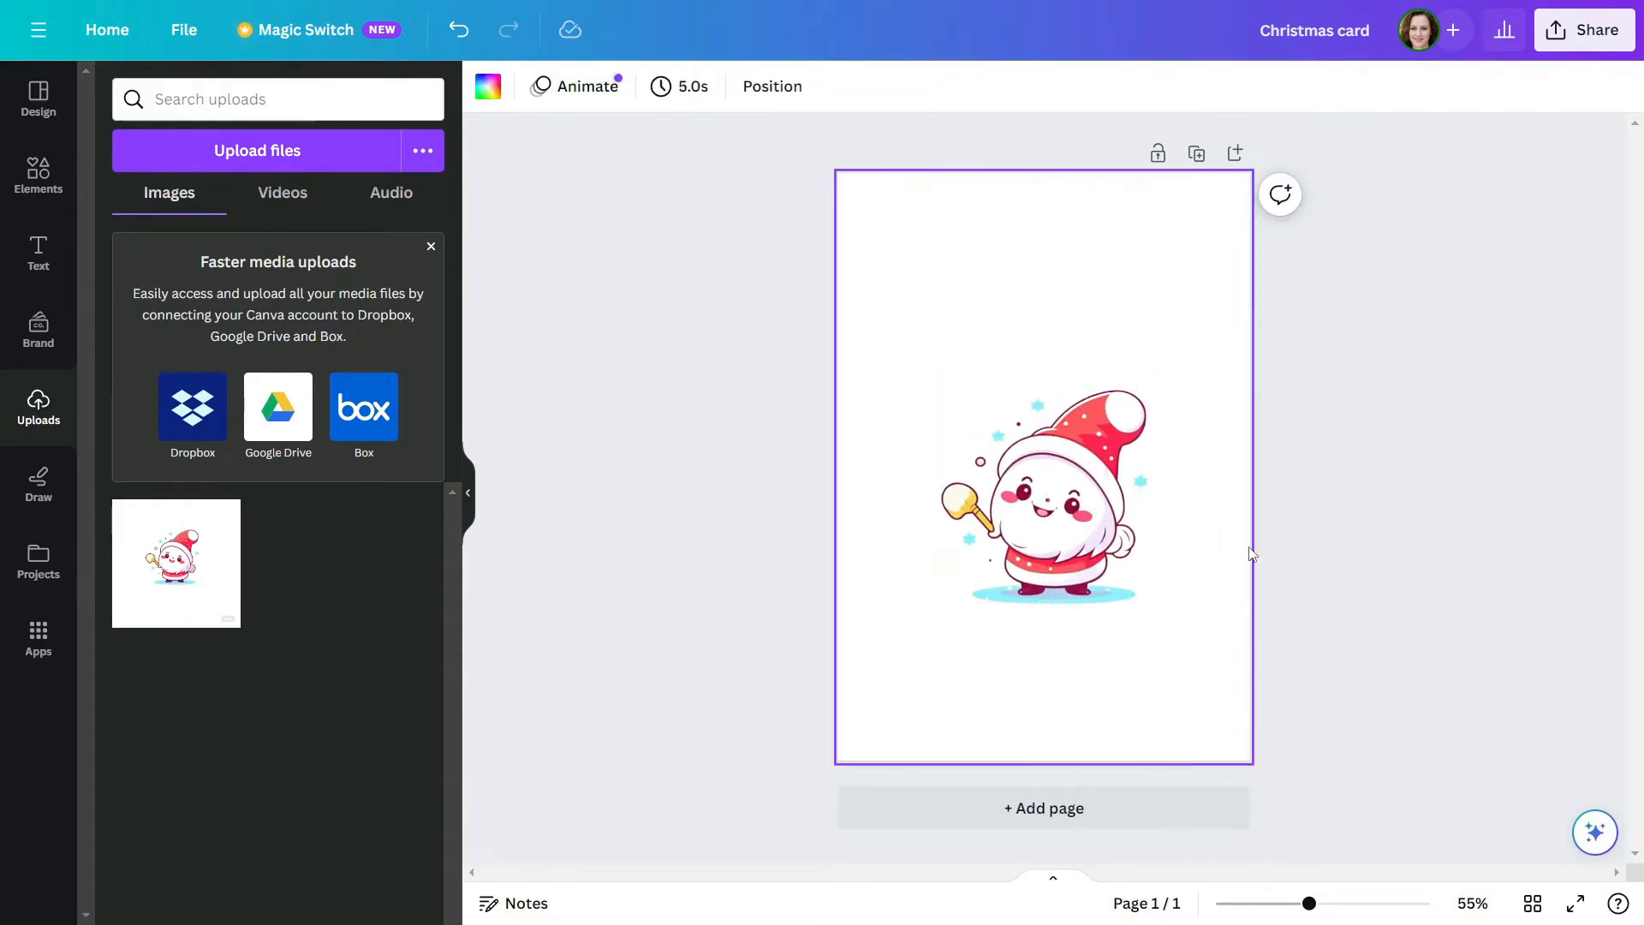
# Add two headings above the Santa figure, "Merry" with "Christmas" in a separate text box below it
pyautogui.click(34, 257)
pyautogui.click(234, 355)
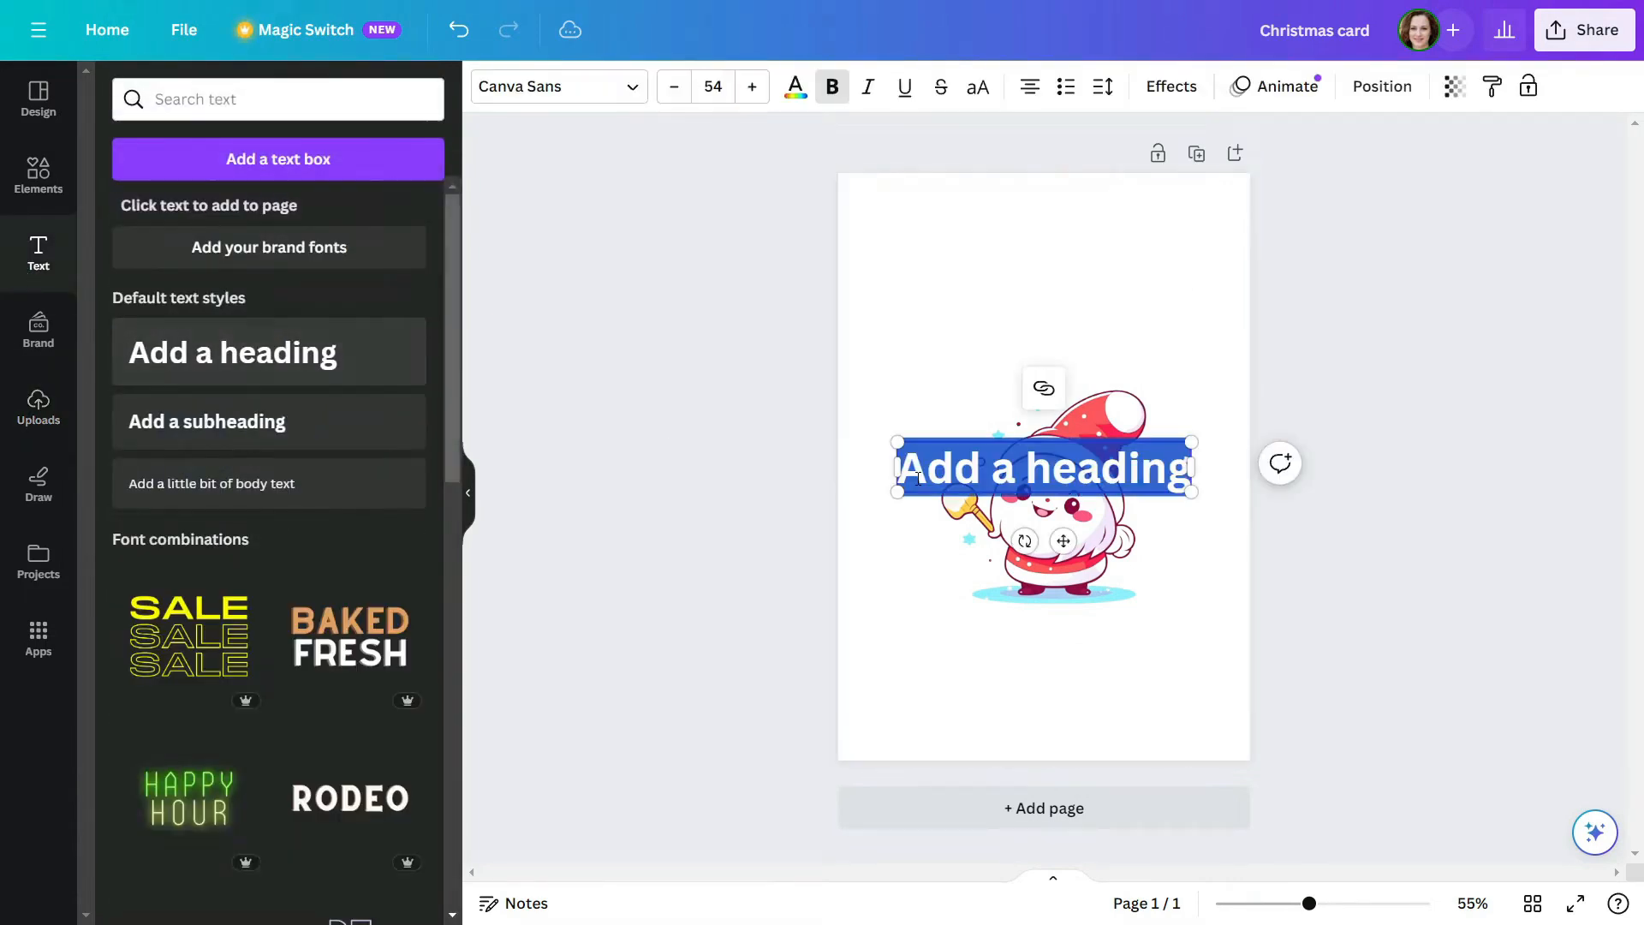
pyautogui.write('Merry')
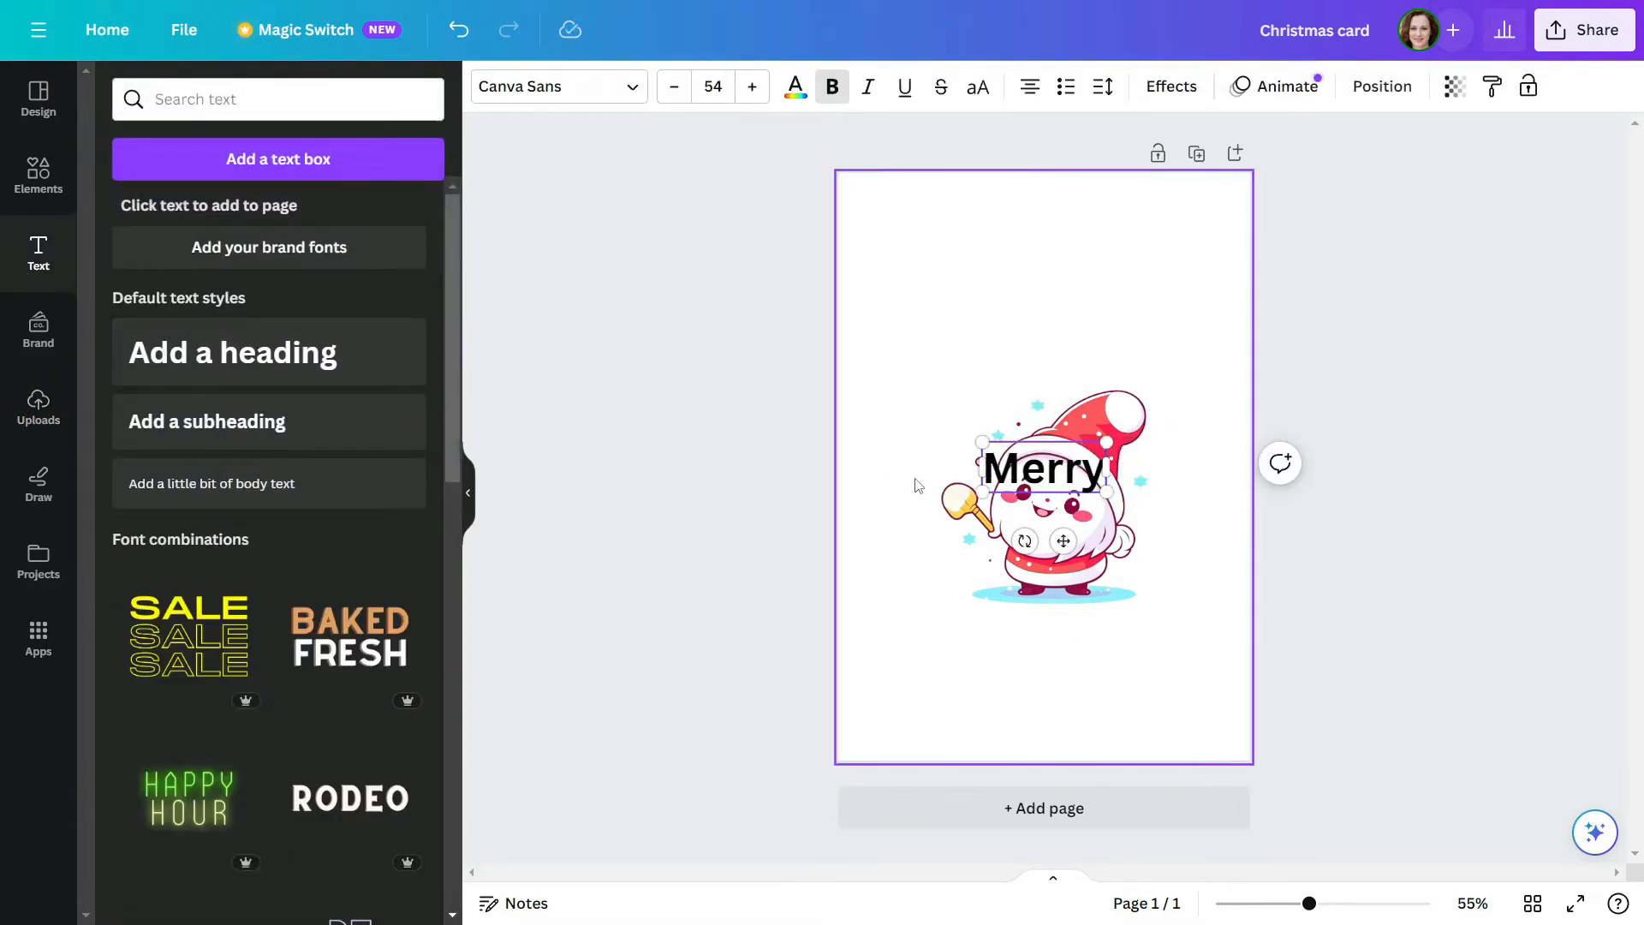
pyautogui.click(895, 343)
pyautogui.moveTo(1017, 477); pyautogui.dragTo(988, 363)
pyautogui.doubleClick(989, 362)
pyautogui.write('Christmas')
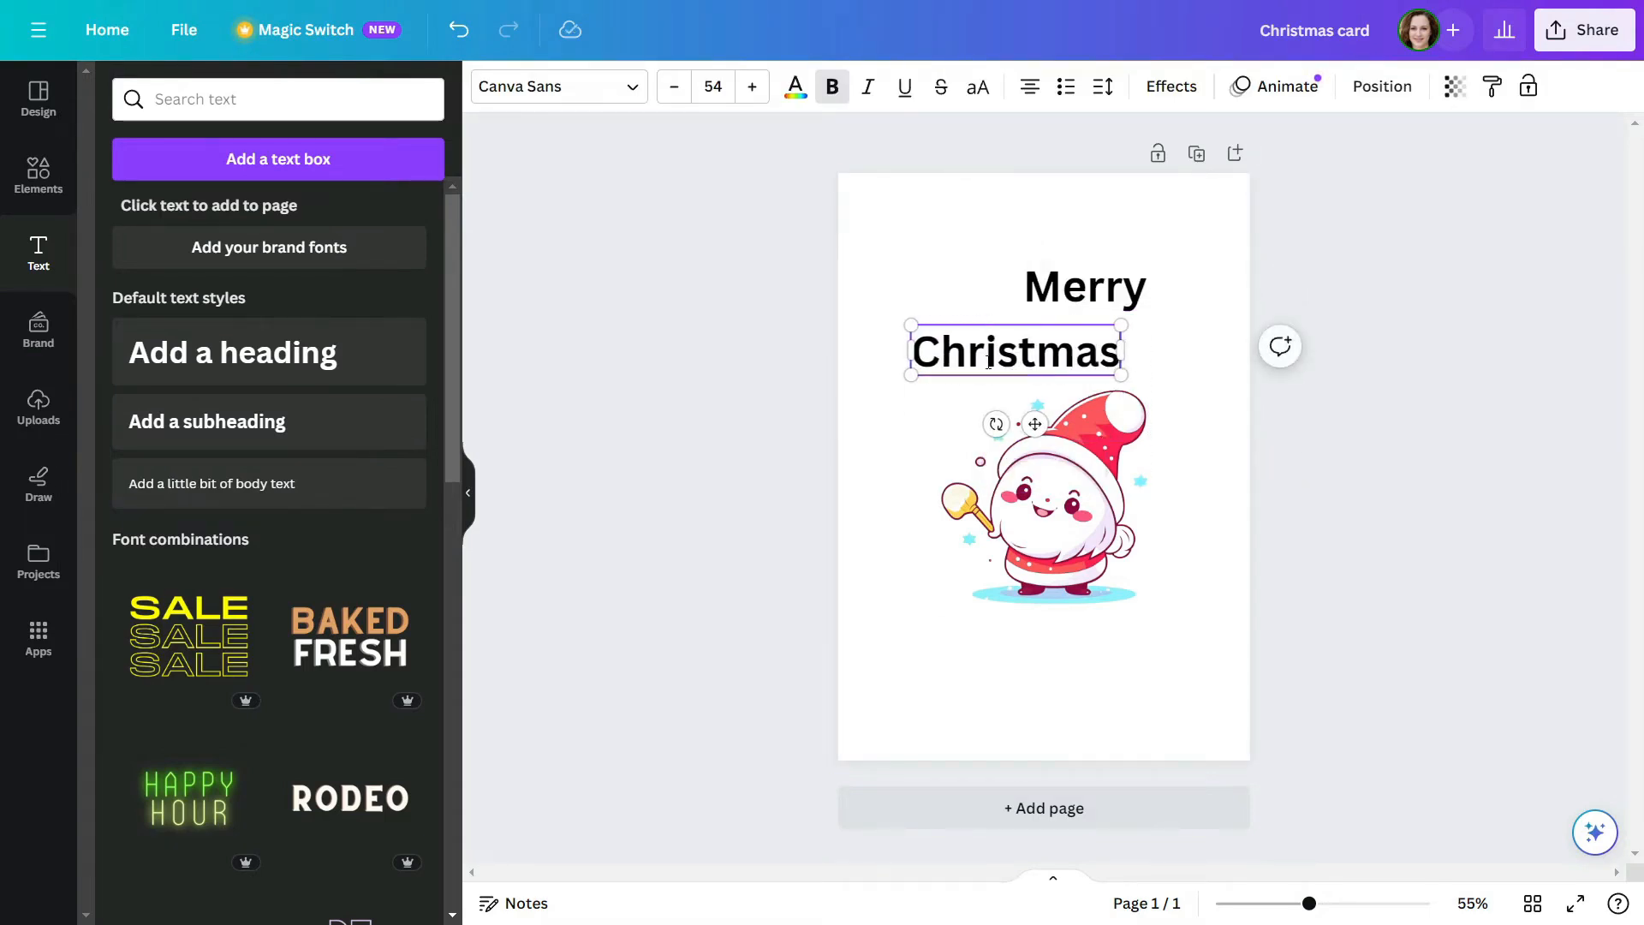
pyautogui.click(950, 299)
# Set the font of both the "Merry" and "Christmas" headings to Amsterdam Three
pyautogui.click(1085, 287)
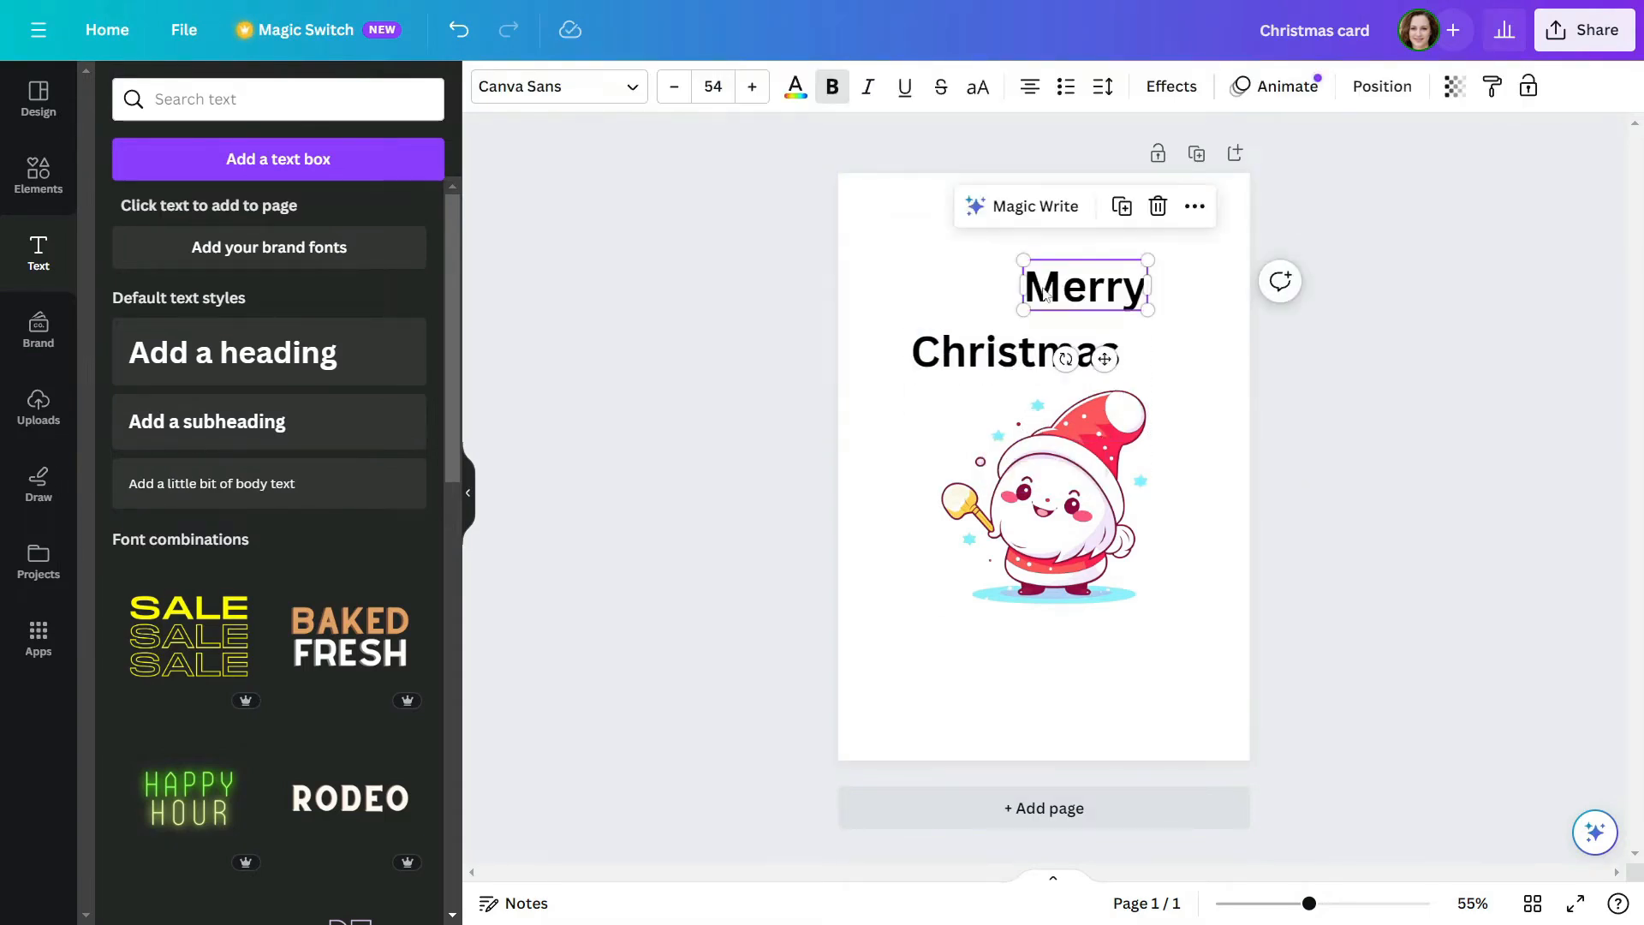
pyautogui.keyDown('shift'); pyautogui.click(1015, 351); pyautogui.keyUp('shift')
pyautogui.click(533, 94)
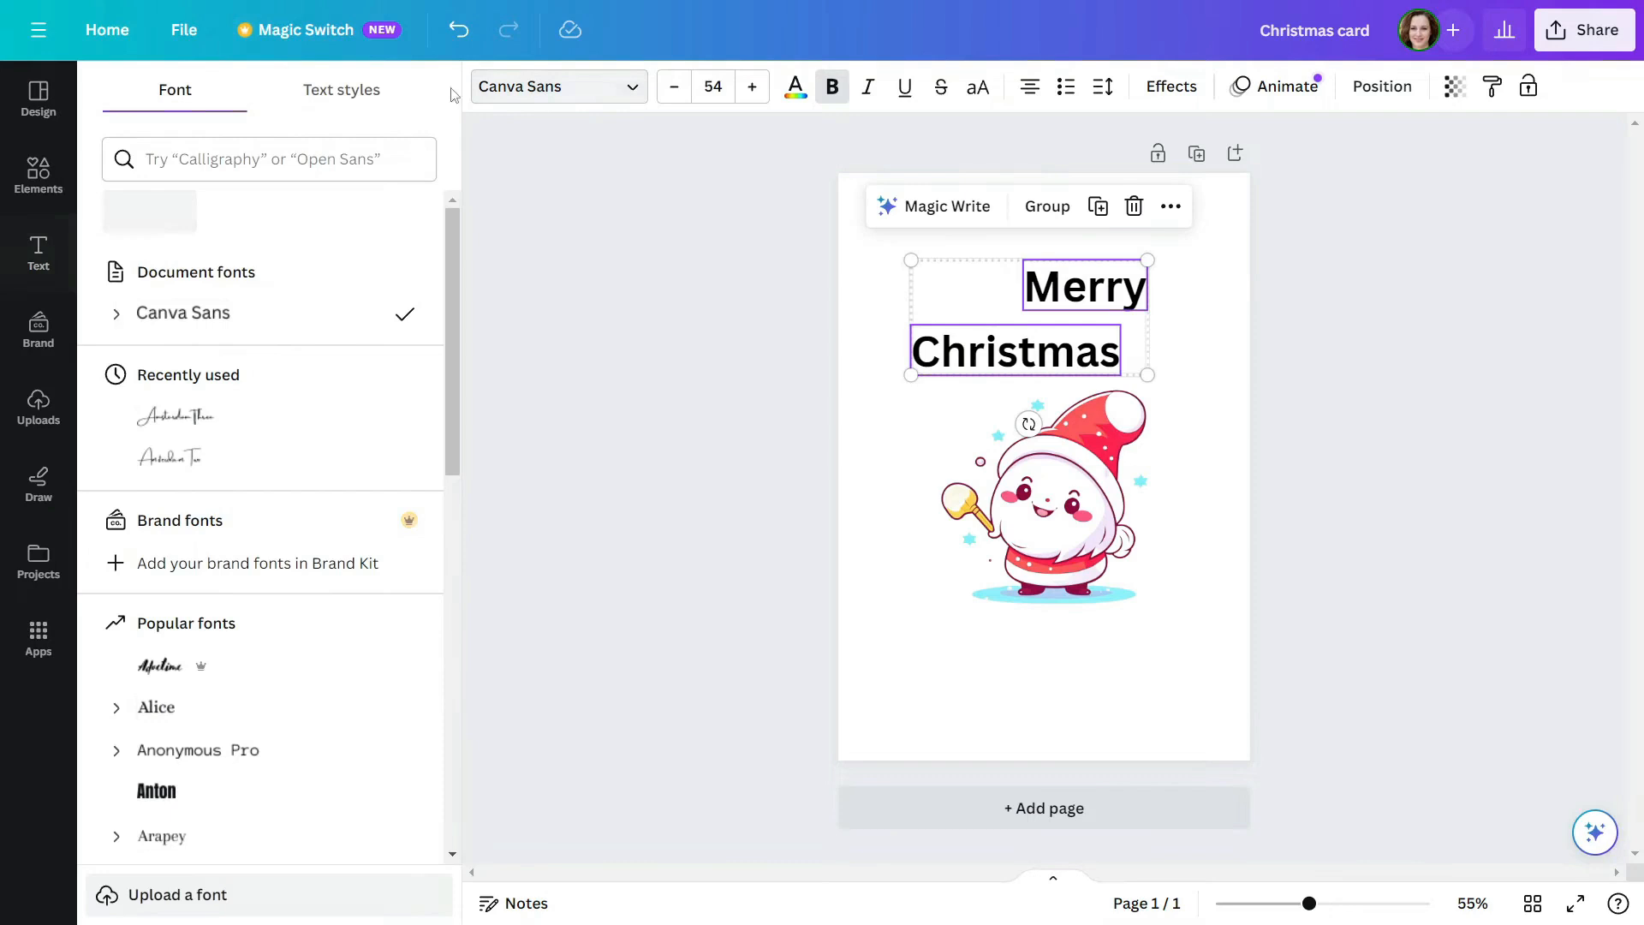
pyautogui.click(225, 157)
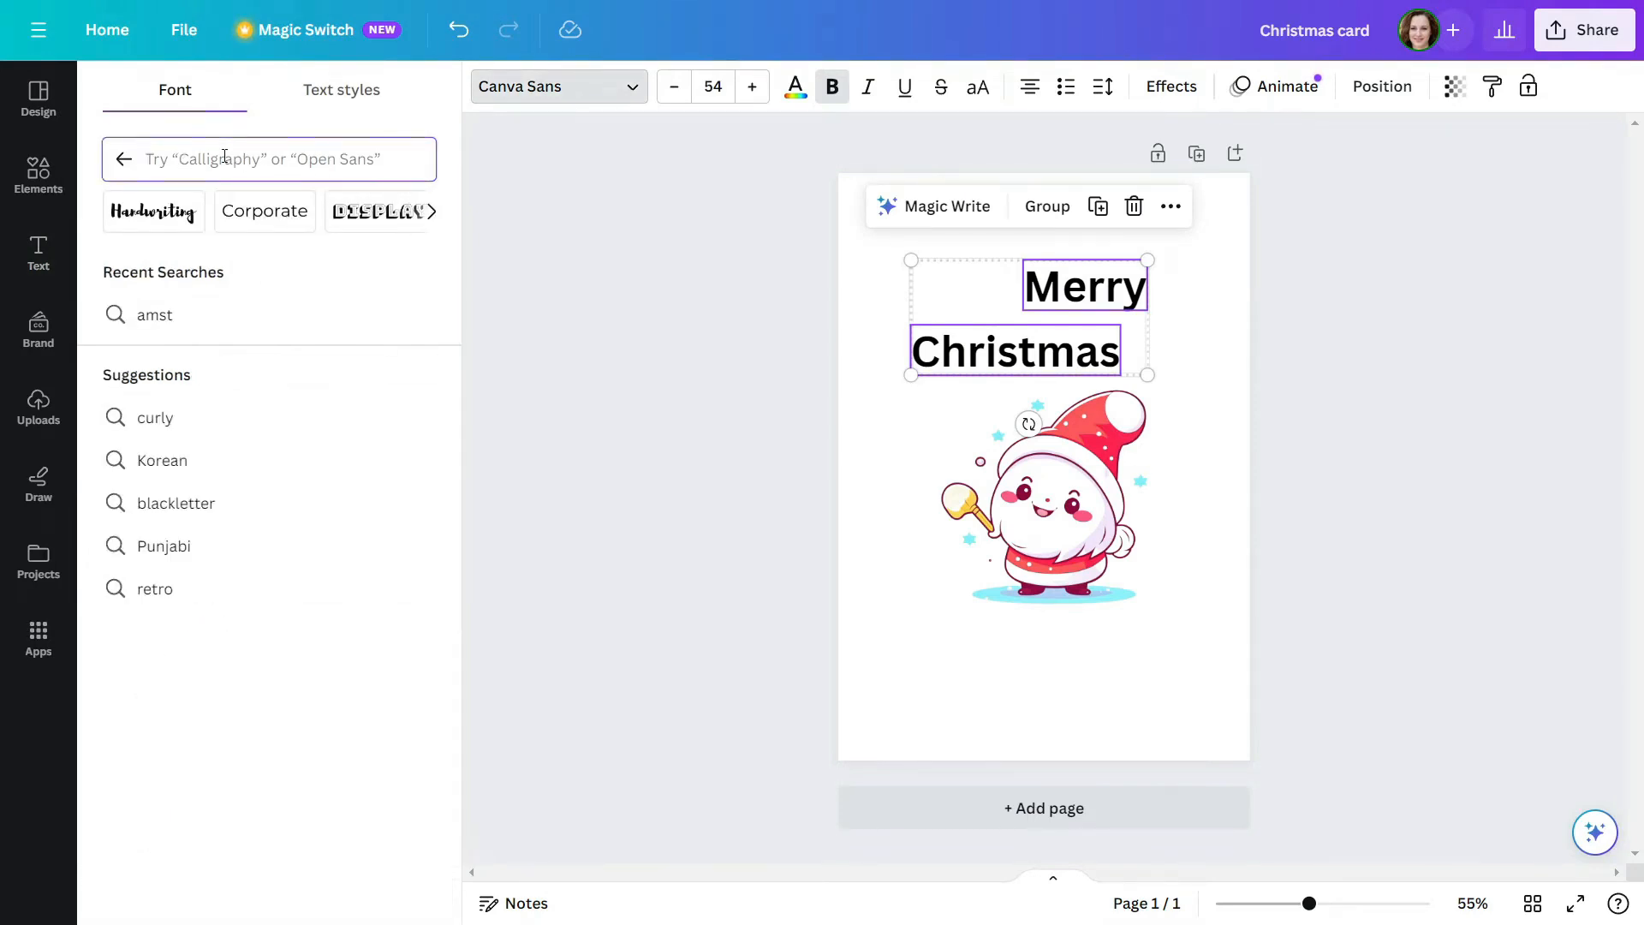
pyautogui.write('m')
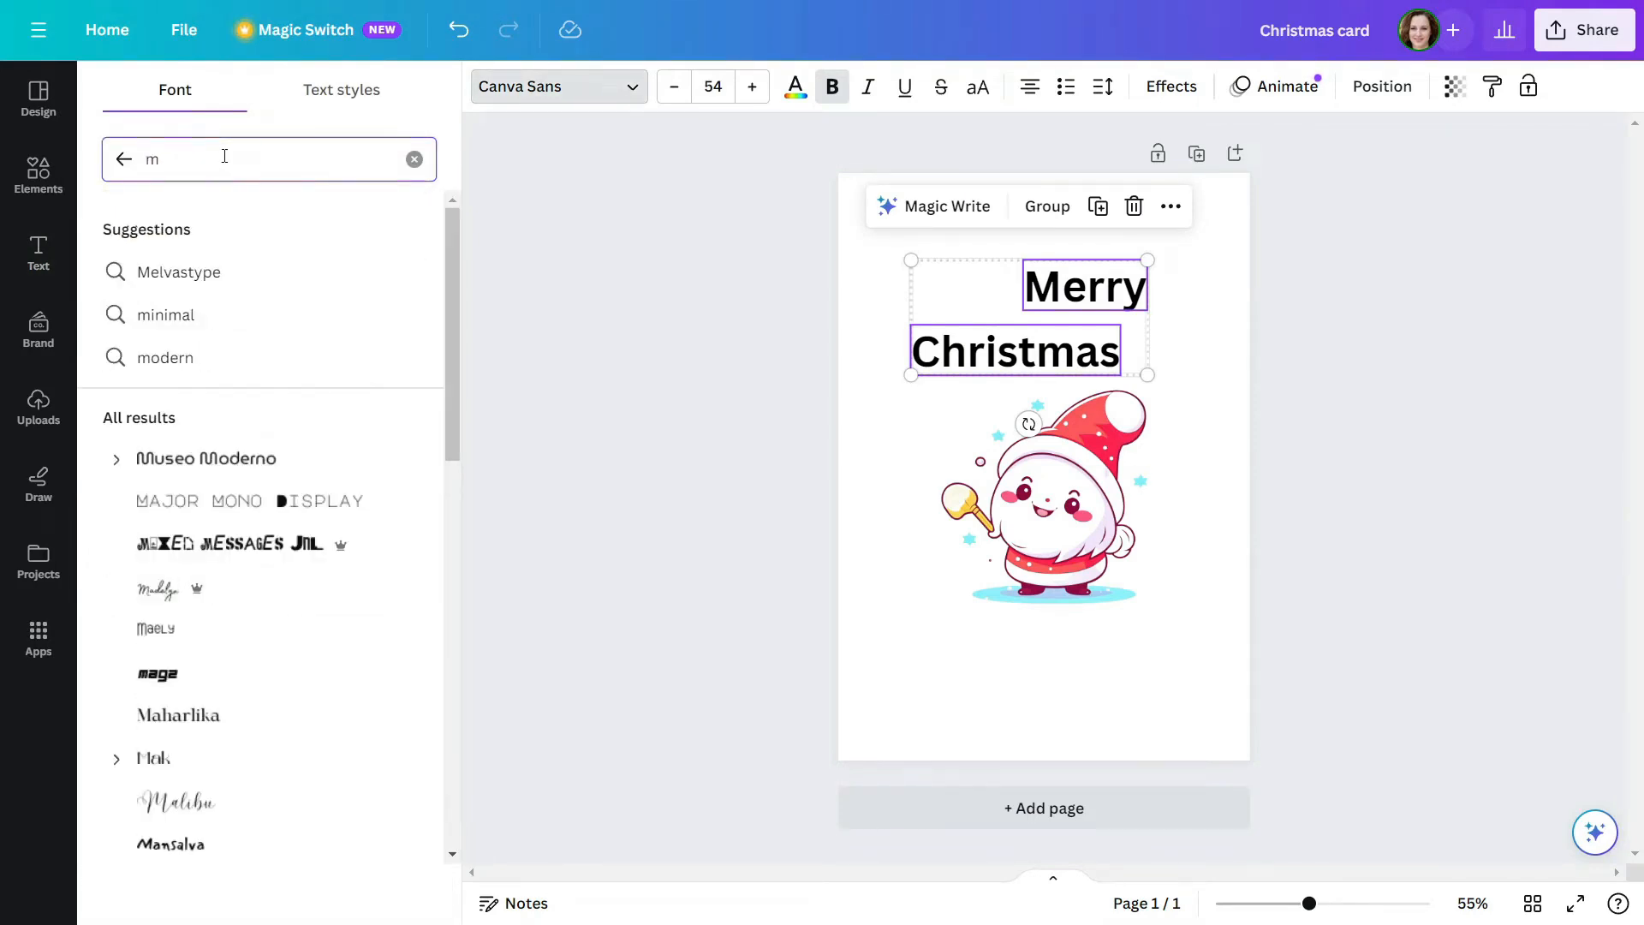
pyautogui.press('BackSpace')
pyautogui.write('ams')
pyautogui.write('der')
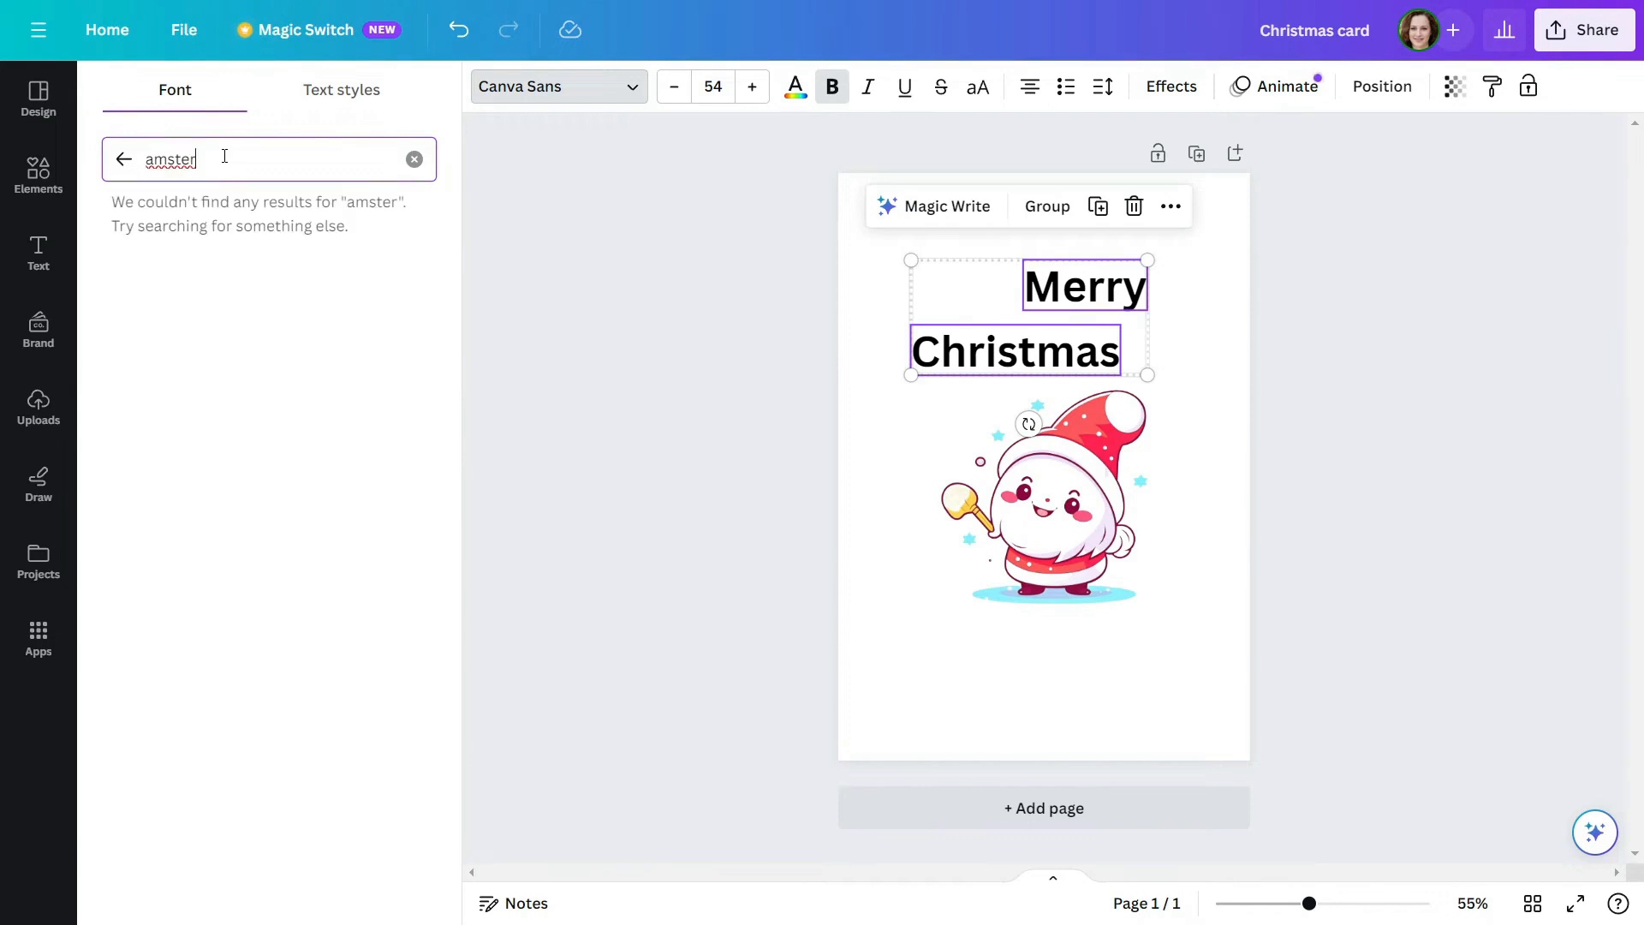
pyautogui.press('BackSpace')
pyautogui.press('BackSpace')
pyautogui.press('BackSpace')
pyautogui.click(180, 358)
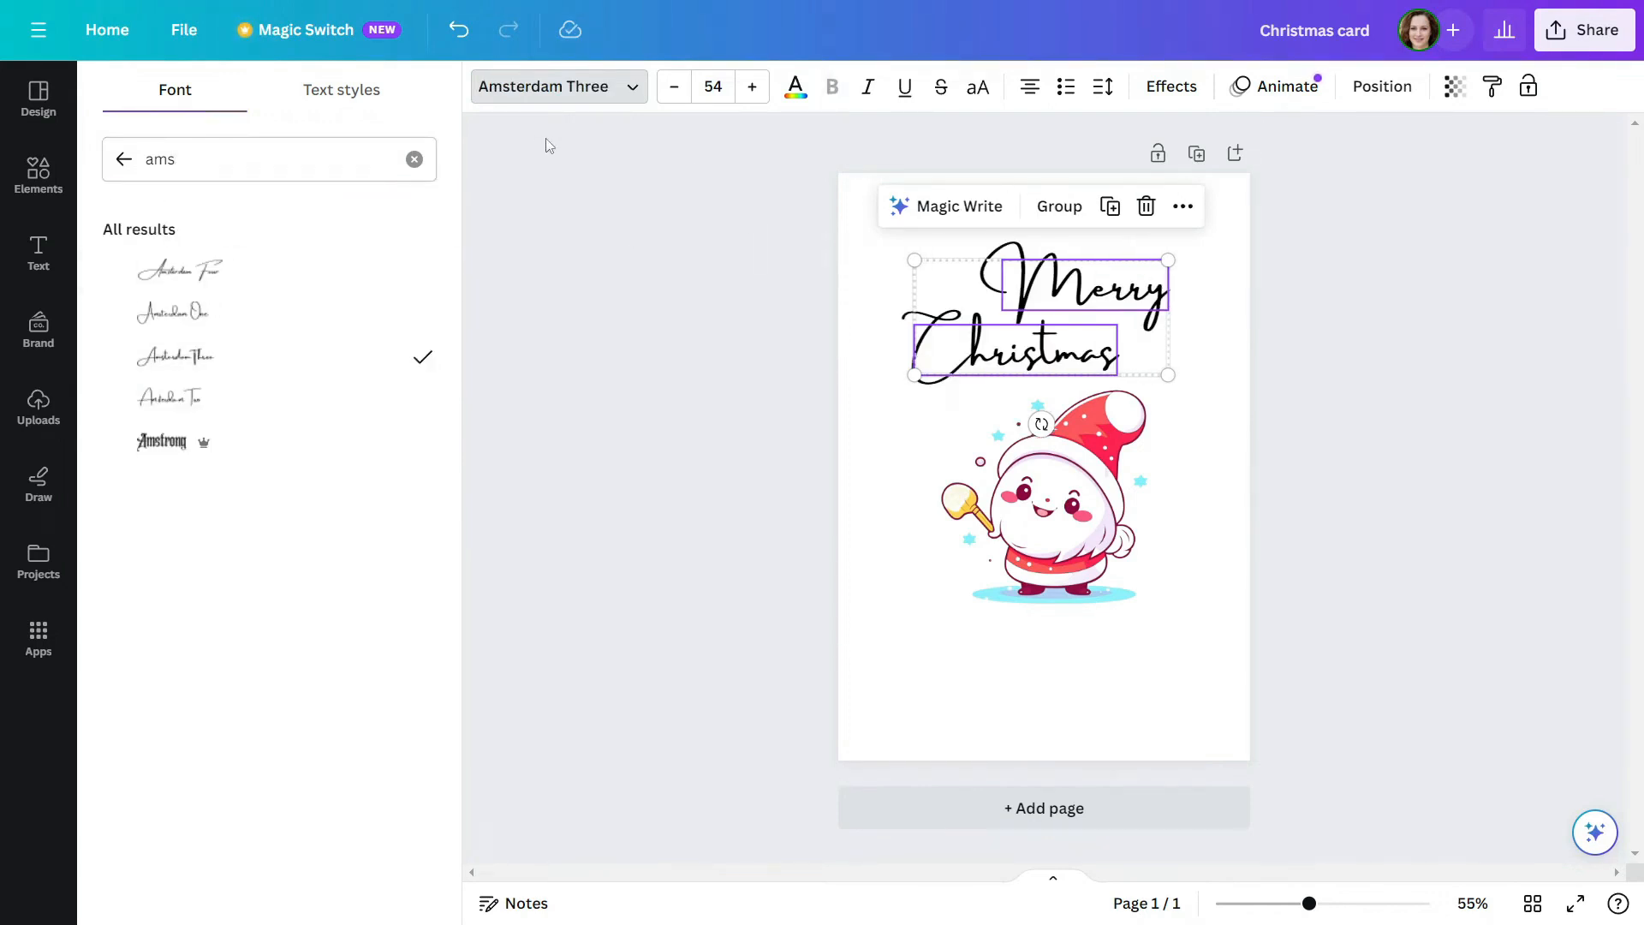
pyautogui.click(846, 407)
# Shrink the "Merry" heading to font size 42.8 and enlarge the "Christmas" heading to 68.1
pyautogui.click(1086, 289)
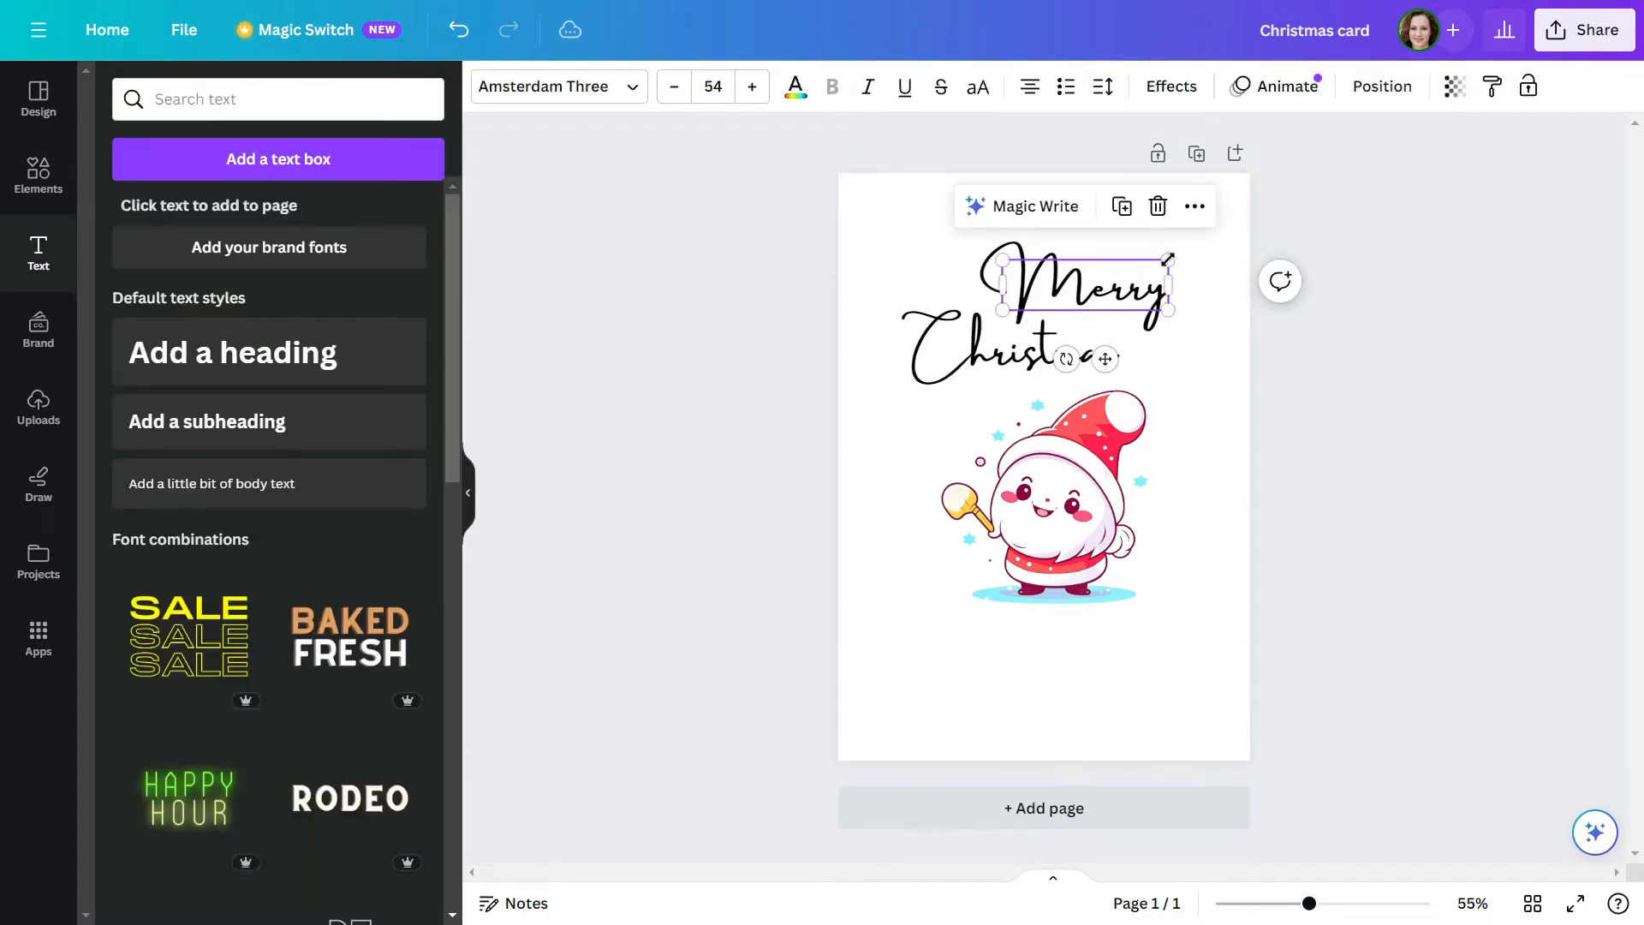
pyautogui.moveTo(1169, 259); pyautogui.dragTo(1109, 279)
pyautogui.keyDown('shift'); pyautogui.click(1116, 365); pyautogui.keyUp('shift')
pyautogui.moveTo(1120, 373); pyautogui.dragTo(1174, 399)
pyautogui.moveTo(1092, 370); pyautogui.dragTo(1101, 351)
# Shift the Santa figure slightly down and left, and nudge "Christmas" left to line up under "Merry"
pyautogui.click(1090, 482)
pyautogui.moveTo(1090, 482); pyautogui.dragTo(1080, 500)
pyautogui.click(1180, 463)
pyautogui.moveTo(1152, 363); pyautogui.dragTo(1139, 368)
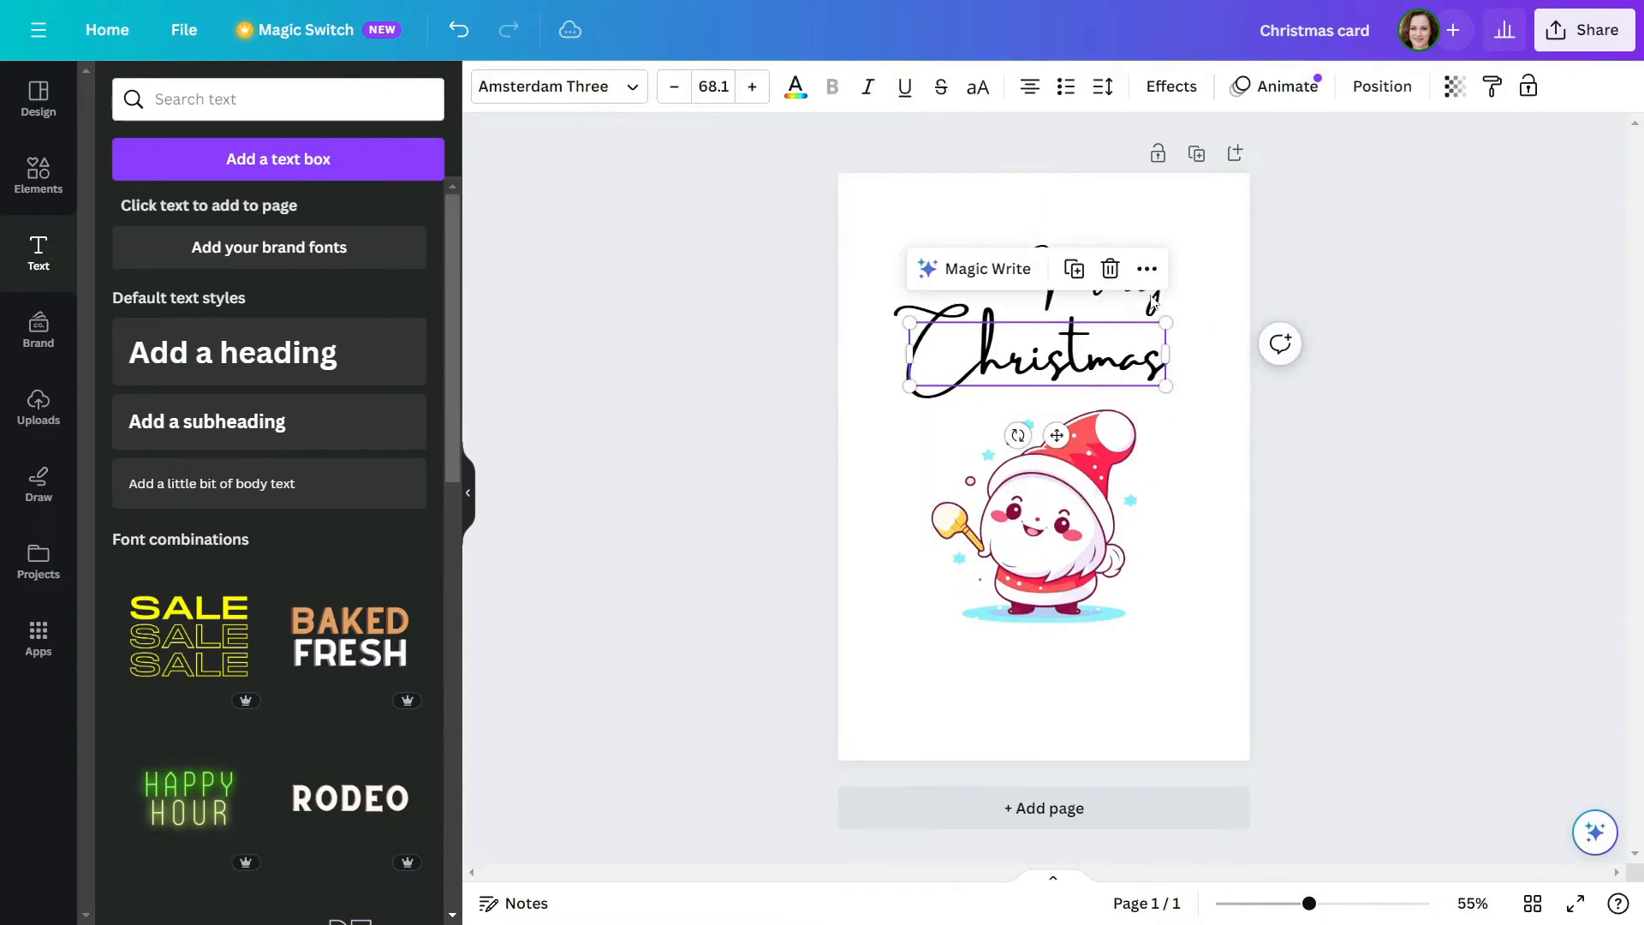
# Select both headings together, enlarge them slightly and nudge them left on the page
pyautogui.click(1211, 307)
pyautogui.click(1114, 283)
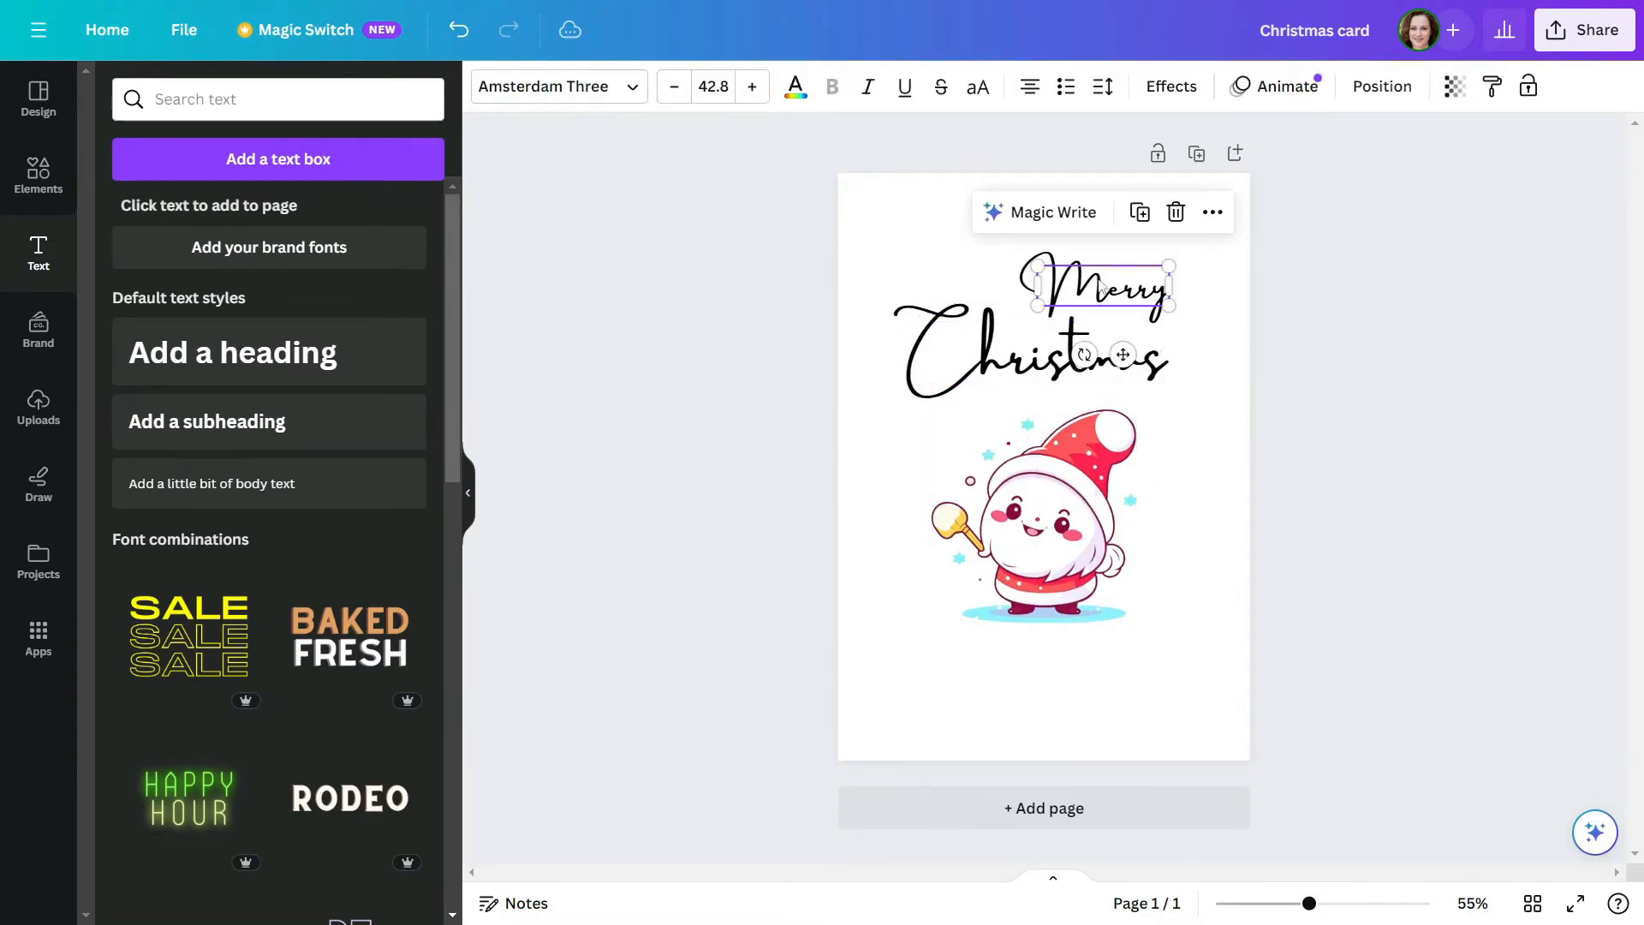
pyautogui.click(840, 275)
pyautogui.moveTo(797, 244); pyautogui.dragTo(1143, 356)
pyautogui.moveTo(1169, 385); pyautogui.dragTo(1196, 399)
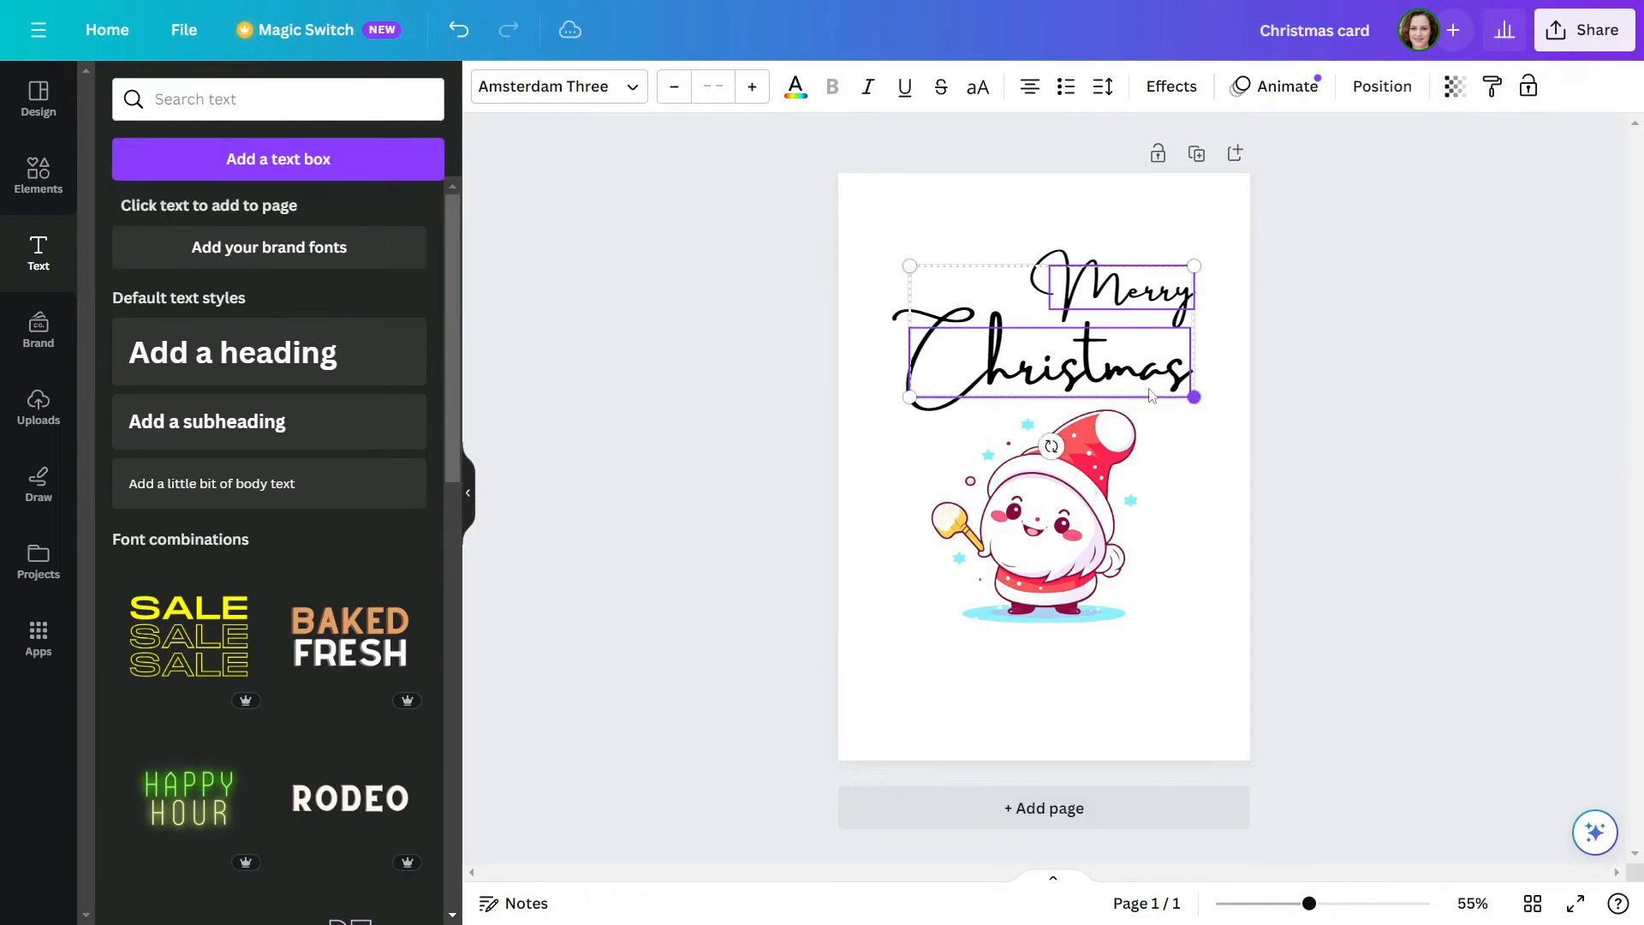
pyautogui.moveTo(1114, 366); pyautogui.dragTo(1105, 367)
# Colour both headings with the bright red sampled from the Santa image
pyautogui.click(792, 89)
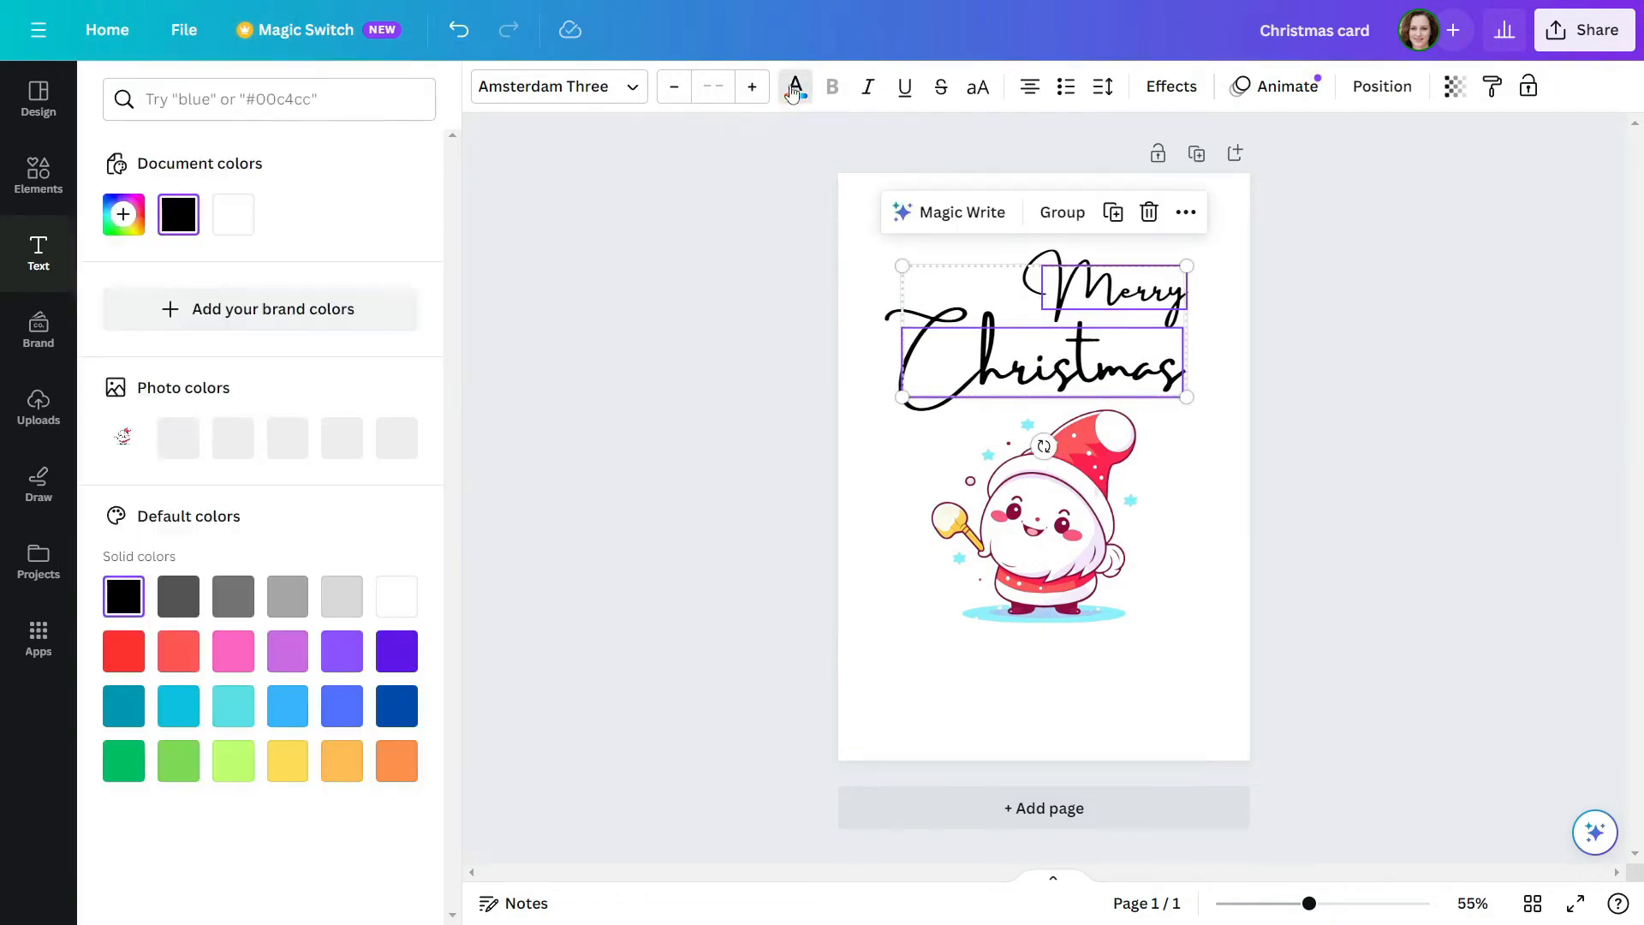
pyautogui.click(234, 440)
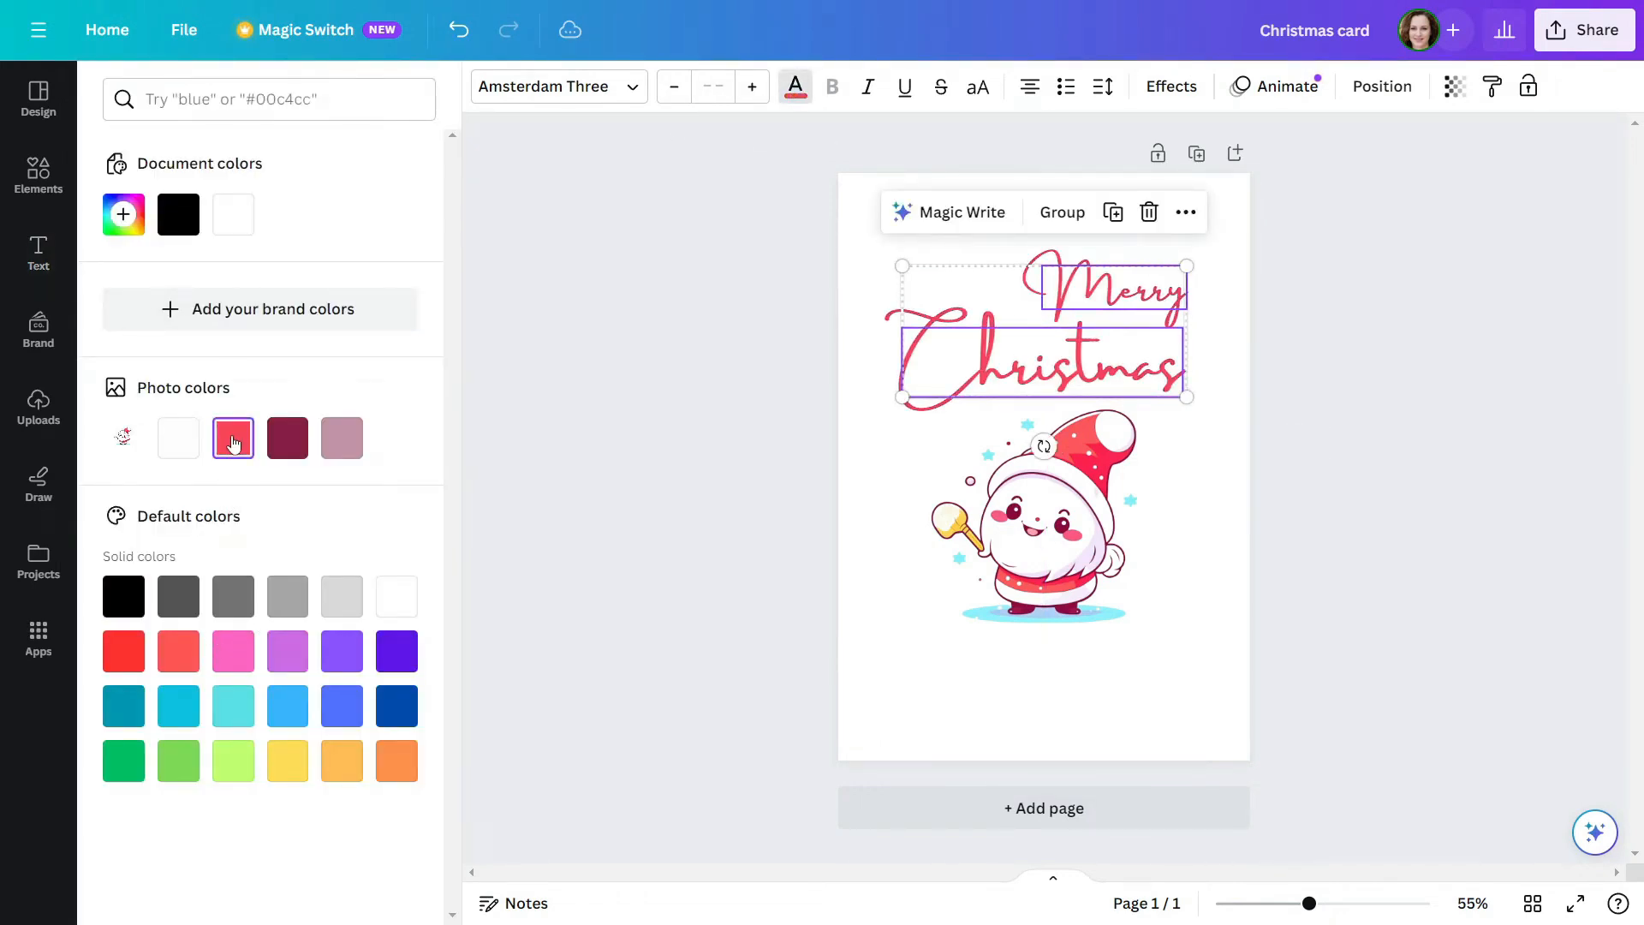
pyautogui.click(786, 502)
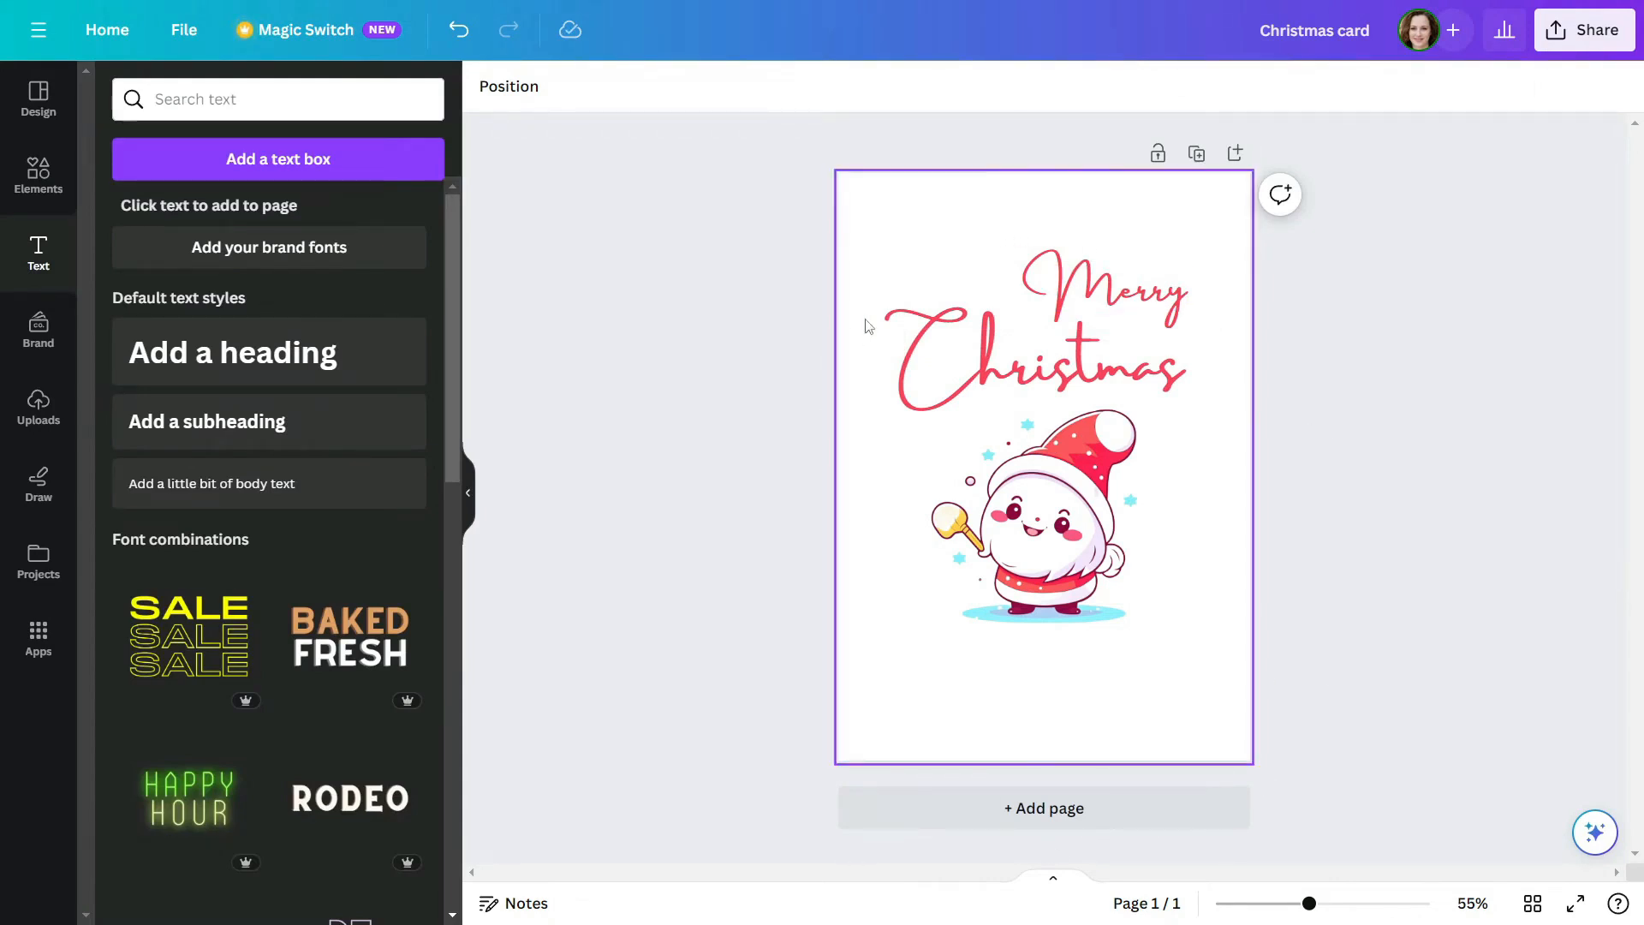
# Search the elements for "christmas banner" and browse the graphics results
pyautogui.click(43, 175)
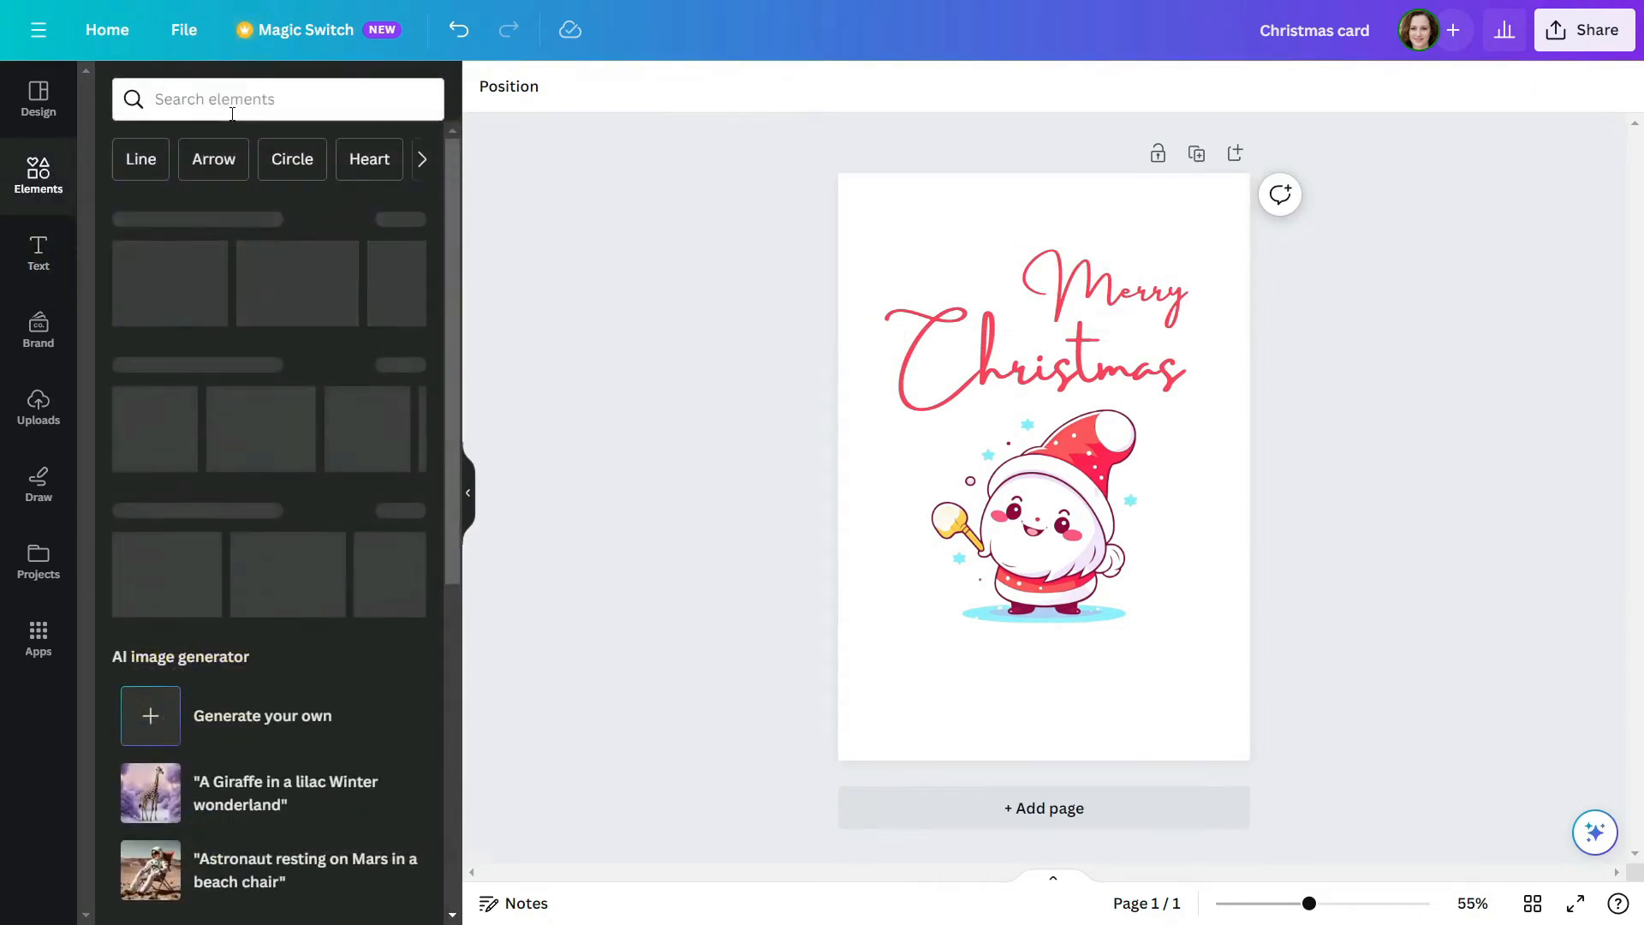
pyautogui.click(262, 96)
pyautogui.write('christ')
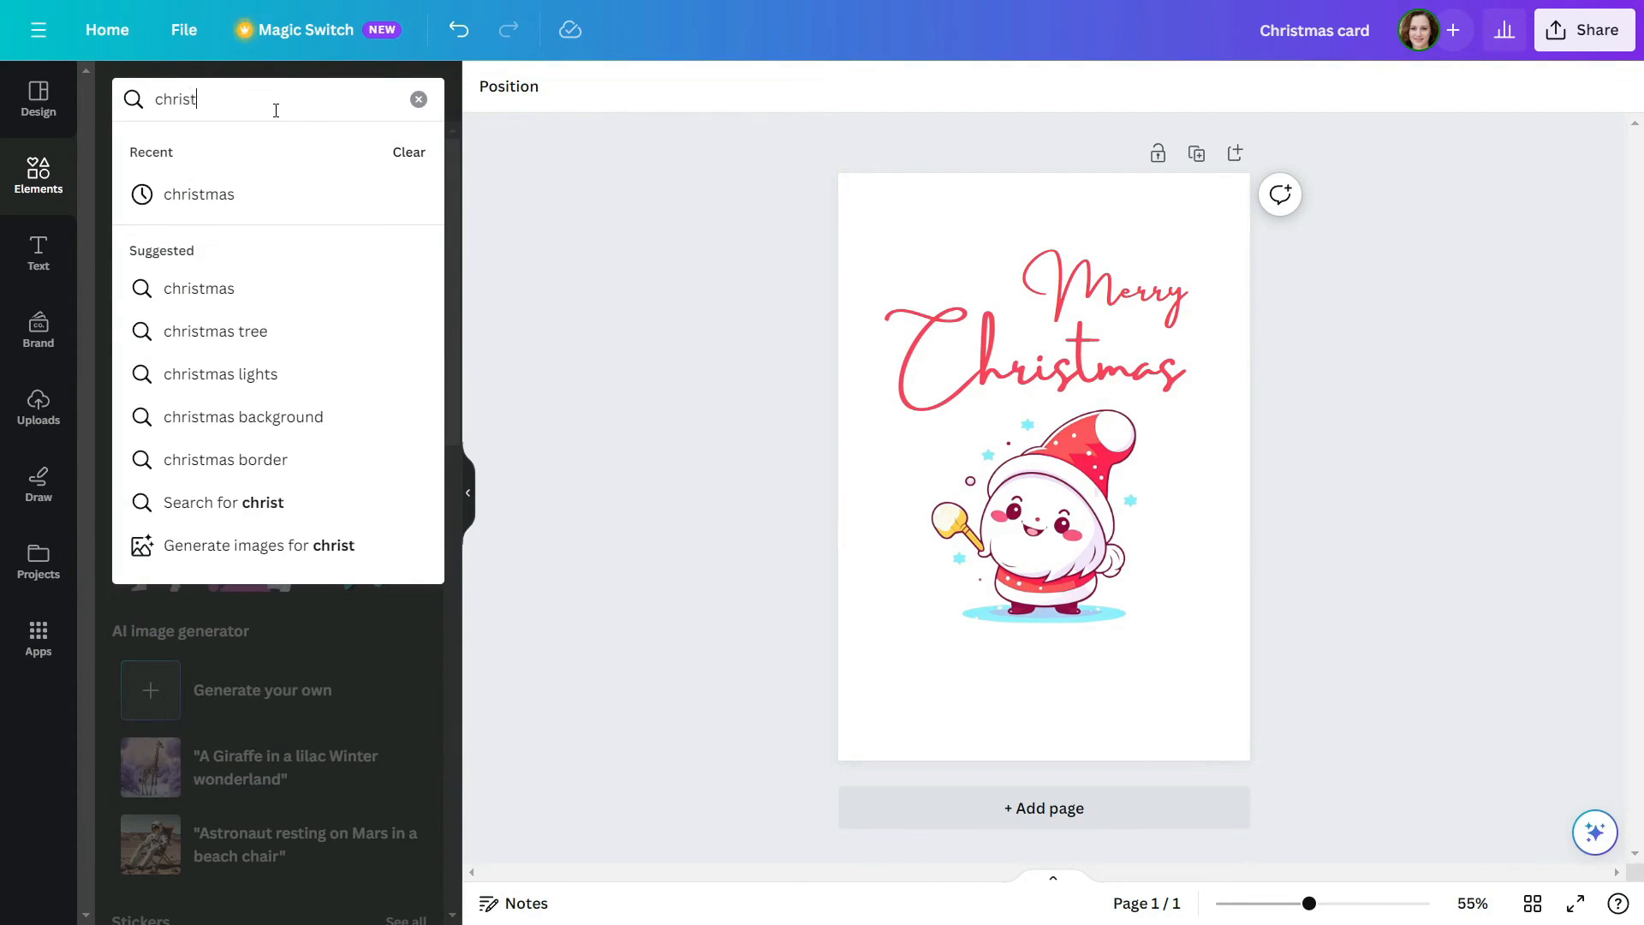
pyautogui.write('mas banner')
pyautogui.press('Return')
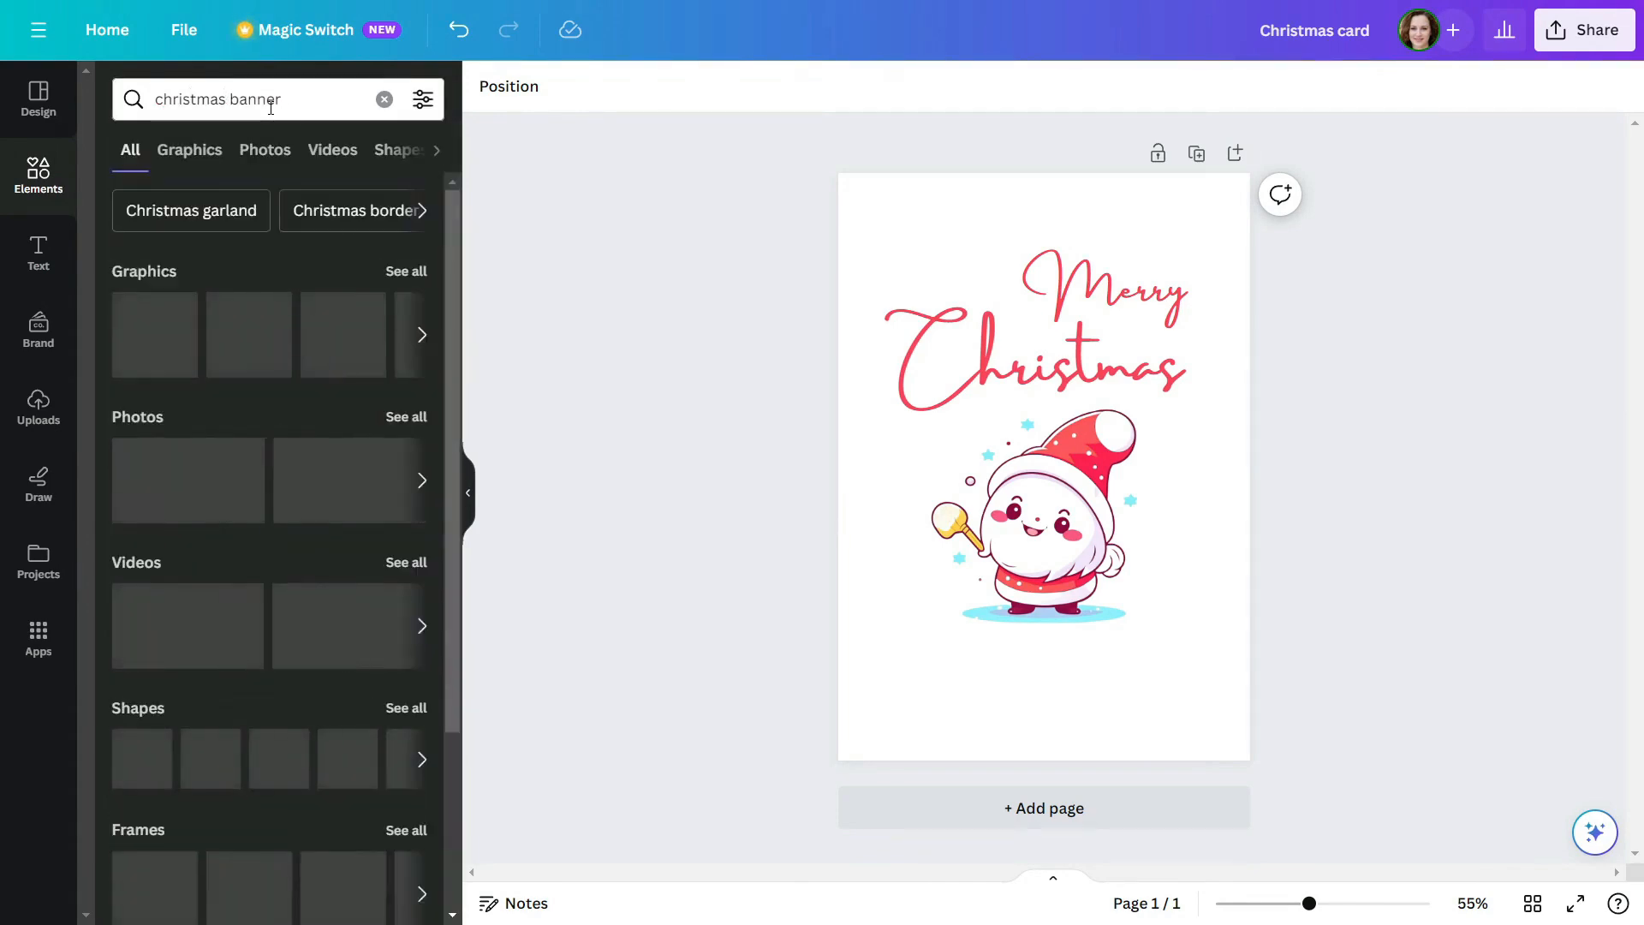
pyautogui.click(406, 271)
pyautogui.scroll(-10, 296, 402)
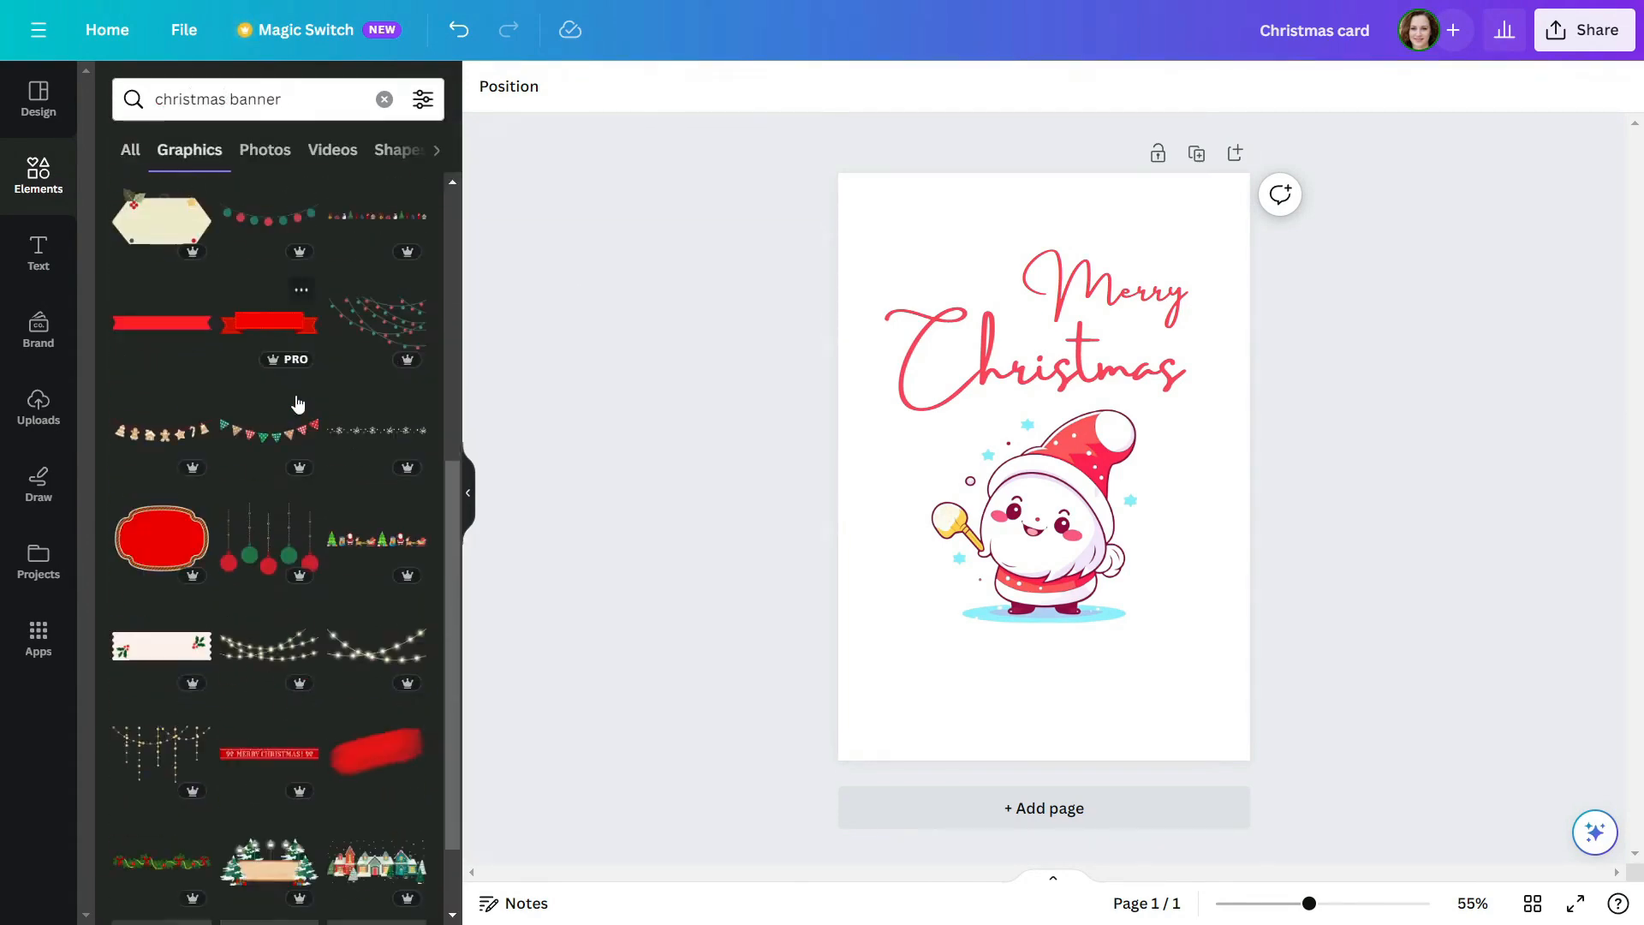
pyautogui.scroll(-15, 297, 403)
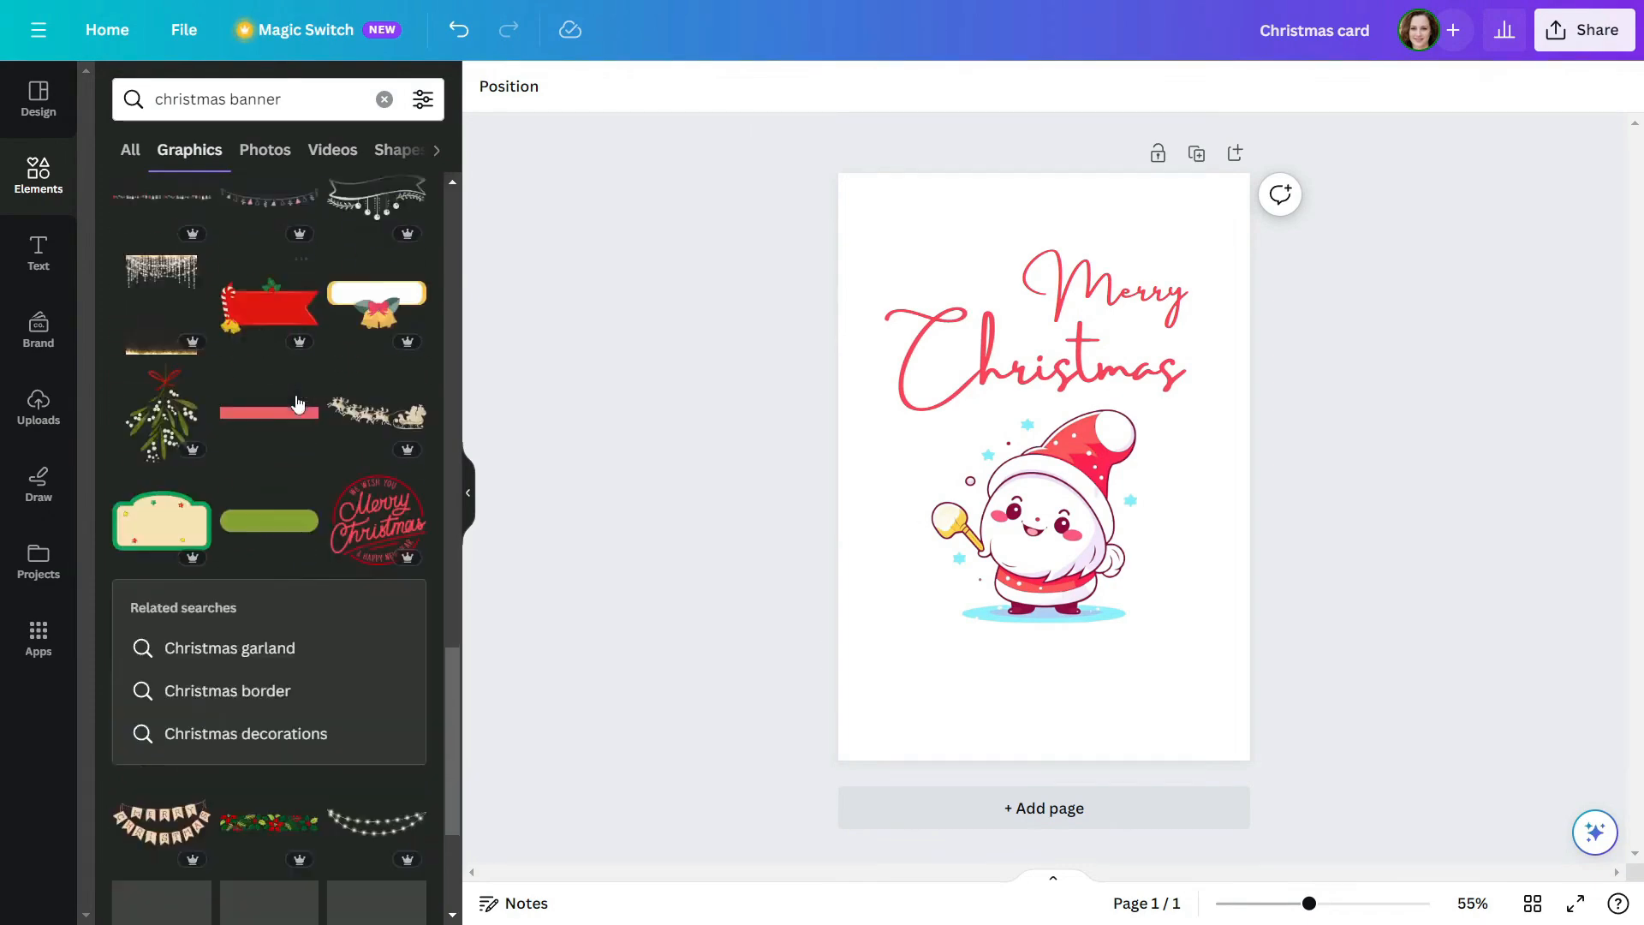
pyautogui.scroll(-8, 316, 494)
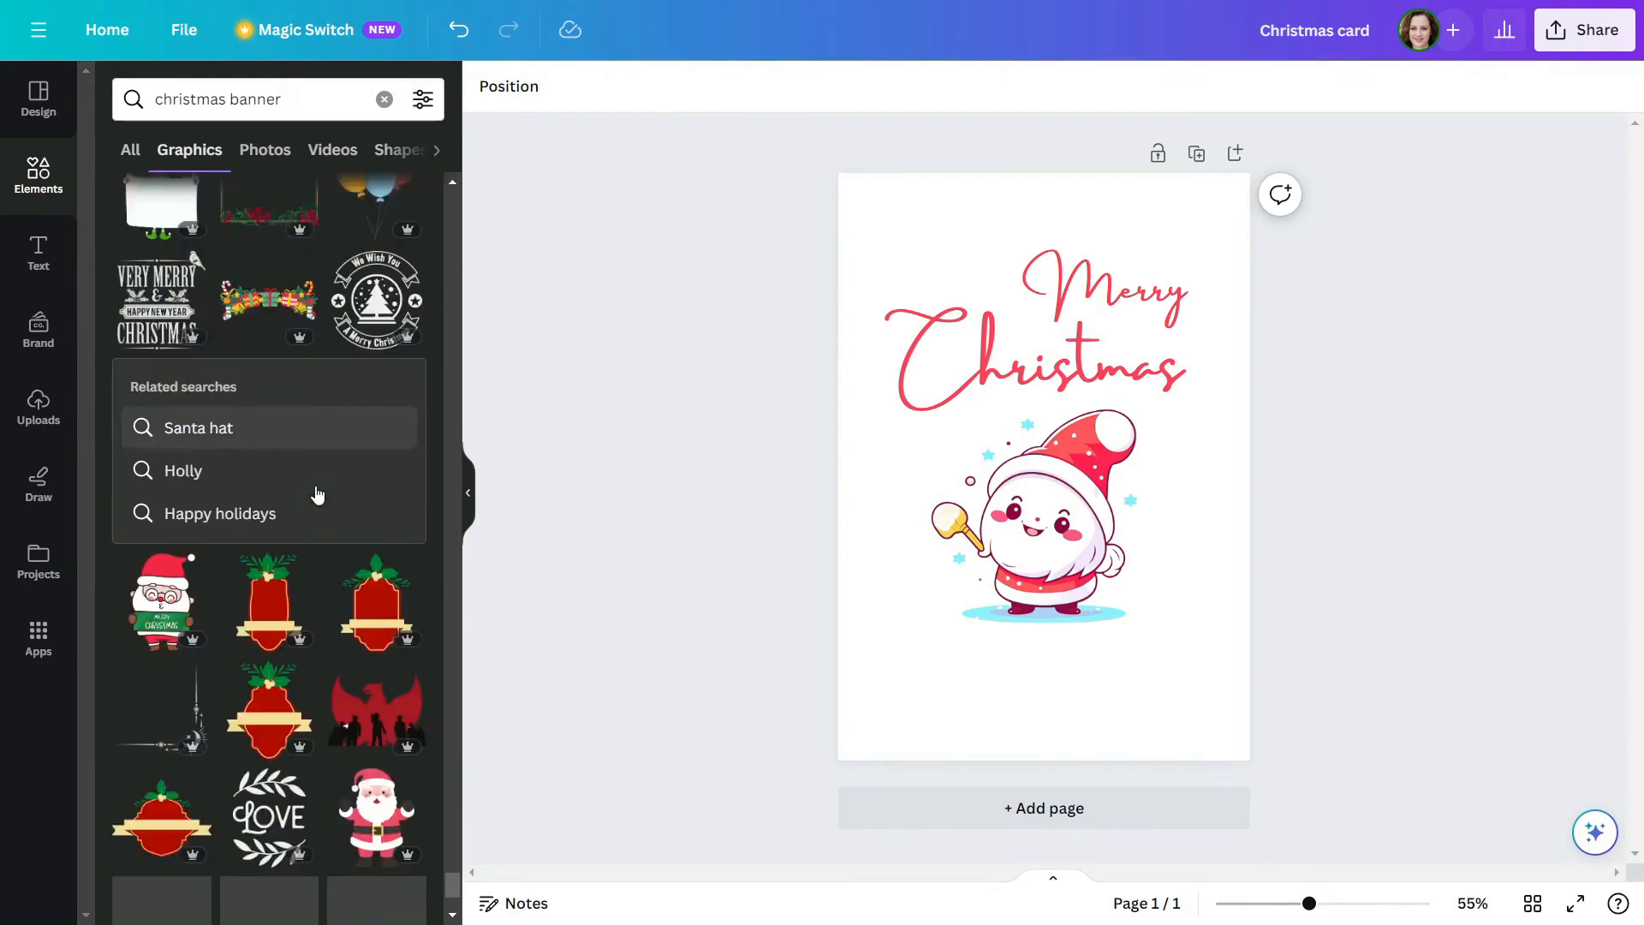
# Search the graphics for "christmas banner green" and add the red and green triangle bunting to the page
pyautogui.click(304, 94)
pyautogui.write('g')
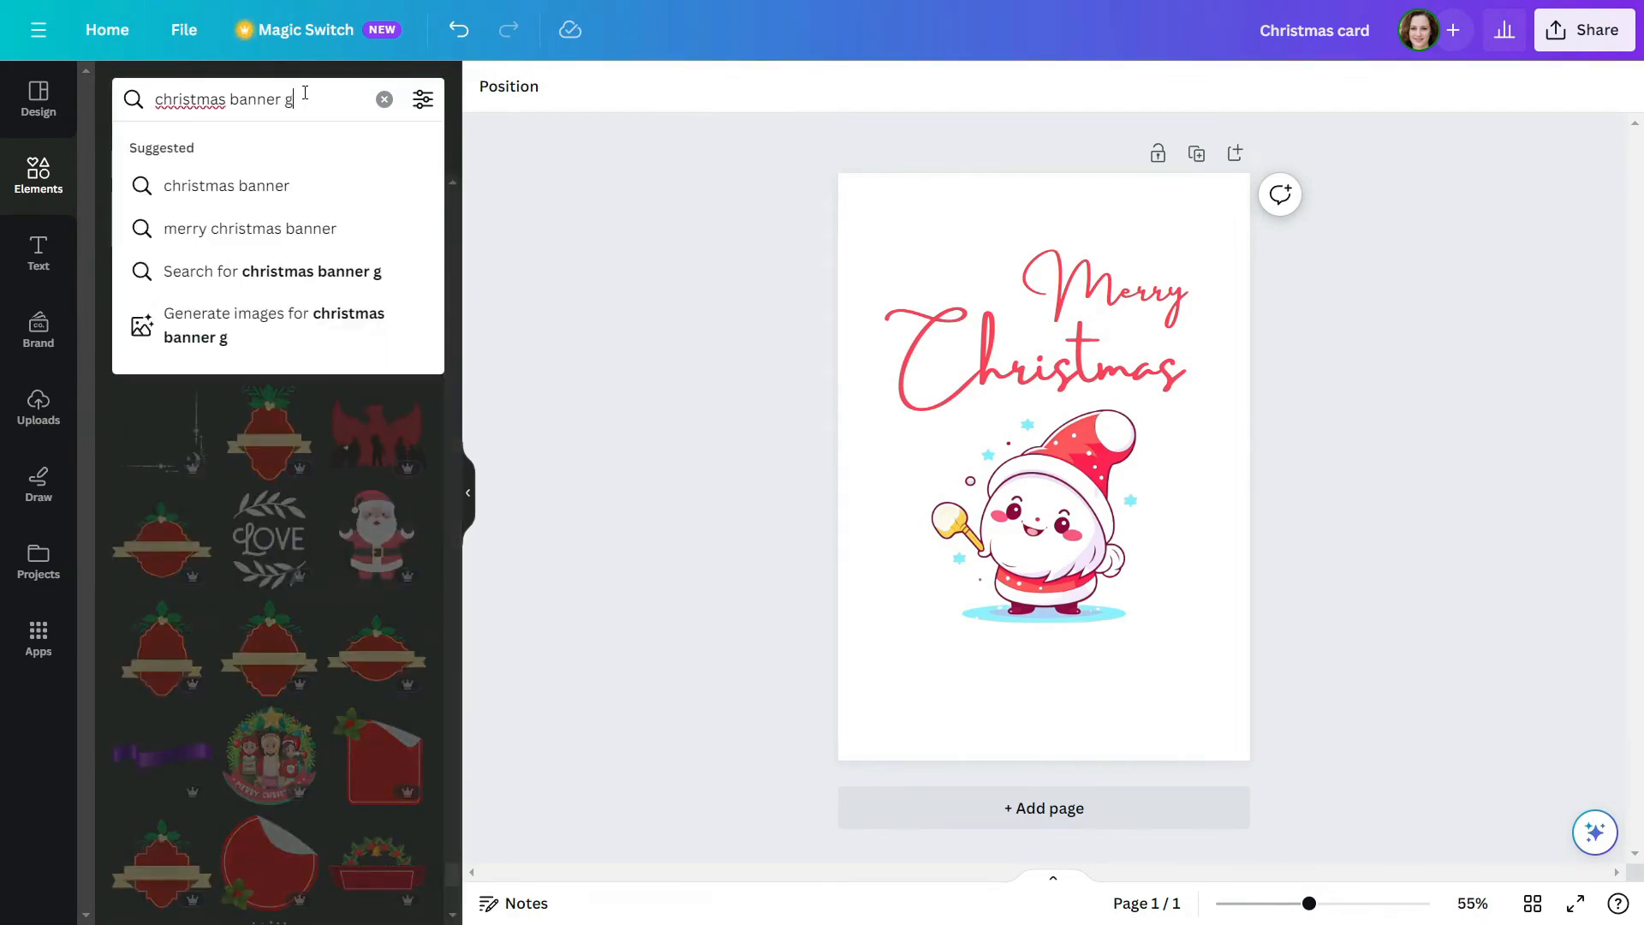
pyautogui.write('reen')
pyautogui.press('Return')
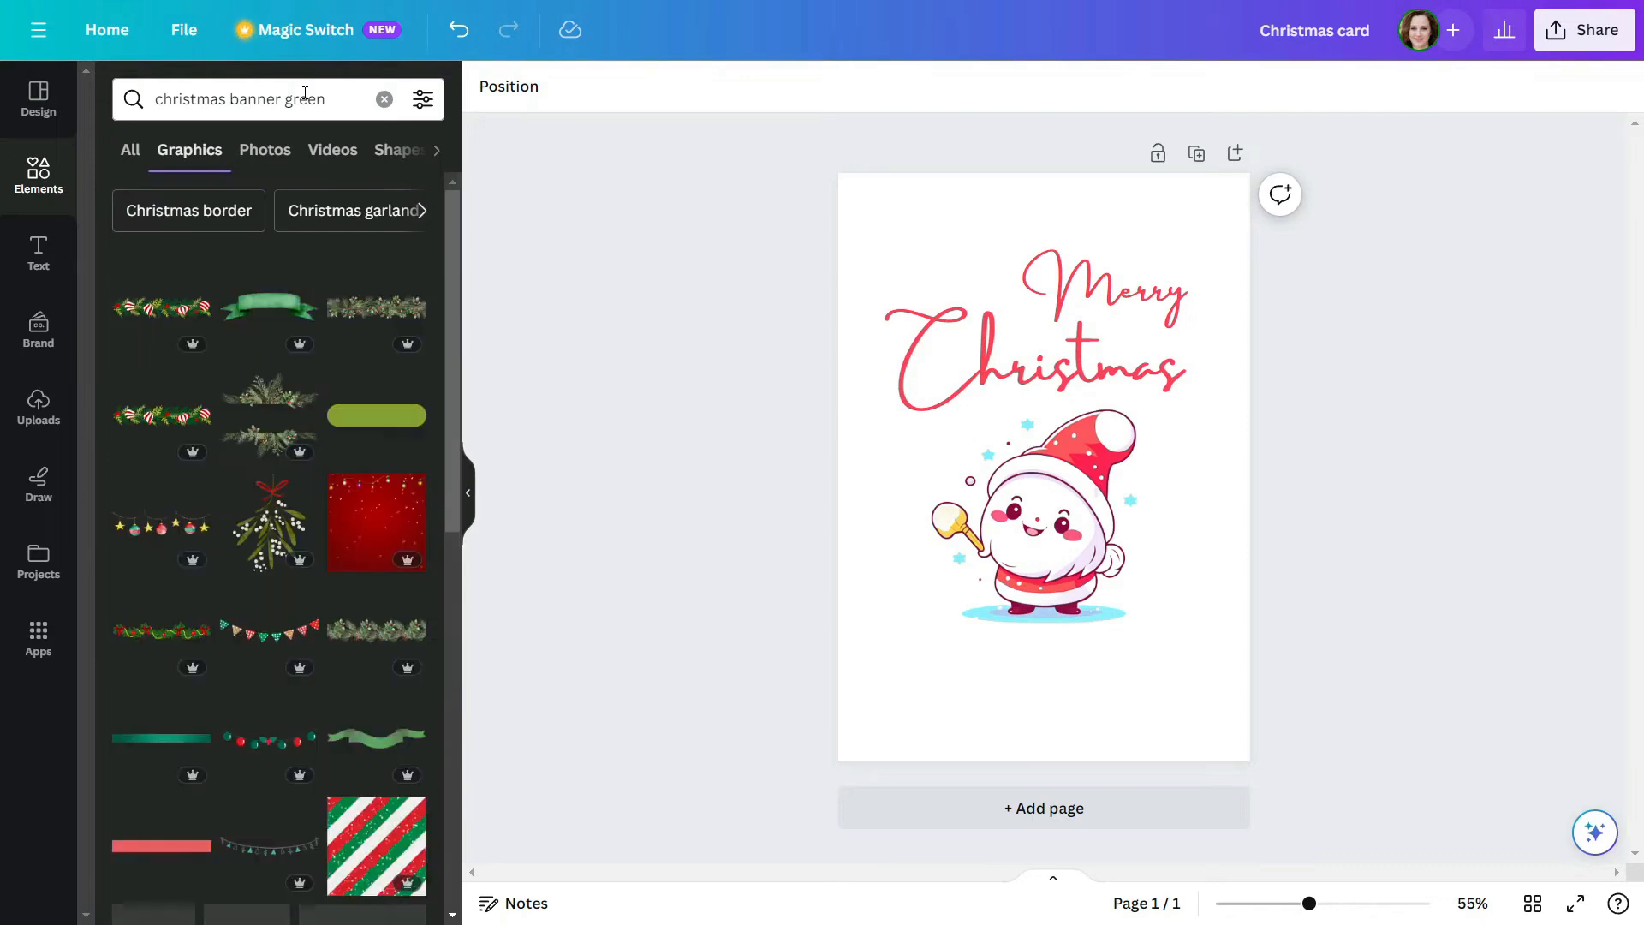
pyautogui.scroll(-3, 305, 418)
pyautogui.click(292, 417)
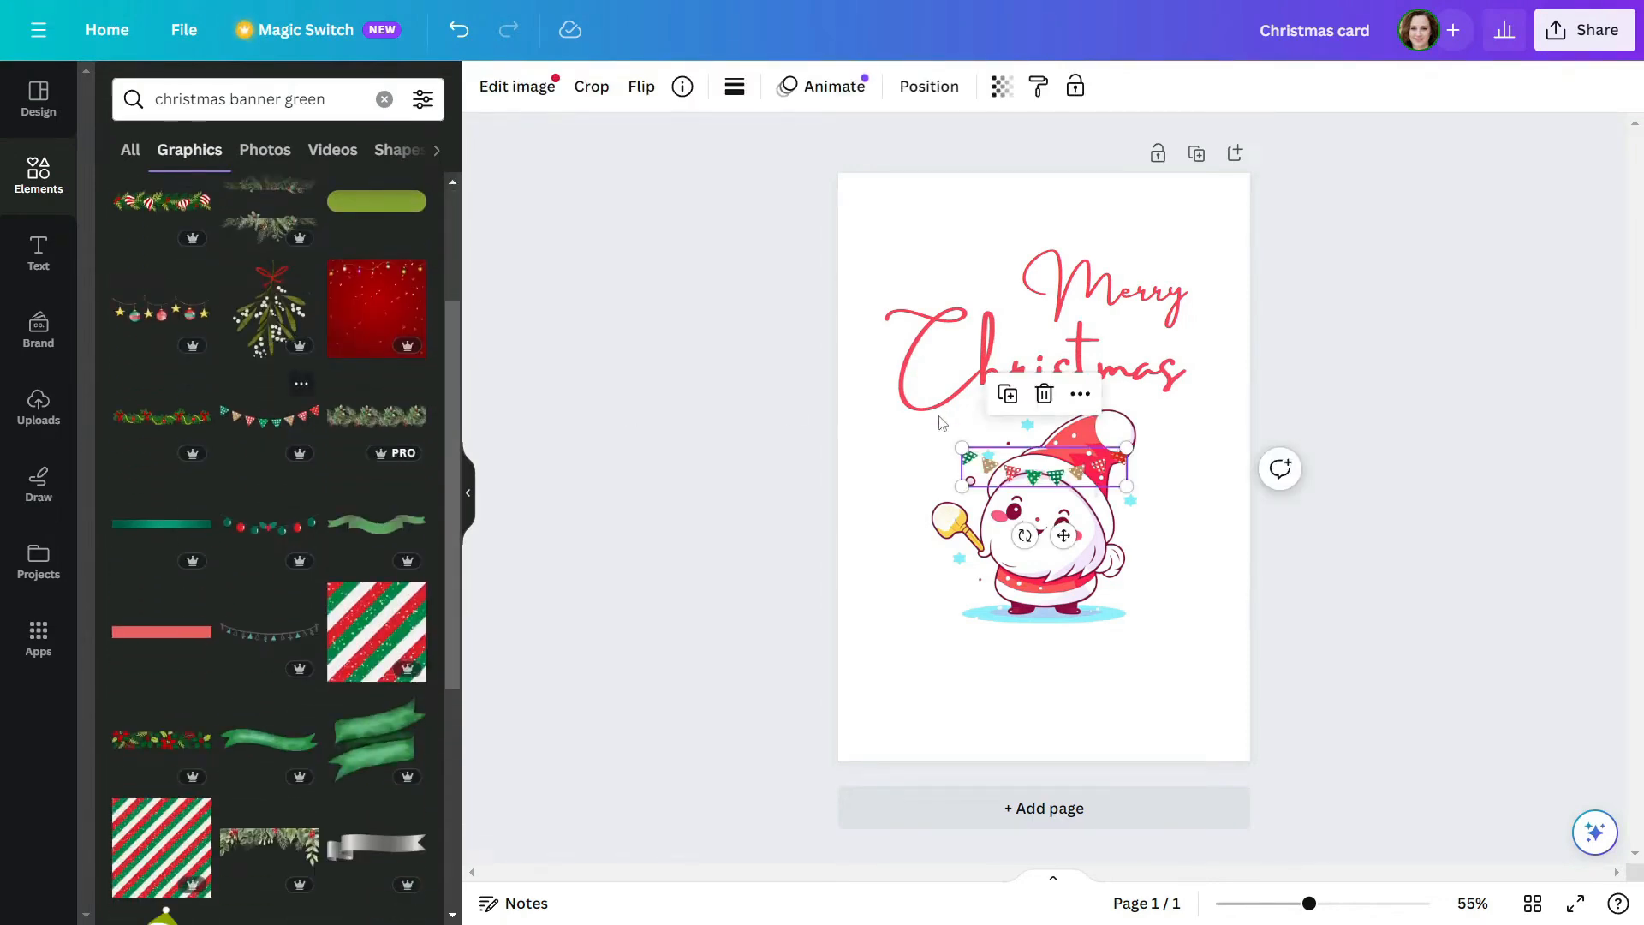
# Arrange copies of the bunting in a row along the page's top edge, spanning its full width
pyautogui.moveTo(1008, 477); pyautogui.dragTo(1189, 191)
pyautogui.keyDown('shift'); pyautogui.click(943, 208); pyautogui.keyUp('shift')
pyautogui.click(1370, 257)
pyautogui.click(1451, 290)
pyautogui.moveTo(822, 161); pyautogui.dragTo(1171, 199)
pyautogui.click(1422, 474)
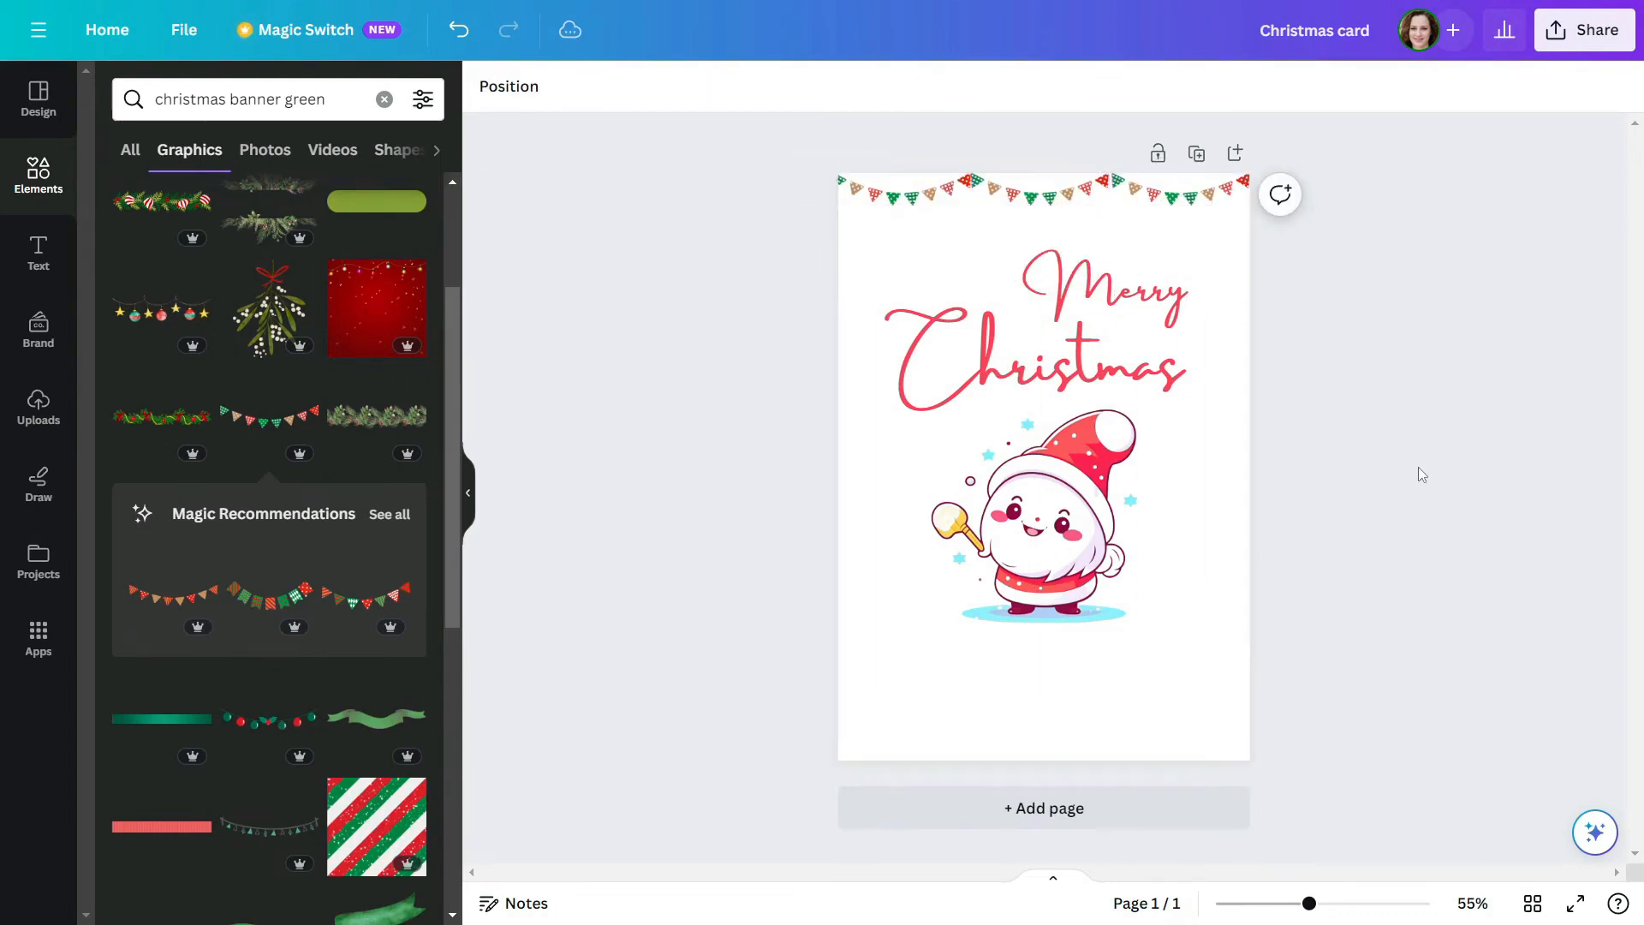
# Search the graphics for "christmas tree" and browse the results
pyautogui.moveTo(230, 99); pyautogui.dragTo(344, 96)
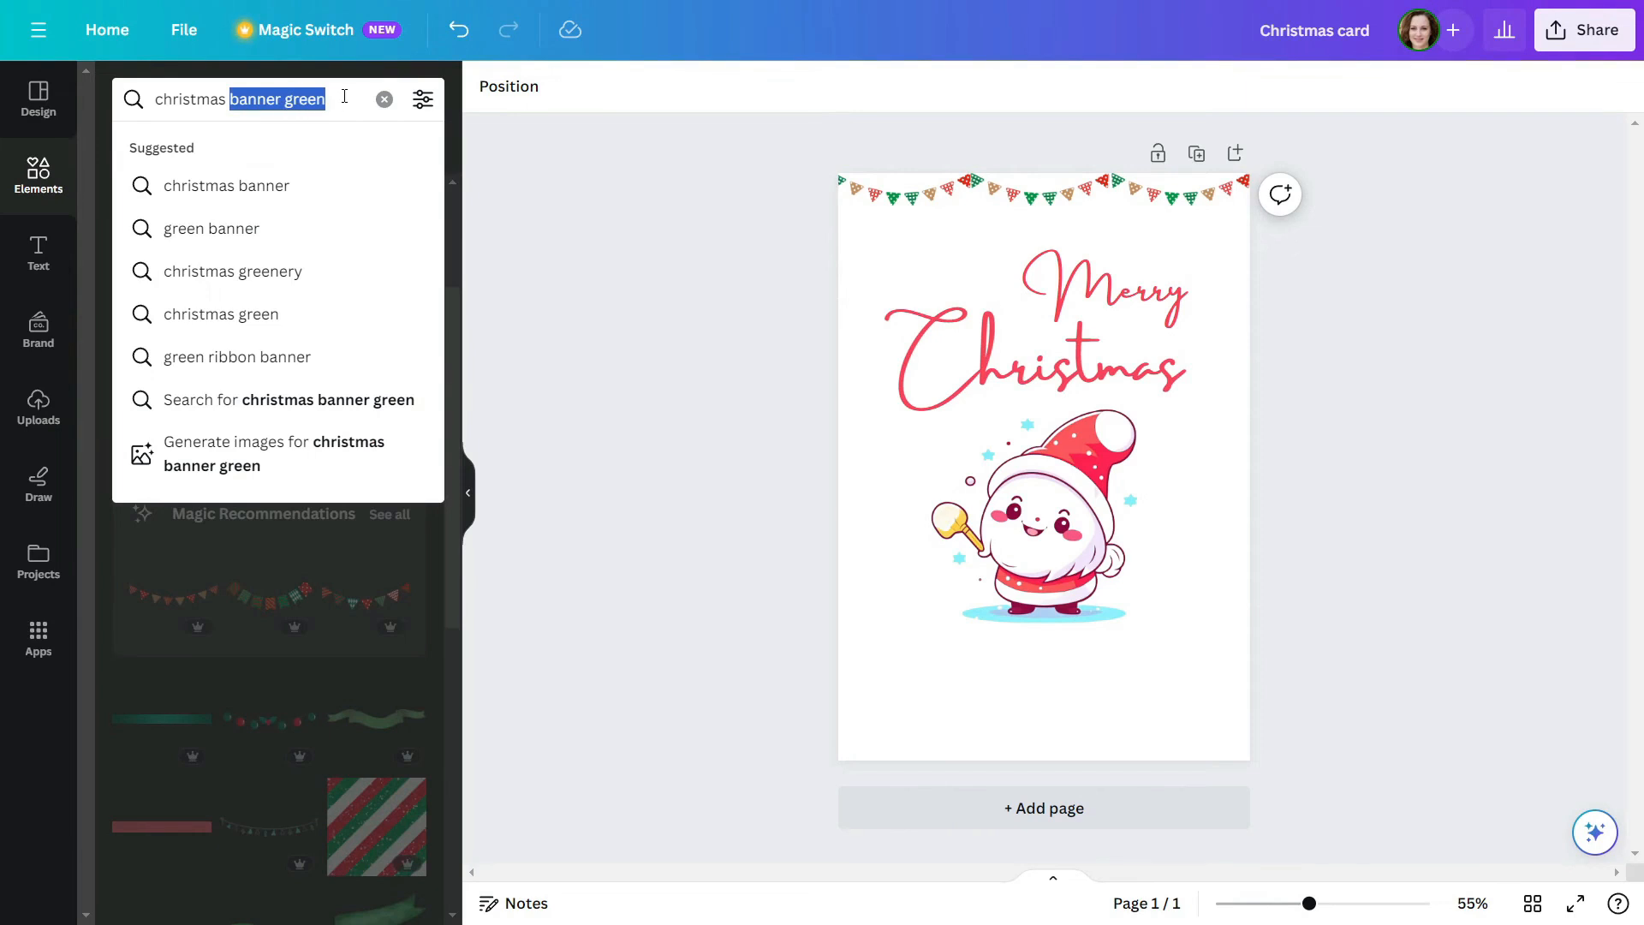
pyautogui.write('tree')
pyautogui.press('Return')
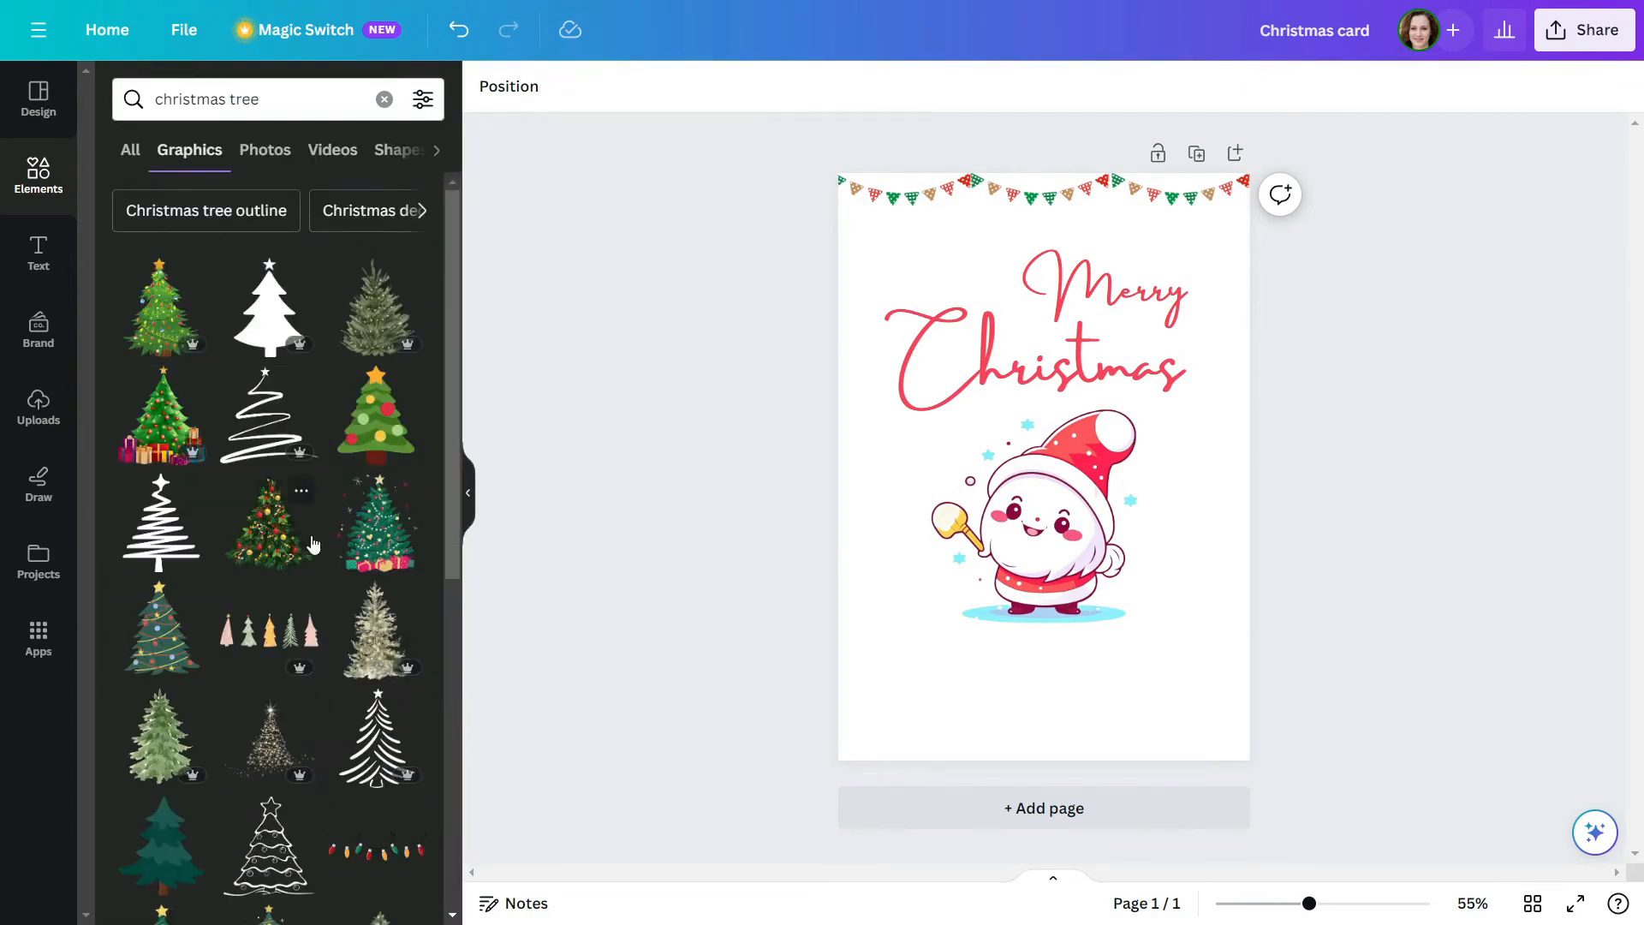
pyautogui.scroll(-7, 314, 543)
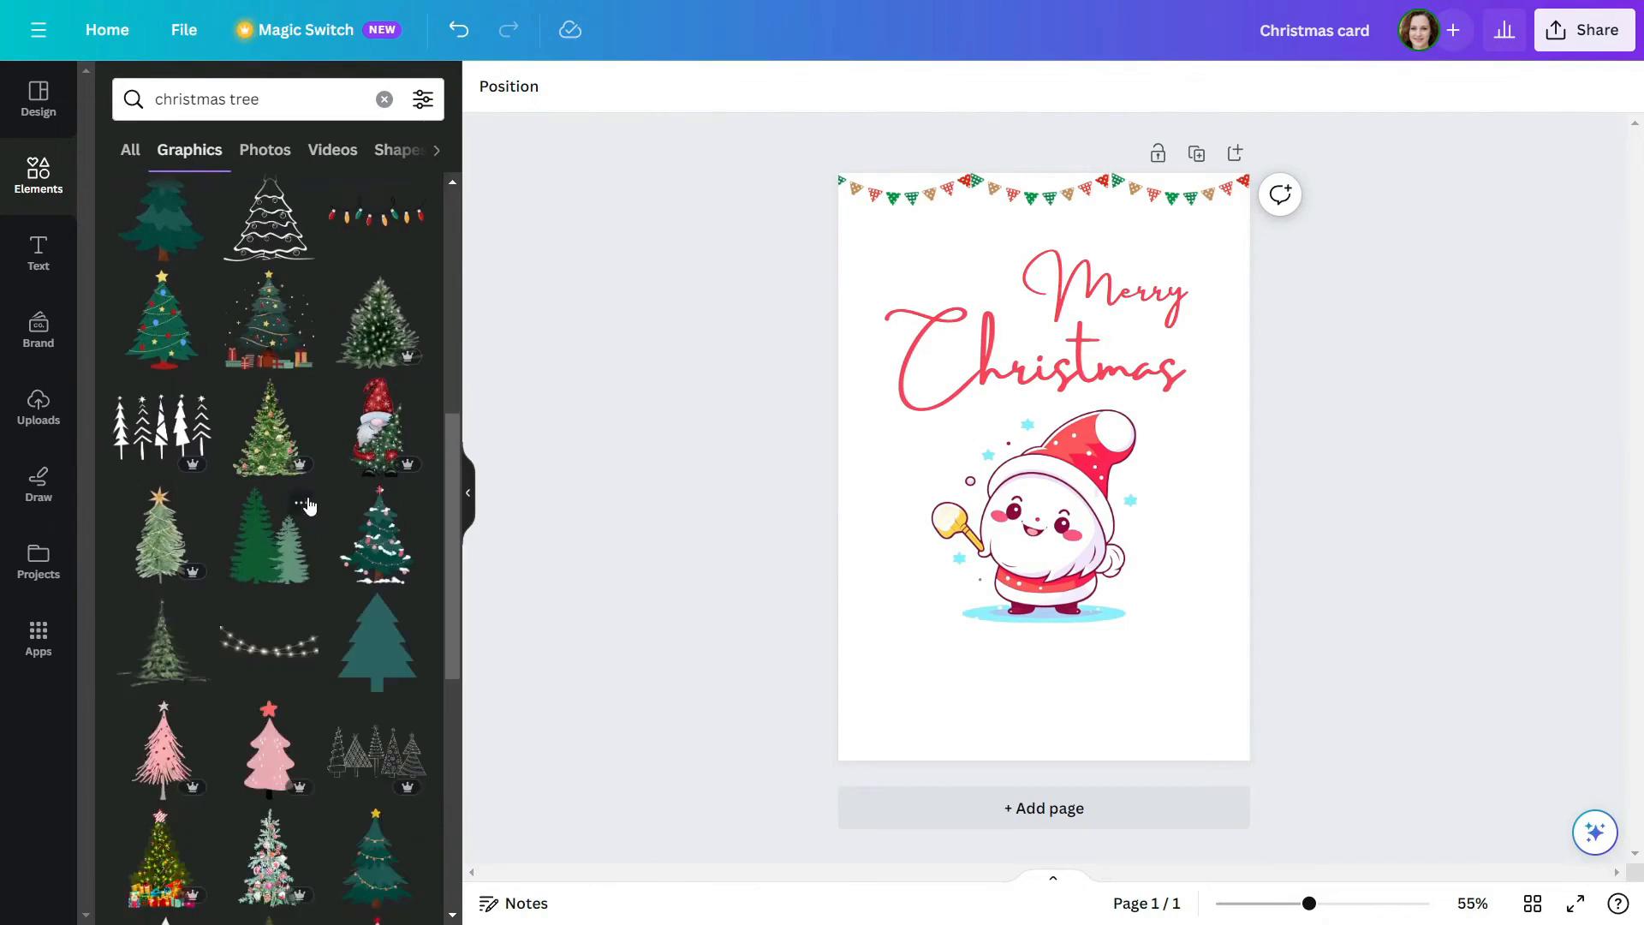
pyautogui.scroll(-4, 314, 471)
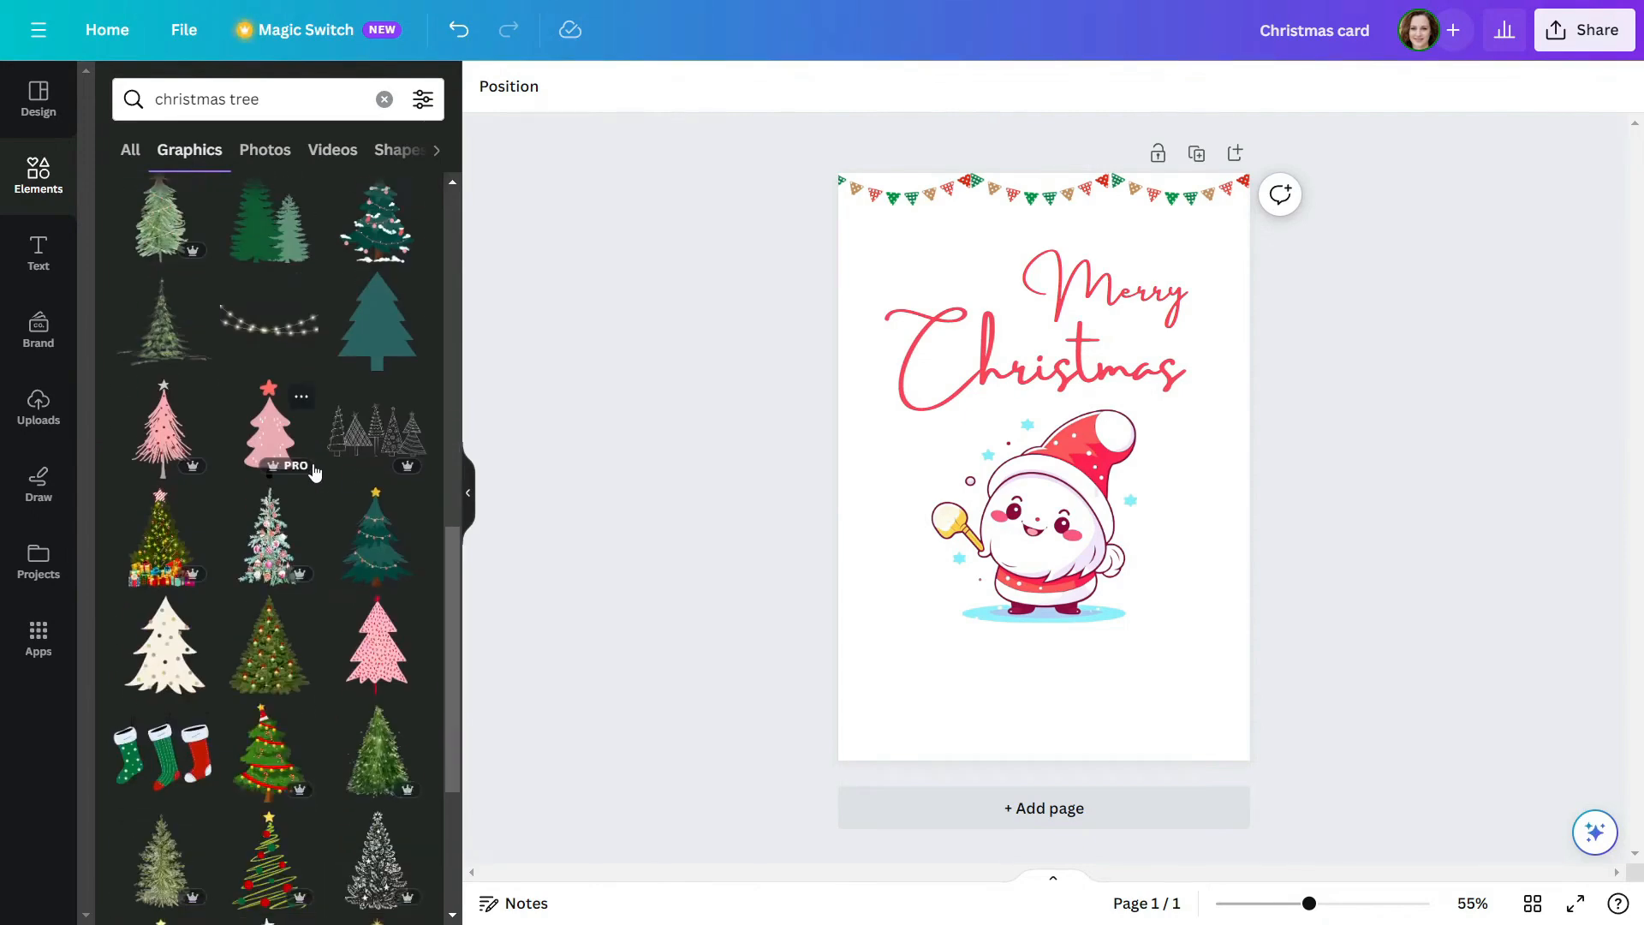
# Search the graphics for "christmas tree with snow" and add the snowy watercolour forest picture to the page
pyautogui.click(294, 99)
pyautogui.write('with snow')
pyautogui.press('Return')
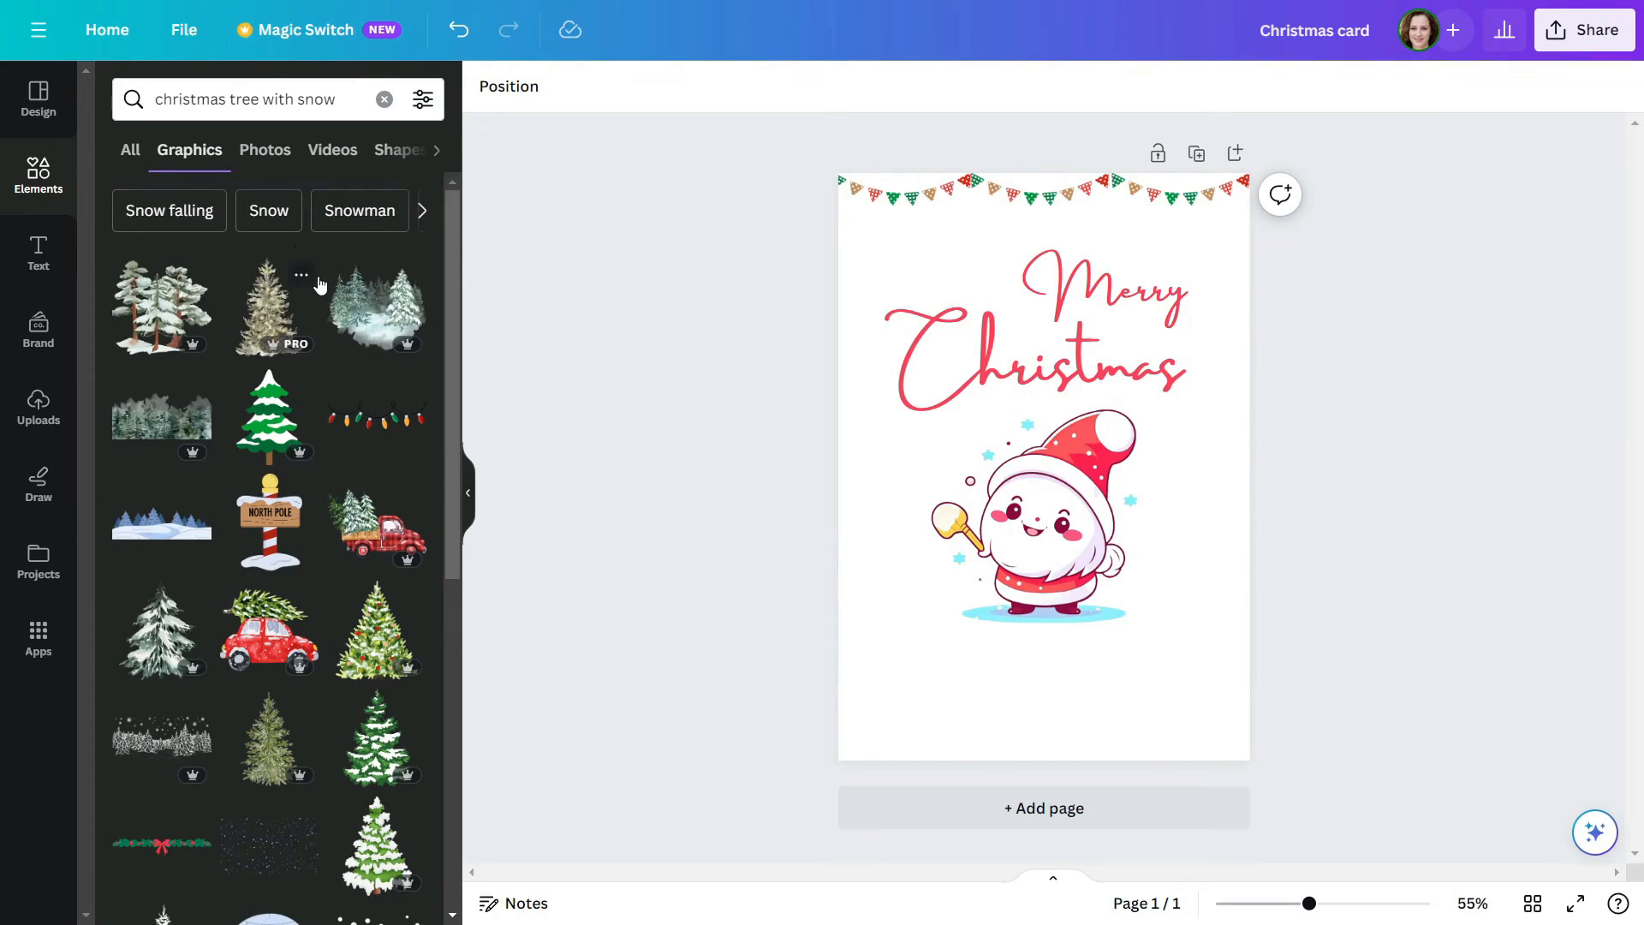
pyautogui.click(406, 326)
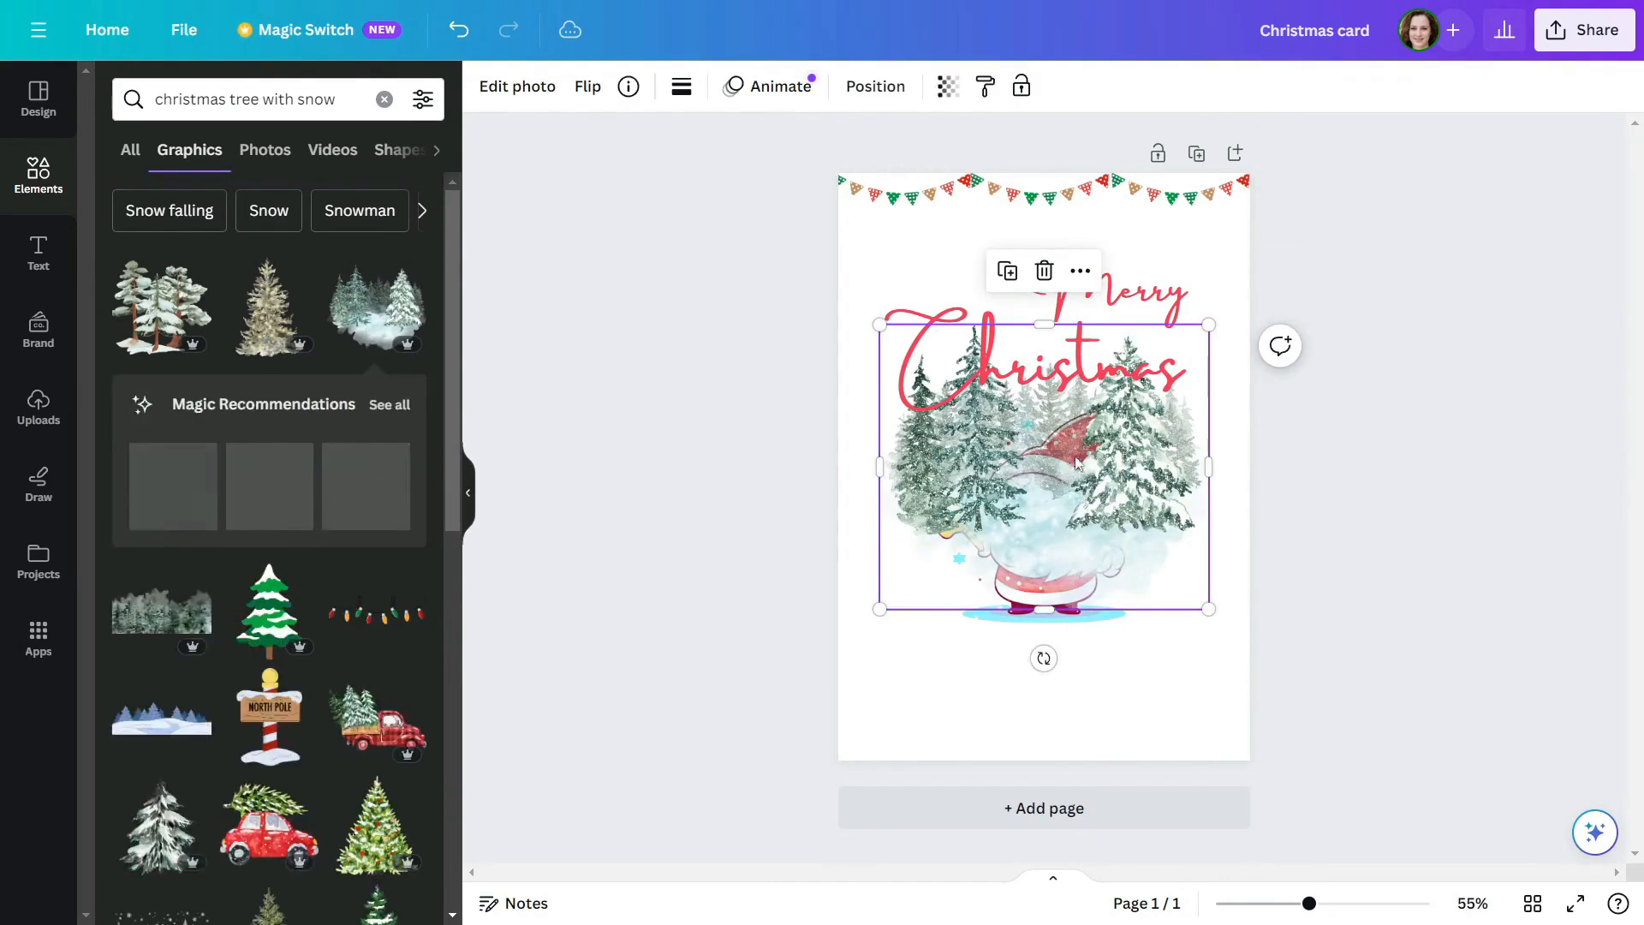
# Shrink the snowy forest picture to just over half the page width and place it in the page's bottom-left corner
pyautogui.moveTo(1045, 479); pyautogui.dragTo(1000, 731)
pyautogui.moveTo(1164, 577); pyautogui.dragTo(1079, 652)
pyautogui.moveTo(1024, 728); pyautogui.dragTo(1024, 683)
pyautogui.click(1200, 660)
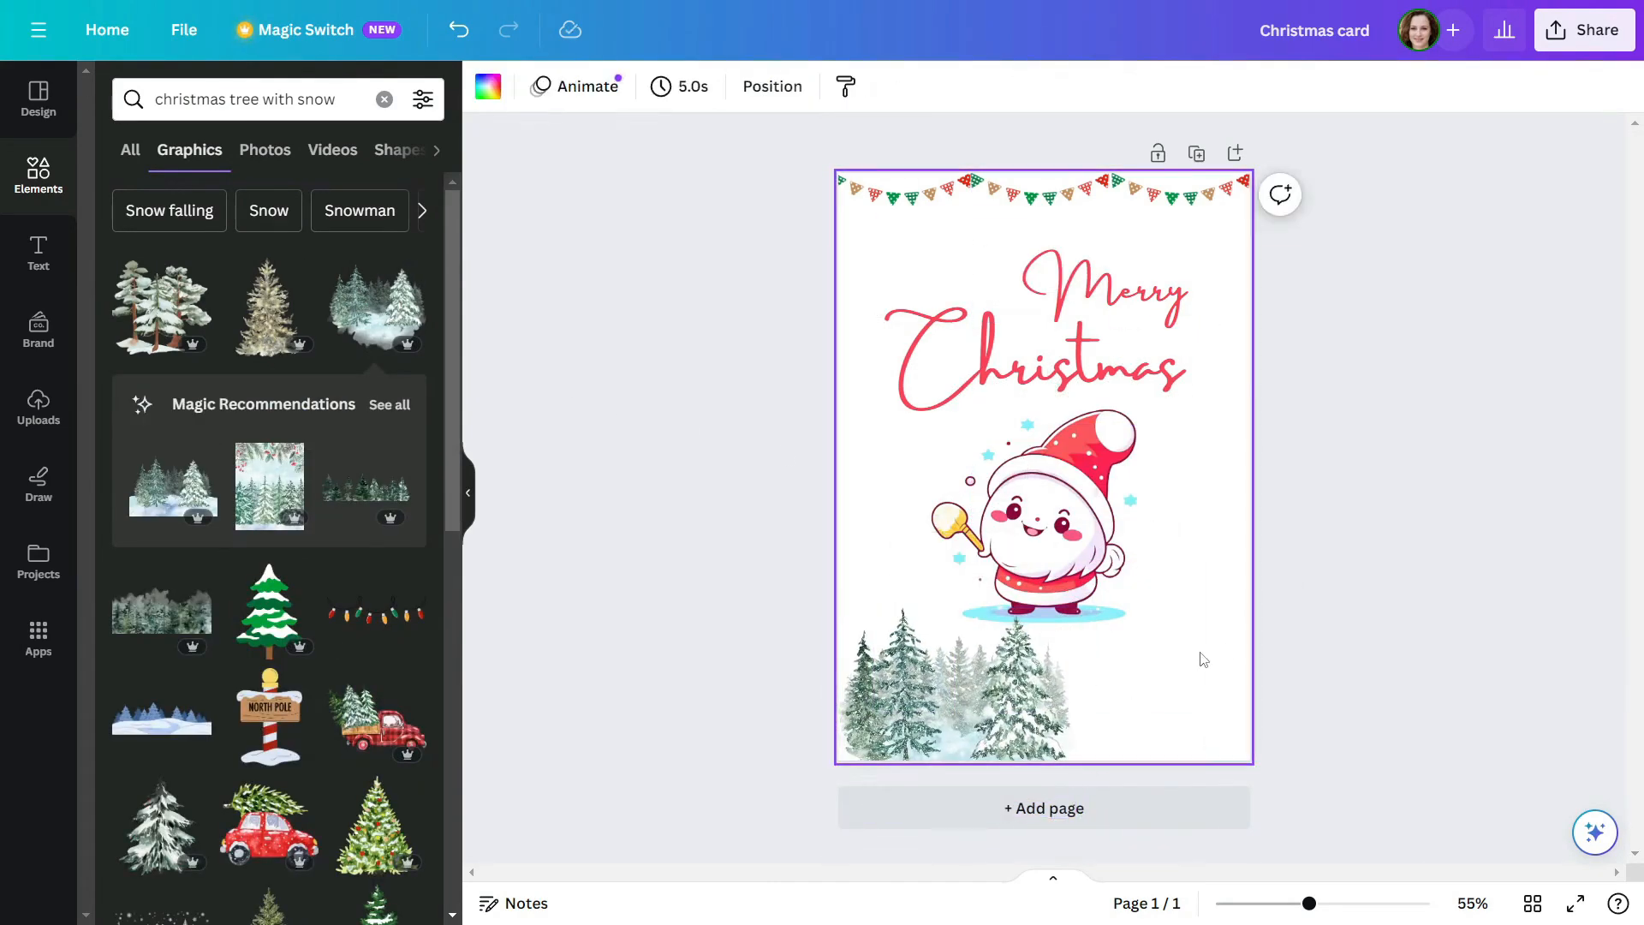
pyautogui.scroll(-10, 305, 479)
pyautogui.scroll(-10, 305, 479)
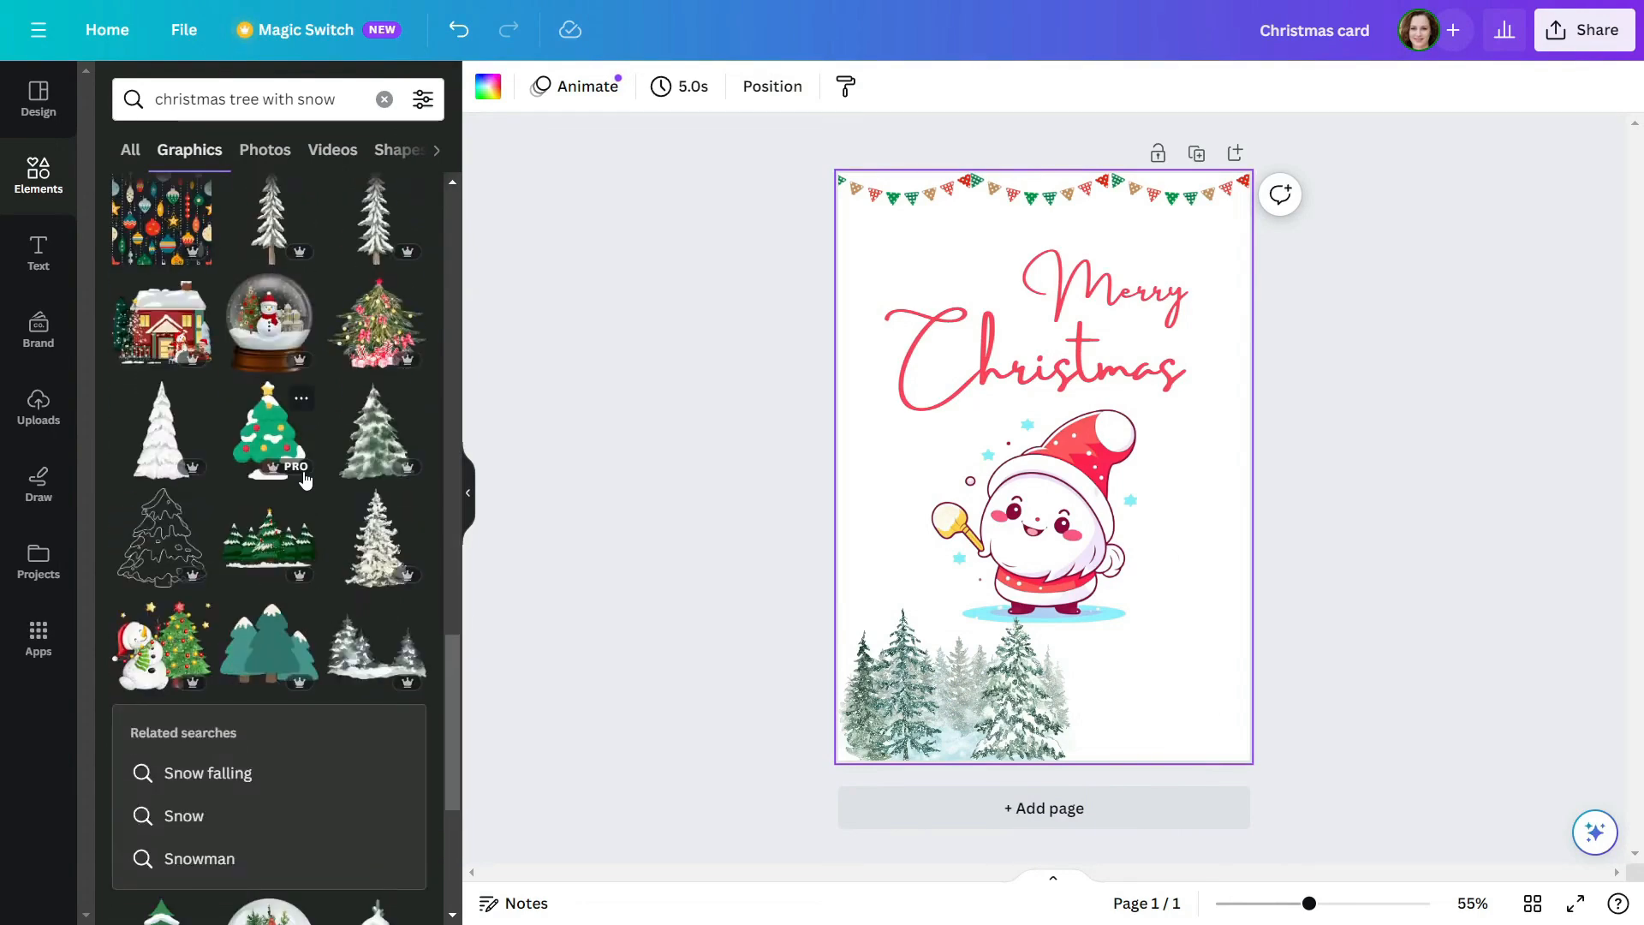
pyautogui.scroll(-4, 306, 480)
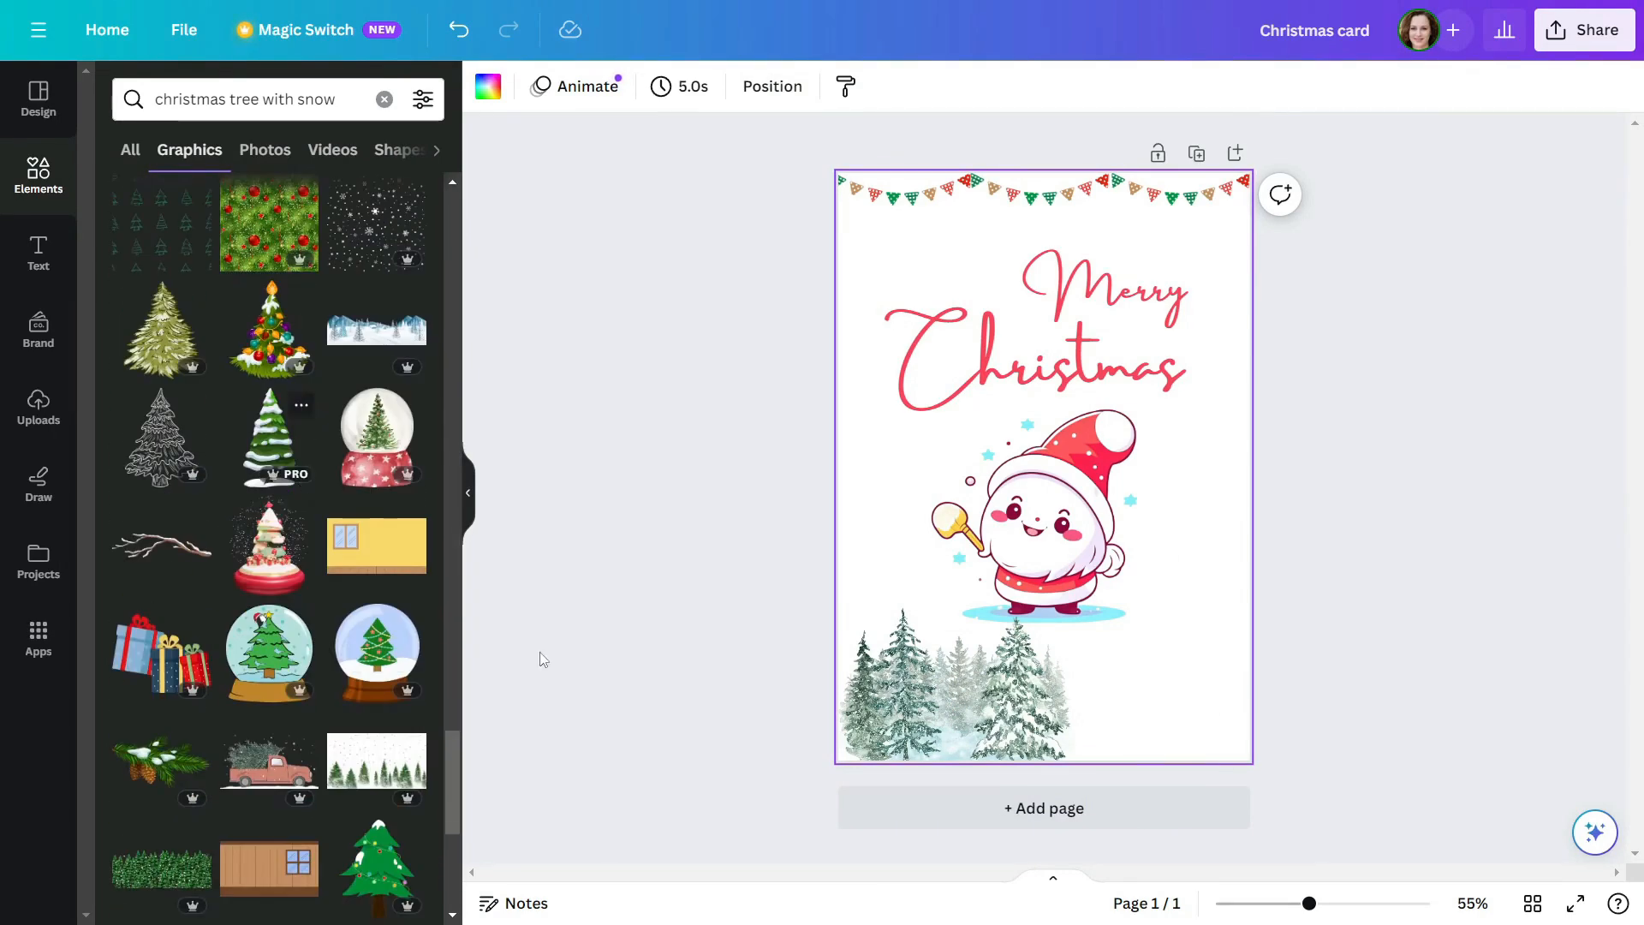
# Duplicate the snowy forest picture, place the copy beside the original with a slight overlap, and enlarge both
pyautogui.click(968, 708)
pyautogui.hotkey('ctrl', 'd')
pyautogui.moveTo(968, 708); pyautogui.dragTo(1175, 708)
pyautogui.keyDown('shift'); pyautogui.click(942, 707); pyautogui.keyUp('shift')
pyautogui.moveTo(830, 608); pyautogui.dragTo(800, 593)
pyautogui.moveTo(1070, 705); pyautogui.dragTo(1084, 698)
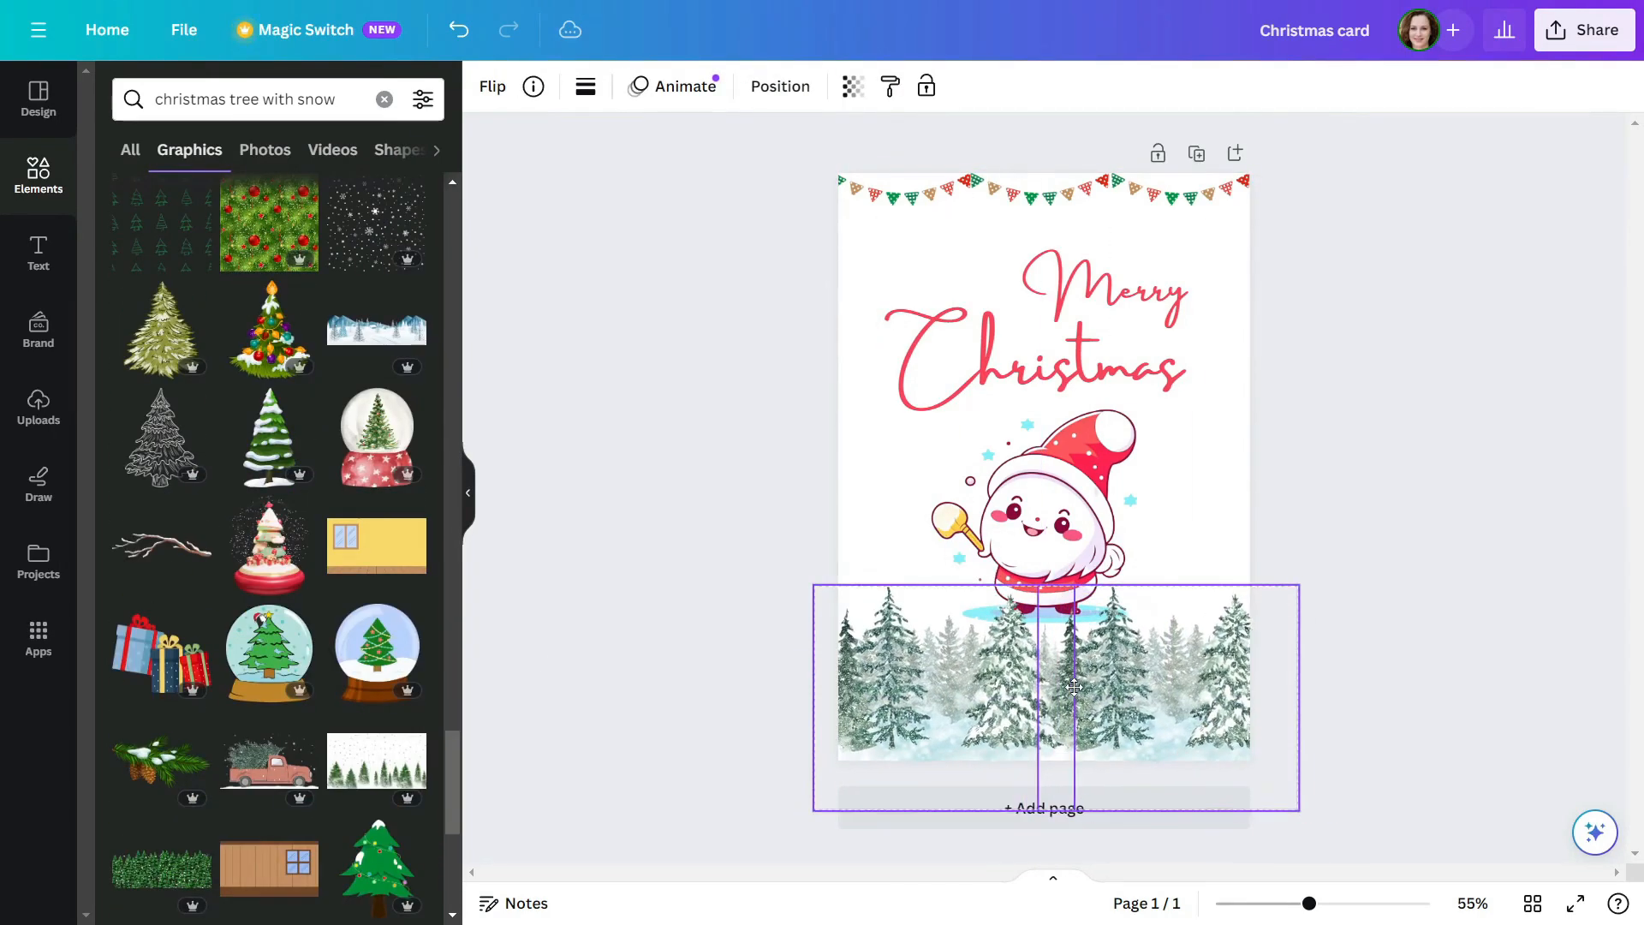
# Reduce the two forest pictures together to just over the page width and centre them along the bottom edge
pyautogui.click(1328, 661)
pyautogui.moveTo(1338, 727); pyautogui.dragTo(1212, 675)
pyautogui.moveTo(1293, 589); pyautogui.dragTo(1259, 605)
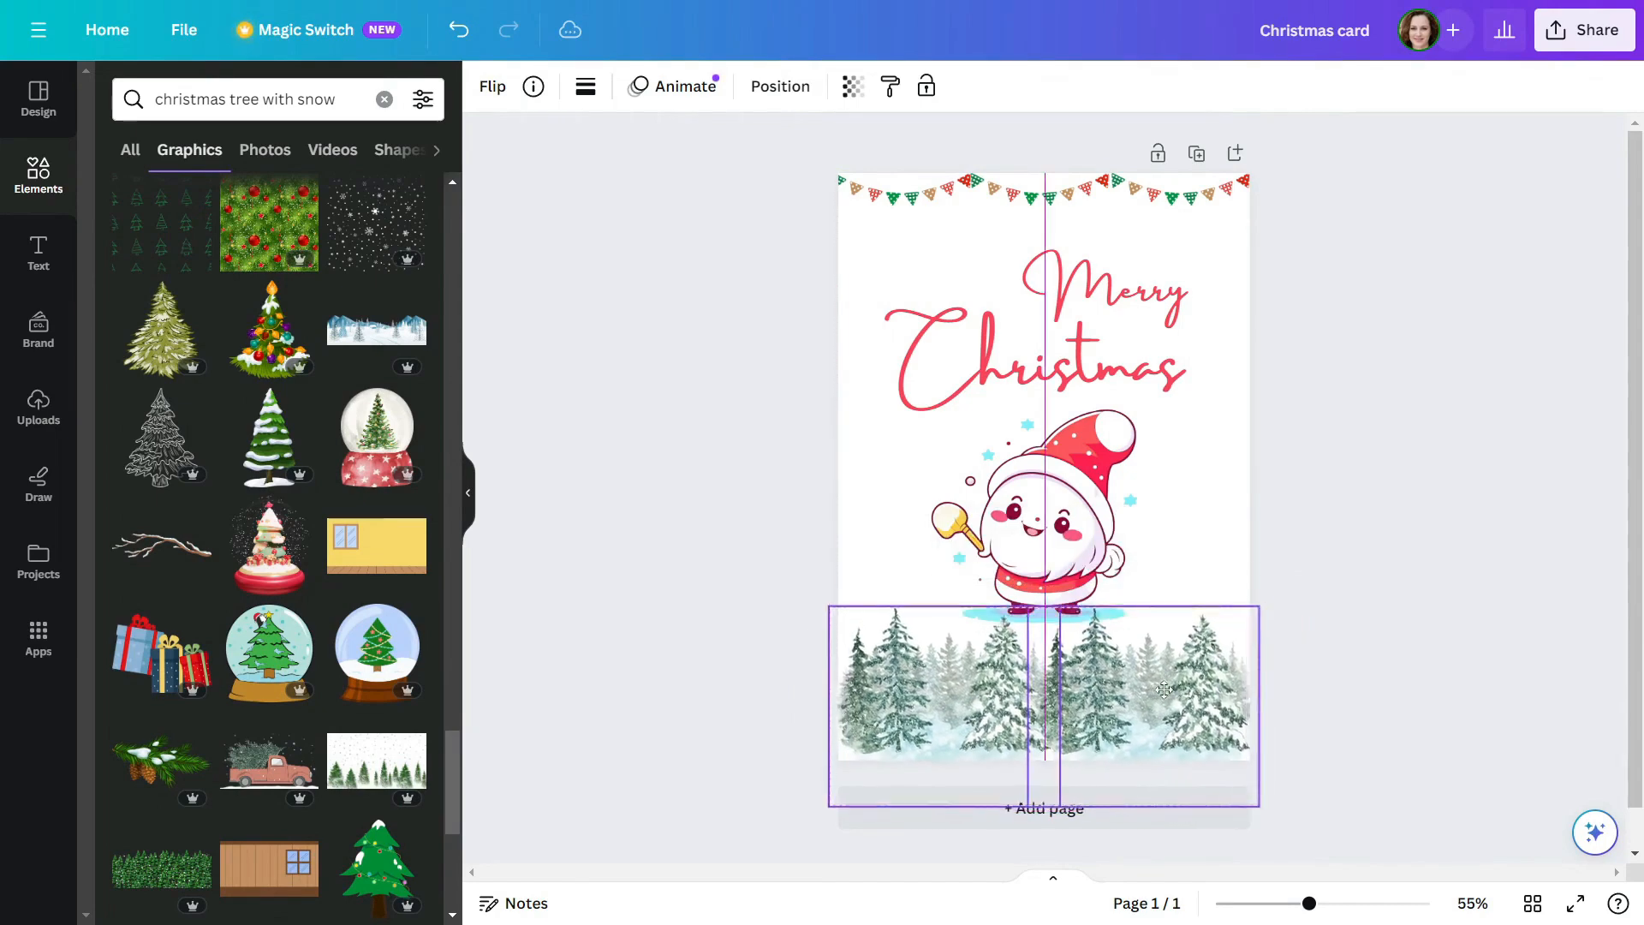
pyautogui.click(1433, 568)
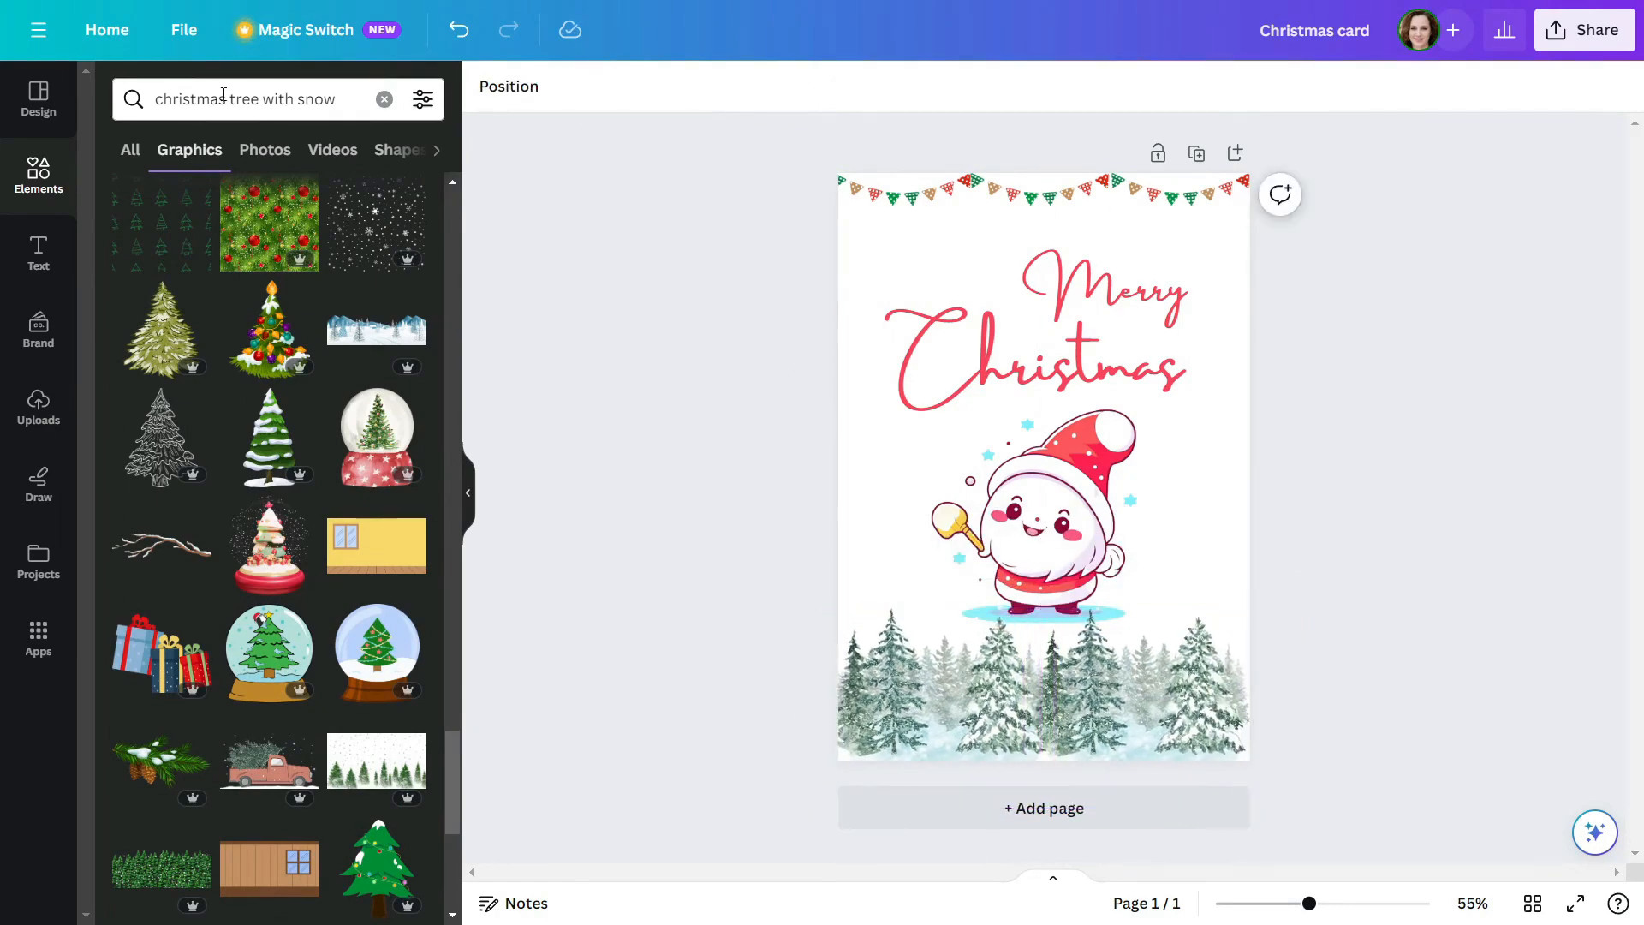
# Search the graphics for "christmas", add the picture of four hanging baubles and shrink it into the page's upper-left corner
pyautogui.moveTo(224, 94); pyautogui.dragTo(346, 94)
pyautogui.press('BackSpace')
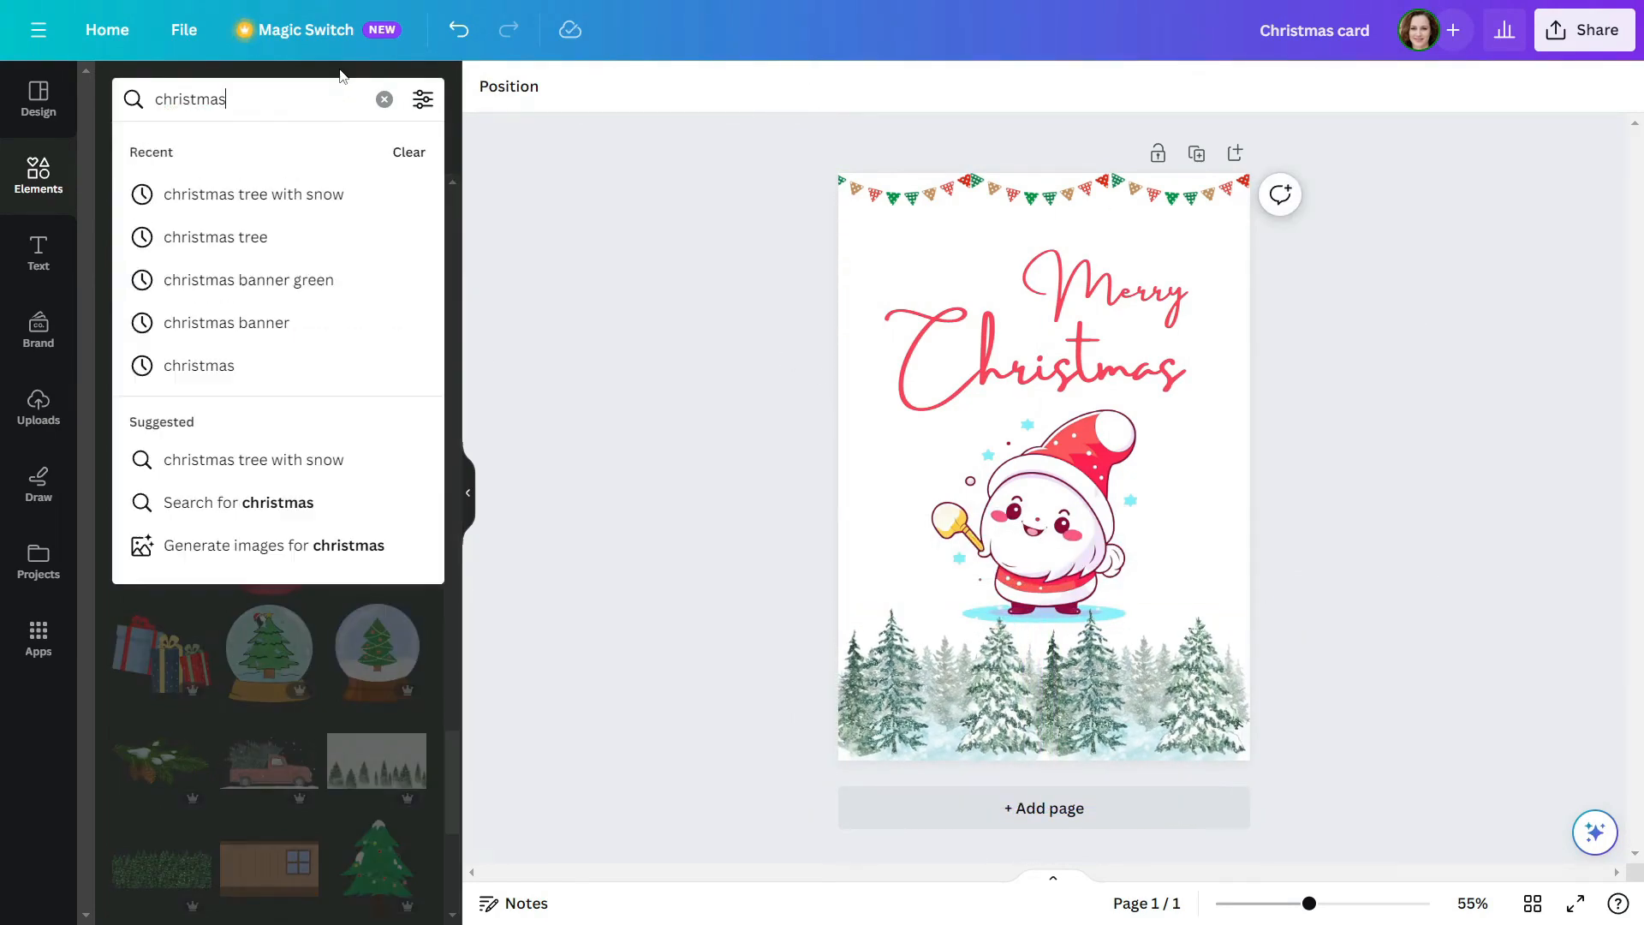
pyautogui.press('Return')
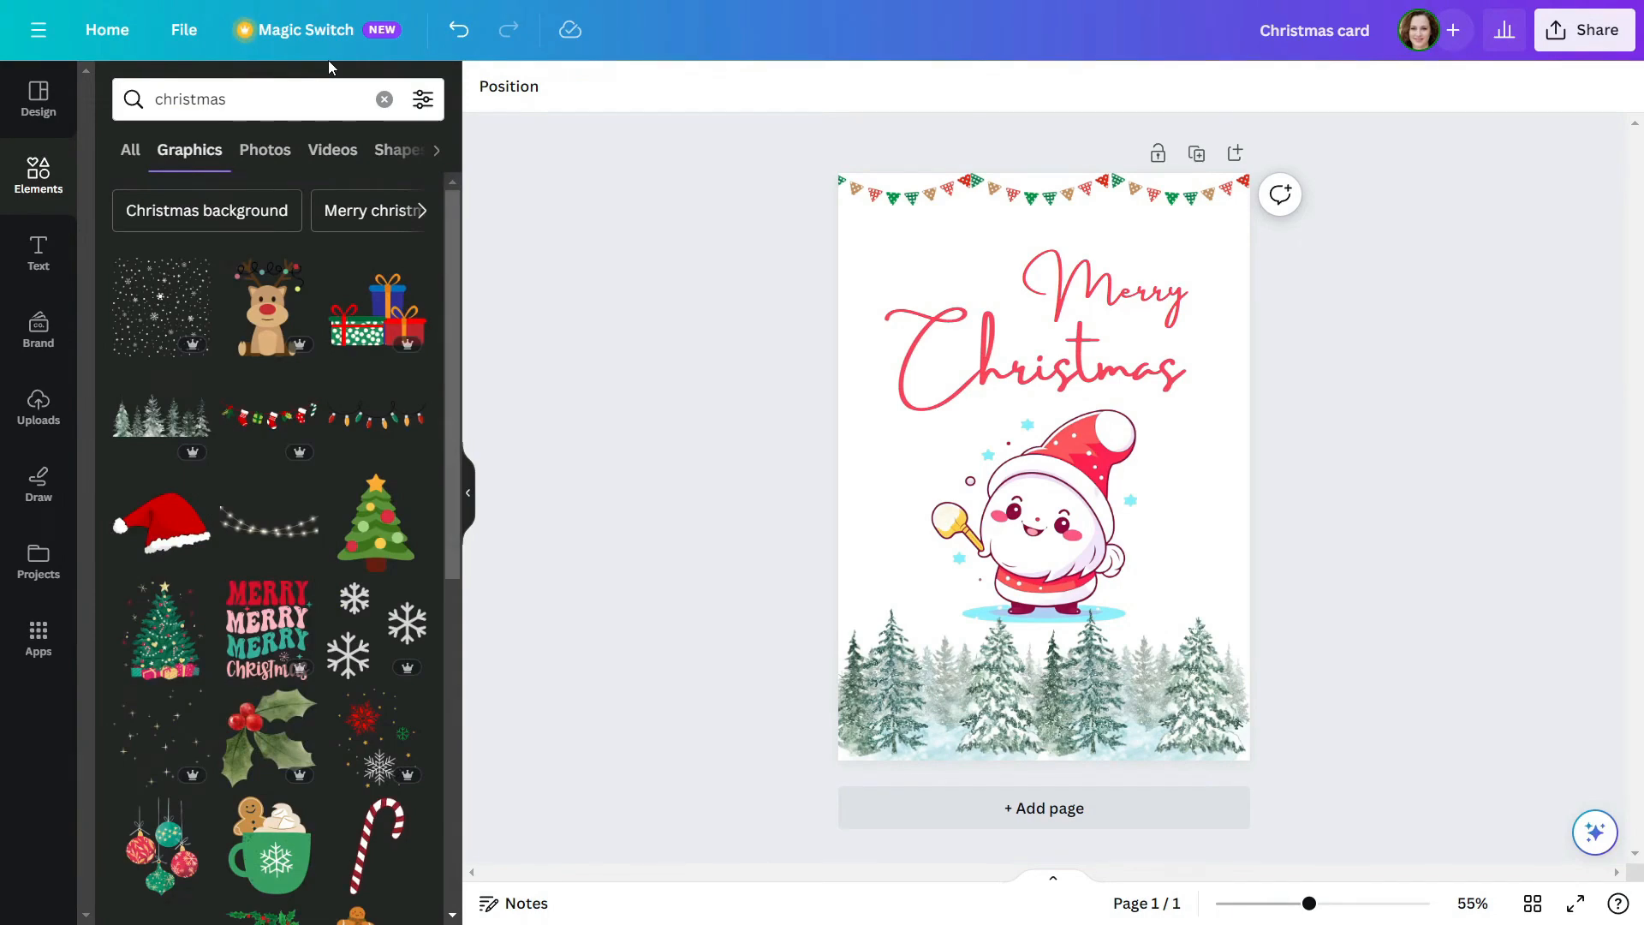
pyautogui.scroll(-5, 288, 318)
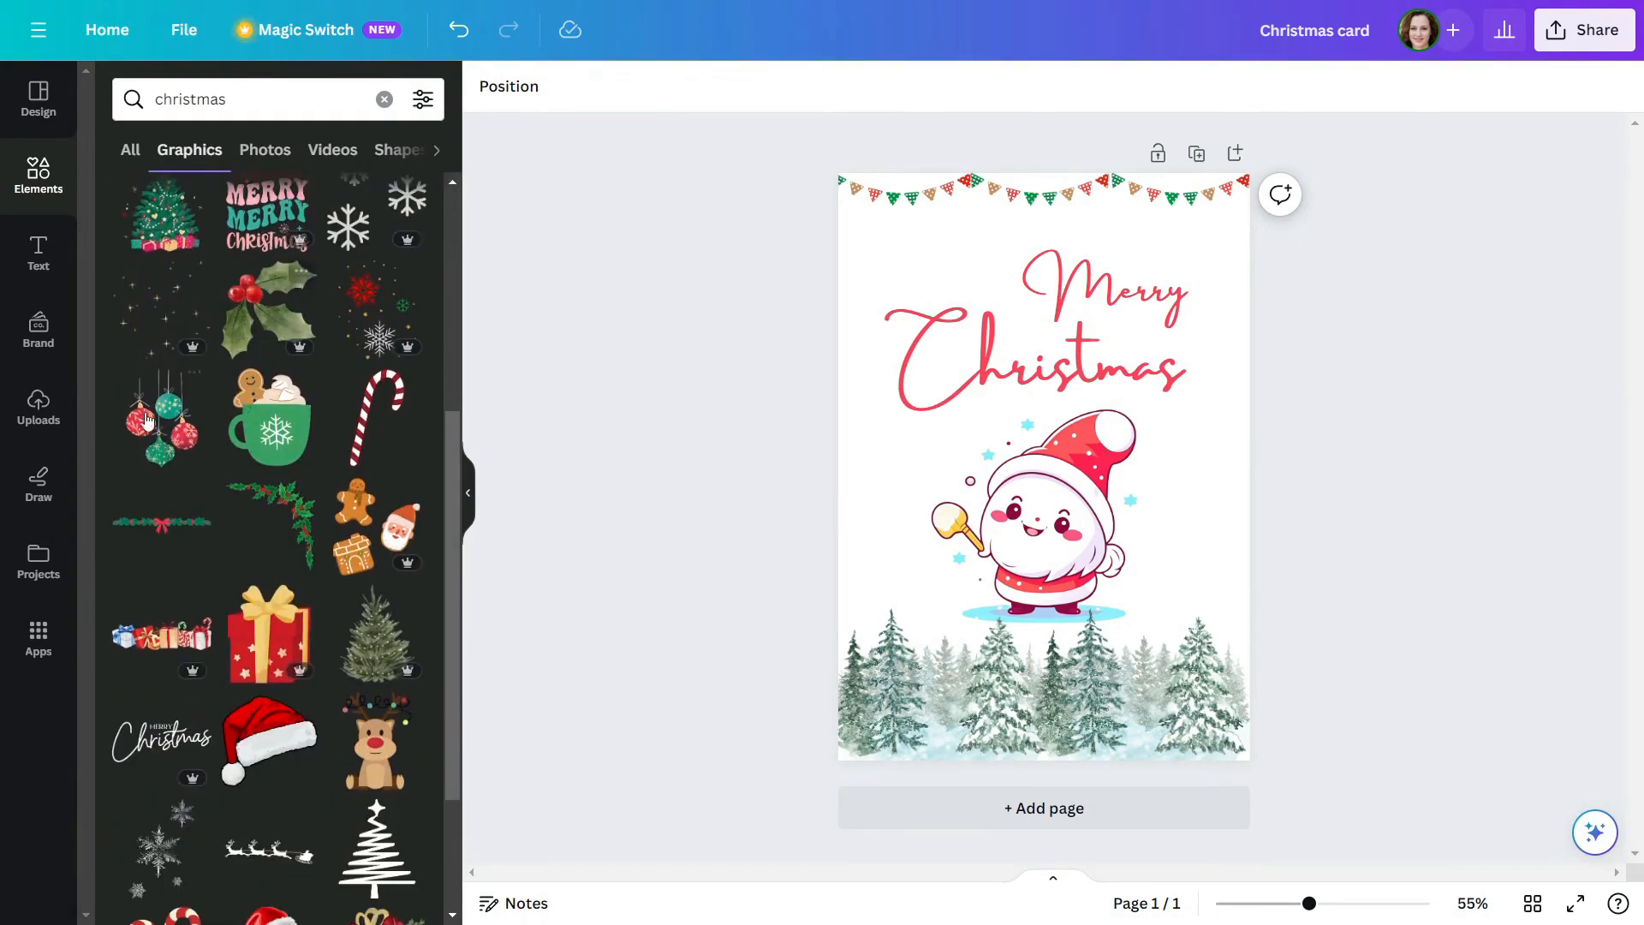
pyautogui.click(127, 428)
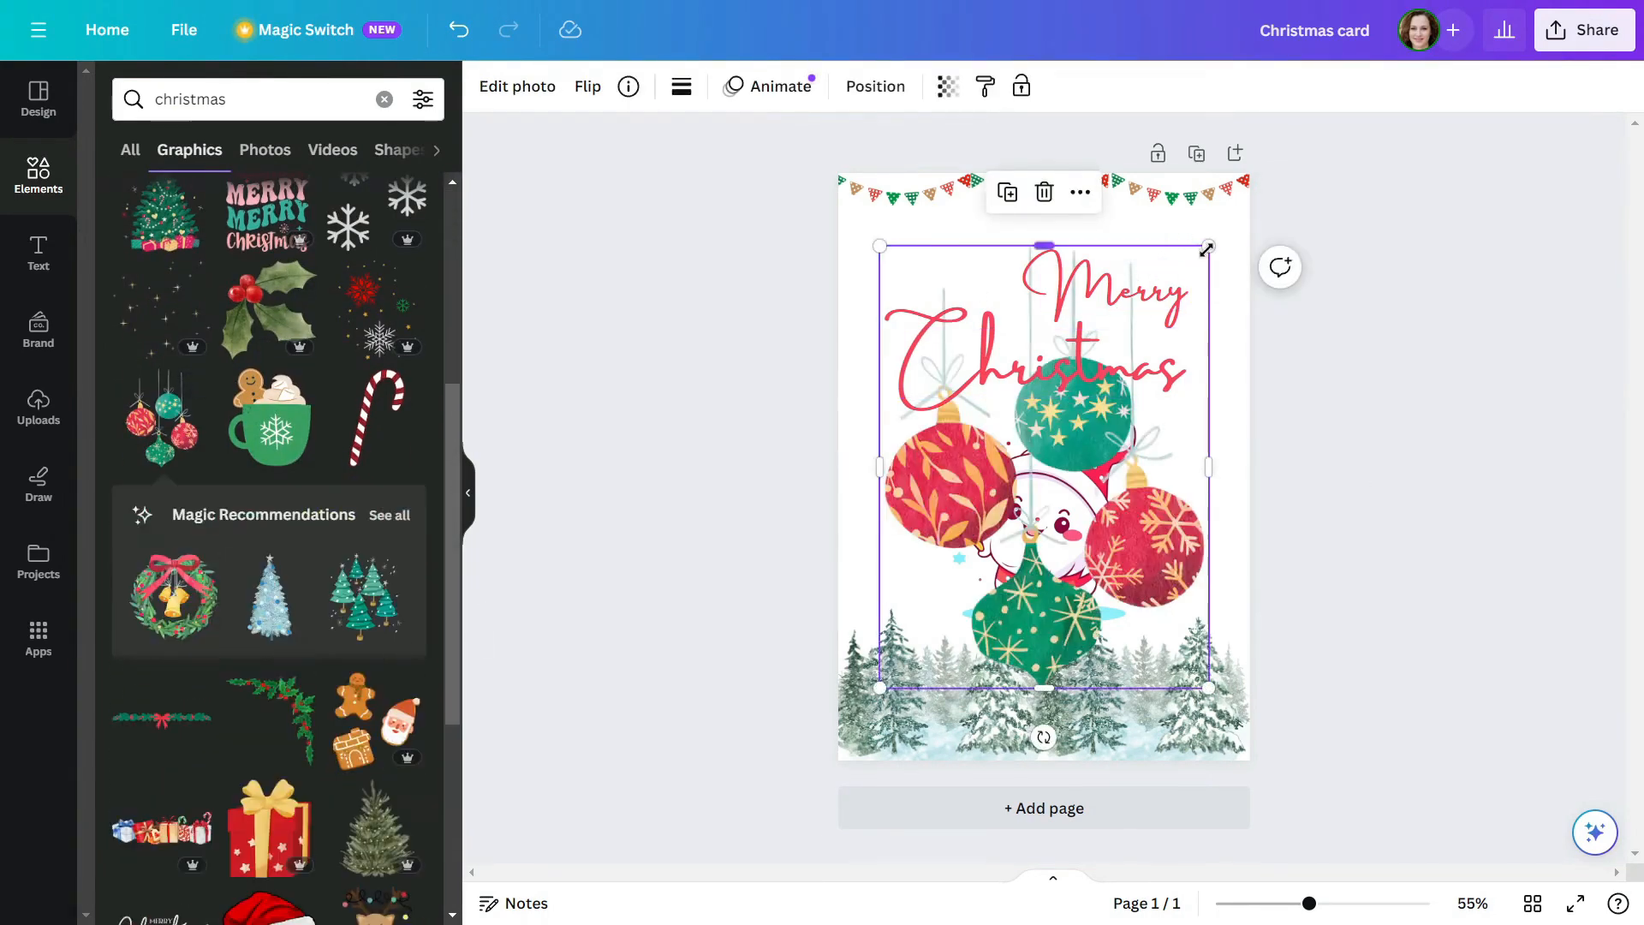
pyautogui.moveTo(1207, 249); pyautogui.dragTo(920, 274)
pyautogui.click(1381, 377)
# Send the hanging baubles picture one layer backward
pyautogui.click(886, 227)
pyautogui.rightClick(907, 242)
pyautogui.moveTo(977, 496)
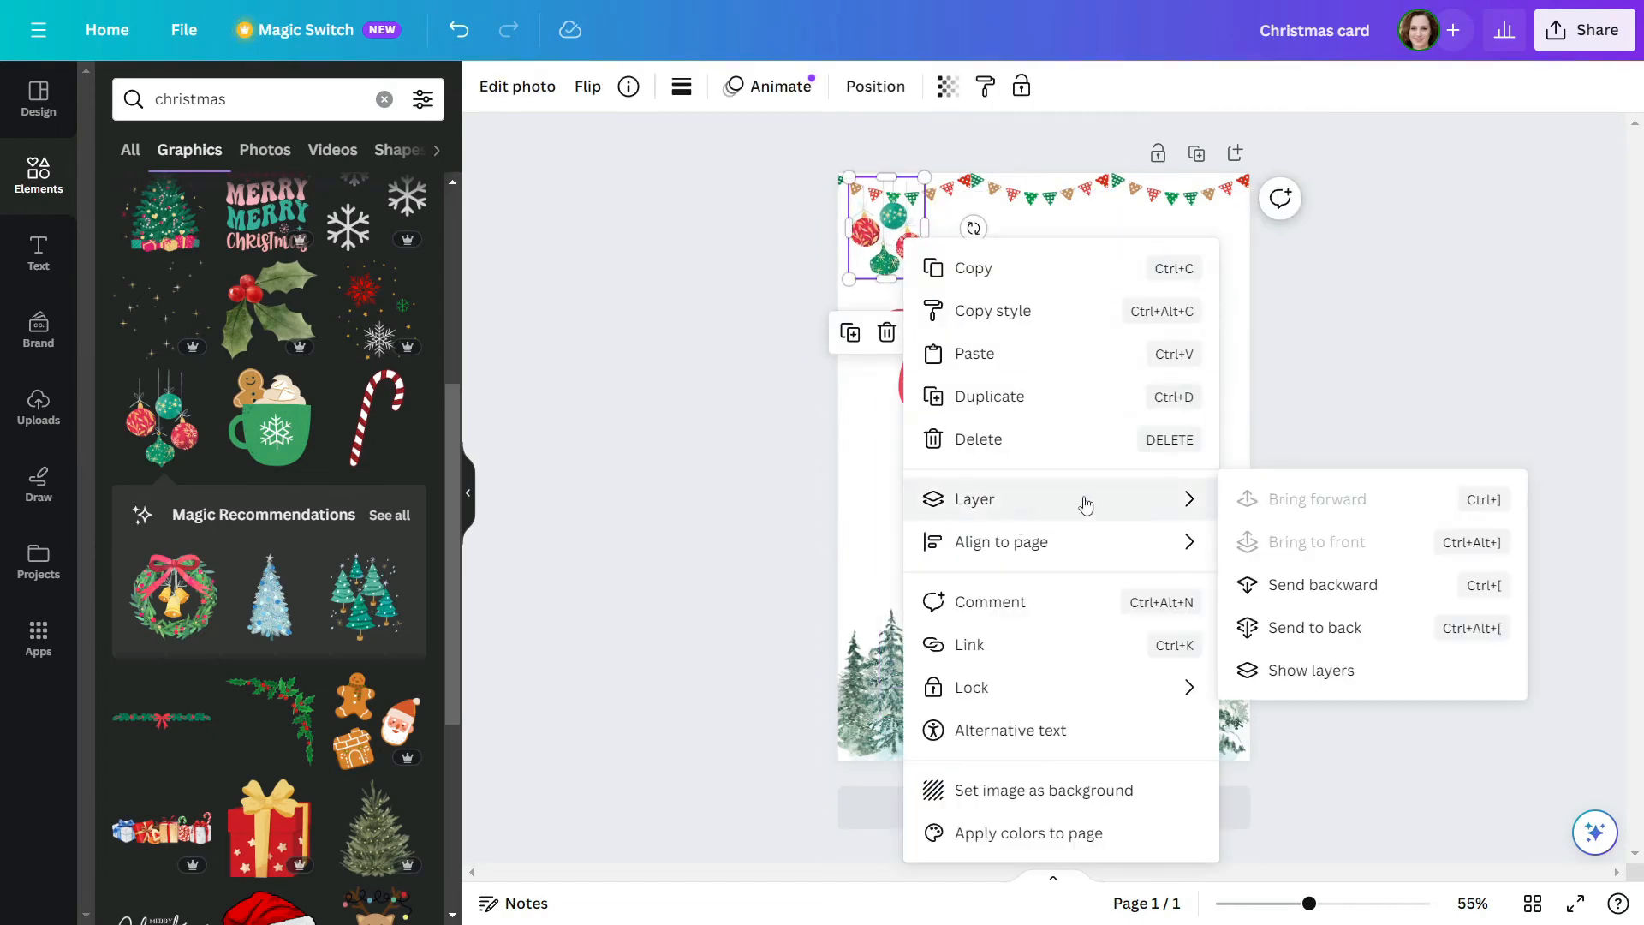
pyautogui.click(1303, 589)
pyautogui.click(726, 414)
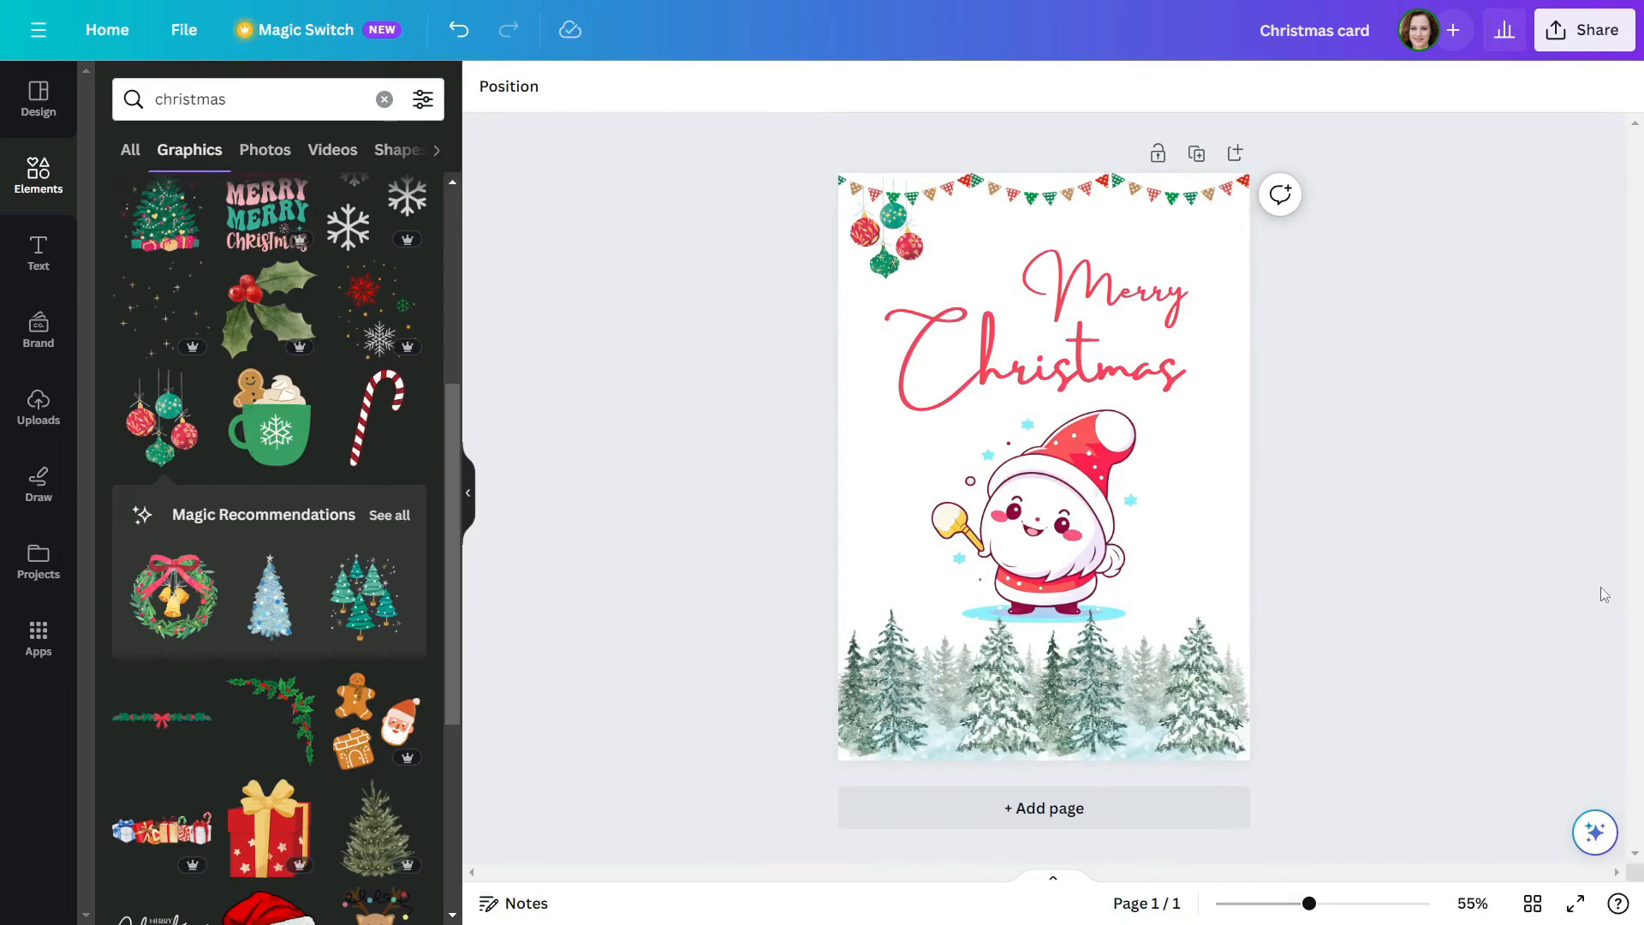
# Search the graphics for "christmas elements"
pyautogui.scroll(-10, 321, 510)
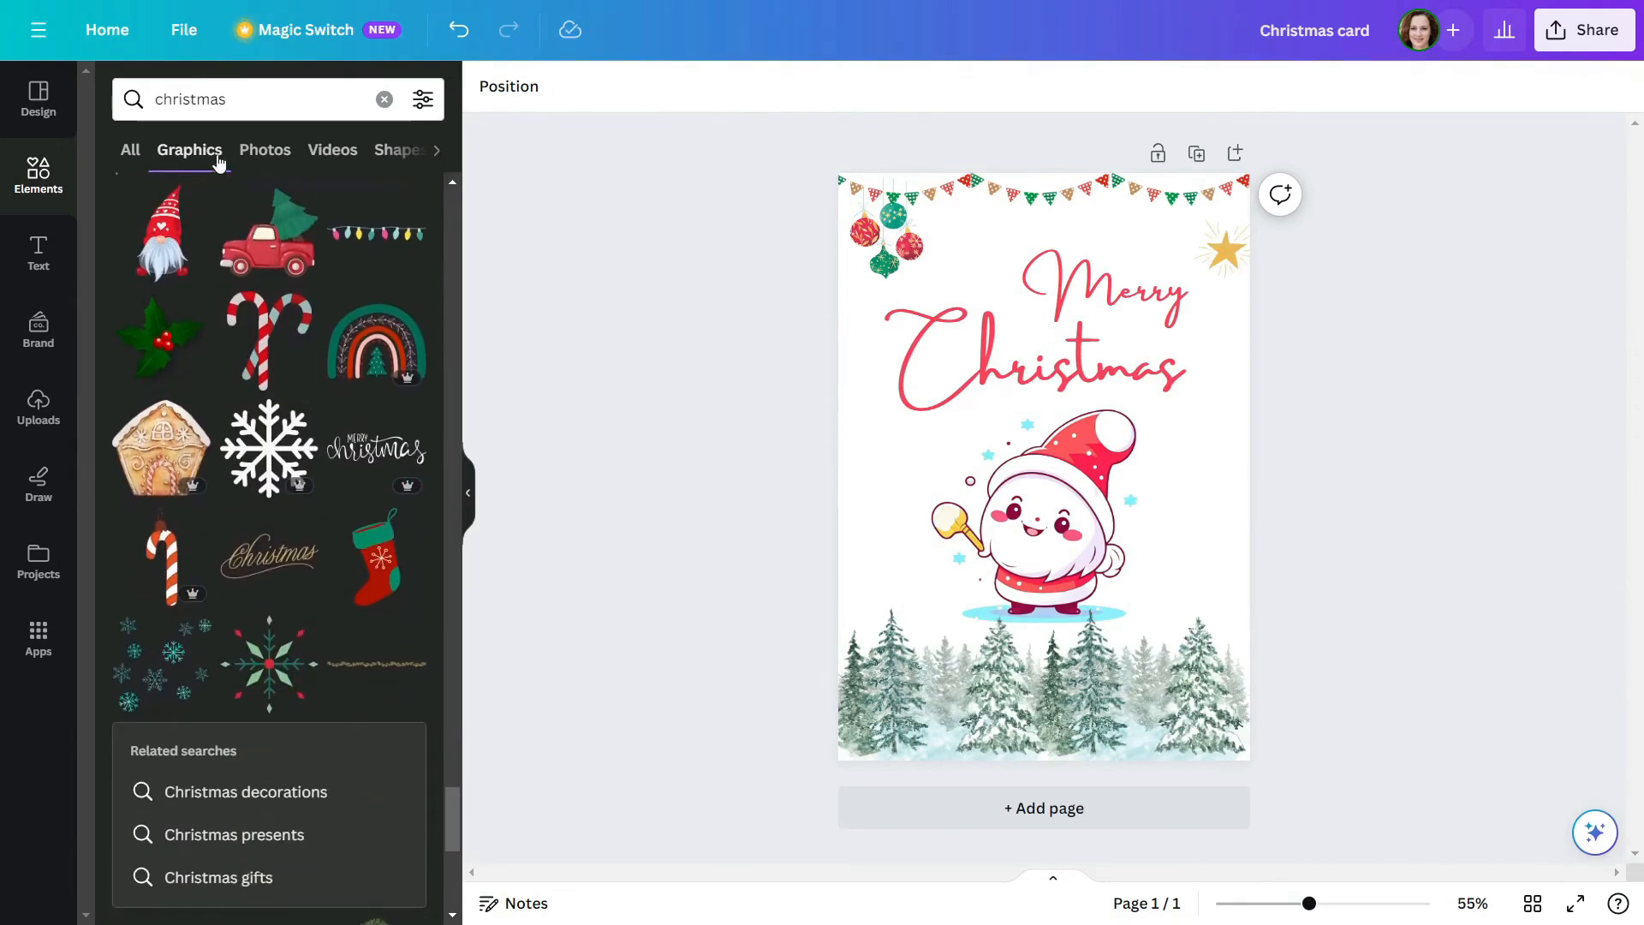
pyautogui.click(260, 85)
pyautogui.write('ele')
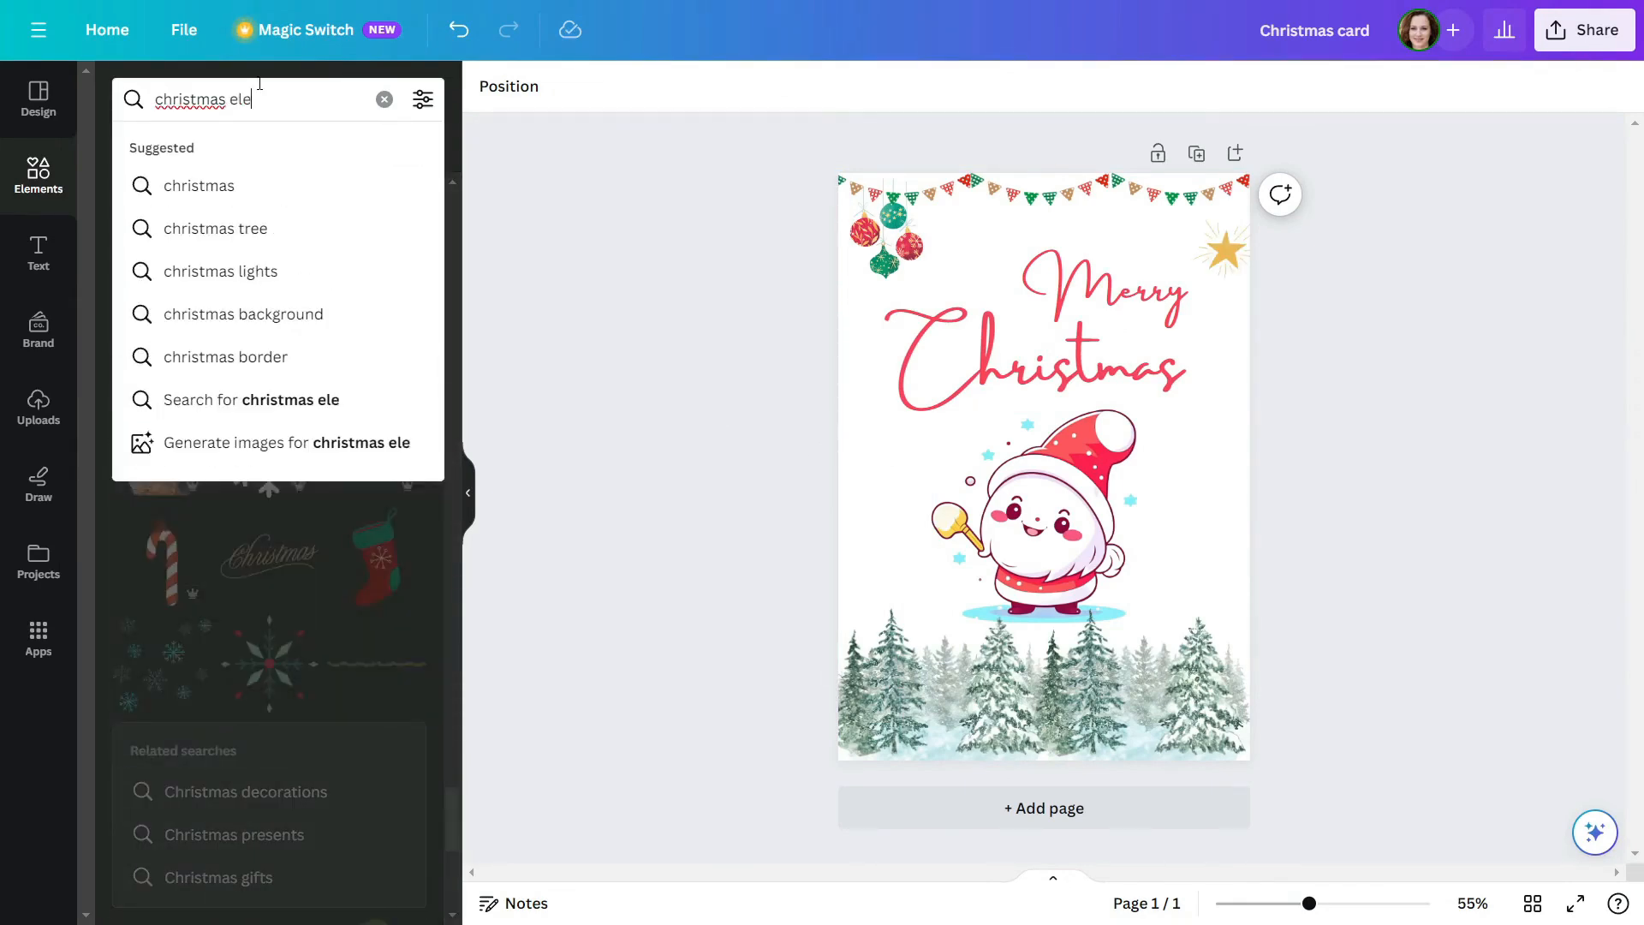
pyautogui.write('ments')
pyautogui.press('Return')
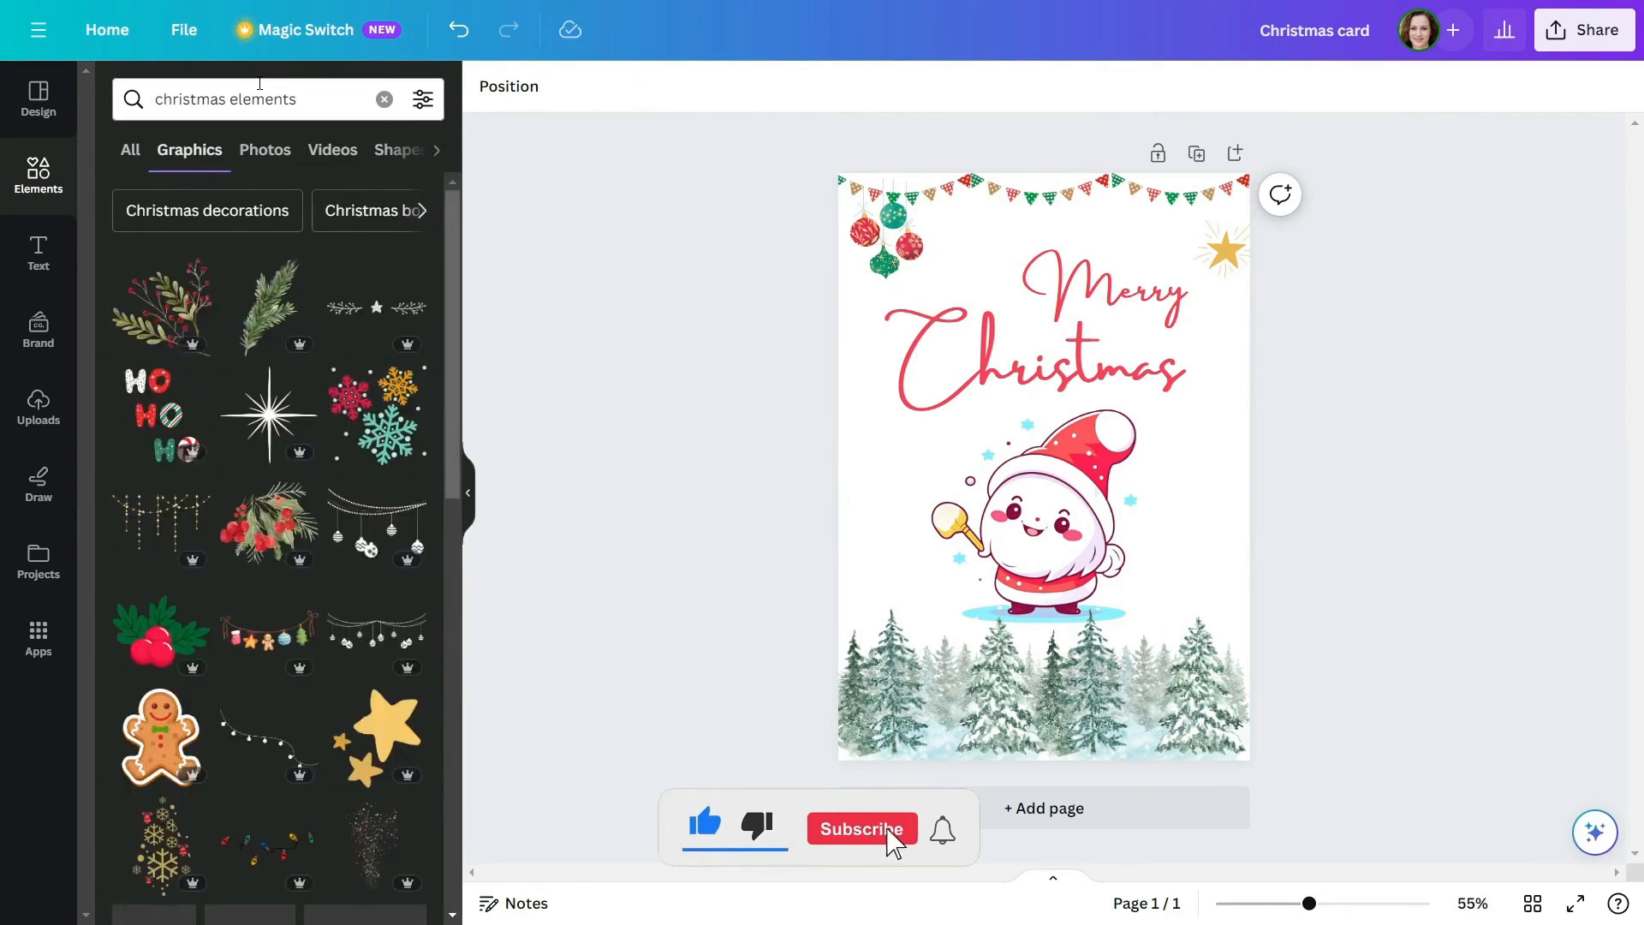
pyautogui.scroll(-15, 246, 572)
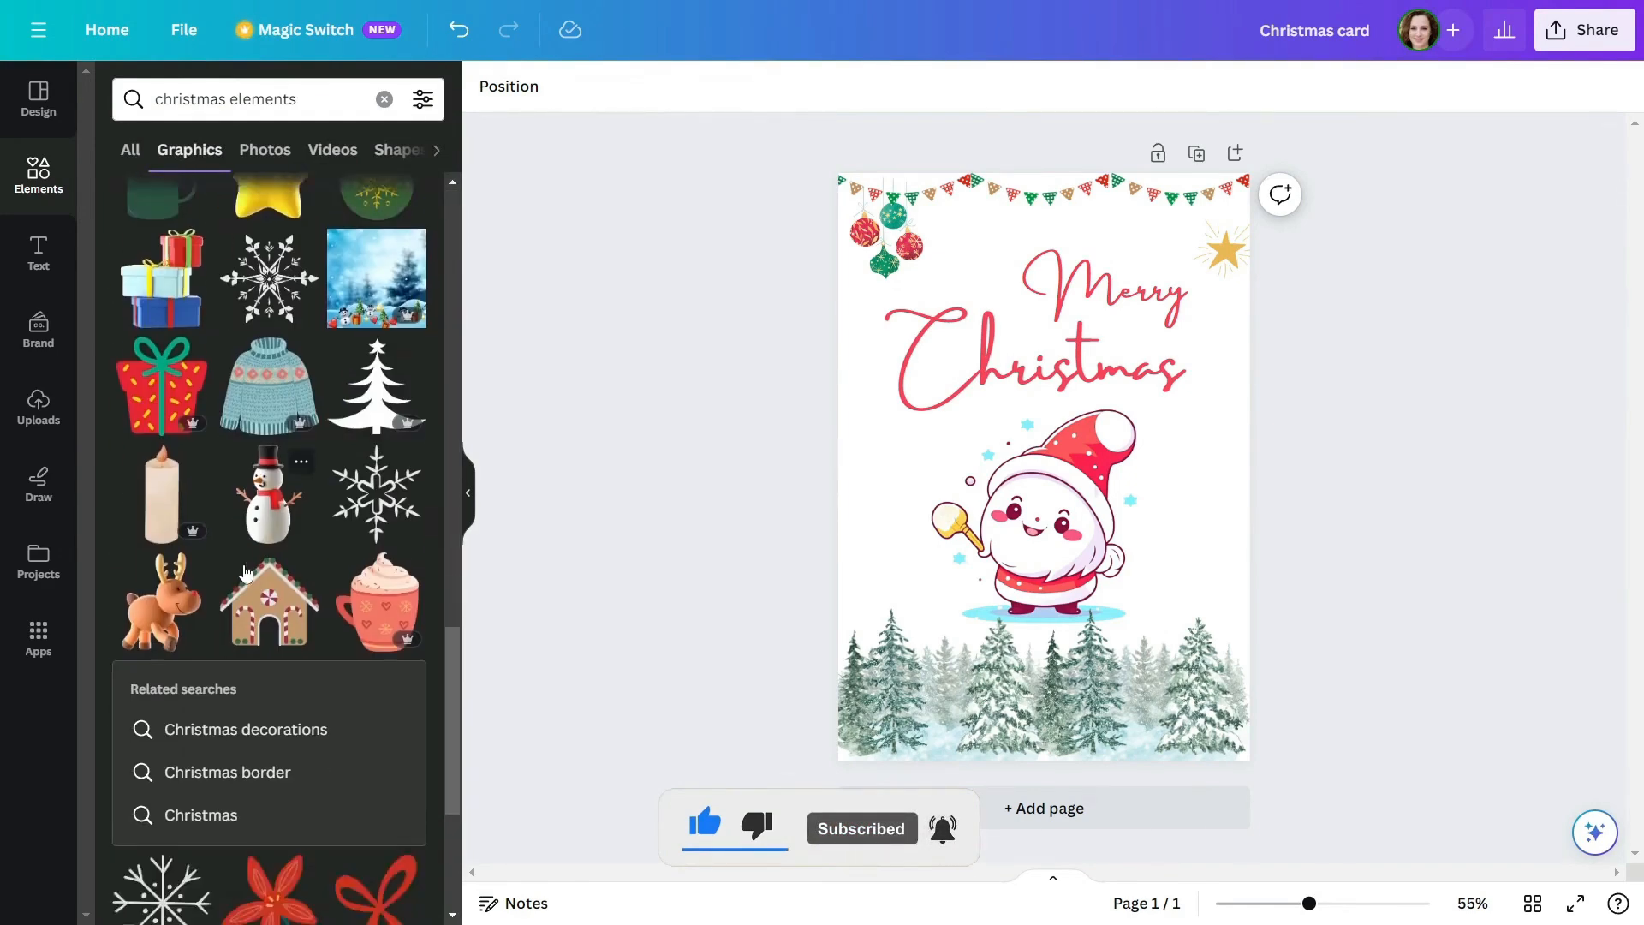
pyautogui.scroll(-10, 246, 573)
pyautogui.click(349, 833)
pyautogui.moveTo(1049, 484); pyautogui.dragTo(956, 518)
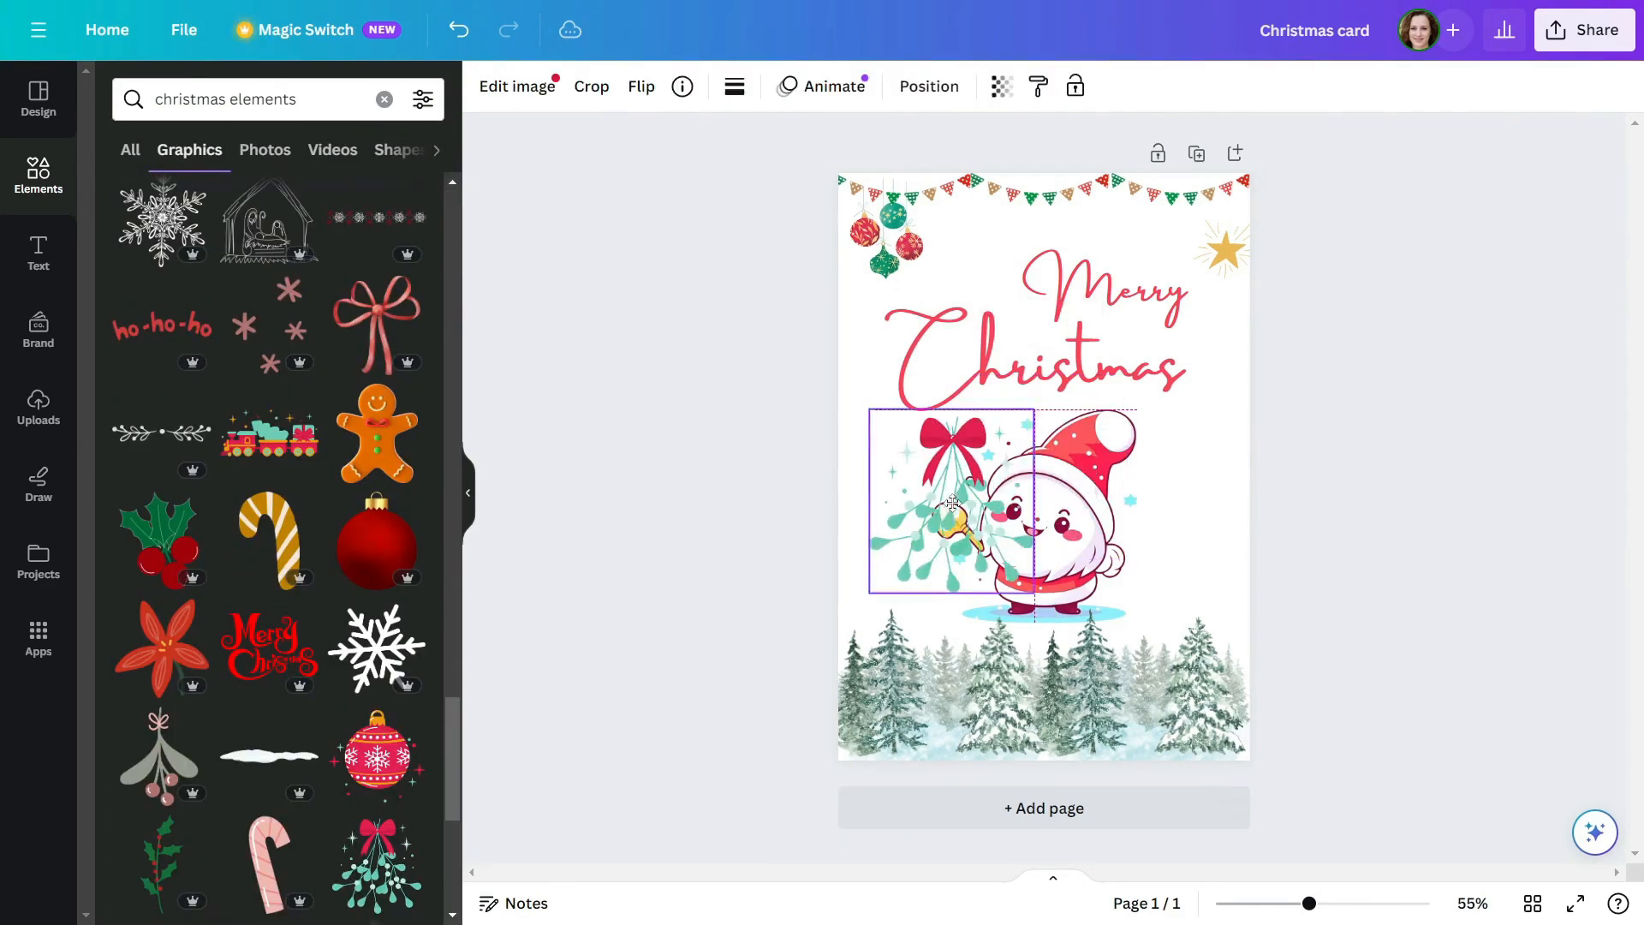
pyautogui.press('Delete')
# Add the striped candy cane with the green bow, shrink and tilt it, and place it to the right of Santa
pyautogui.scroll(-9, 311, 543)
pyautogui.click(178, 294)
pyautogui.moveTo(1123, 367); pyautogui.dragTo(1032, 485)
pyautogui.moveTo(997, 528); pyautogui.dragTo(1176, 531)
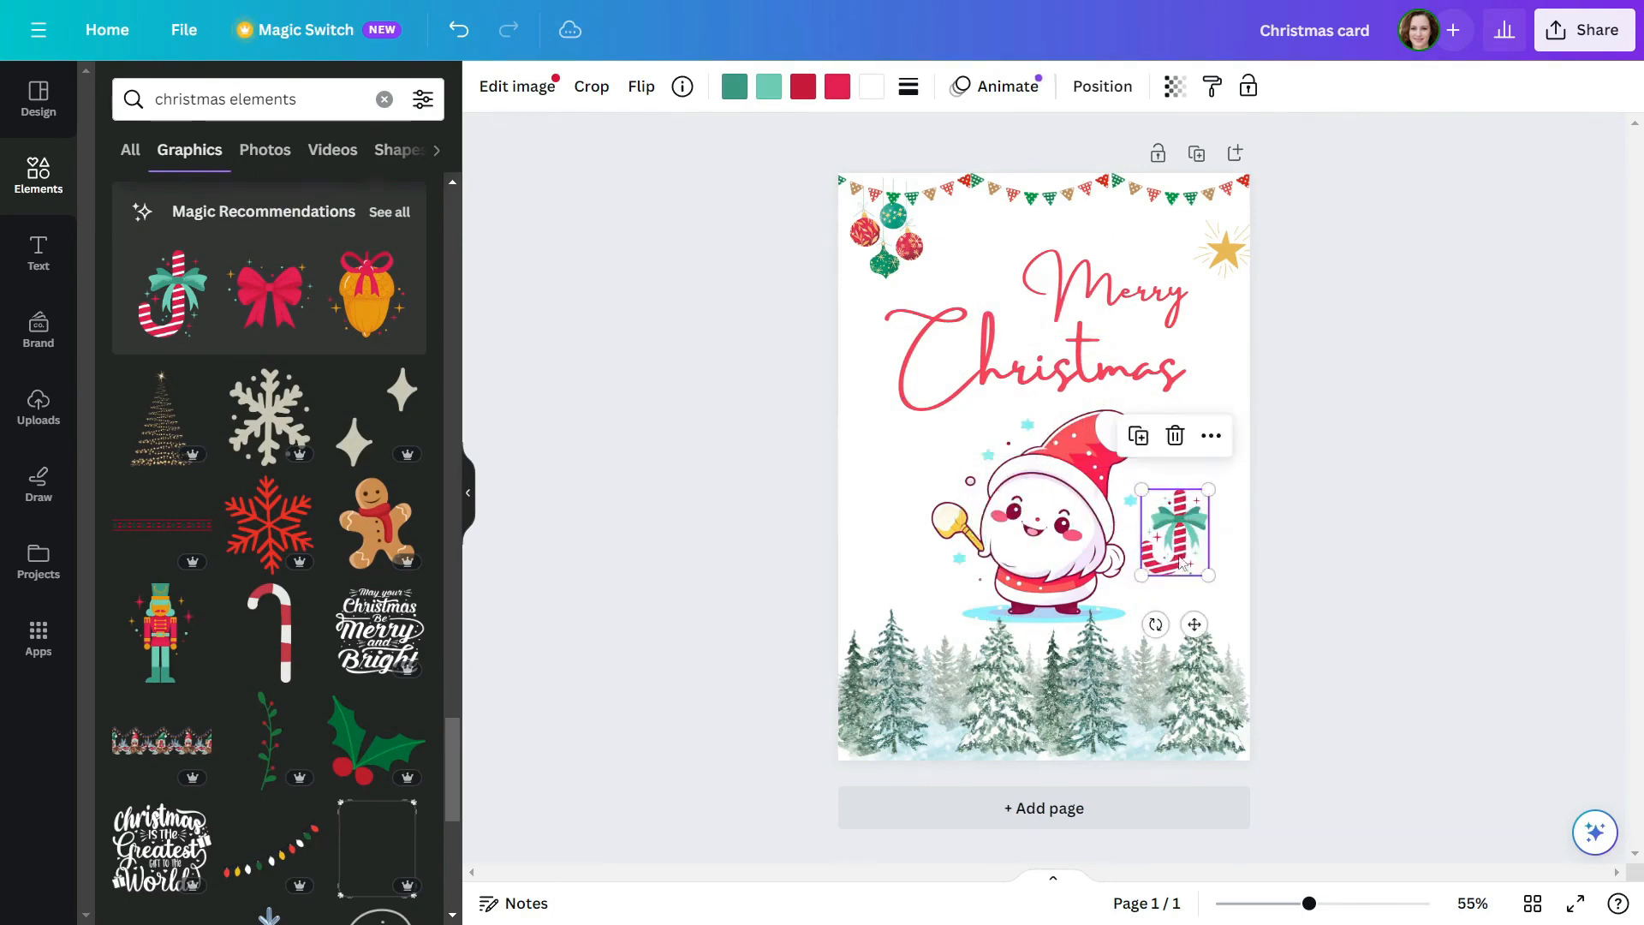
pyautogui.moveTo(1157, 623); pyautogui.dragTo(1223, 611)
pyautogui.moveTo(1231, 542); pyautogui.dragTo(1168, 535)
pyautogui.moveTo(1143, 529); pyautogui.dragTo(1208, 516)
# Add the red mittens graphic, shrink it and place it beneath the title to the left of Santa
pyautogui.scroll(-6, 322, 426)
pyautogui.scroll(-5, 322, 423)
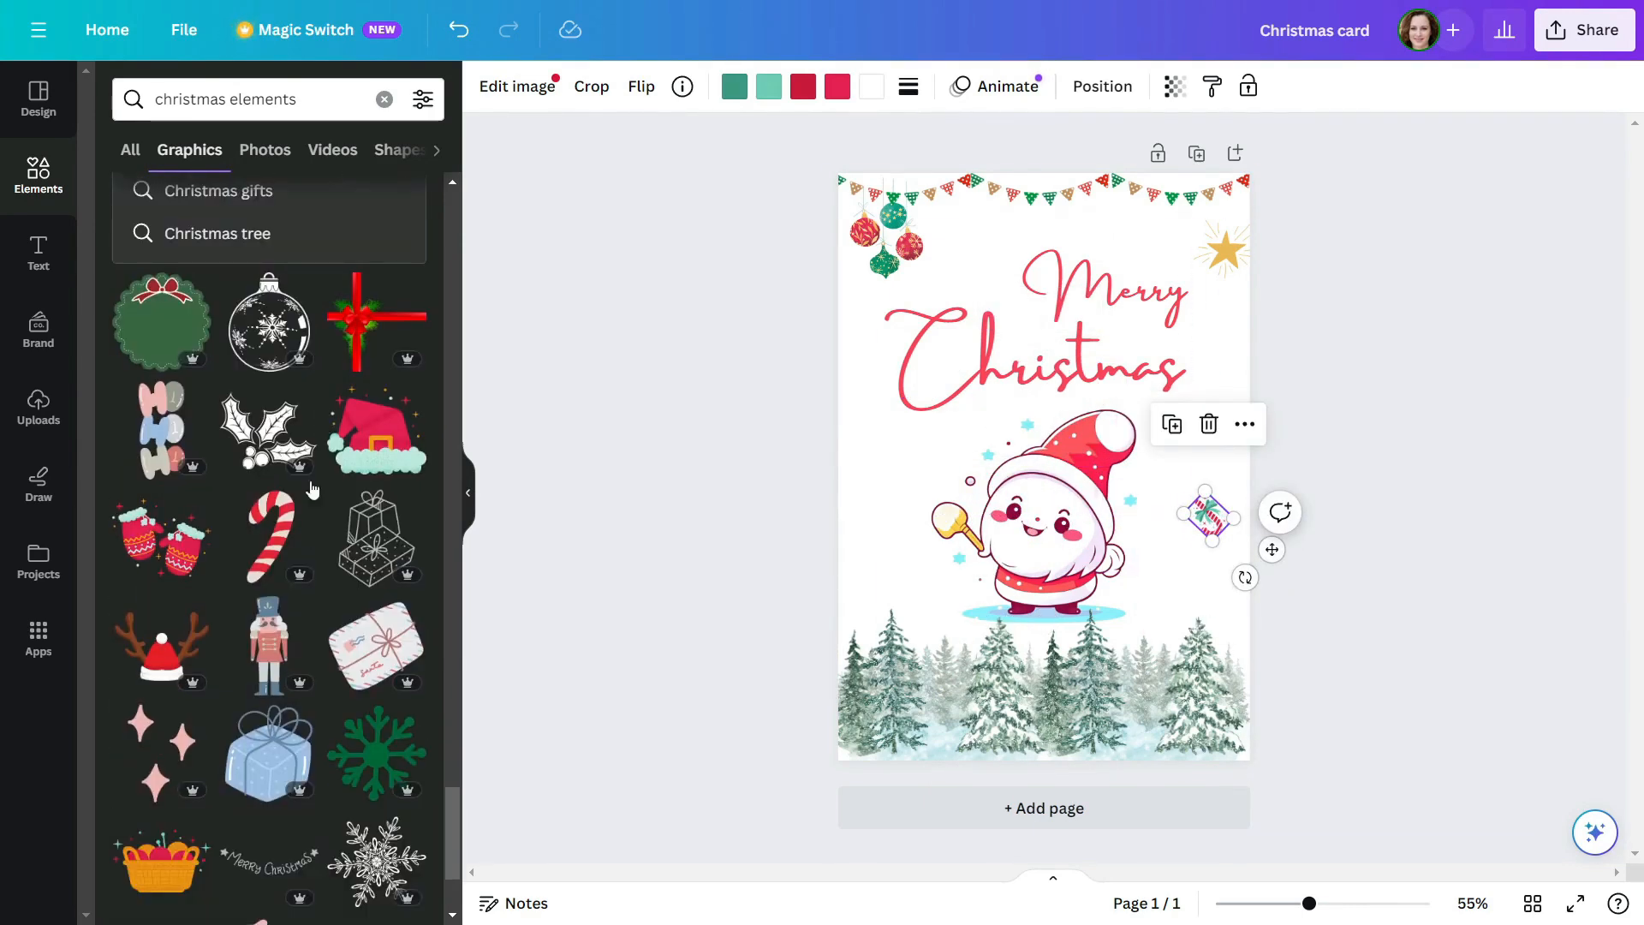
pyautogui.click(166, 557)
pyautogui.moveTo(1131, 397); pyautogui.dragTo(1010, 494)
pyautogui.moveTo(985, 516); pyautogui.dragTo(890, 447)
pyautogui.click(1321, 379)
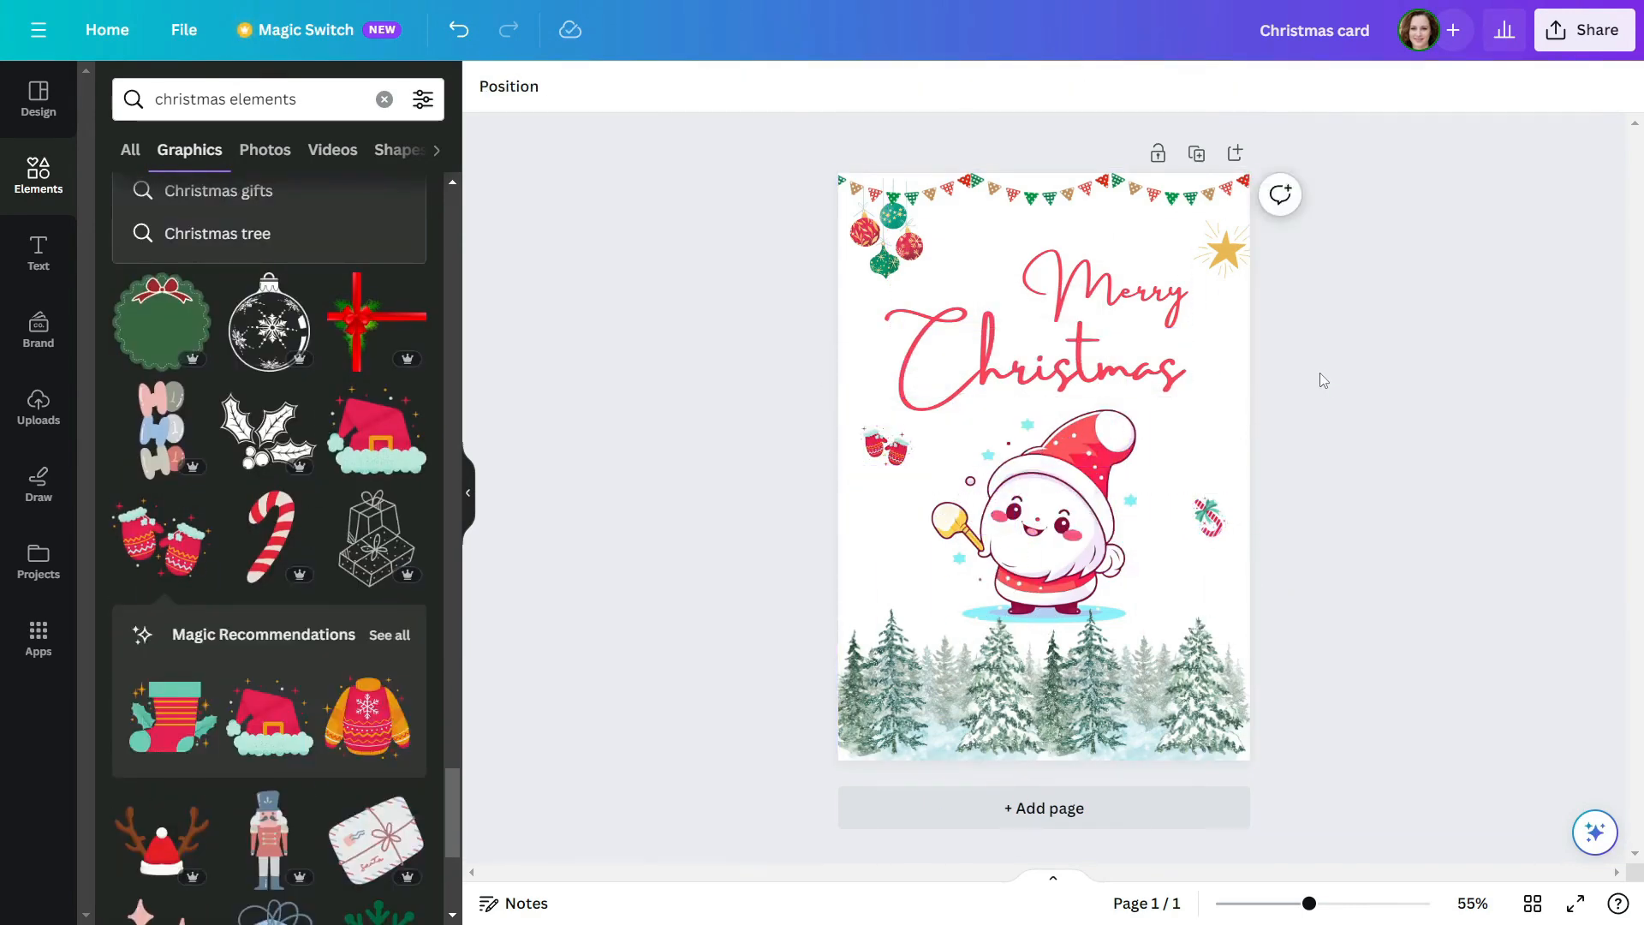
# Recolour one of the mittens' red tones, rotate the mittens clockwise and nudge them slightly down
pyautogui.click(889, 446)
pyautogui.click(805, 88)
pyautogui.click(287, 268)
pyautogui.click(776, 433)
pyautogui.click(888, 446)
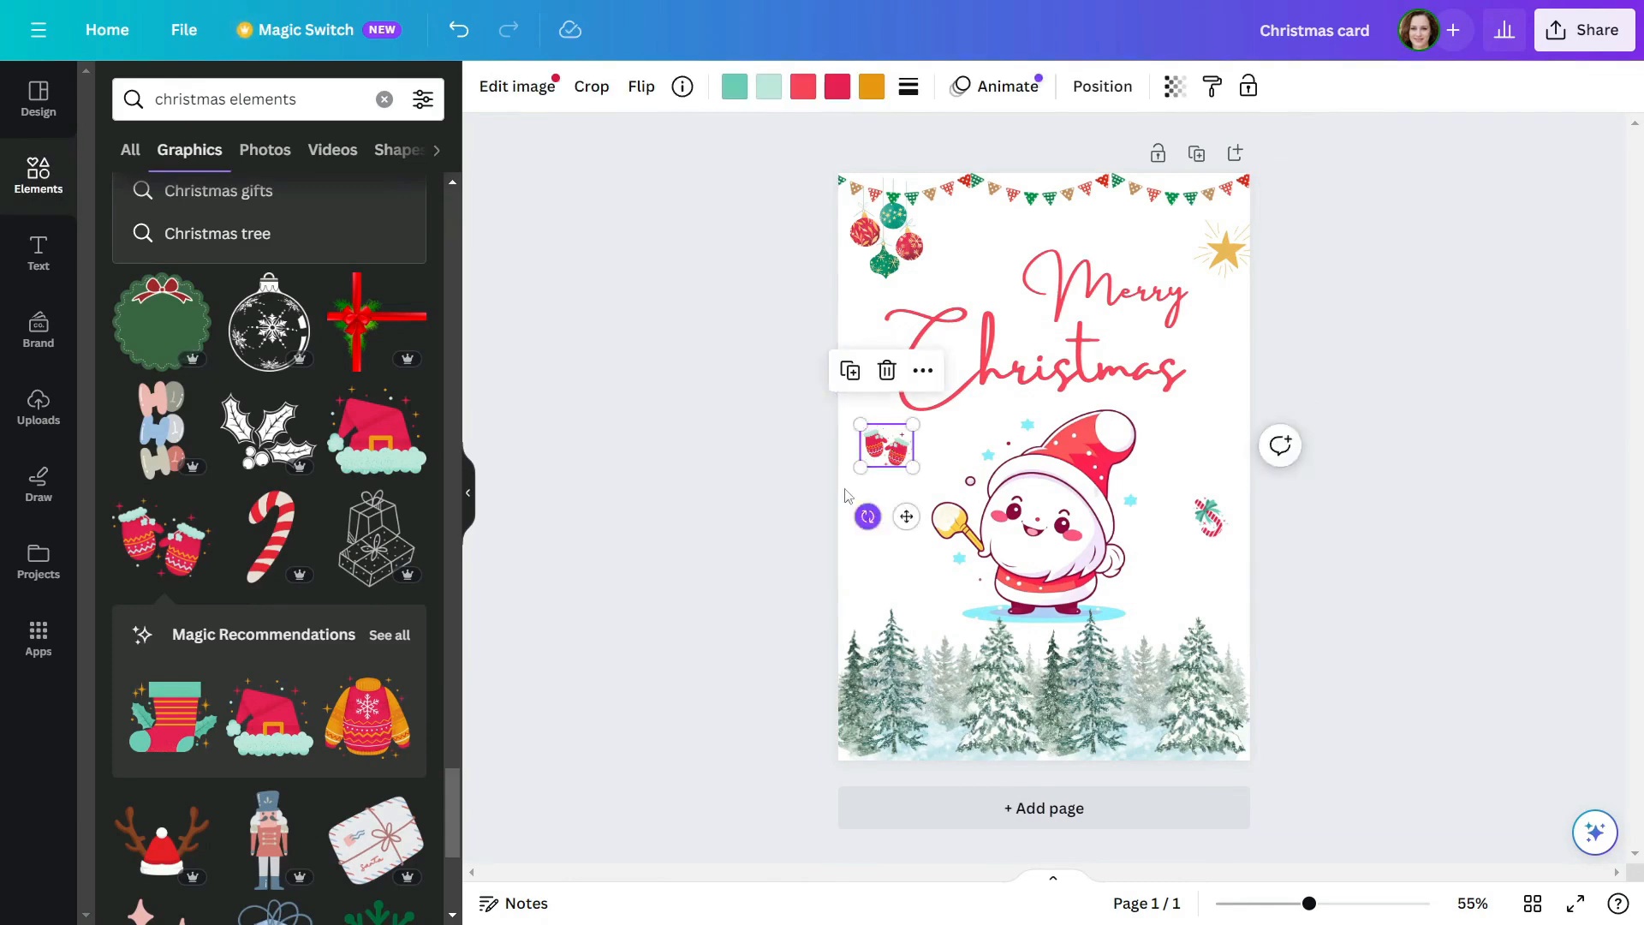
pyautogui.moveTo(867, 516); pyautogui.dragTo(815, 462)
pyautogui.moveTo(886, 449); pyautogui.dragTo(878, 468)
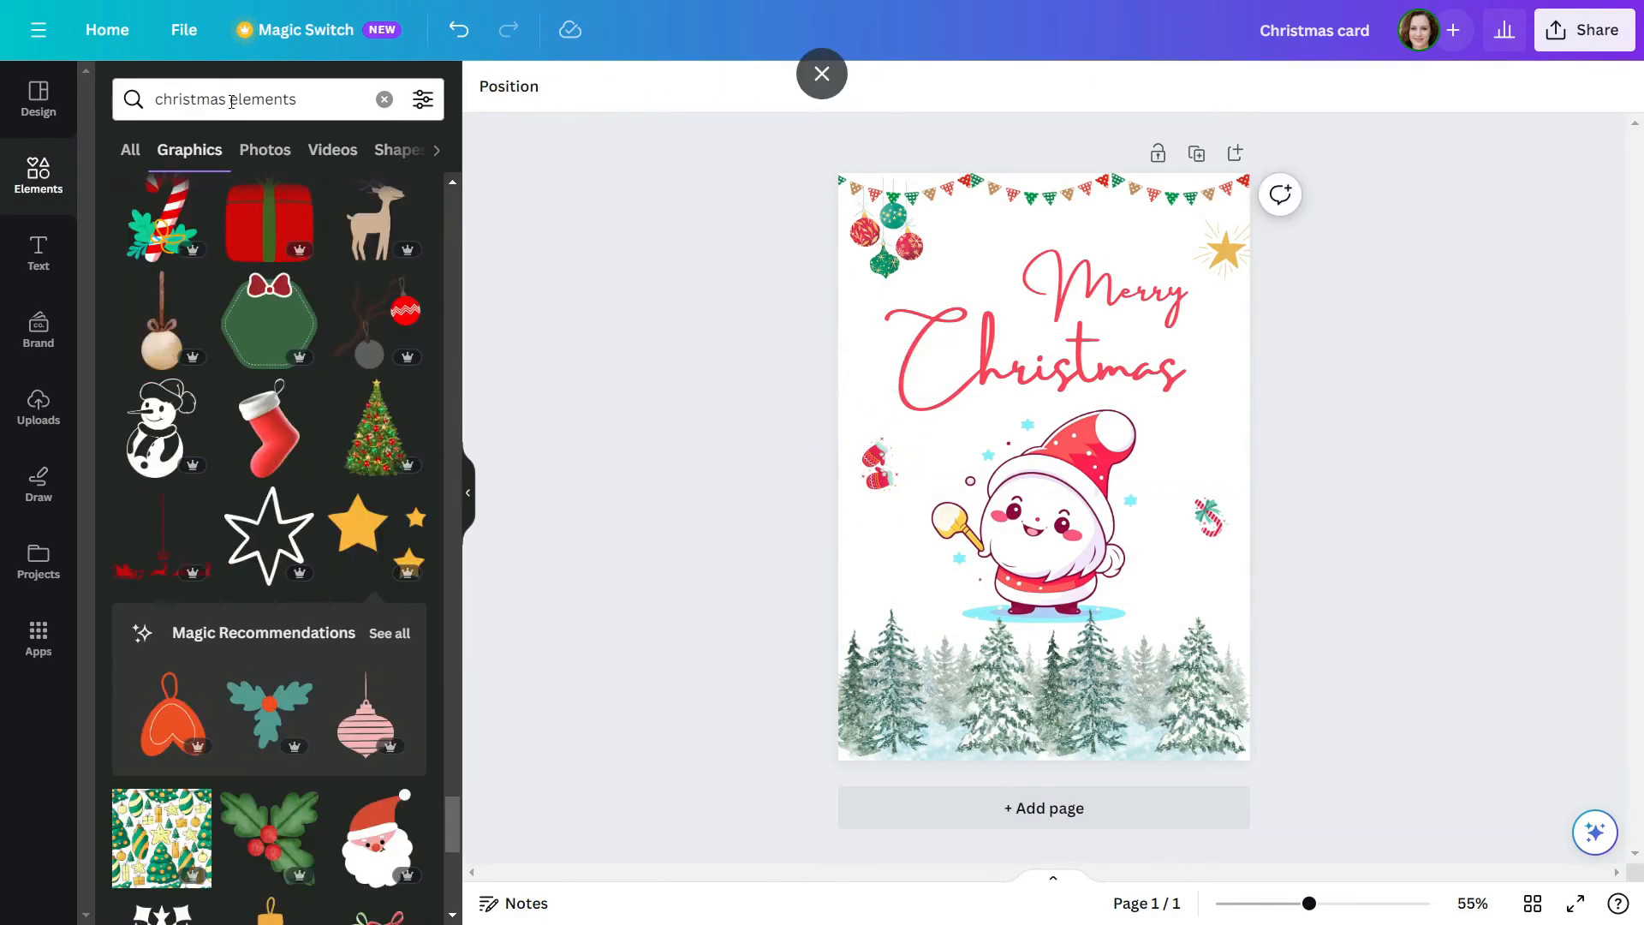
# Search the graphics for "christmas stars" and add the picture of red, green and white snowflakes with gold dots
pyautogui.moveTo(233, 103); pyautogui.dragTo(409, 109)
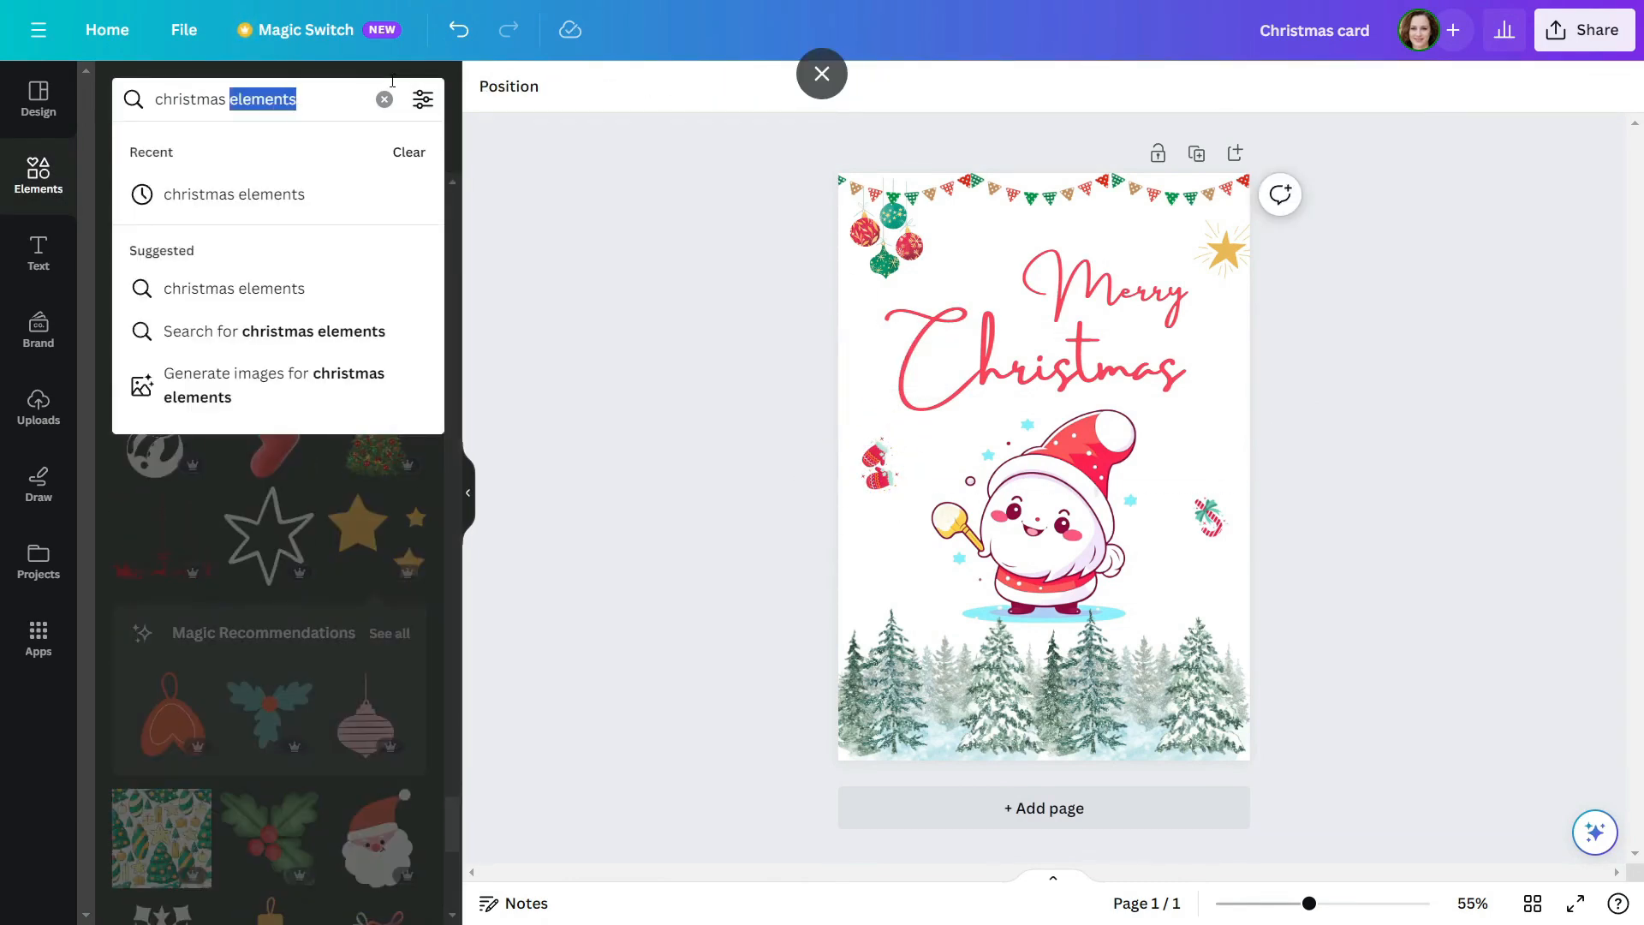
pyautogui.write('stars')
pyautogui.press('Return')
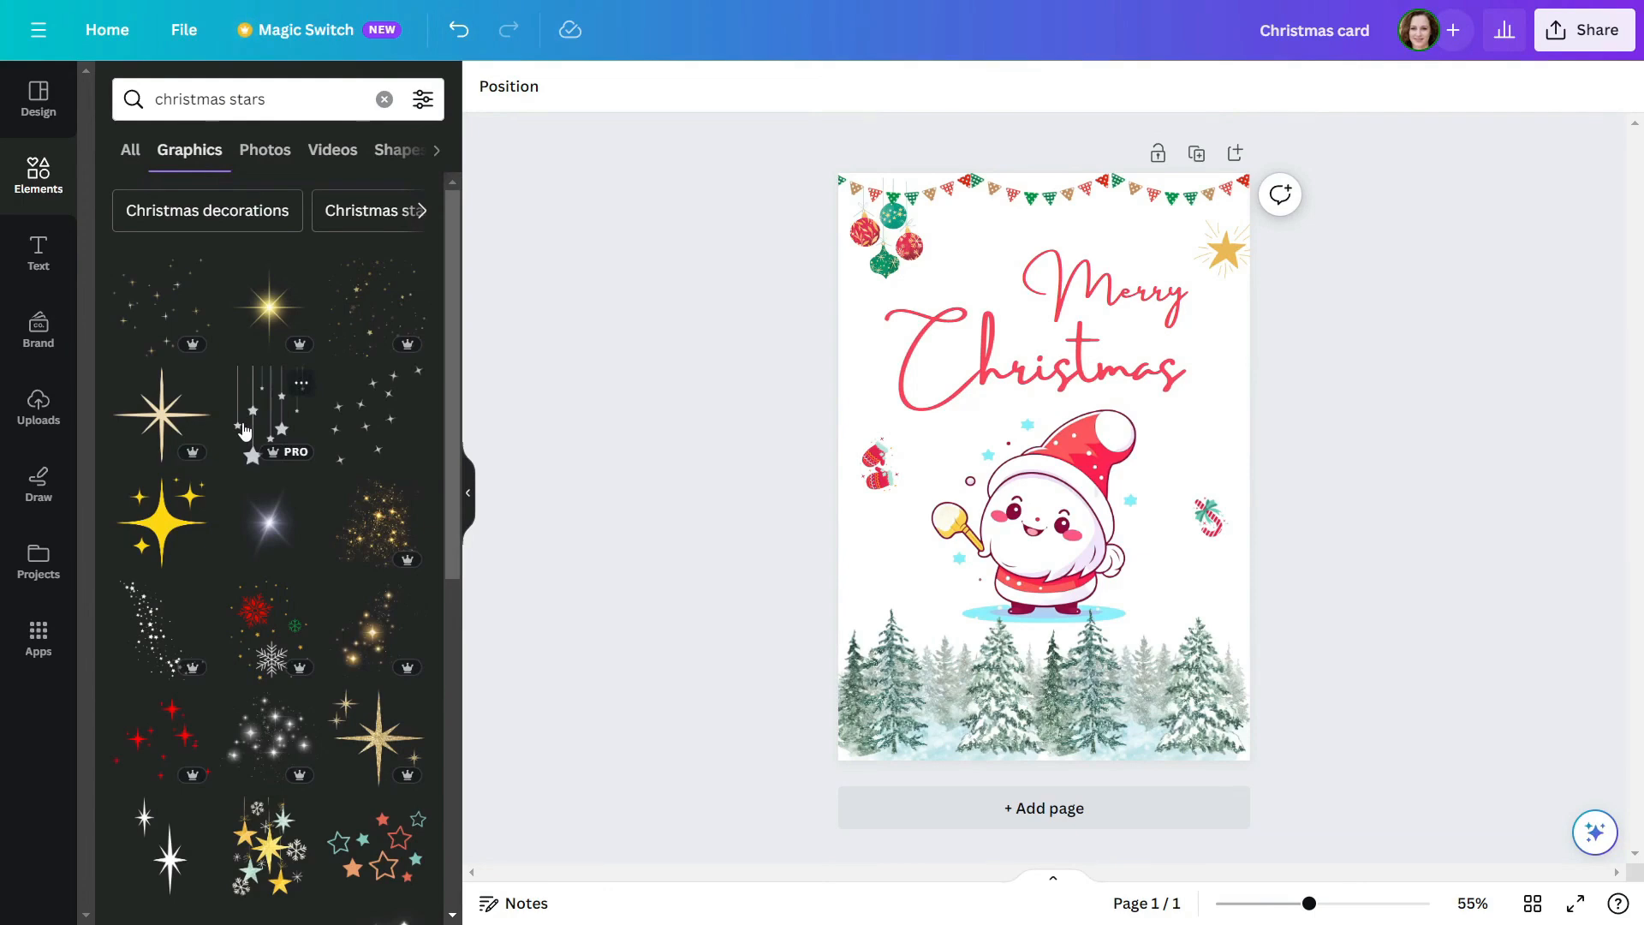
pyautogui.scroll(-1, 243, 429)
pyautogui.click(274, 512)
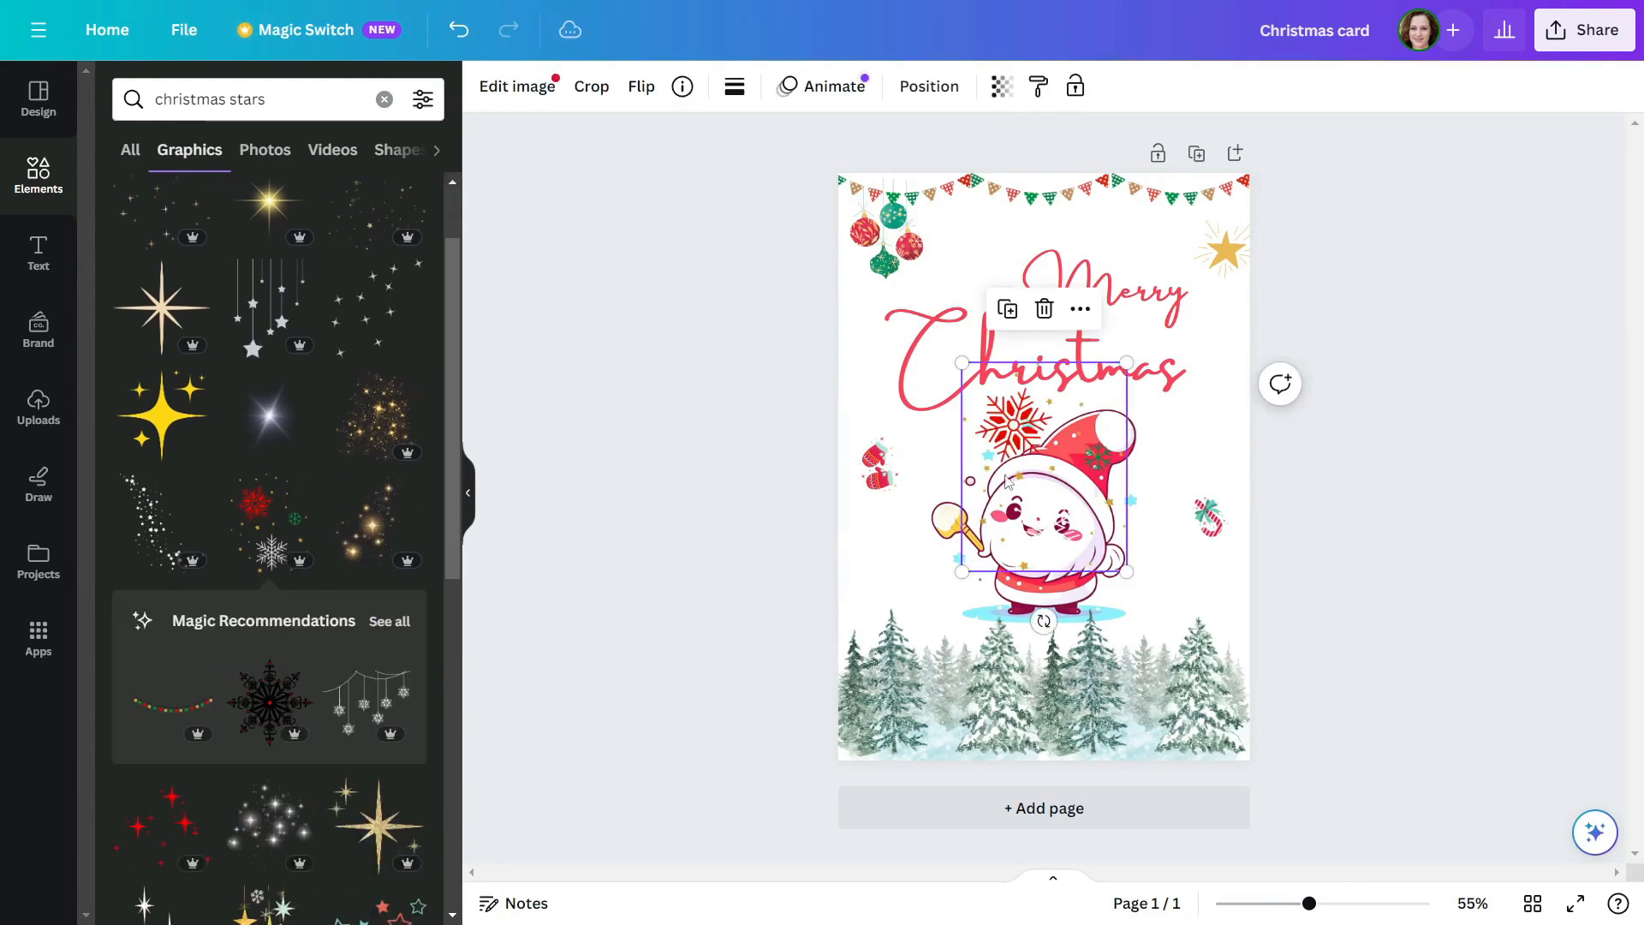
# Shrink the snowflake picture and place it at the page's right edge beside Santa's hat
pyautogui.moveTo(1022, 510); pyautogui.dragTo(1163, 407)
pyautogui.moveTo(1272, 340); pyautogui.dragTo(1213, 415)
pyautogui.moveTo(1144, 461); pyautogui.dragTo(1194, 408)
pyautogui.moveTo(1157, 499); pyautogui.dragTo(1135, 521)
pyautogui.moveTo(1187, 420); pyautogui.dragTo(1211, 423)
# Move the candy cane down to just above the trees and tilt the snowflake picture slightly clockwise
pyautogui.click(1206, 545)
pyautogui.moveTo(1210, 520); pyautogui.dragTo(1189, 588)
pyautogui.moveTo(1201, 424)
pyautogui.mouseDown()
pyautogui.moveTo(1197, 445)
pyautogui.moveTo(1180, 431)
pyautogui.mouseUp()
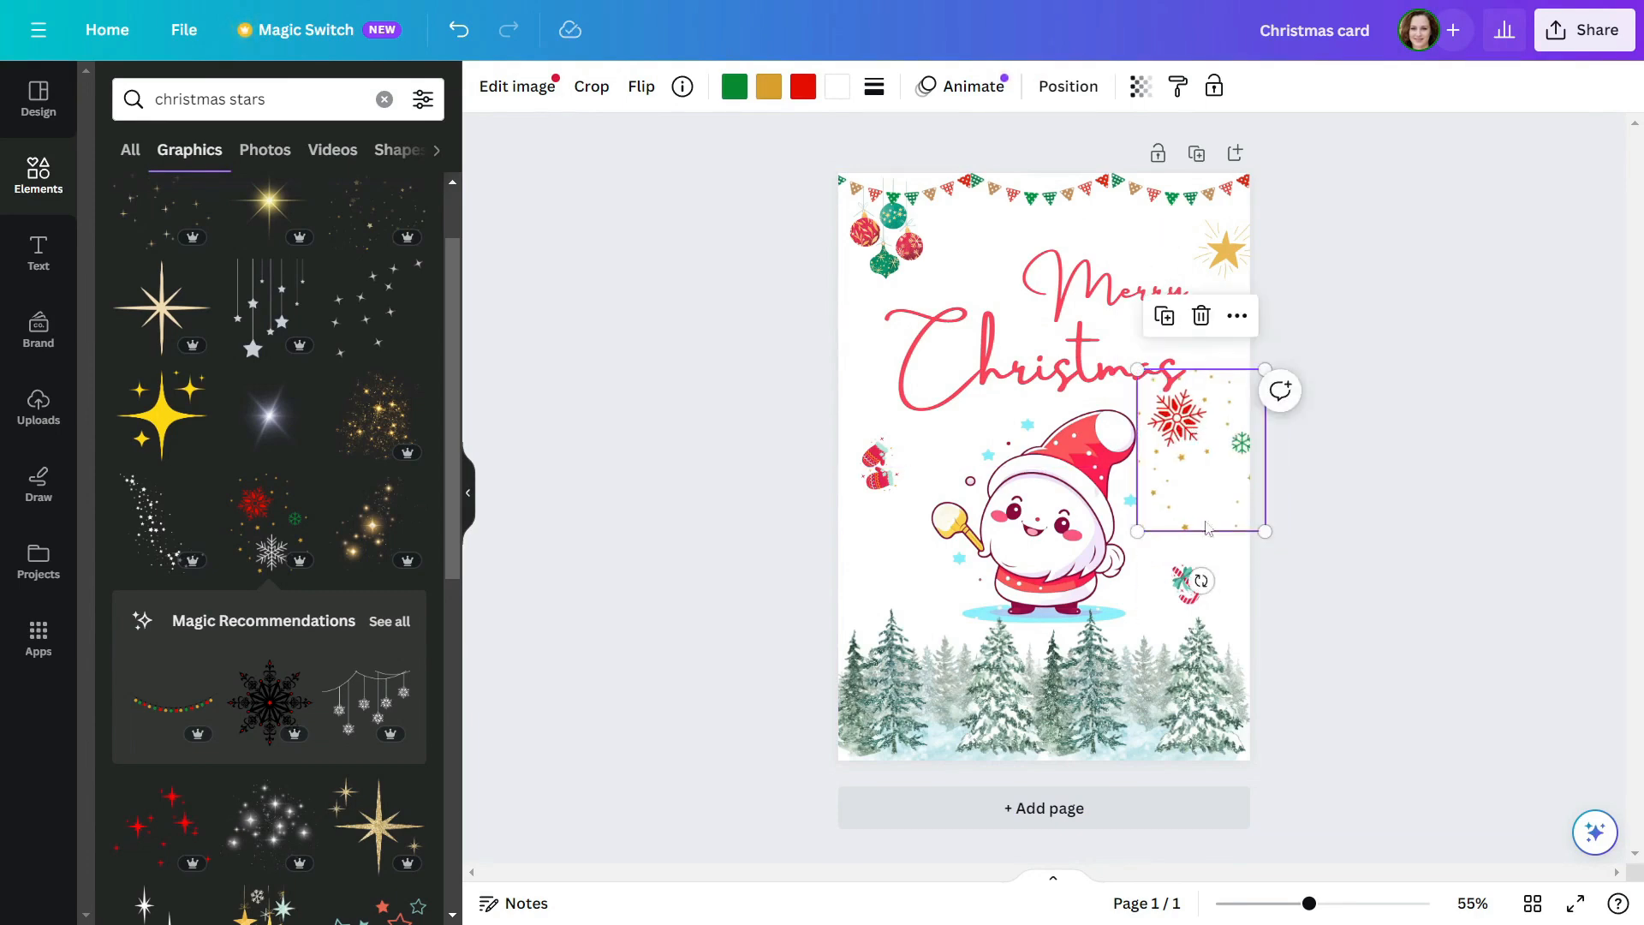
pyautogui.moveTo(1202, 579); pyautogui.dragTo(1161, 573)
# Place a copy of the snowflake picture at the page's left edge level with the original, and move the mittens down below its large snowflake
pyautogui.moveTo(1189, 430); pyautogui.dragTo(868, 336)
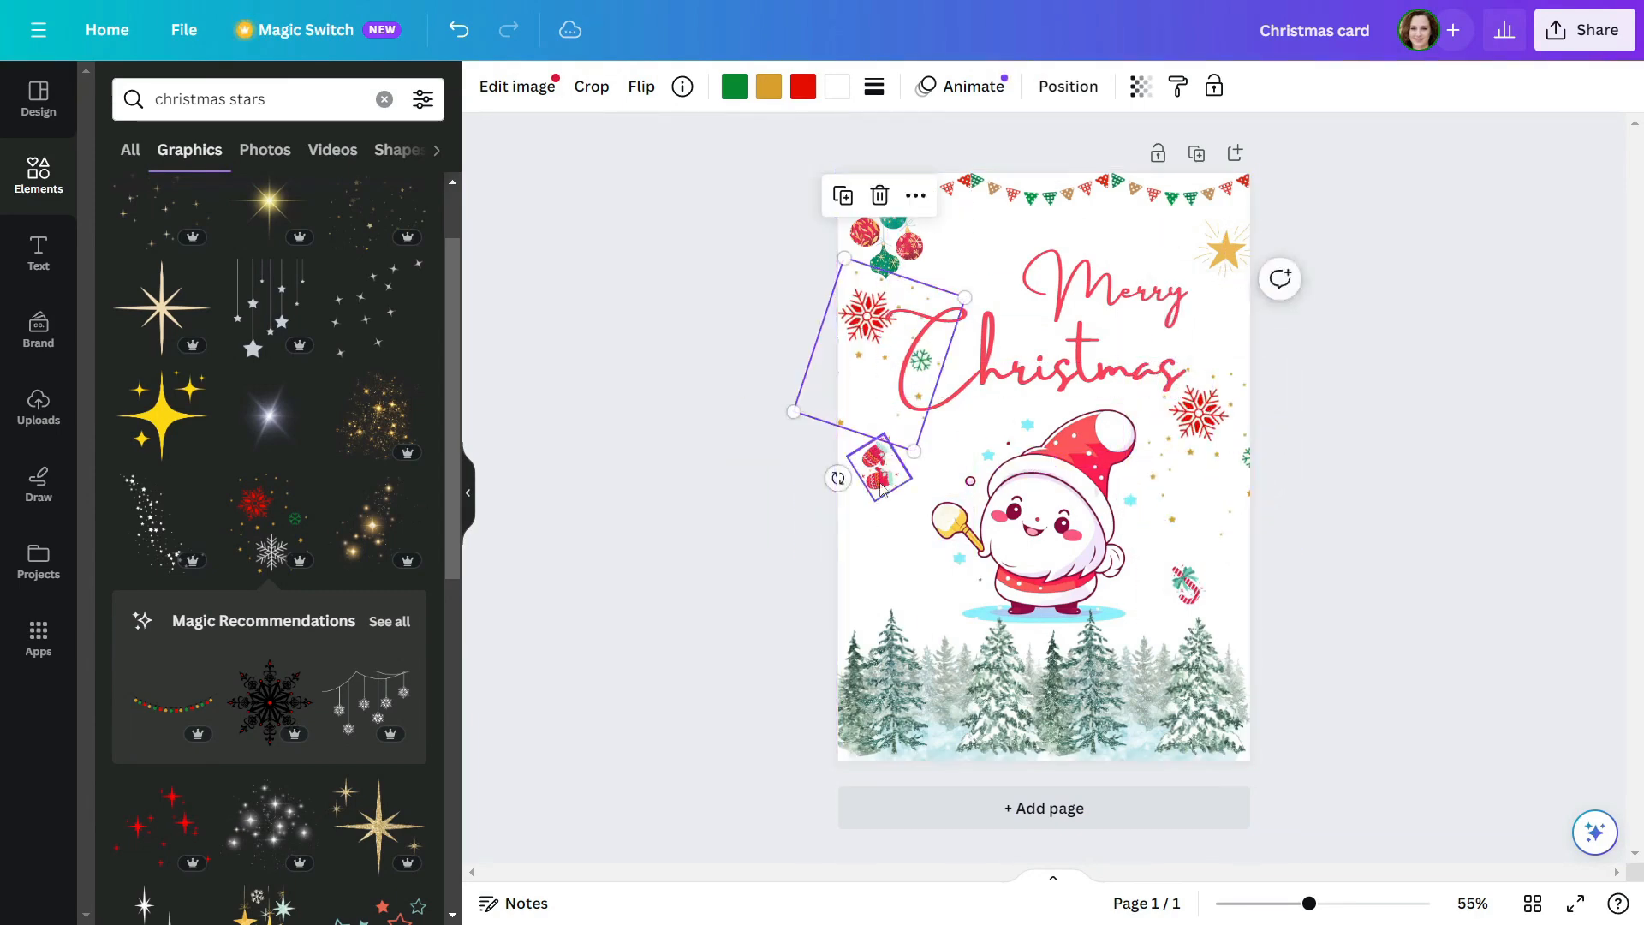
pyautogui.moveTo(876, 475); pyautogui.dragTo(875, 579)
pyautogui.moveTo(872, 336); pyautogui.dragTo(871, 426)
pyautogui.moveTo(877, 579); pyautogui.dragTo(877, 555)
pyautogui.click(1389, 540)
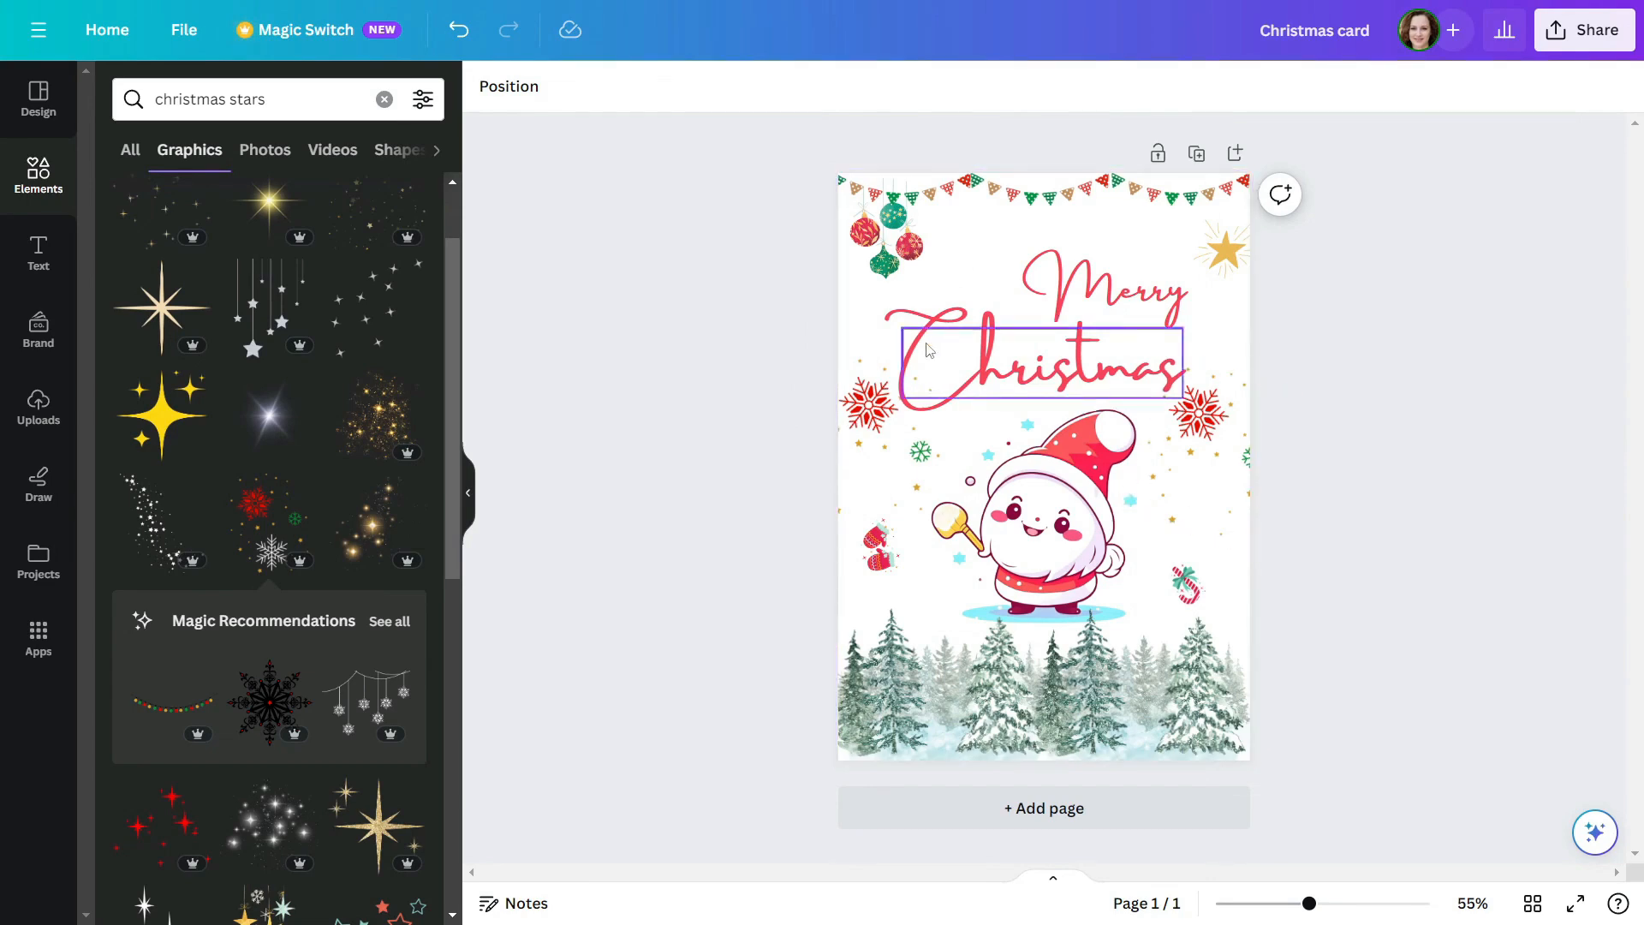
# Set the page background to the cream colour #FFFCF4
pyautogui.click(982, 252)
pyautogui.click(485, 86)
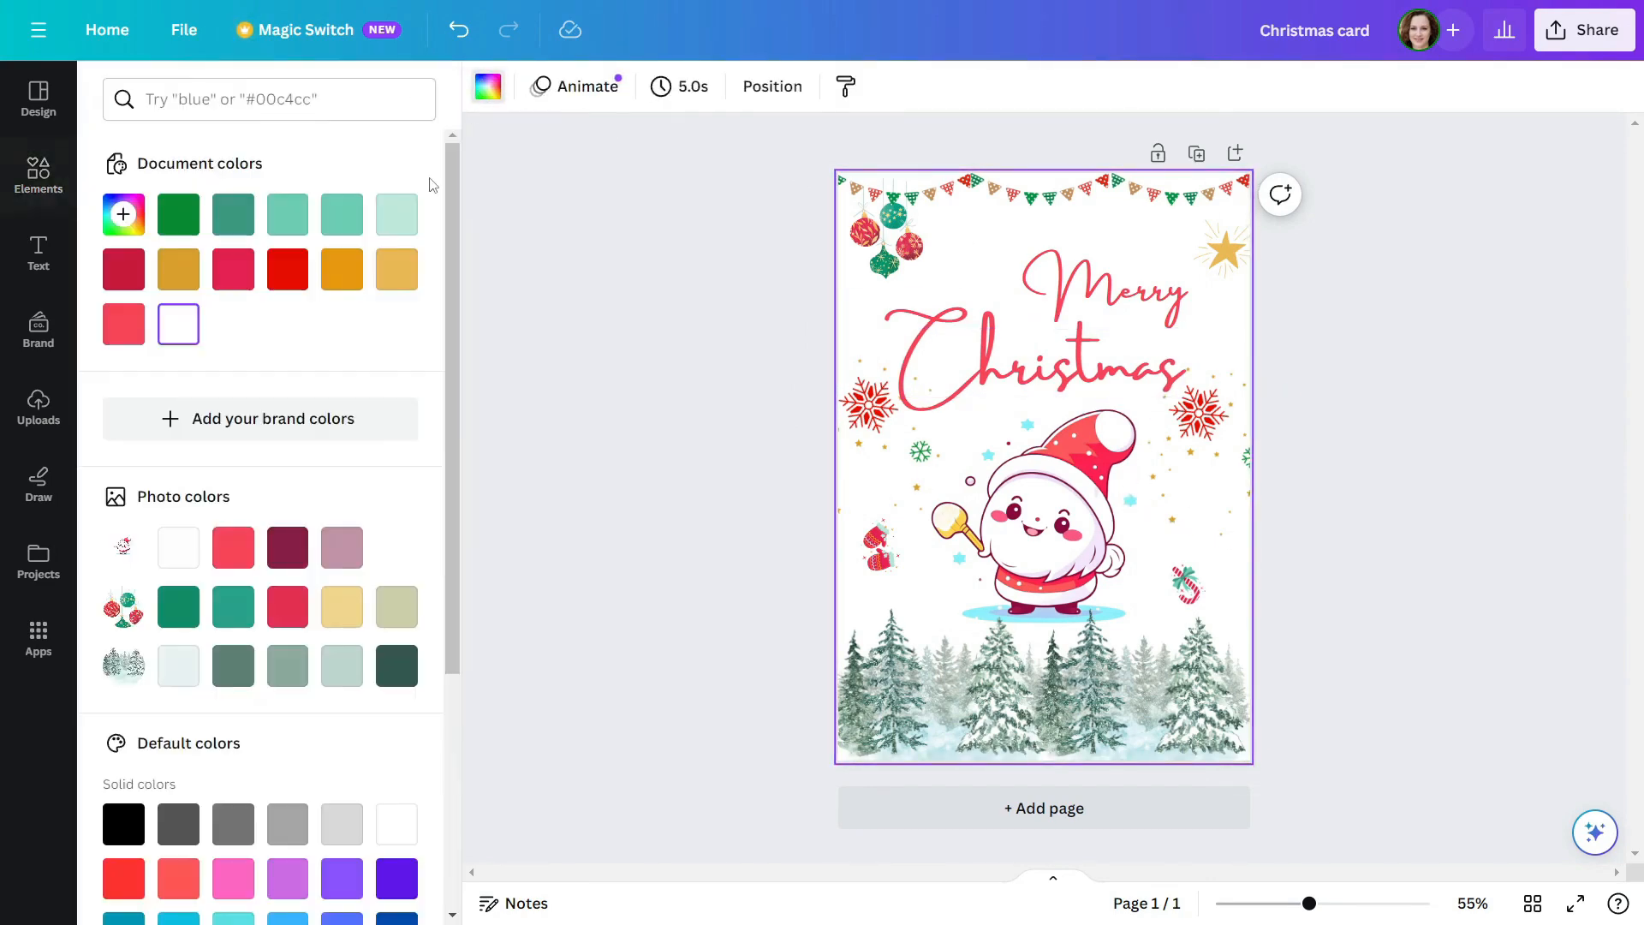
pyautogui.click(342, 606)
pyautogui.click(124, 215)
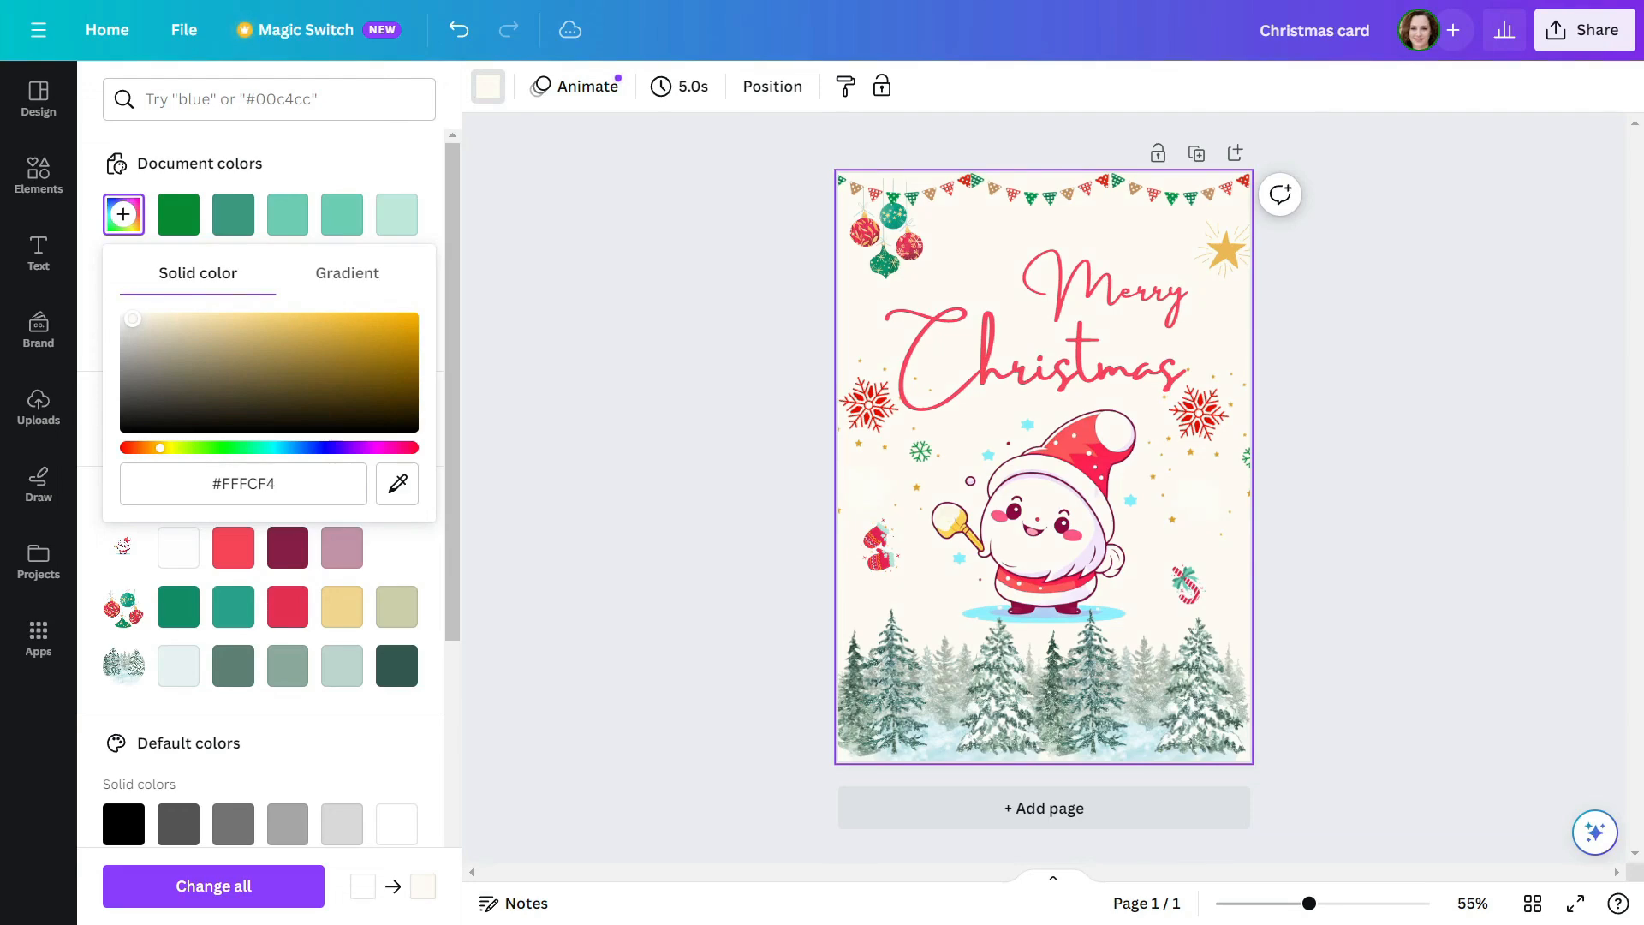
pyautogui.click(1351, 607)
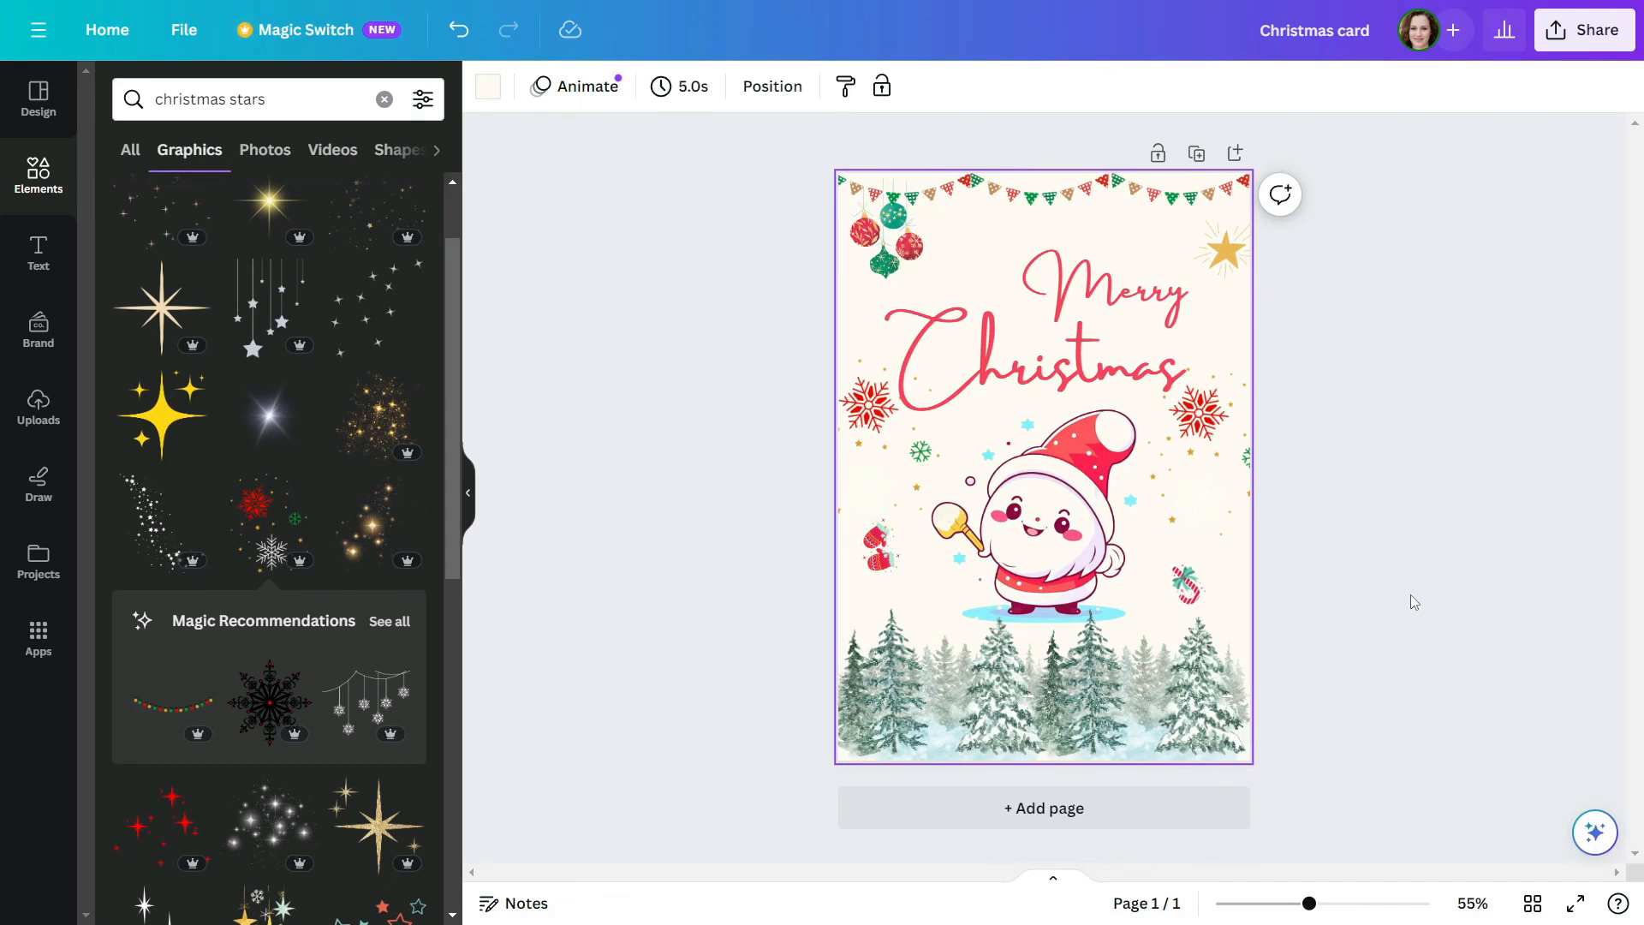
# Add the pair of red starbursts above the title beside the baubles and place a smaller, rotated copy above "Merry"
pyautogui.scroll(-5, 217, 409)
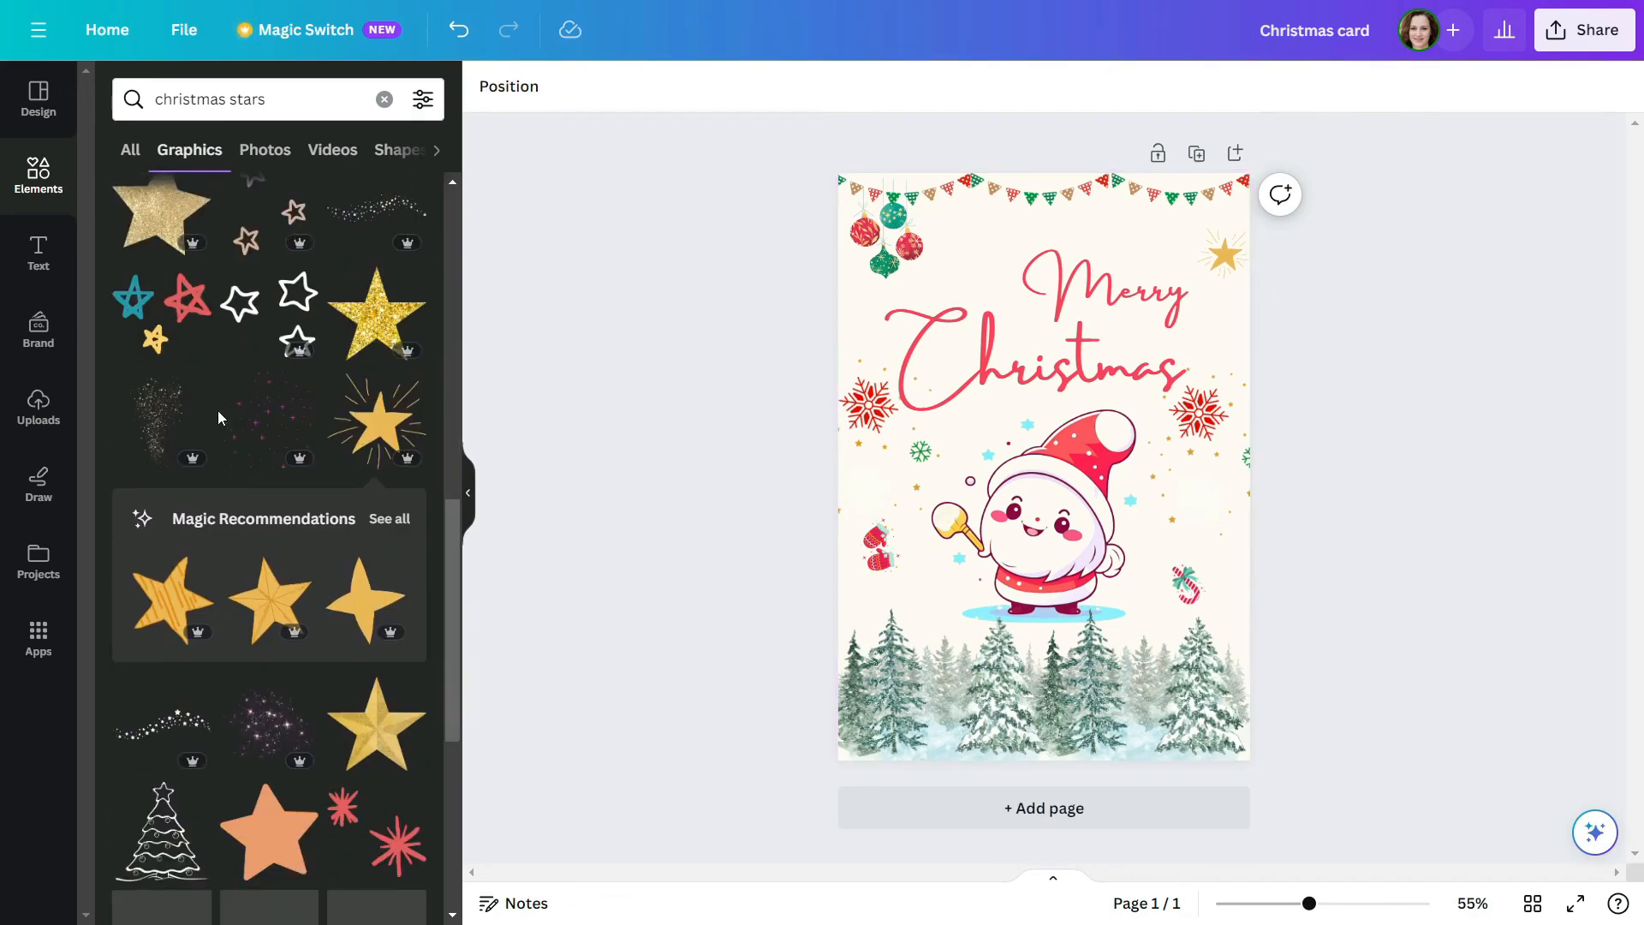
pyautogui.click(370, 505)
pyautogui.moveTo(1125, 395); pyautogui.dragTo(1125, 230)
pyautogui.moveTo(1105, 278); pyautogui.dragTo(1030, 265)
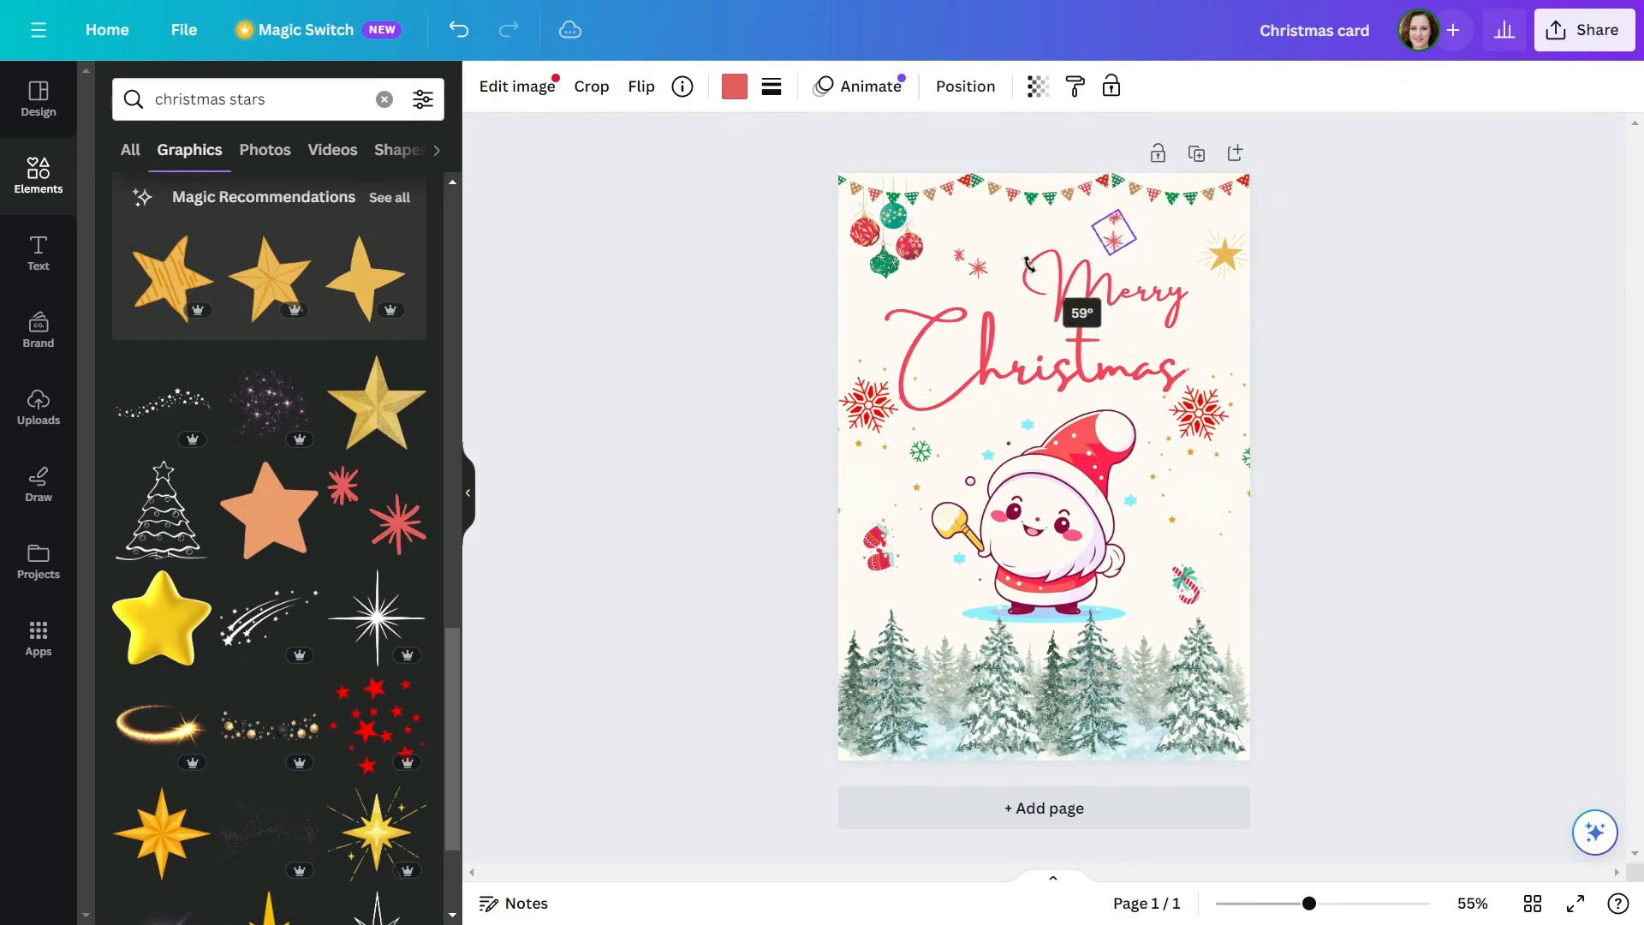
pyautogui.moveTo(1057, 194); pyautogui.dragTo(1092, 210)
# Recolour the smaller starburst copy dark teal green and nudge the red starbursts slightly up
pyautogui.click(735, 86)
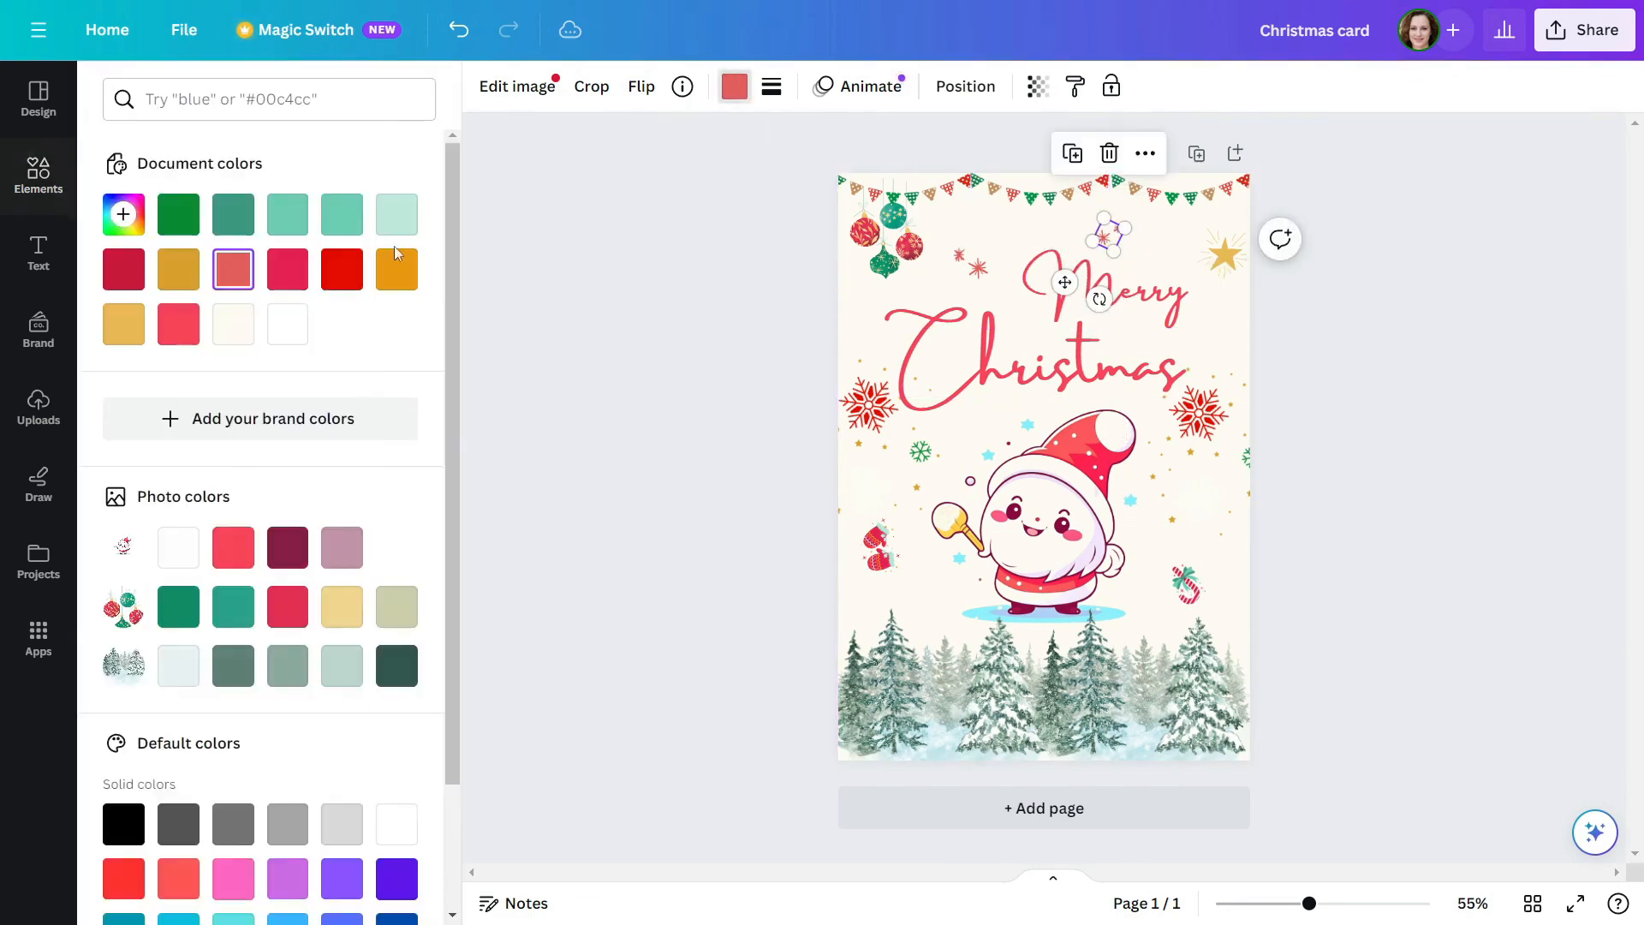
pyautogui.click(234, 212)
pyautogui.click(646, 337)
pyautogui.moveTo(977, 267); pyautogui.dragTo(977, 256)
pyautogui.click(1413, 409)
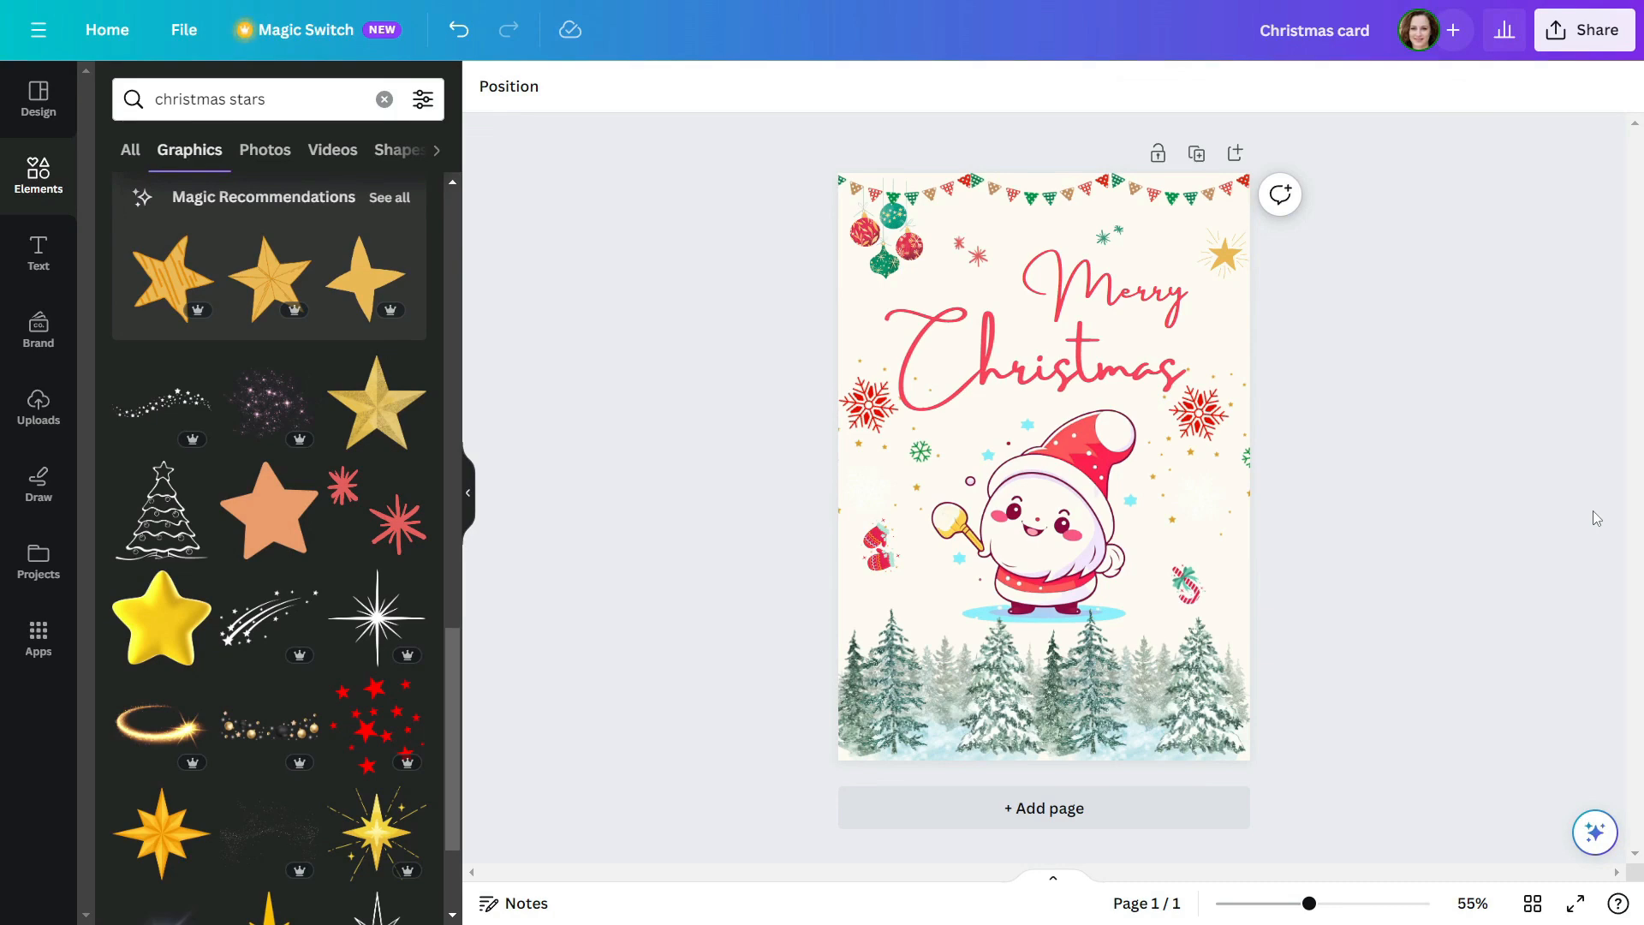
# Enlarge the Santa picture slightly and adjust its position just beneath the title
pyautogui.click(1197, 716)
pyautogui.click(1087, 505)
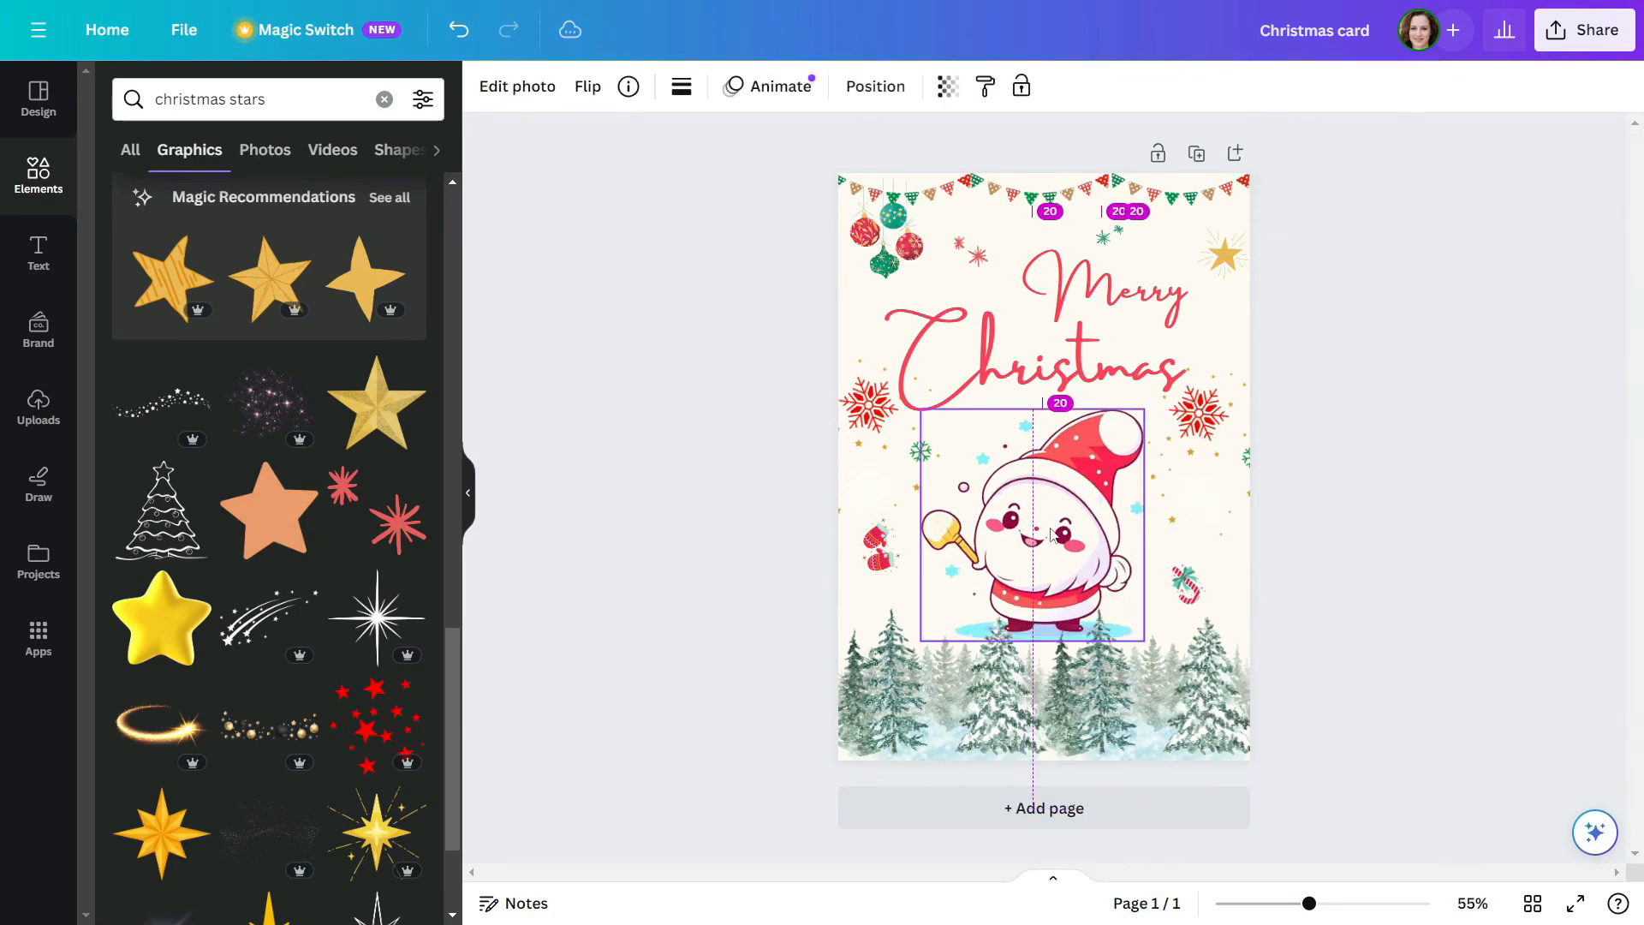
pyautogui.moveTo(1087, 505); pyautogui.dragTo(1080, 505)
pyautogui.click(1549, 553)
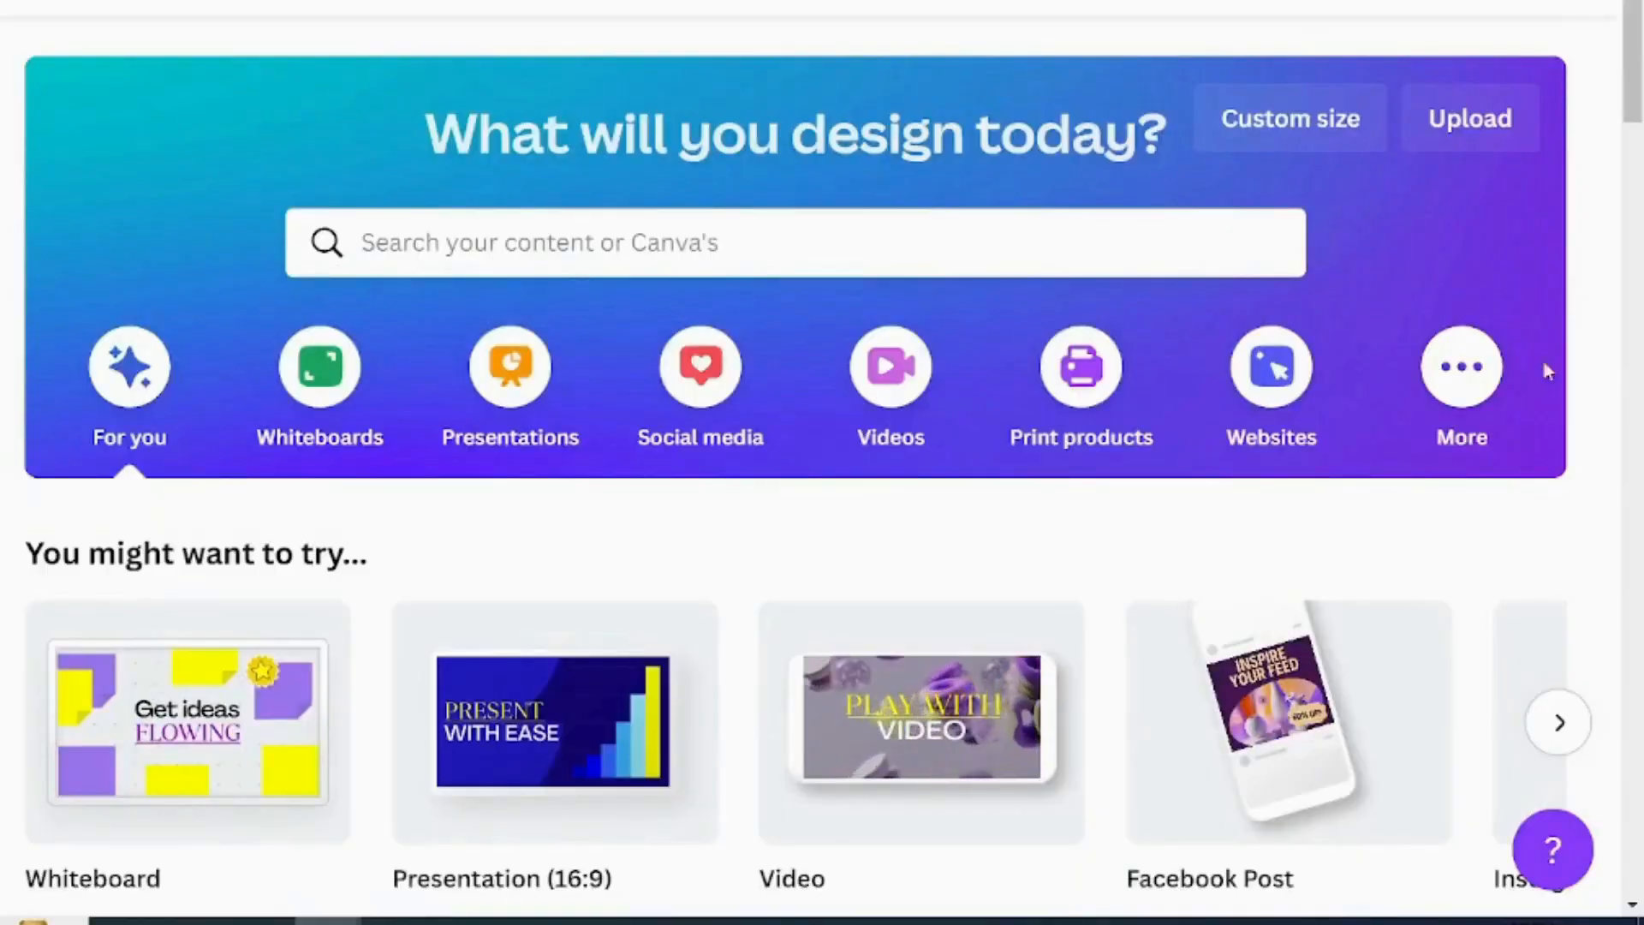
# Create a new blank custom-size design 5 in wide and 7 in high
pyautogui.click(1300, 129)
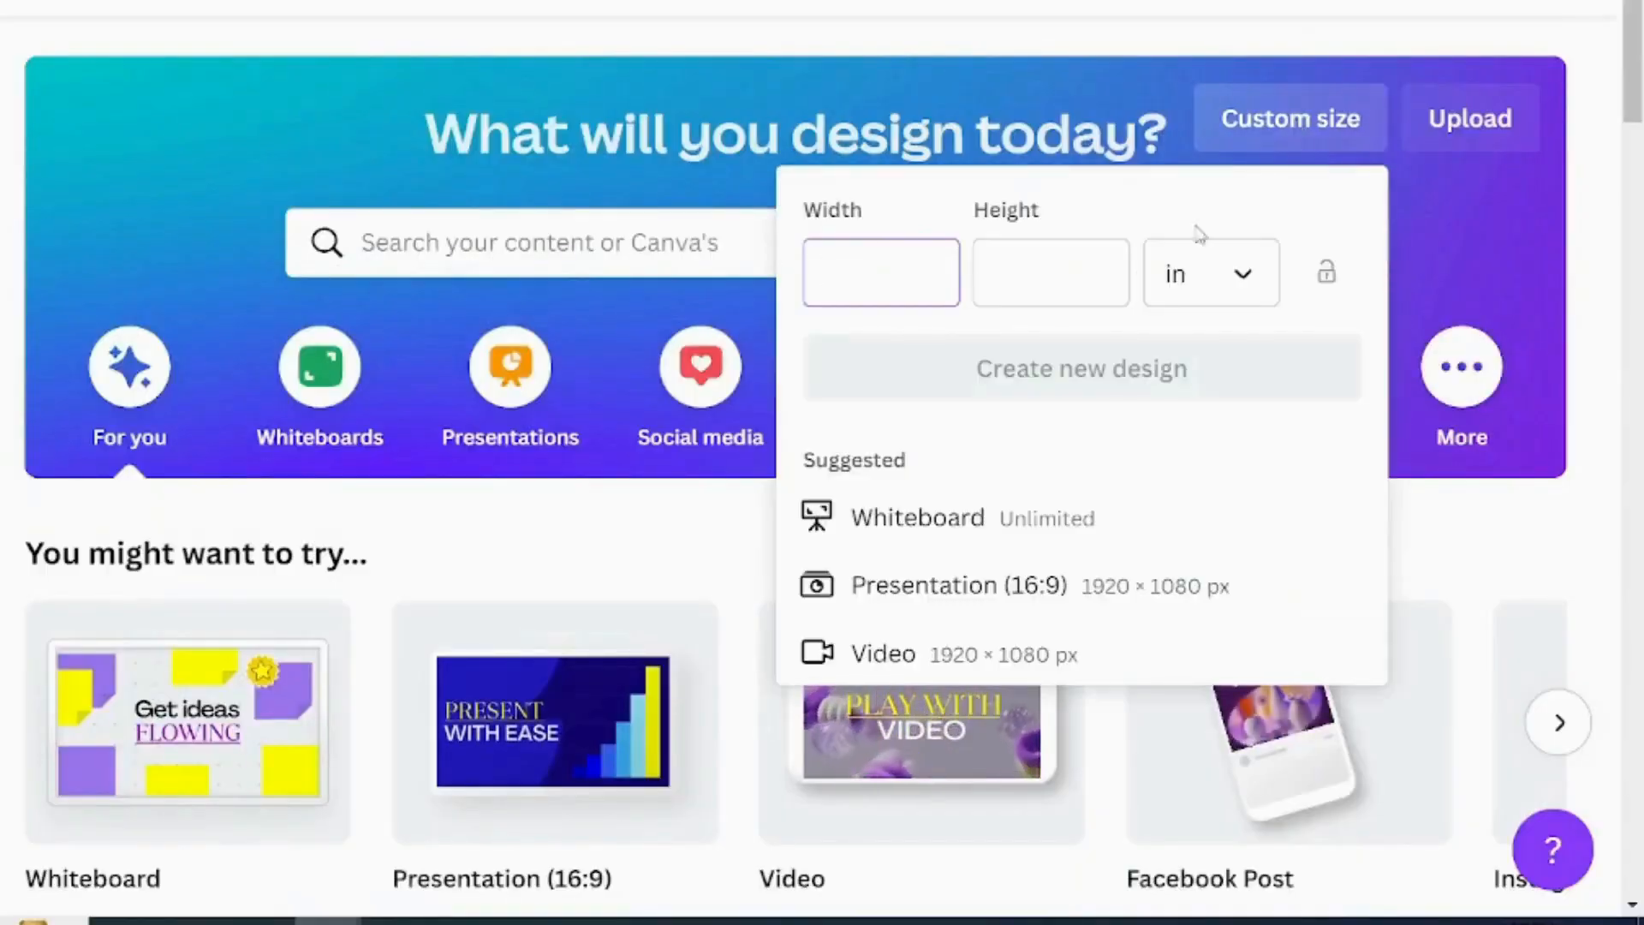
pyautogui.write('5')
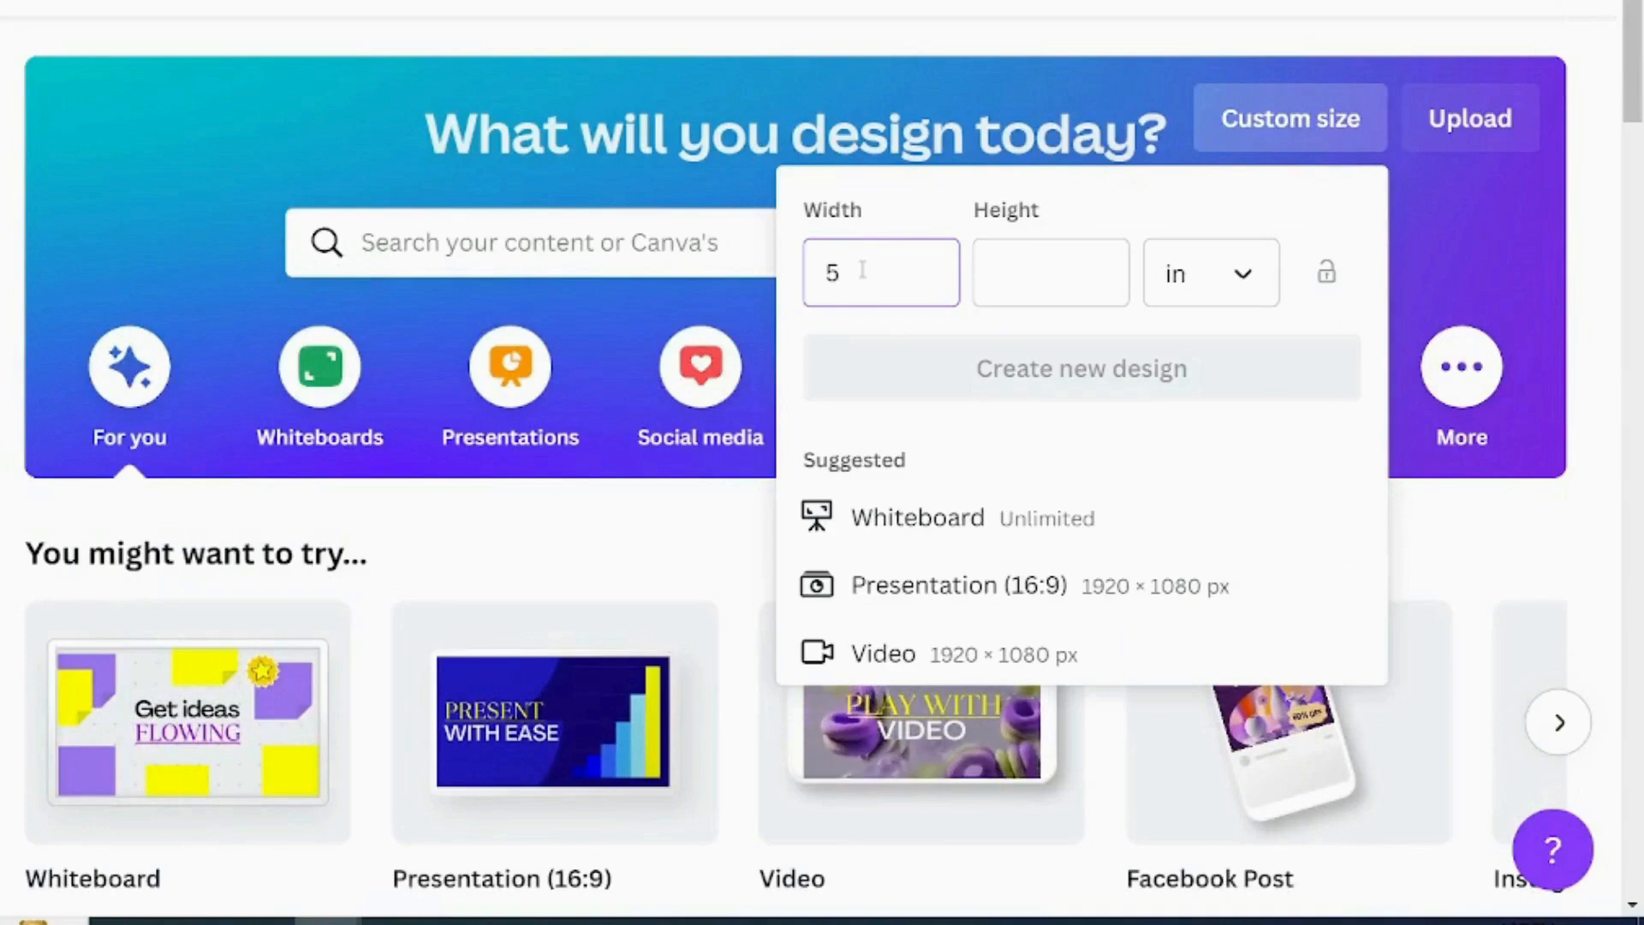
pyautogui.click(1030, 270)
pyautogui.write('7')
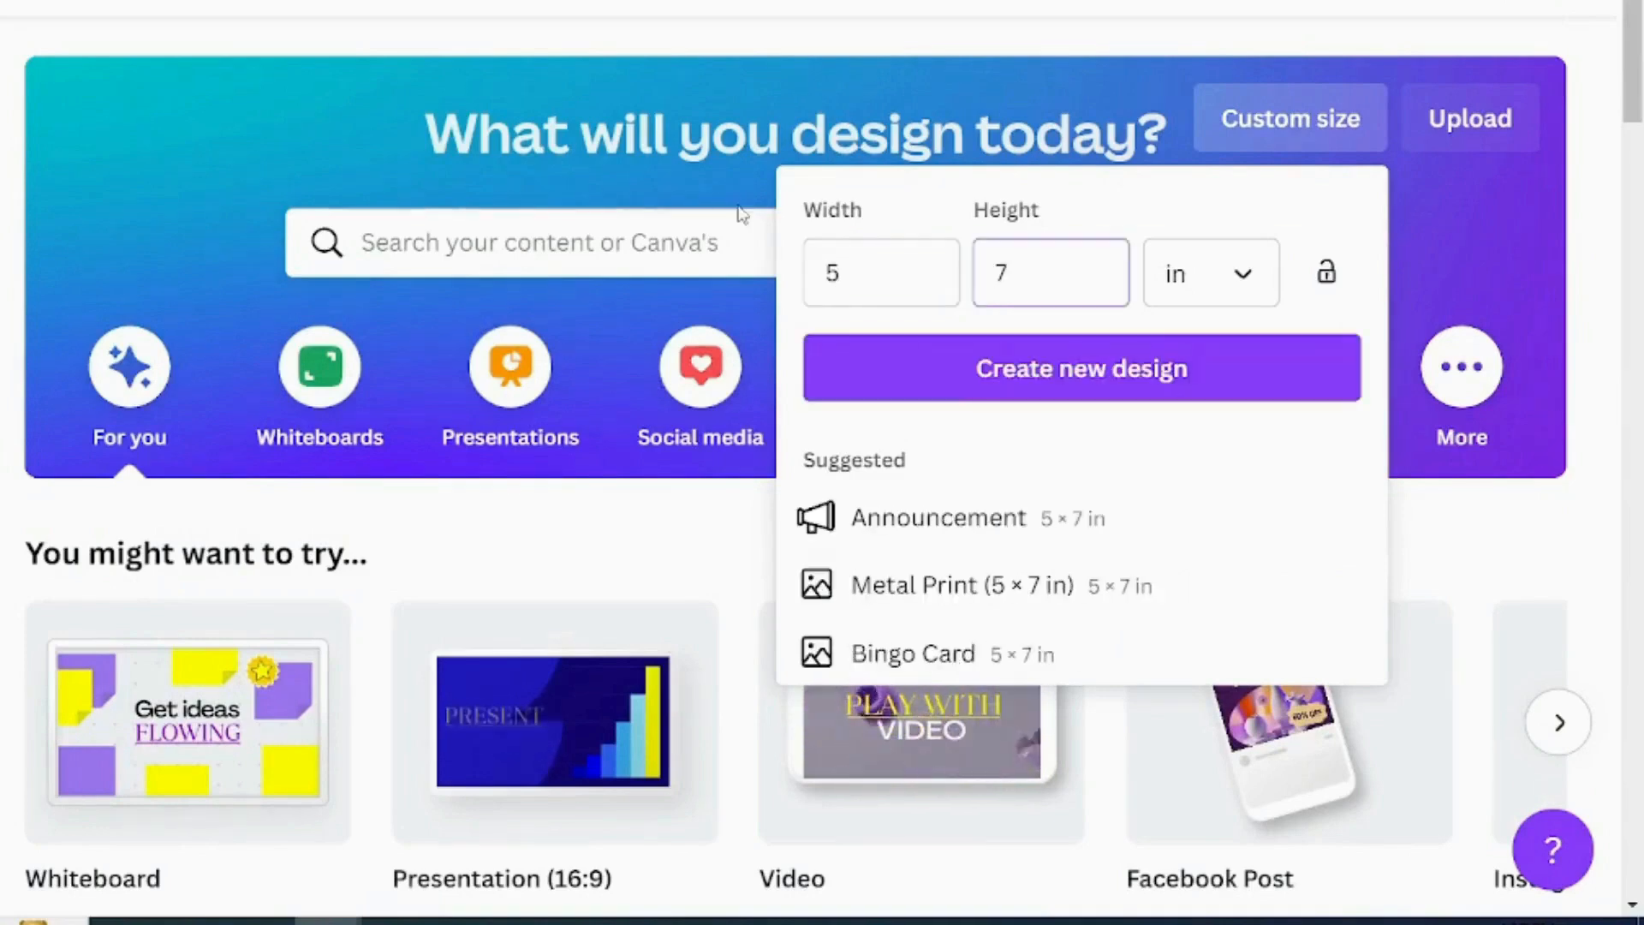
pyautogui.click(940, 371)
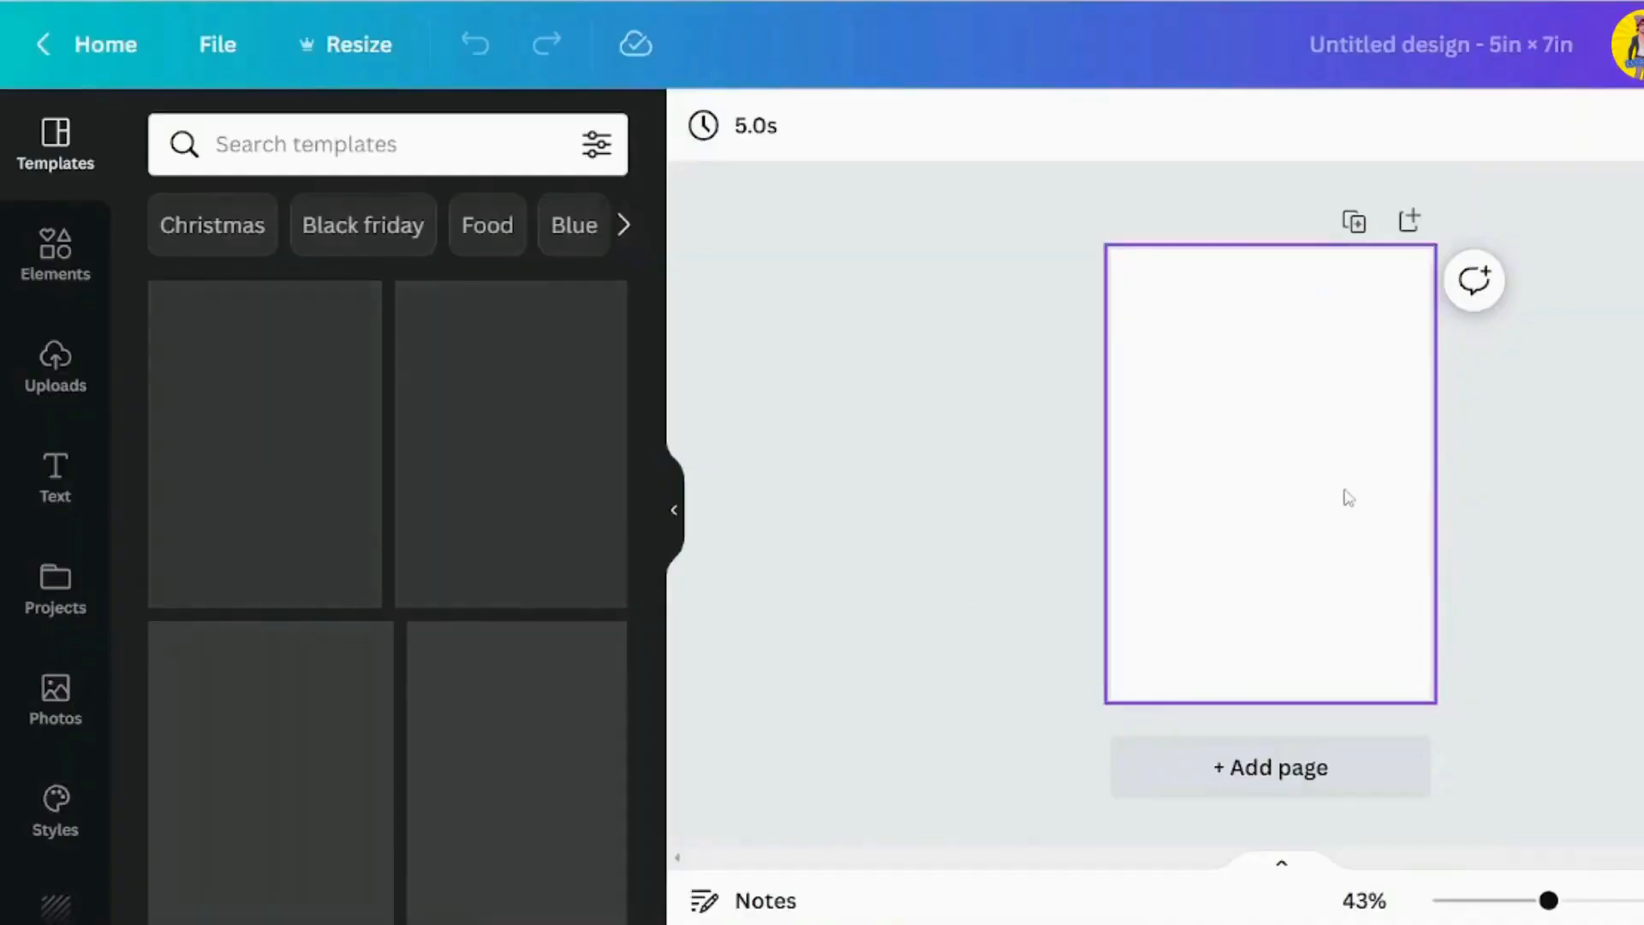
pyautogui.click(1204, 404)
pyautogui.click(950, 420)
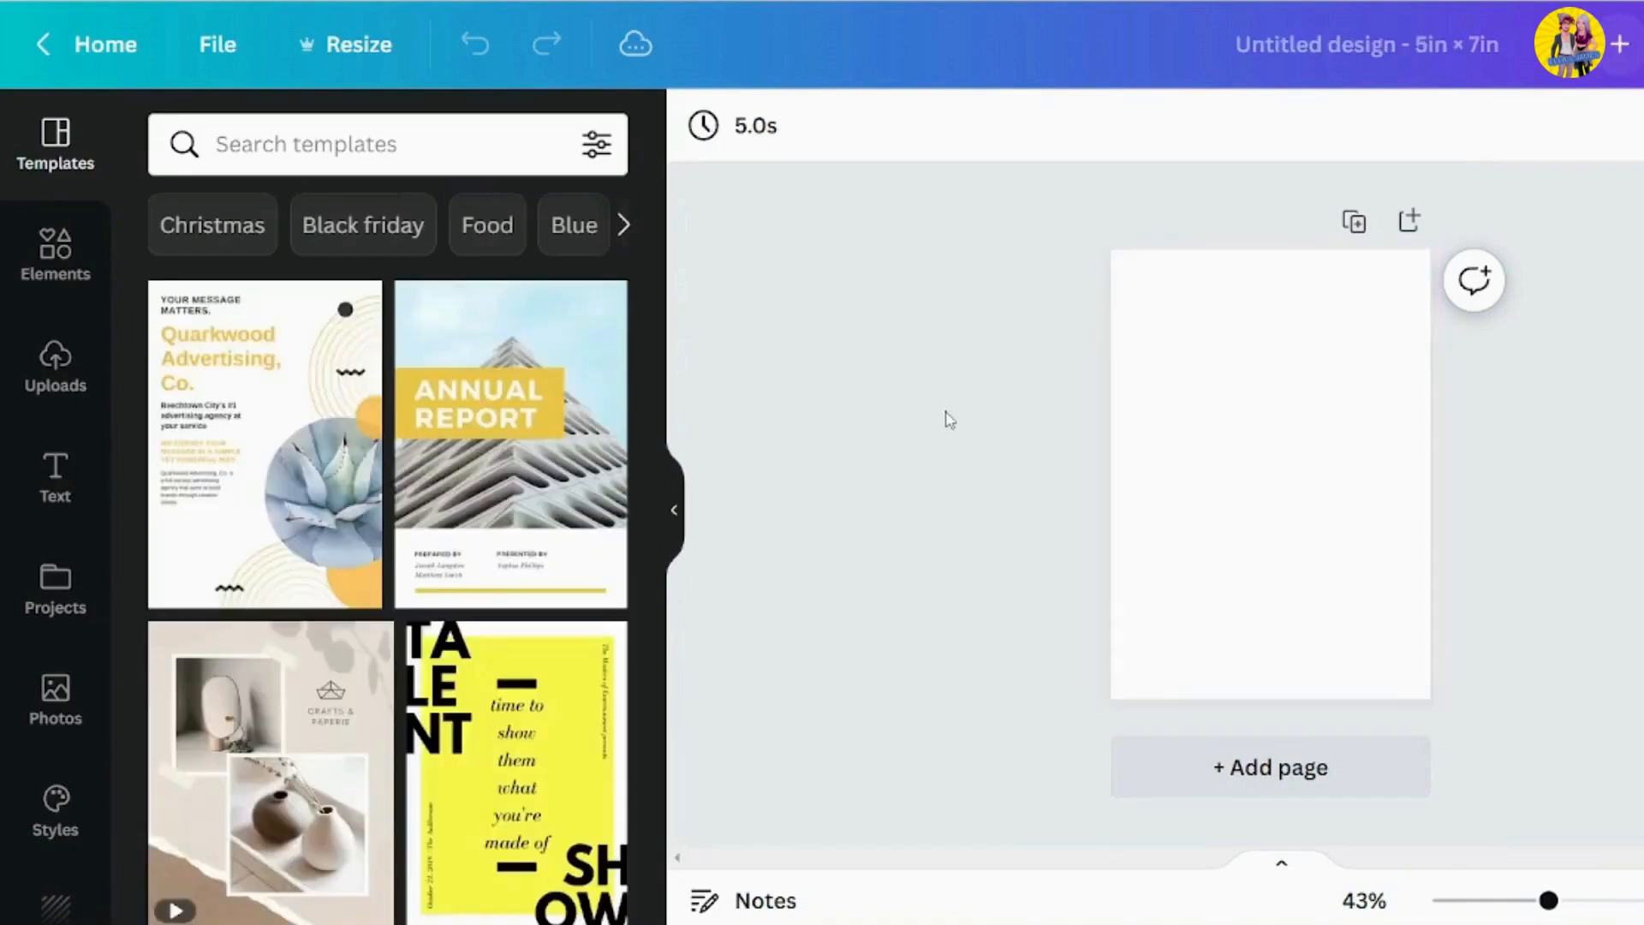
# Set the blank page's background to the custom pale aqua colour #E7FBFD
pyautogui.click(1324, 421)
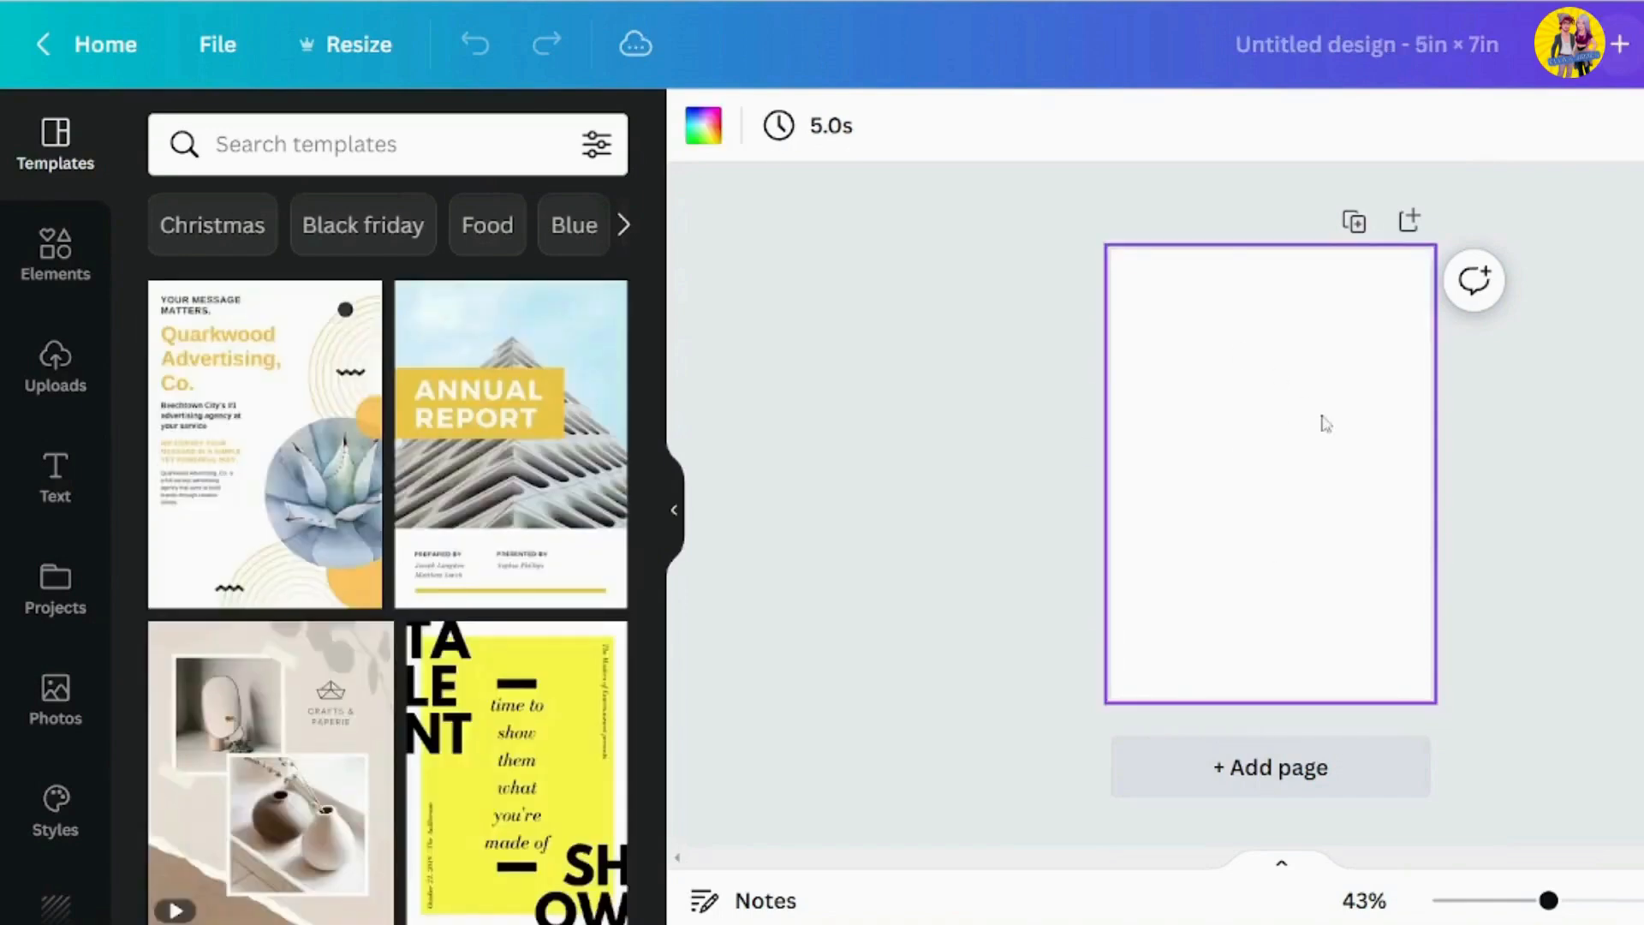
pyautogui.click(53, 899)
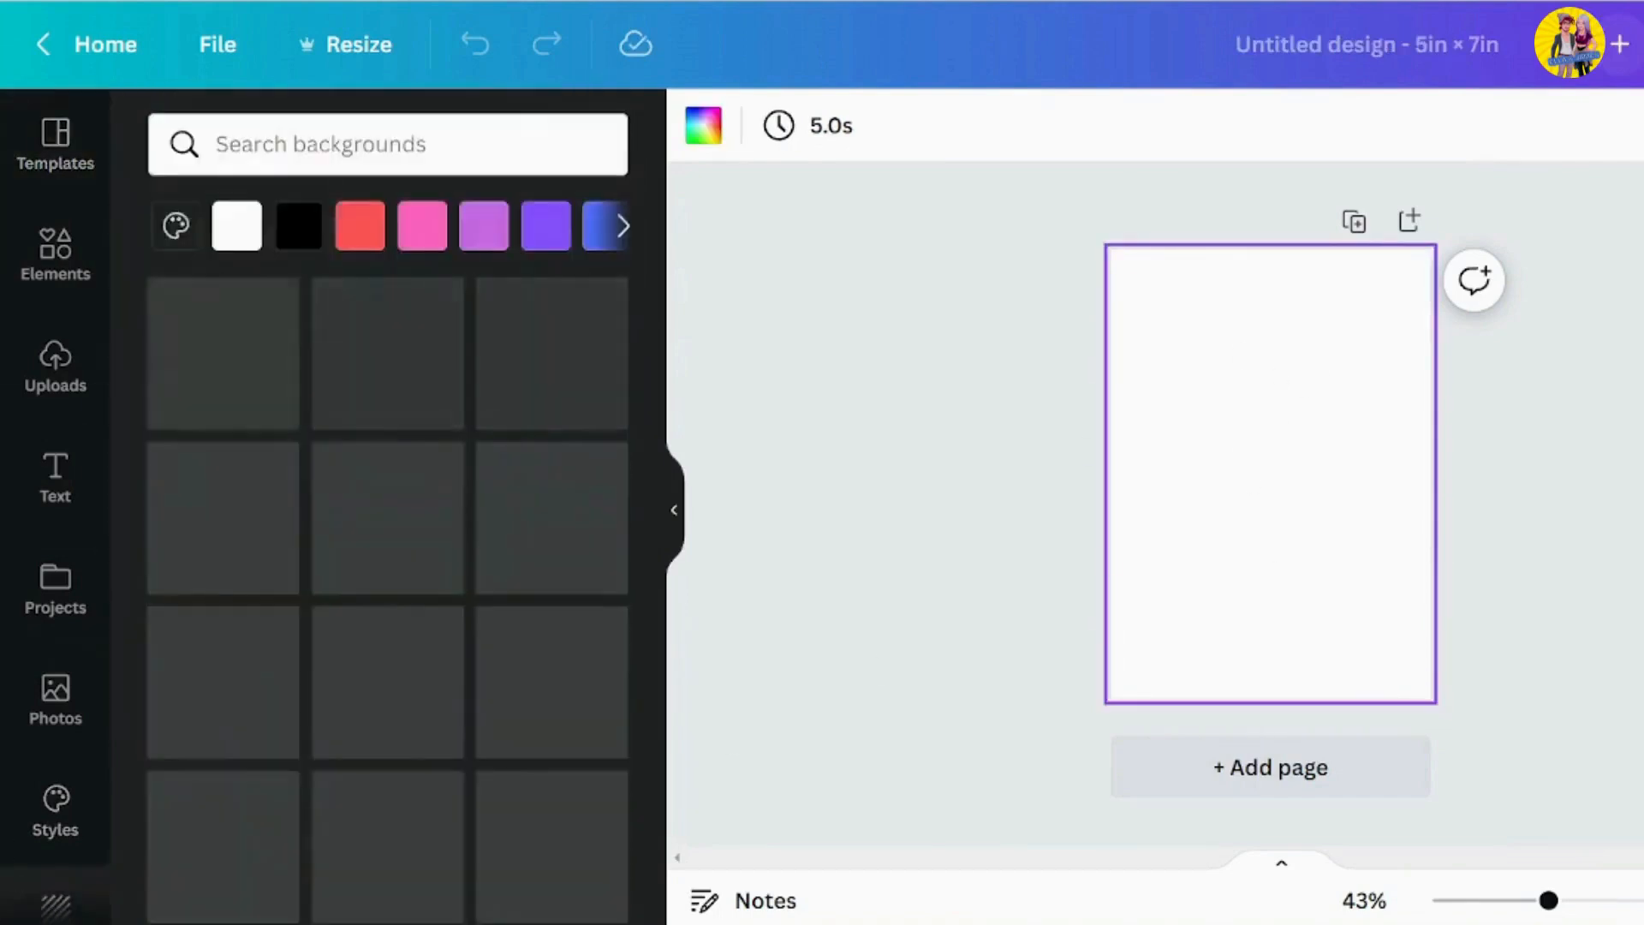
pyautogui.click(167, 230)
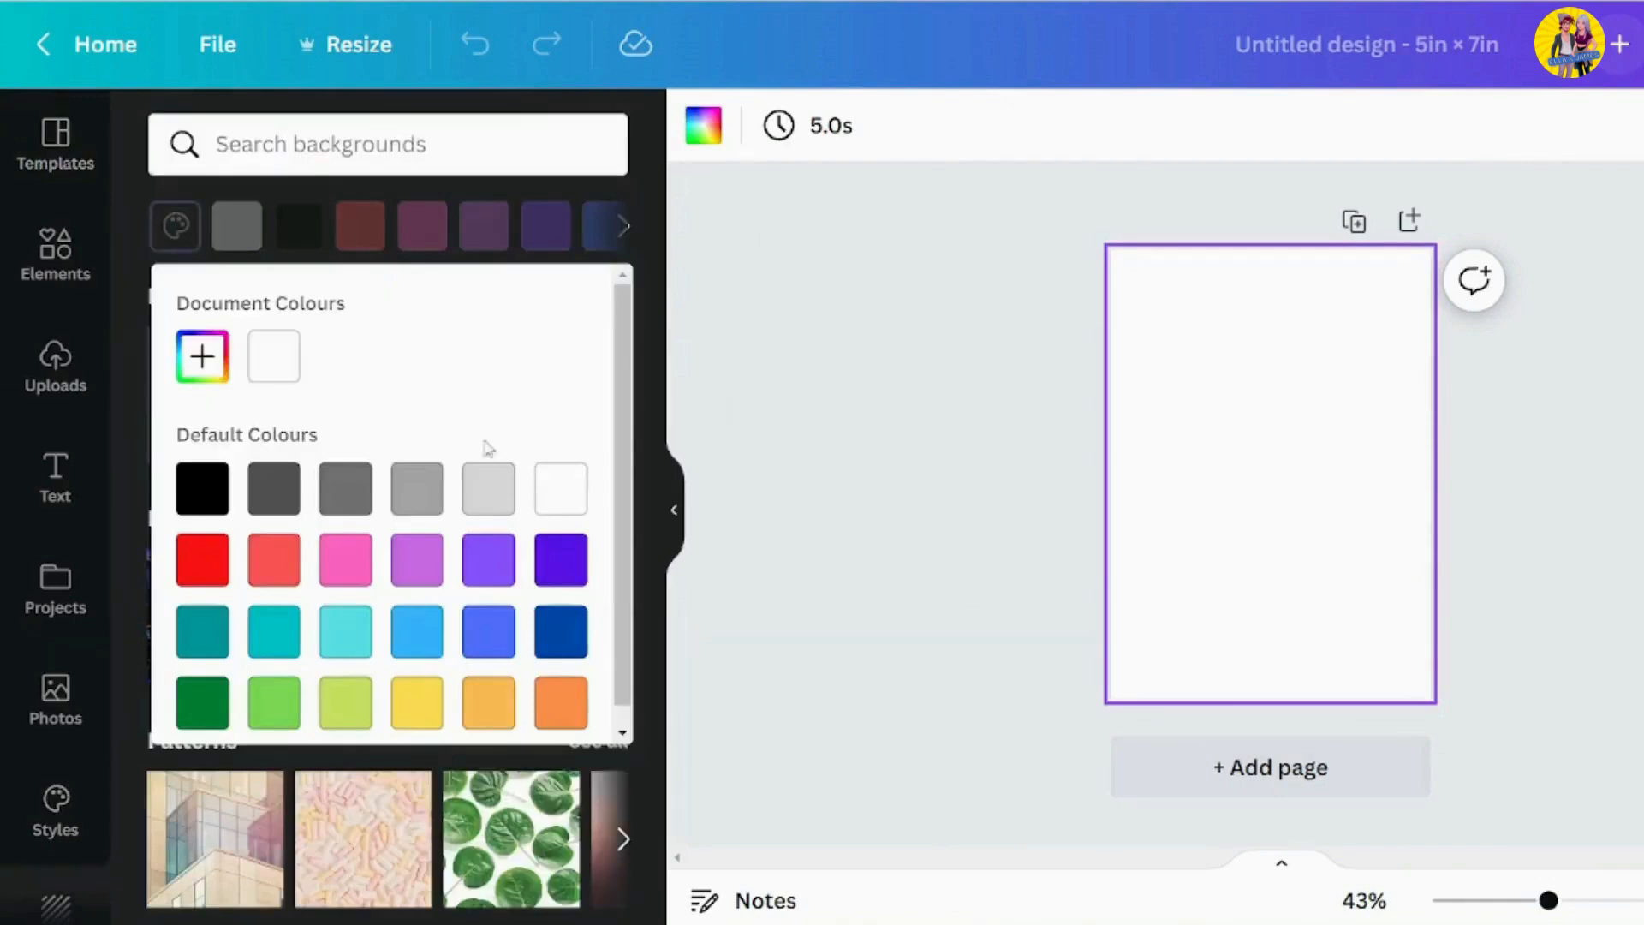
pyautogui.click(182, 377)
pyautogui.click(363, 614)
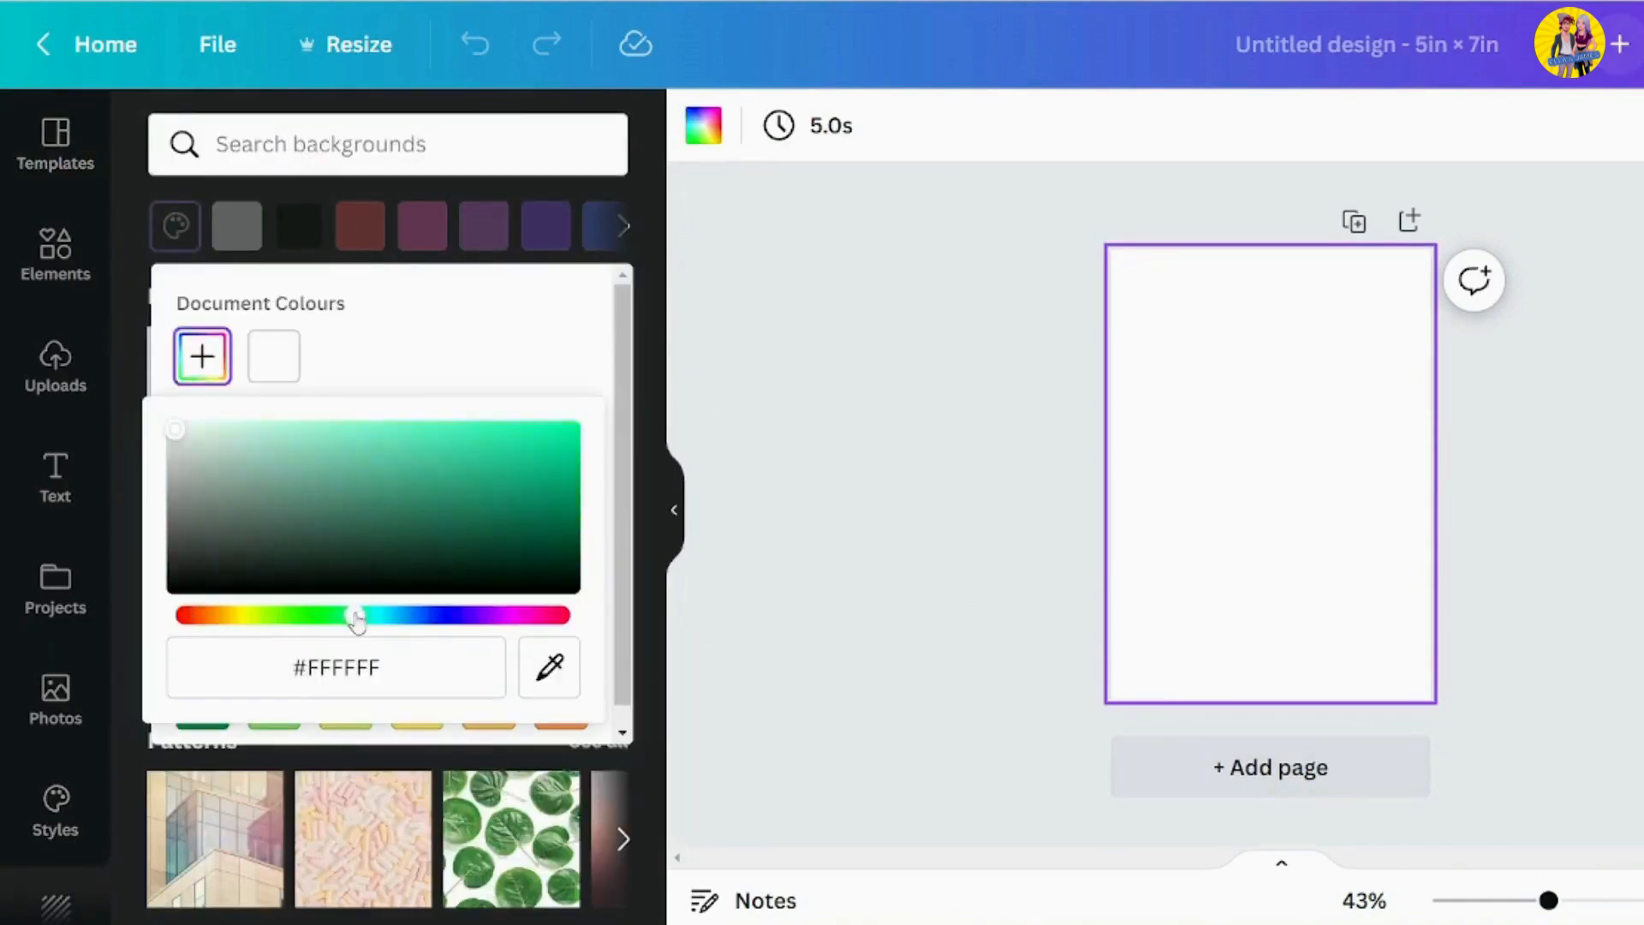
pyautogui.click(203, 429)
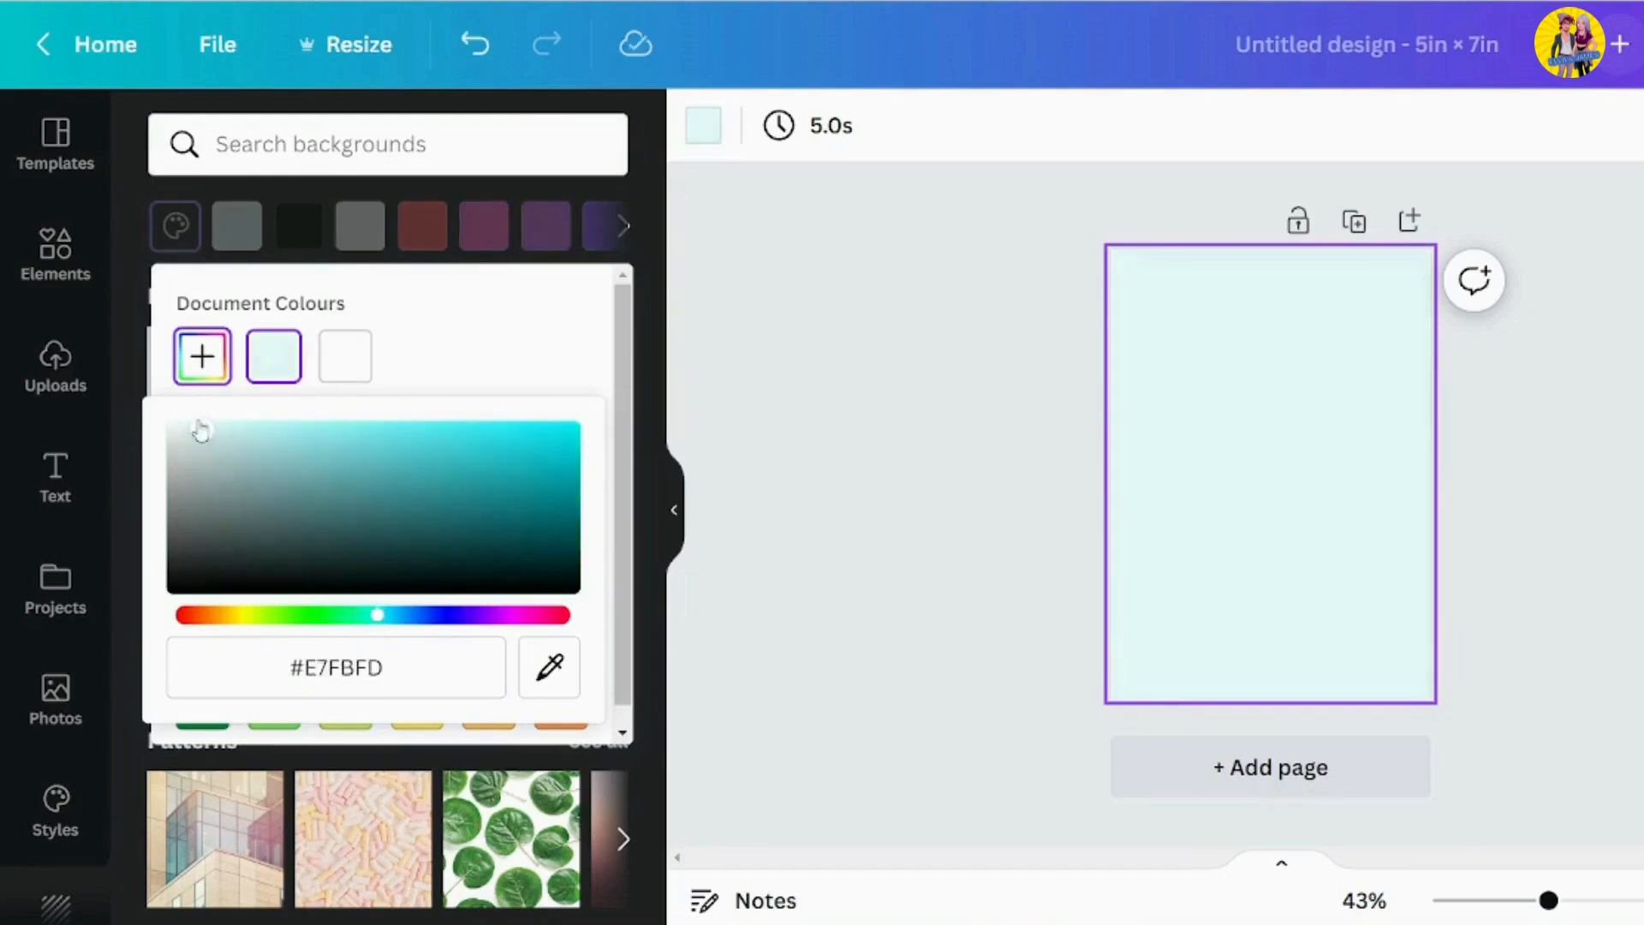
pyautogui.click(971, 370)
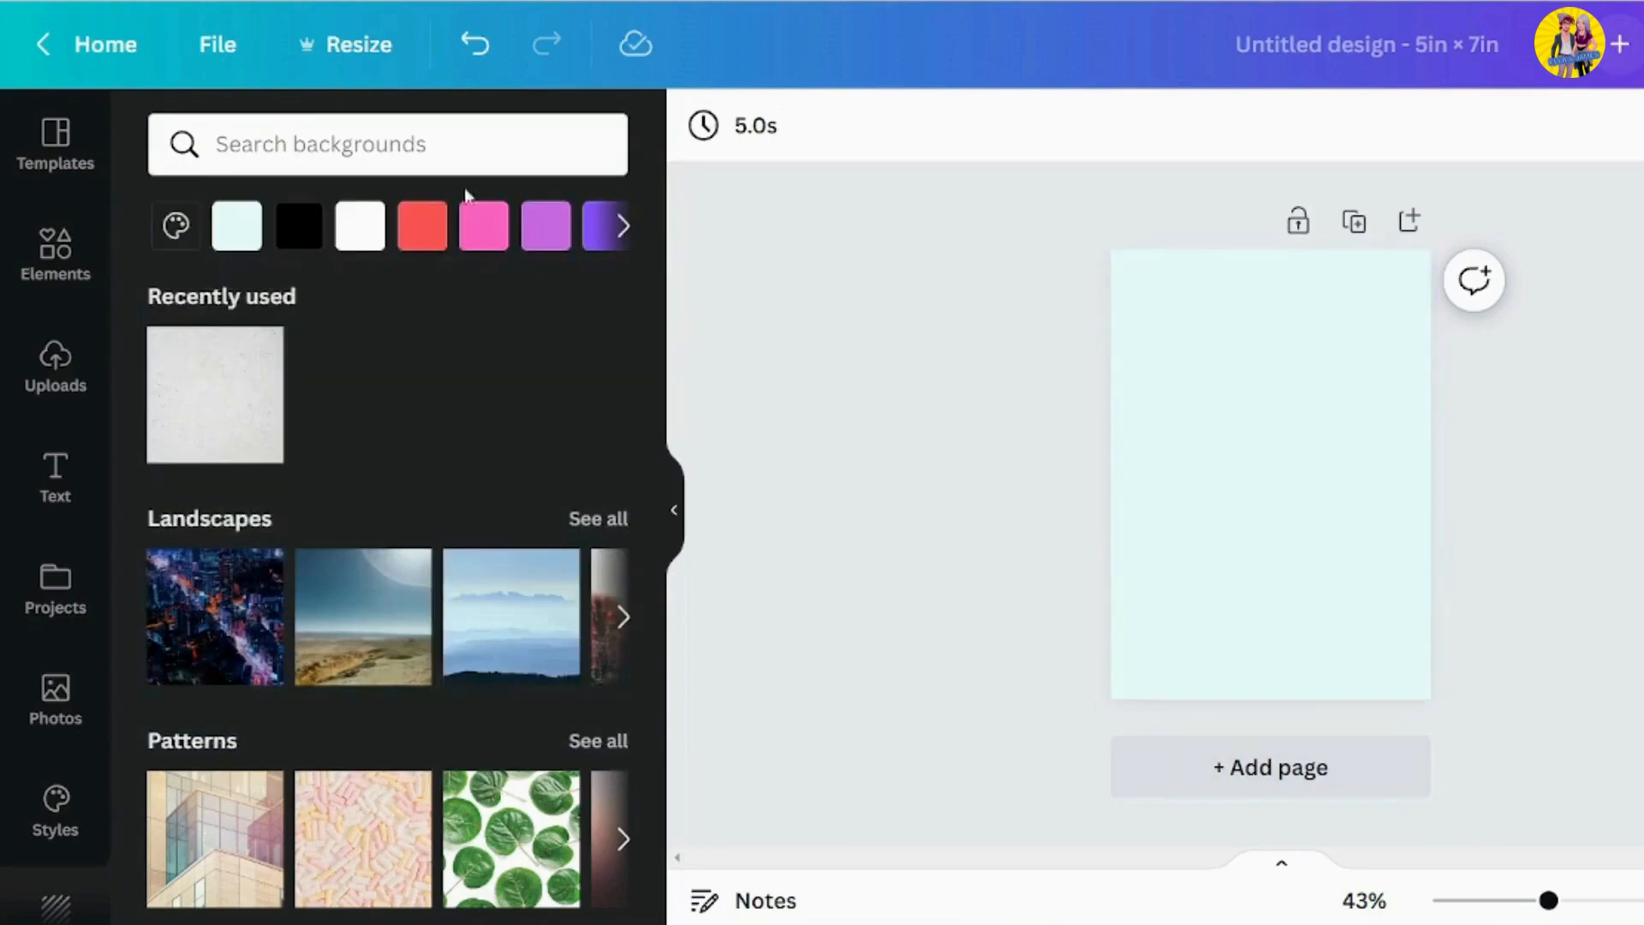
# Search the elements library for "christmas"
pyautogui.click(95, 261)
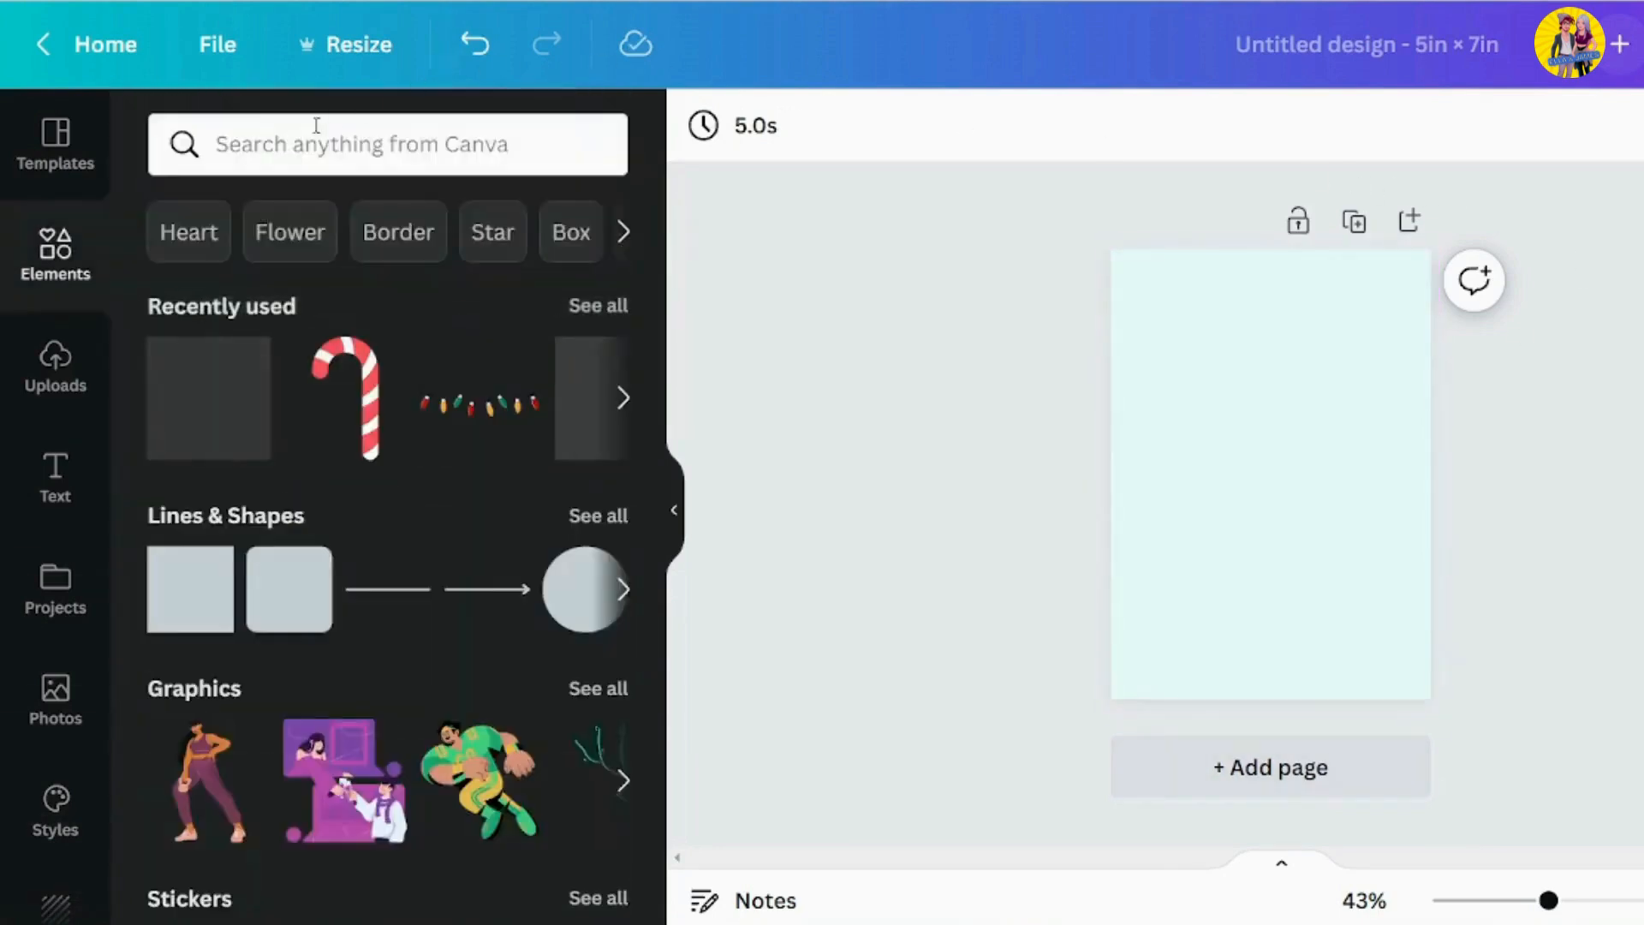
pyautogui.click(271, 153)
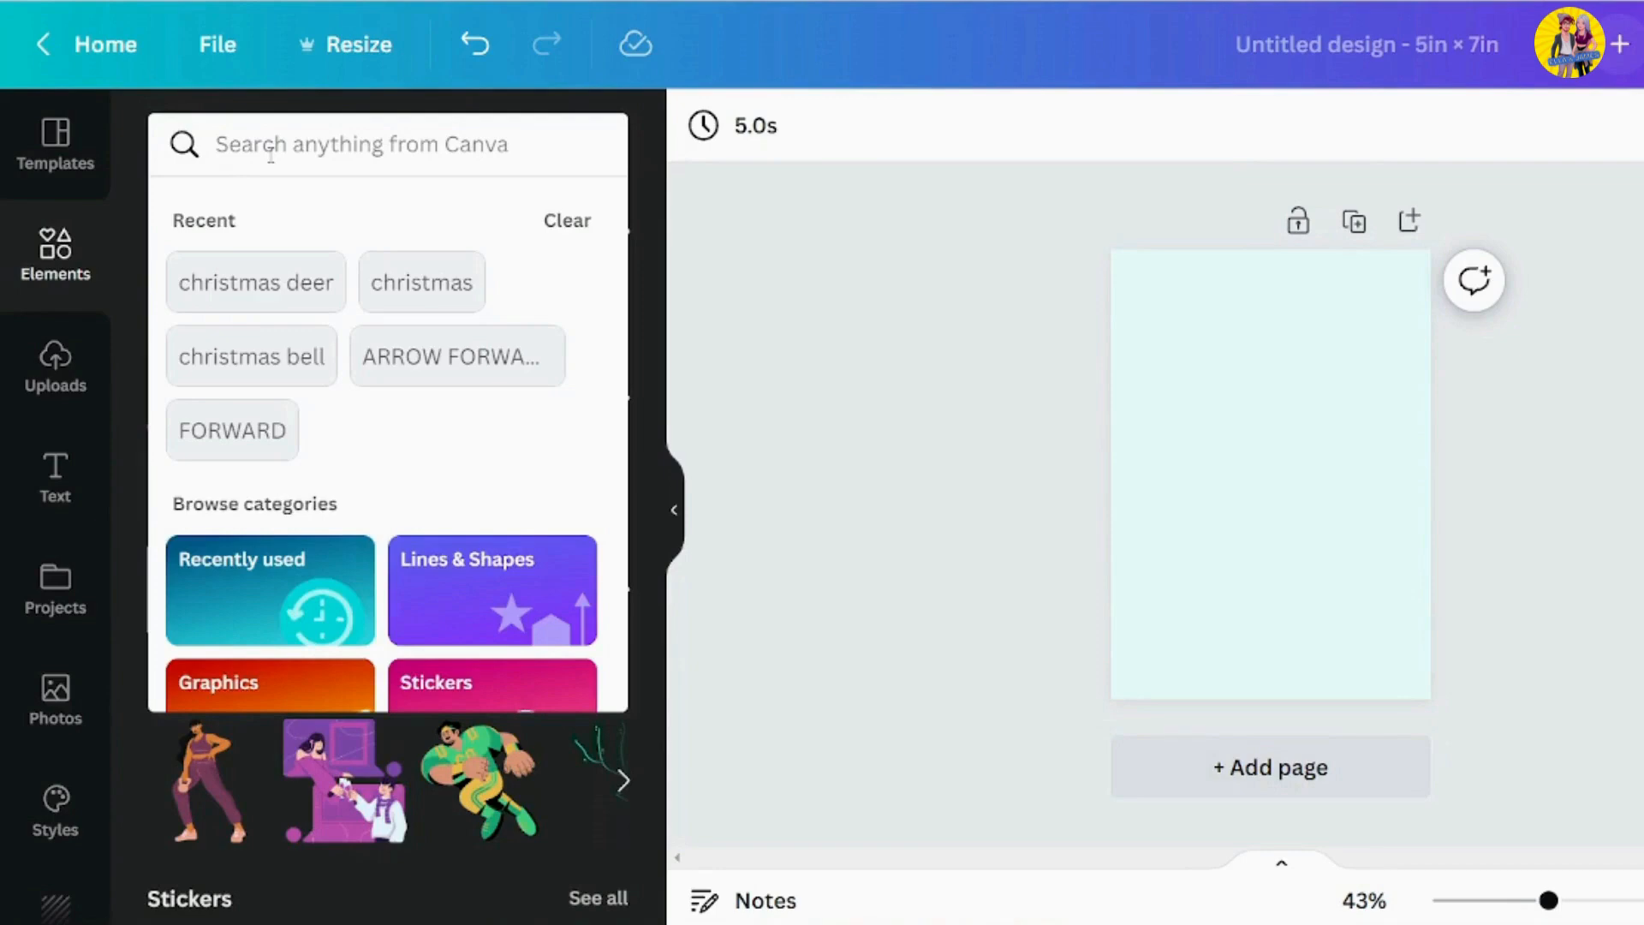
pyautogui.write('chei')
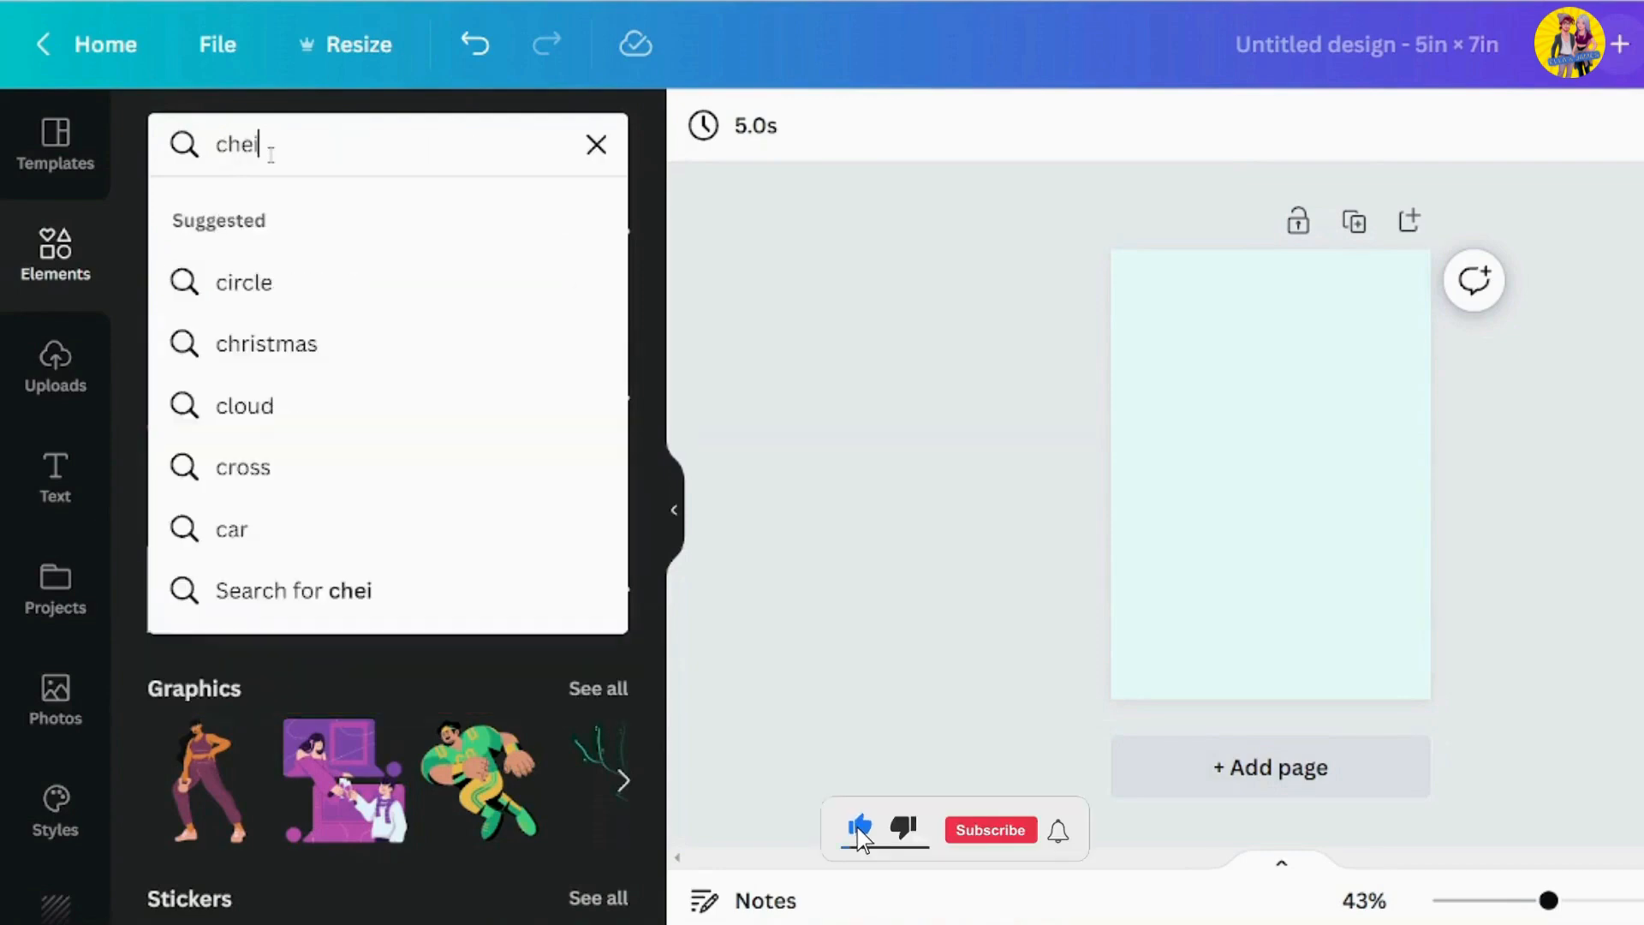
pyautogui.write('stmas')
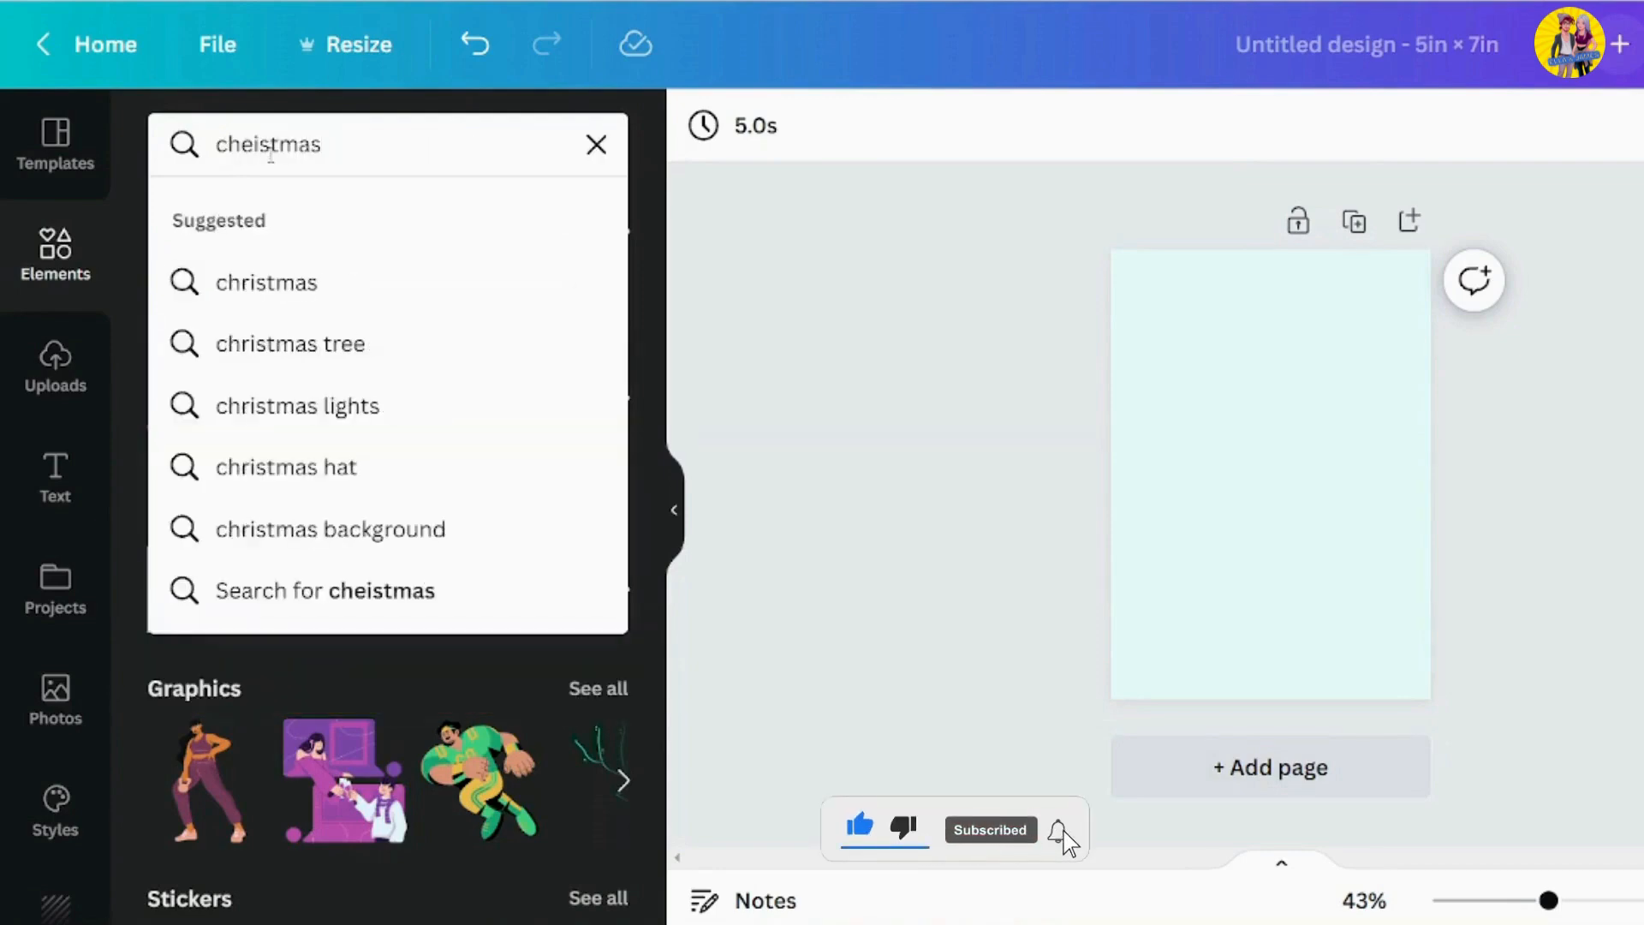
pyautogui.press('Left')
pyautogui.press('Left')
pyautogui.press('Left')
pyautogui.press('Left')
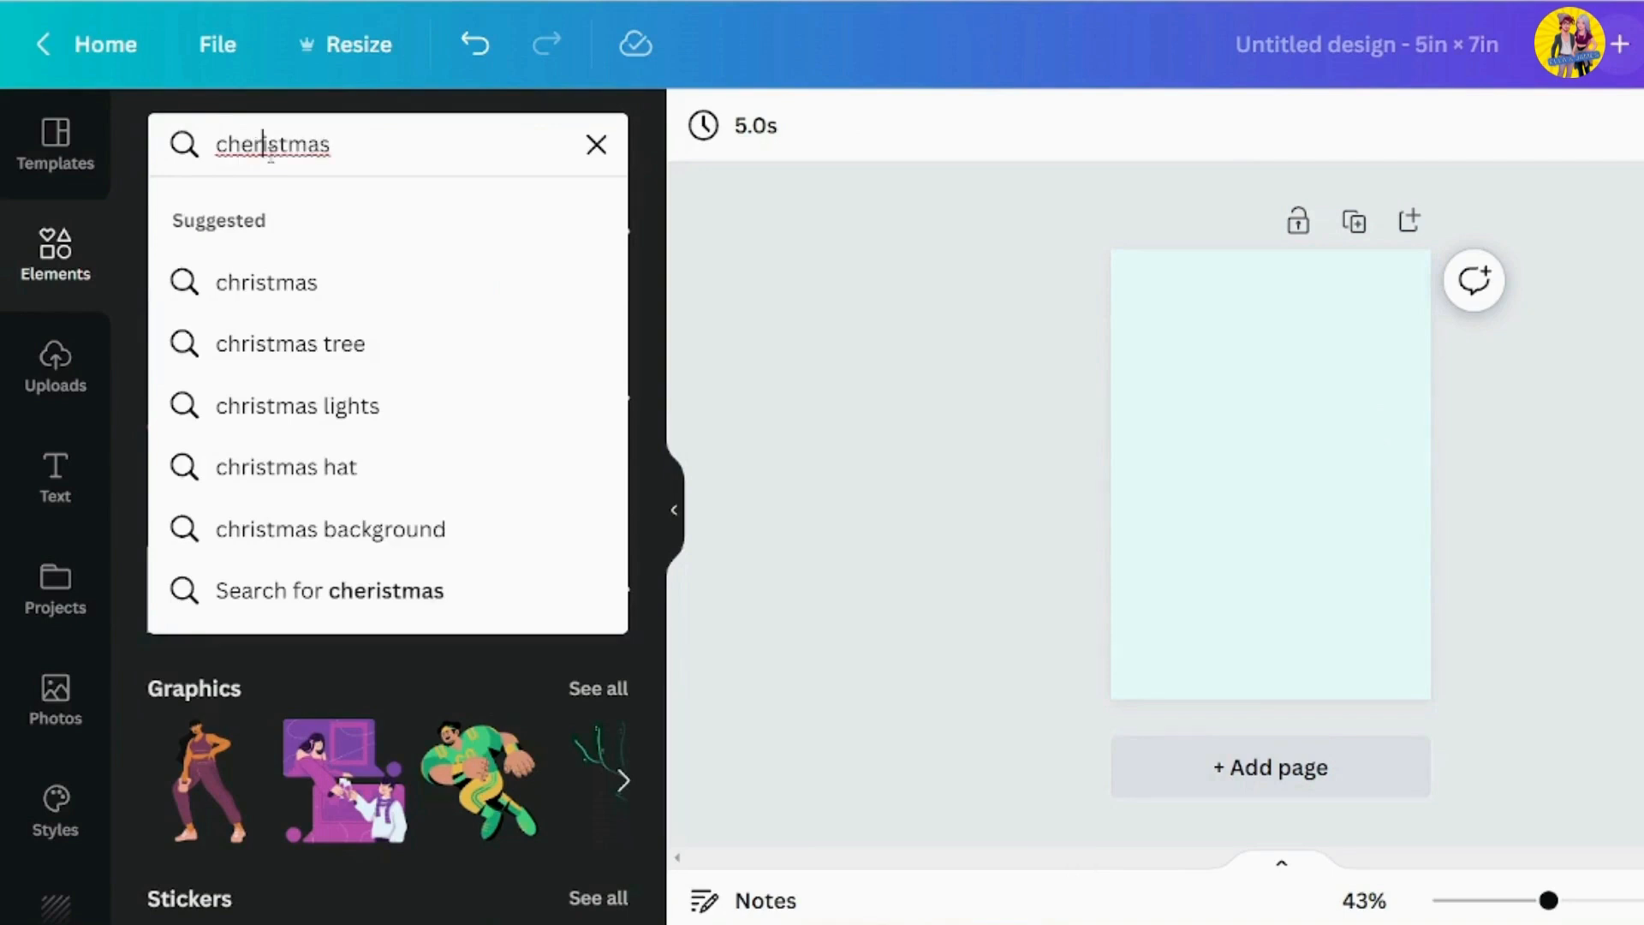
pyautogui.press('BackSpace')
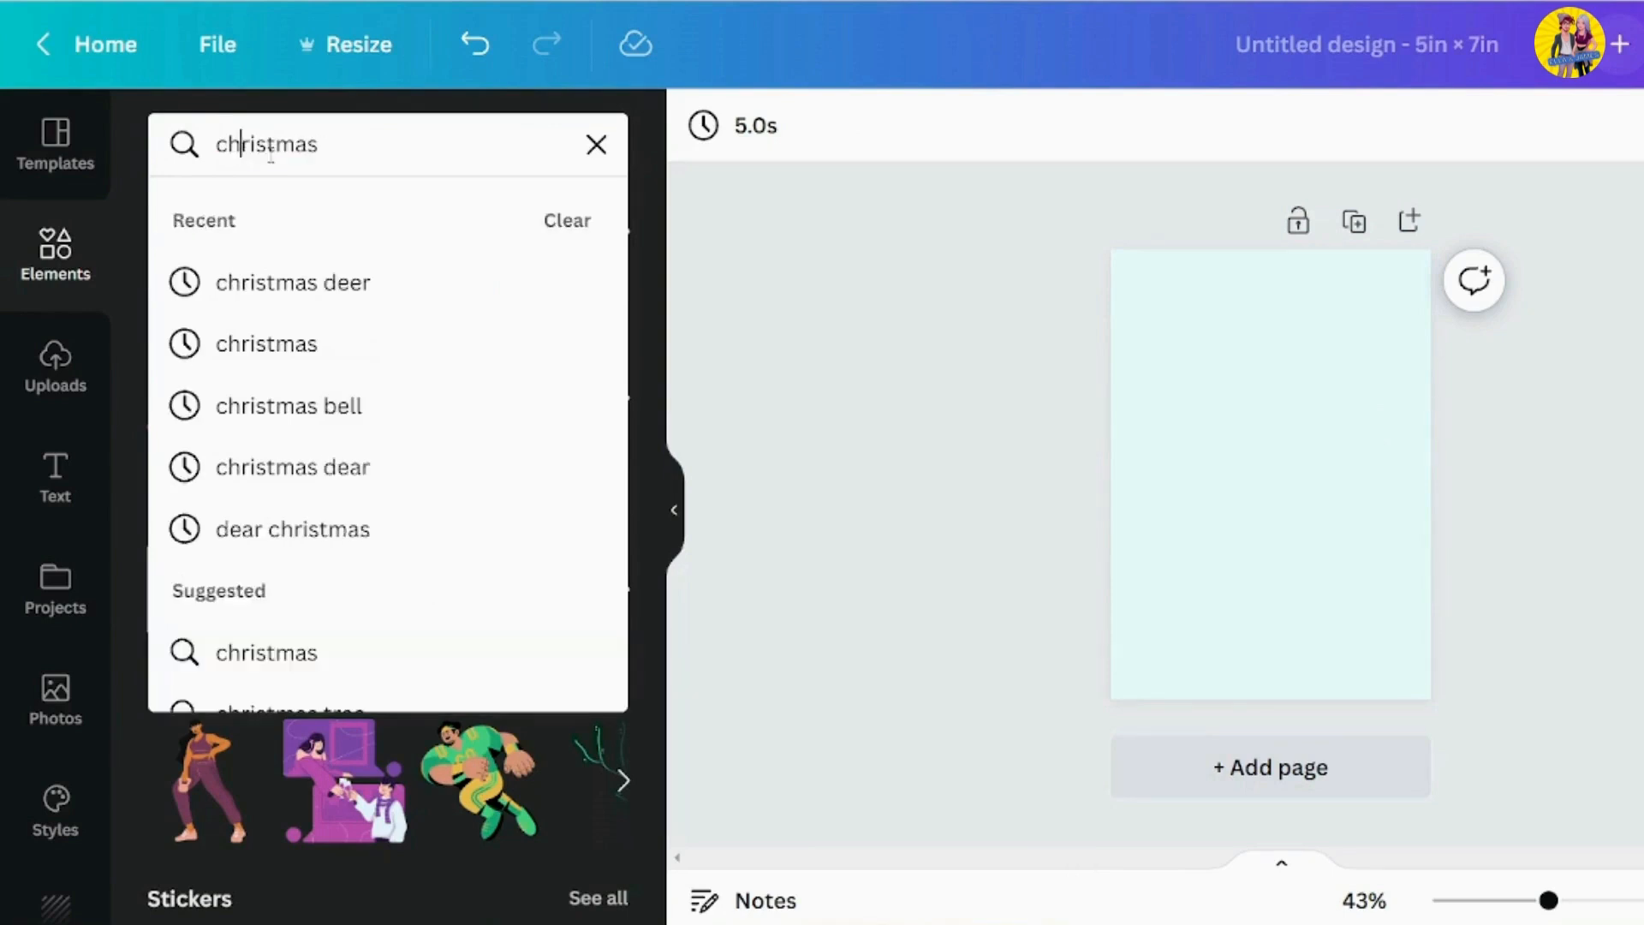
pyautogui.press('Return')
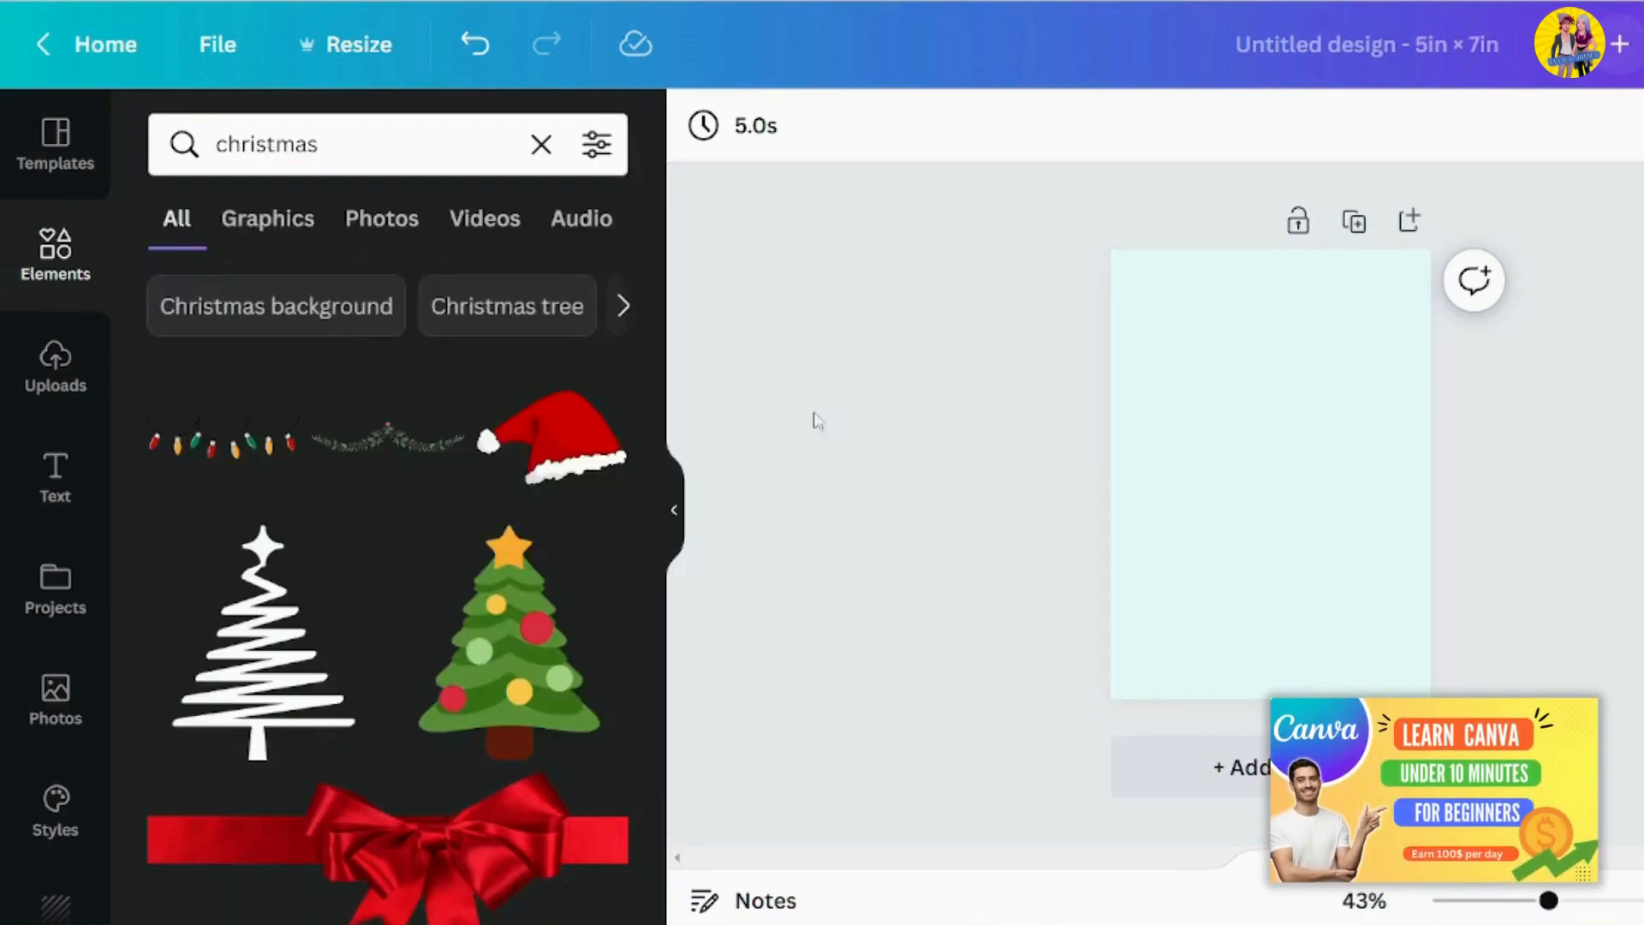
# Find the green and red "Merry Christmas" lettering with holly leaves among the results and add it to the page
pyautogui.scroll(-12, 539, 422)
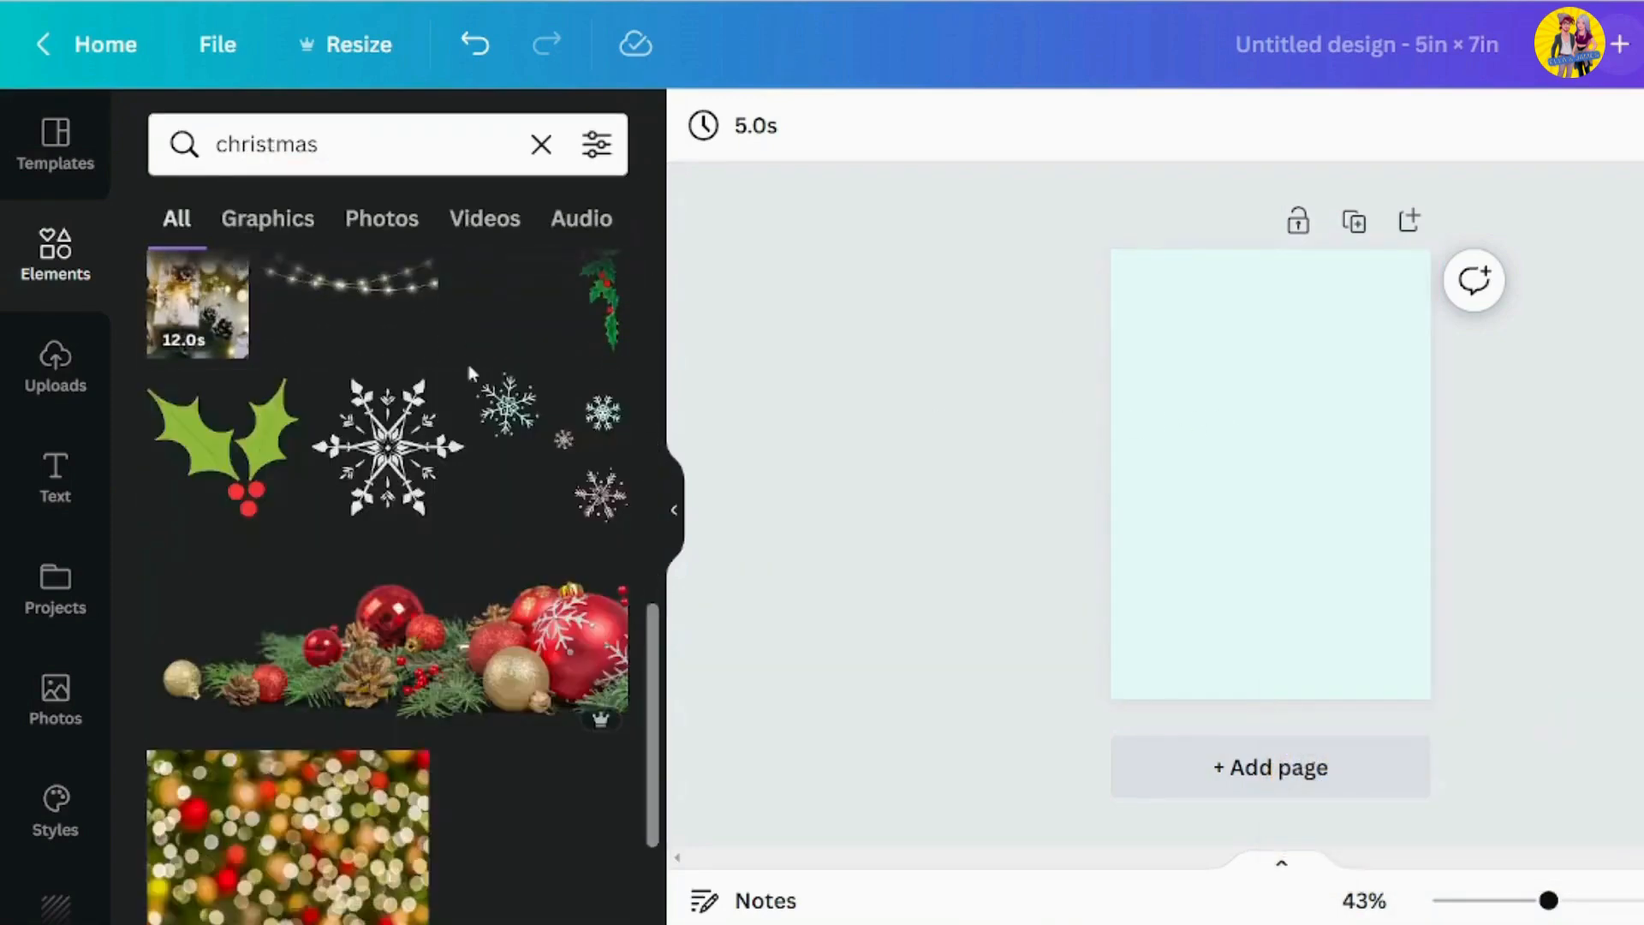
pyautogui.scroll(-8, 506, 351)
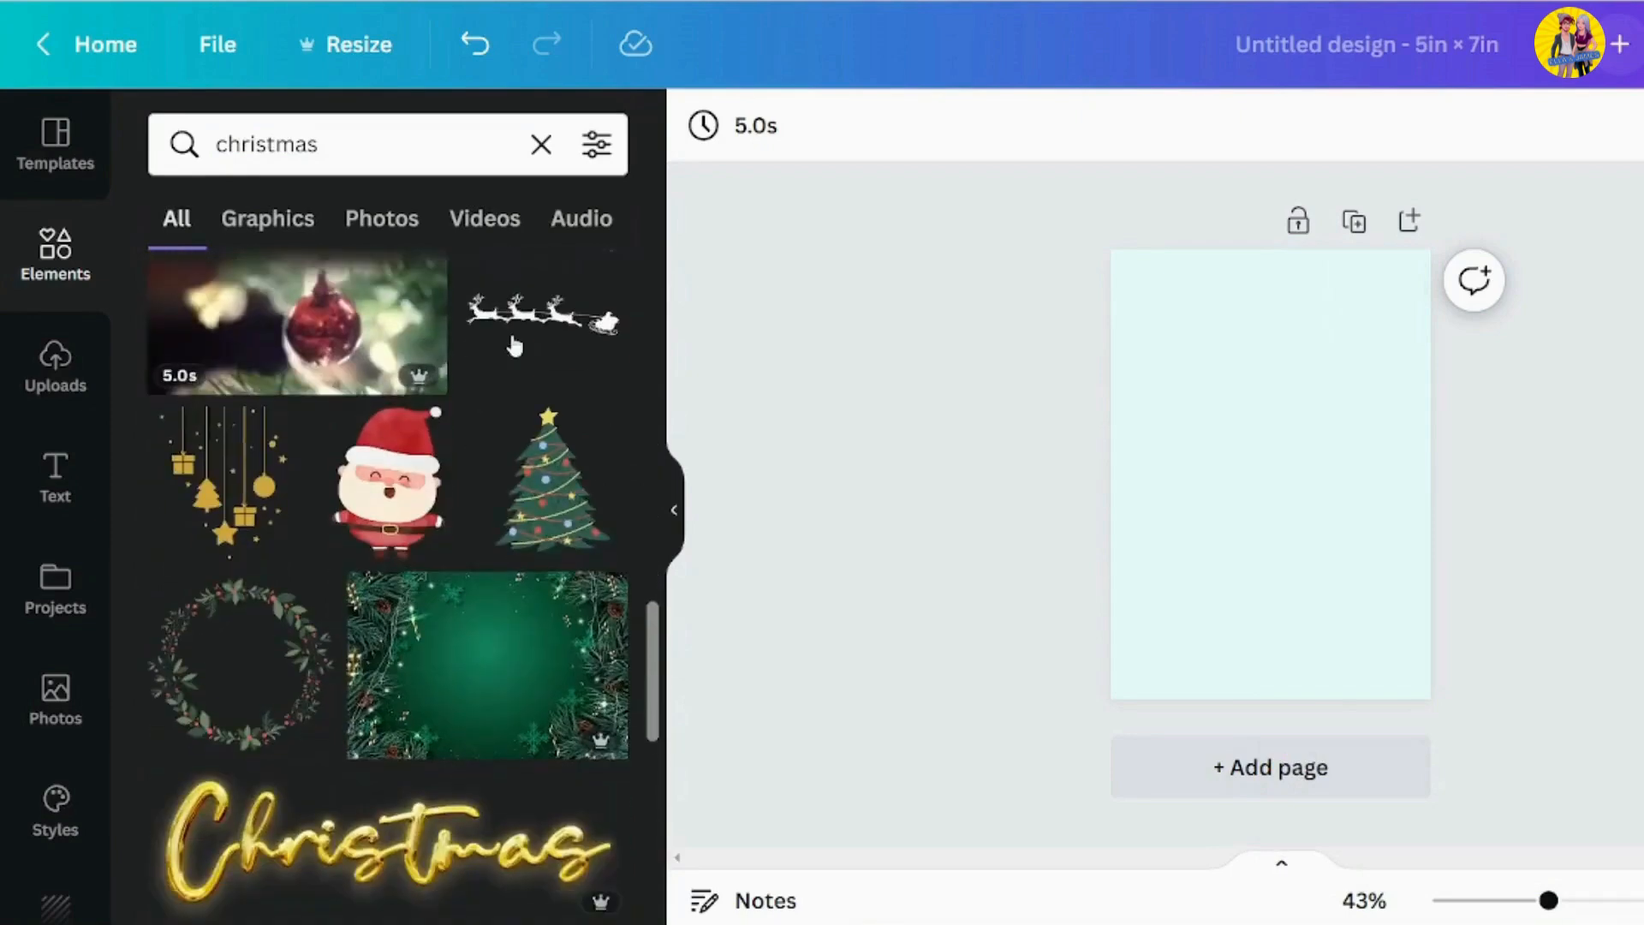
pyautogui.scroll(-10, 514, 345)
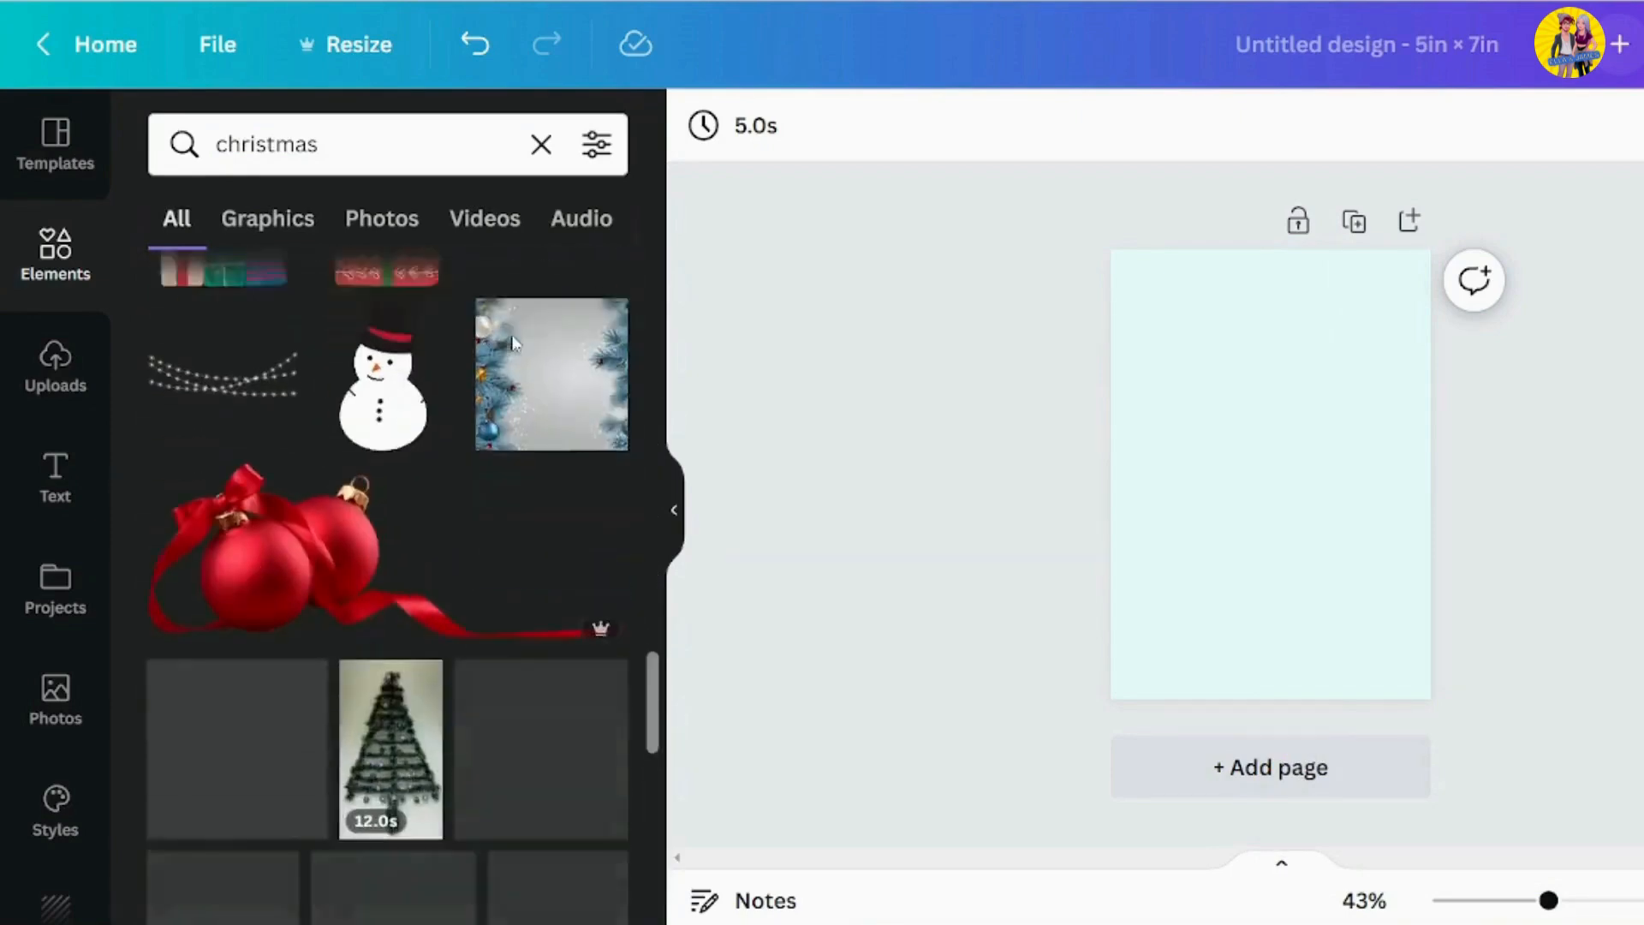
pyautogui.scroll(-8, 514, 343)
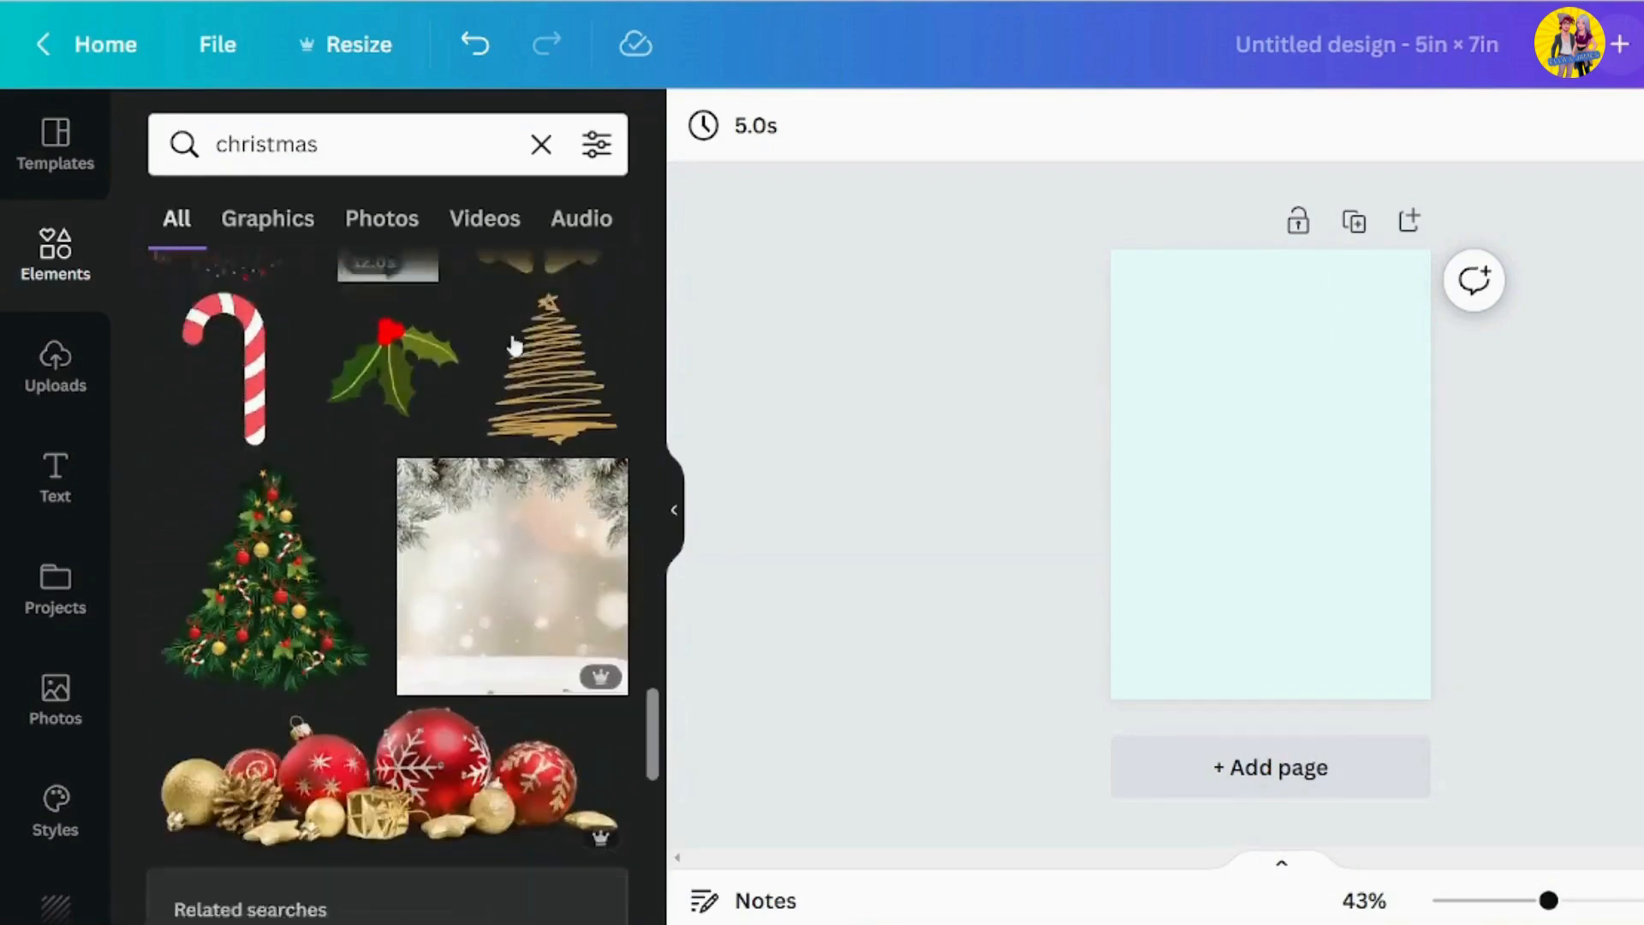
pyautogui.scroll(-10, 514, 345)
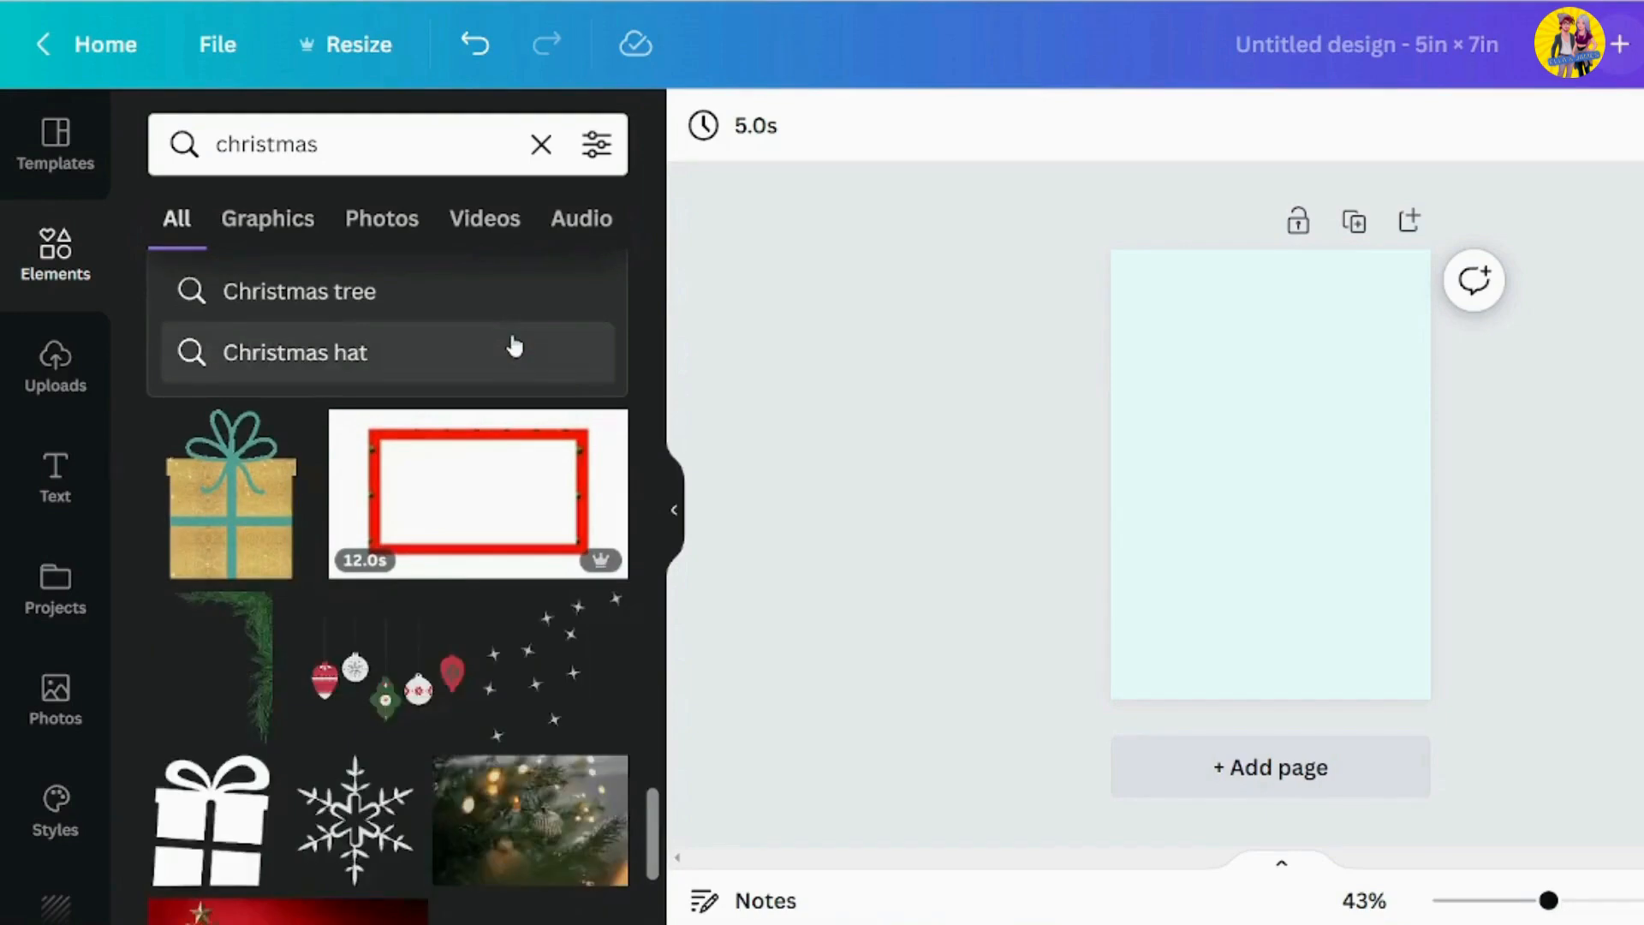
pyautogui.scroll(-10, 514, 345)
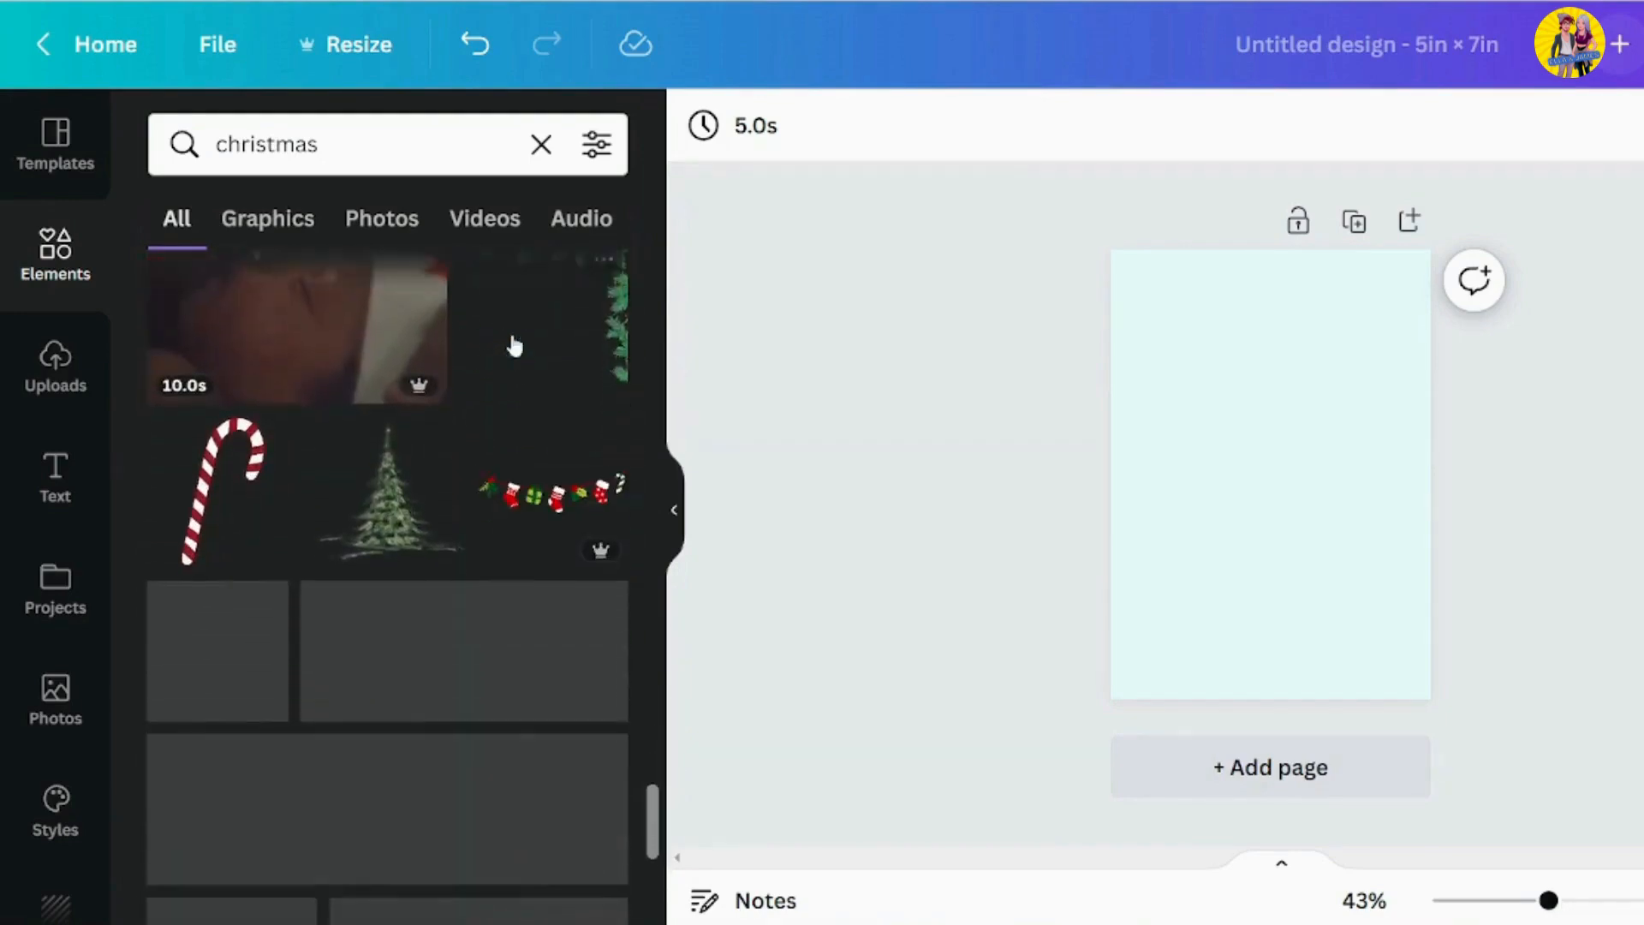
pyautogui.scroll(-7, 531, 445)
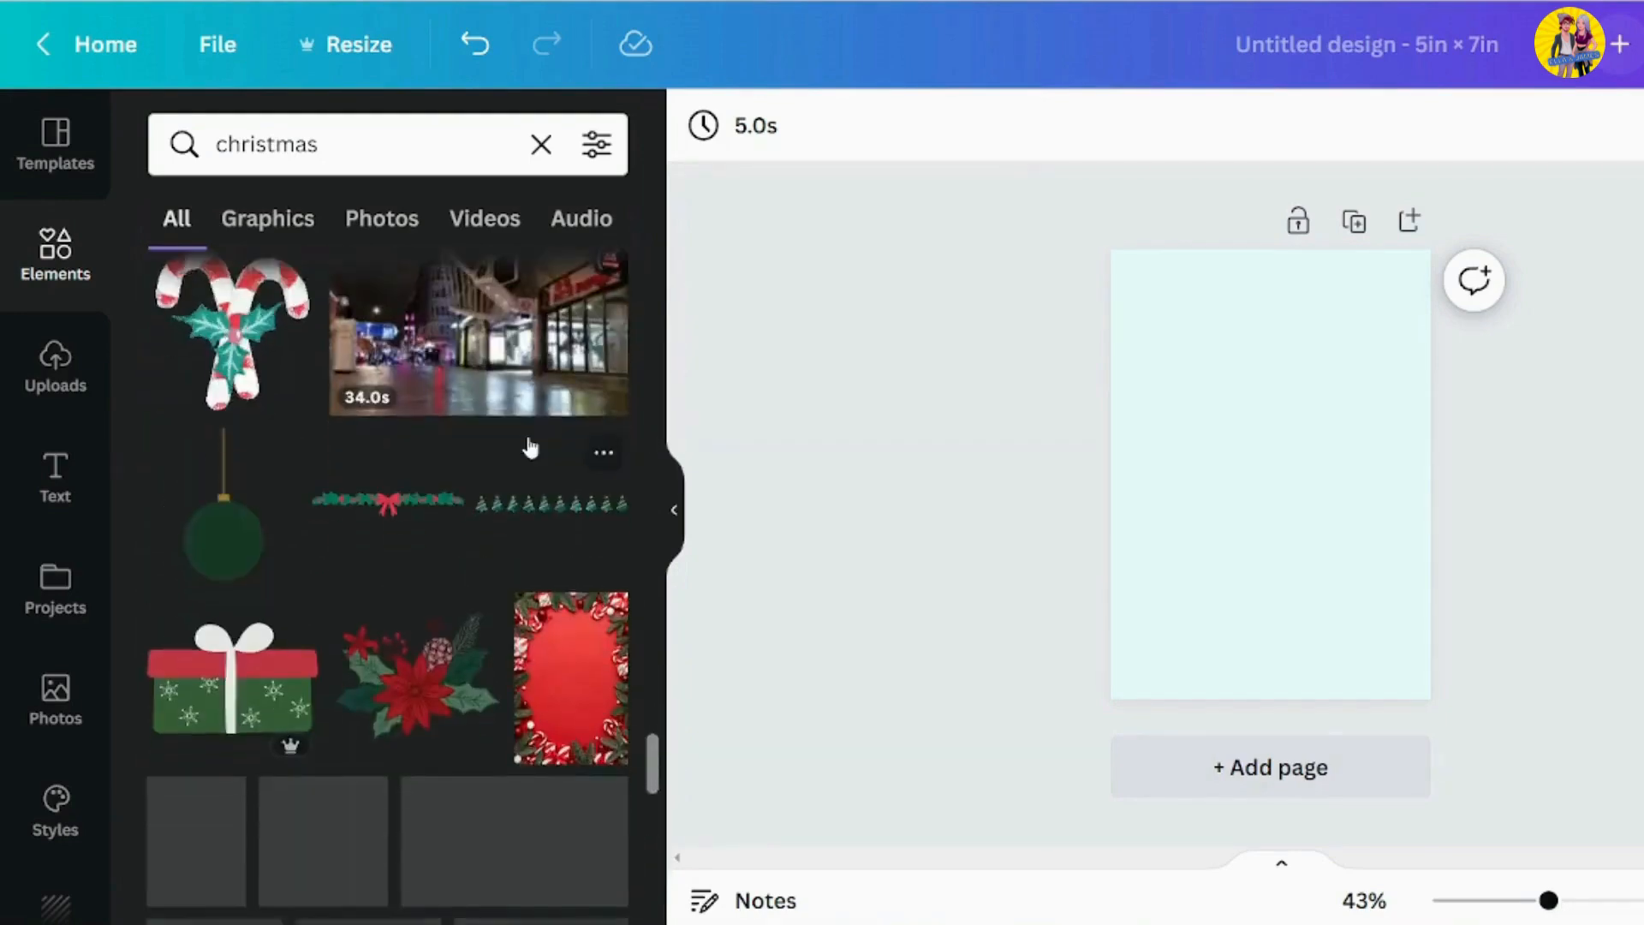
pyautogui.scroll(-8, 531, 446)
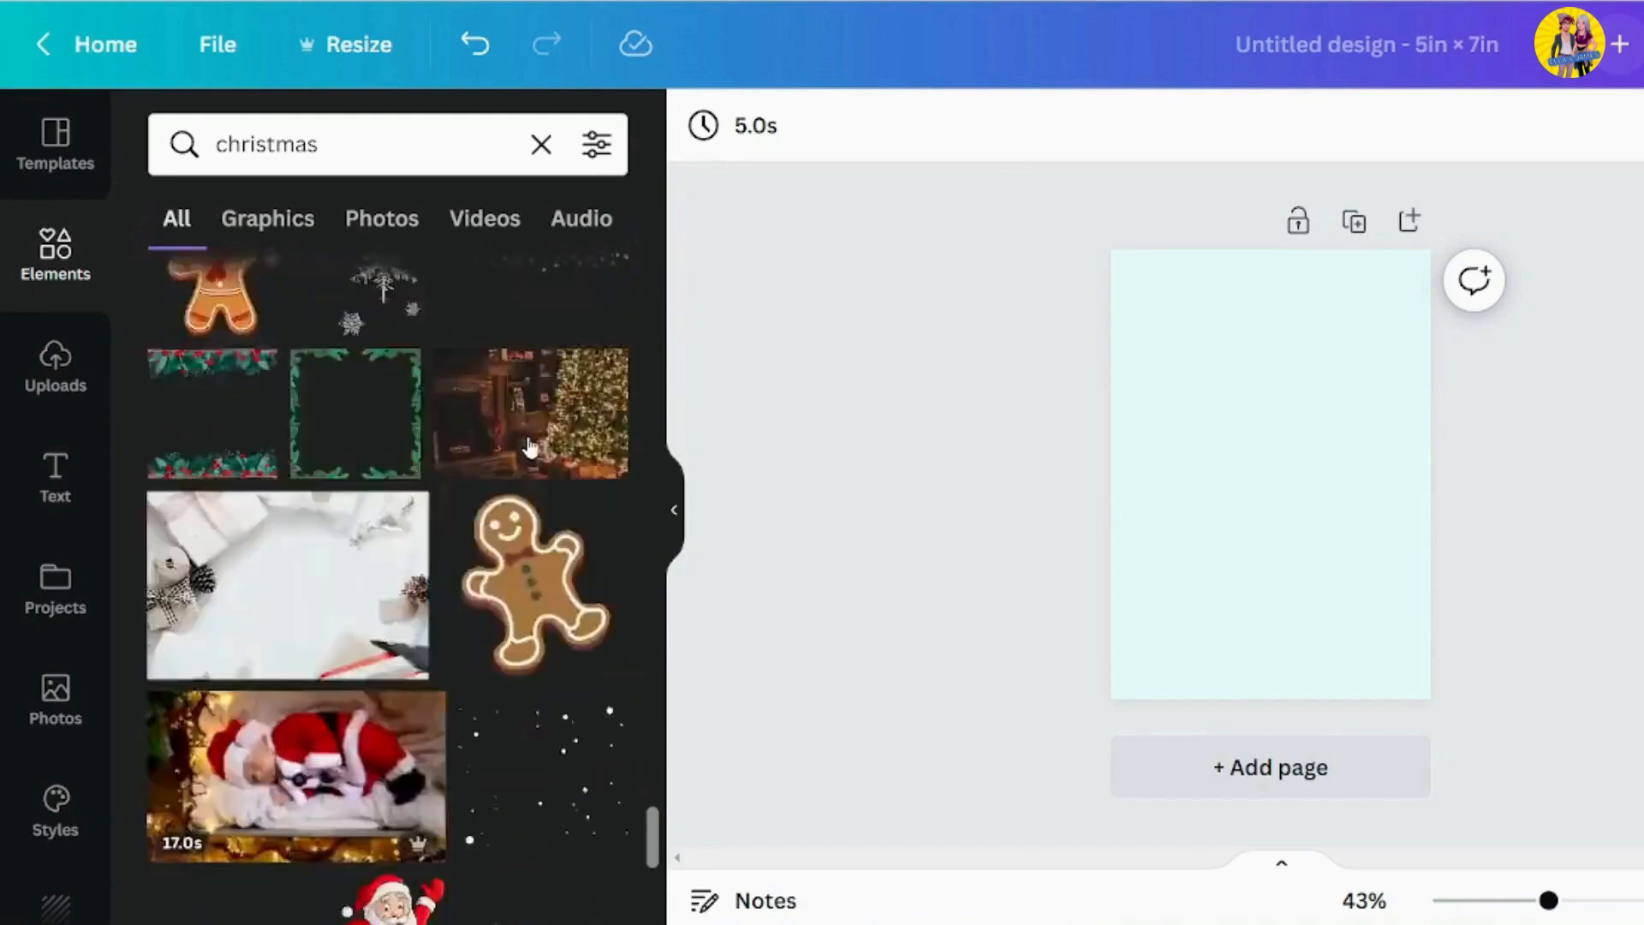
pyautogui.scroll(-10, 530, 445)
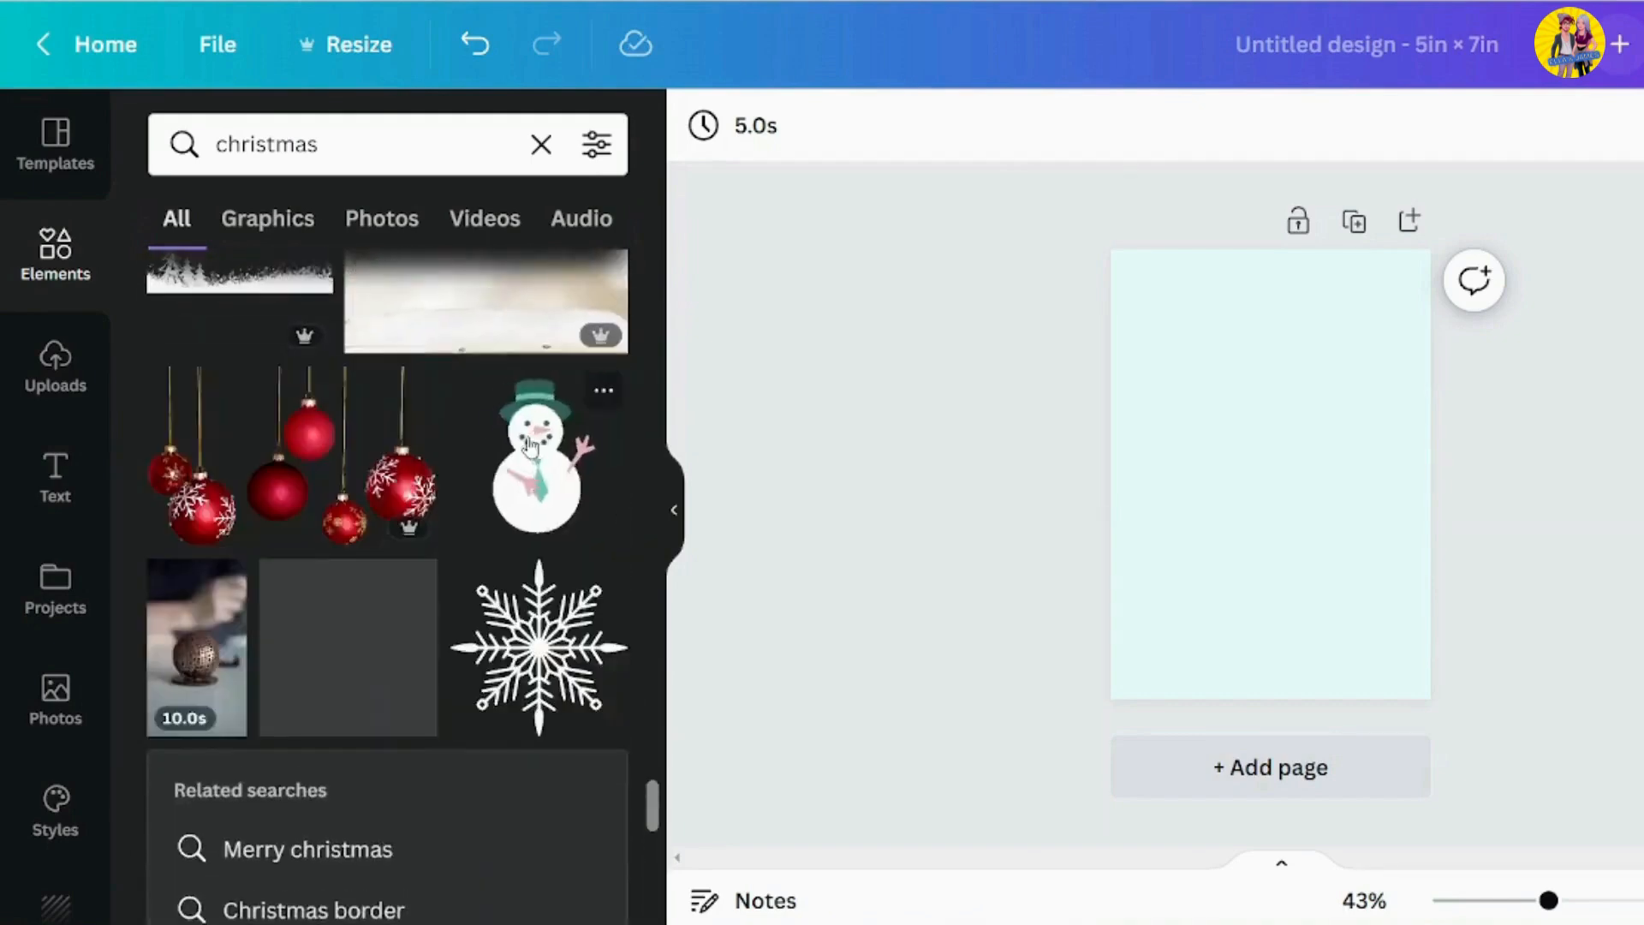
pyautogui.scroll(-5, 529, 444)
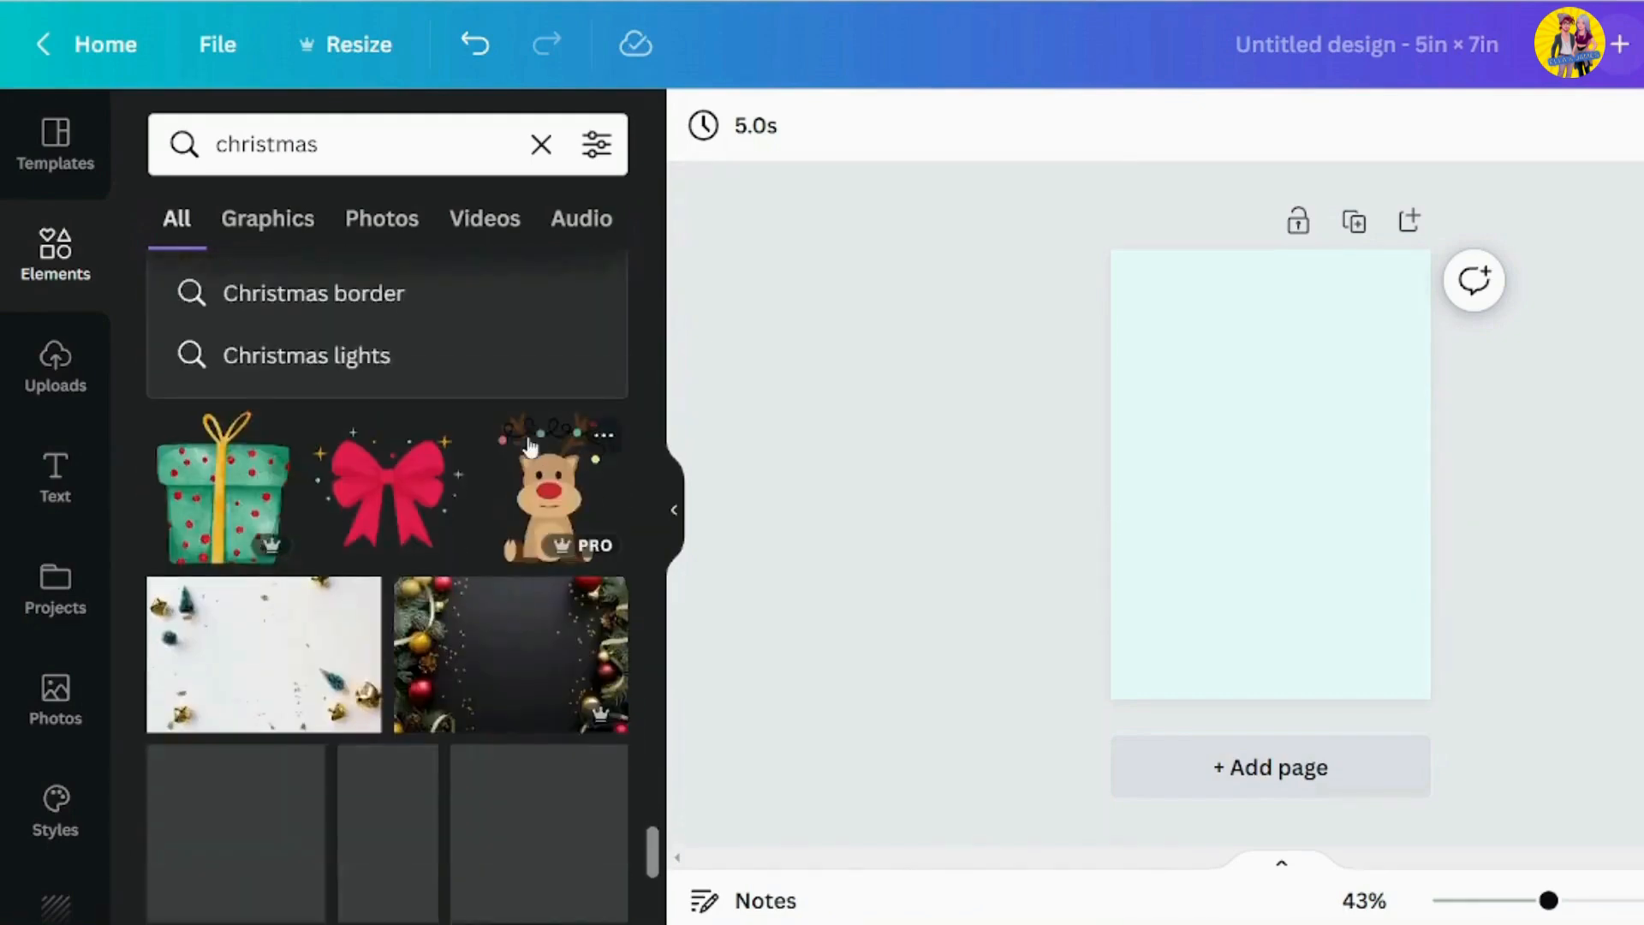
pyautogui.scroll(-5, 531, 447)
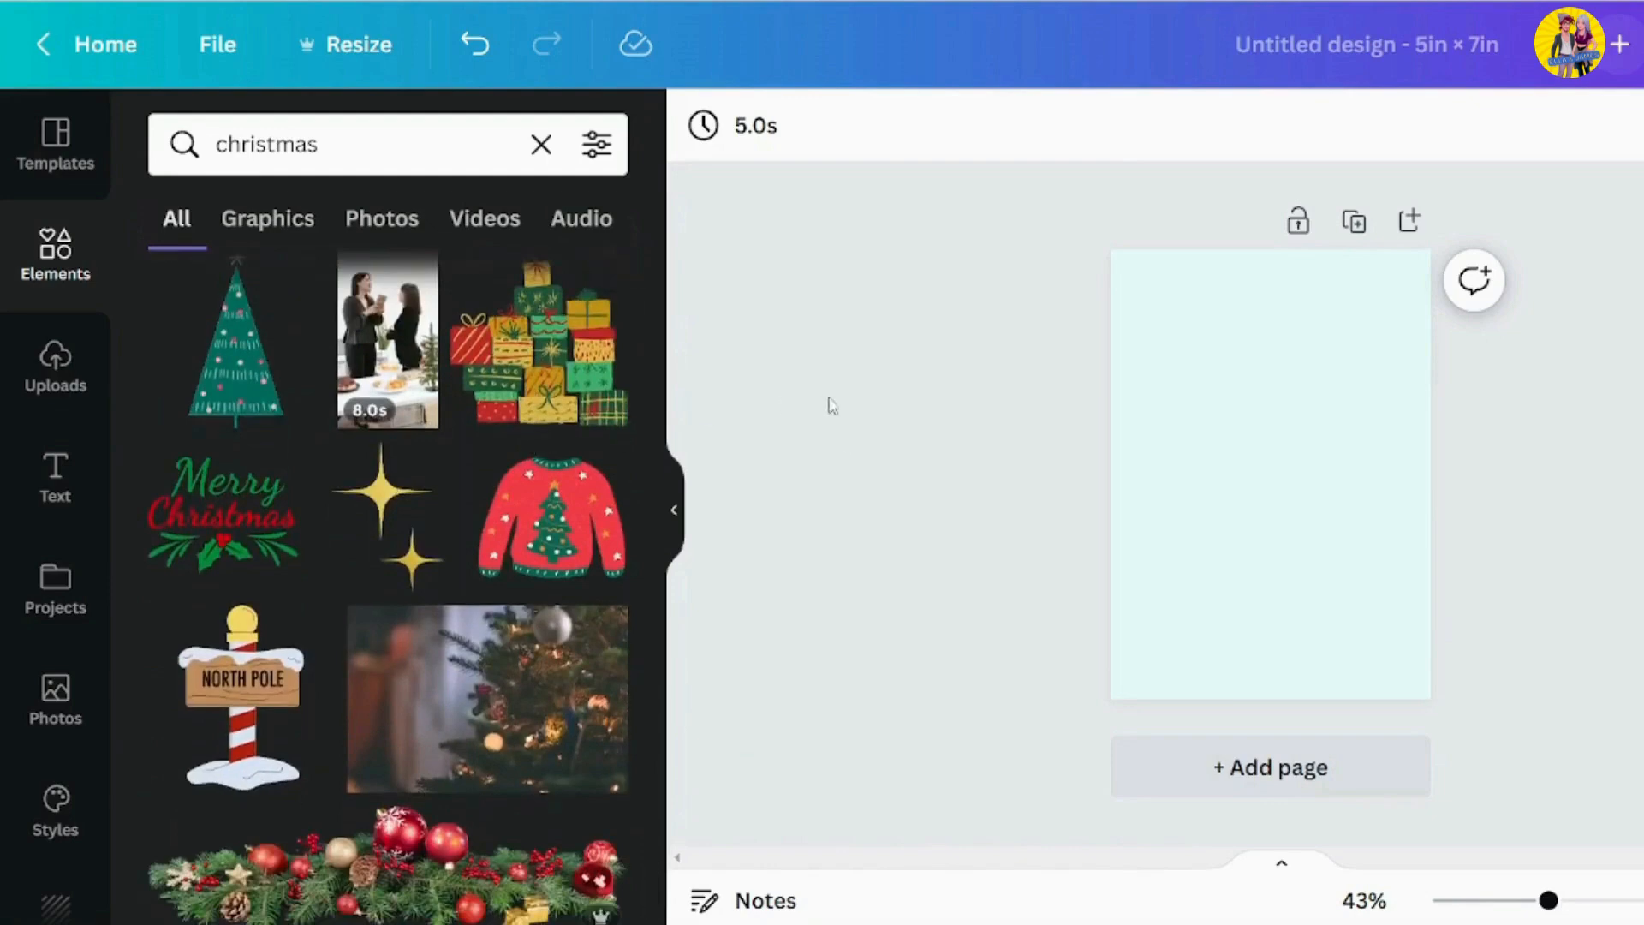
pyautogui.click(250, 531)
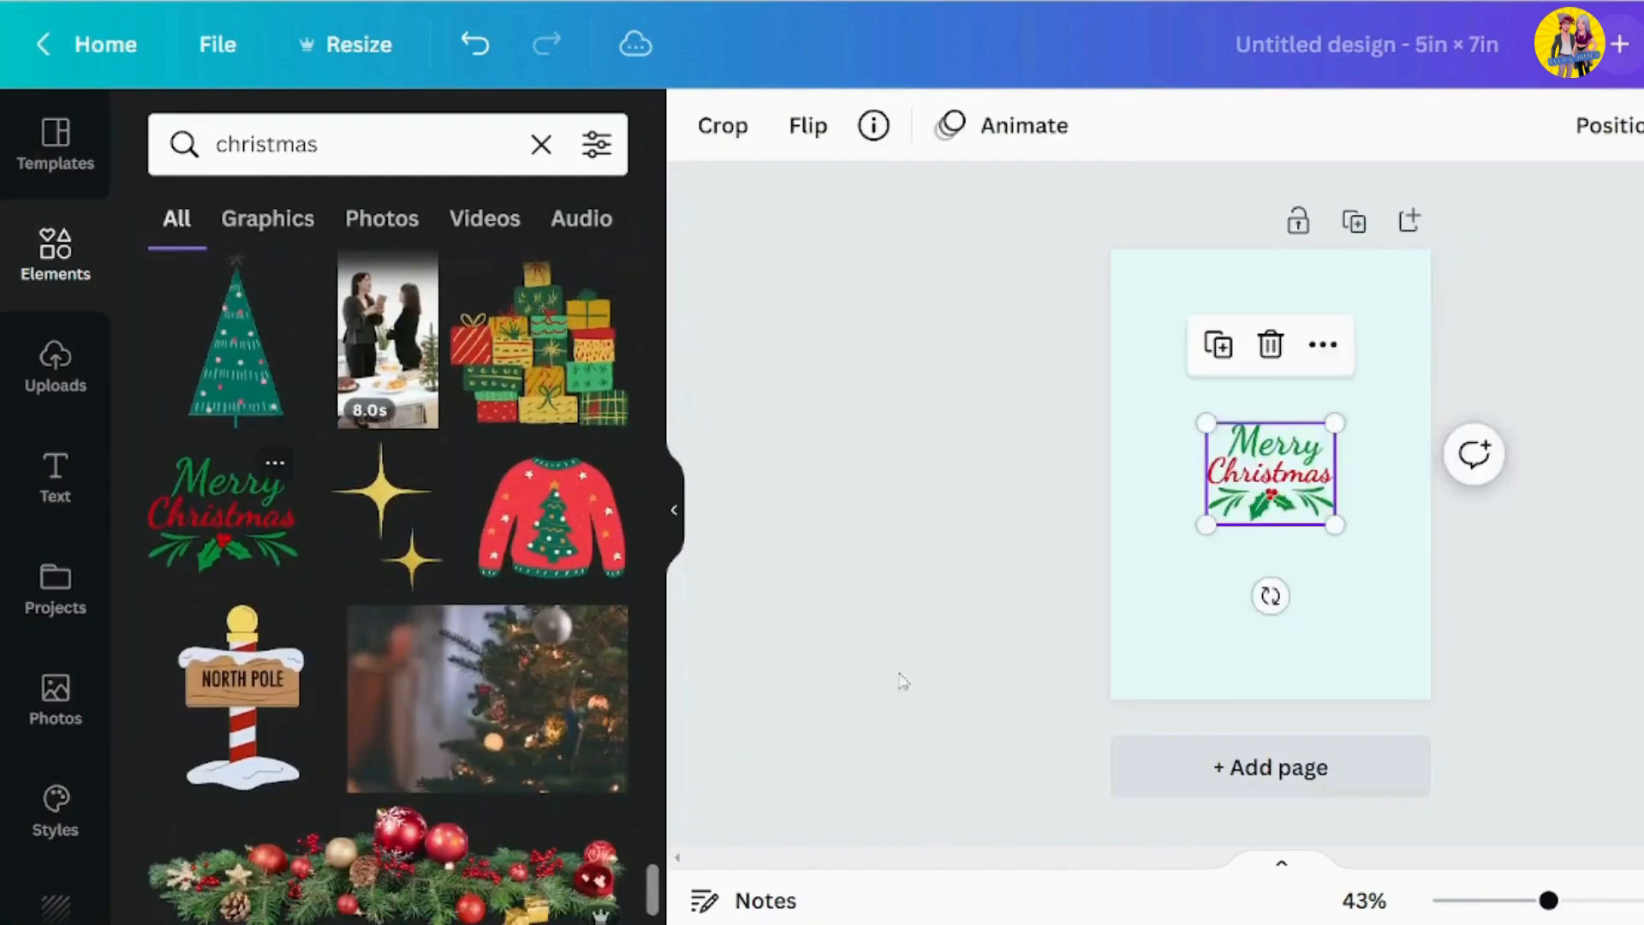
# Enlarge the "Merry Christmas" lettering to more than half the page width and centre it in the upper half
pyautogui.click(1553, 579)
pyautogui.click(1238, 492)
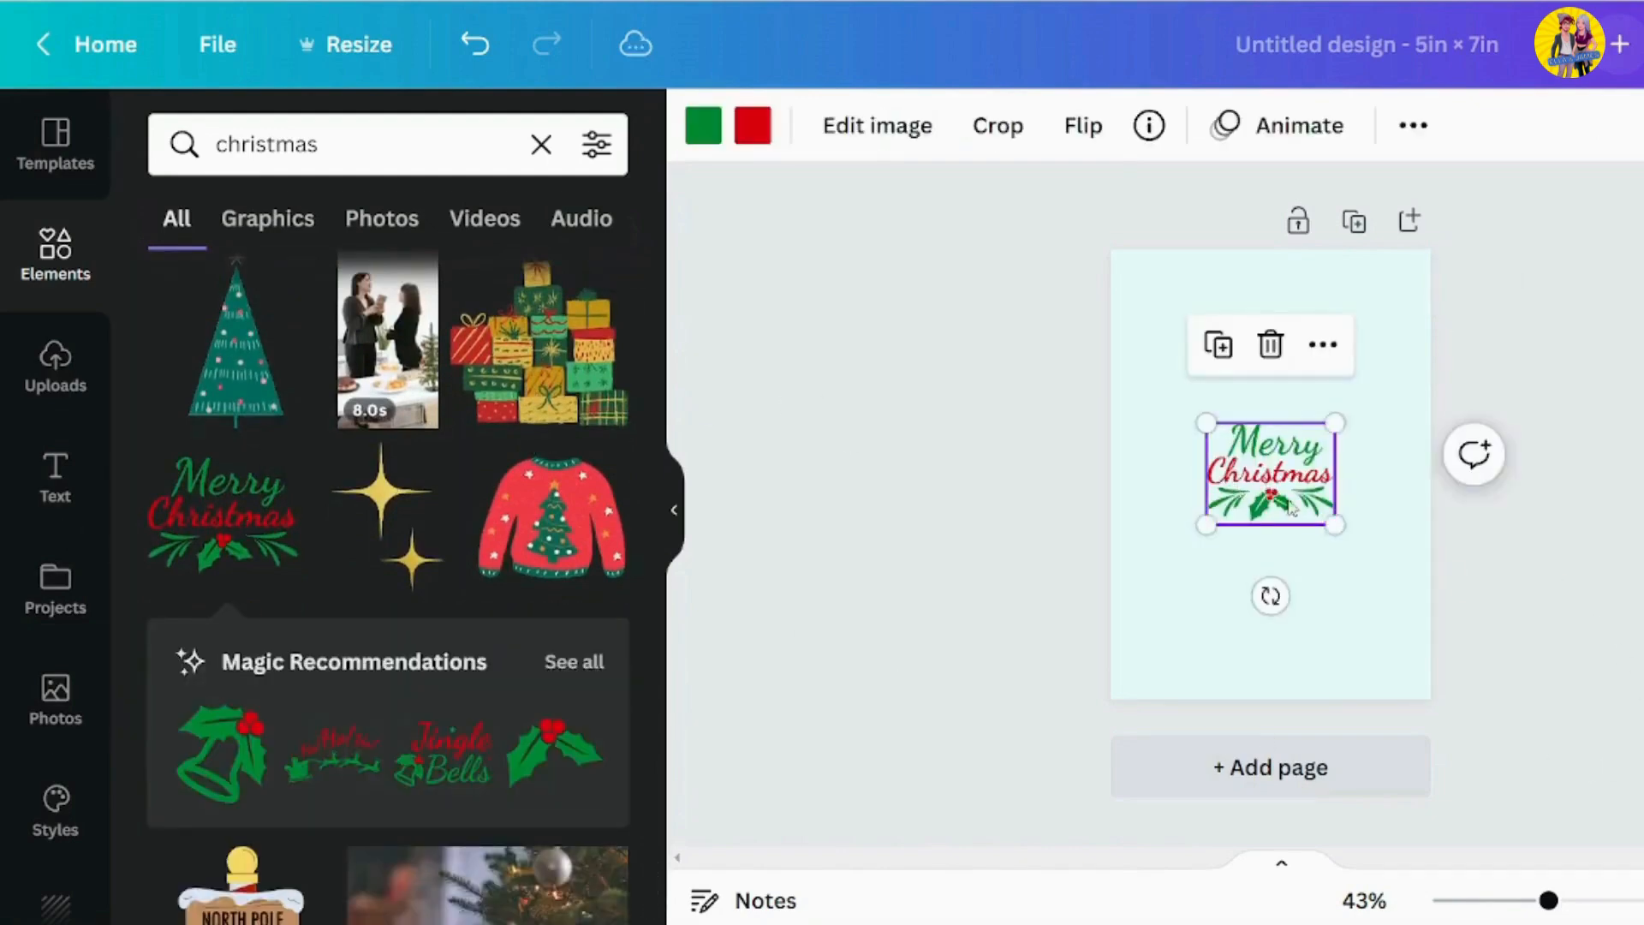
pyautogui.moveTo(1239, 493); pyautogui.dragTo(1354, 460)
pyautogui.click(1457, 382)
pyautogui.moveTo(1261, 382); pyautogui.dragTo(1273, 394)
pyautogui.click(1591, 433)
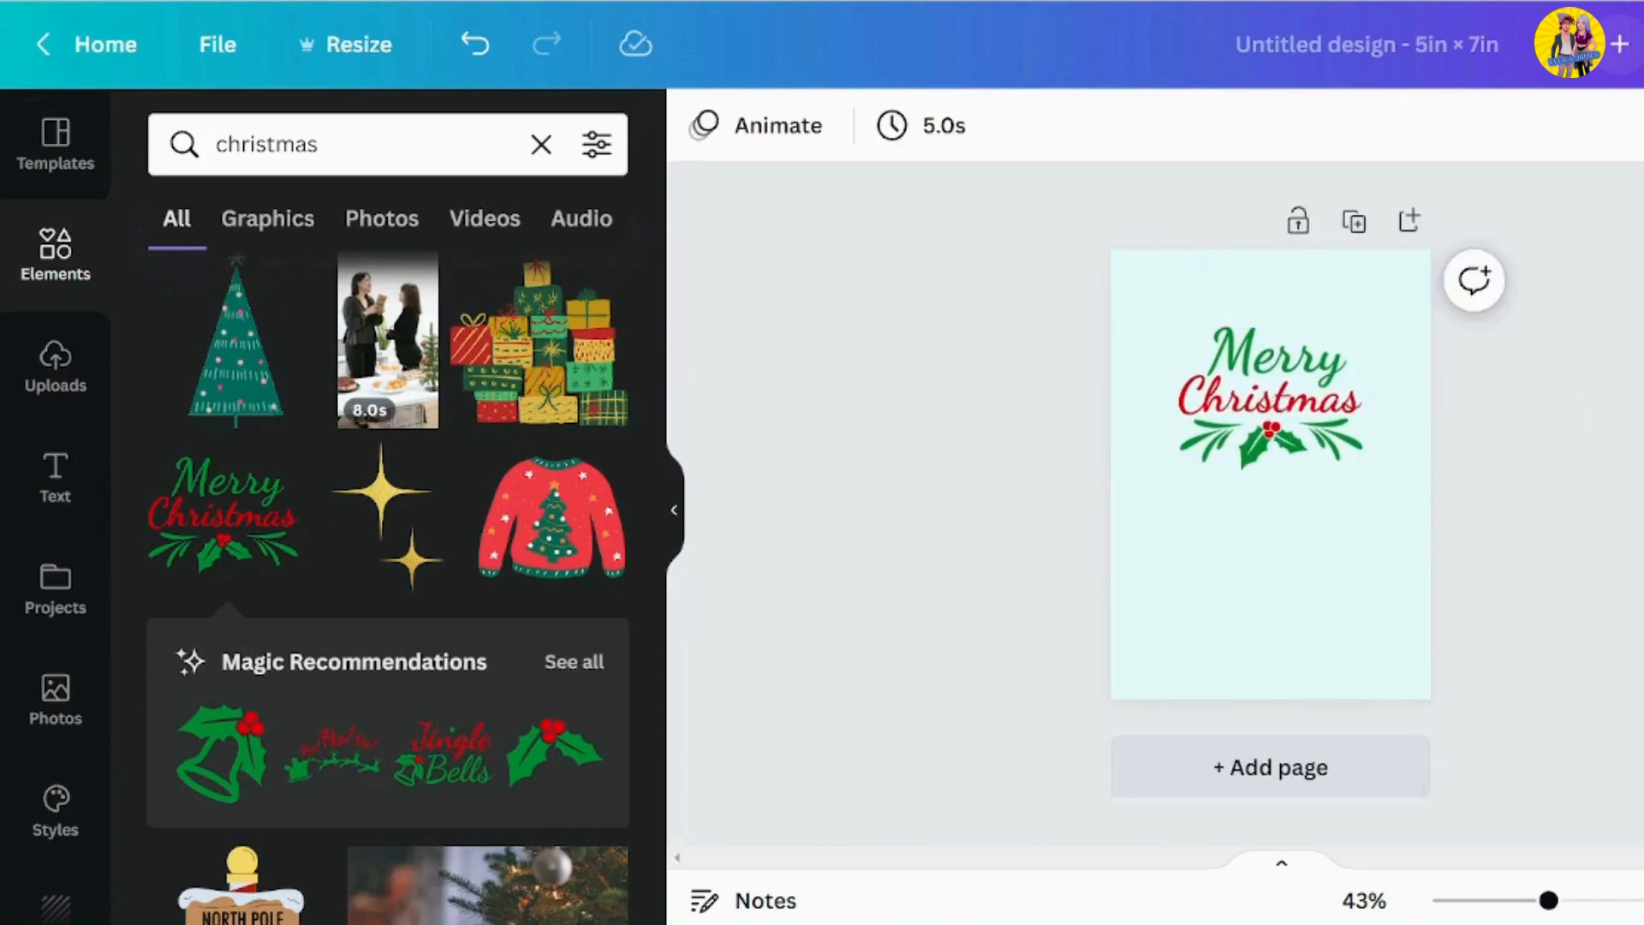
pyautogui.click(1301, 431)
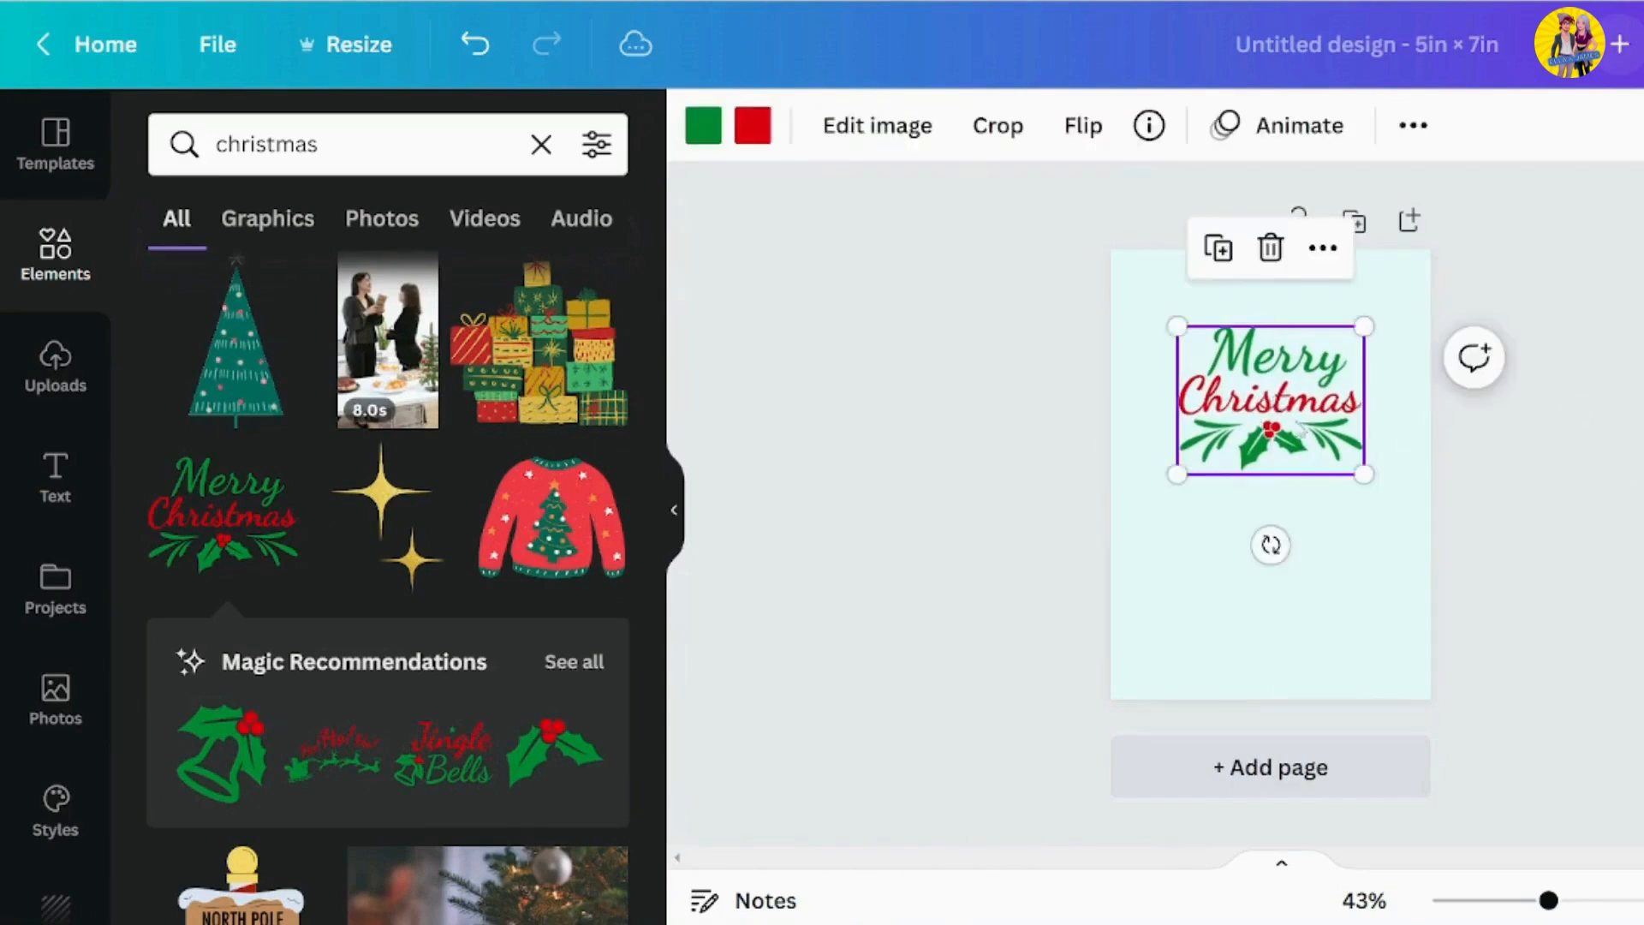
pyautogui.click(1554, 431)
# Search the elements library for "christmas deer"
pyautogui.click(340, 137)
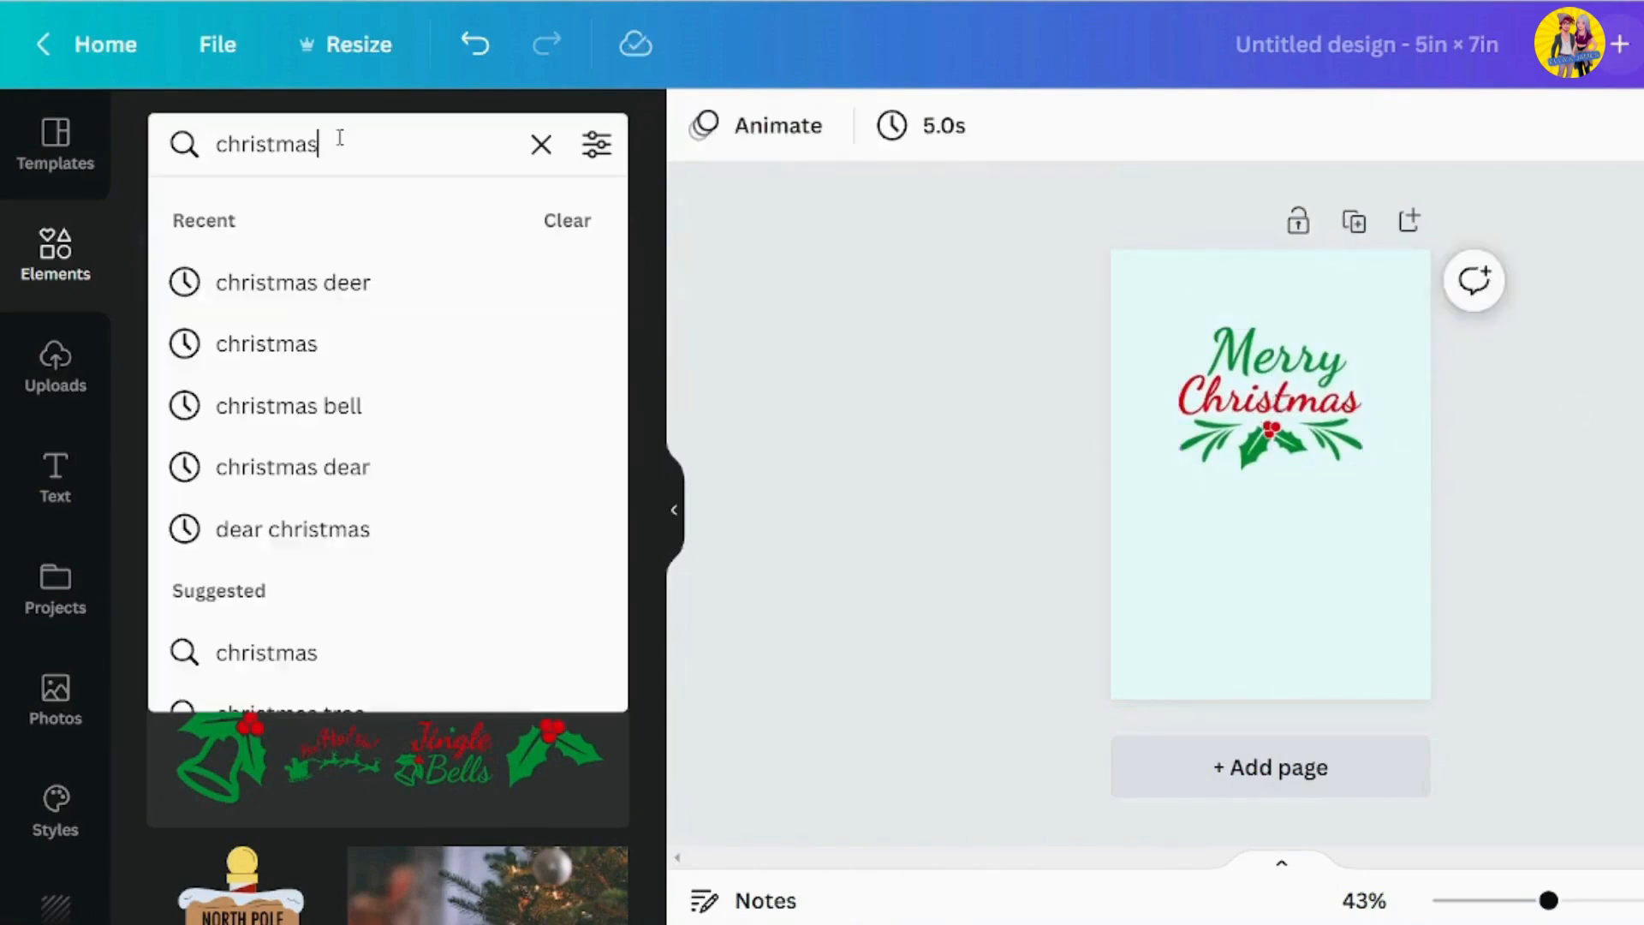
pyautogui.write('d')
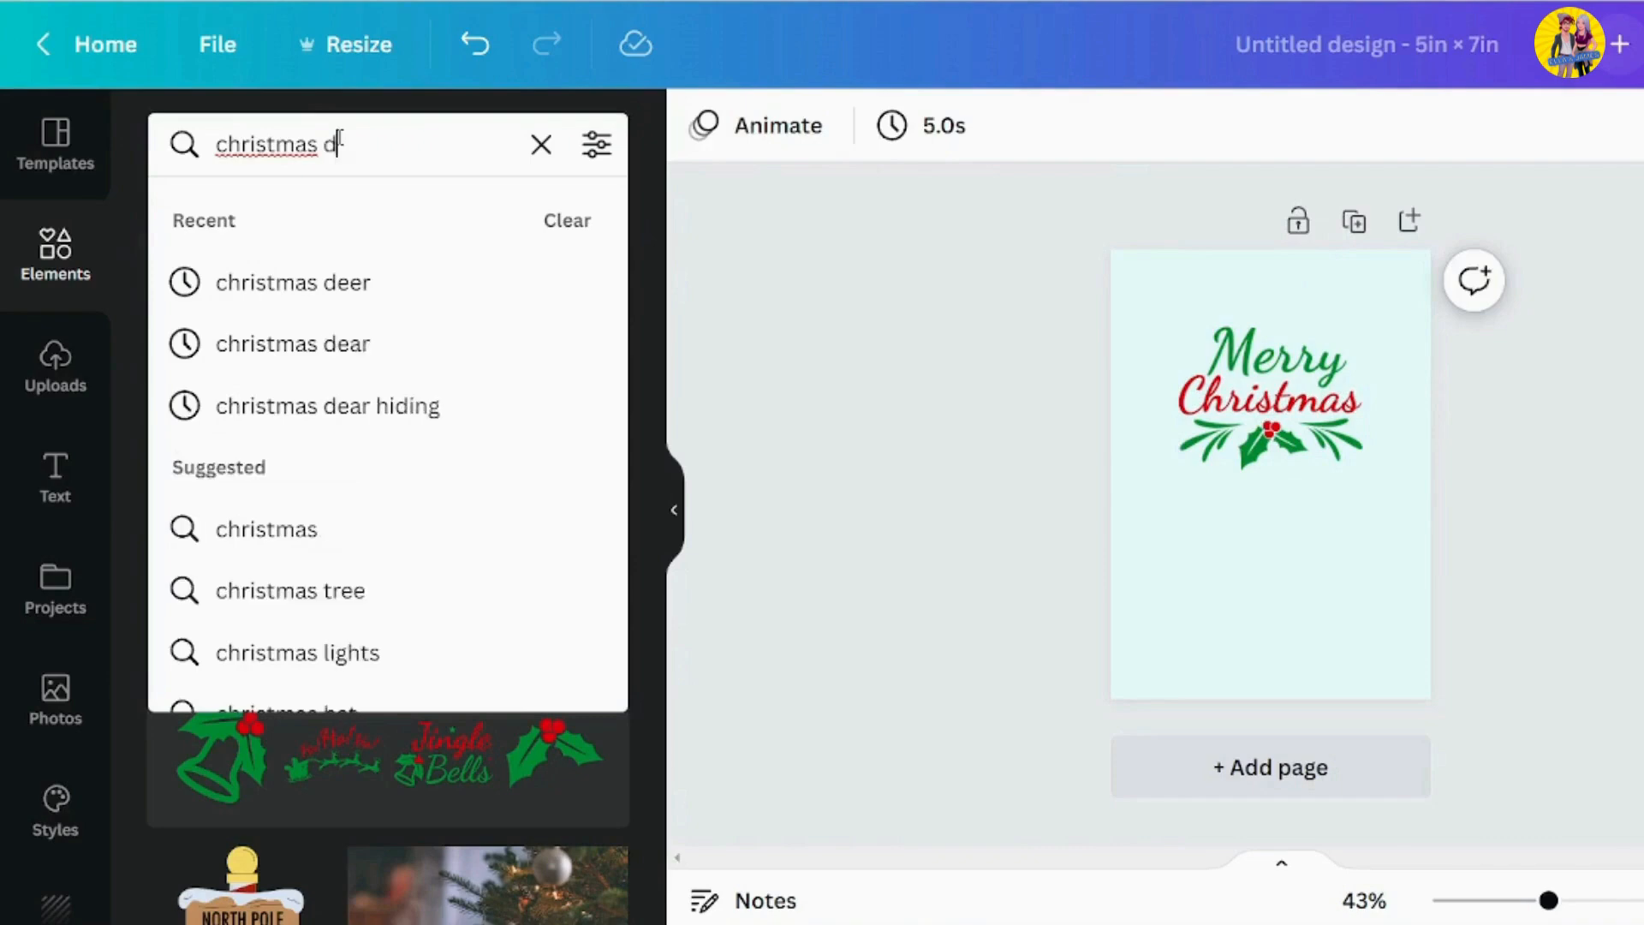
pyautogui.write('eer')
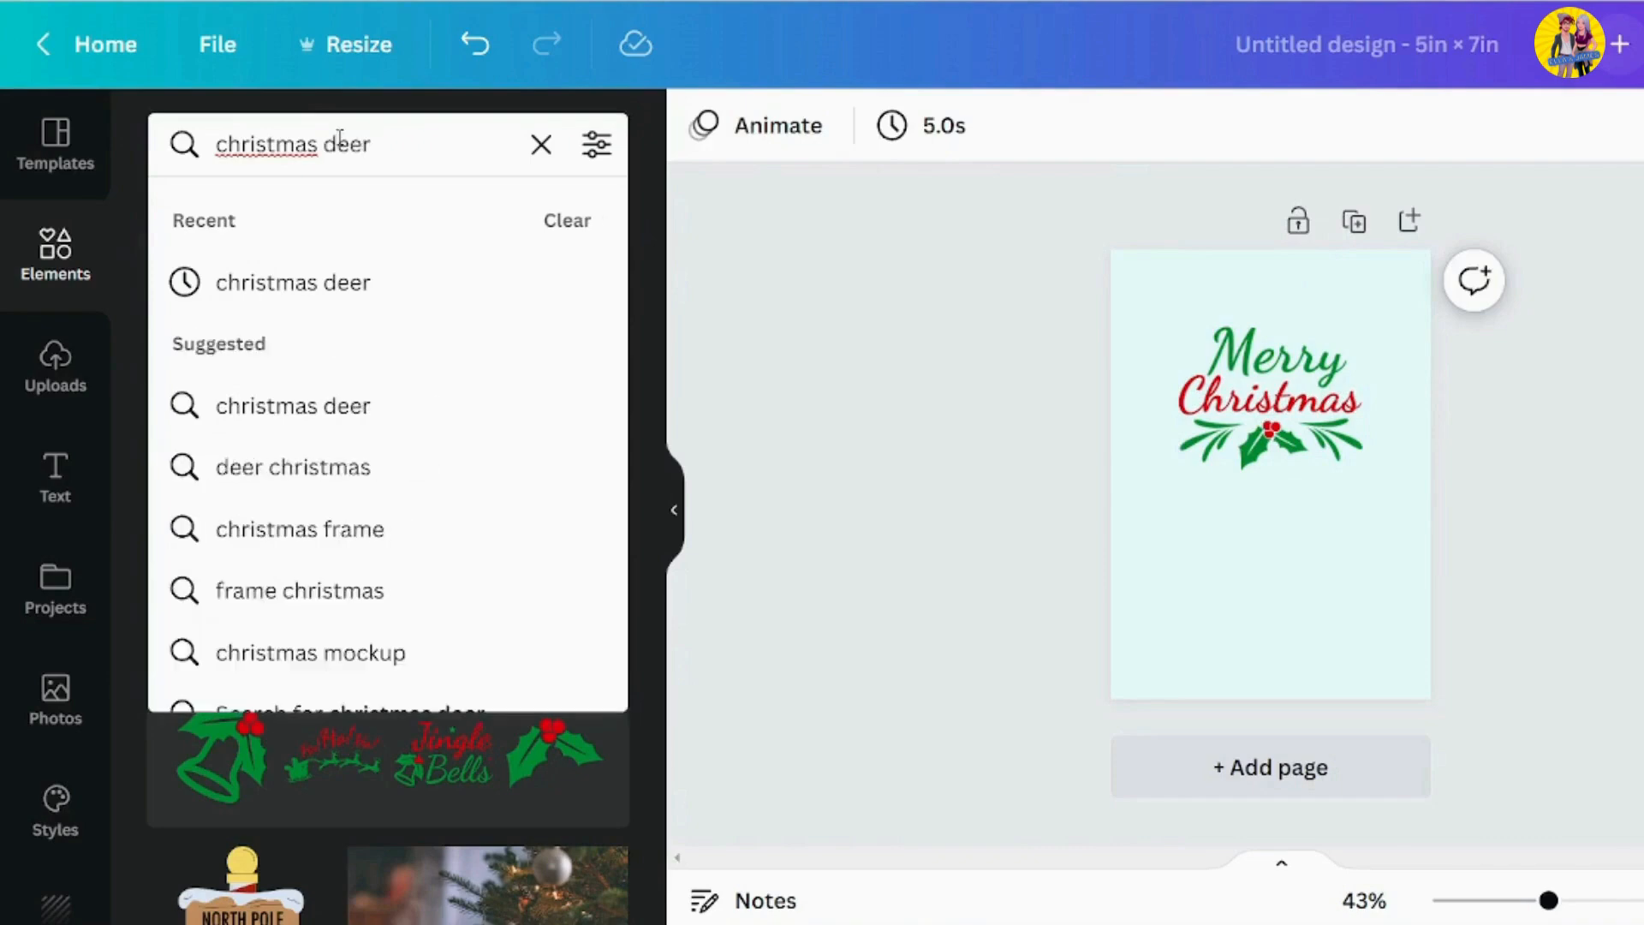
pyautogui.click(331, 279)
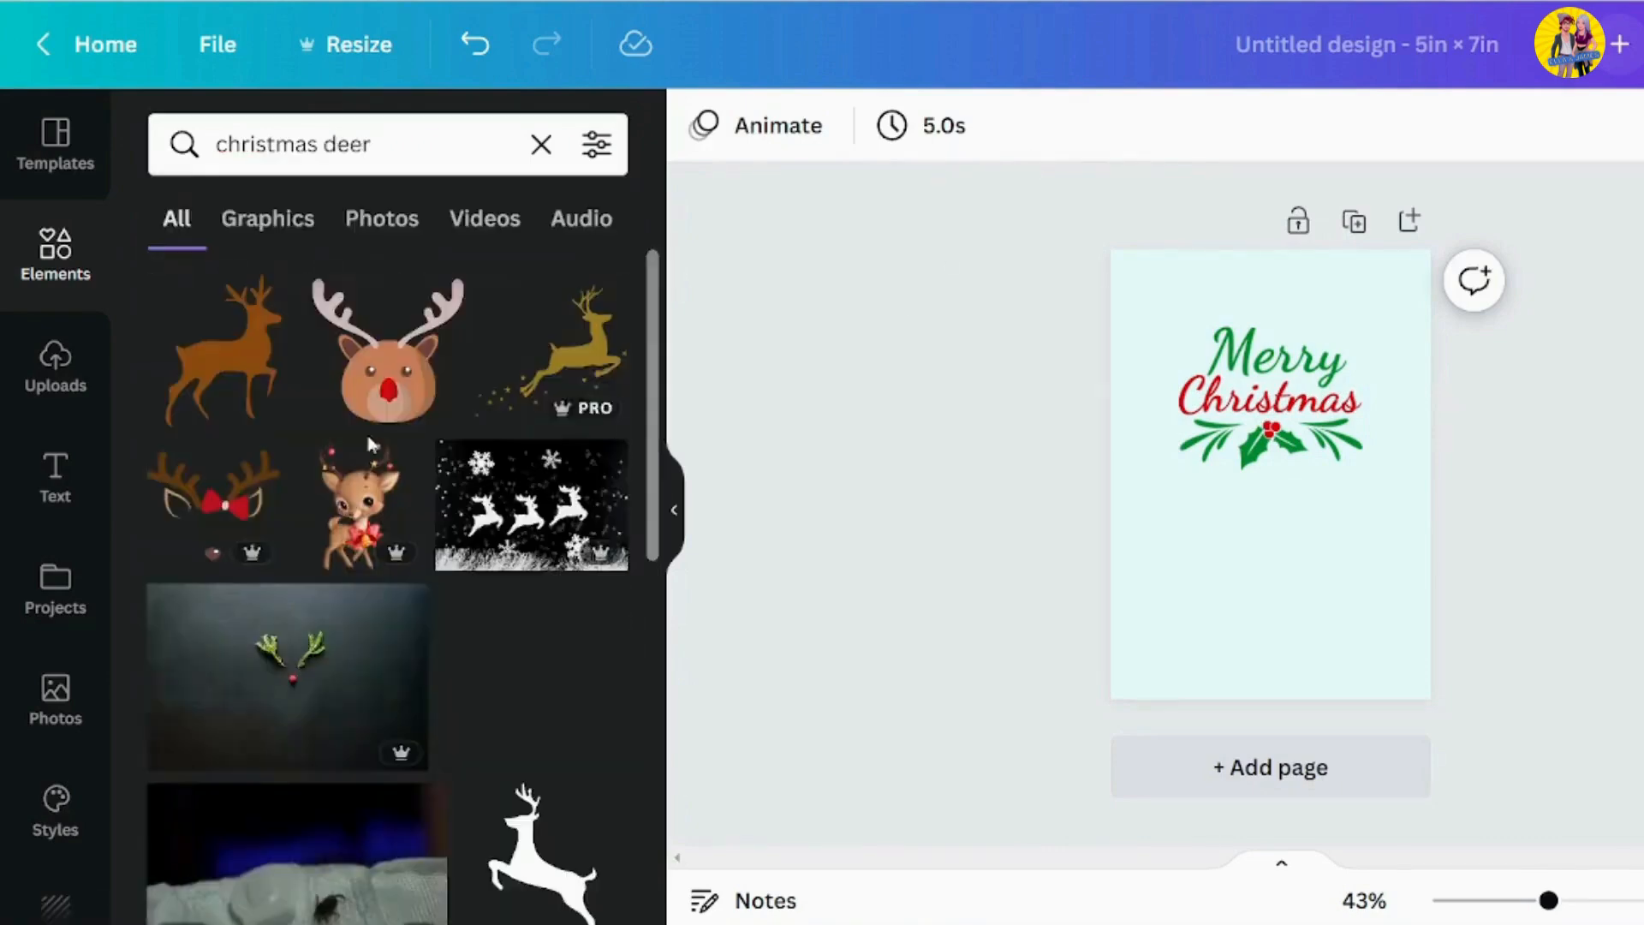
# Add the reindeer face with Santa hat and hanging red baubles, scale it to the lettering's width and centre it directly beneath
pyautogui.scroll(-5, 351, 447)
pyautogui.scroll(-10, 354, 447)
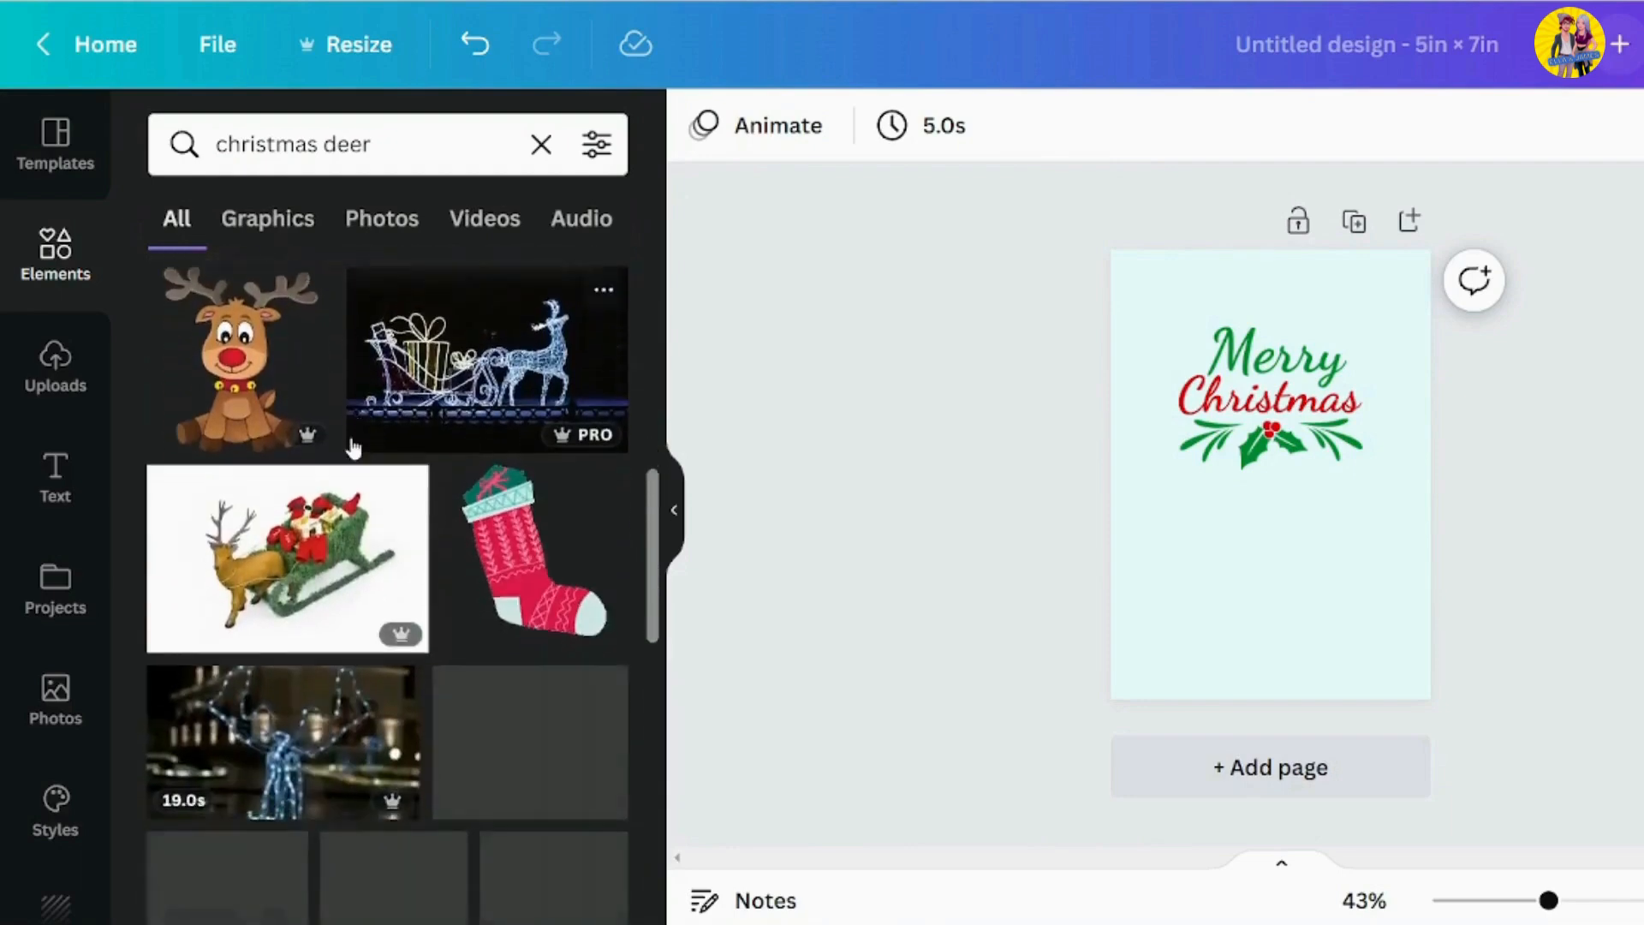
pyautogui.scroll(-10, 354, 447)
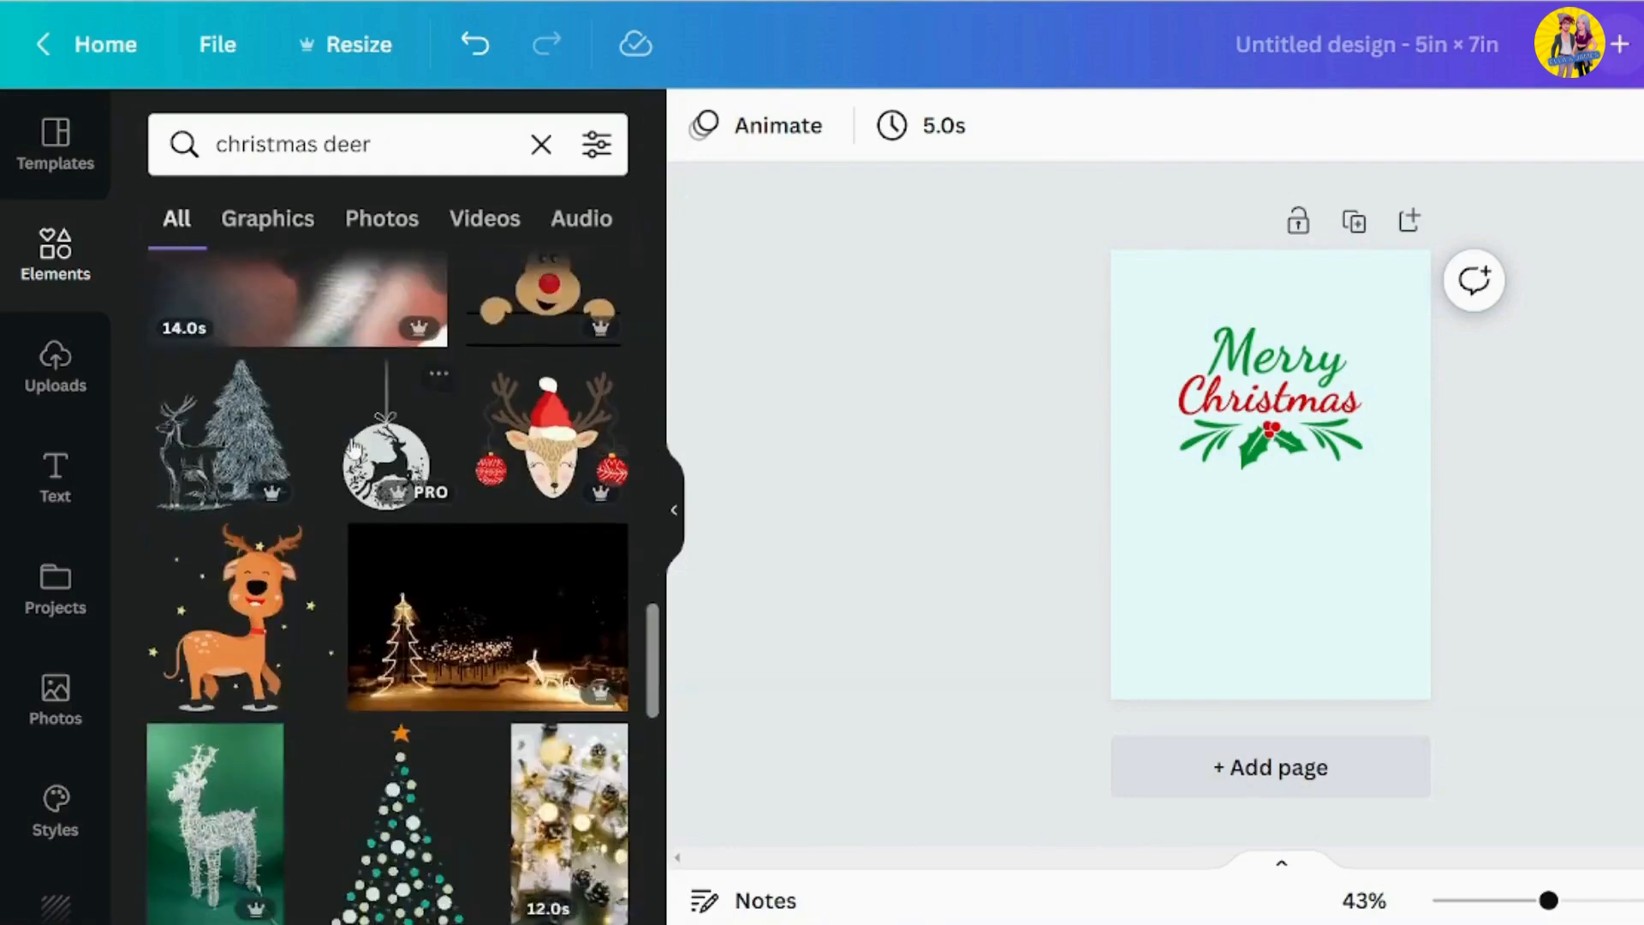
pyautogui.click(553, 441)
pyautogui.moveTo(1268, 488); pyautogui.dragTo(1268, 535)
pyautogui.moveTo(1398, 416); pyautogui.dragTo(1327, 472)
pyautogui.moveTo(1215, 546); pyautogui.dragTo(1253, 547)
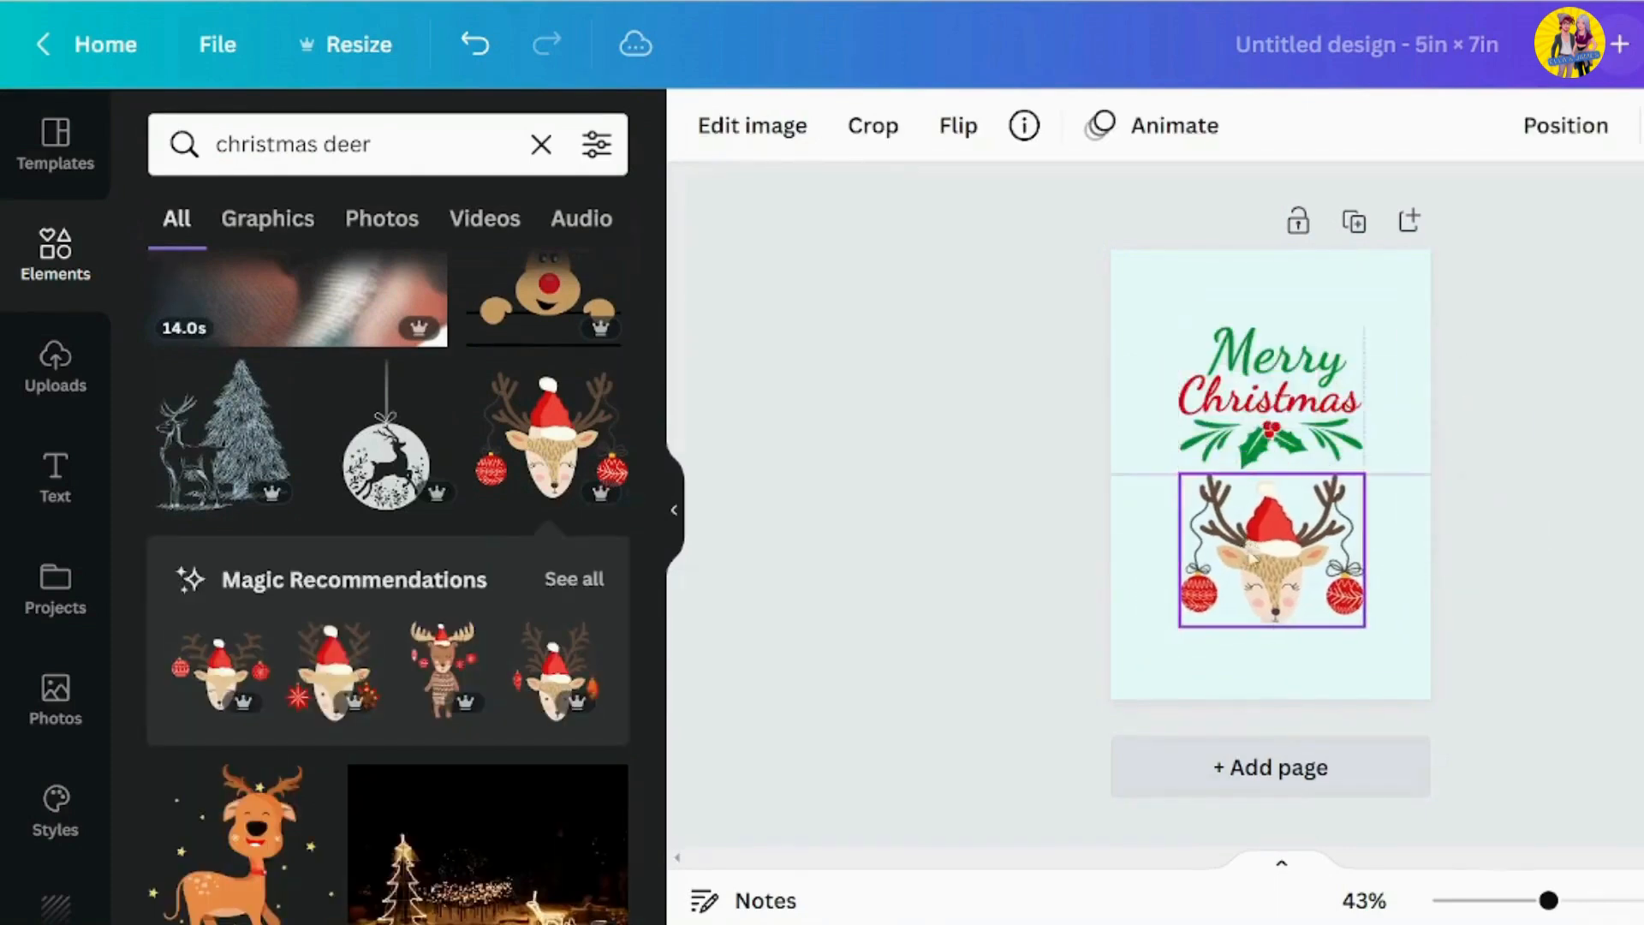
# Swap the two graphics, placing the reindeer in the upper half and a slightly enlarged "Merry Christmas" lettering beneath it
pyautogui.click(1546, 488)
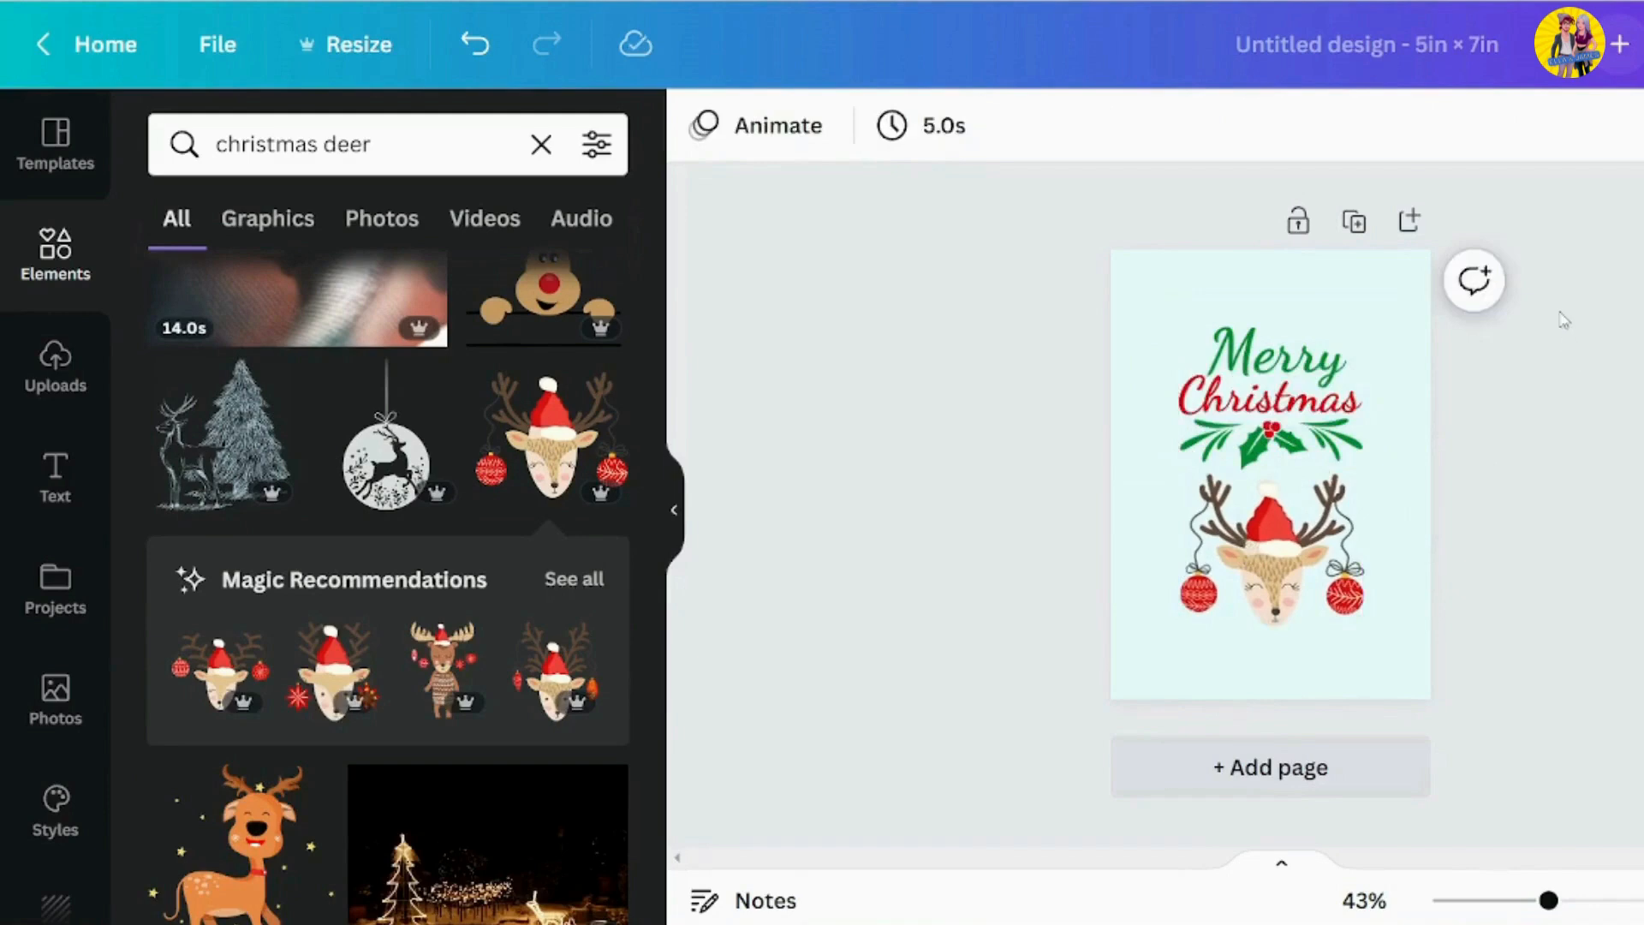
pyautogui.scroll(3, 1501, 445)
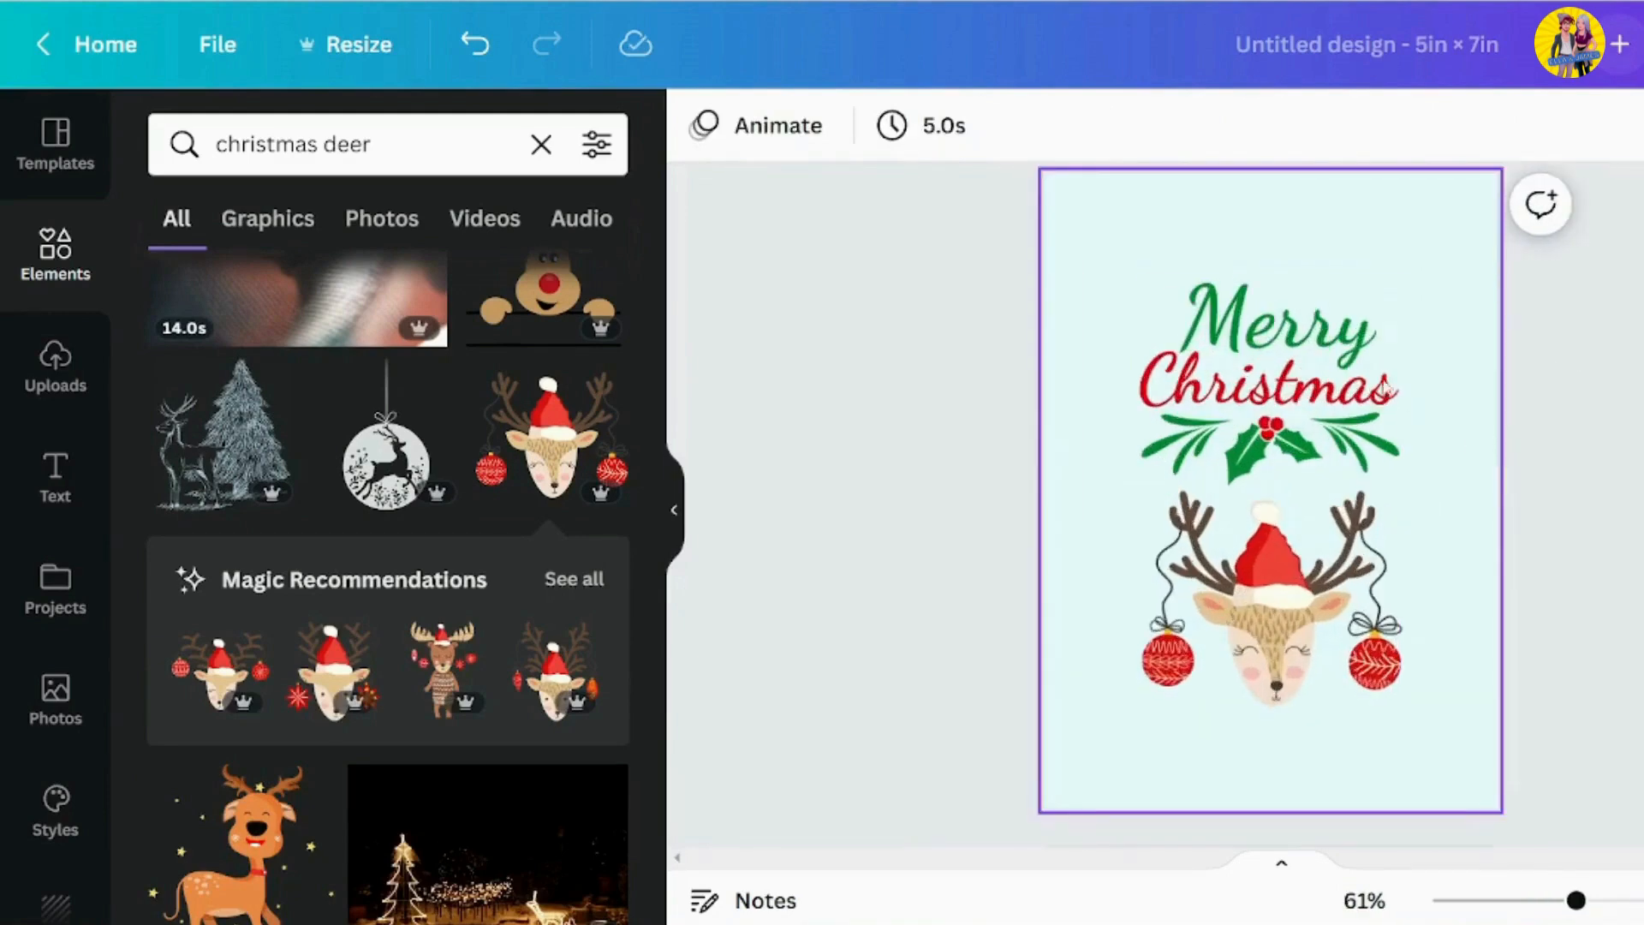
pyautogui.click(1387, 387)
pyautogui.moveTo(1265, 381); pyautogui.dragTo(1255, 326)
pyautogui.moveTo(1273, 617); pyautogui.dragTo(1268, 572)
pyautogui.moveTo(1406, 661); pyautogui.dragTo(1432, 696)
pyautogui.moveTo(1276, 583); pyautogui.dragTo(1266, 593)
pyautogui.click(1257, 255)
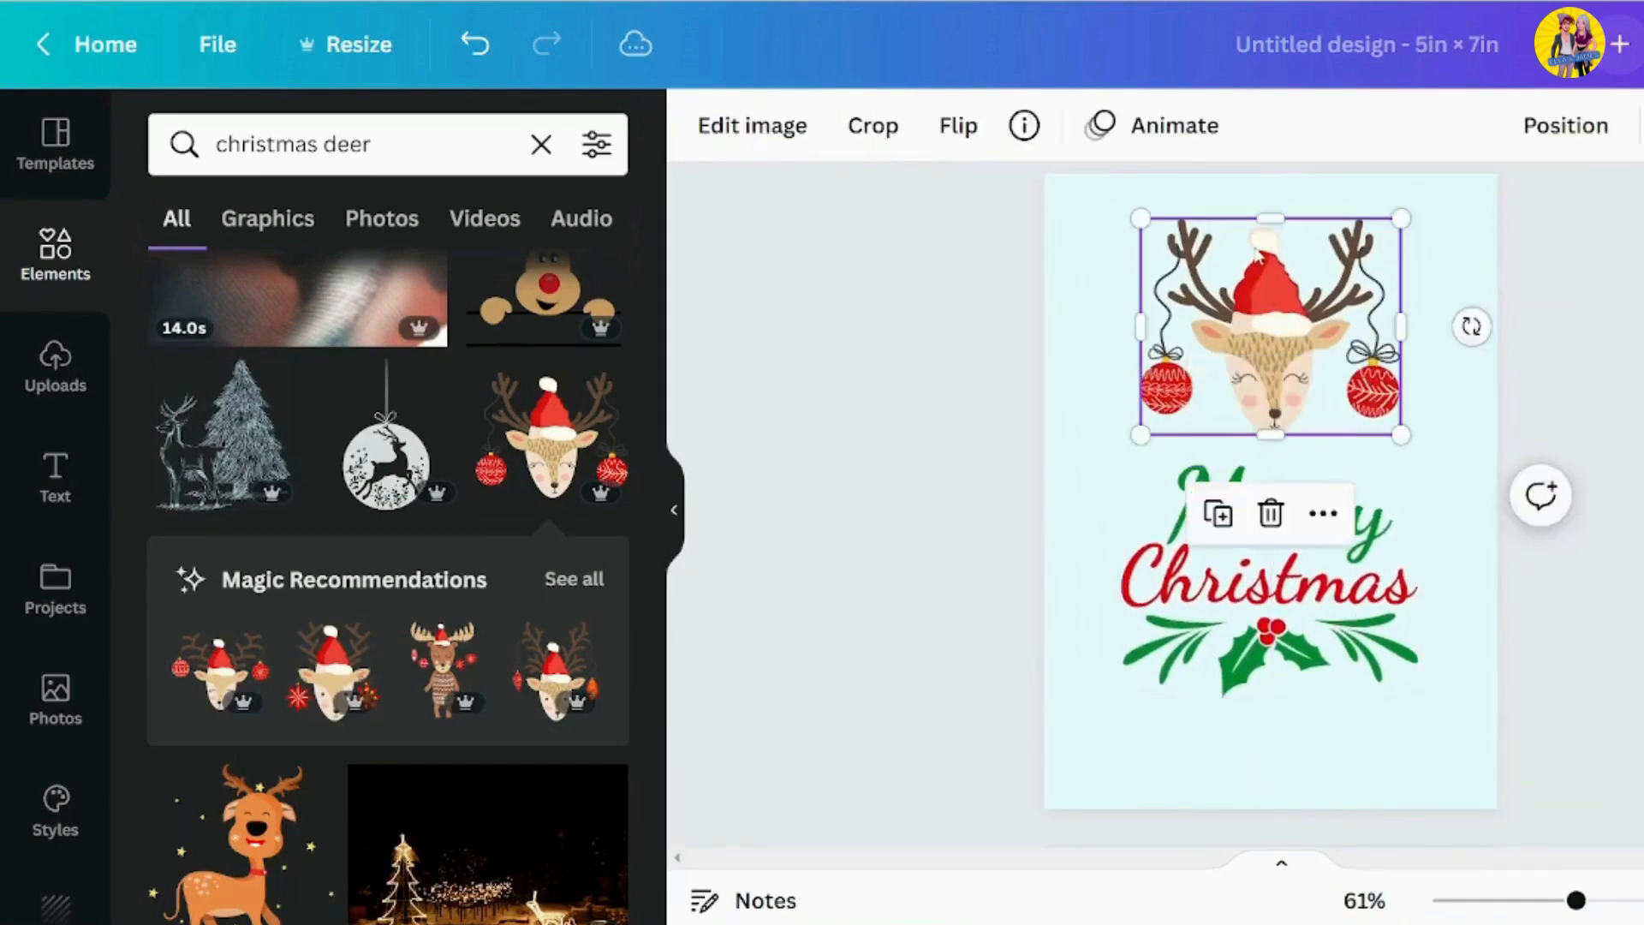
# Enlarge the reindeer slightly and centre it horizontally, and shift the "Merry Christmas" lettering a little lower
pyautogui.moveTo(1140, 435); pyautogui.dragTo(1119, 451)
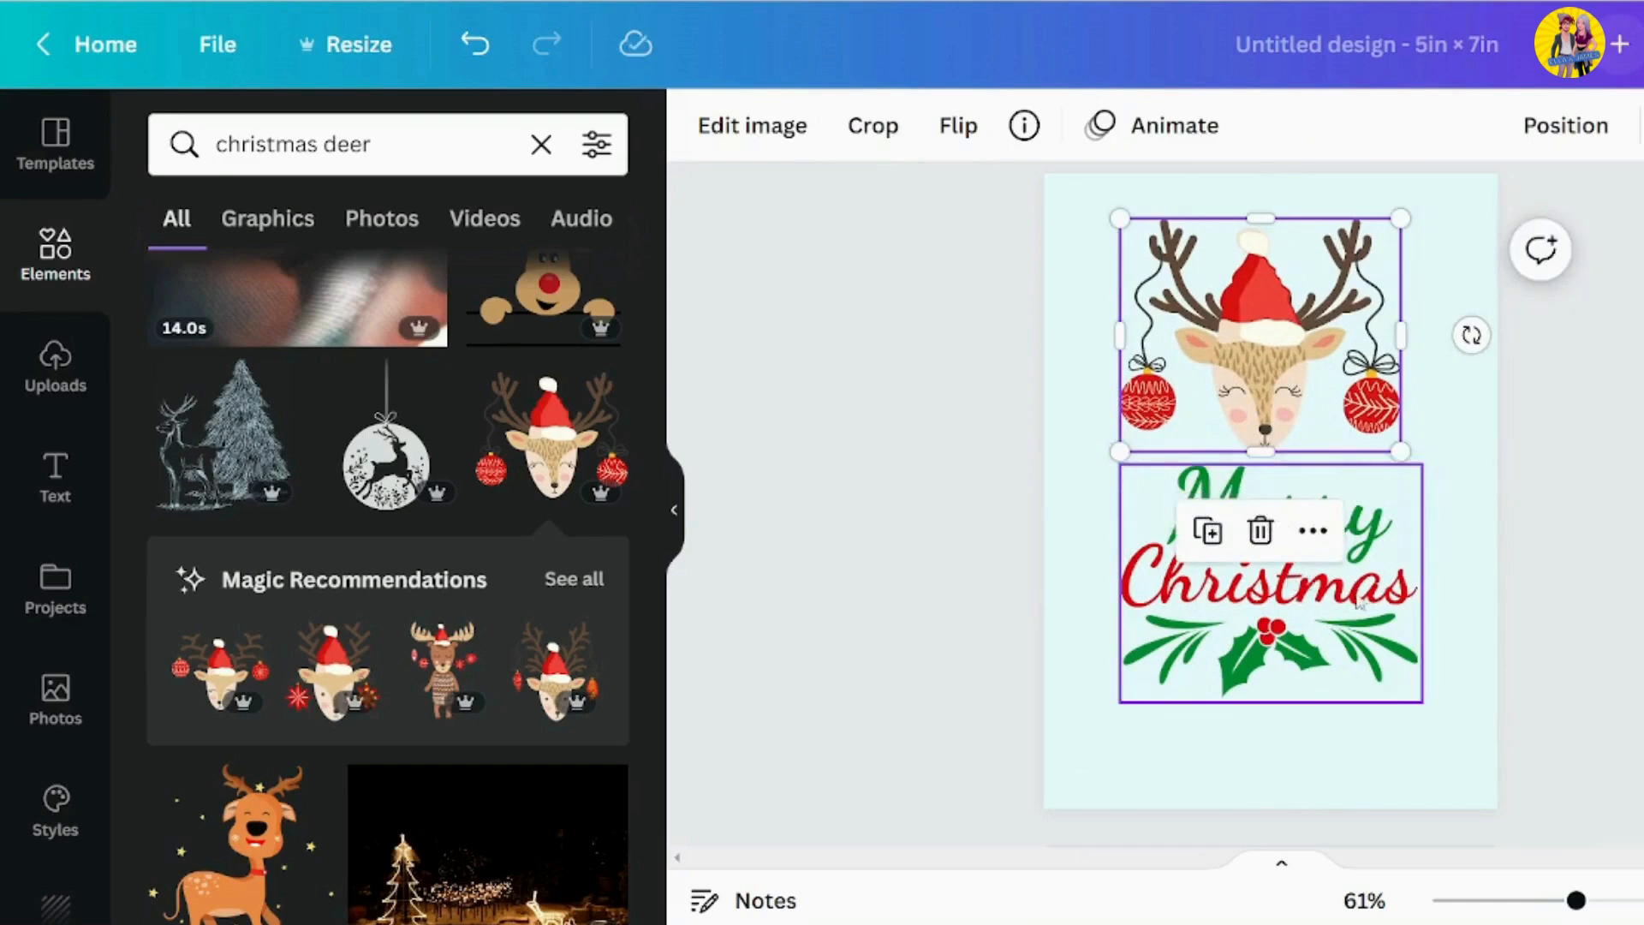
pyautogui.moveTo(1360, 604); pyautogui.dragTo(1367, 608)
pyautogui.click(1295, 289)
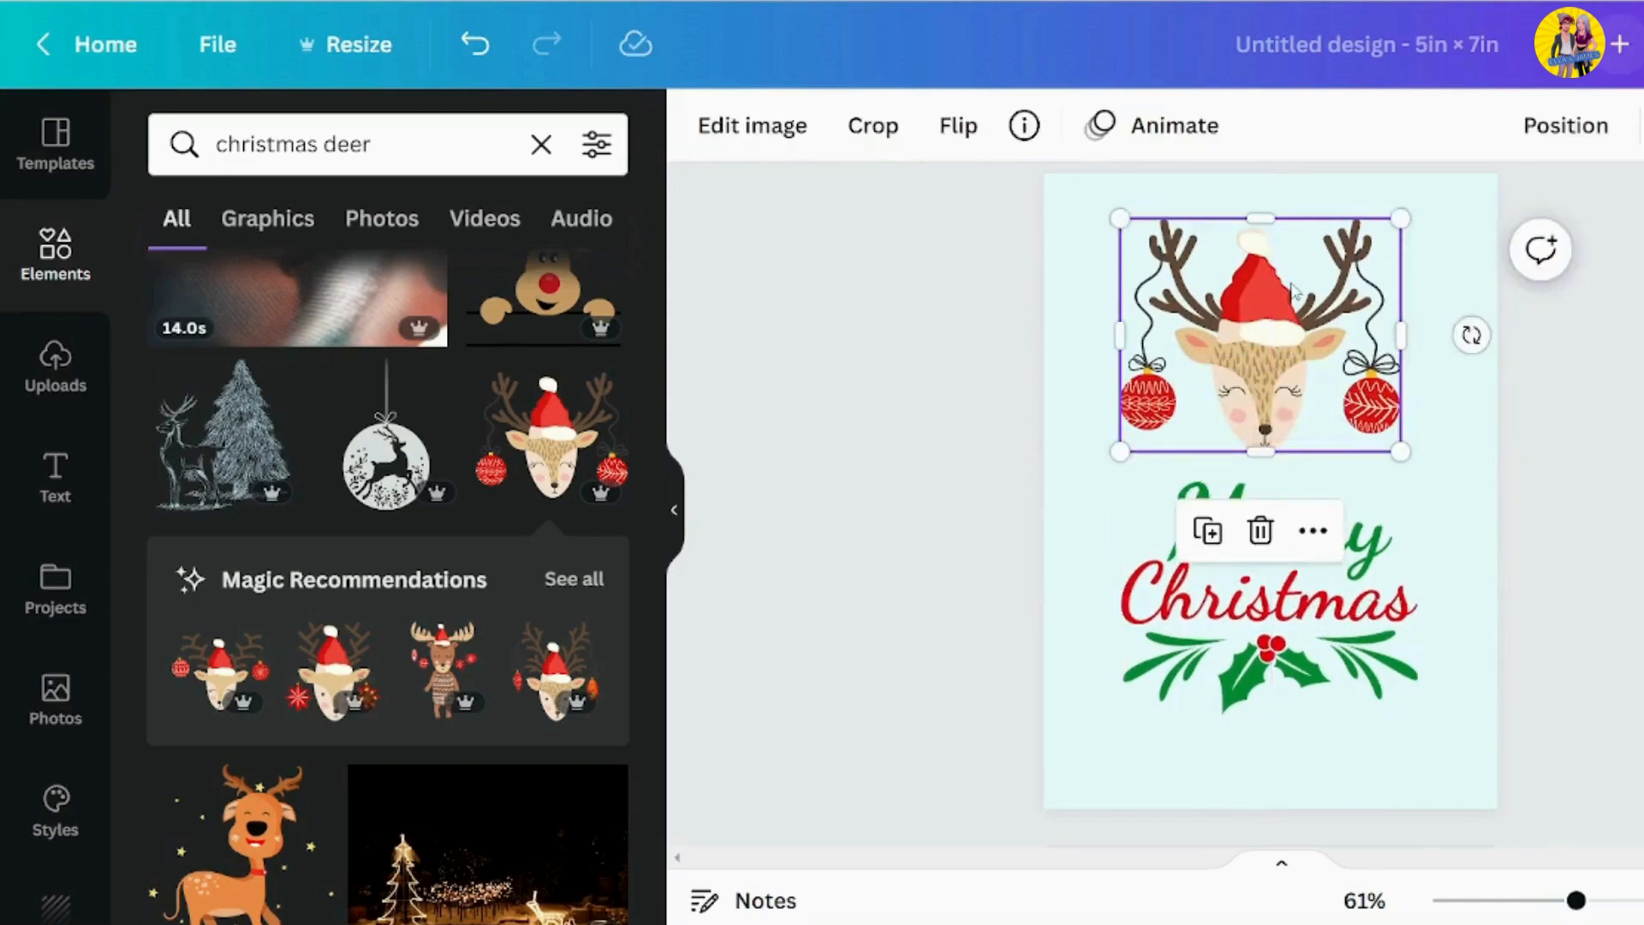
pyautogui.moveTo(1298, 288); pyautogui.dragTo(1309, 289)
pyautogui.click(1287, 636)
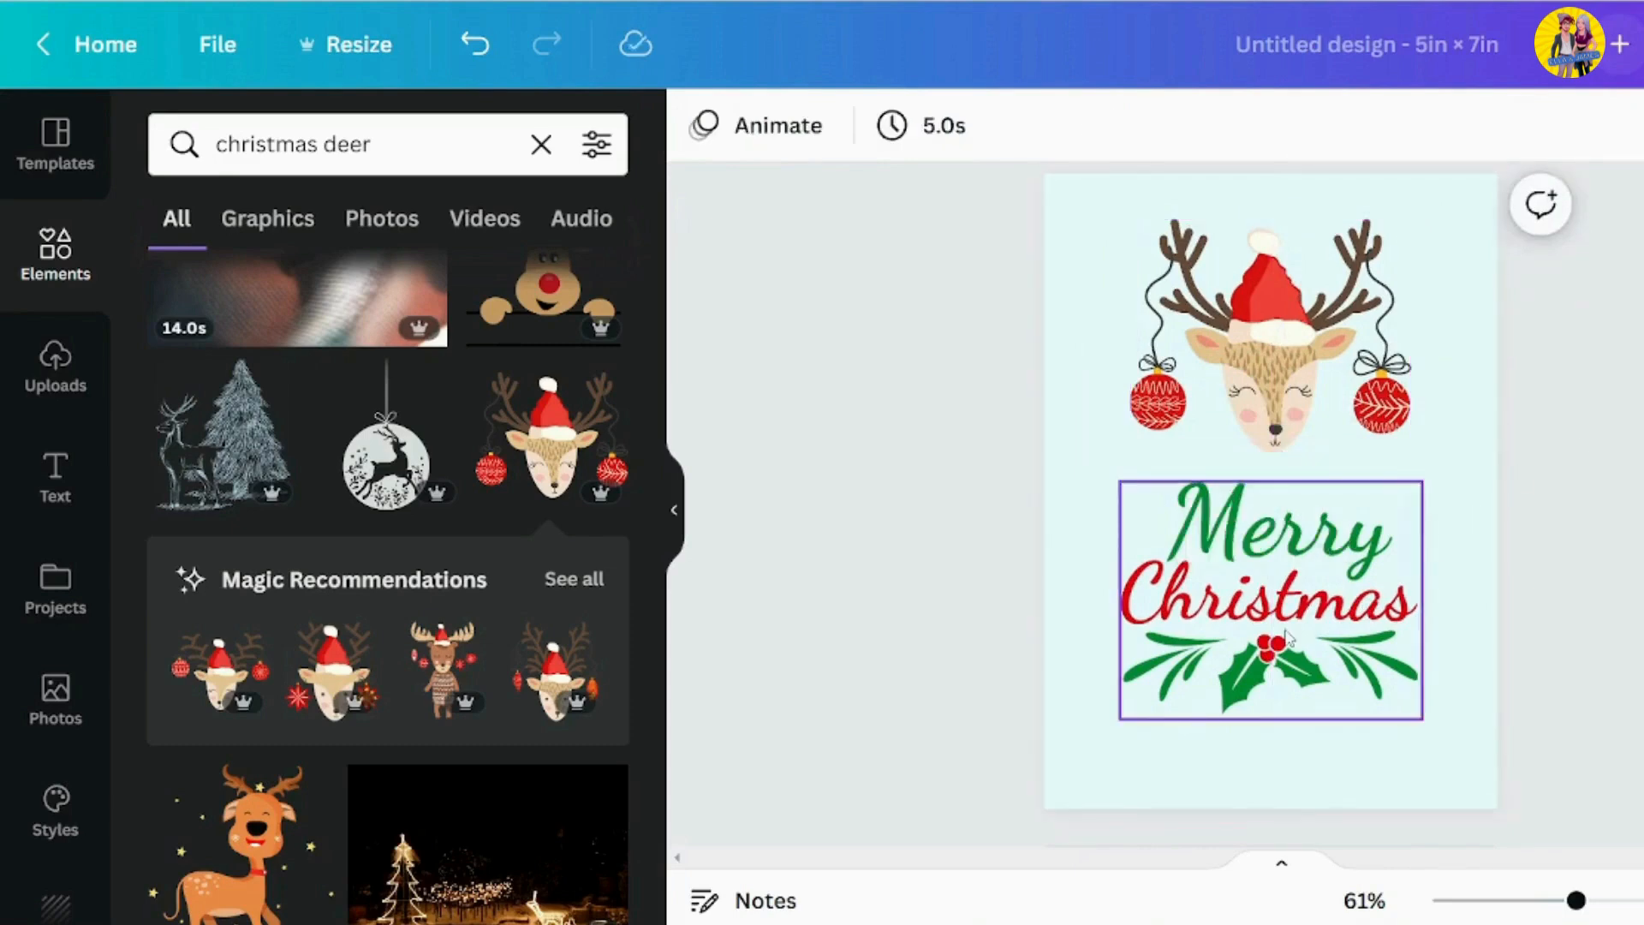
pyautogui.press('Escape')
# Move the lettering slightly further down the card and nudge the reindeer down in small increments
pyautogui.hotkey('ctrl', '-')
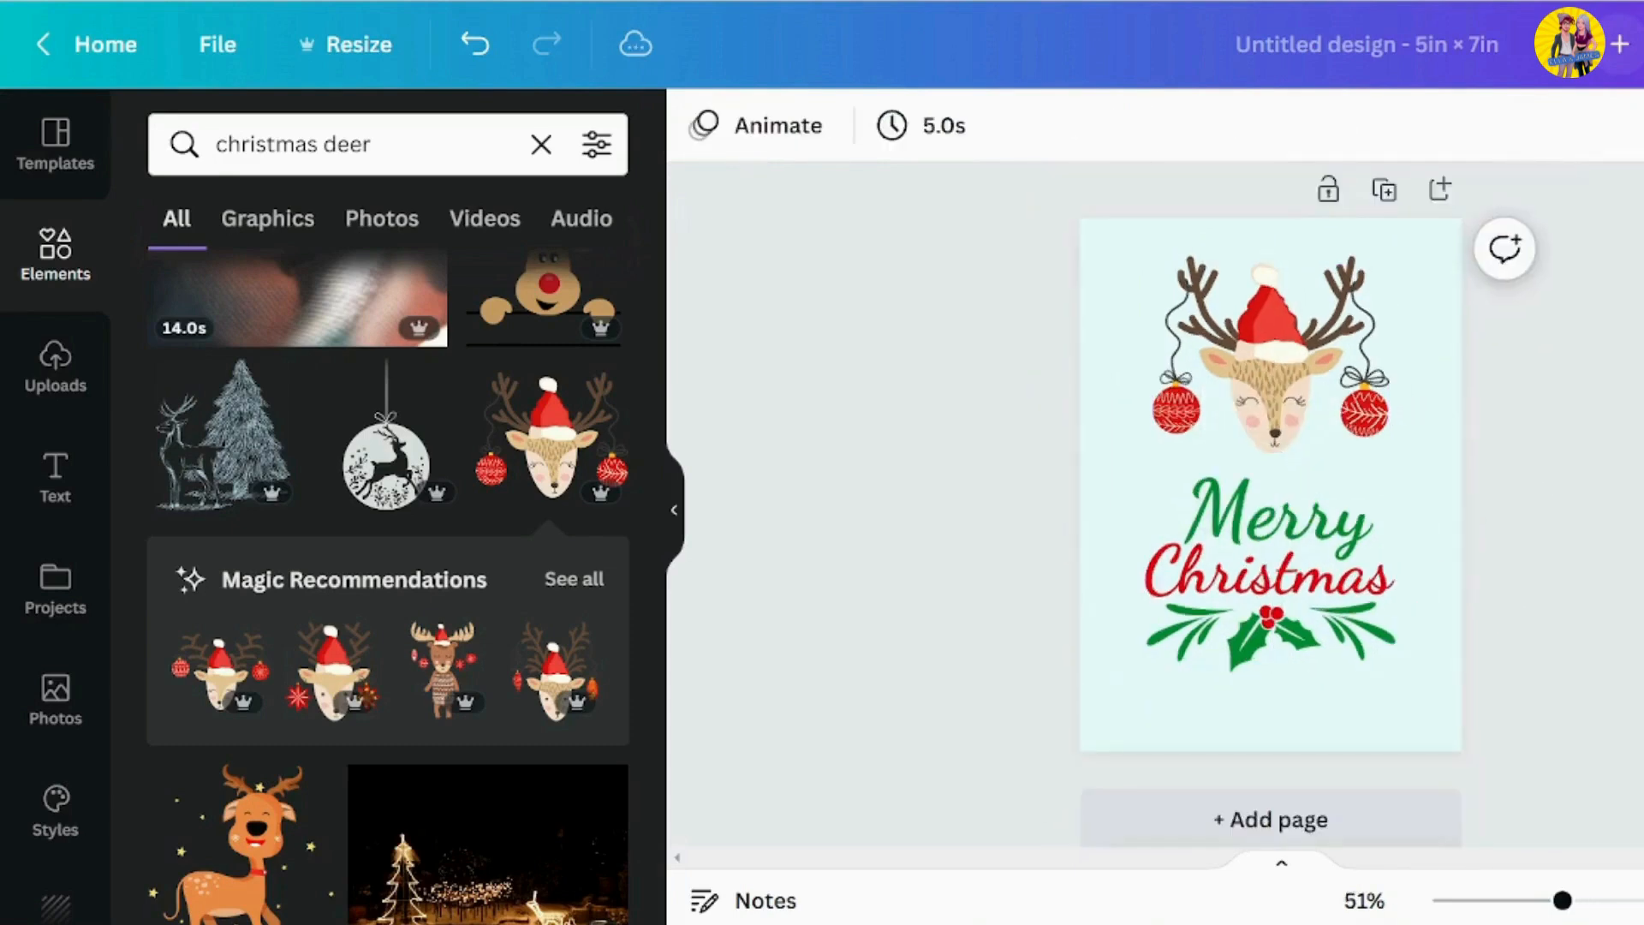
pyautogui.hotkey('ctrl', '-')
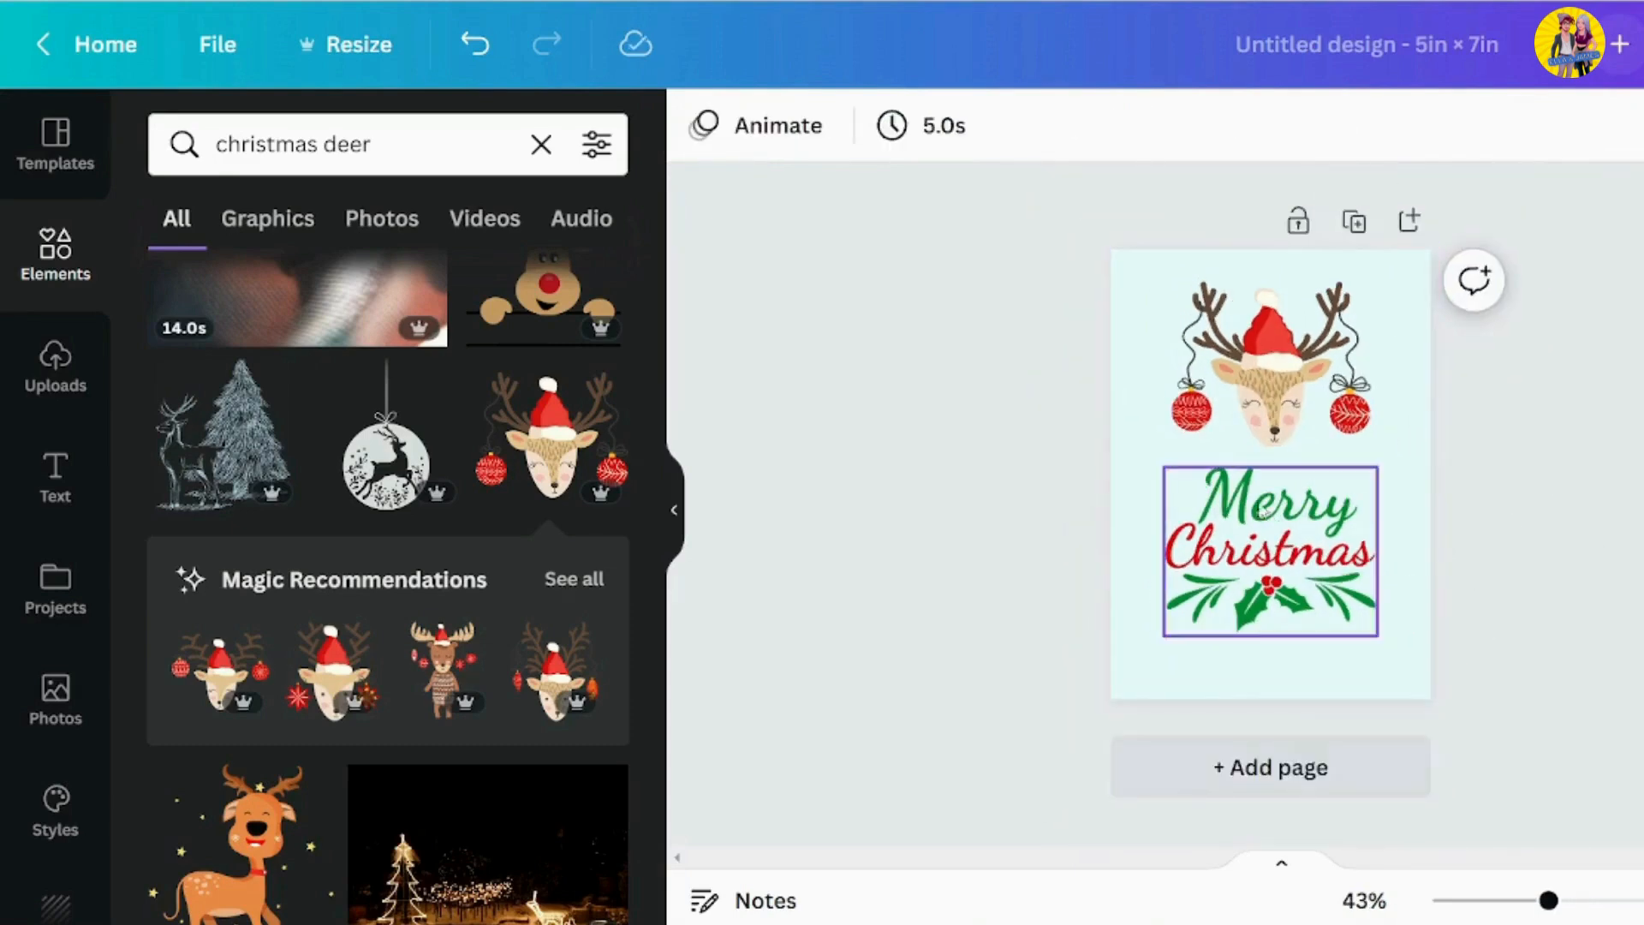
pyautogui.moveTo(1320, 514); pyautogui.dragTo(1320, 520)
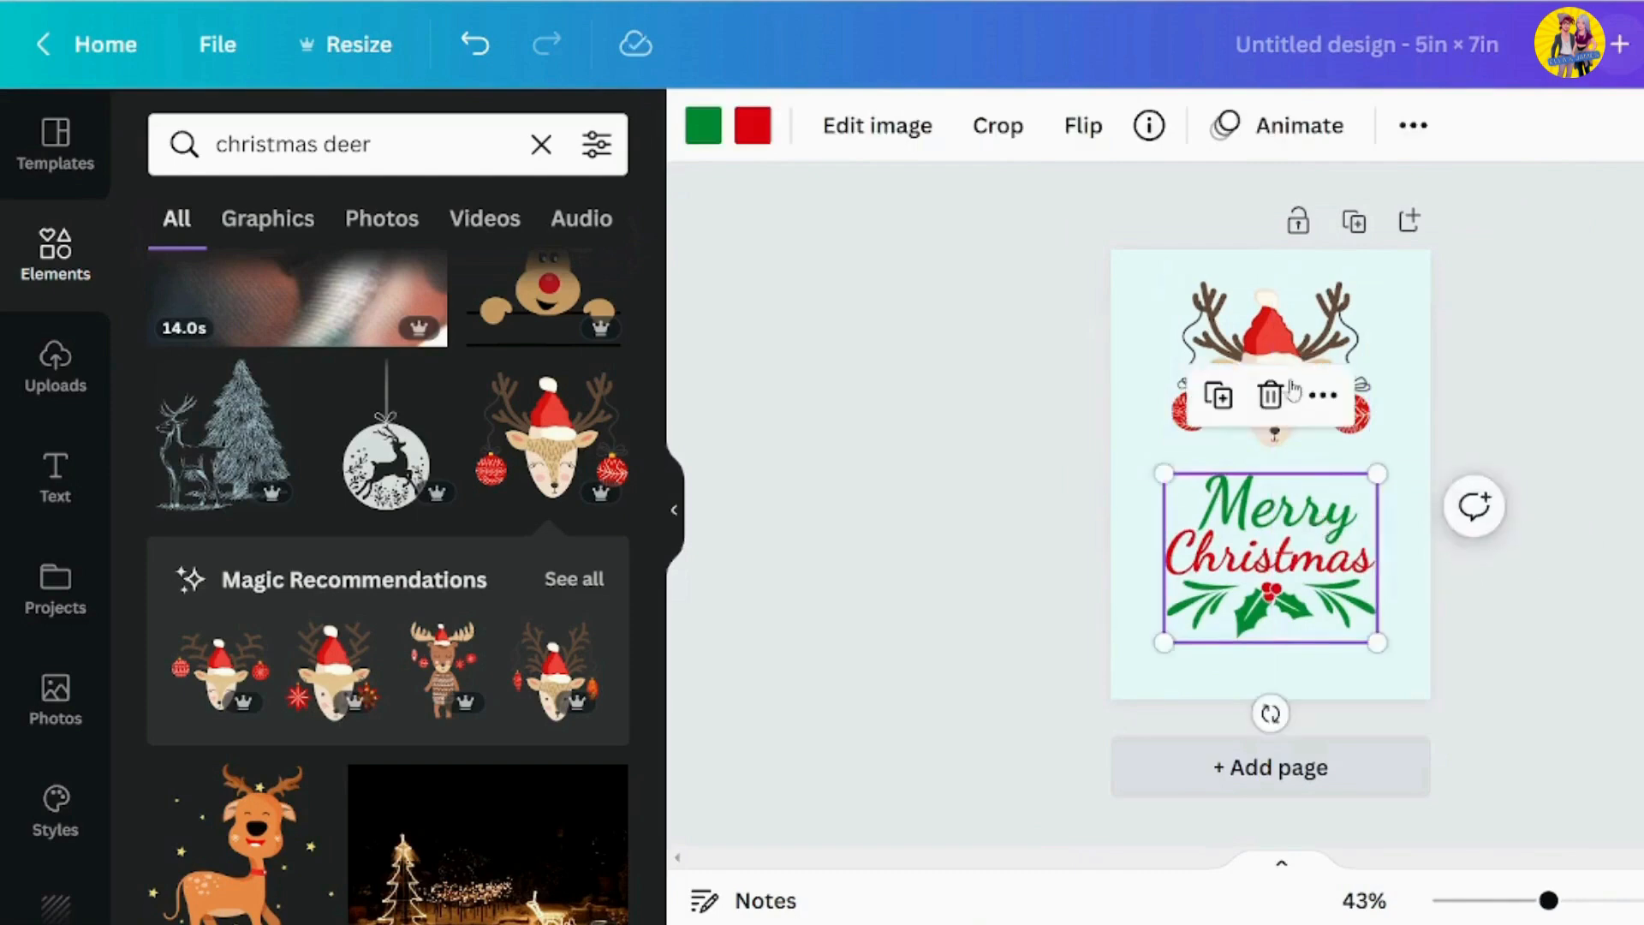
pyautogui.click(1282, 341)
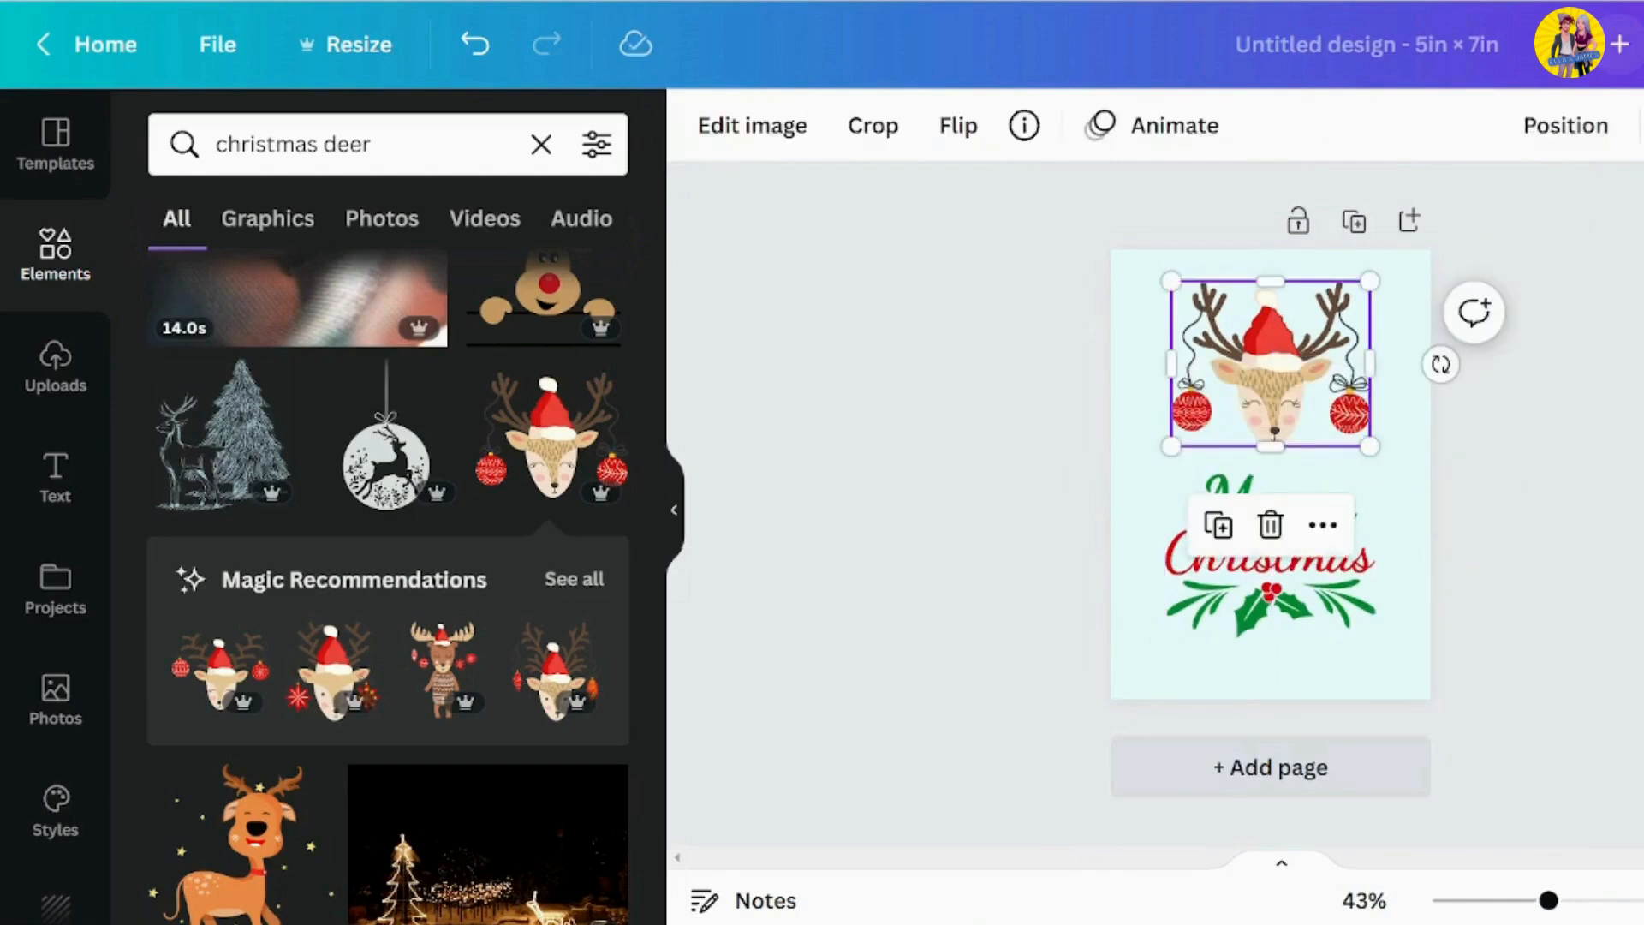
pyautogui.press('Escape')
pyautogui.click(1262, 392)
pyautogui.press('Down')
pyautogui.press('Down')
pyautogui.press('Down')
pyautogui.press('Down')
pyautogui.press('Down')
pyautogui.press('Down')
pyautogui.press('Down')
pyautogui.press('Down')
pyautogui.press('Down')
pyautogui.press('Down')
pyautogui.press('Down')
pyautogui.press('Down')
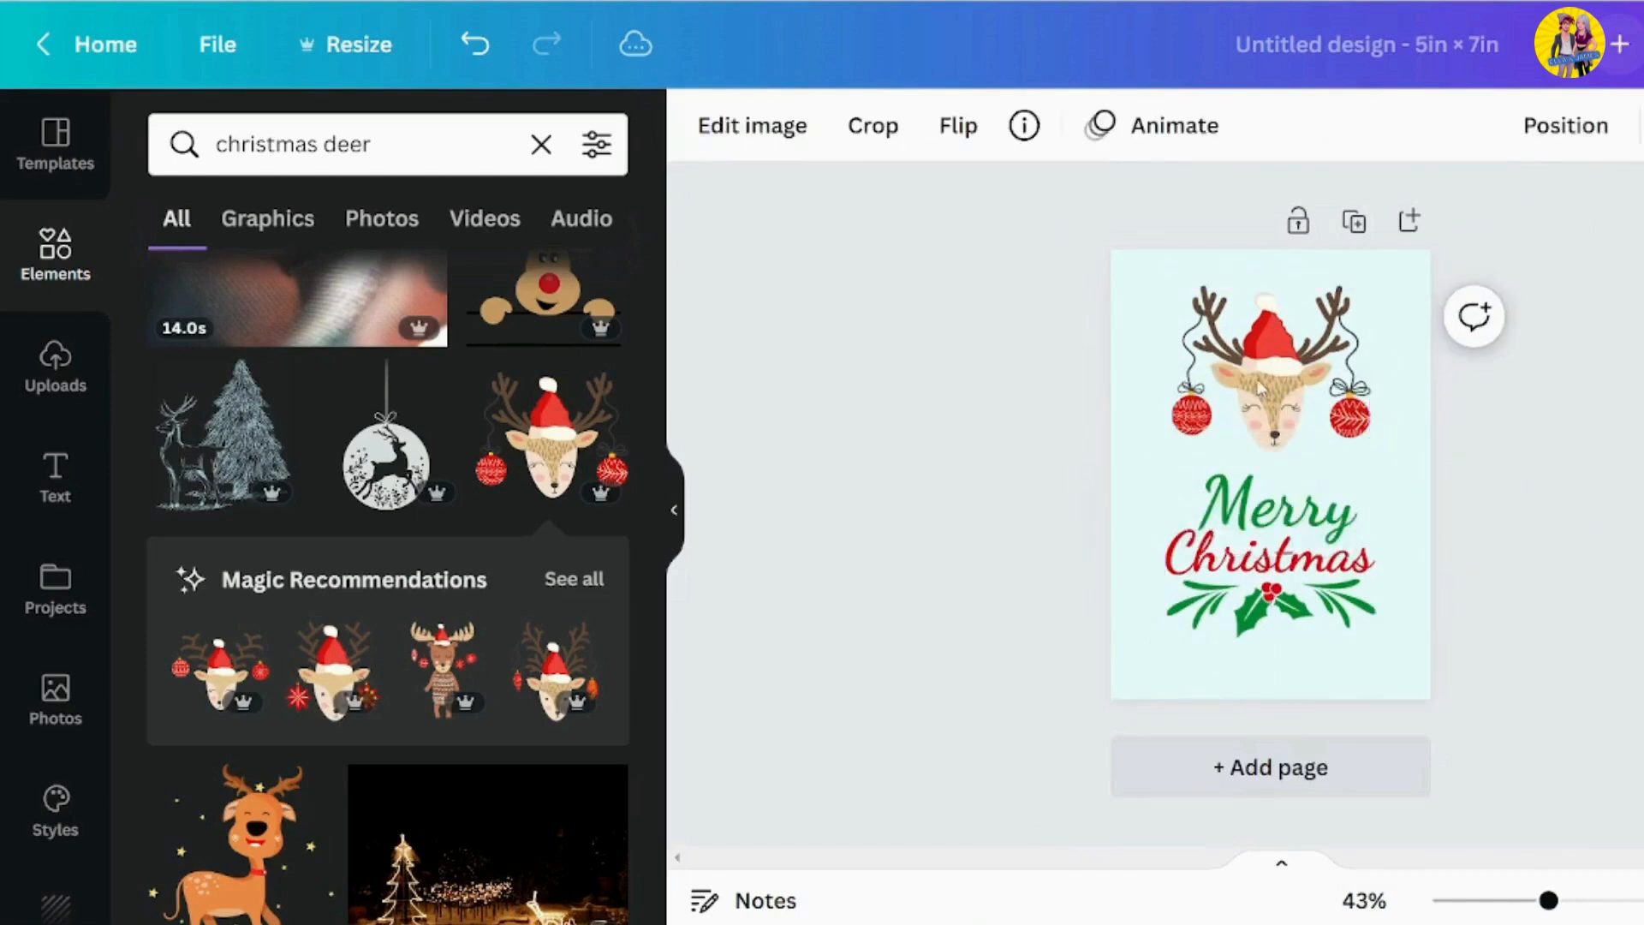
pyautogui.press('Escape')
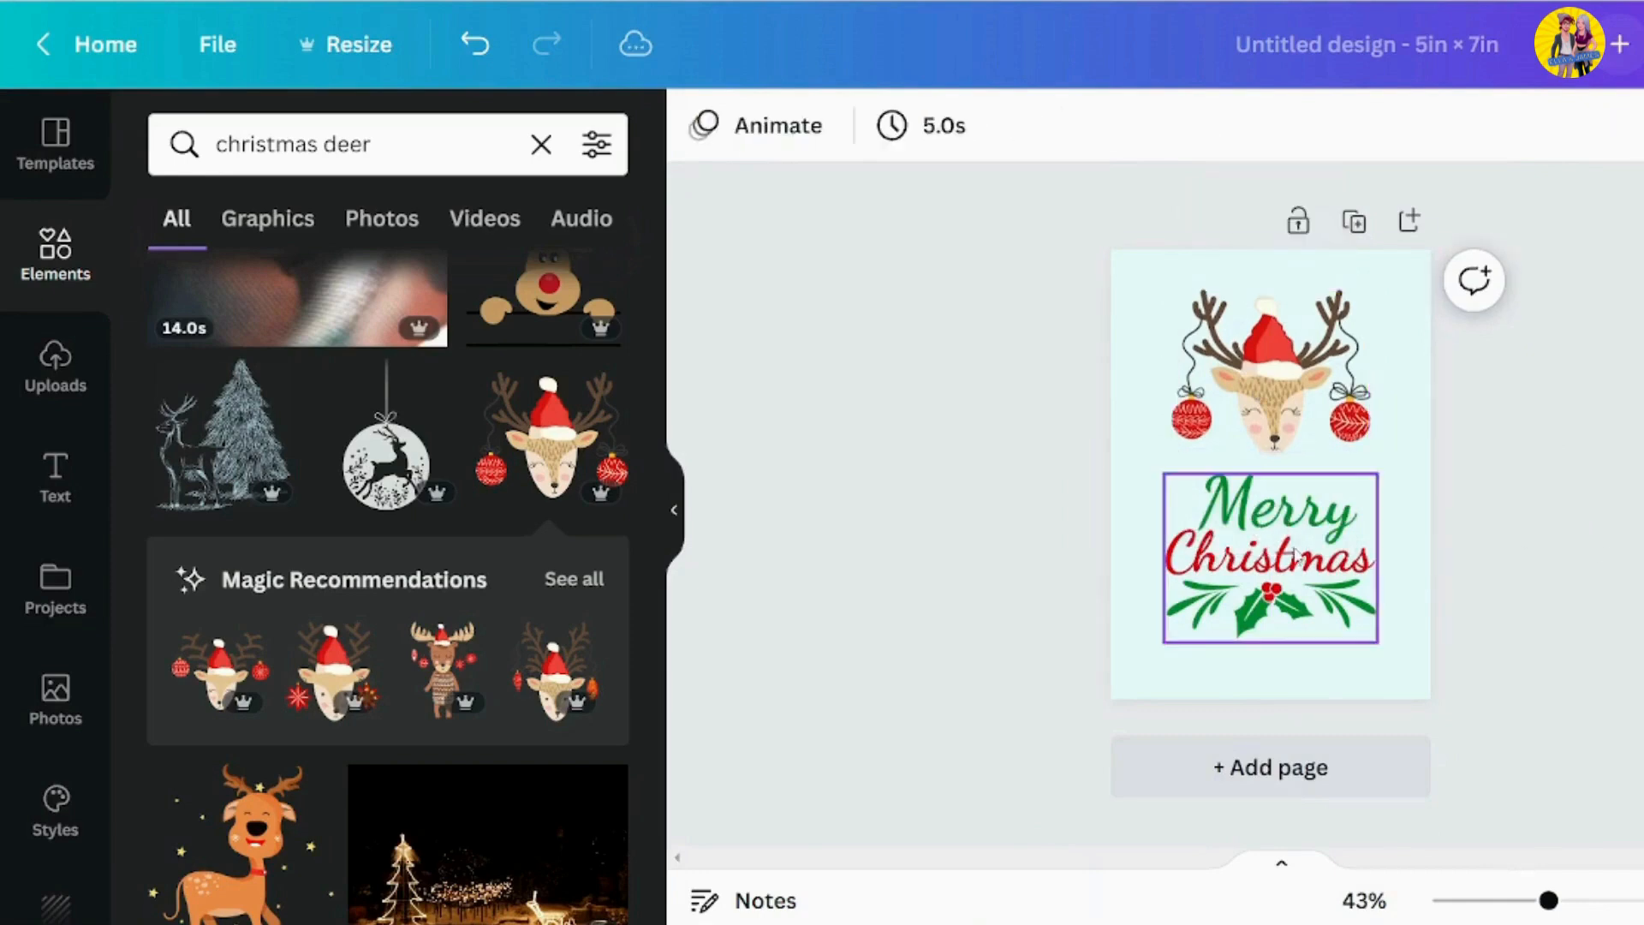
# Nudge the lettering and the reindeer further down to balance both vertically on the page
pyautogui.click(1276, 559)
pyautogui.press('Down')
pyautogui.press('Down')
pyautogui.press('Down')
pyautogui.press('Down')
pyautogui.press('Down')
pyautogui.press('Down')
pyautogui.press('Down')
pyautogui.press('Down')
pyautogui.press('Down')
pyautogui.press('Down')
pyautogui.press('Down')
pyautogui.press('Down')
pyautogui.press('Down')
pyautogui.press('Down')
pyautogui.press('Down')
pyautogui.press('Down')
pyautogui.press('Down')
pyautogui.press('Down')
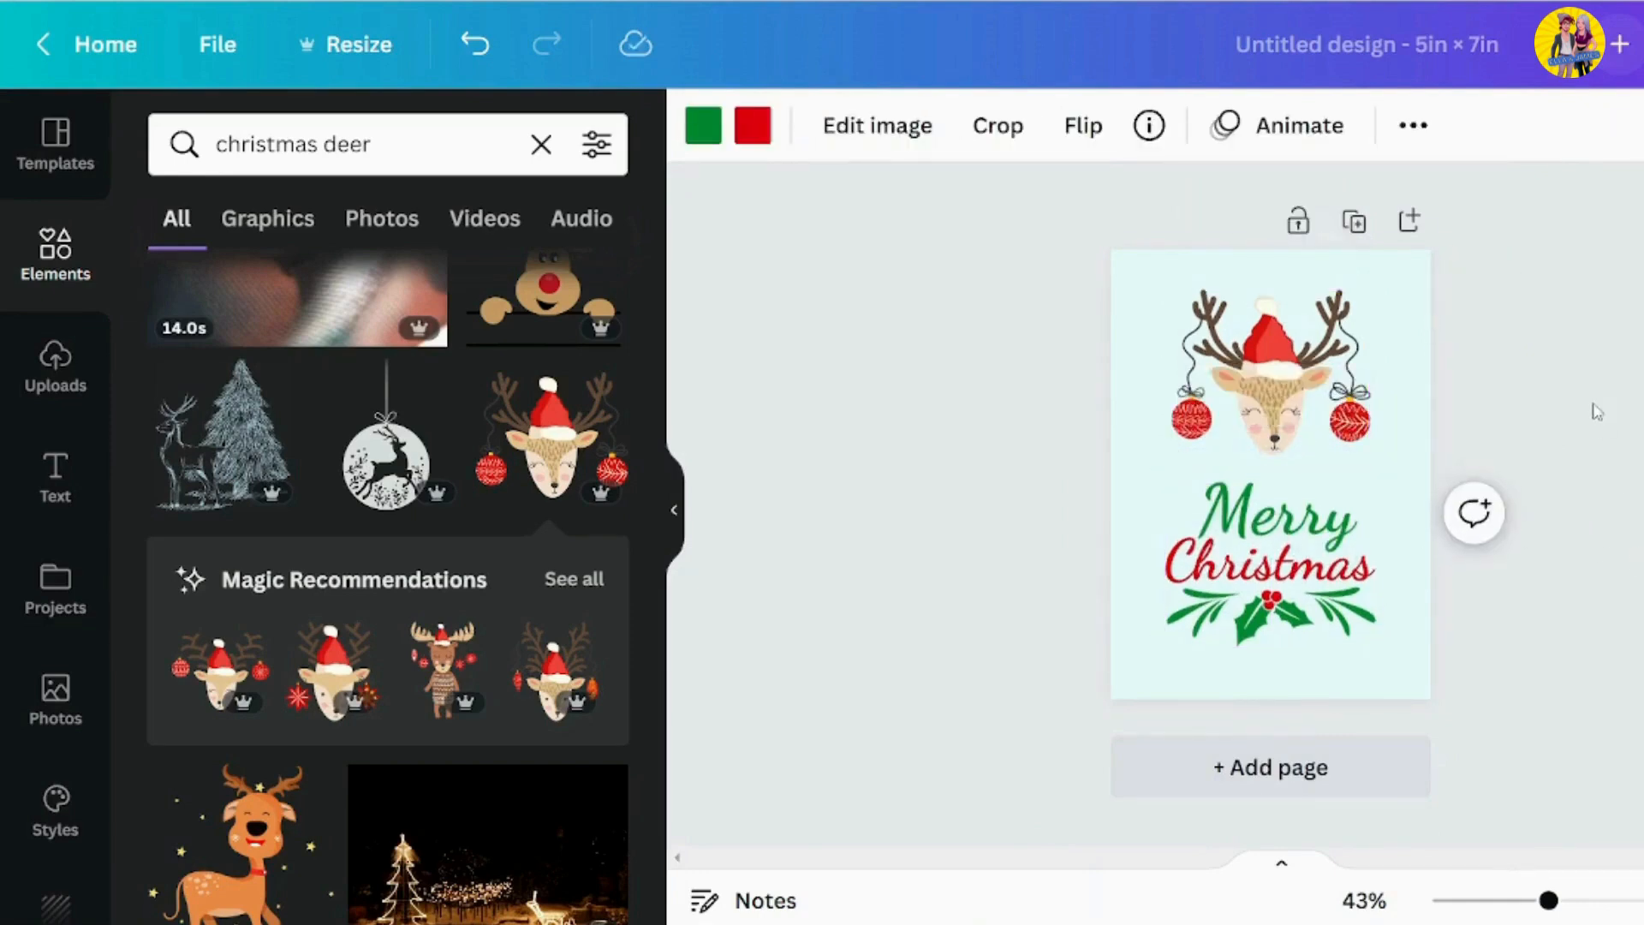
pyautogui.click(1271, 385)
pyautogui.press('Down')
pyautogui.press('Down')
pyautogui.press('Down')
pyautogui.press('Down')
pyautogui.press('Down')
pyautogui.press('Down')
pyautogui.press('Down')
pyautogui.press('Down')
pyautogui.press('Down')
pyautogui.press('Down')
pyautogui.press('Down')
pyautogui.press('Down')
pyautogui.press('Down')
pyautogui.press('Escape')
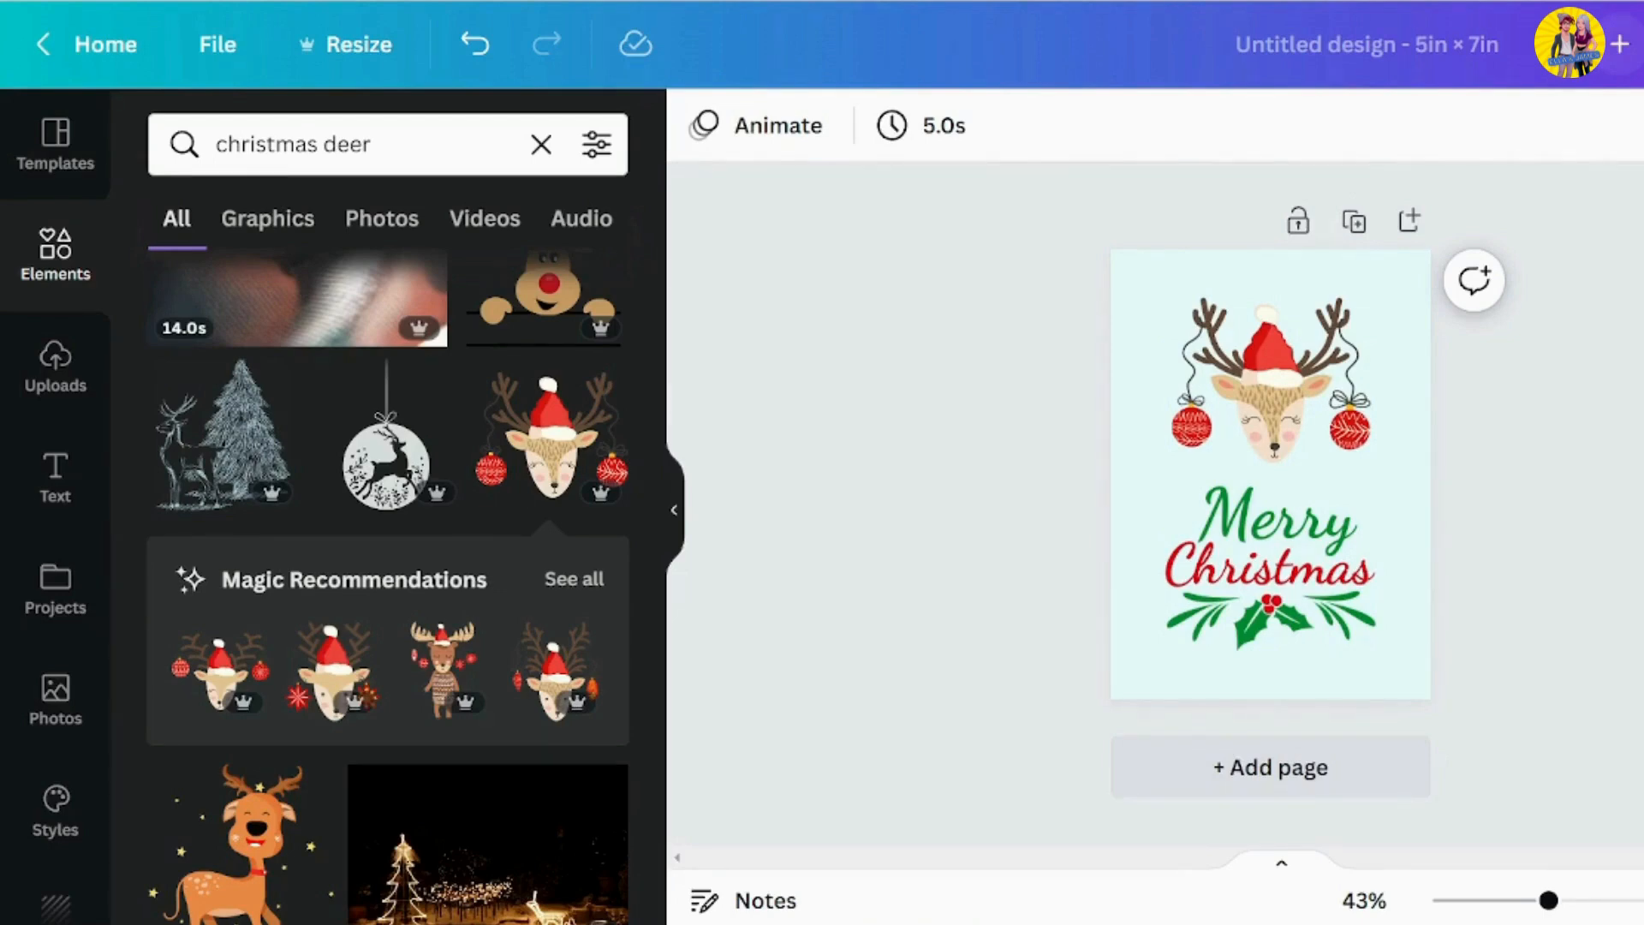
# Apply a Glow shadow to the reindeer with size 1, transparency 19 and blur 5
pyautogui.click(1271, 386)
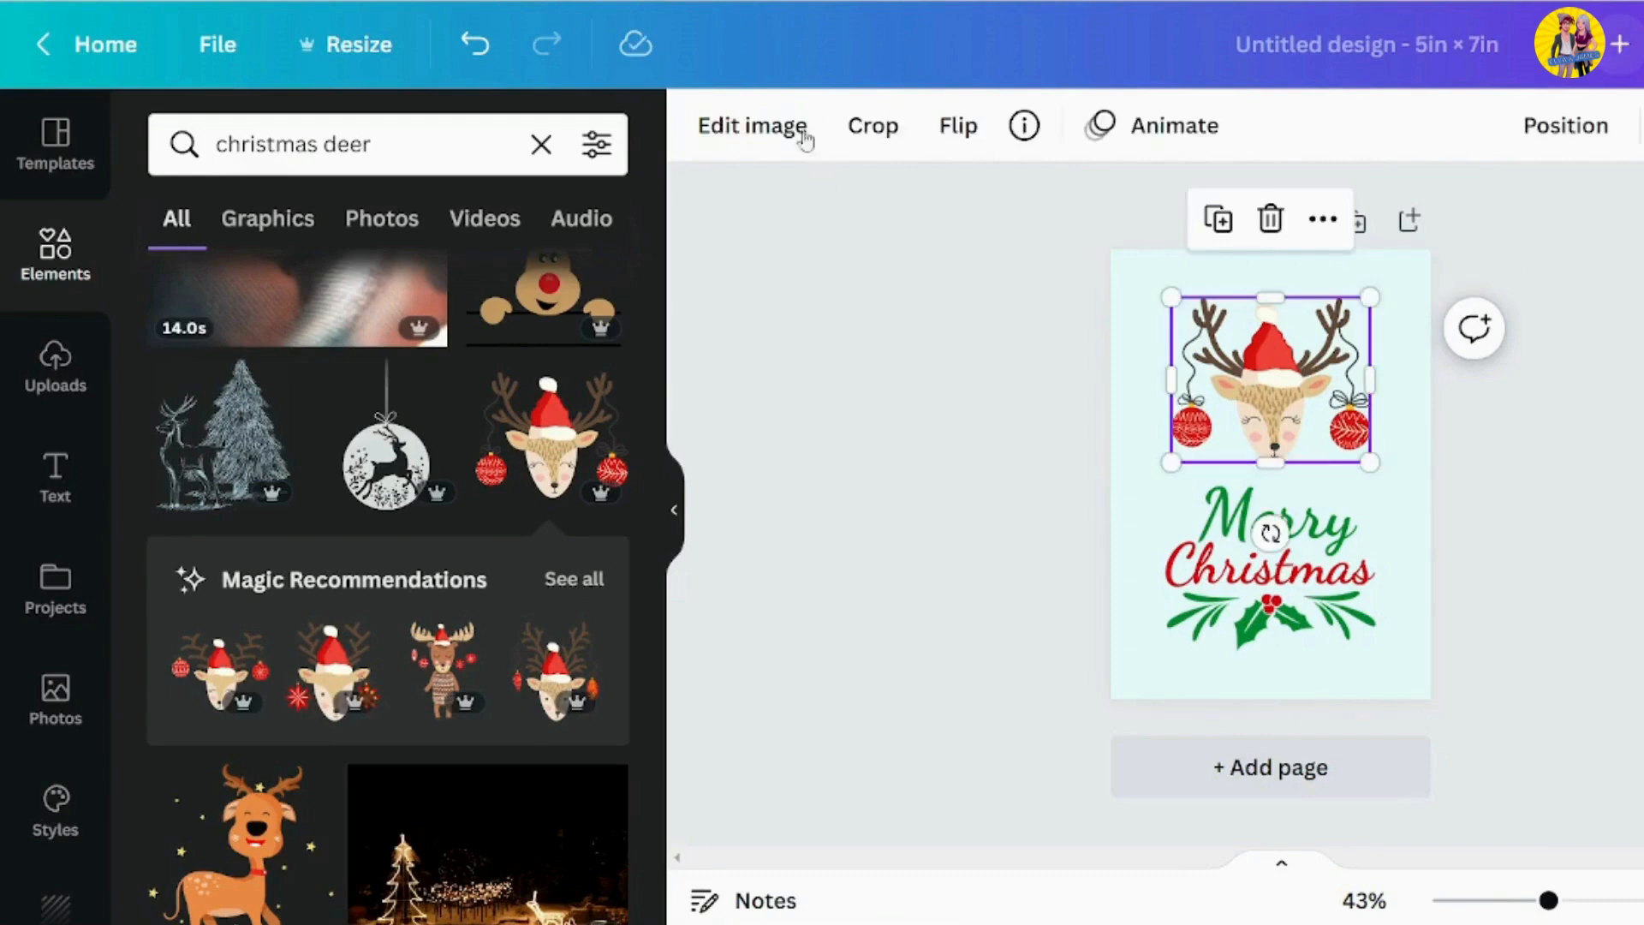
pyautogui.click(805, 135)
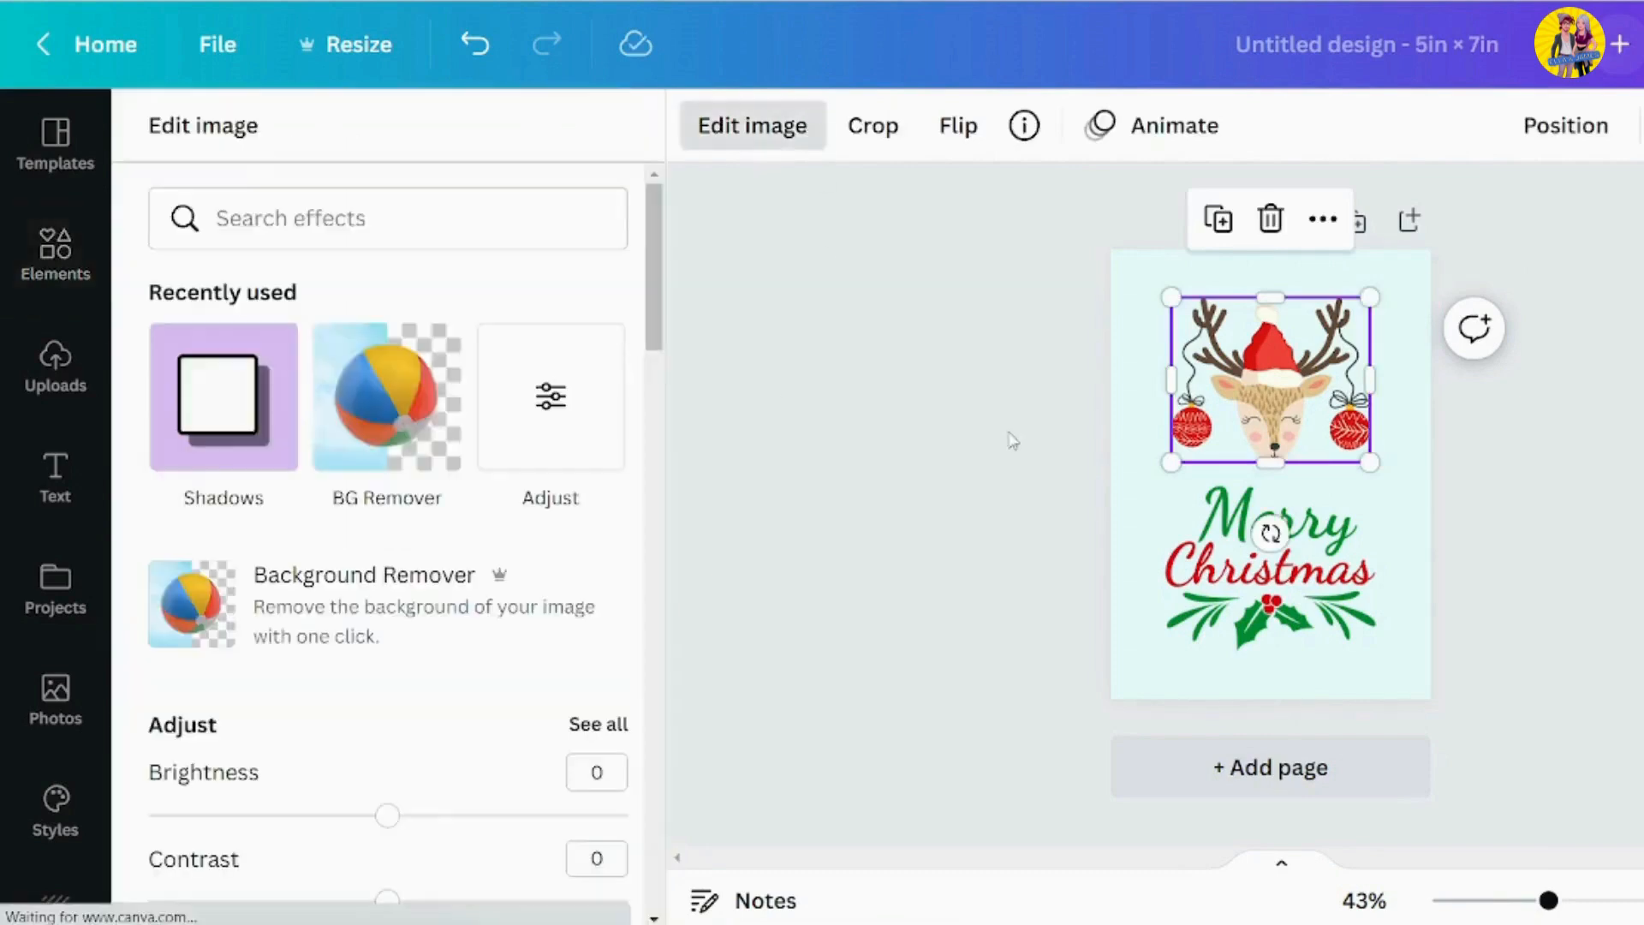
pyautogui.click(180, 414)
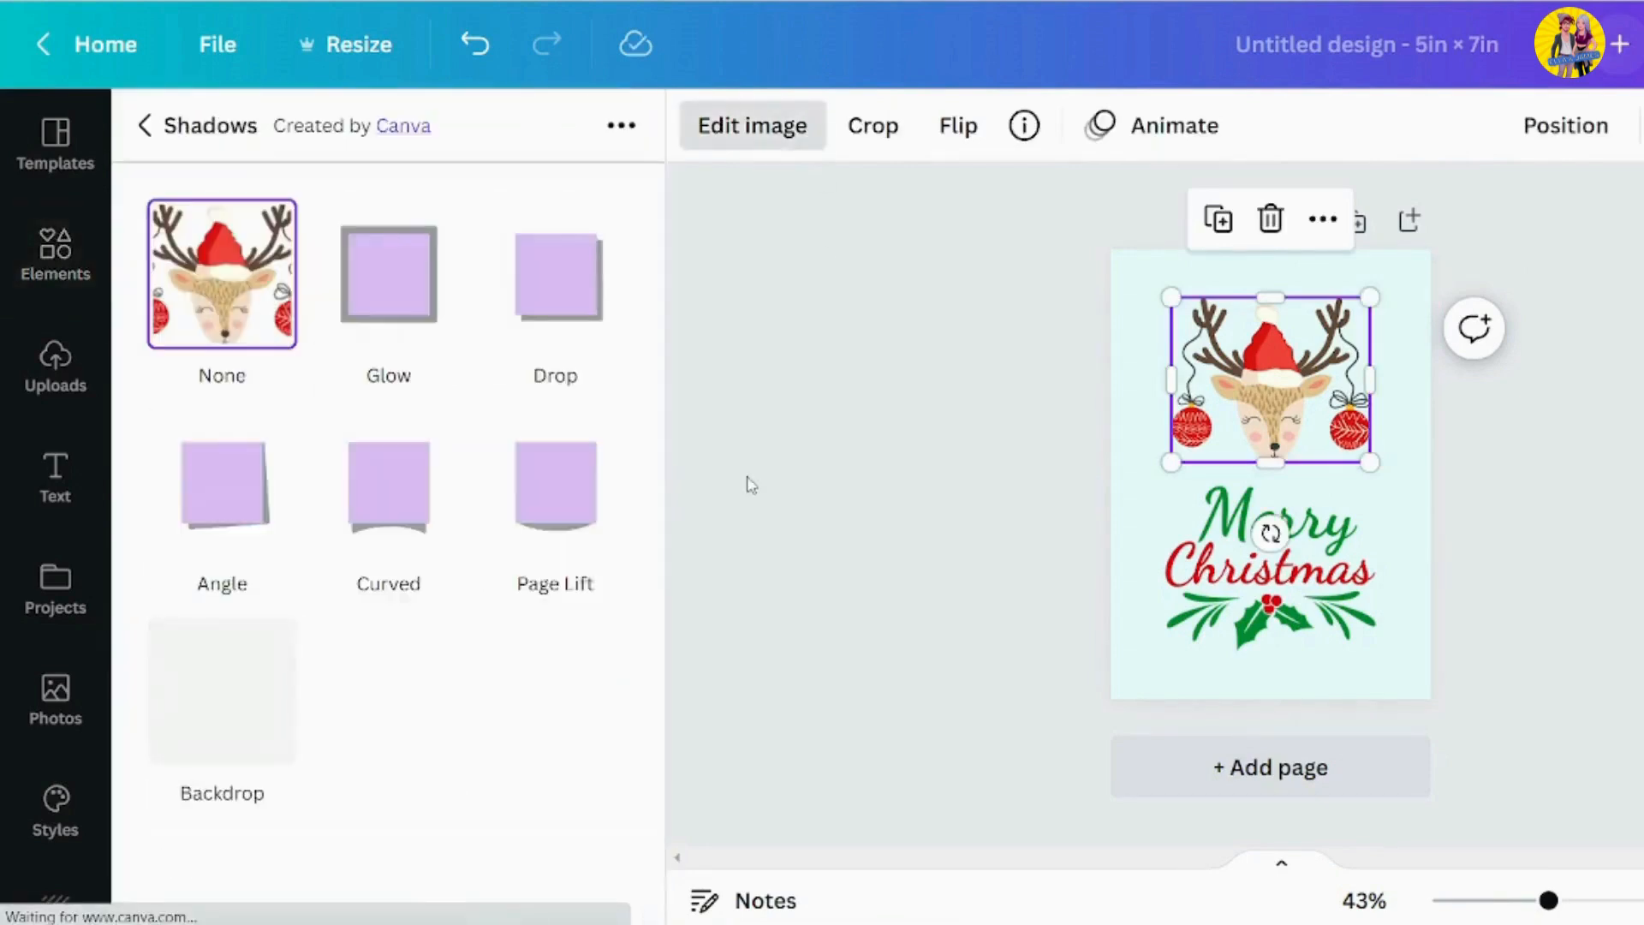
pyautogui.click(407, 347)
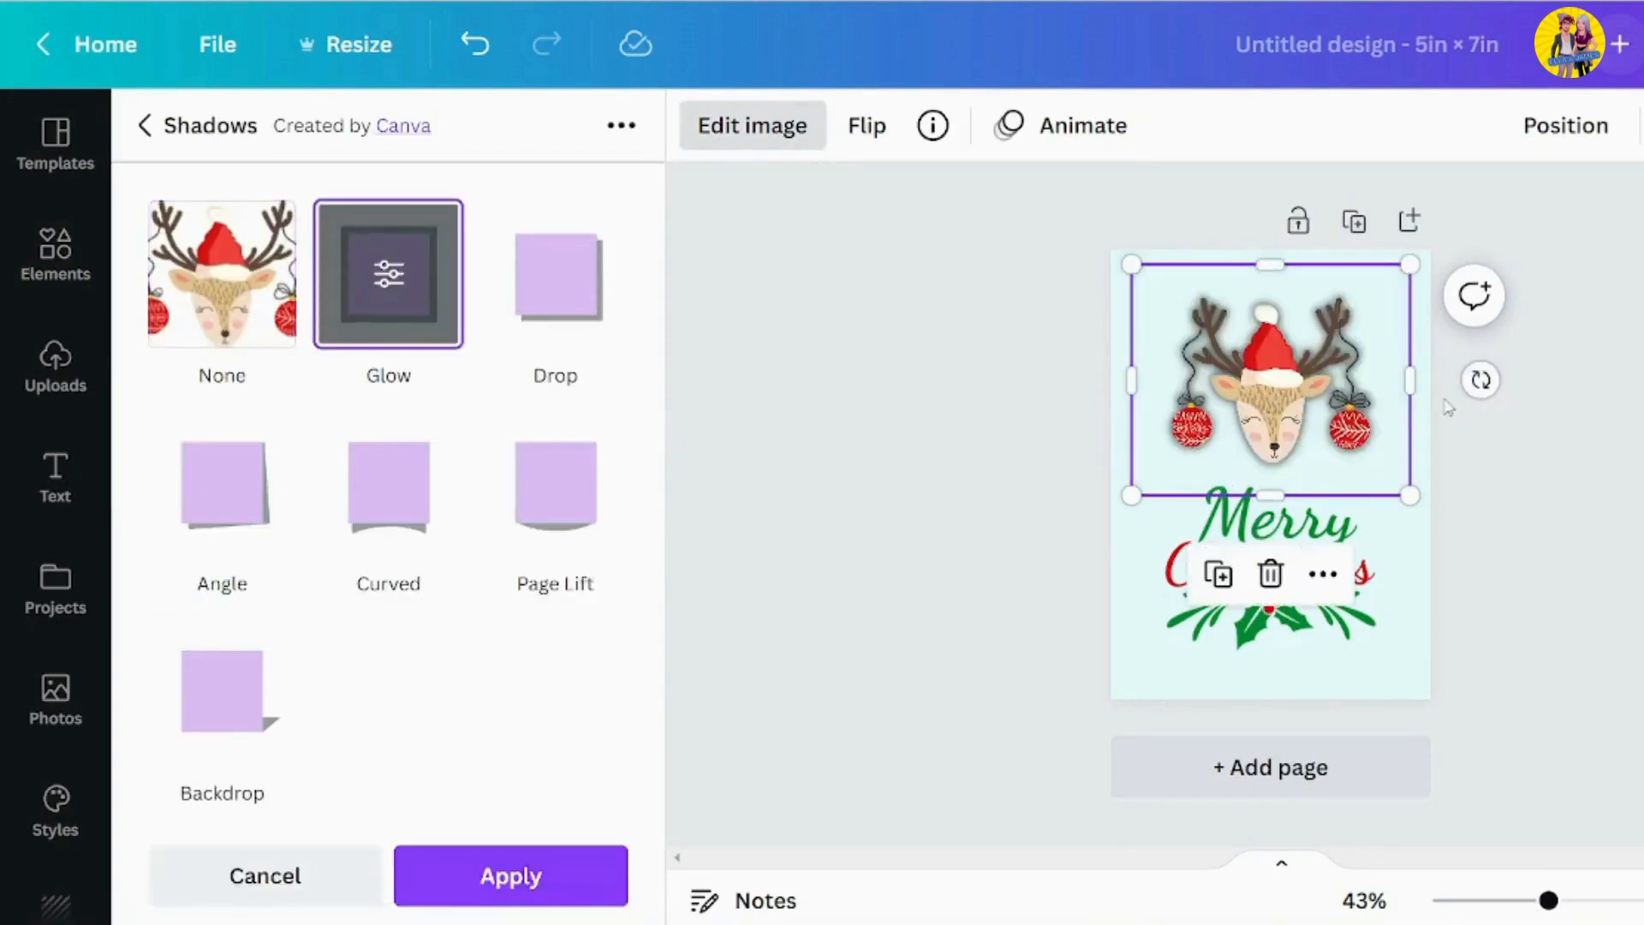
pyautogui.click(392, 283)
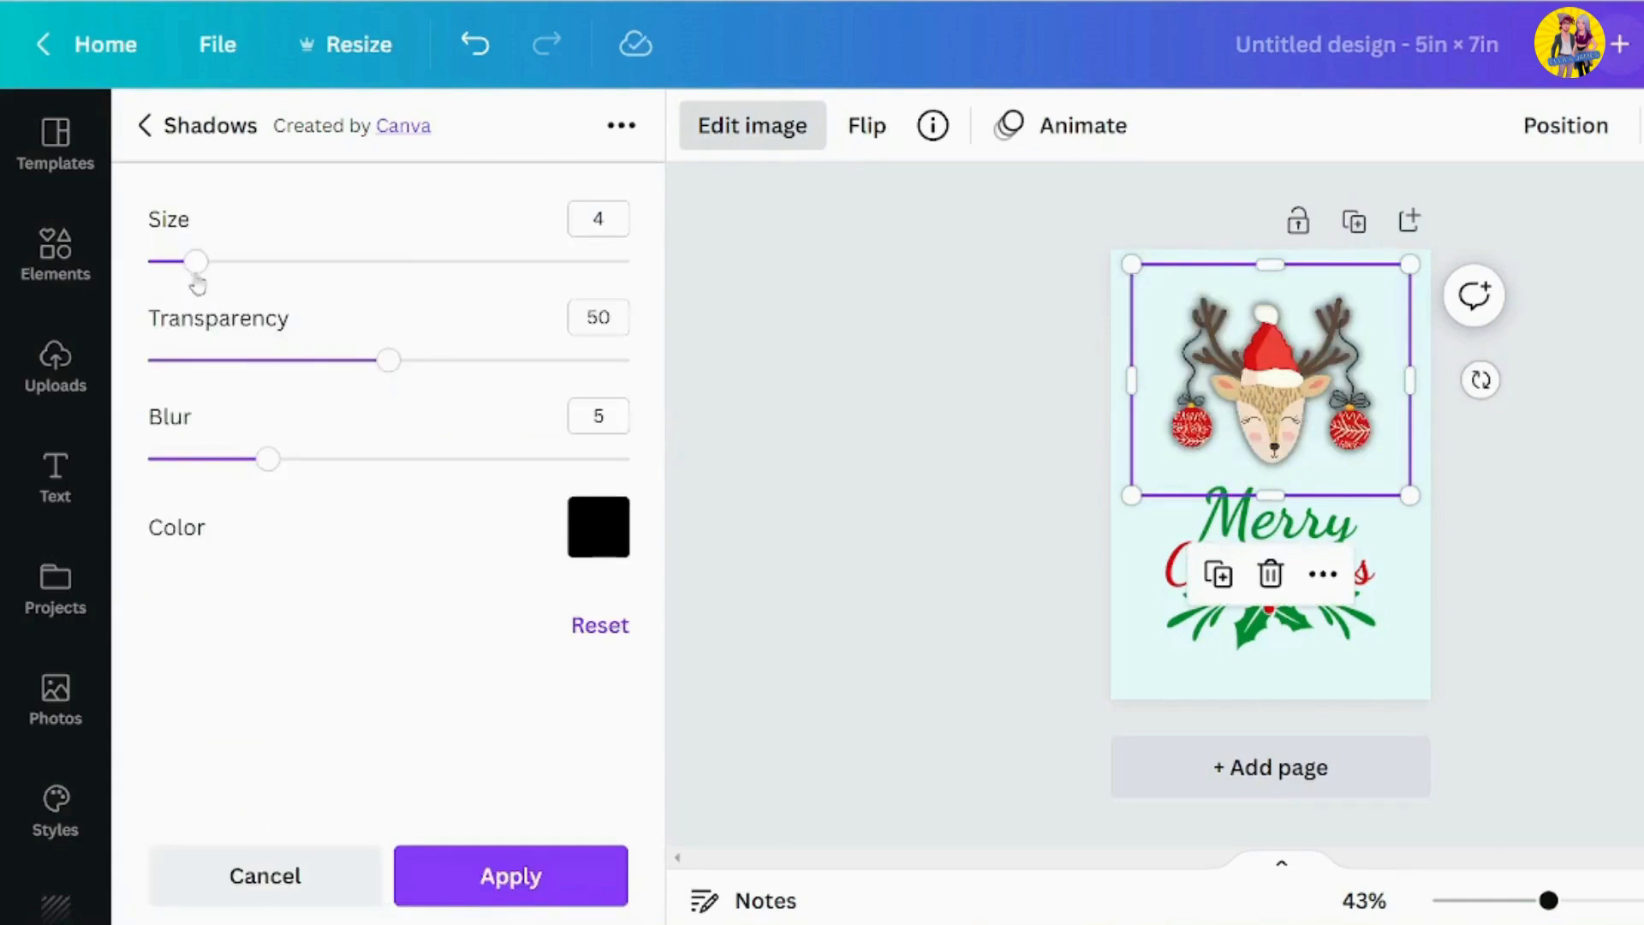
pyautogui.moveTo(196, 276); pyautogui.dragTo(161, 272)
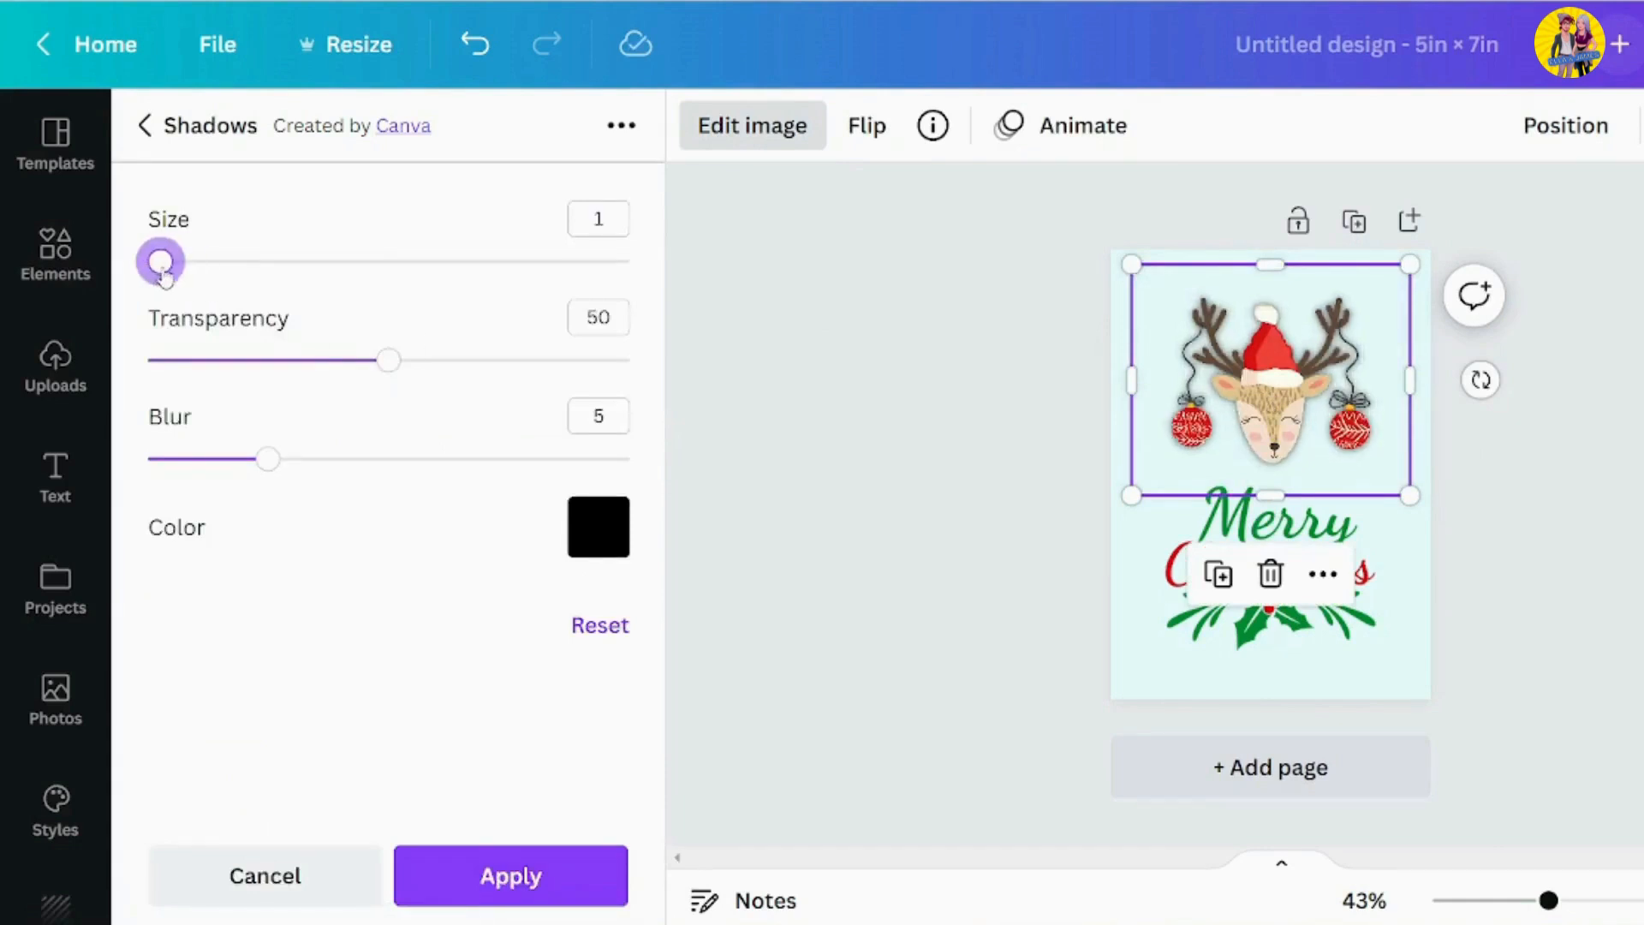
pyautogui.moveTo(339, 364); pyautogui.dragTo(235, 362)
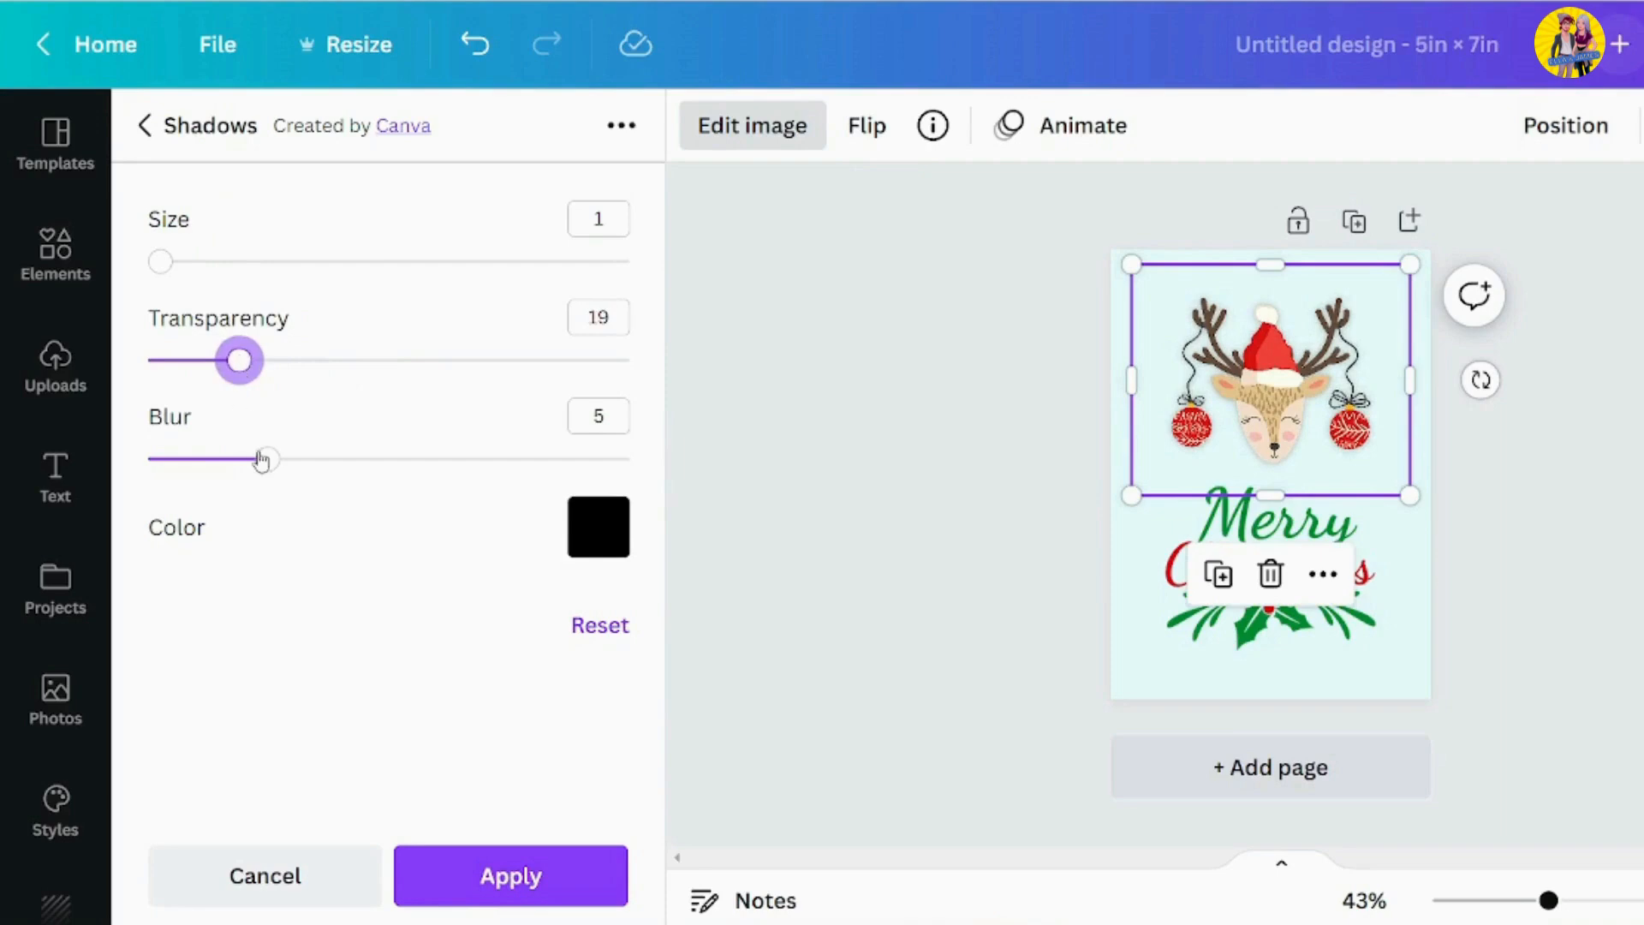
pyautogui.moveTo(265, 460)
pyautogui.mouseDown()
pyautogui.moveTo(220, 462)
pyautogui.moveTo(274, 461)
pyautogui.mouseUp()
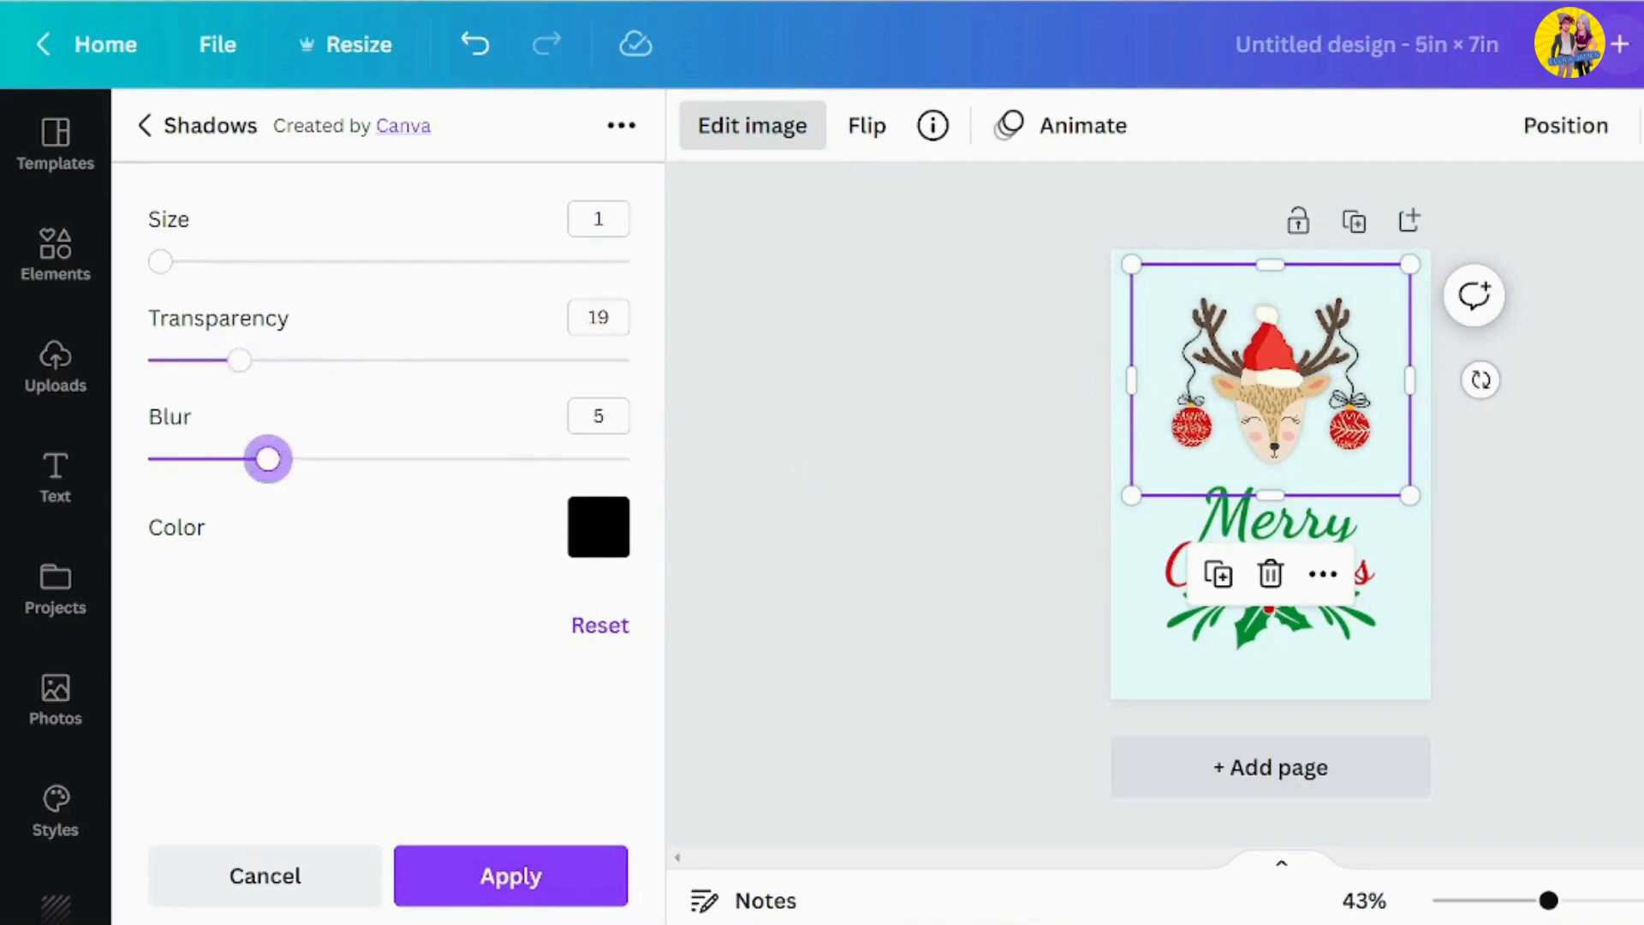
pyautogui.click(799, 467)
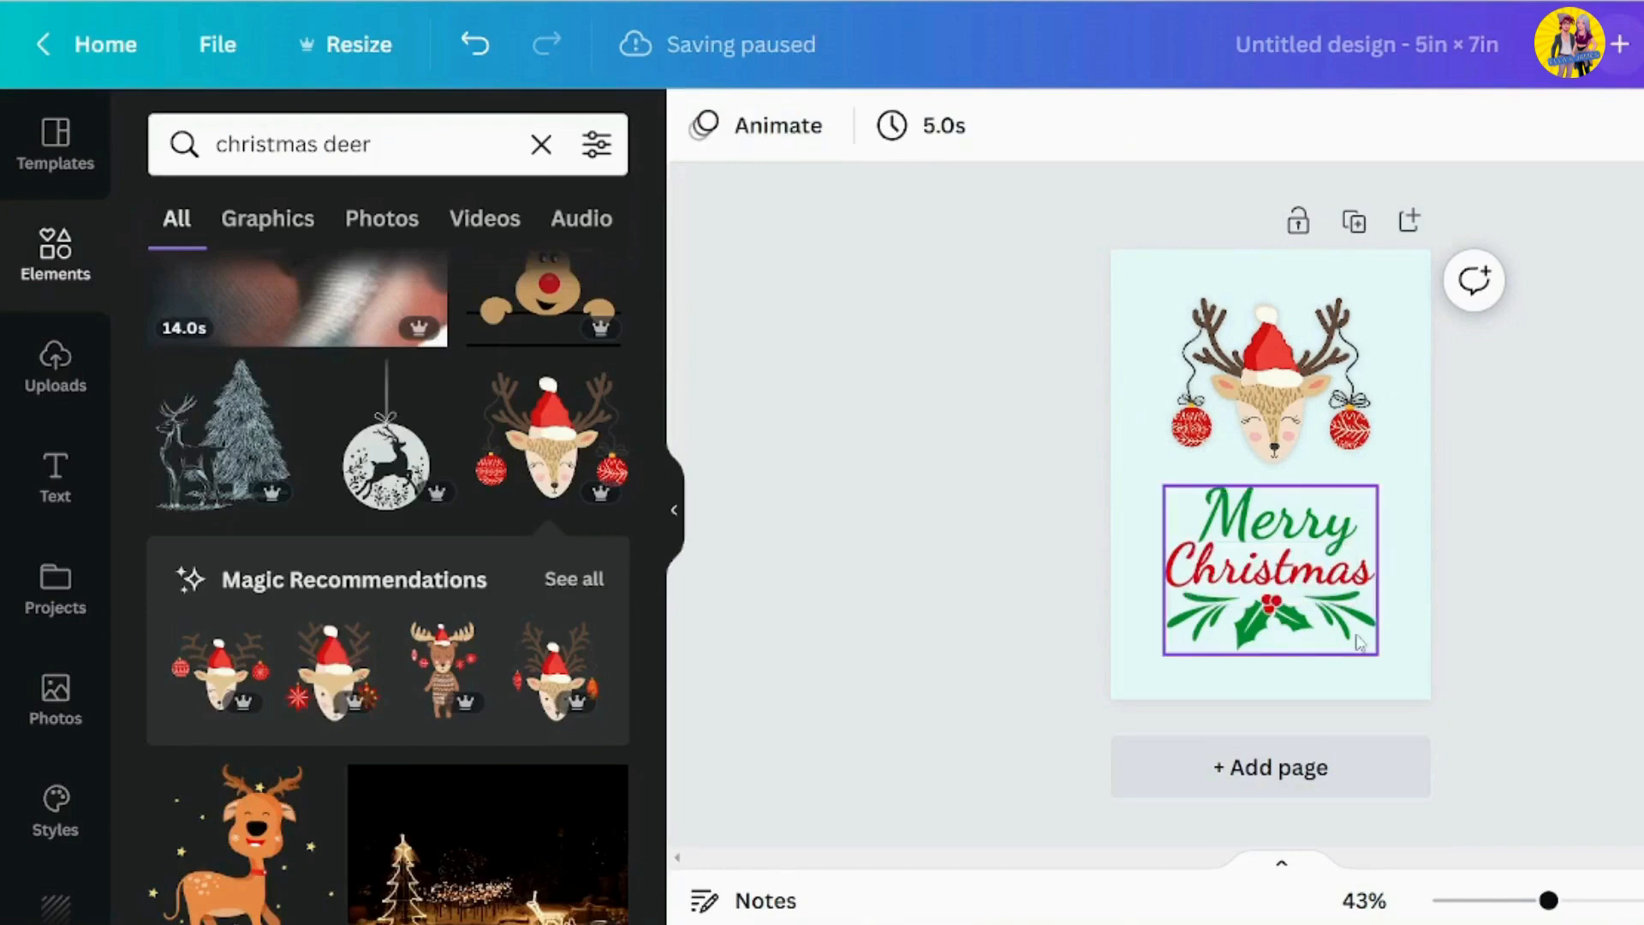
# Nudge the "Merry Christmas" lettering slightly up and to the right, and open its image editing options
pyautogui.click(1366, 592)
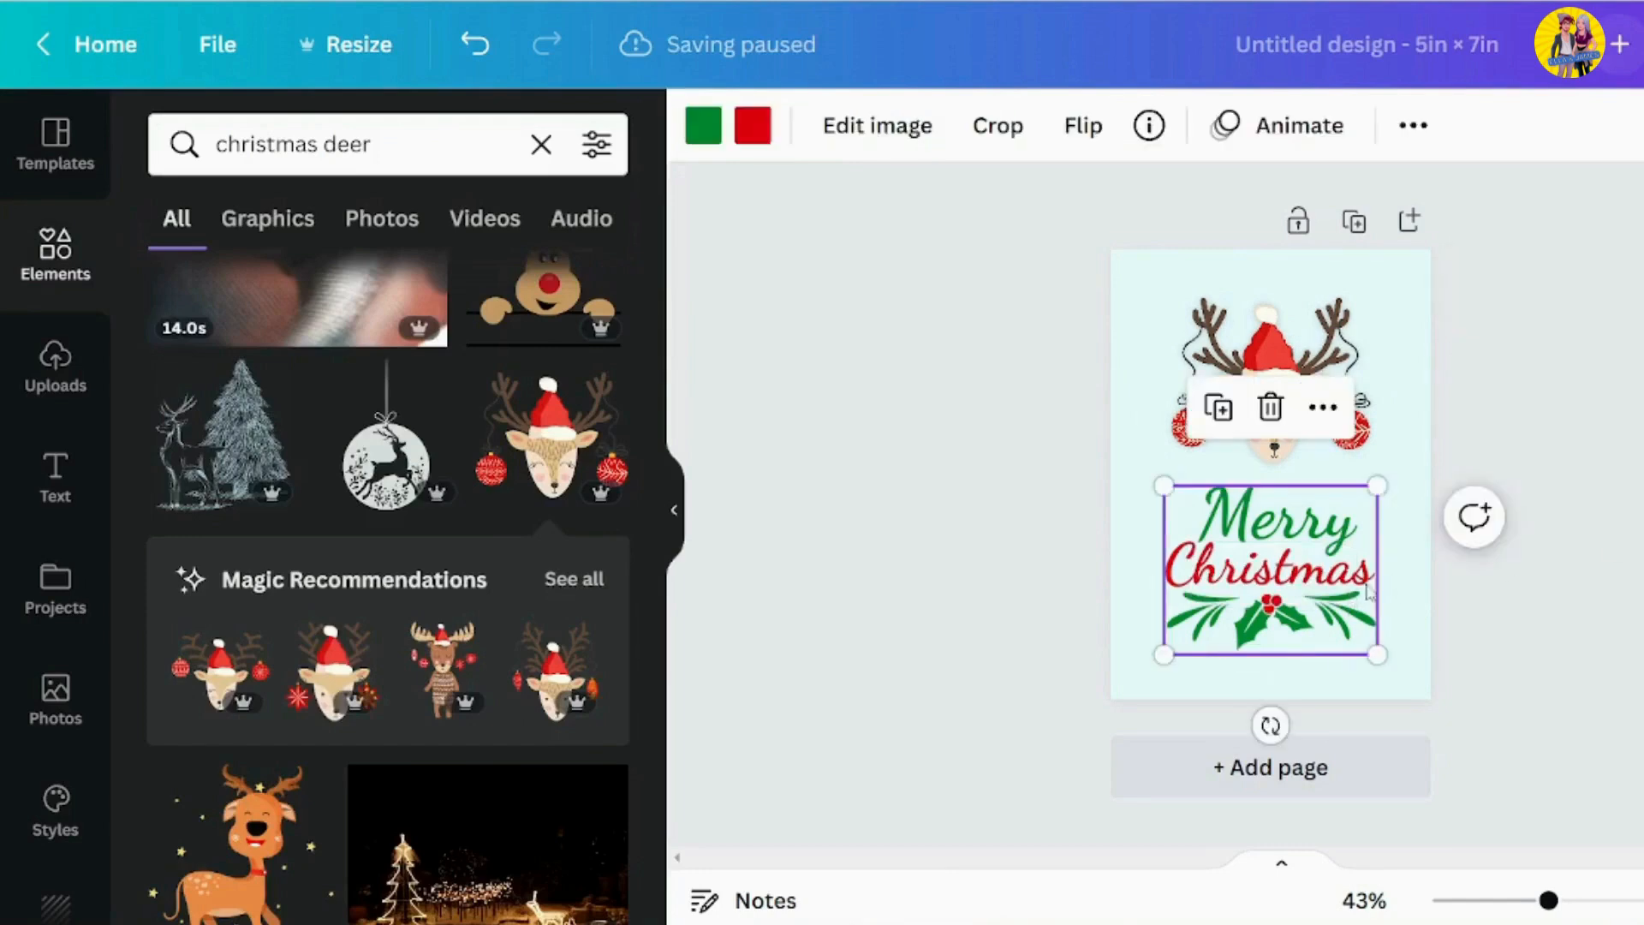
pyautogui.press('Up')
pyautogui.press('Right')
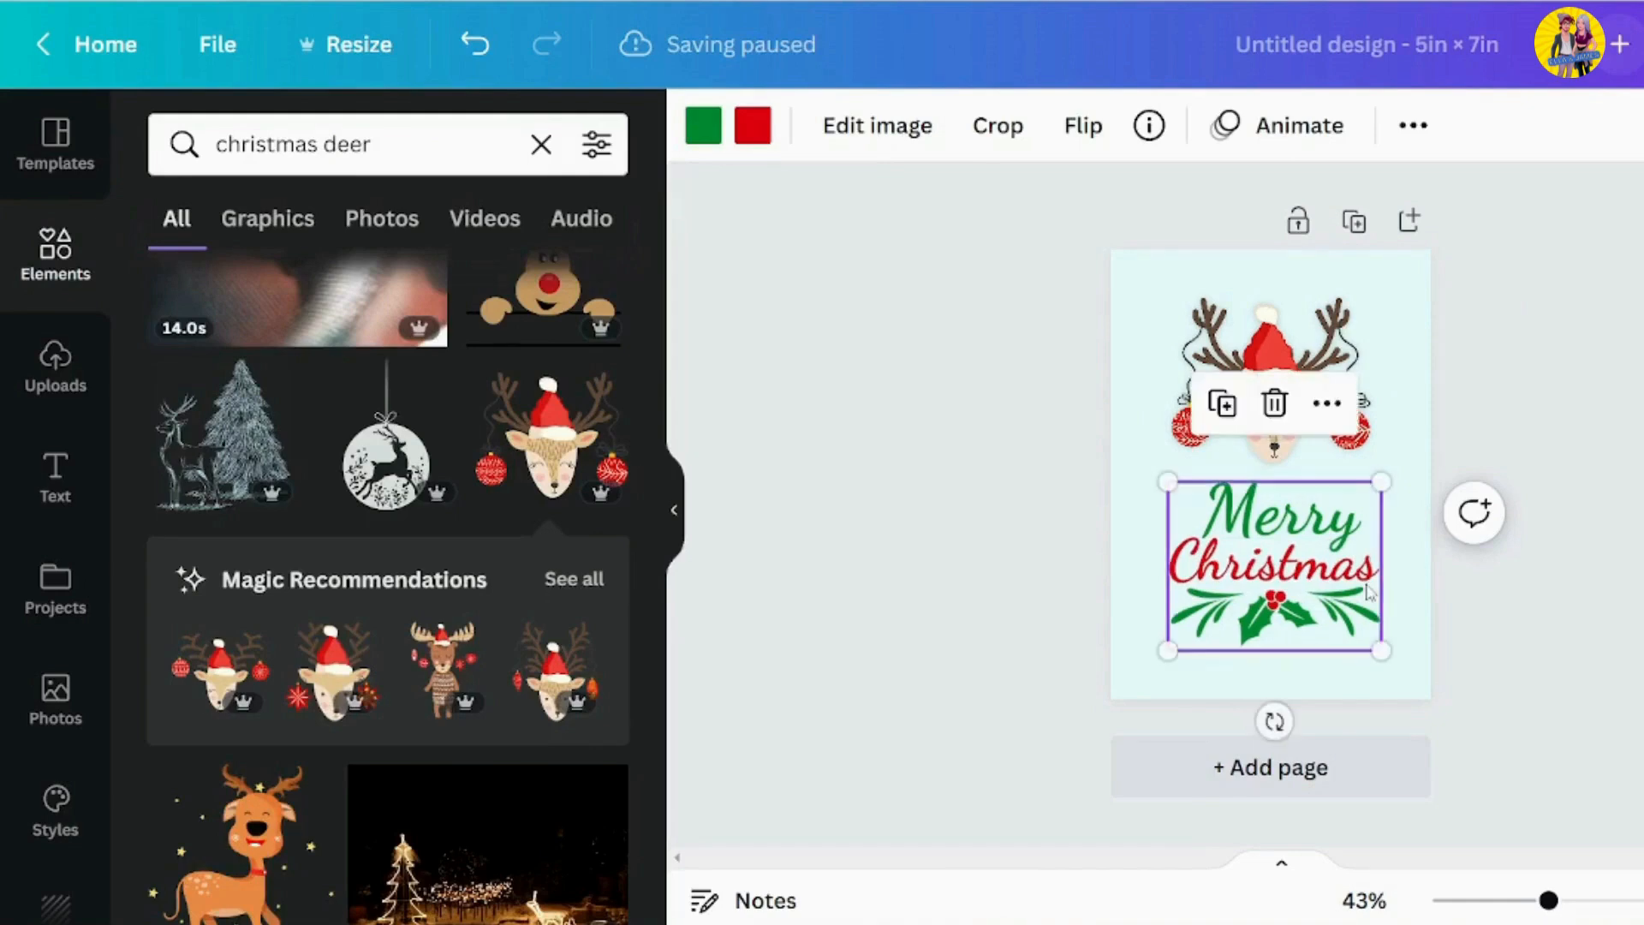
pyautogui.click(864, 124)
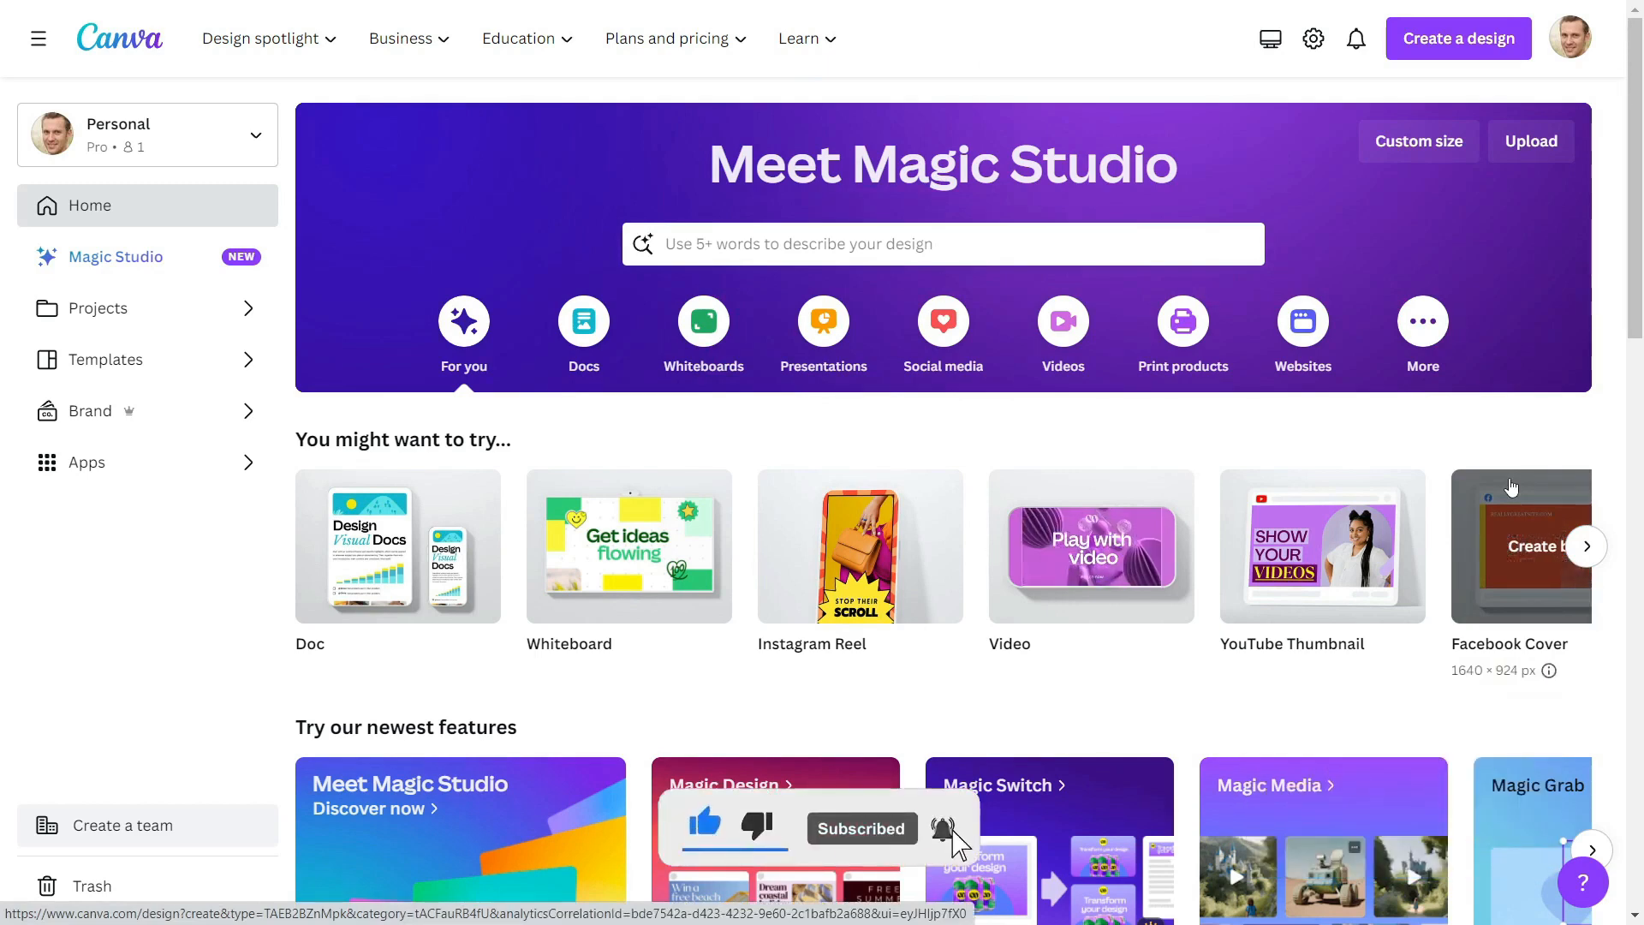
# Create a new custom-size design of 570 × 456 px
pyautogui.click(1399, 143)
pyautogui.click(1188, 245)
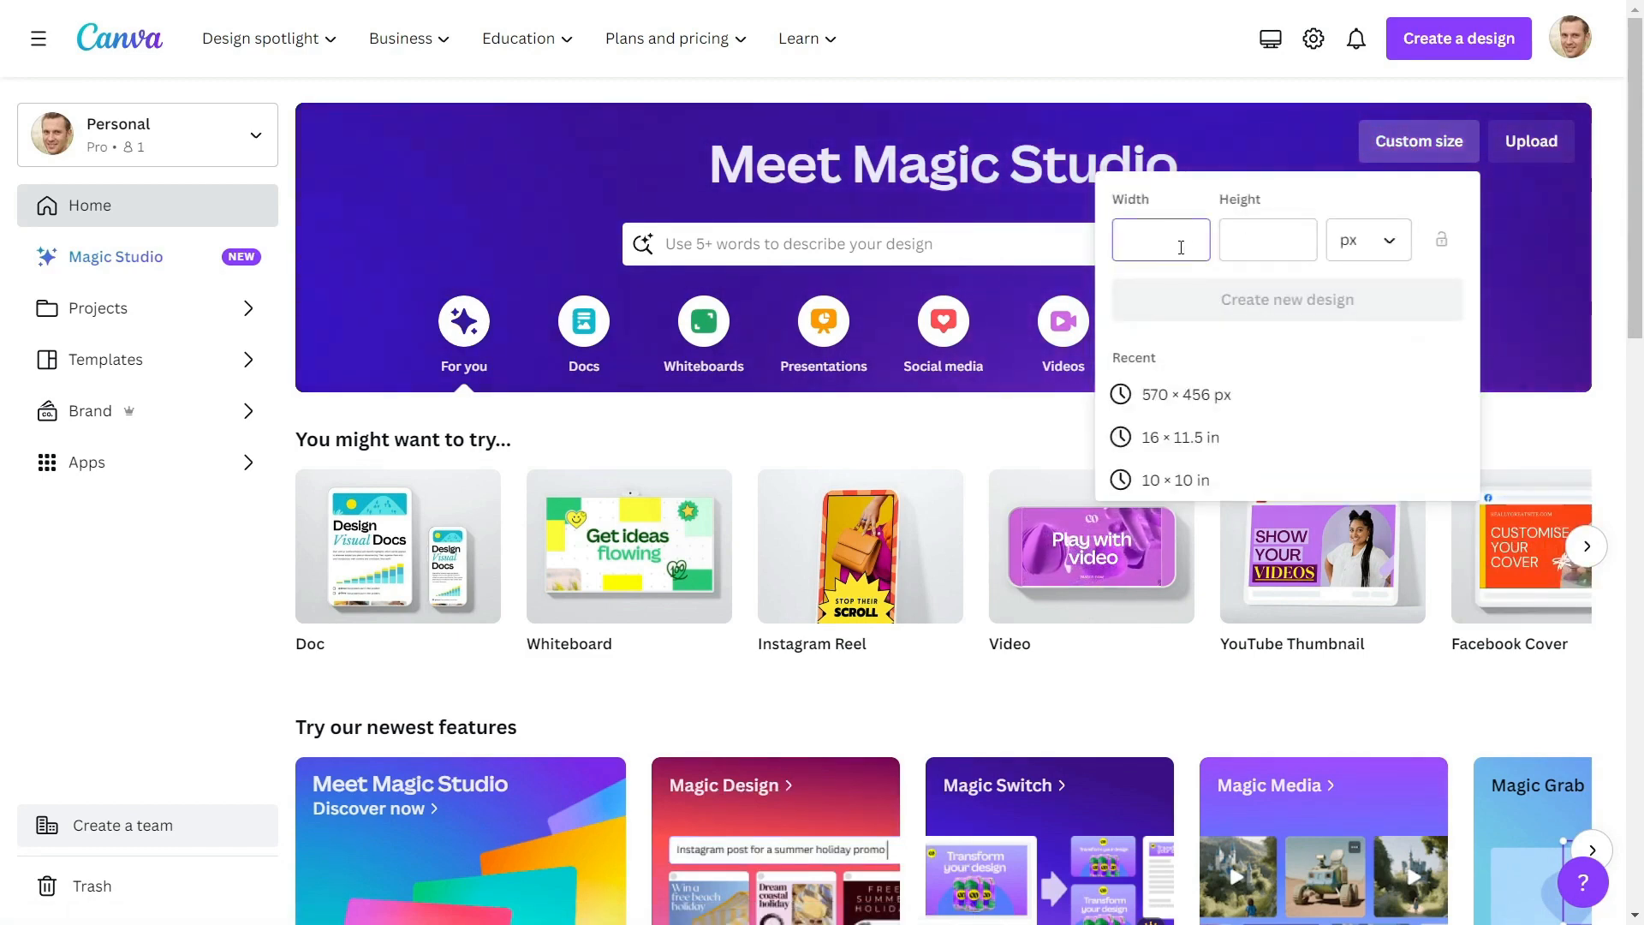
pyautogui.write('570')
pyautogui.click(1264, 247)
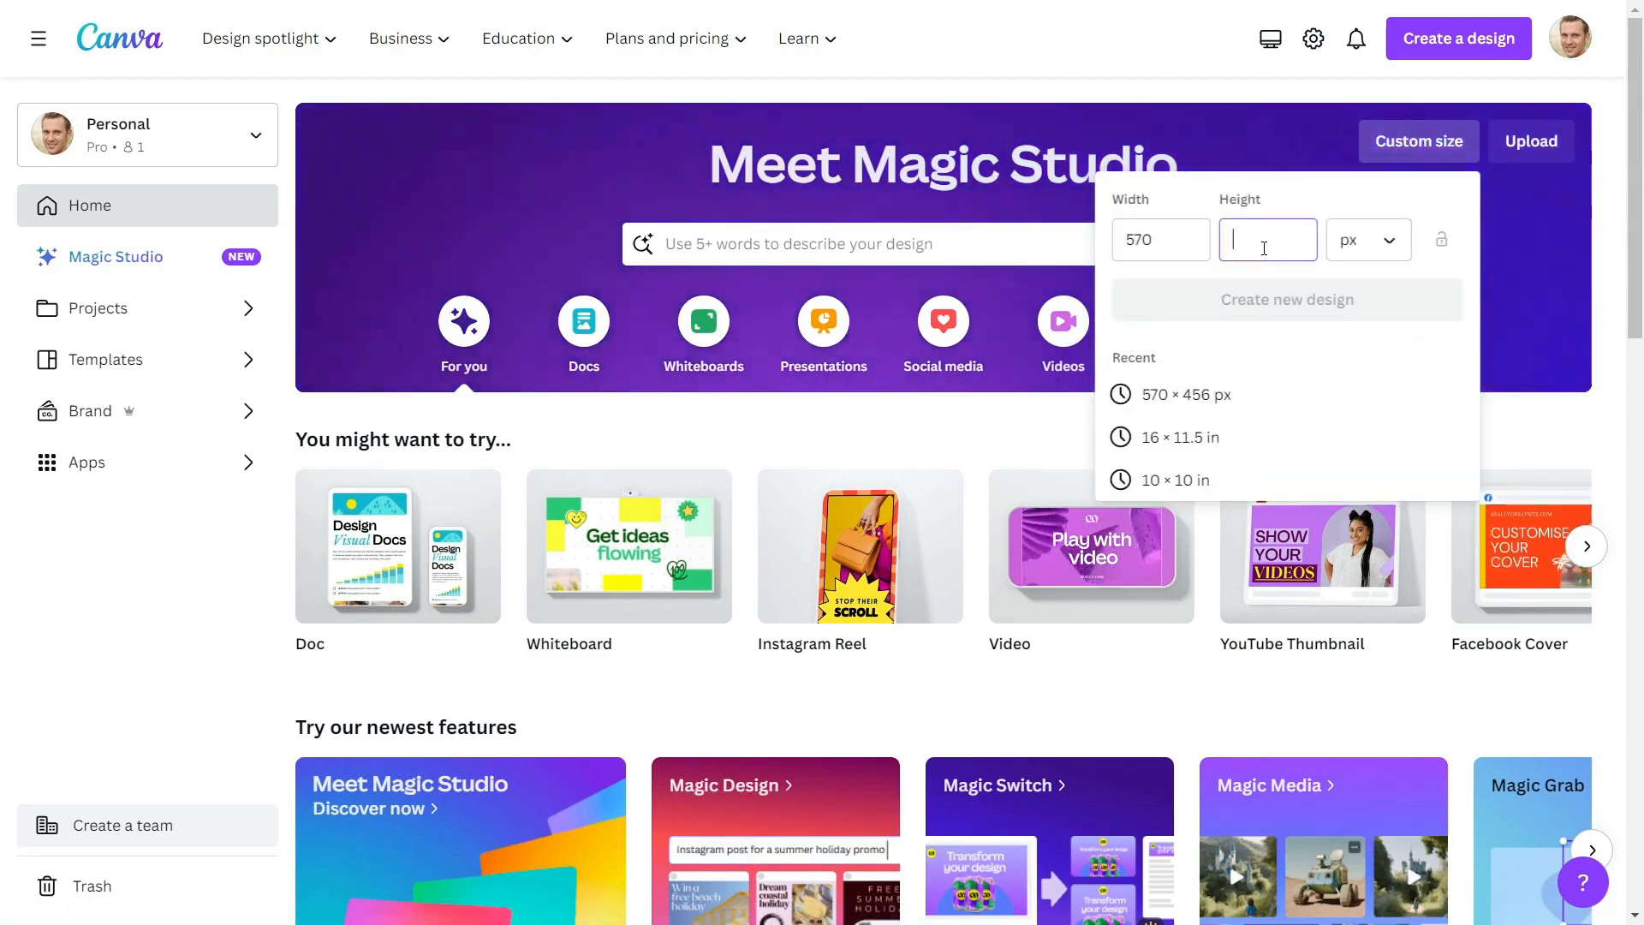
pyautogui.write('456')
pyautogui.click(1234, 304)
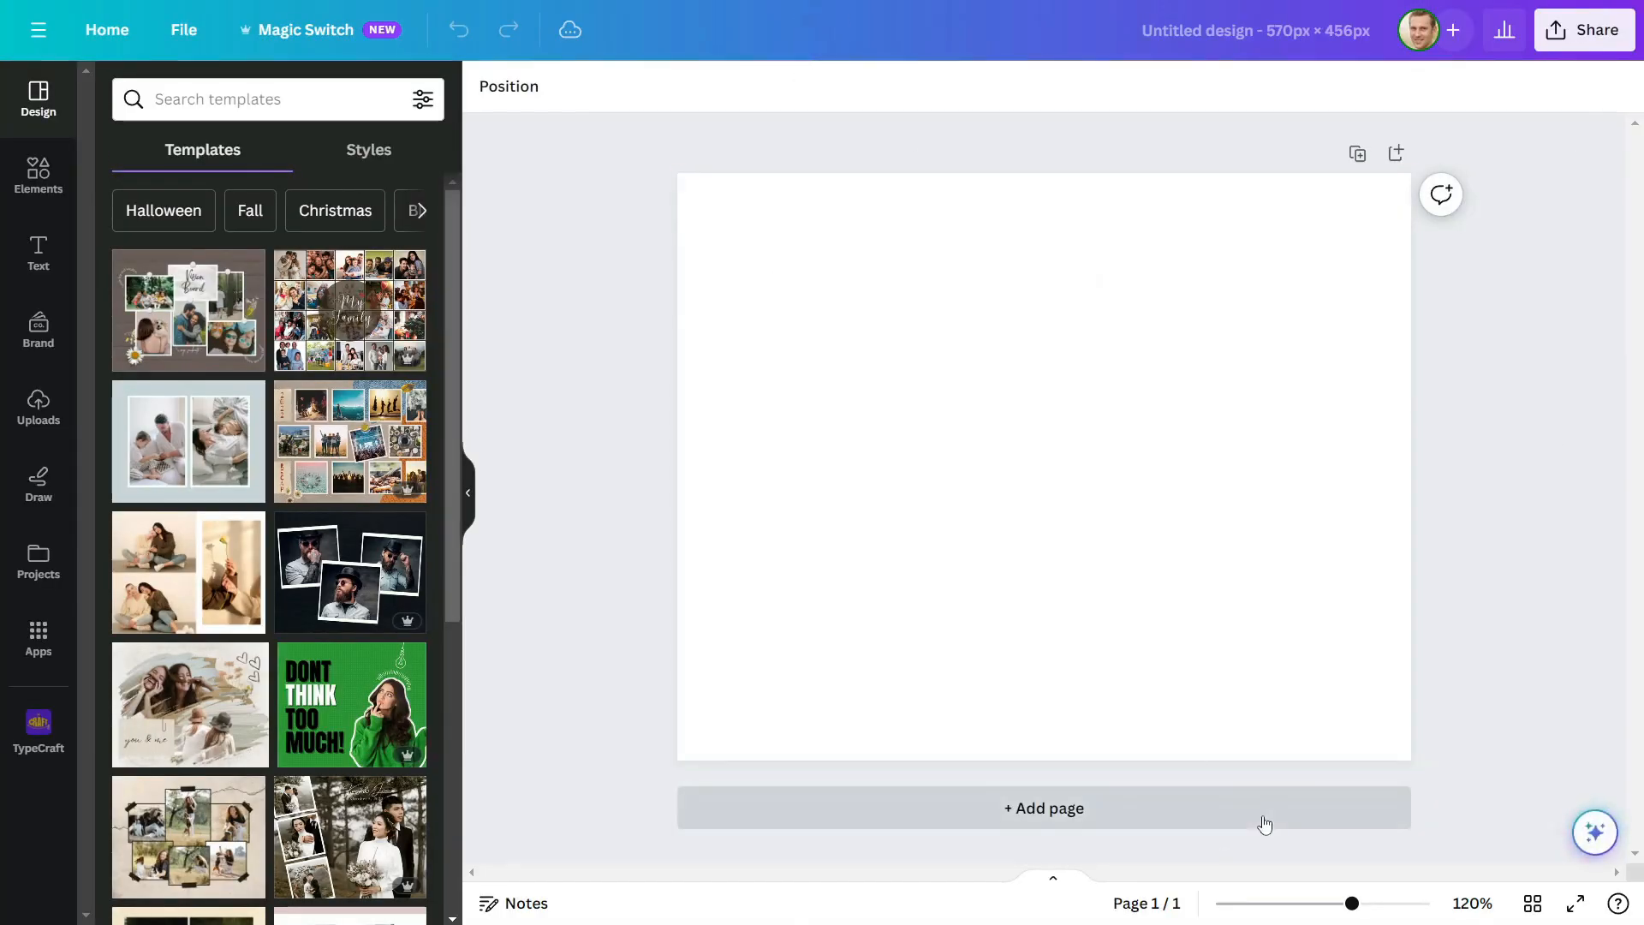
# Name the new design "Digital Planner Mockup"
pyautogui.click(1307, 41)
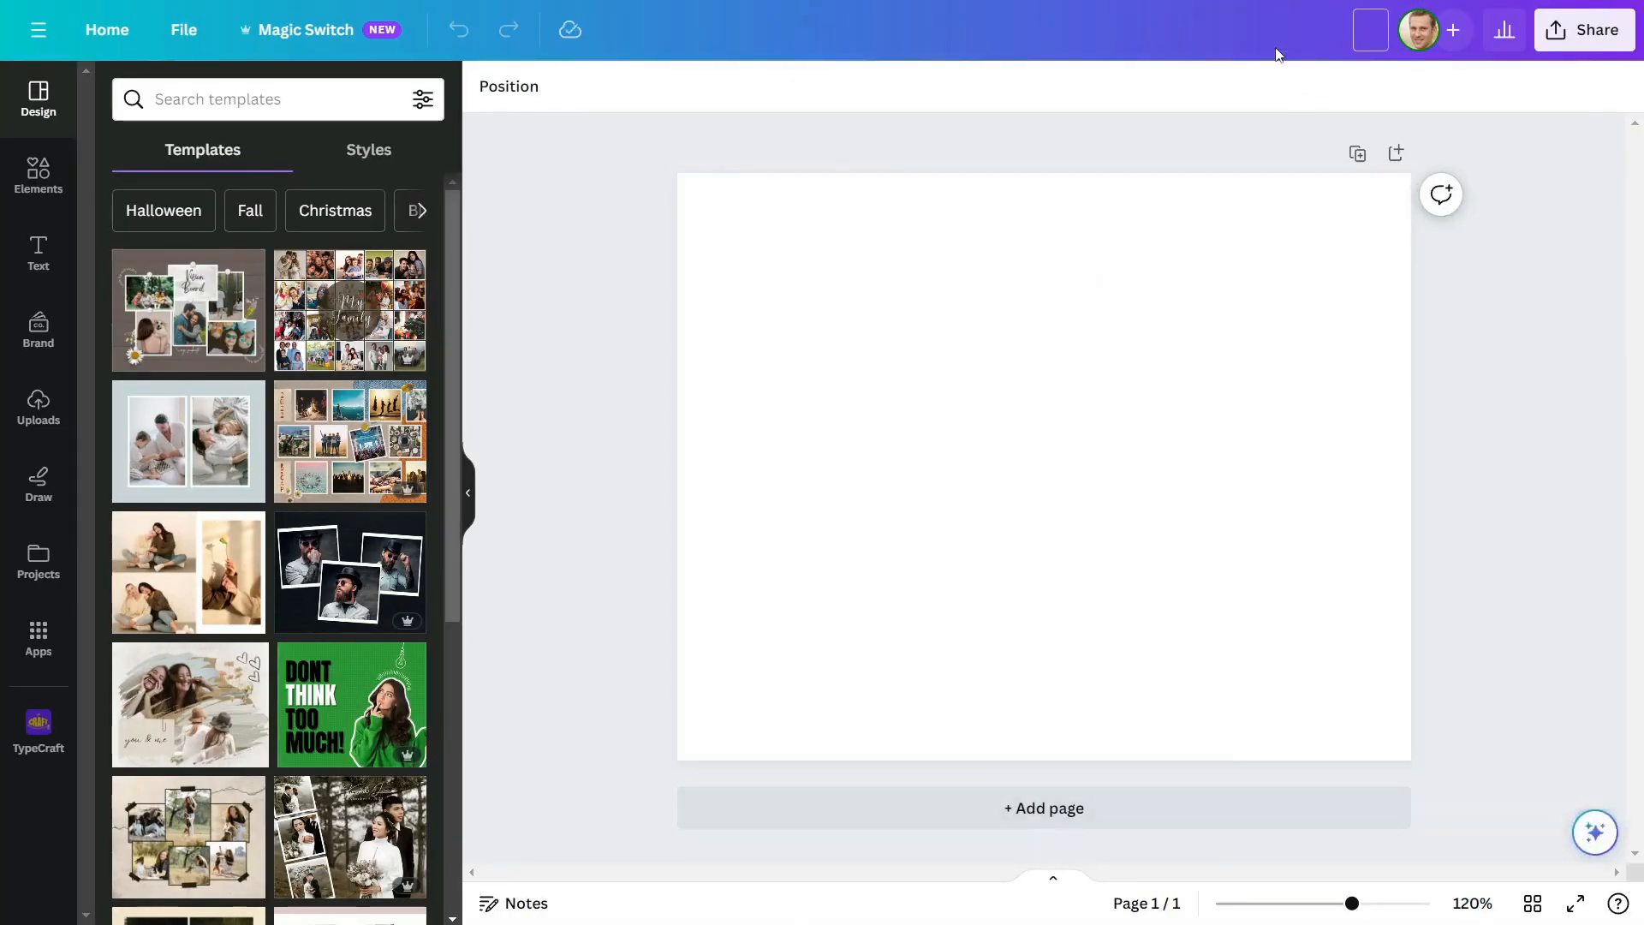
pyautogui.write('Digital Planner')
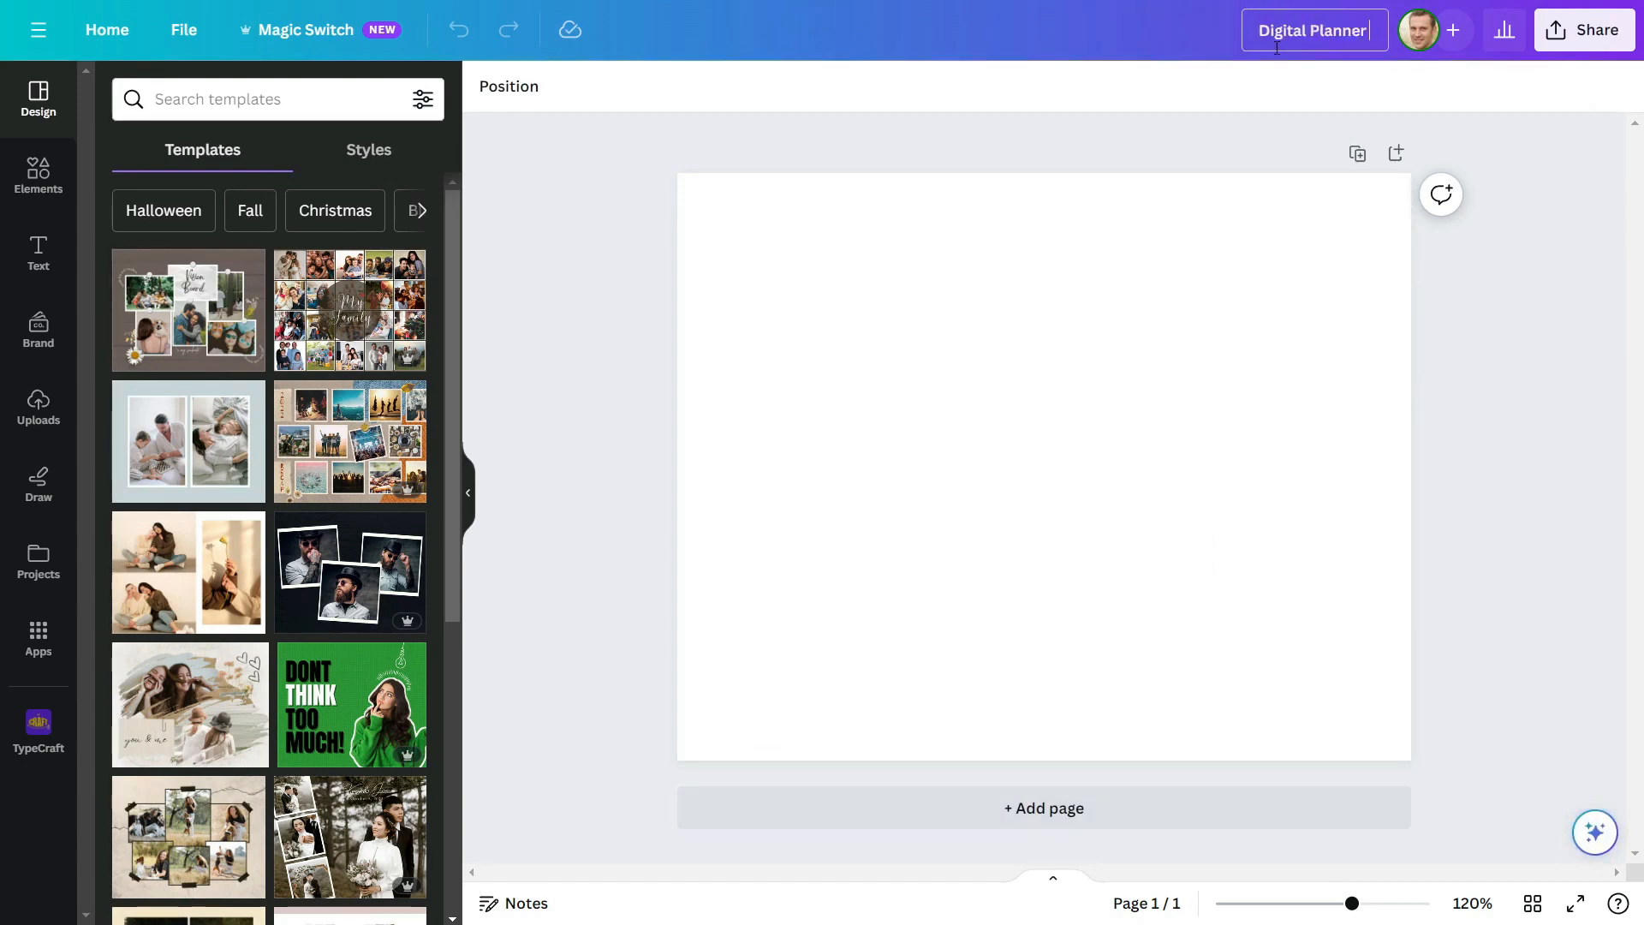
pyautogui.write(' Mockup')
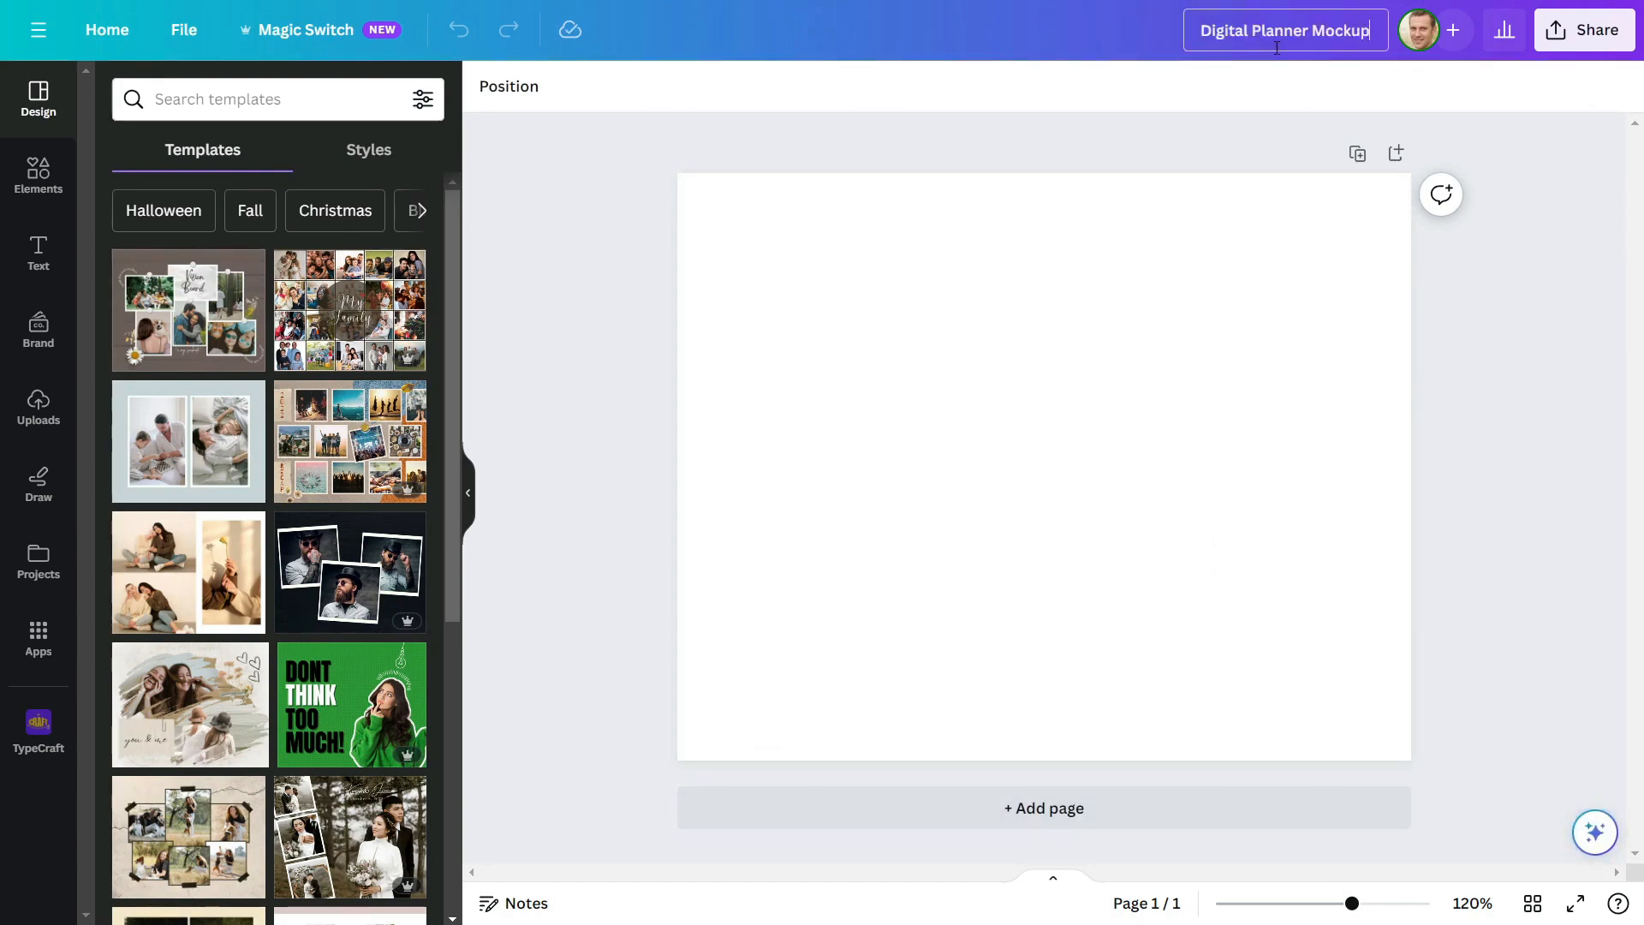
pyautogui.click(1295, 348)
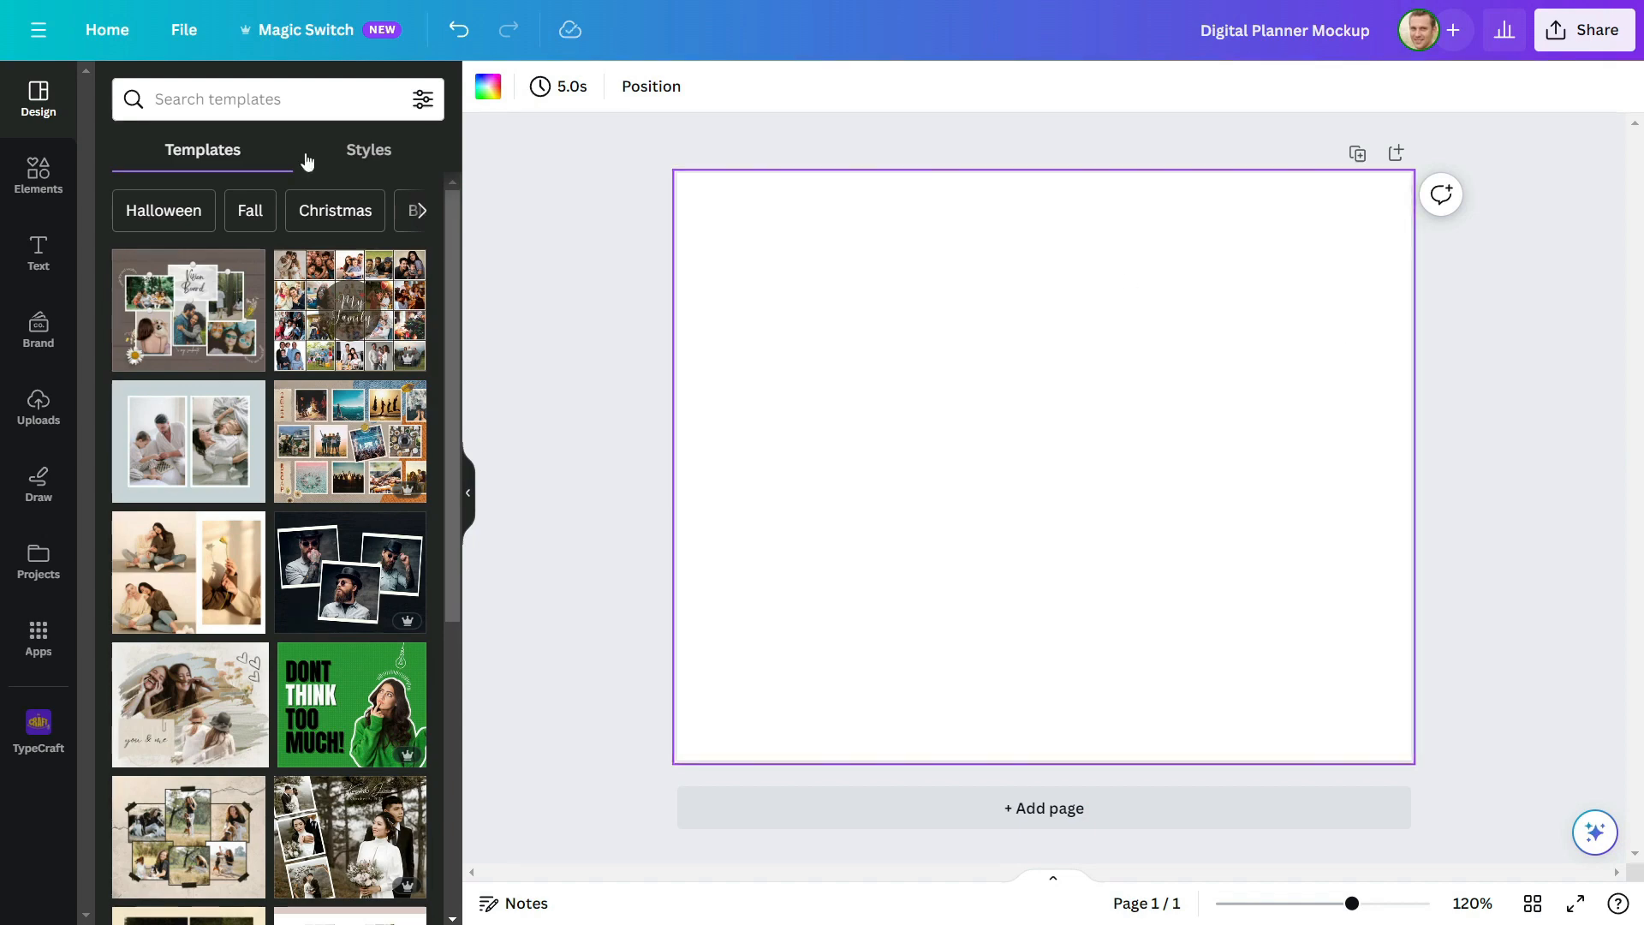
# Search the elements library for "ipad" and show all matching graphics
pyautogui.click(37, 174)
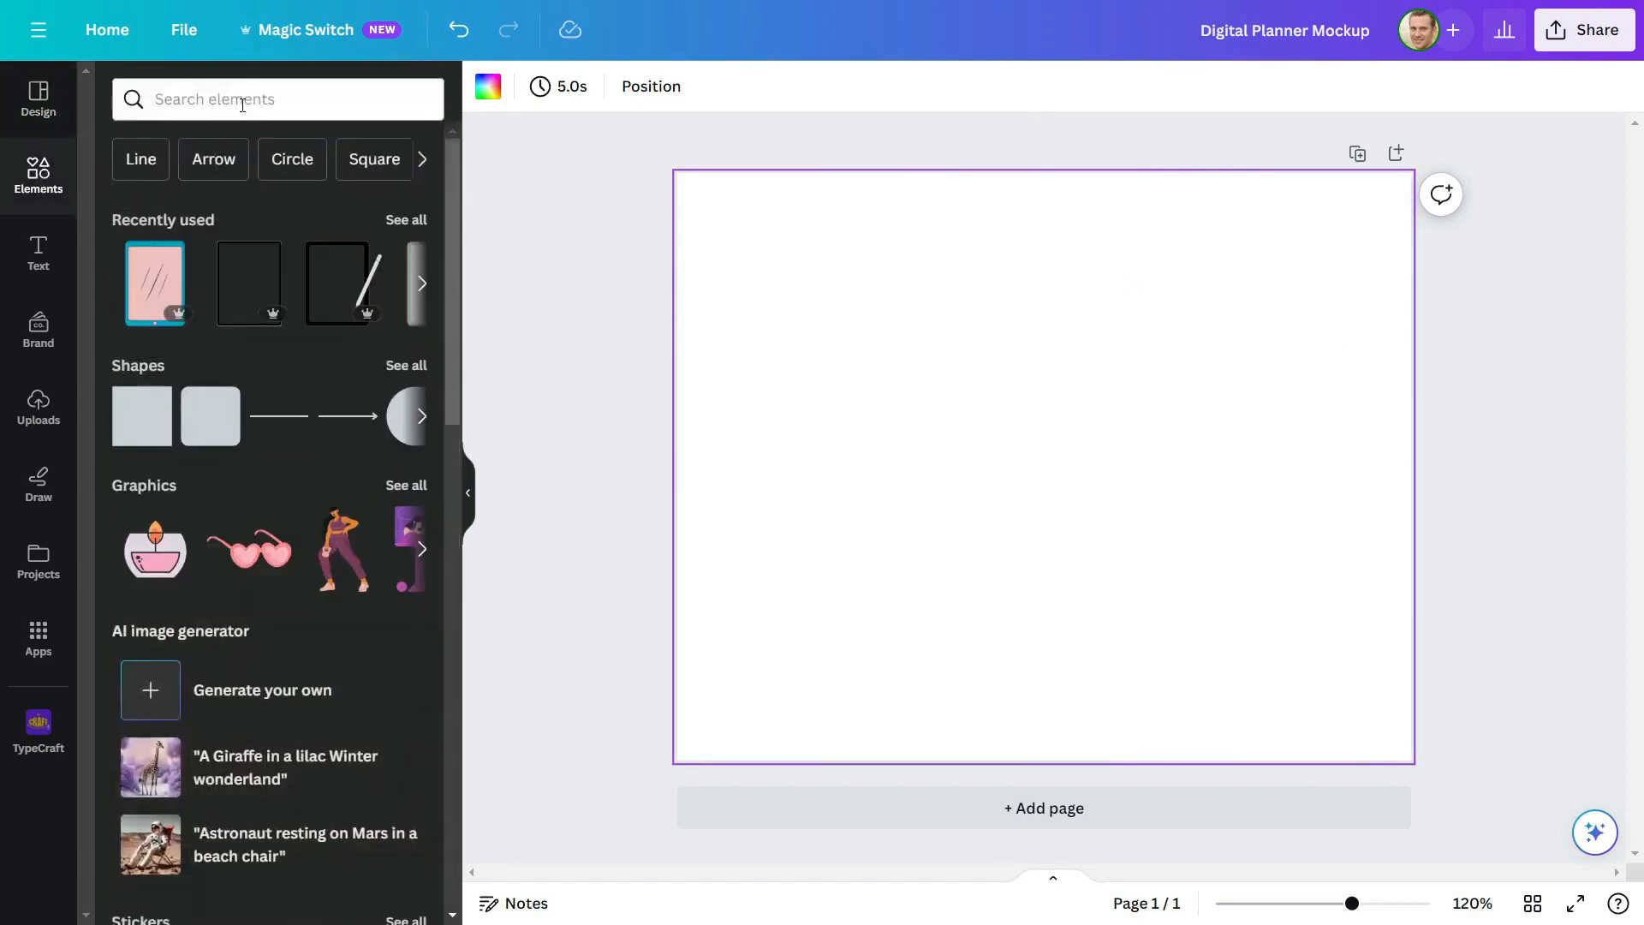
pyautogui.click(243, 101)
pyautogui.write('ipad')
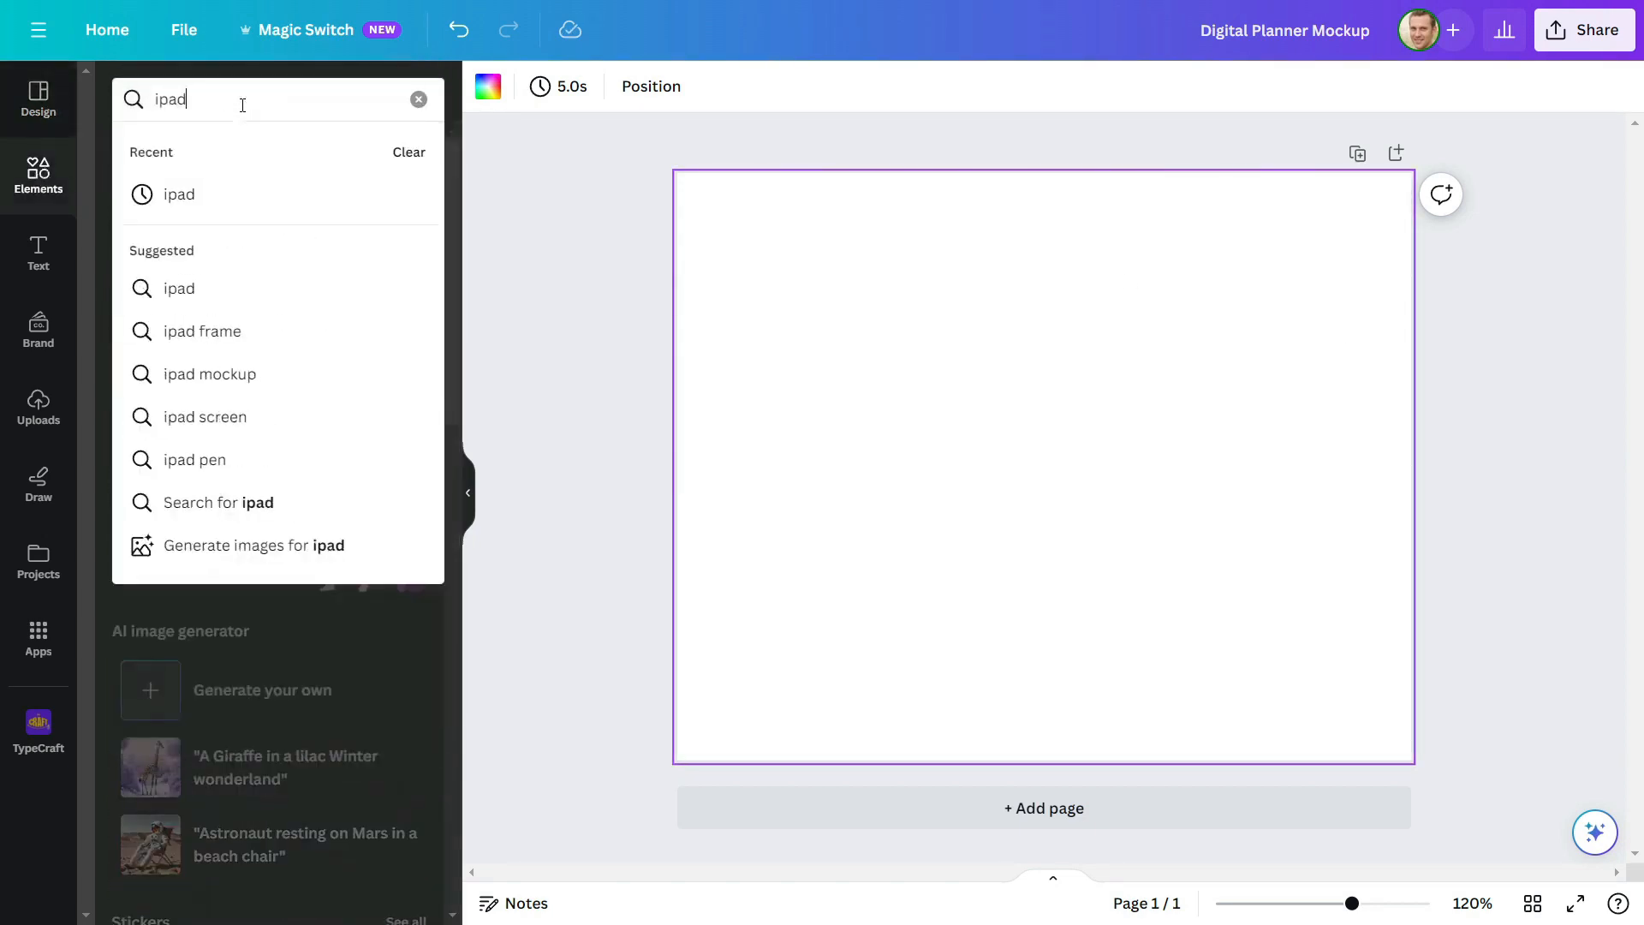
pyautogui.press('Return')
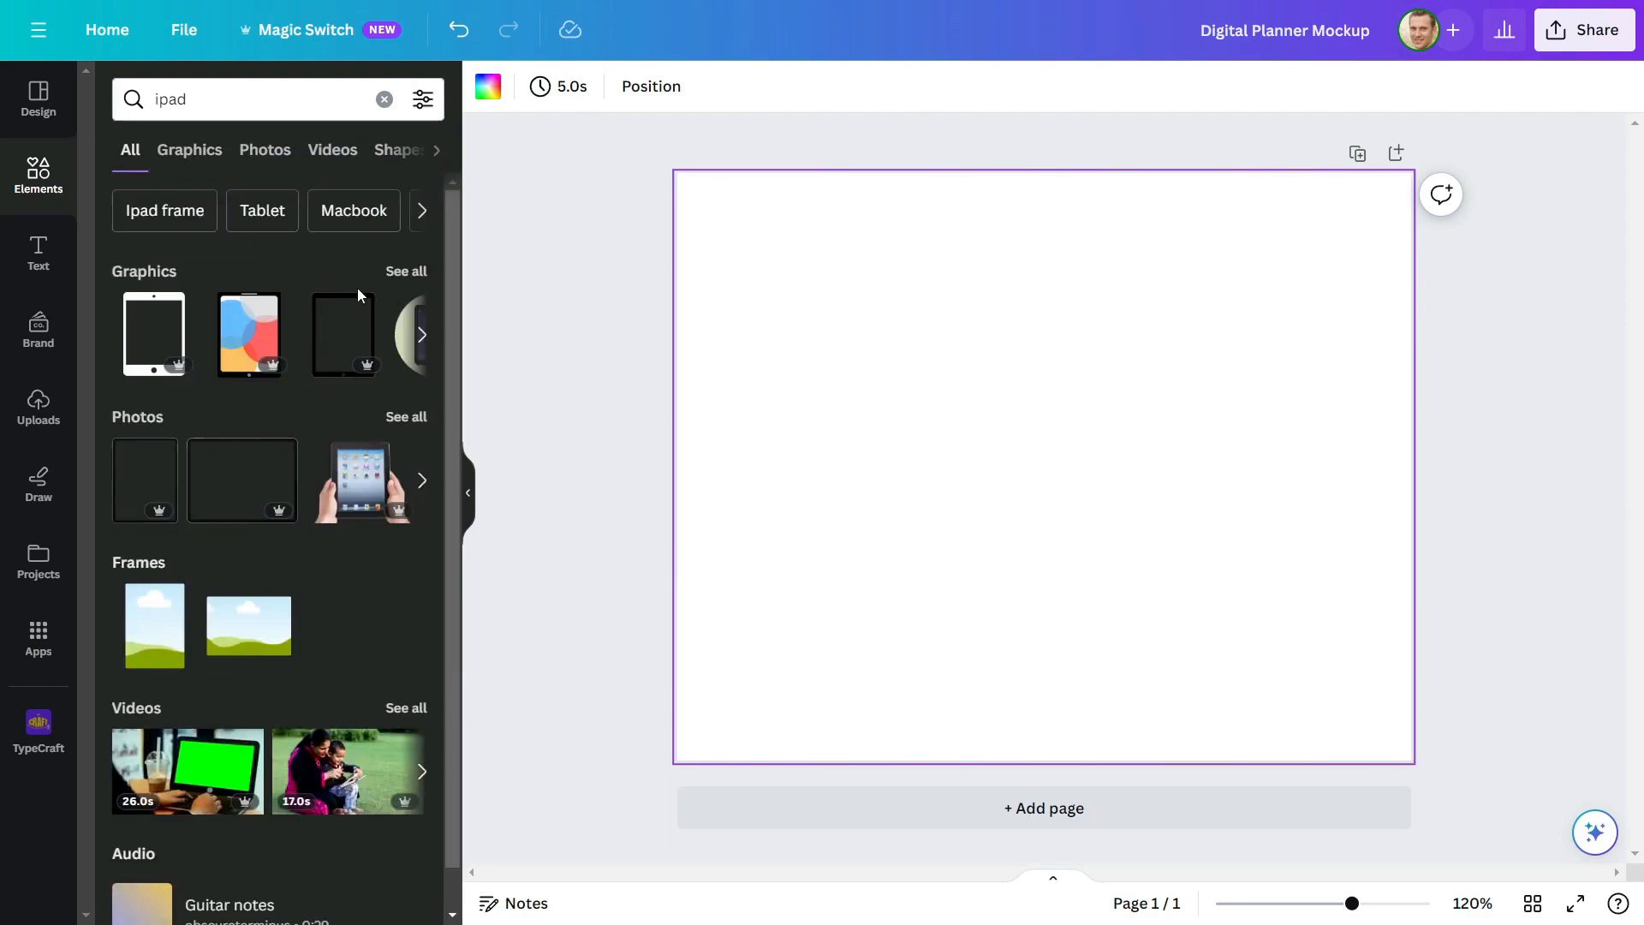
pyautogui.click(406, 271)
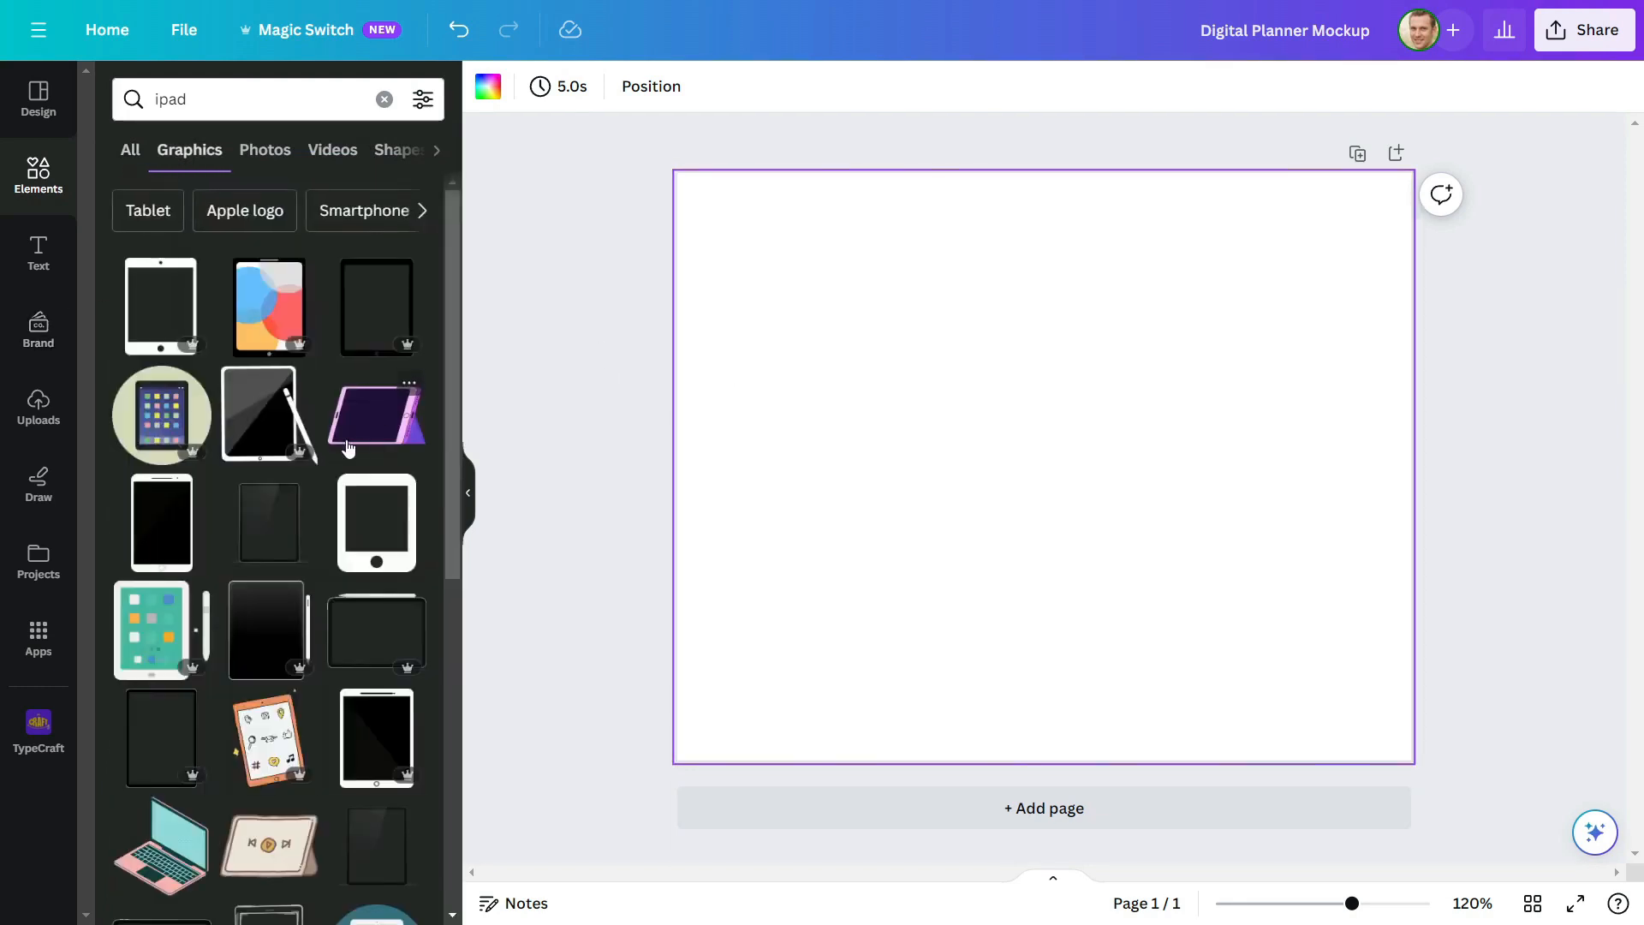
# Add the tablet graphic with the green bezel and white screen, and enlarge it on the page
pyautogui.scroll(-7, 348, 447)
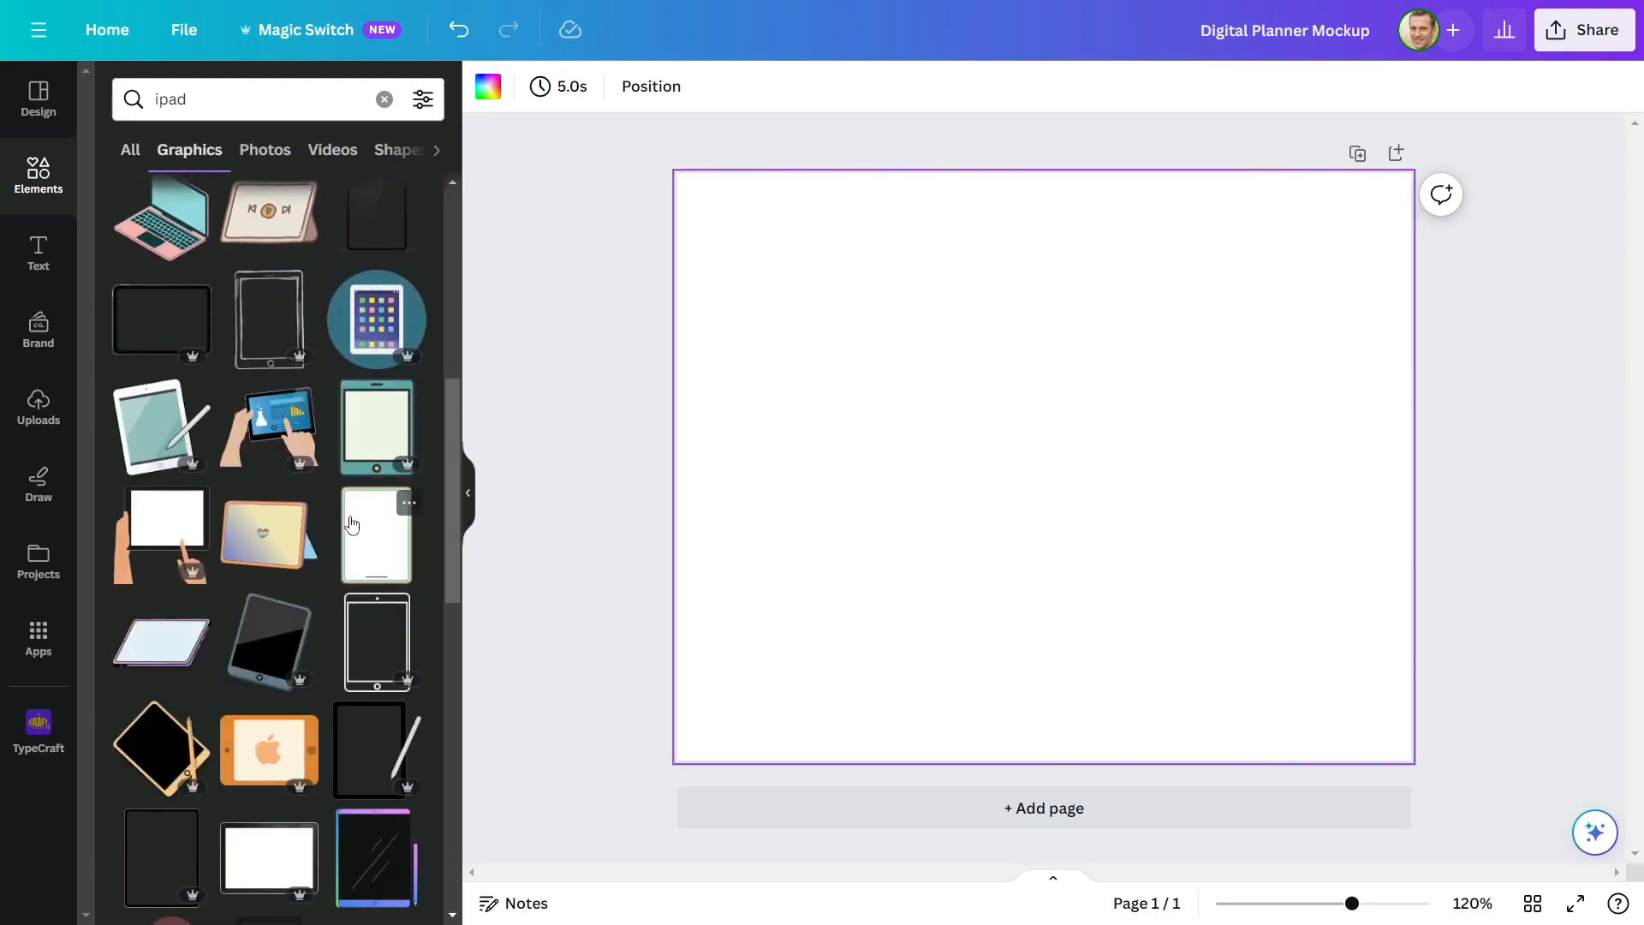
pyautogui.click(363, 563)
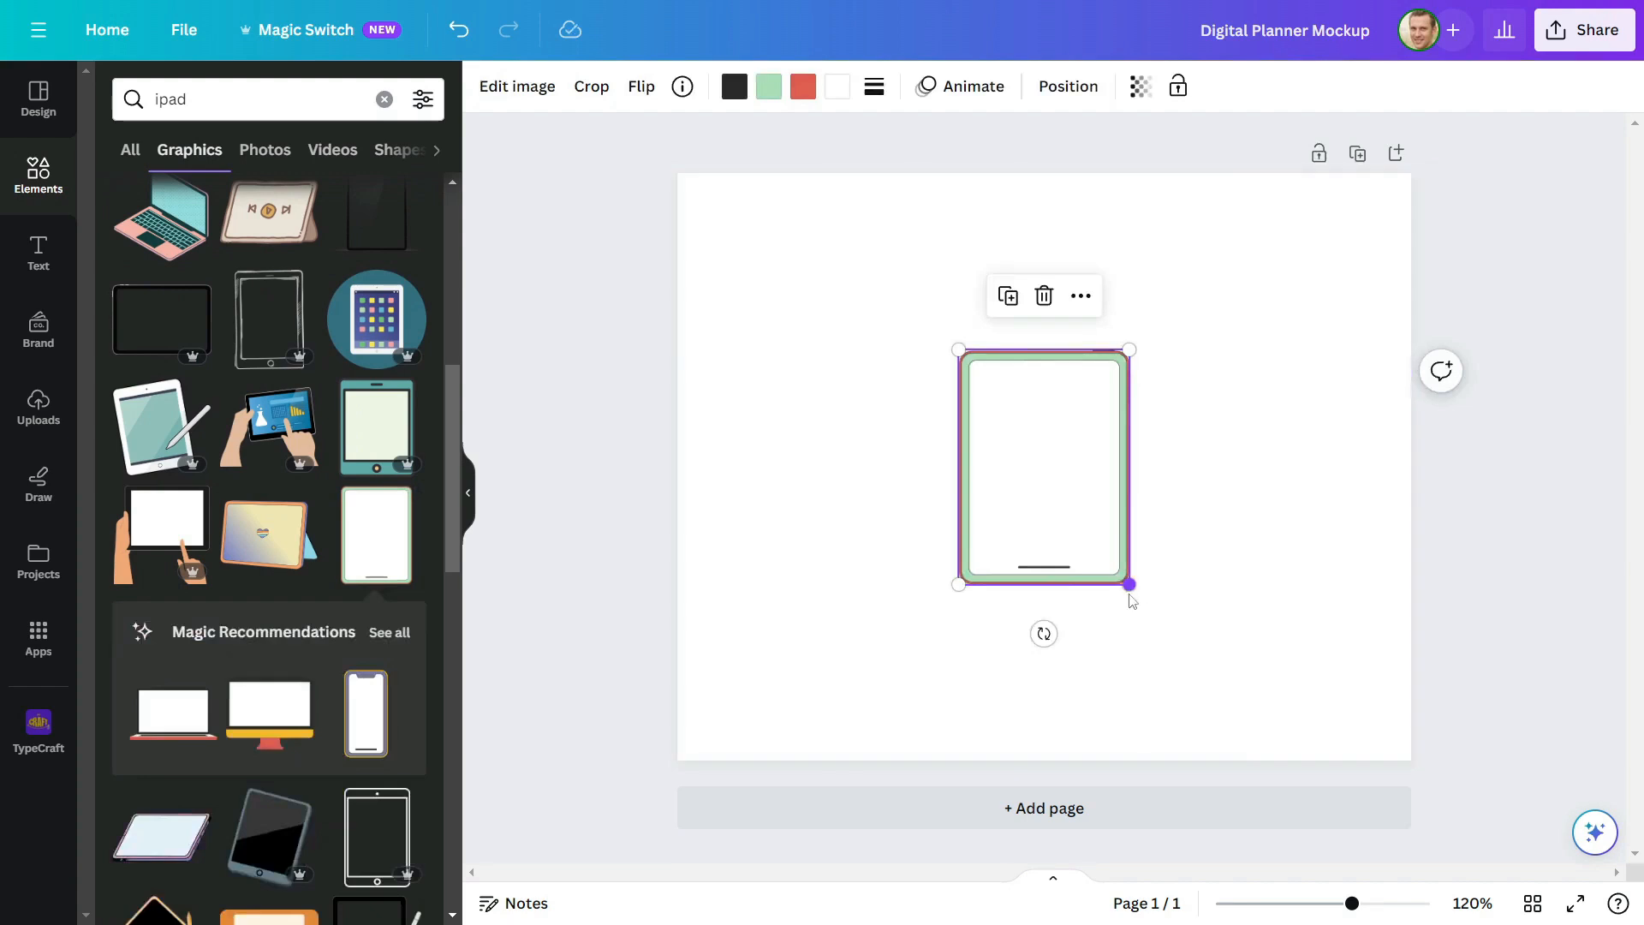
pyautogui.moveTo(1128, 579); pyautogui.dragTo(1024, 490)
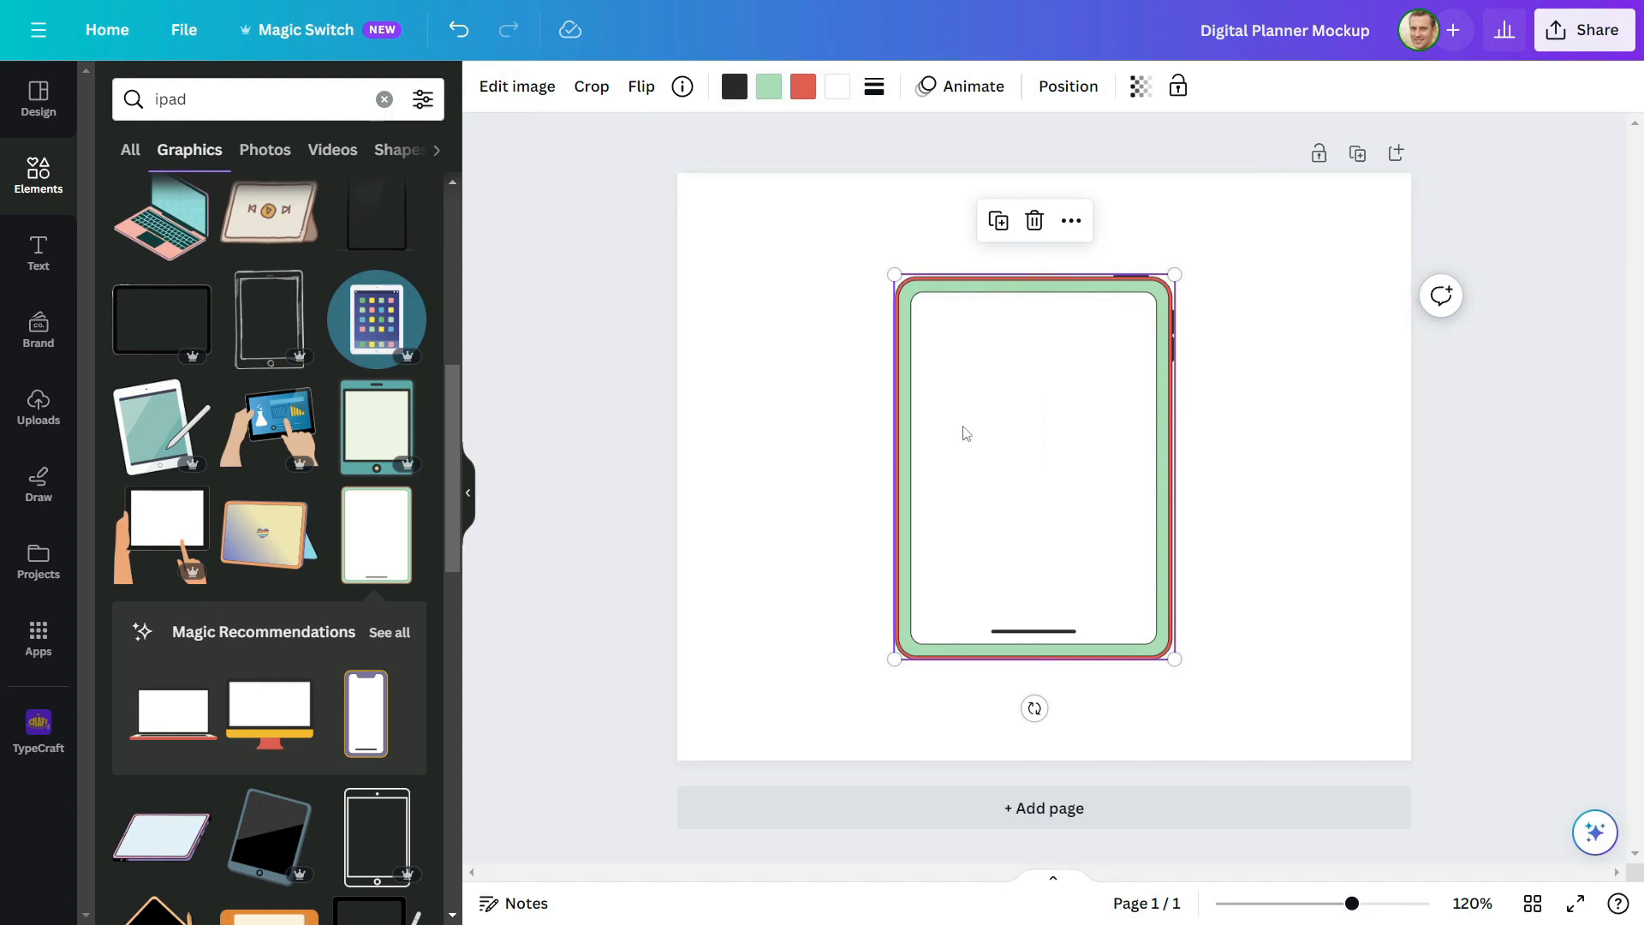
# Recolor the tablet's green bezel black, its red outline medium gray and its dark details dark gray
pyautogui.click(769, 86)
pyautogui.click(123, 818)
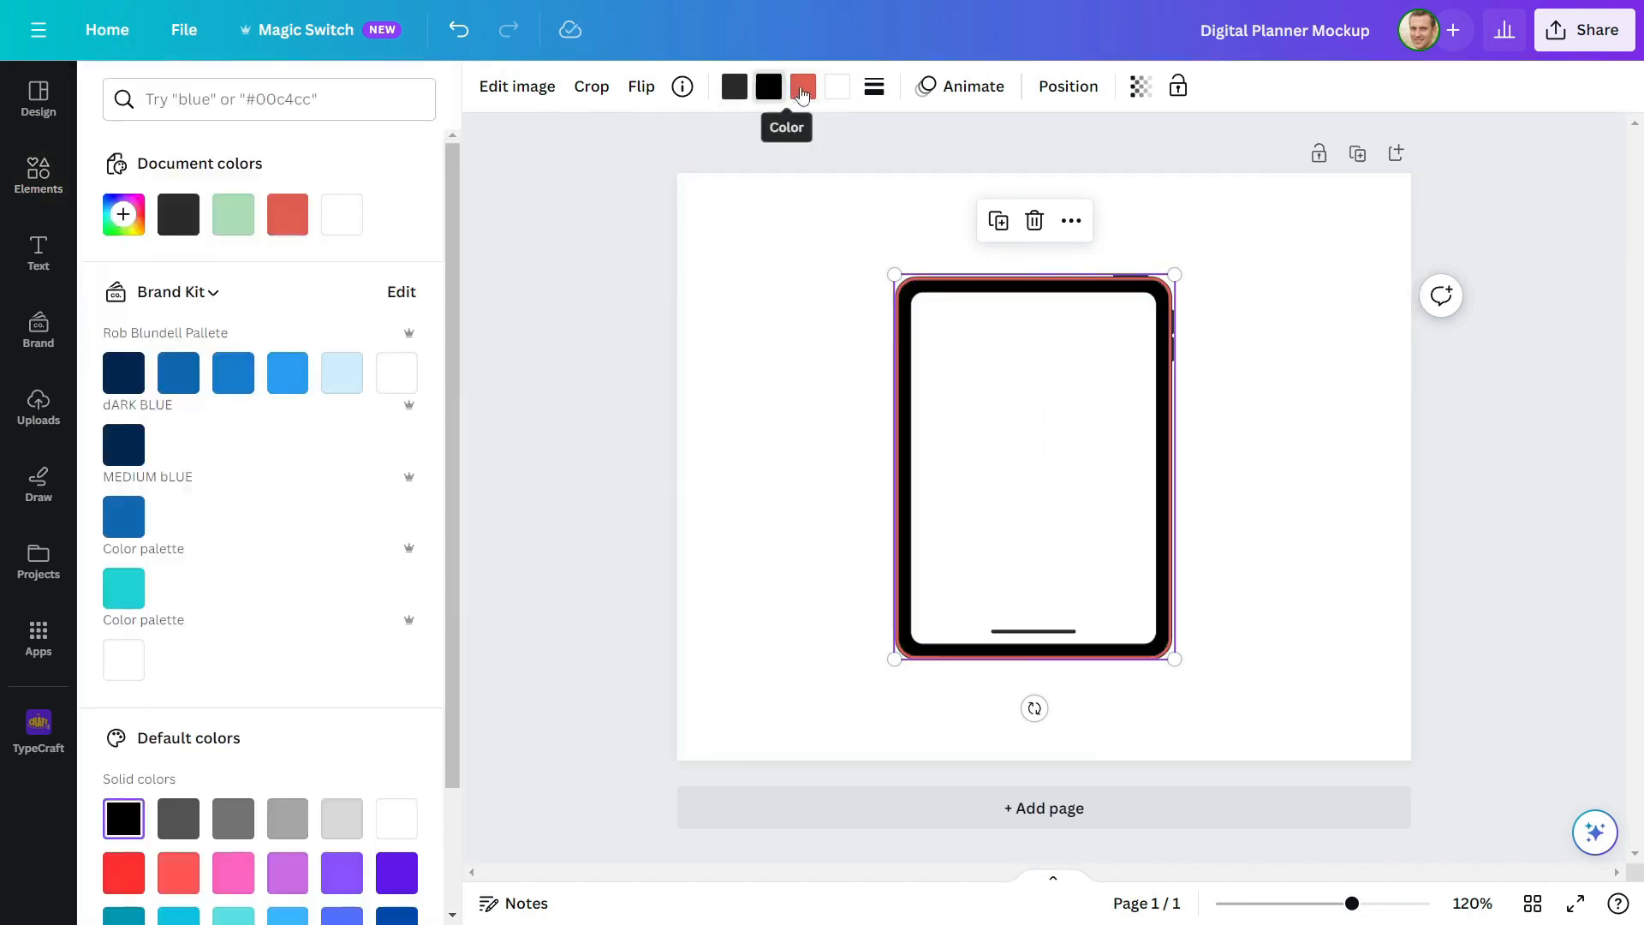
pyautogui.click(803, 92)
pyautogui.click(233, 819)
pyautogui.click(769, 91)
pyautogui.click(737, 93)
pyautogui.click(179, 825)
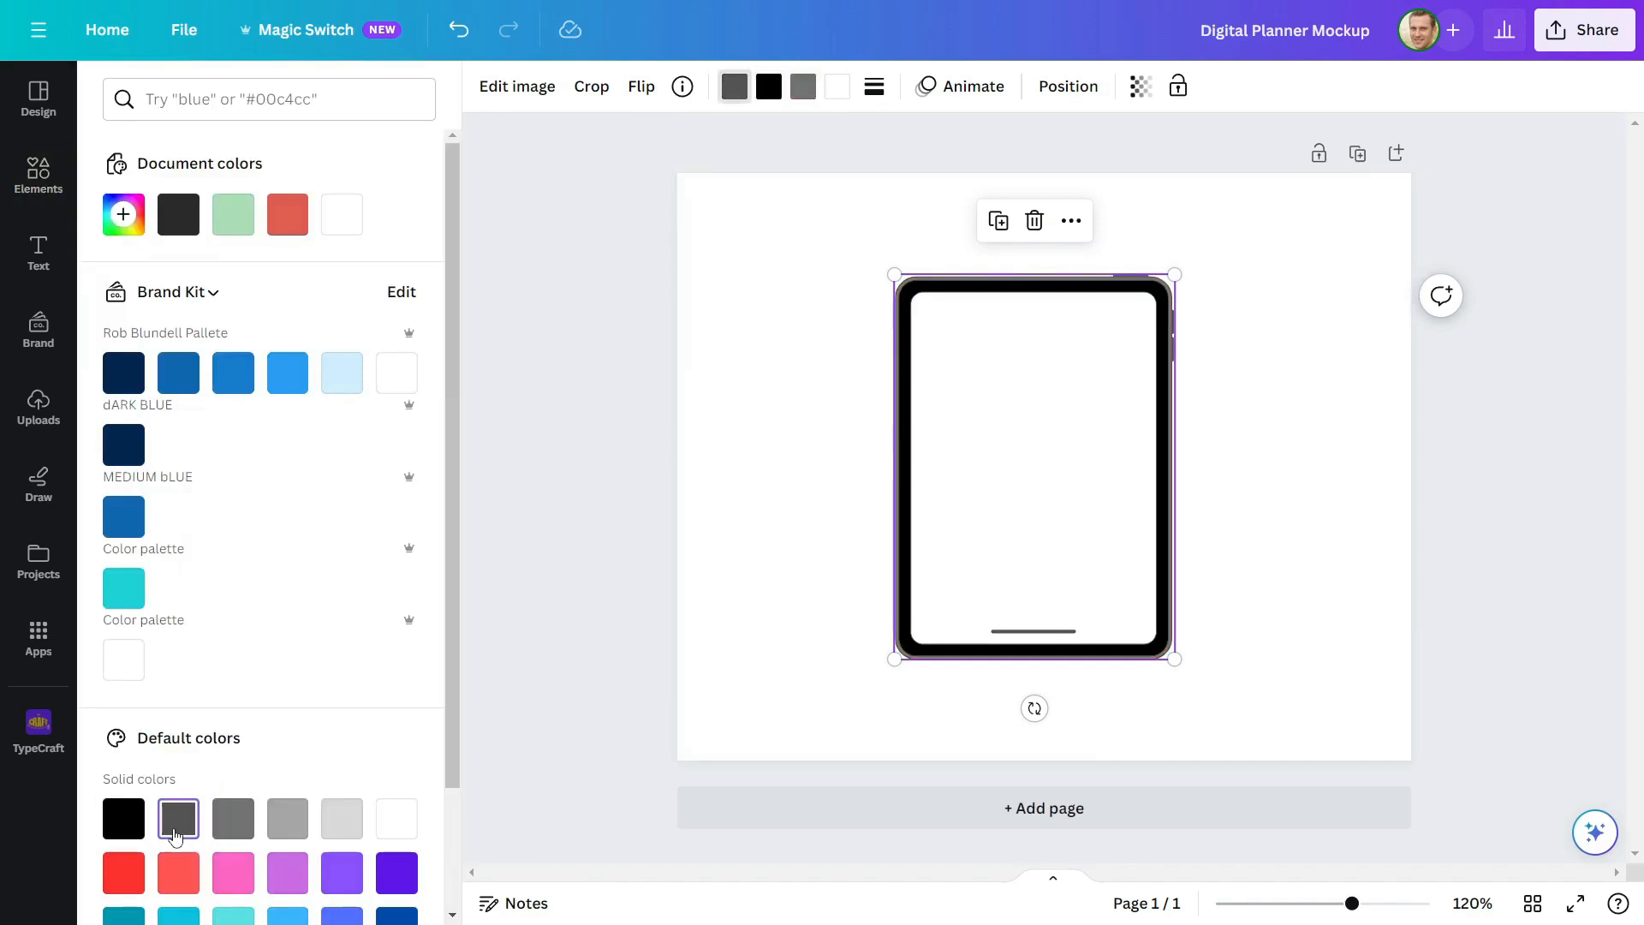
# Move the tablet graphic slightly left and enlarge it to fill more of the page
pyautogui.click(819, 250)
pyautogui.moveTo(904, 409); pyautogui.dragTo(866, 409)
pyautogui.click(1100, 439)
pyautogui.click(1127, 531)
pyautogui.moveTo(1138, 661); pyautogui.dragTo(1157, 689)
# Fill the tablet's screen with the brand kit's light blue and center the tablet on the page
pyautogui.click(838, 86)
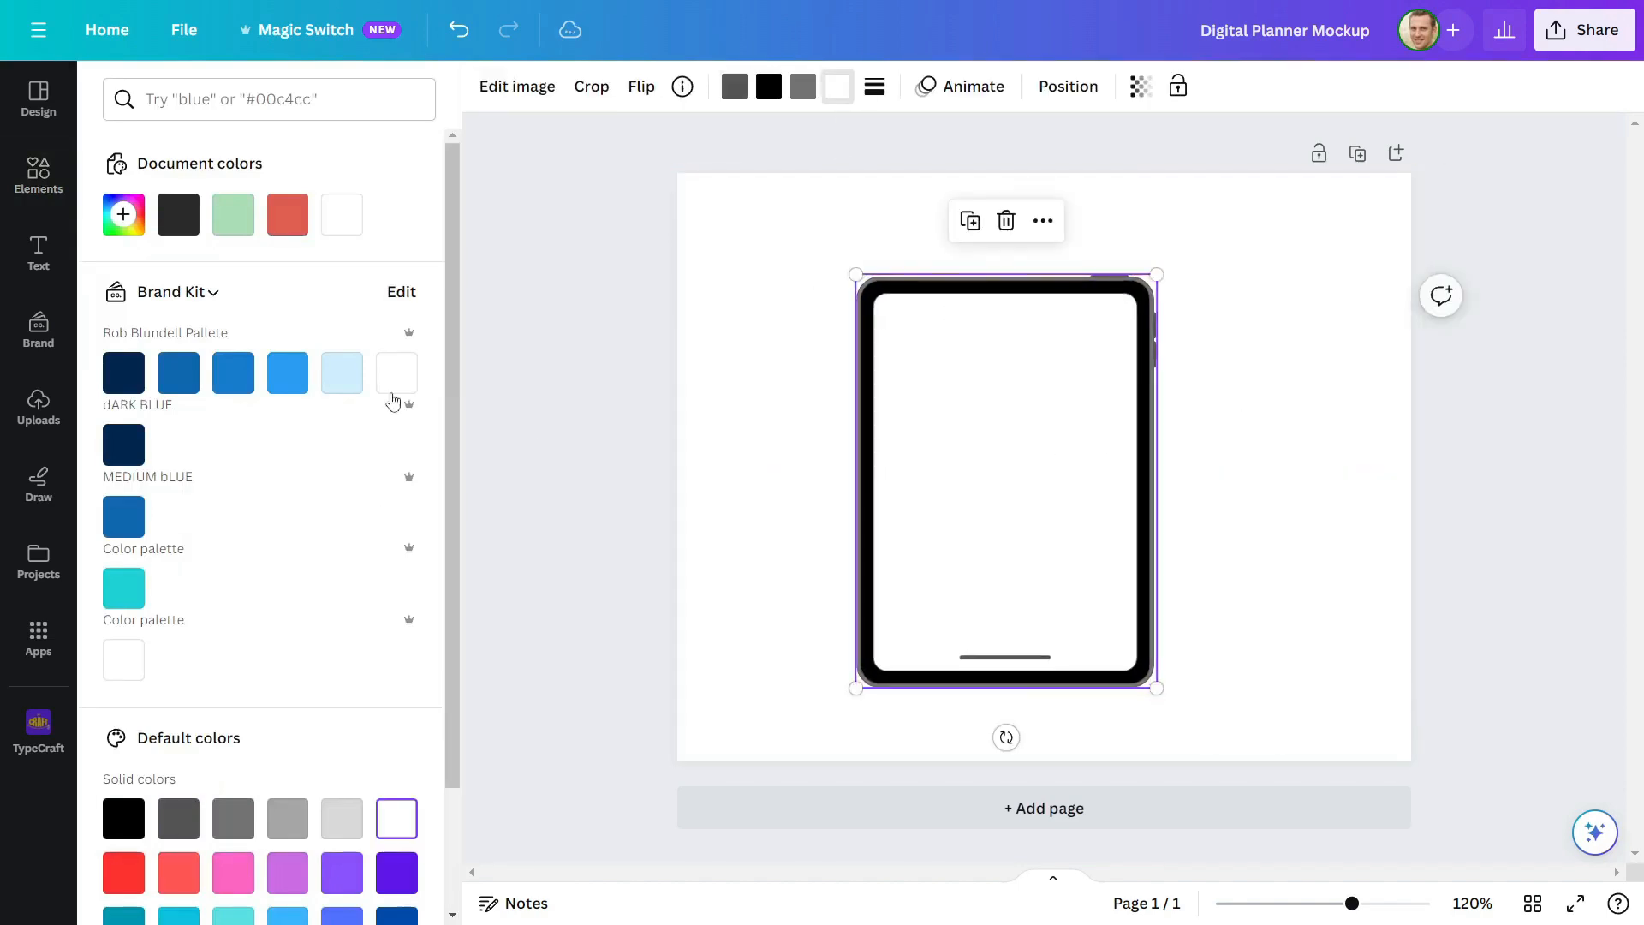
pyautogui.click(346, 377)
pyautogui.moveTo(886, 413); pyautogui.dragTo(925, 400)
pyautogui.click(1362, 545)
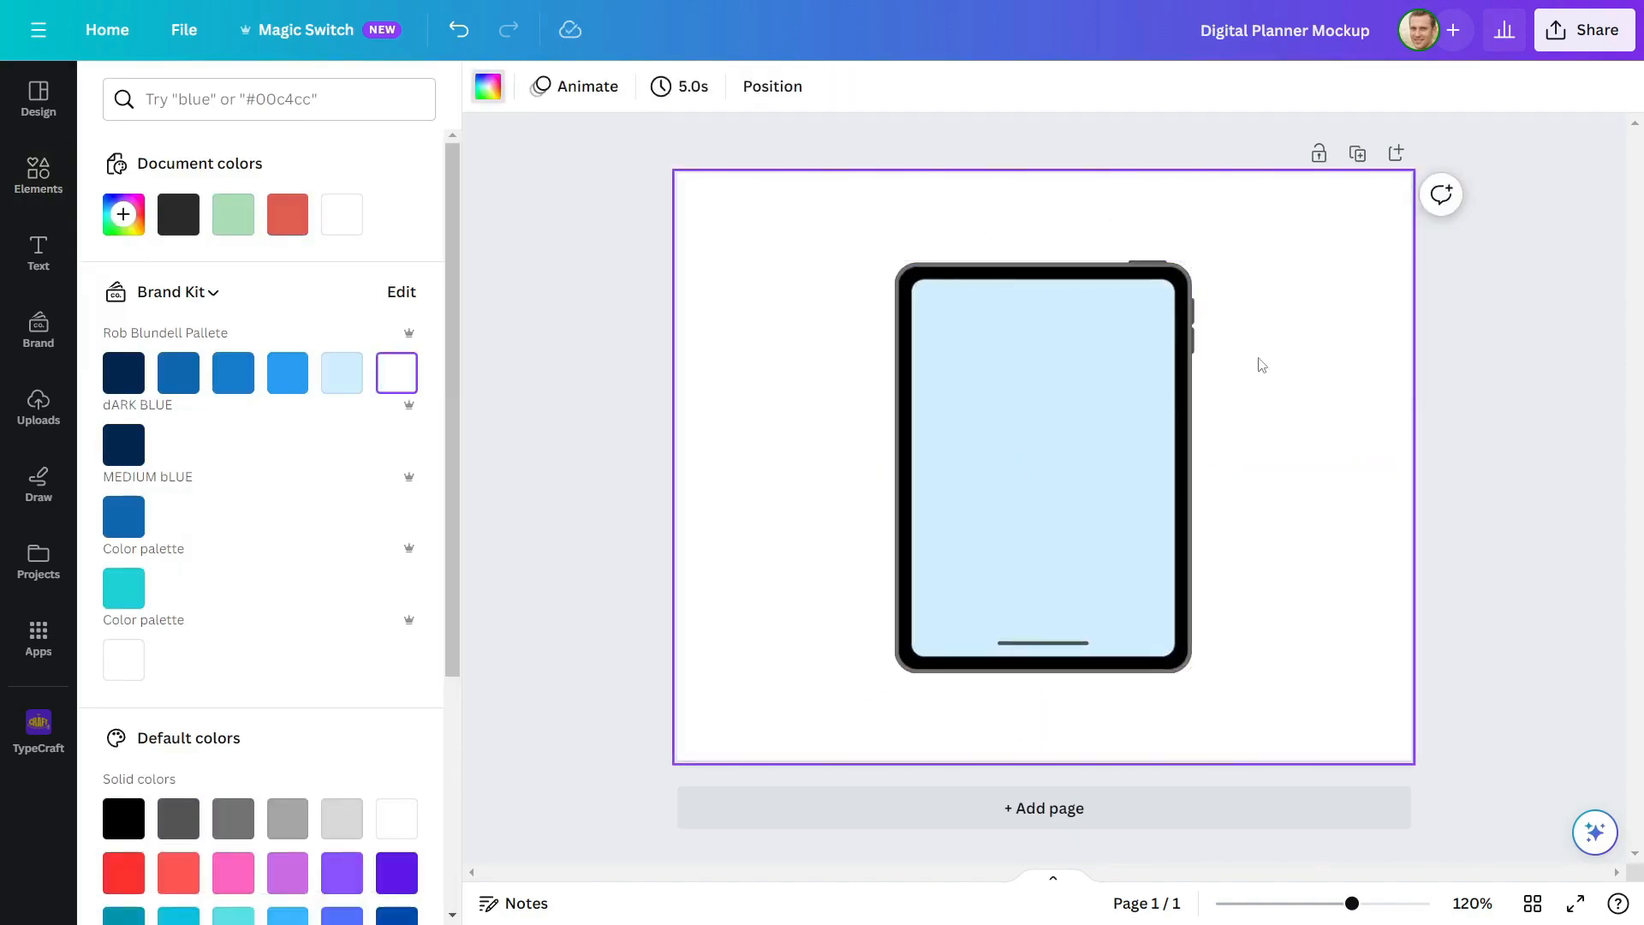
# Download the design as an SVG with a transparent background
pyautogui.click(1593, 33)
pyautogui.click(1347, 568)
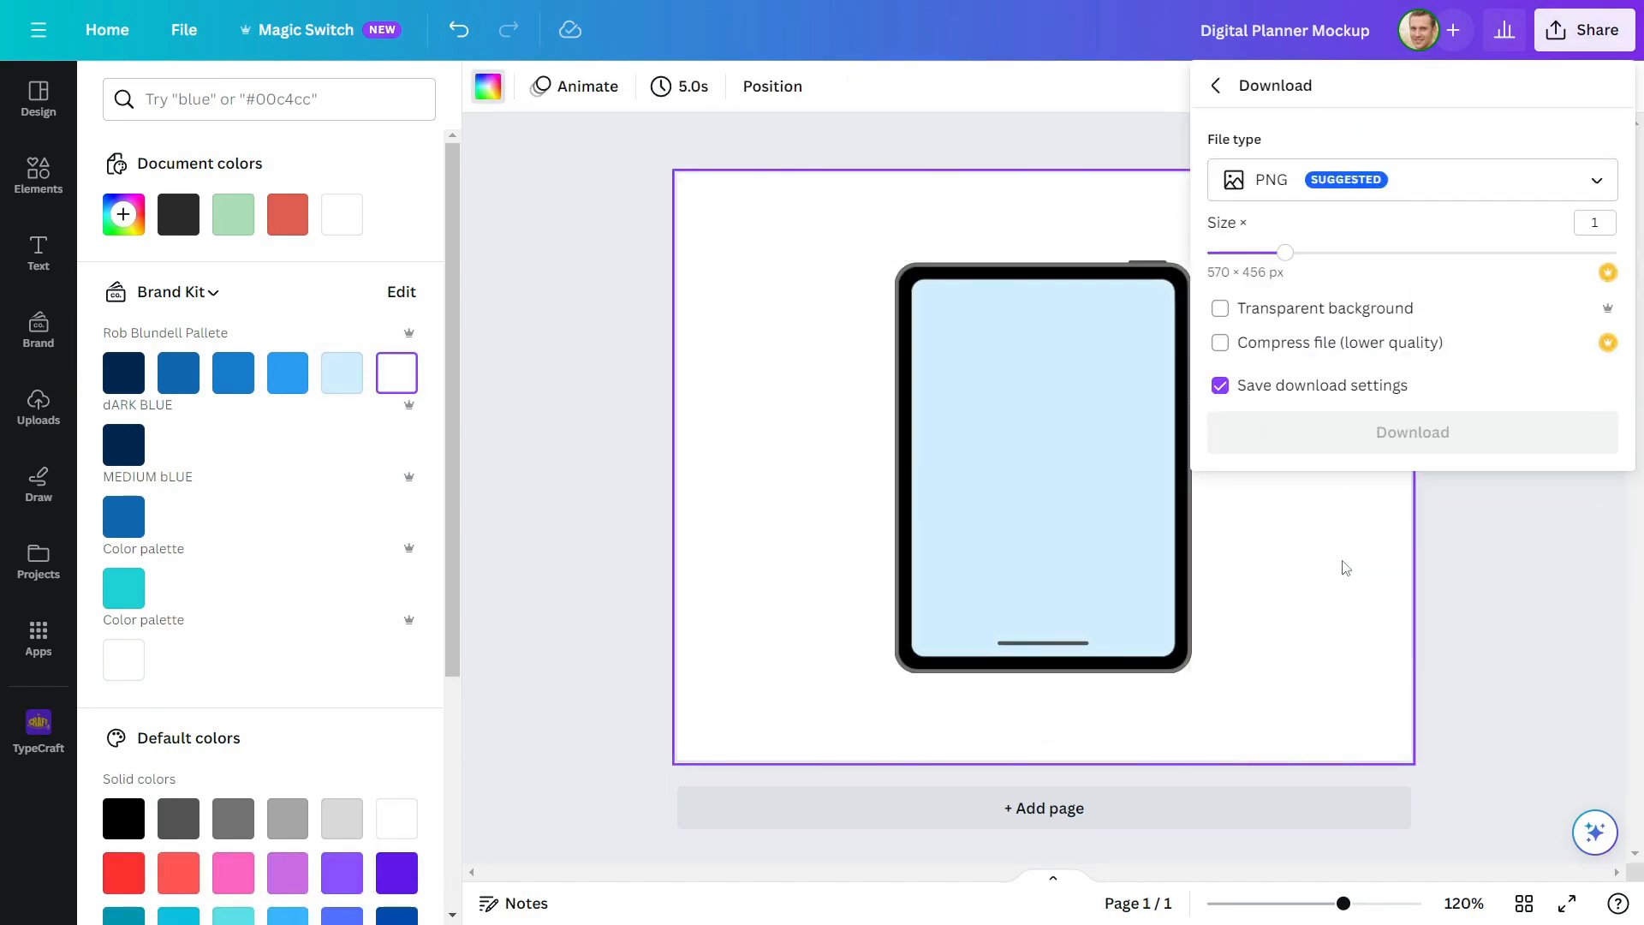
pyautogui.click(1276, 182)
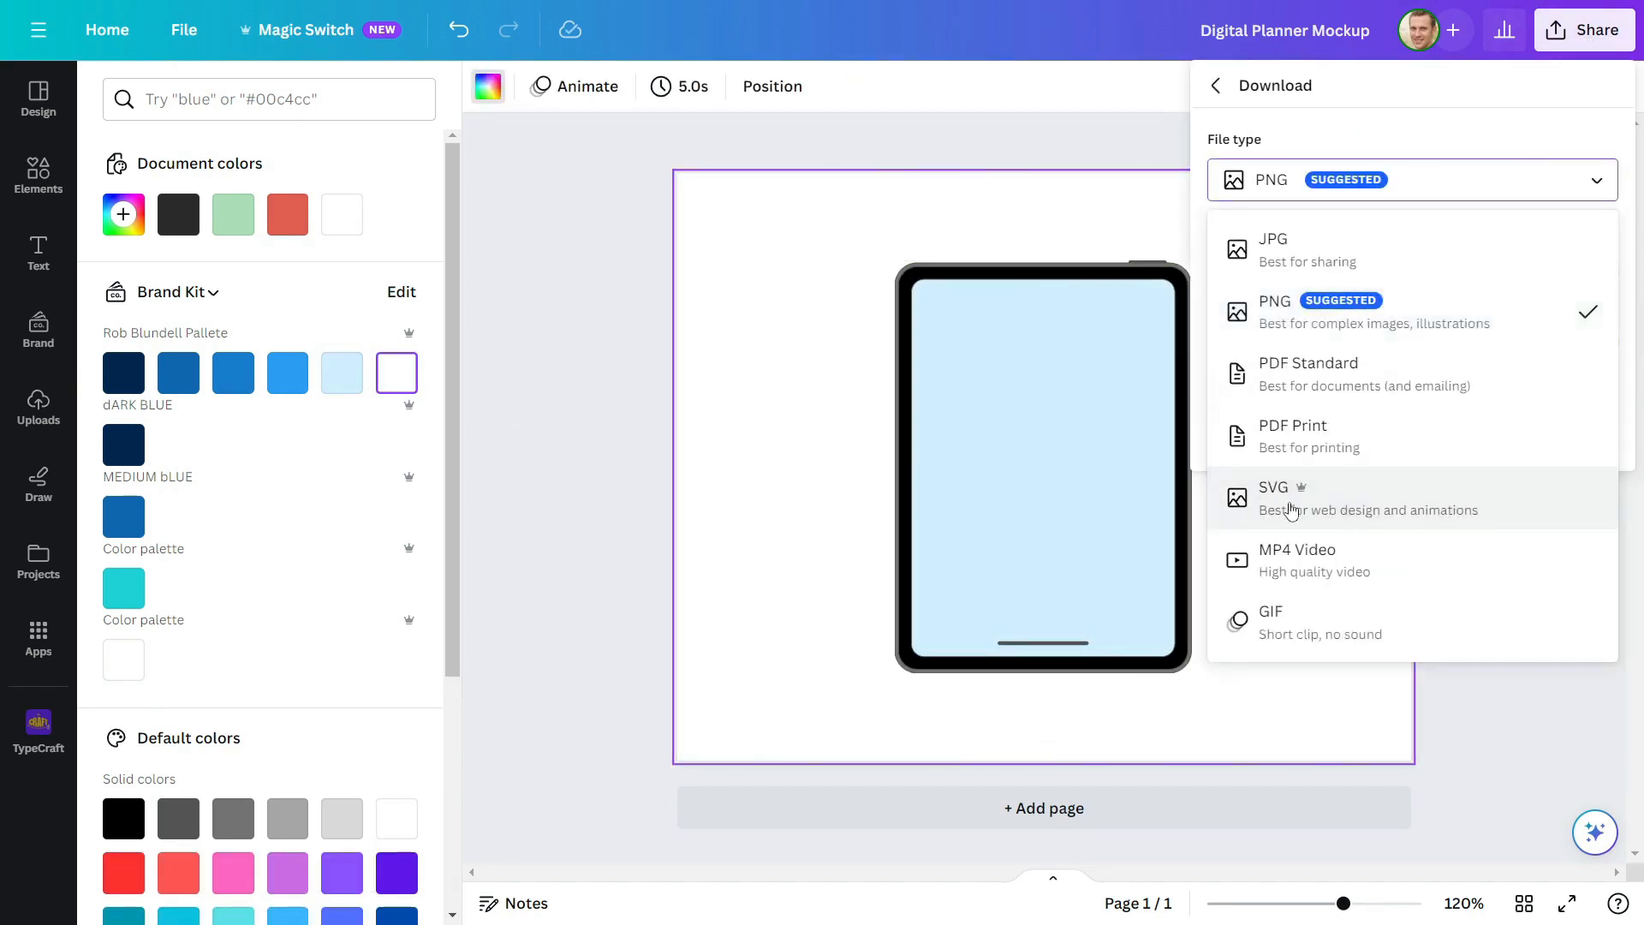
pyautogui.click(1433, 508)
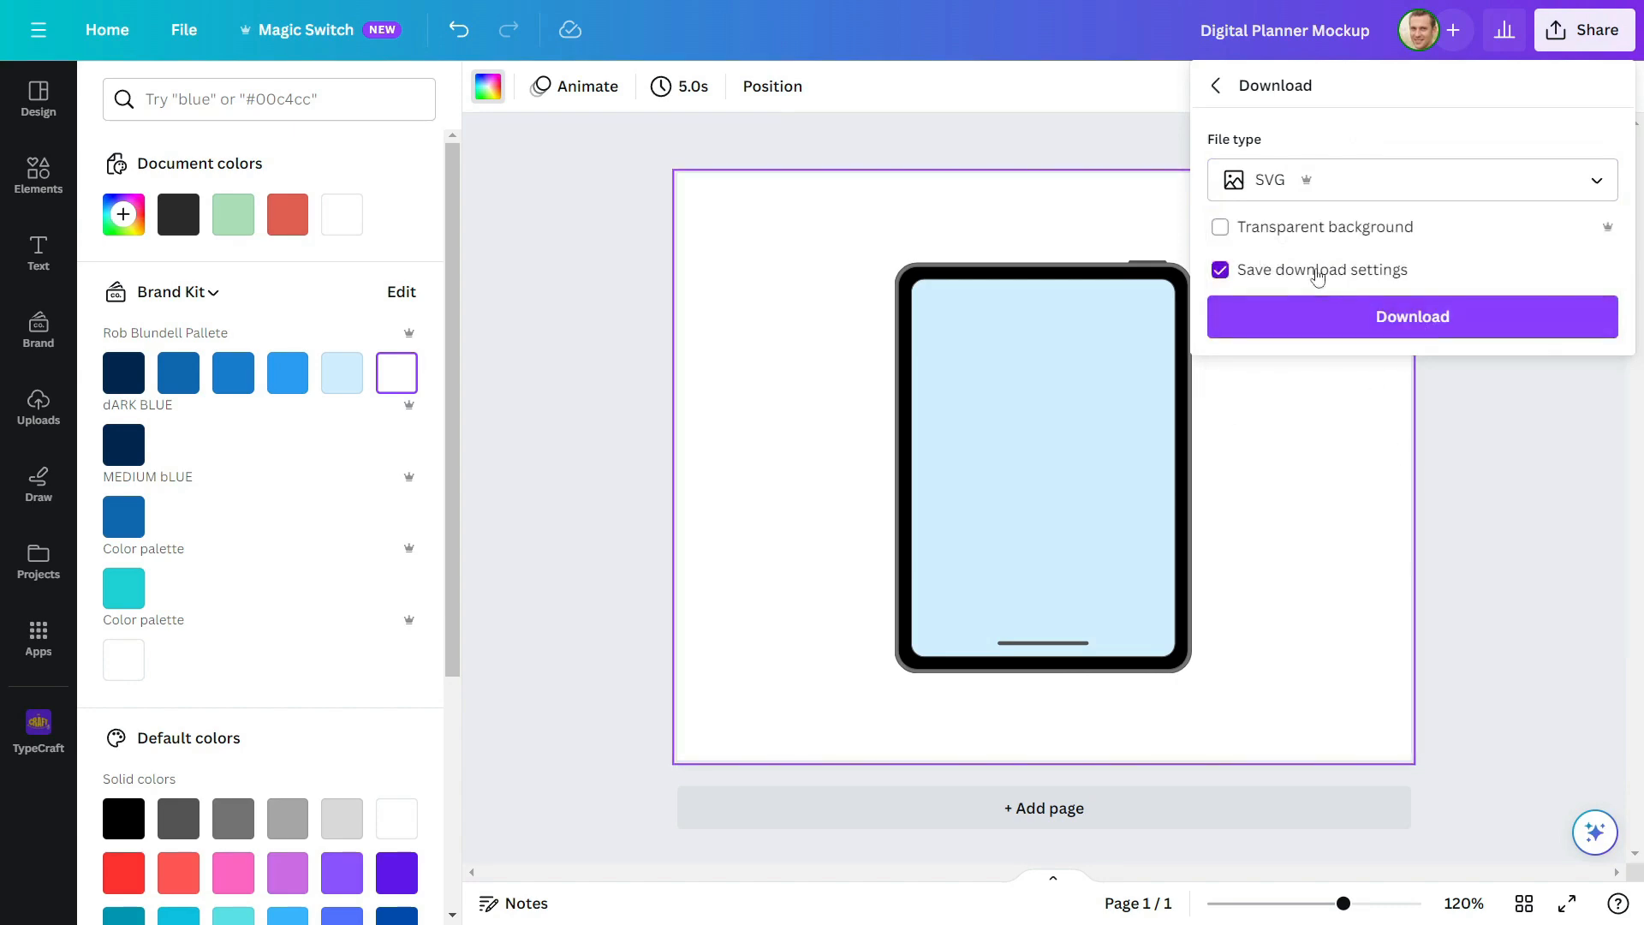
pyautogui.click(1220, 226)
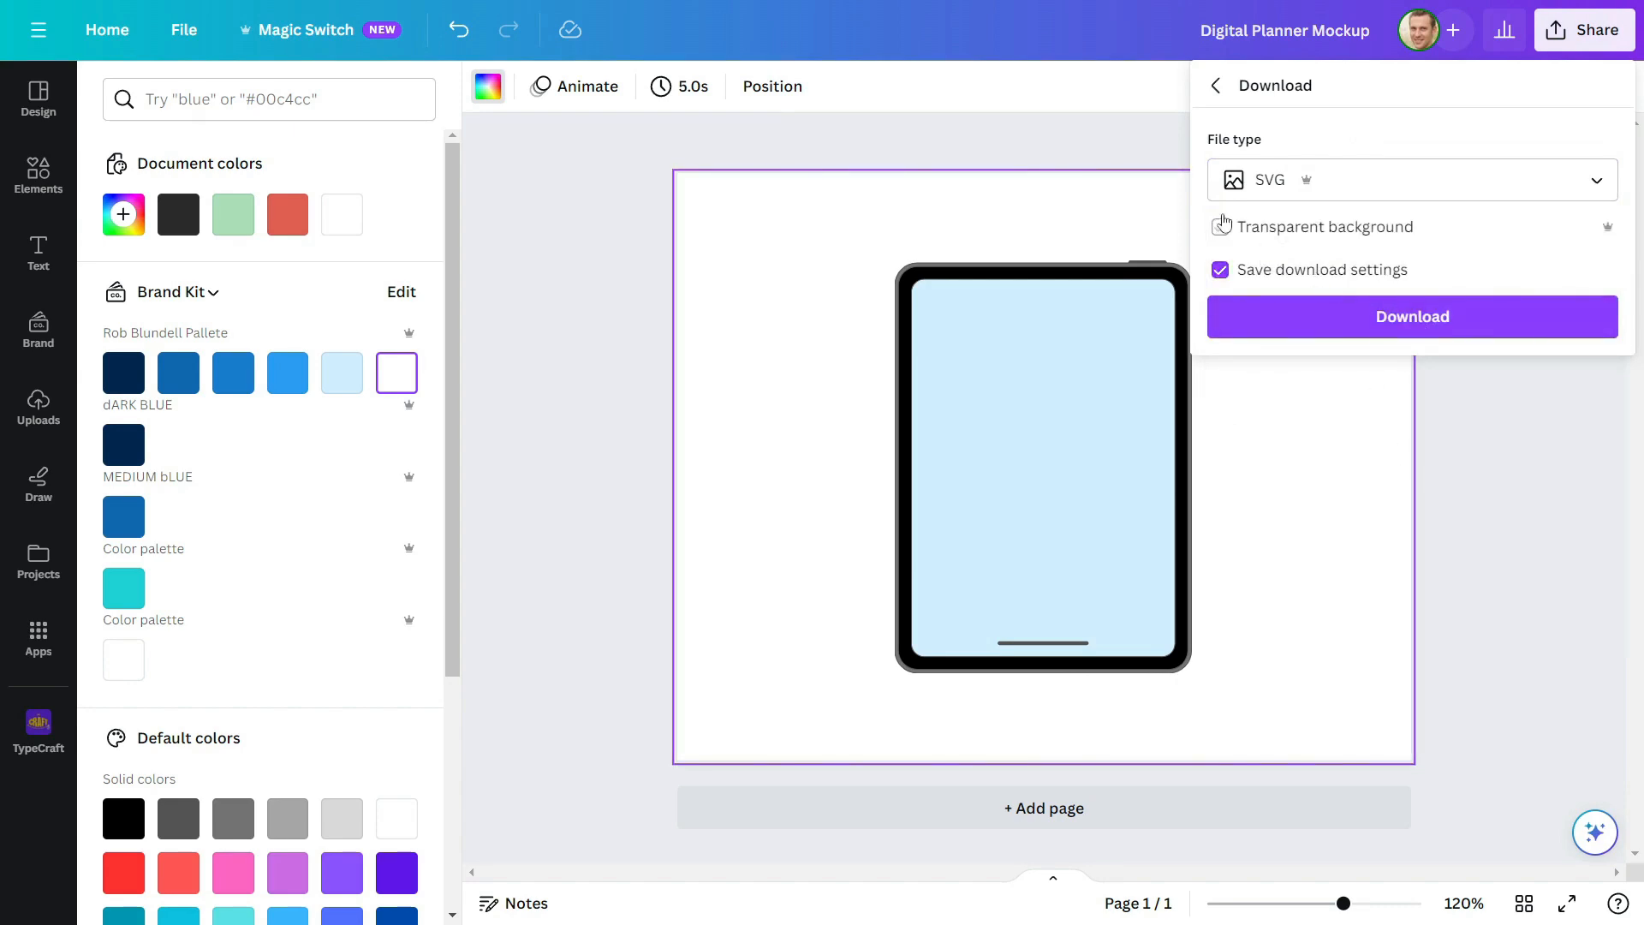
pyautogui.click(1447, 318)
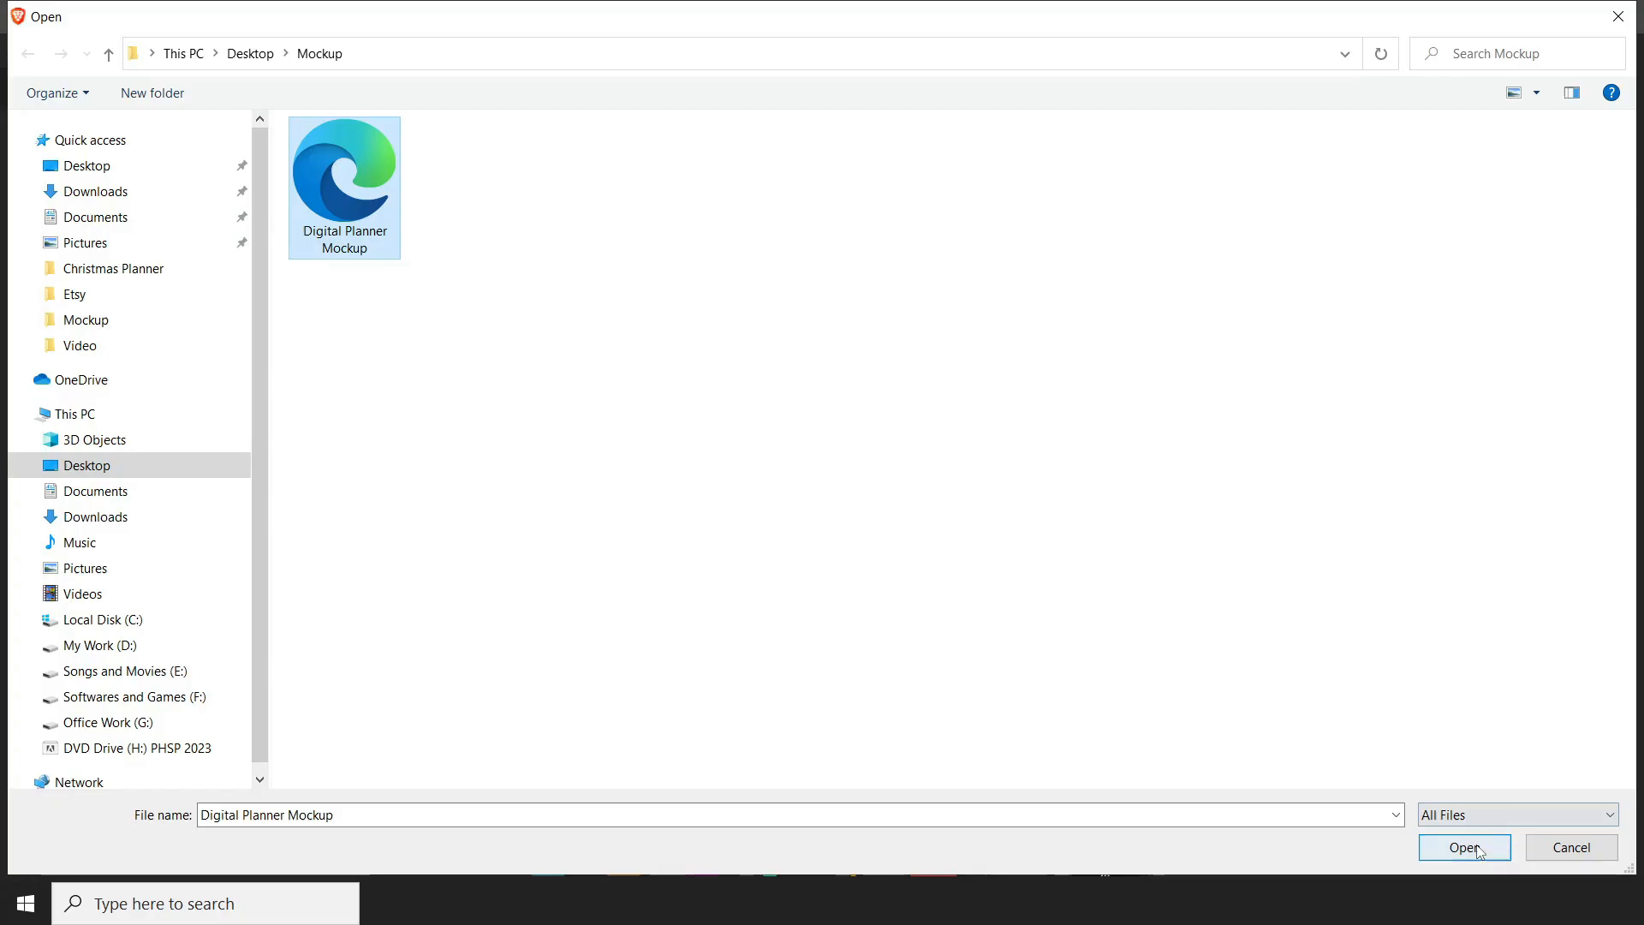
# Switch to Vectorpea and open the Digital Planner Mockup file from the Mockup folder
pyautogui.click(1463, 848)
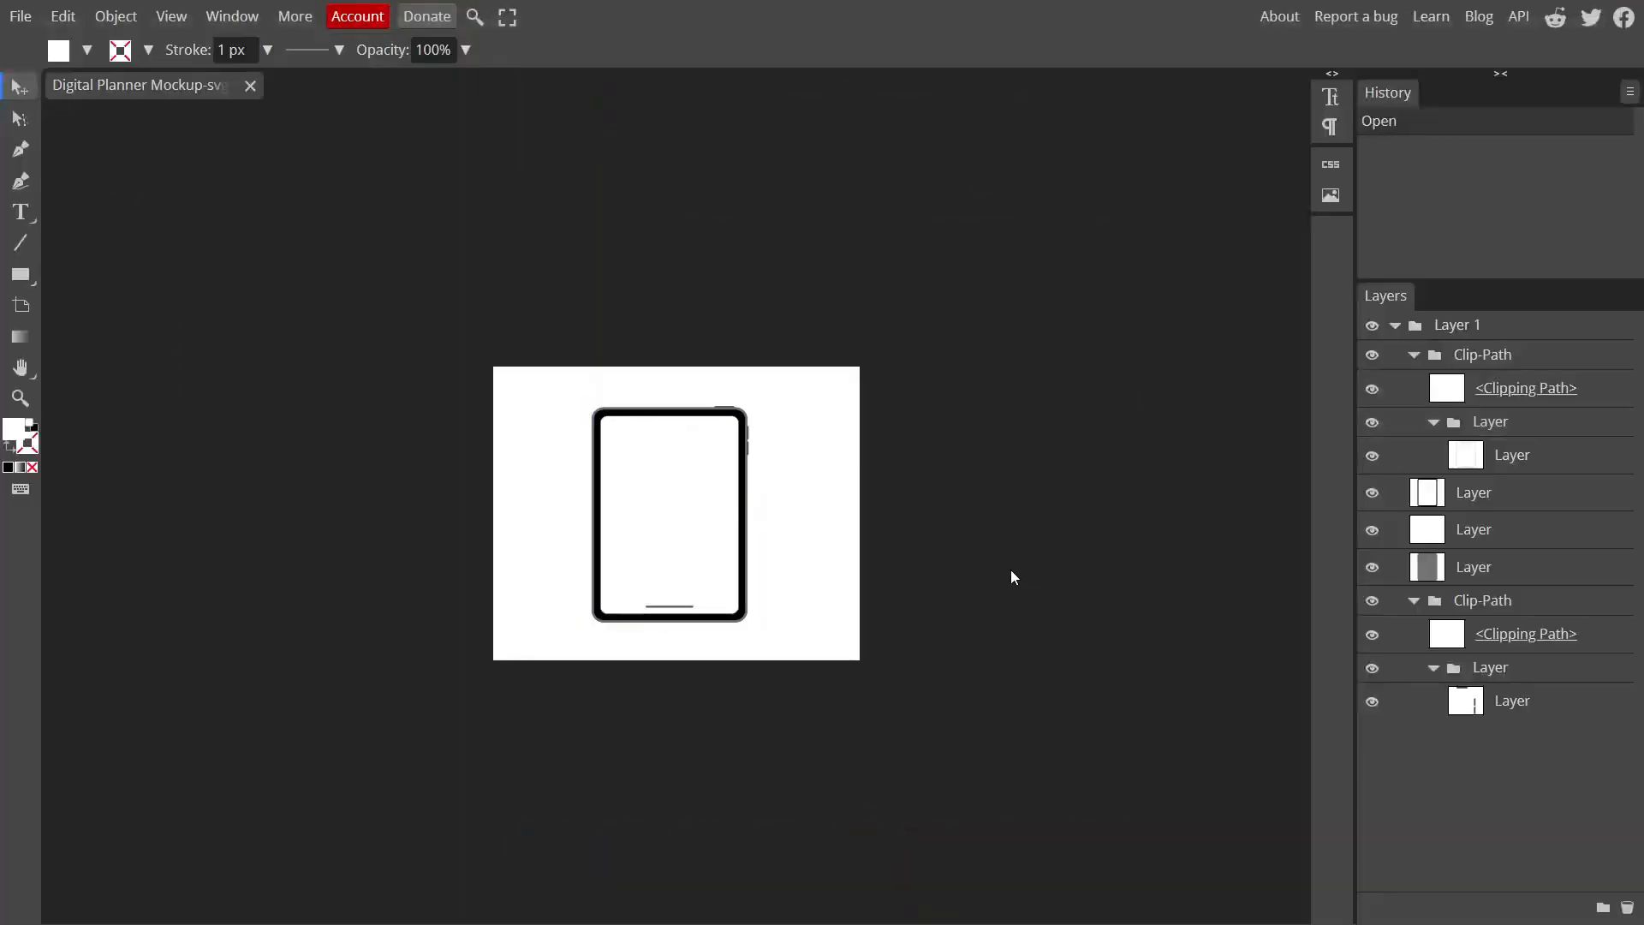
pyautogui.click(630, 501)
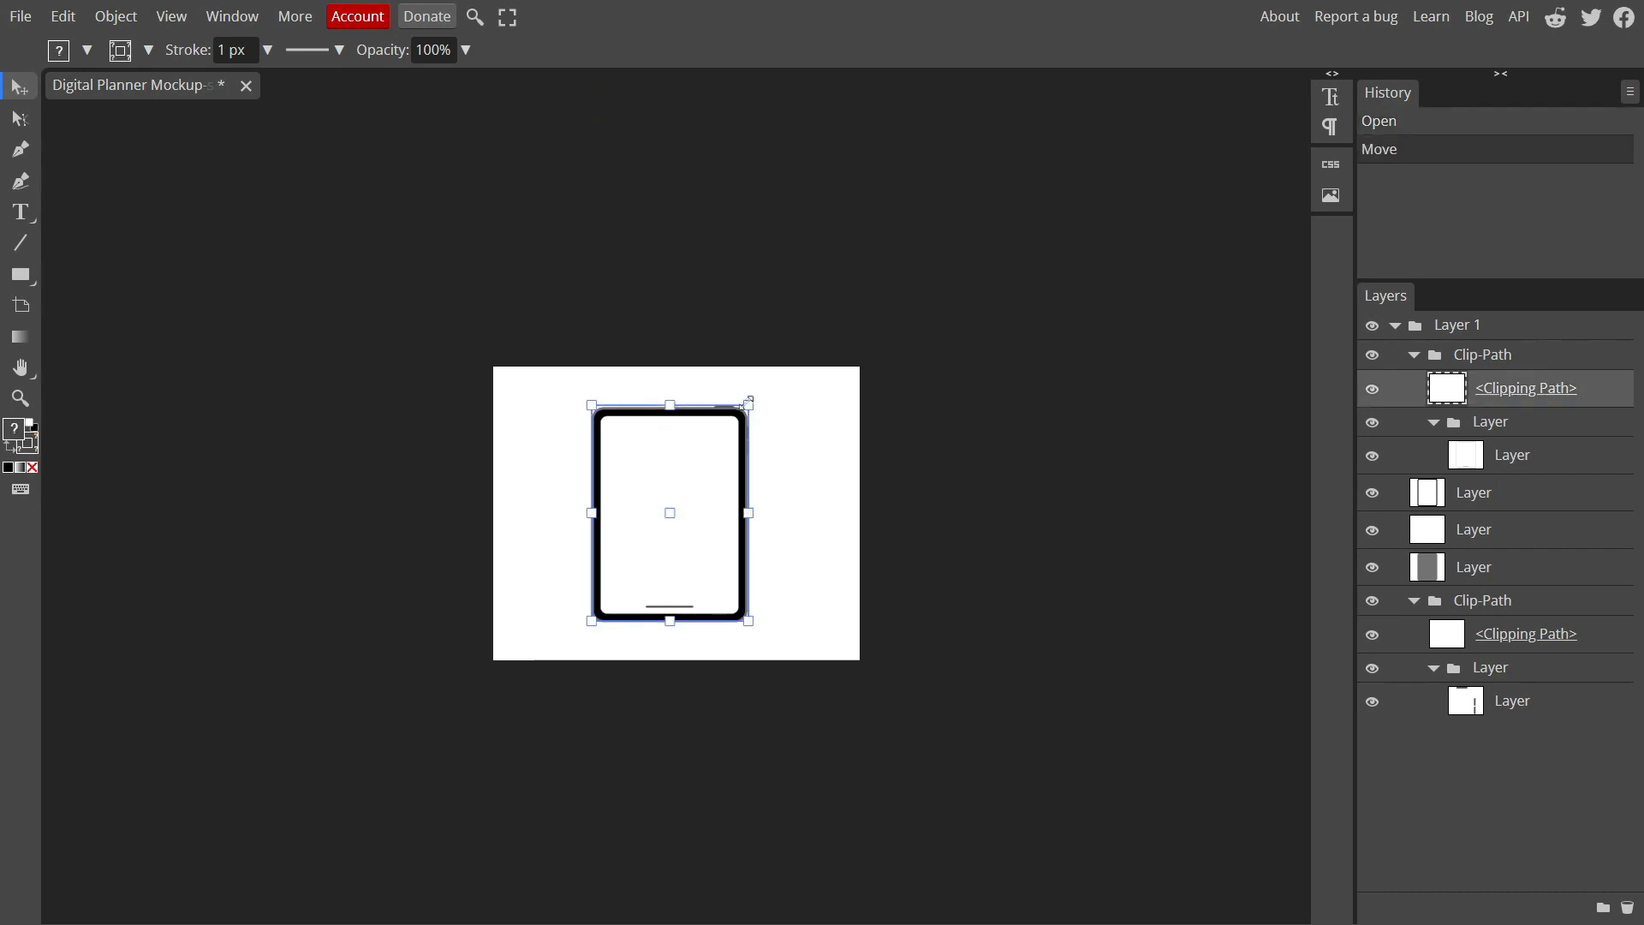
pyautogui.moveTo(755, 397); pyautogui.dragTo(755, 396)
pyautogui.hotkey('ctrl', 'z')
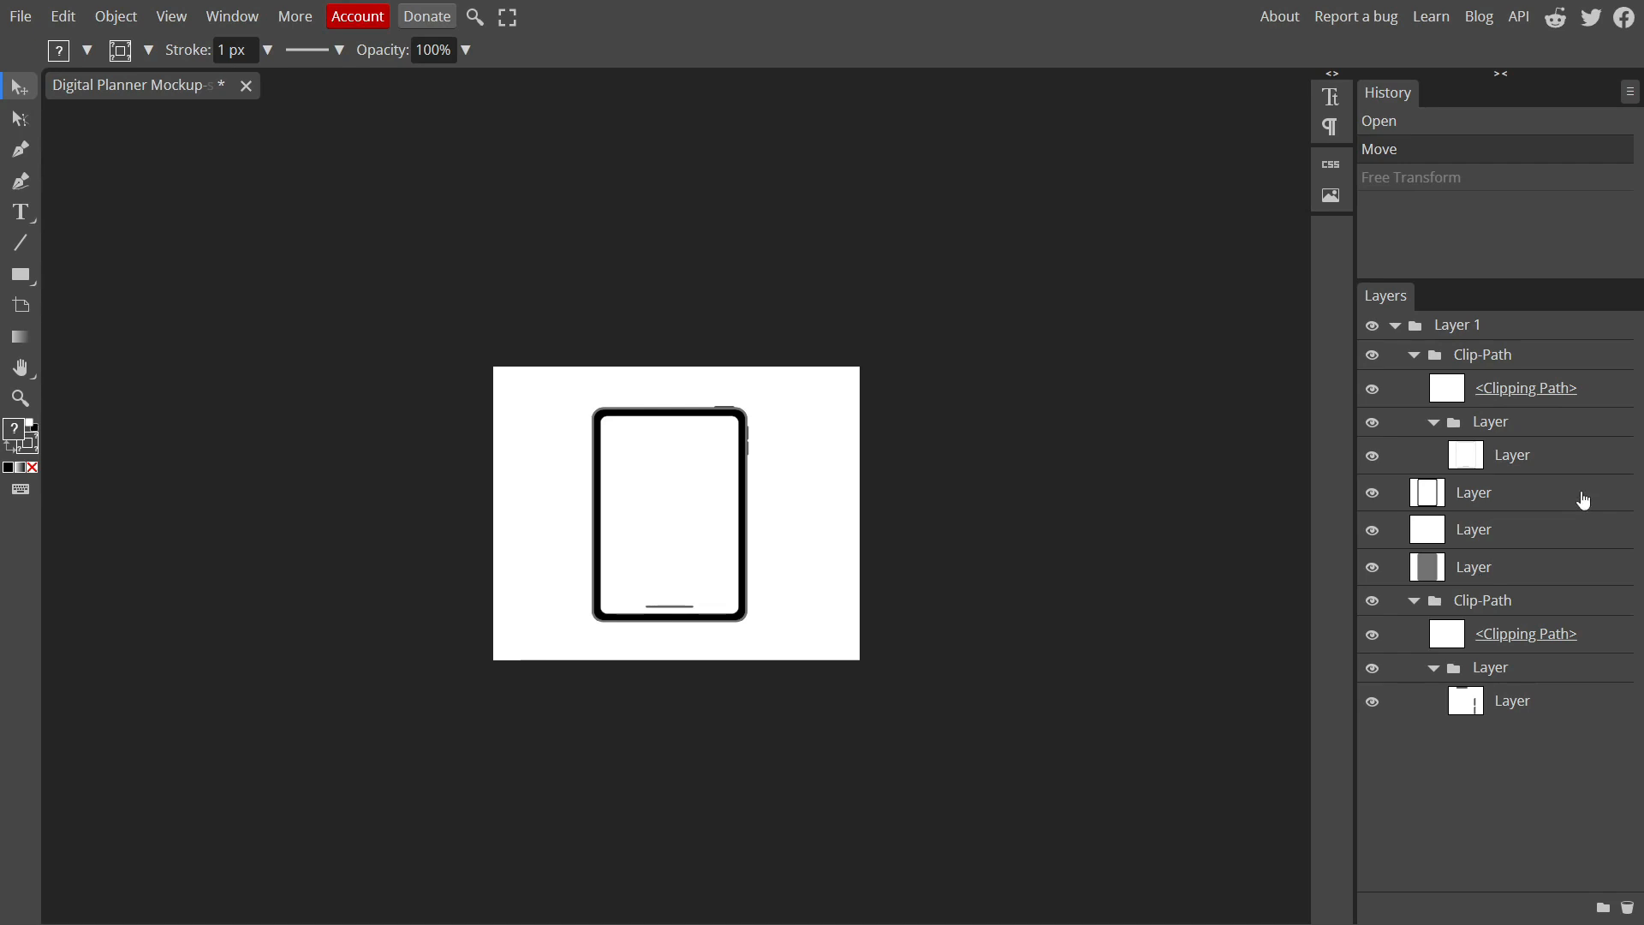
# Move the five tablet shape layers out of their groups in their existing order, and delete the leftover Layer 1 group
pyautogui.moveTo(1514, 459); pyautogui.dragTo(1465, 325)
pyautogui.moveTo(1505, 495); pyautogui.dragTo(1456, 360)
pyautogui.moveTo(1533, 542); pyautogui.dragTo(1473, 392)
pyautogui.moveTo(1509, 580); pyautogui.dragTo(1550, 422)
pyautogui.moveTo(1527, 704); pyautogui.dragTo(1466, 472)
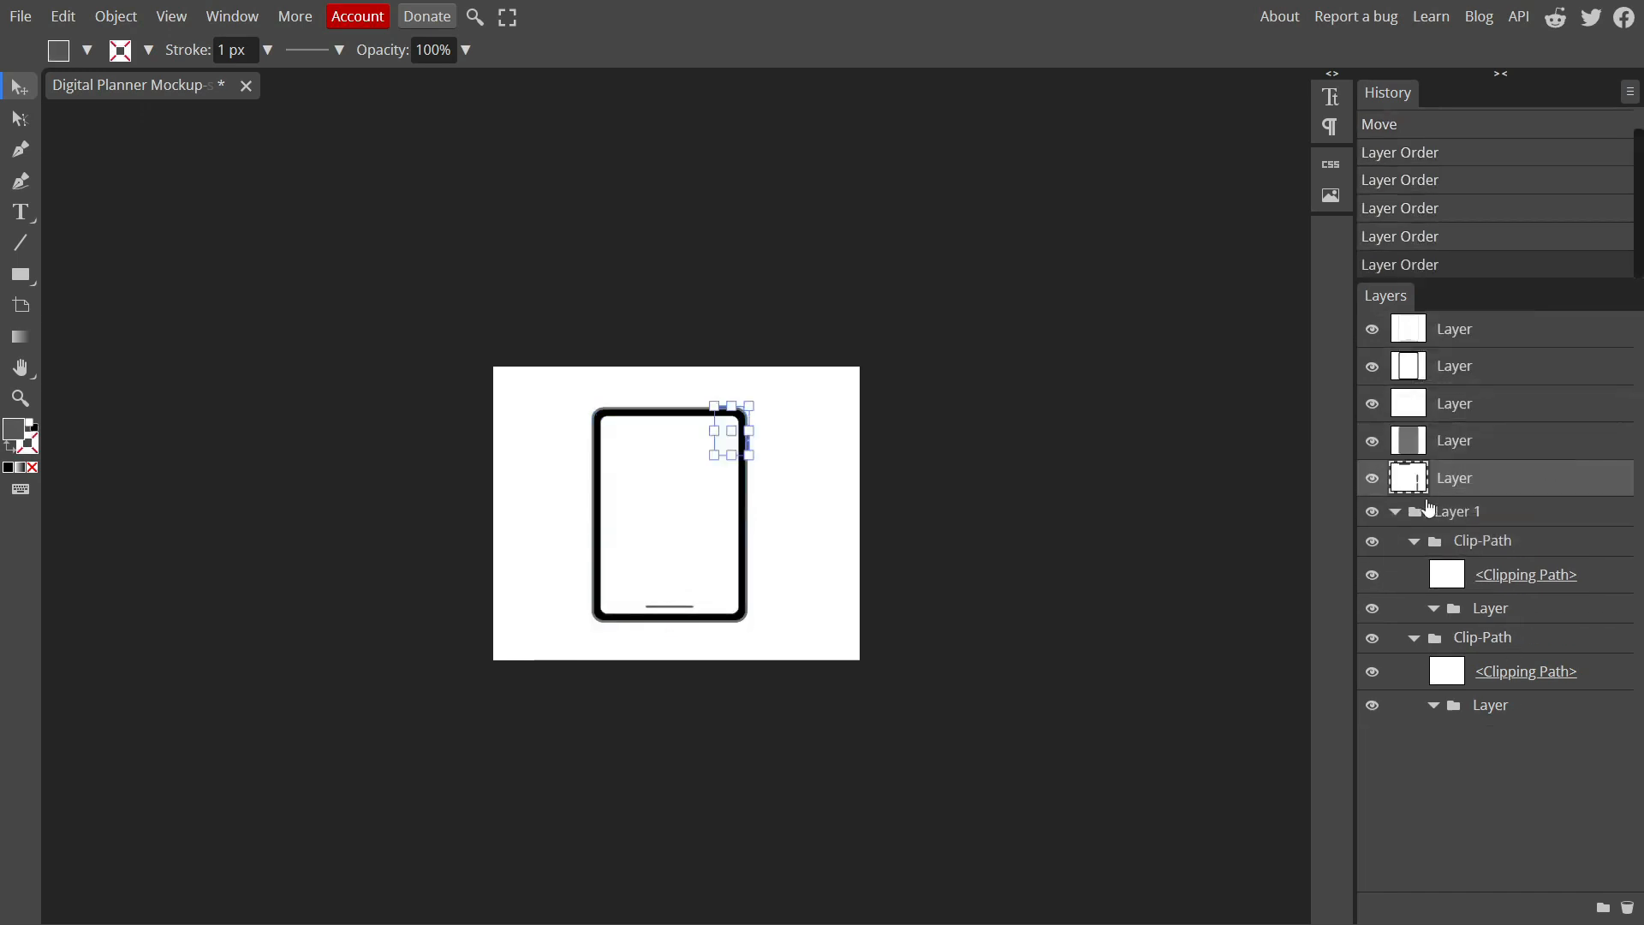
pyautogui.click(1427, 508)
pyautogui.click(1395, 512)
pyautogui.press('Delete')
# Identify the white screen shape by toggling layer visibility and bring its layer to the top of the stack
pyautogui.click(1372, 403)
pyautogui.click(1398, 336)
pyautogui.click(1372, 330)
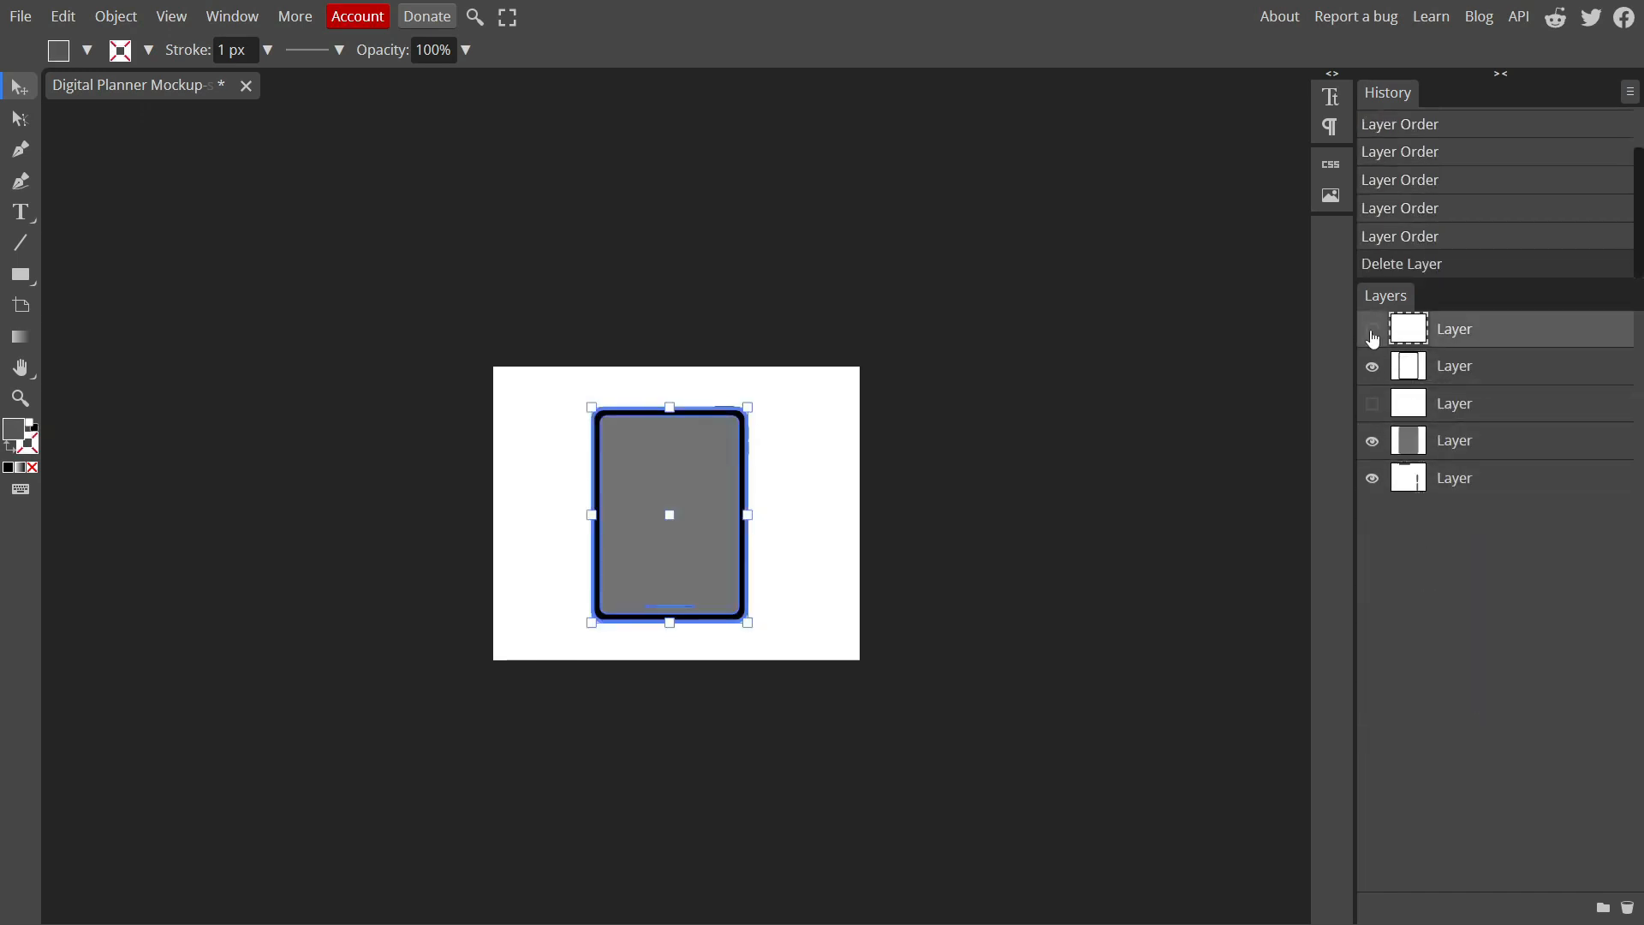
pyautogui.click(1373, 403)
pyautogui.click(1415, 413)
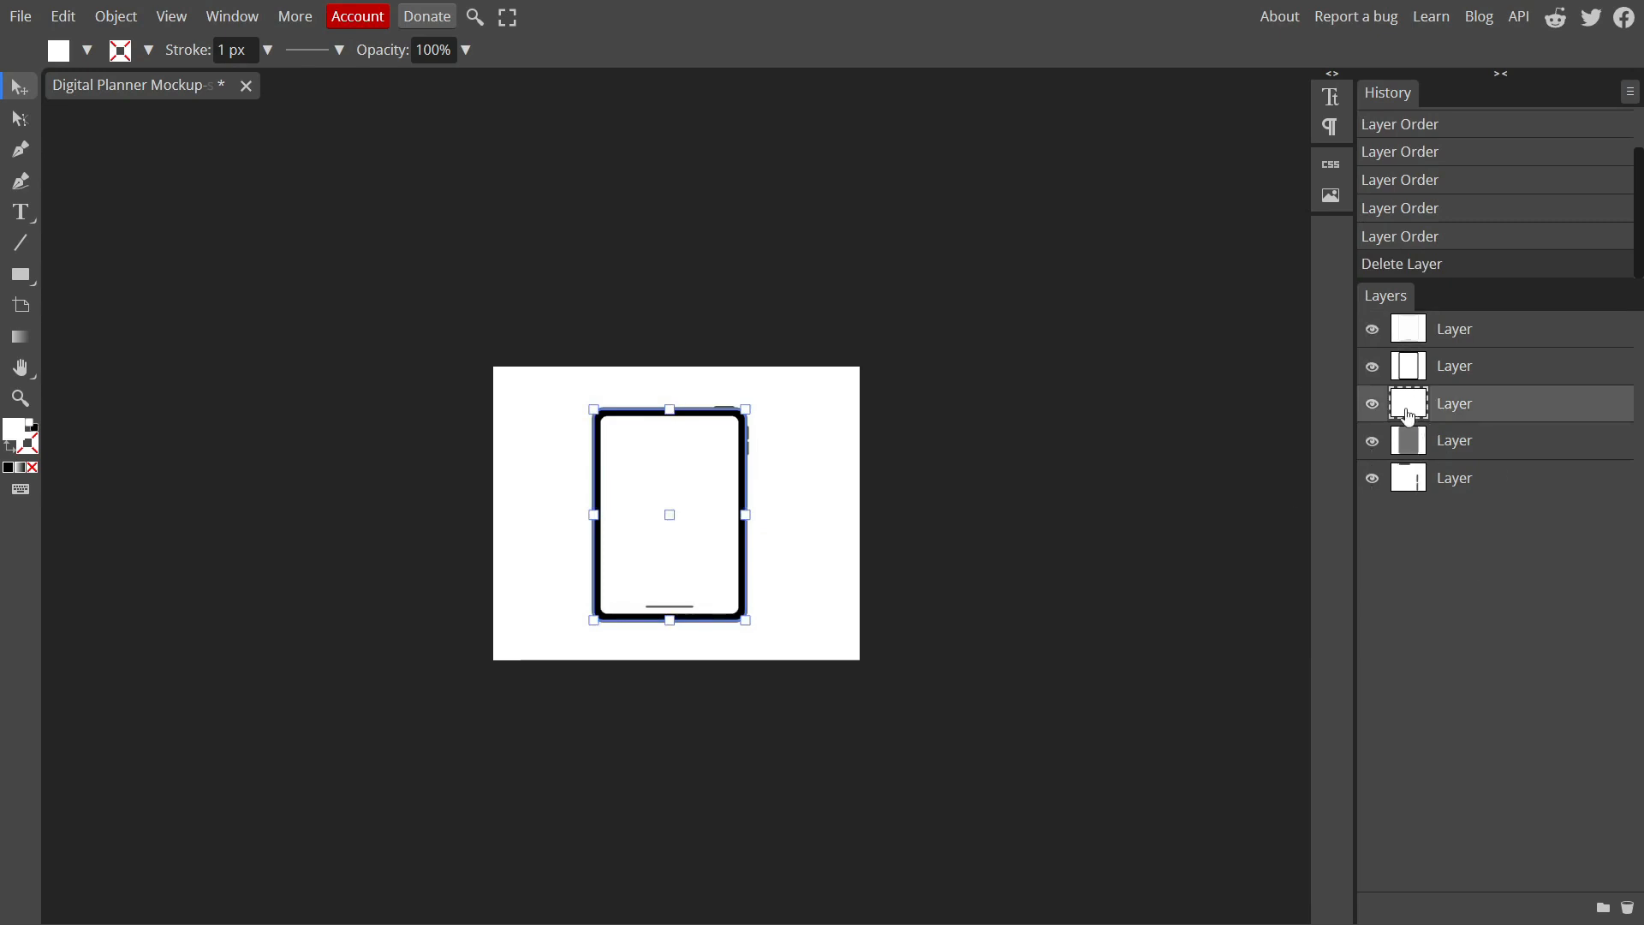
pyautogui.moveTo(1409, 416); pyautogui.dragTo(1449, 328)
# Scale and position the white screen shape to cover the area inside the tablet's black bezel
pyautogui.click(1298, 406)
pyautogui.click(680, 470)
pyautogui.scroll(2, 683, 473)
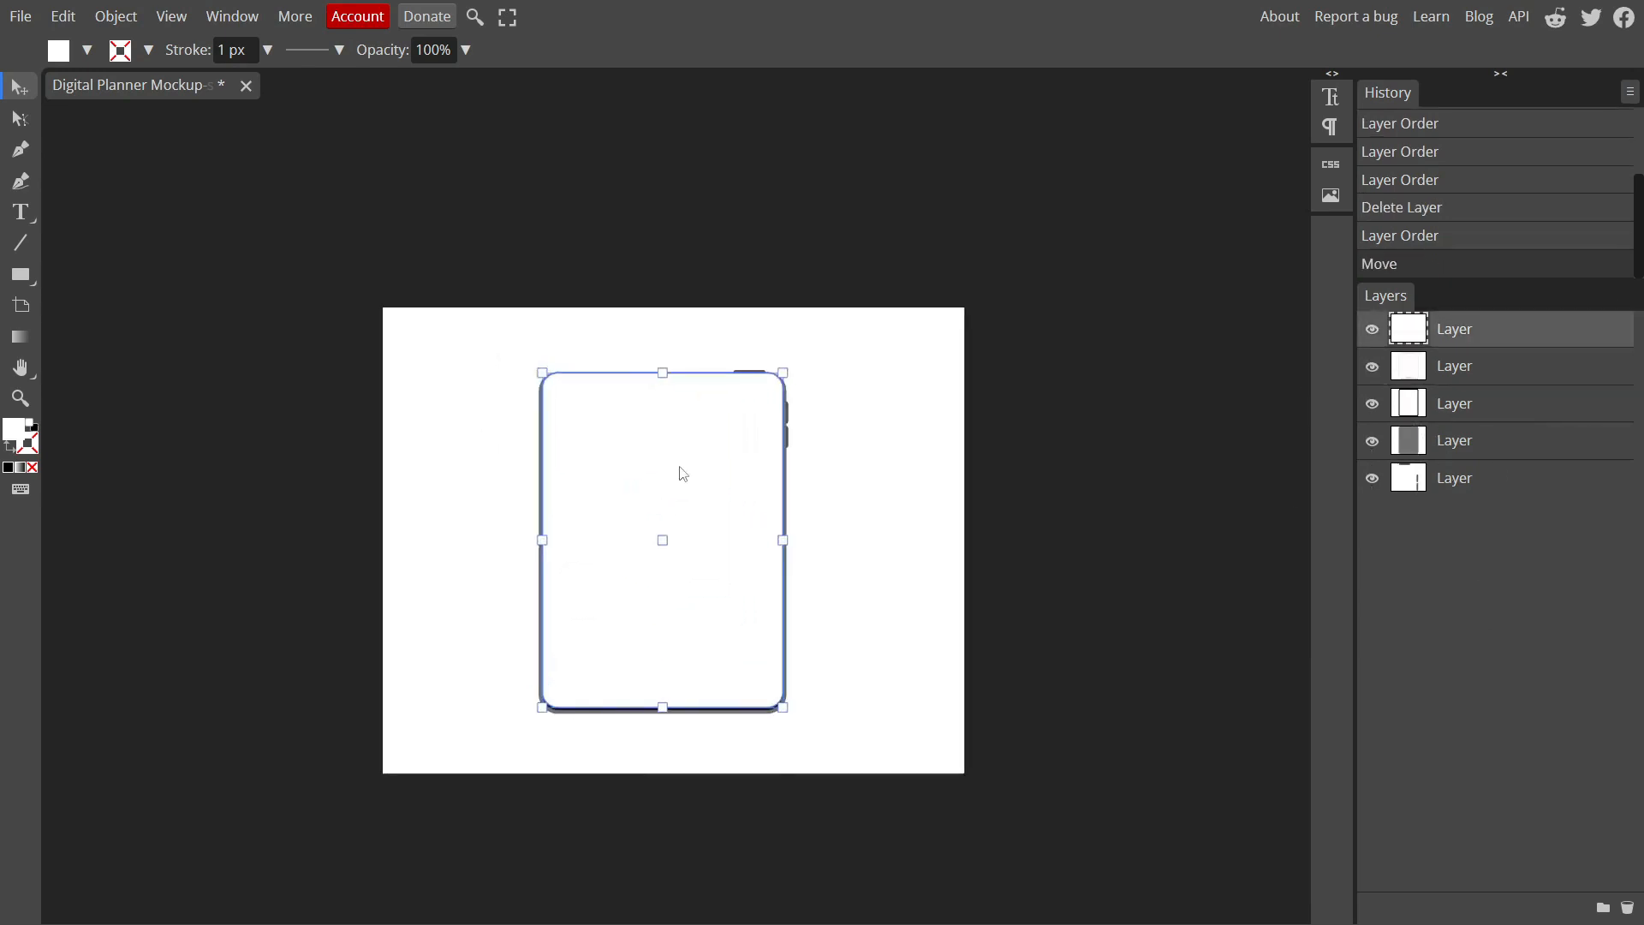
pyautogui.scroll(3, 683, 473)
pyautogui.moveTo(821, 339); pyautogui.dragTo(779, 406)
pyautogui.moveTo(701, 505); pyautogui.dragTo(711, 457)
pyautogui.moveTo(789, 553); pyautogui.dragTo(807, 552)
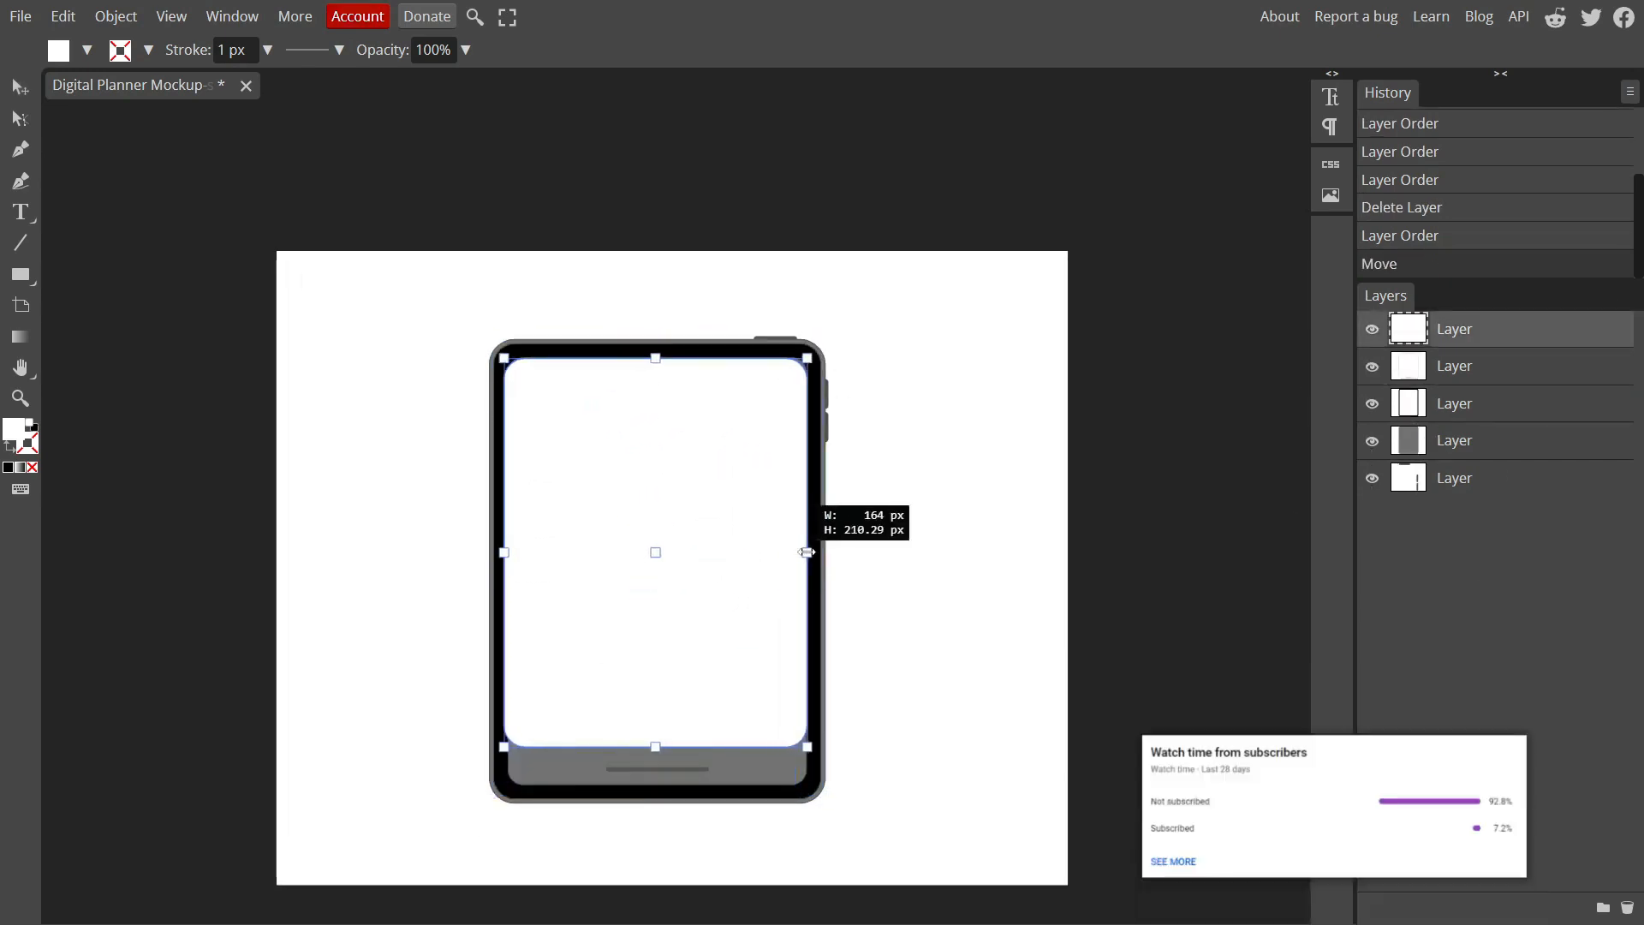
pyautogui.moveTo(655, 747); pyautogui.dragTo(657, 786)
pyautogui.moveTo(807, 358); pyautogui.dragTo(811, 356)
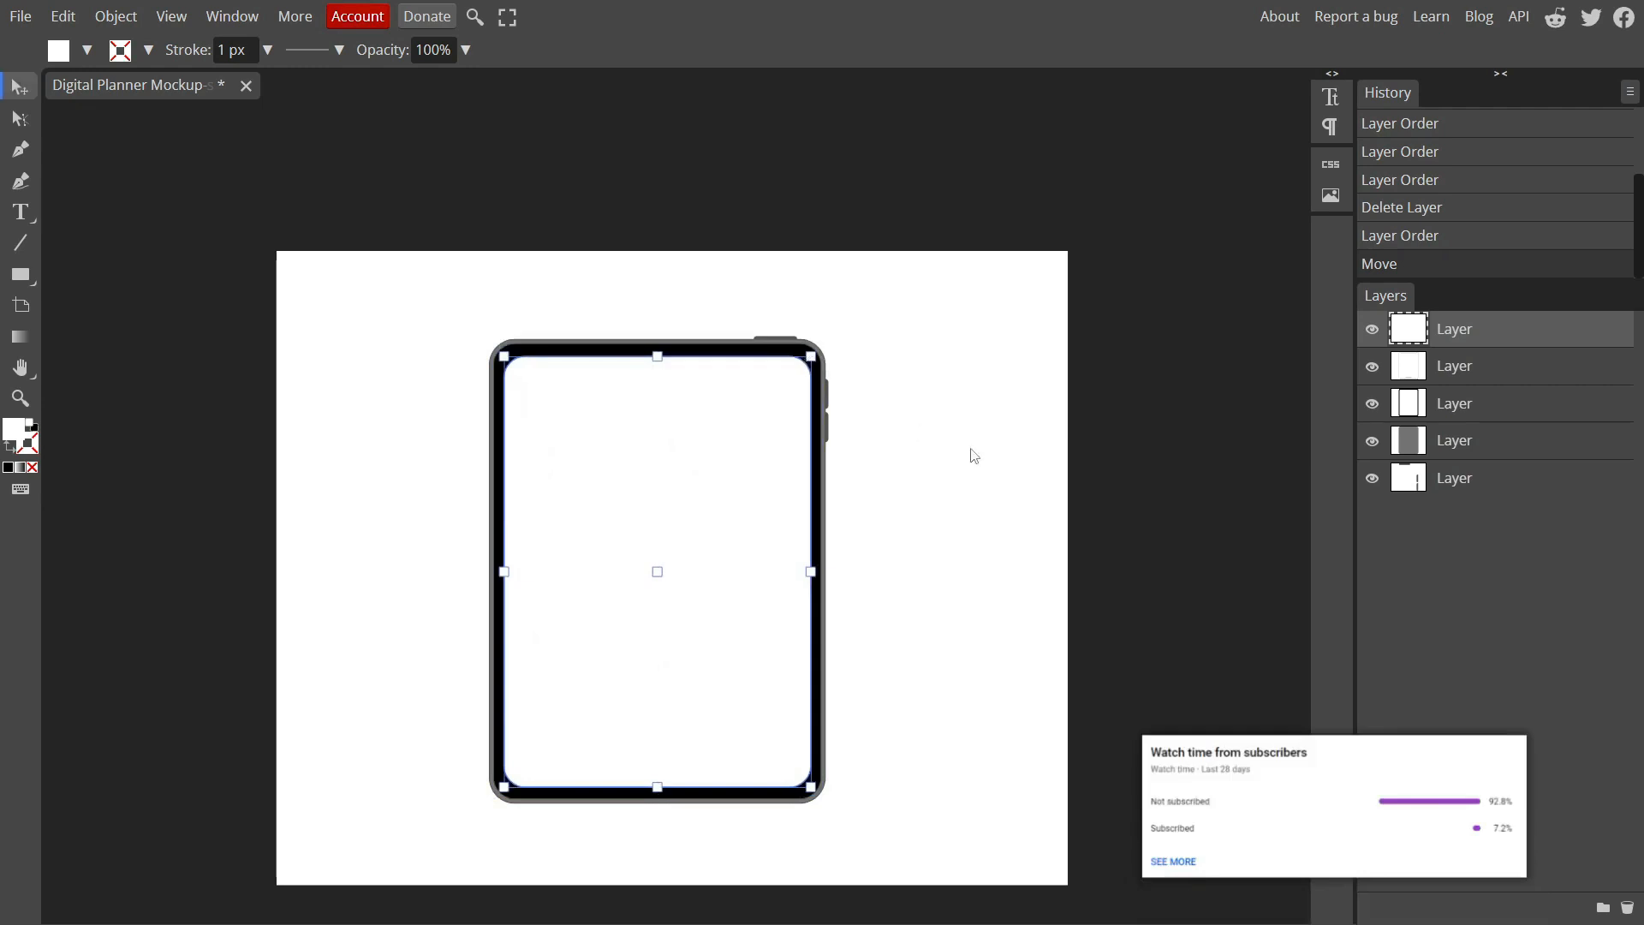
# Narrow the white screen shape from both sides to about 162 × 233 px
pyautogui.click(939, 683)
pyautogui.click(604, 683)
pyautogui.moveTo(505, 572); pyautogui.dragTo(508, 572)
pyautogui.moveTo(811, 572); pyautogui.dragTo(807, 572)
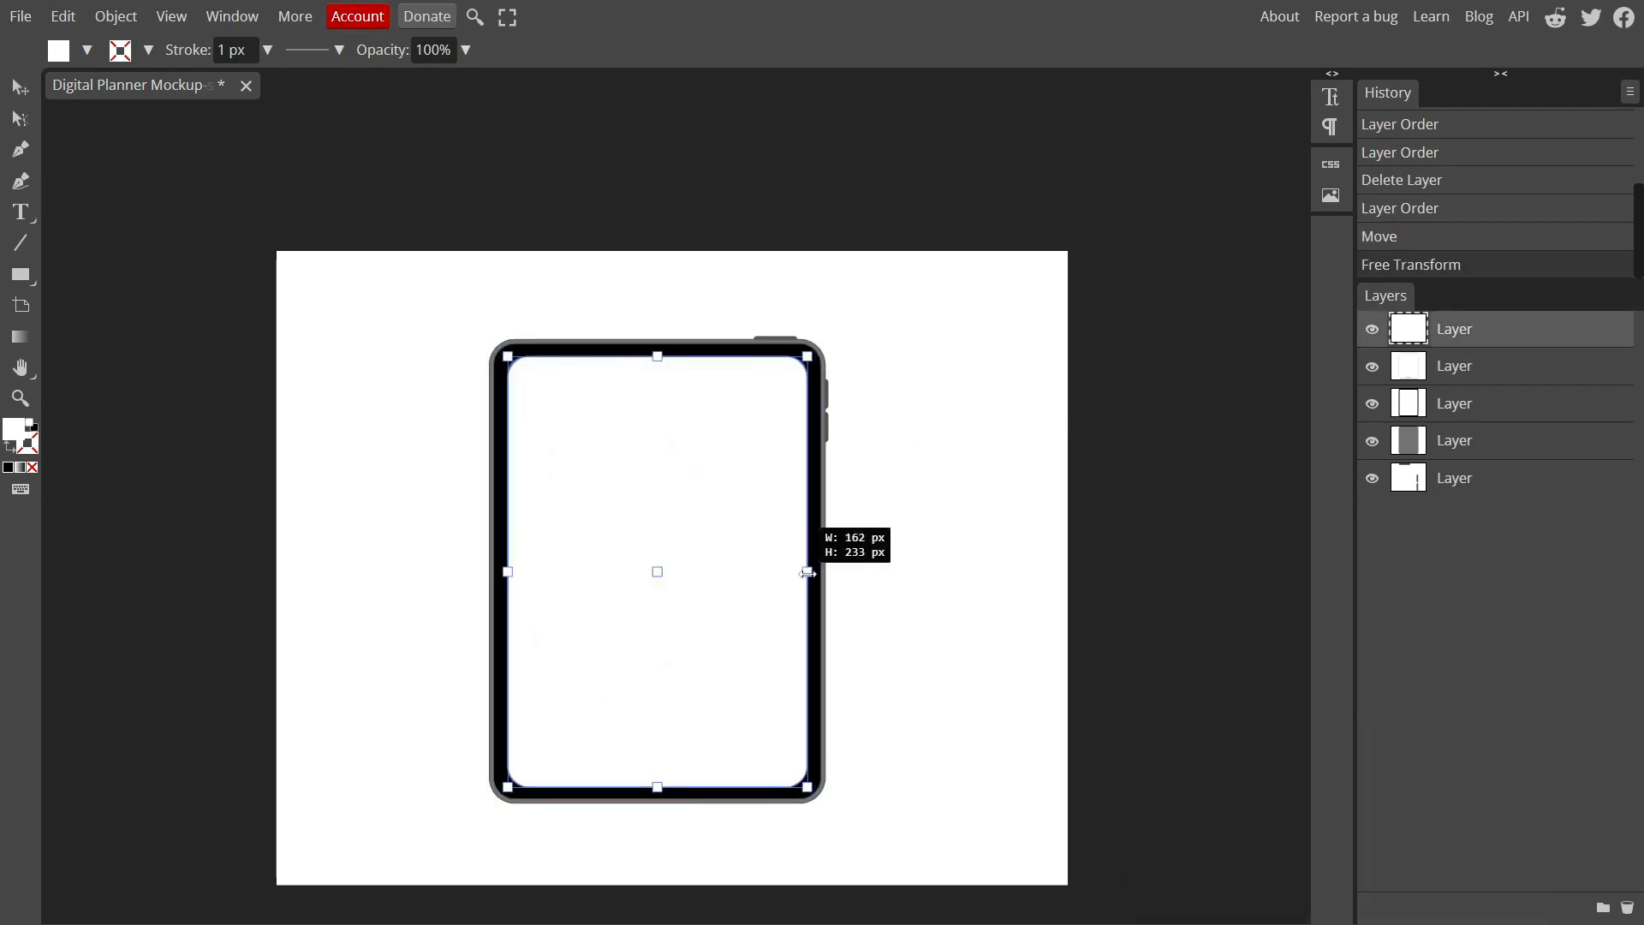
pyautogui.moveTo(657, 361); pyautogui.dragTo(657, 360)
pyautogui.click(954, 425)
# Extend the white screen shape's two upper corners slightly outward to meet the bezel
pyautogui.scroll(5, 531, 369)
pyautogui.click(524, 370)
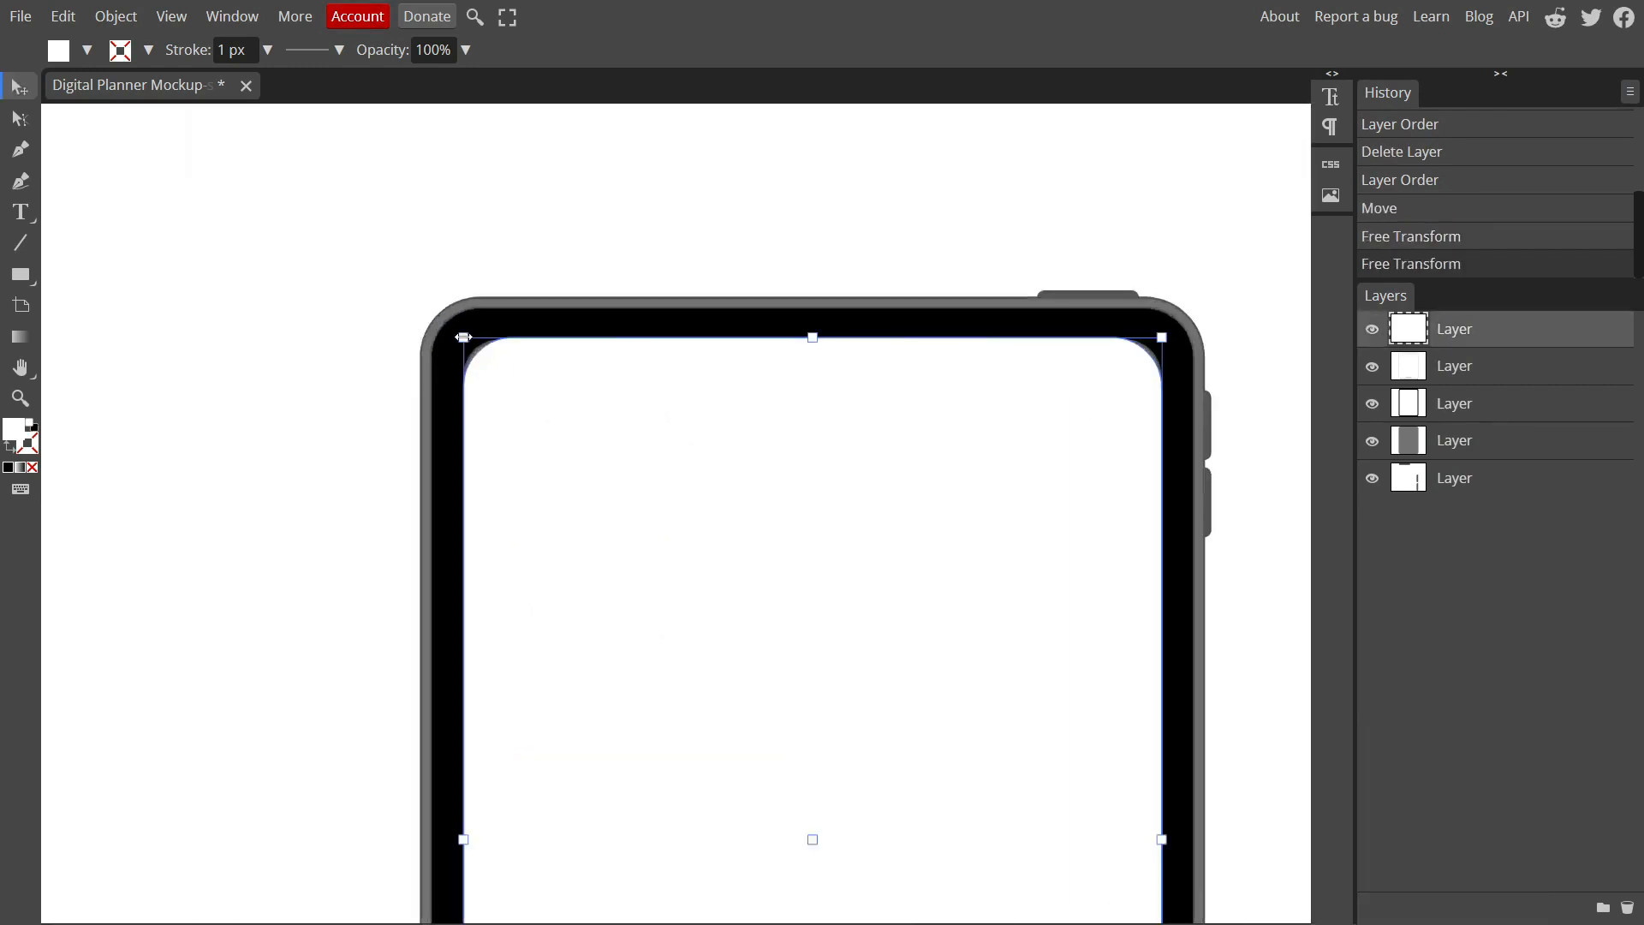
pyautogui.moveTo(463, 338); pyautogui.dragTo(457, 337)
pyautogui.moveTo(1163, 338); pyautogui.dragTo(1168, 337)
pyautogui.press('Return')
# Stretch the white screen shape's two lower corners slightly outward to meet the bezel
pyautogui.scroll(-3, 908, 450)
pyautogui.scroll(-7, 908, 451)
pyautogui.click(1137, 510)
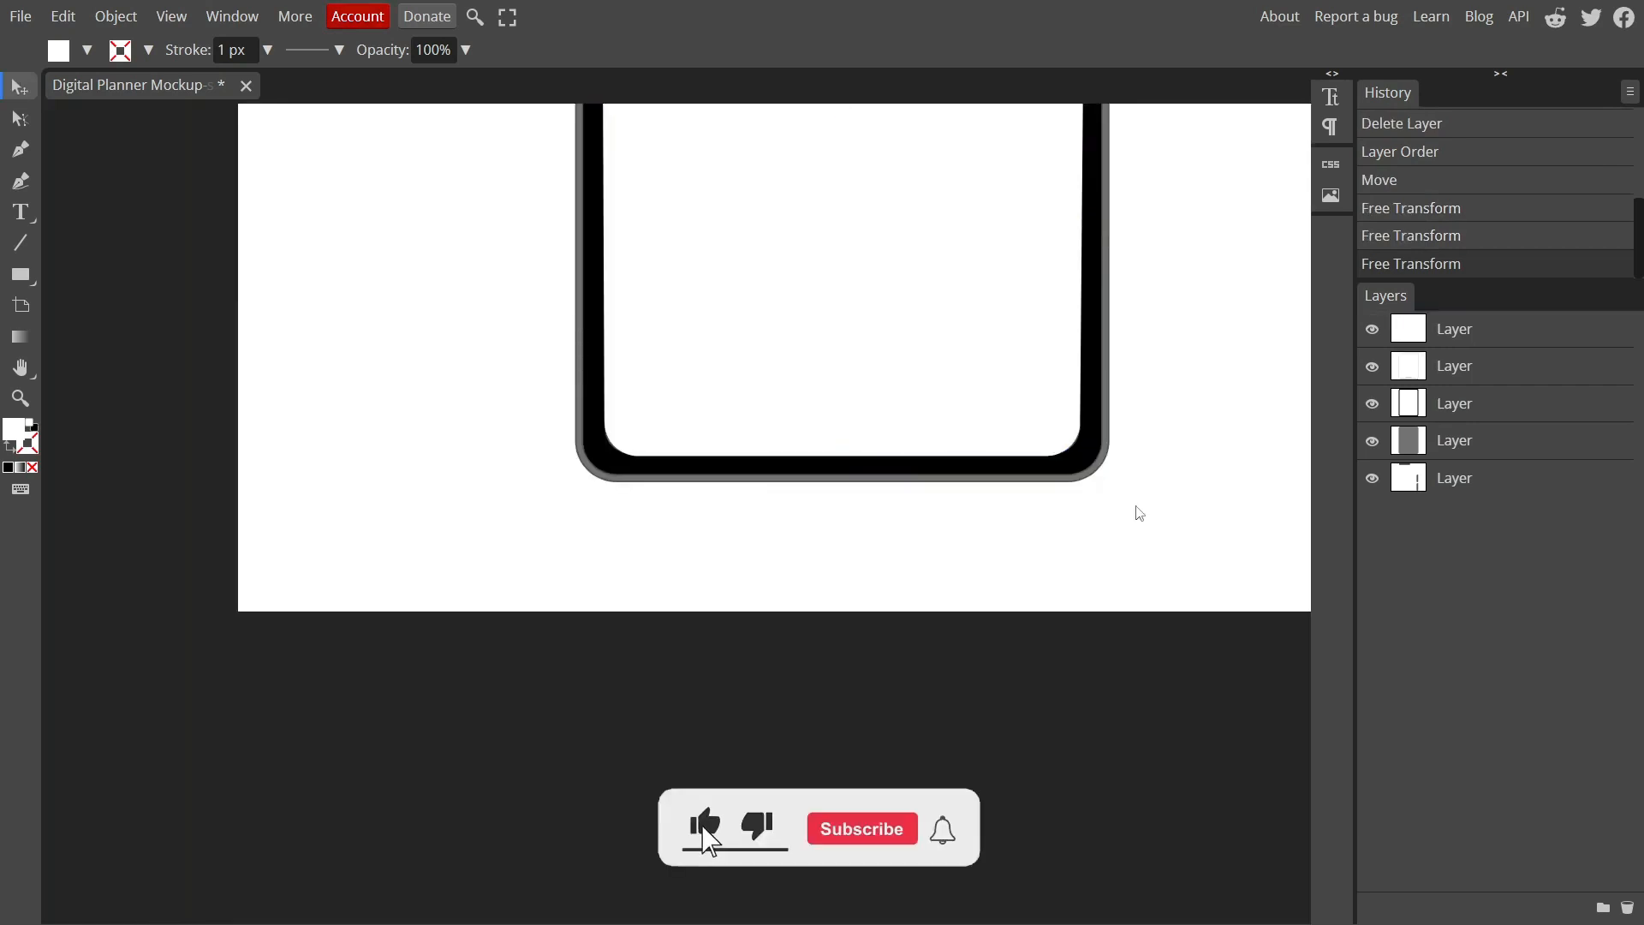
pyautogui.scroll(3, 1052, 431)
pyautogui.click(1051, 432)
pyautogui.moveTo(1111, 474); pyautogui.dragTo(1118, 476)
pyautogui.moveTo(285, 474); pyautogui.dragTo(280, 474)
pyautogui.press('Return')
pyautogui.click(646, 614)
pyautogui.scroll(-7, 648, 615)
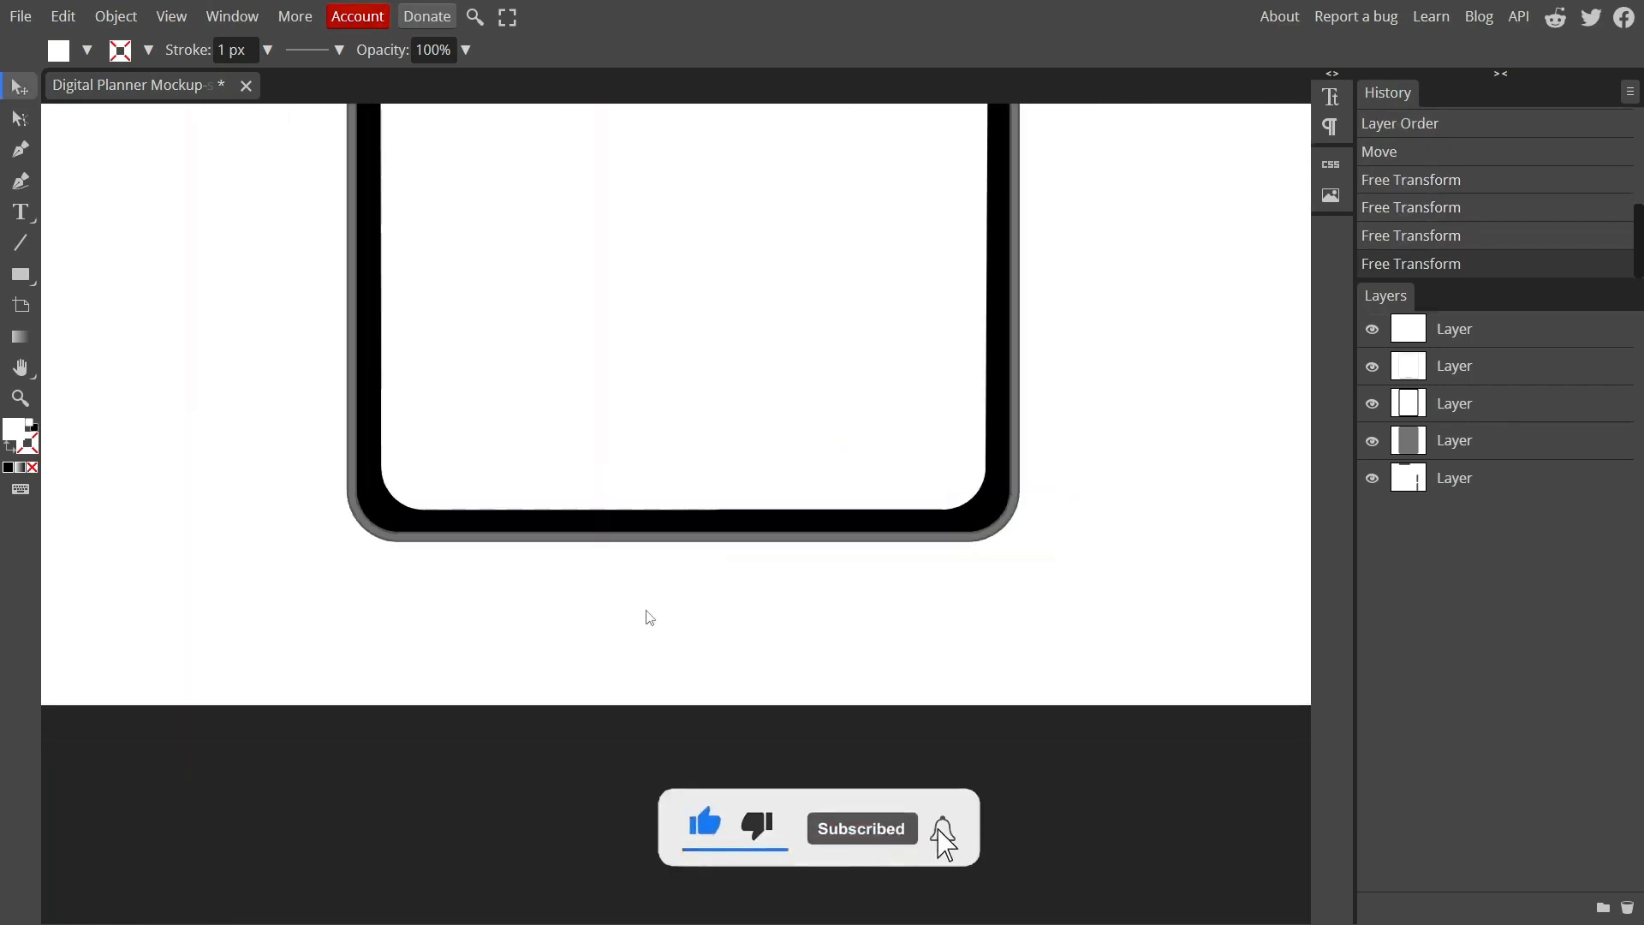
pyautogui.scroll(3, 648, 617)
pyautogui.scroll(-2, 957, 603)
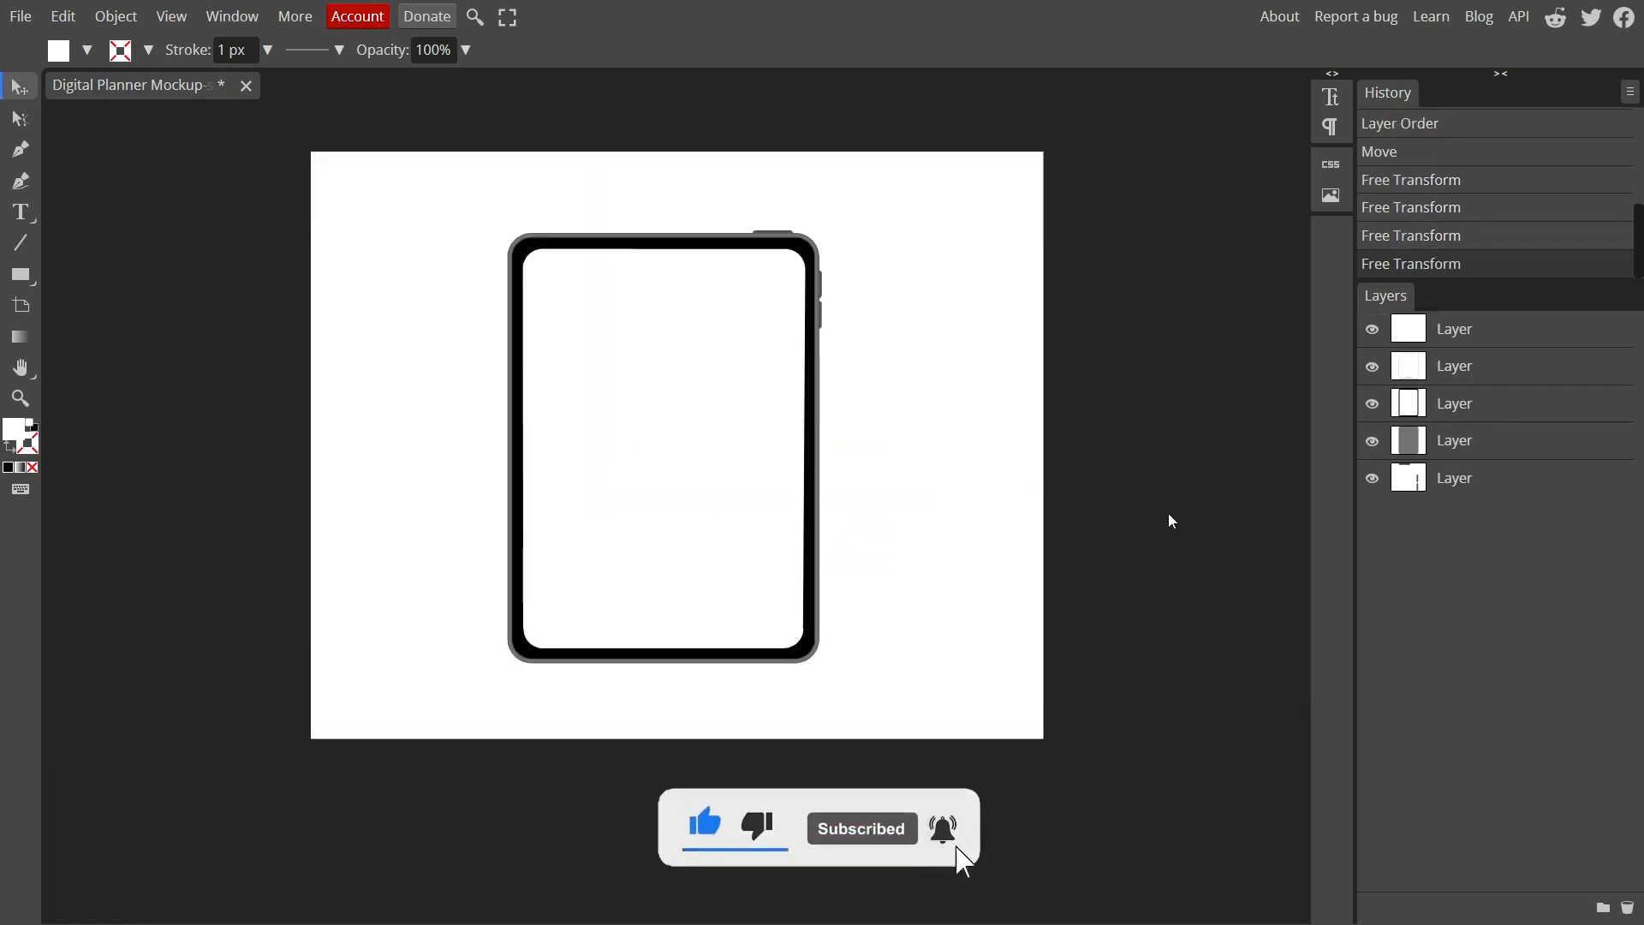
# Place the Decor image from the Christmas Planner folder into the mockup document
pyautogui.click(19, 17)
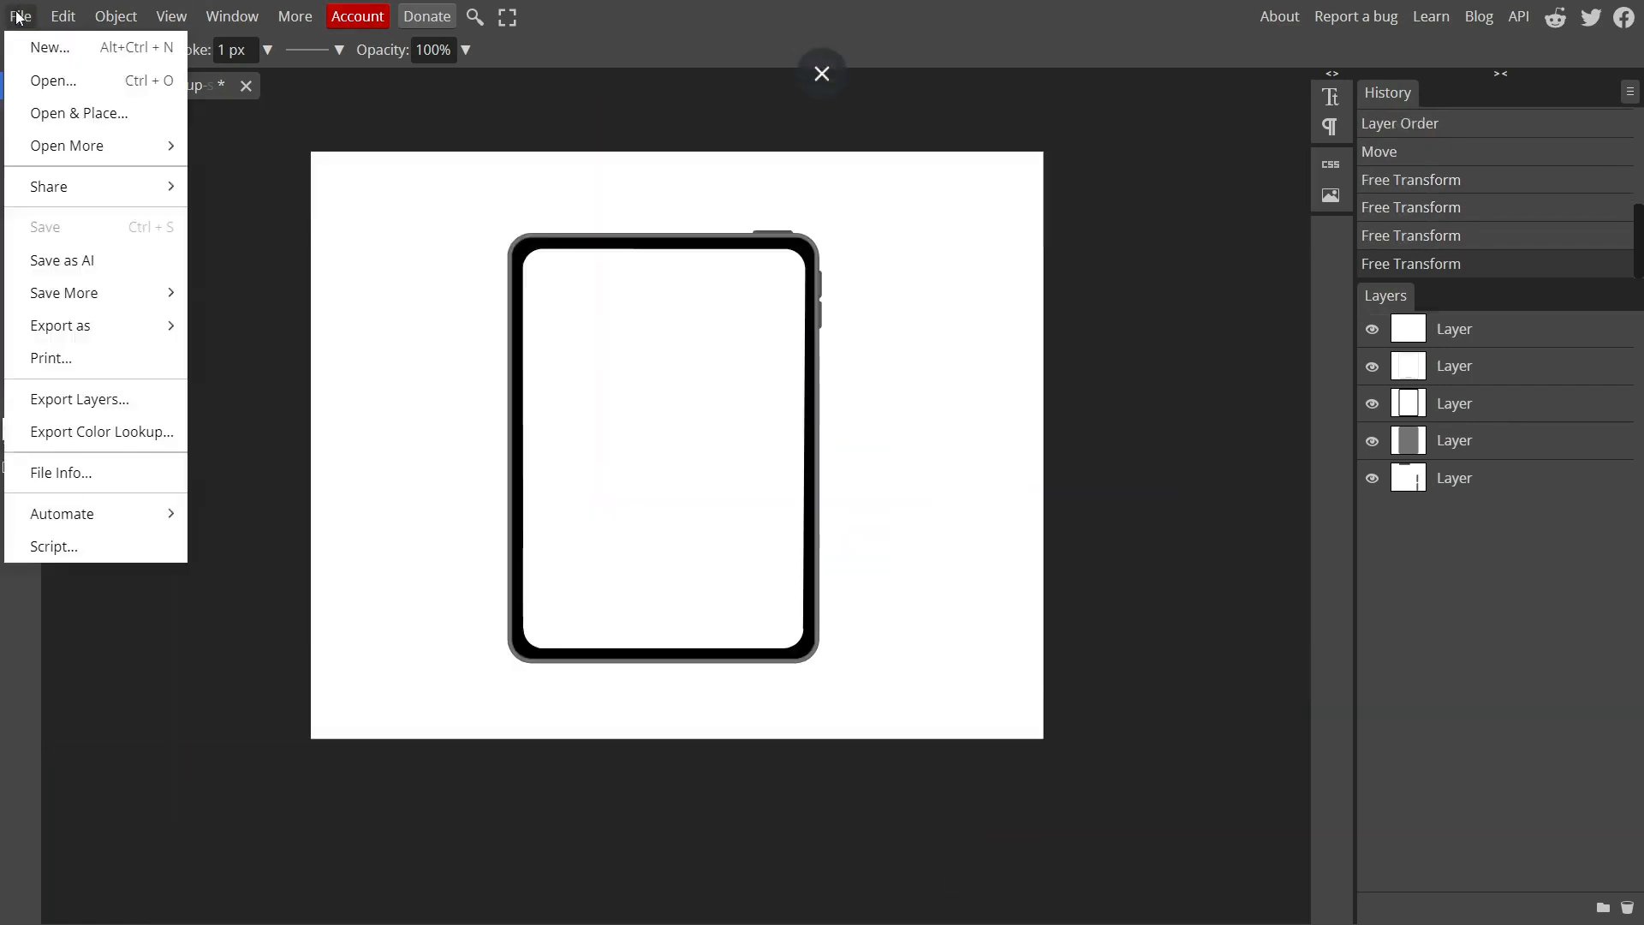
pyautogui.click(115, 118)
pyautogui.click(1225, 324)
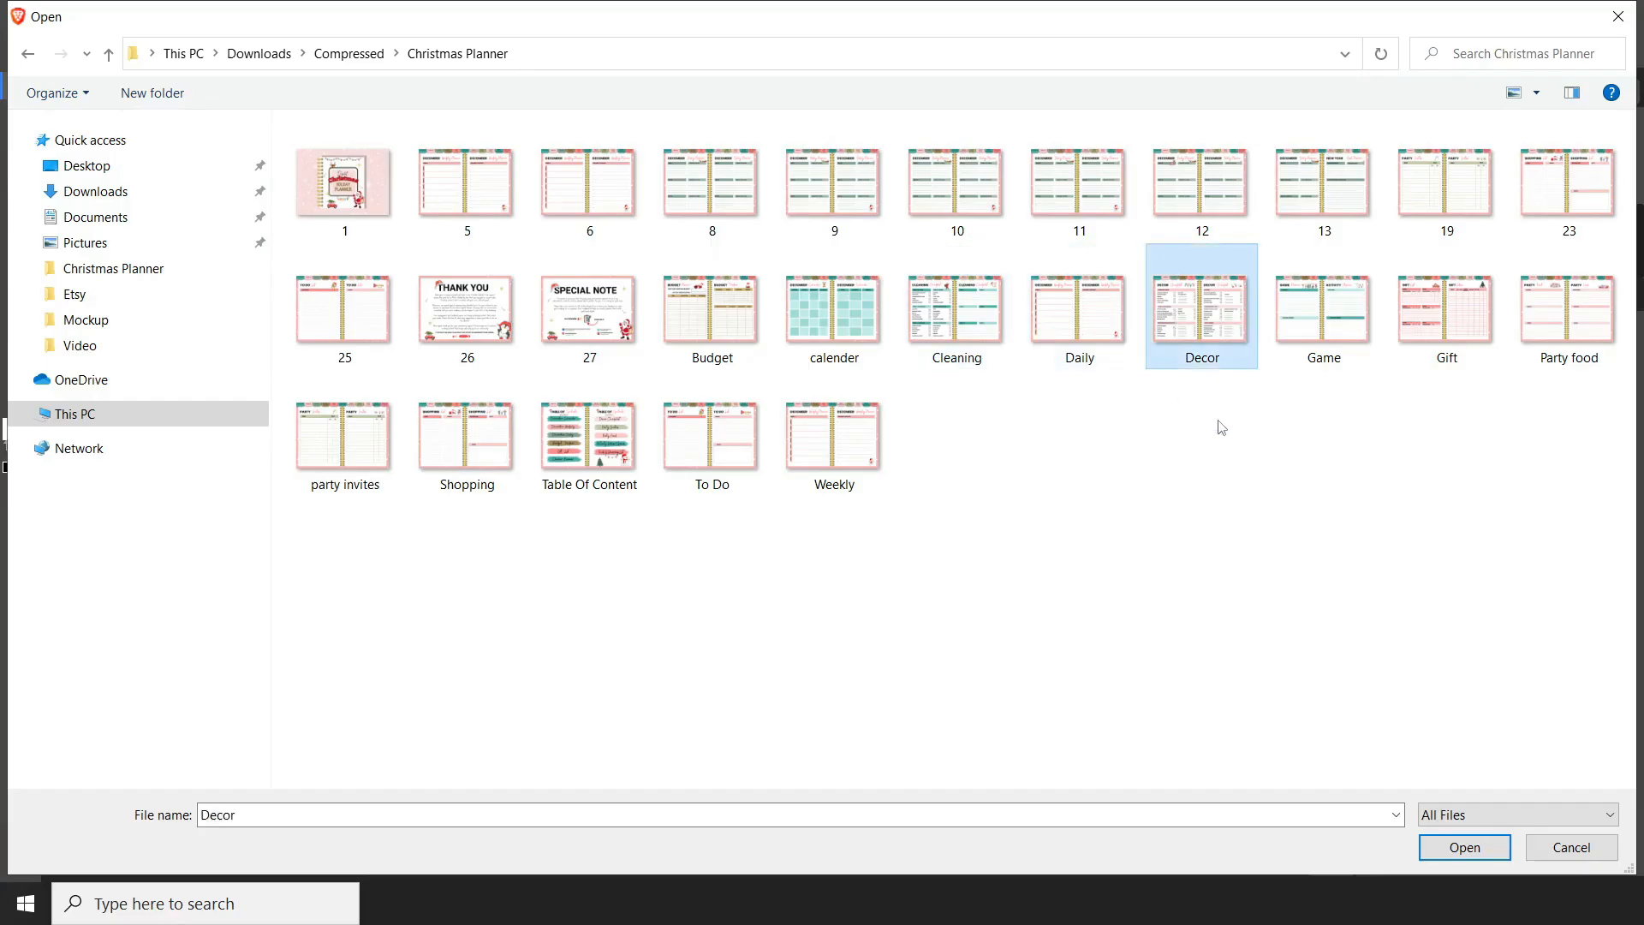
pyautogui.doubleClick(1206, 338)
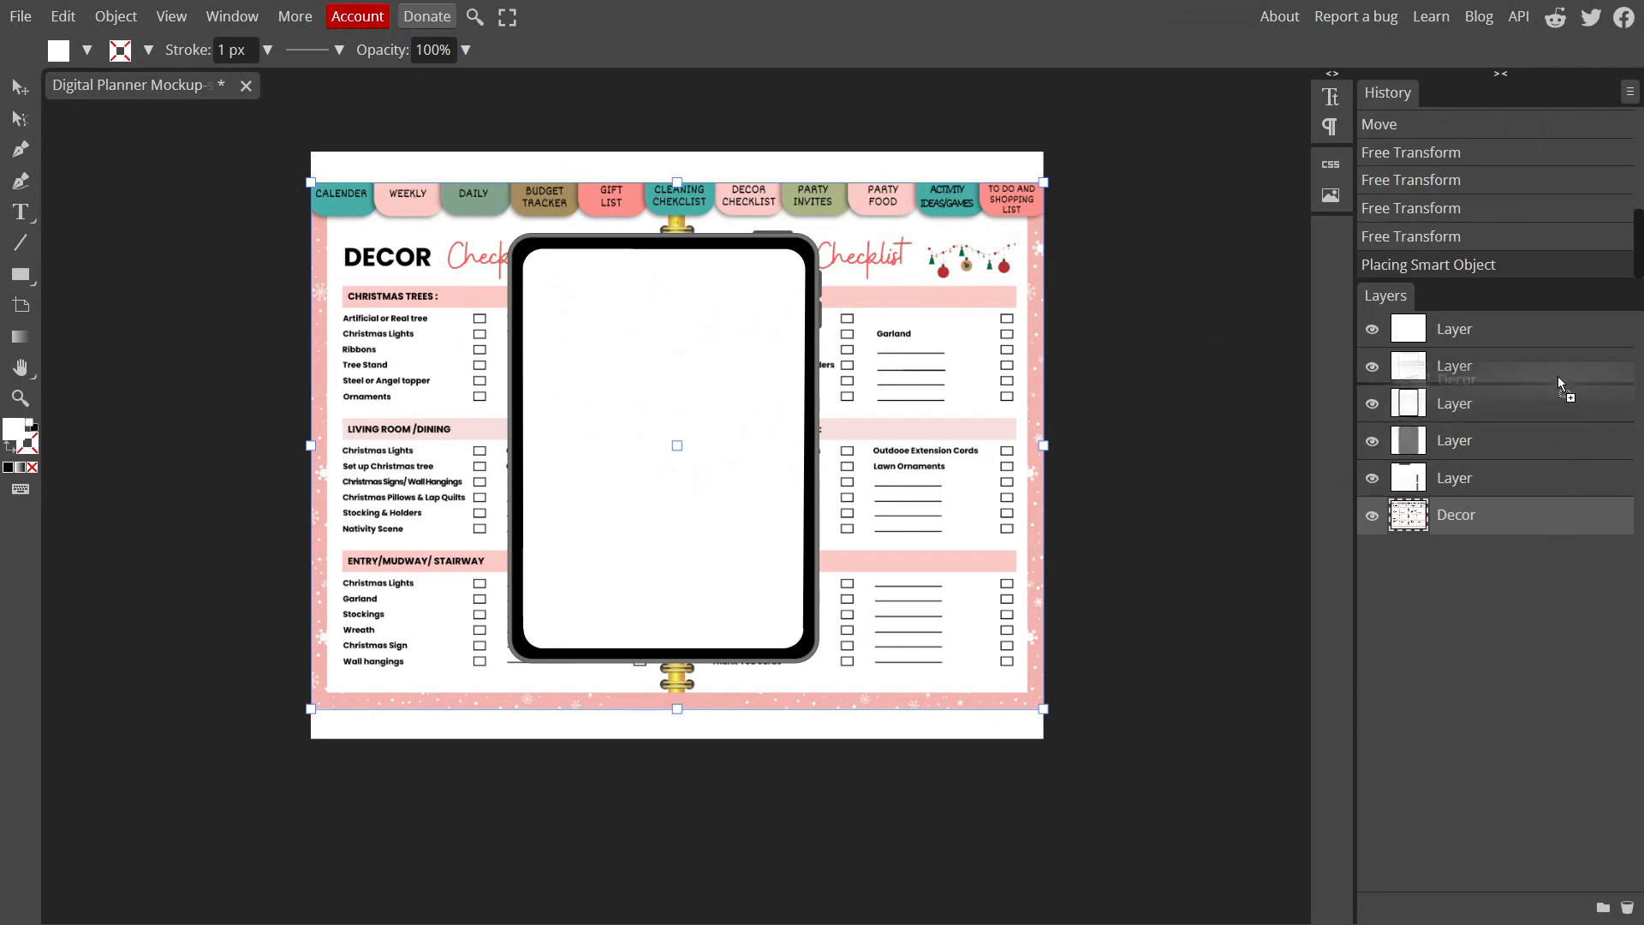
# Arrange the Decor image directly beneath the white screen shape, sized to the screen's height, and select both layers
pyautogui.moveTo(1559, 378)
pyautogui.mouseDown()
pyautogui.moveTo(1555, 323)
pyautogui.moveTo(1555, 354)
pyautogui.mouseUp()
pyautogui.moveTo(914, 442); pyautogui.dragTo(954, 592)
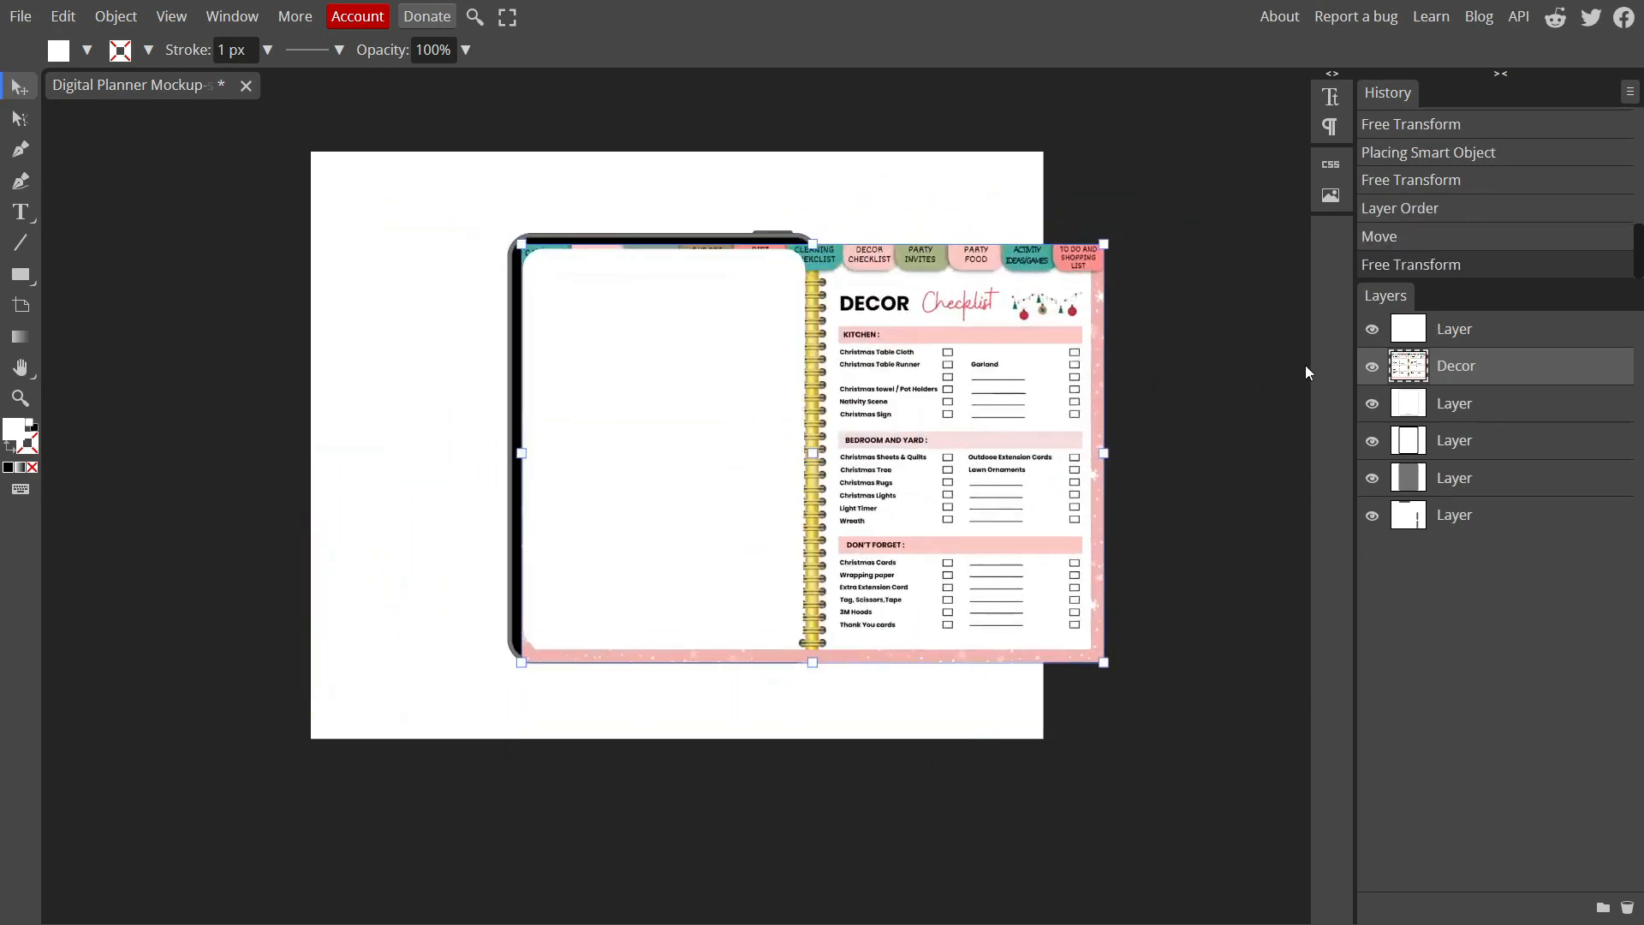
pyautogui.keyDown('ctrl'); pyautogui.click(1435, 334); pyautogui.keyUp('ctrl')
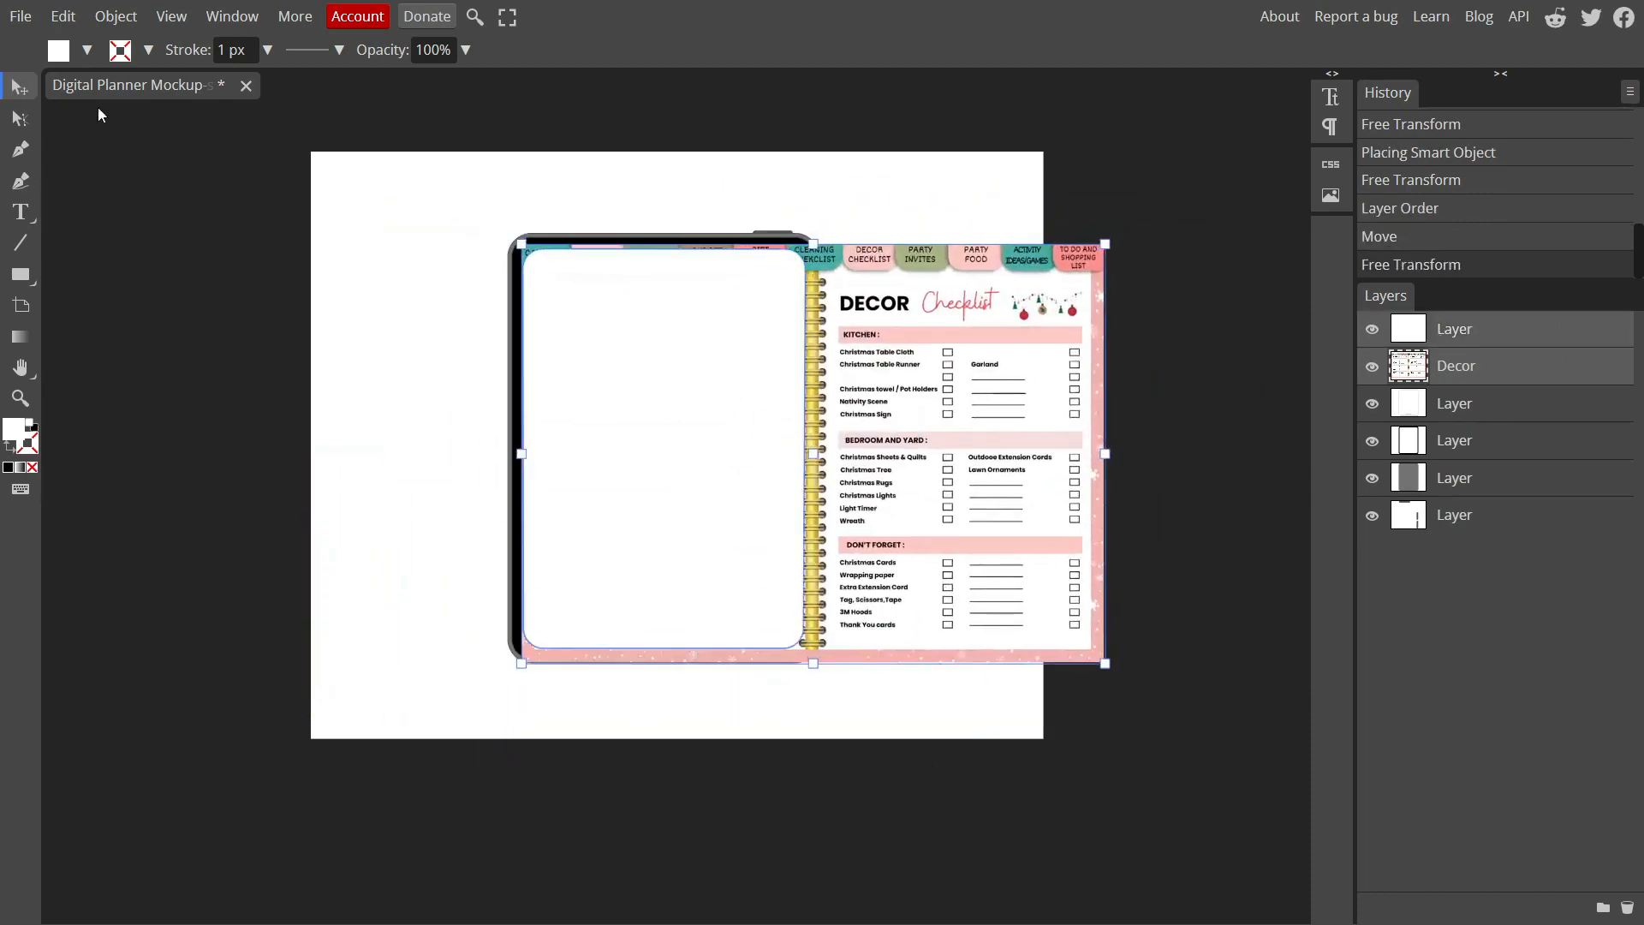
# Make a clipping mask so the white screen shape clips the Decor image
pyautogui.click(140, 20)
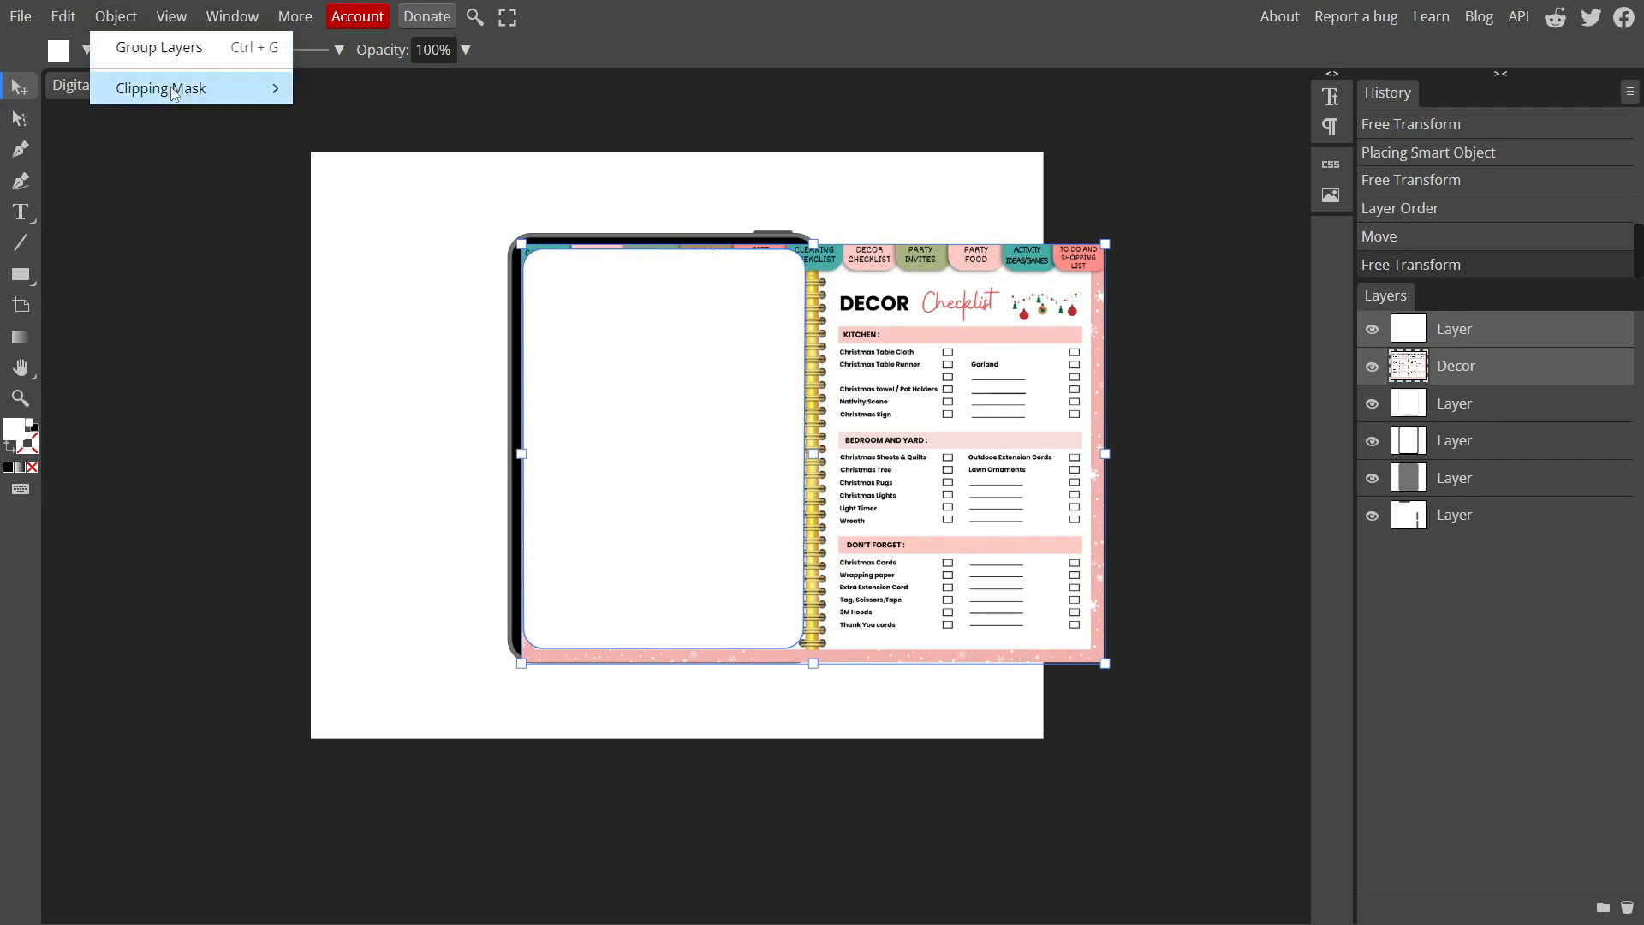
pyautogui.moveTo(221, 90)
pyautogui.click(325, 88)
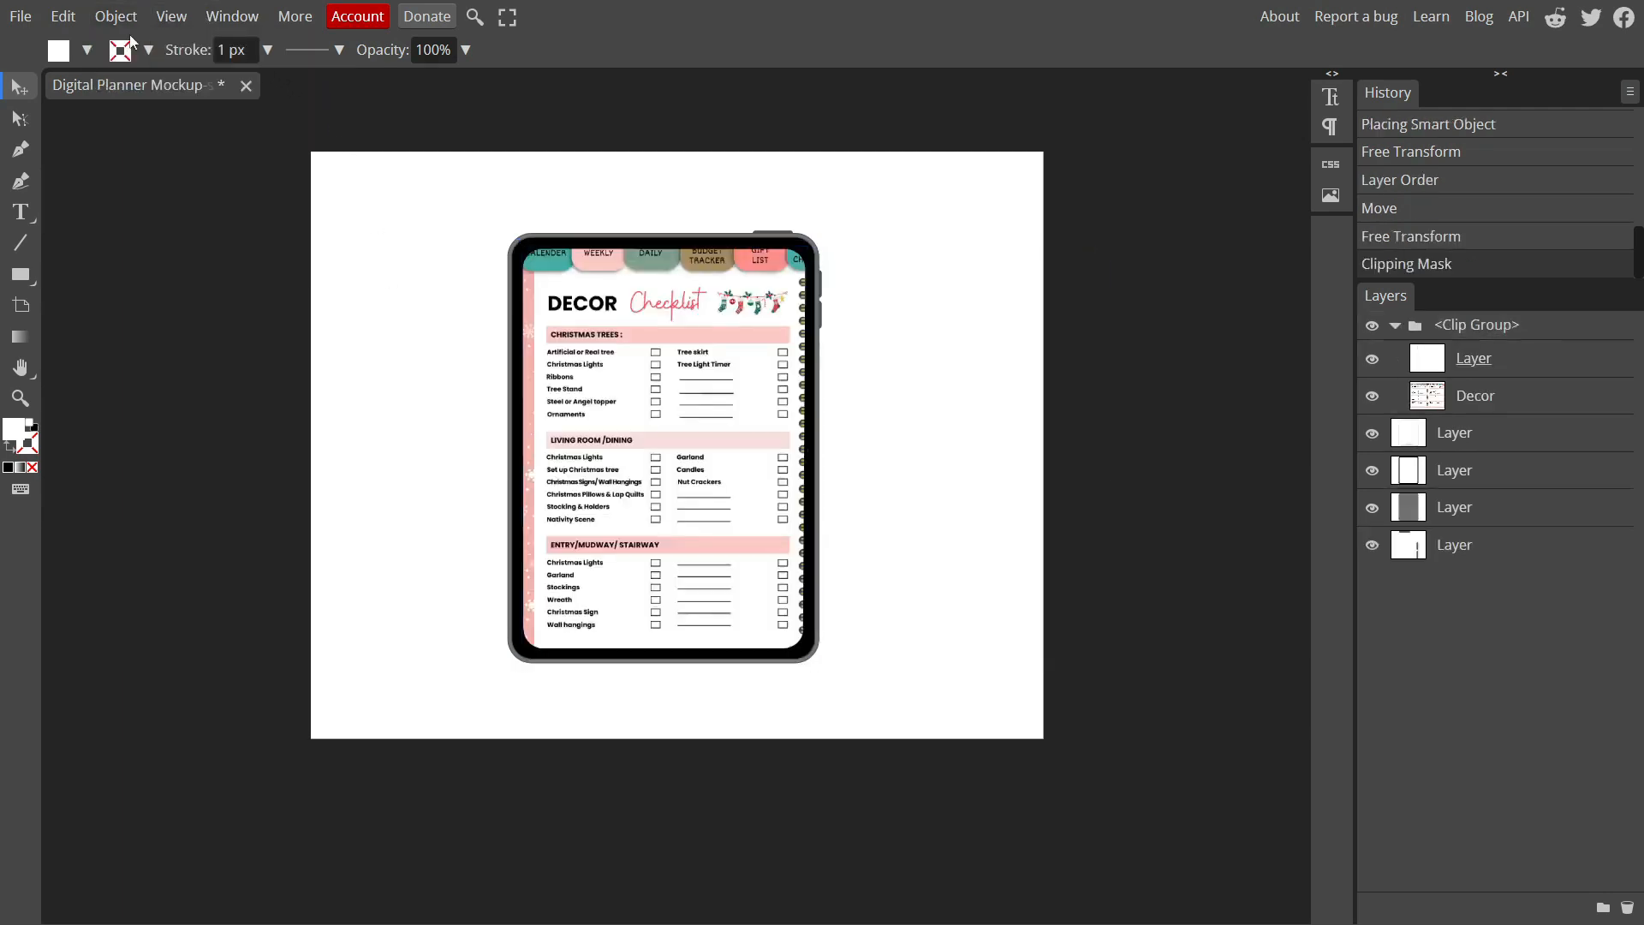
# Export the finished tablet mockup as an image file
pyautogui.click(26, 19)
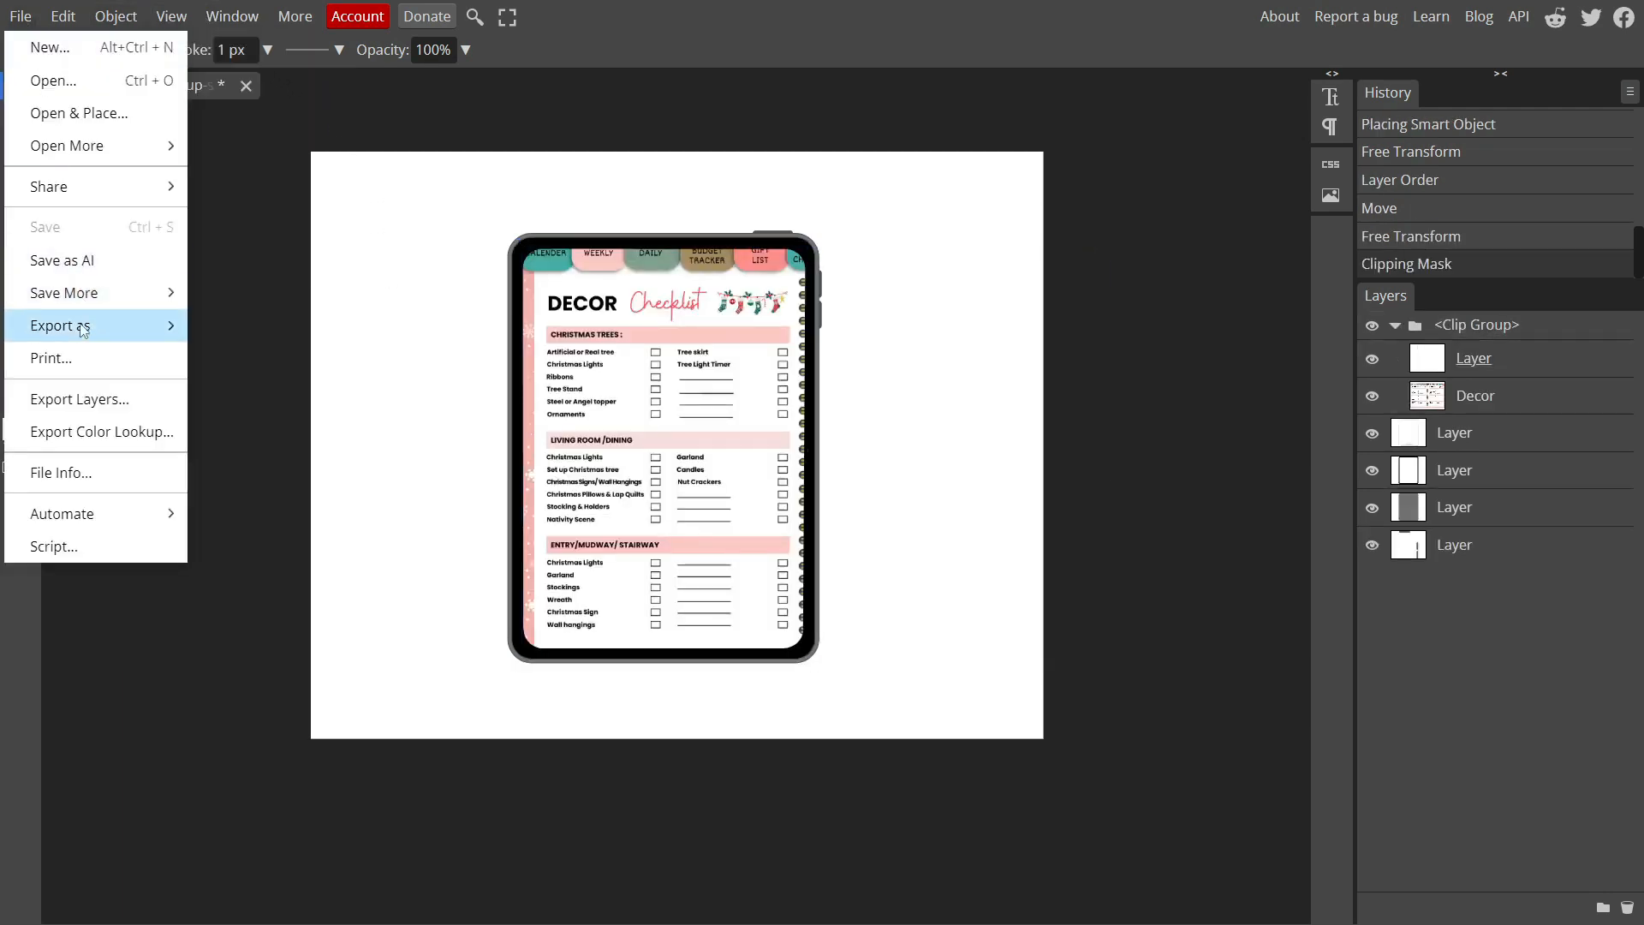
pyautogui.moveTo(163, 325)
pyautogui.click(259, 426)
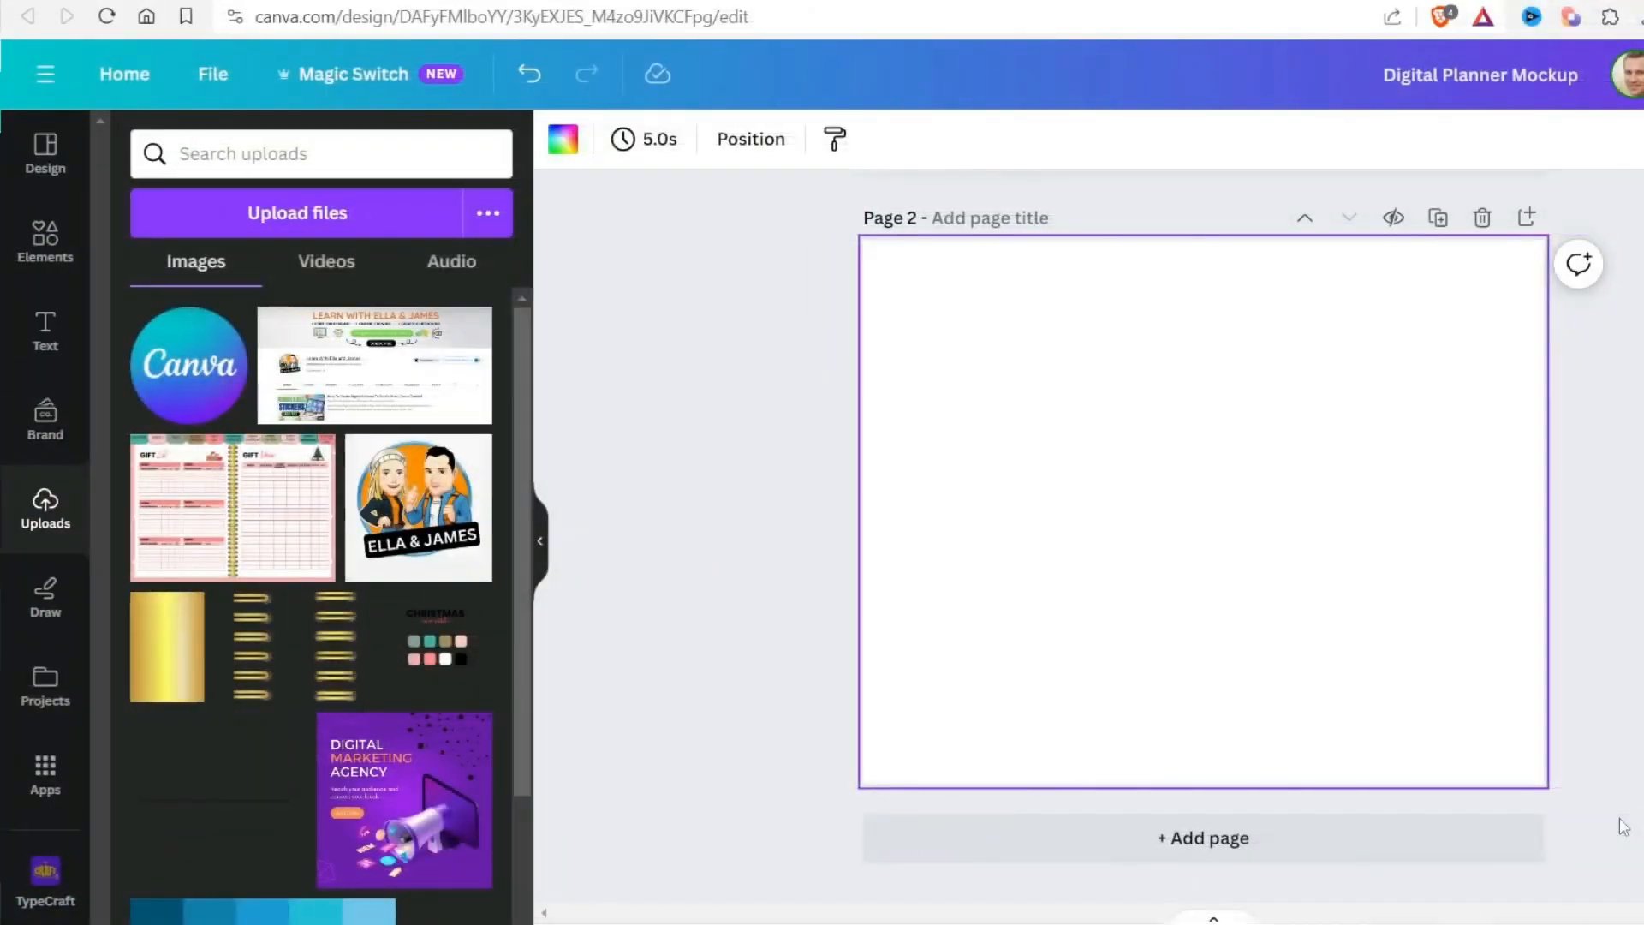
# In Canva, detach the Decor image from the tablet's screen frame on page 2 and delete it
pyautogui.click(46, 686)
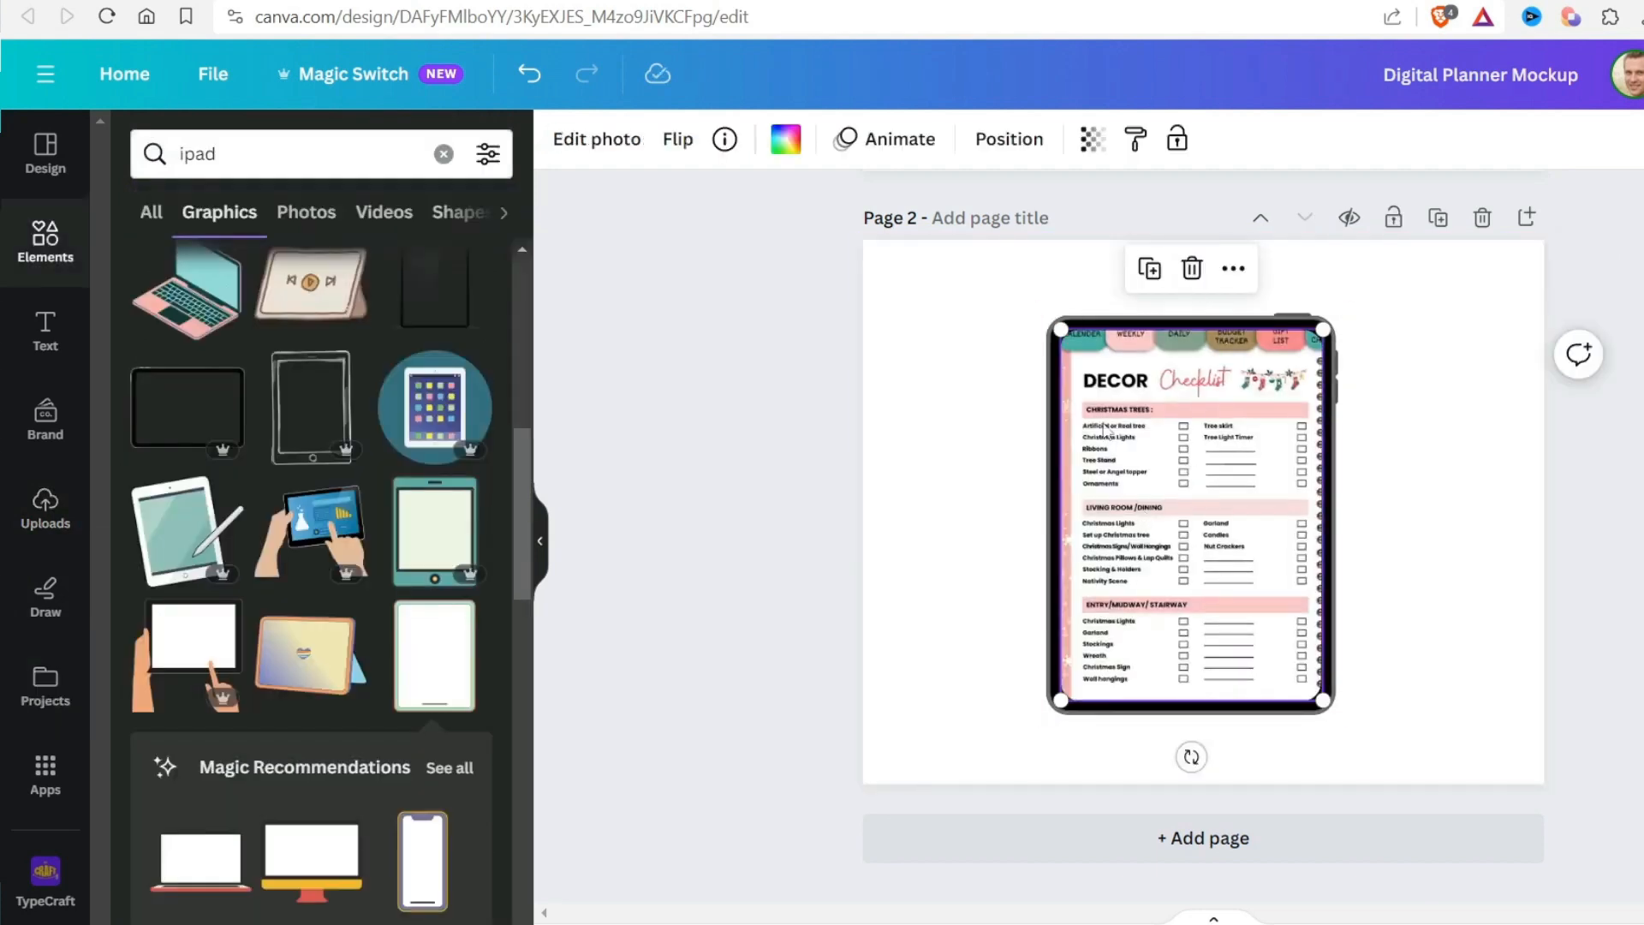
pyautogui.rightClick(1203, 432)
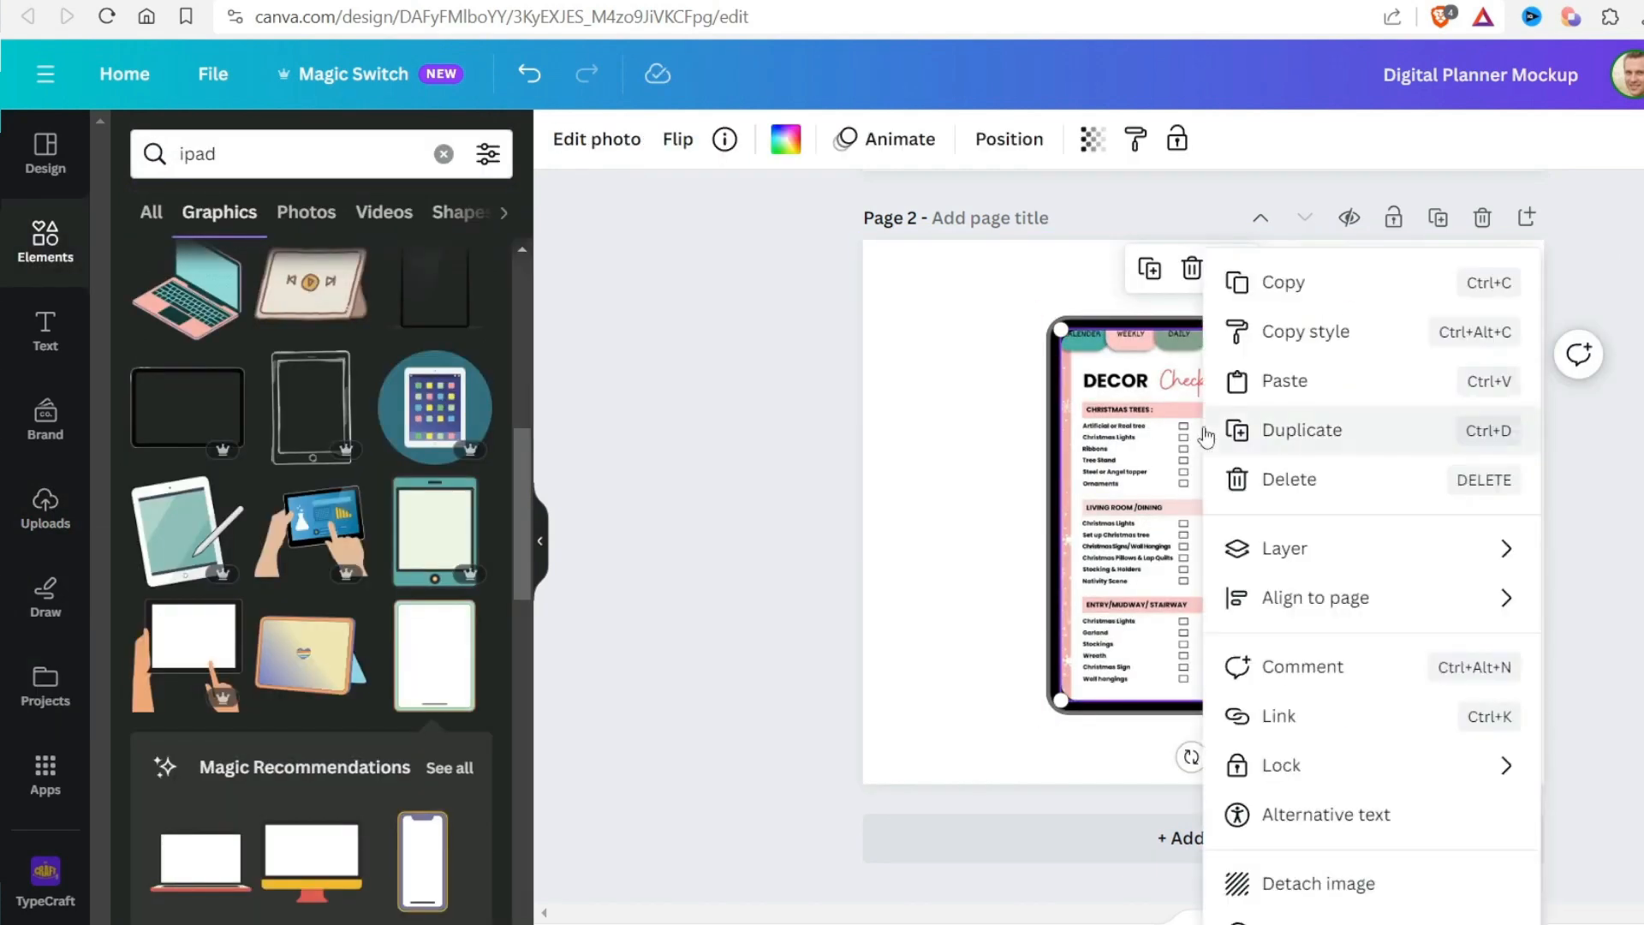
pyautogui.click(1351, 891)
pyautogui.click(1567, 495)
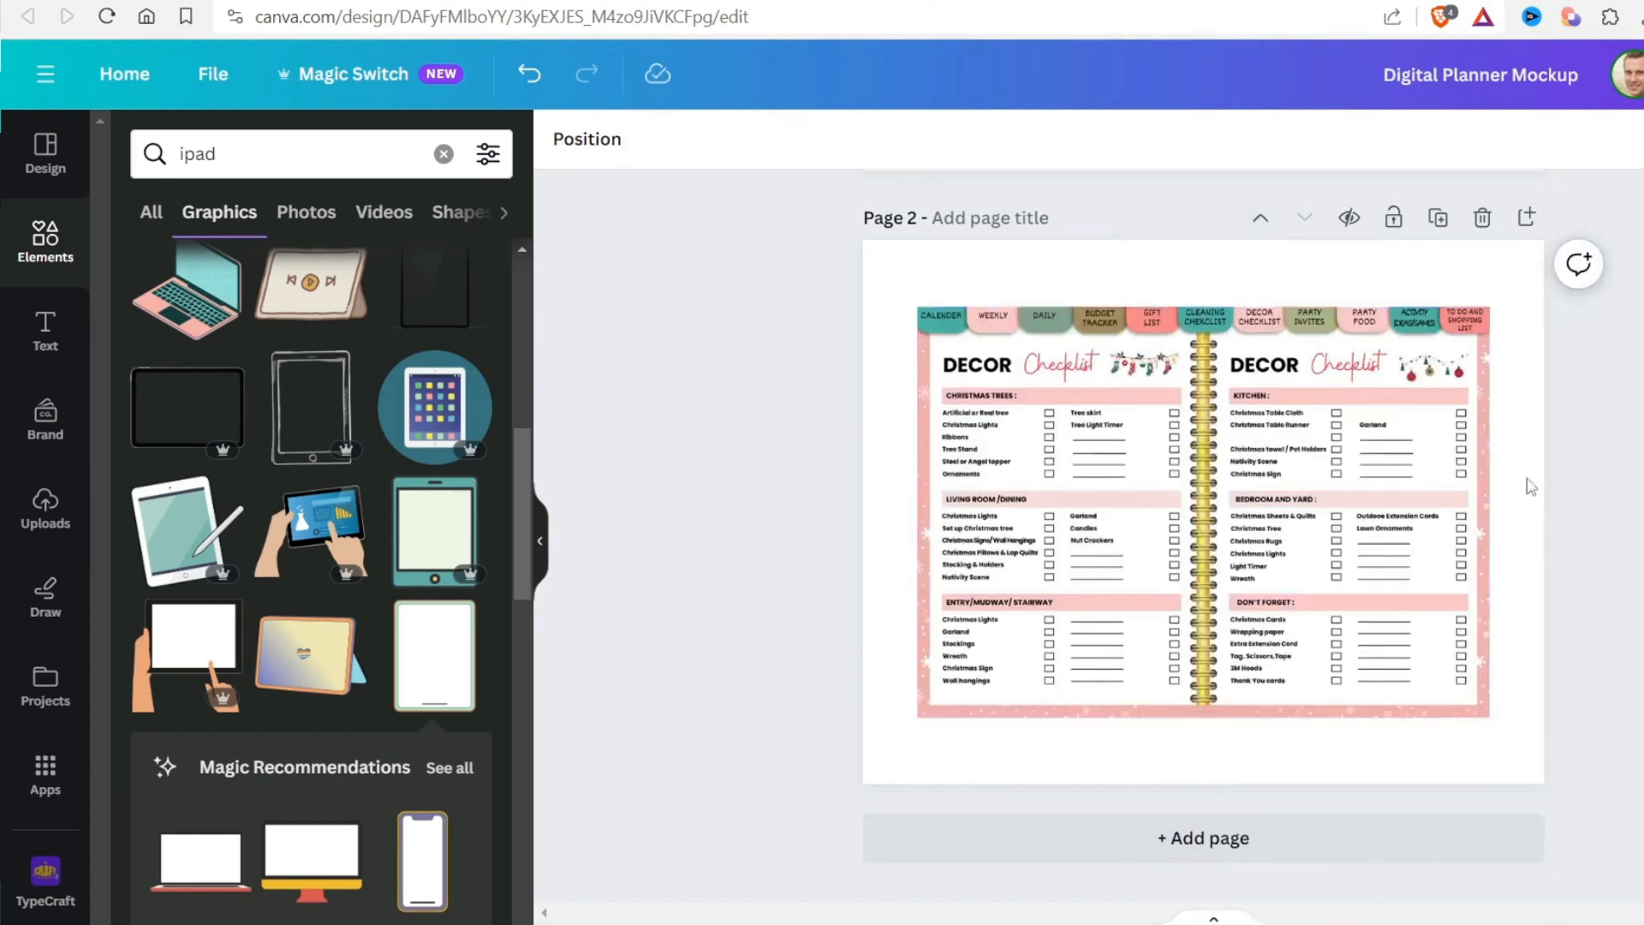
pyautogui.click(1463, 460)
pyautogui.press('Delete')
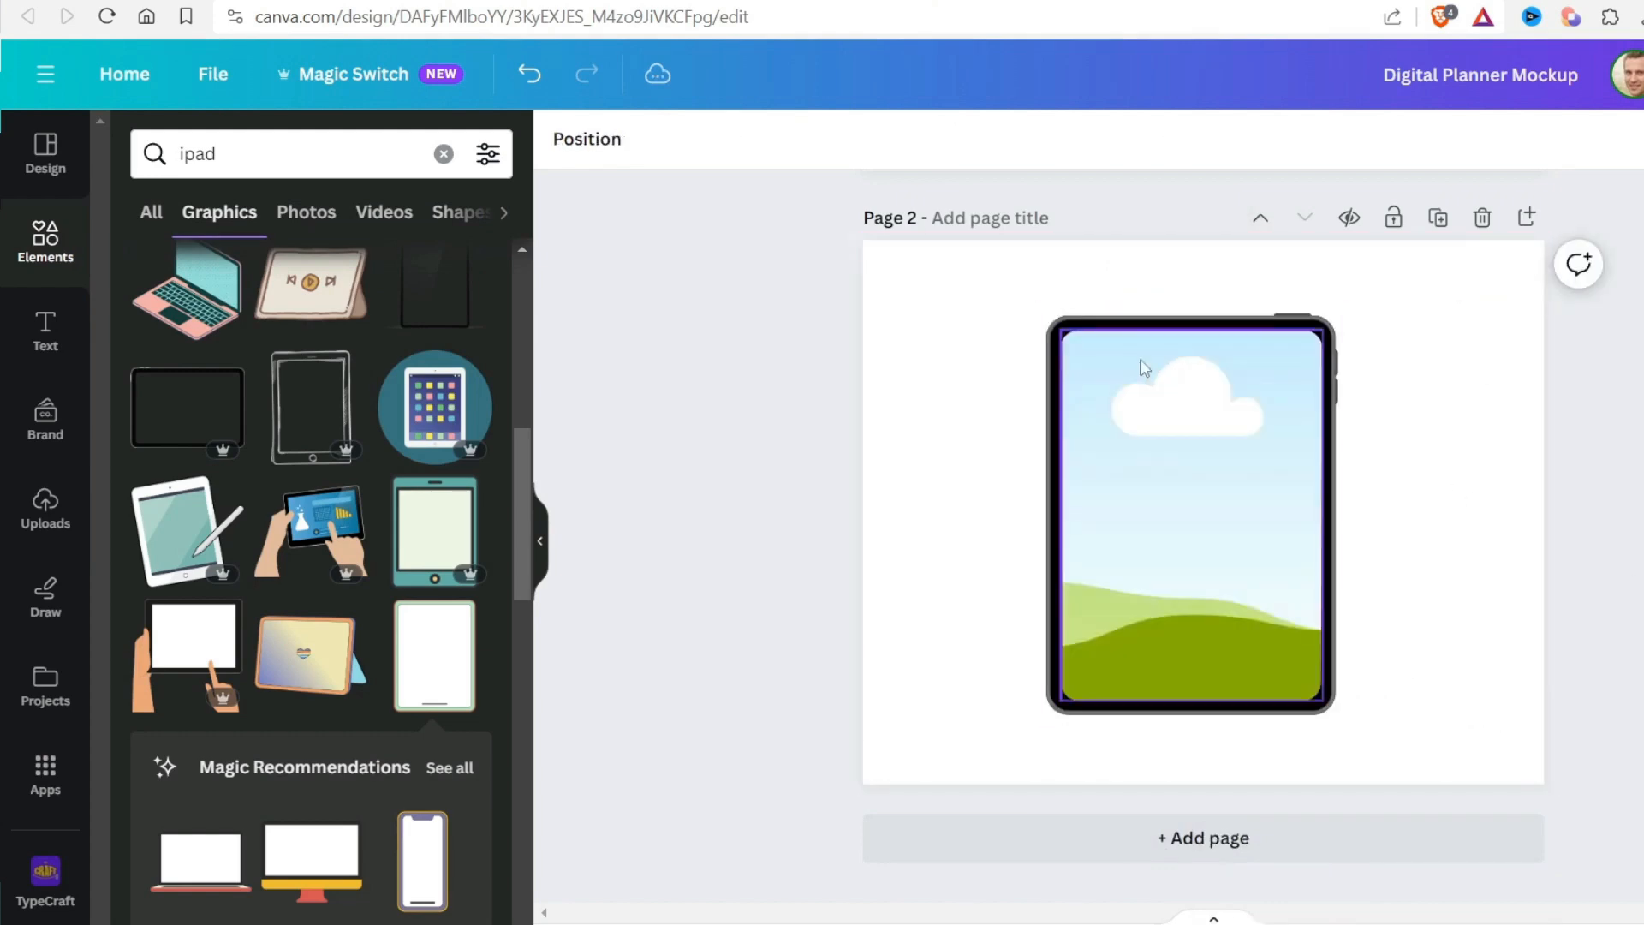
# Select the tablet together with its screen frame and scale both down slightly
pyautogui.moveTo(955, 313); pyautogui.dragTo(1396, 804)
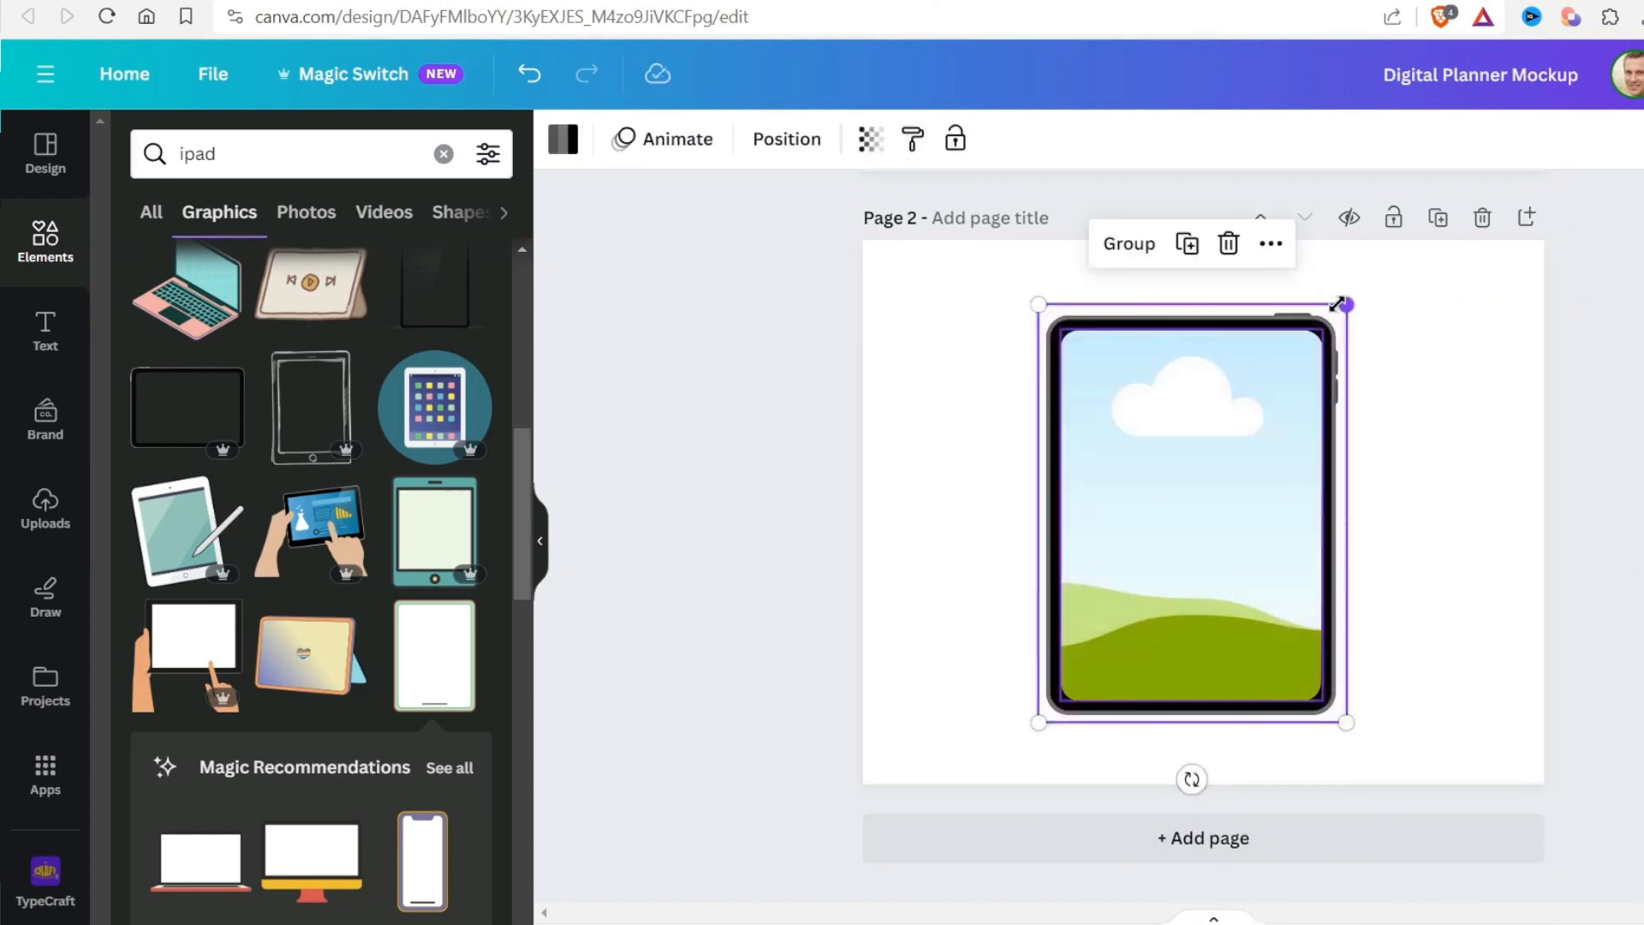
pyautogui.moveTo(1347, 304); pyautogui.dragTo(1313, 350)
pyautogui.click(1406, 456)
pyautogui.click(1208, 463)
# Try filling the tablet's screen frame with the Trending photo of people sitting in a circle
pyautogui.click(443, 153)
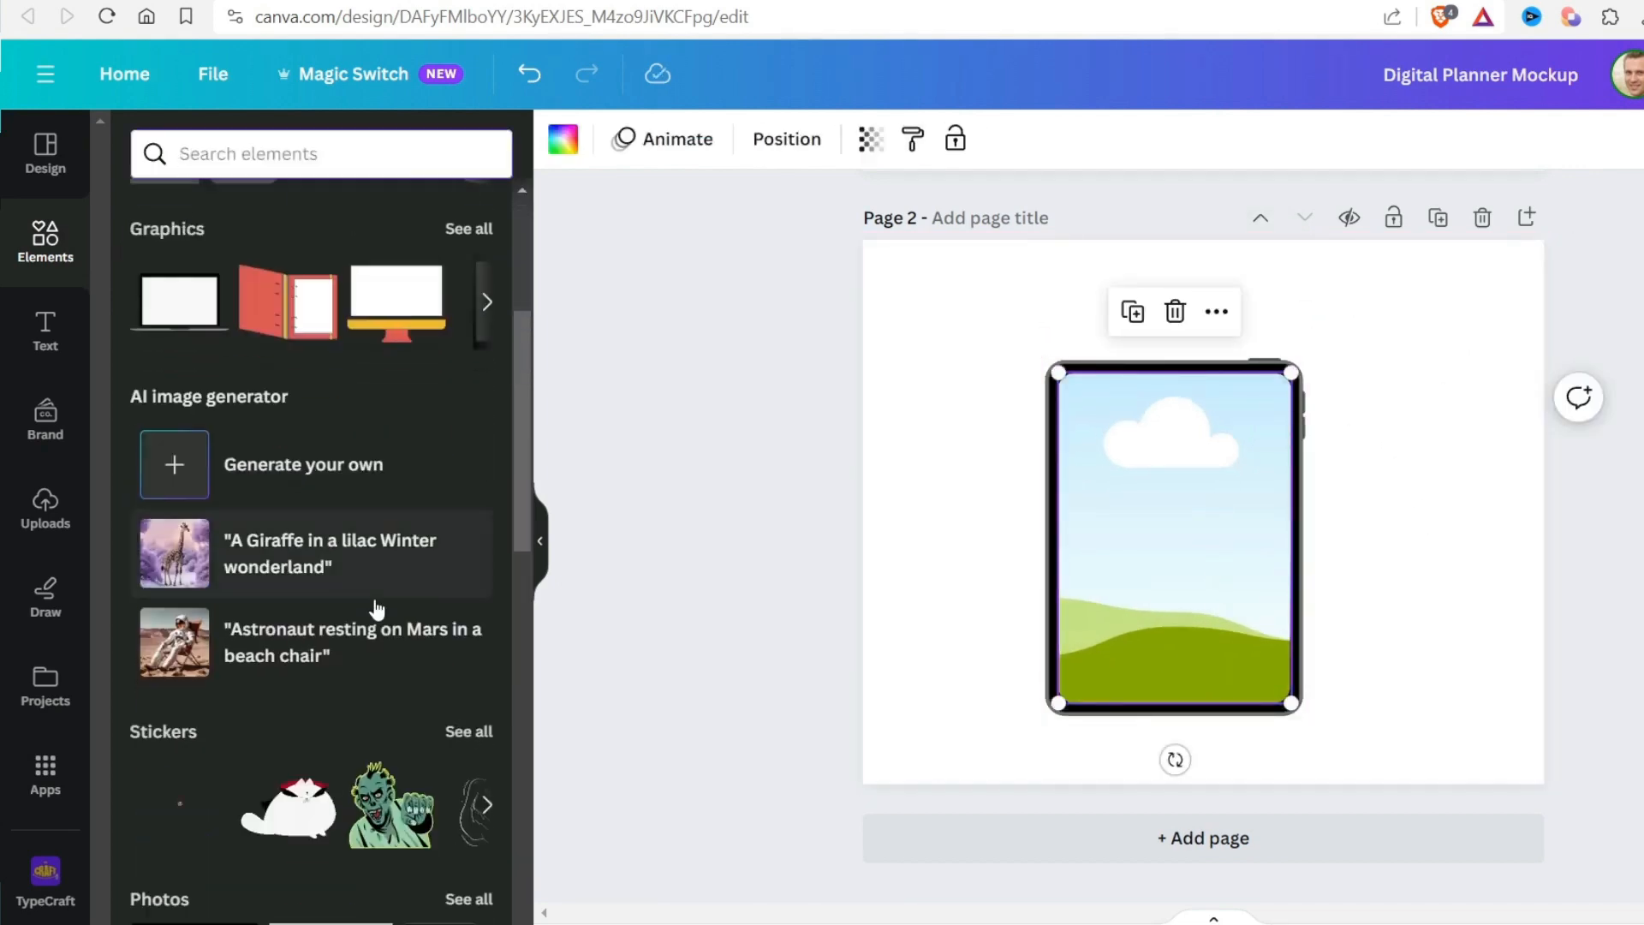
pyautogui.scroll(-6, 371, 609)
pyautogui.scroll(-5, 368, 617)
pyautogui.scroll(8, 368, 600)
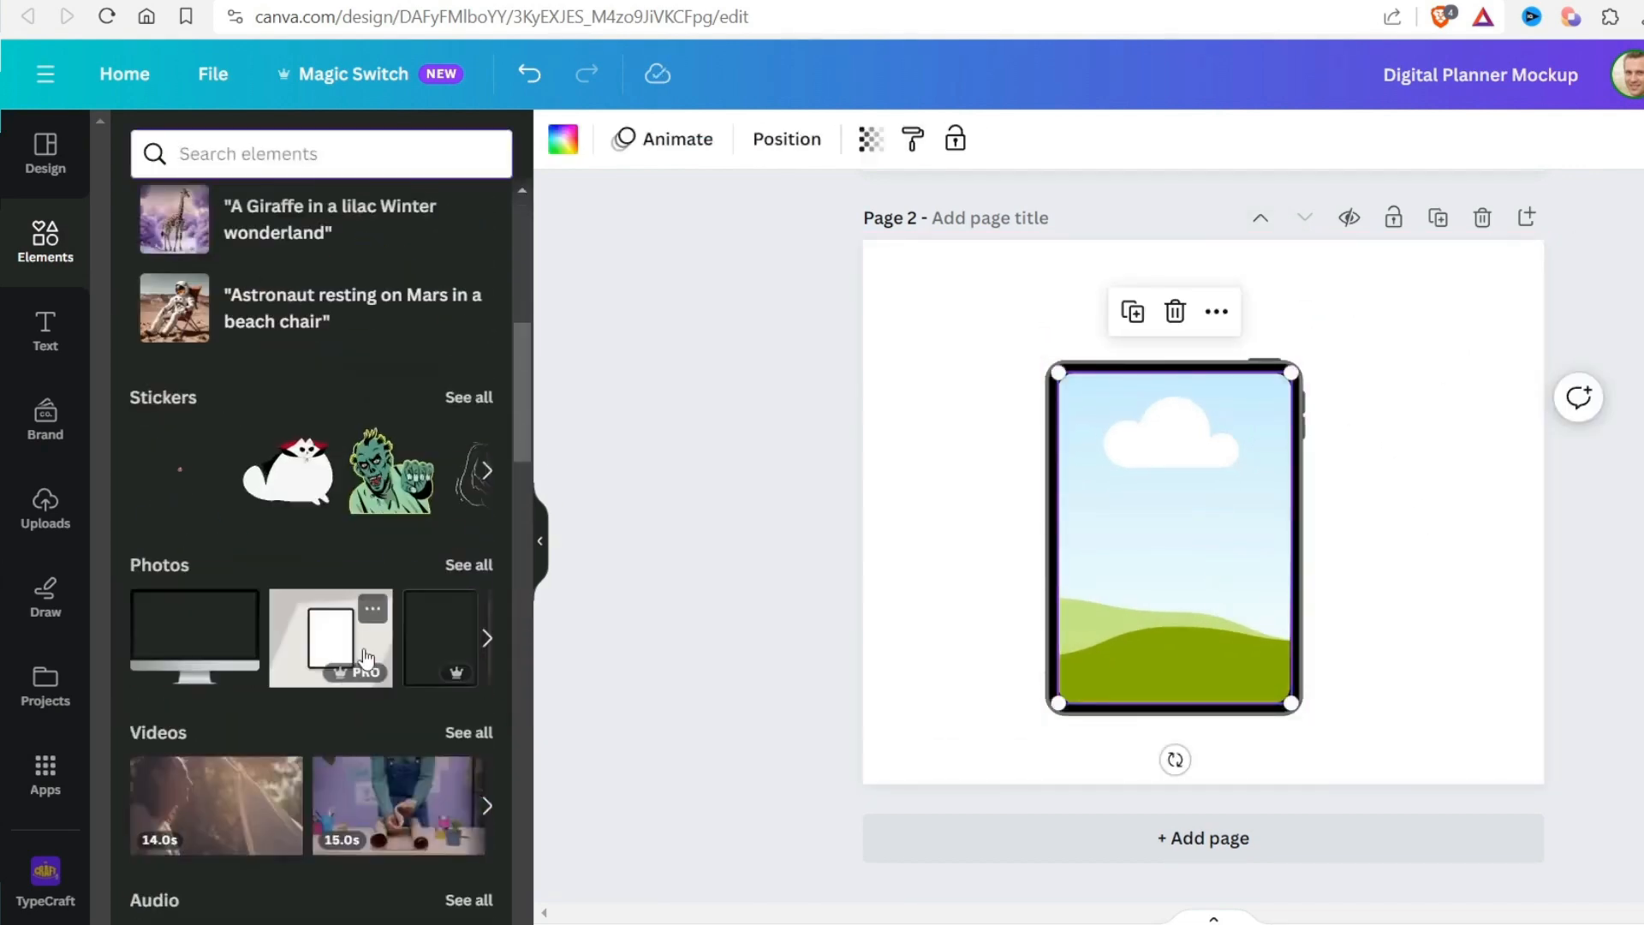
pyautogui.click(466, 562)
pyautogui.scroll(-4, 441, 583)
pyautogui.click(296, 591)
pyautogui.moveTo(1041, 497); pyautogui.dragTo(1151, 516)
pyautogui.click(881, 547)
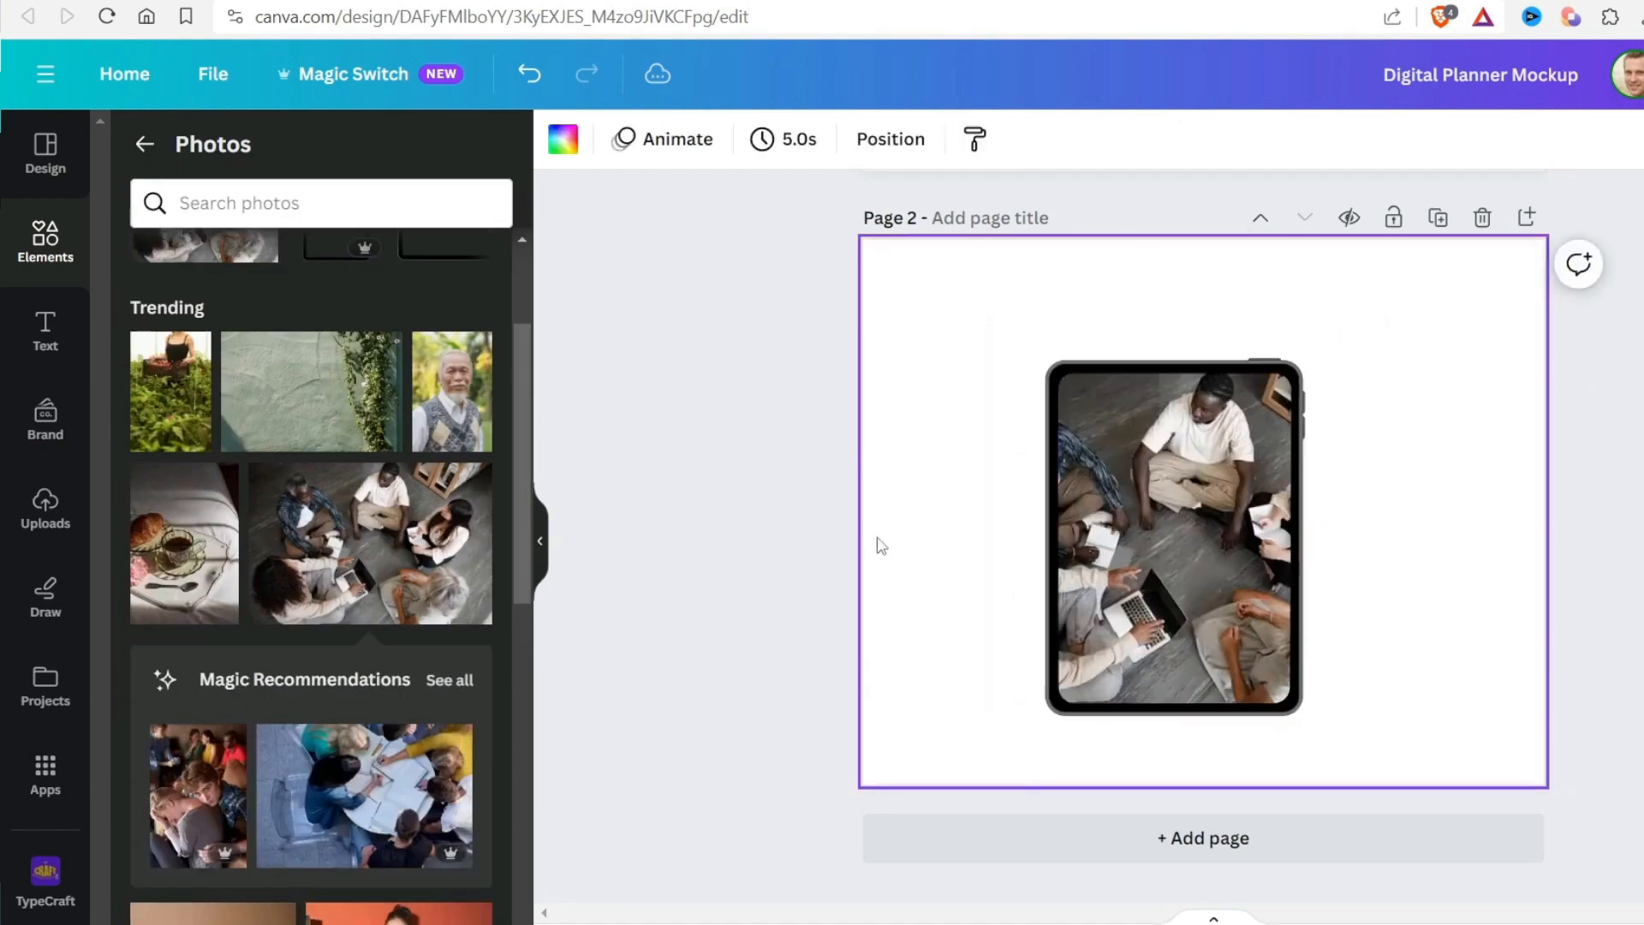
# Undo the people photo and try the green wall photo with climbing plants in the tablet's screen frame
pyautogui.hotkey('ctrl', 'z')
# Remove the wall photo and group the tablet with its screen frame
pyautogui.hotkey('ctrl', 'z')
pyautogui.click(321, 402)
pyautogui.moveTo(976, 596); pyautogui.dragTo(1064, 597)
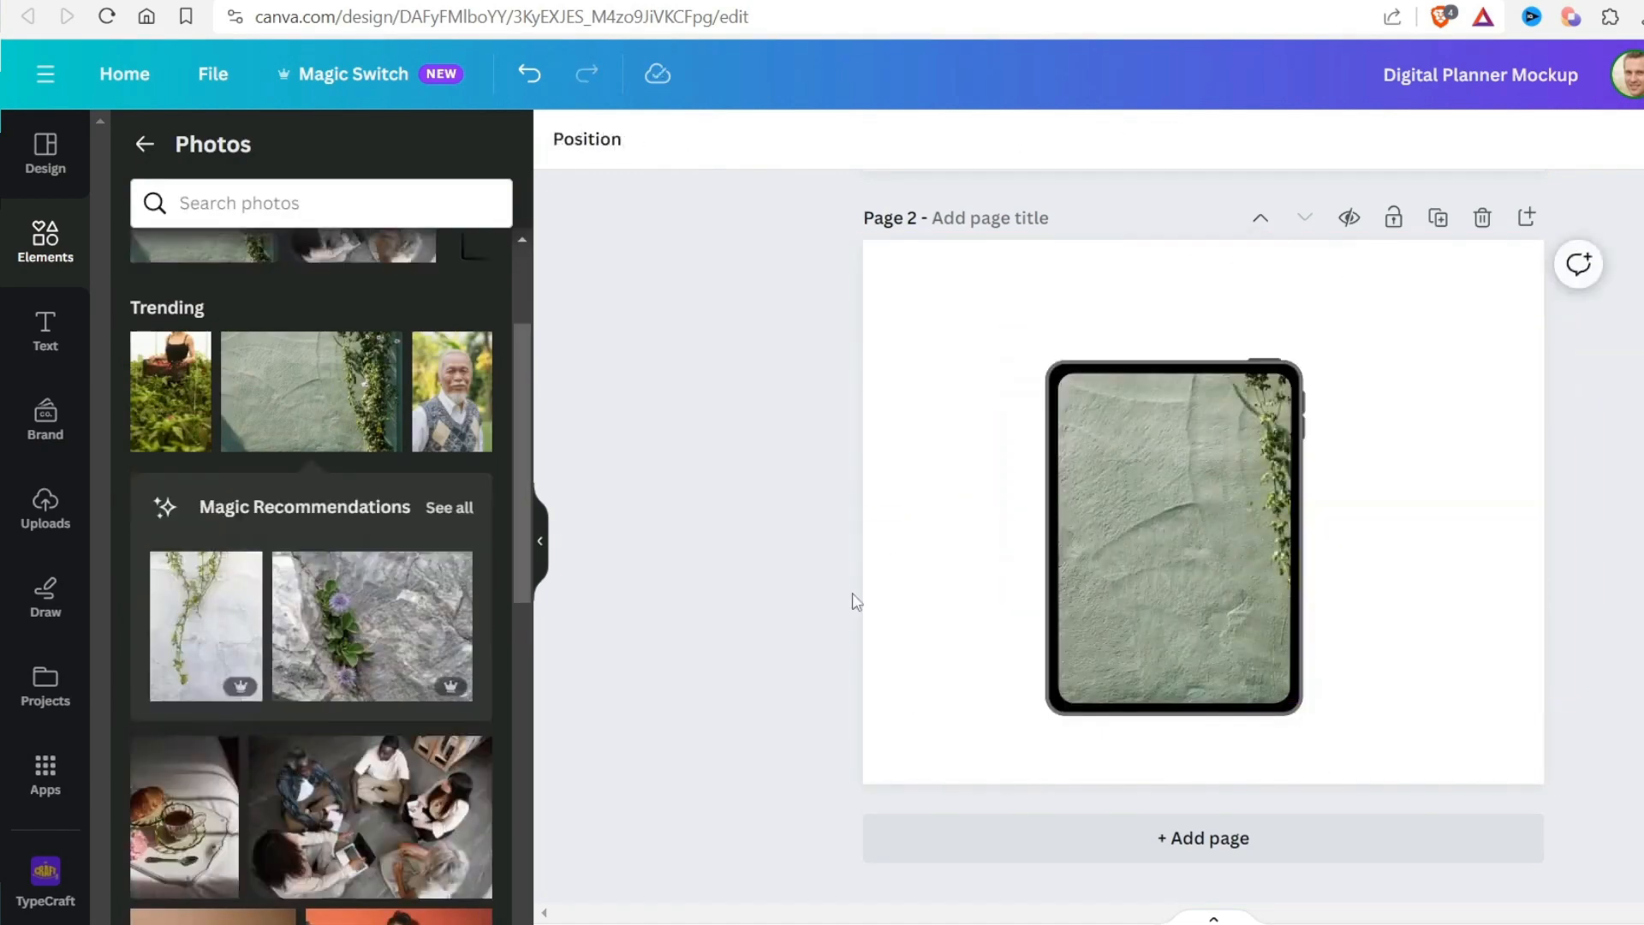
pyautogui.hotkey('ctrl', 'z')
pyautogui.press('Delete')
pyautogui.moveTo(923, 442); pyautogui.dragTo(1288, 809)
pyautogui.click(1475, 530)
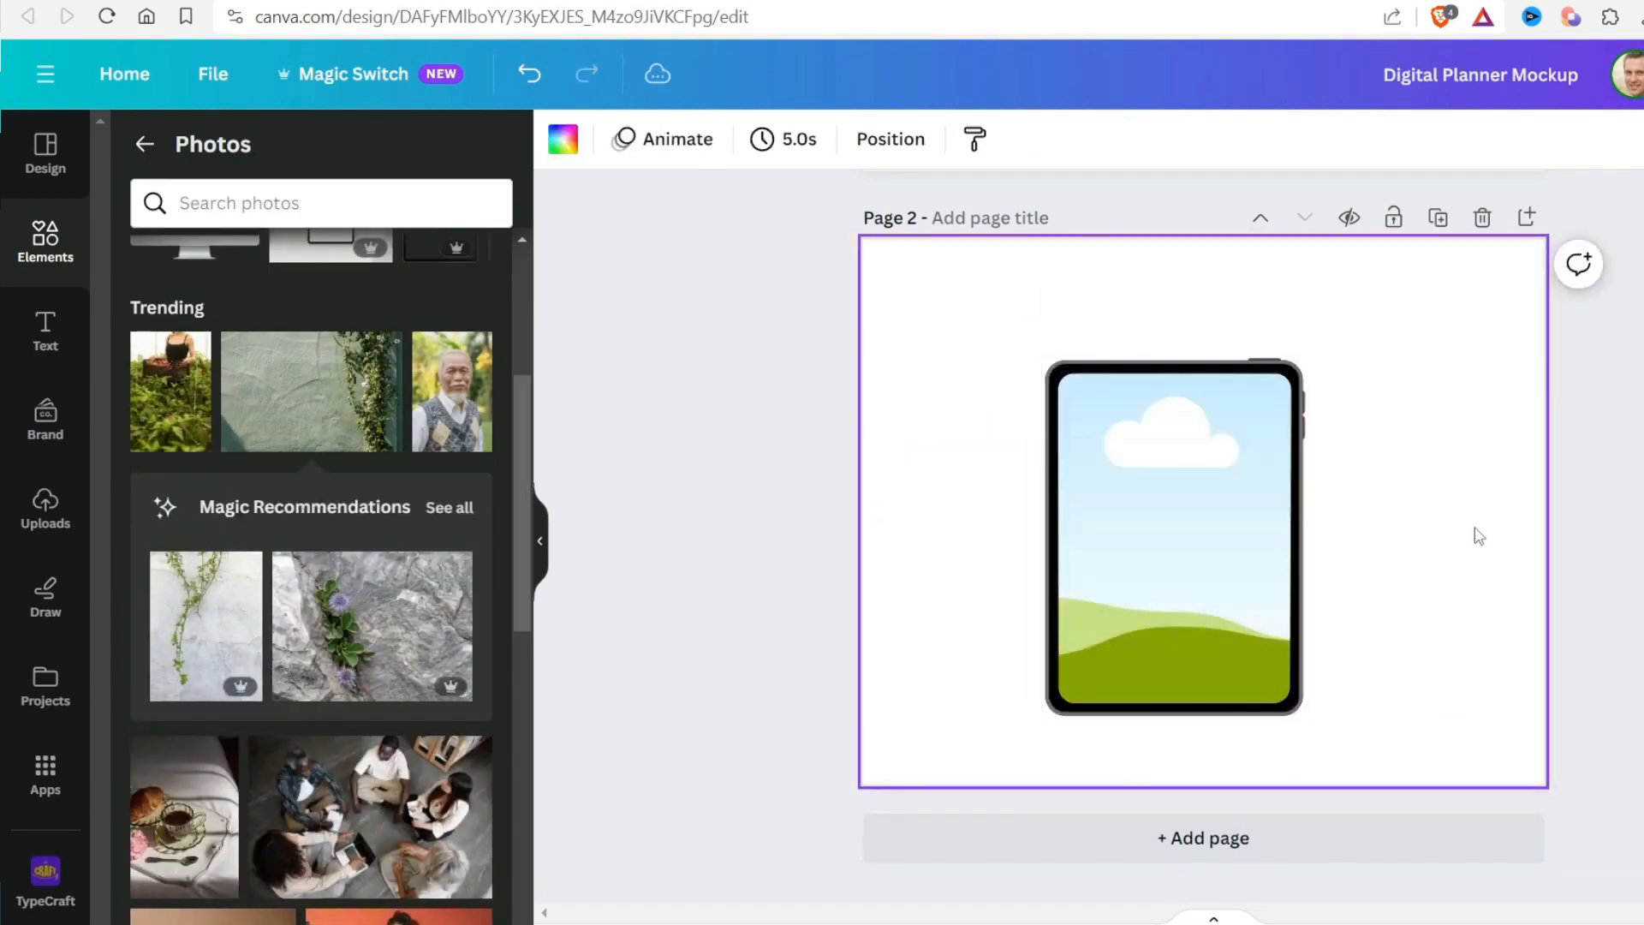
# Try the Trending portrait of a man in a patterned vest in the tablet frame and remove it again
pyautogui.click(422, 444)
pyautogui.moveTo(1199, 480); pyautogui.dragTo(1336, 539)
pyautogui.hotkey('ctrl', 'z')
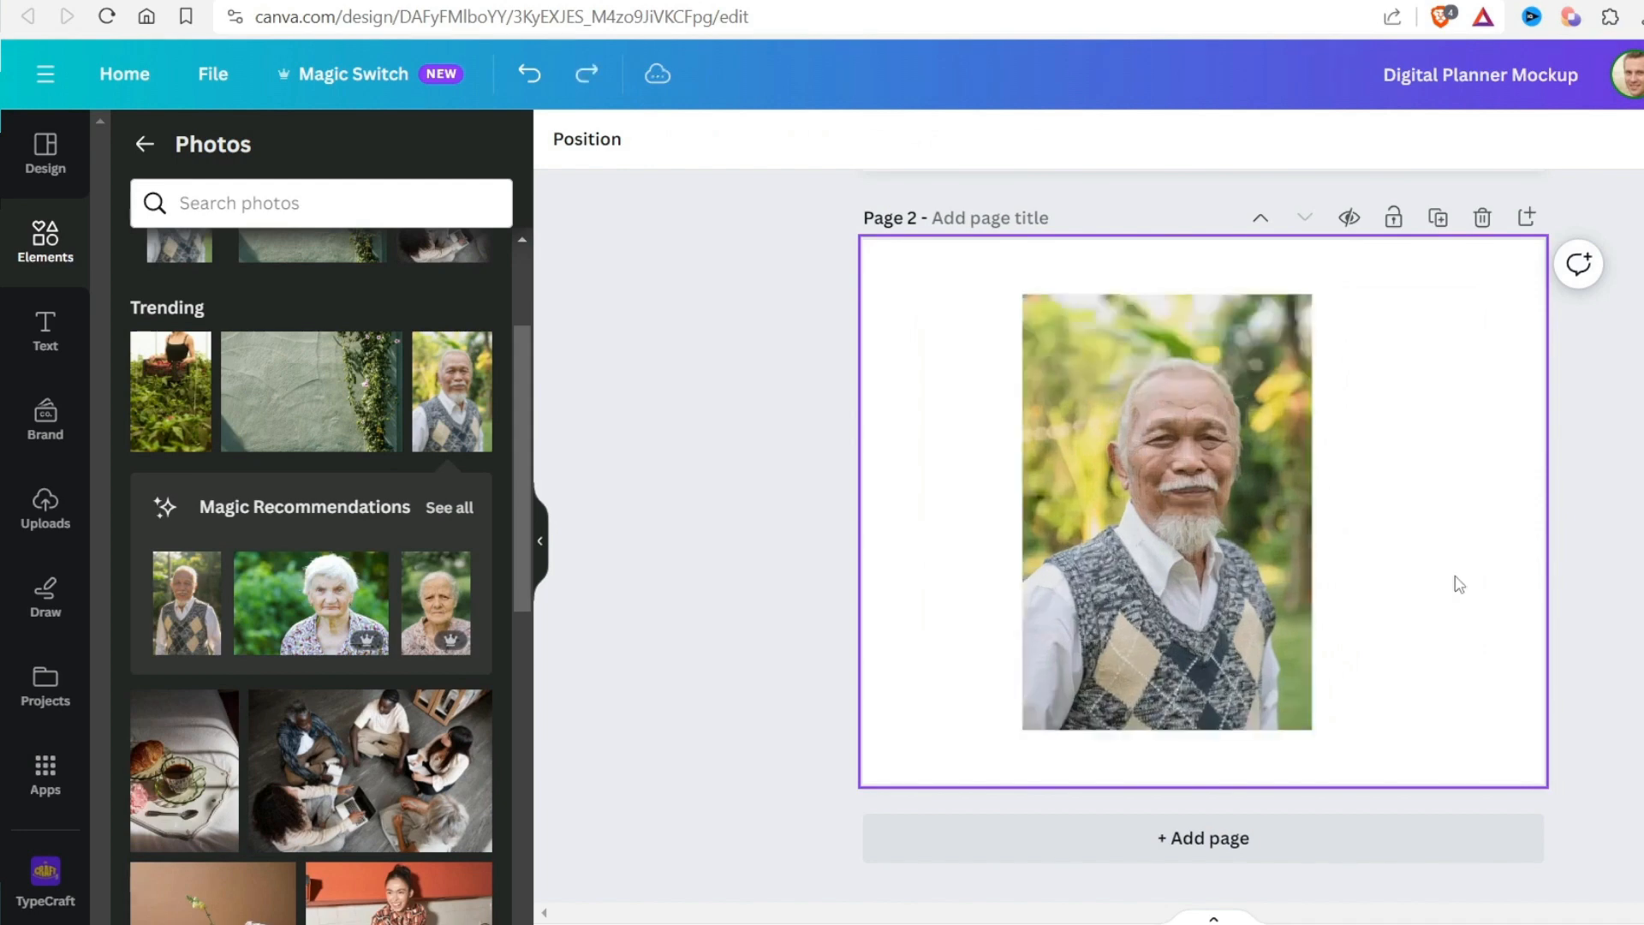
pyautogui.click(1177, 428)
pyautogui.press('Delete')
# Enlarge the tablet group and centre it horizontally so its lower part runs off page 2
pyautogui.moveTo(1234, 631); pyautogui.dragTo(1353, 737)
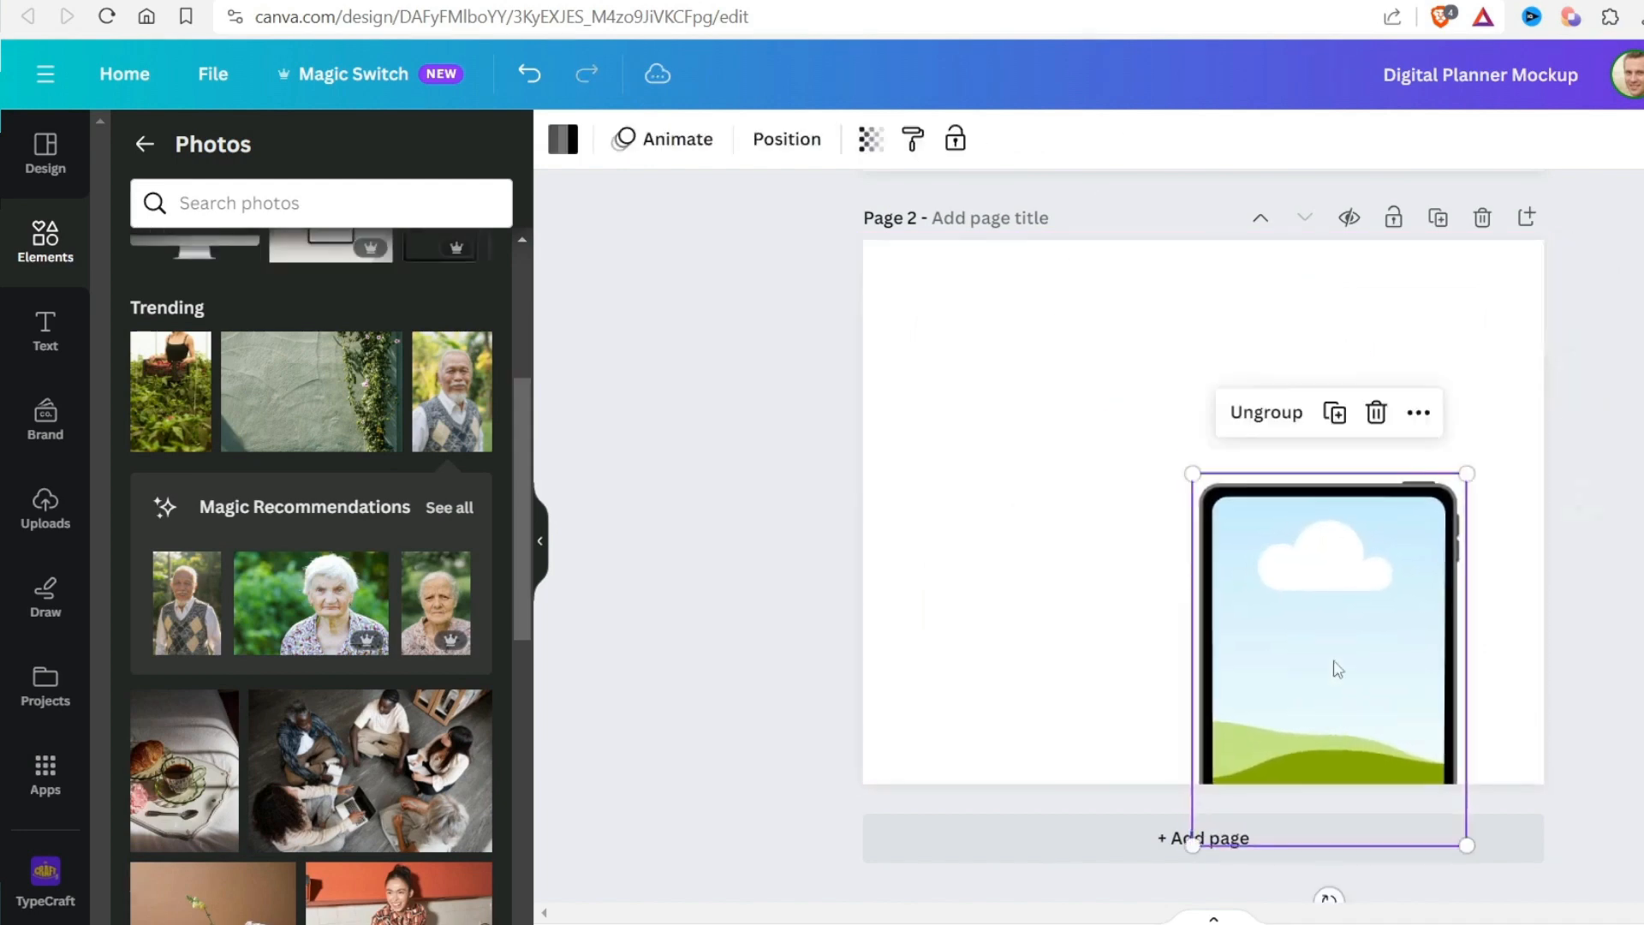
pyautogui.moveTo(1197, 474); pyautogui.dragTo(1164, 588)
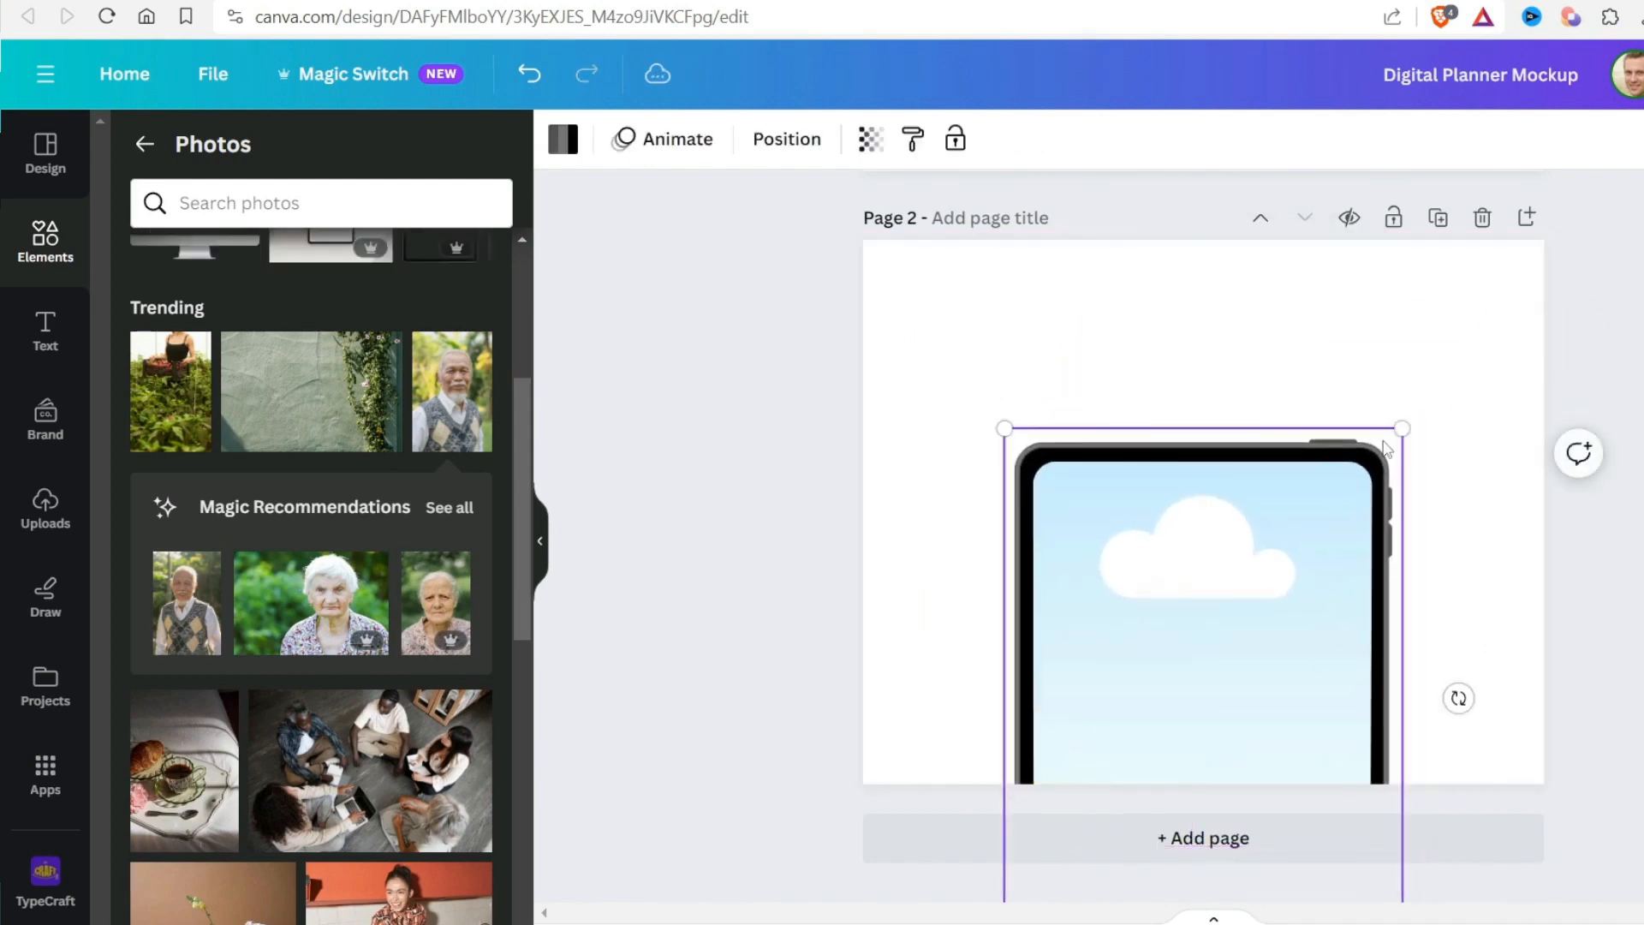
pyautogui.moveTo(1403, 430); pyautogui.dragTo(1451, 376)
pyautogui.moveTo(1309, 516); pyautogui.dragTo(1318, 485)
pyautogui.moveTo(1300, 650); pyautogui.dragTo(1256, 614)
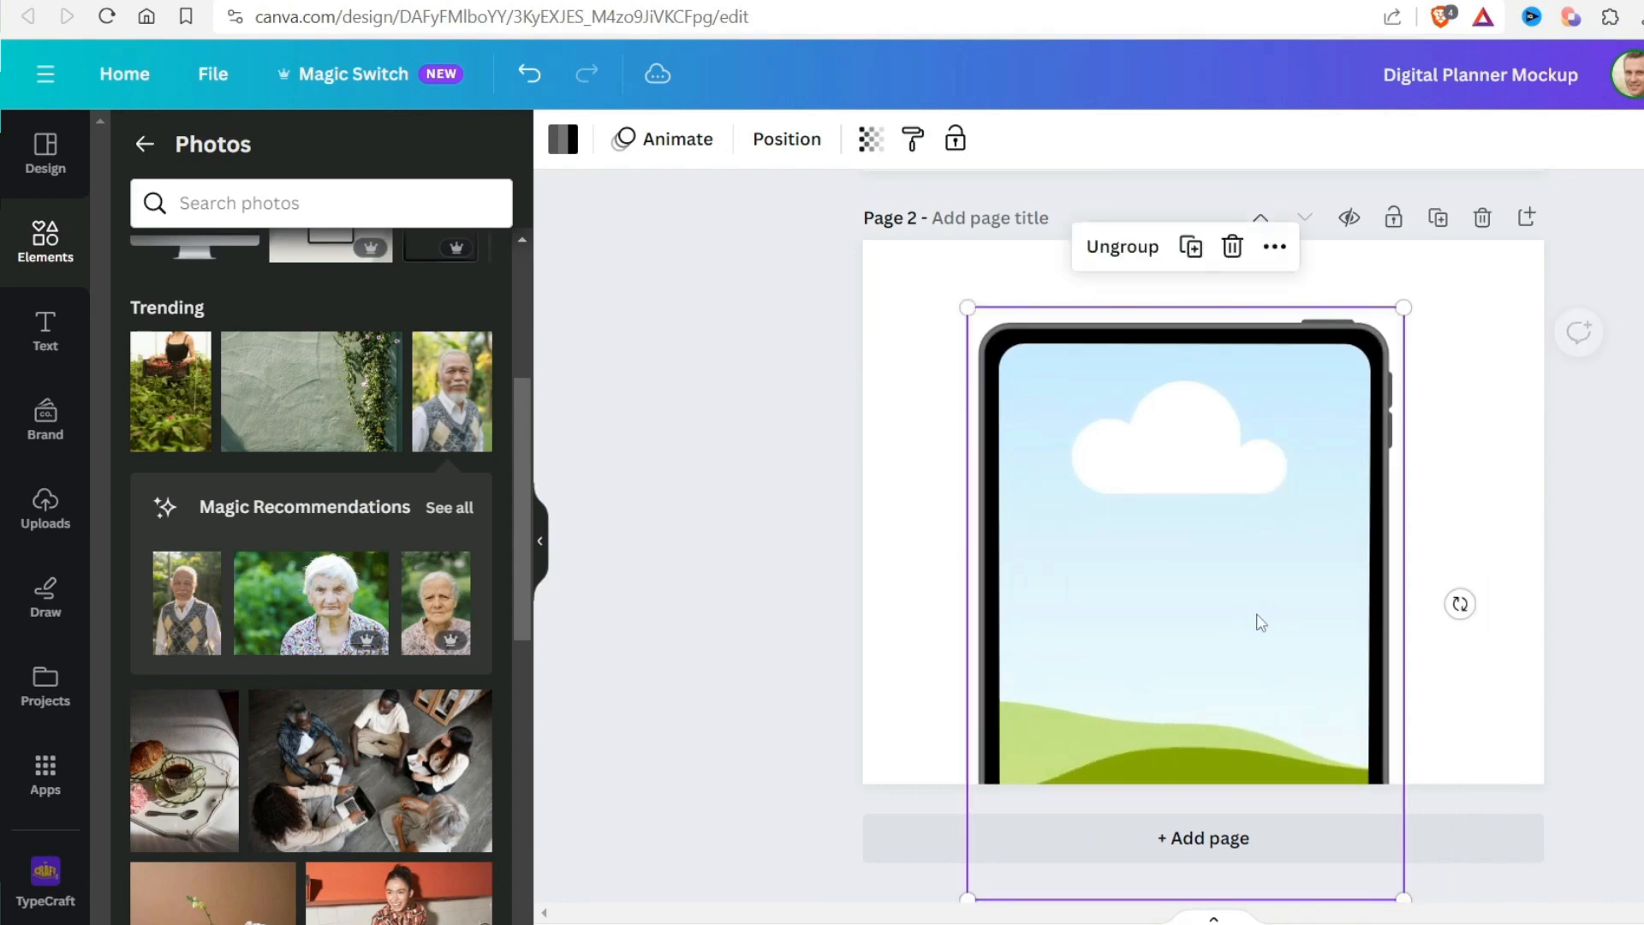
pyautogui.click(1627, 316)
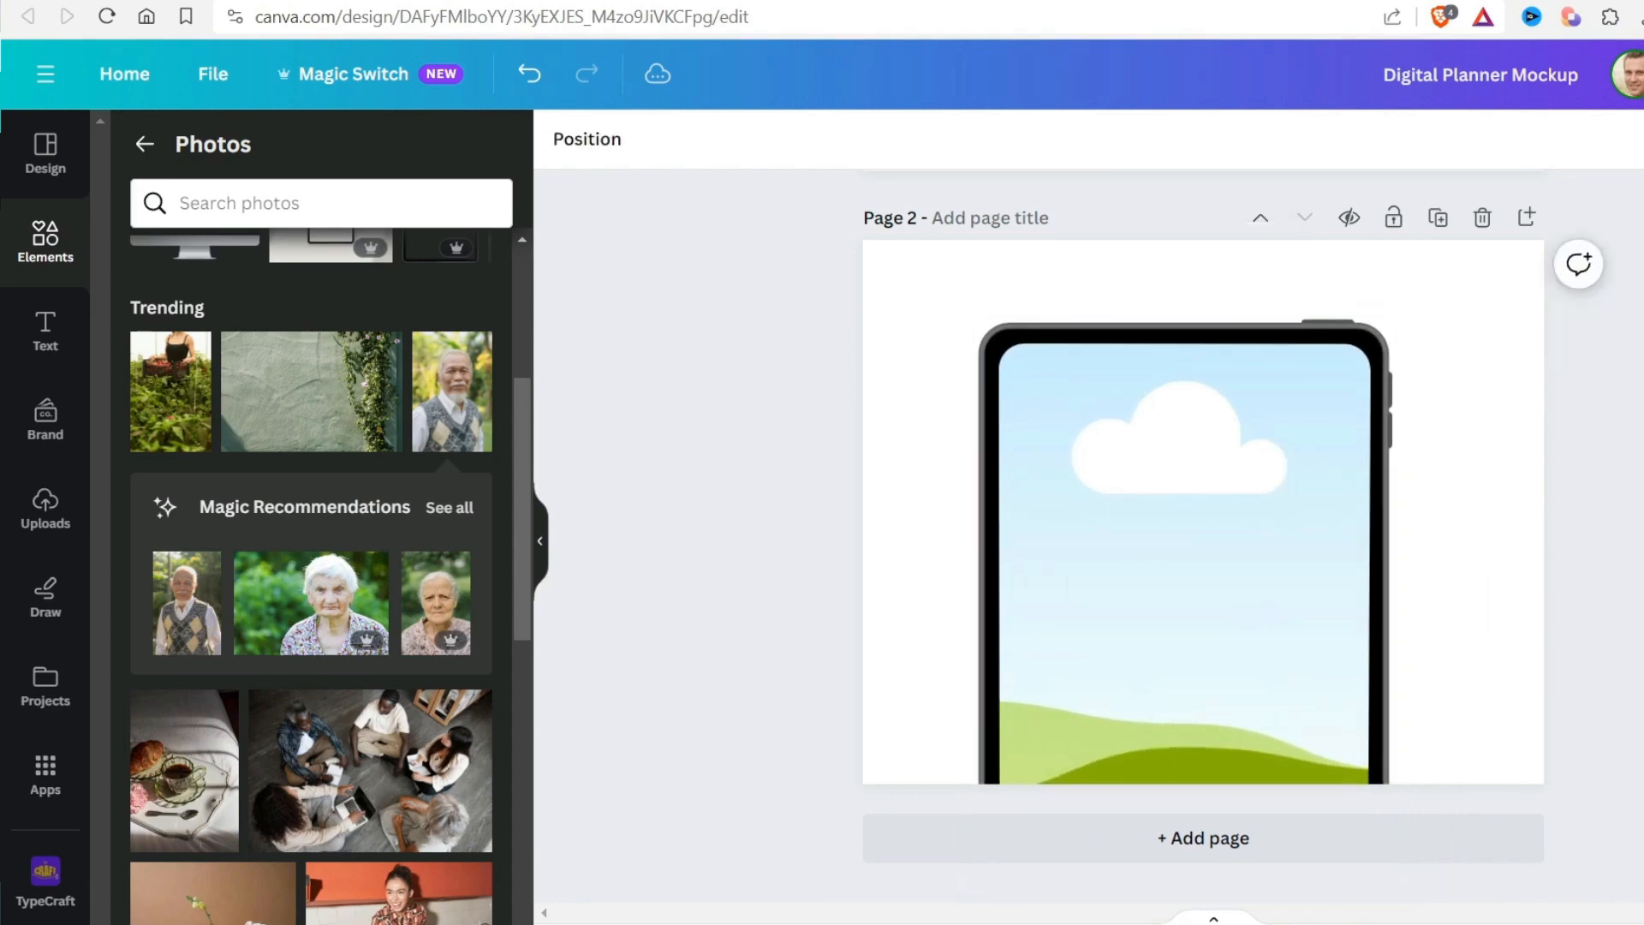
# Search the Frames elements for ipad
pyautogui.click(146, 144)
pyautogui.scroll(-10, 359, 771)
pyautogui.click(463, 705)
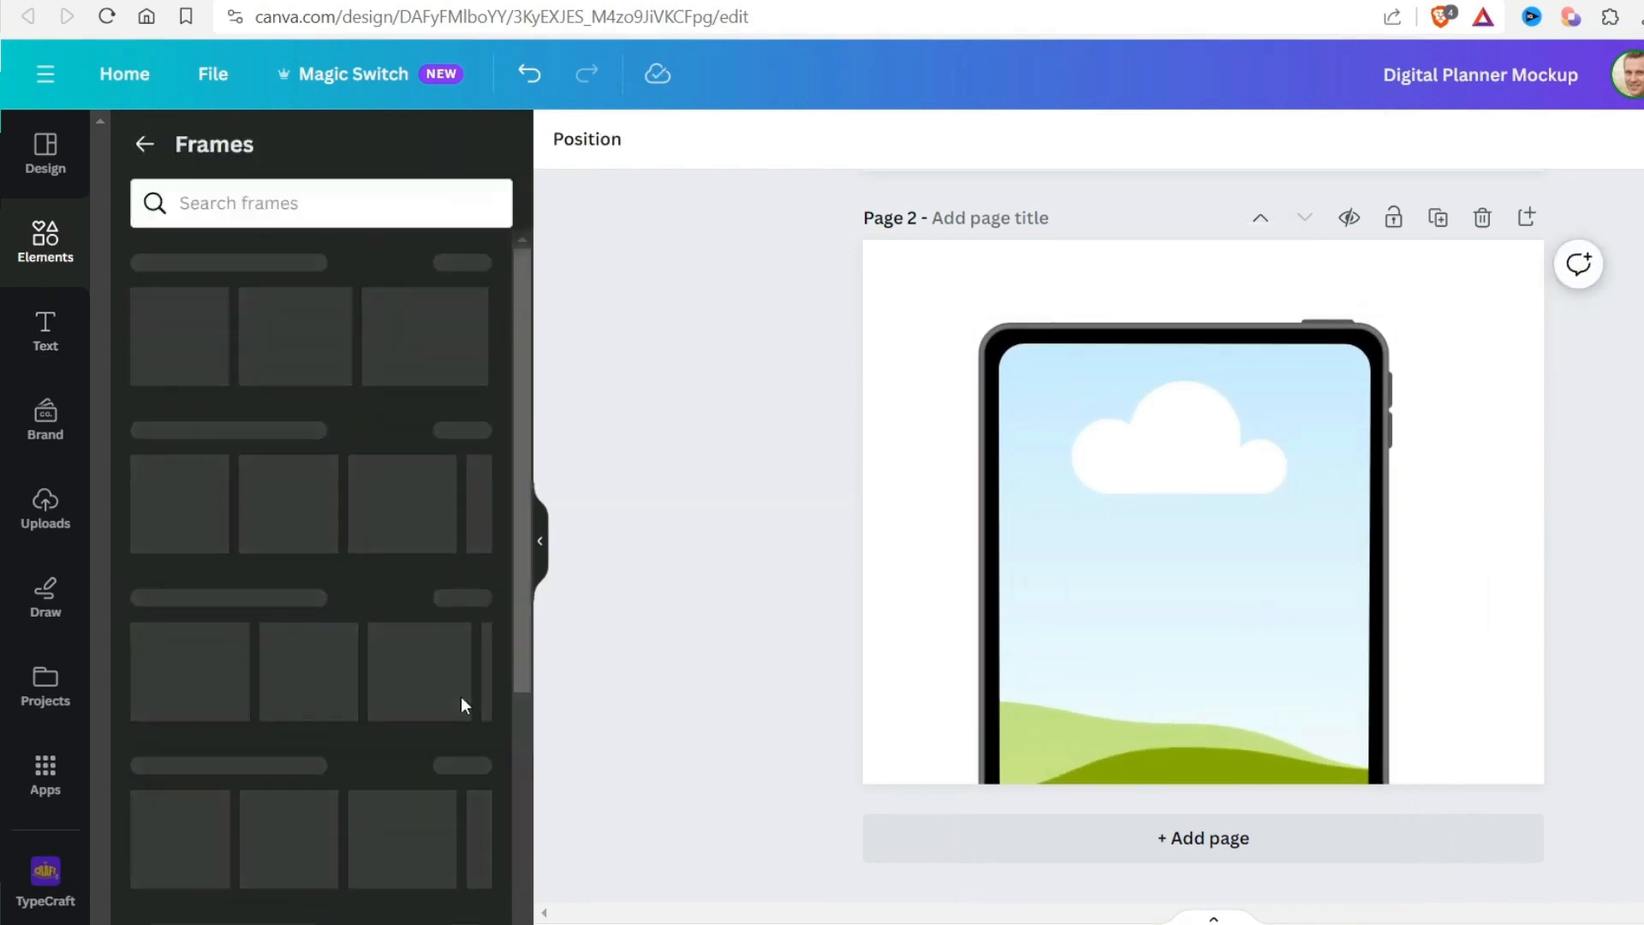
pyautogui.click(338, 207)
pyautogui.write('ipad')
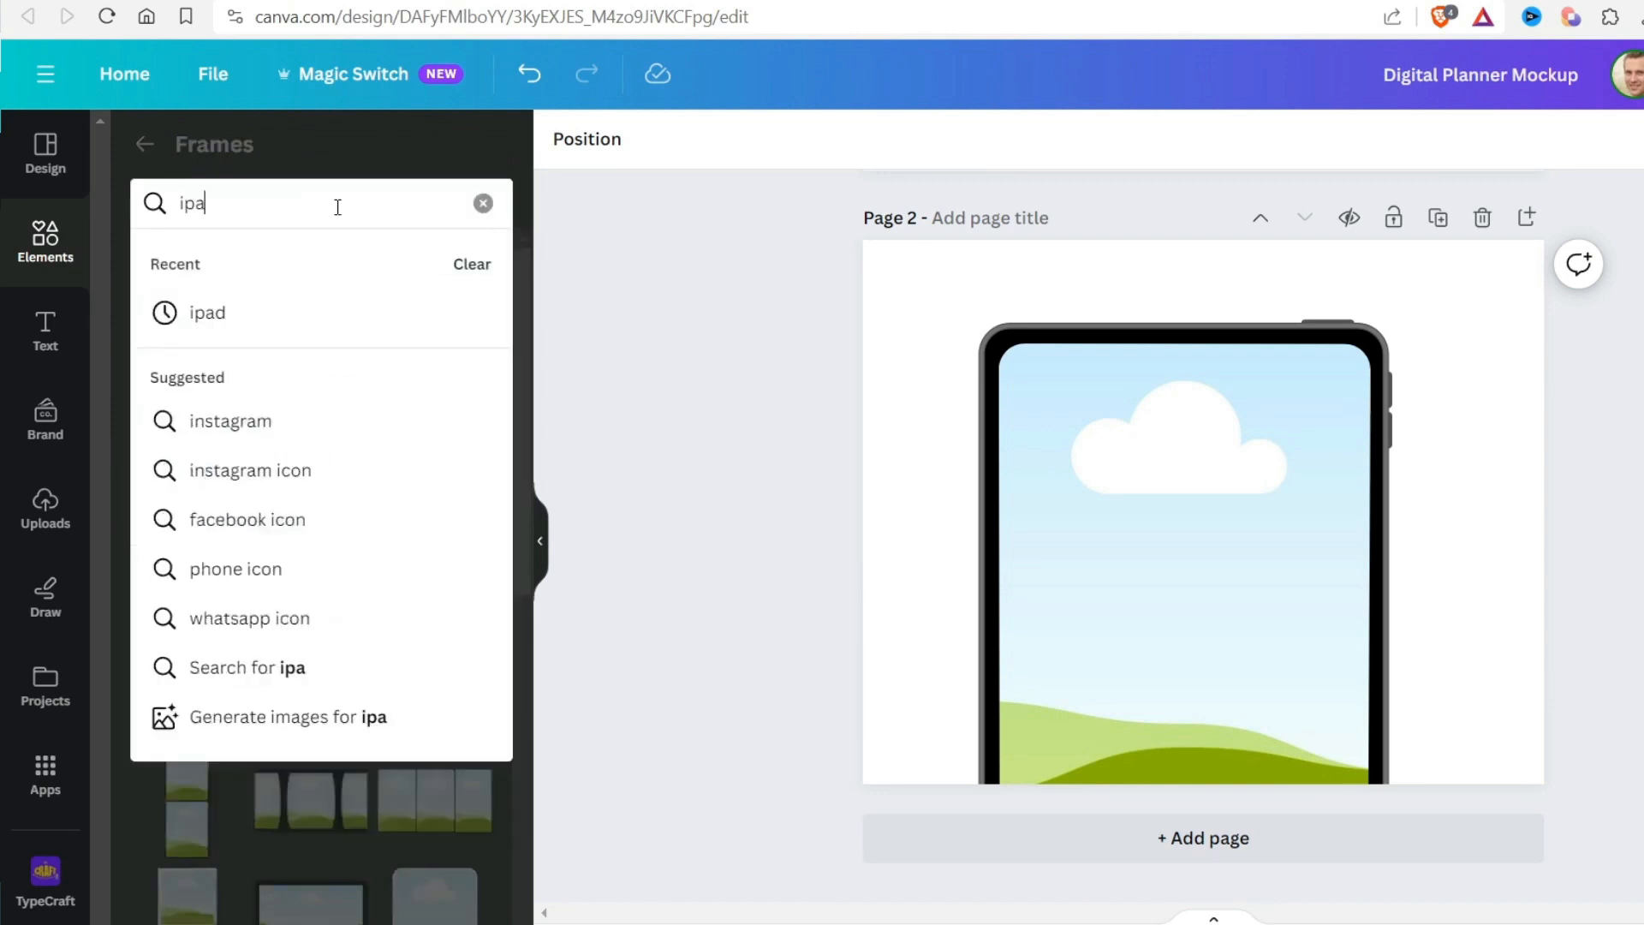
pyautogui.press('Return')
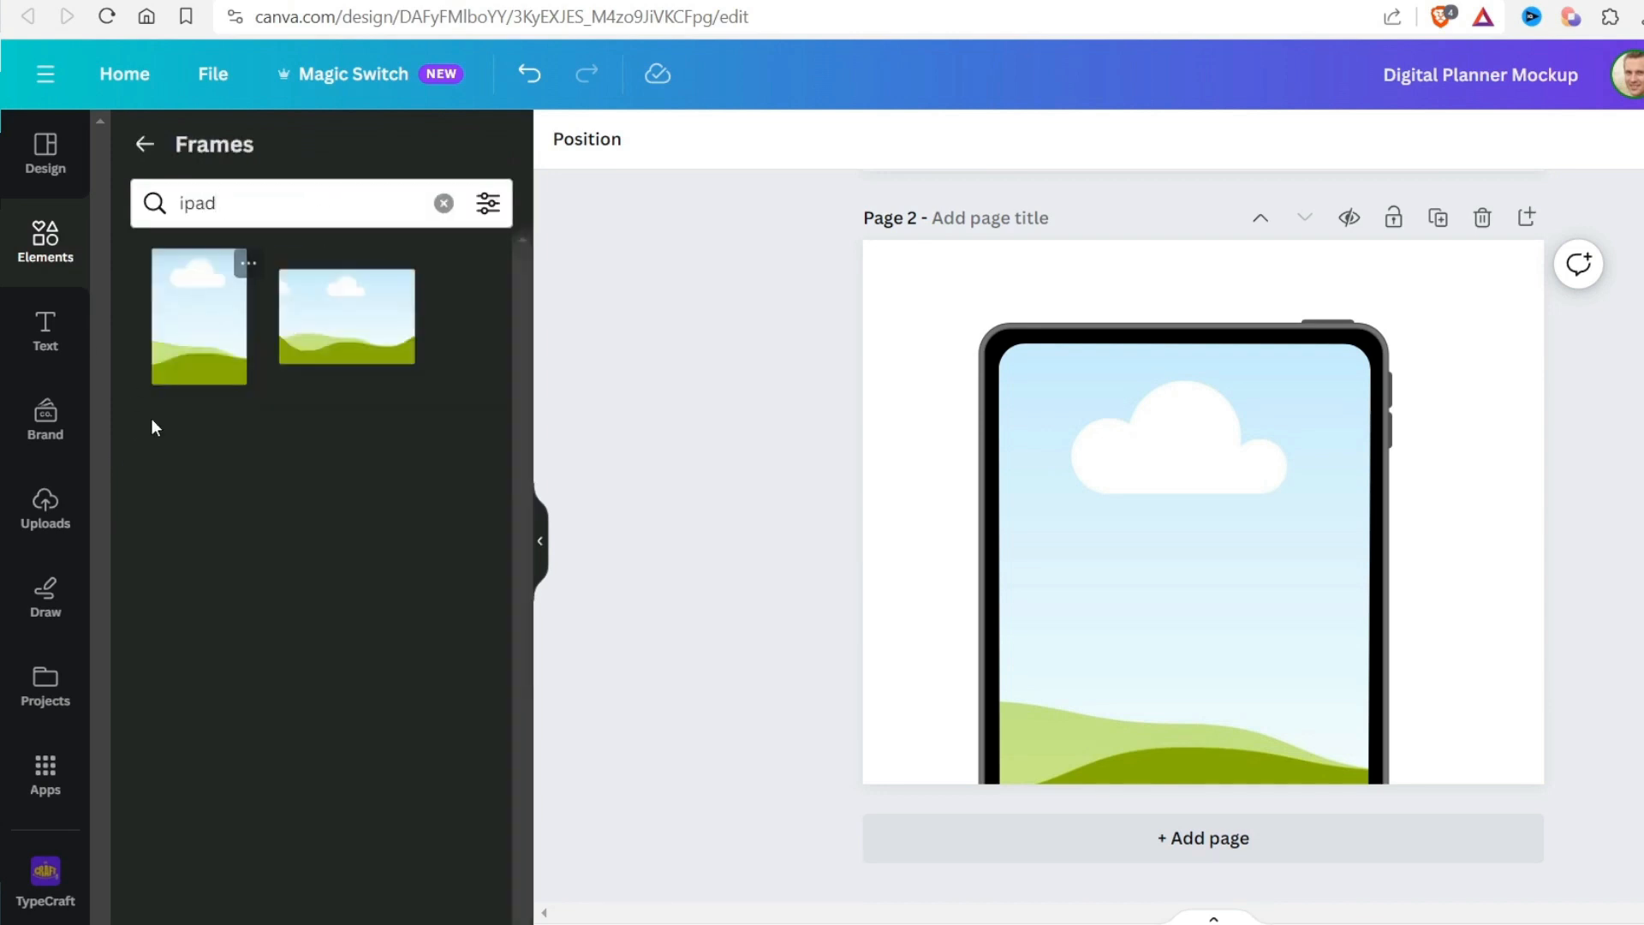
# Add the portrait rectangular frame and place it, tilted, over the tablet's lower right corner on page 2
pyautogui.click(170, 336)
pyautogui.moveTo(1123, 477); pyautogui.dragTo(1483, 806)
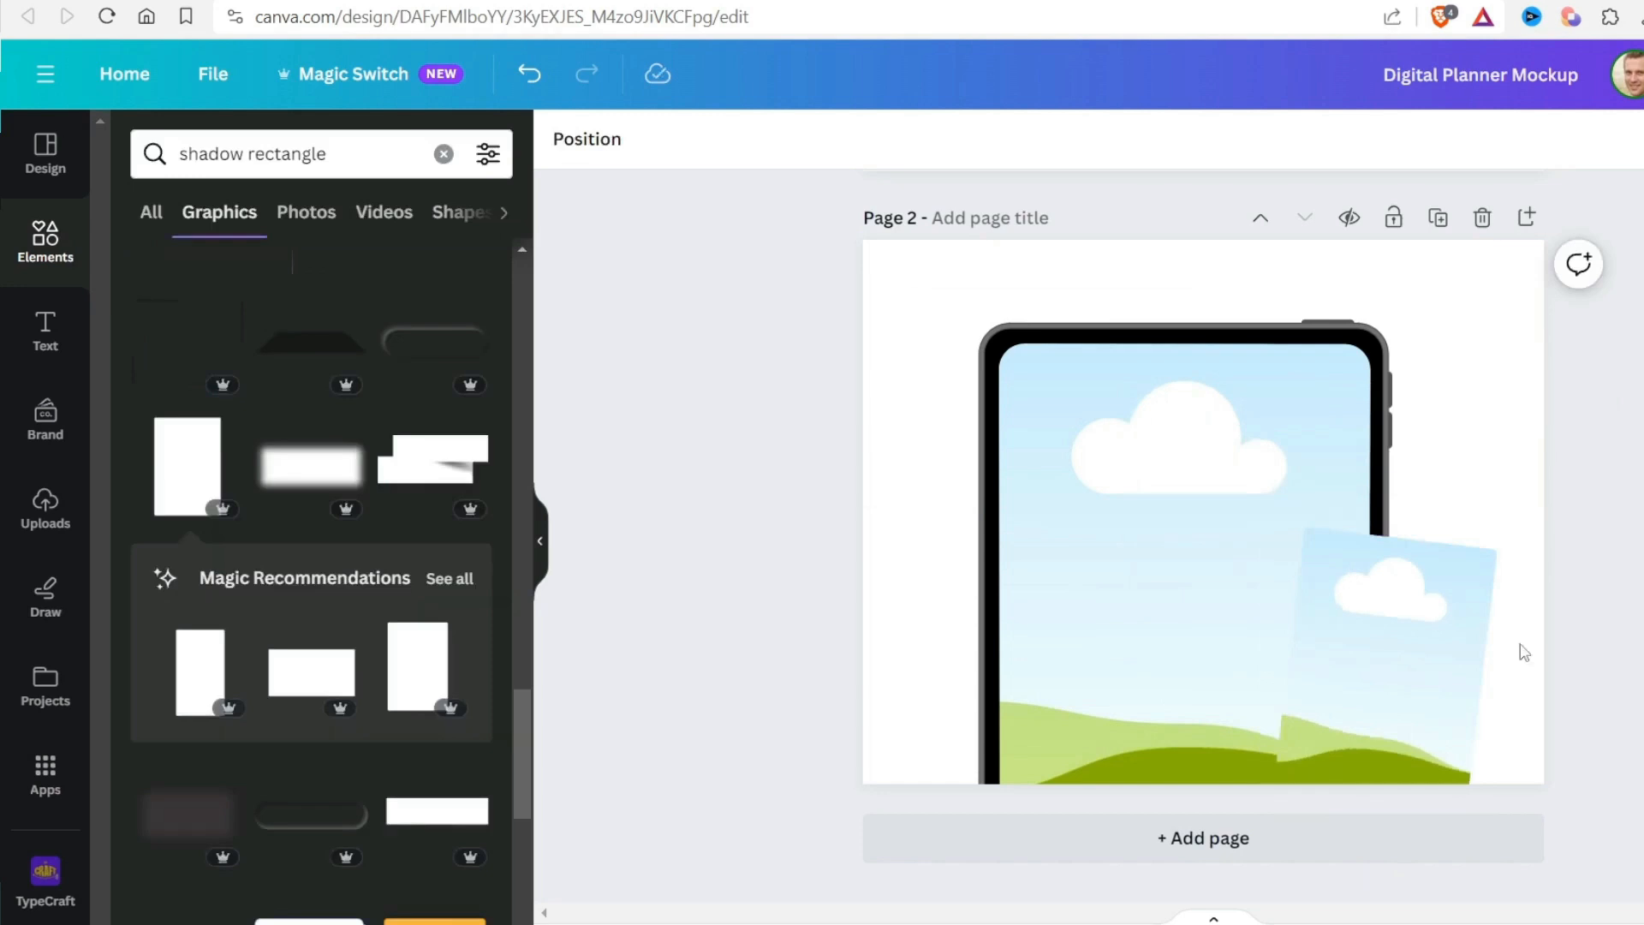
pyautogui.moveTo(1447, 640); pyautogui.dragTo(1438, 598)
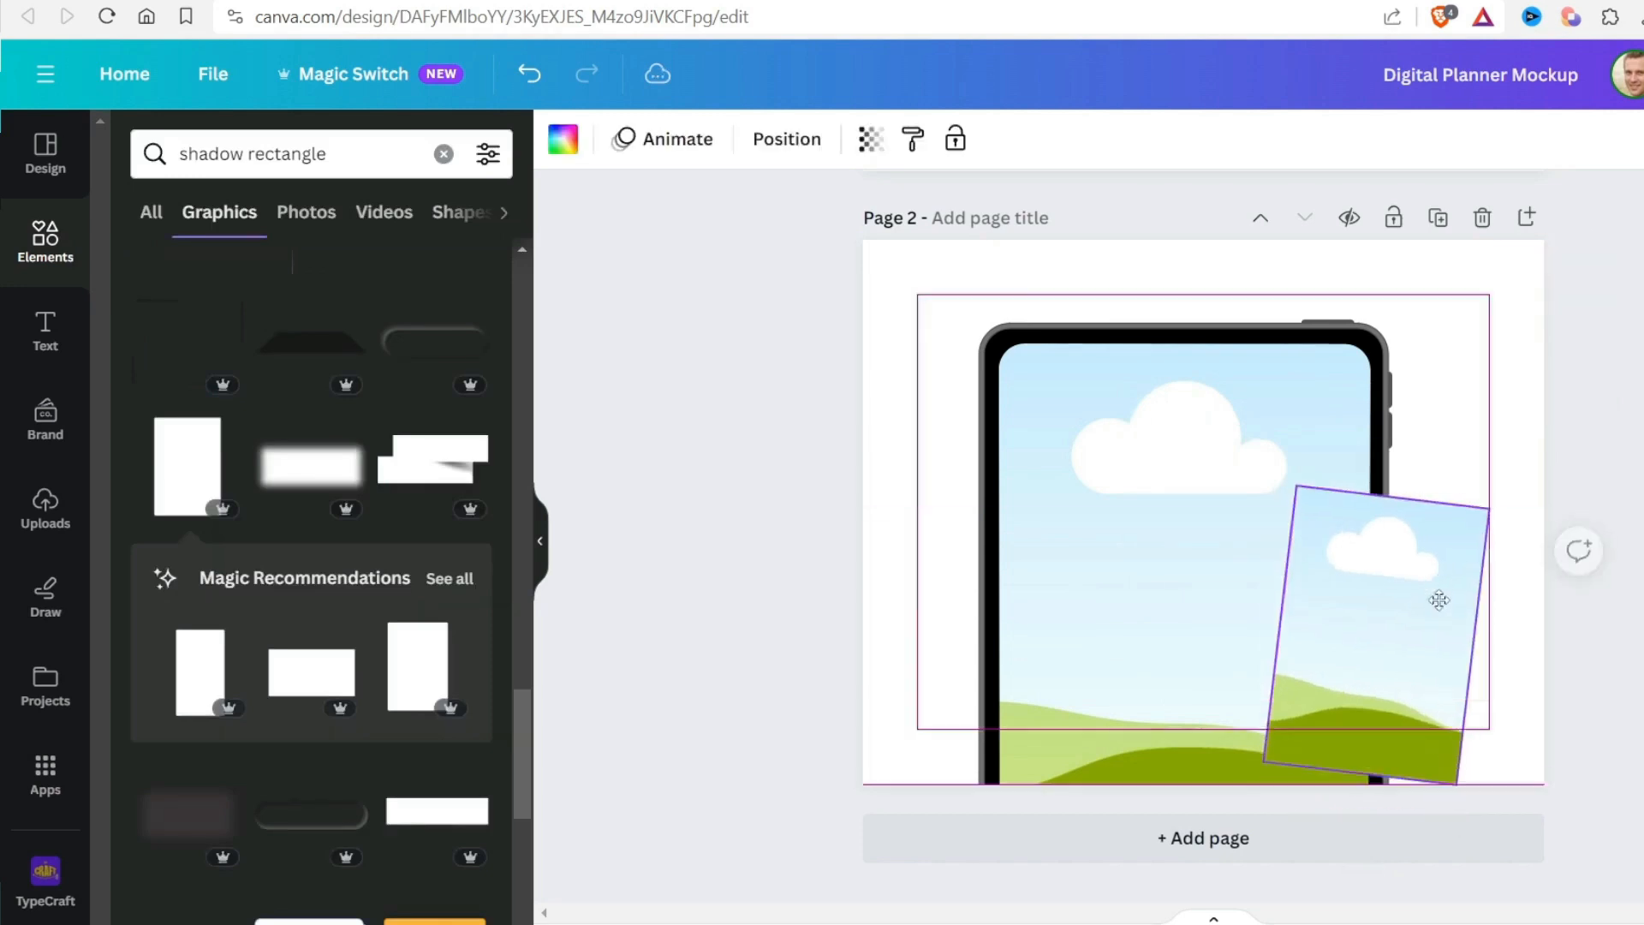
# Add a blank page 3 and clear the shadow rectangle element search
pyautogui.click(1623, 609)
pyautogui.click(1471, 867)
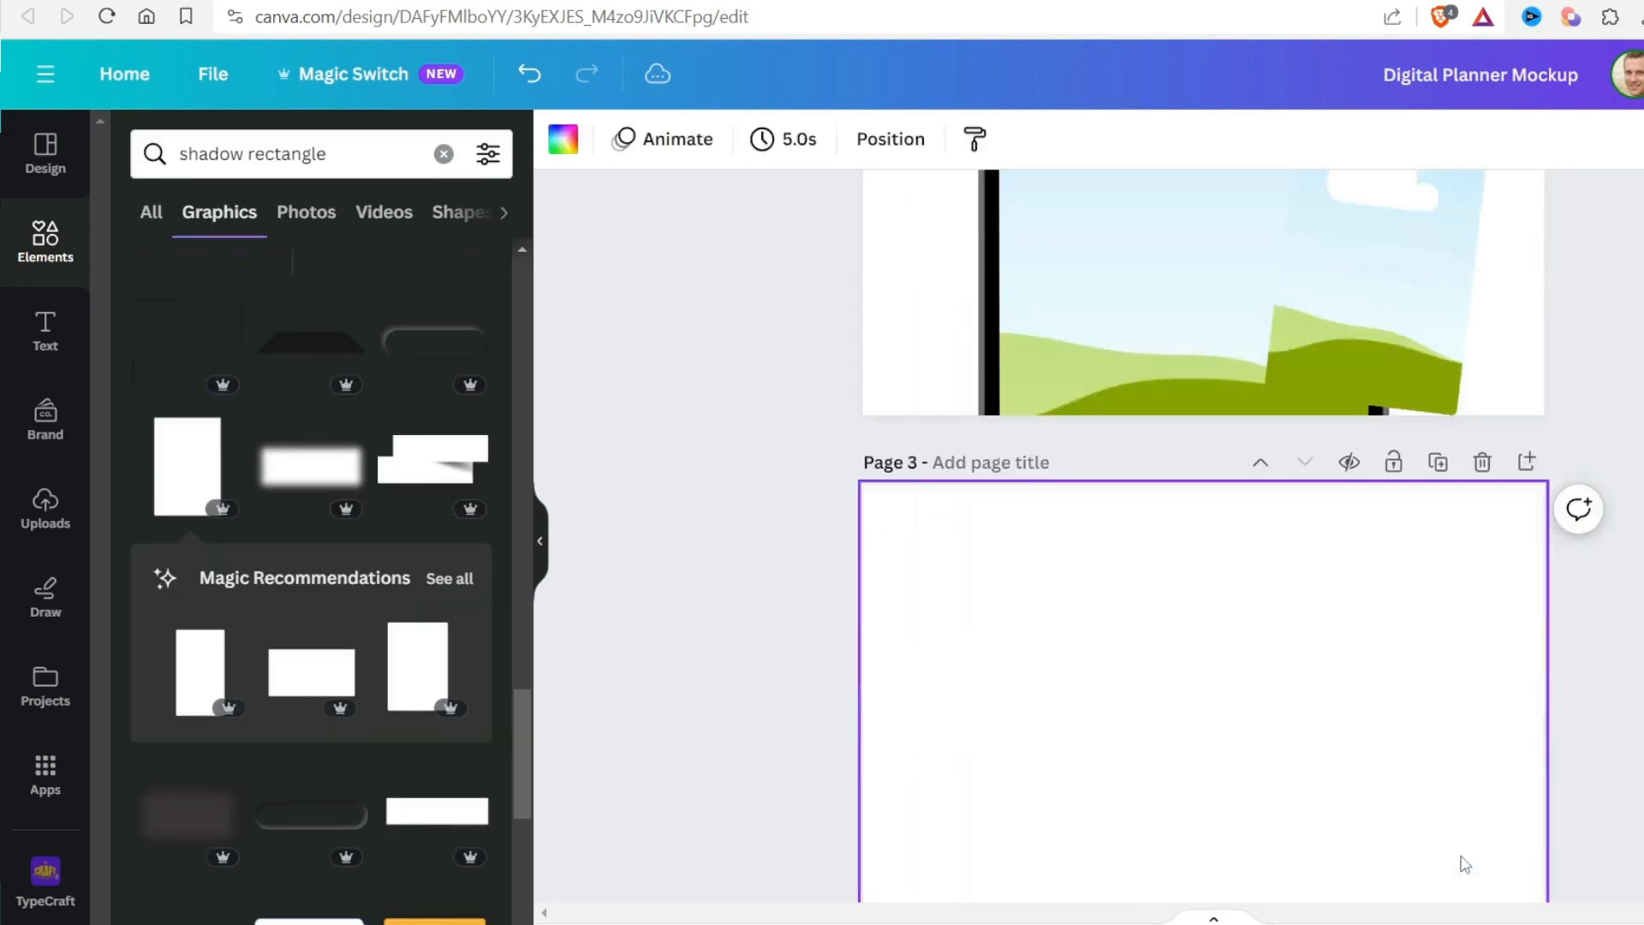
pyautogui.click(442, 154)
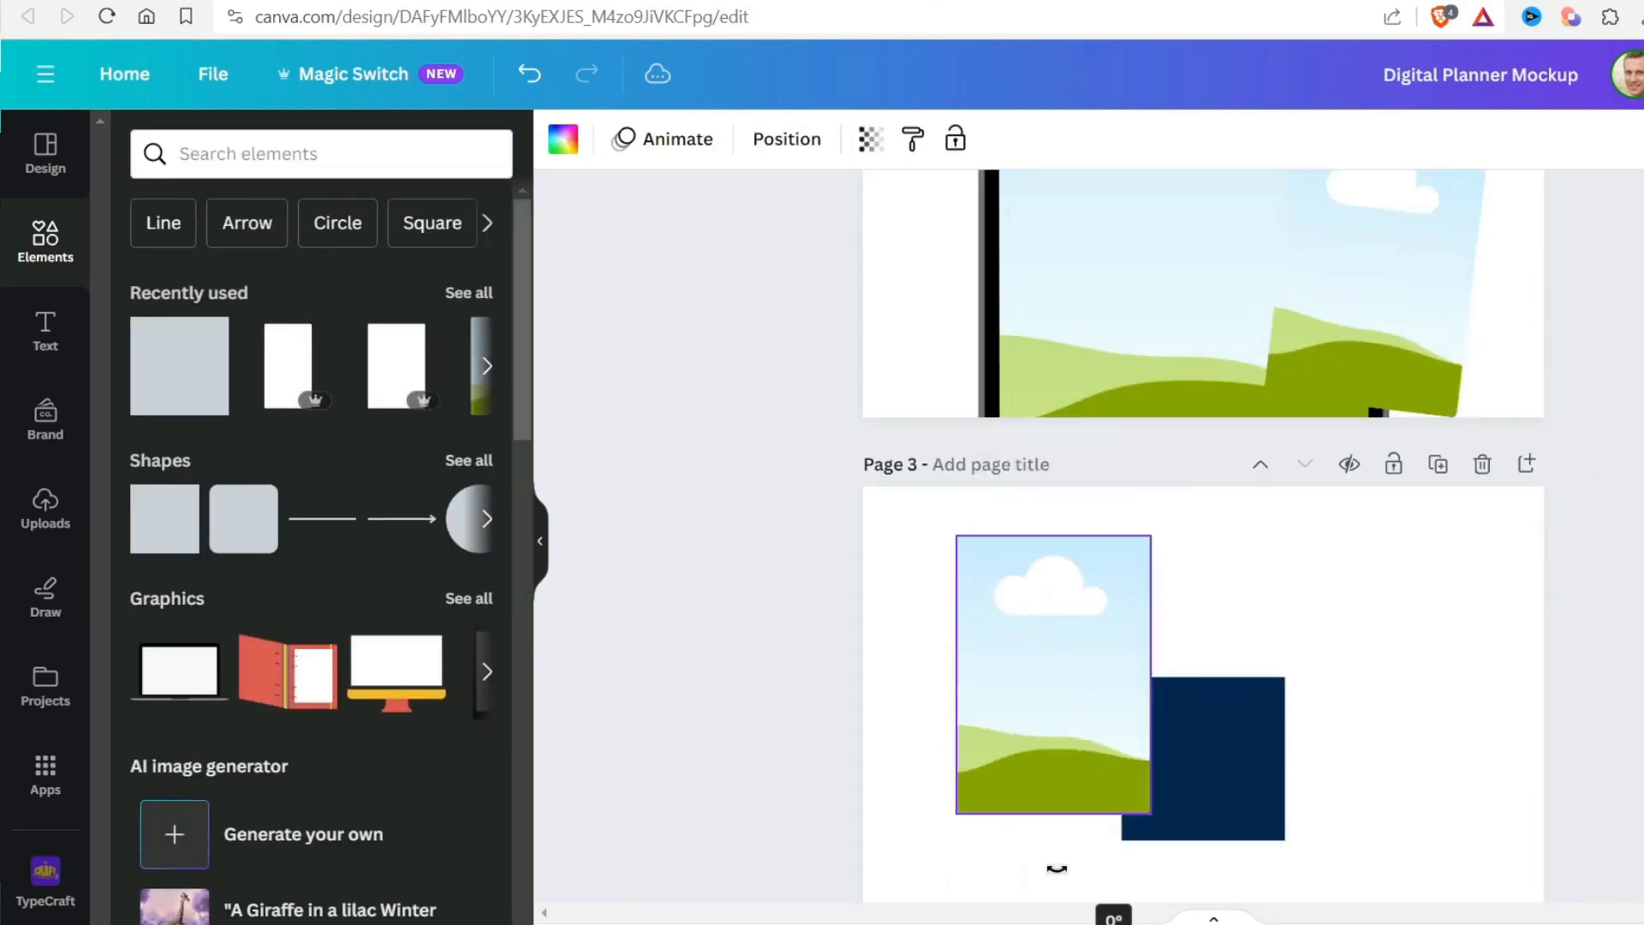
# Move the picture frame off the navy rectangle, delete the frame, and move the rectangle to the middle of page 3
pyautogui.moveTo(1093, 644); pyautogui.dragTo(1372, 635)
pyautogui.scroll(-3, 1370, 630)
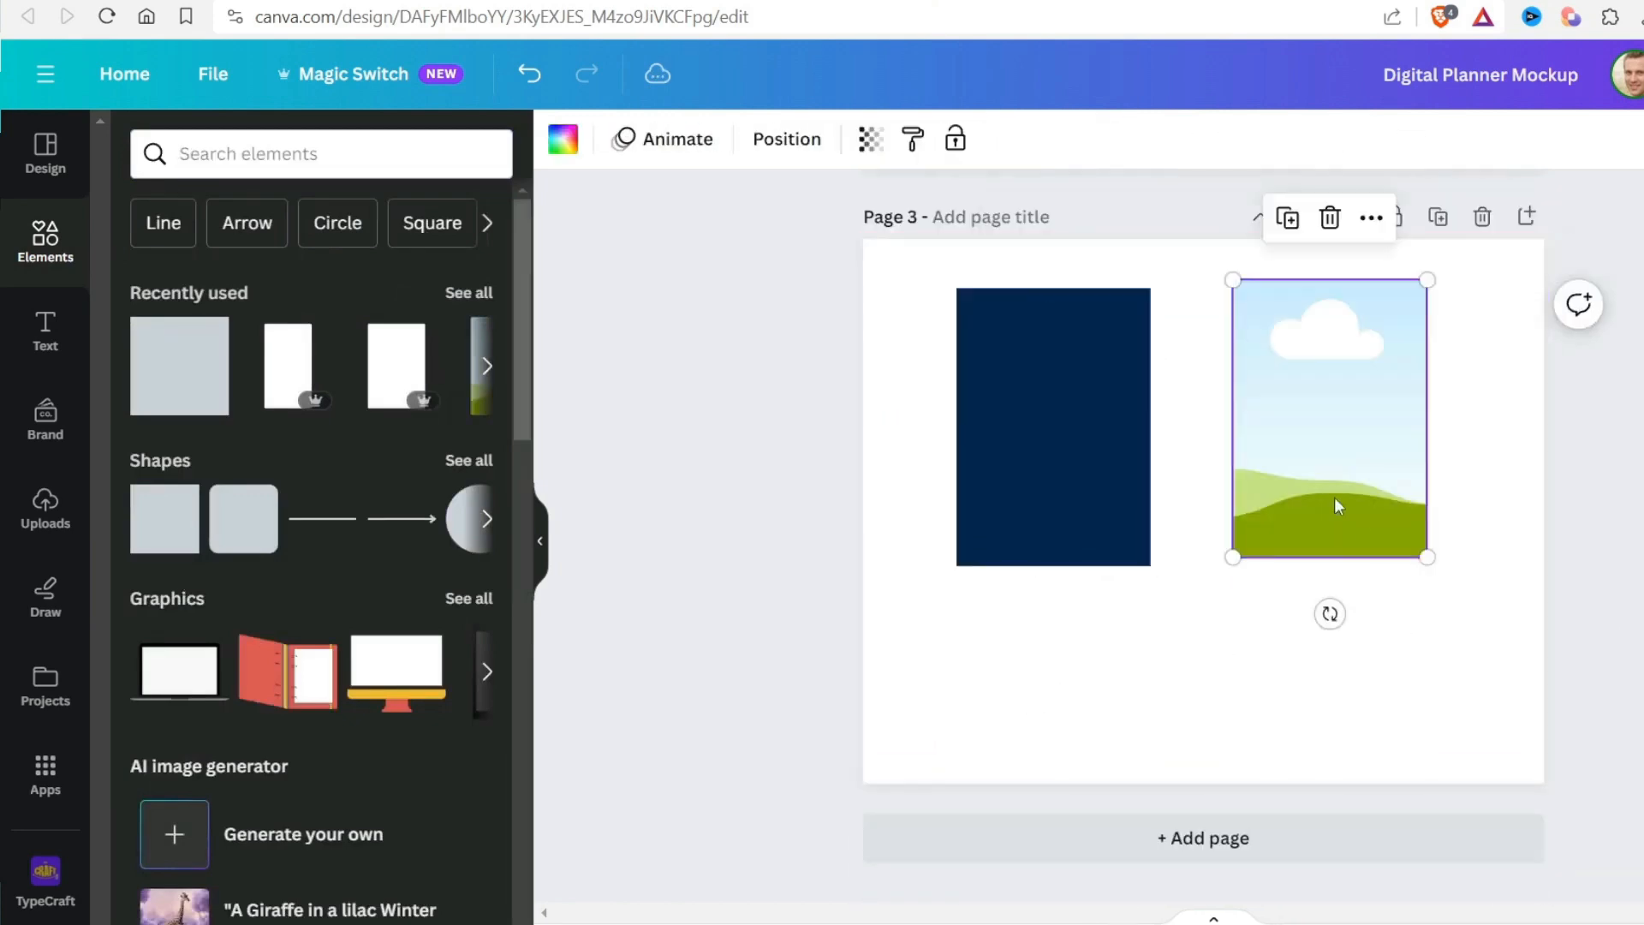
pyautogui.press('Delete')
pyautogui.moveTo(1097, 487); pyautogui.dragTo(1219, 536)
pyautogui.click(1311, 493)
pyautogui.click(1199, 496)
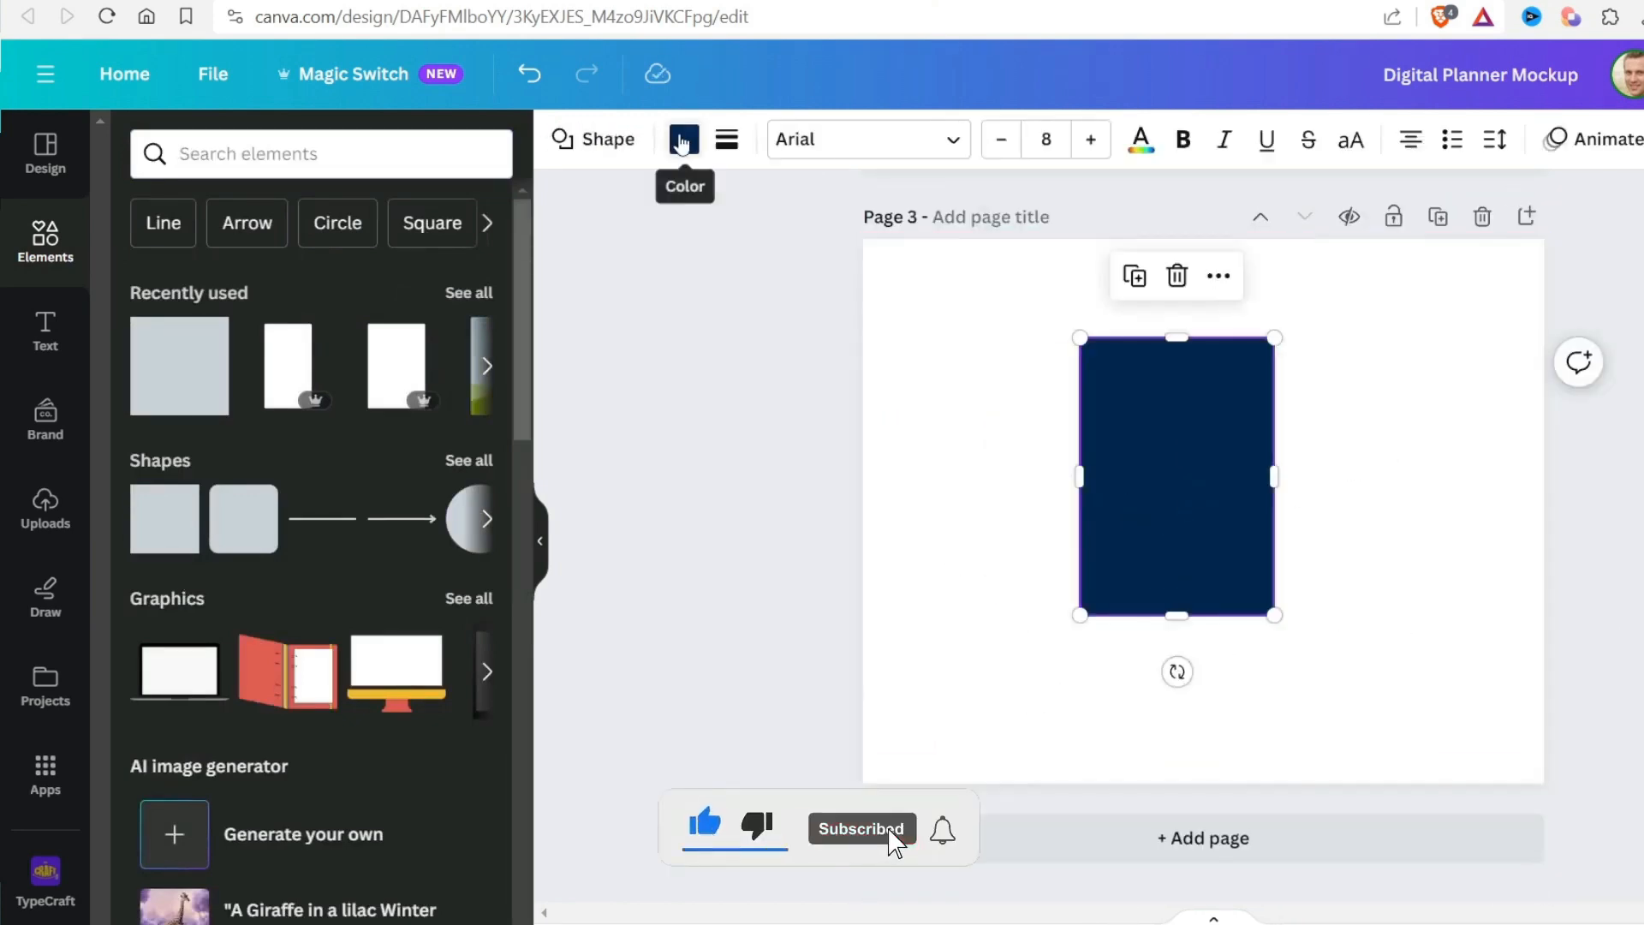
# Recolour the navy rectangle to light blue
pyautogui.click(684, 144)
pyautogui.click(206, 288)
pyautogui.click(1013, 415)
pyautogui.click(1139, 454)
pyautogui.click(144, 350)
pyautogui.click(1388, 445)
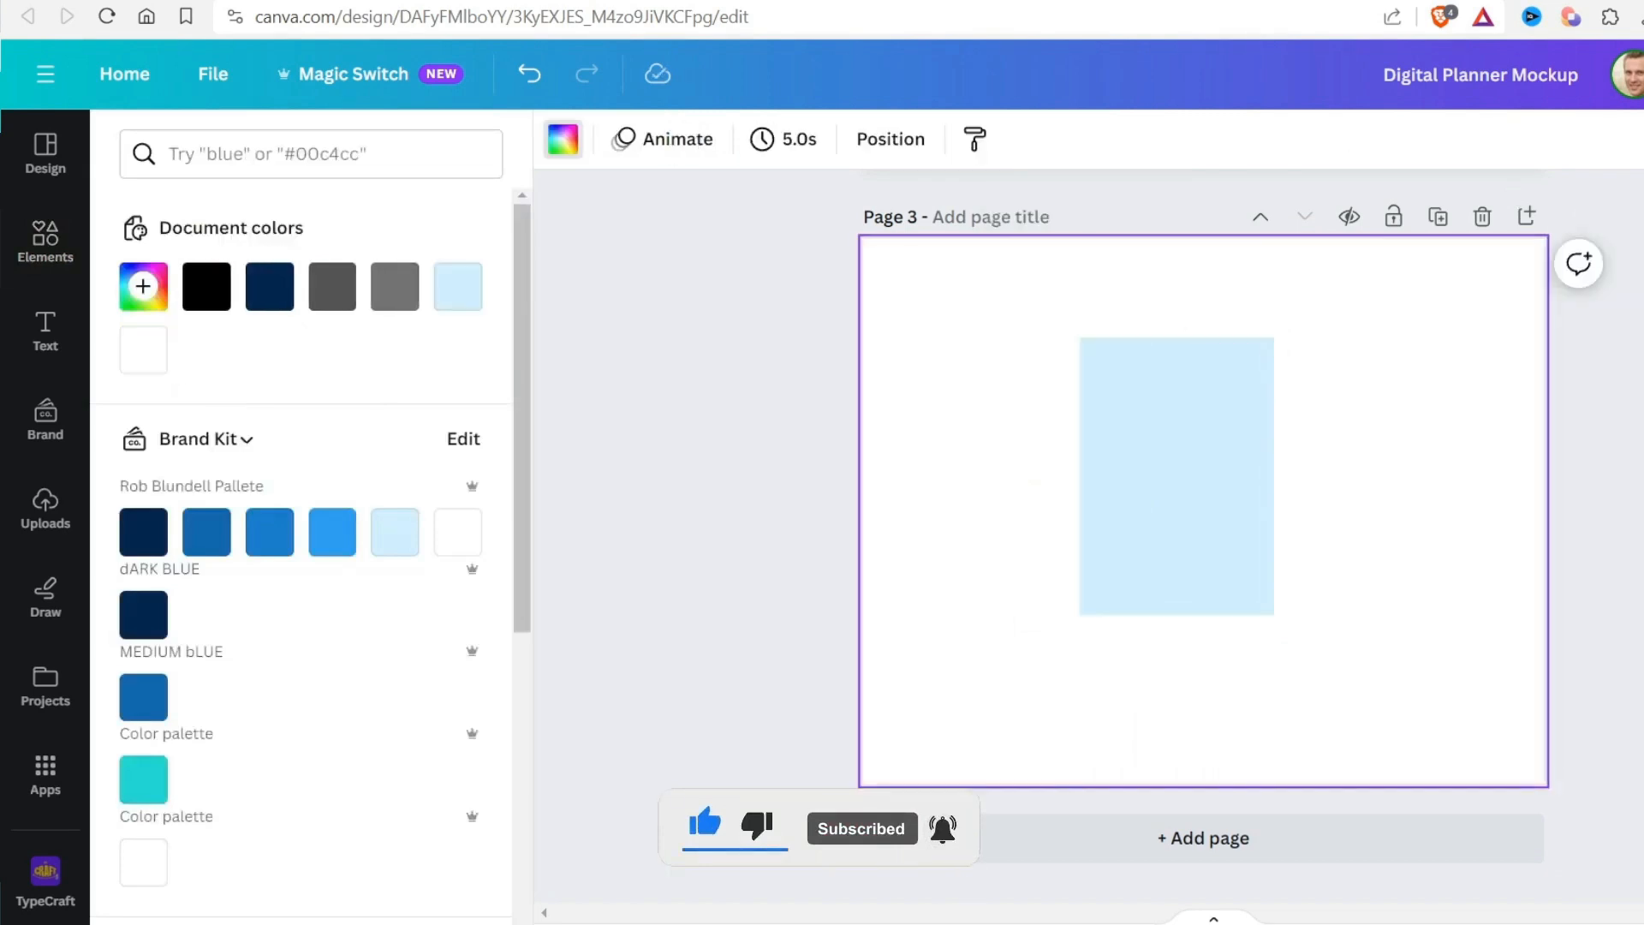
# Download the light blue rectangle as a PNG with a transparent background
pyautogui.click(1643, 74)
pyautogui.click(1581, 698)
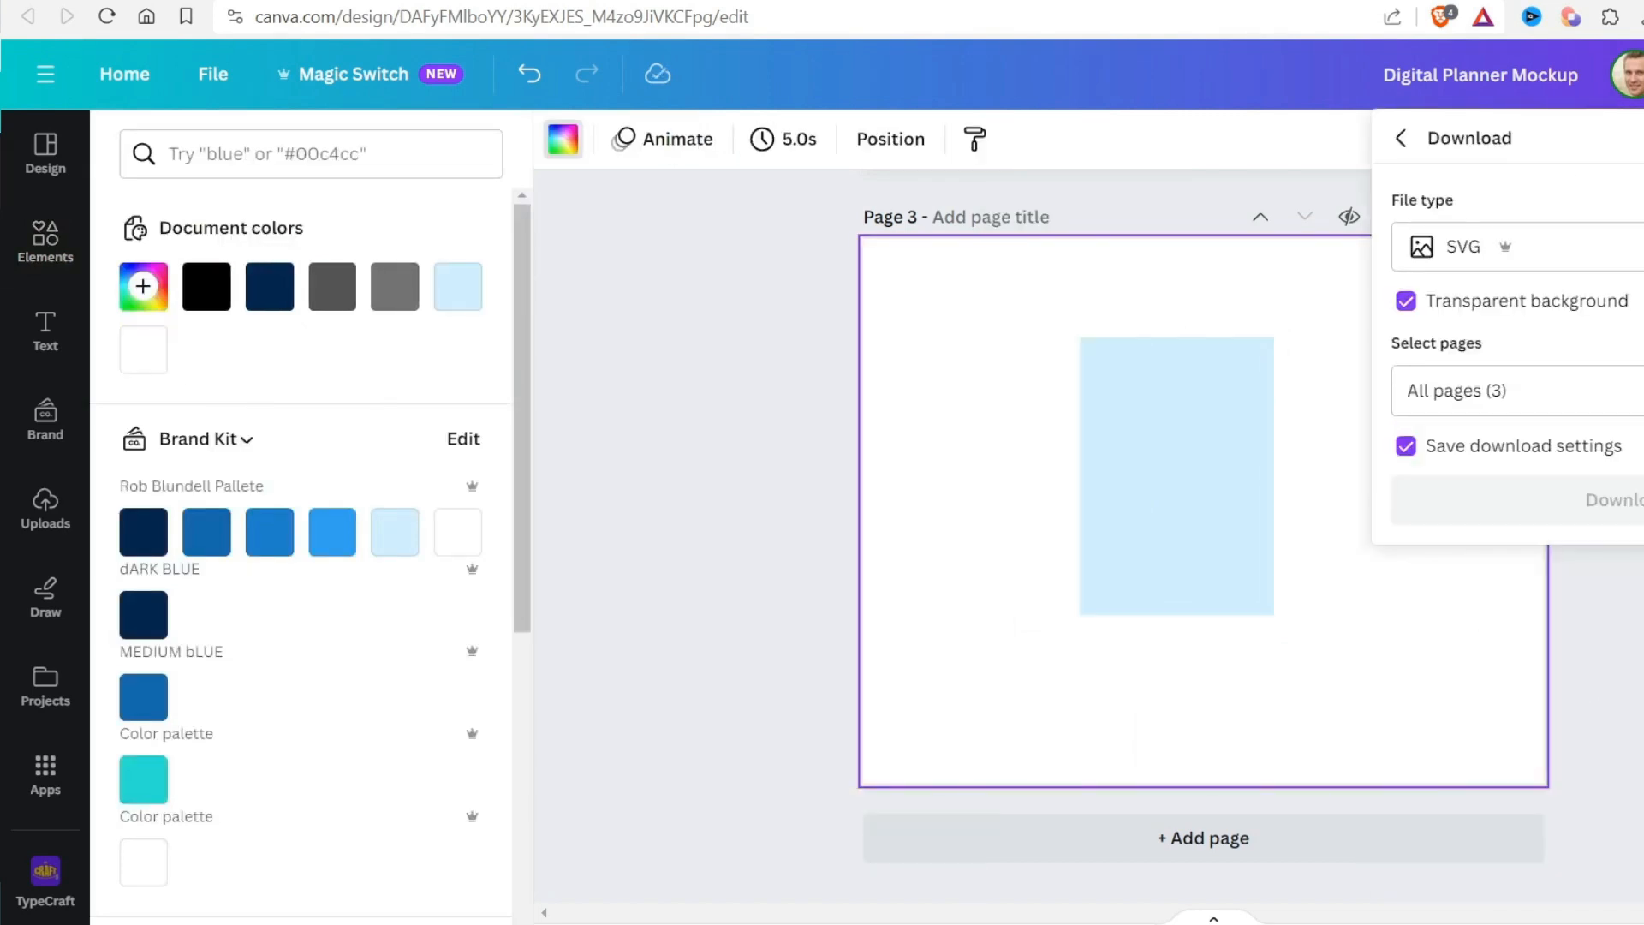
pyautogui.click(1516, 246)
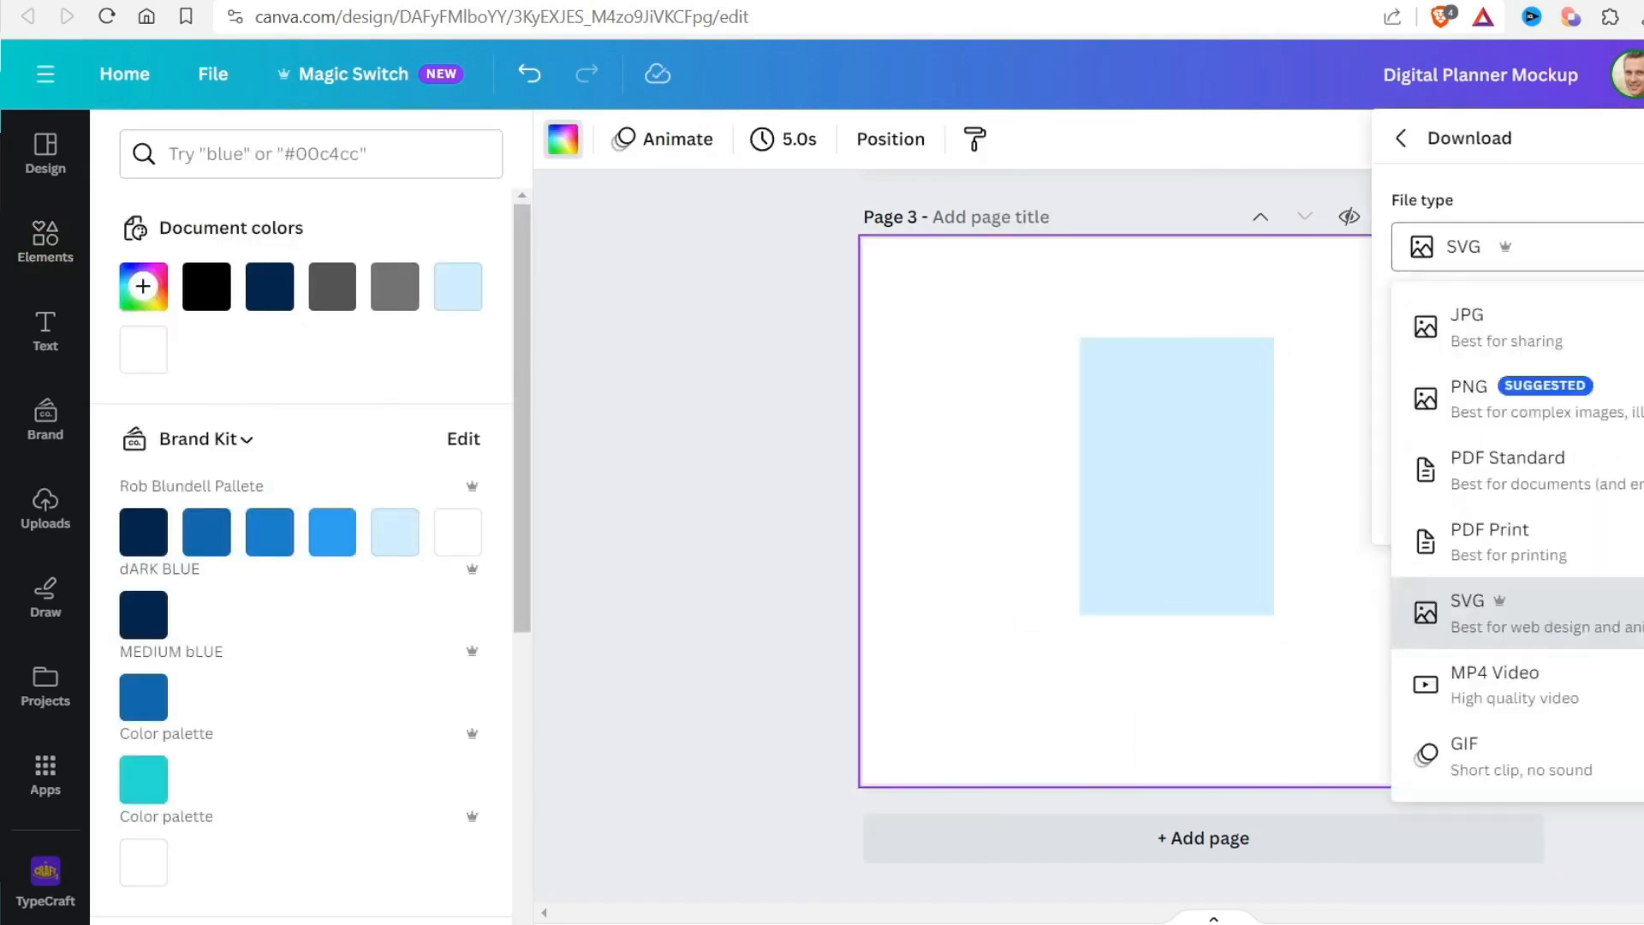
pyautogui.click(1456, 390)
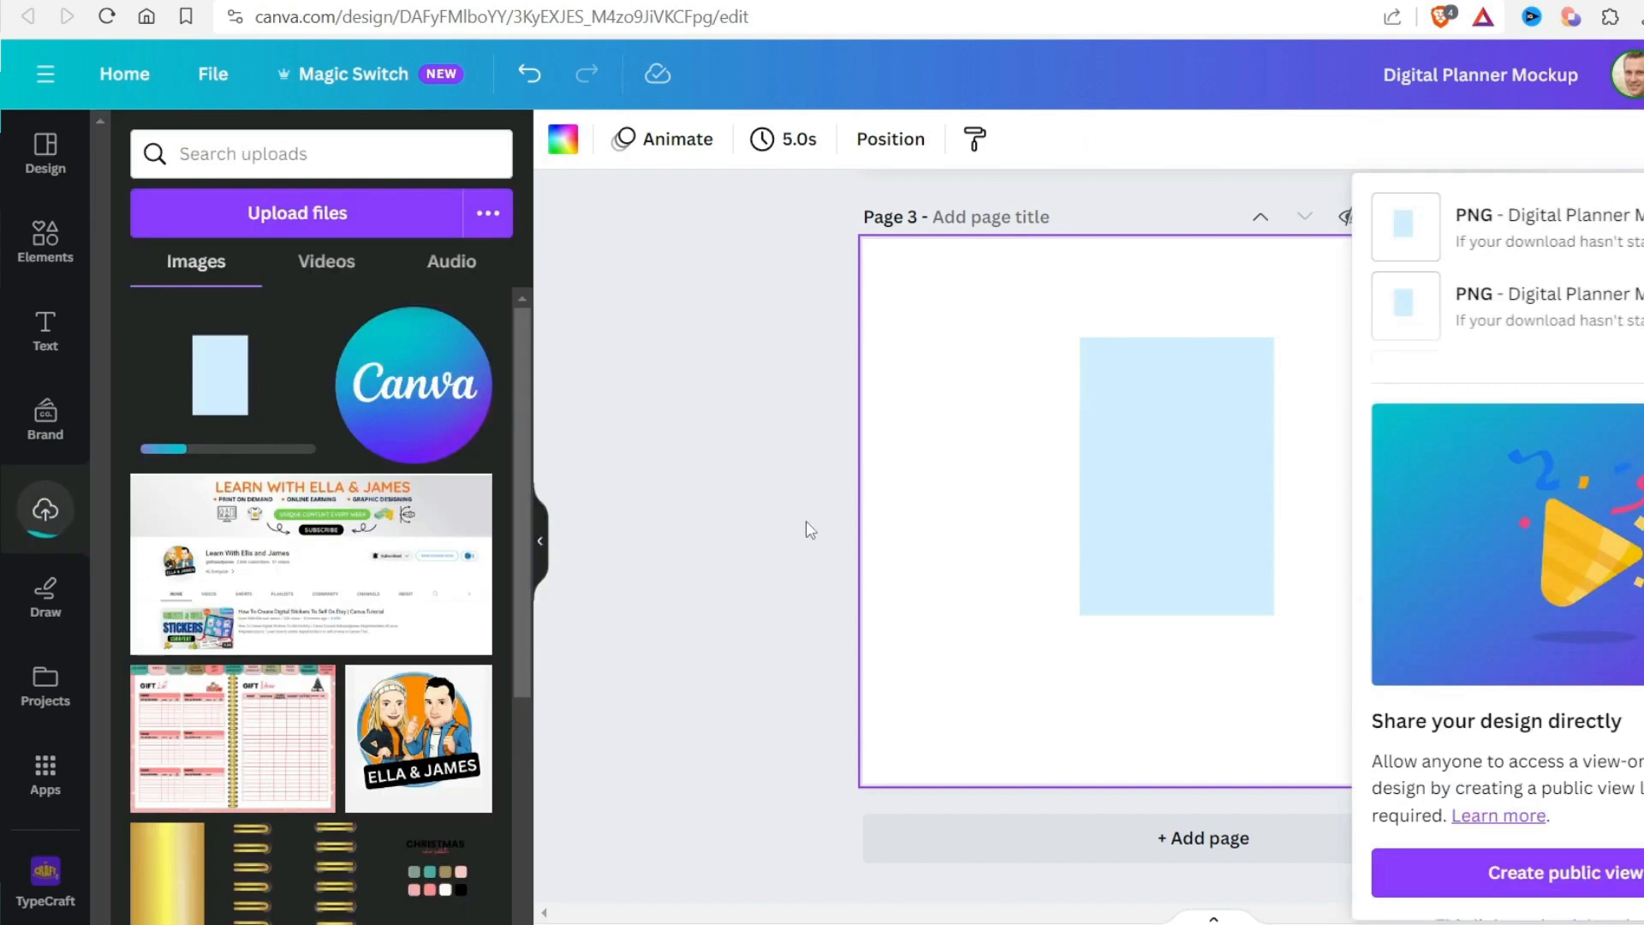
pyautogui.click(804, 525)
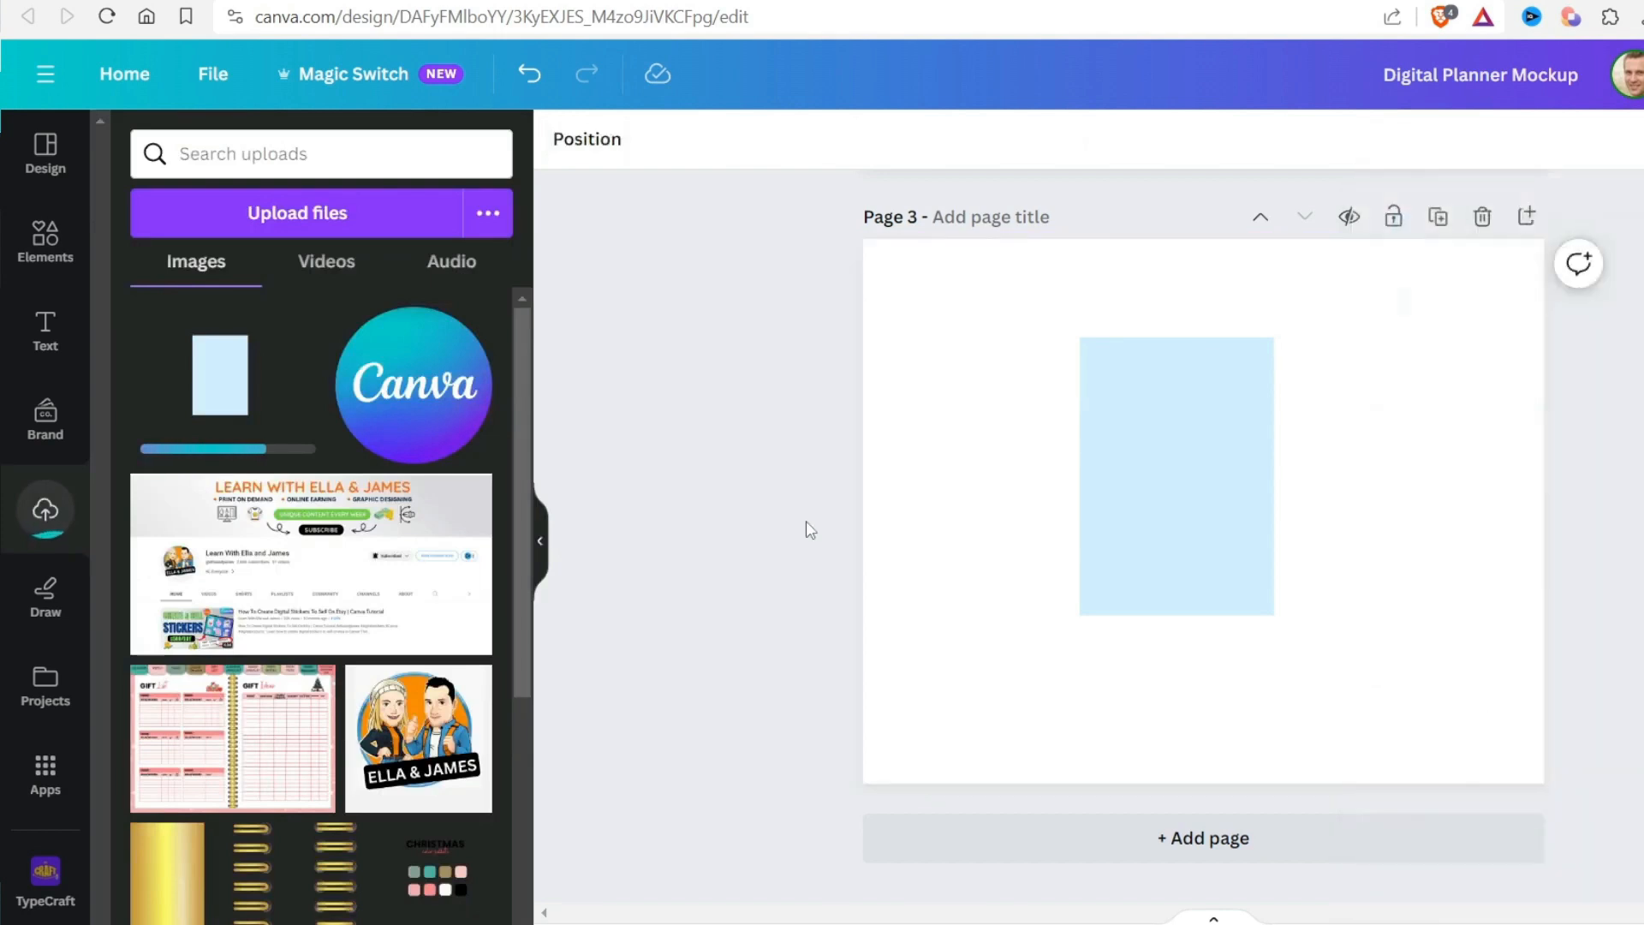
# Place the uploaded rectangle image on page 3, move it clear of the original shape, and delete that shape
pyautogui.scroll(3, 1082, 661)
pyautogui.click(185, 396)
pyautogui.scroll(-3, 918, 576)
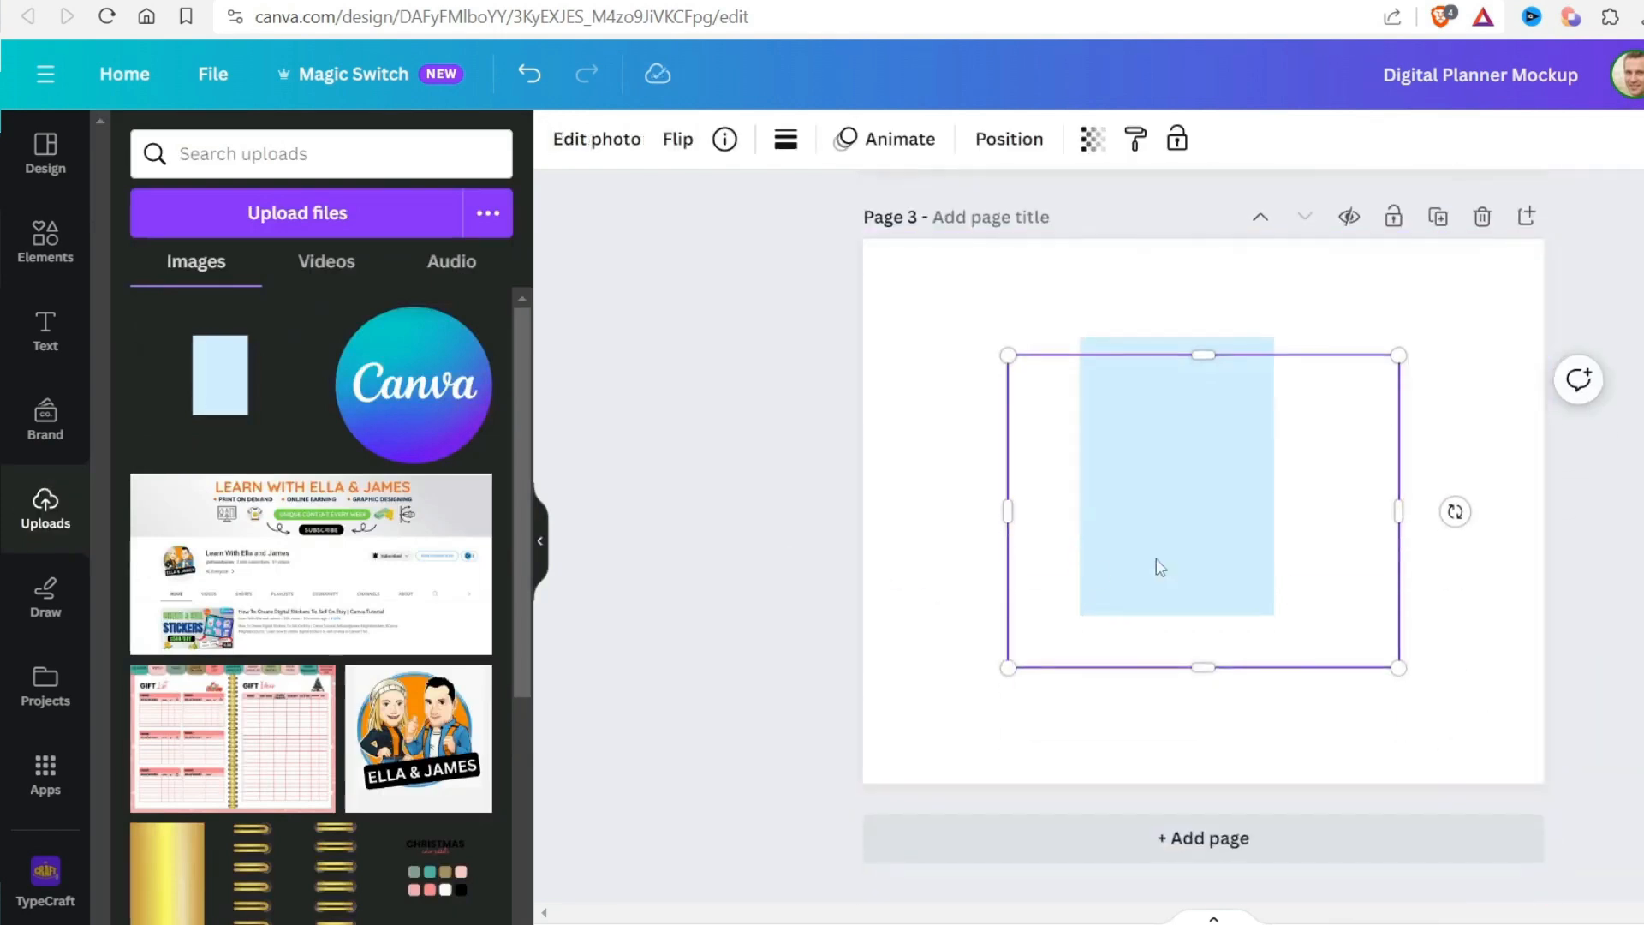
pyautogui.moveTo(1156, 465); pyautogui.dragTo(1003, 674)
pyautogui.click(1224, 406)
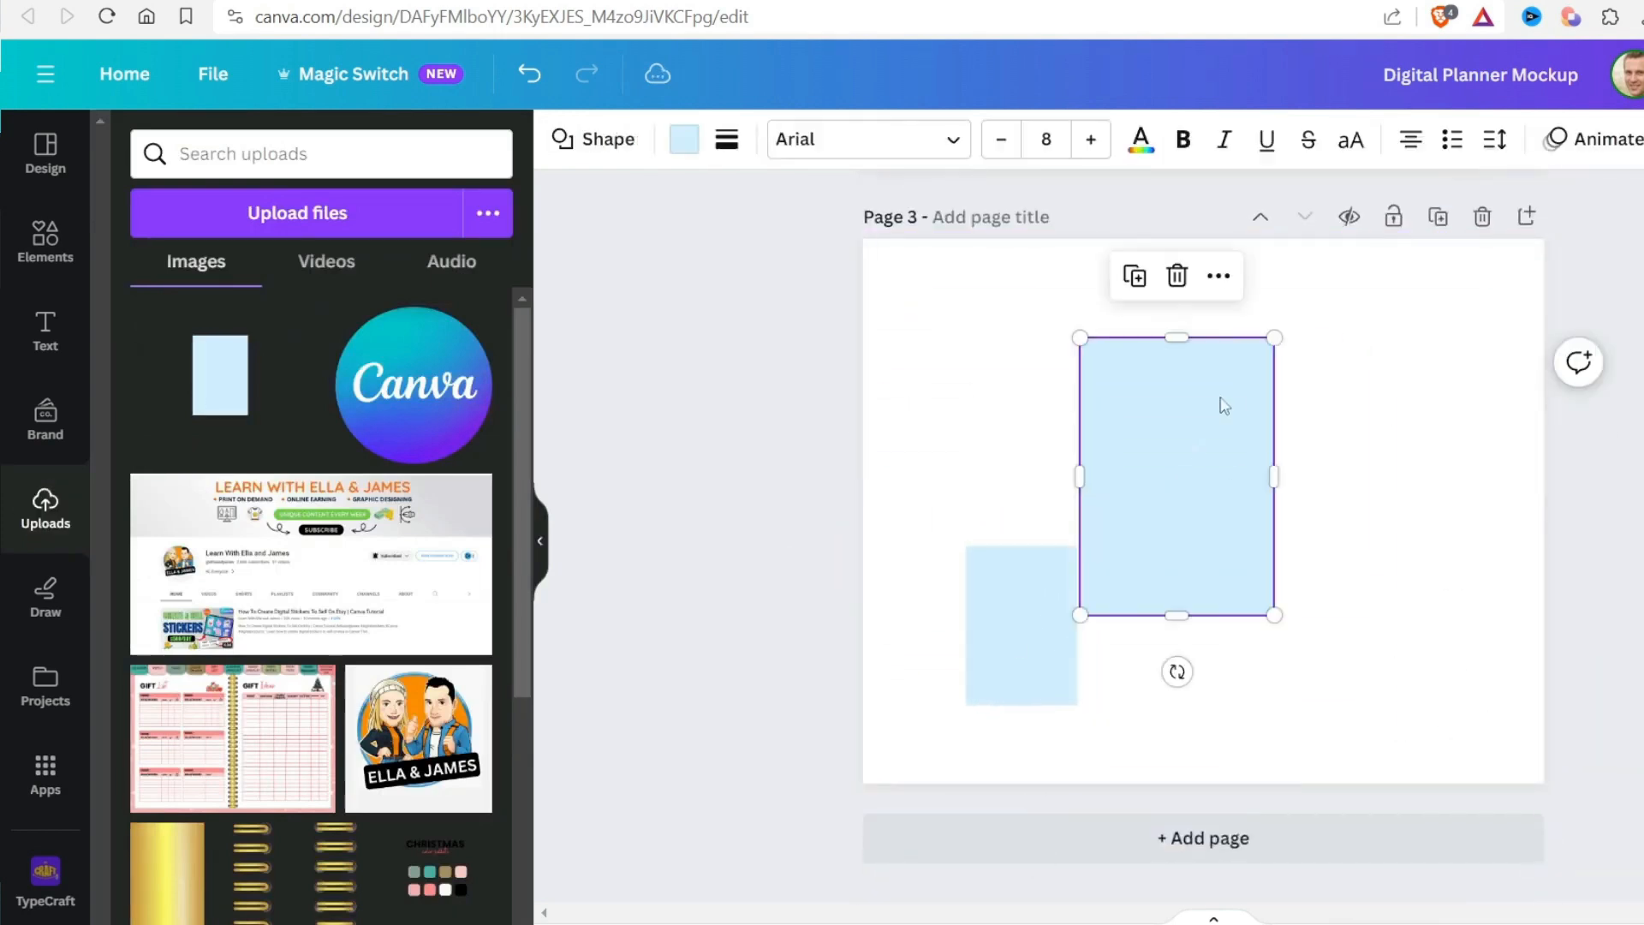
pyautogui.press('Delete')
# Move the rectangle image to mid-page and give it a Drop shadow with blur 40 and distance 0, adjusting the angle
pyautogui.moveTo(1054, 598); pyautogui.dragTo(1149, 498)
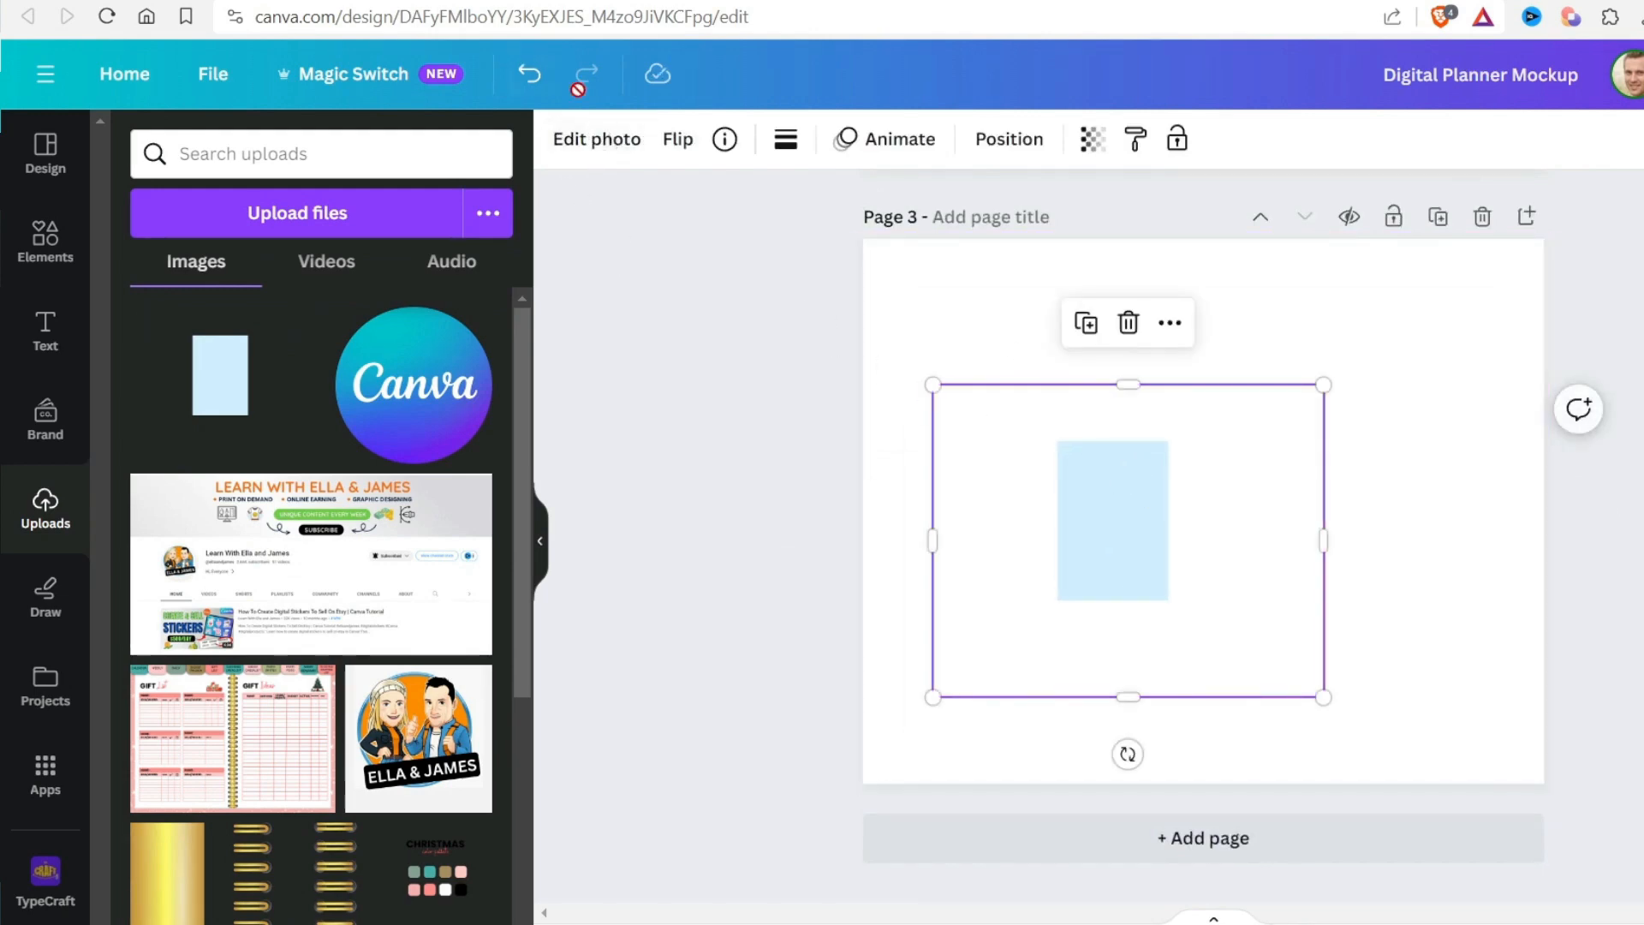
pyautogui.scroll(-3, 177, 600)
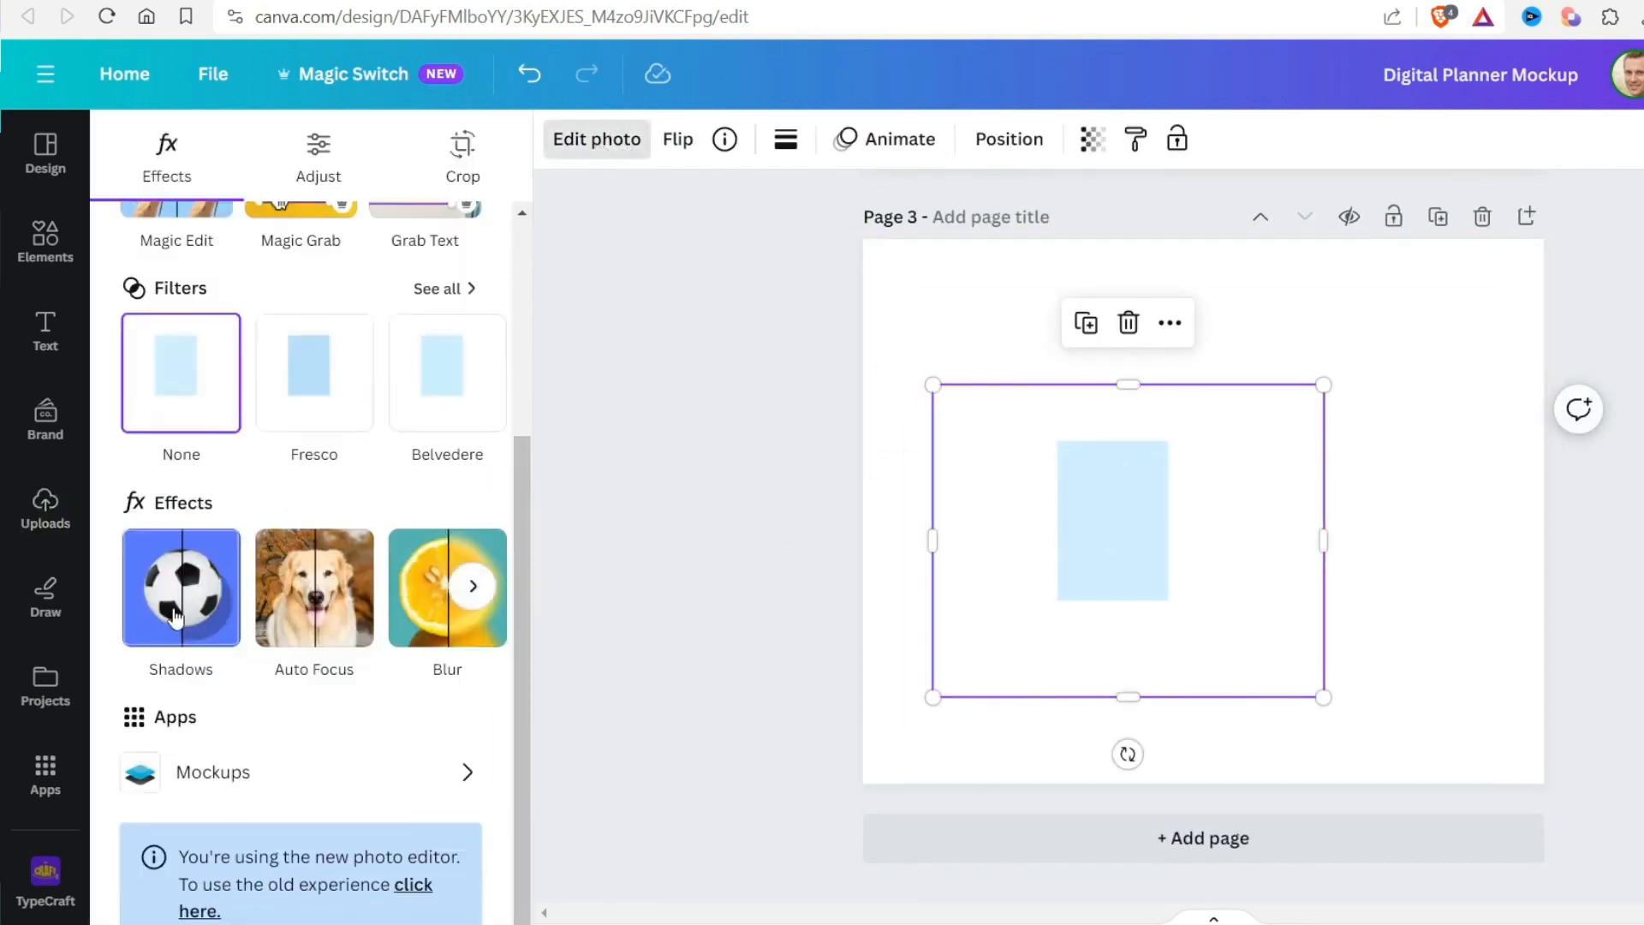
pyautogui.click(178, 617)
pyautogui.click(293, 450)
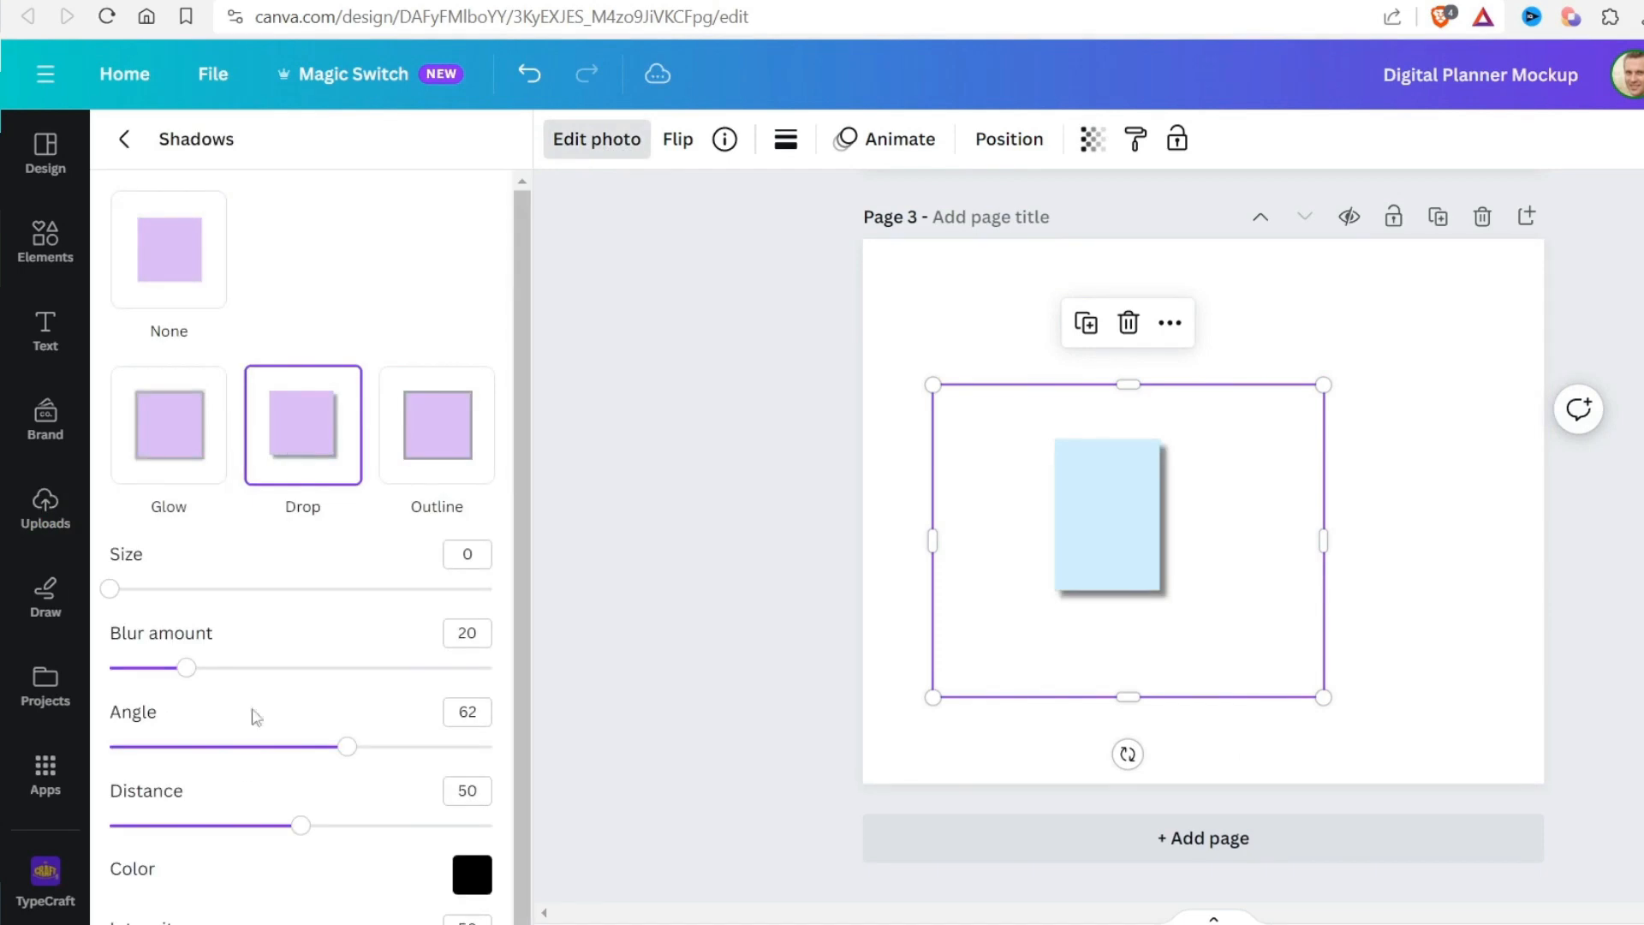
pyautogui.moveTo(253, 828); pyautogui.dragTo(31, 829)
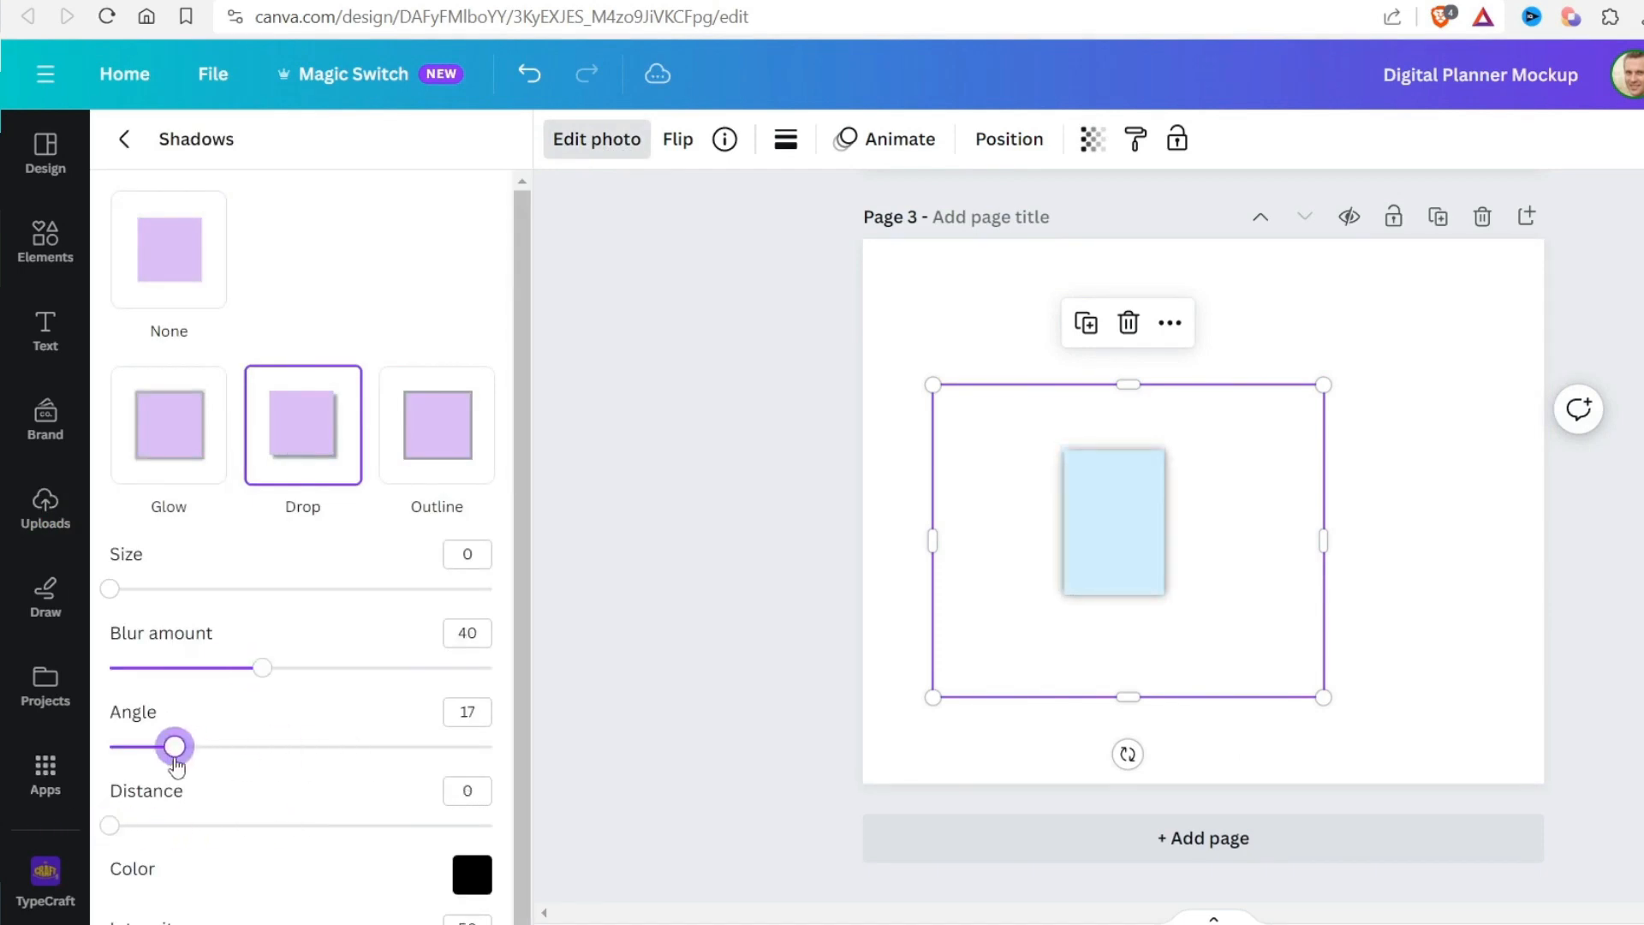
pyautogui.moveTo(175, 761); pyautogui.dragTo(220, 761)
# Crop the empty margins of the shadowed rectangle image on all four sides, keeping its shadow intact
pyautogui.click(1180, 524)
pyautogui.moveTo(1322, 543); pyautogui.dragTo(1188, 540)
pyautogui.moveTo(938, 548); pyautogui.dragTo(1048, 545)
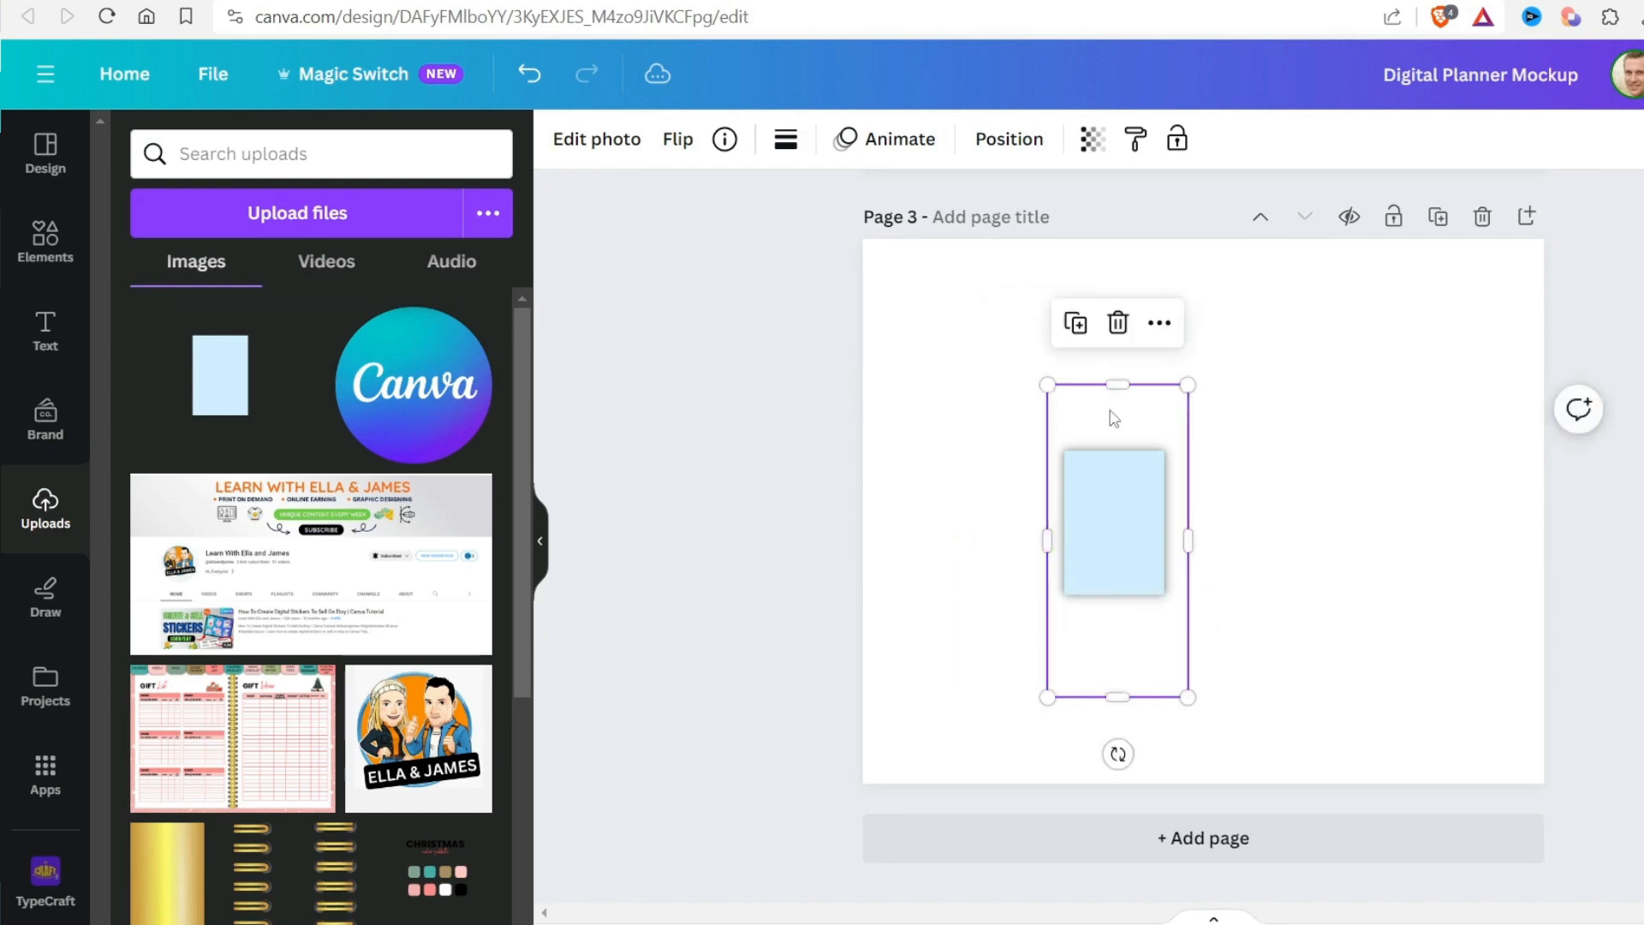
pyautogui.moveTo(1118, 385); pyautogui.dragTo(1120, 430)
pyautogui.moveTo(1117, 697); pyautogui.dragTo(1118, 613)
pyautogui.click(1381, 533)
# Copy the small tilted picture frame from page 2 and paste it onto page 3
pyautogui.scroll(2, 1380, 529)
pyautogui.click(1350, 360)
pyautogui.hotkey('ctrl', 'c')
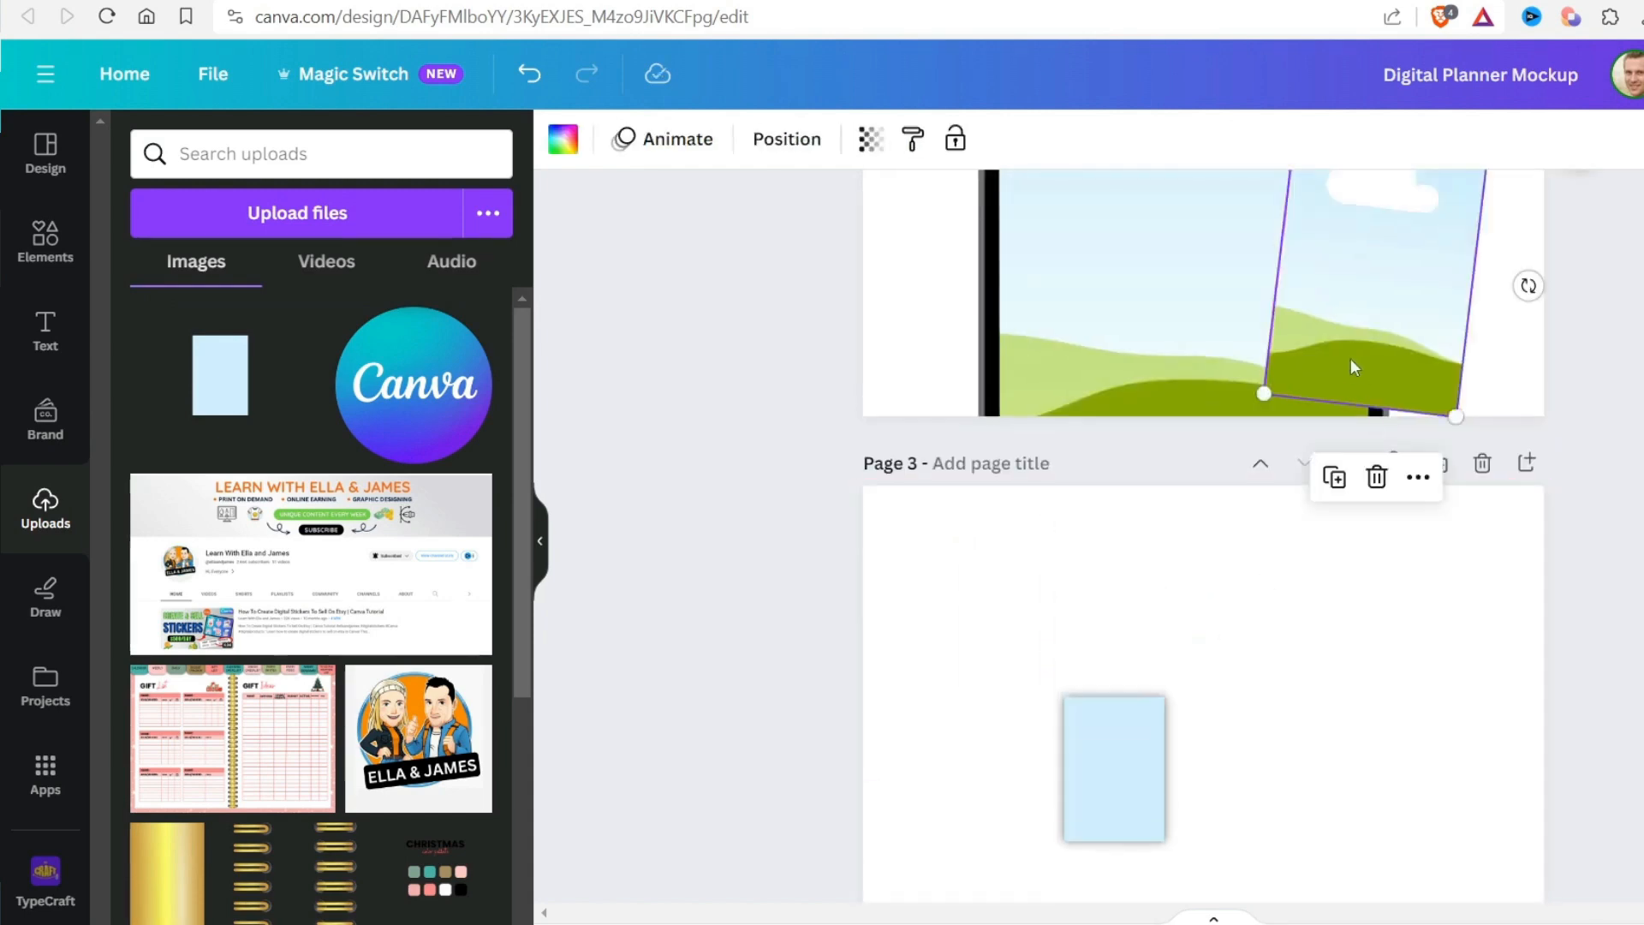
pyautogui.scroll(-1, 1350, 362)
pyautogui.click(1323, 428)
pyautogui.hotkey('ctrl', 'v')
# Enlarge the shadowed rectangle on page 3, reposition it, and place the pasted frame beside it
pyautogui.click(1070, 663)
pyautogui.moveTo(1048, 555); pyautogui.dragTo(880, 329)
pyautogui.moveTo(1053, 548); pyautogui.dragTo(1143, 634)
pyautogui.moveTo(1362, 754); pyautogui.dragTo(1301, 605)
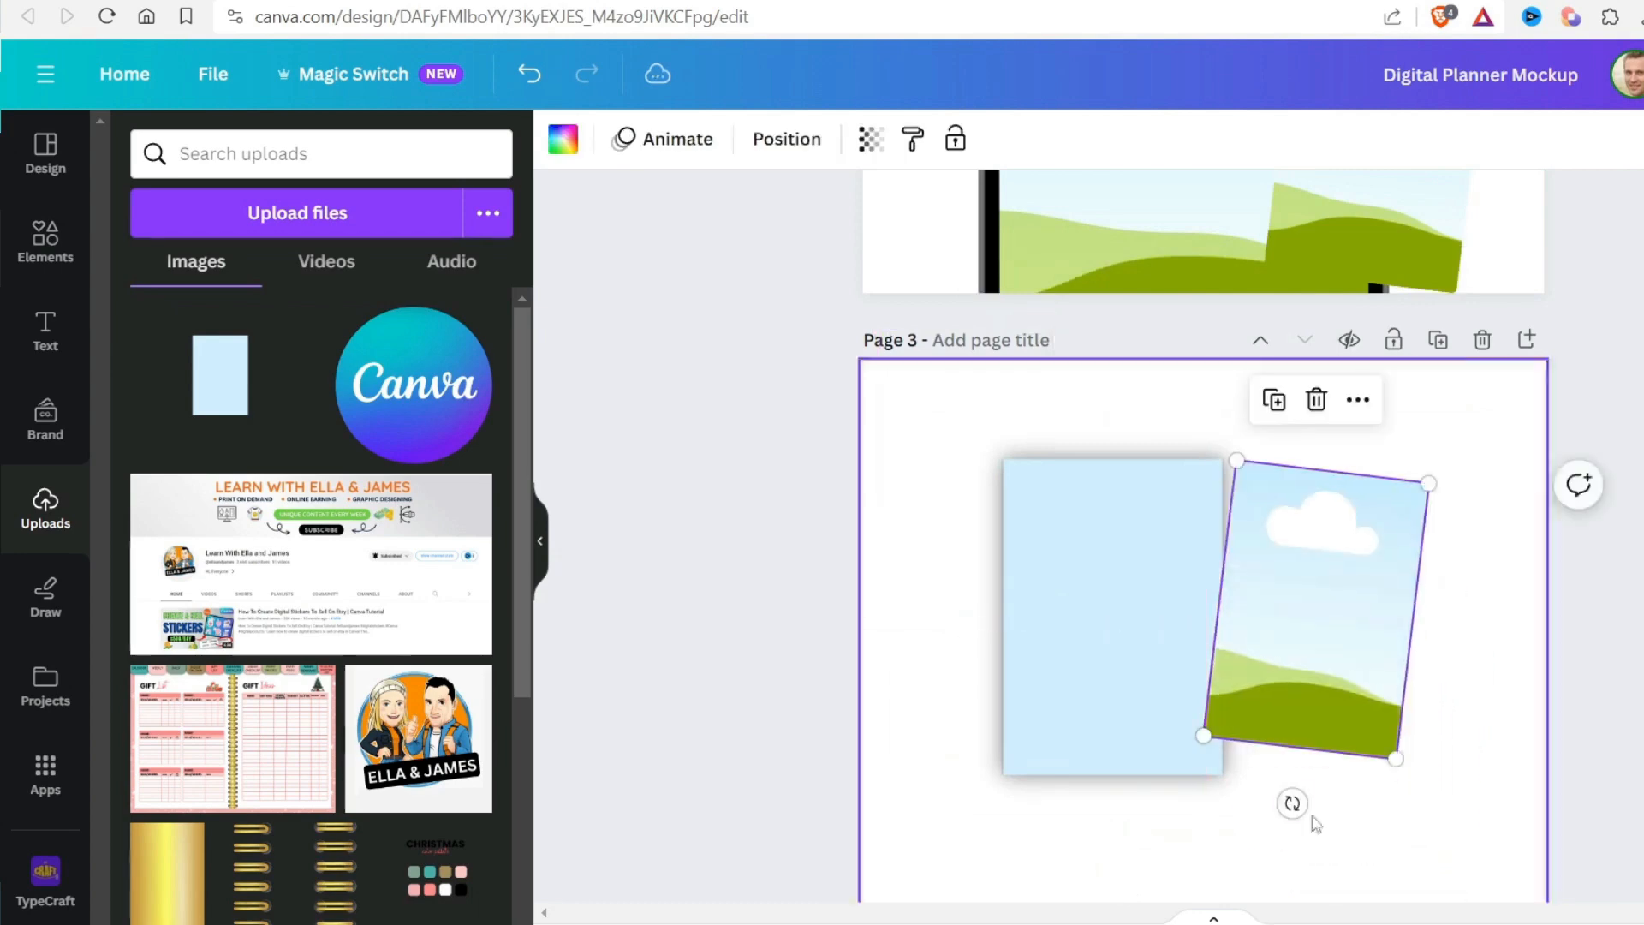
# Straighten the pasted frame, lay it over the shadowed rectangle, and resize it to cover the rectangle exactly
pyautogui.moveTo(1293, 801); pyautogui.dragTo(1316, 805)
pyautogui.moveTo(1305, 615); pyautogui.dragTo(1084, 604)
pyautogui.moveTo(1193, 737); pyautogui.dragTo(1222, 778)
pyautogui.click(1387, 728)
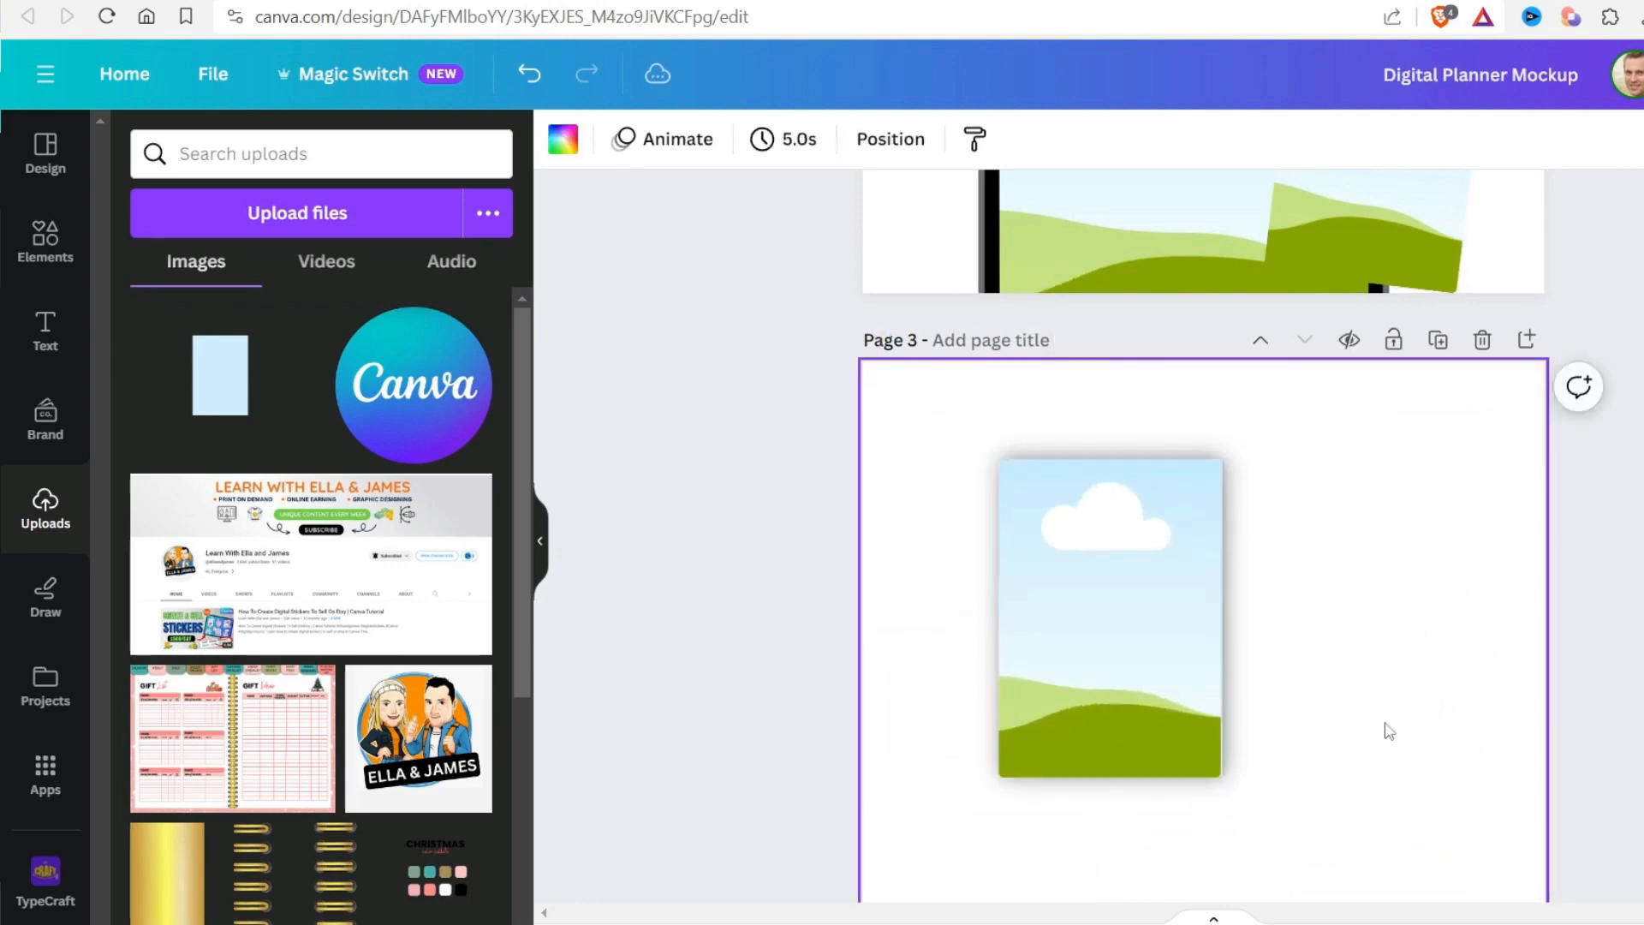
pyautogui.click(1158, 726)
pyautogui.moveTo(1221, 776); pyautogui.dragTo(1226, 783)
# Group the picture frame with the shadowed rectangle on page 3
pyautogui.moveTo(930, 411); pyautogui.dragTo(1309, 831)
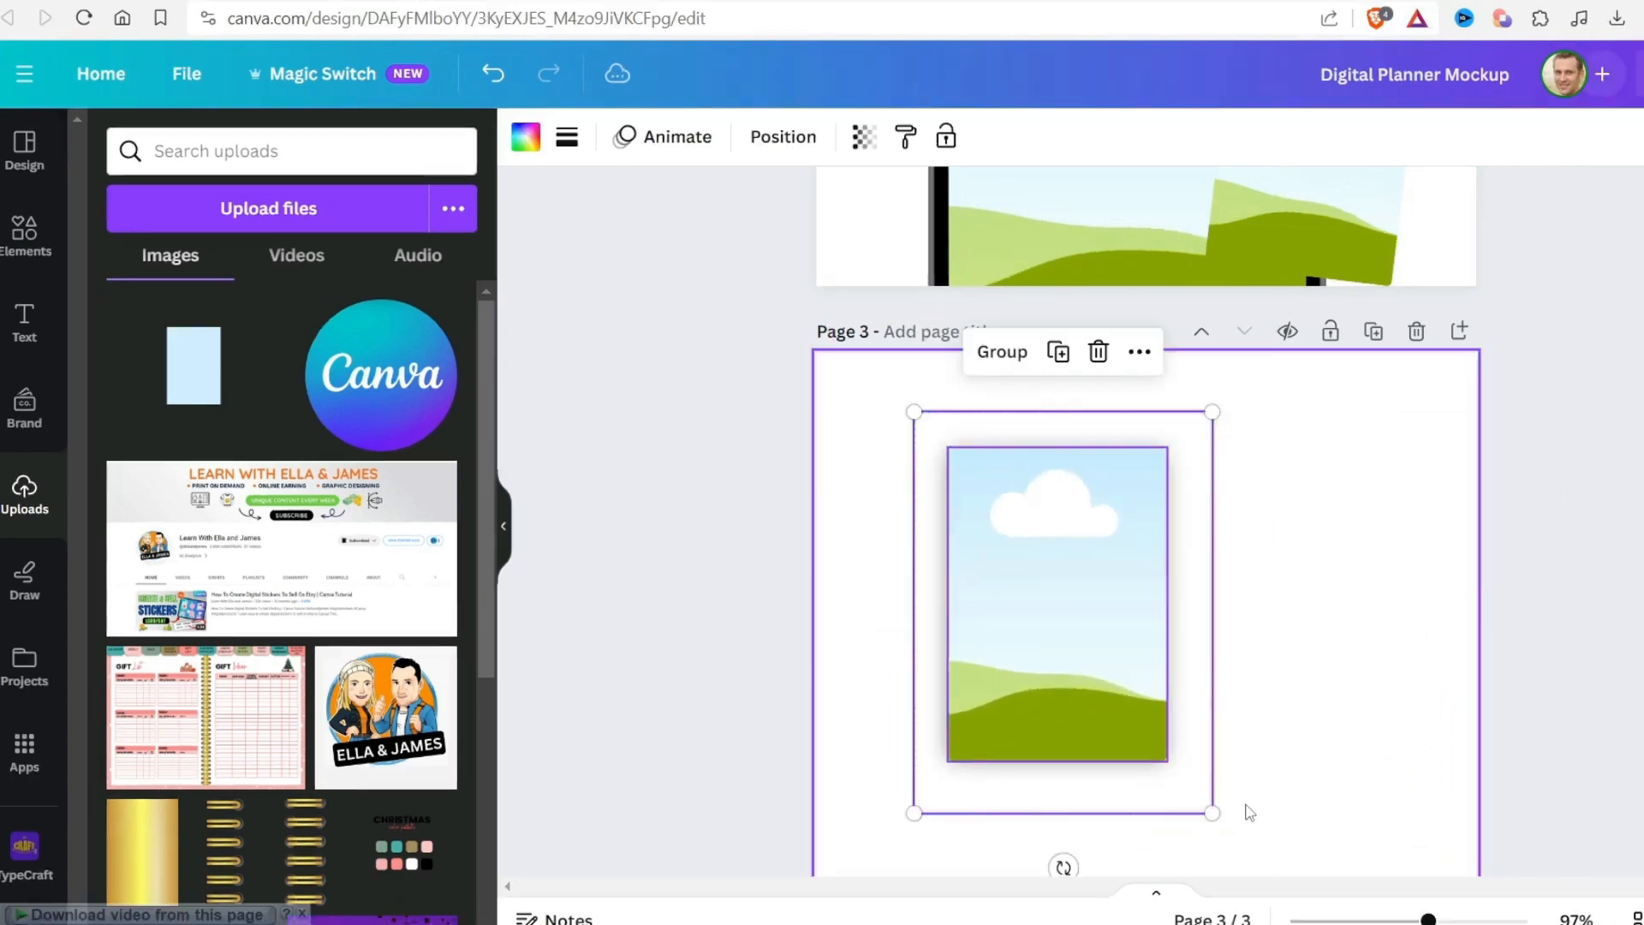
pyautogui.hotkey('ctrl', 'g')
pyautogui.click(1344, 638)
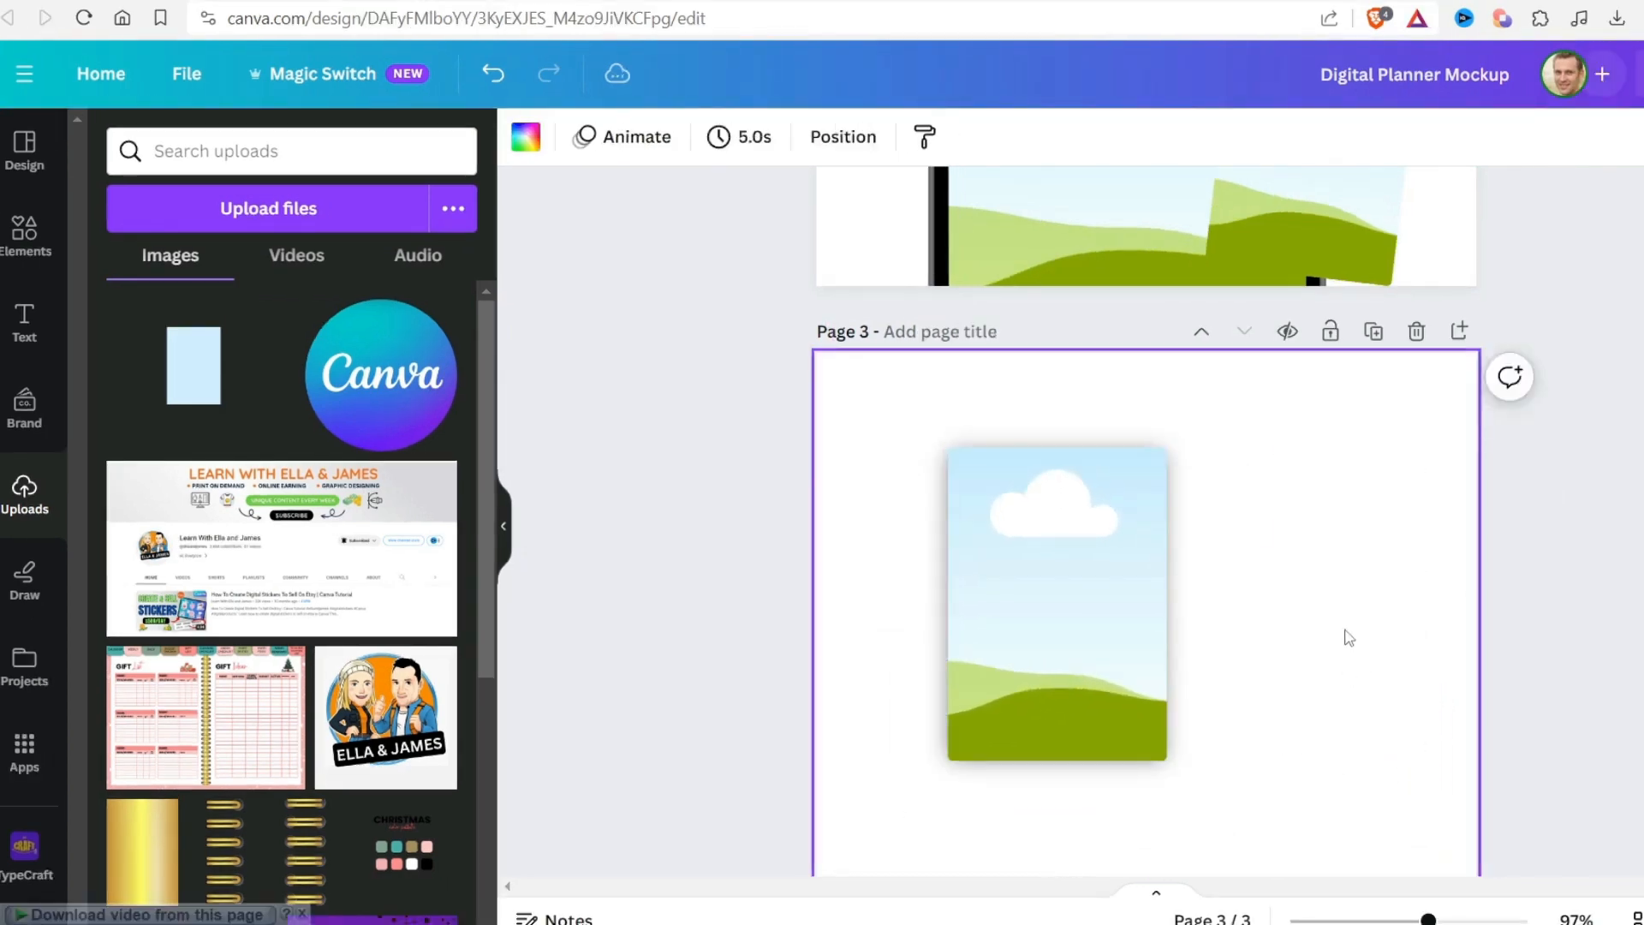
# Move the shadowed frame from page 3 onto the tablet's edge on page 2 and group its parts again
pyautogui.scroll(-3, 1325, 536)
pyautogui.click(1105, 683)
pyautogui.moveTo(1104, 686); pyautogui.dragTo(1279, 424)
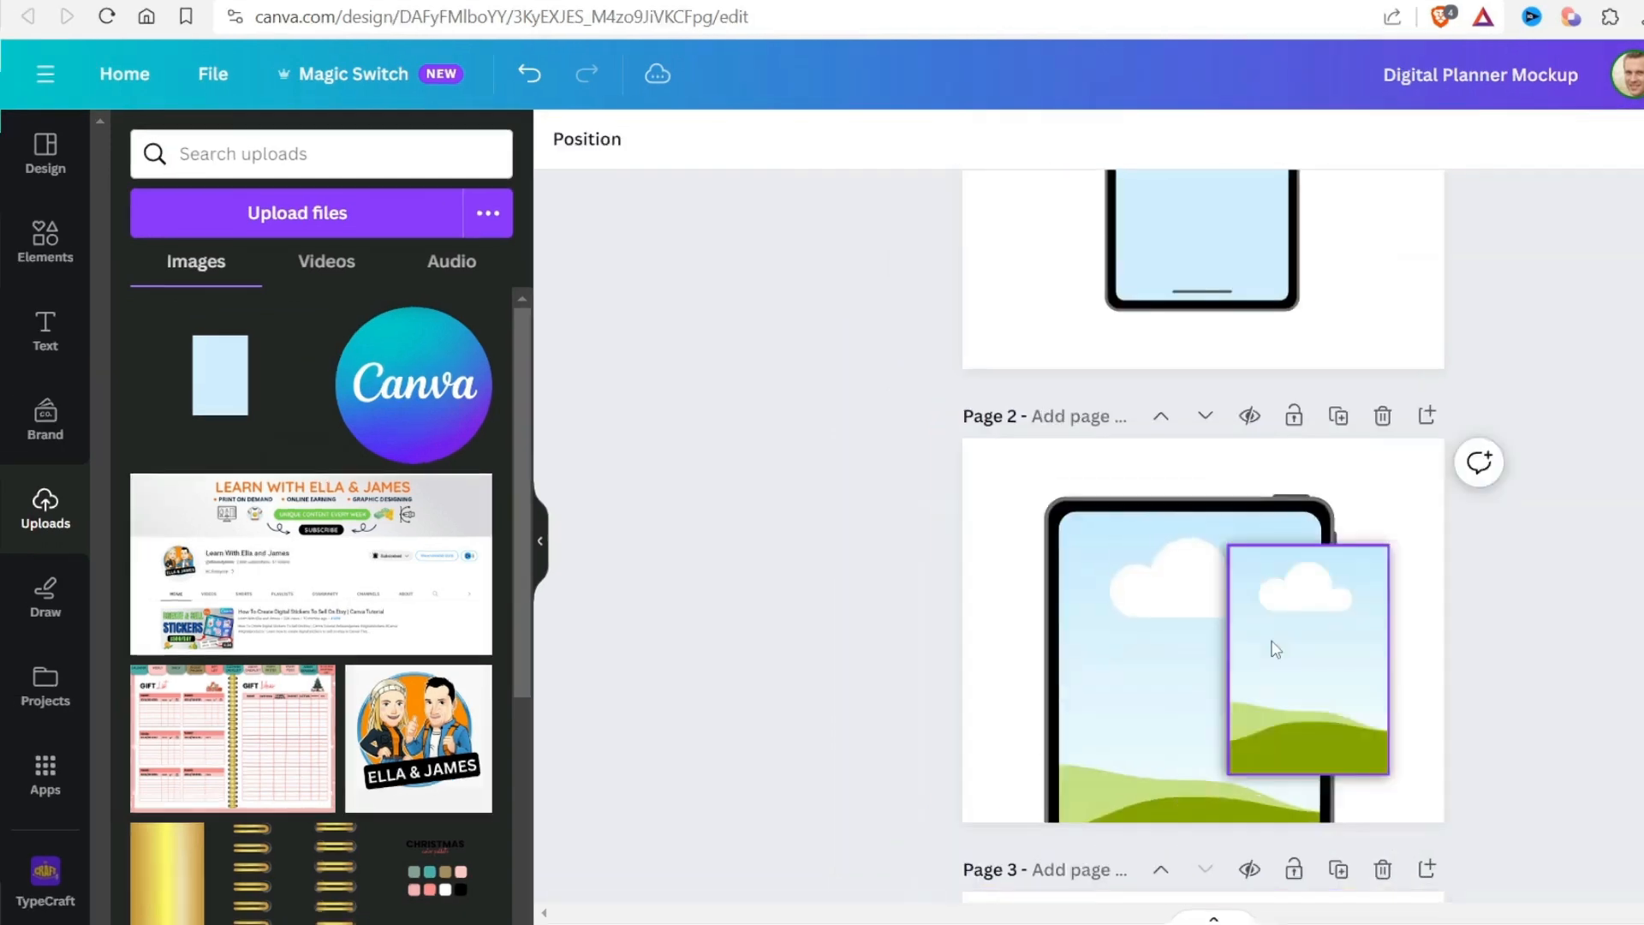
pyautogui.keyDown('shift'); pyautogui.click(1399, 598); pyautogui.keyUp('shift')
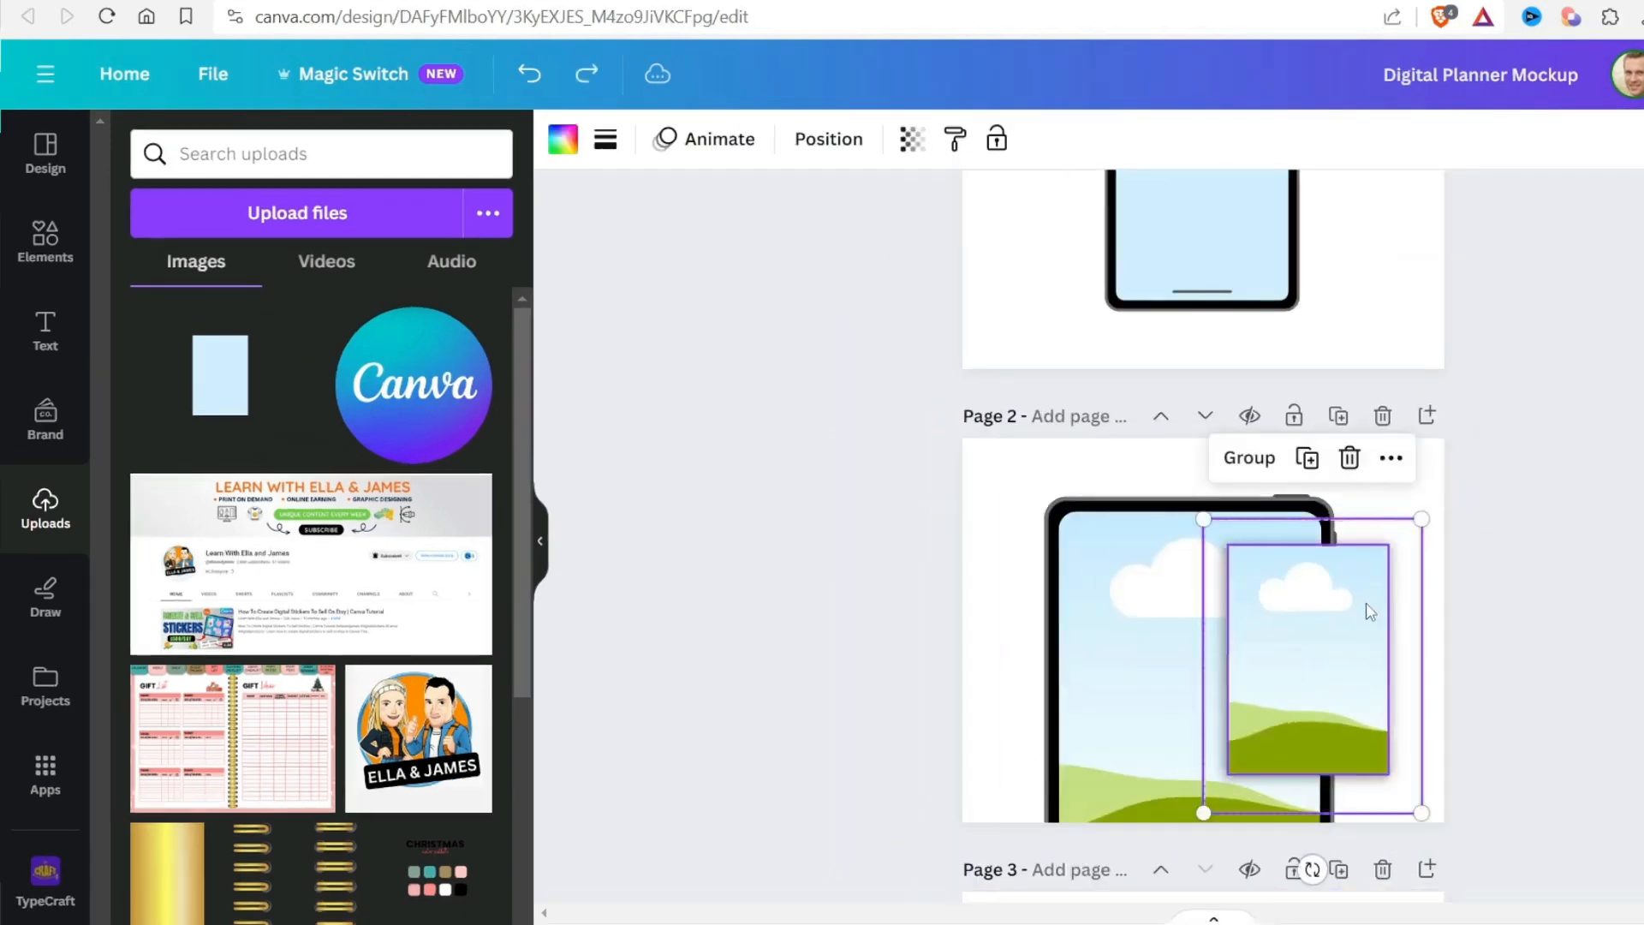
pyautogui.hotkey('ctrl', 'g')
pyautogui.click(1542, 628)
# Arrange the tilted shadowed frames on page 2, moving the front one up beside the tablet's edge
pyautogui.scroll(-3, 1541, 627)
pyautogui.moveTo(1306, 429); pyautogui.dragTo(1306, 470)
pyautogui.moveTo(1311, 682); pyautogui.dragTo(1422, 561)
pyautogui.scroll(3, 1397, 685)
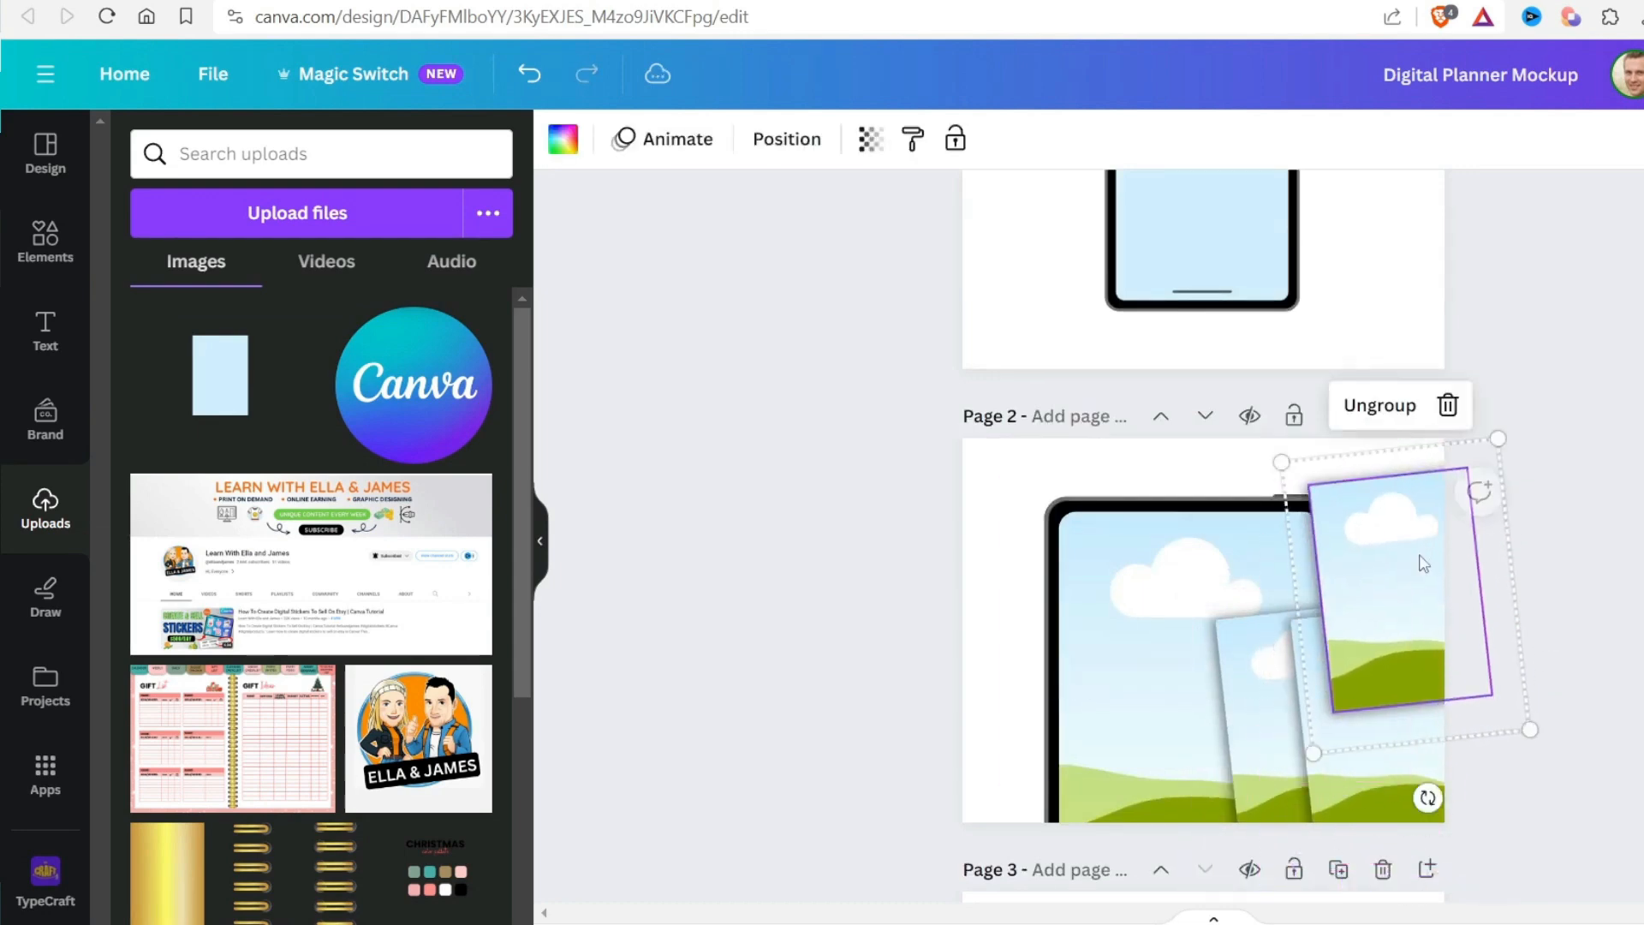
pyautogui.press('Delete')
pyautogui.hotkey('ctrl', 'z')
pyautogui.hotkey('ctrl', 'z')
# Lower the front shadowed frame on page 2, enlarge it slightly, and position it overlapping the frame behind it
pyautogui.moveTo(1364, 699); pyautogui.dragTo(1365, 734)
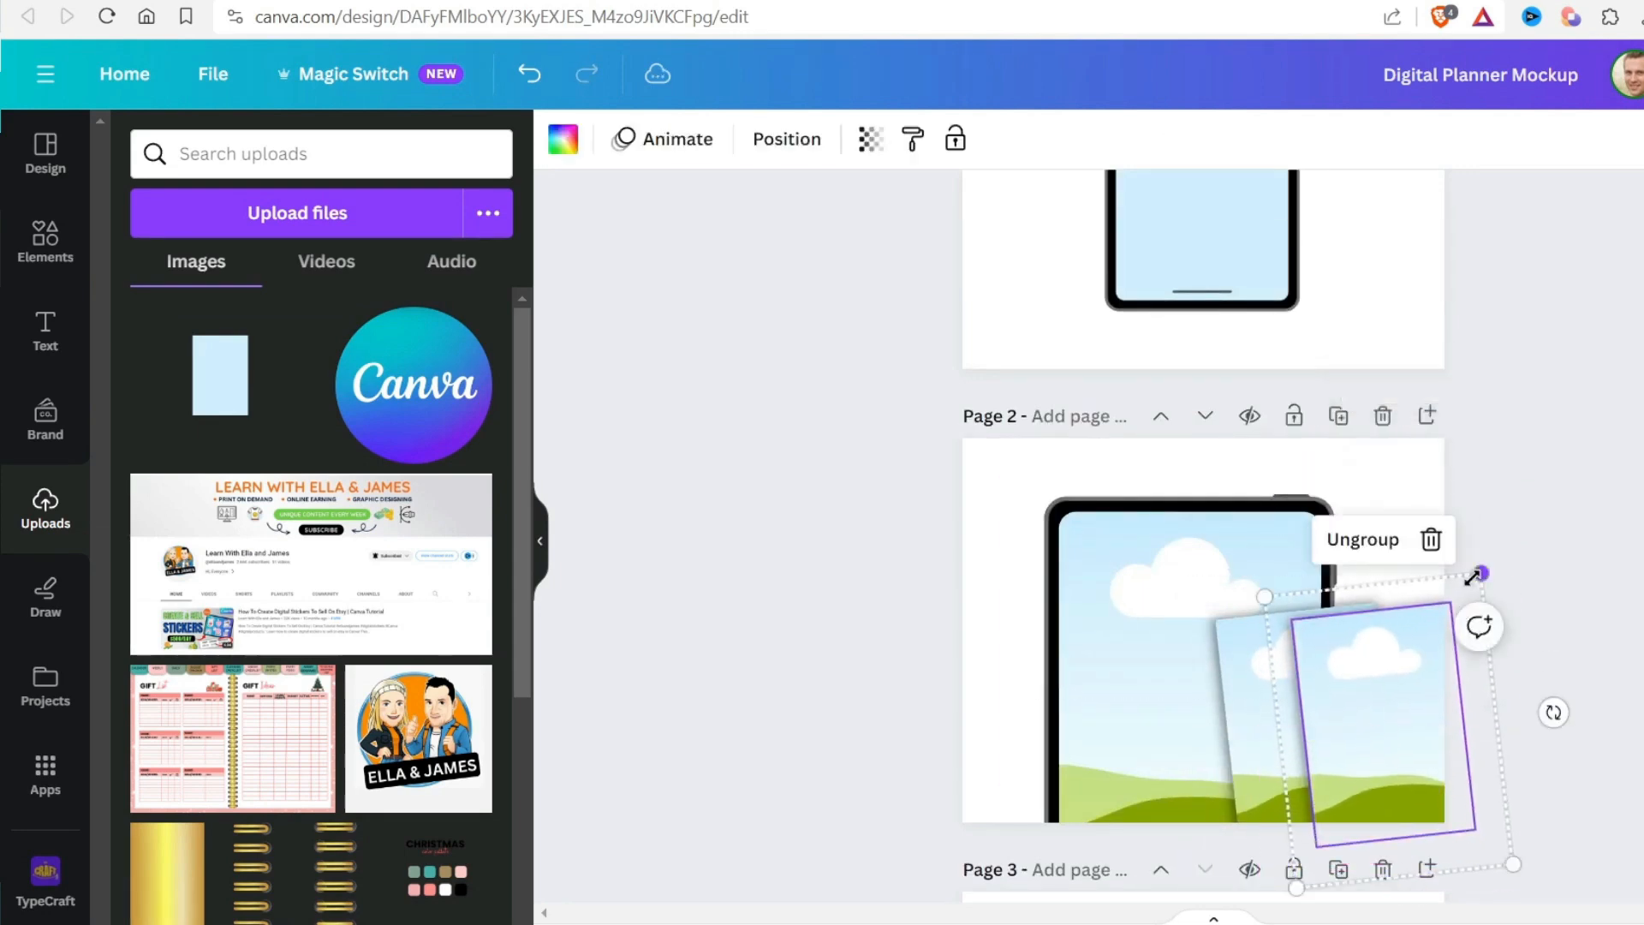
pyautogui.moveTo(1480, 573); pyautogui.dragTo(1496, 545)
pyautogui.moveTo(1365, 676); pyautogui.dragTo(1375, 666)
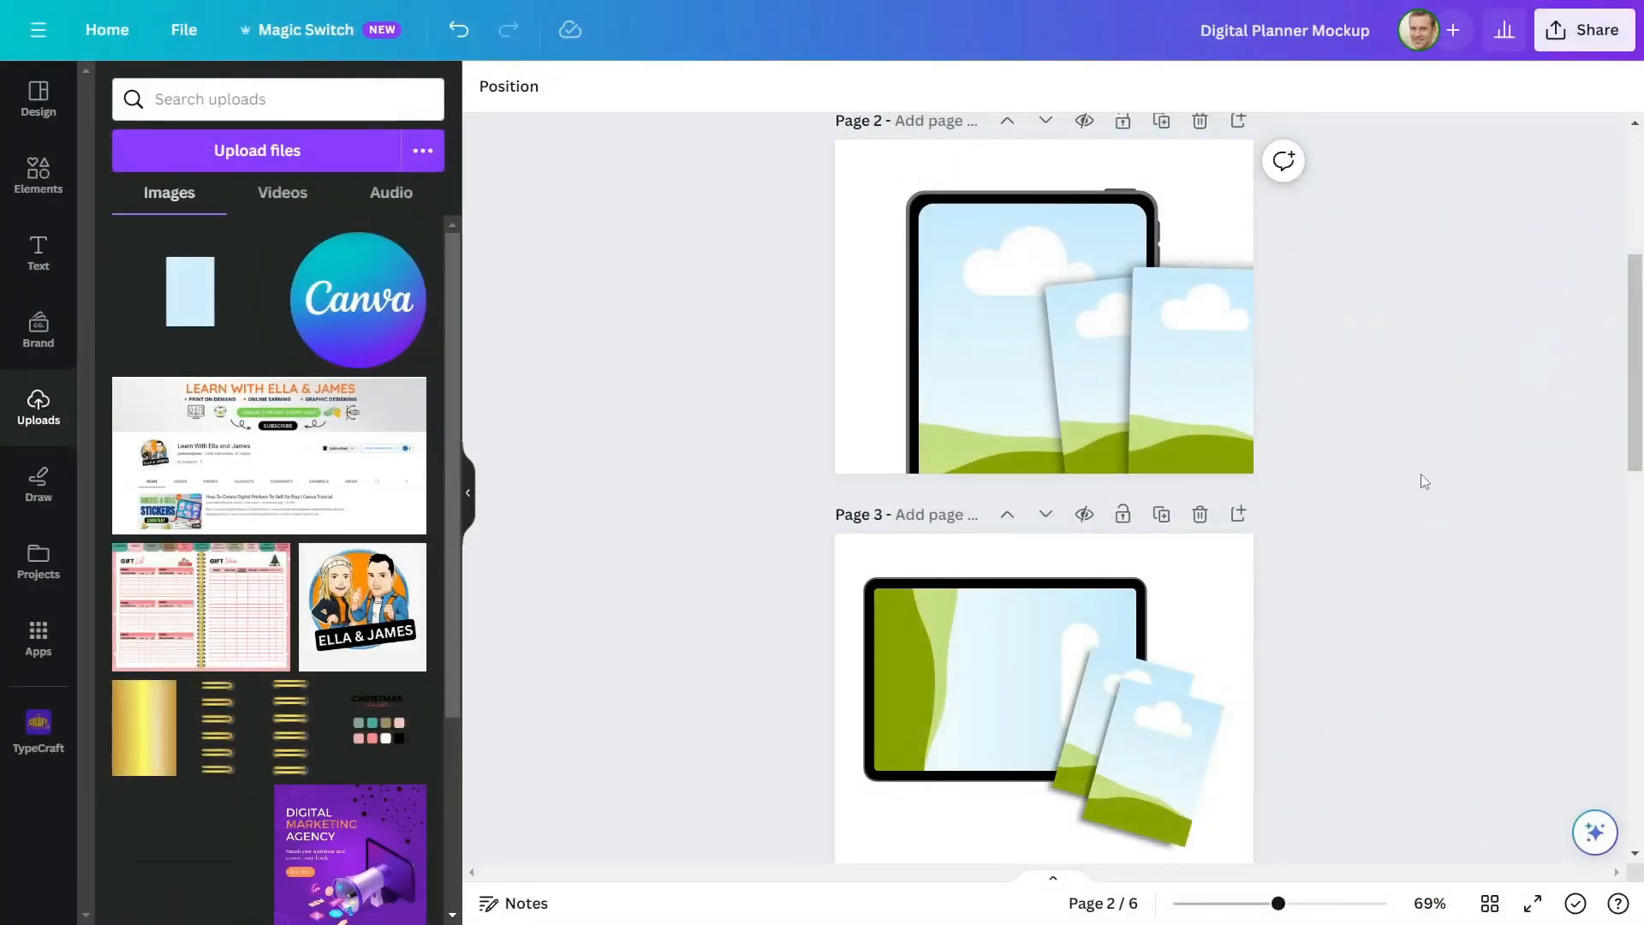
pyautogui.scroll(-5, 1425, 477)
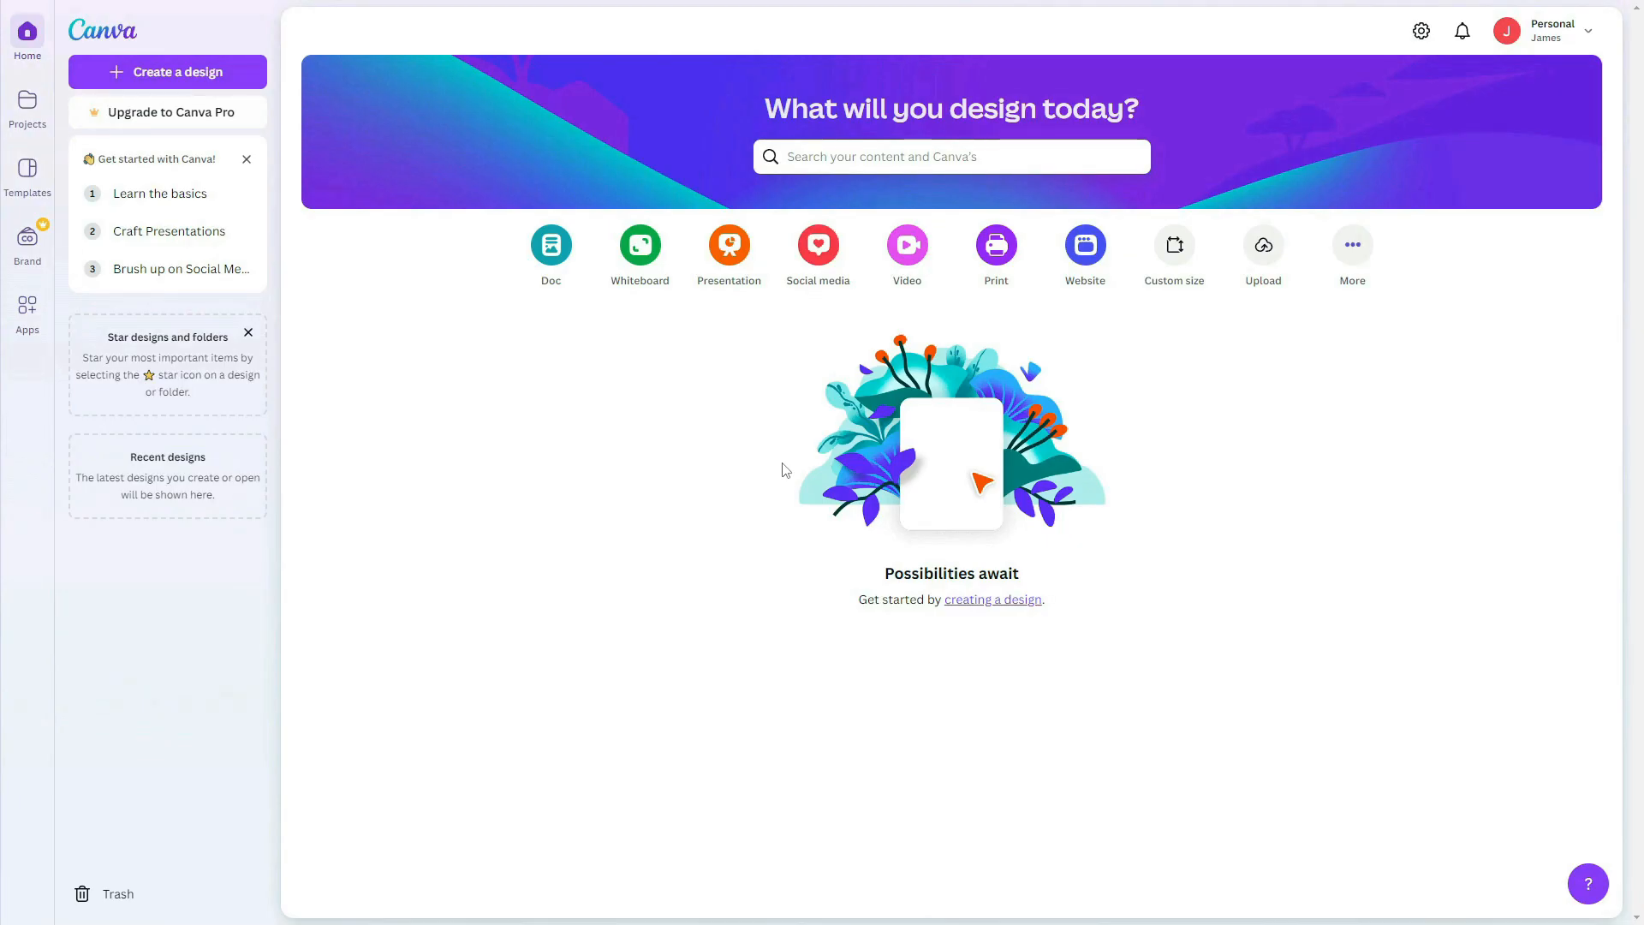
# Create a new custom-size design 1250 px wide and 1750 px high
pyautogui.click(155, 69)
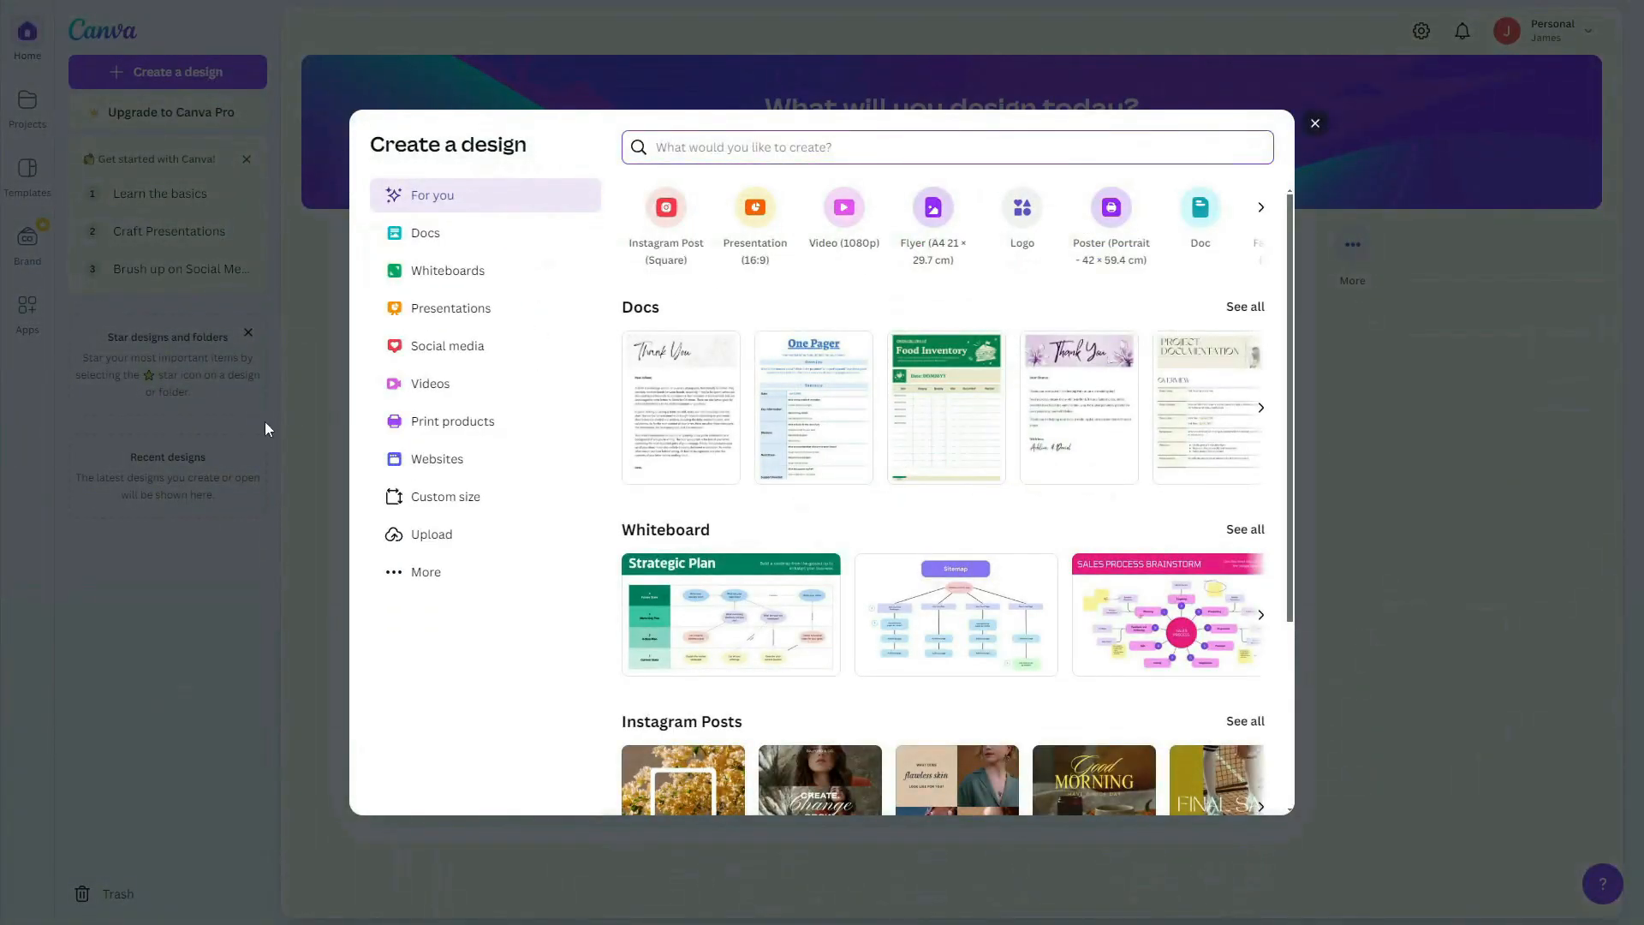
pyautogui.click(459, 503)
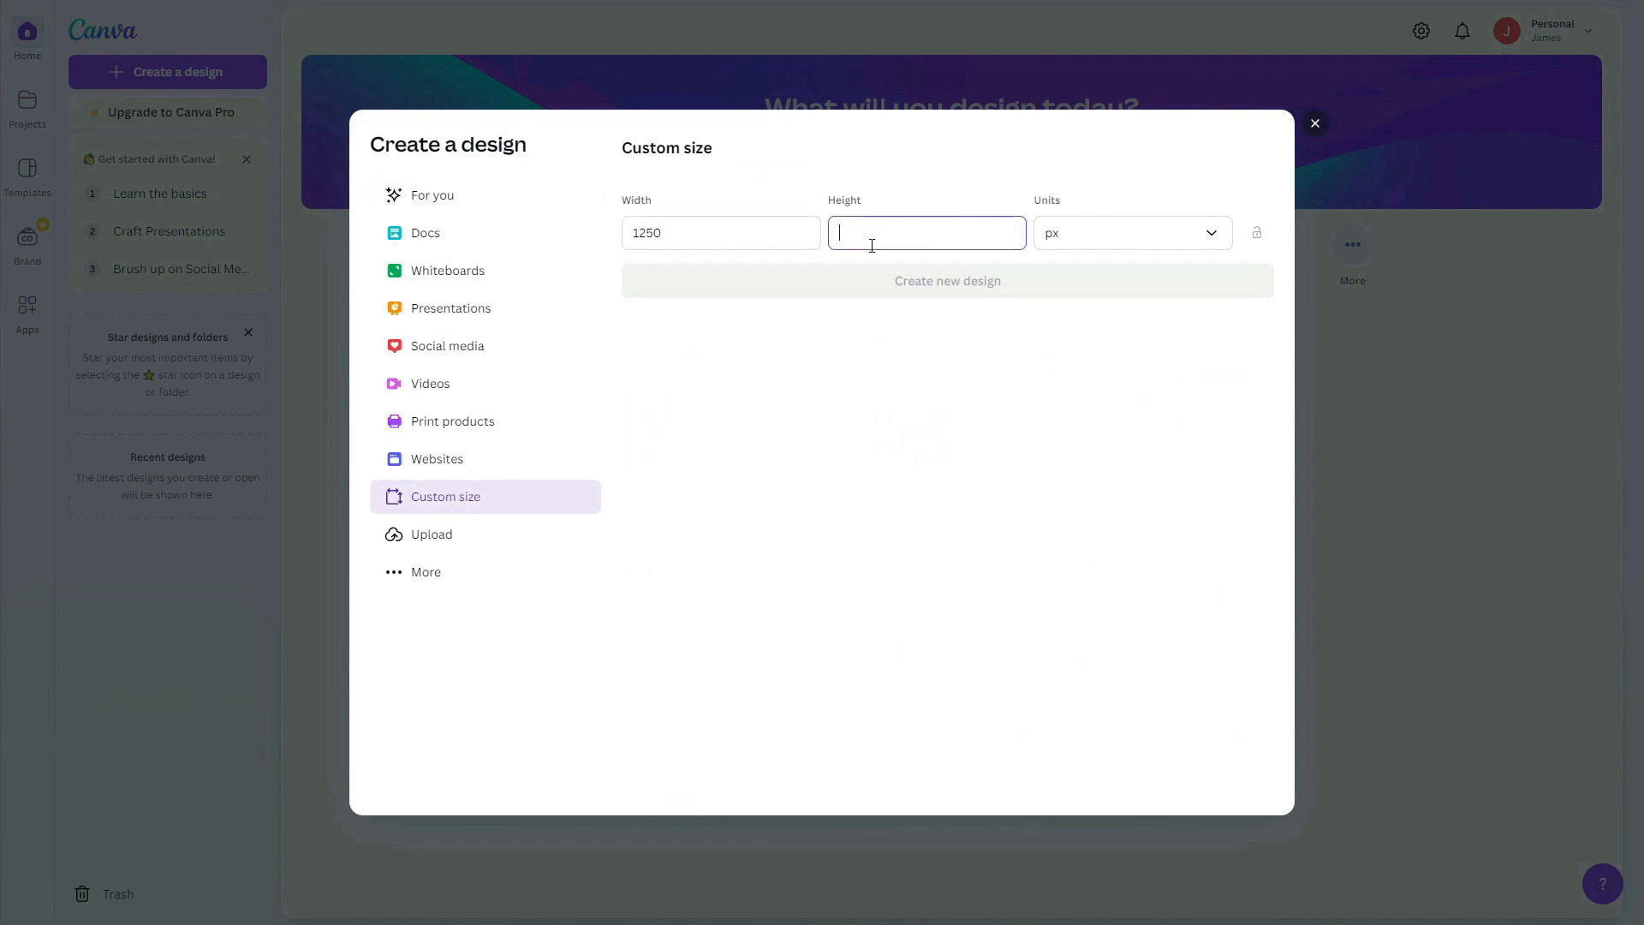
pyautogui.write('50')
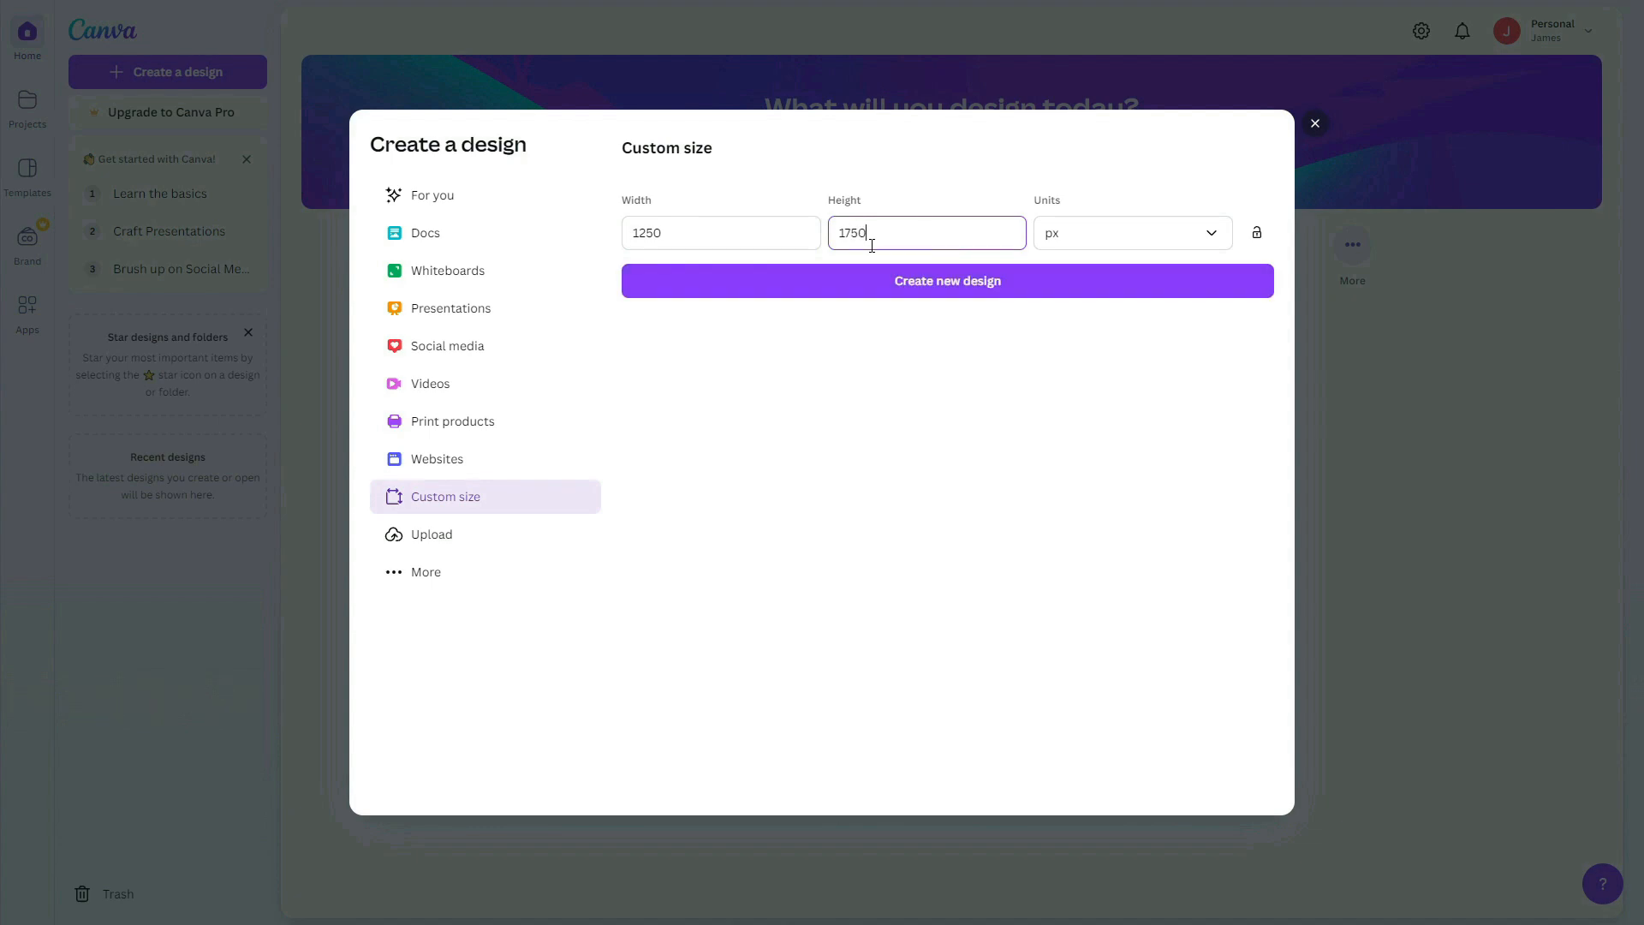
pyautogui.click(862, 292)
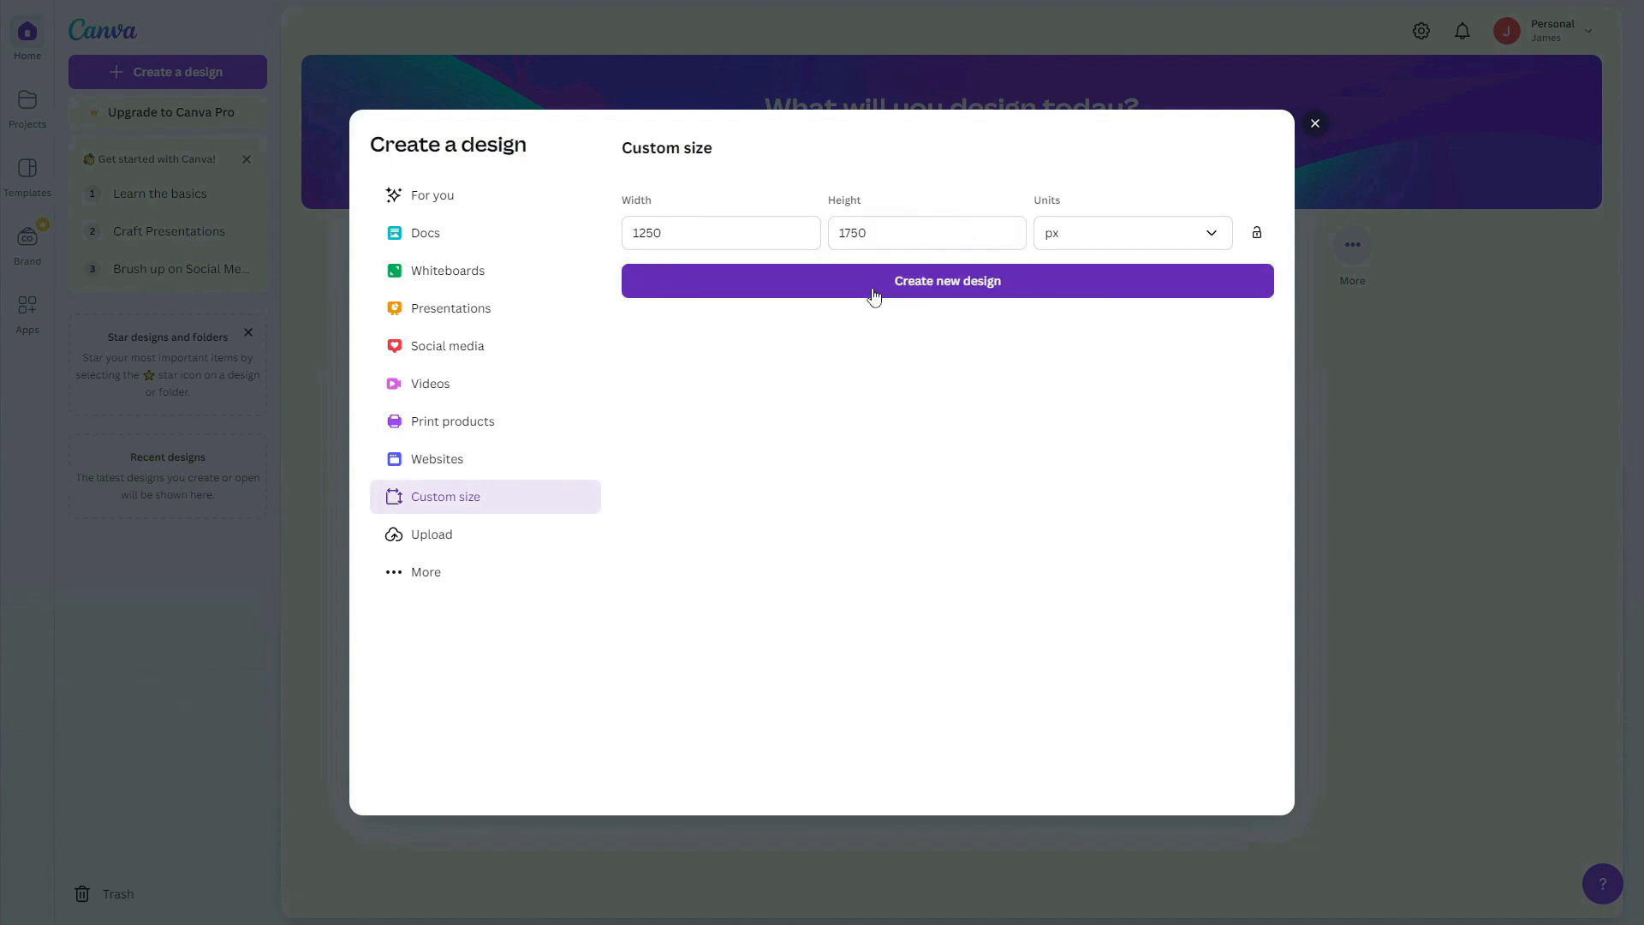
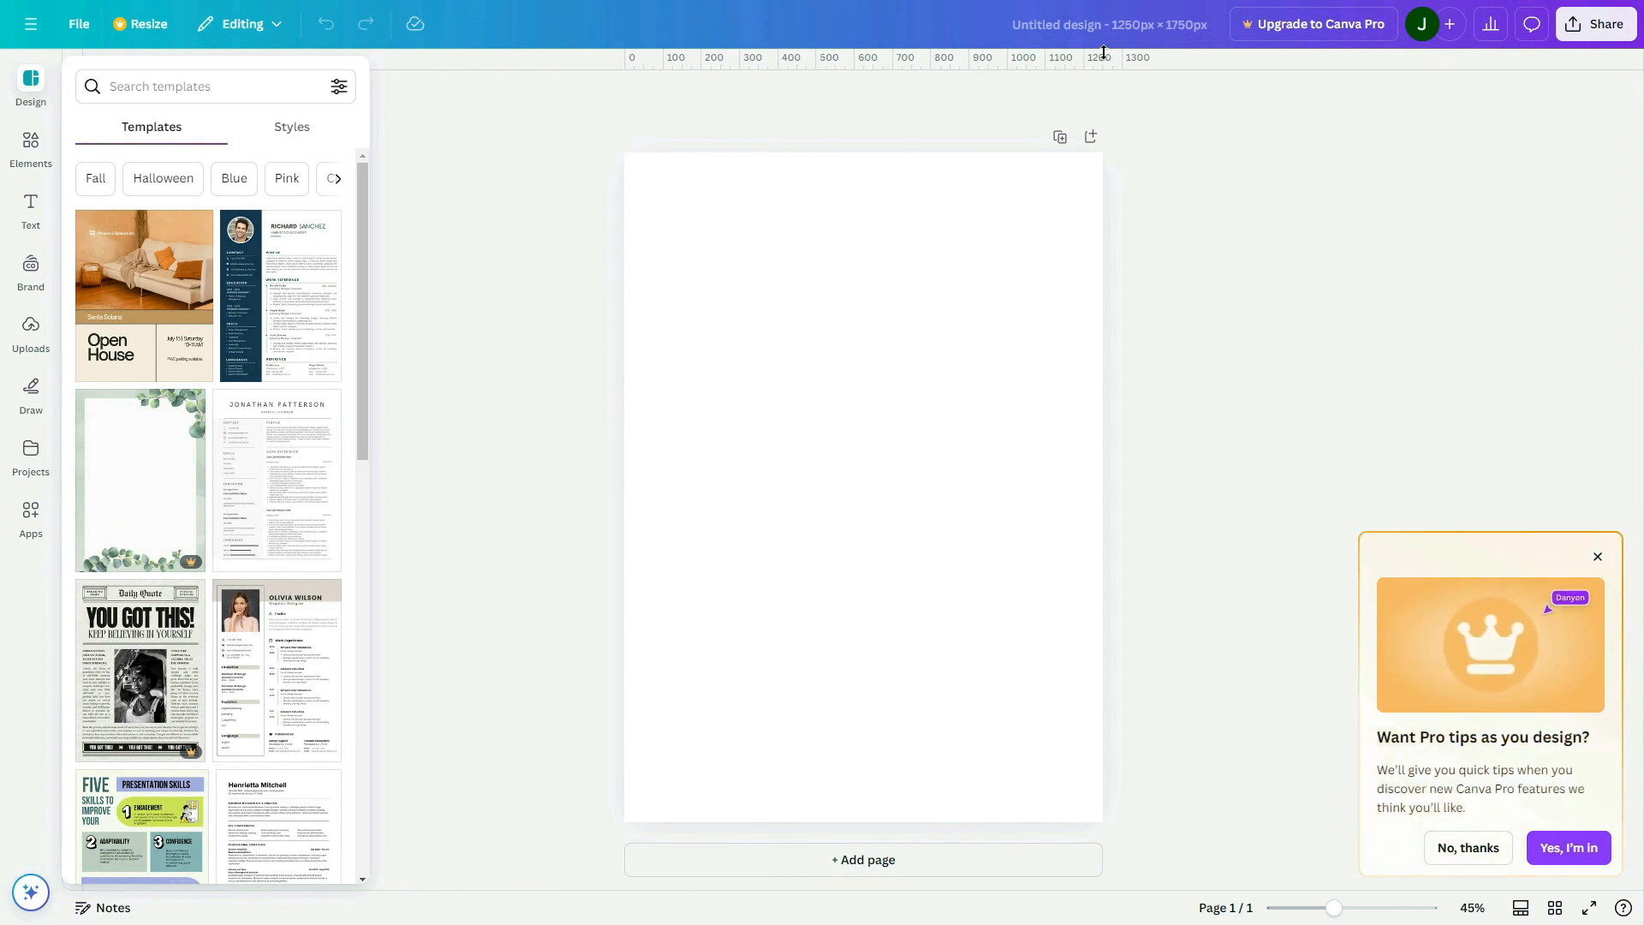
# Rename the design as "Recipe card"
pyautogui.click(1103, 24)
pyautogui.write('Rec')
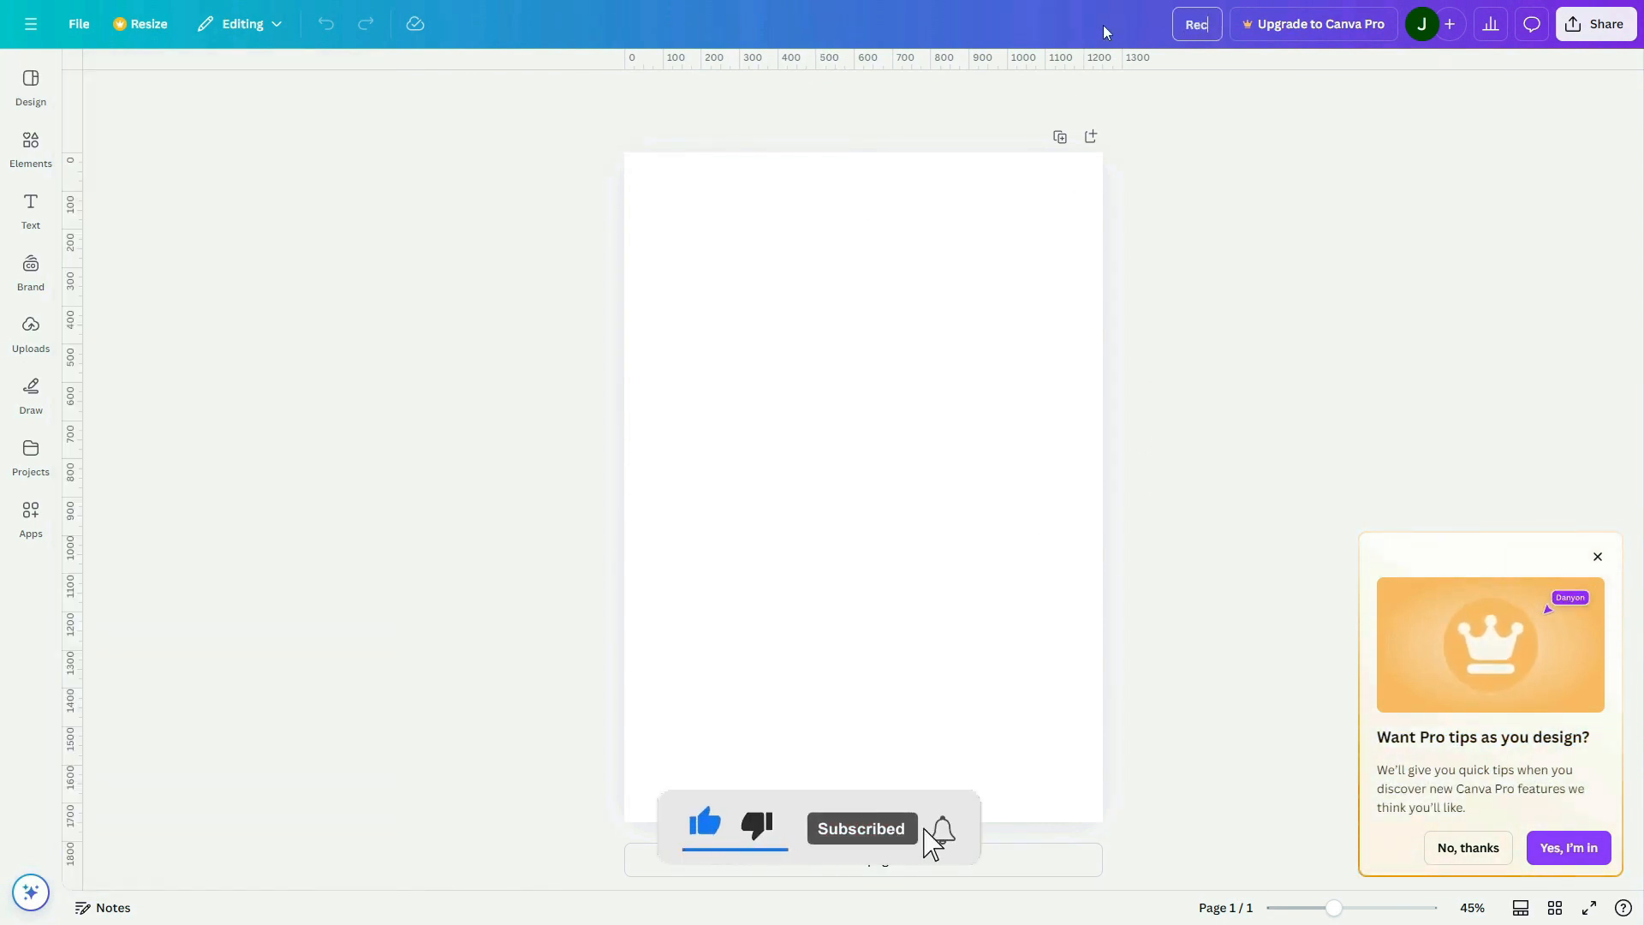
pyautogui.write('ipe card')
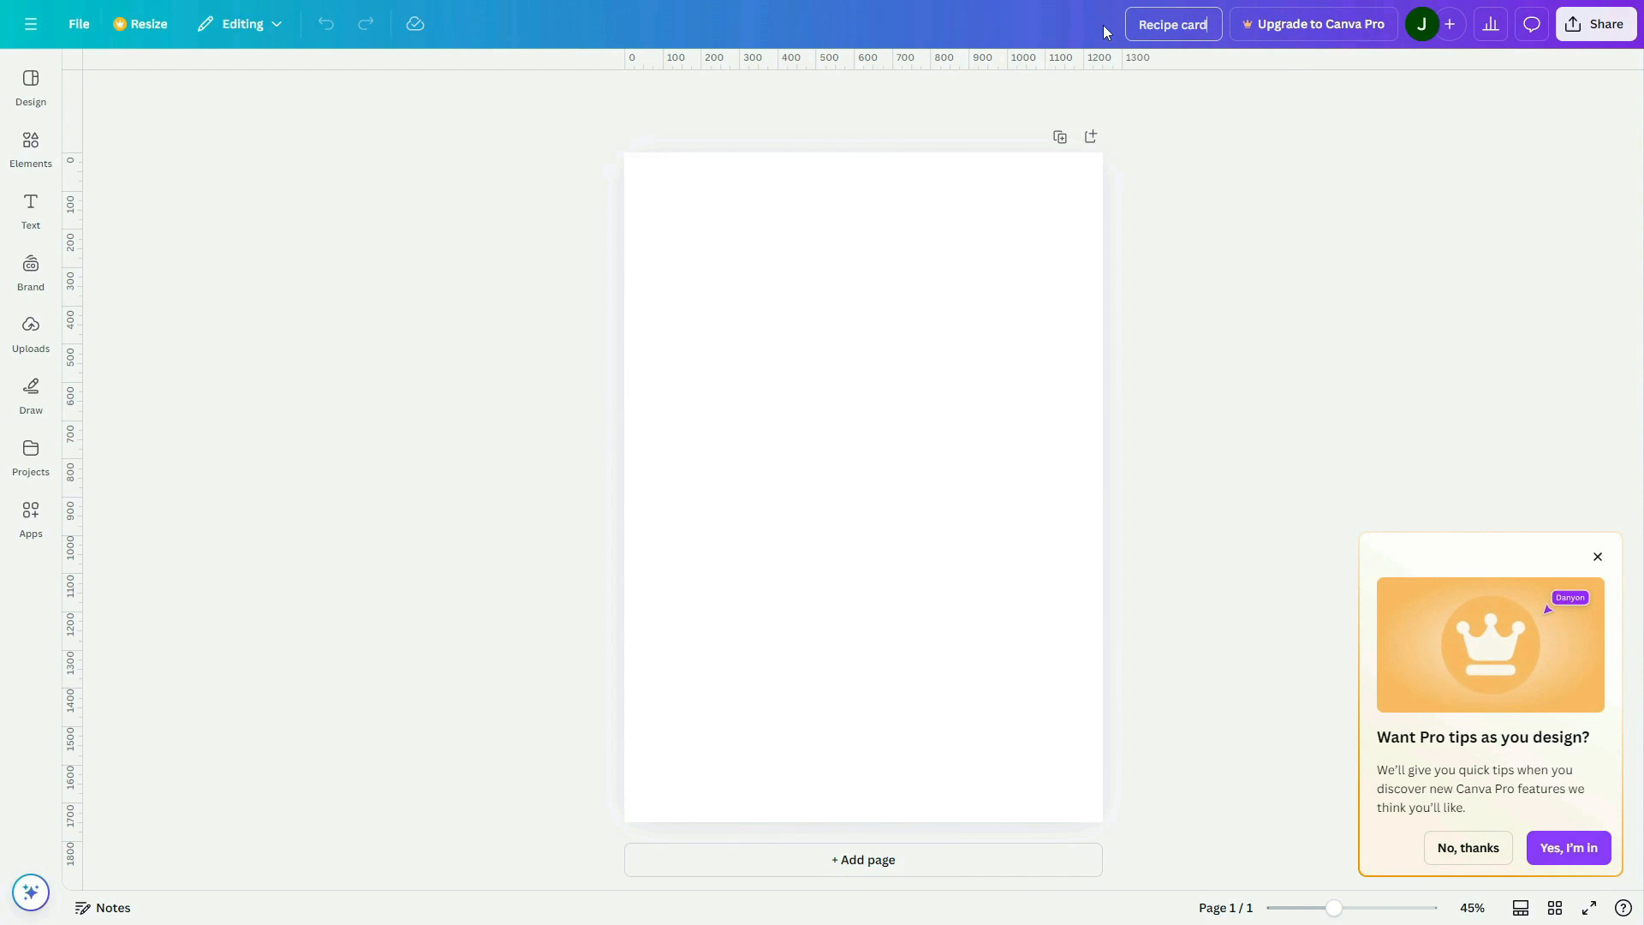
# Set the page background to the pale pinkish solid colour #F8F2F2
pyautogui.click(959, 461)
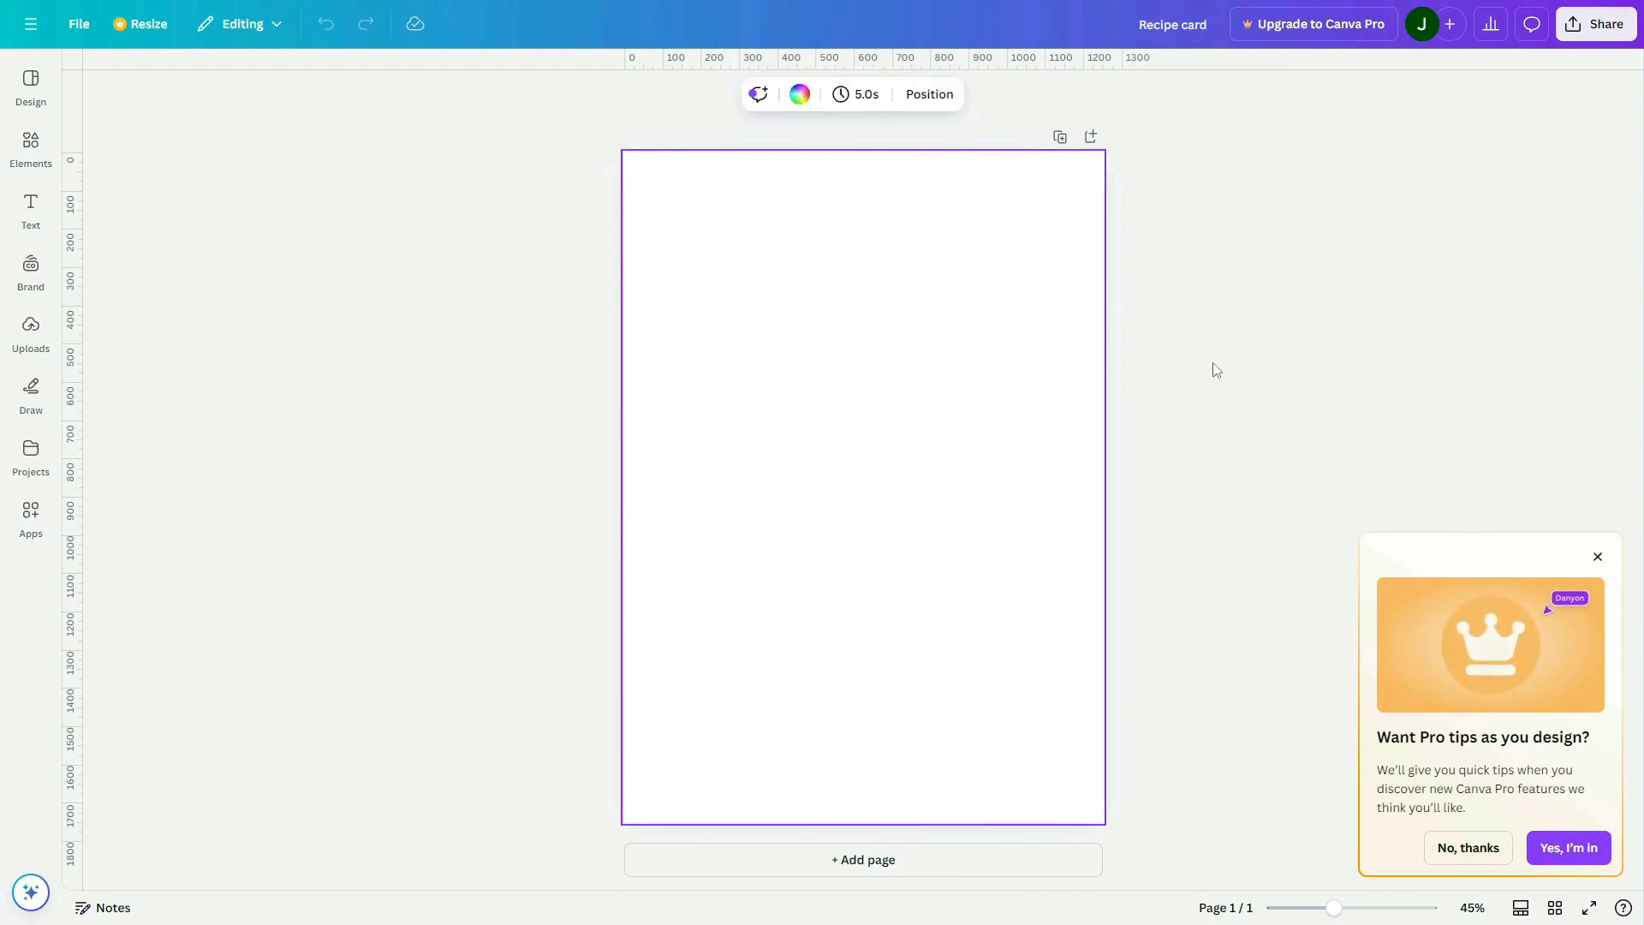
pyautogui.click(800, 95)
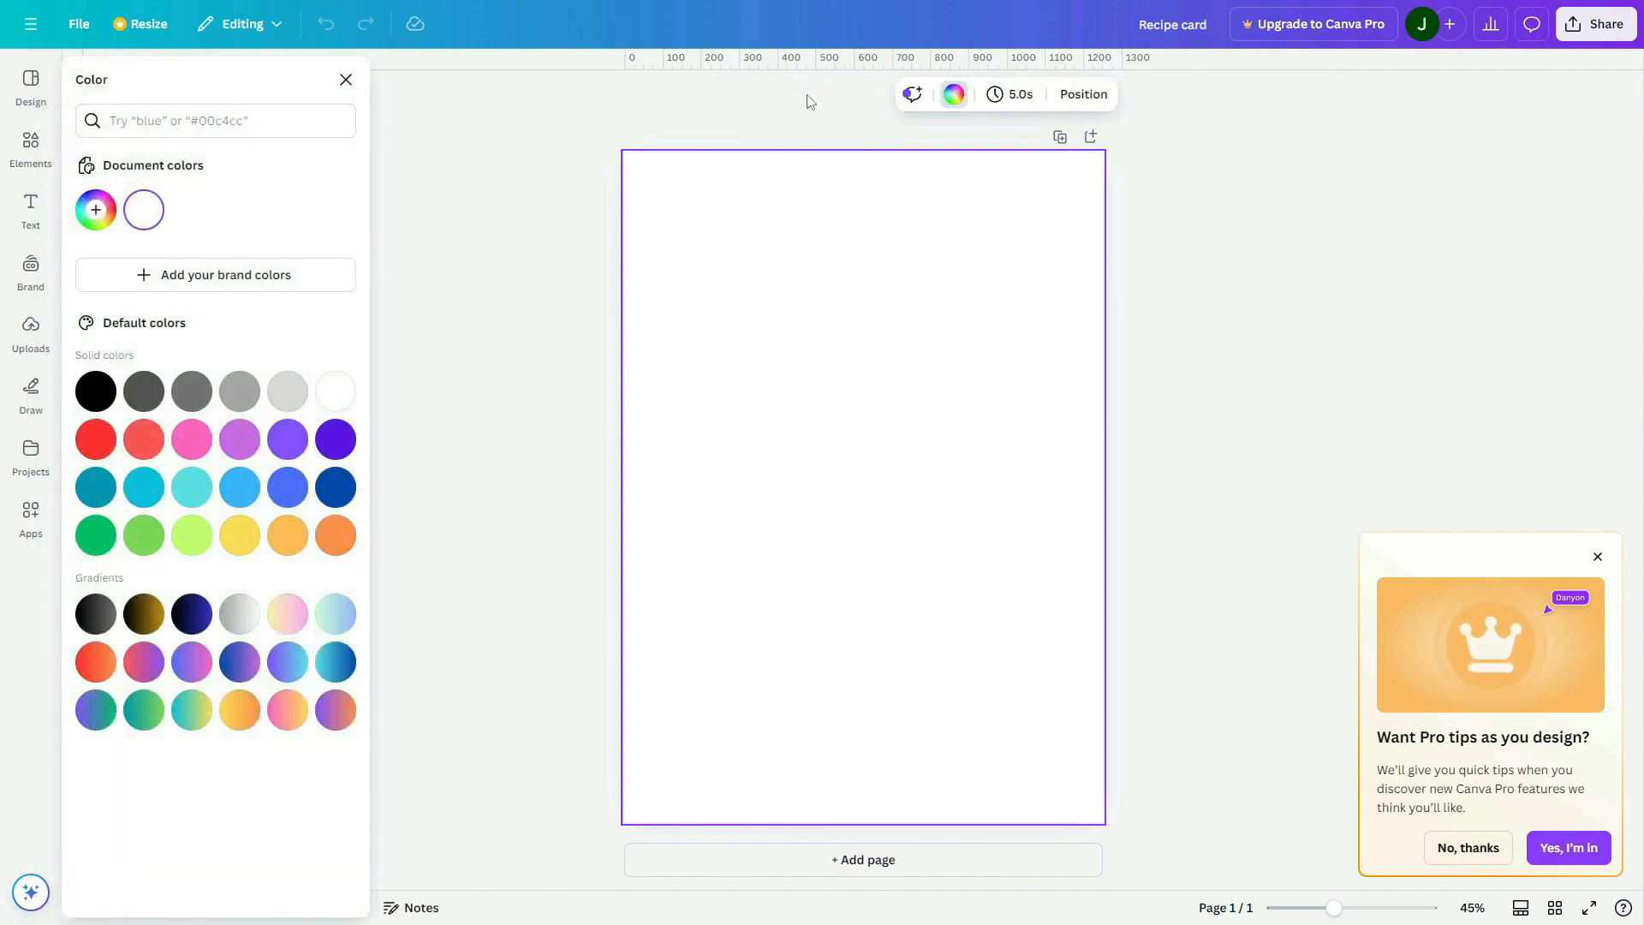
pyautogui.click(97, 213)
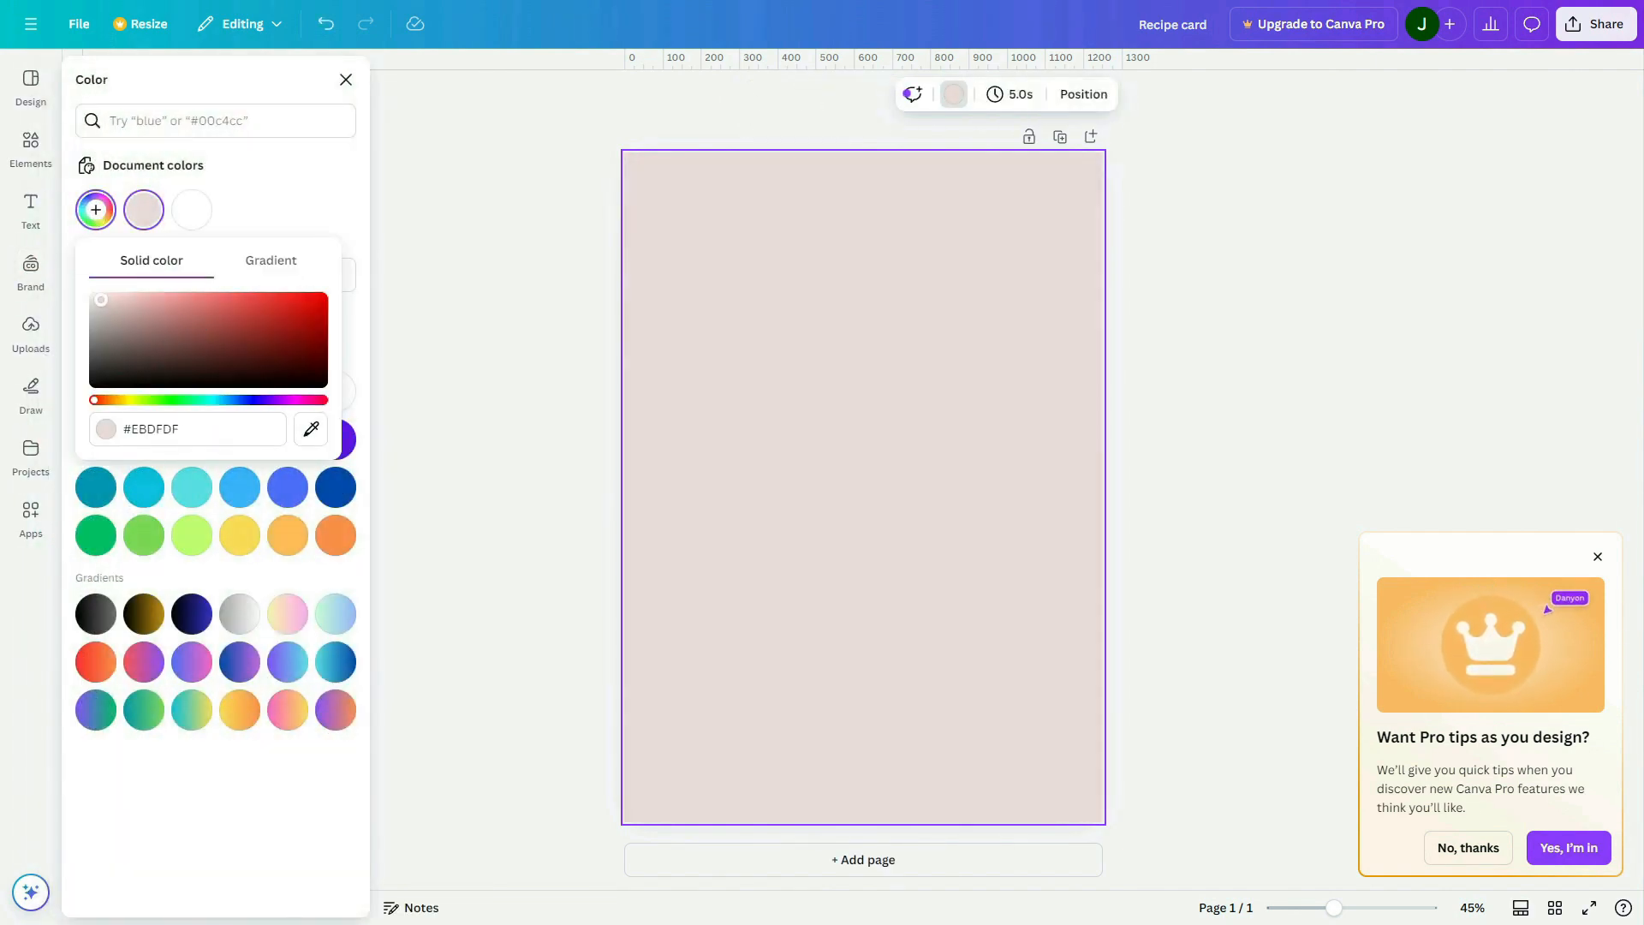
pyautogui.moveTo(101, 300); pyautogui.dragTo(99, 297)
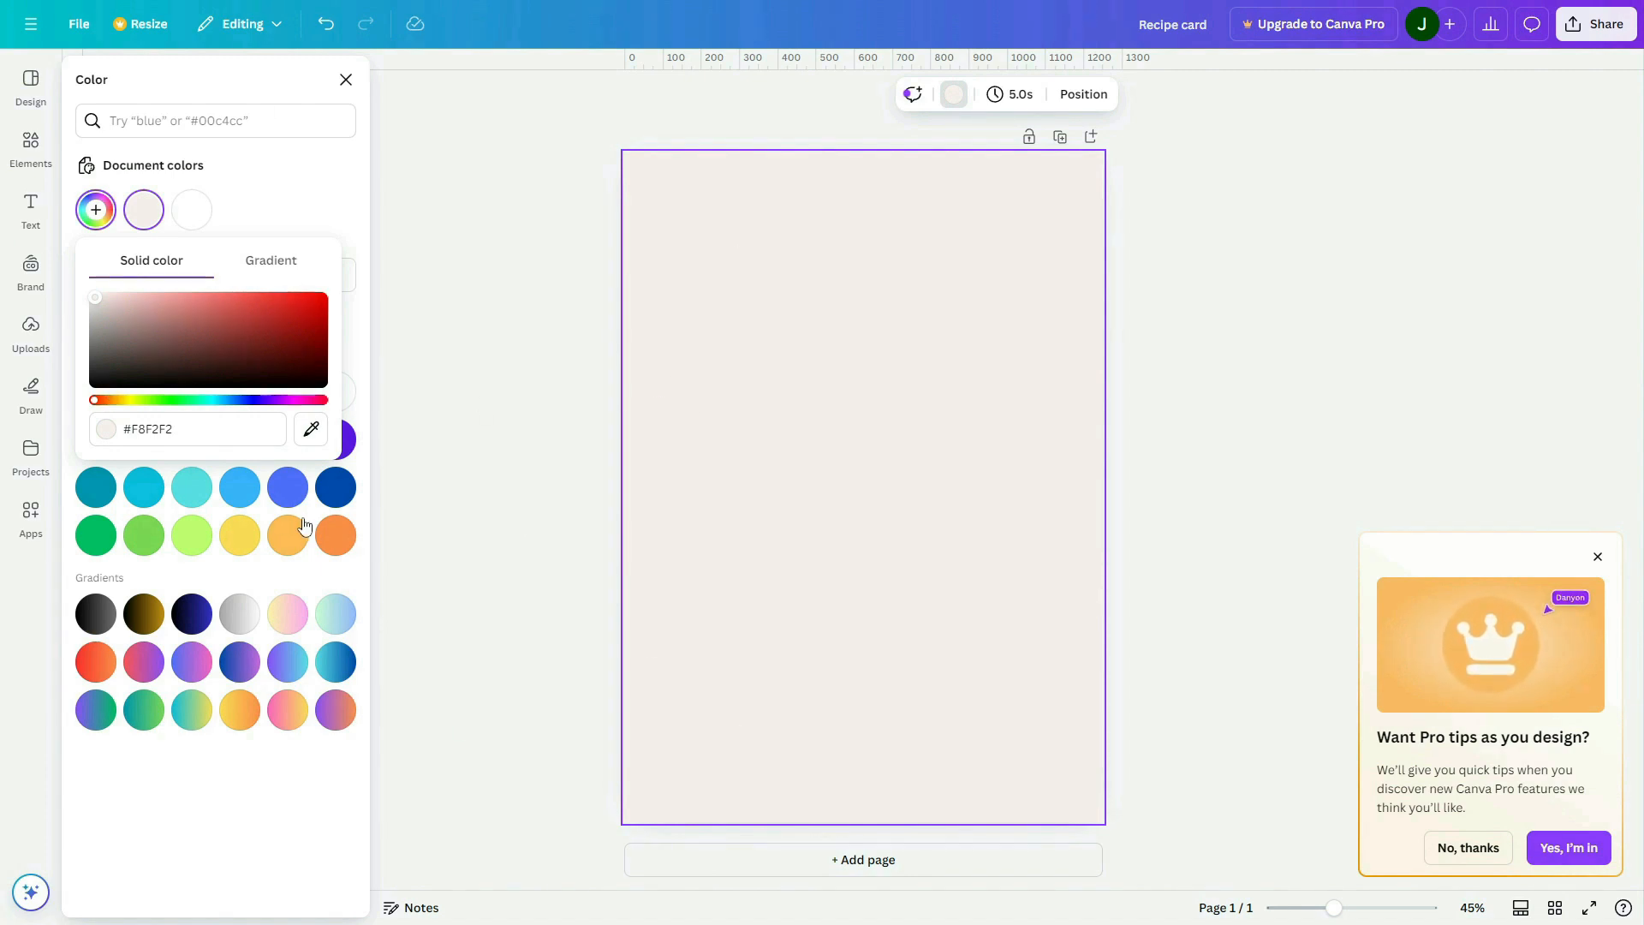
pyautogui.press('Escape')
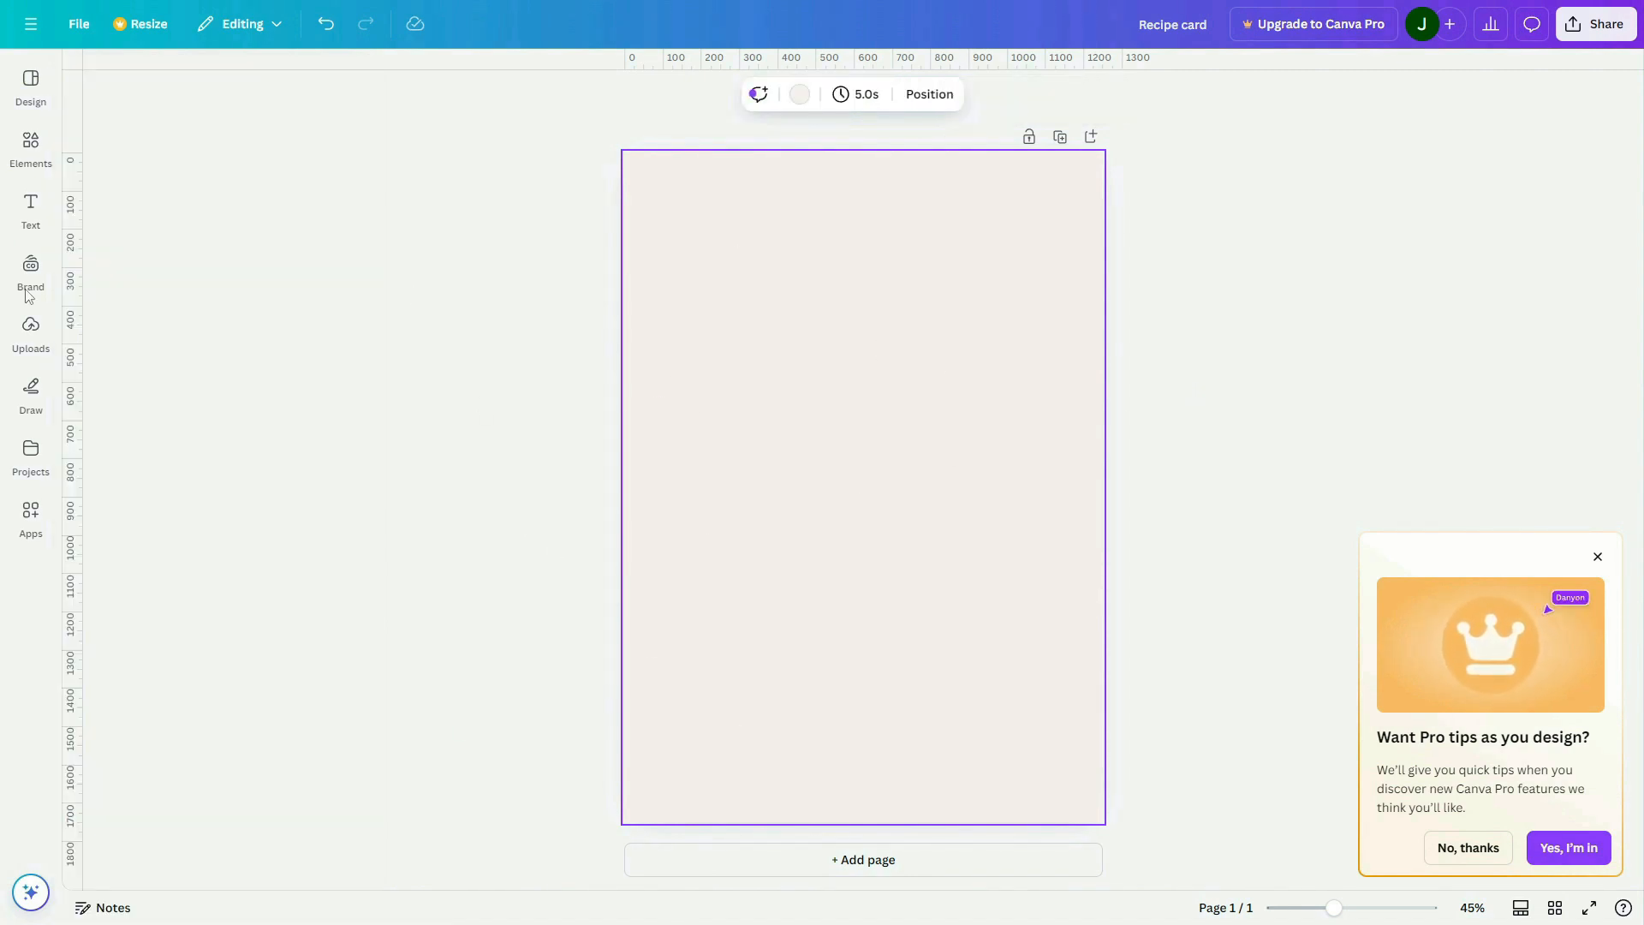
# Add a rounded square shape and stretch it over most of the page, leaving a narrow margin on every side
pyautogui.click(31, 153)
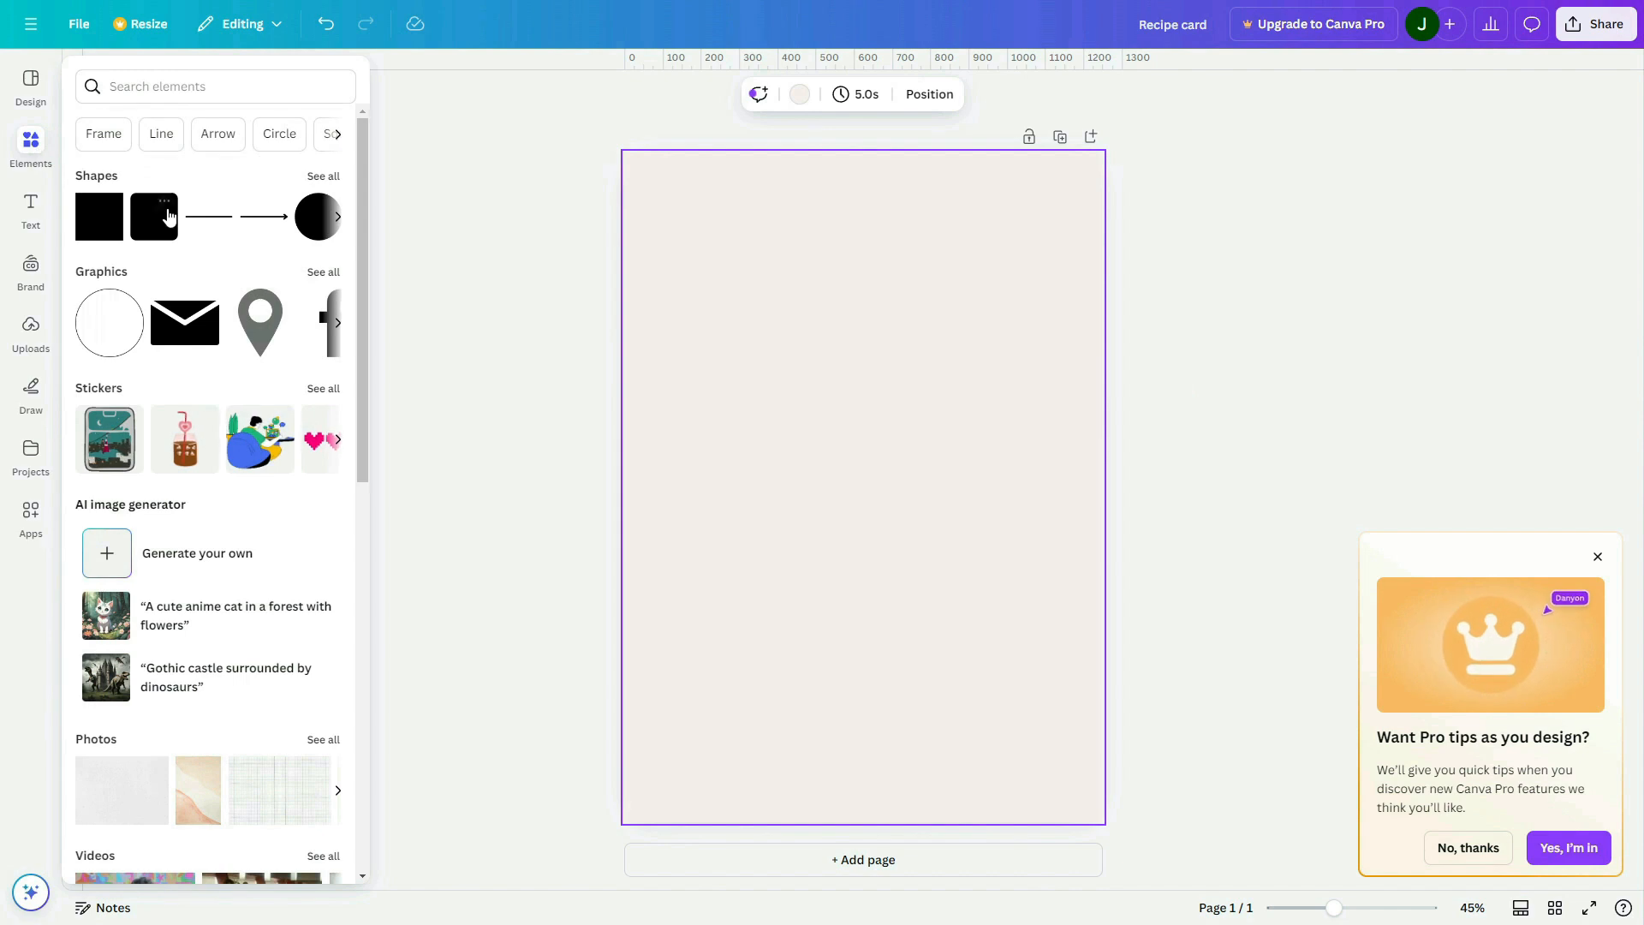
pyautogui.click(148, 225)
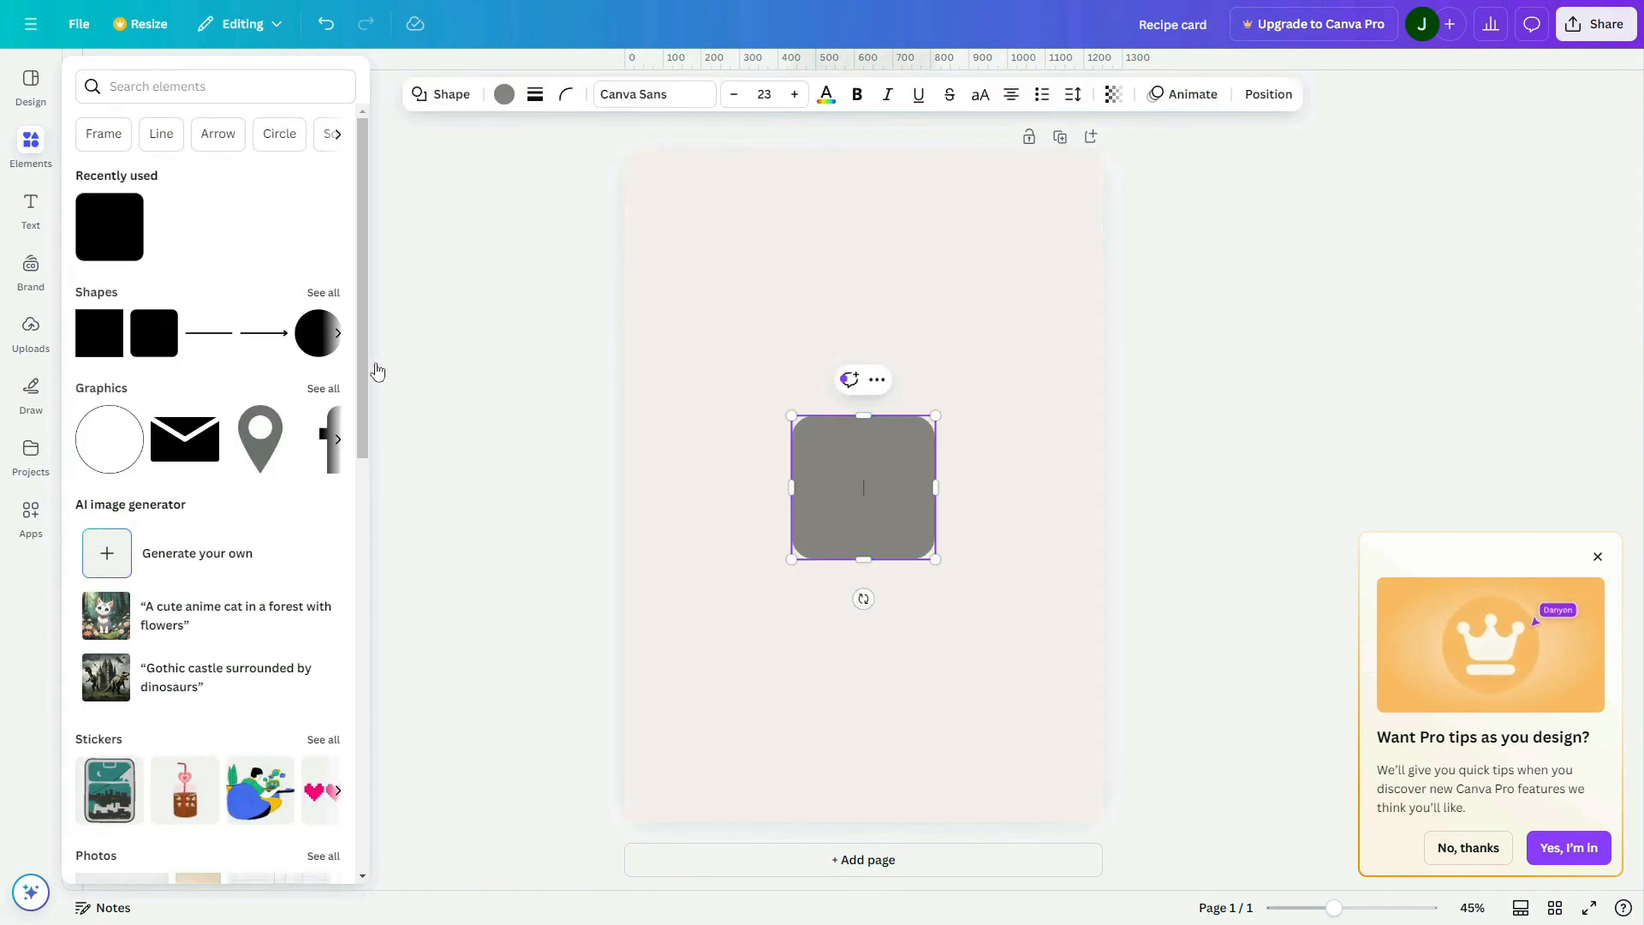
pyautogui.click(376, 373)
pyautogui.click(672, 455)
pyautogui.moveTo(875, 495); pyautogui.dragTo(1069, 273)
pyautogui.moveTo(870, 344); pyautogui.dragTo(808, 803)
pyautogui.moveTo(672, 499); pyautogui.dragTo(655, 495)
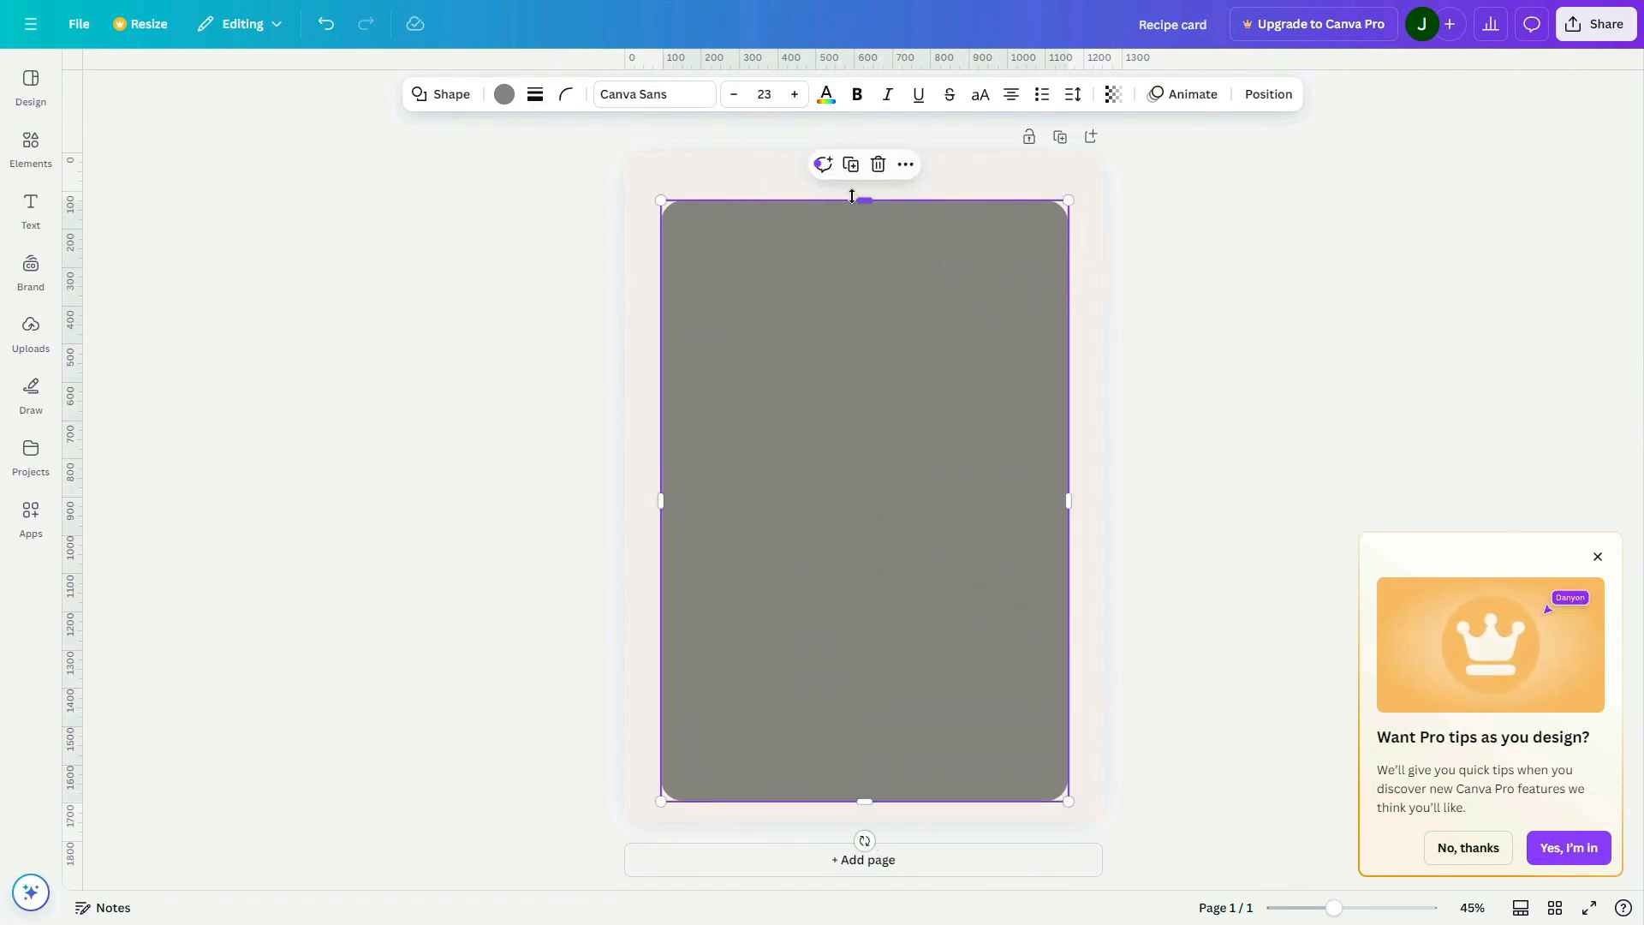
pyautogui.moveTo(861, 201); pyautogui.dragTo(855, 186)
pyautogui.moveTo(866, 805); pyautogui.dragTo(865, 798)
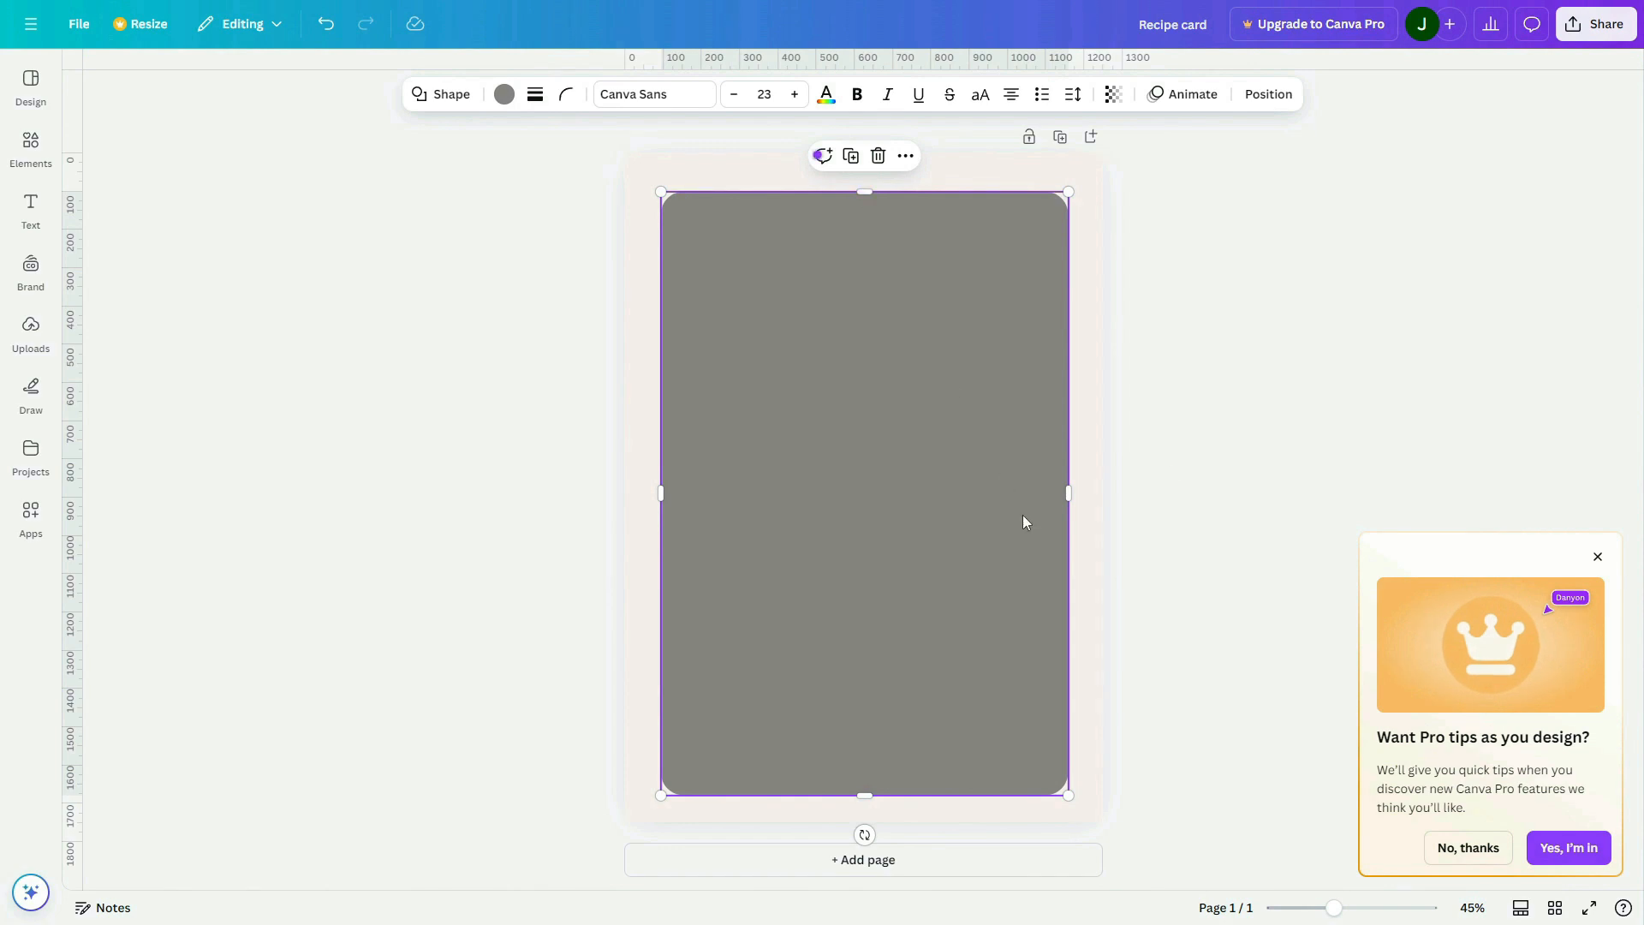
# Set the large rounded rectangle's corner rounding to 36 and fill it with white (#ffffff)
pyautogui.click(566, 94)
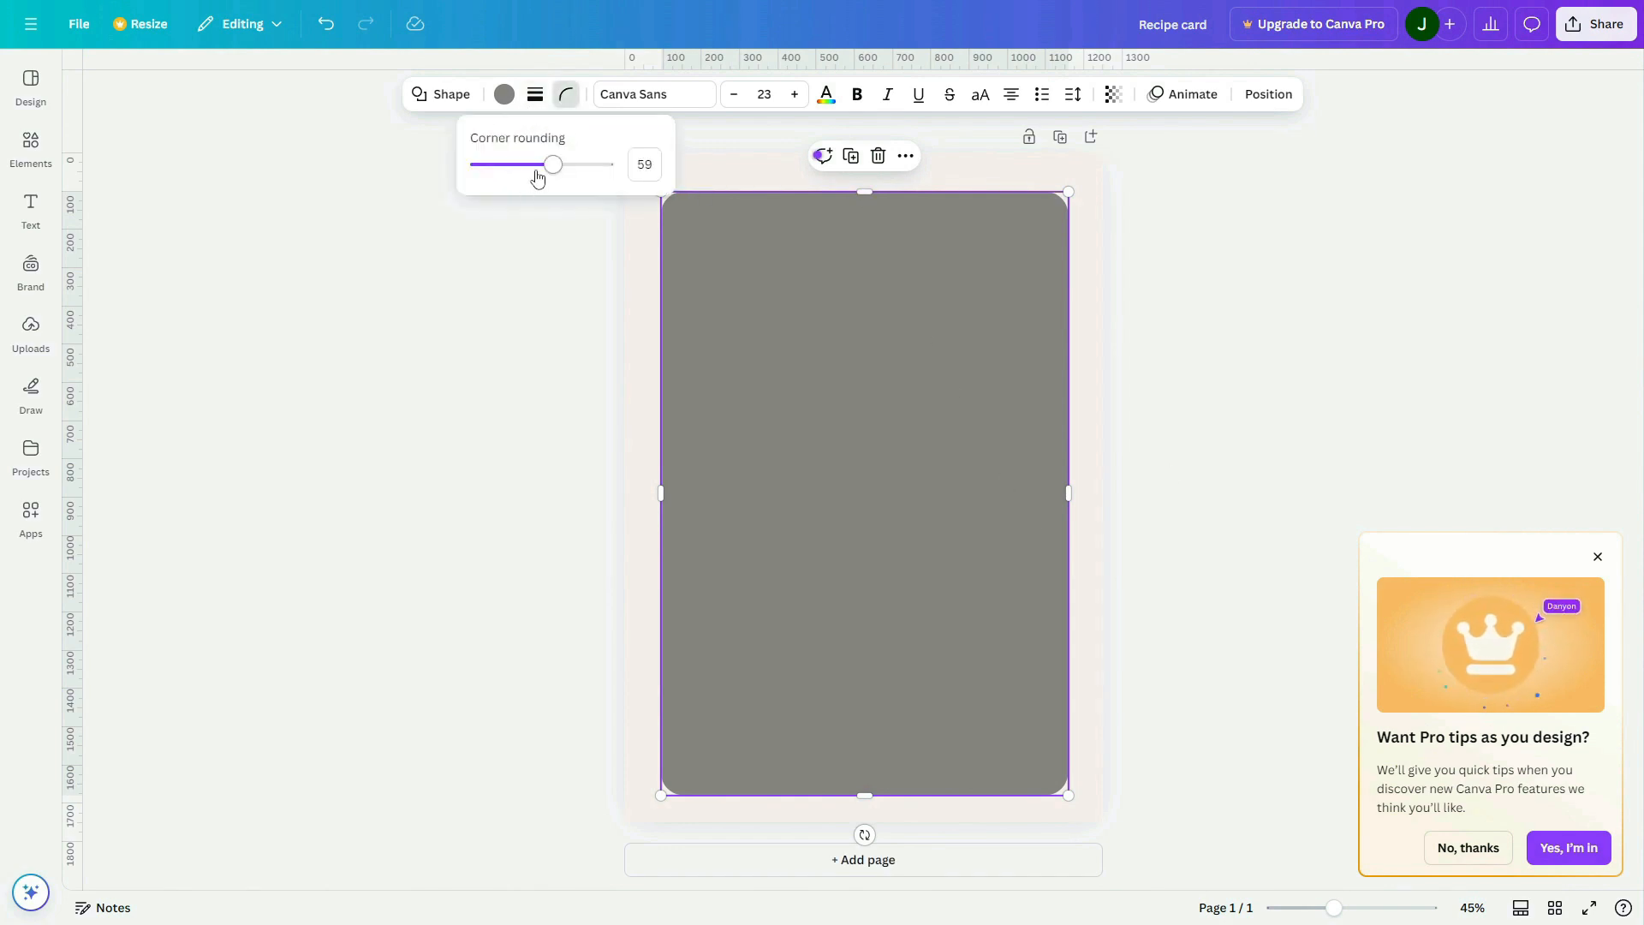
pyautogui.moveTo(537, 177); pyautogui.dragTo(541, 172)
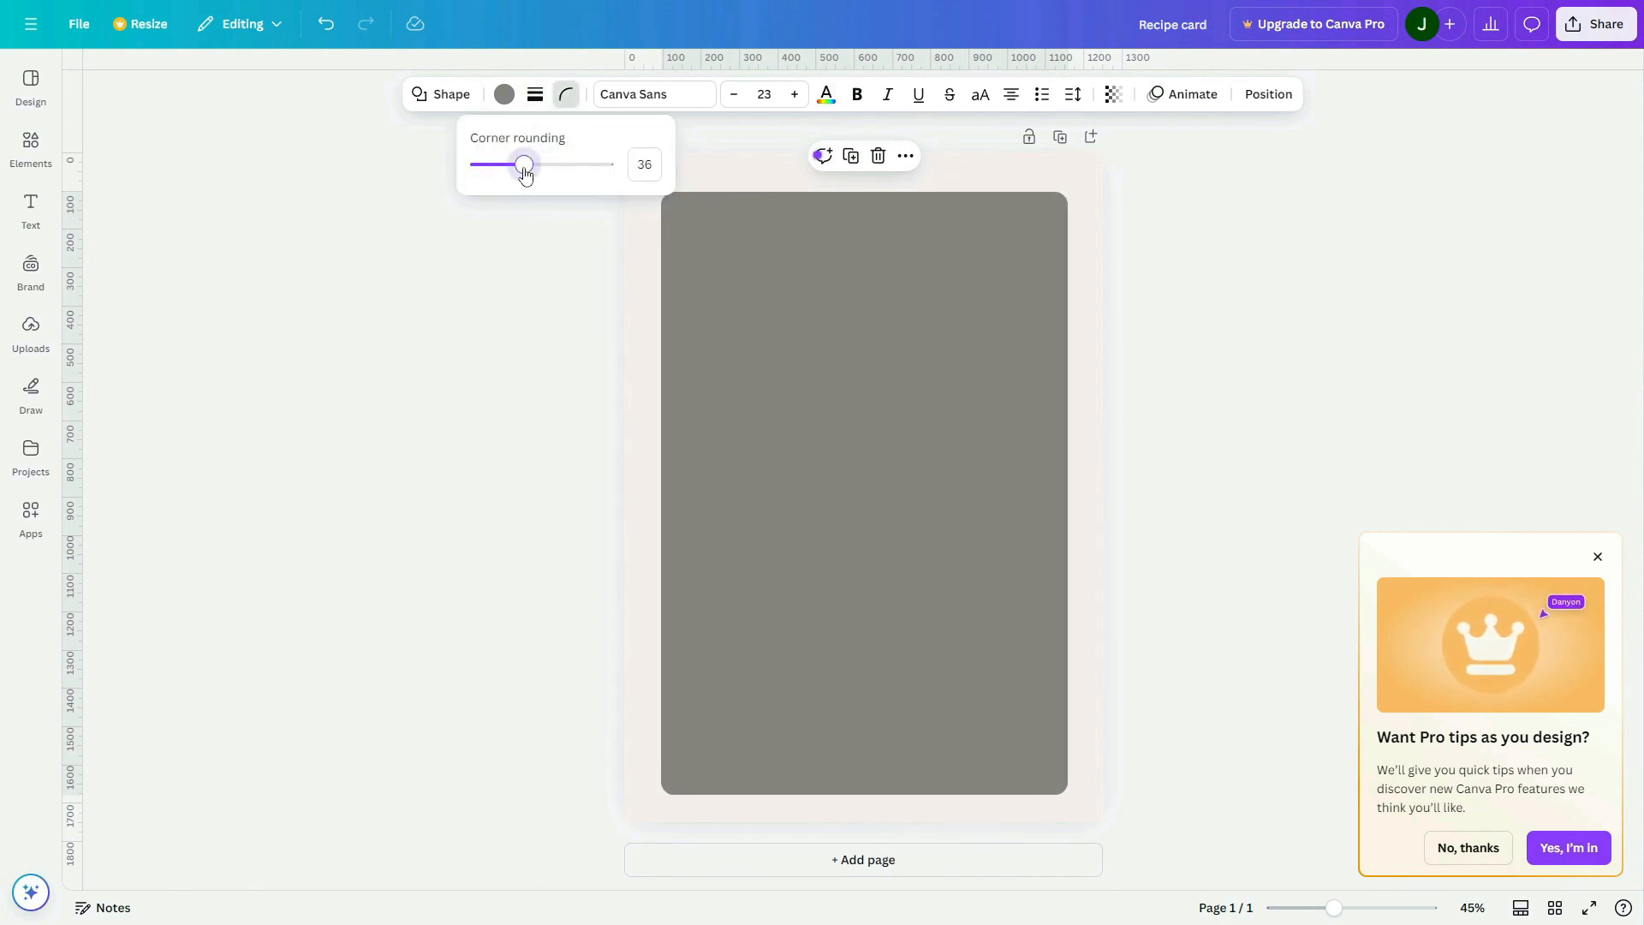
pyautogui.click(645, 287)
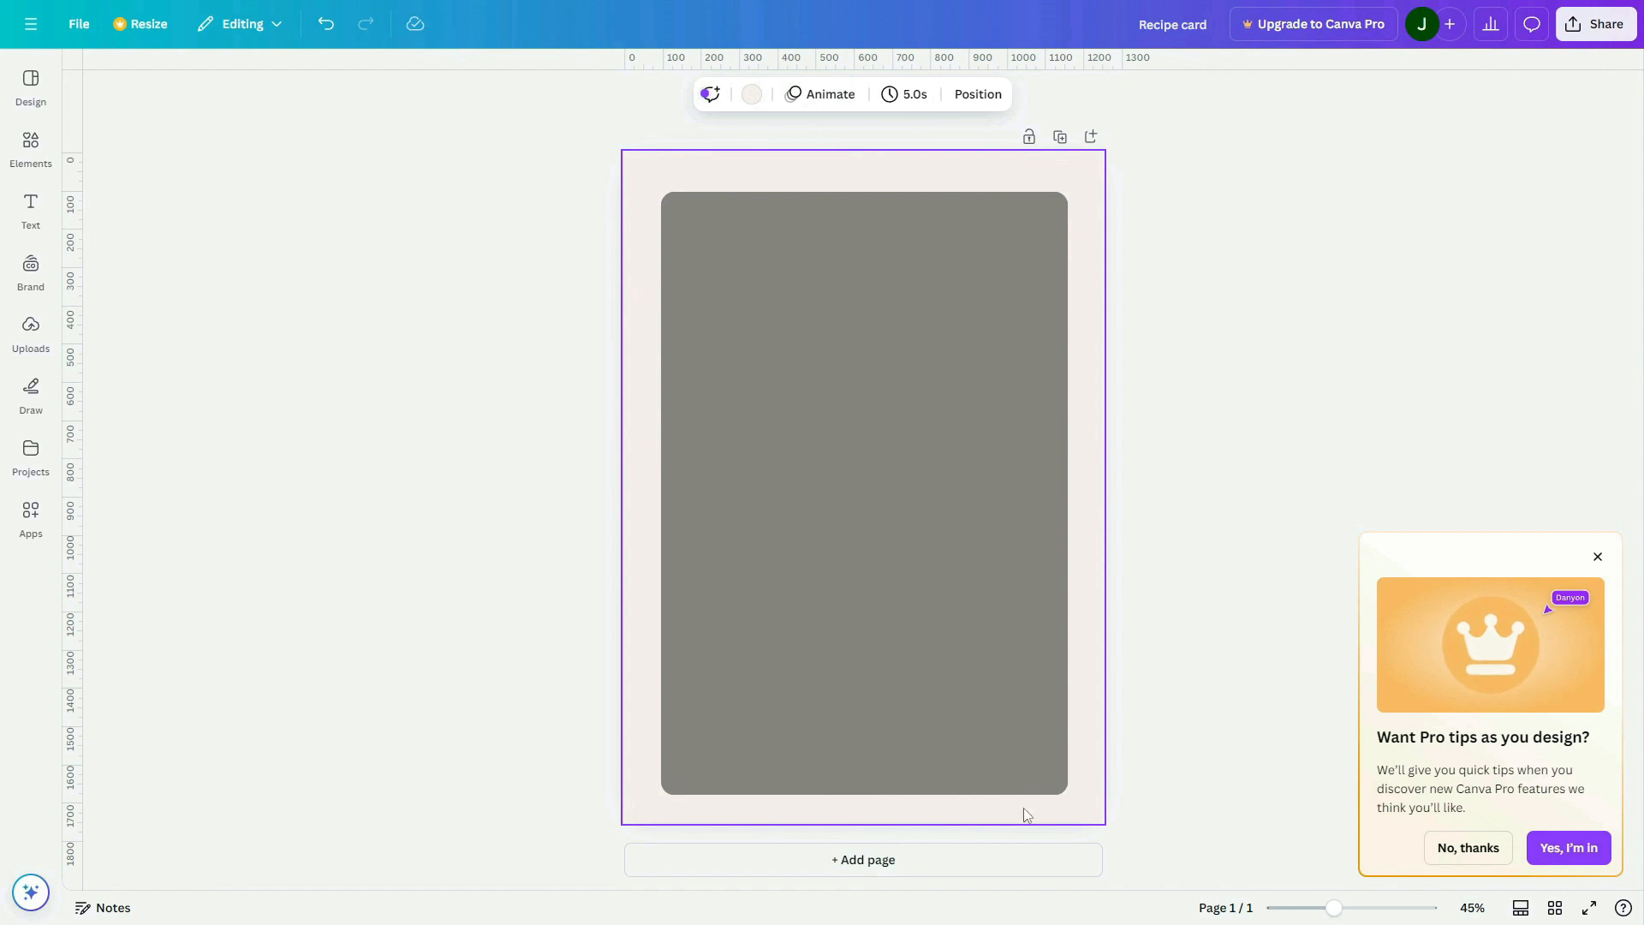
pyautogui.click(844, 455)
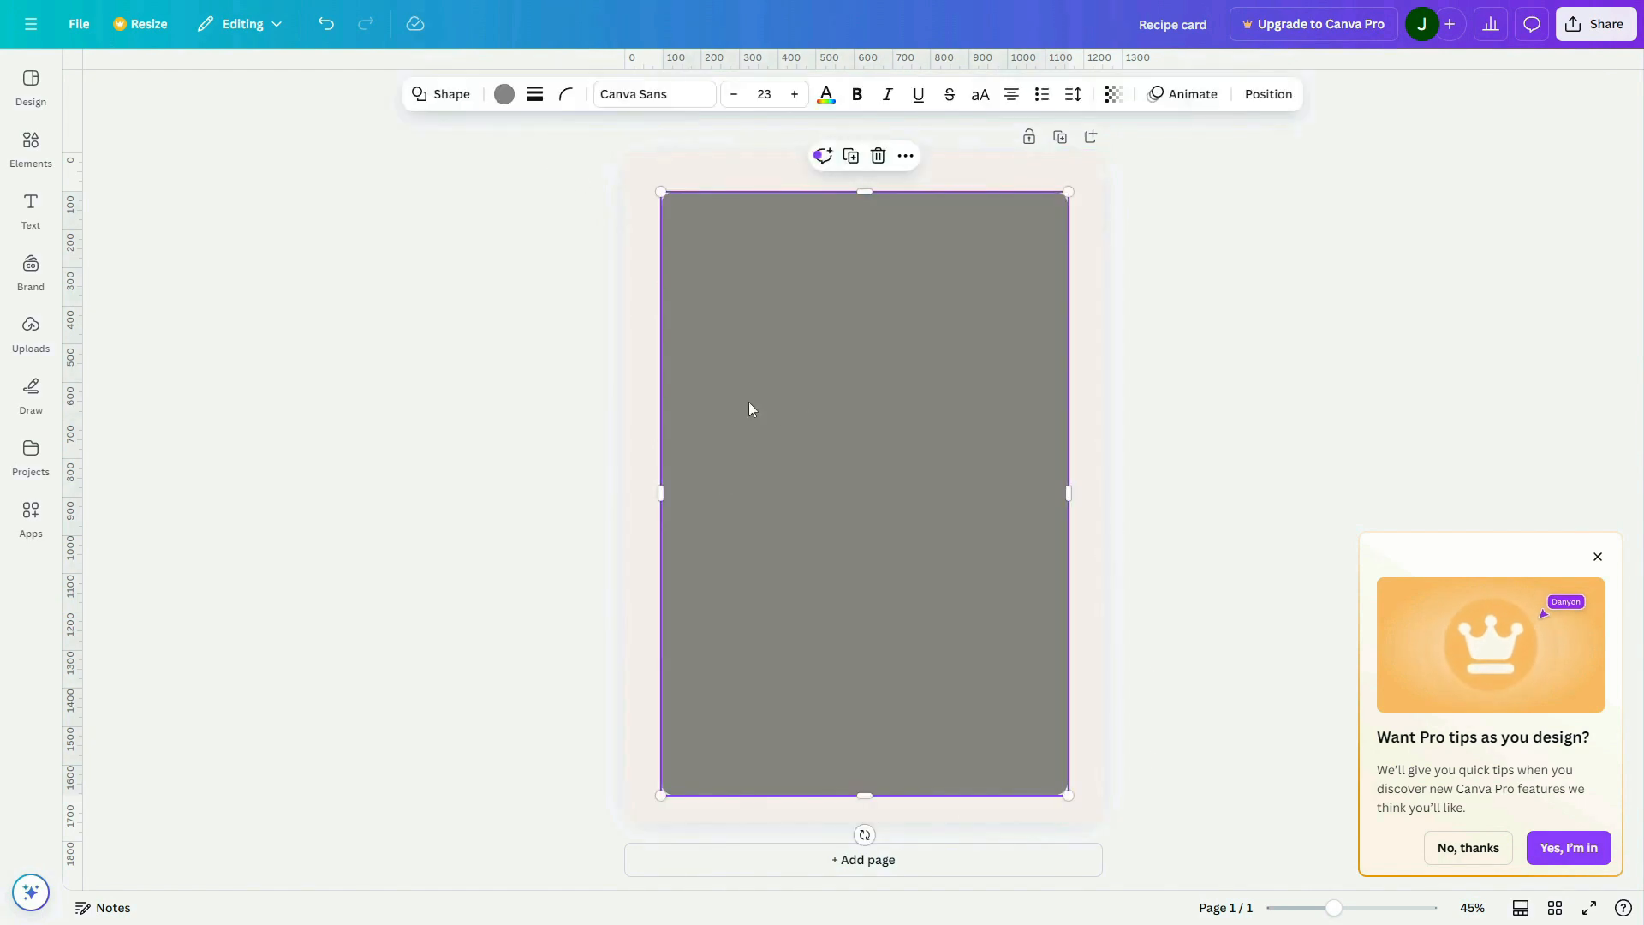
pyautogui.click(504, 94)
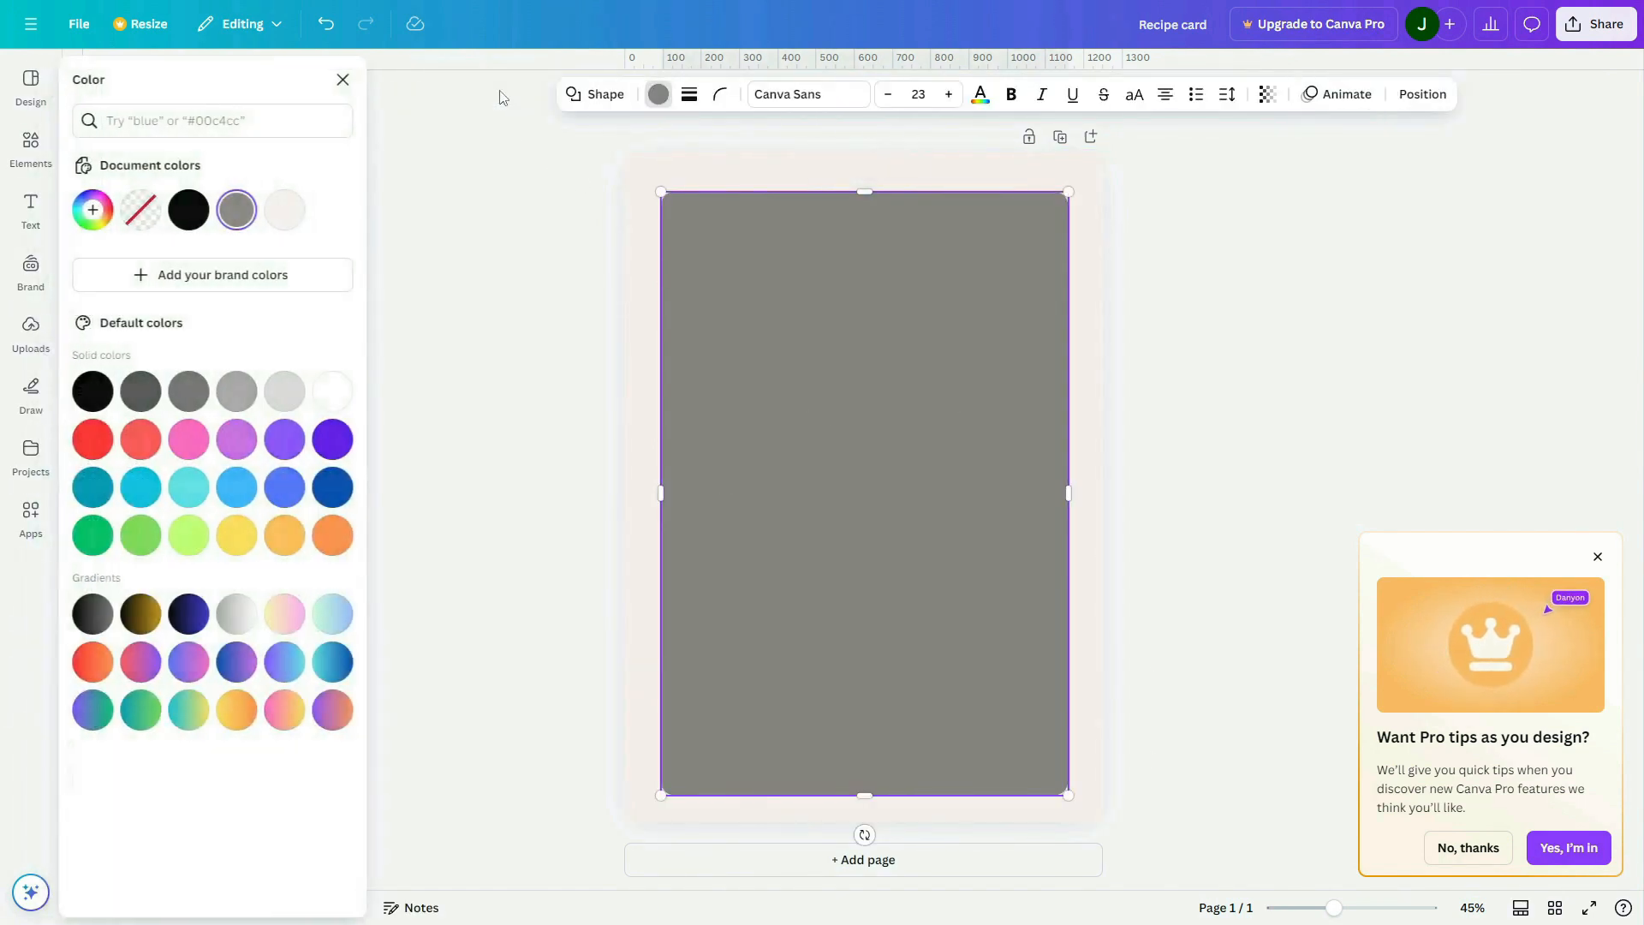
pyautogui.click(335, 394)
pyautogui.click(1253, 536)
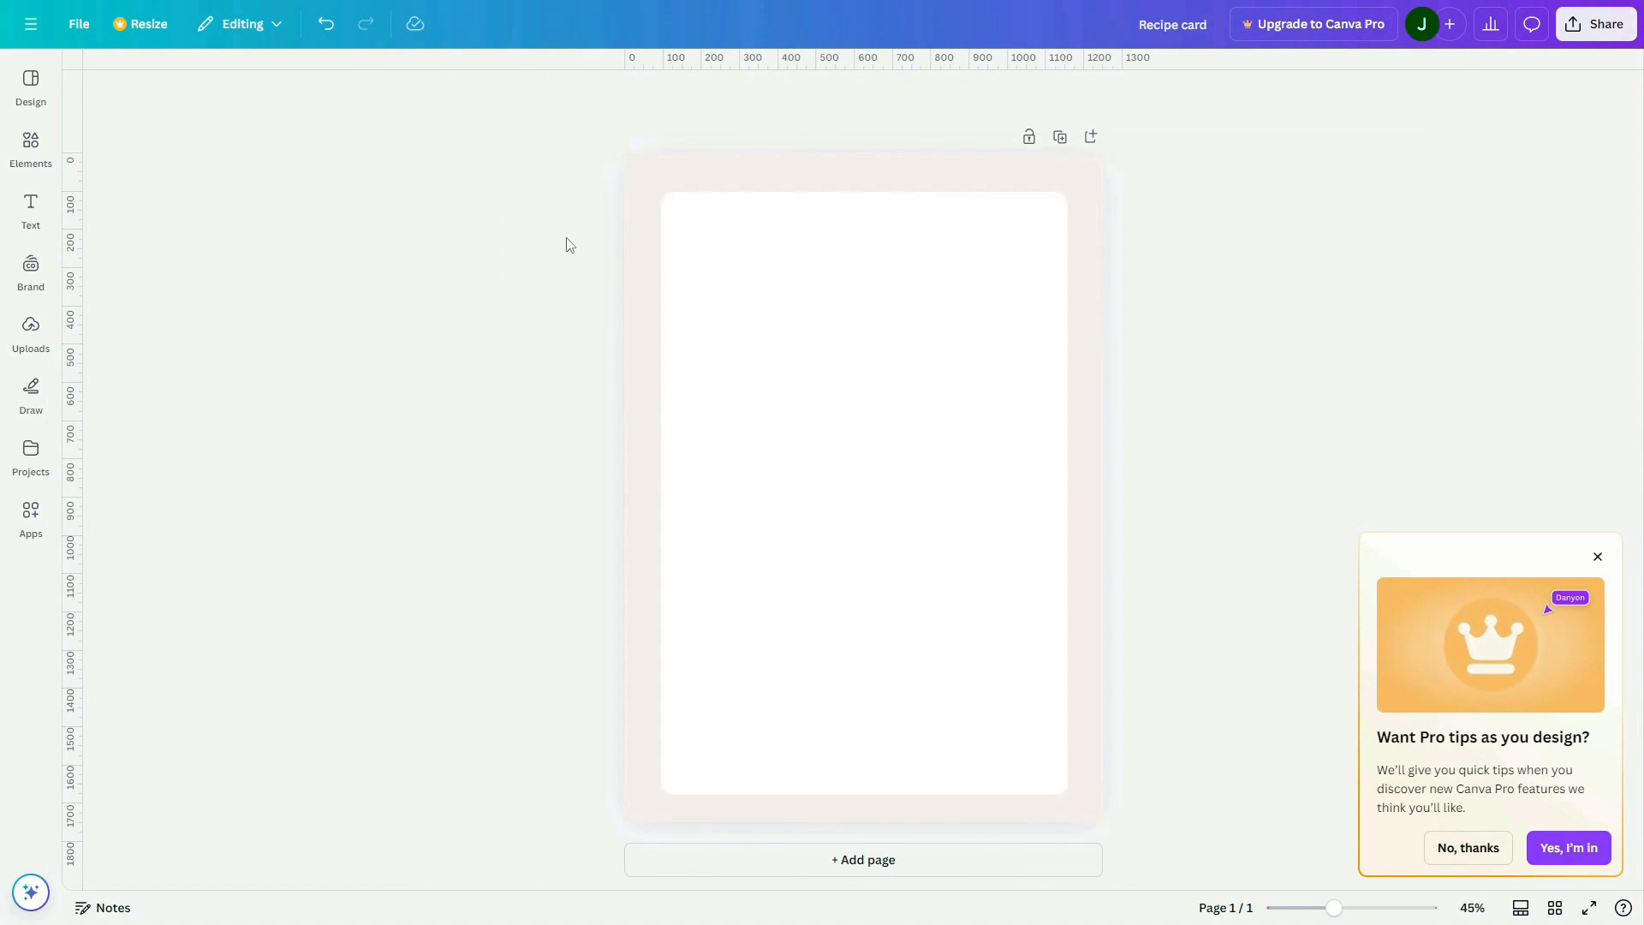
# Give the white rounded rectangle a solid black border with a weight of 4
pyautogui.click(787, 303)
pyautogui.click(537, 95)
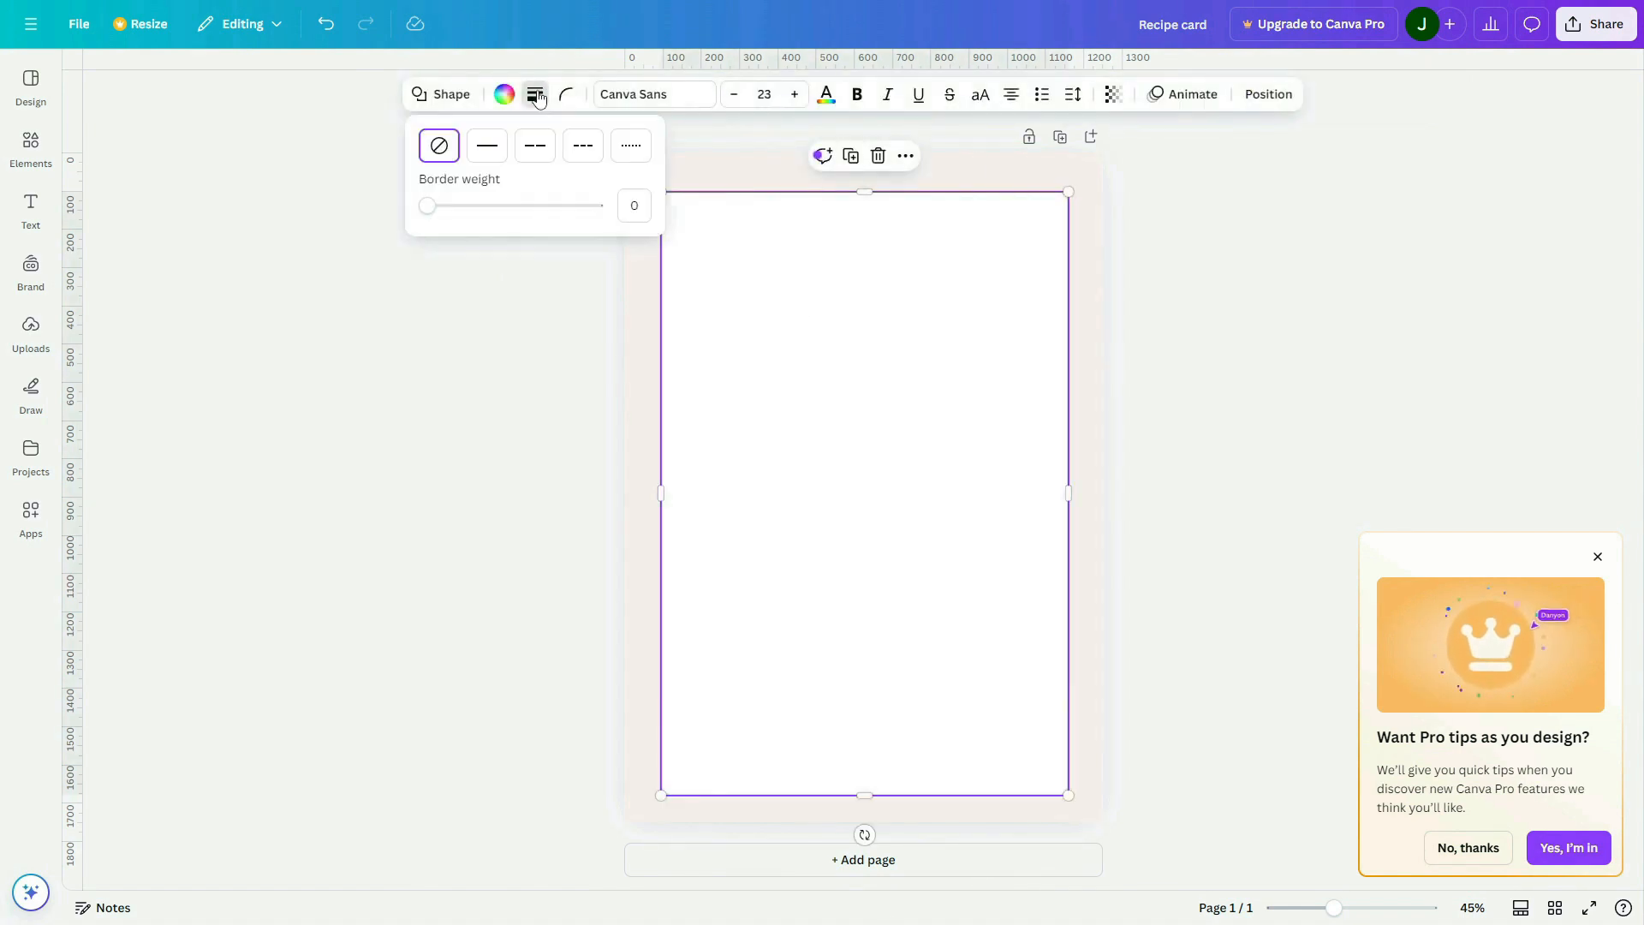
pyautogui.click(438, 210)
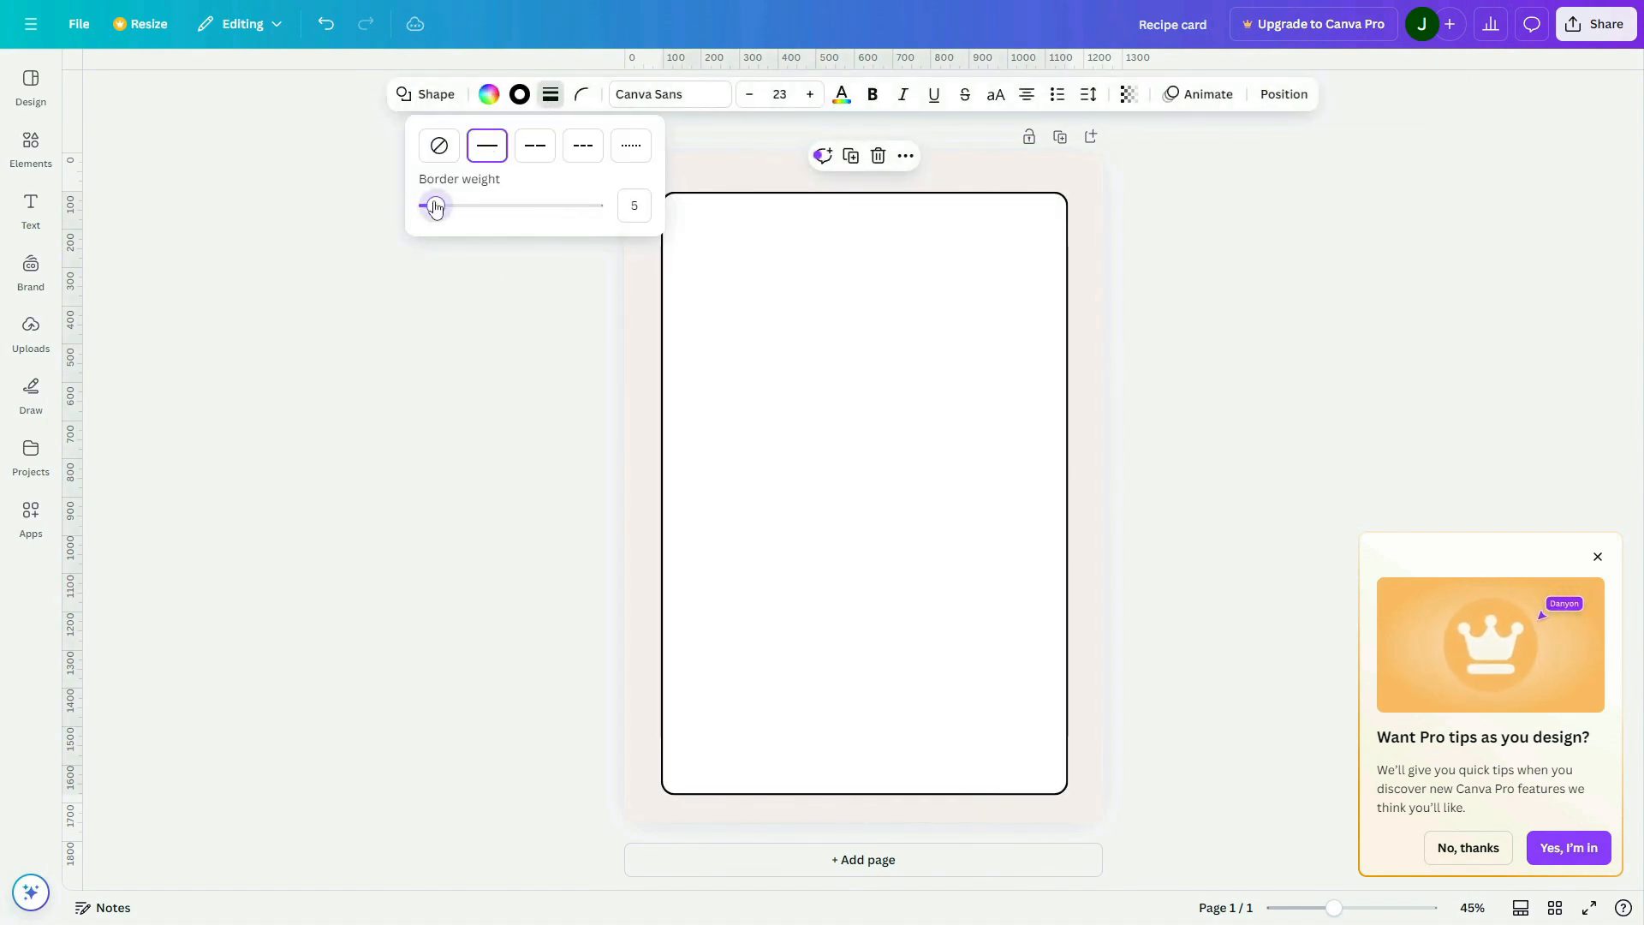
pyautogui.moveTo(435, 207); pyautogui.dragTo(433, 206)
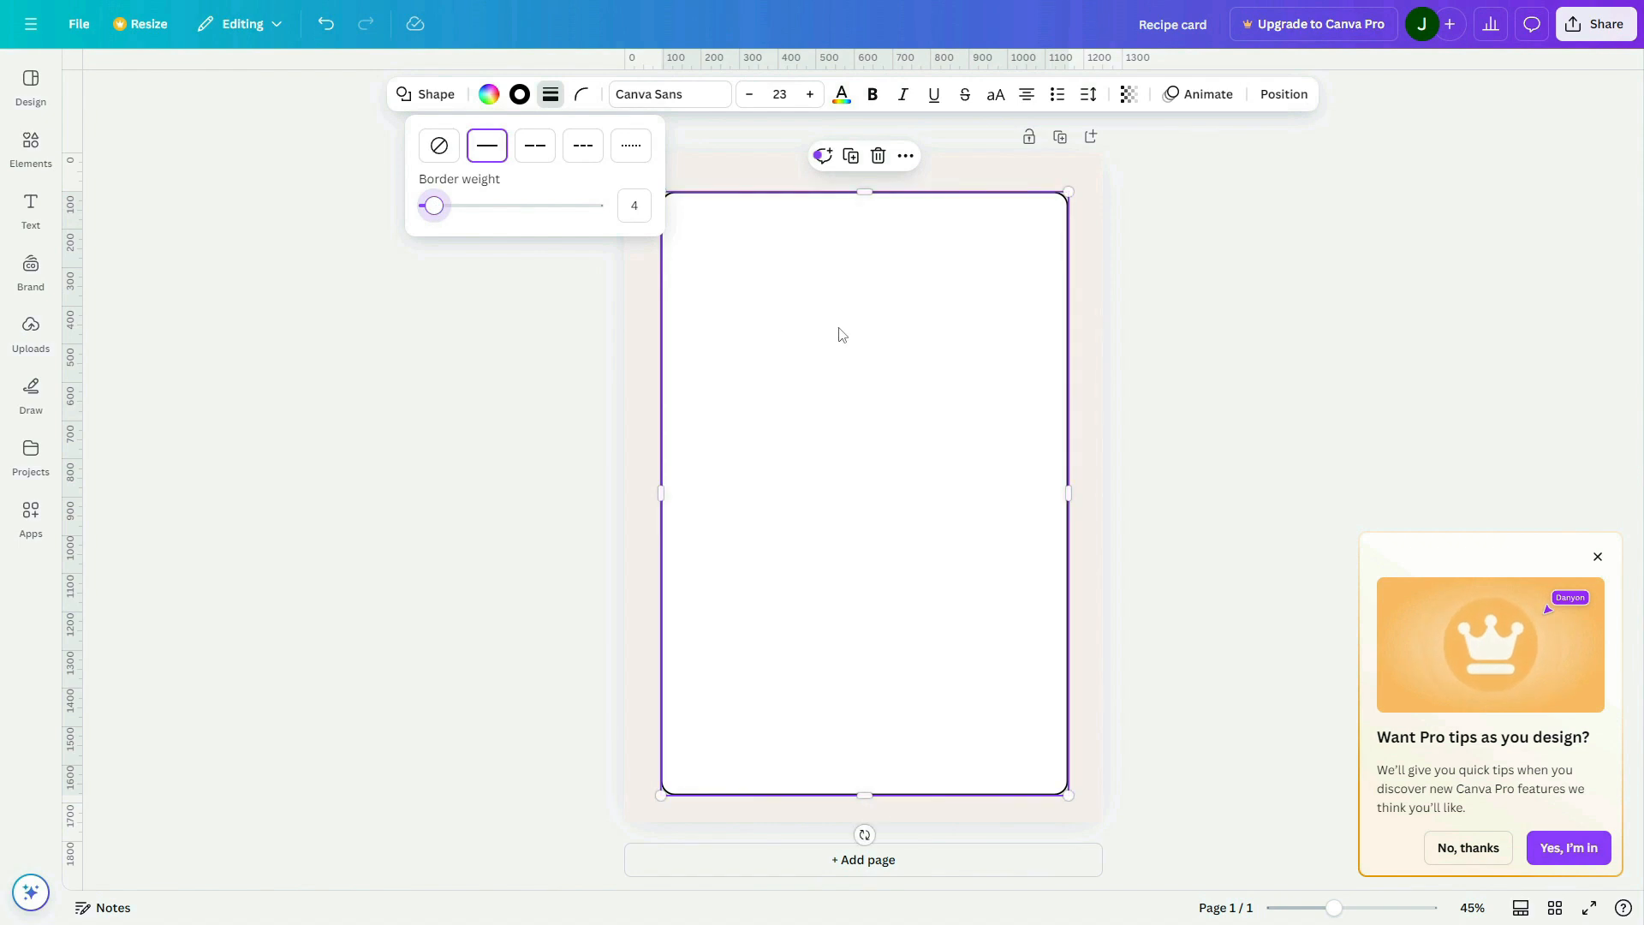
pyautogui.click(1082, 366)
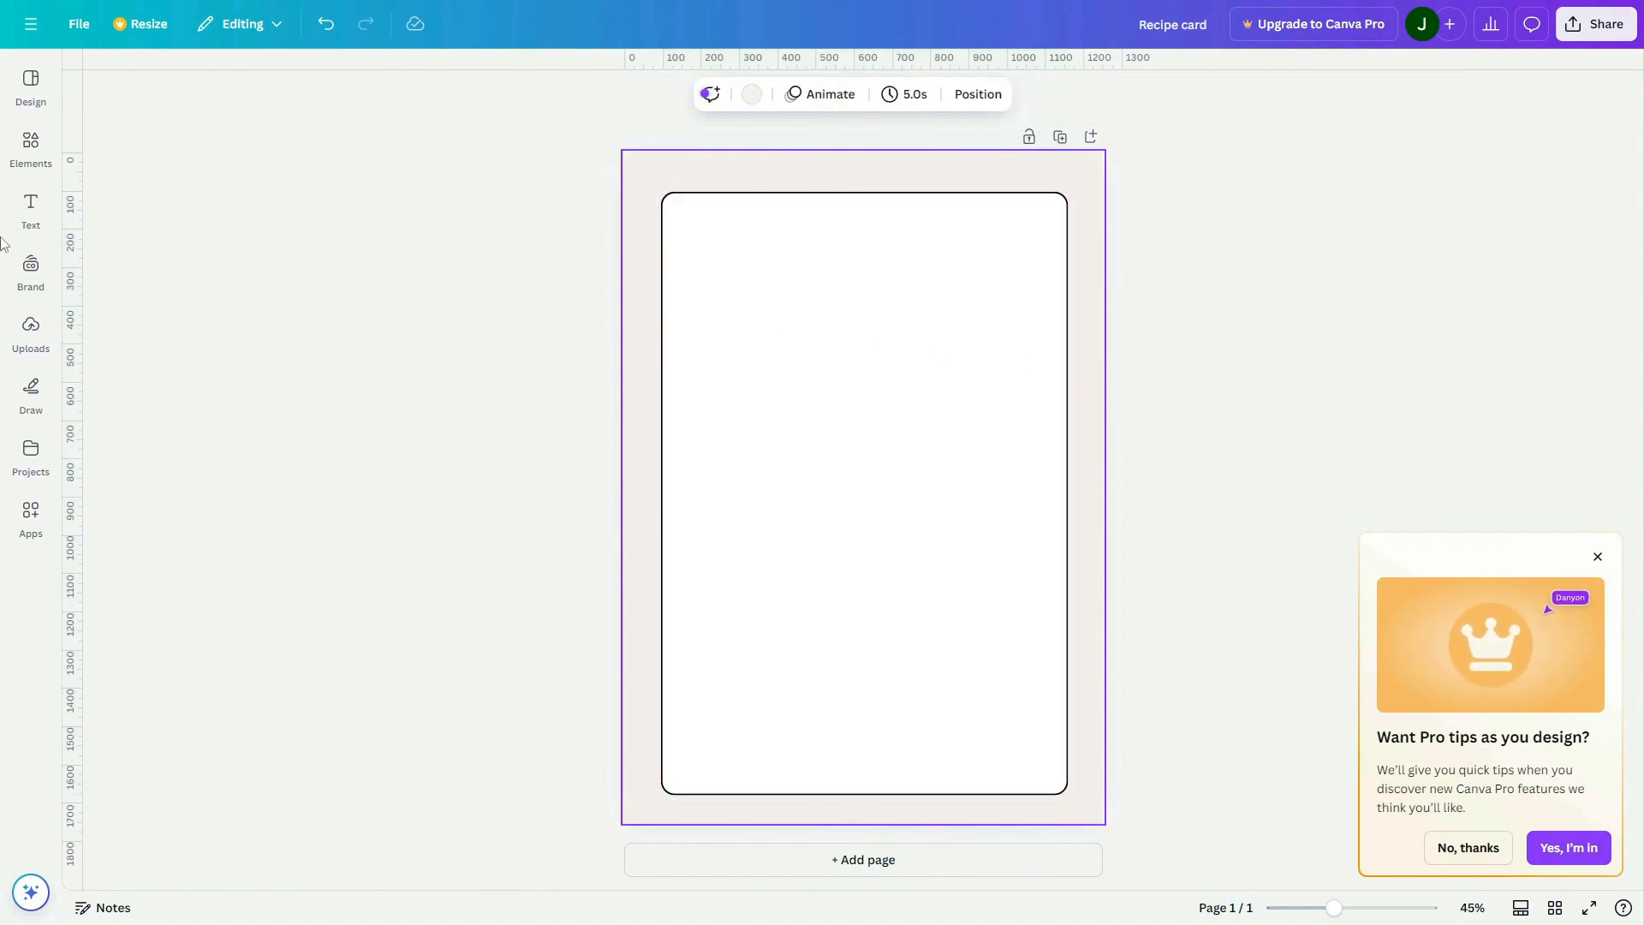
# Add a heading to the page reading "Recipe Card"
pyautogui.click(43, 201)
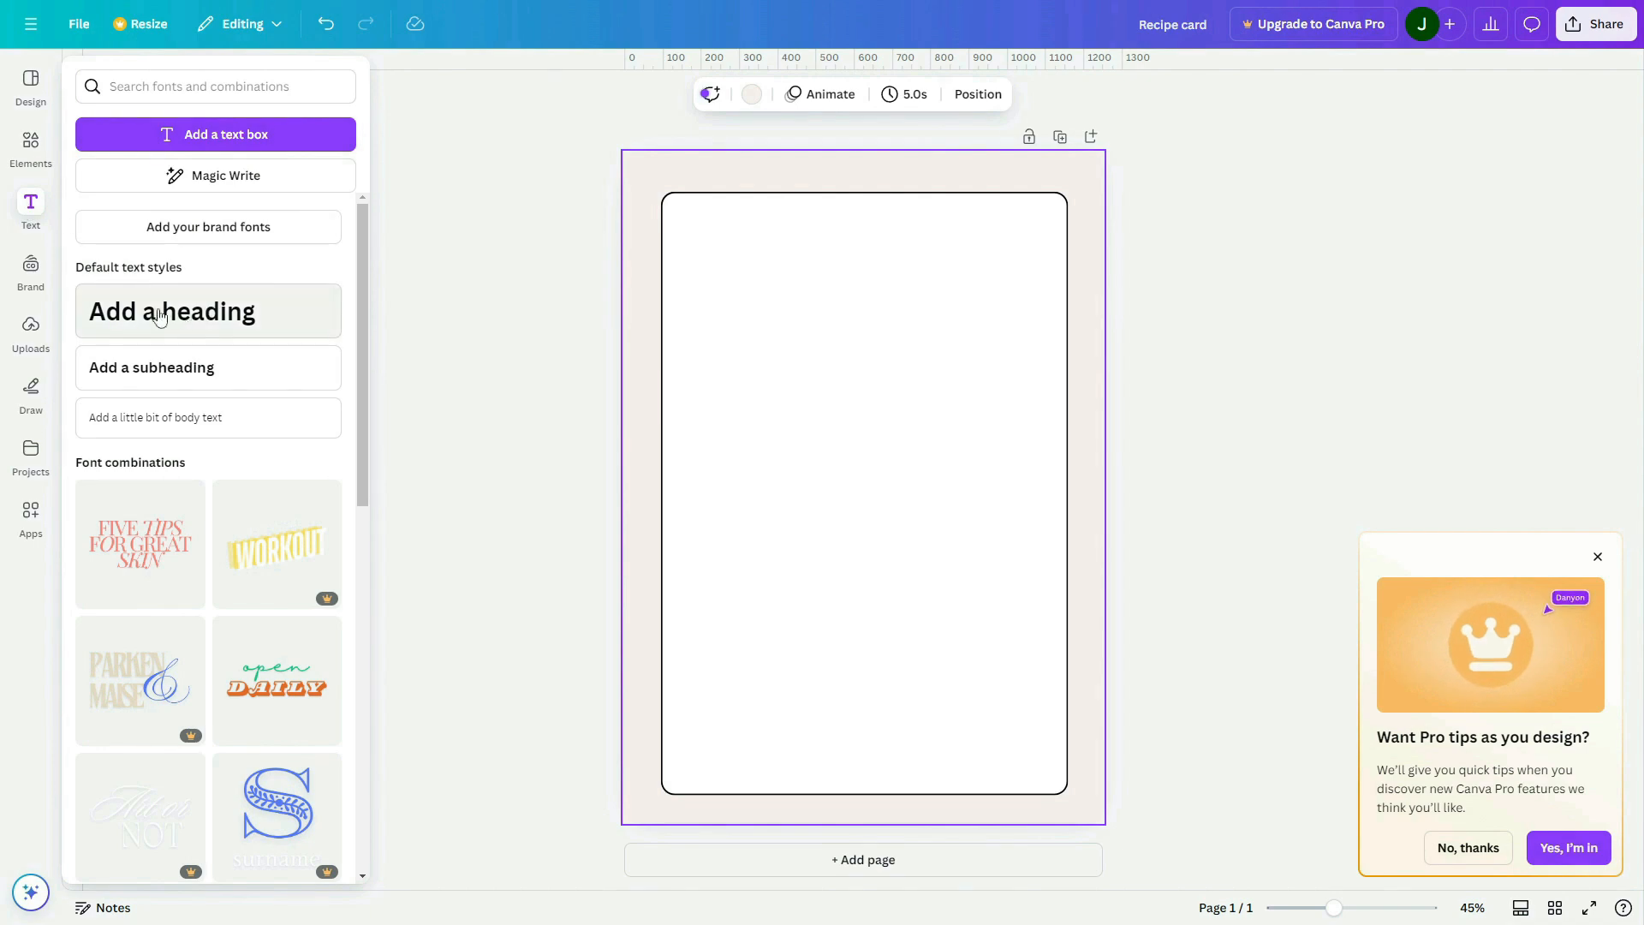
pyautogui.click(202, 313)
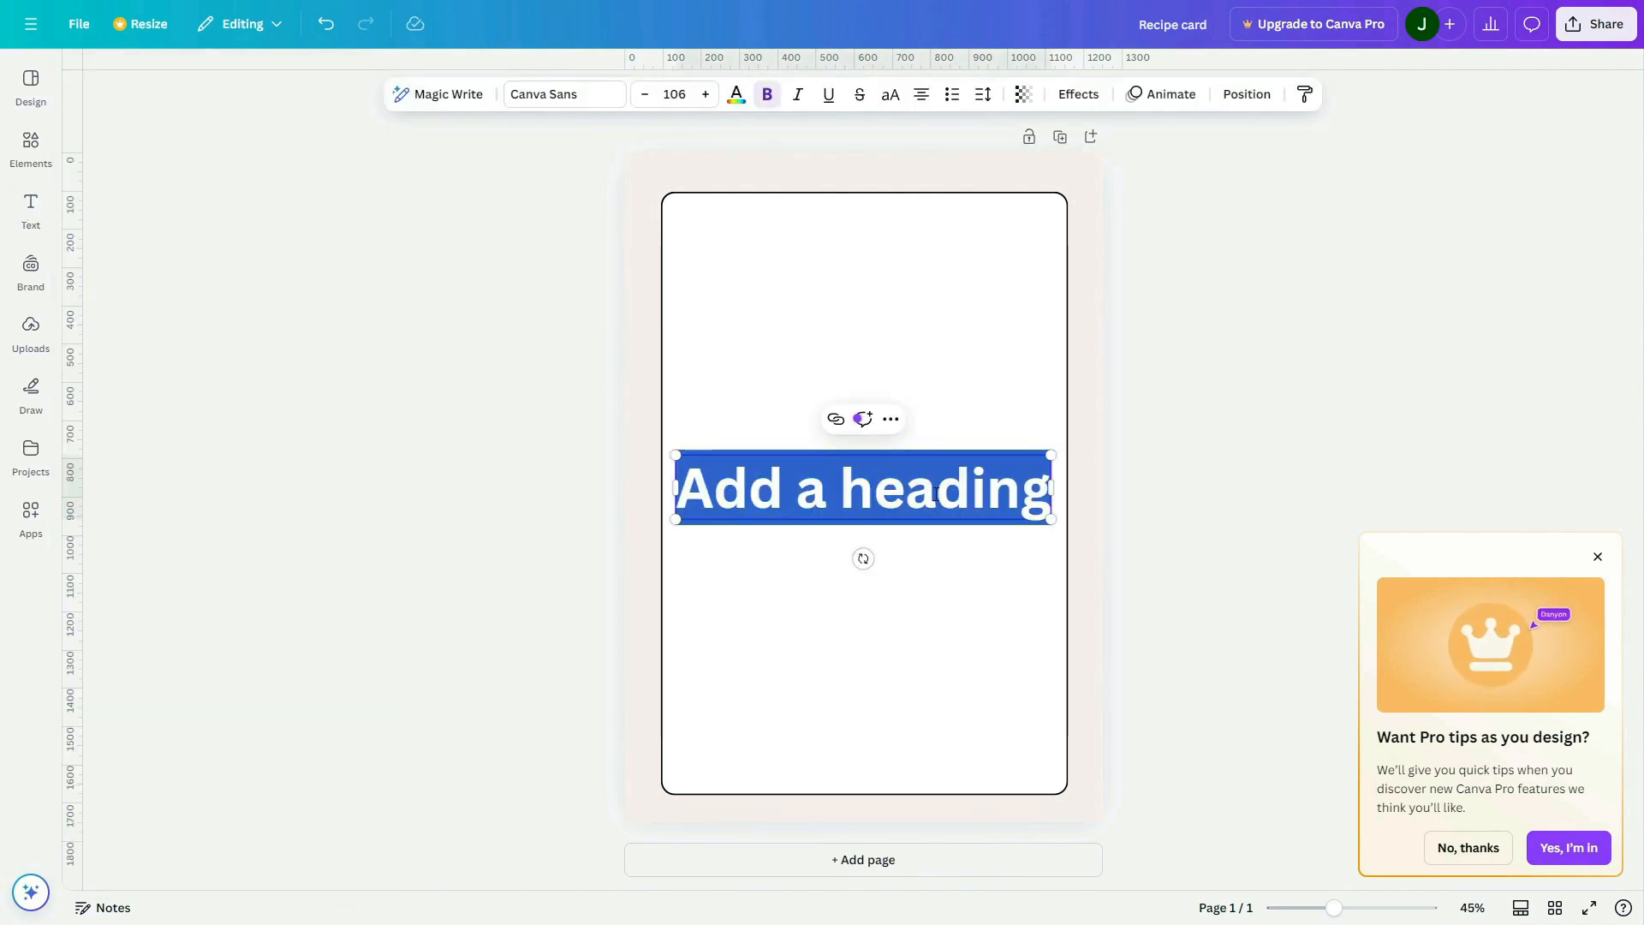
pyautogui.write('Recipe C')
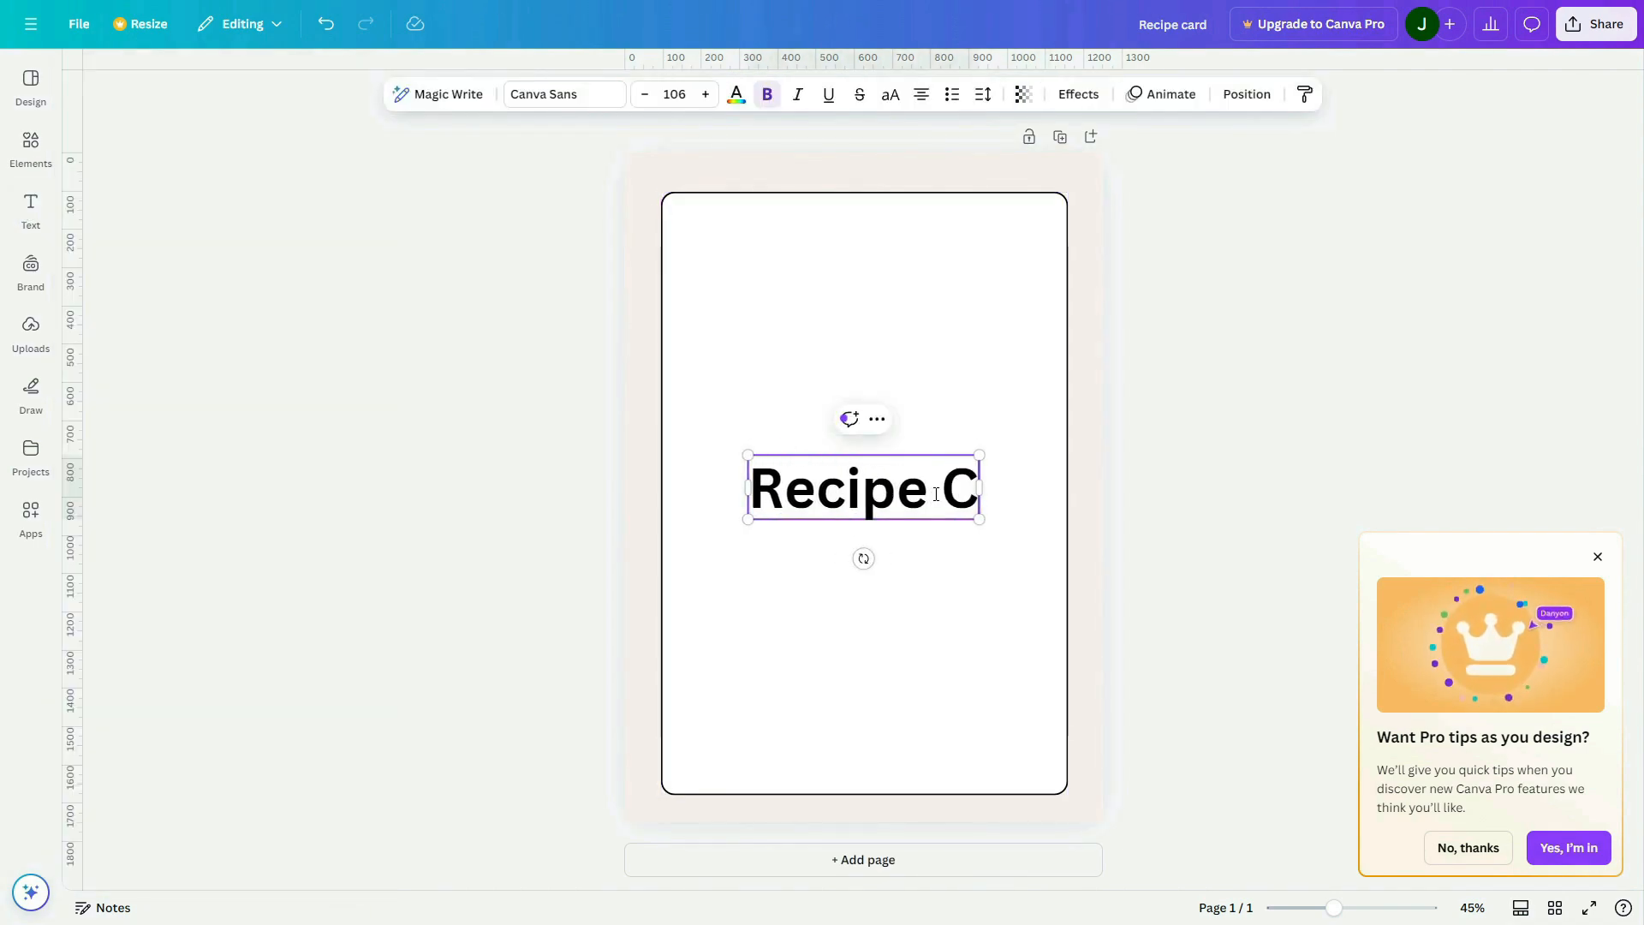
pyautogui.write('ard')
pyautogui.click(1186, 532)
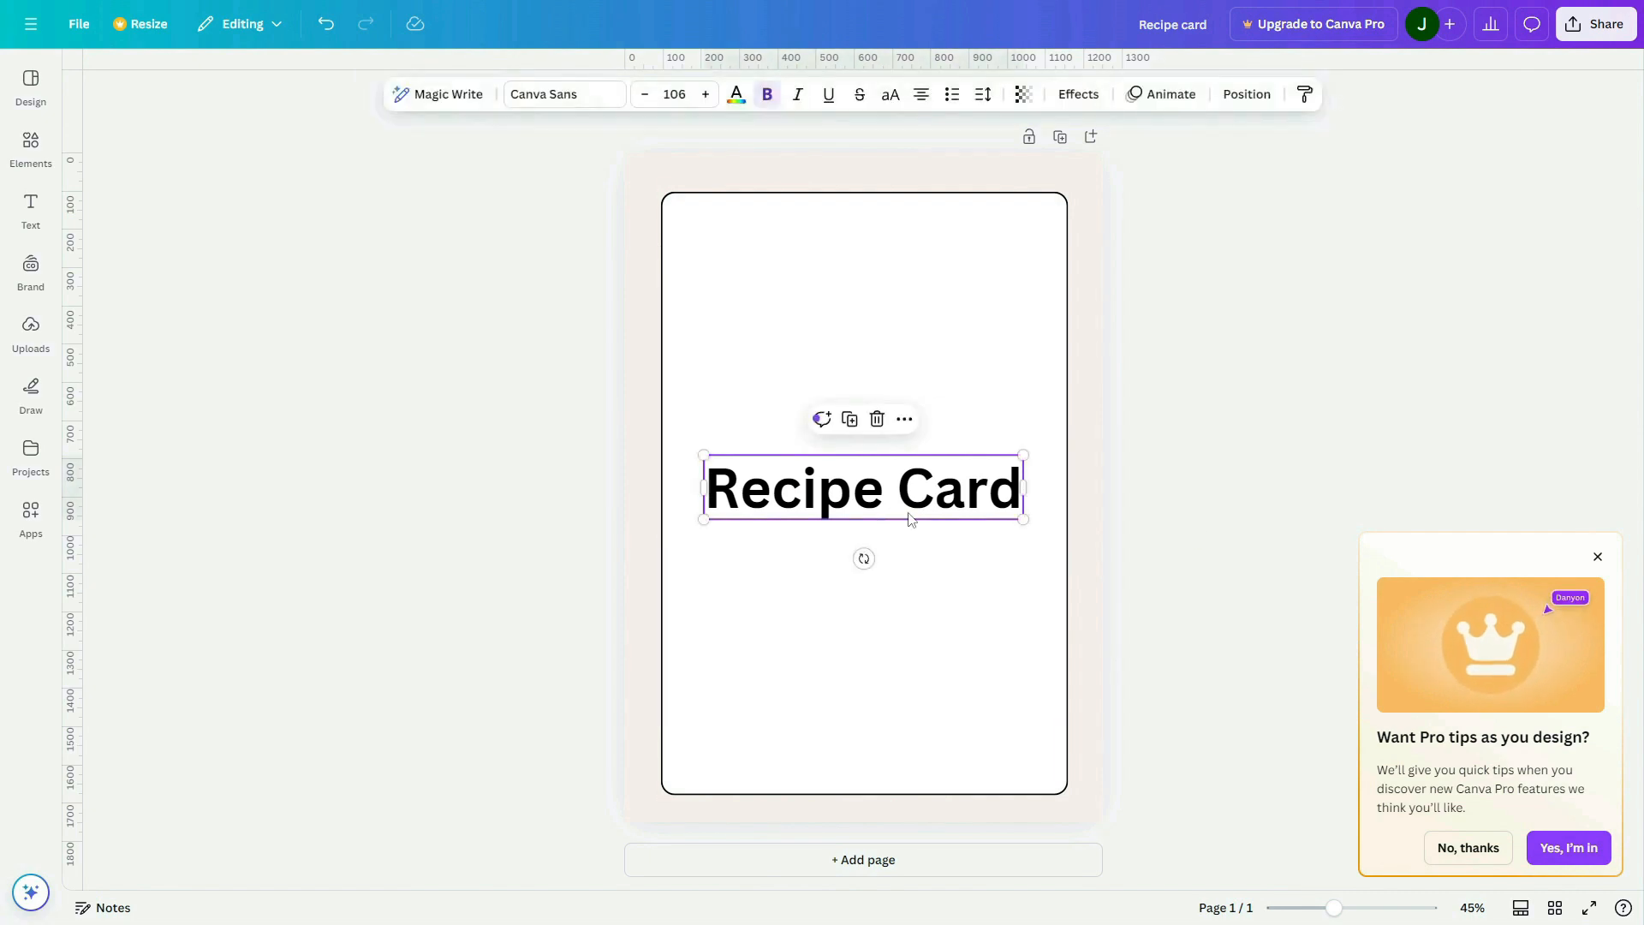
# Move the "Recipe Card" heading to the upper part of the white panel and shrink it to font size 77
pyautogui.moveTo(911, 522); pyautogui.dragTo(936, 282)
pyautogui.moveTo(1031, 221); pyautogui.dragTo(941, 239)
pyautogui.moveTo(774, 270); pyautogui.dragTo(808, 255)
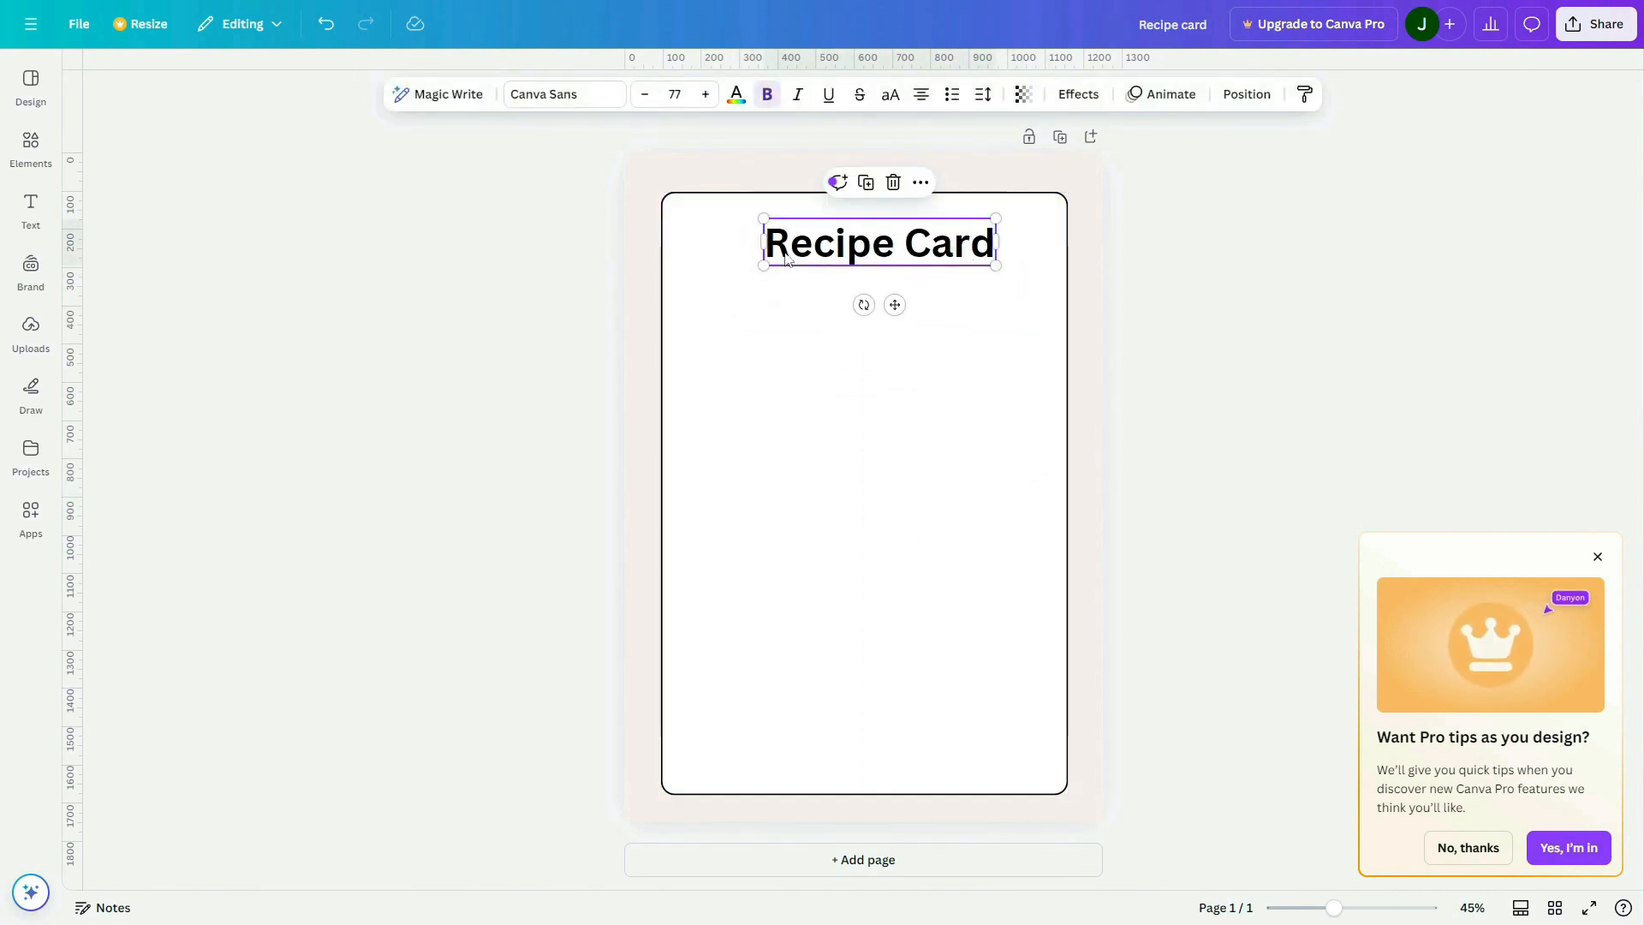
# Search the fonts for "comic" and set the "Recipe Card" heading in Comic Sans
pyautogui.click(543, 94)
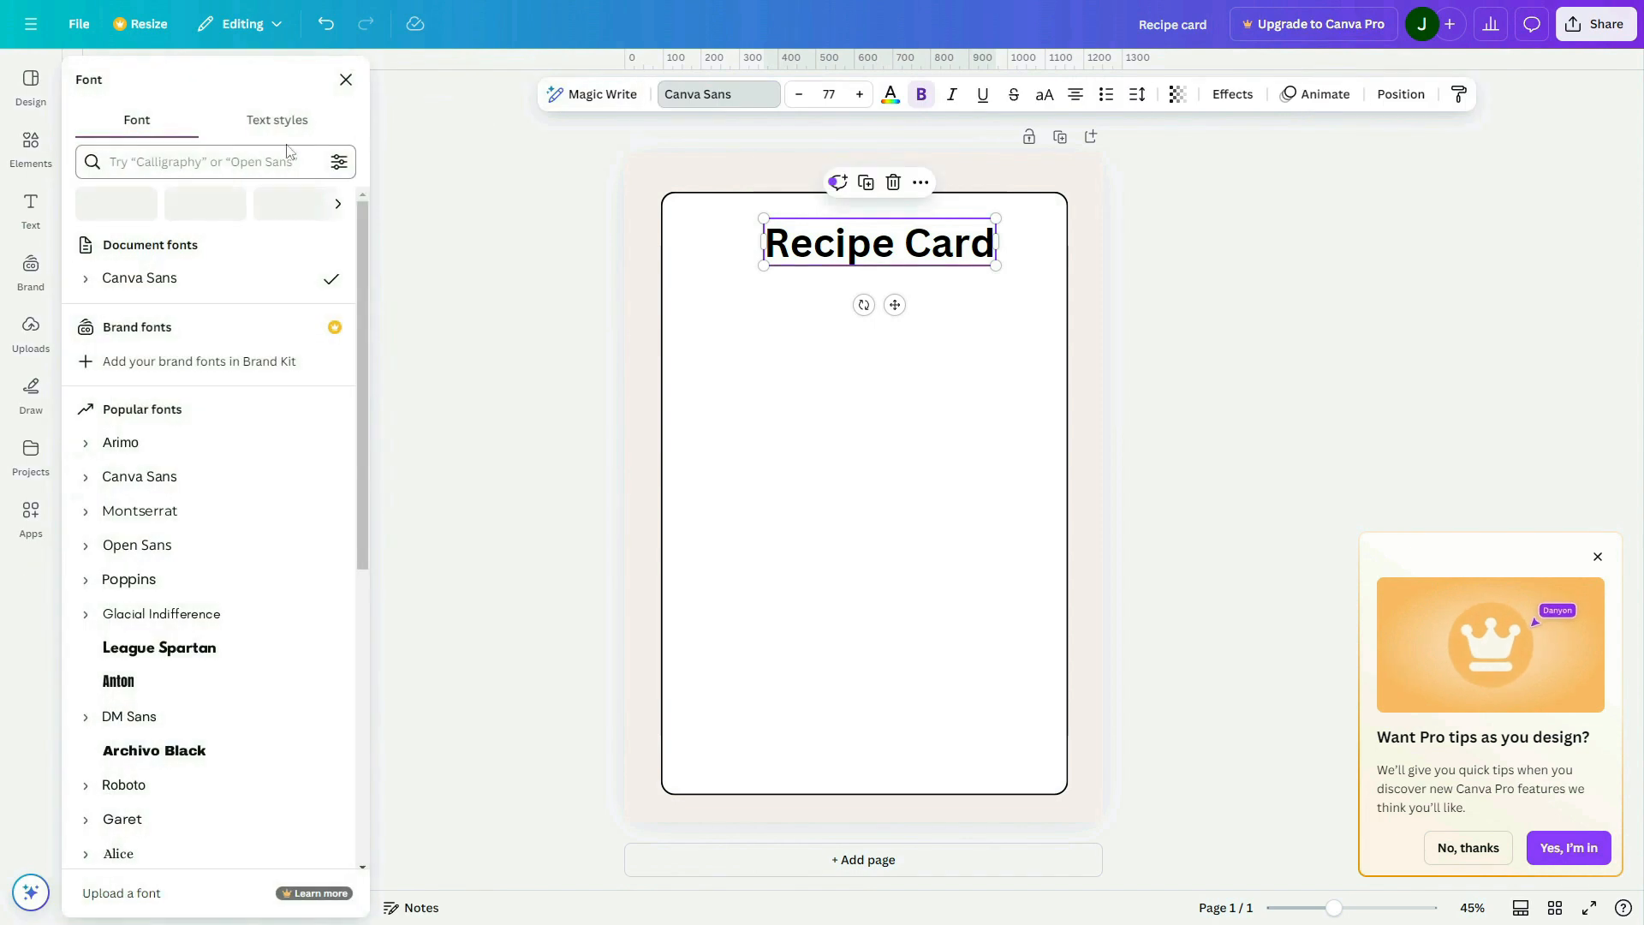
pyautogui.write('comic sa')
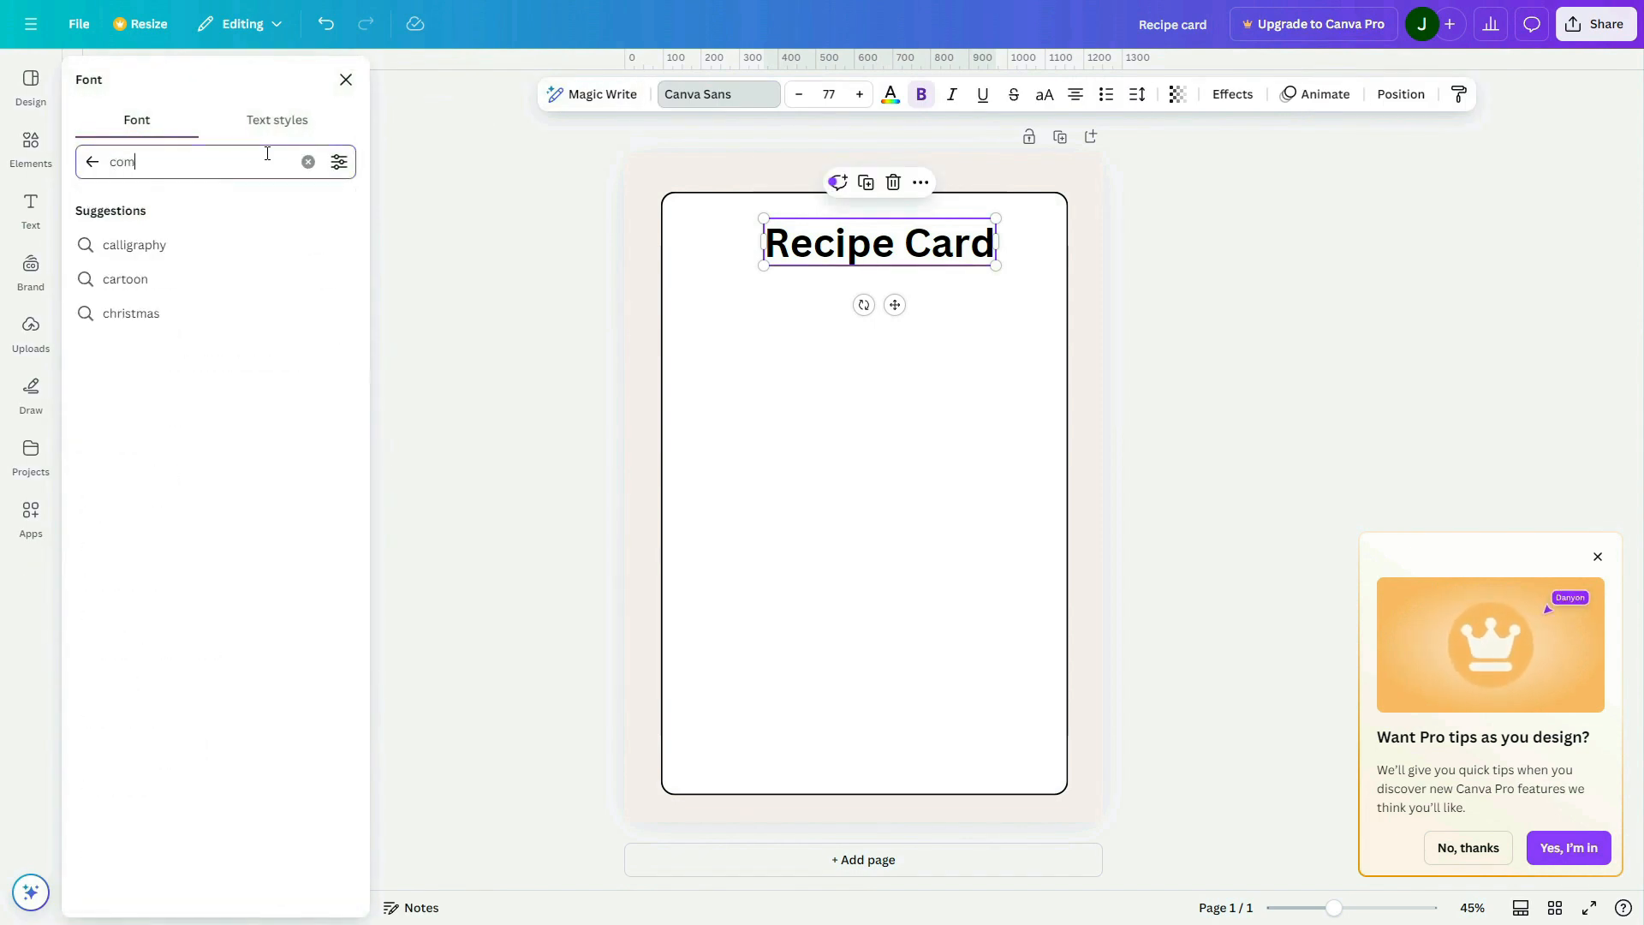
pyautogui.press('BackSpace')
pyautogui.press('BackSpace')
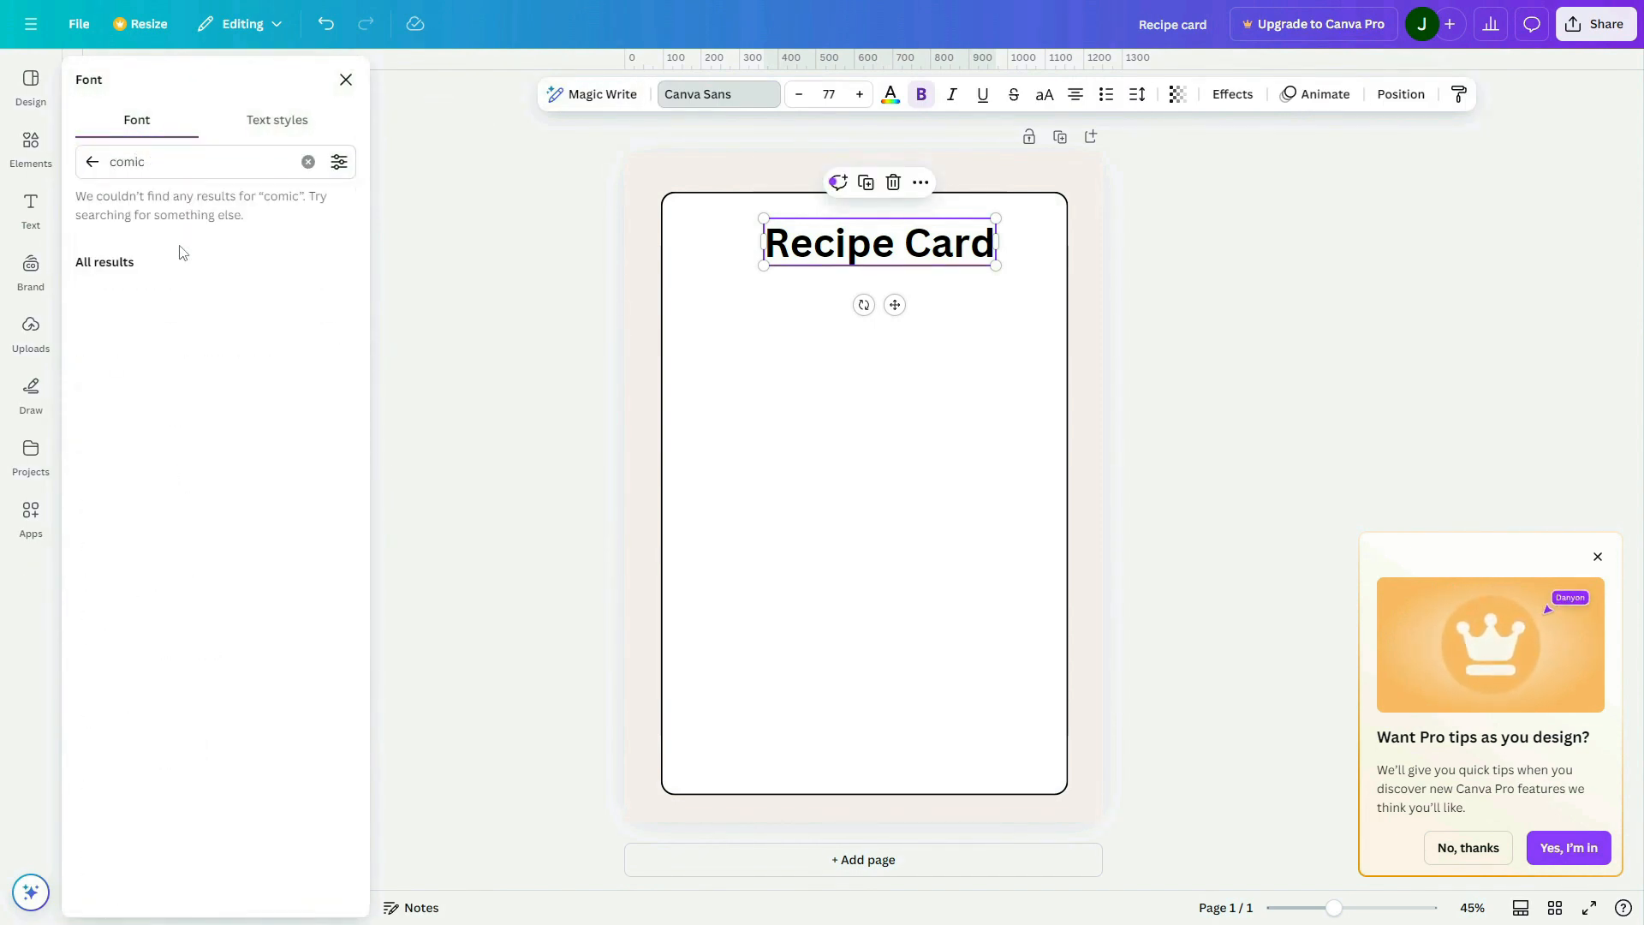
pyautogui.click(133, 278)
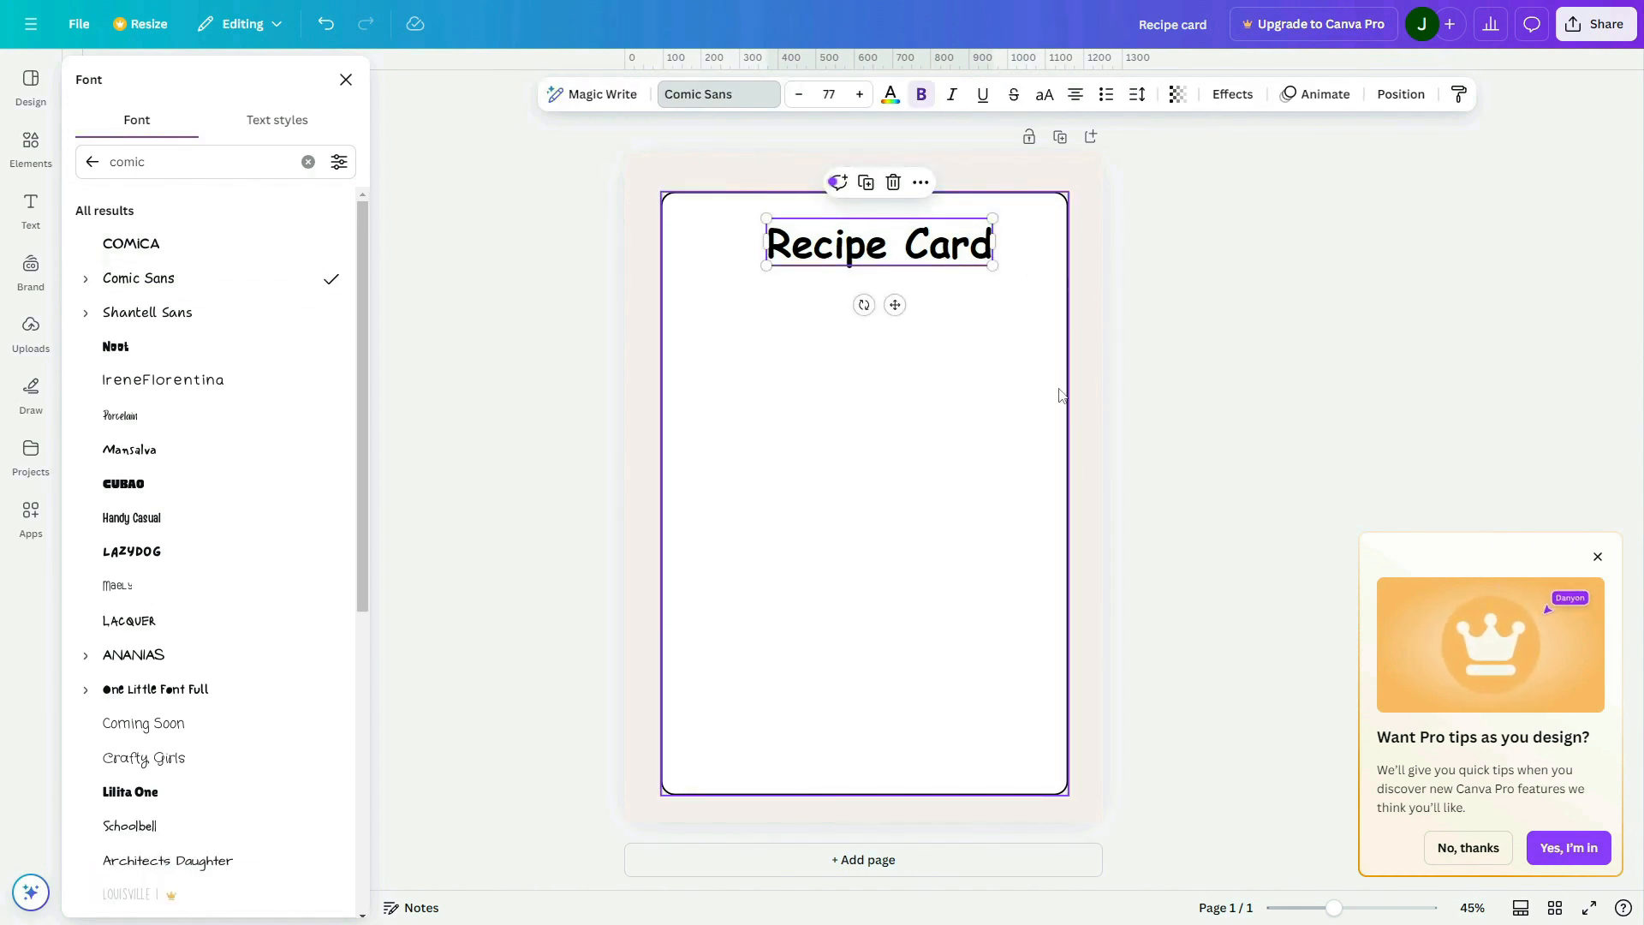
pyautogui.click(1600, 526)
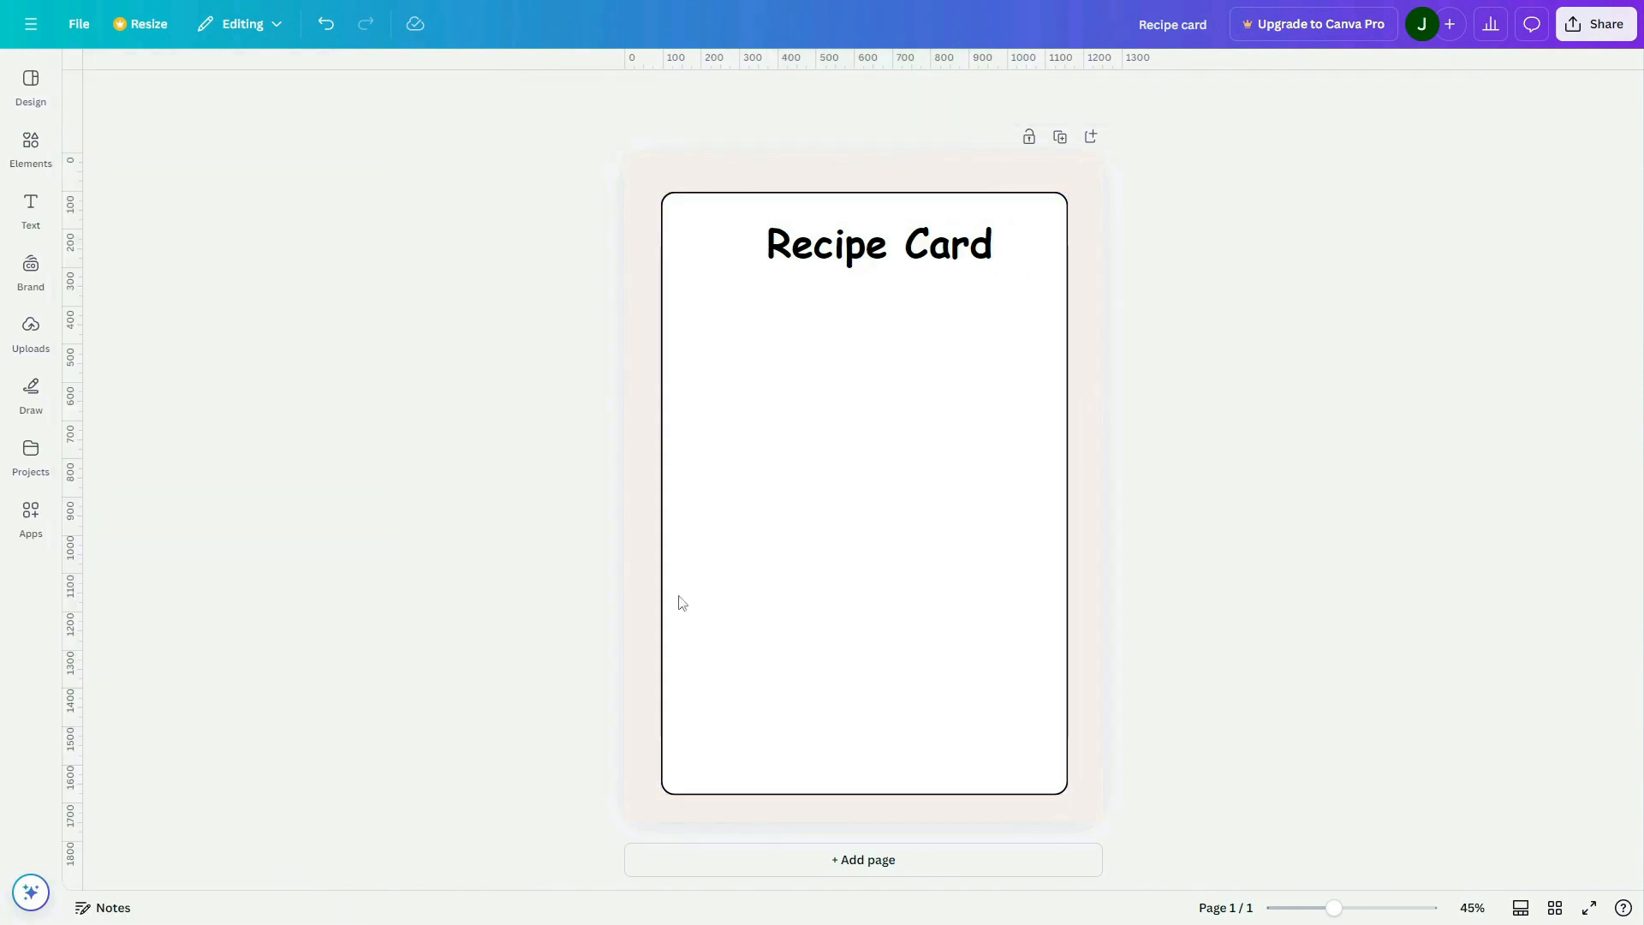
# Add a square shape, flatten it into a bar about 360 px wide, and place it below the heading near the panel's left edge
pyautogui.click(31, 144)
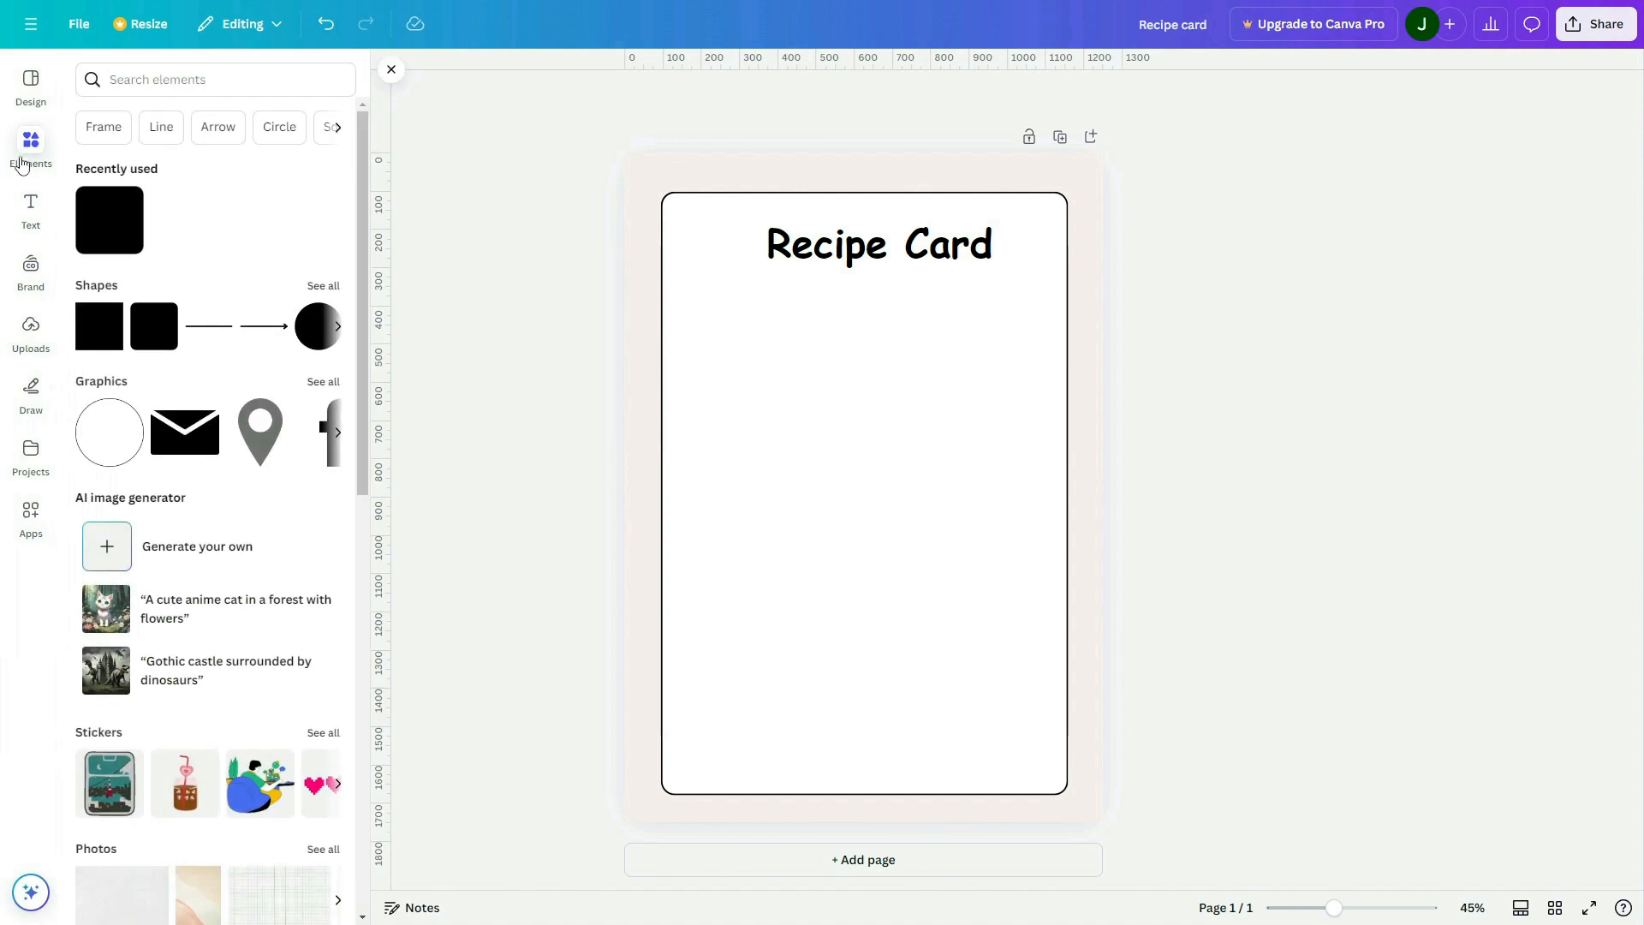
pyautogui.click(95, 329)
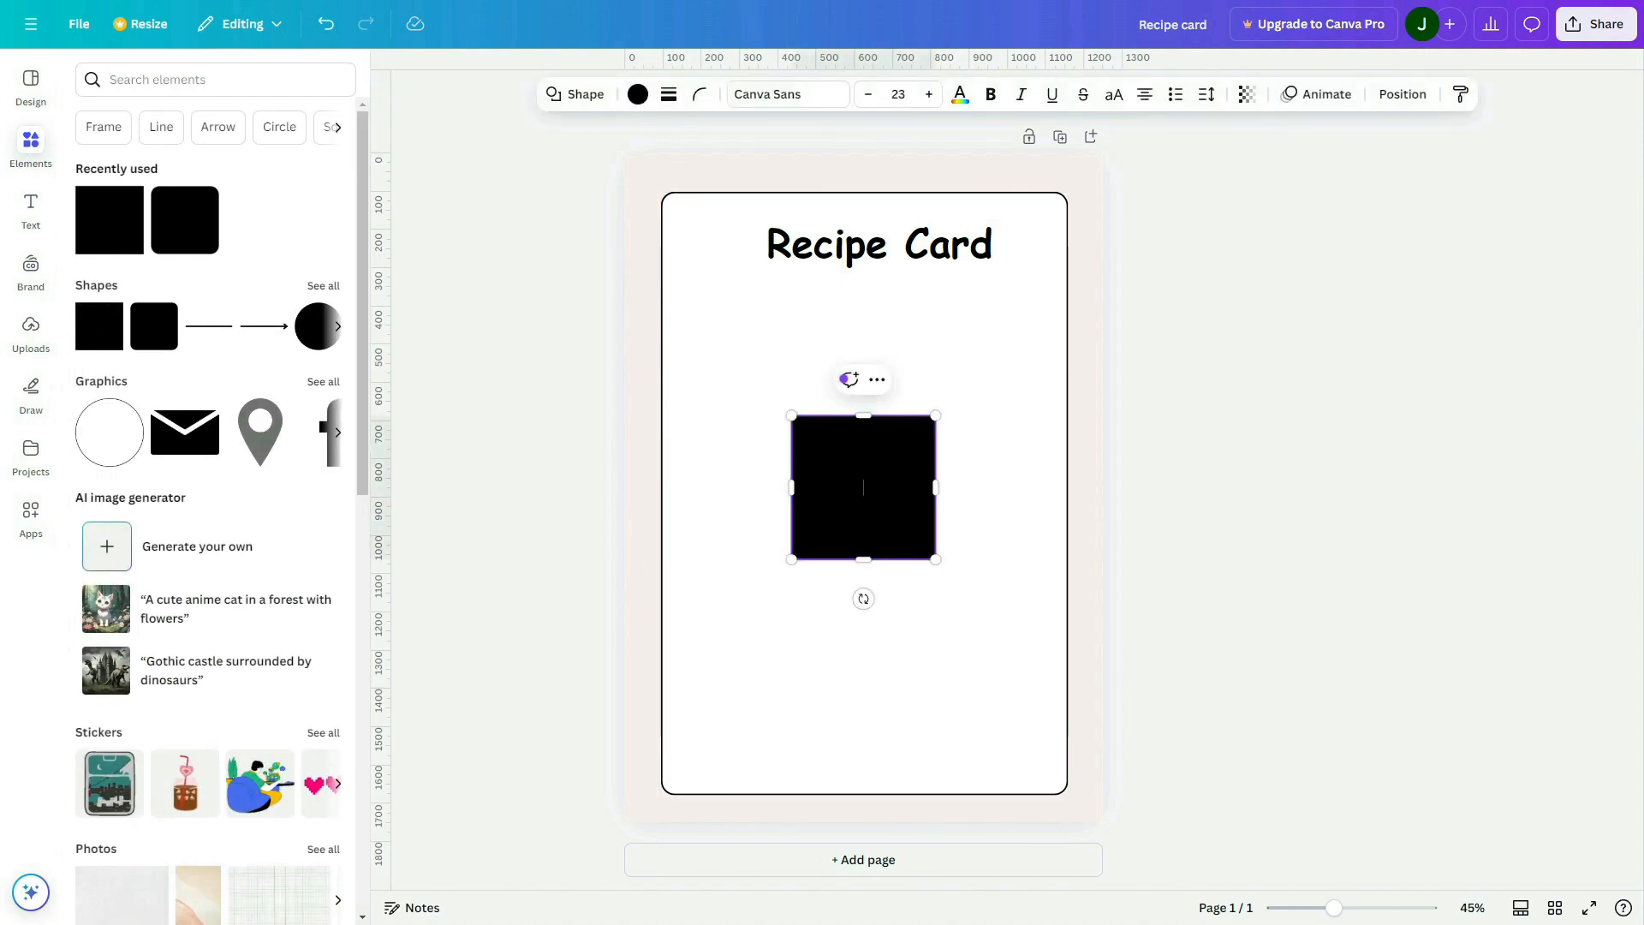
pyautogui.click(965, 562)
pyautogui.click(921, 510)
pyautogui.moveTo(864, 559); pyautogui.dragTo(822, 315)
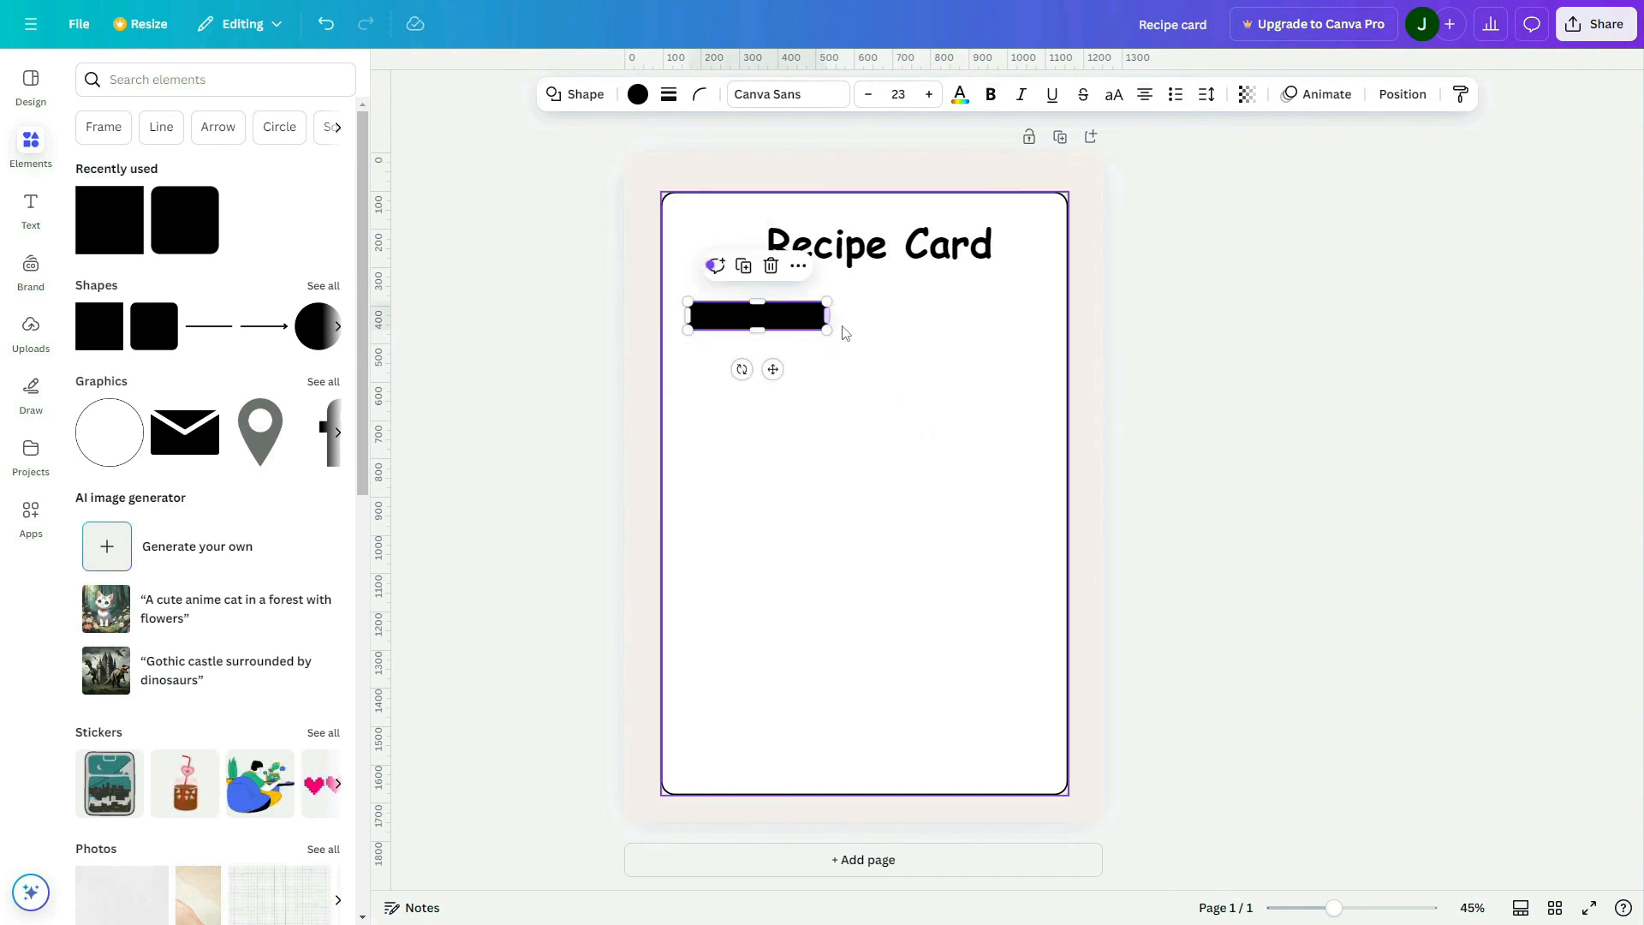
# Recolour the bar below the "Recipe Card" heading to the light blue #A3D4F1
pyautogui.click(638, 95)
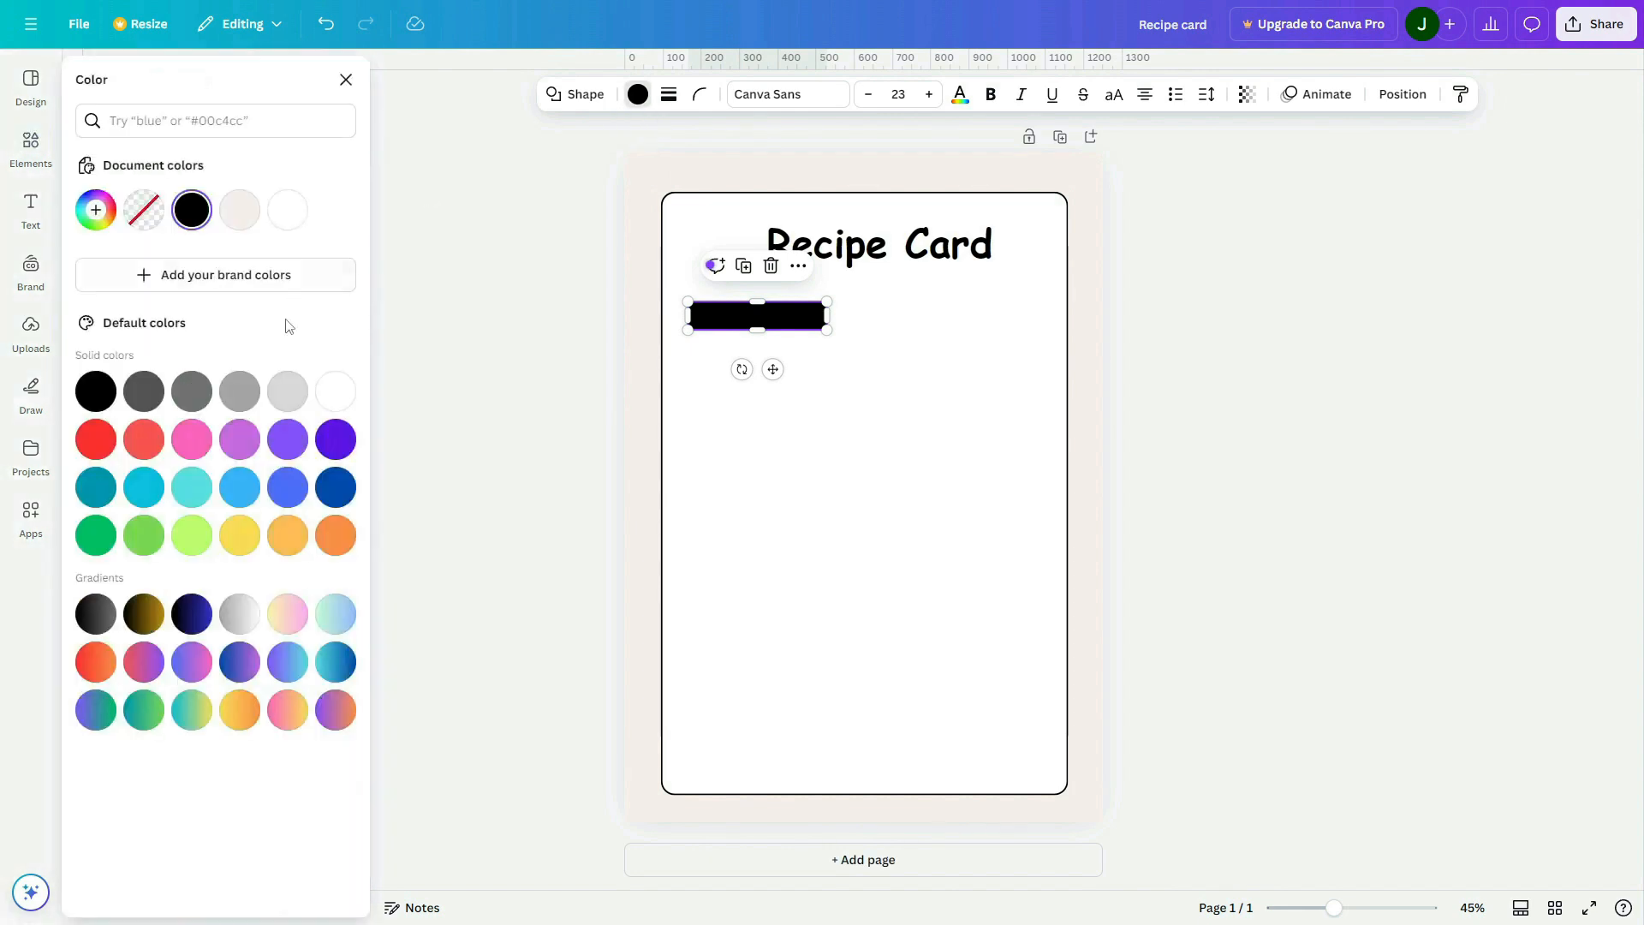
pyautogui.click(240, 488)
pyautogui.click(95, 209)
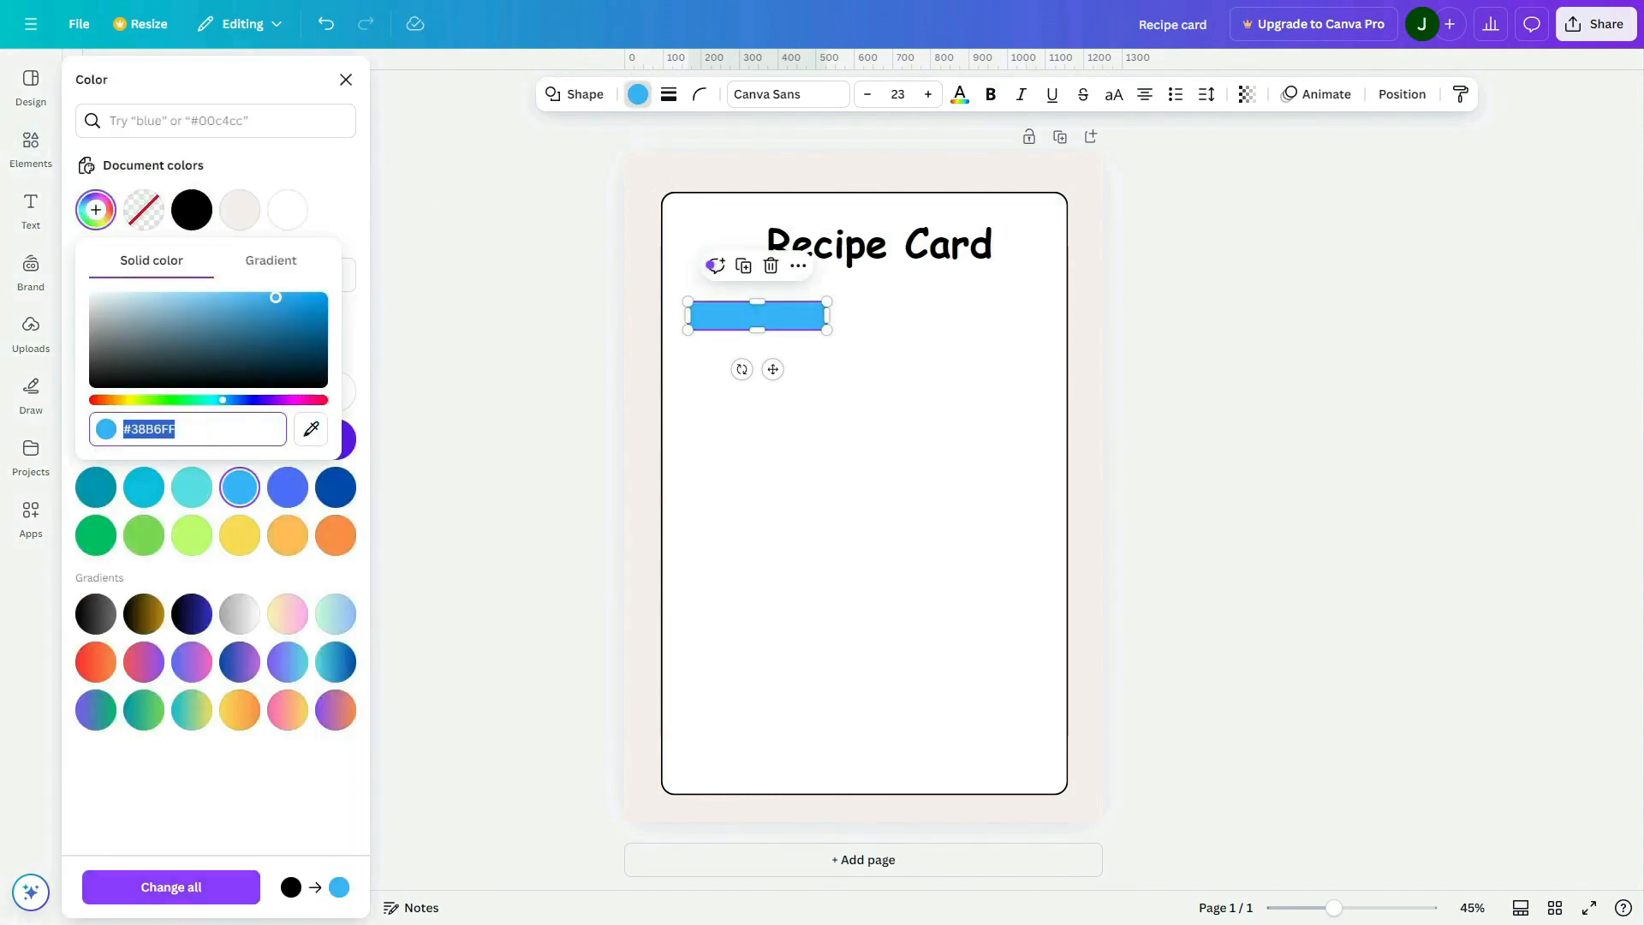
pyautogui.click(167, 297)
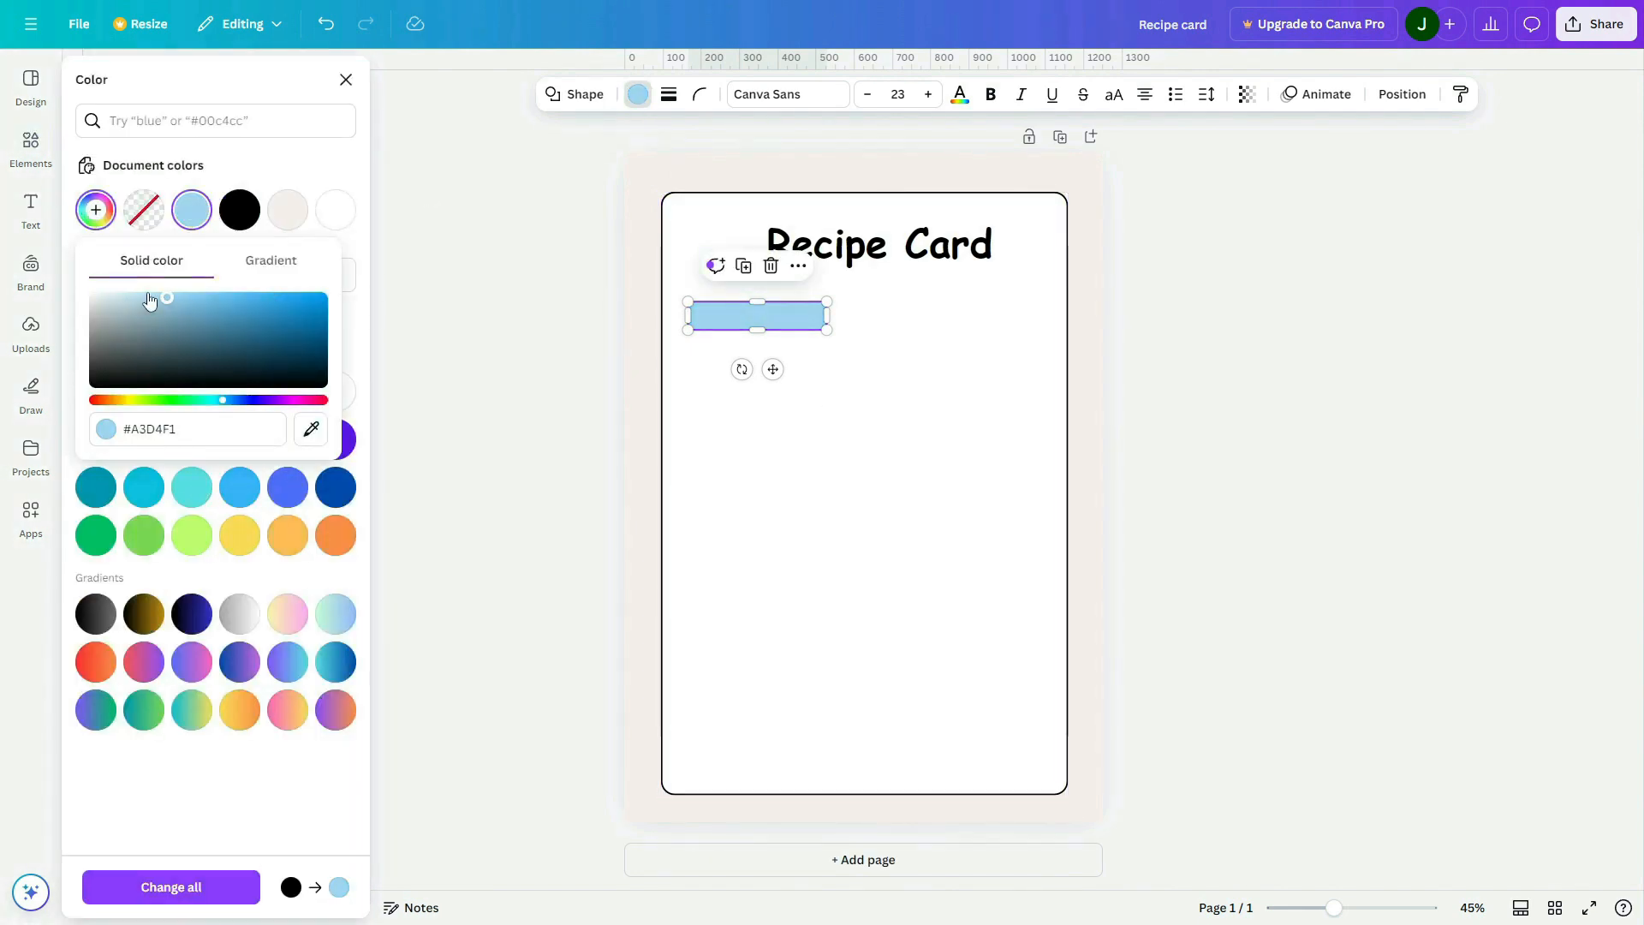
# Duplicate the light blue bar beside the original on its right and widen the copy to about 490 px
pyautogui.click(896, 352)
pyautogui.click(793, 319)
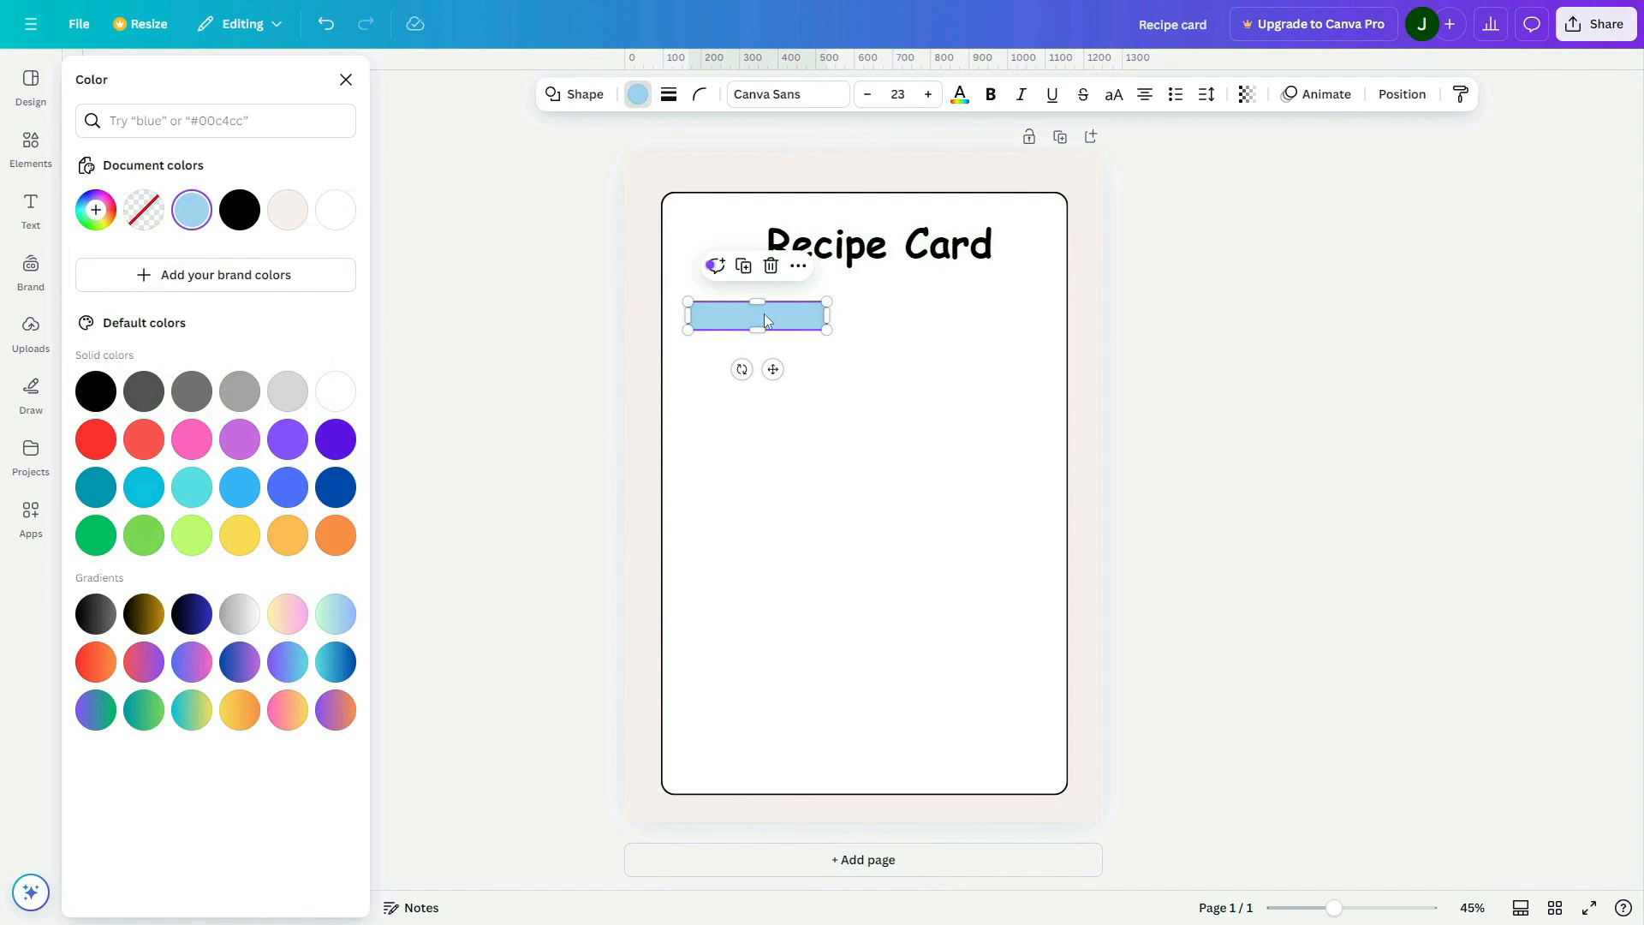
pyautogui.moveTo(764, 313); pyautogui.dragTo(1043, 316)
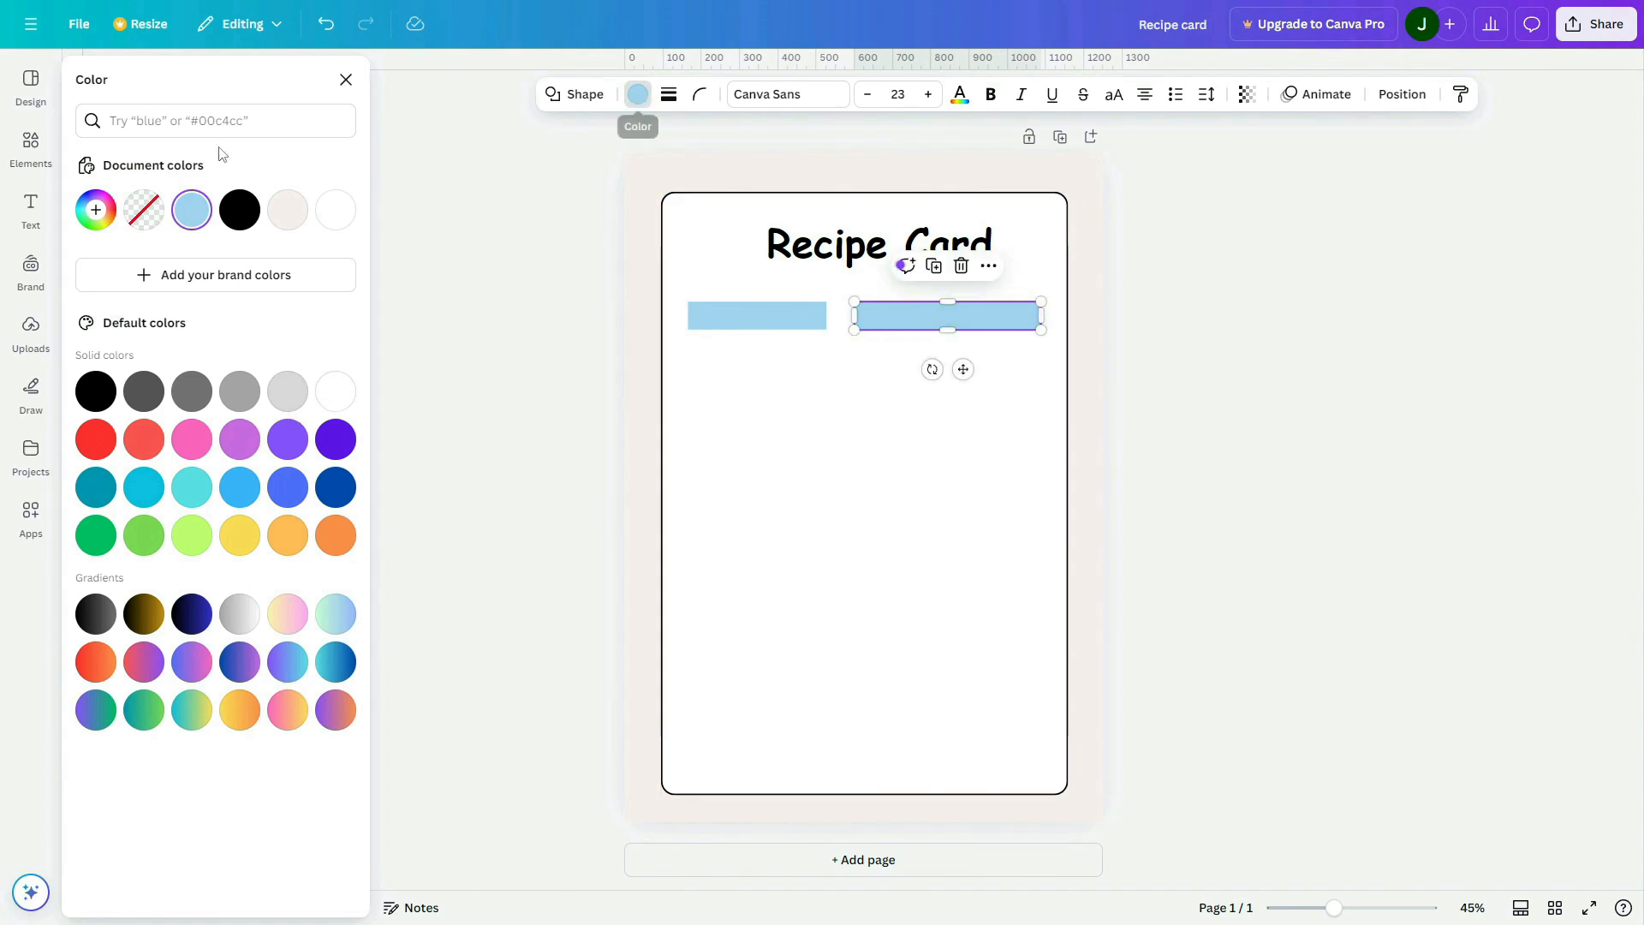
# Recolour the wider bar on the right of the panel to the light pink #FFCAC5
pyautogui.click(95, 210)
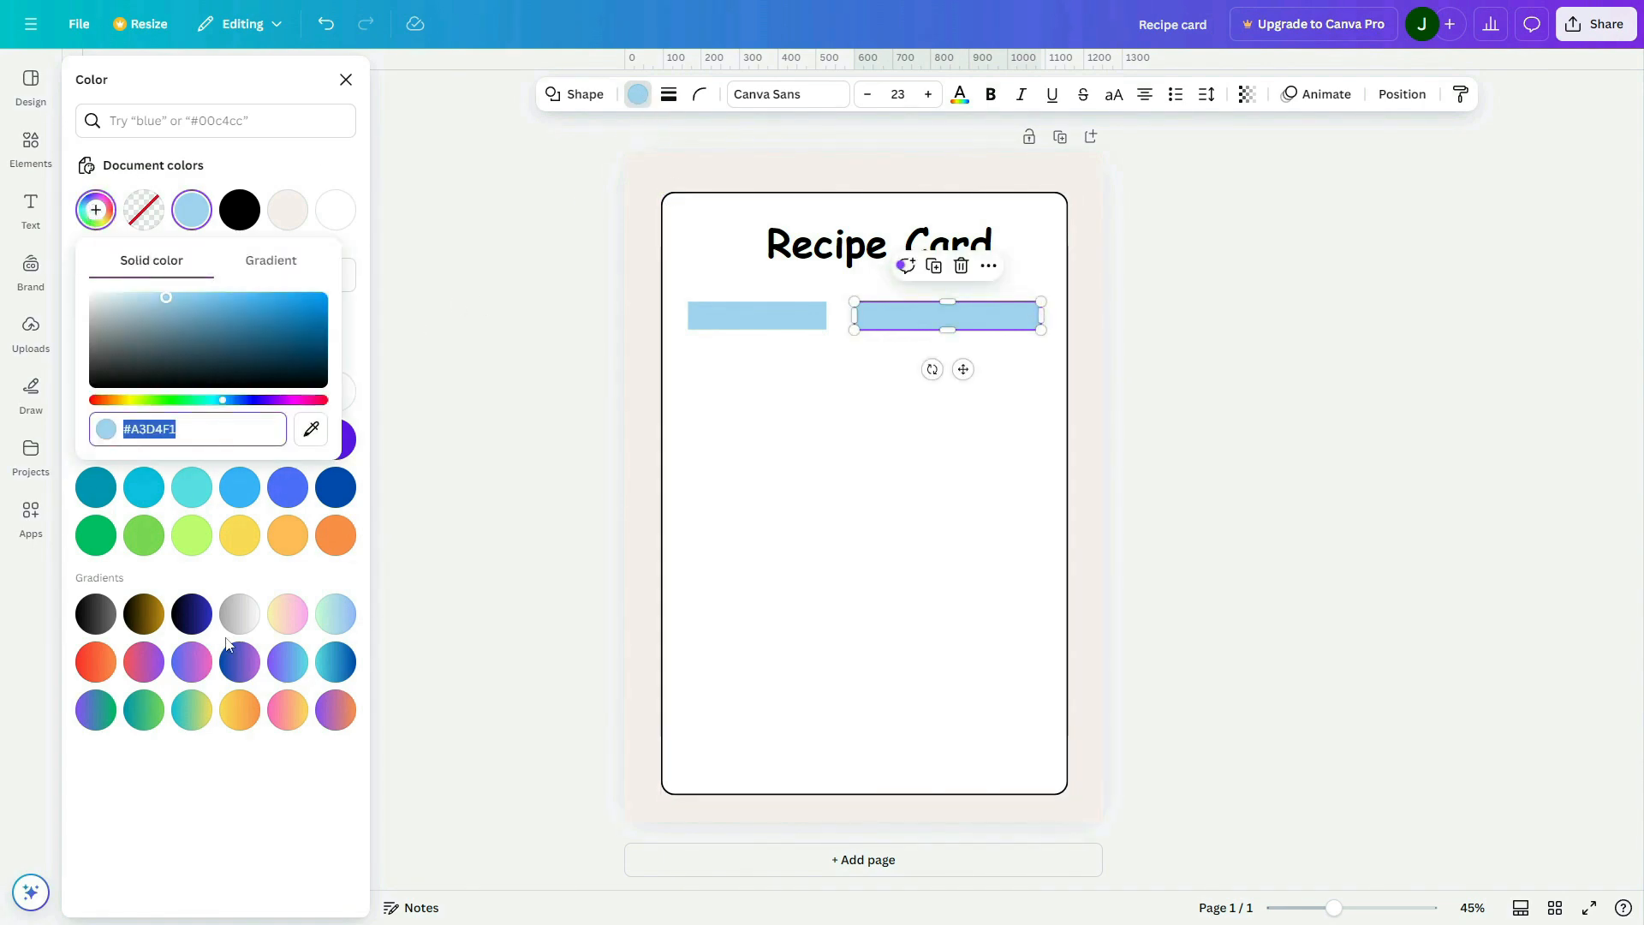
pyautogui.moveTo(191, 404); pyautogui.dragTo(97, 402)
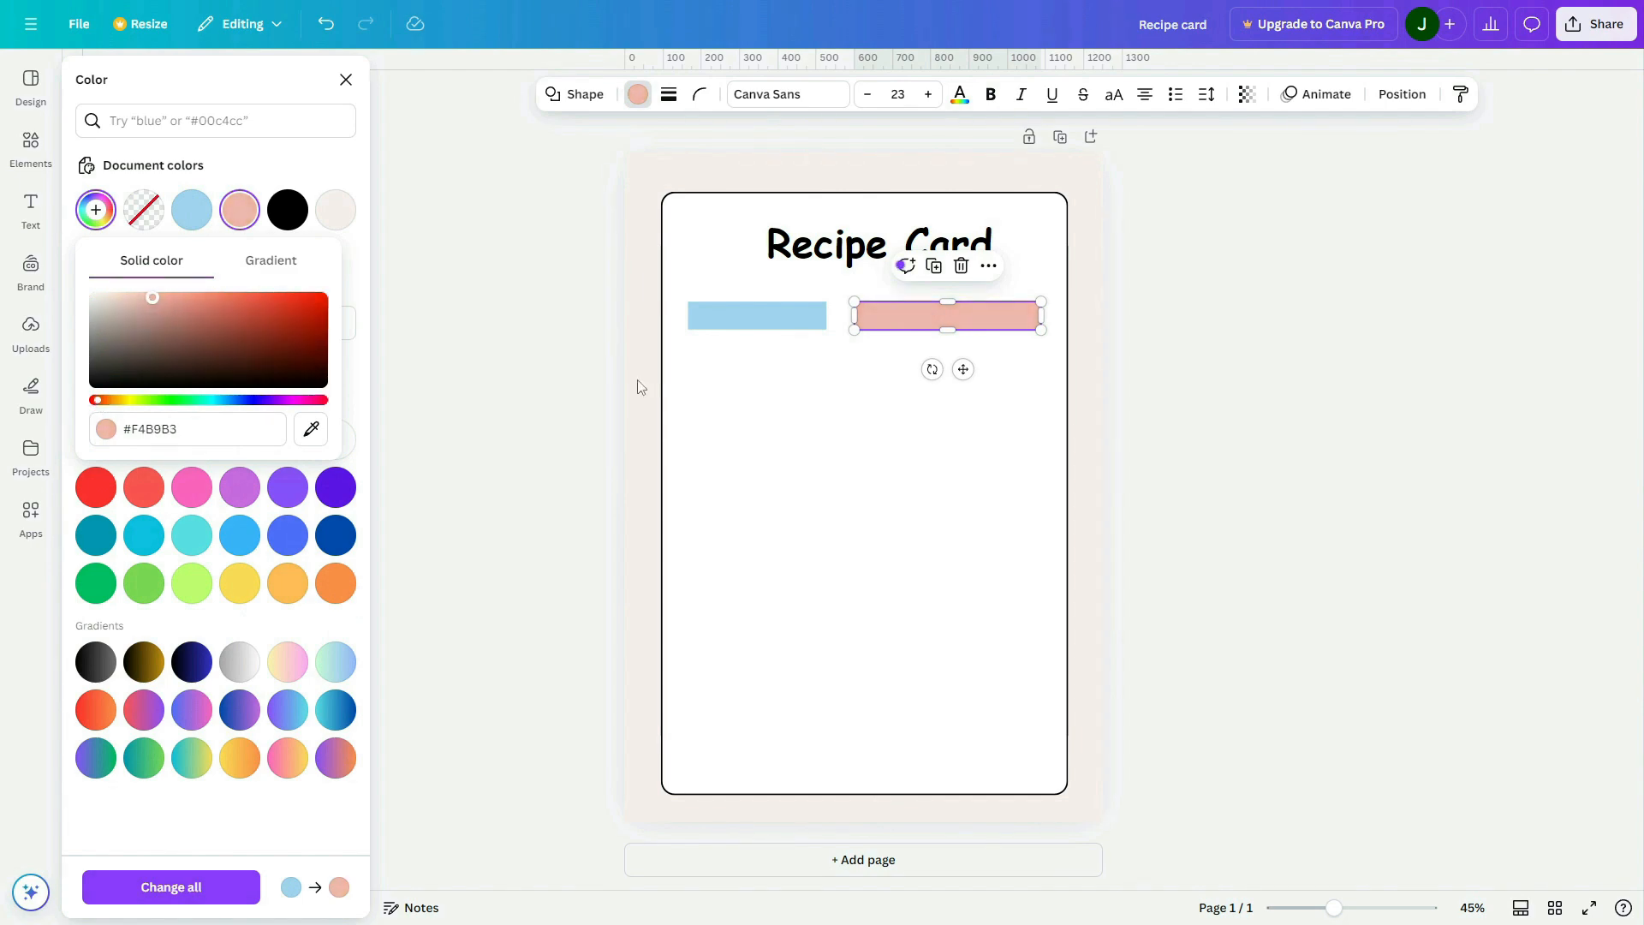
pyautogui.click(95, 210)
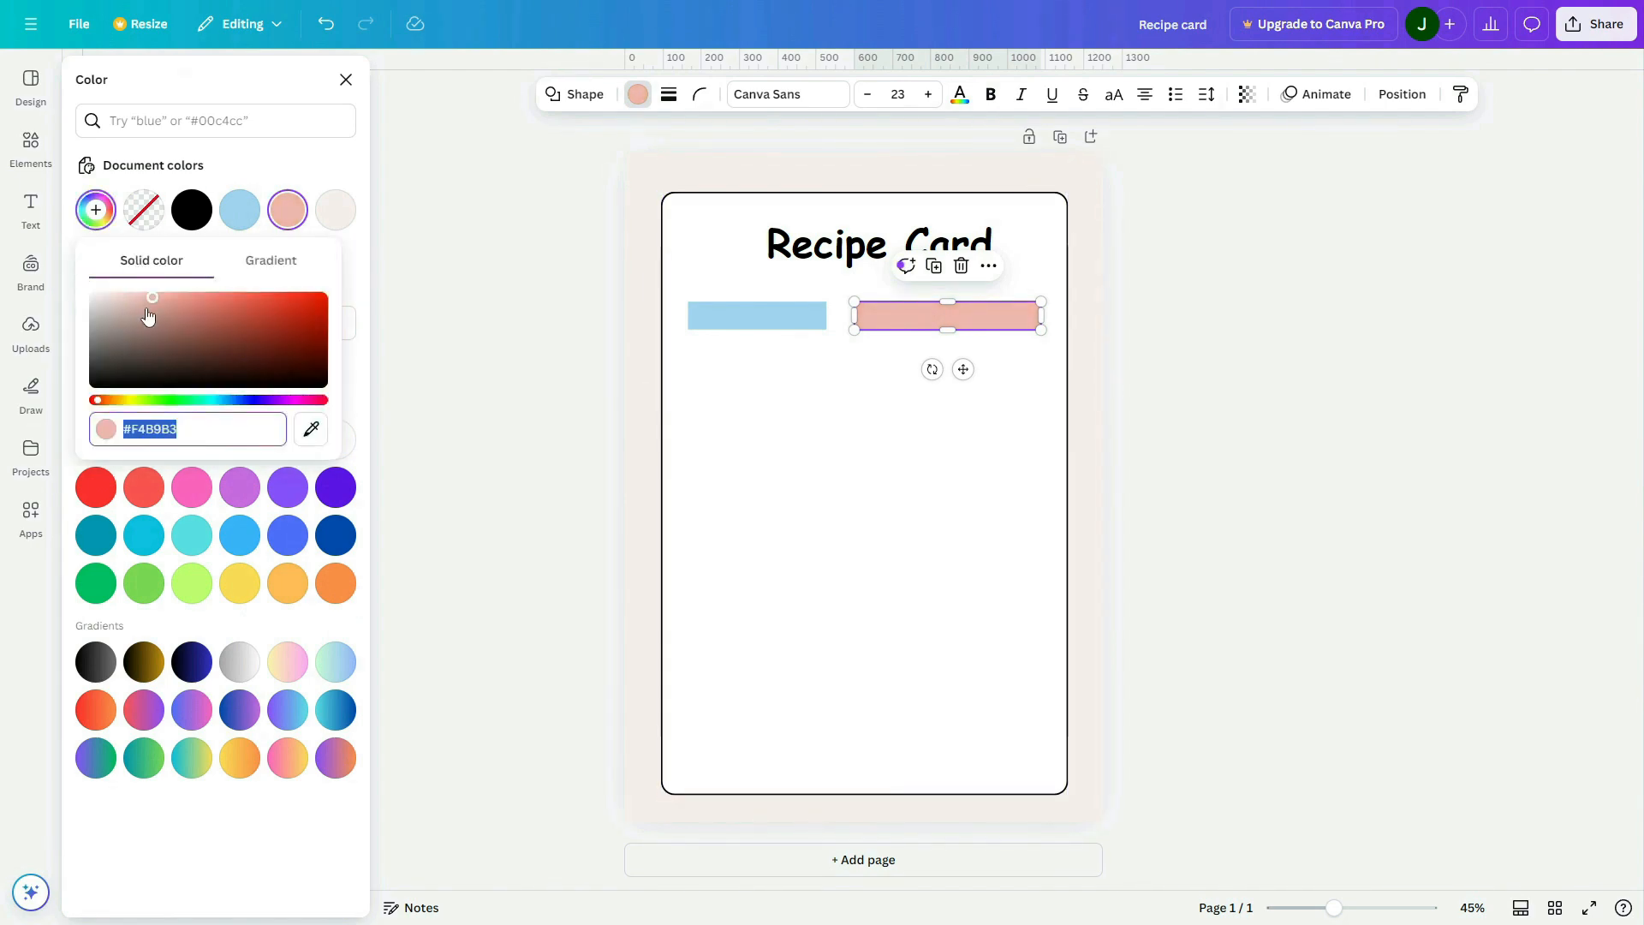
pyautogui.moveTo(148, 317); pyautogui.dragTo(144, 297)
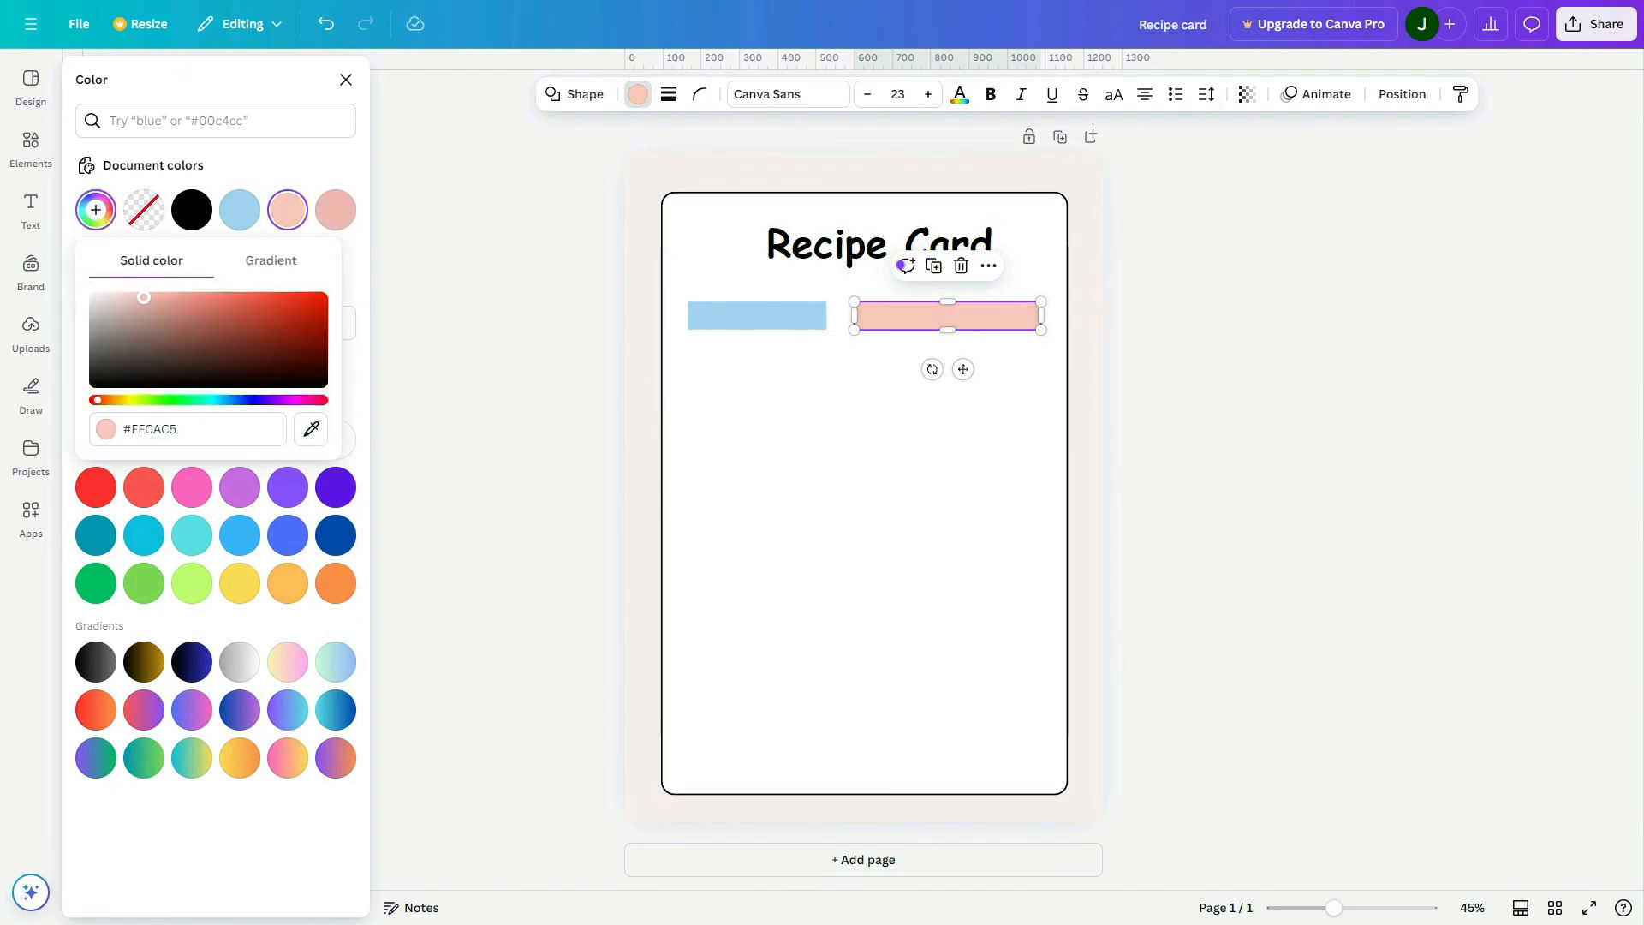
pyautogui.click(1374, 444)
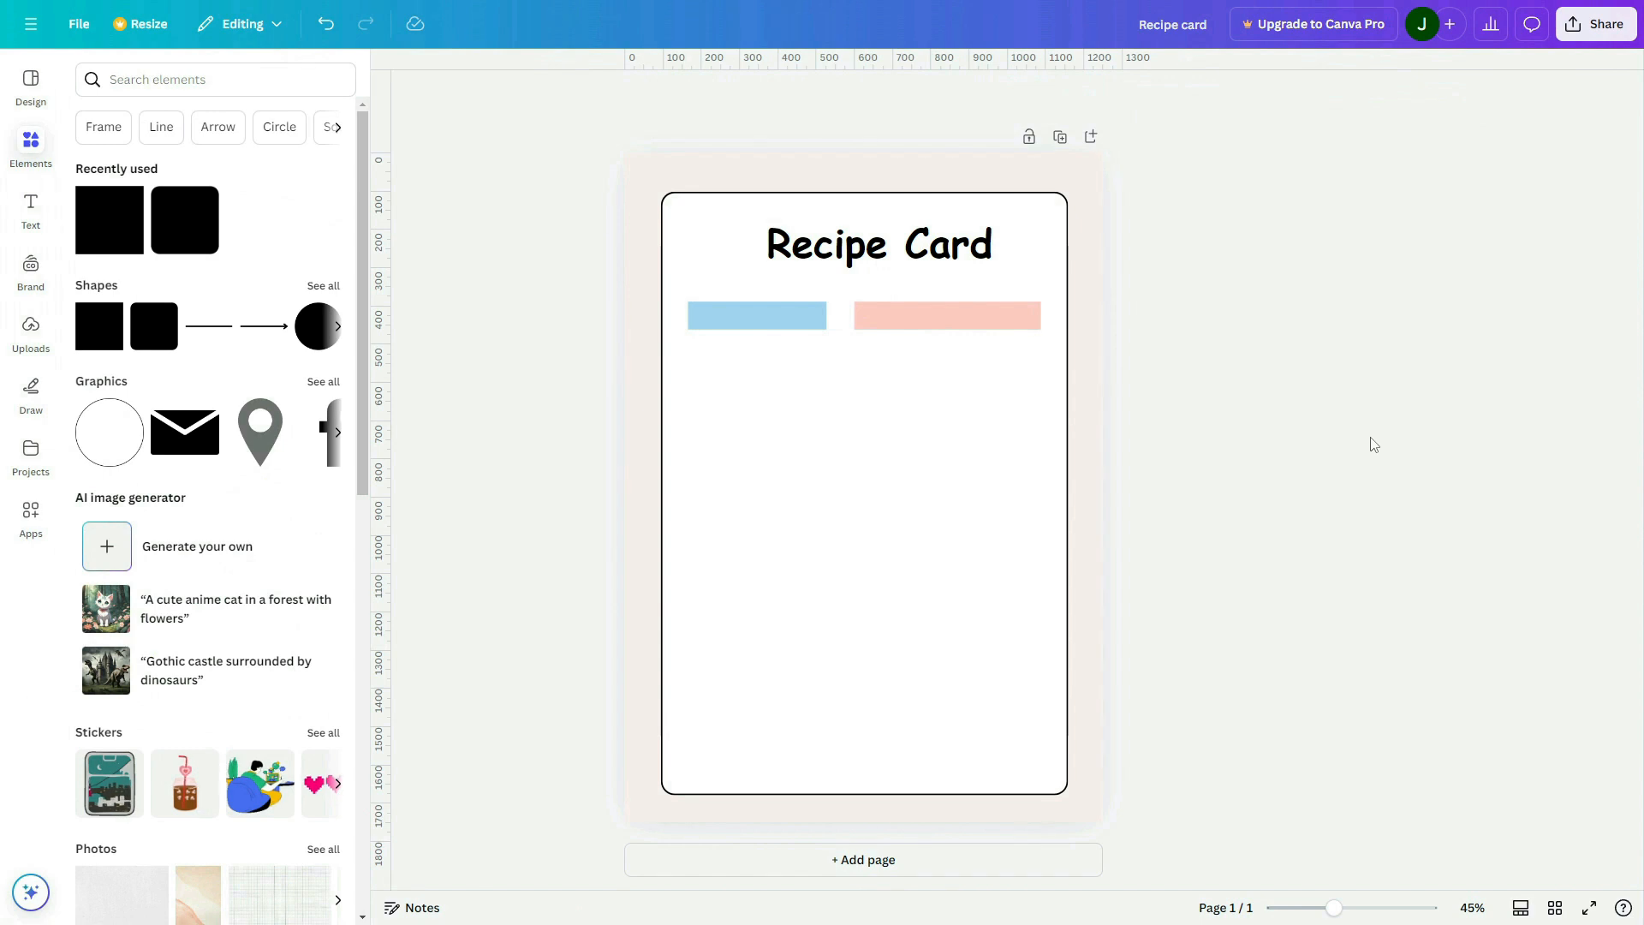
# Add a subheading to the page and change its text to "Name of Recipe"
pyautogui.click(797, 326)
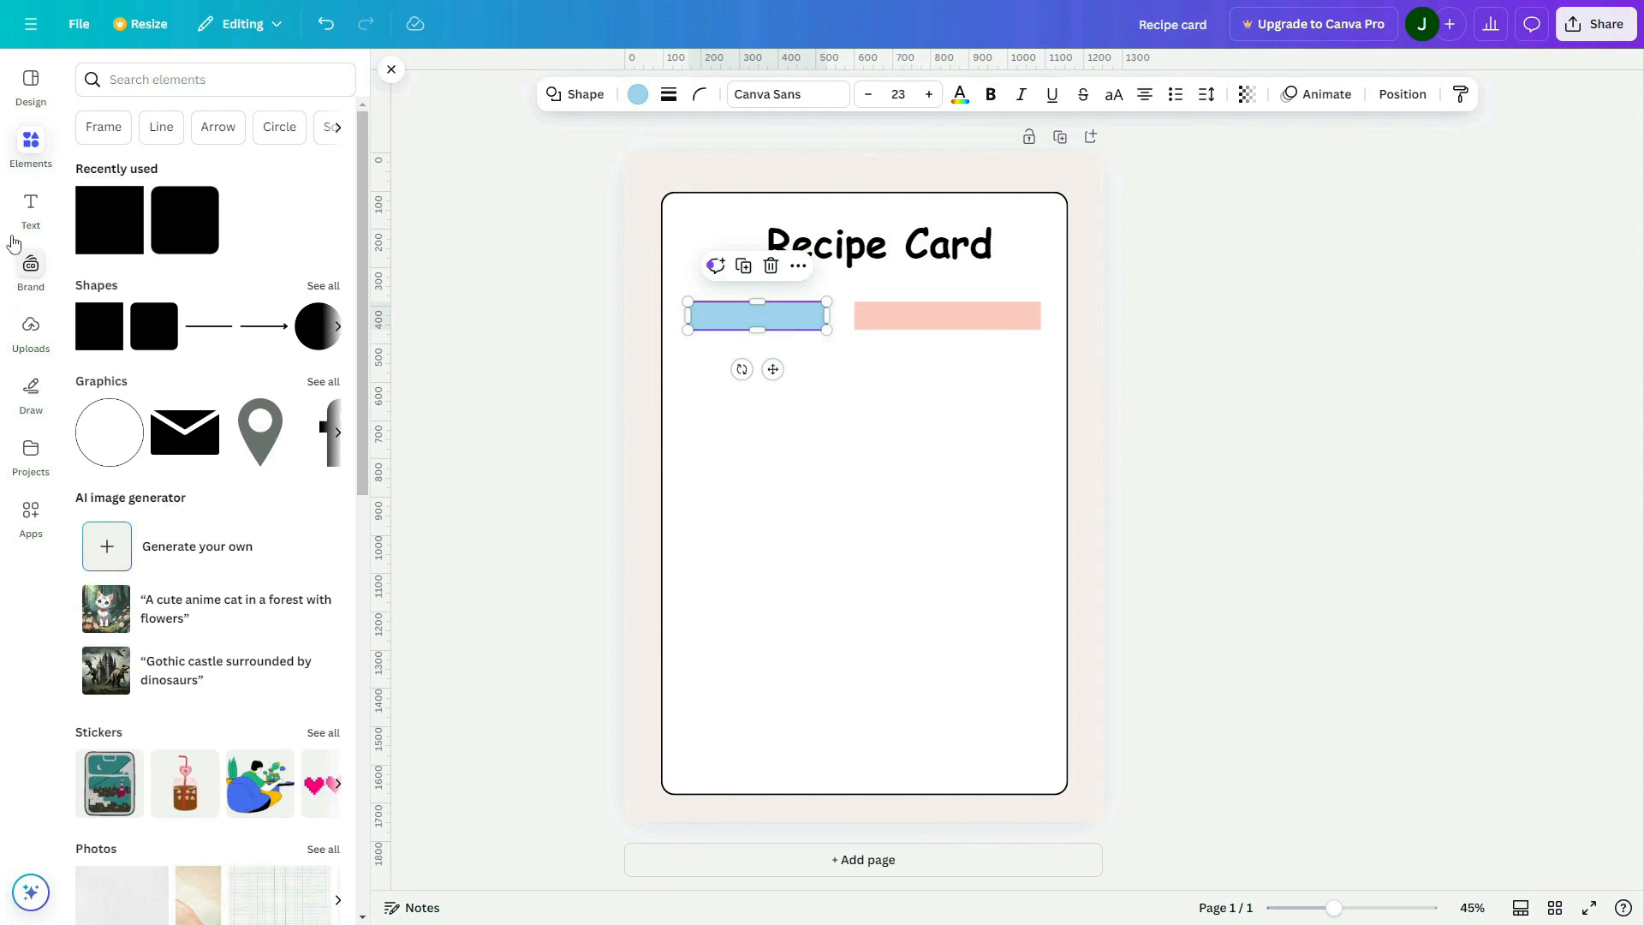
pyautogui.click(30, 208)
pyautogui.click(128, 361)
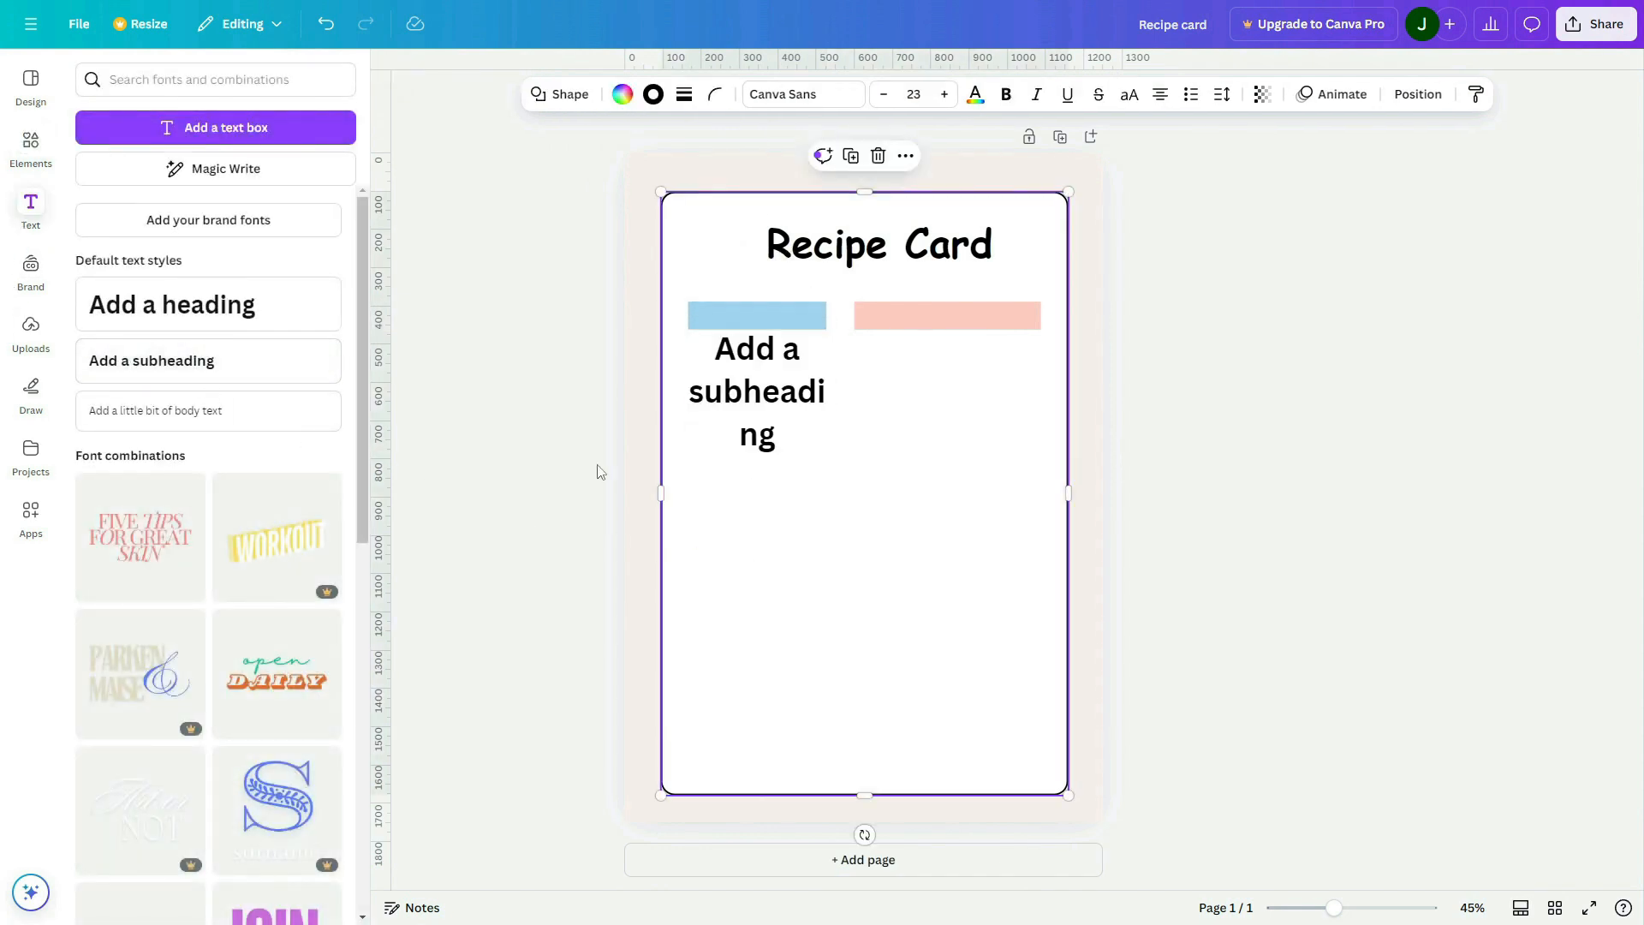
pyautogui.doubleClick(788, 473)
pyautogui.write('Name')
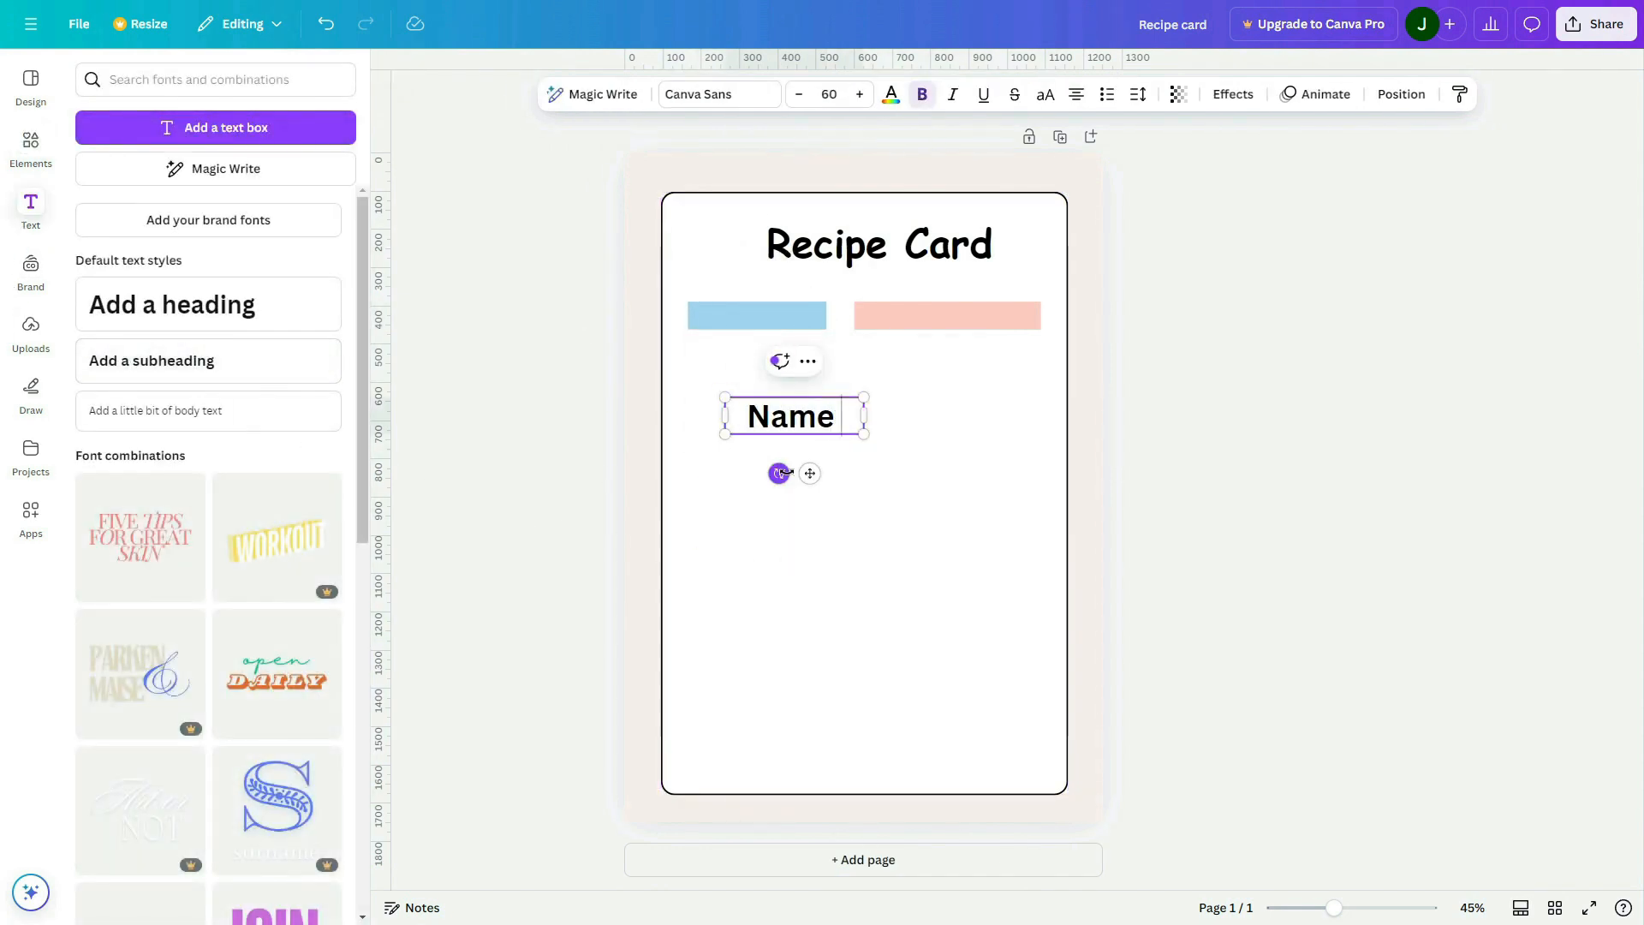
pyautogui.write(' of Recipe')
# Shrink the "Name of Recipe" text to font size 26.5, set it in uppercase and place it centred on the blue bar
pyautogui.moveTo(864, 435); pyautogui.dragTo(760, 315)
pyautogui.click(1047, 94)
pyautogui.click(837, 451)
pyautogui.click(839, 428)
pyautogui.click(861, 399)
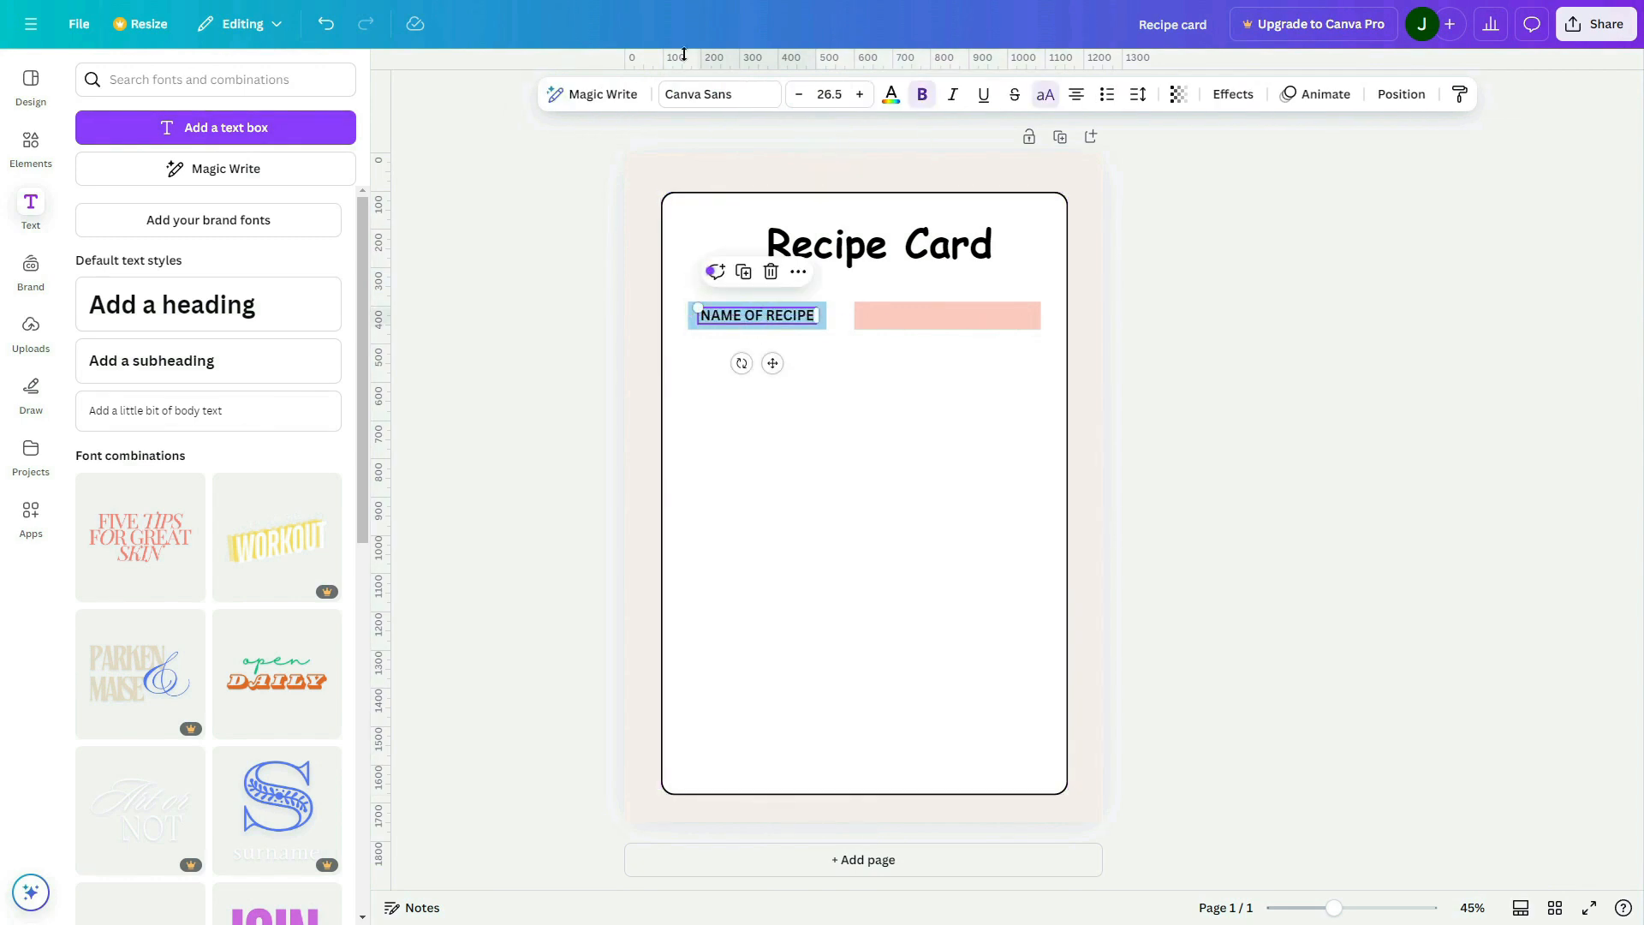
# Search the fonts for "open sa", set the "NAME OF RECIPE" label in Open Sans and turn off its bold style
pyautogui.click(698, 94)
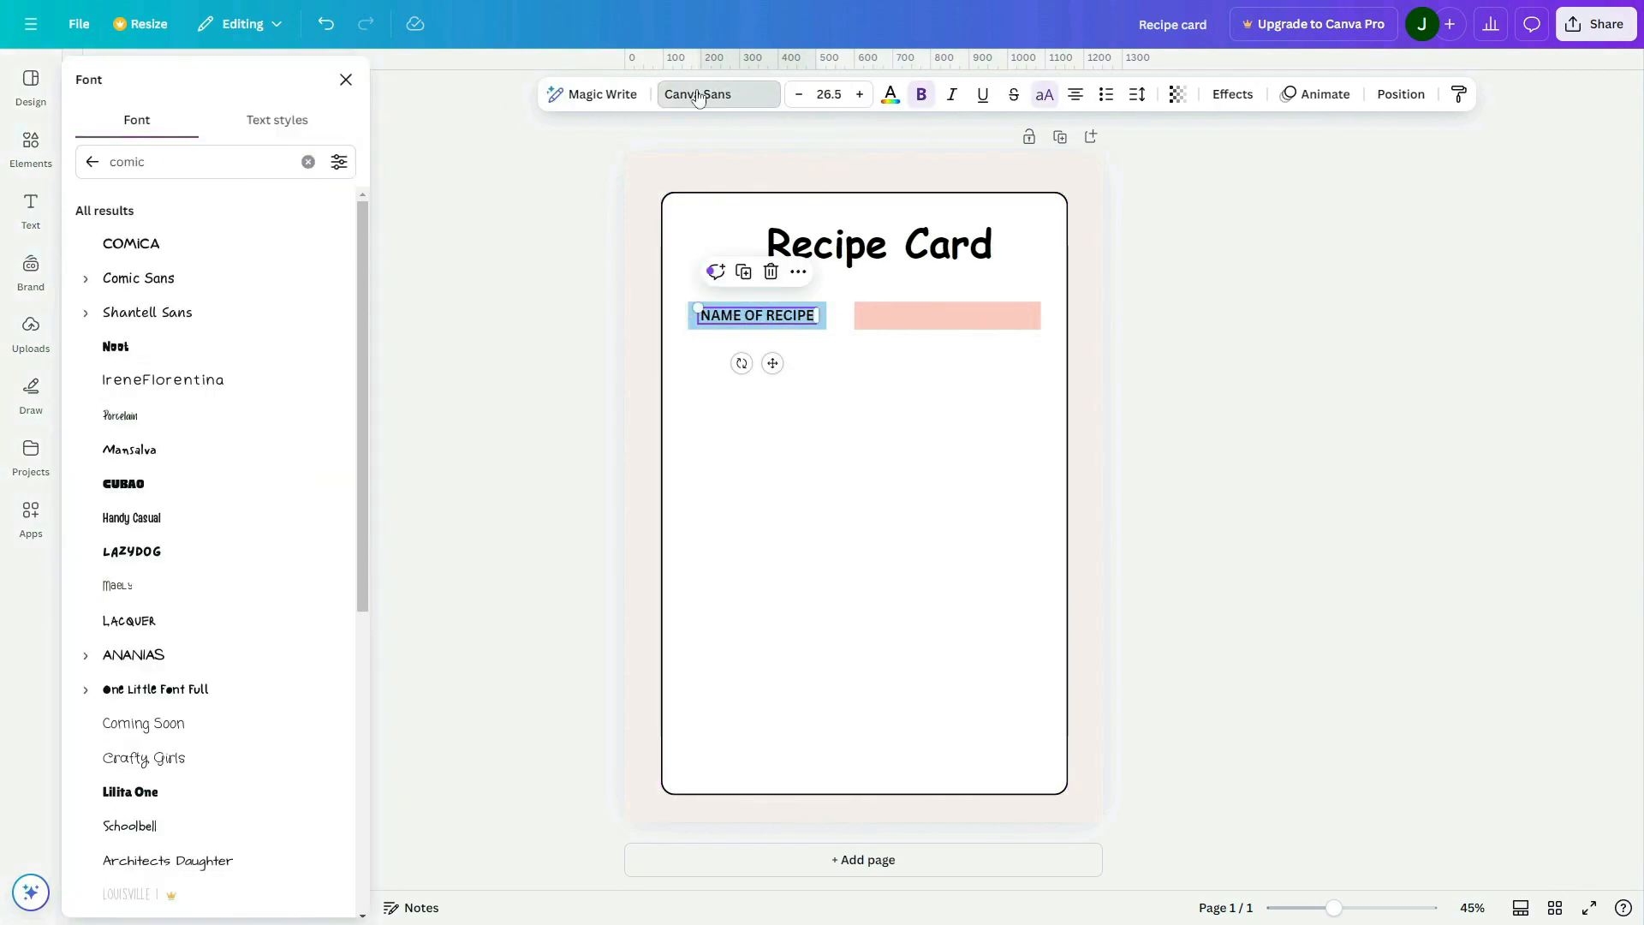
pyautogui.click(161, 165)
pyautogui.write('open san')
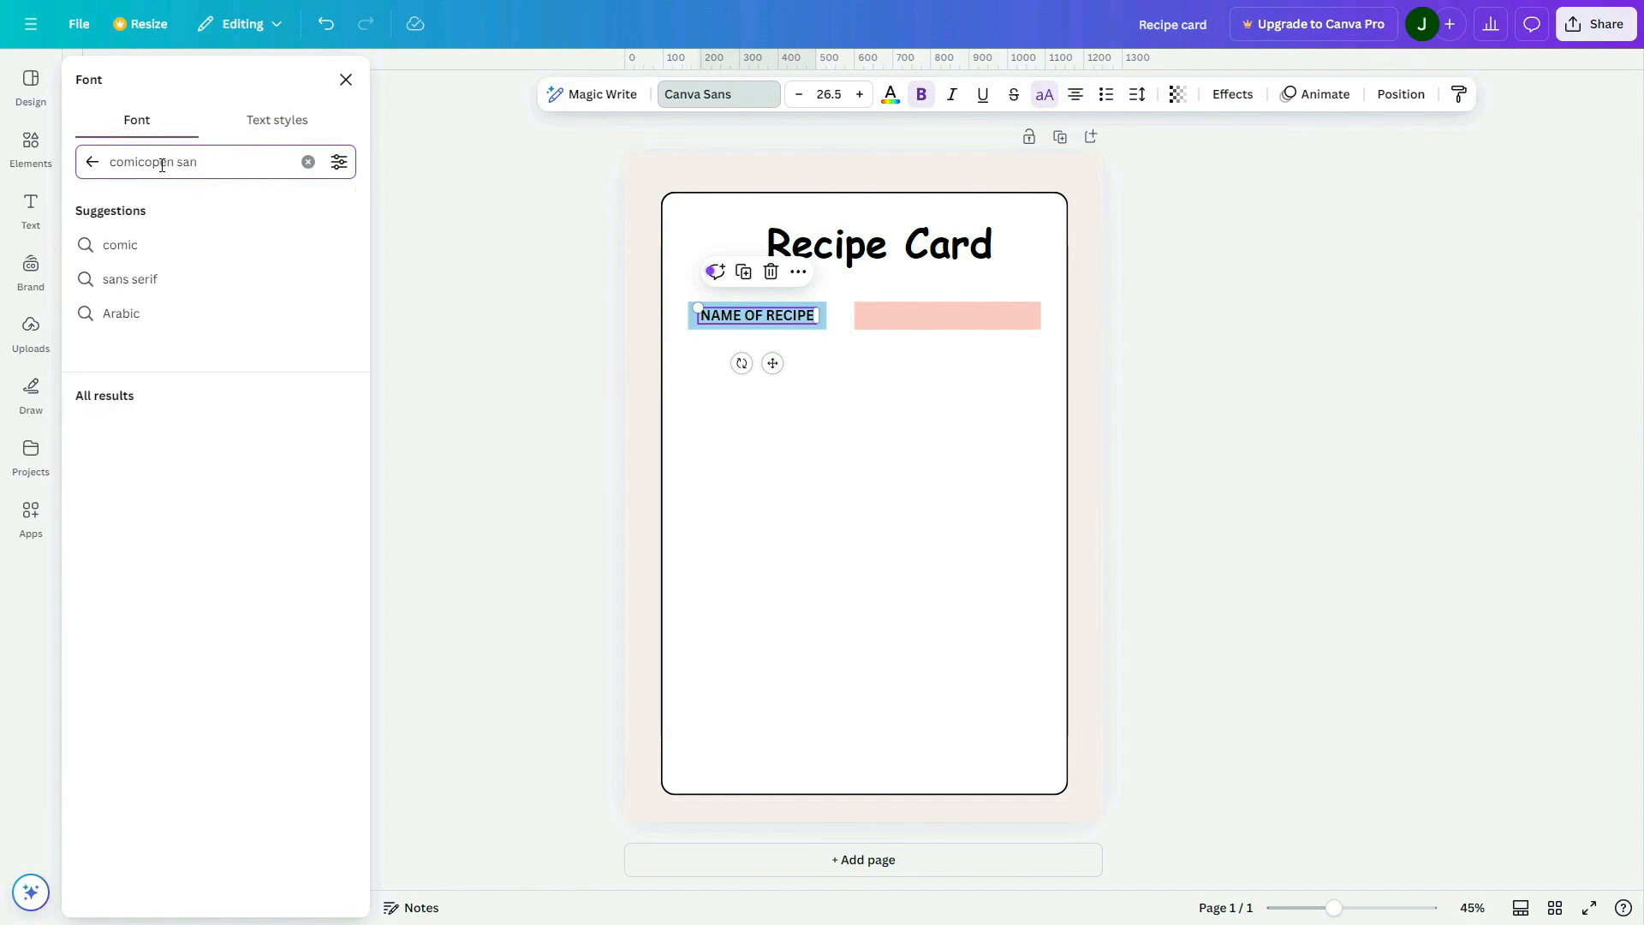
pyautogui.moveTo(206, 163); pyautogui.dragTo(83, 149)
pyautogui.write('open sa')
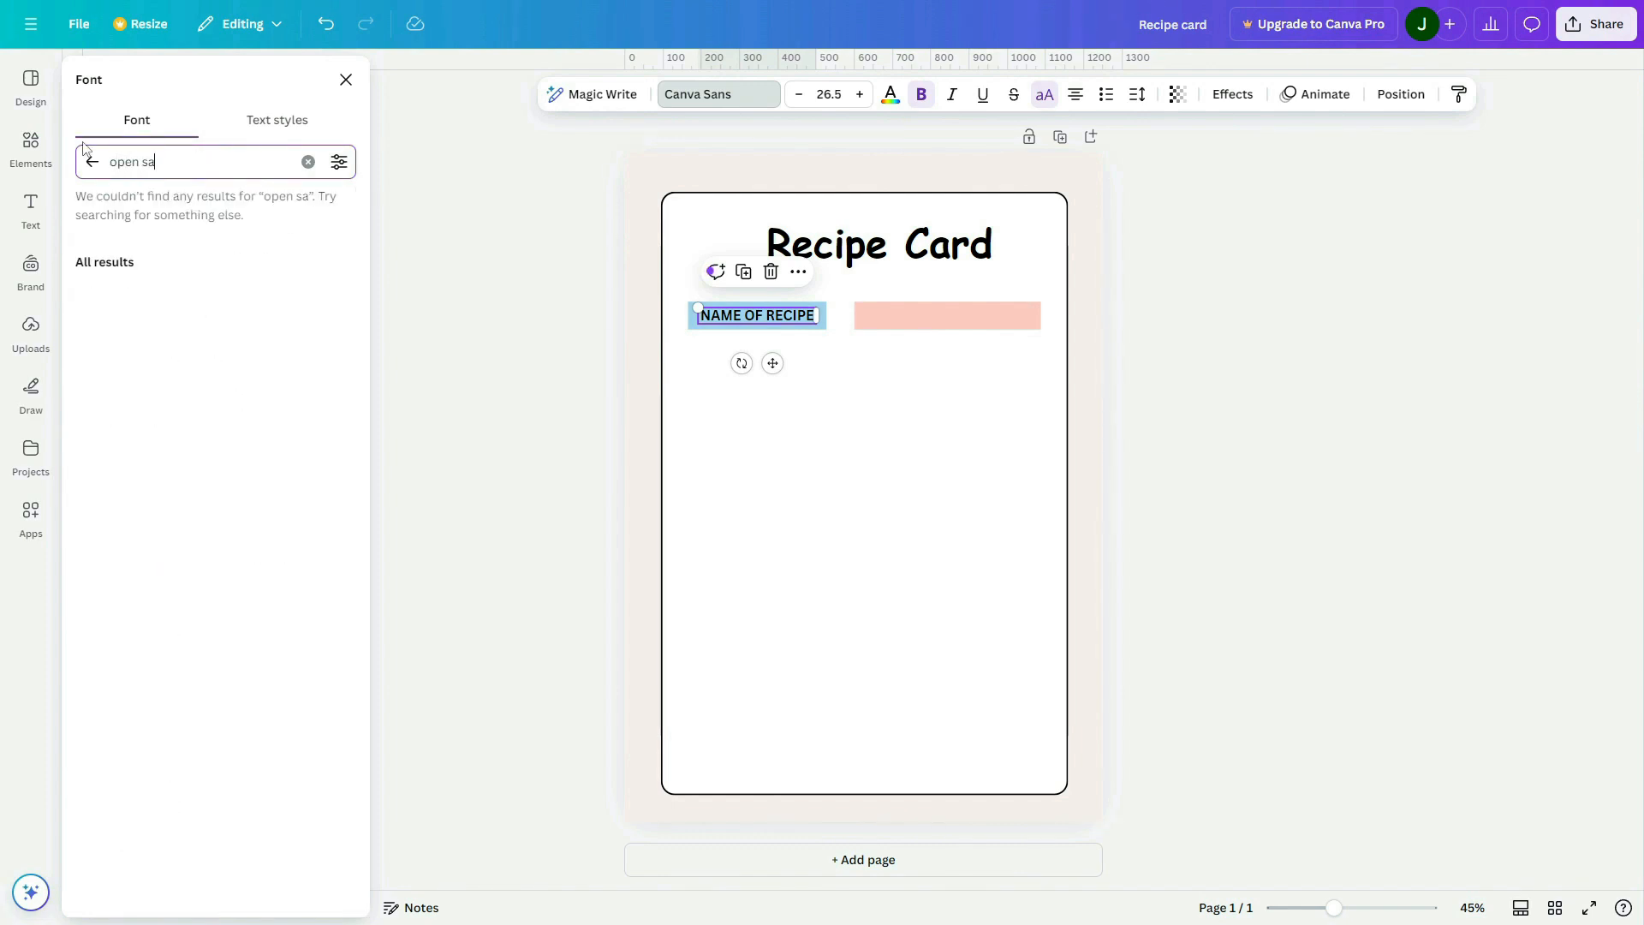
pyautogui.click(154, 394)
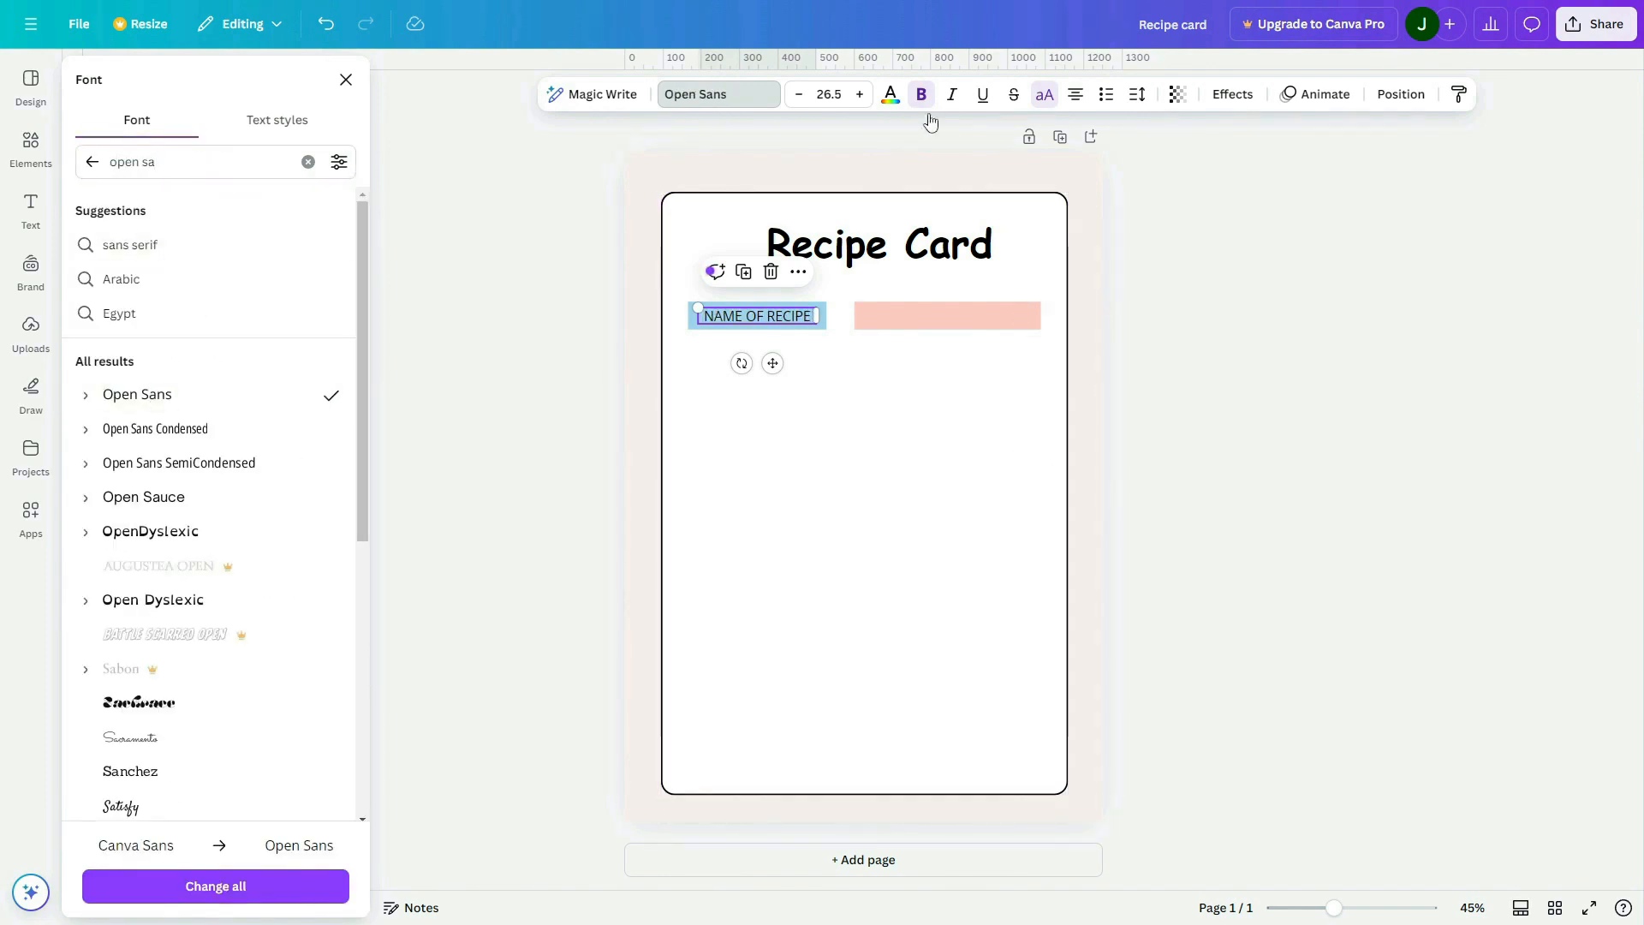
pyautogui.click(923, 540)
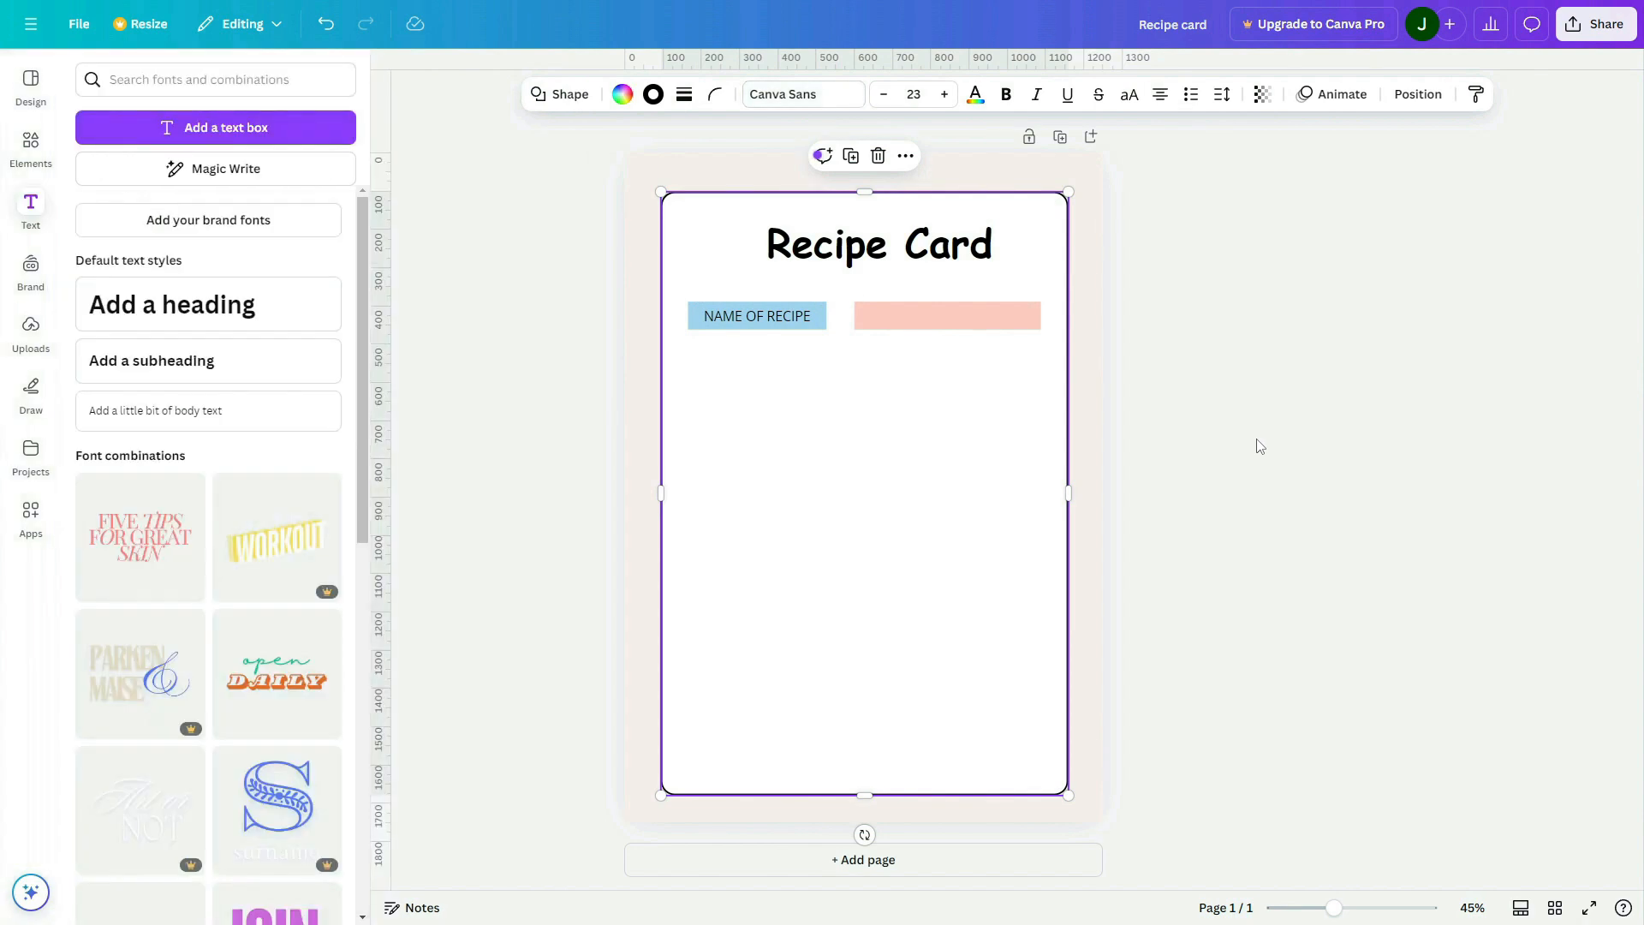
# Duplicate the "NAME OF RECIPE" label onto the pink bar and change the copy's text to "INGREDIENT"
pyautogui.click(778, 319)
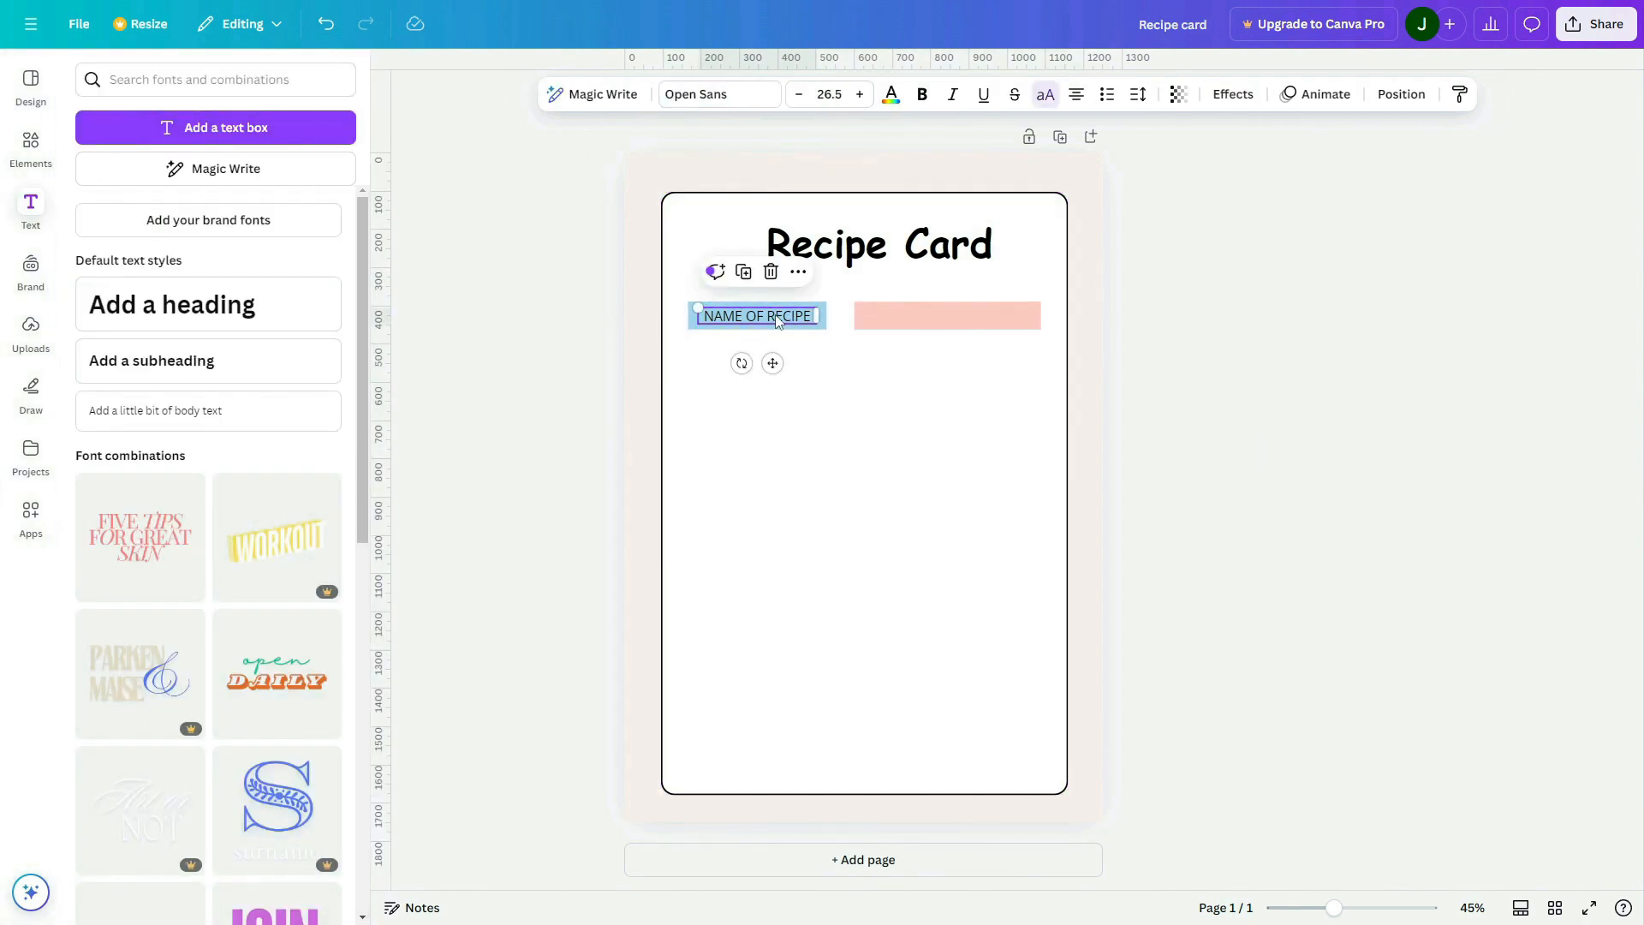
pyautogui.keyDown('alt'); pyautogui.moveTo(778, 320); pyautogui.dragTo(967, 317); pyautogui.keyUp('alt')
pyautogui.doubleClick(947, 313)
pyautogui.write('NGREDIENT')
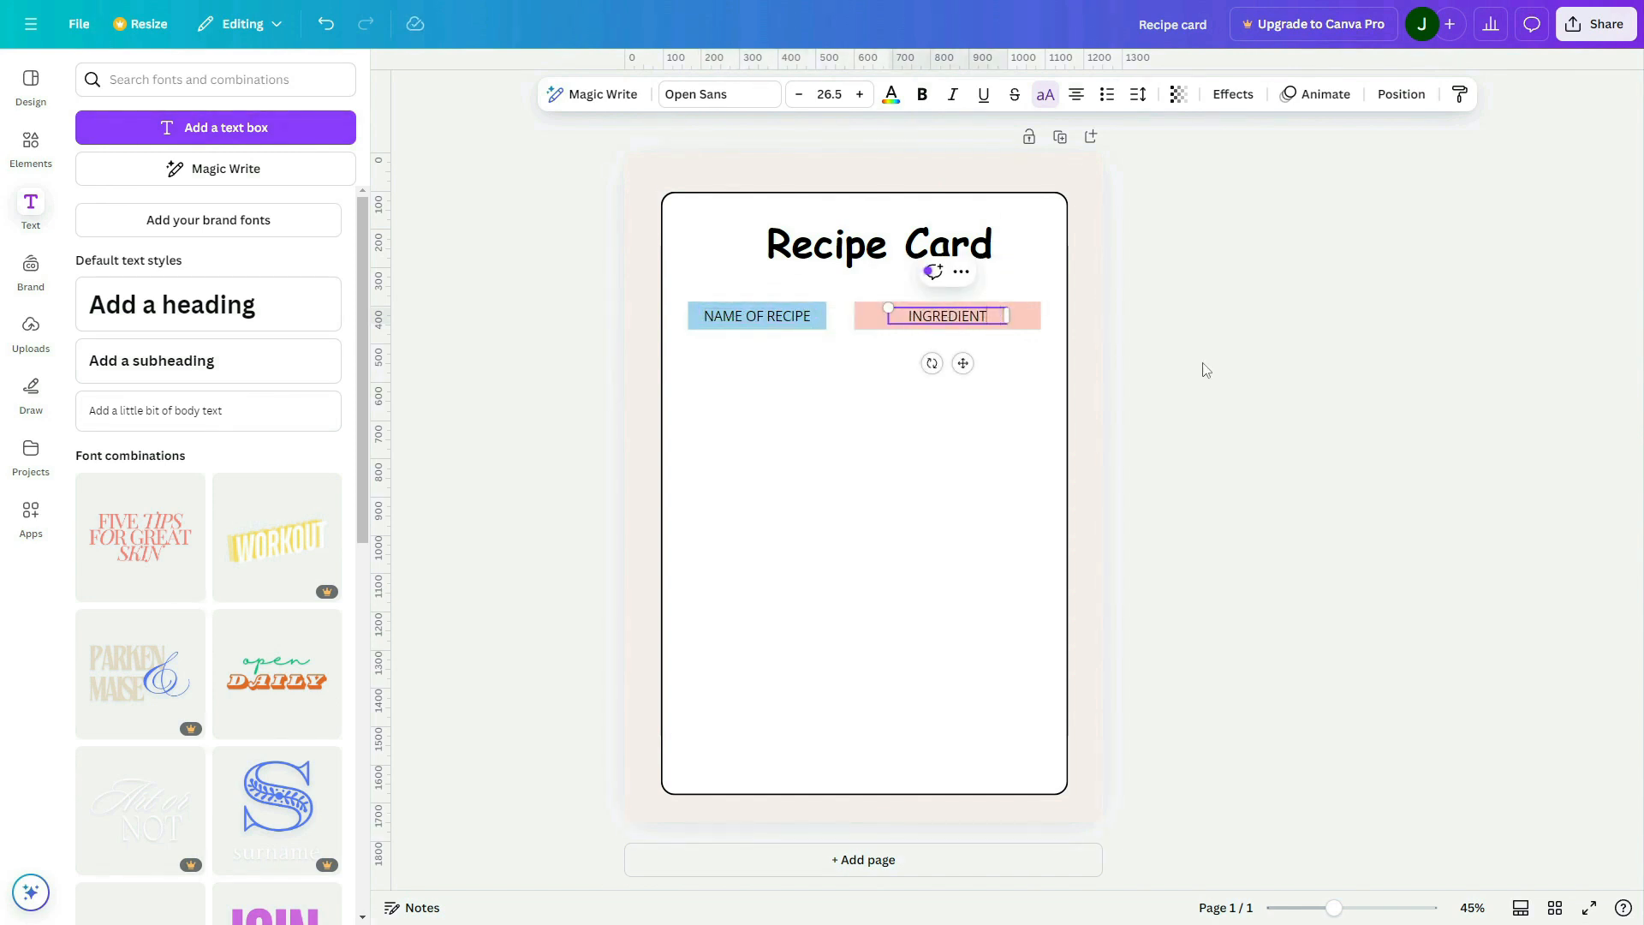
pyautogui.click(1217, 370)
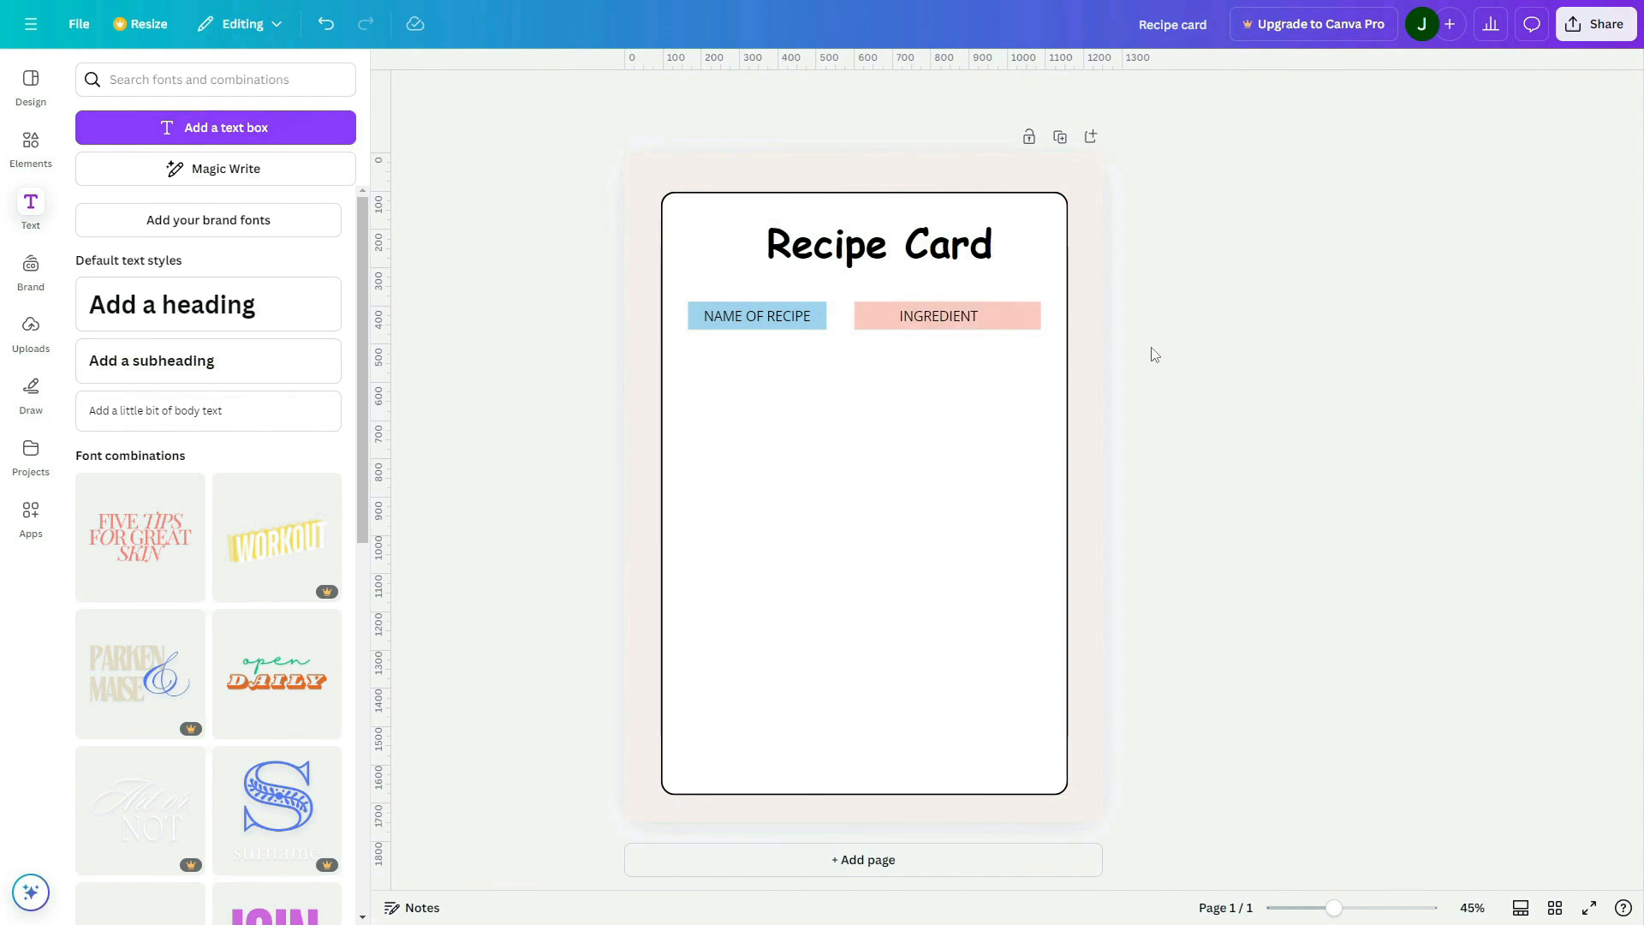
# Add a horizontal line below the blue bar and shorten it to the bar's width, about 360 px
pyautogui.click(26, 161)
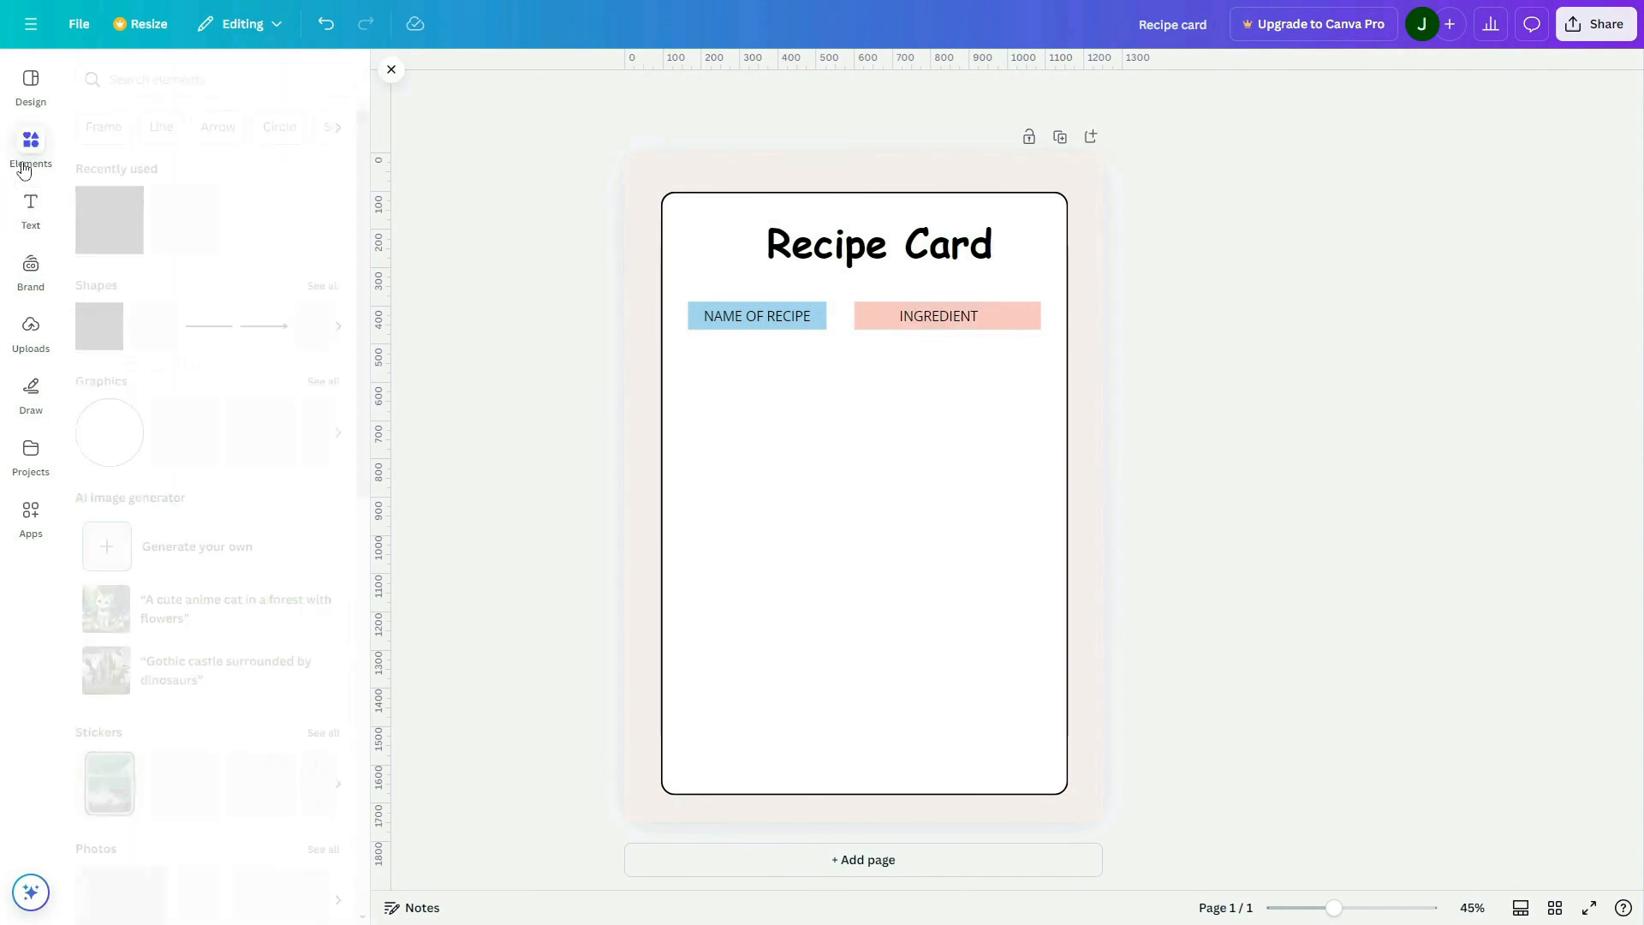
pyautogui.click(206, 334)
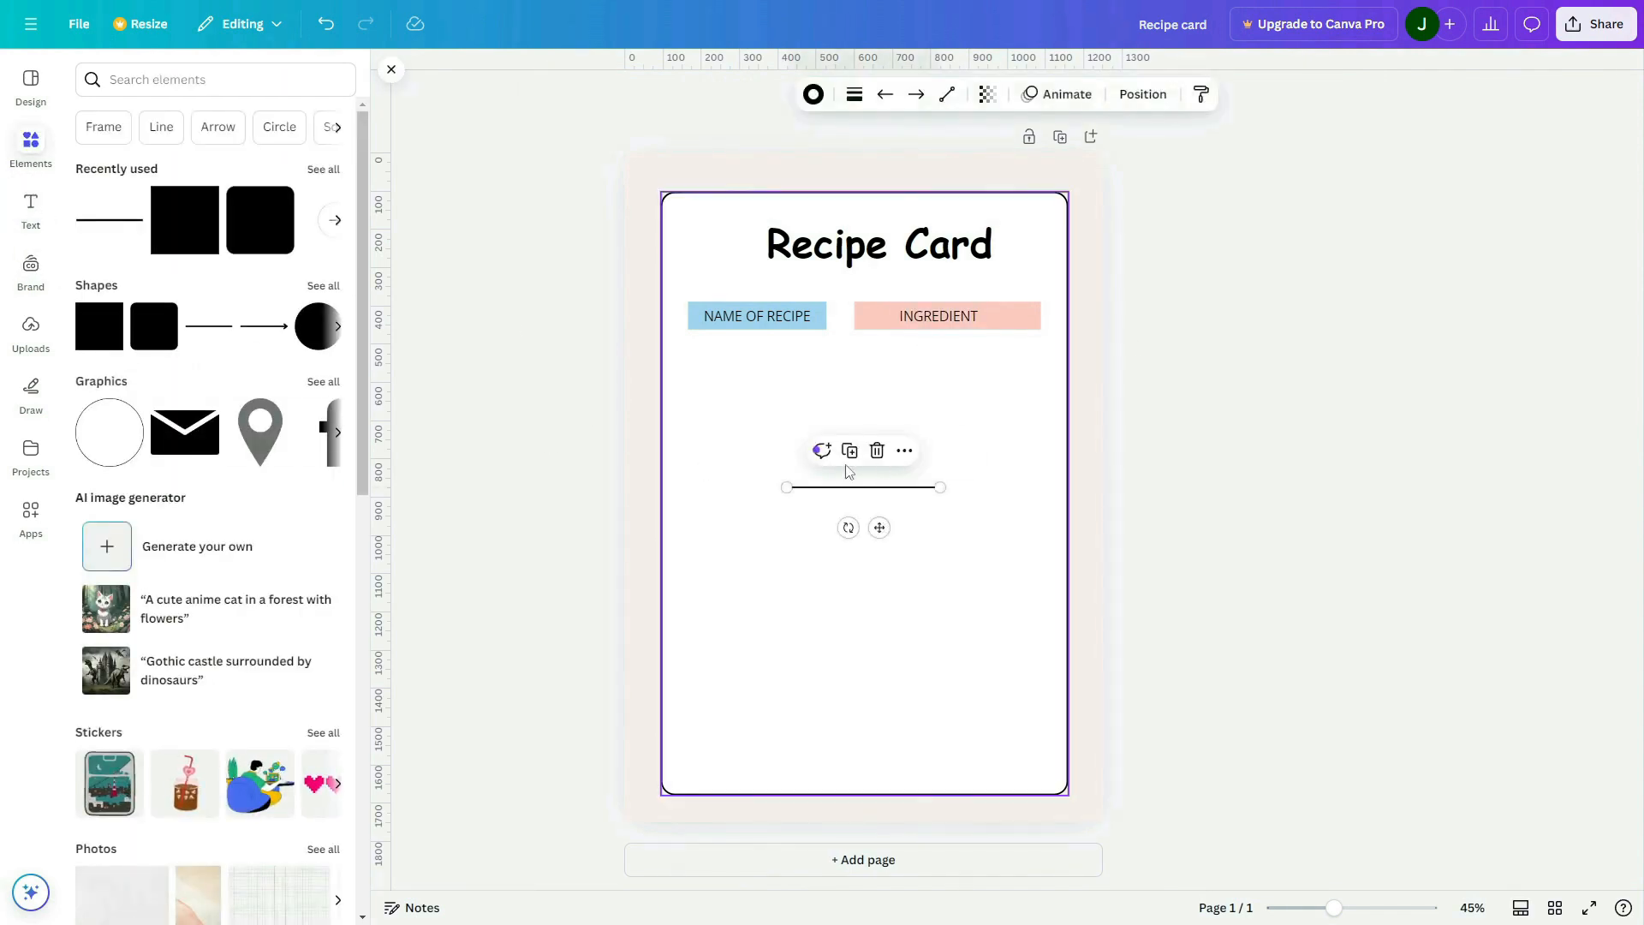
pyautogui.click(1311, 414)
pyautogui.moveTo(889, 487); pyautogui.dragTo(827, 371)
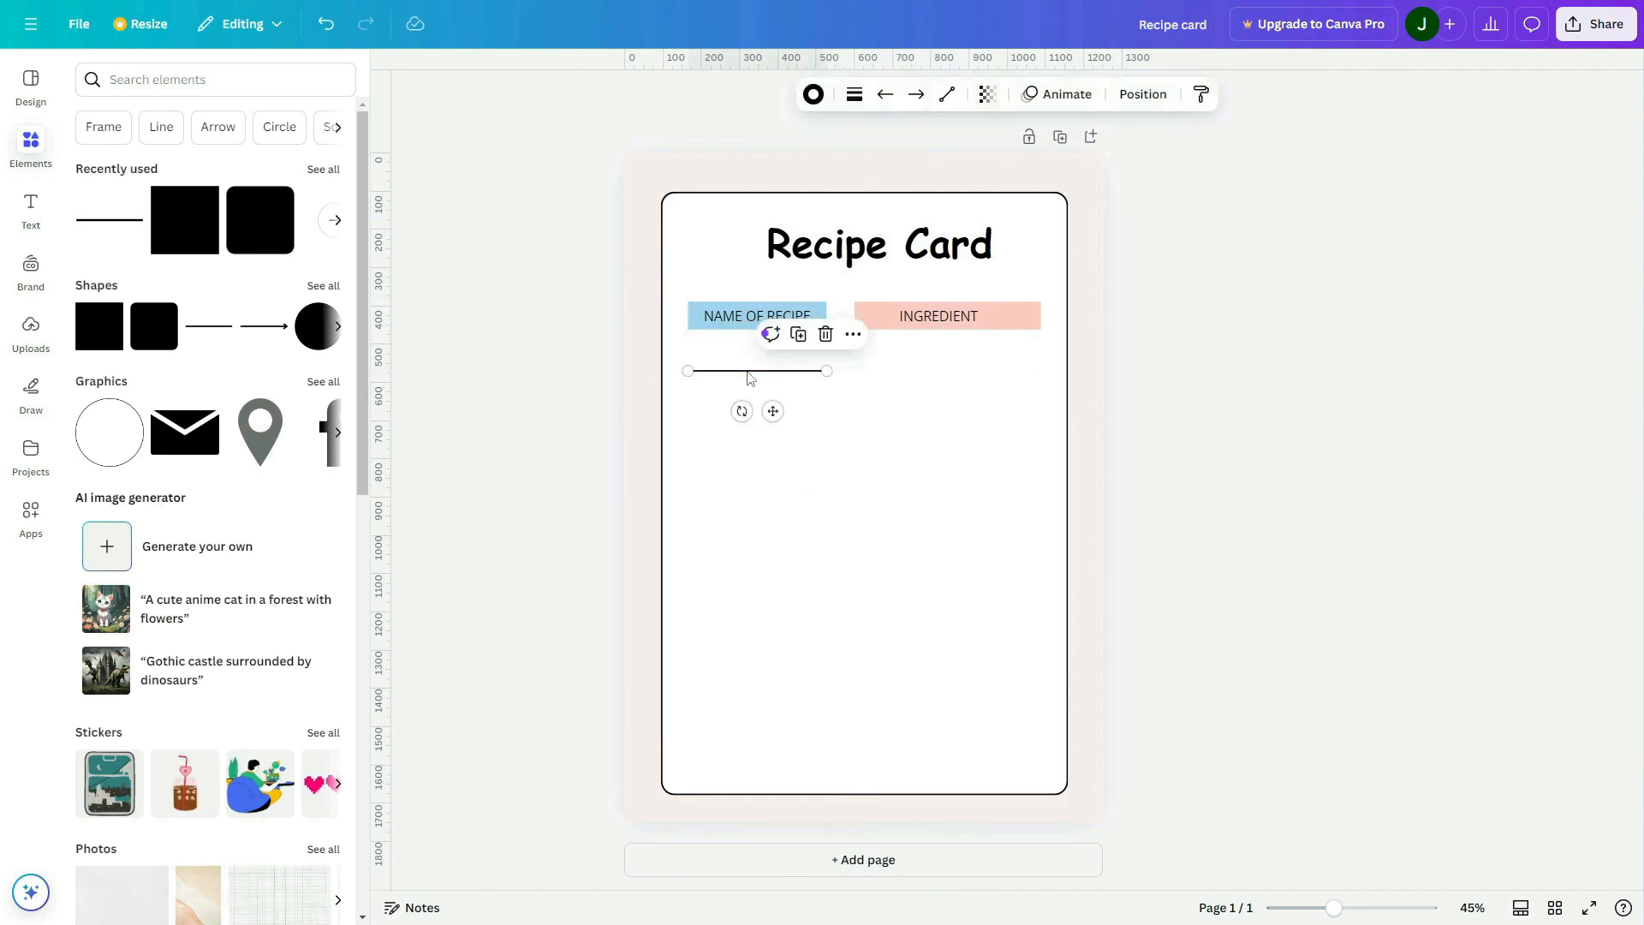
pyautogui.moveTo(748, 374); pyautogui.dragTo(746, 367)
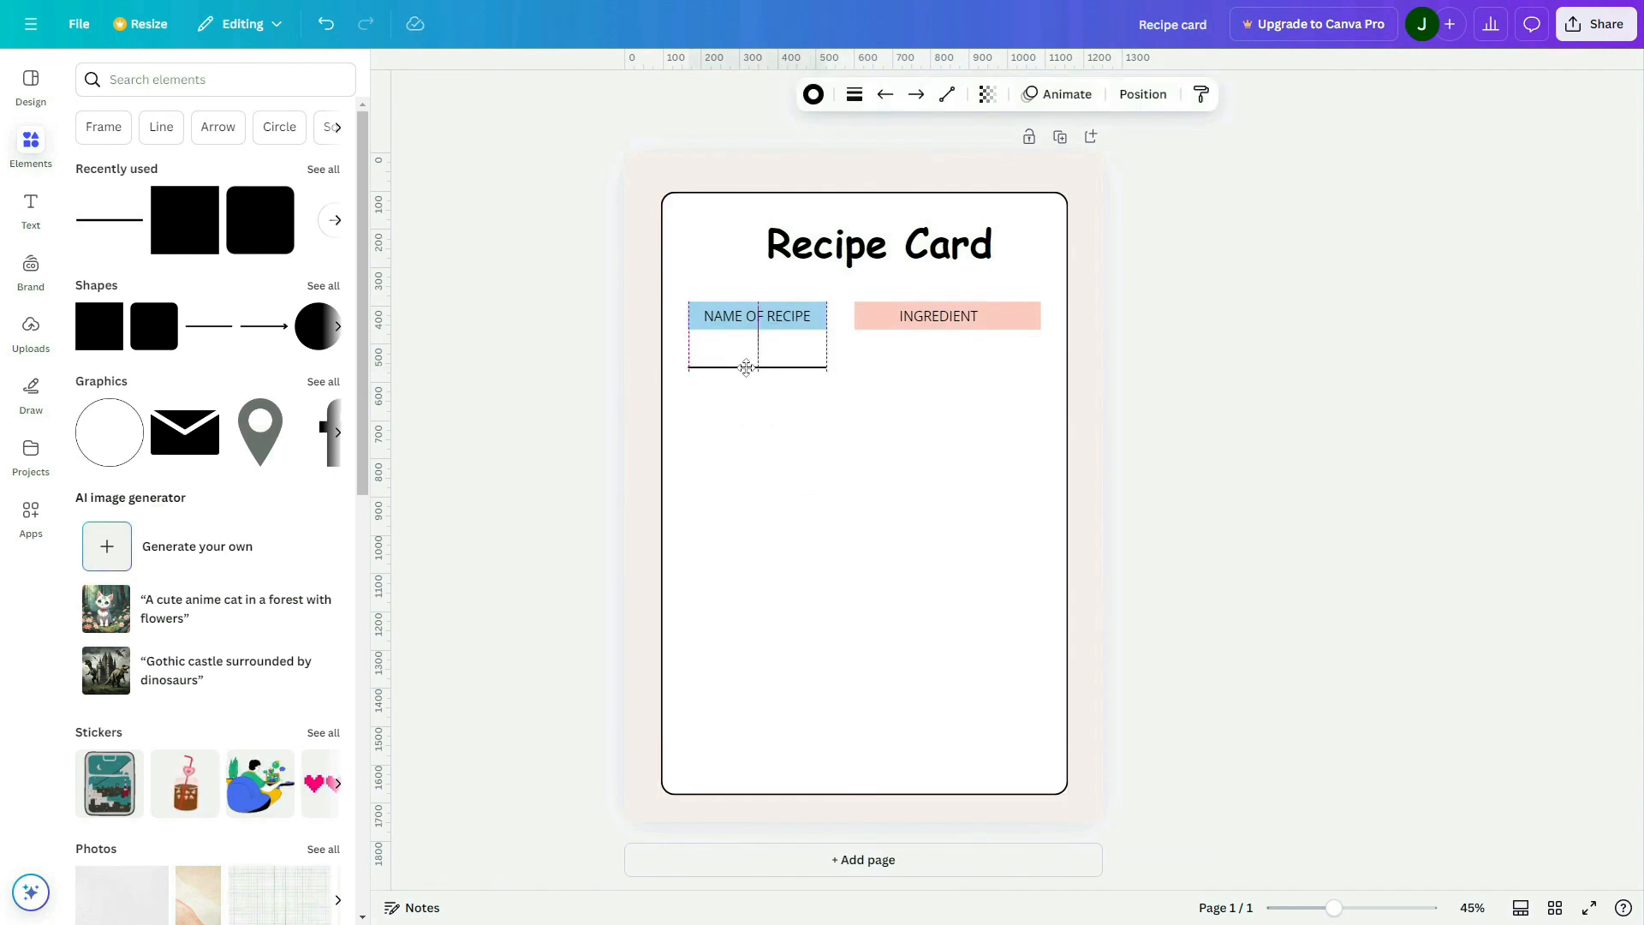
# Change the line below the blue bar to the dotted line style
pyautogui.click(883, 100)
pyautogui.click(852, 100)
pyautogui.click(851, 96)
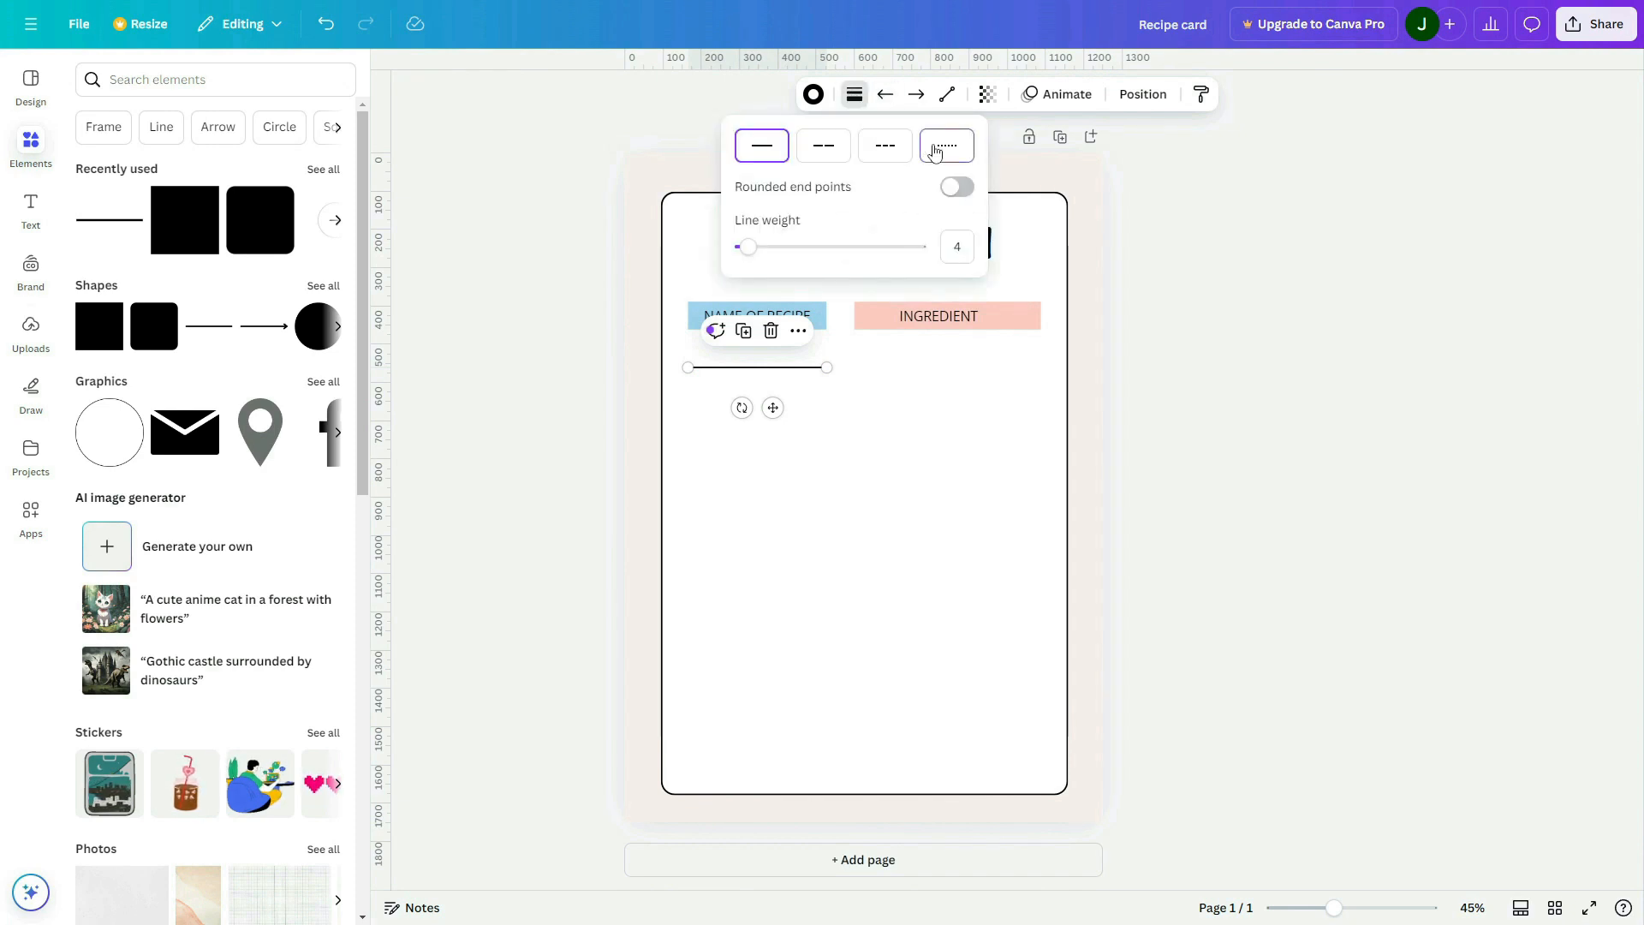
pyautogui.click(948, 146)
pyautogui.click(1265, 468)
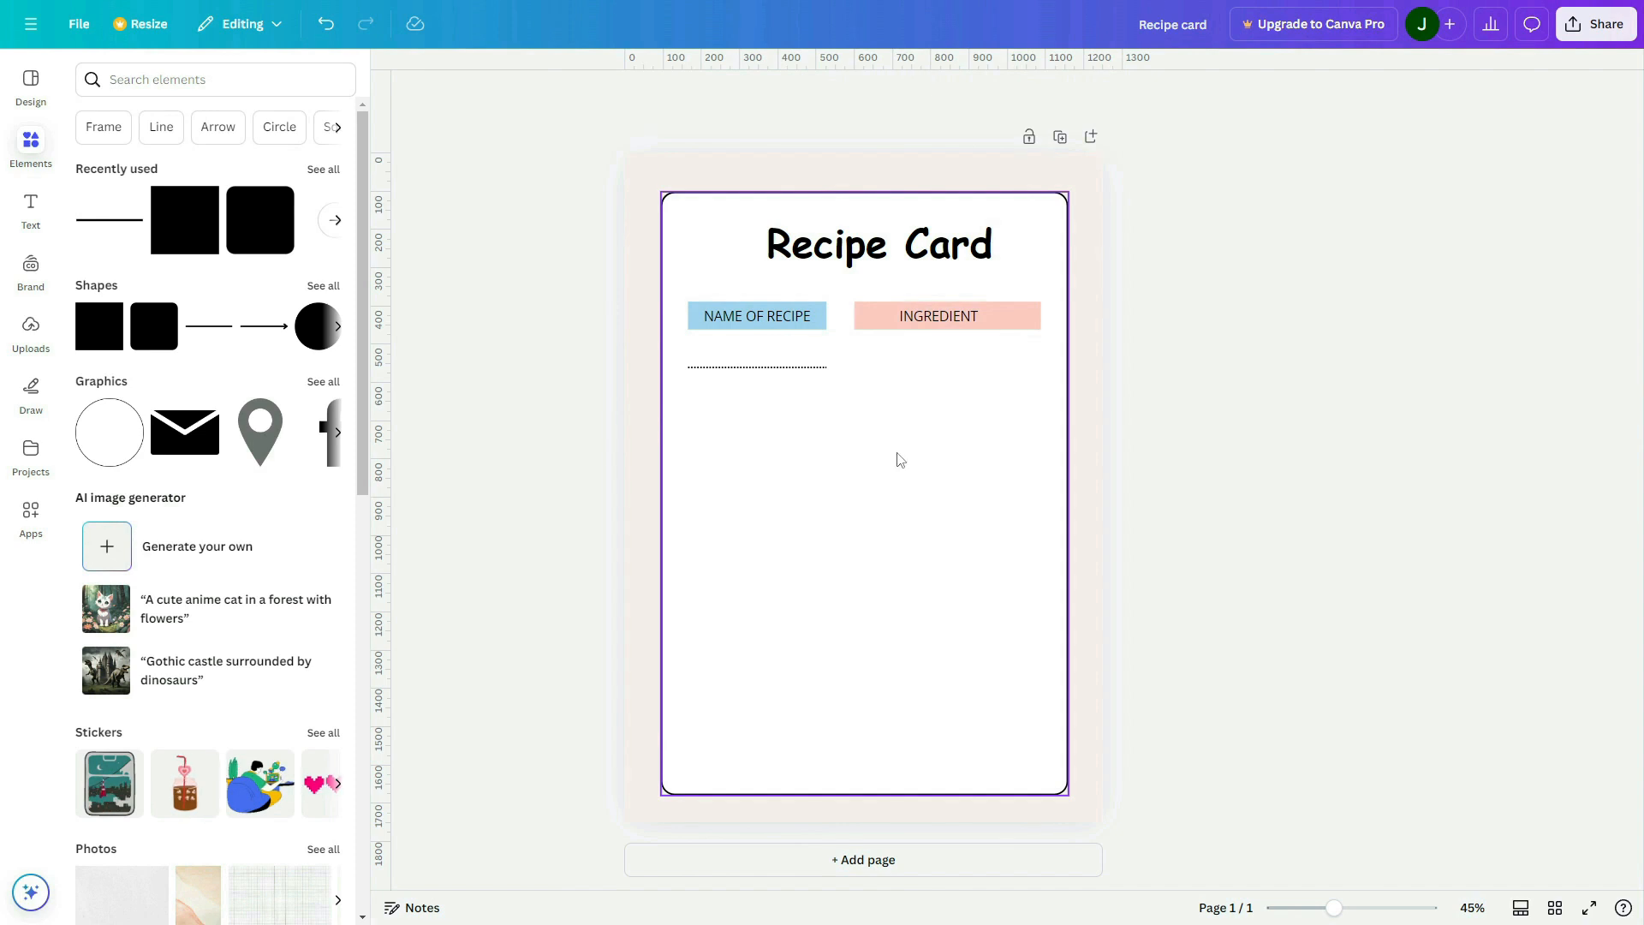
# Duplicate the blue bar with its label below the dotted line and change the copy's text to "SERVE"
pyautogui.click(821, 324)
pyautogui.click(838, 356)
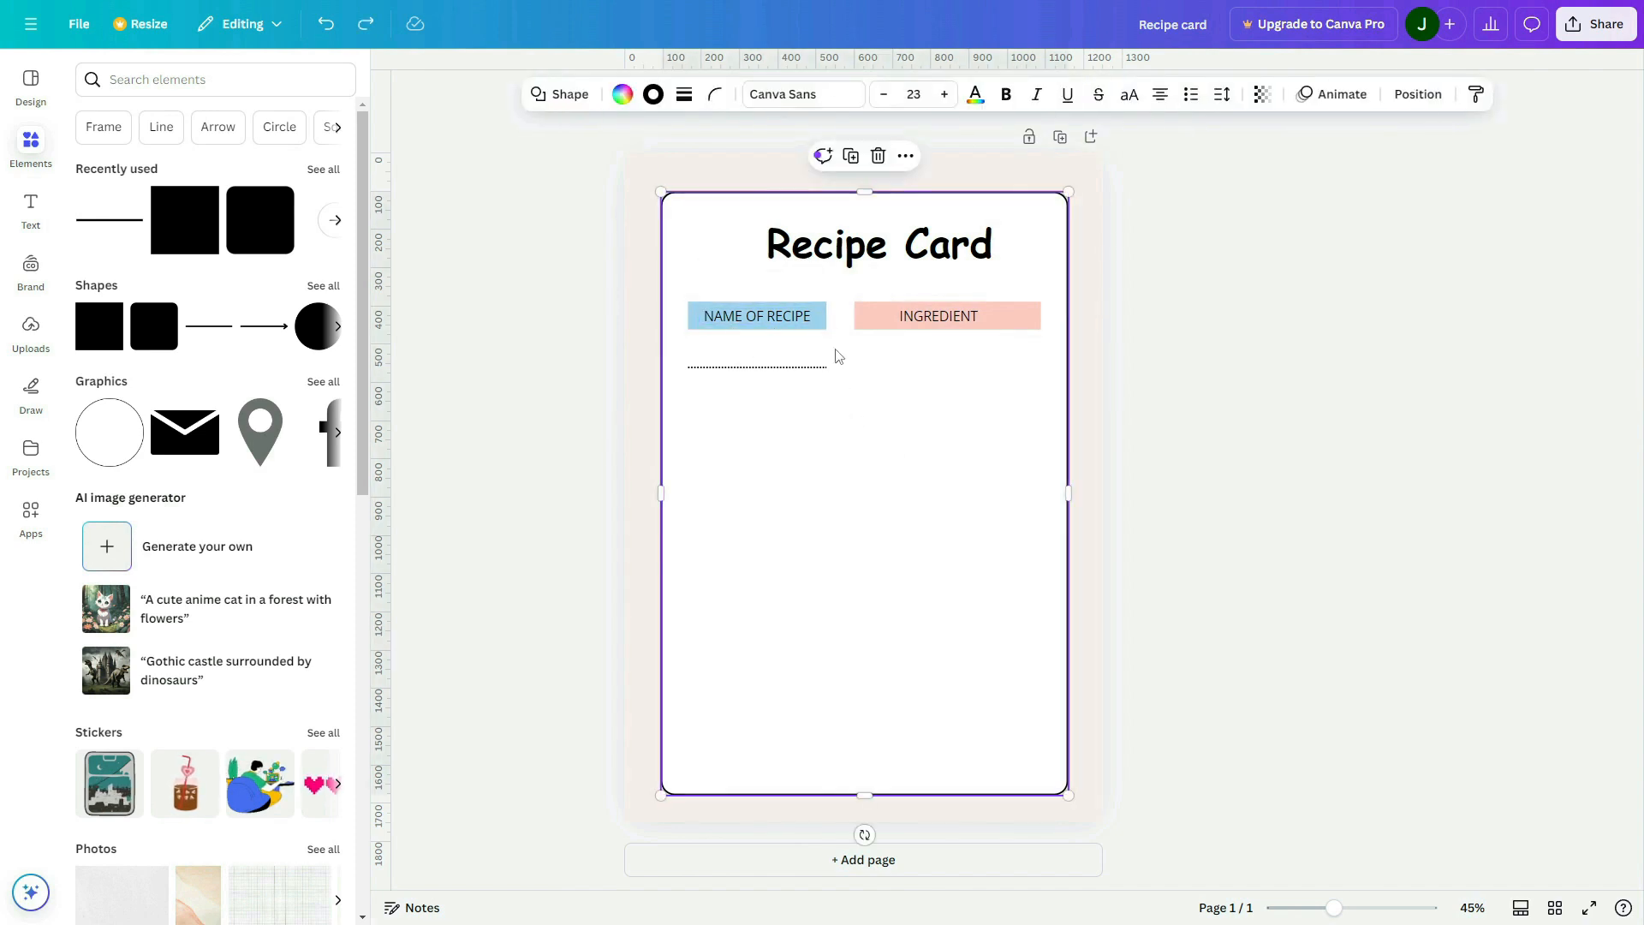
pyautogui.click(820, 325)
pyautogui.keyDown('shift'); pyautogui.click(764, 319); pyautogui.keyUp('shift')
pyautogui.moveTo(763, 318); pyautogui.dragTo(762, 406)
pyautogui.doubleClick(766, 403)
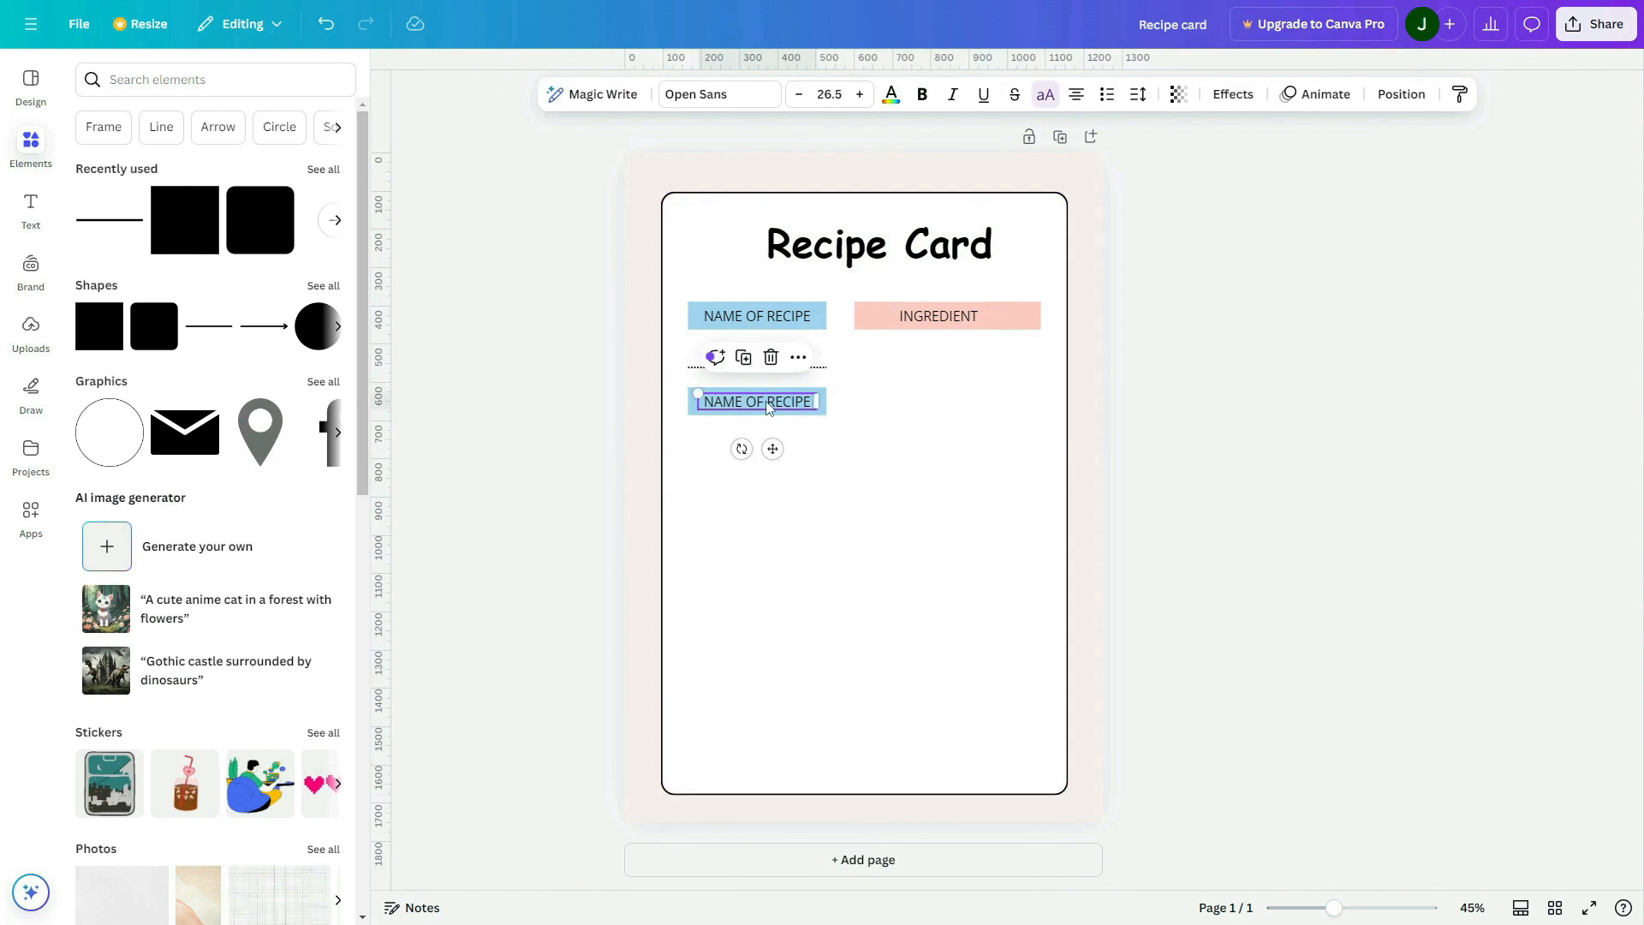
pyautogui.write('SERVE')
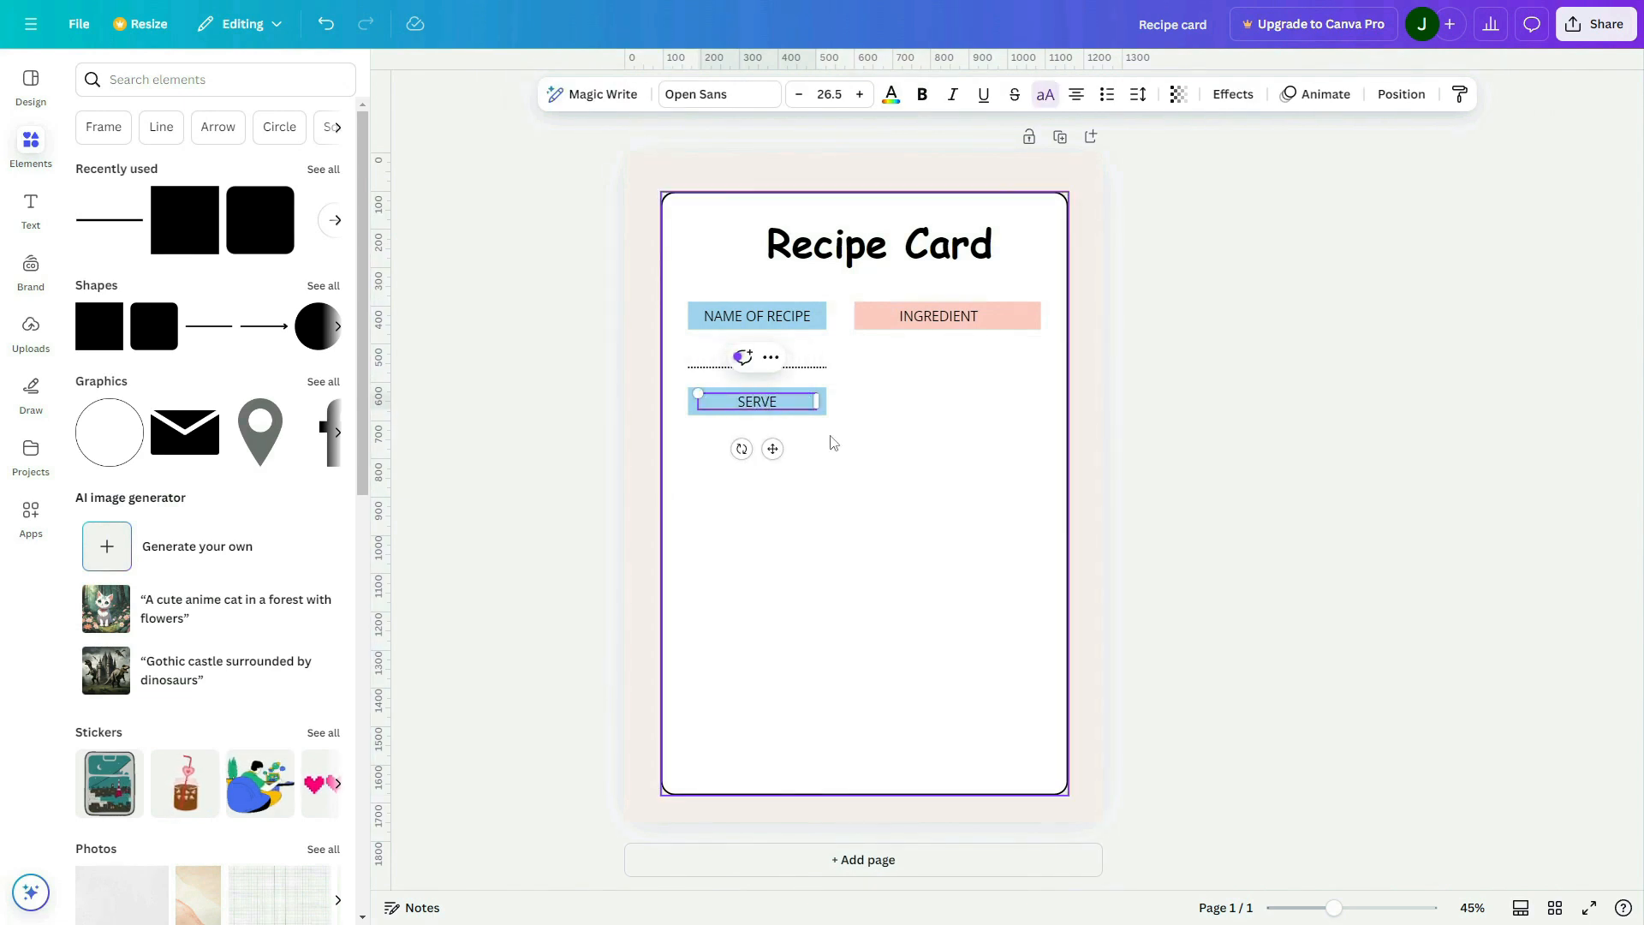
pyautogui.click(829, 438)
# Recolour the bar behind the "SERVE" label to the pale green #C7E6CB
pyautogui.click(824, 415)
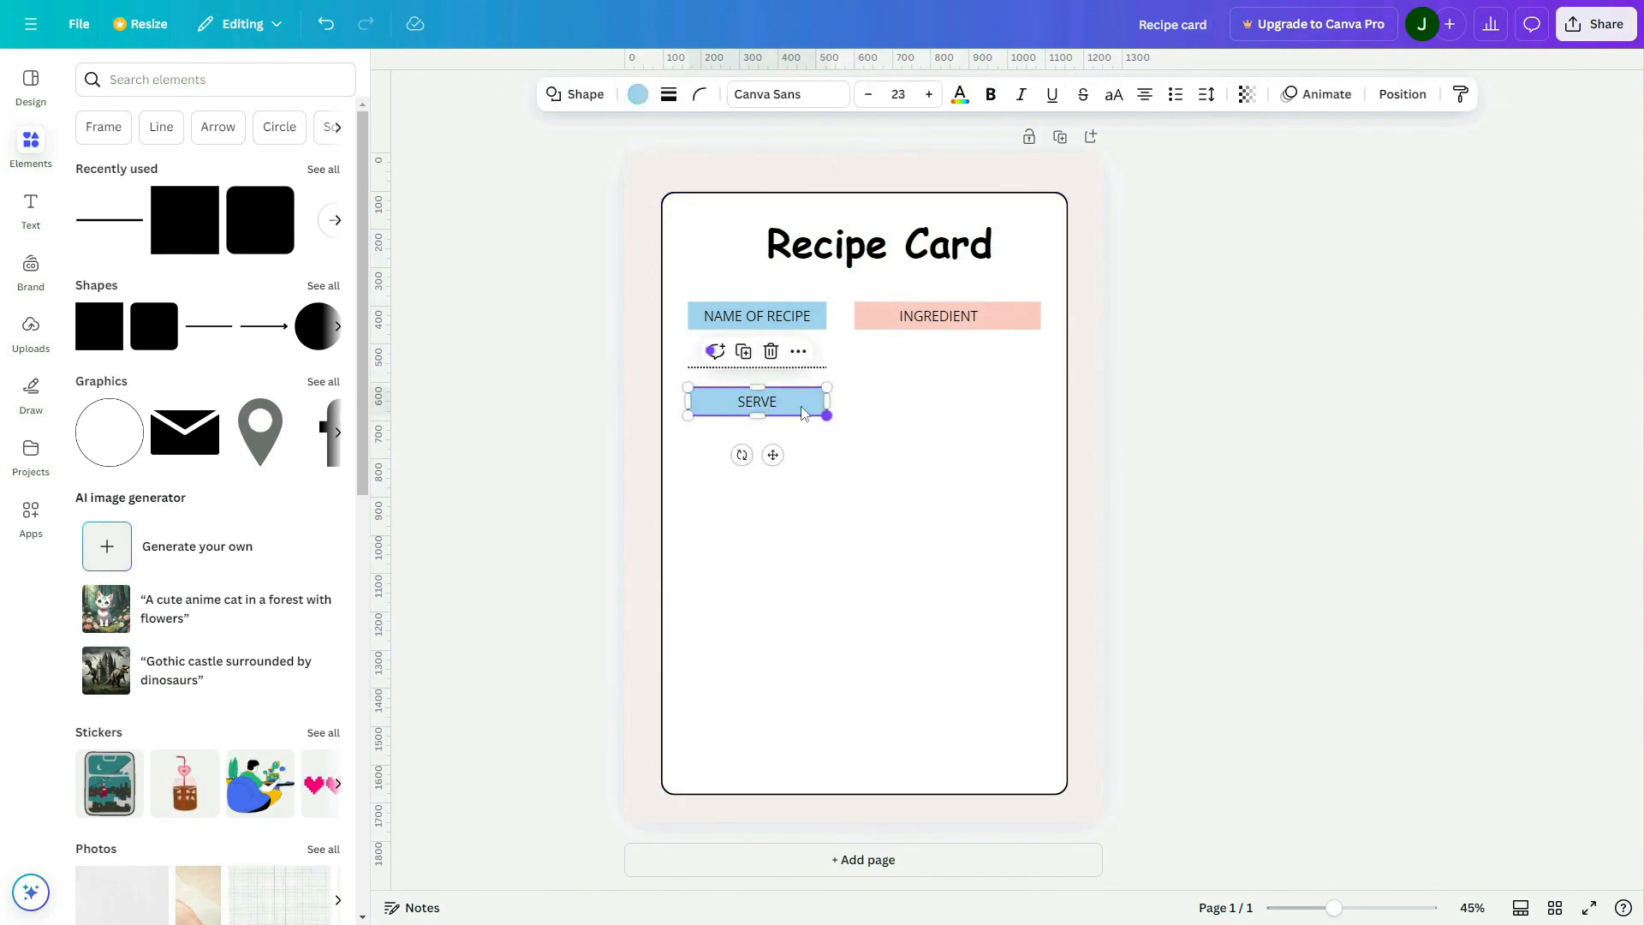
pyautogui.click(638, 95)
pyautogui.click(101, 585)
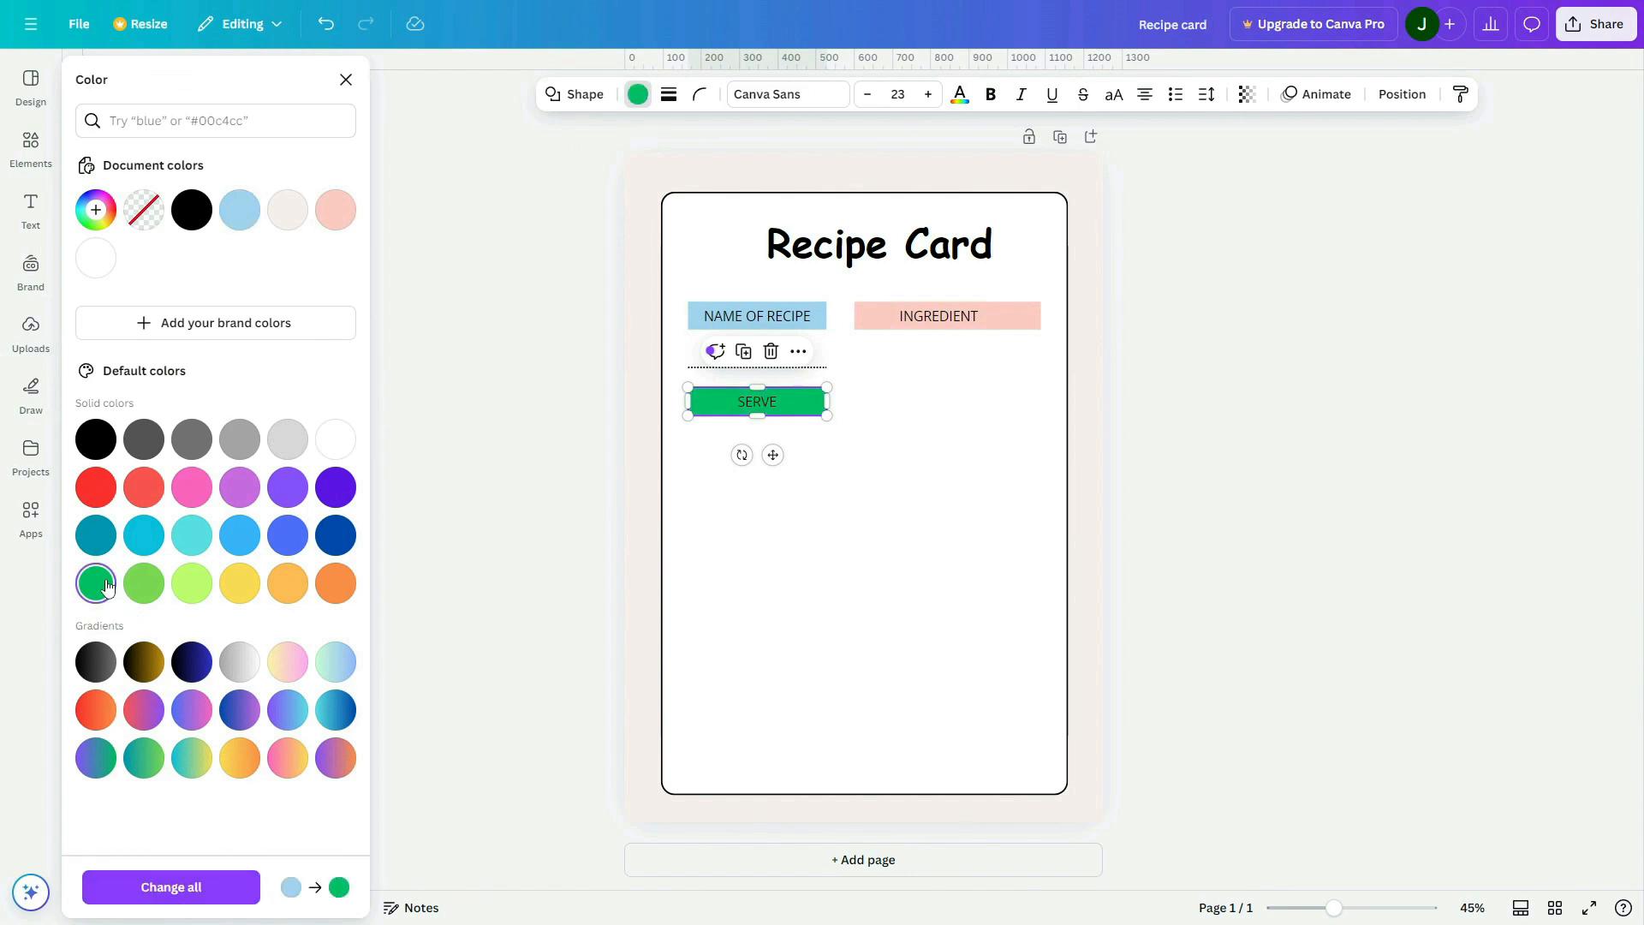
pyautogui.click(96, 210)
pyautogui.click(173, 297)
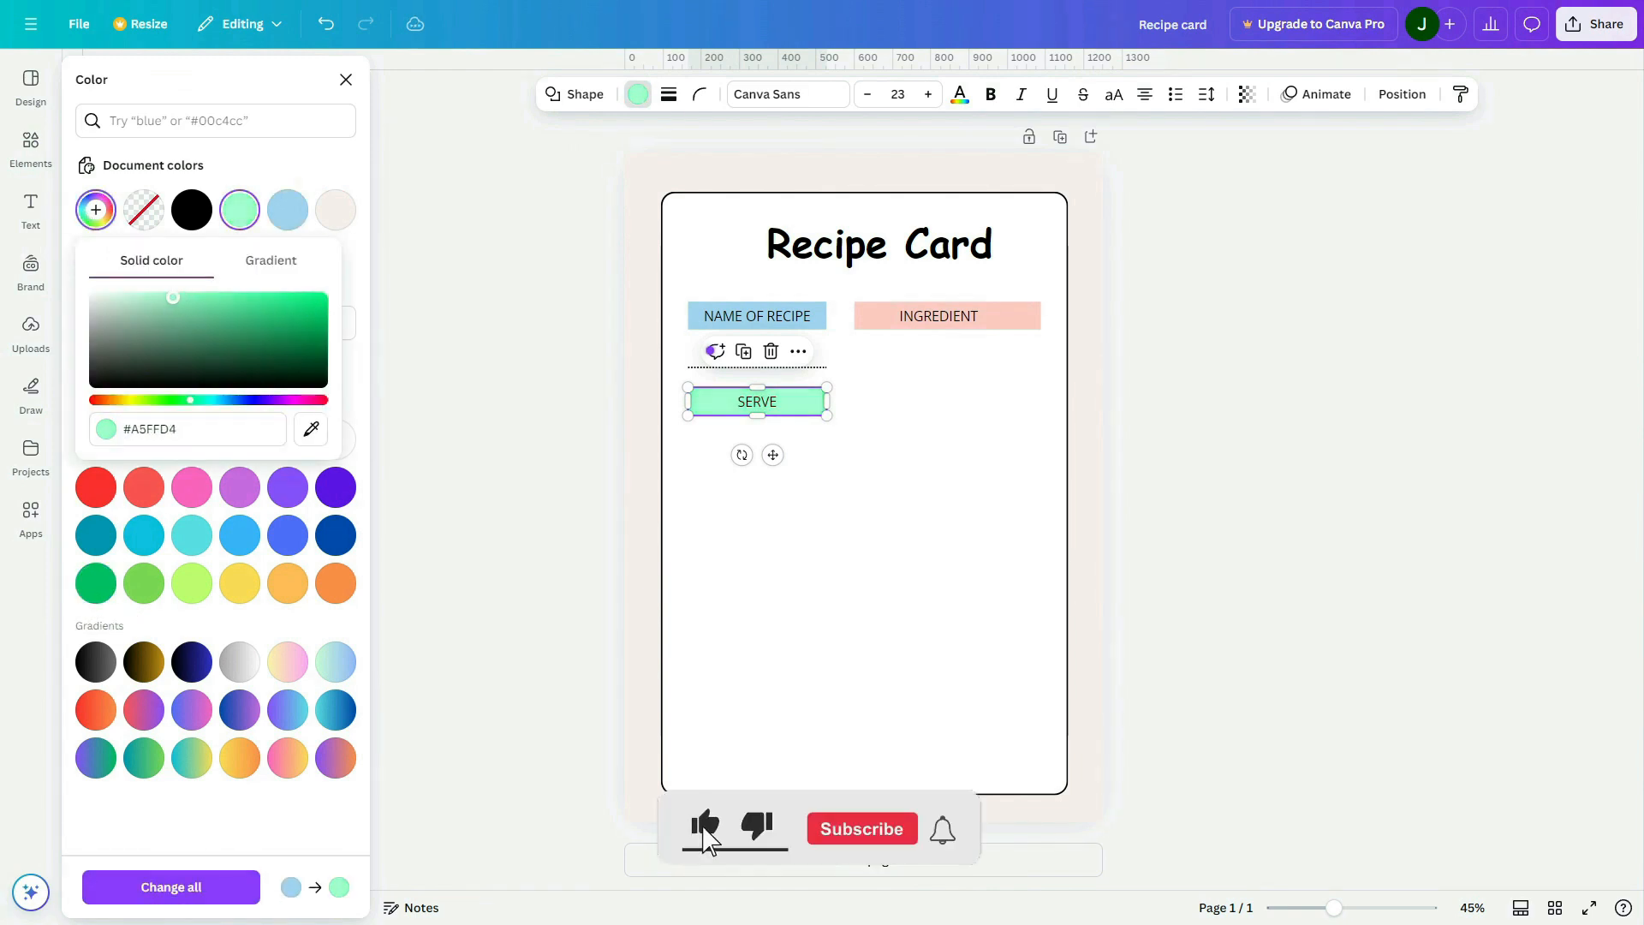
pyautogui.moveTo(198, 405); pyautogui.dragTo(176, 400)
pyautogui.click(119, 301)
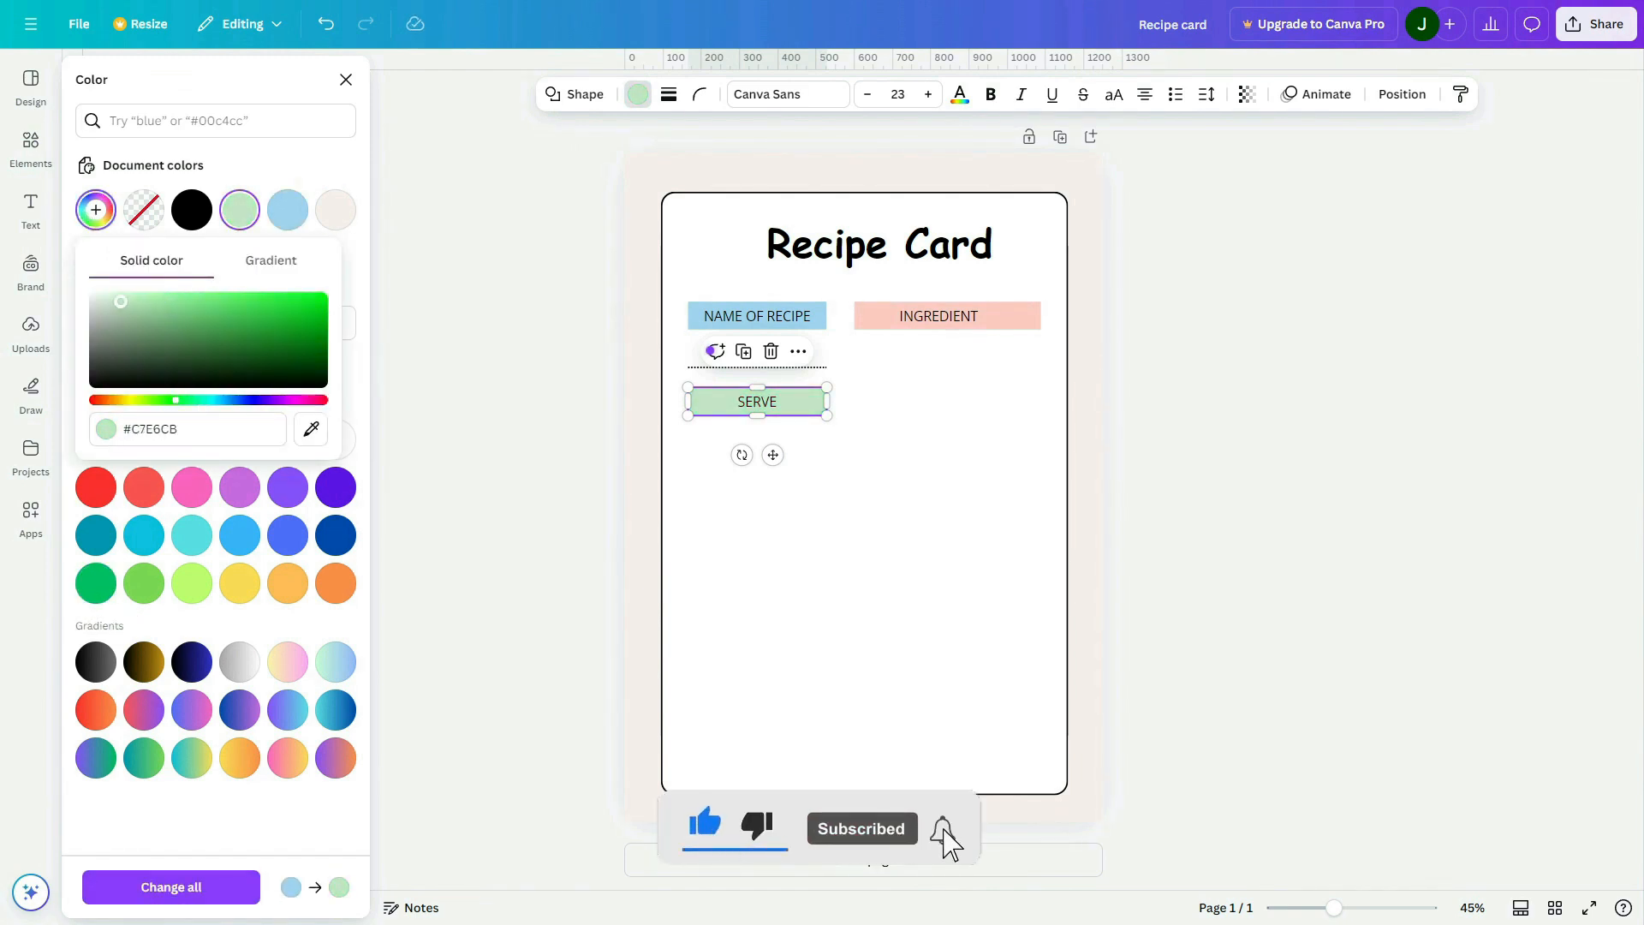
pyautogui.click(854, 541)
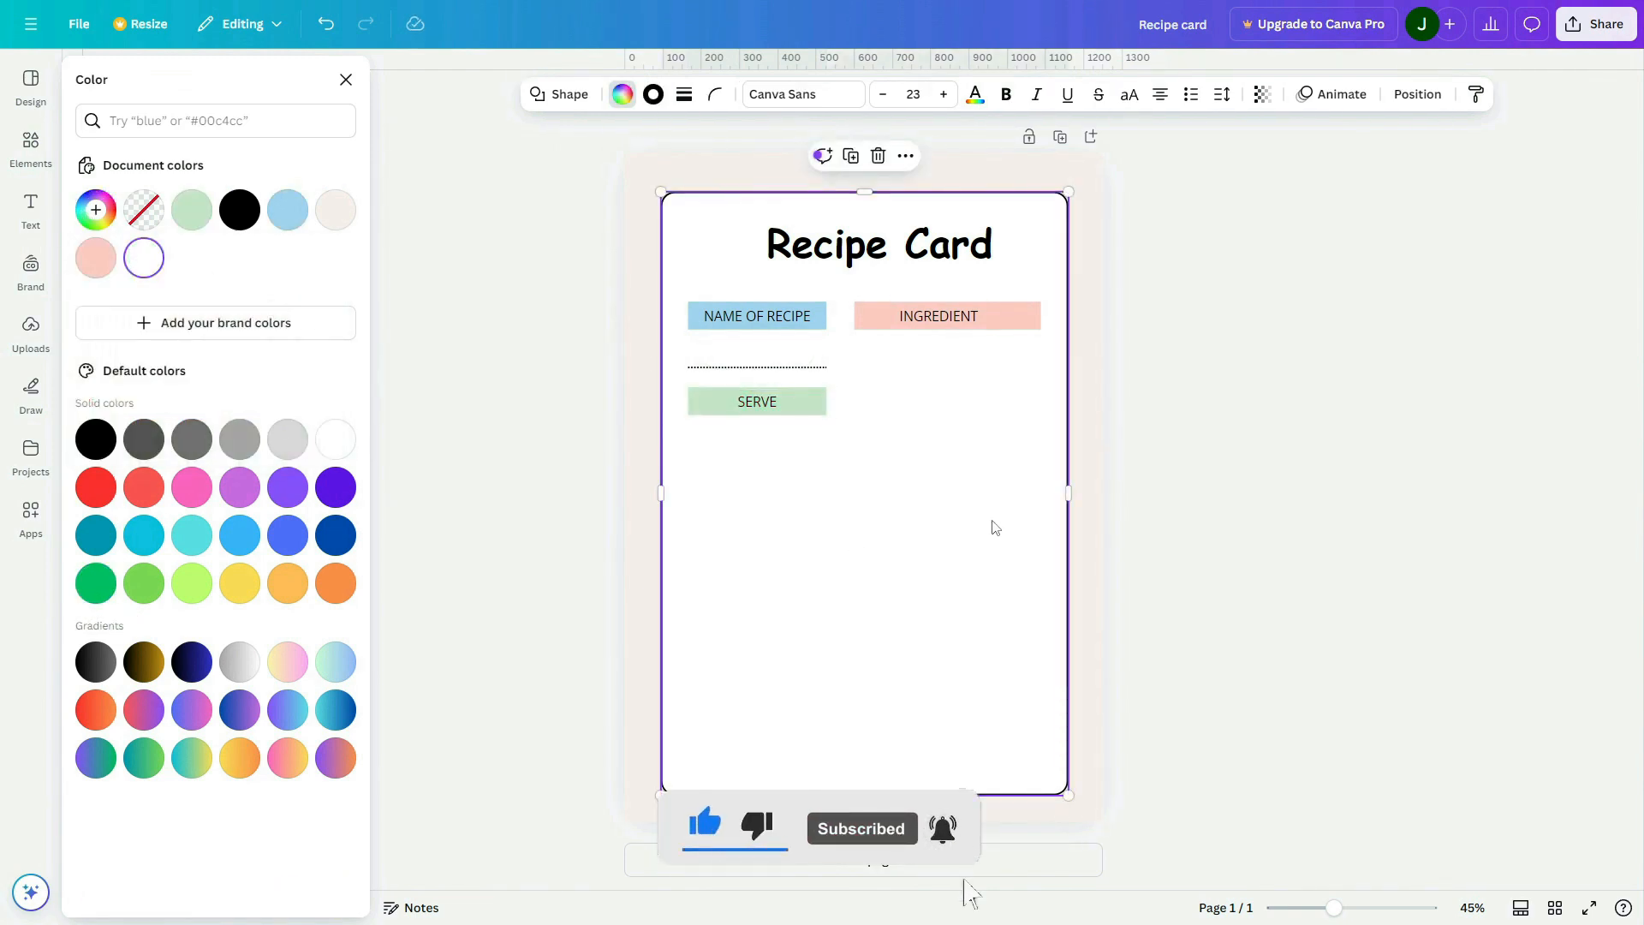
# Place a copy of the dotted line below the green "SERVE" bar, aligned with the bar's width
pyautogui.click(739, 375)
pyautogui.moveTo(771, 378); pyautogui.dragTo(765, 457)
pyautogui.click(954, 468)
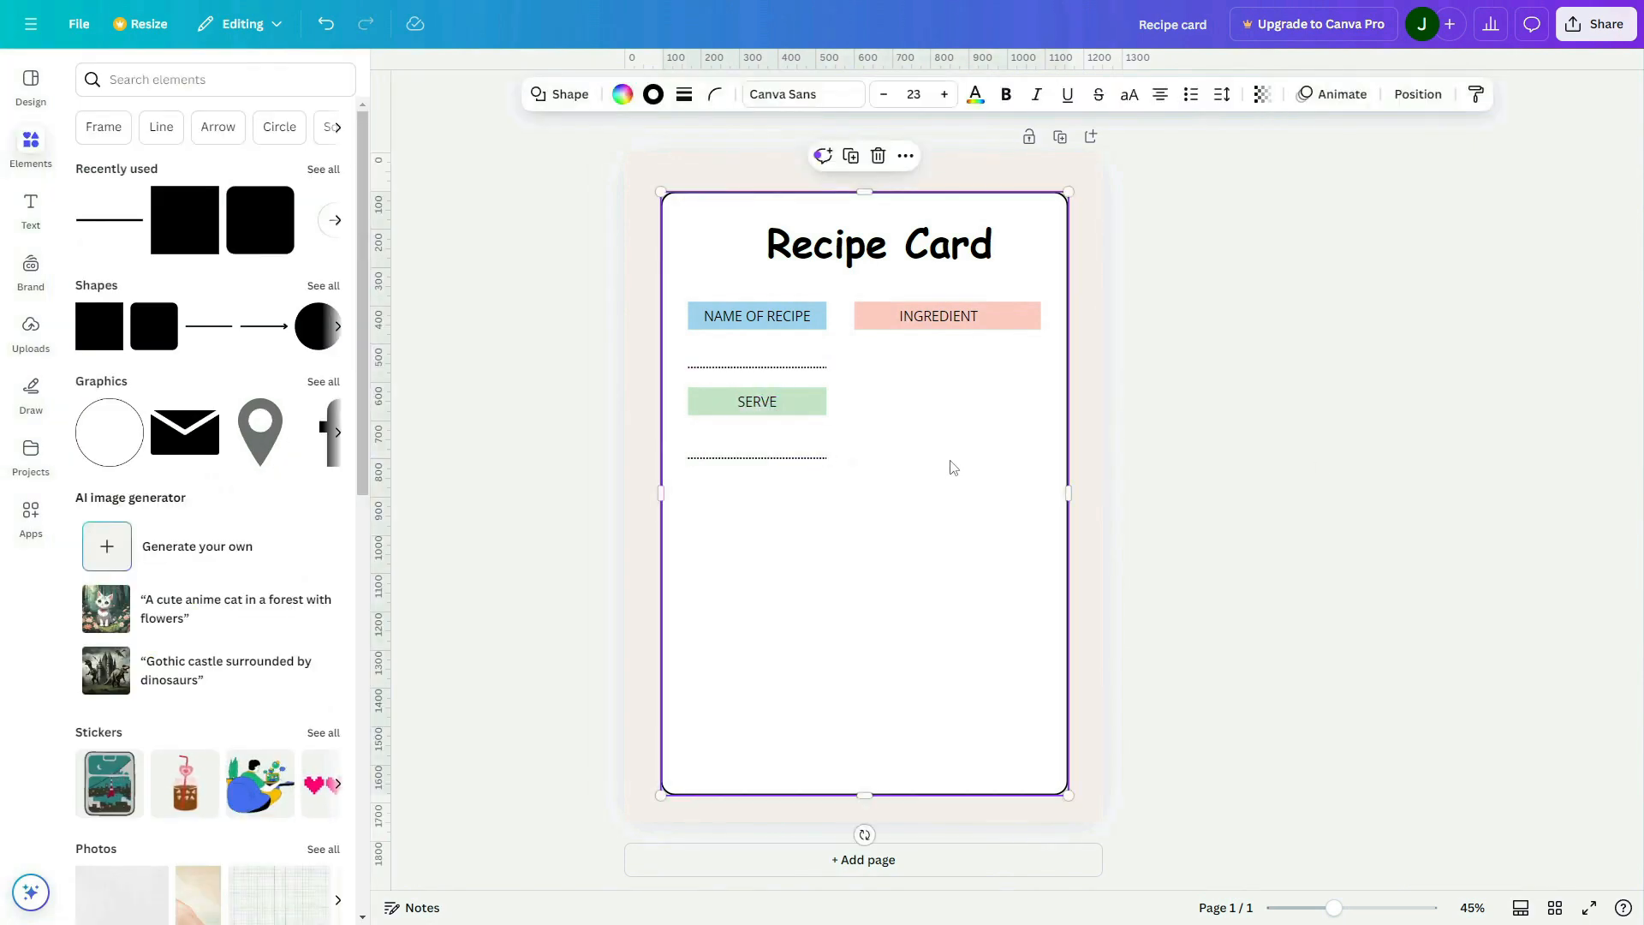
pyautogui.click(1350, 468)
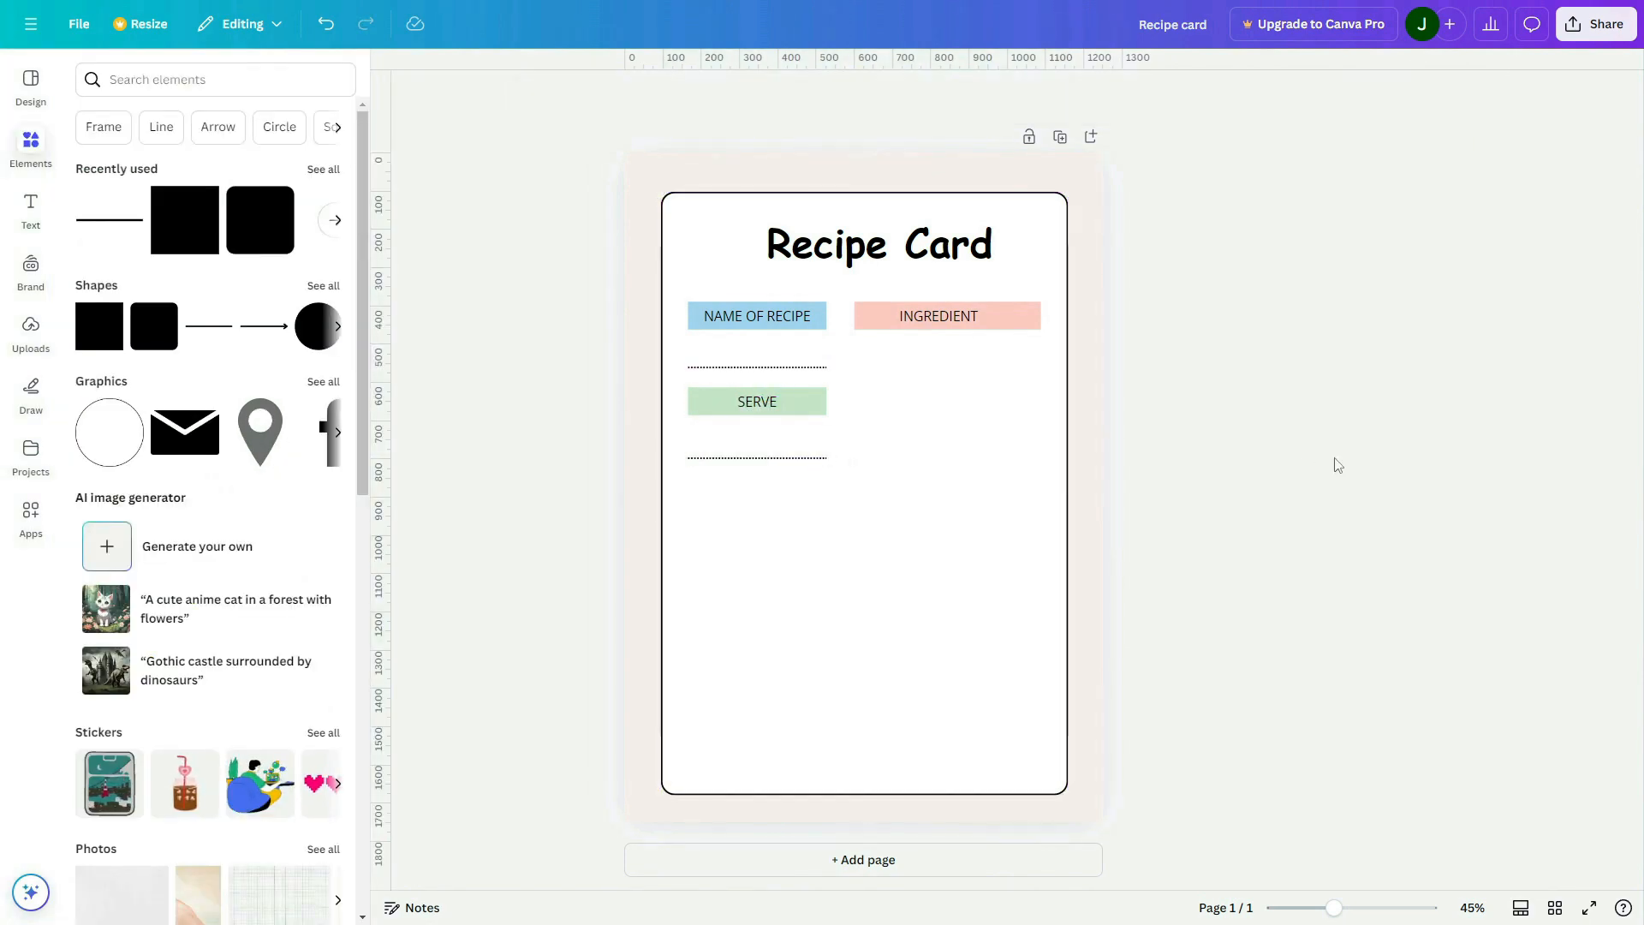
# Add a small pink square between the "SERVE" bar and the dotted line beneath it, near their left ends
pyautogui.click(96, 340)
pyautogui.moveTo(937, 417); pyautogui.dragTo(703, 439)
pyautogui.click(865, 546)
pyautogui.click(808, 550)
pyautogui.scroll(5, 704, 440)
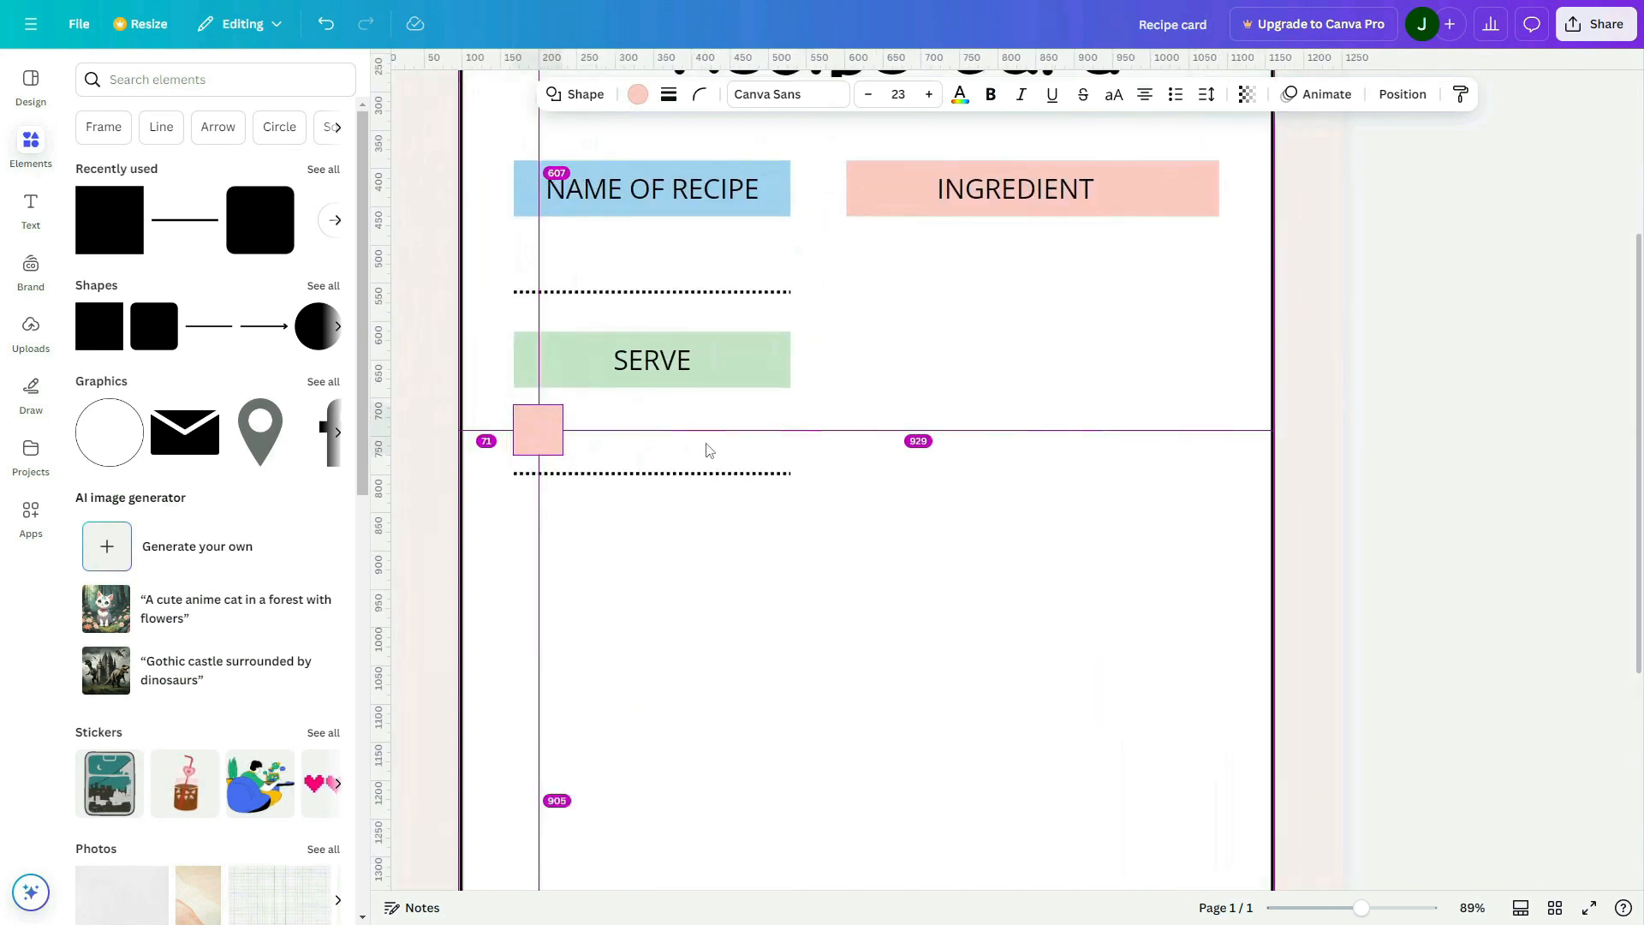
pyautogui.moveTo(600, 439); pyautogui.dragTo(632, 438)
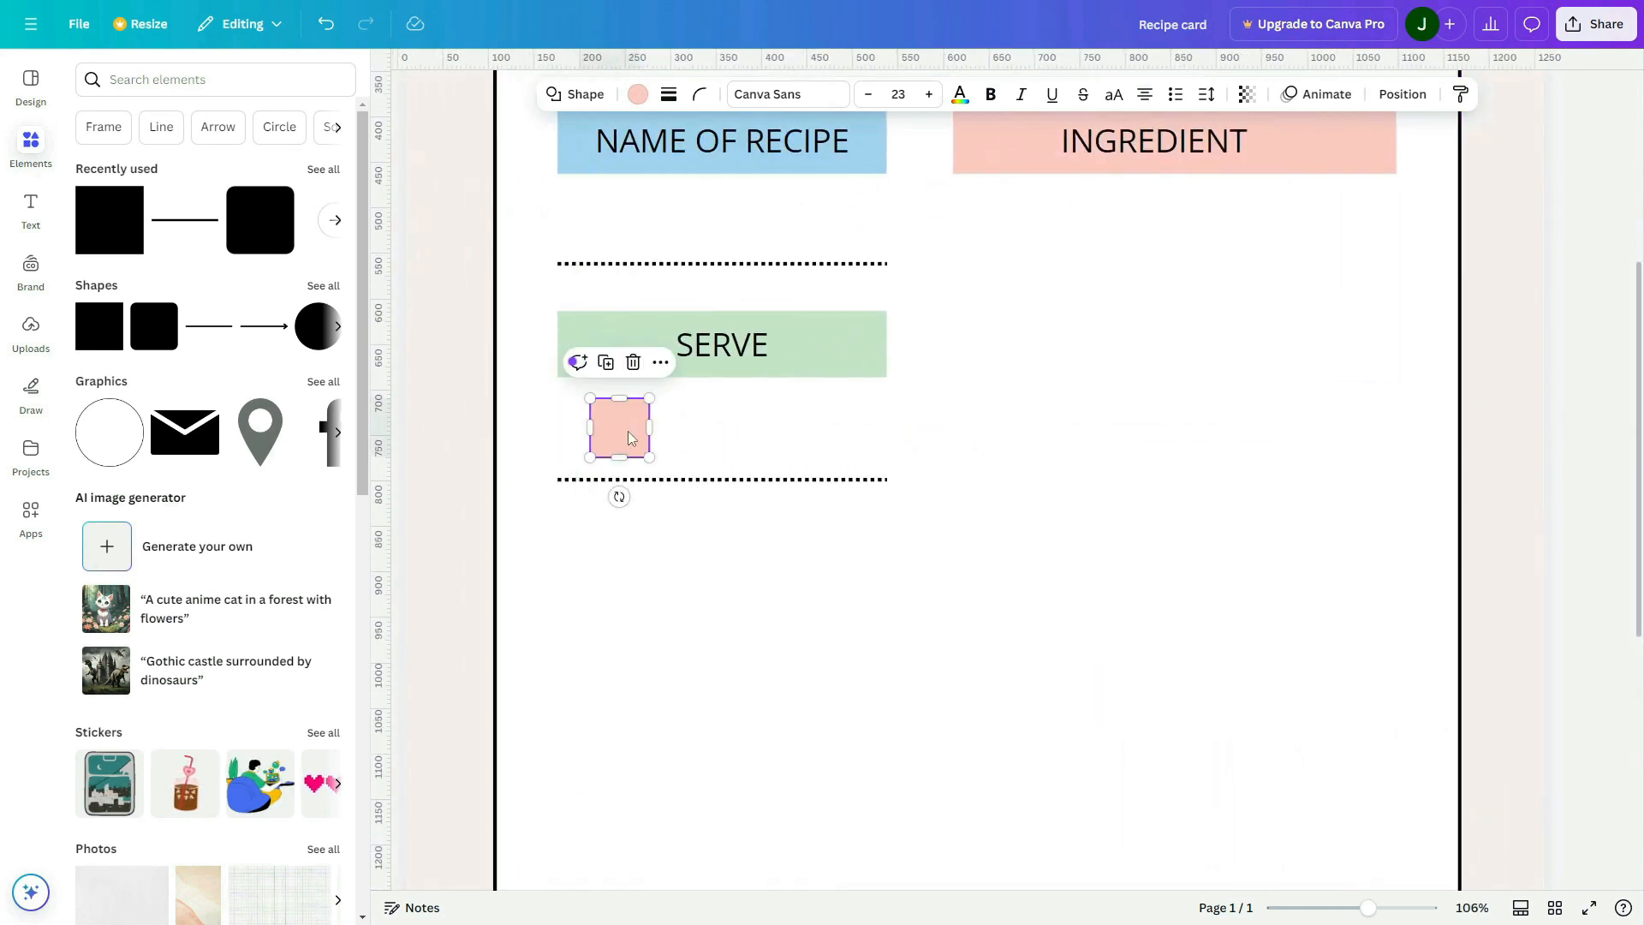
# Duplicate the small square into an evenly spaced row of four and shrink the row to fit centred under the "SERVE" bar
pyautogui.moveTo(717, 438); pyautogui.dragTo(714, 441)
pyautogui.hotkey('ctrl', 'd')
pyautogui.hotkey('ctrl', 'd')
pyautogui.keyDown('shift'); pyautogui.click(800, 435); pyautogui.keyUp('shift')
pyautogui.keyDown('shift'); pyautogui.click(712, 433); pyautogui.keyUp('shift')
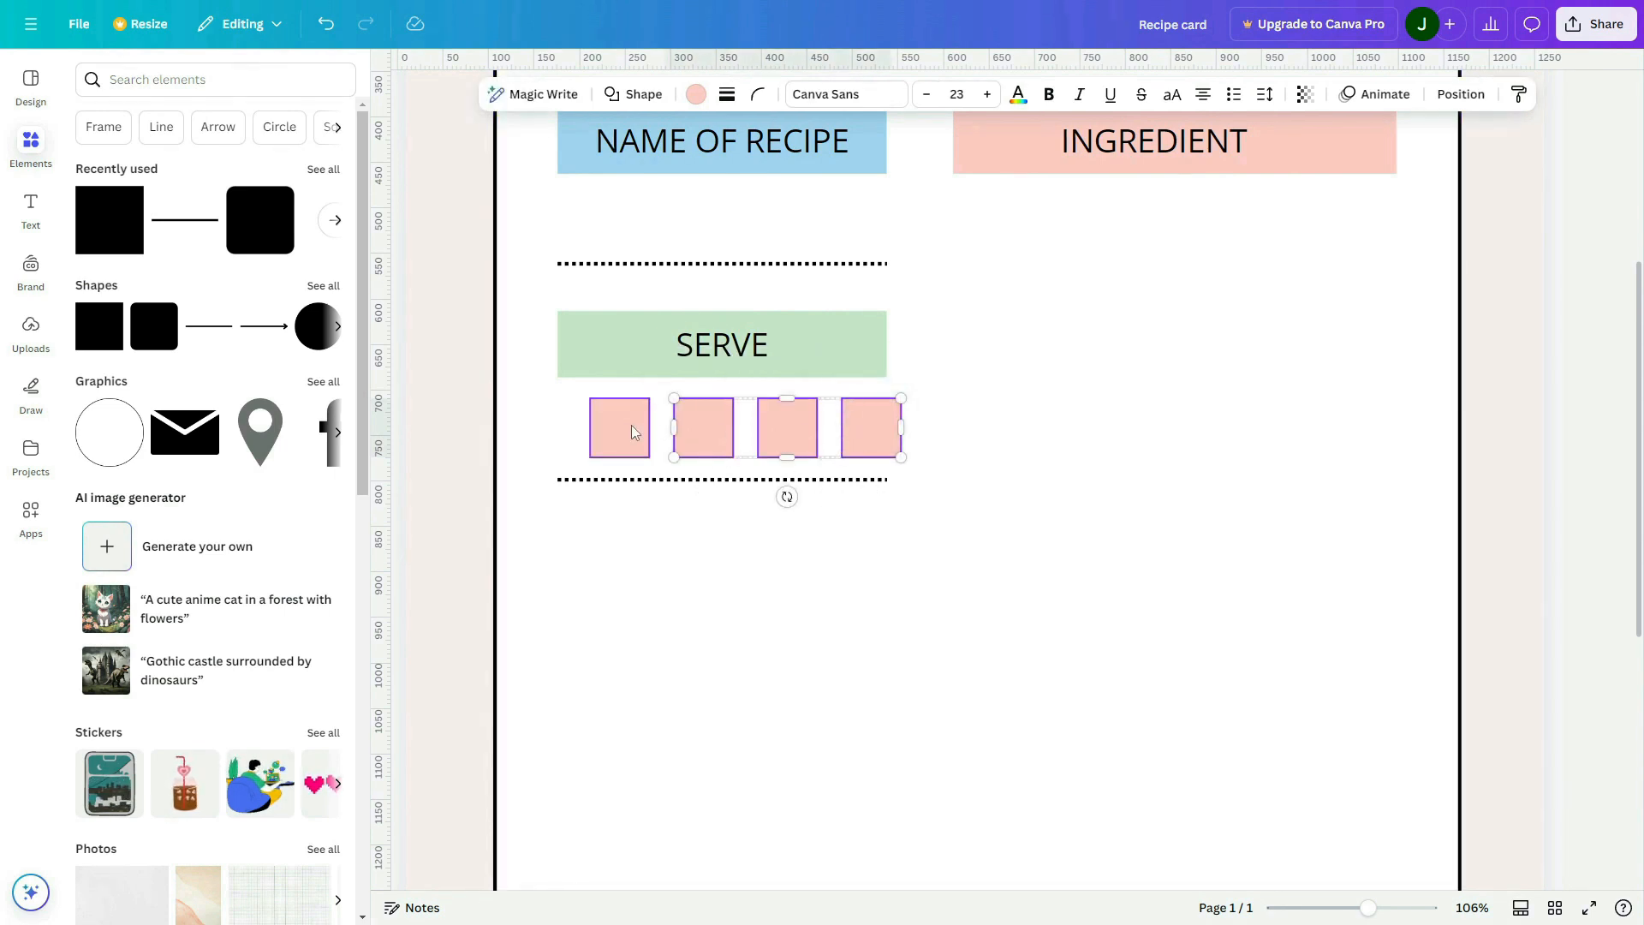
pyautogui.keyDown('shift'); pyautogui.click(630, 430); pyautogui.keyUp('shift')
pyautogui.moveTo(859, 439)
pyautogui.mouseDown()
pyautogui.moveTo(836, 441)
pyautogui.moveTo(862, 452)
pyautogui.mouseUp()
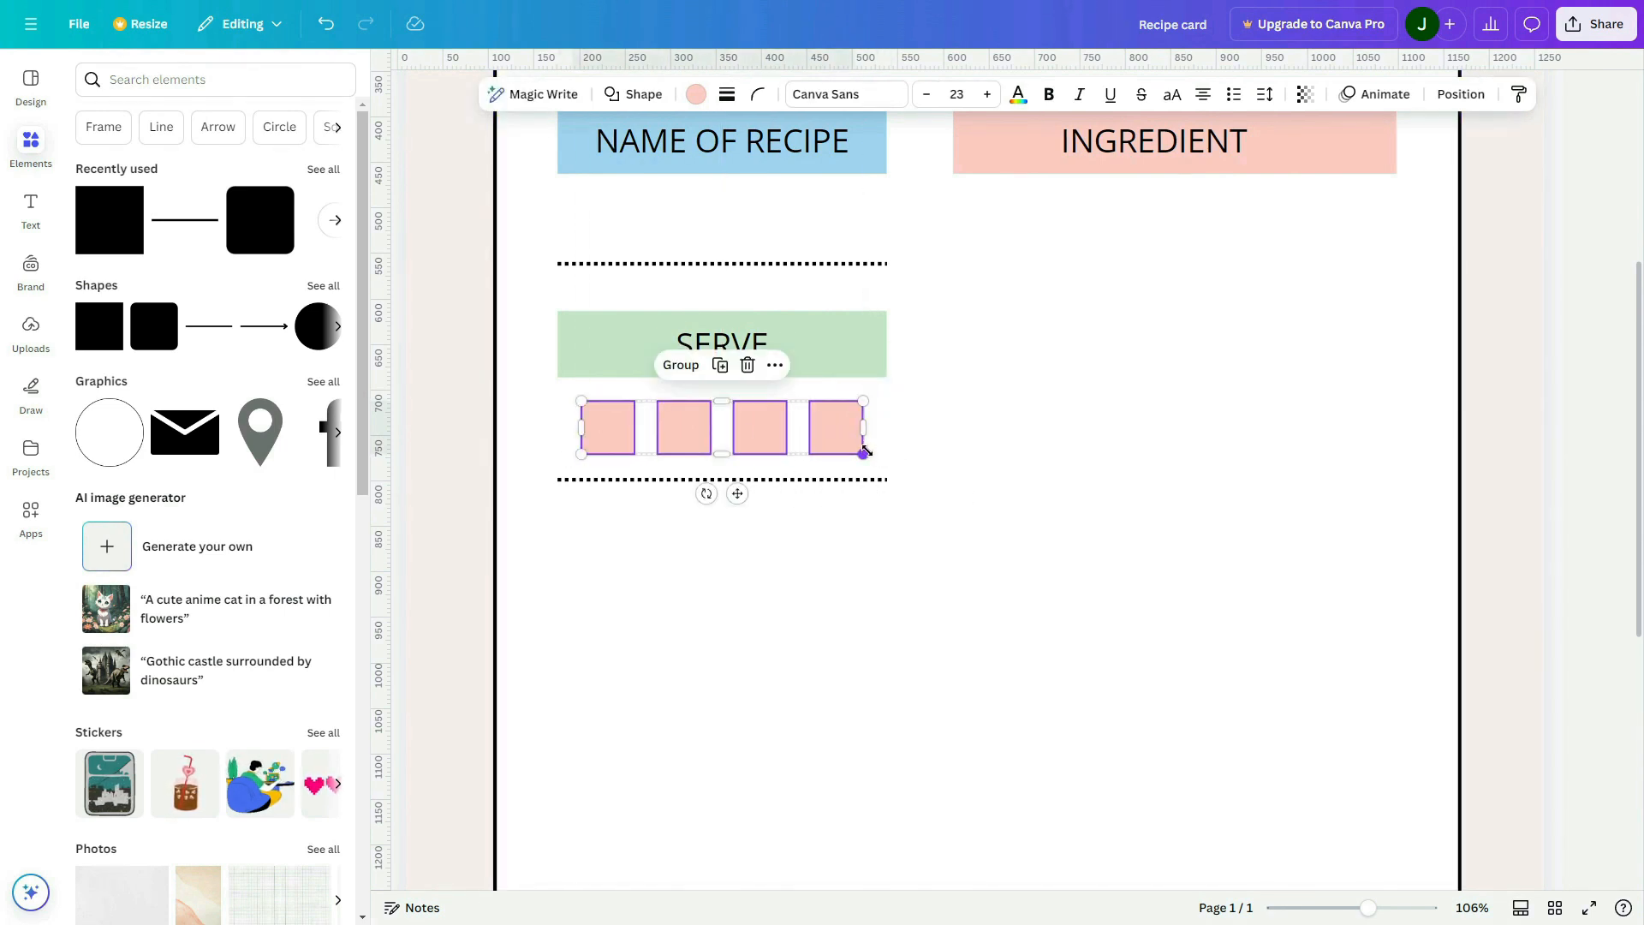
# Remove the fill from the four squares and give them a thin solid black border
pyautogui.click(696, 95)
pyautogui.click(143, 210)
pyautogui.click(727, 94)
pyautogui.click(619, 206)
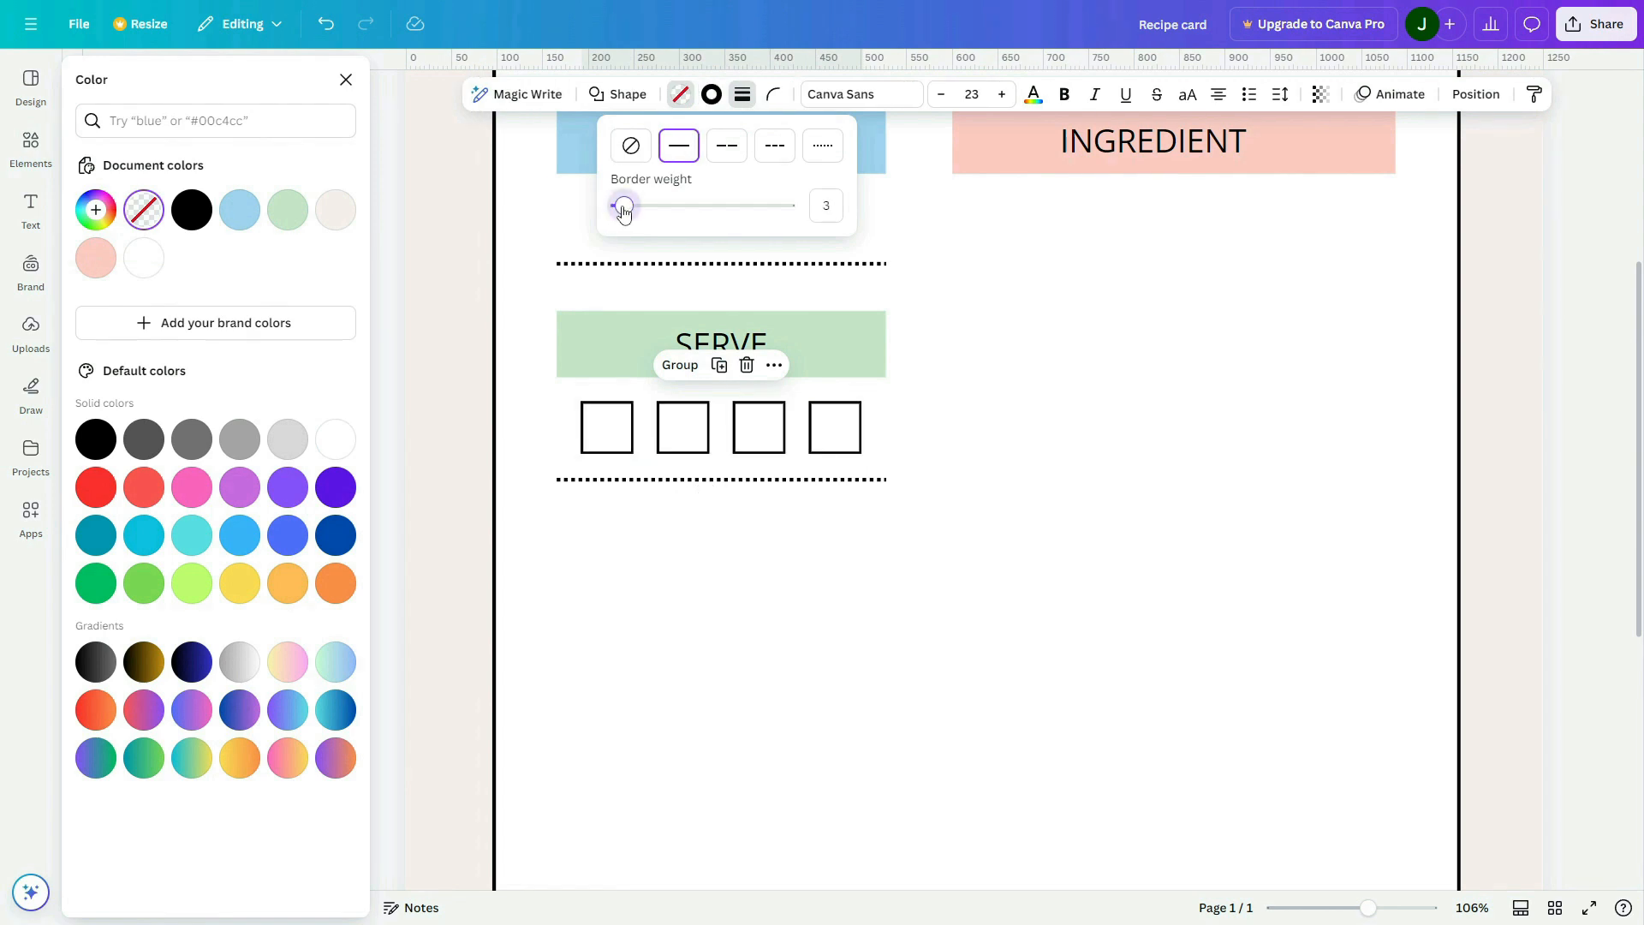
pyautogui.click(947, 485)
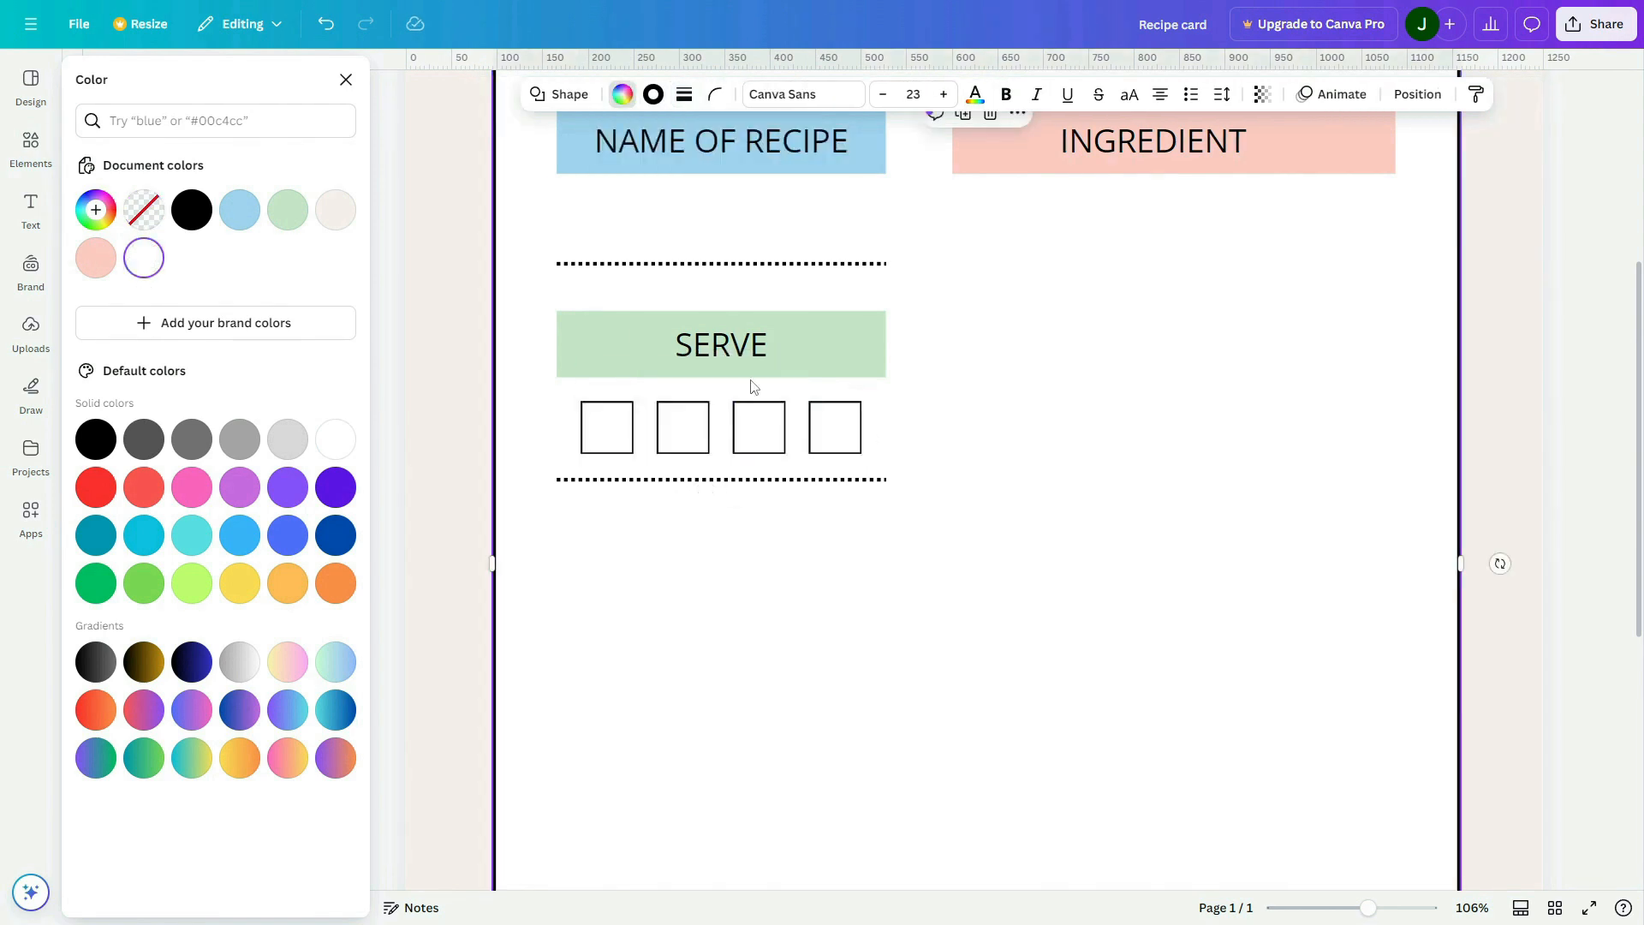
# Copy the "SERVE" text into the four squares and number them 2, 4, 6 and 8
pyautogui.click(757, 358)
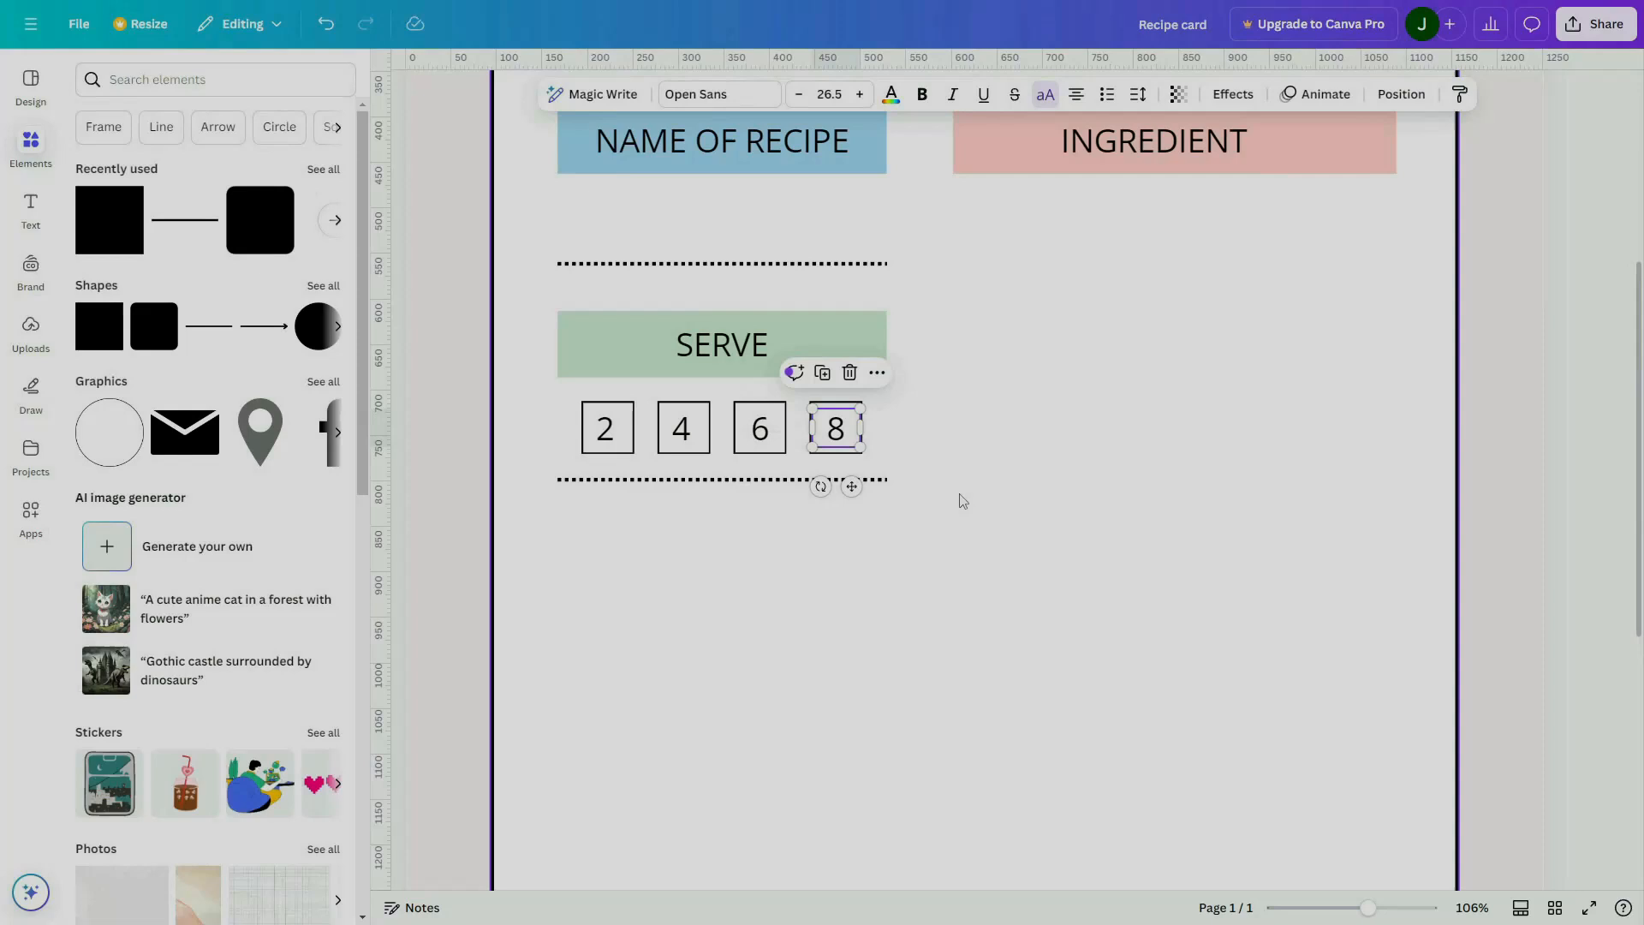
pyautogui.click(962, 501)
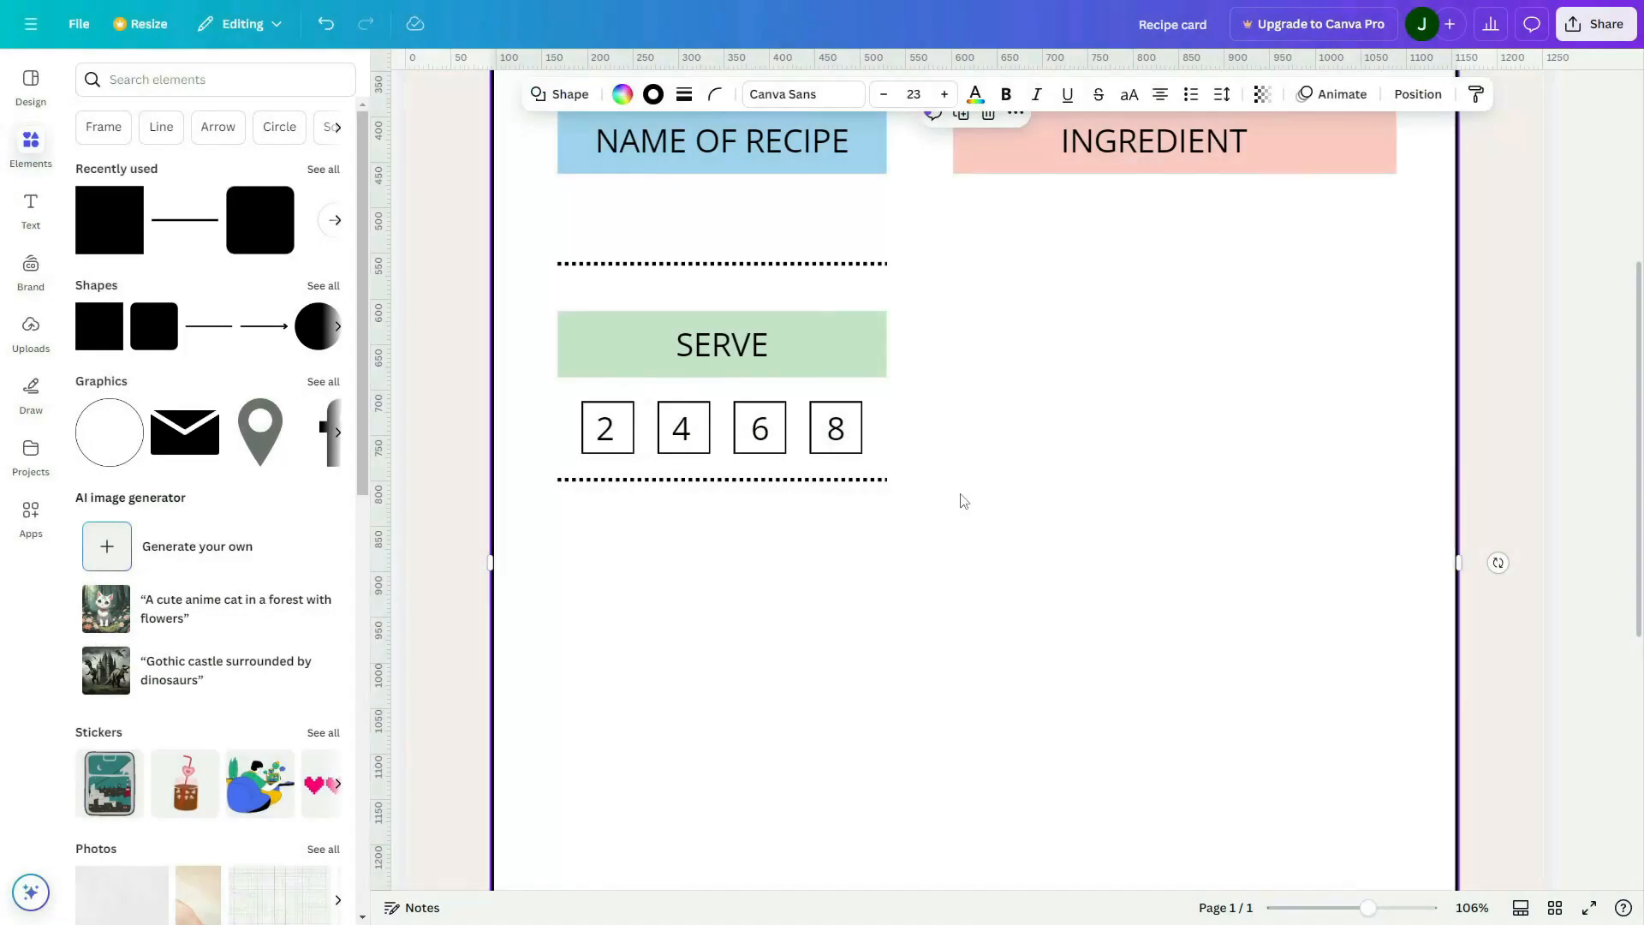
pyautogui.scroll(-5, 942, 496)
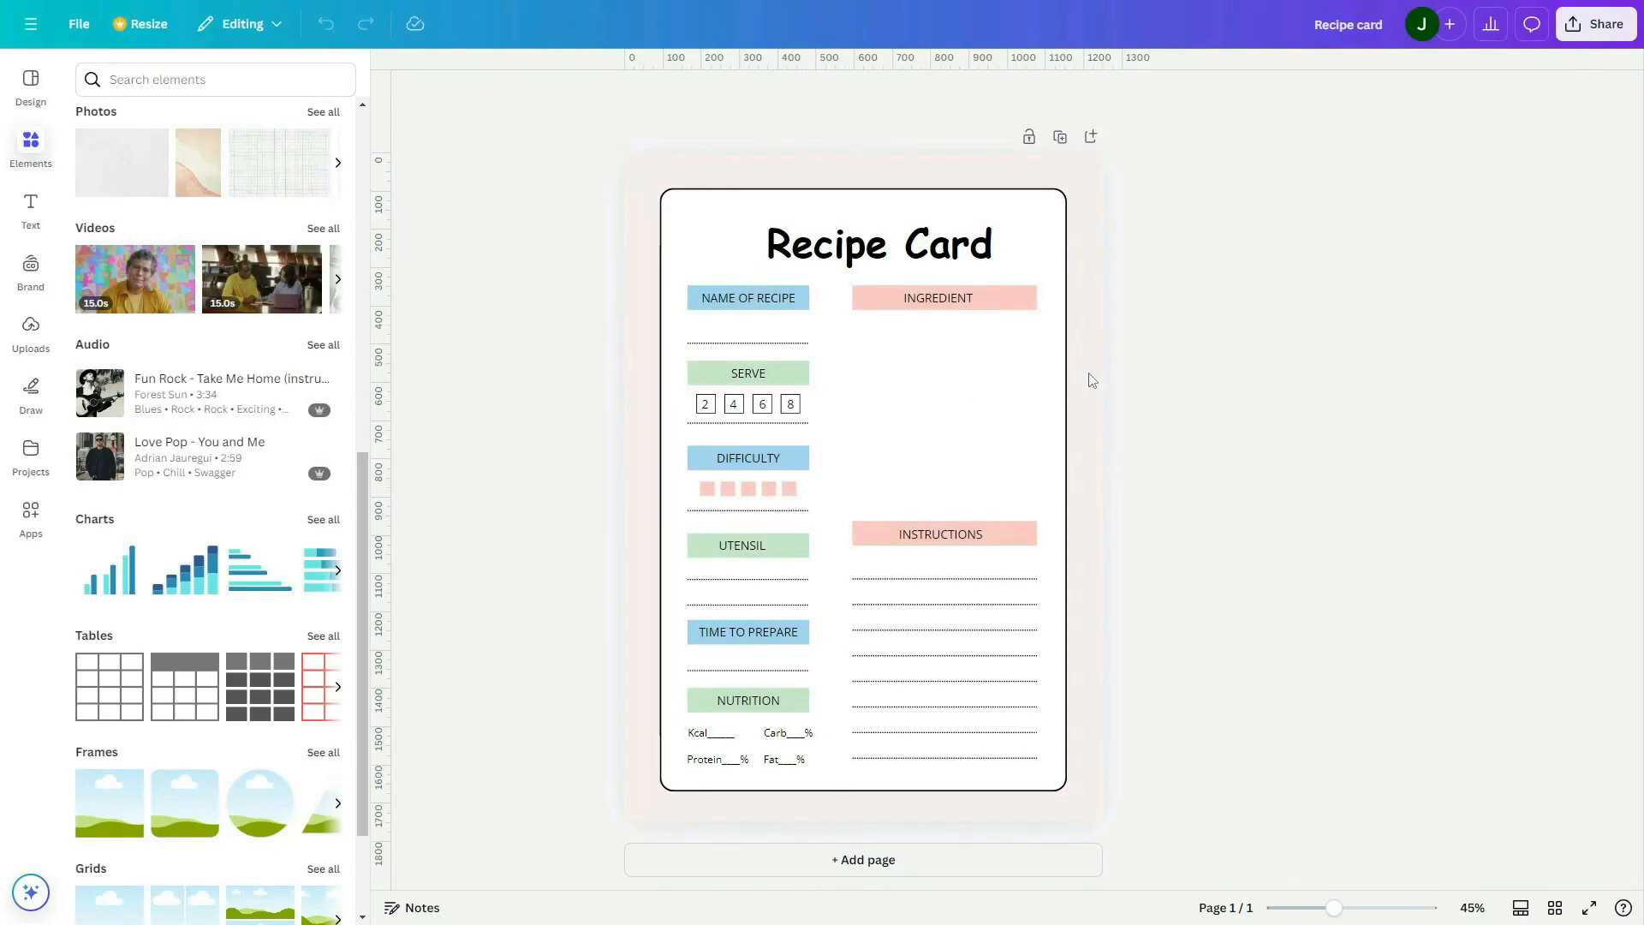
# Search the graphics for "recipe" and add the illustration of a woman cooking with an open book
pyautogui.click(178, 81)
pyautogui.write('recipe')
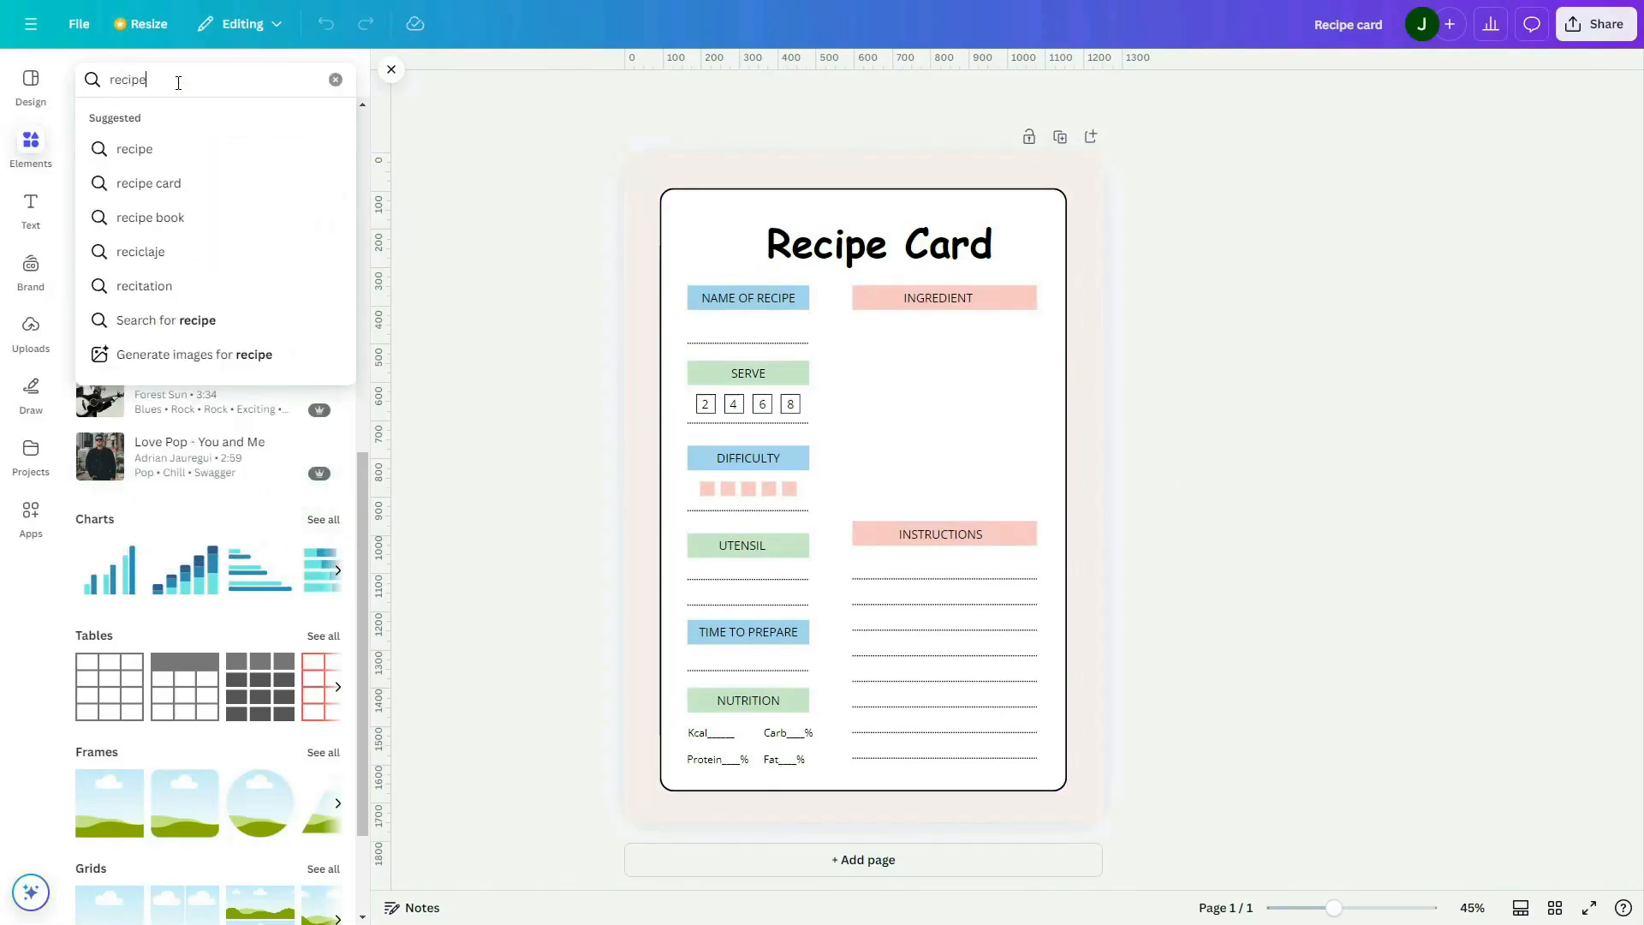
pyautogui.press('Return')
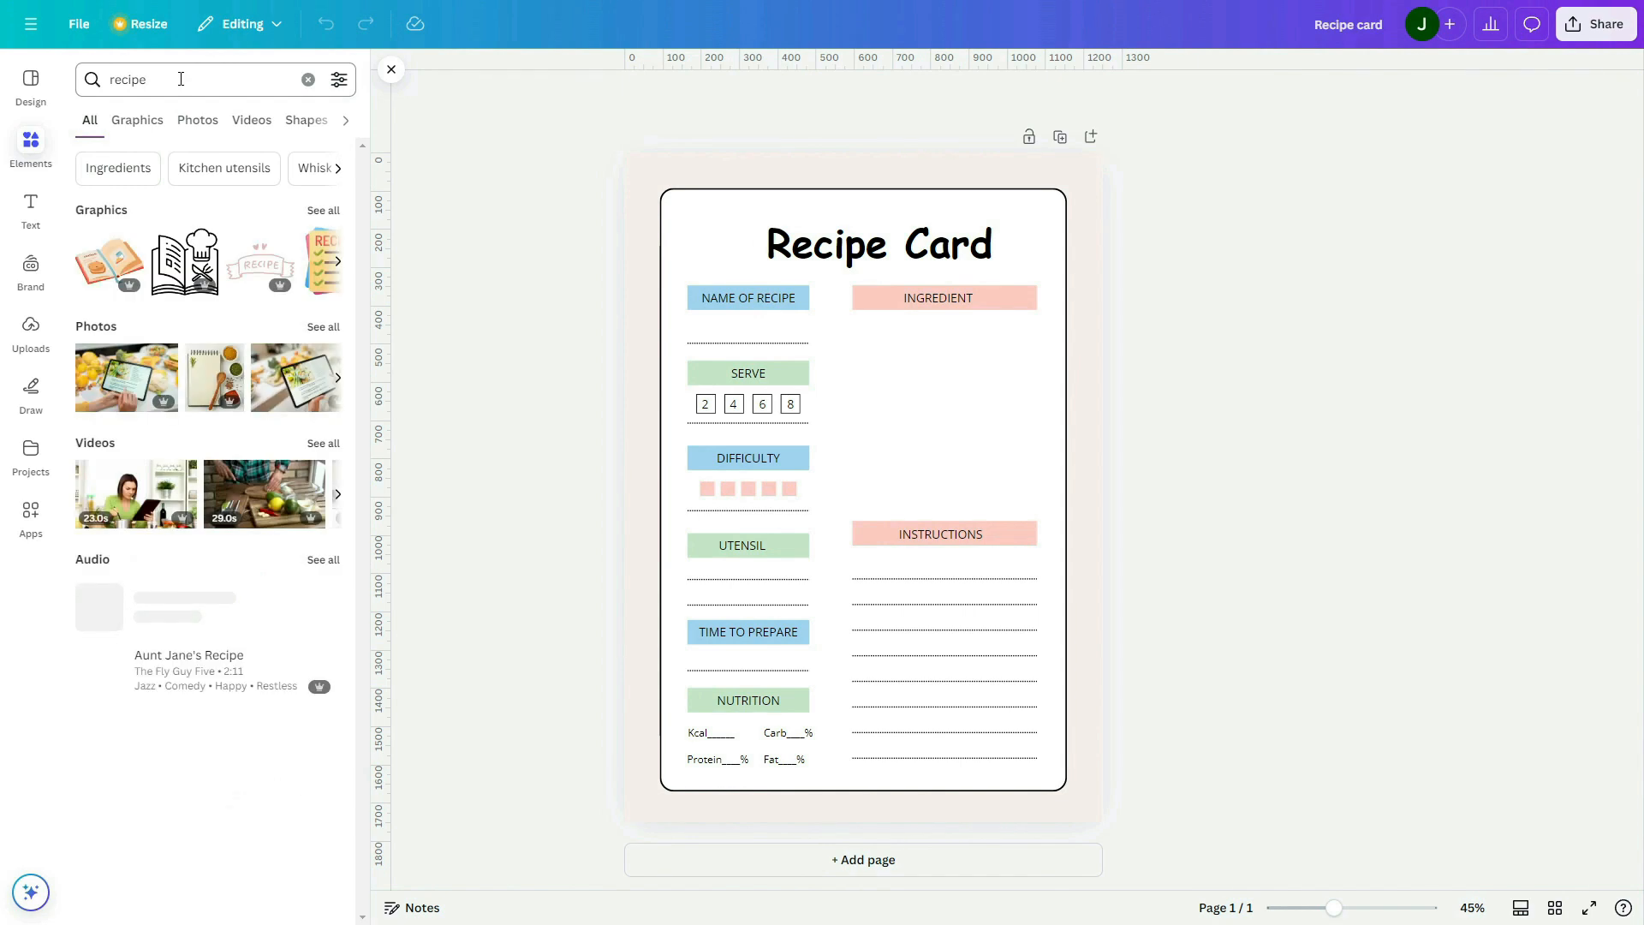
pyautogui.click(323, 211)
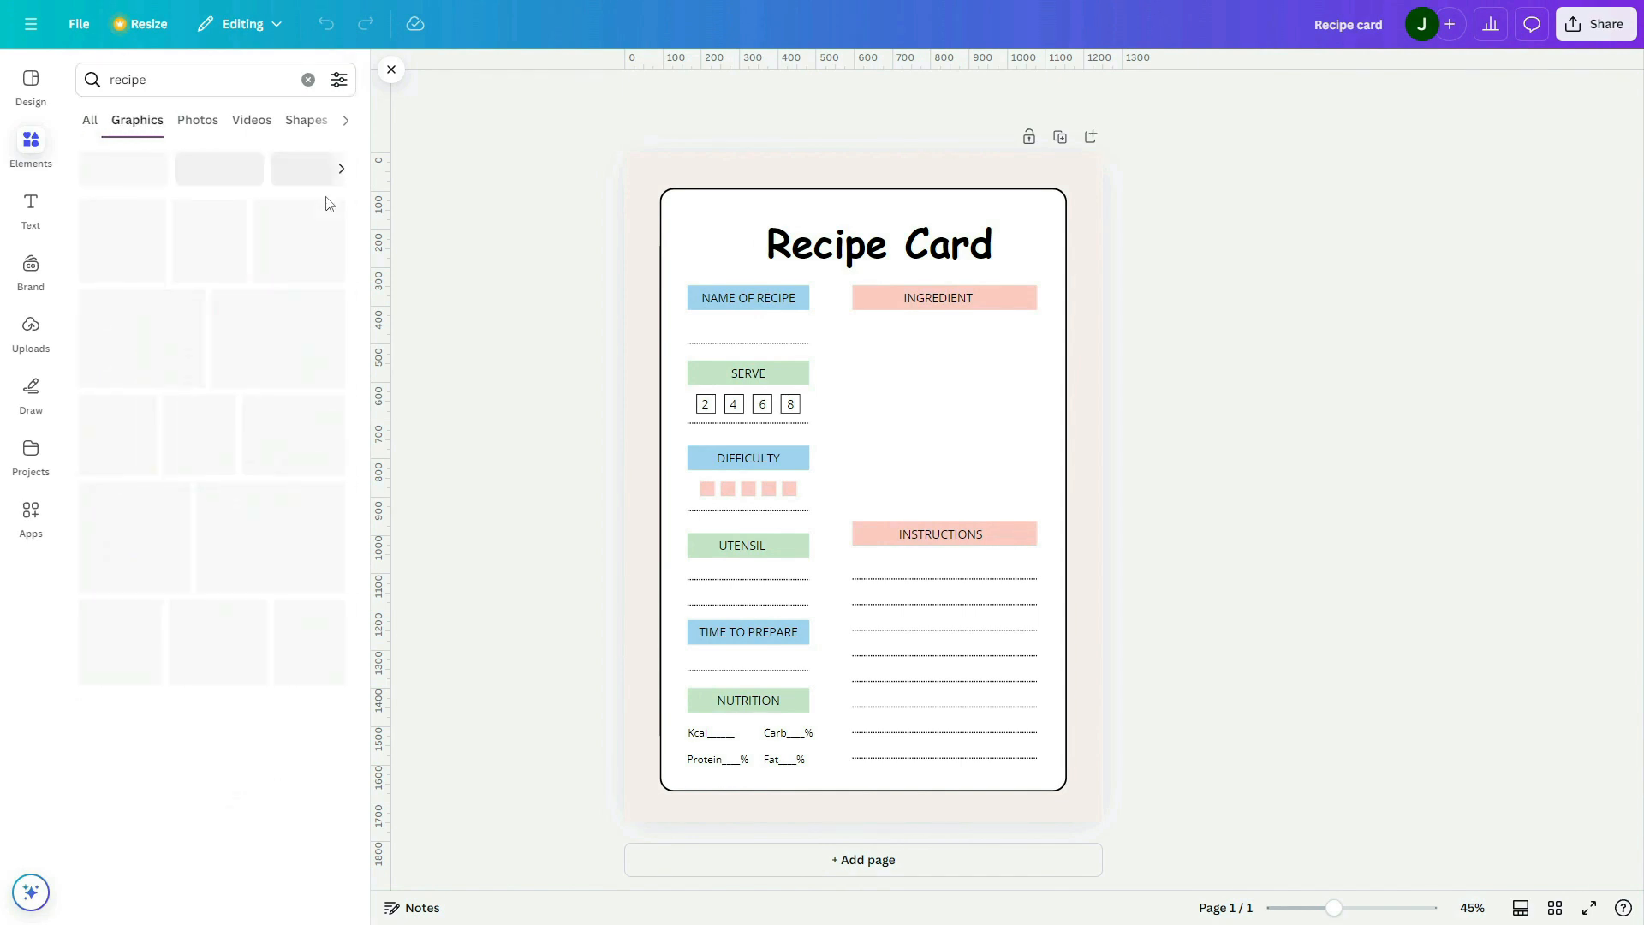
pyautogui.scroll(-2, 271, 283)
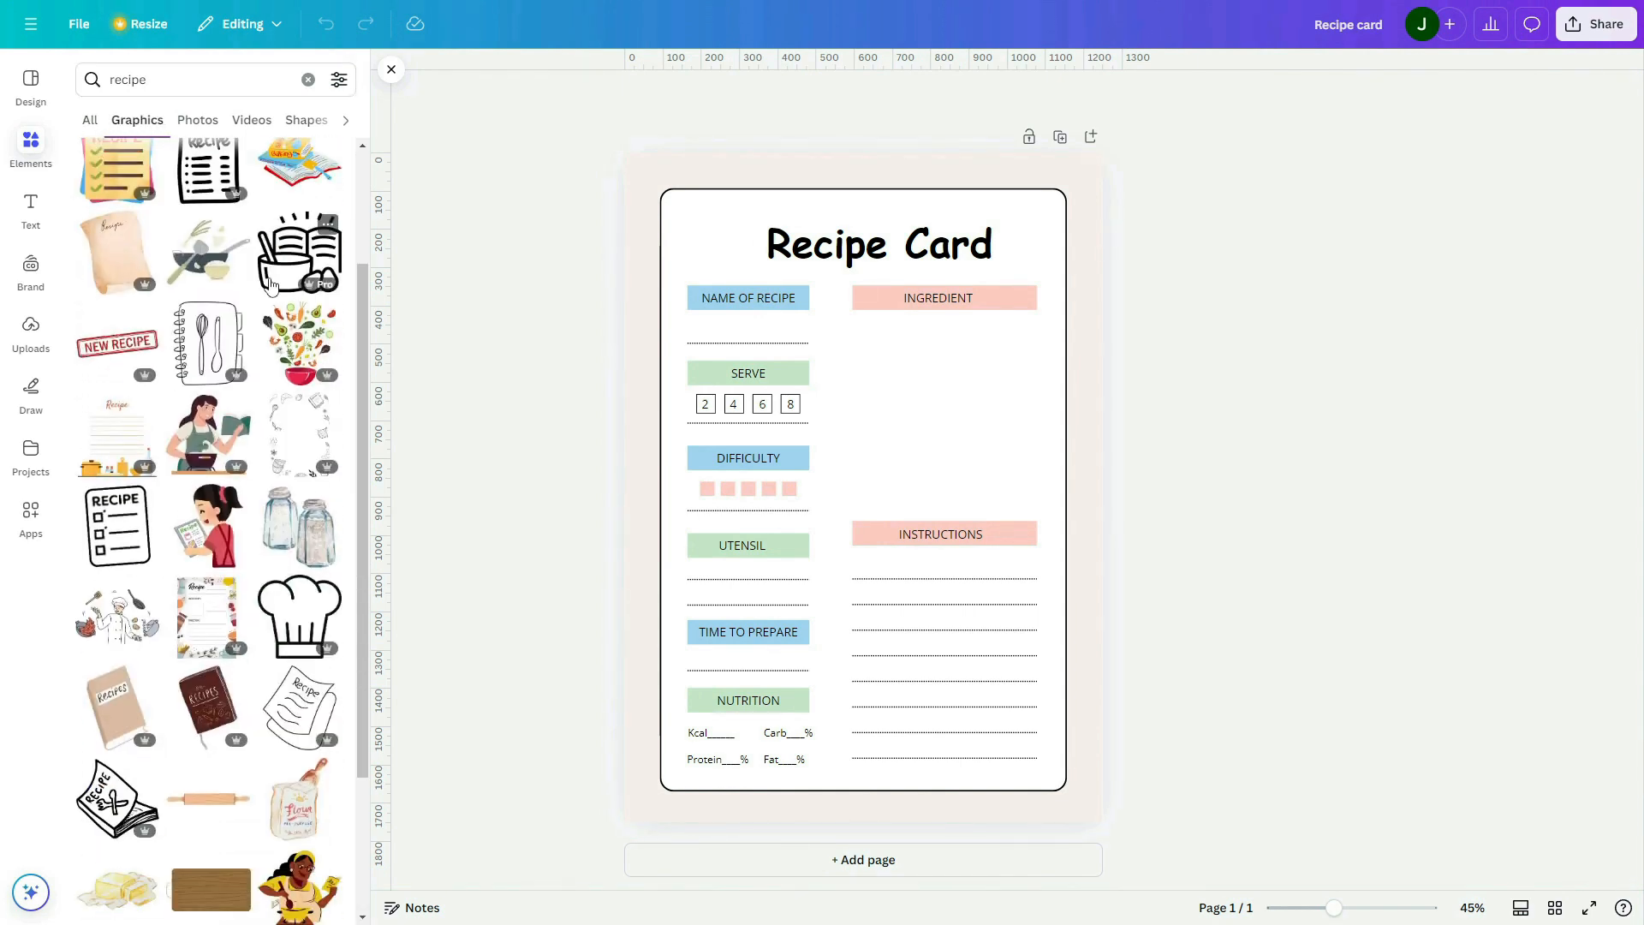
pyautogui.scroll(-2, 270, 283)
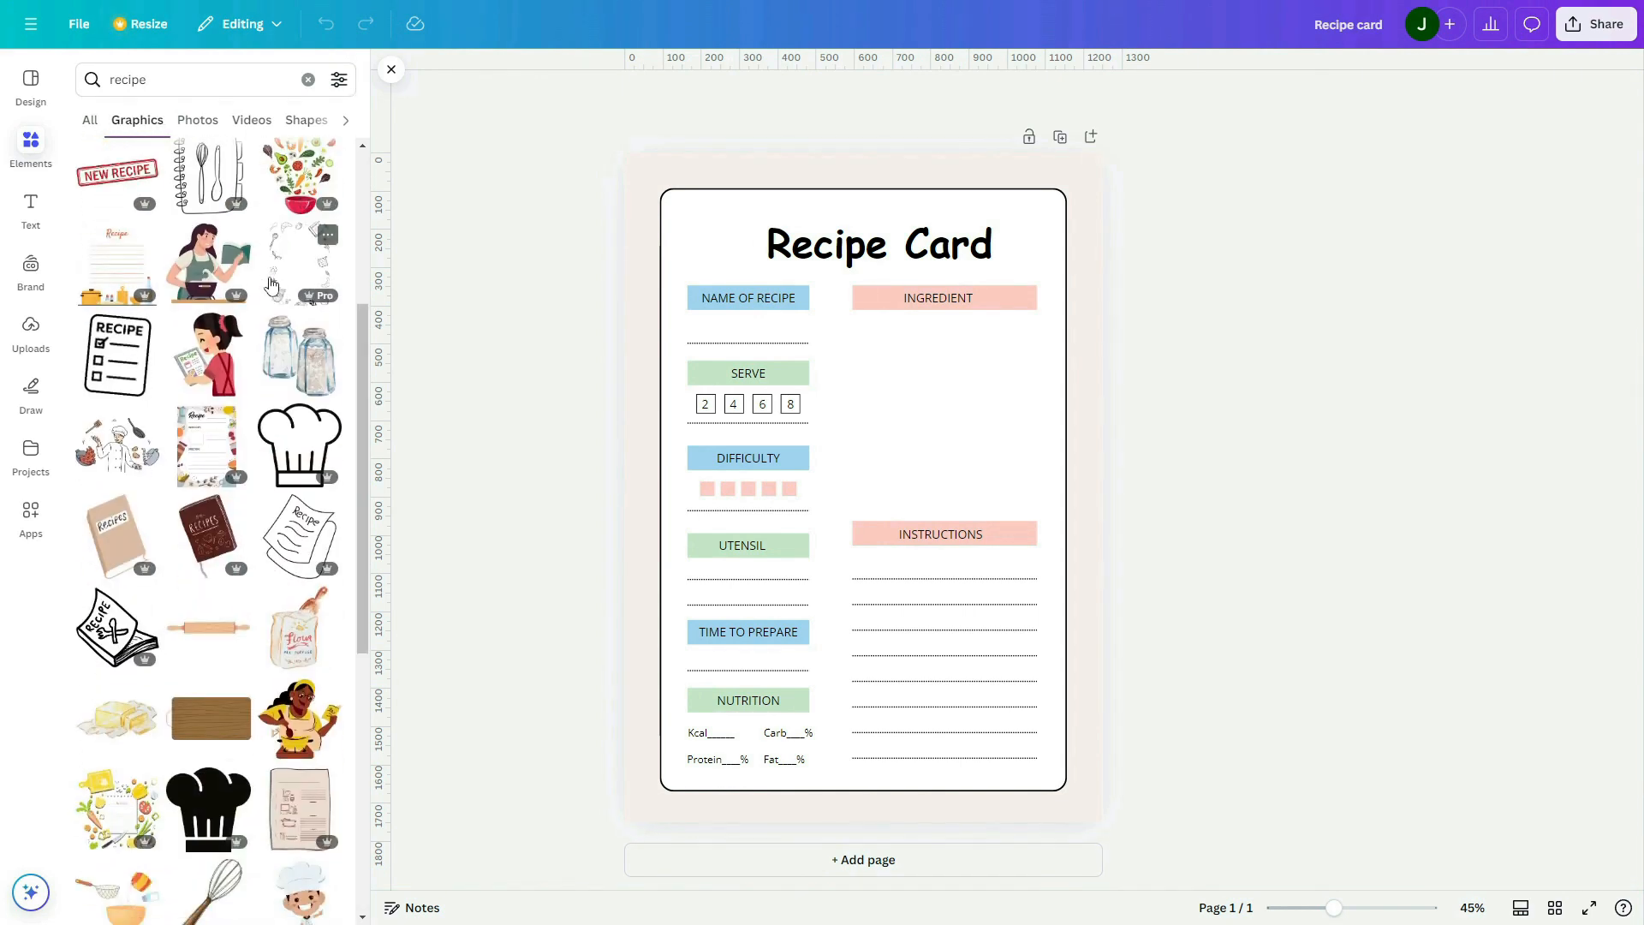
pyautogui.click(204, 267)
# Shrink the cooking woman illustration, place it left of the "Recipe Card" heading and shift the heading slightly right
pyautogui.moveTo(954, 337); pyautogui.dragTo(1069, 184)
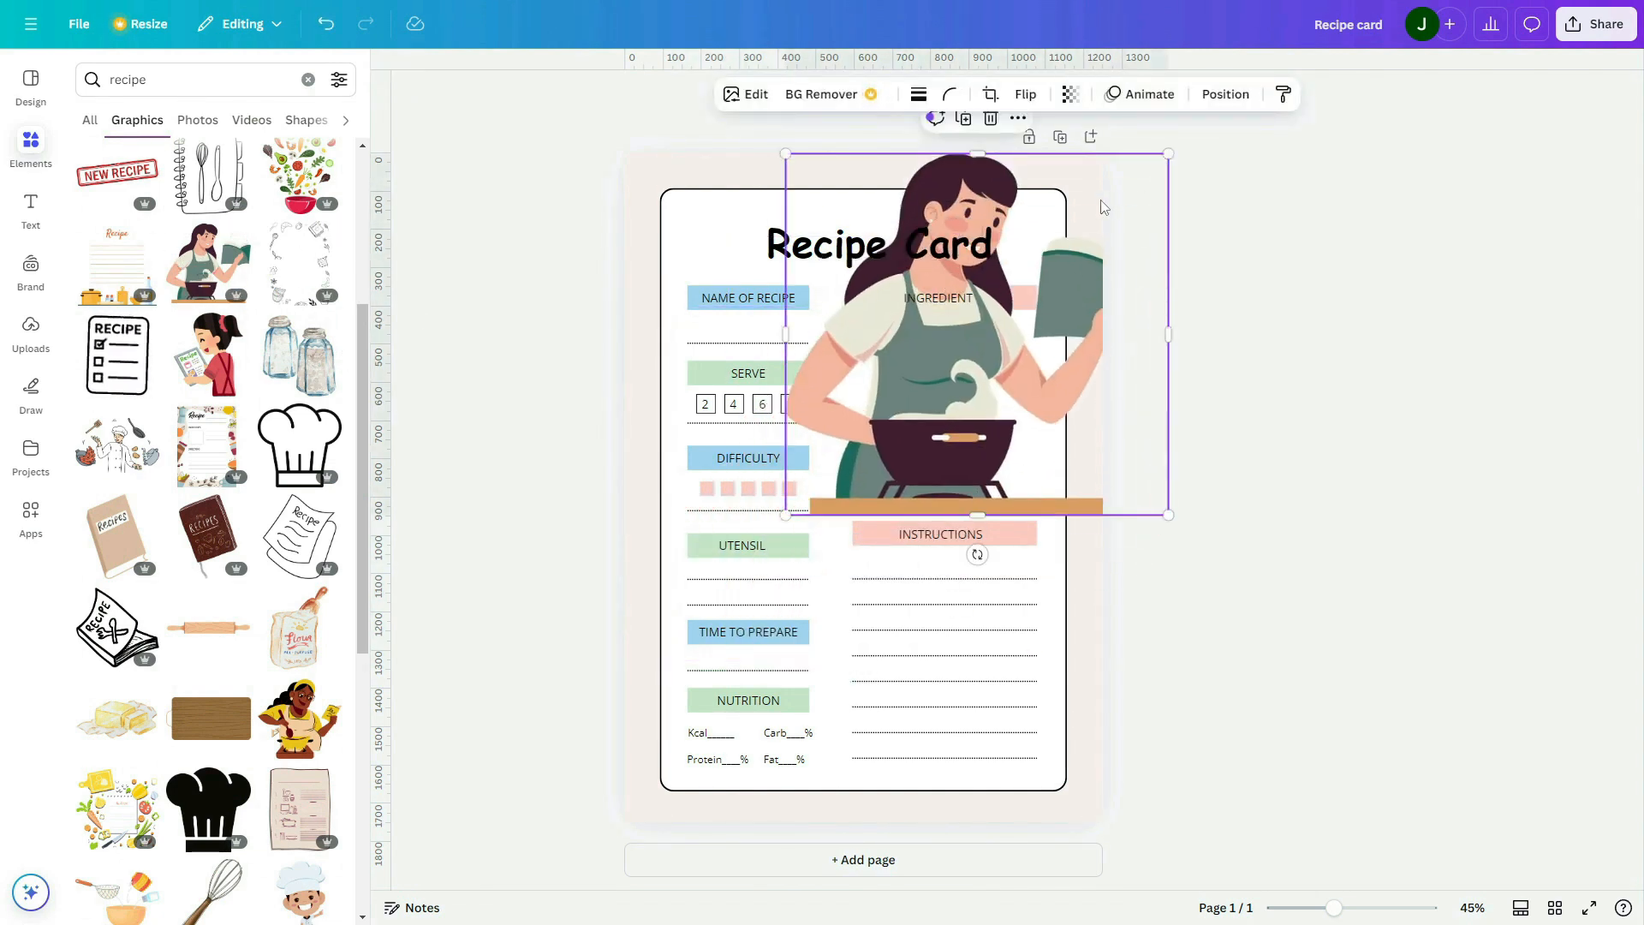
pyautogui.moveTo(1166, 152); pyautogui.dragTo(748, 240)
pyautogui.moveTo(805, 246); pyautogui.dragTo(829, 245)
pyautogui.moveTo(748, 245)
pyautogui.mouseDown()
pyautogui.moveTo(827, 313)
pyautogui.moveTo(752, 247)
pyautogui.mouseUp()
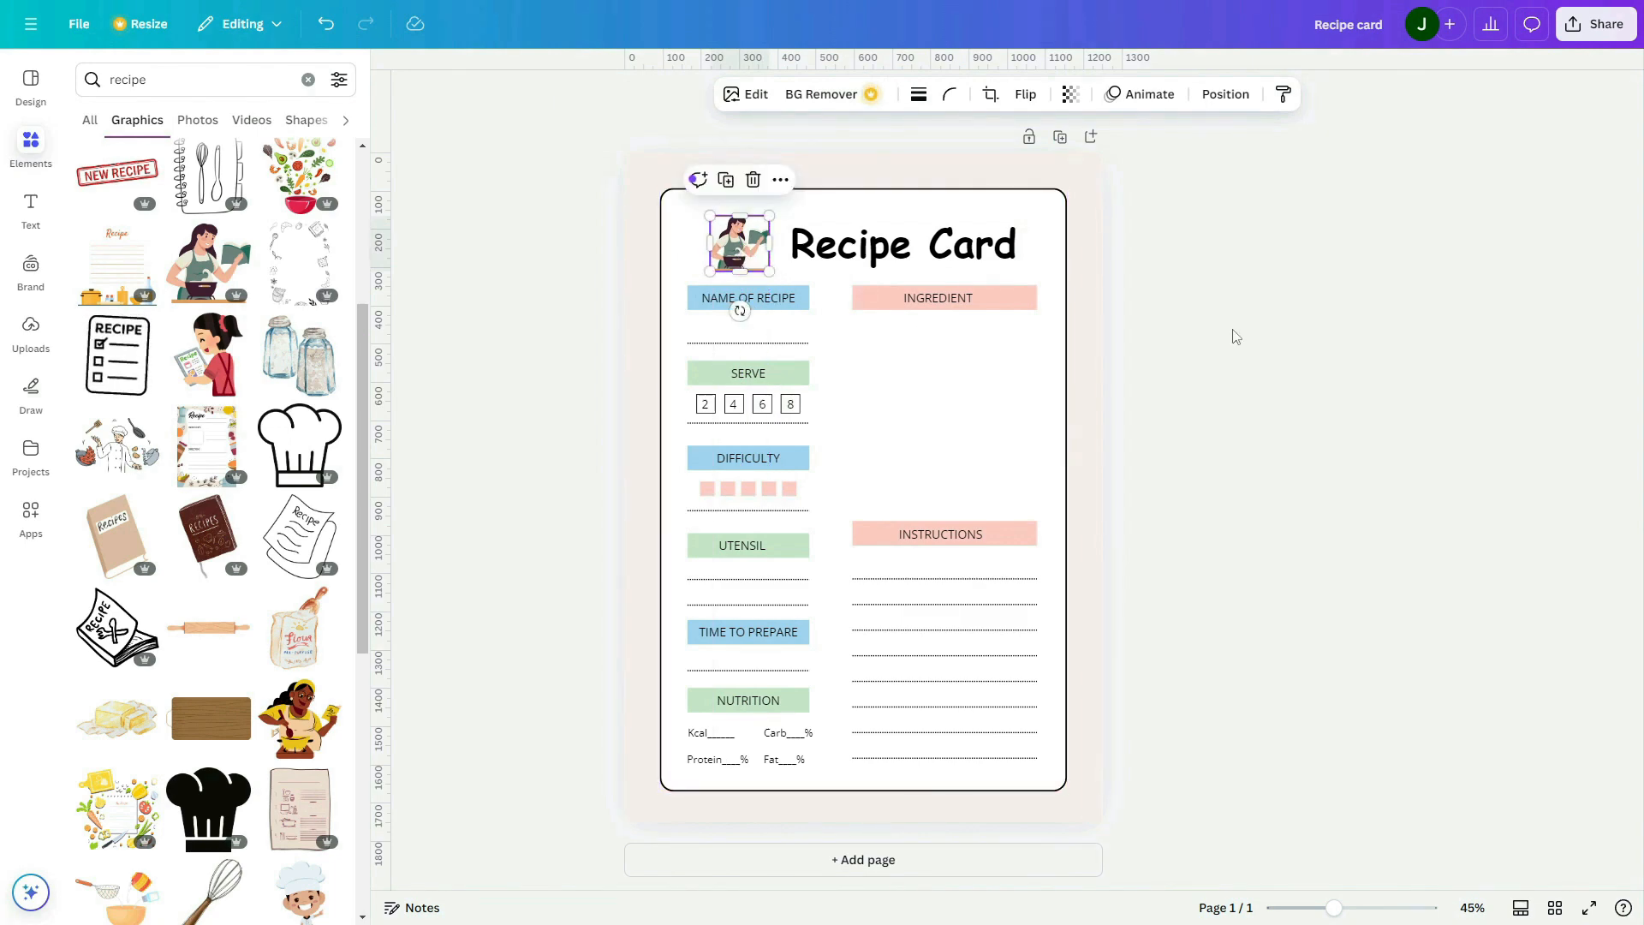
# Reduce the cooking woman illustration to about 145 × 136 px and move the "Recipe Card" heading closer to it
pyautogui.click(1237, 336)
pyautogui.click(733, 244)
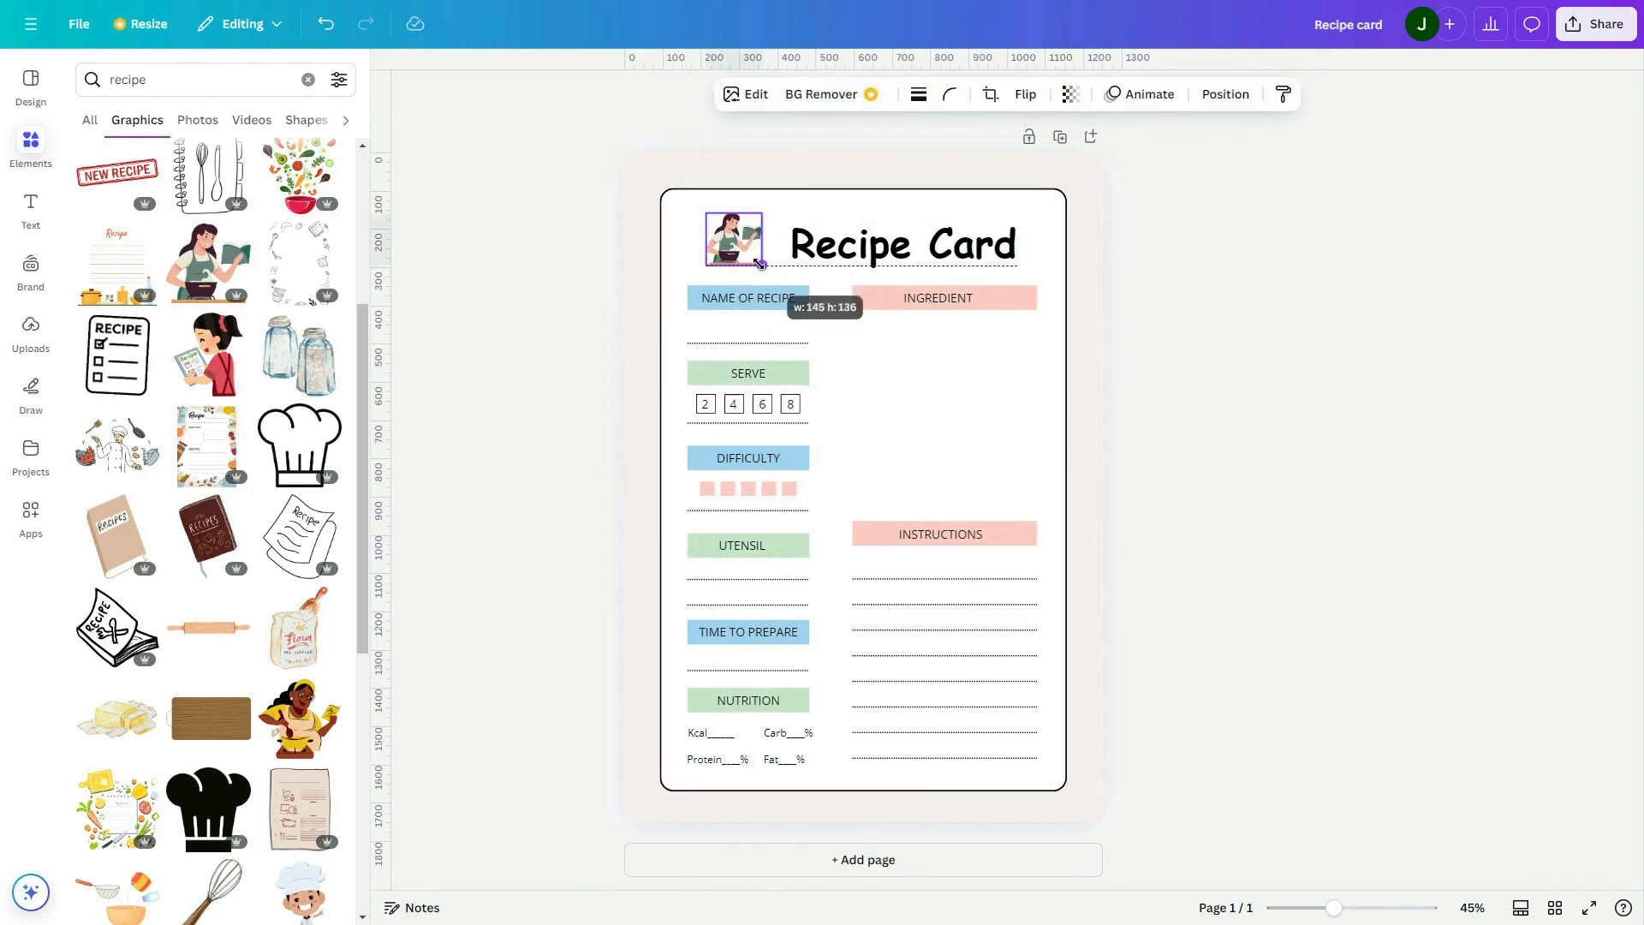
pyautogui.click(900, 248)
pyautogui.moveTo(910, 300); pyautogui.dragTo(895, 303)
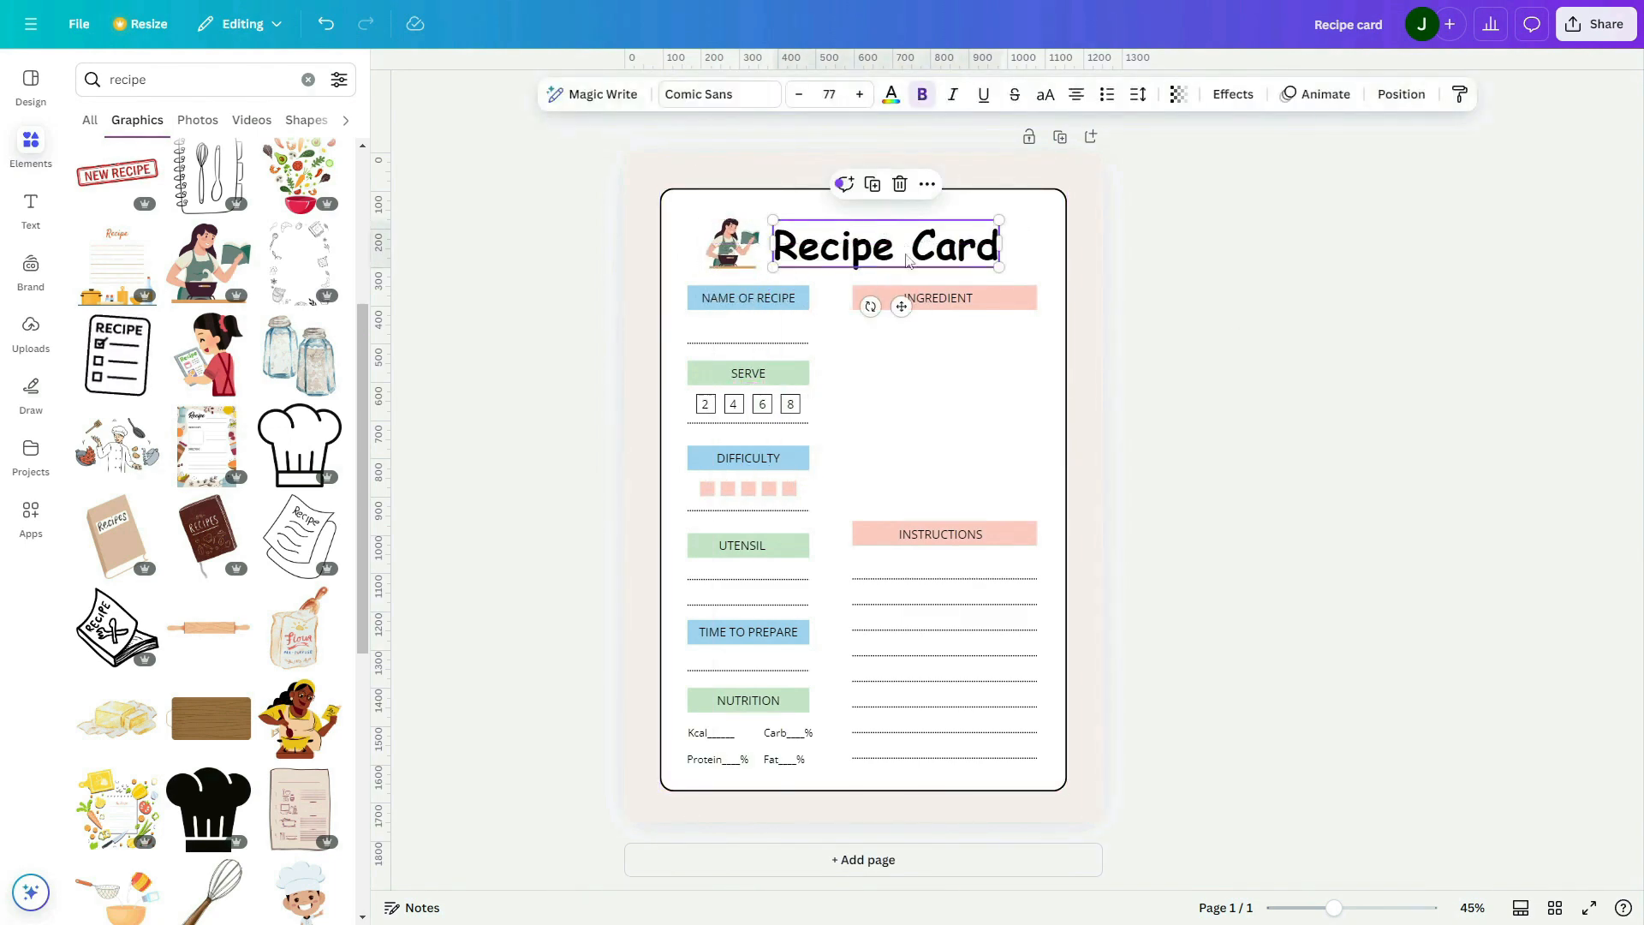
pyautogui.click(1387, 387)
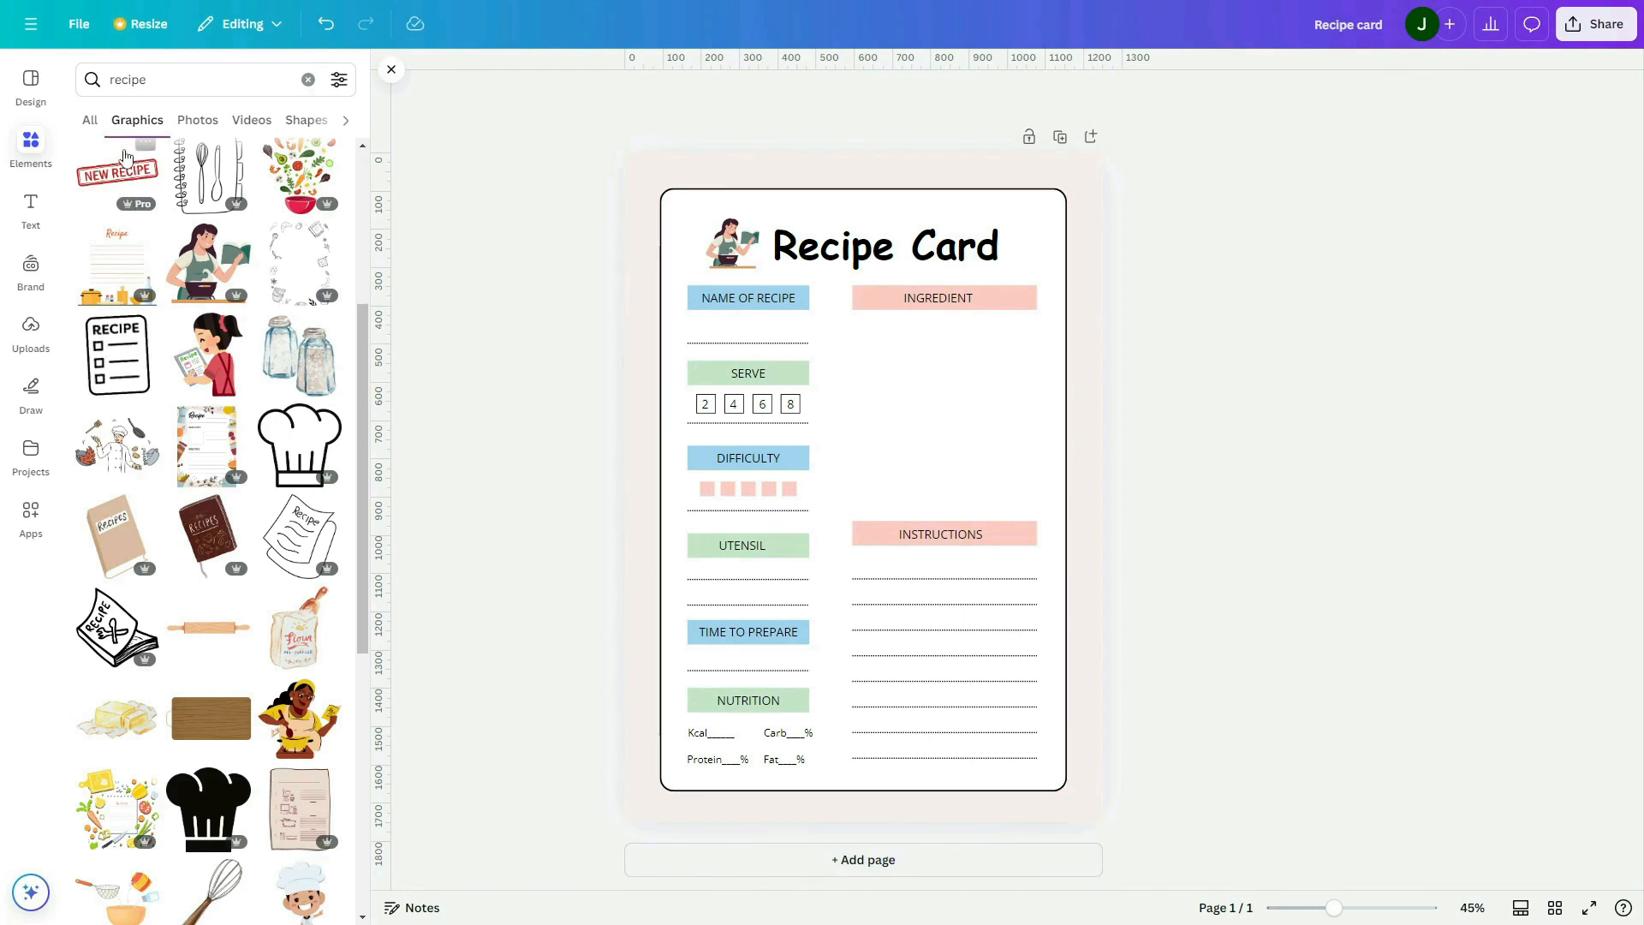
# Search the graphics for "element food", add the food doodle pattern and enlarge it over the card's top-left corner
pyautogui.click(199, 79)
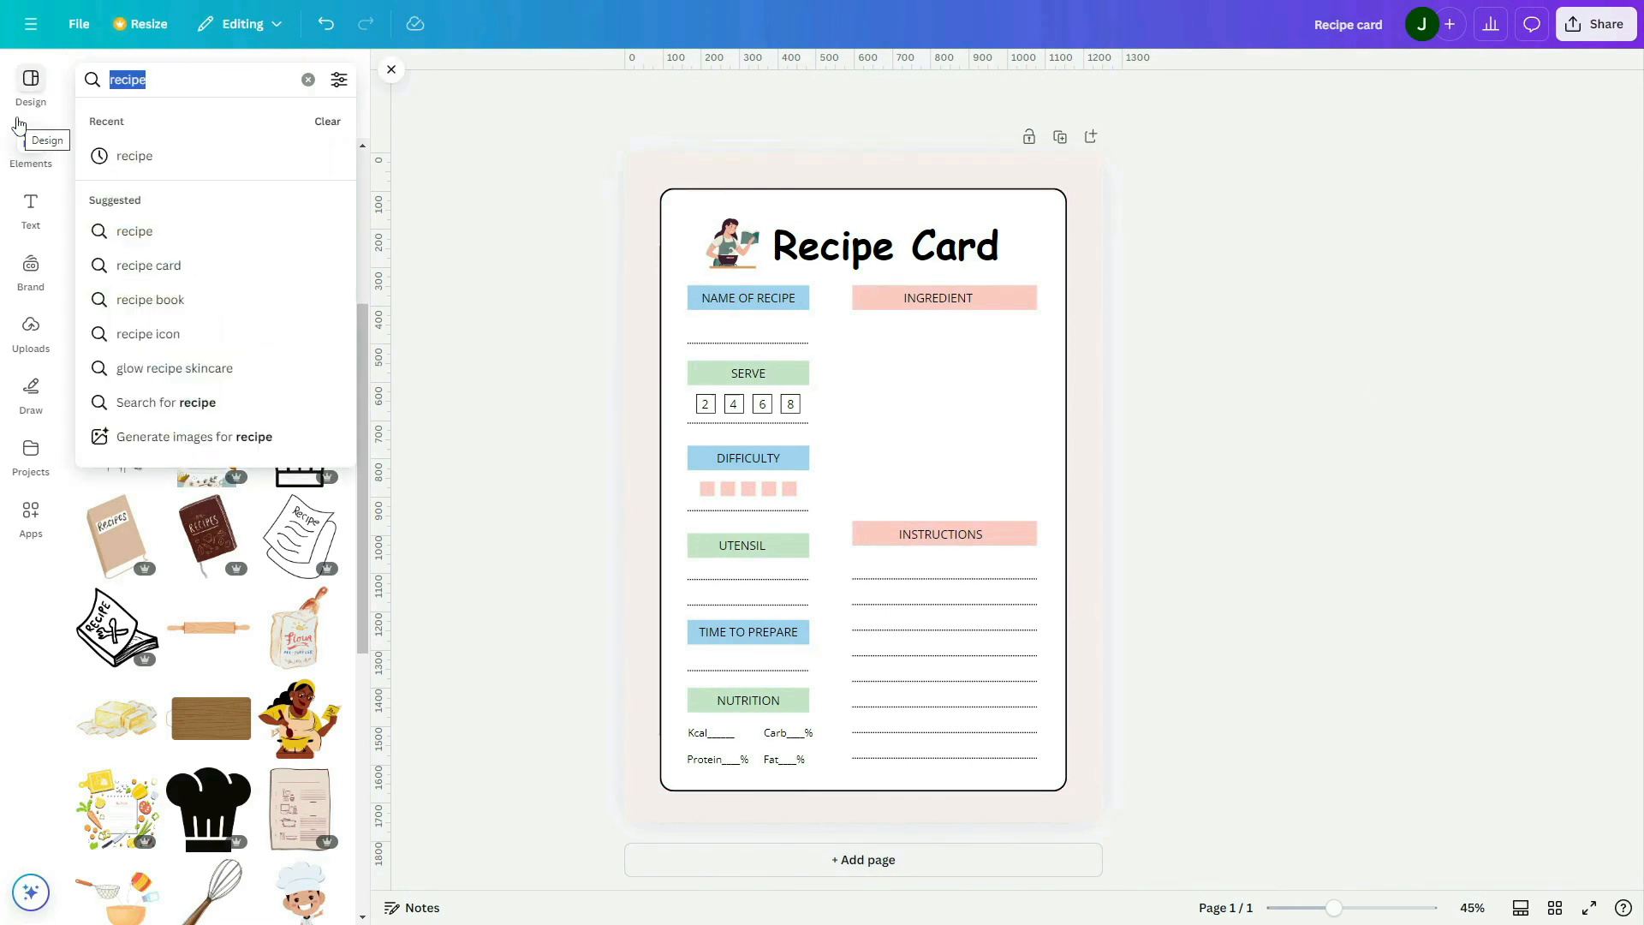
pyautogui.write('element food')
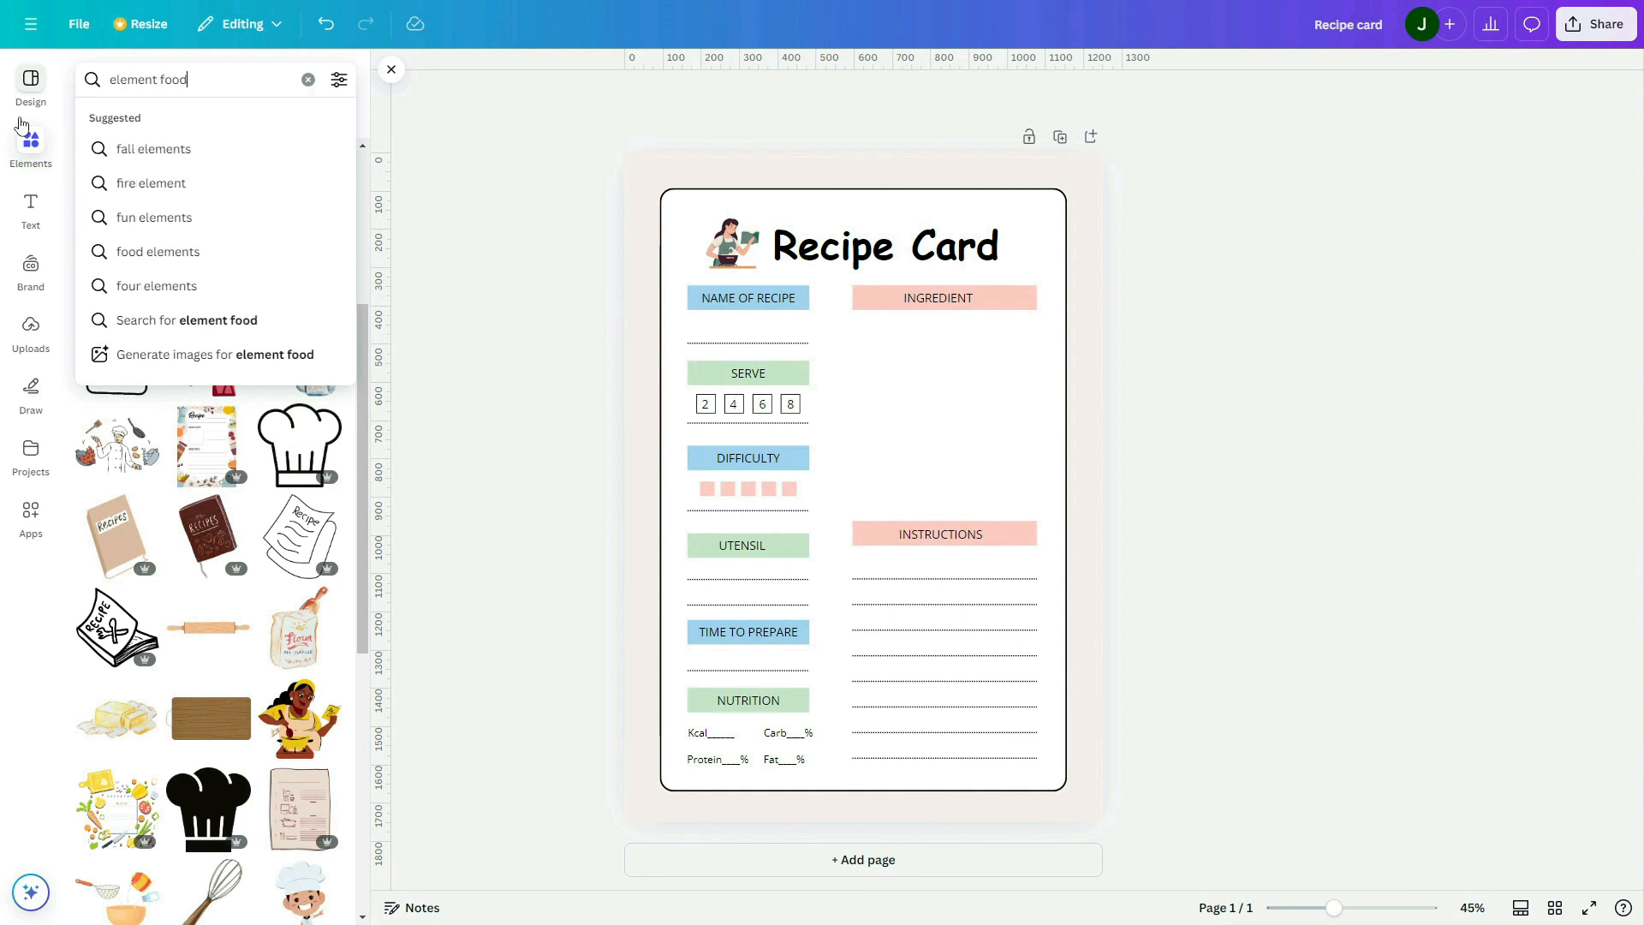
pyautogui.press('Return')
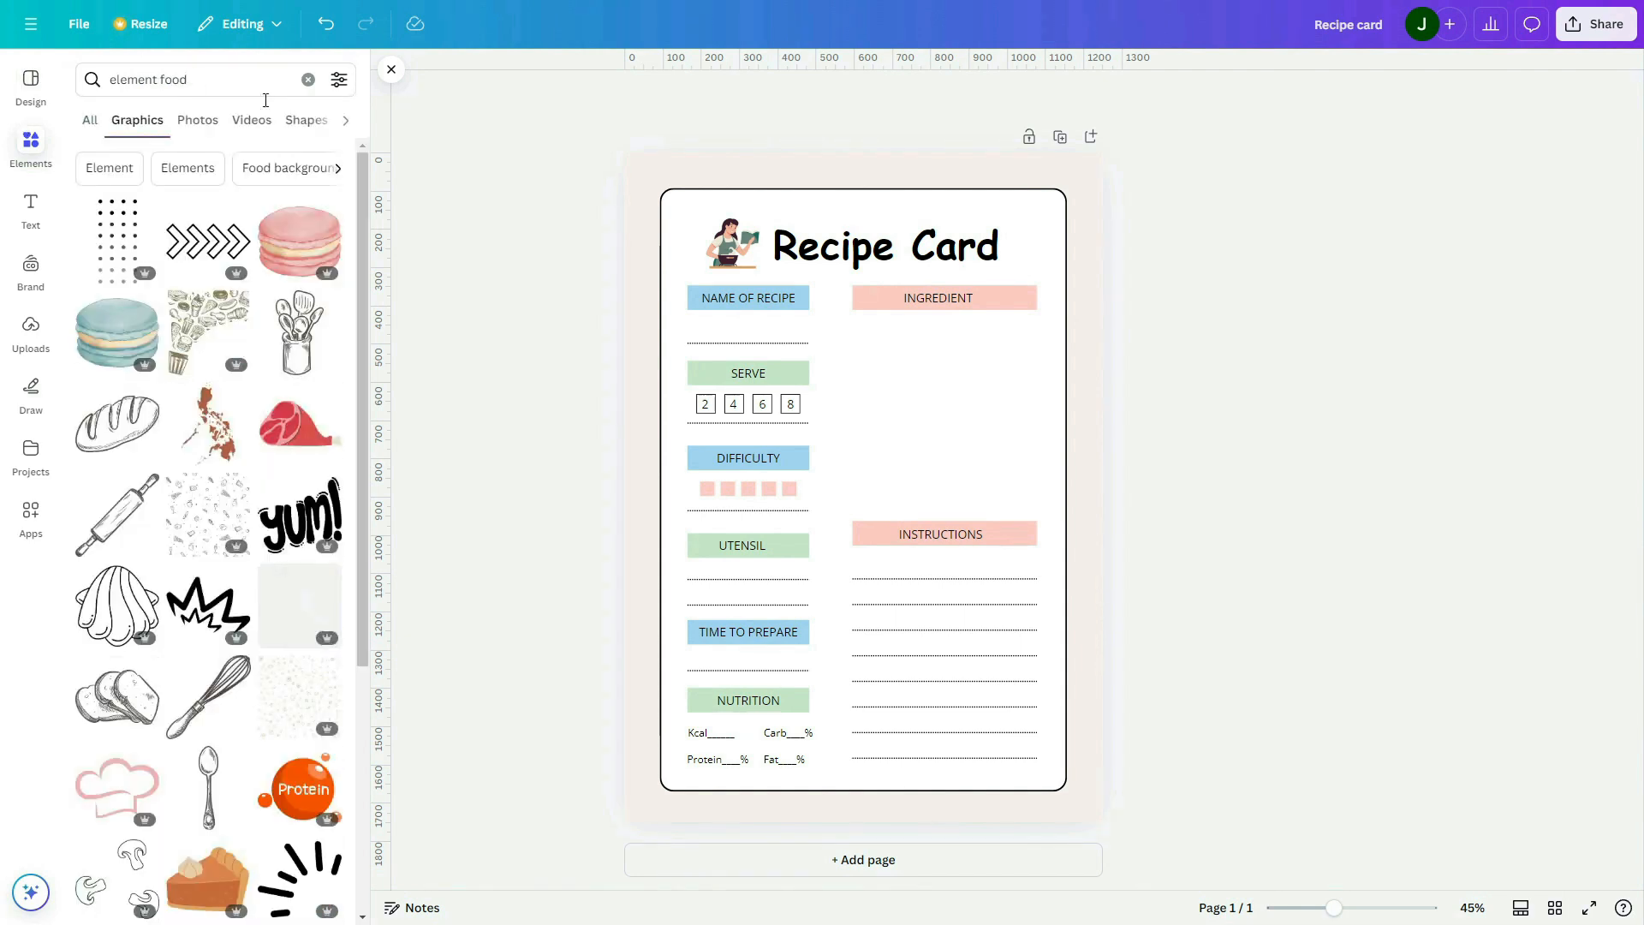
pyautogui.scroll(-1, 214, 221)
pyautogui.scroll(-3, 213, 222)
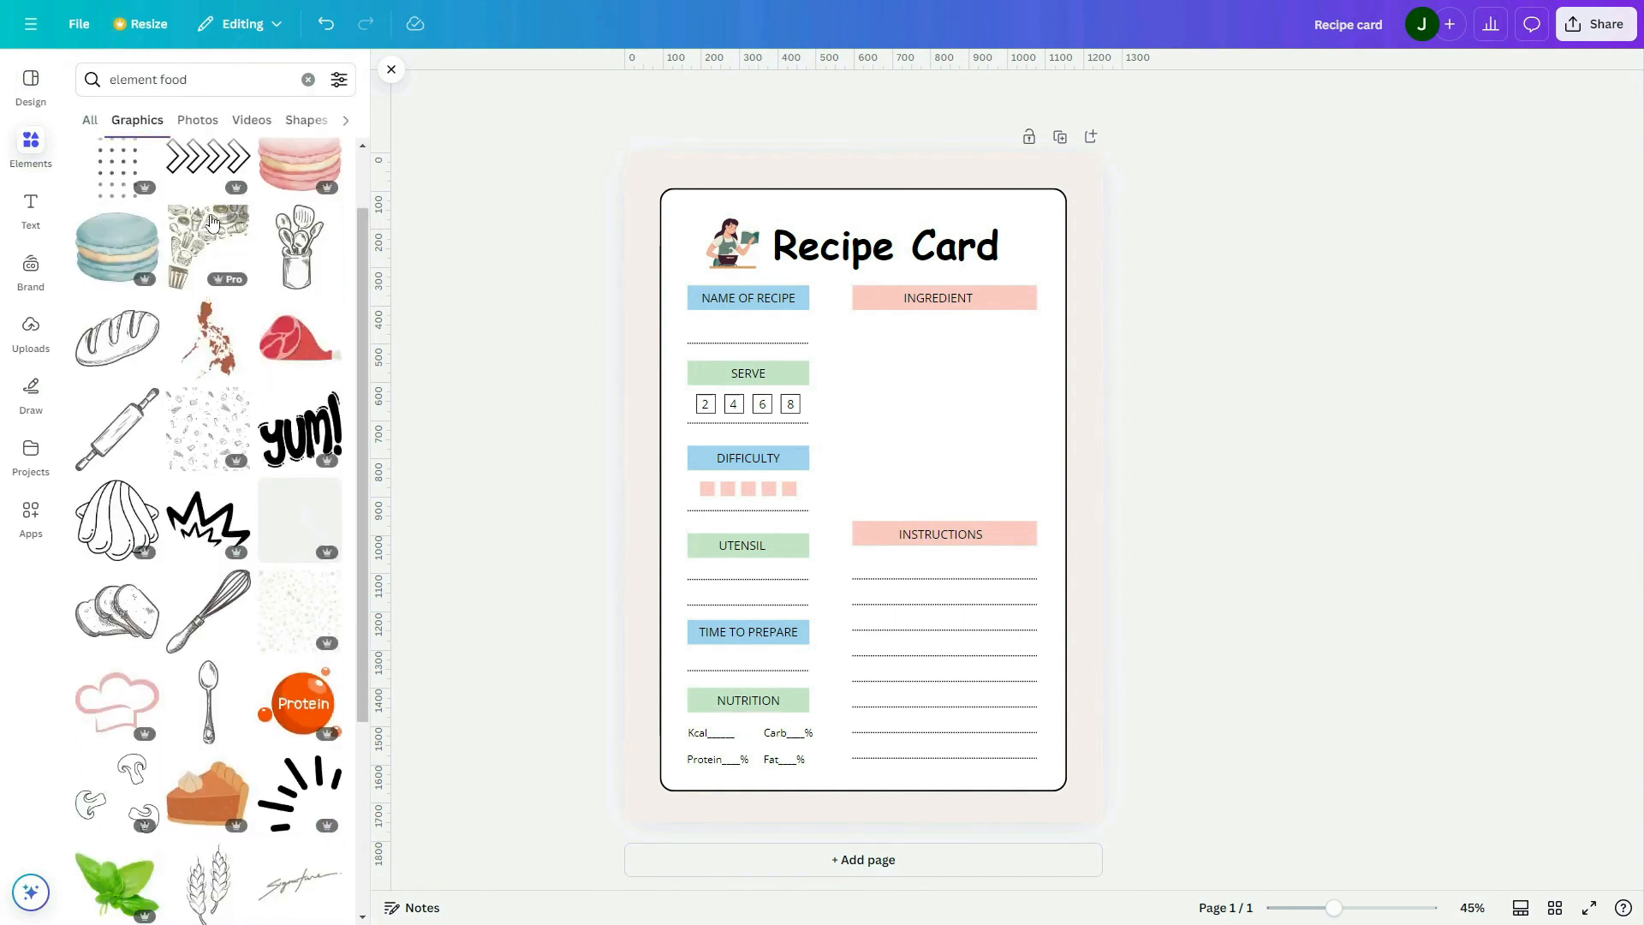
pyautogui.scroll(-7, 165, 261)
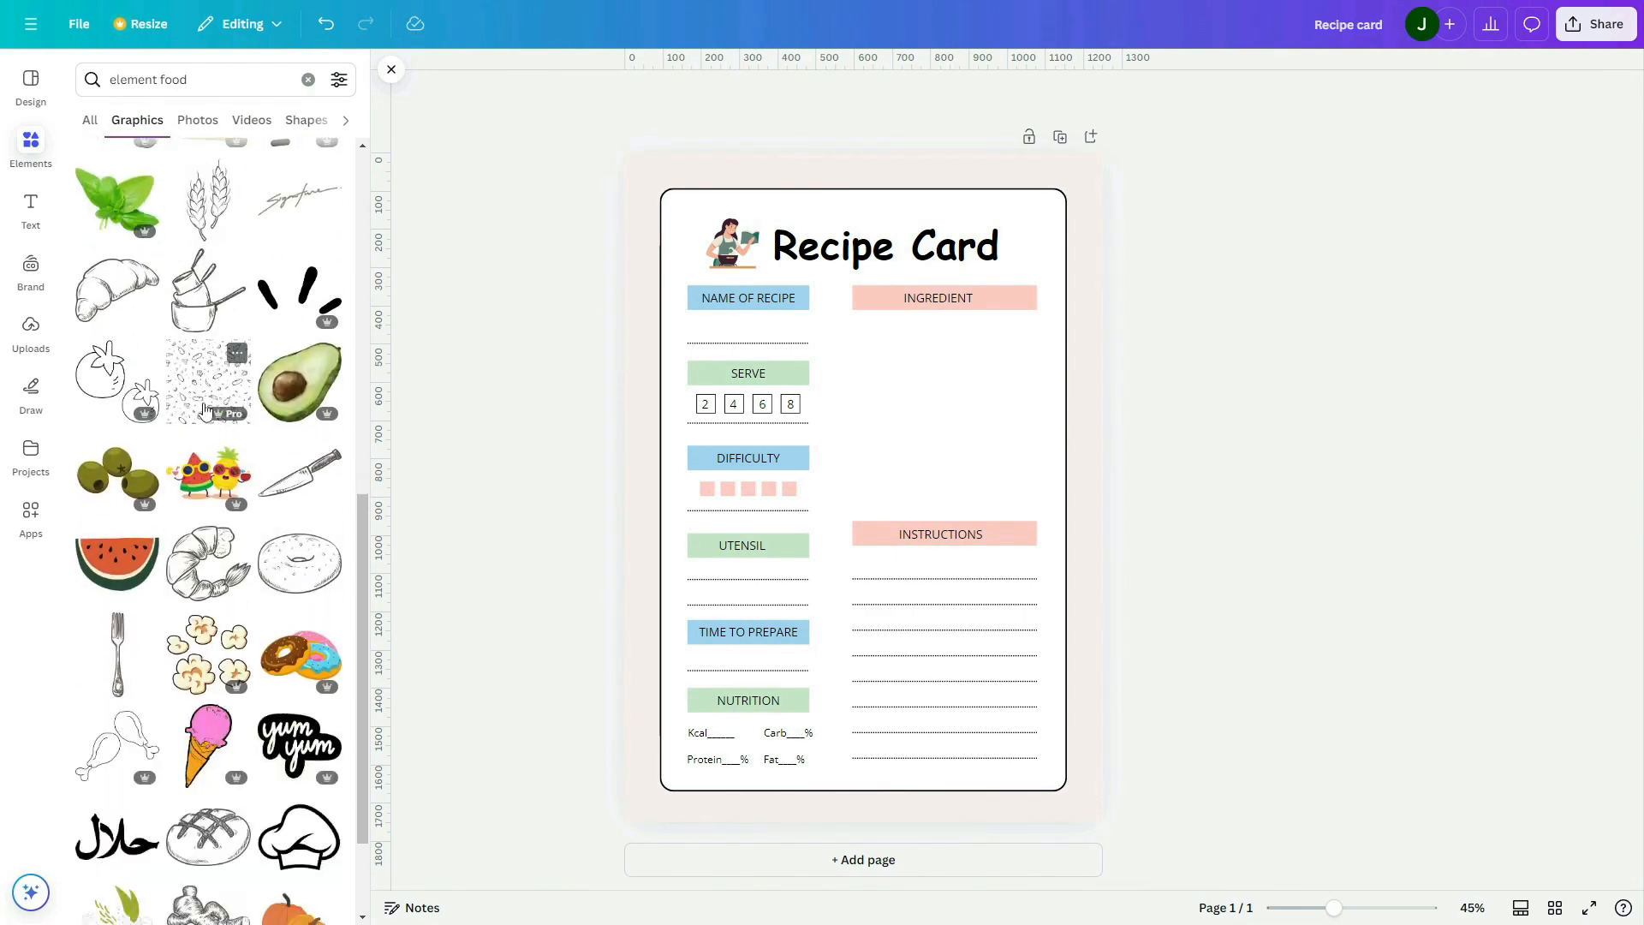
pyautogui.click(244, 383)
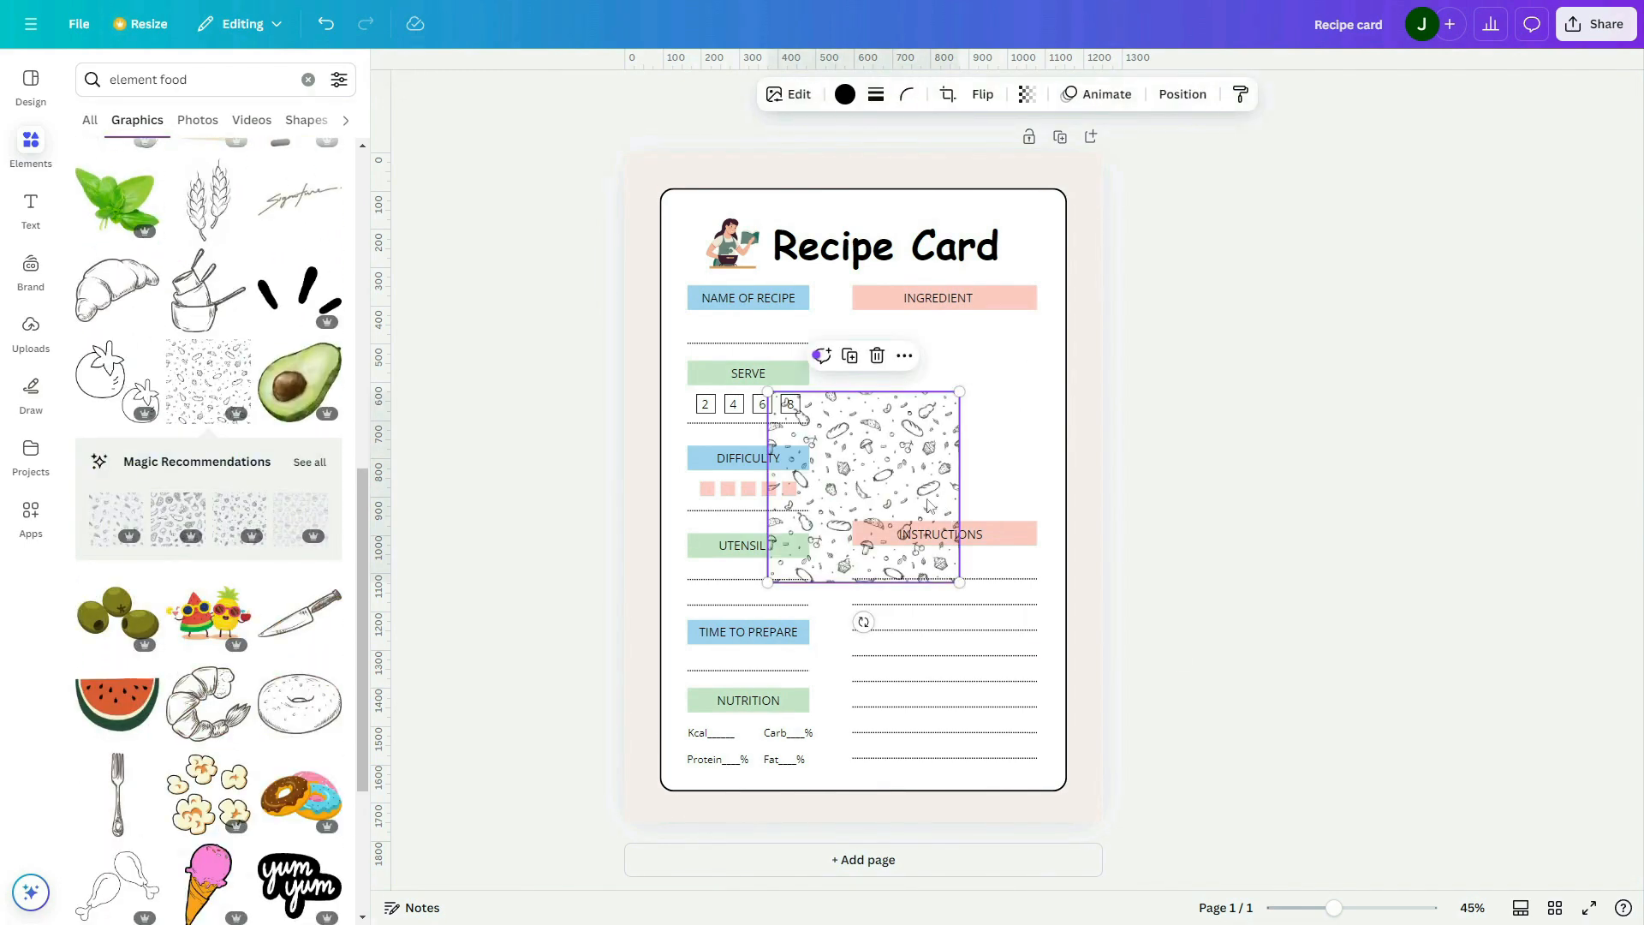
pyautogui.moveTo(896, 529); pyautogui.dragTo(734, 269)
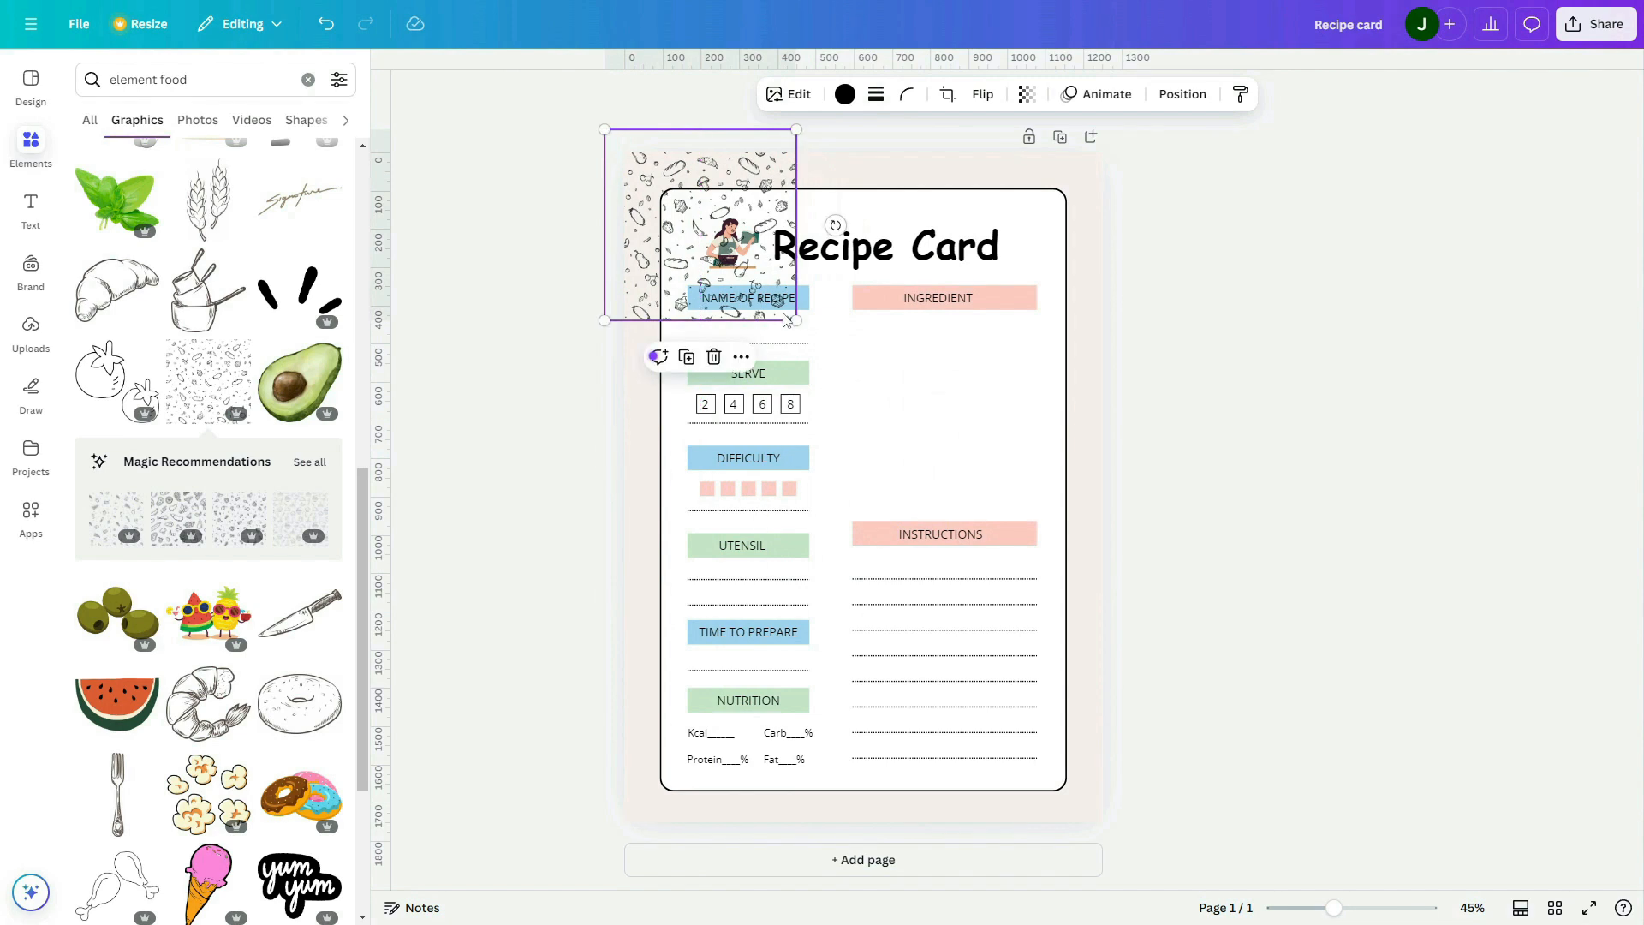
pyautogui.moveTo(796, 322); pyautogui.dragTo(824, 349)
# Recolour the food doodle pattern to a dusty pink, about #E8C5C2, and adjust its transparency
pyautogui.click(845, 95)
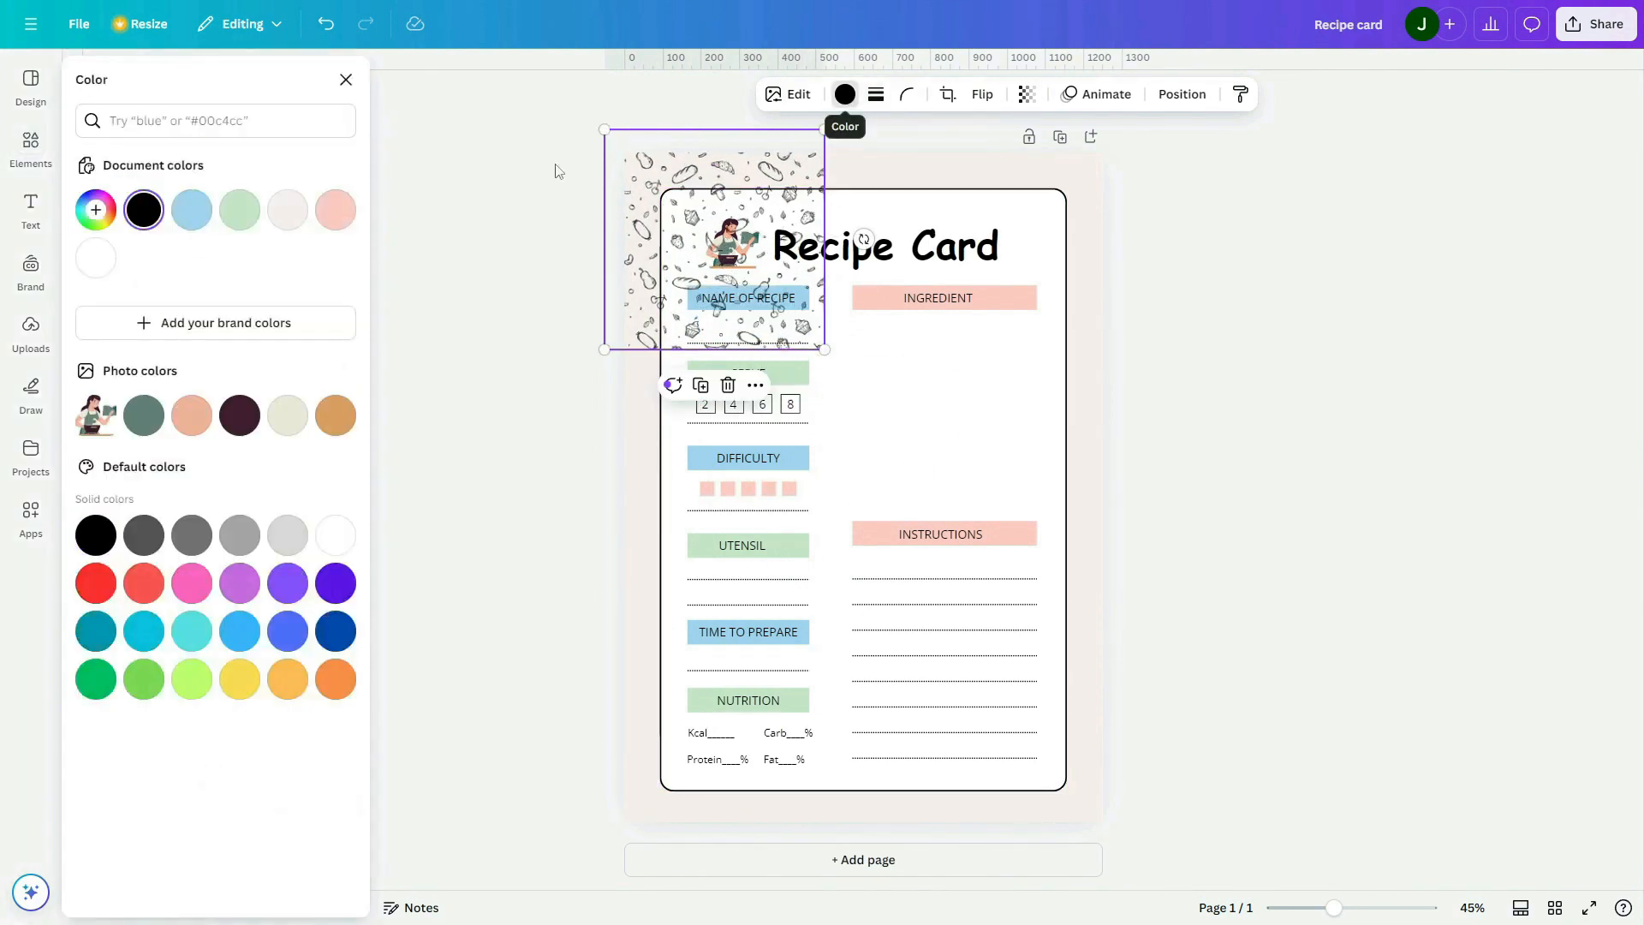
pyautogui.click(335, 210)
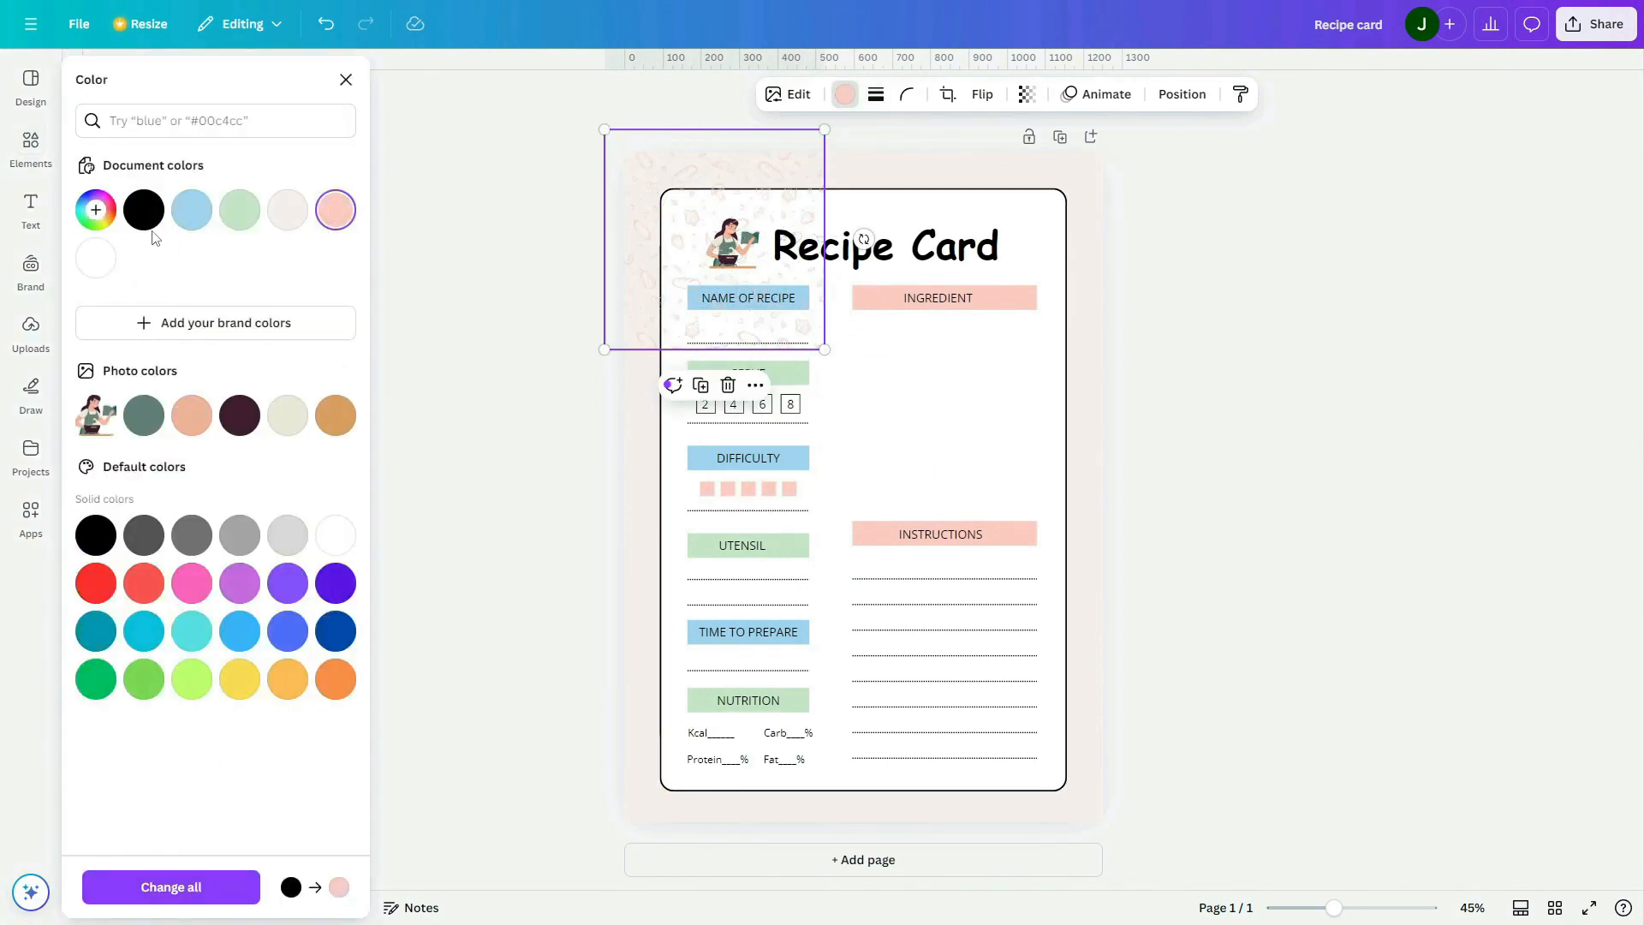
pyautogui.click(91, 219)
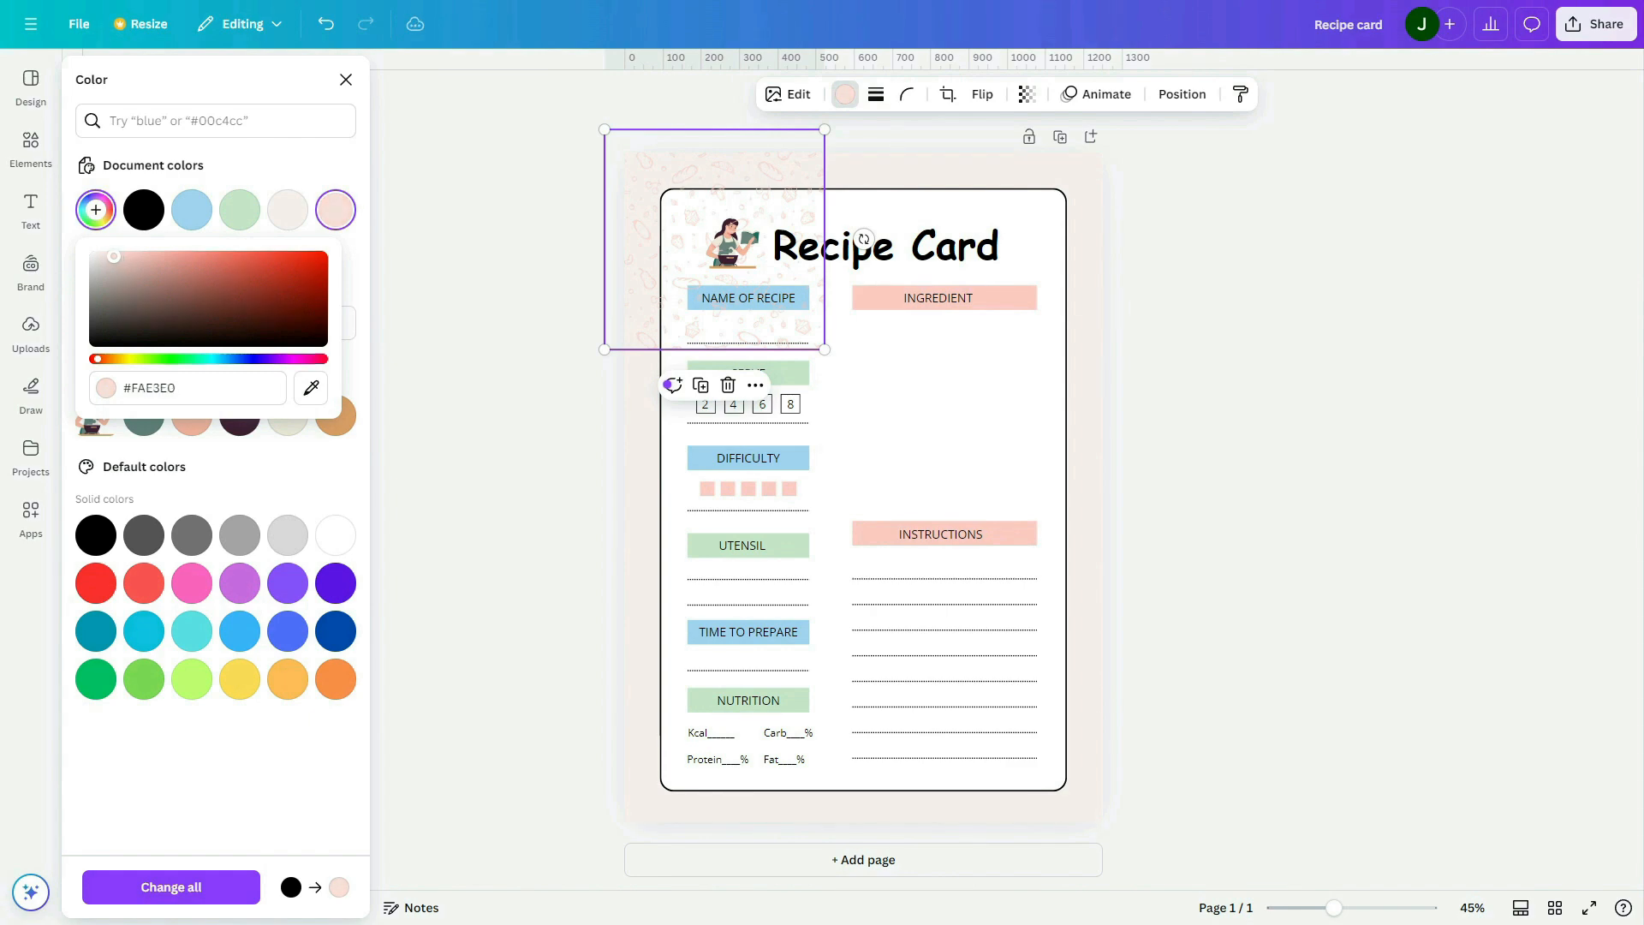
pyautogui.moveTo(90, 241); pyautogui.dragTo(88, 241)
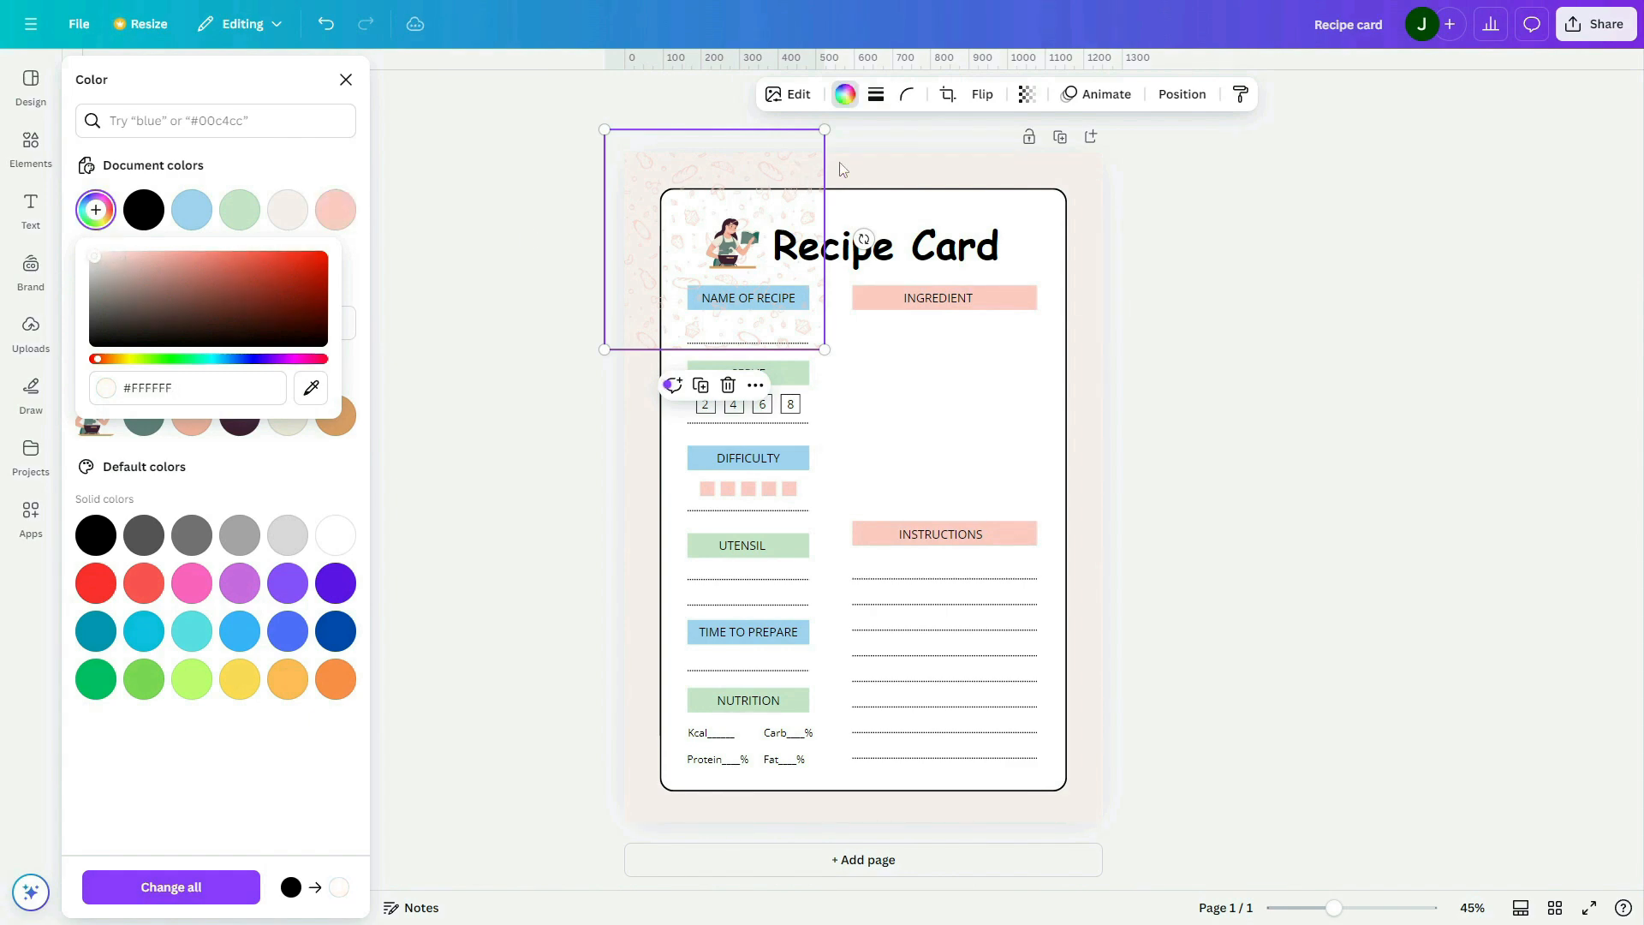
pyautogui.click(1027, 94)
pyautogui.moveTo(1064, 169); pyautogui.dragTo(1033, 164)
pyautogui.click(95, 210)
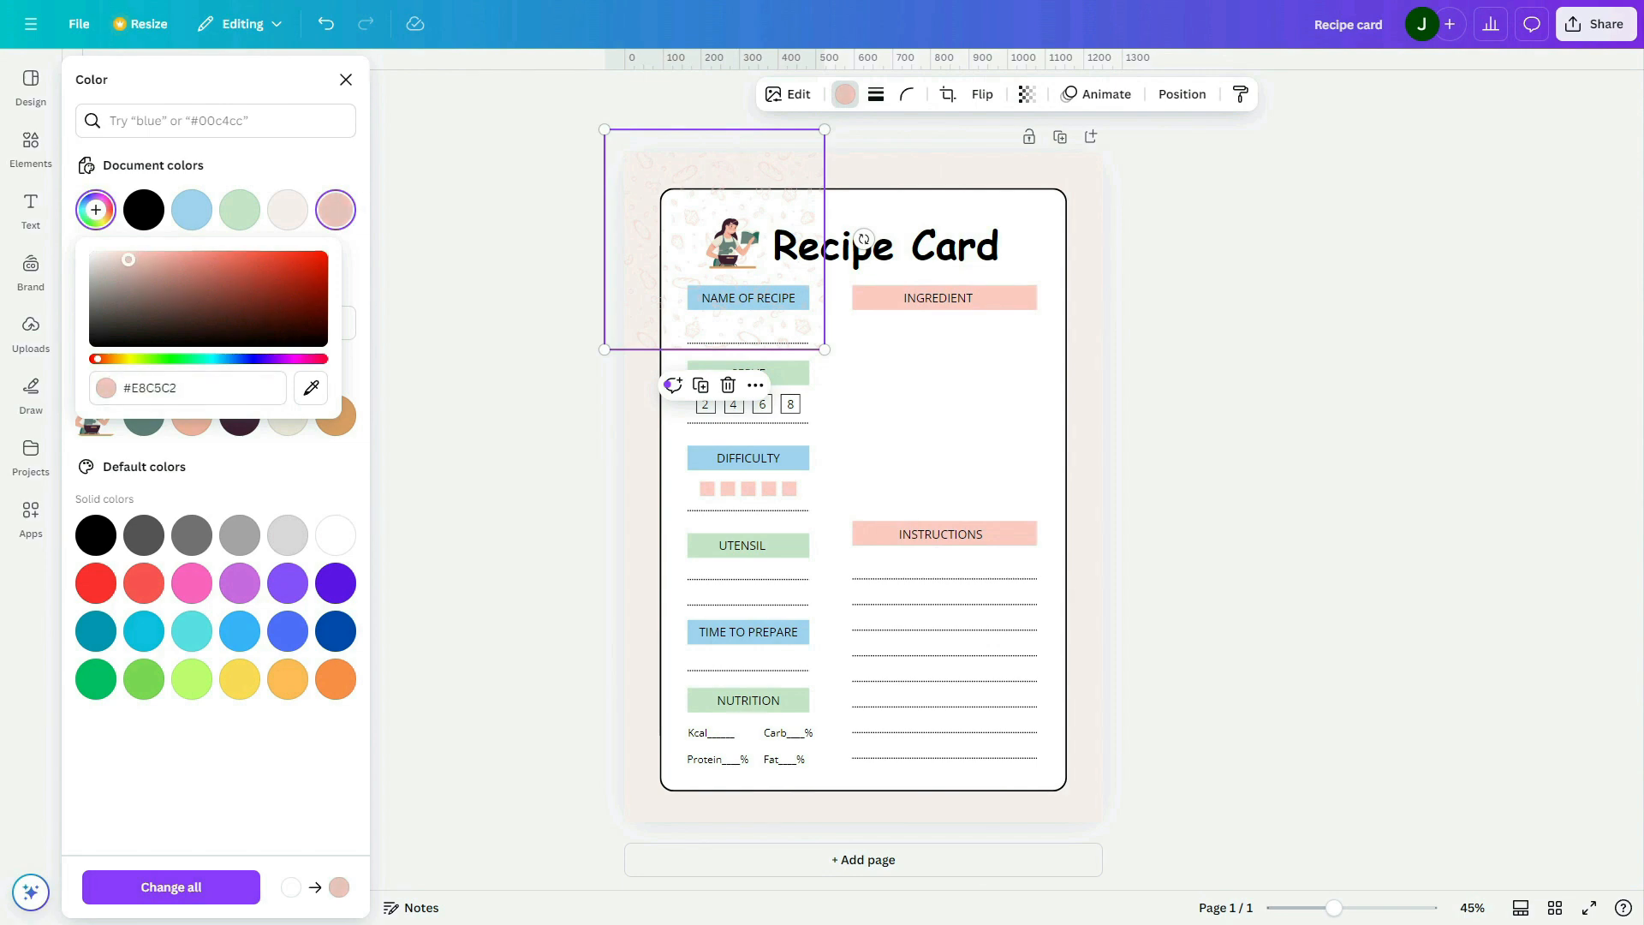
pyautogui.moveTo(126, 269); pyautogui.dragTo(125, 258)
pyautogui.click(1367, 260)
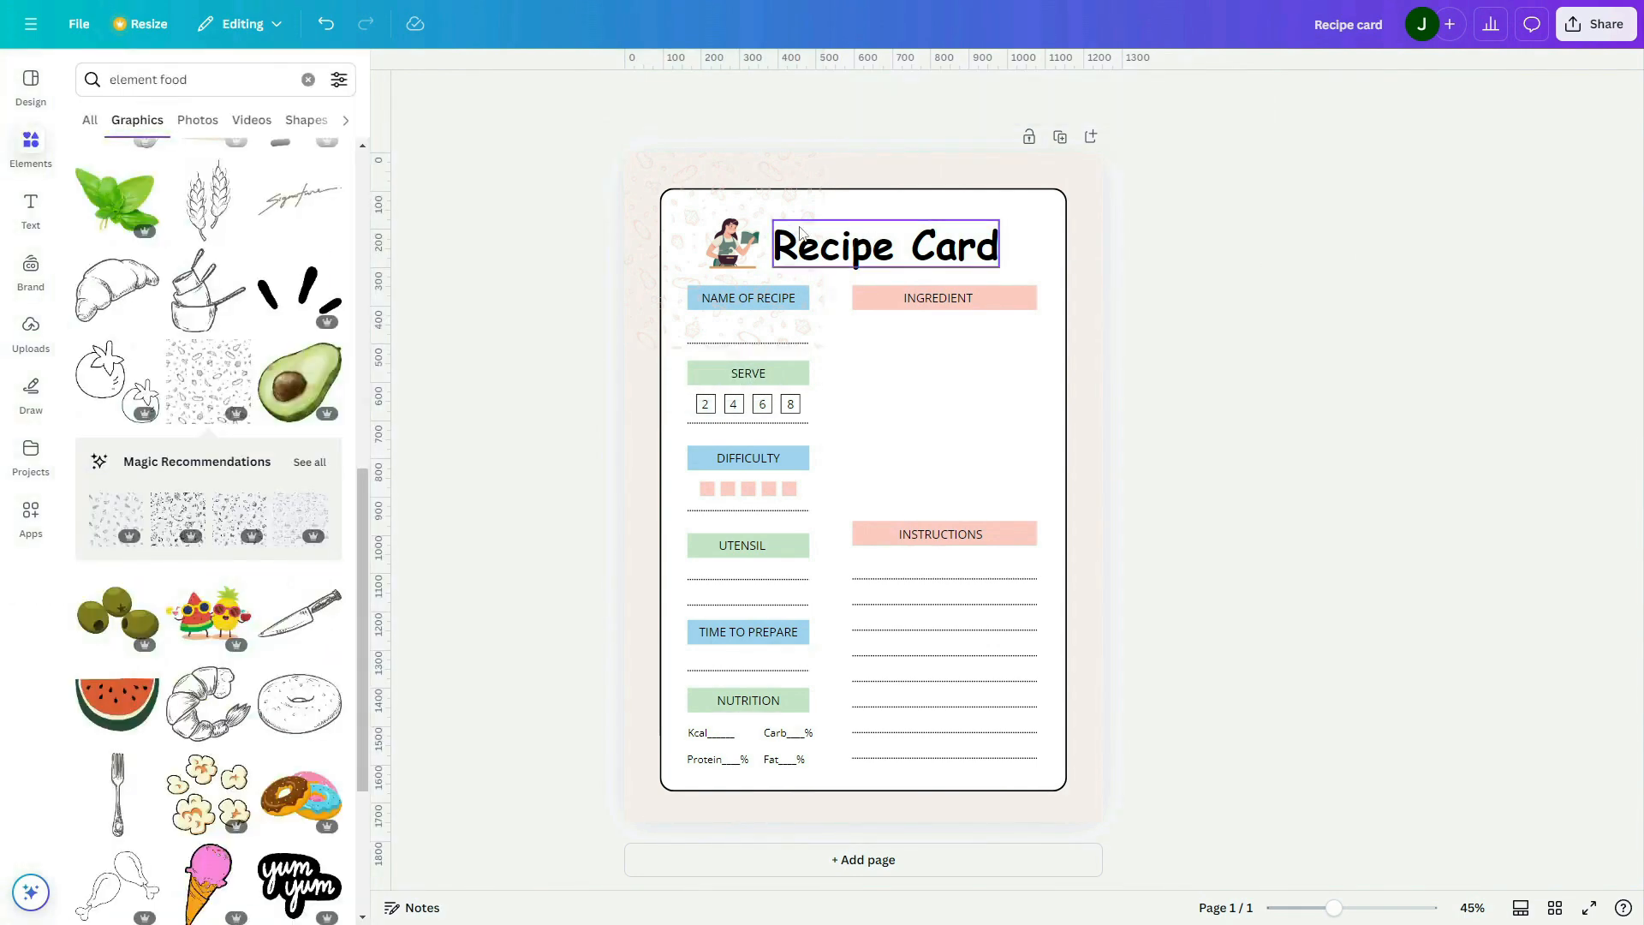
# Send the pink food doodle pattern behind the white panel at the card's top-left corner
pyautogui.rightClick(636, 190)
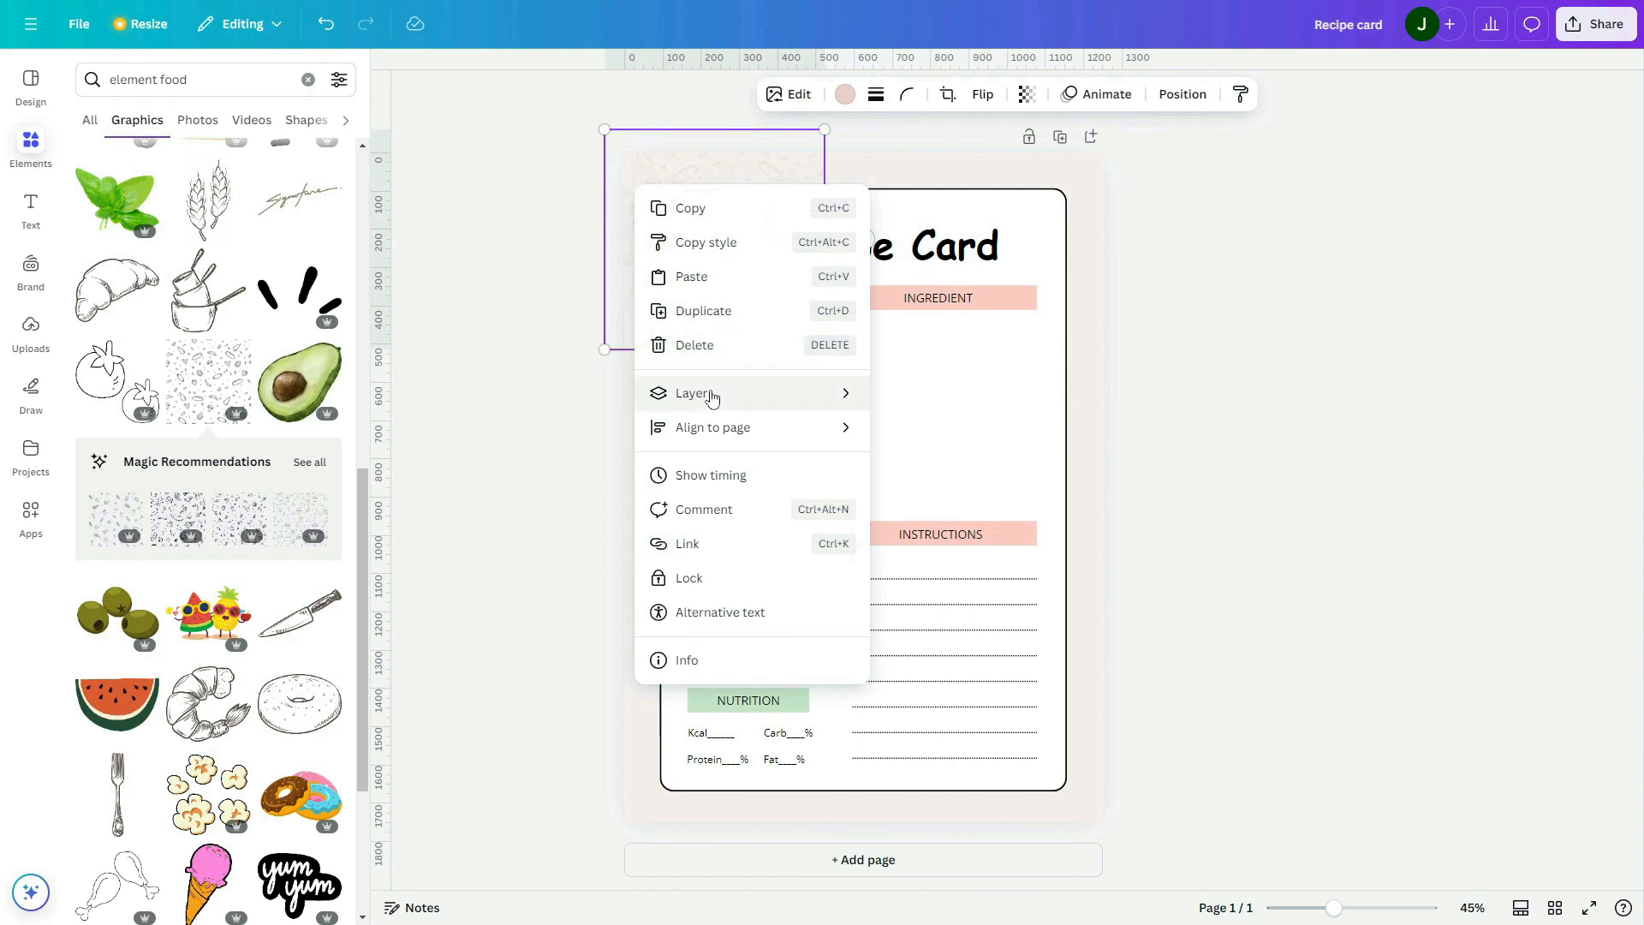
pyautogui.moveTo(709, 393)
pyautogui.click(964, 496)
pyautogui.click(1318, 367)
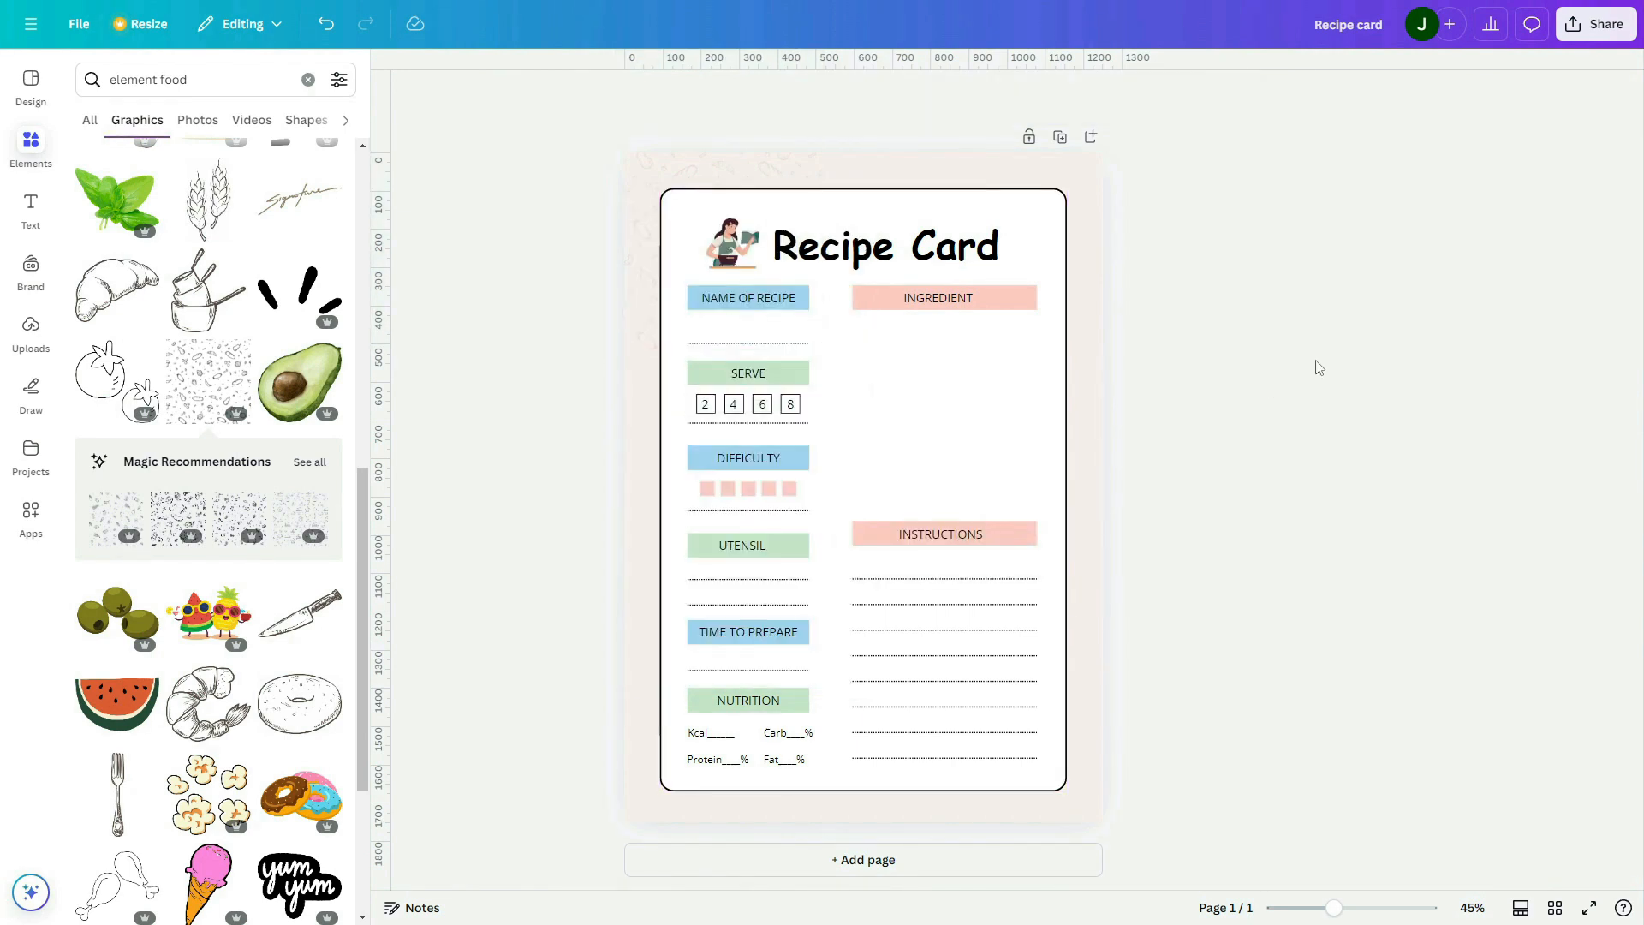
# Spread copies of the pink food doodle pattern around the card's background, including the top-right corner, right edge and bottom
pyautogui.moveTo(782, 171); pyautogui.dragTo(1019, 198)
pyautogui.click(1230, 258)
pyautogui.click(1017, 184)
pyautogui.keyDown('shift'); pyautogui.click(798, 171); pyautogui.keyUp('shift')
pyautogui.moveTo(1068, 351); pyautogui.dragTo(1113, 373)
pyautogui.moveTo(939, 172); pyautogui.dragTo(993, 666)
pyautogui.click(1432, 485)
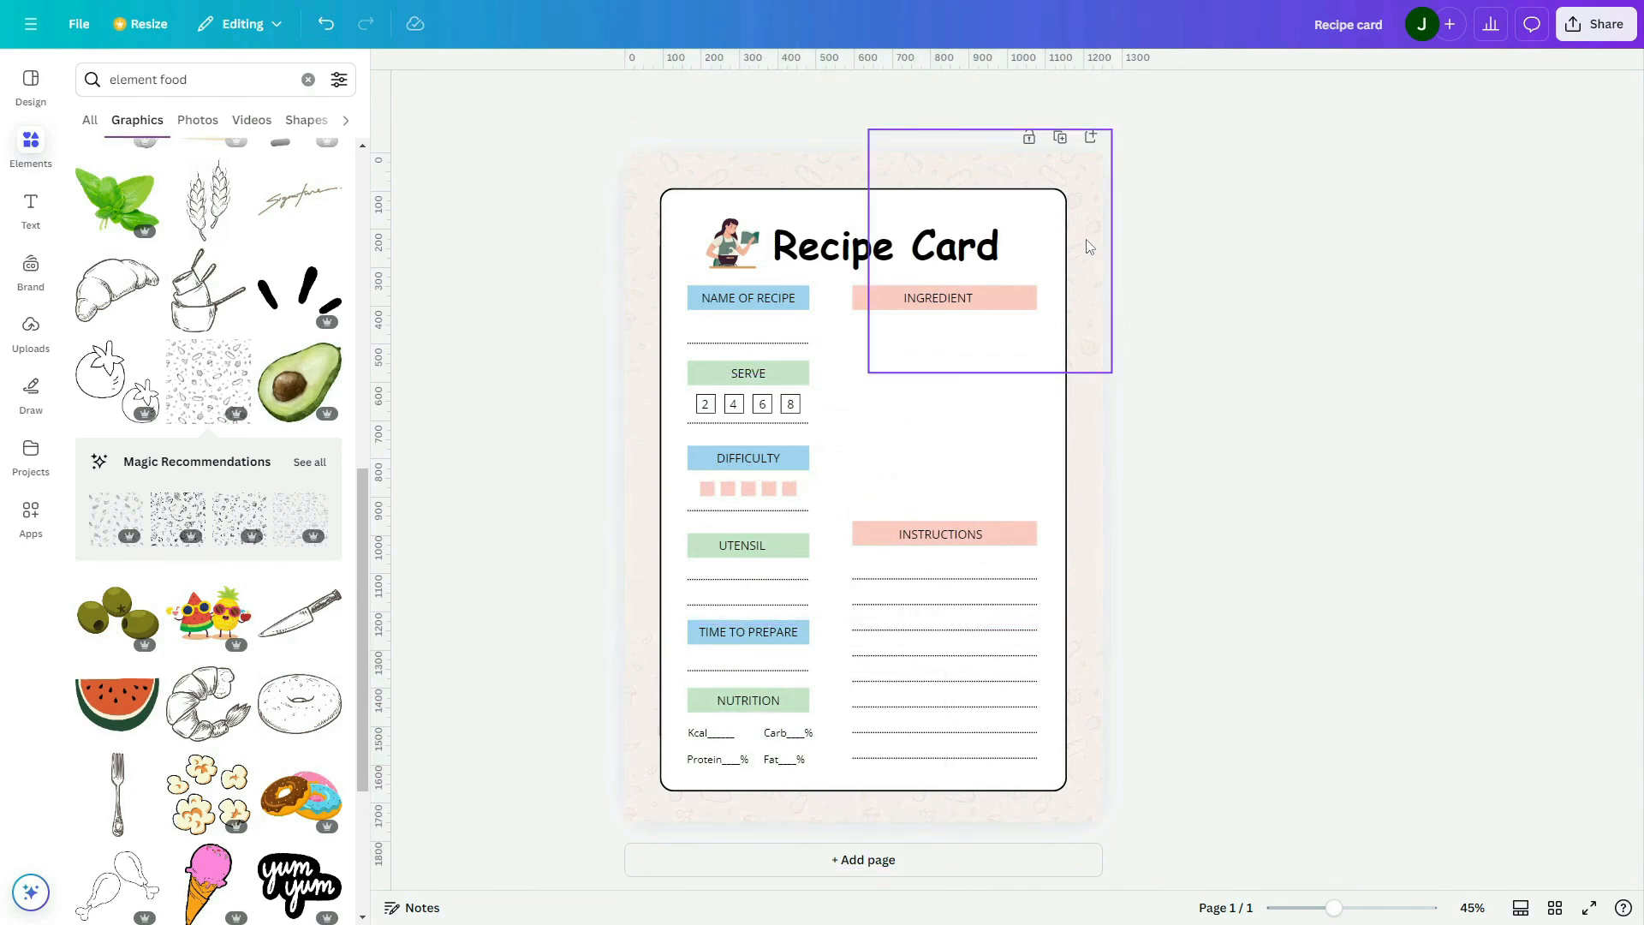
pyautogui.moveTo(1086, 247); pyautogui.dragTo(1087, 483)
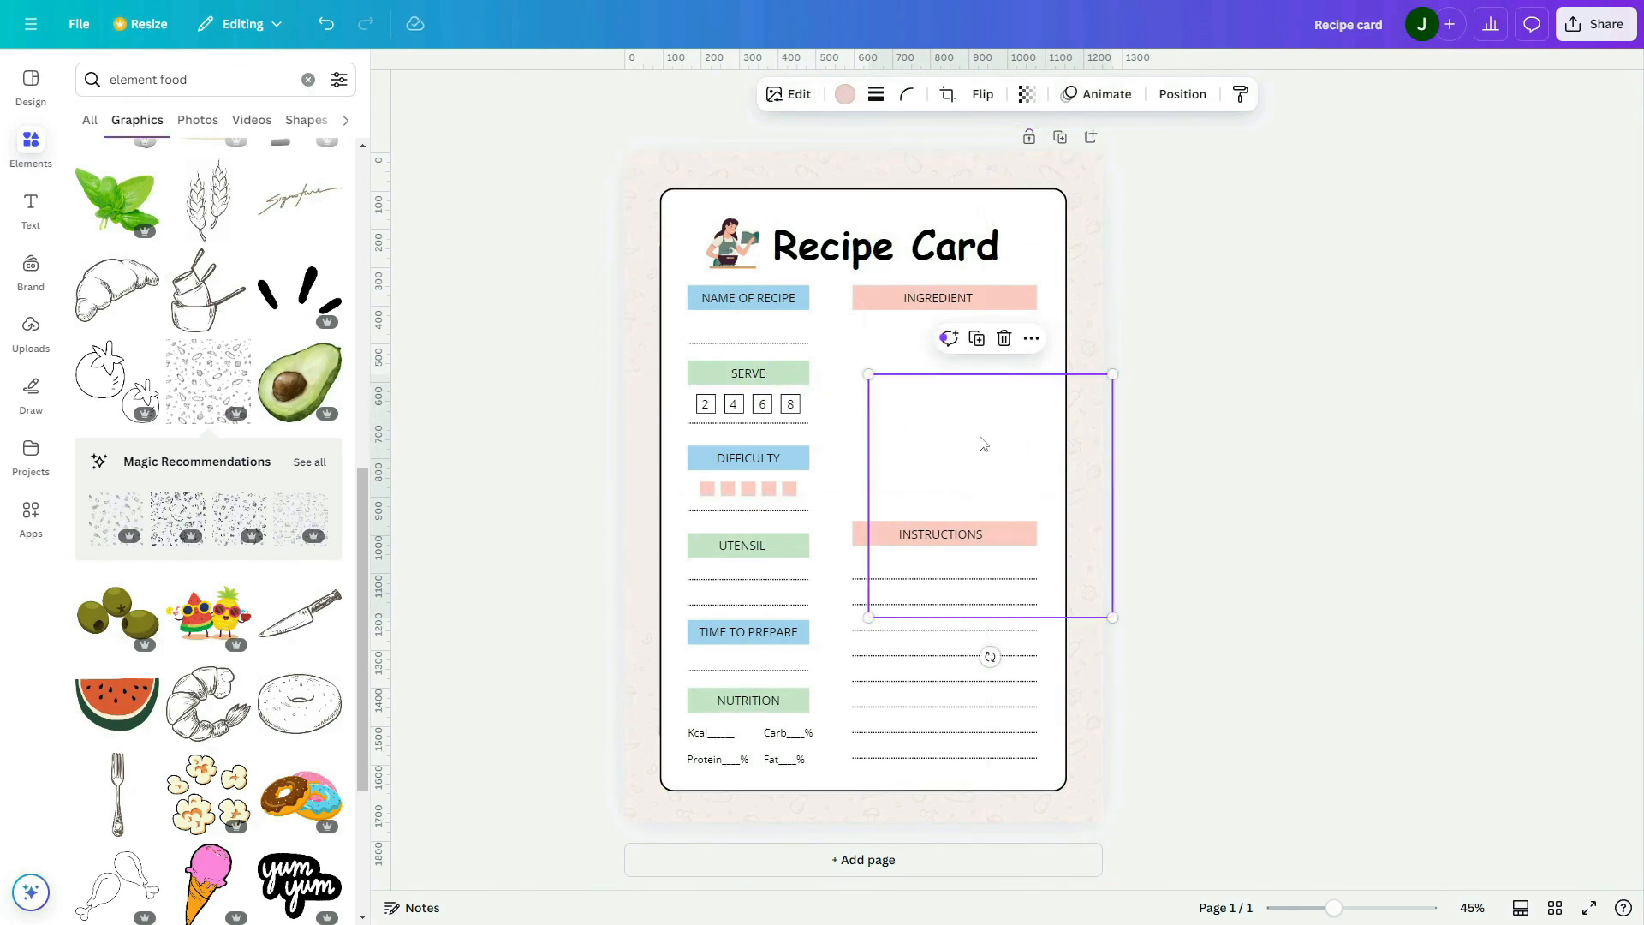
# Recolour the food doodle pattern at the middle of the card's right edge to a medium grey
pyautogui.click(845, 94)
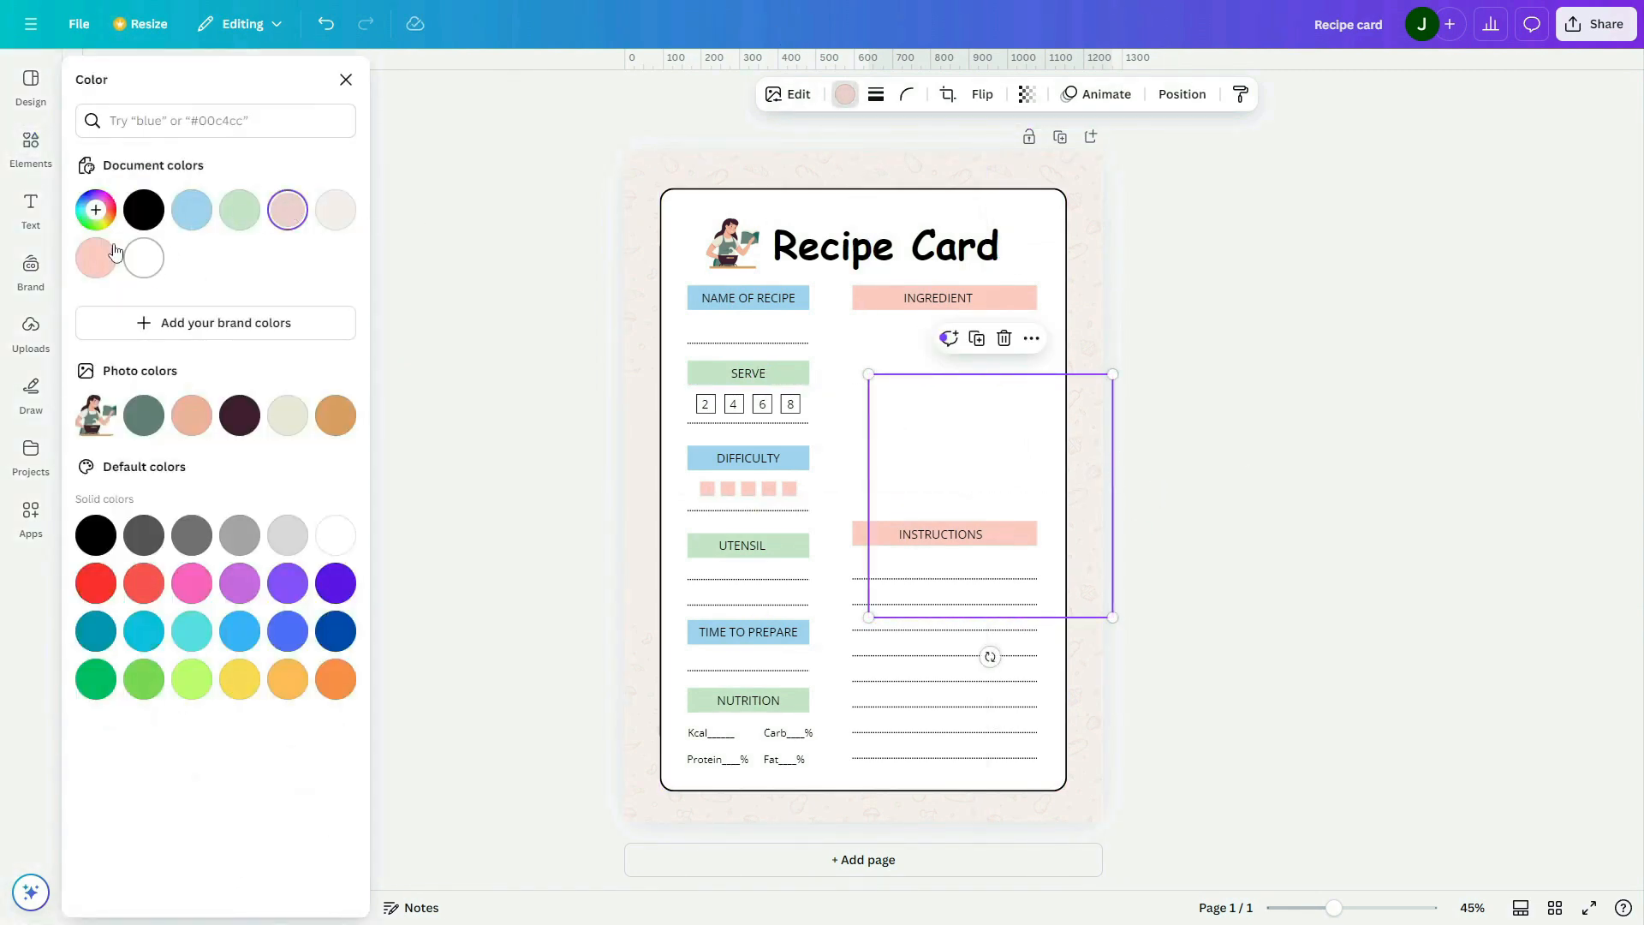
pyautogui.click(96, 210)
pyautogui.click(96, 293)
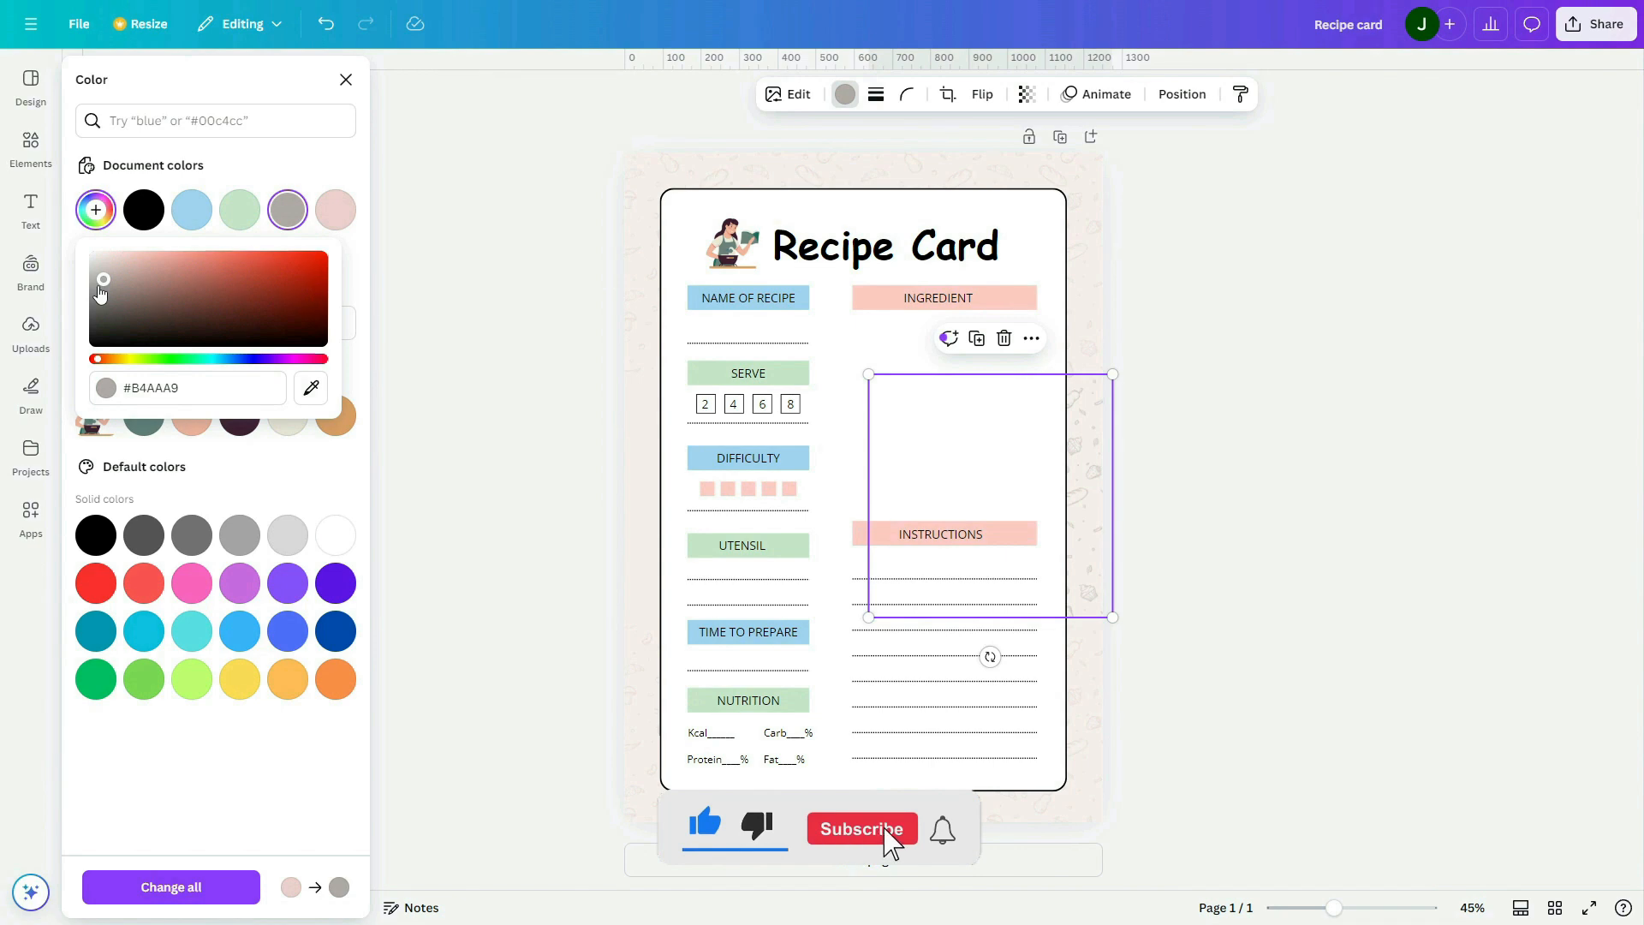
pyautogui.click(1277, 415)
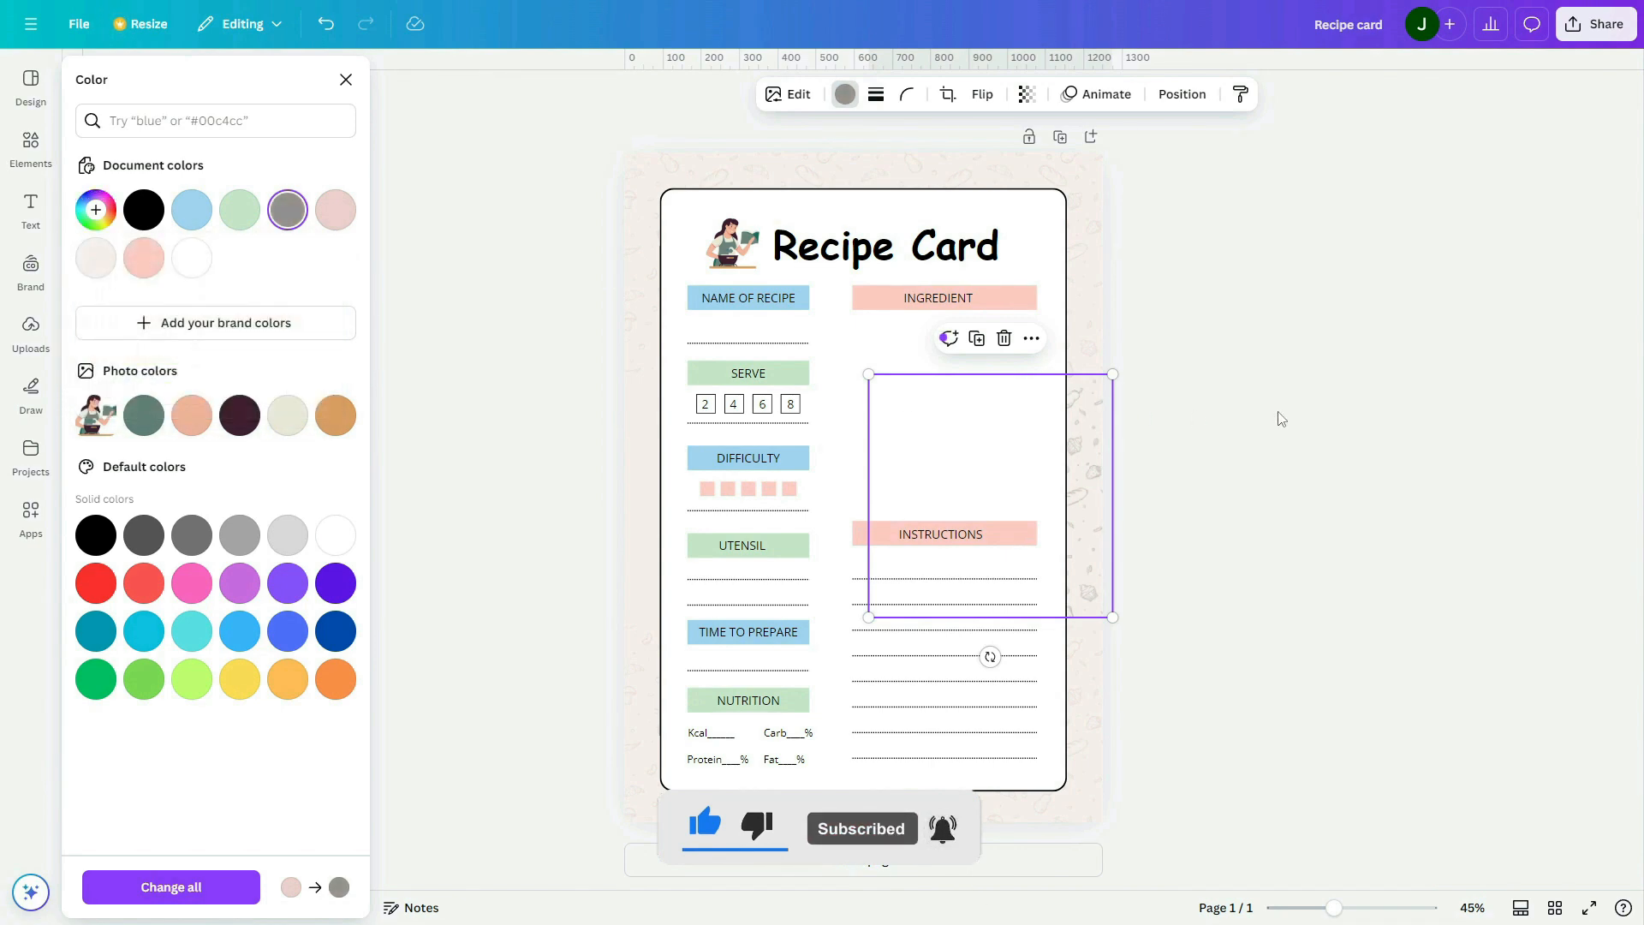
pyautogui.click(1256, 419)
# Place a copy of the grey doodle pattern on the card's left edge and reduce the opacity of both grey patterns
pyautogui.click(1090, 447)
pyautogui.moveTo(1031, 437); pyautogui.dragTo(706, 436)
pyautogui.click(1087, 462)
pyautogui.keyDown('shift'); pyautogui.click(642, 480); pyautogui.keyUp('shift')
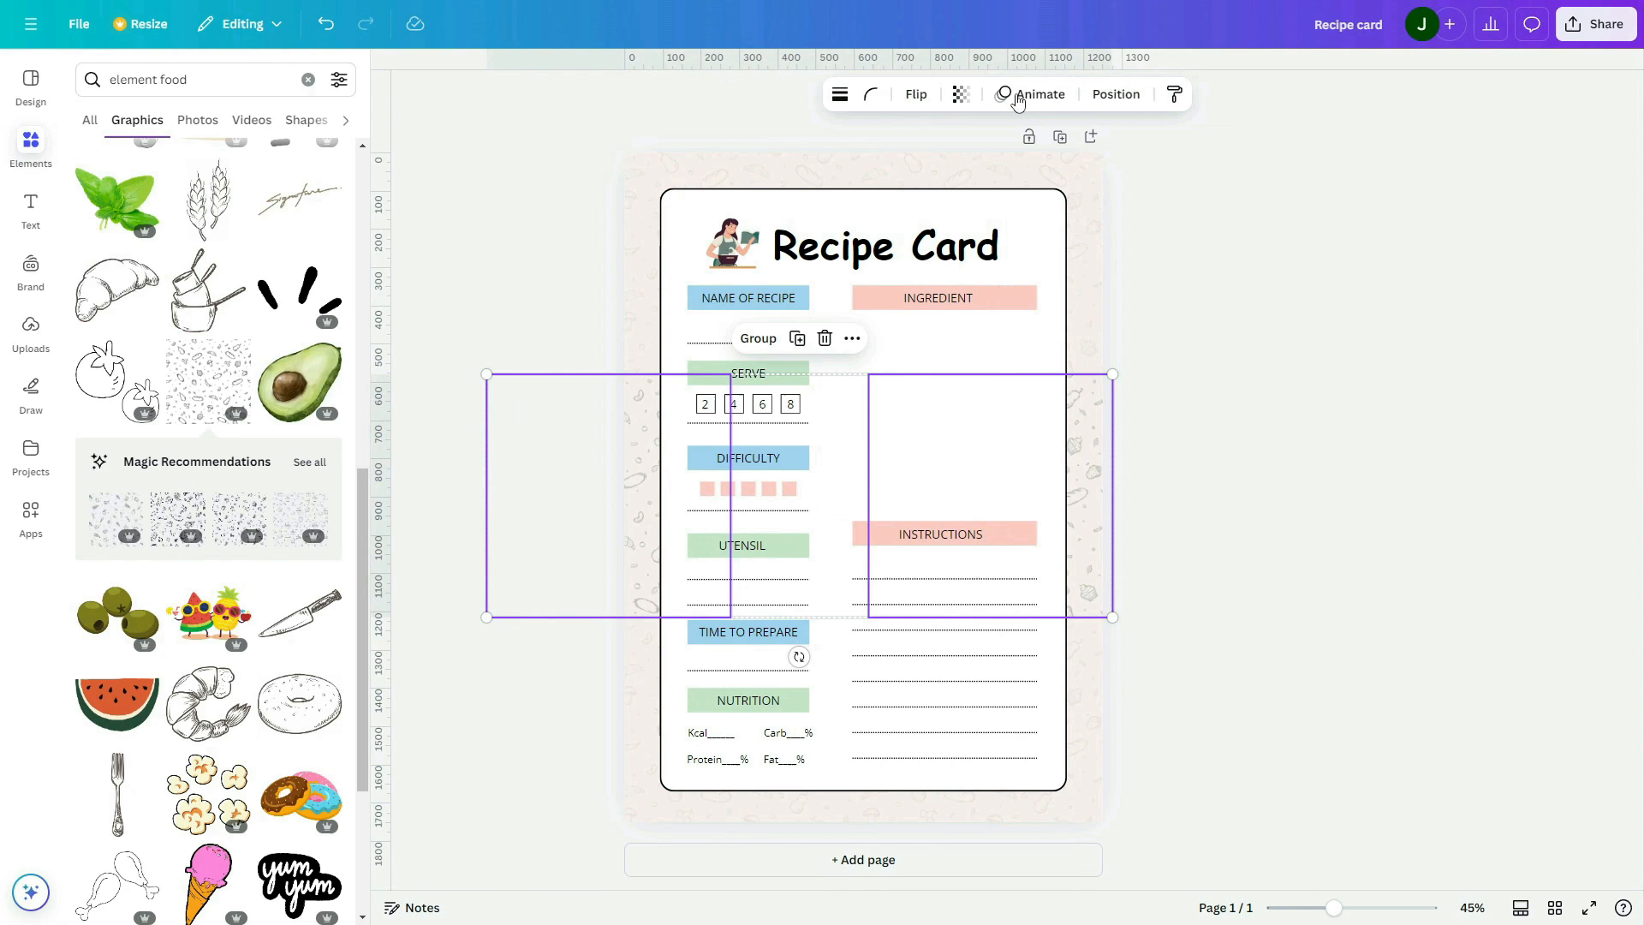
pyautogui.click(963, 96)
pyautogui.moveTo(1007, 165); pyautogui.dragTo(963, 175)
pyautogui.click(1239, 342)
pyautogui.click(1246, 350)
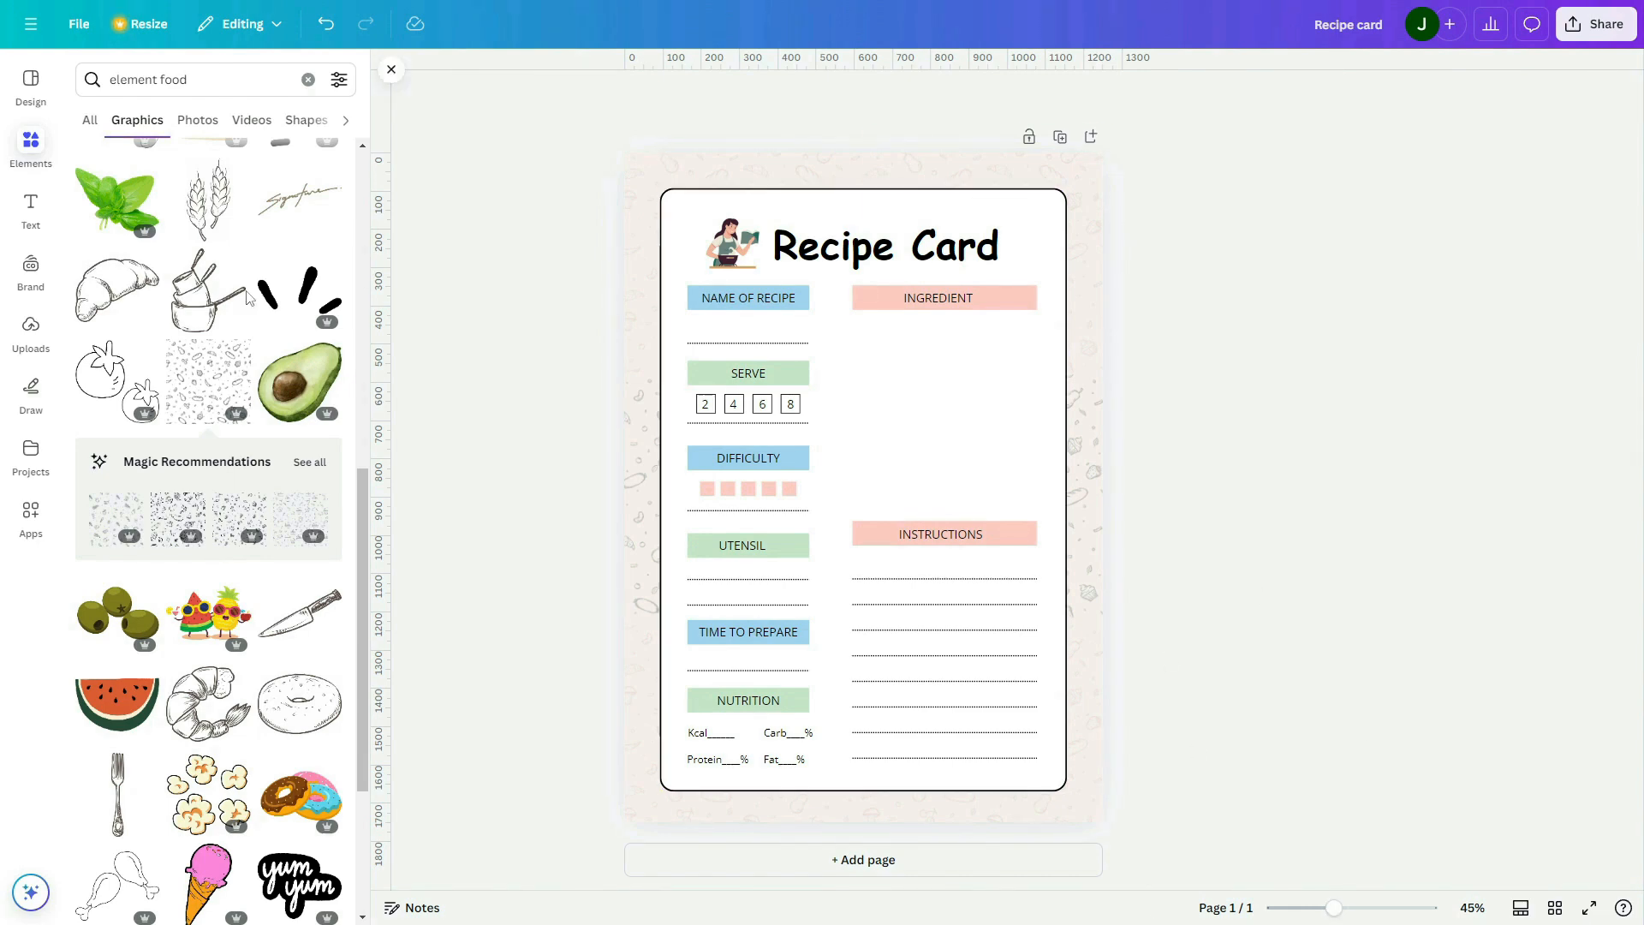
# Search the graphics for "vegetable icon"
pyautogui.click(306, 79)
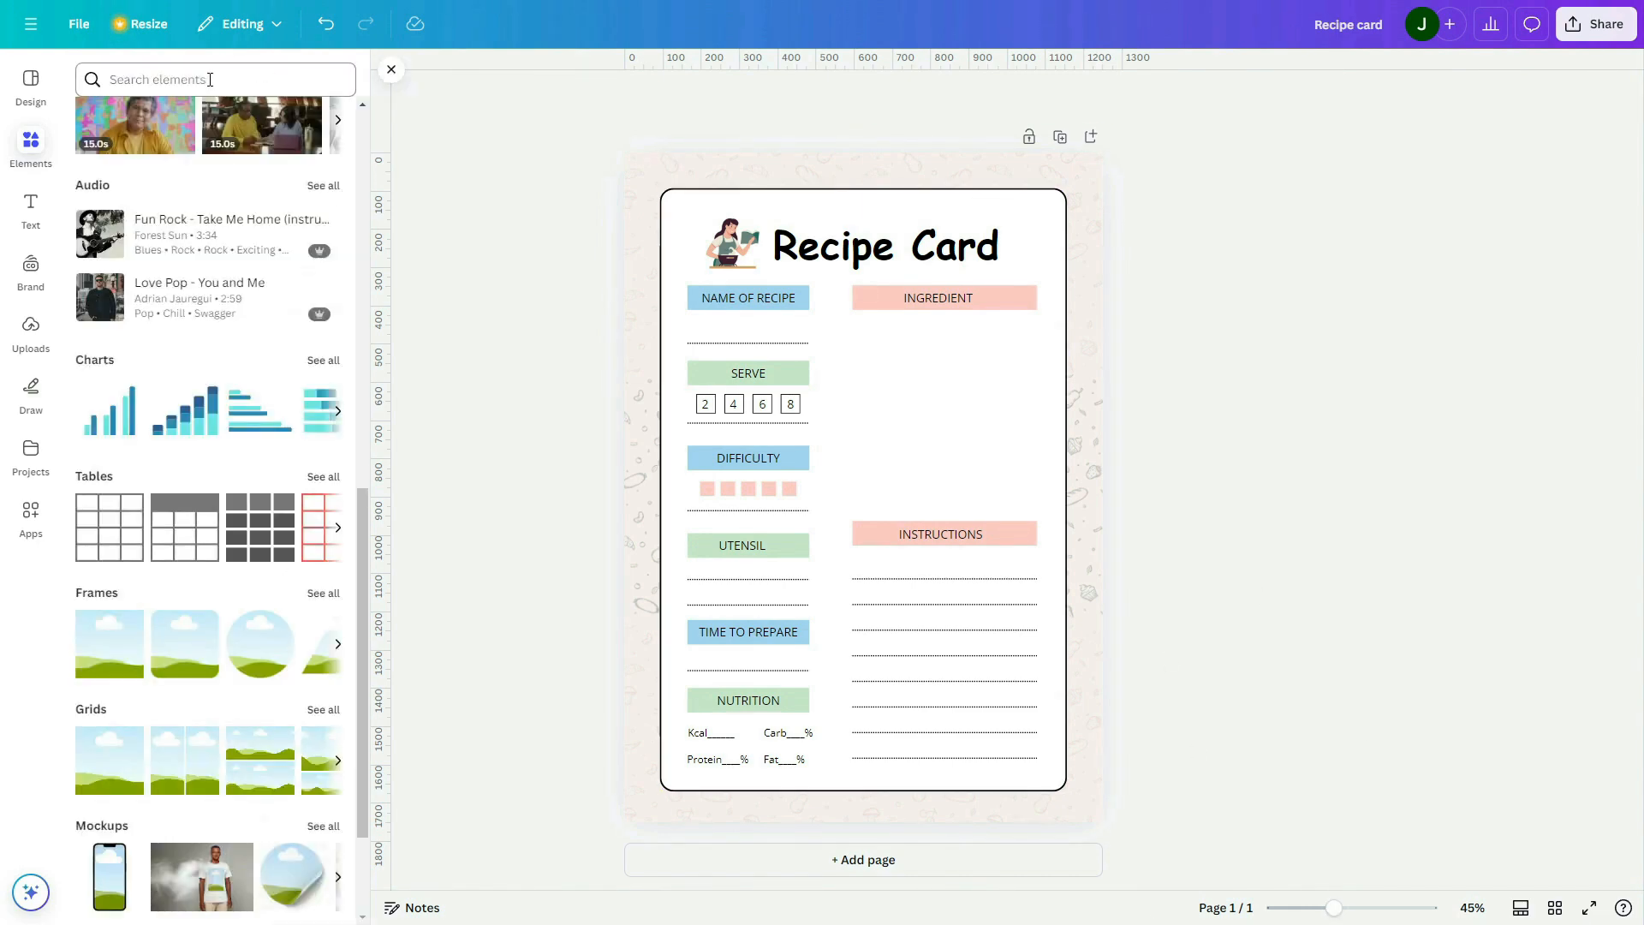
pyautogui.click(210, 79)
pyautogui.write('veg')
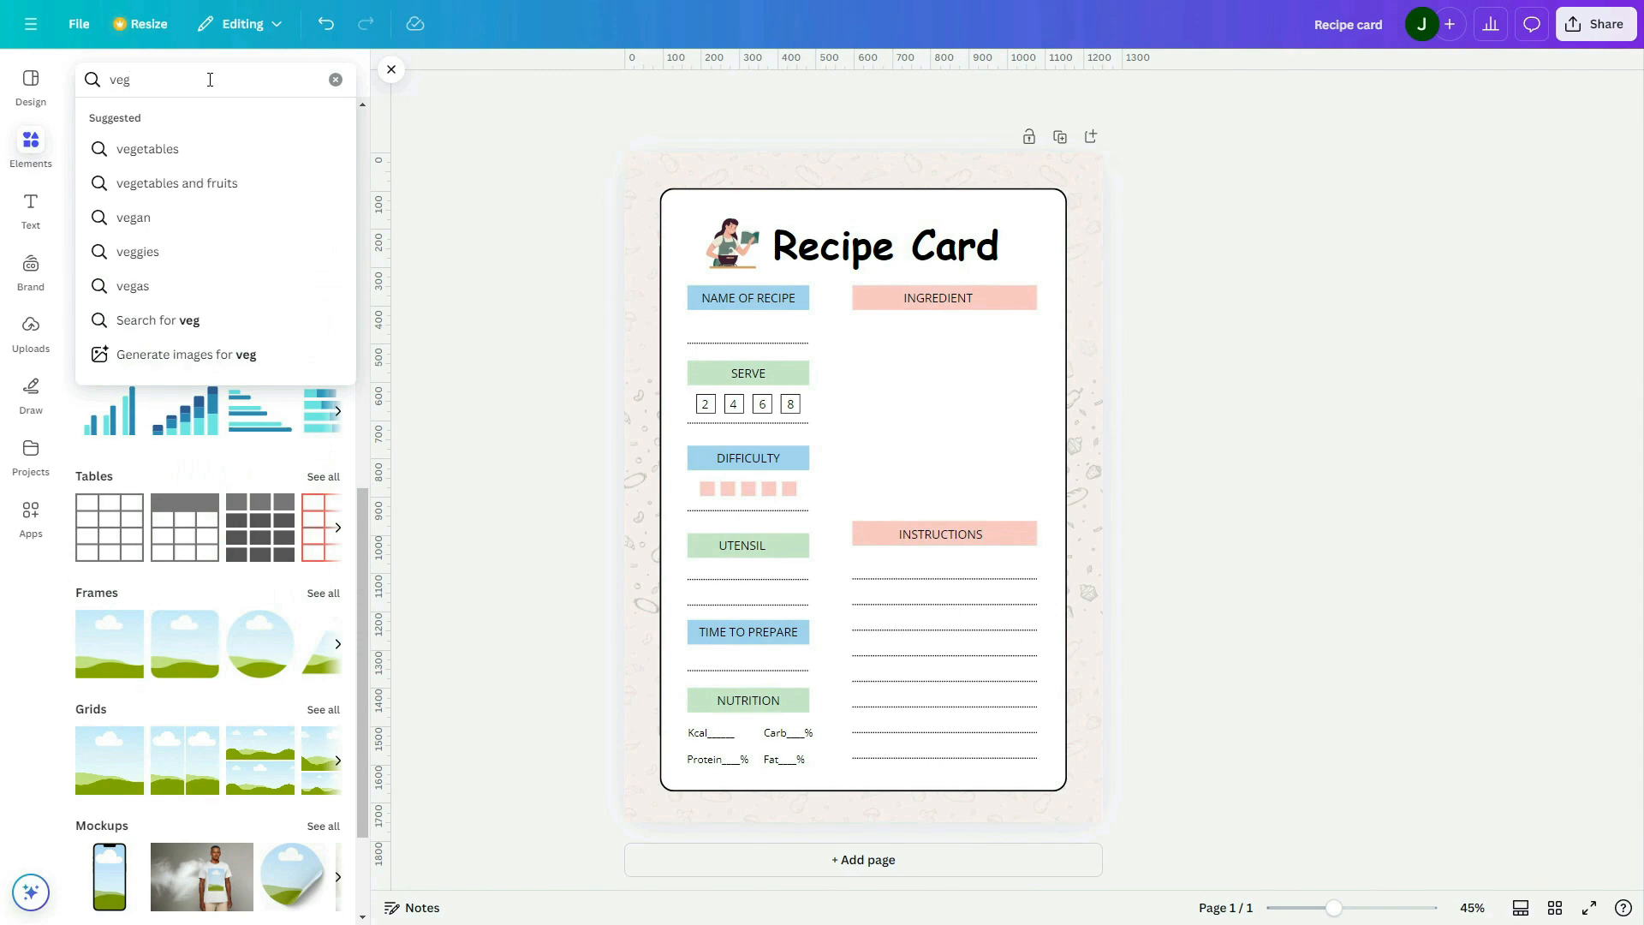
pyautogui.write('etable icon')
pyautogui.press('Return')
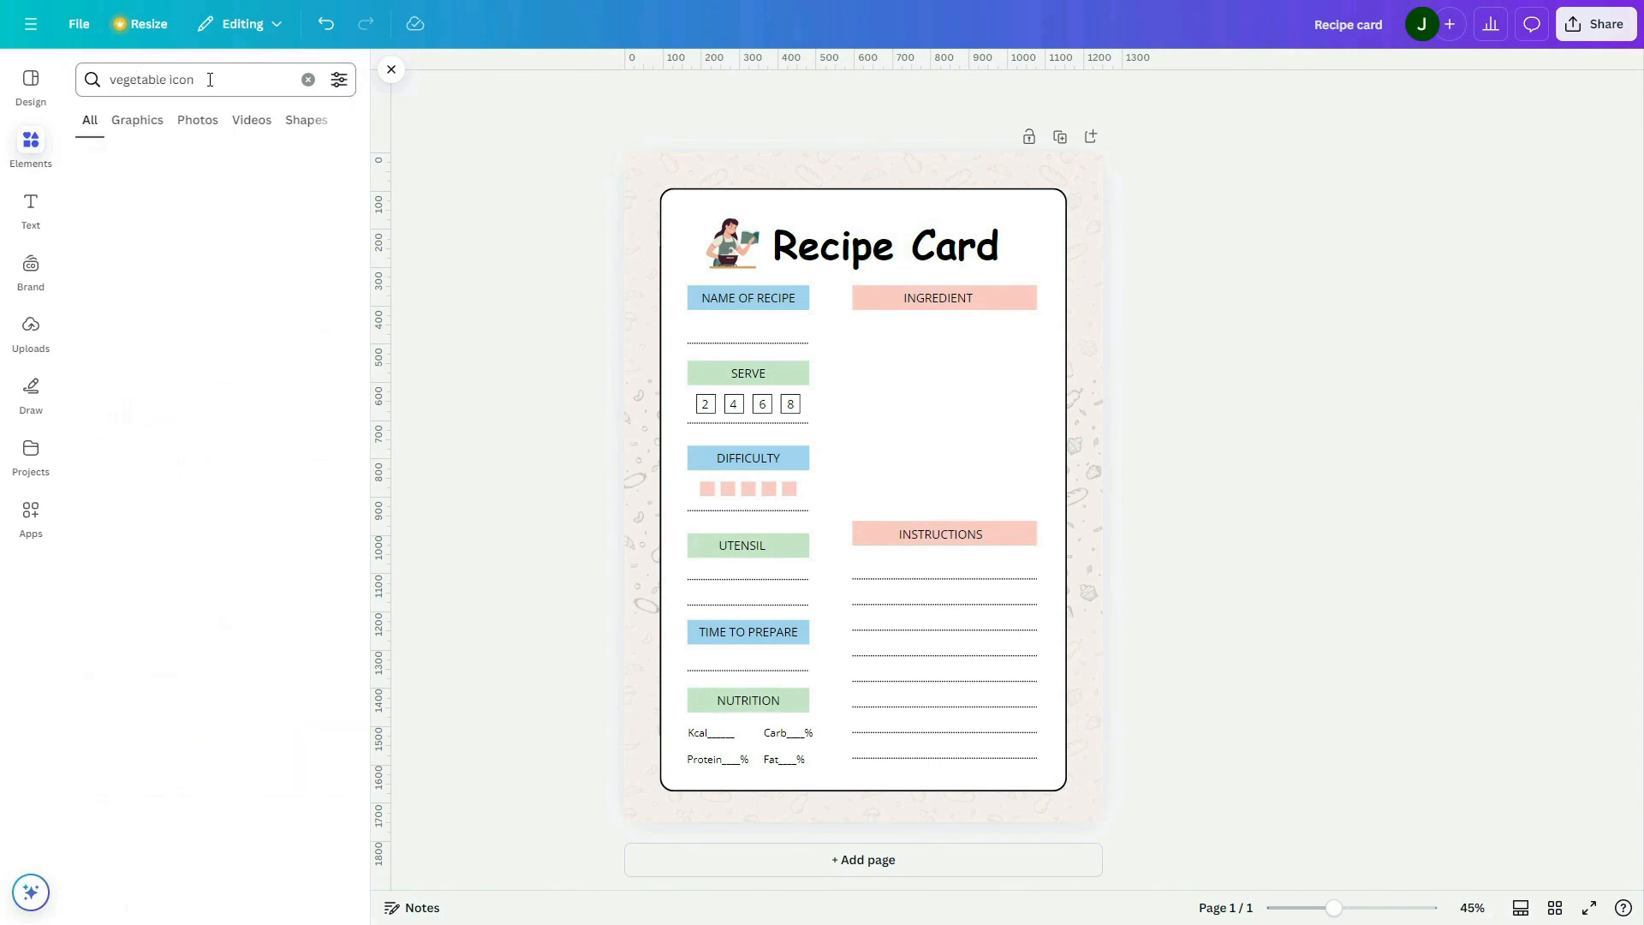
pyautogui.click(324, 210)
pyautogui.scroll(-2, 227, 287)
pyautogui.scroll(-1, 226, 285)
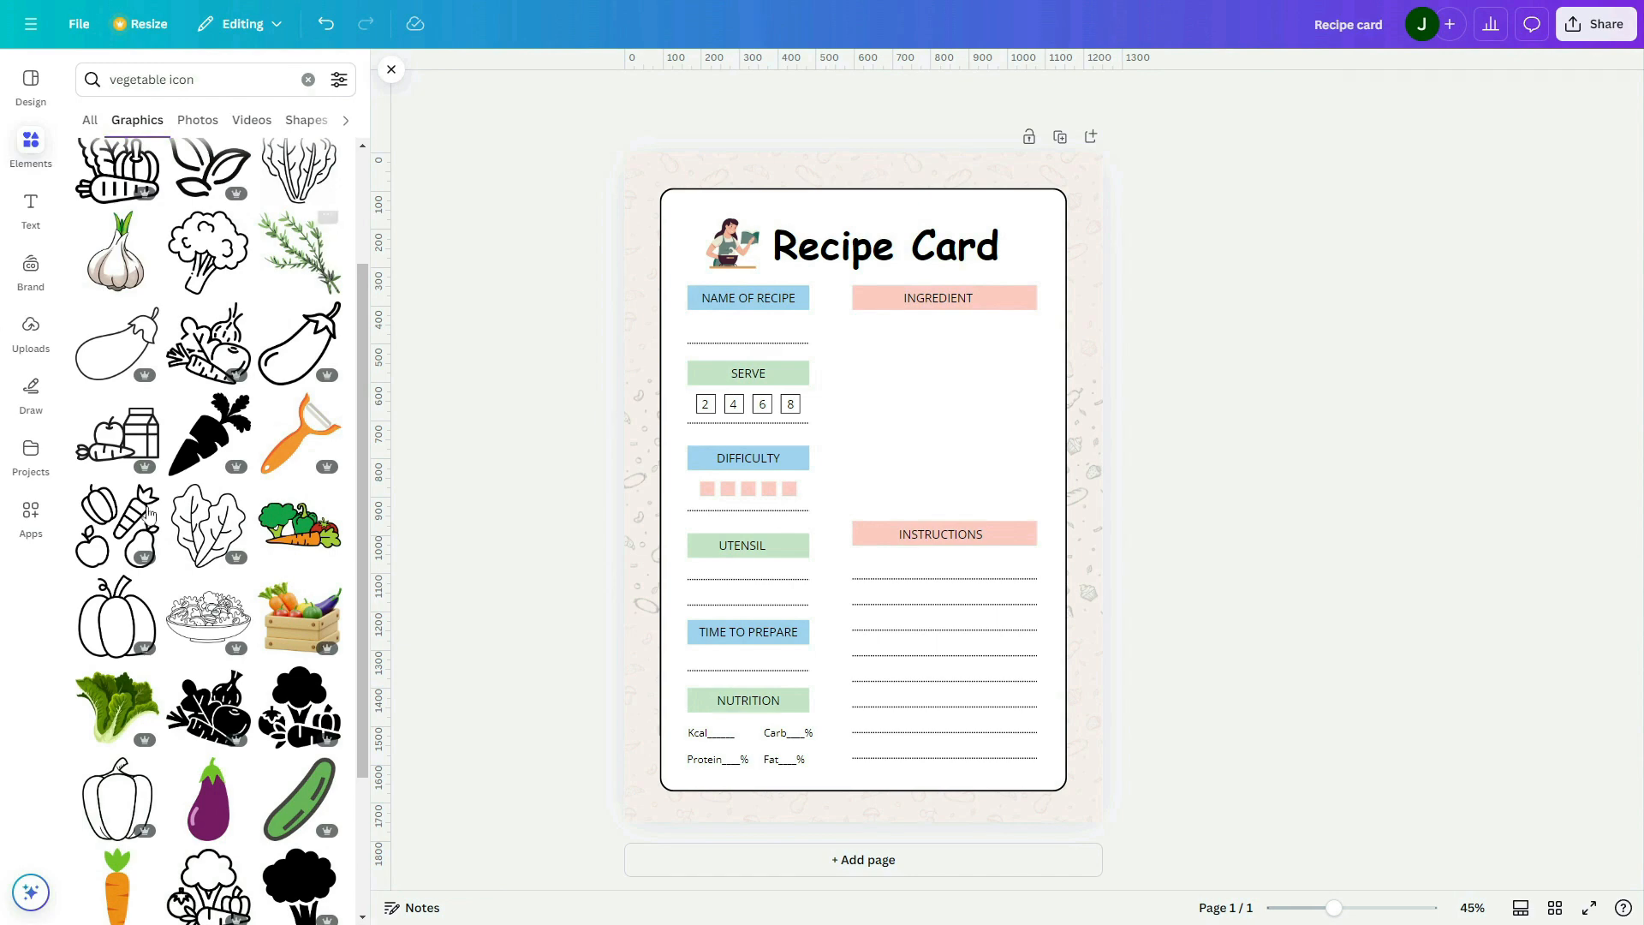
# Add the garlic with green leaves, browse its similar graphics, and shrink the garlic into the card's bottom-right corner
pyautogui.click(109, 263)
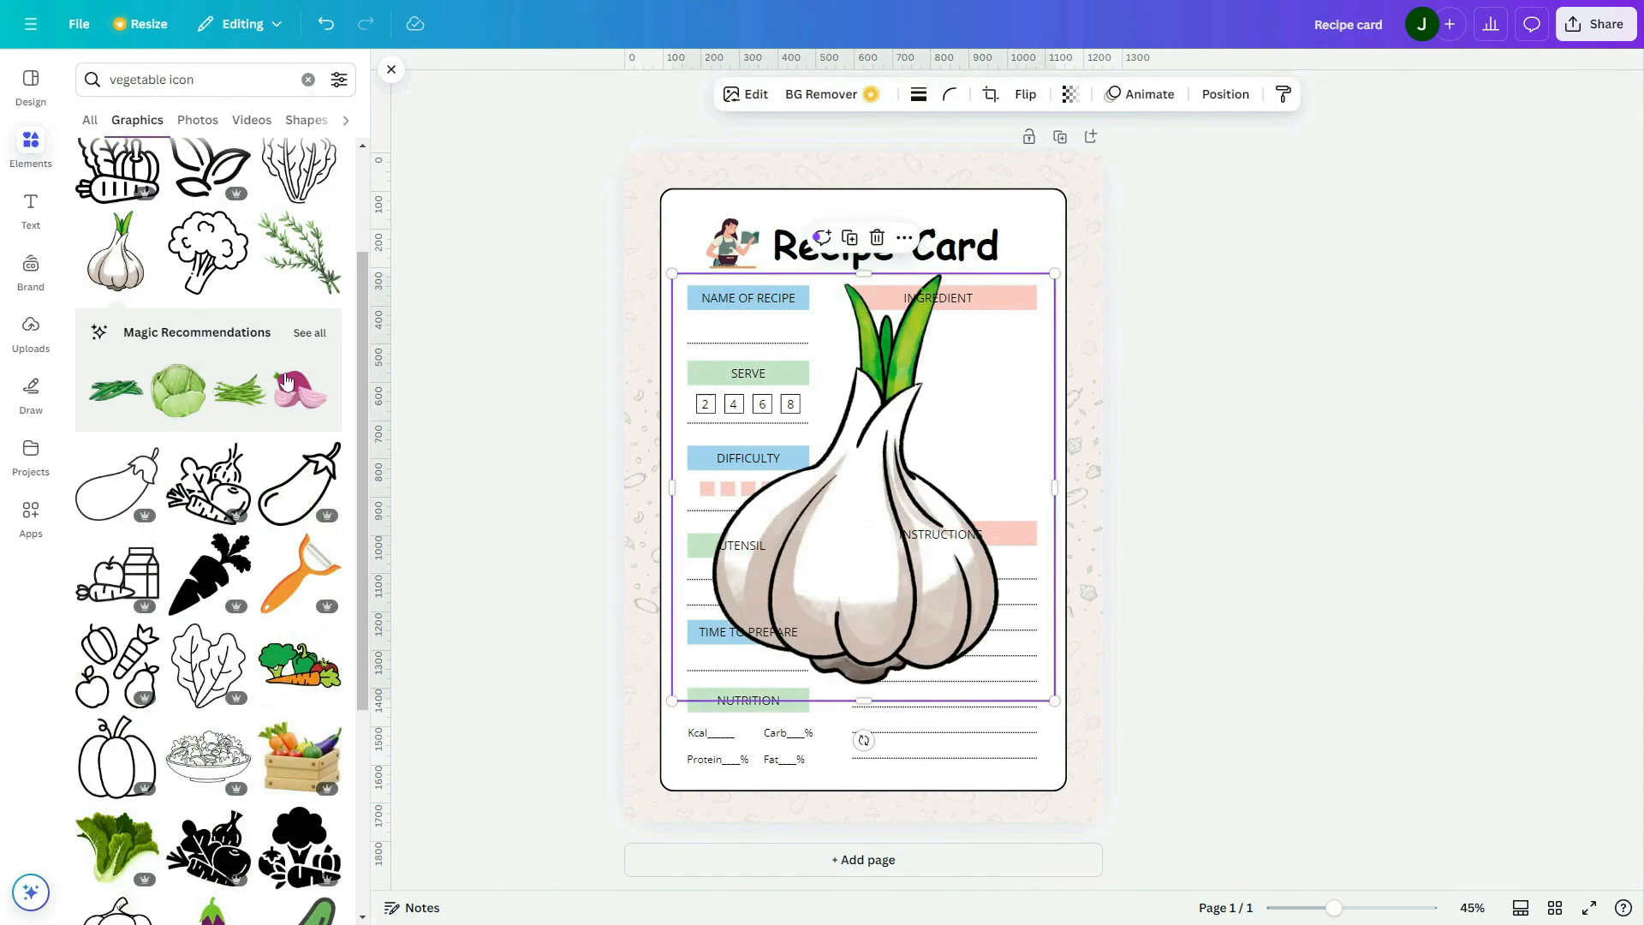
pyautogui.click(300, 332)
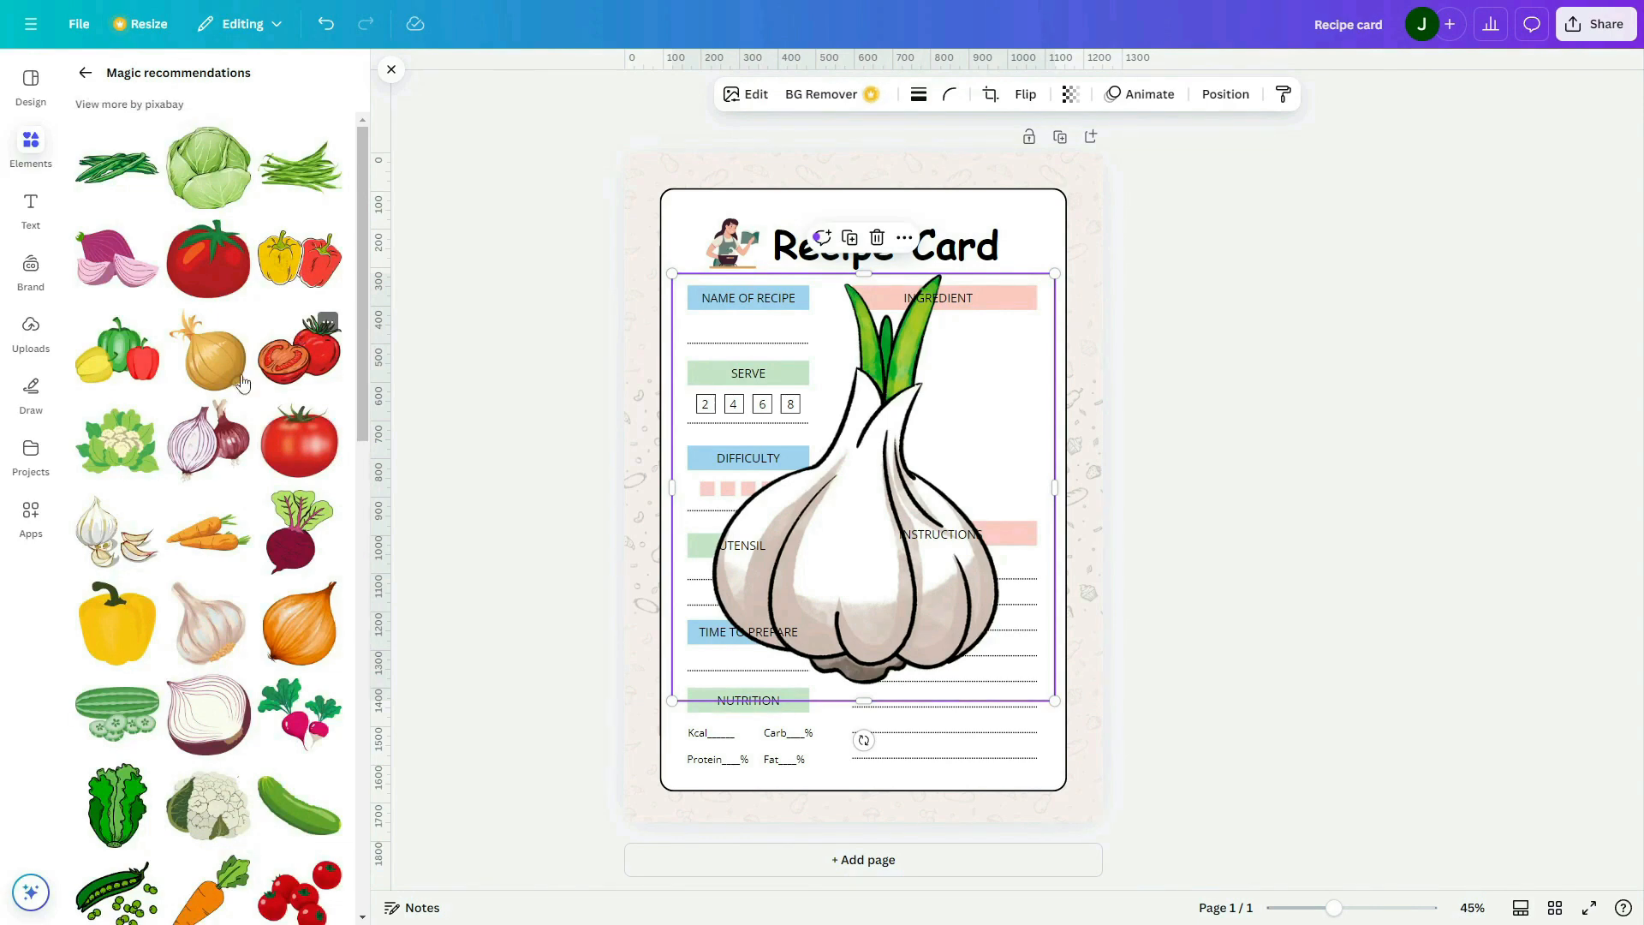
pyautogui.scroll(-2, 183, 437)
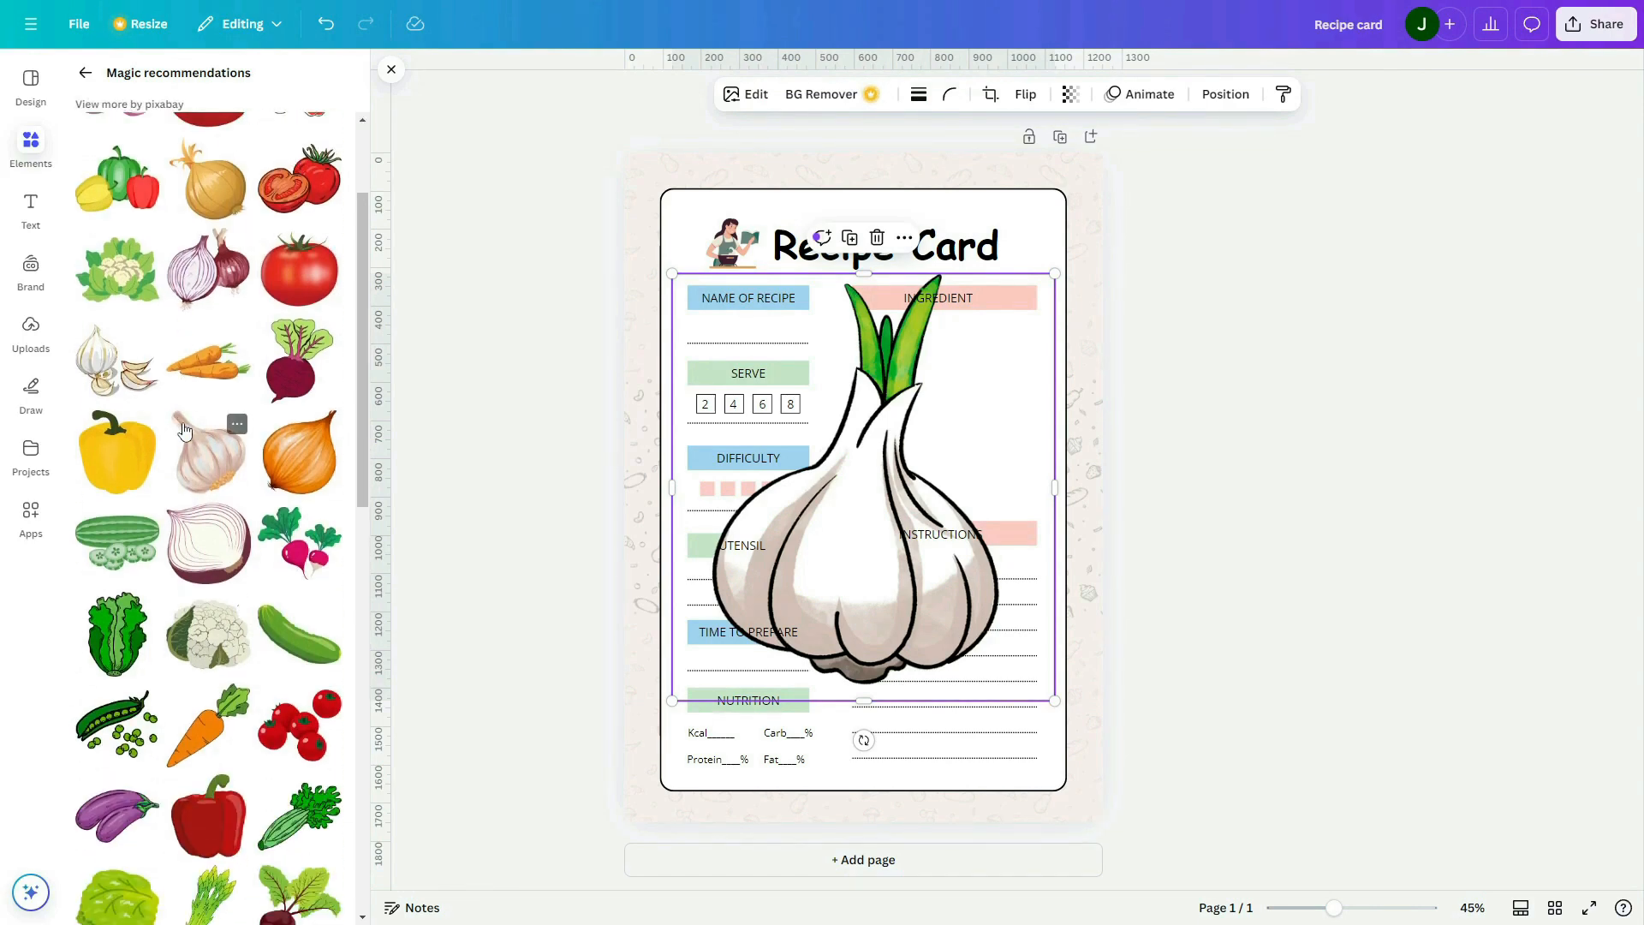
pyautogui.moveTo(675, 275); pyautogui.dragTo(995, 633)
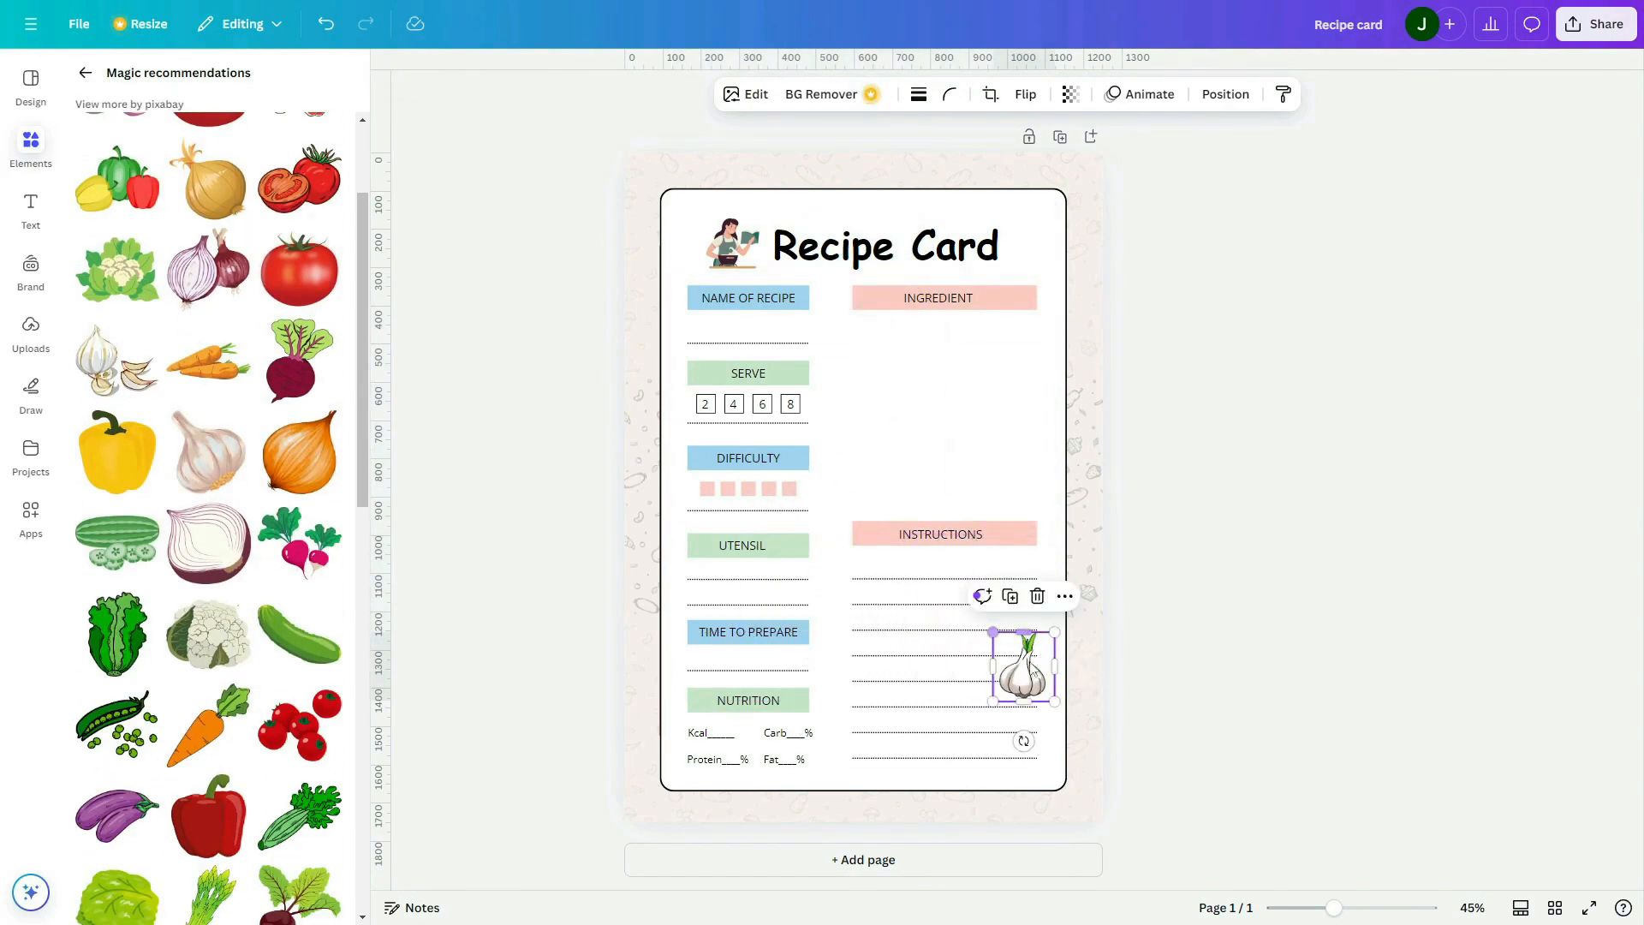
pyautogui.moveTo(1035, 684); pyautogui.dragTo(1067, 798)
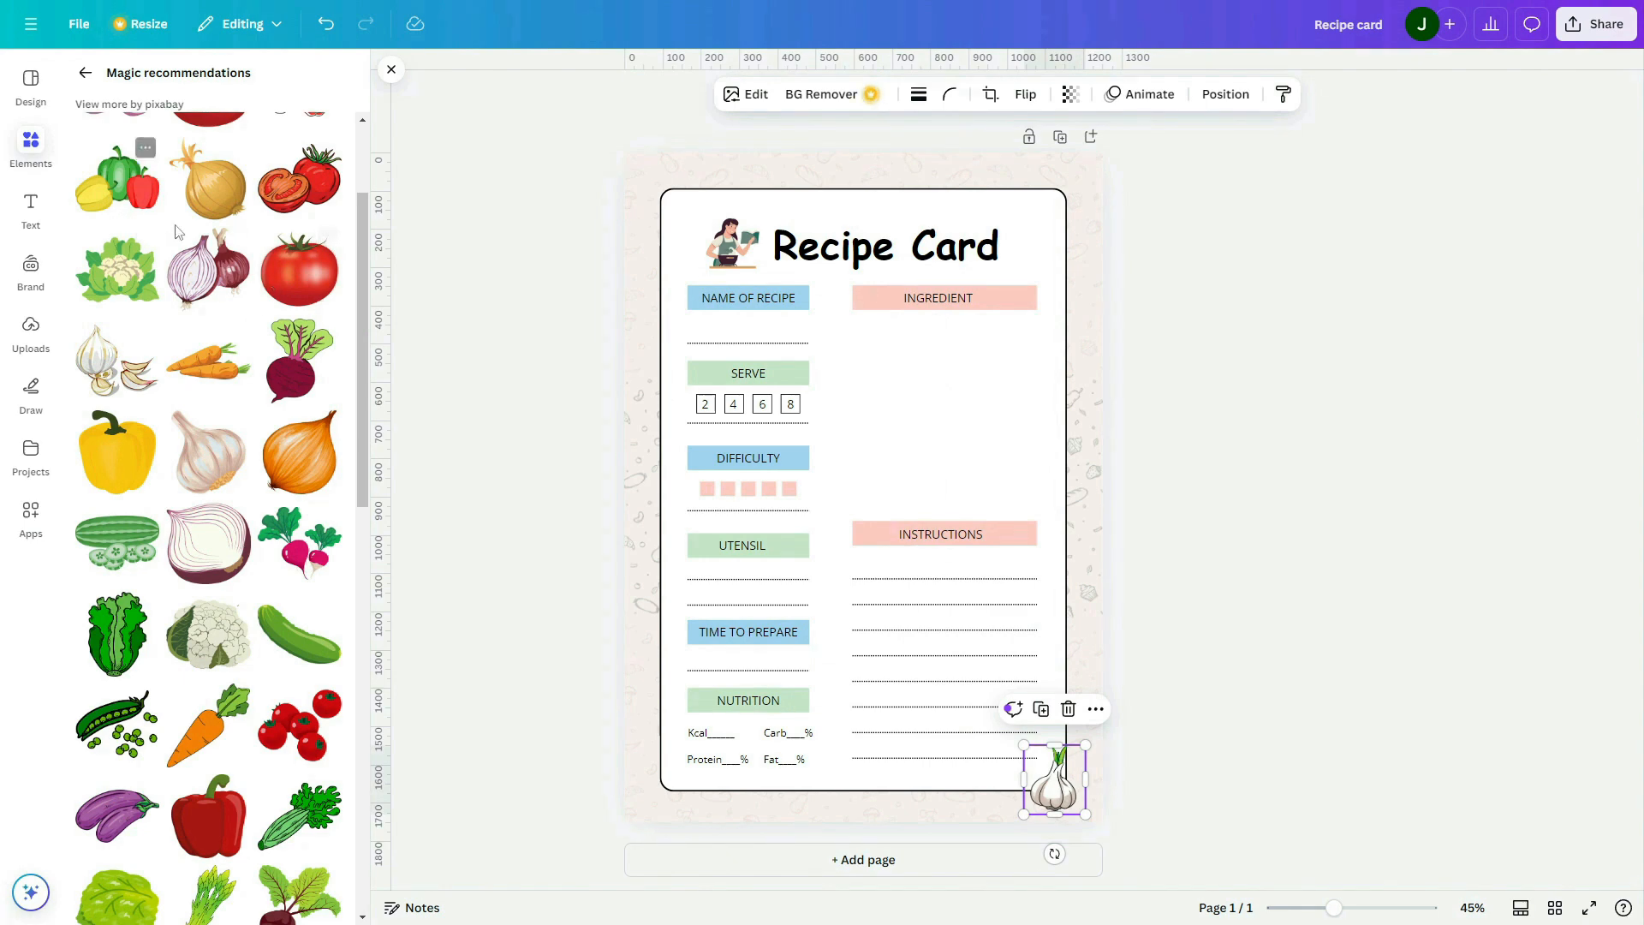
# Add the red onion illustration from the recommendations and shrink it into the card's bottom-left corner, keeping the white panel in place
pyautogui.click(204, 259)
pyautogui.moveTo(827, 566); pyautogui.dragTo(685, 846)
pyautogui.click(827, 676)
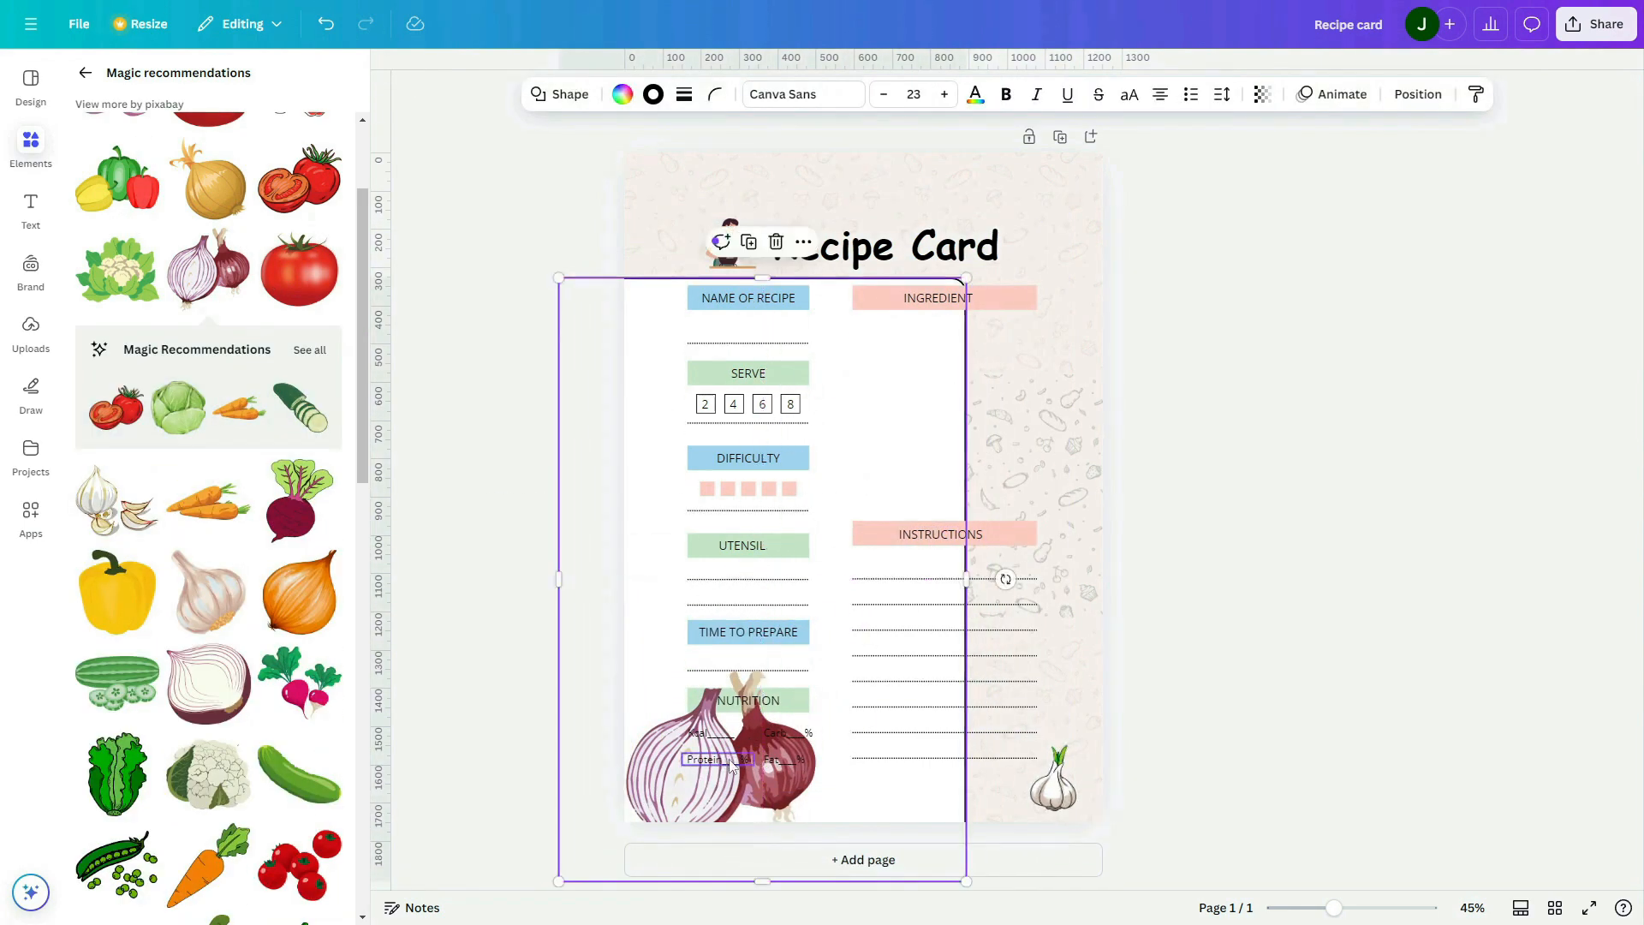
pyautogui.click(722, 787)
pyautogui.moveTo(816, 670); pyautogui.dragTo(674, 786)
# Add the green beans illustration, shrink it and place it partly over the card's top edge
pyautogui.scroll(-1, 245, 487)
pyautogui.scroll(5, 240, 484)
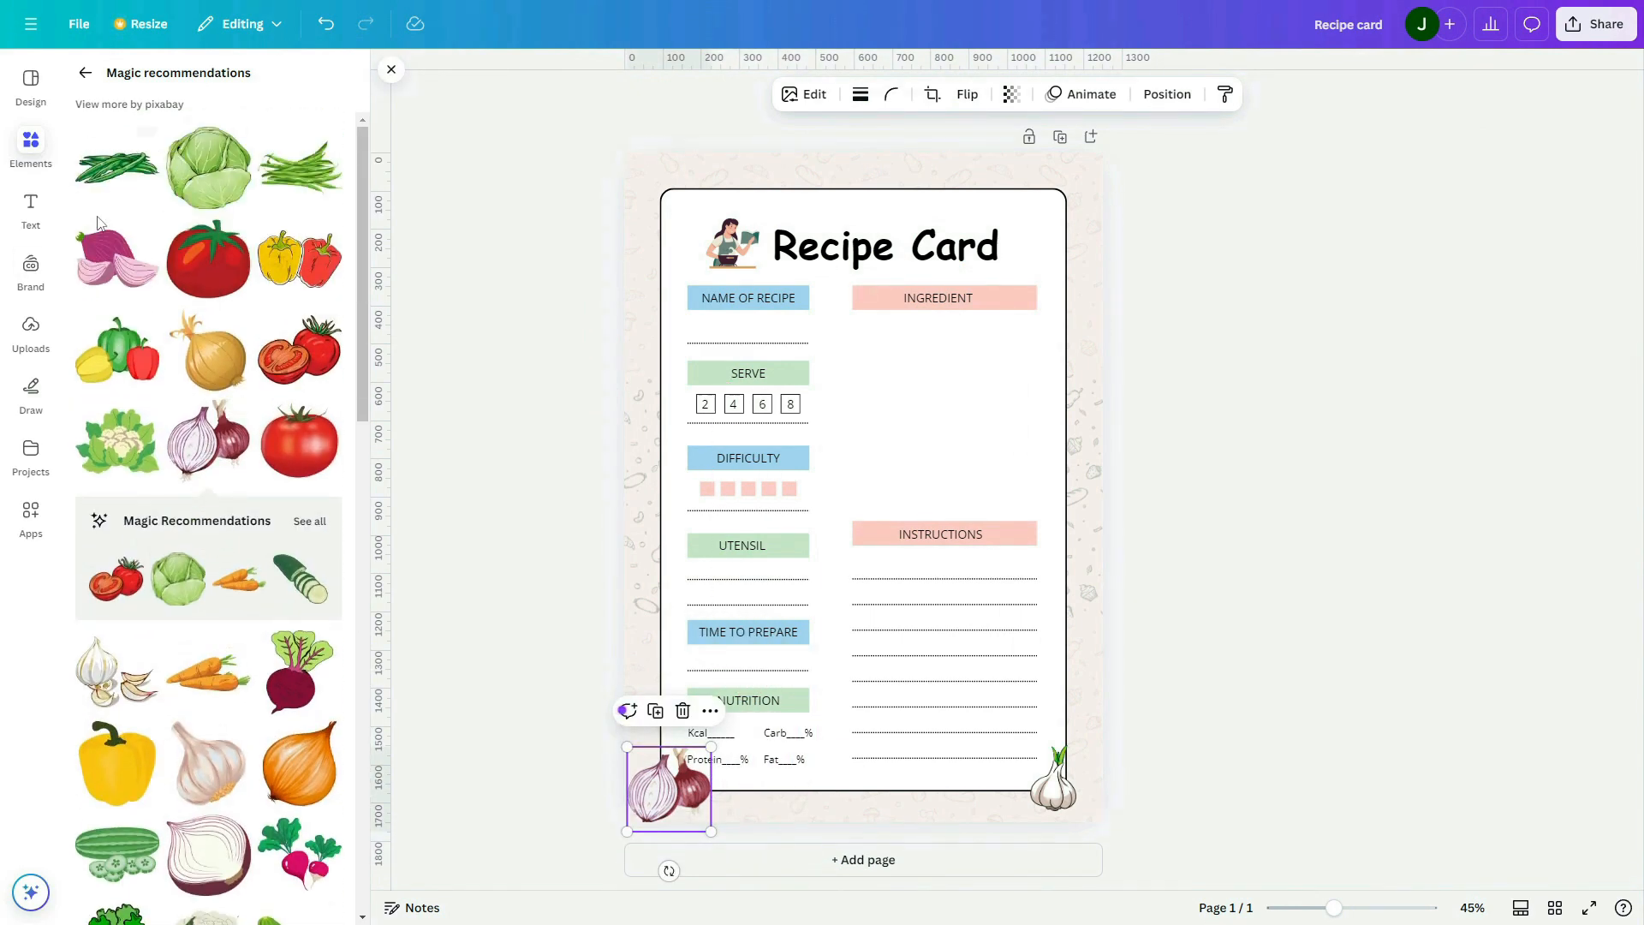
pyautogui.click(117, 164)
pyautogui.moveTo(899, 469); pyautogui.dragTo(933, 179)
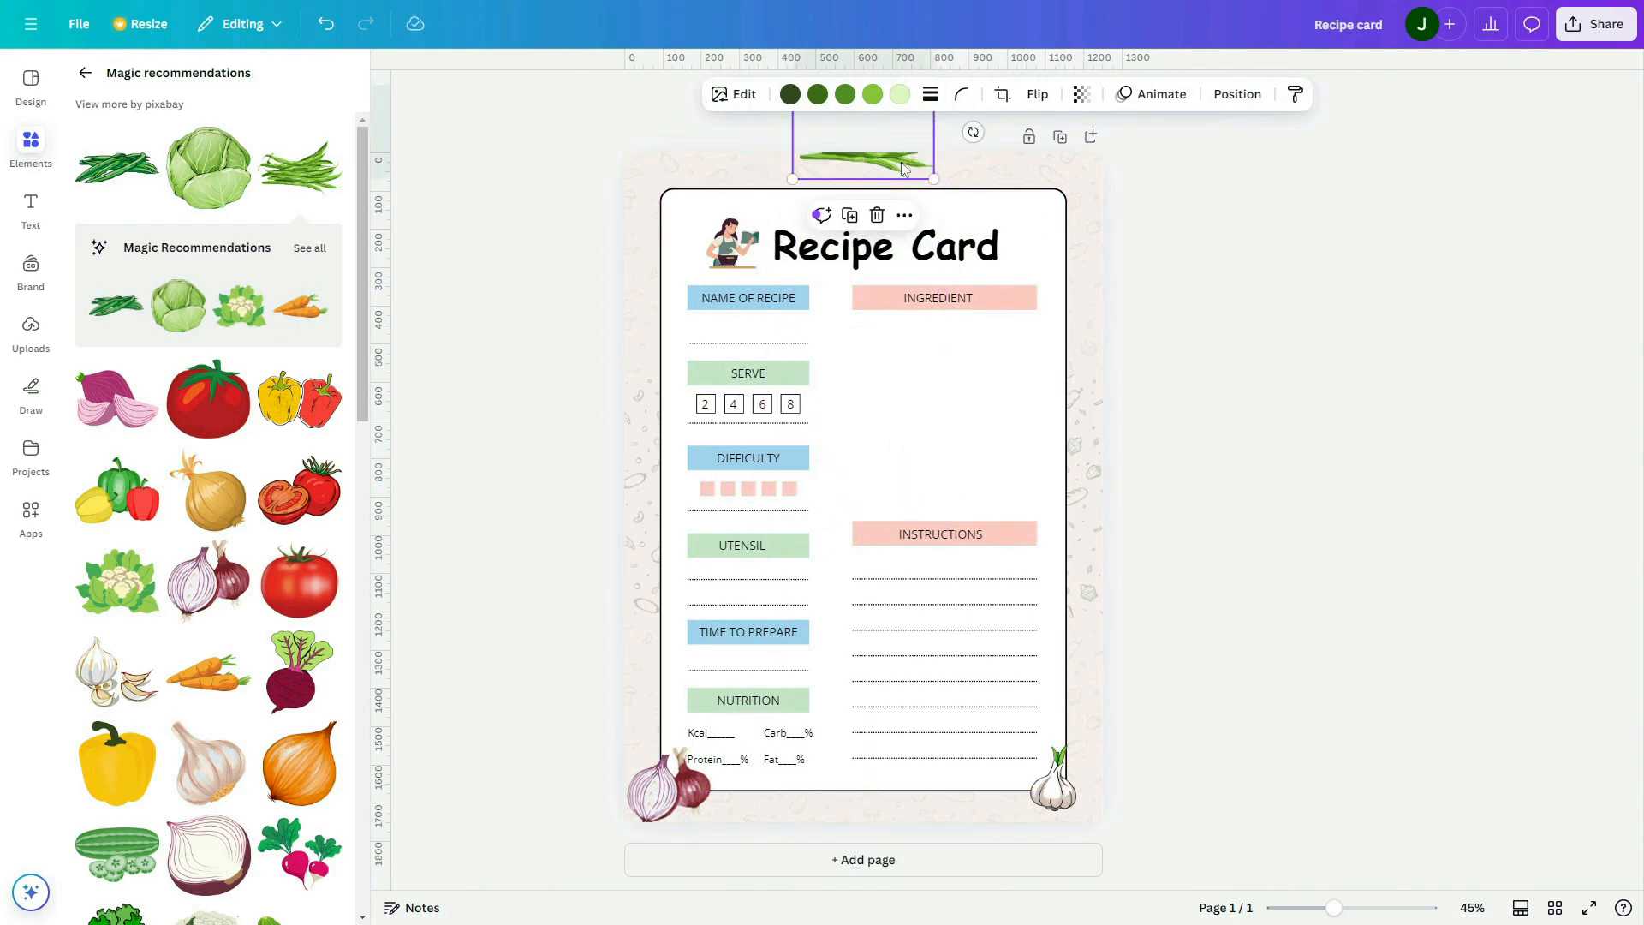
# Tilt the garlic at the bottom-right corner, then reduce the garlic and red onion slightly to sit in their corners
pyautogui.click(1076, 775)
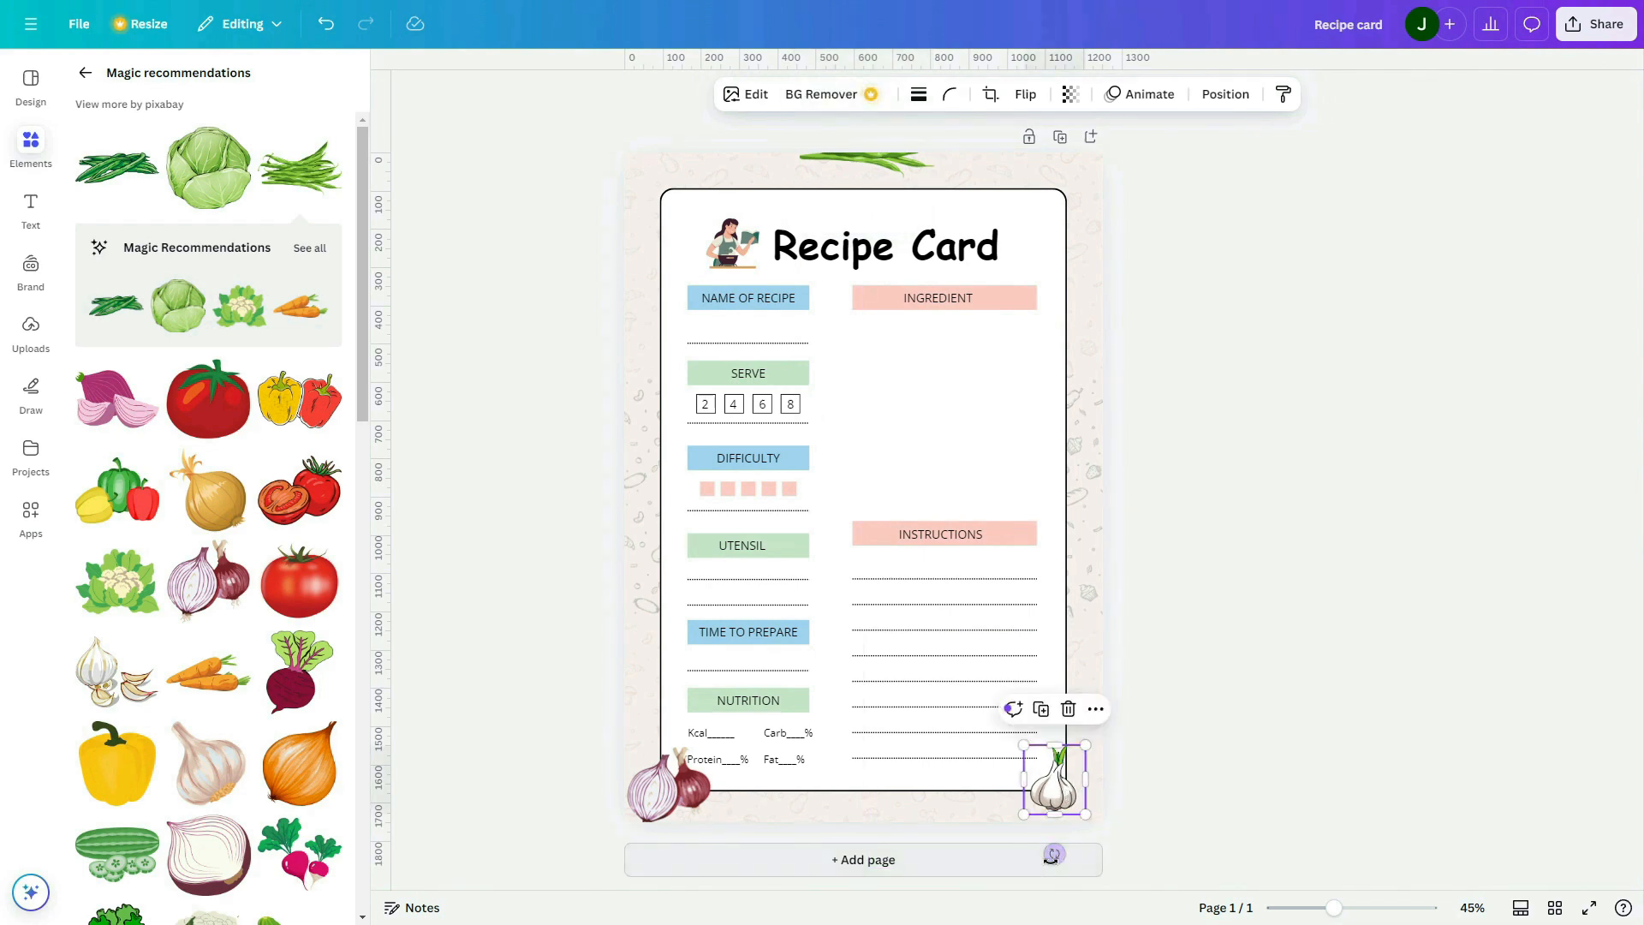
pyautogui.moveTo(1053, 853); pyautogui.dragTo(1118, 882)
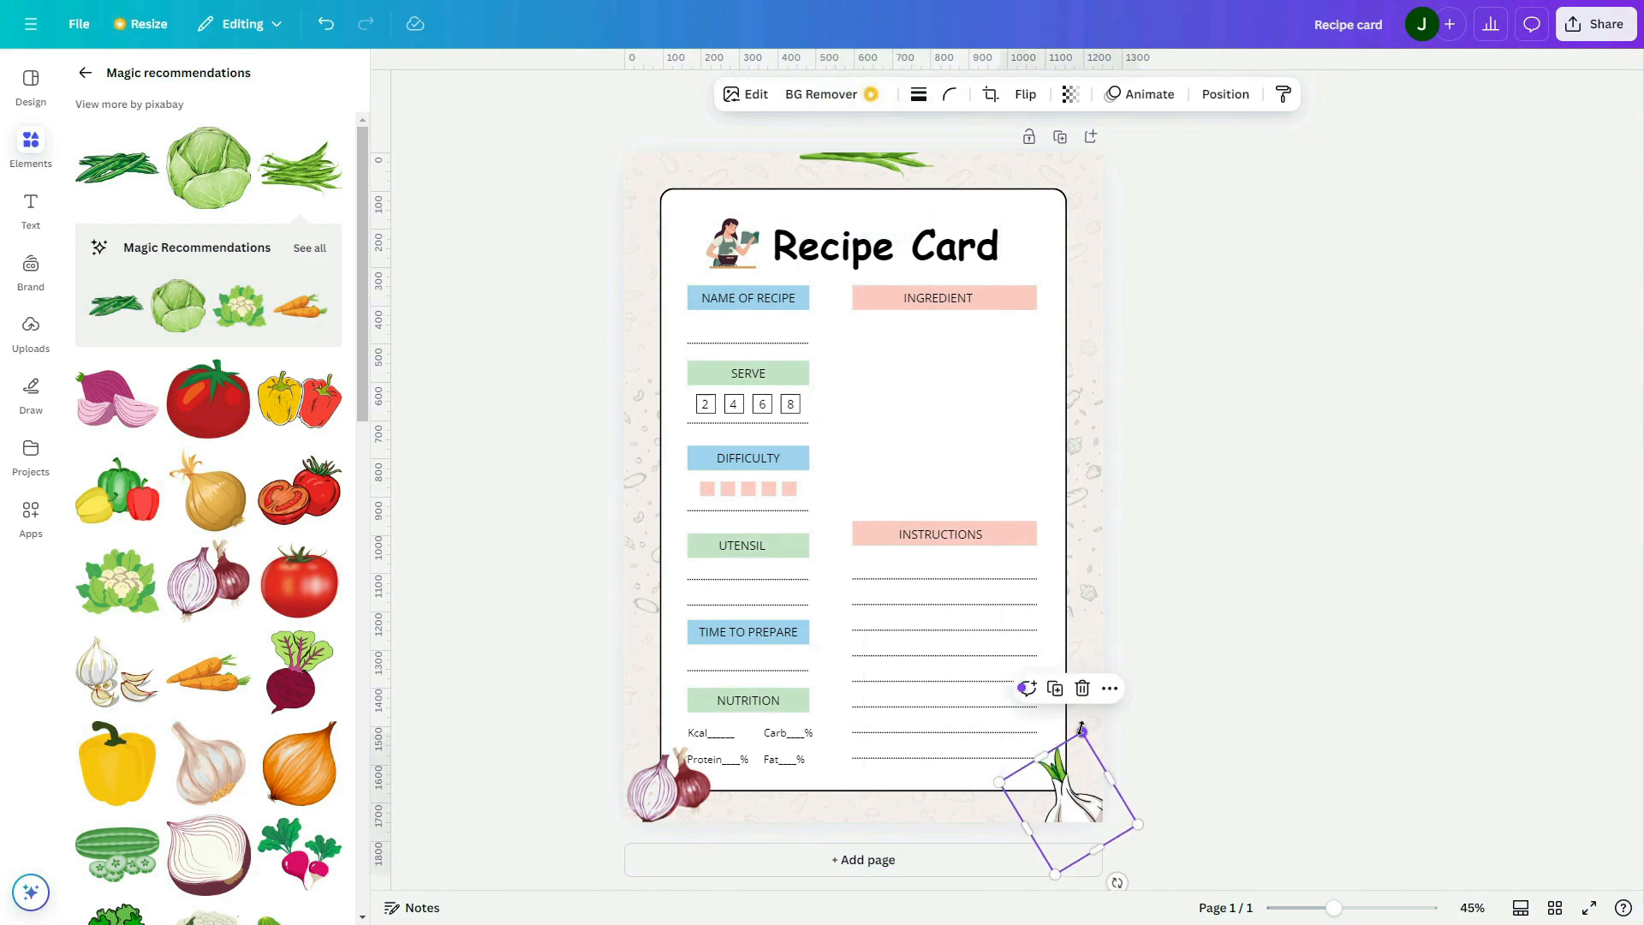
pyautogui.click(668, 788)
pyautogui.moveTo(713, 748); pyautogui.dragTo(695, 769)
pyautogui.click(1083, 808)
pyautogui.moveTo(1079, 762); pyautogui.dragTo(1076, 770)
pyautogui.click(1257, 755)
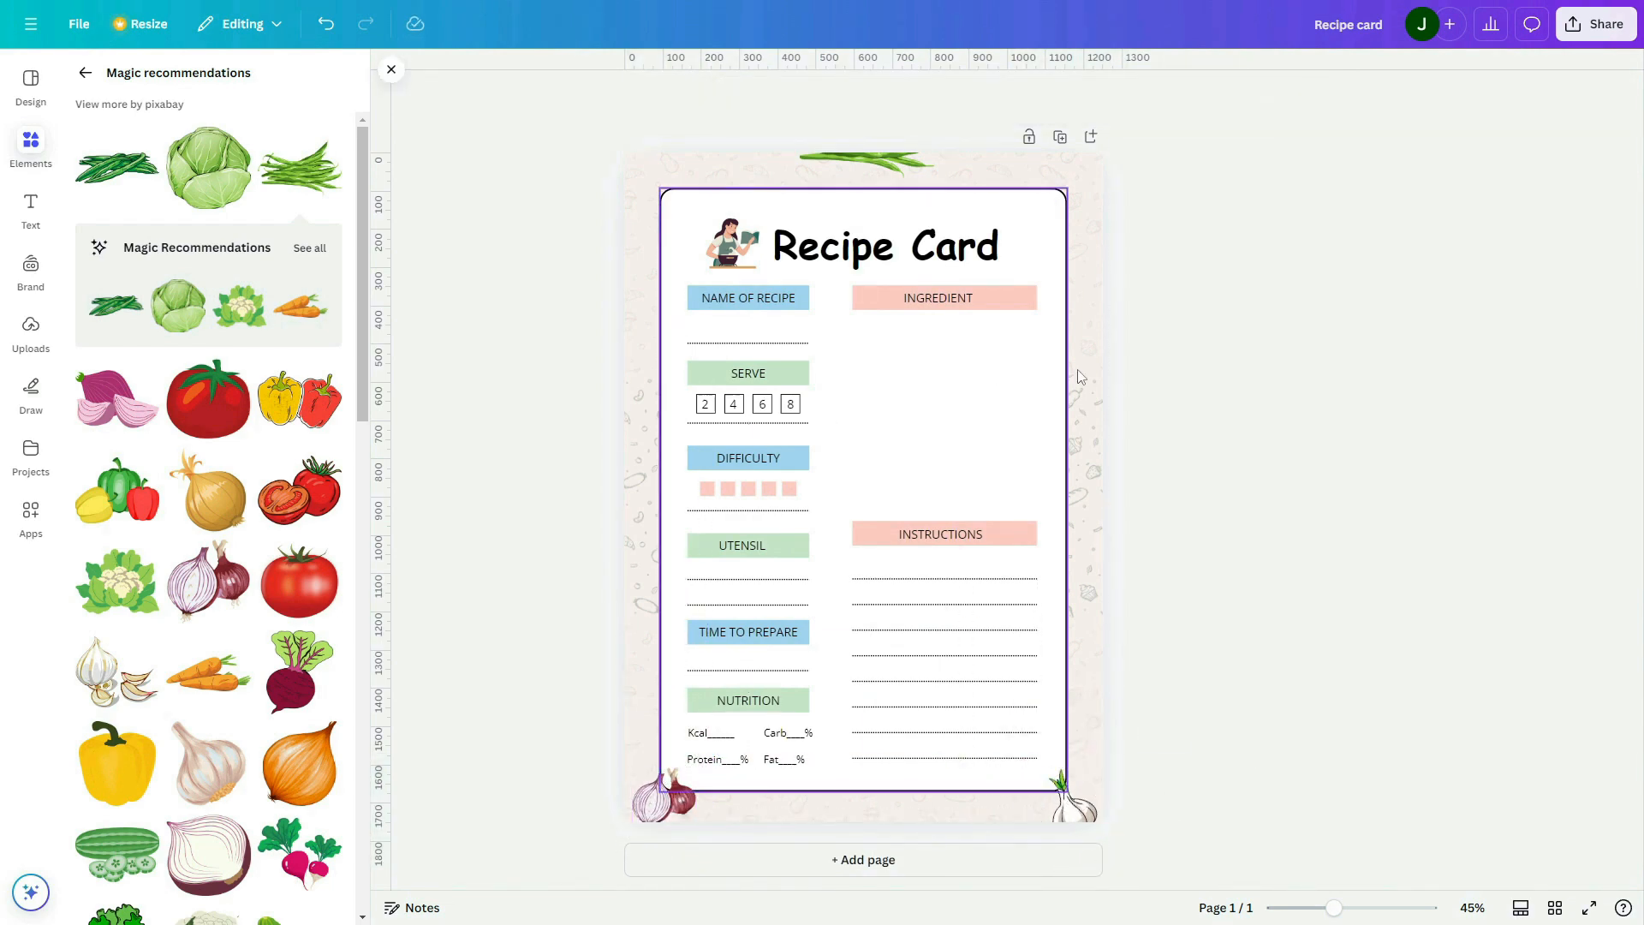
# Search the graphics for "recipe", add the watercolour tomato with a slice and shrink it onto the card's top-right corner
pyautogui.scroll(-7, 152, 501)
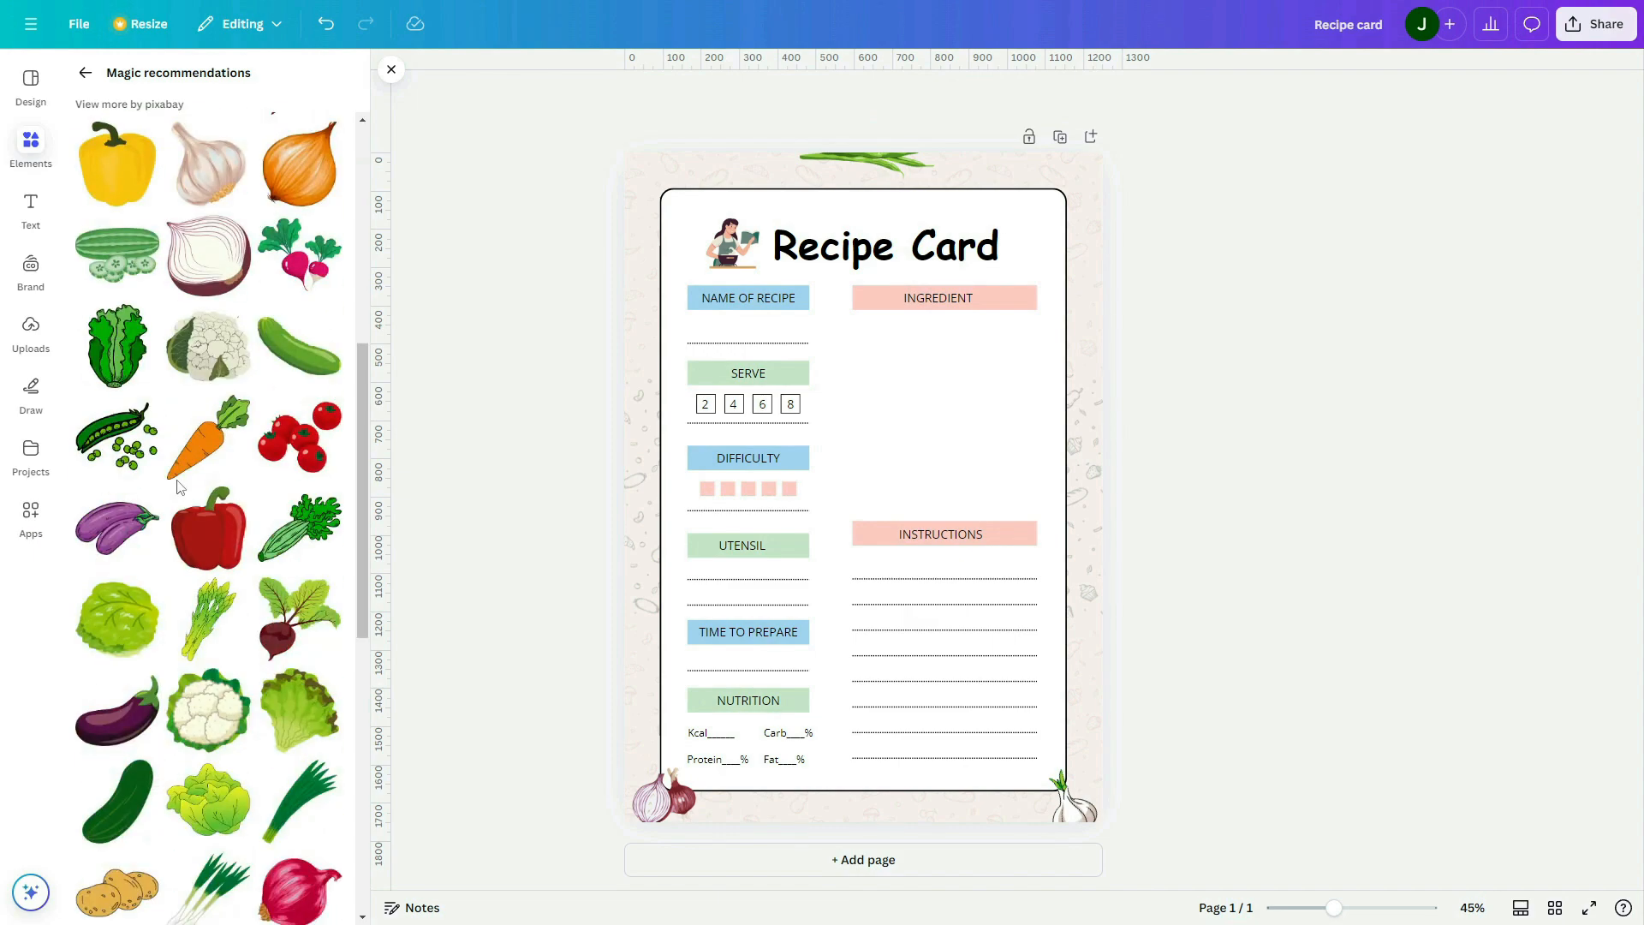
pyautogui.click(86, 73)
pyautogui.click(309, 80)
pyautogui.click(214, 79)
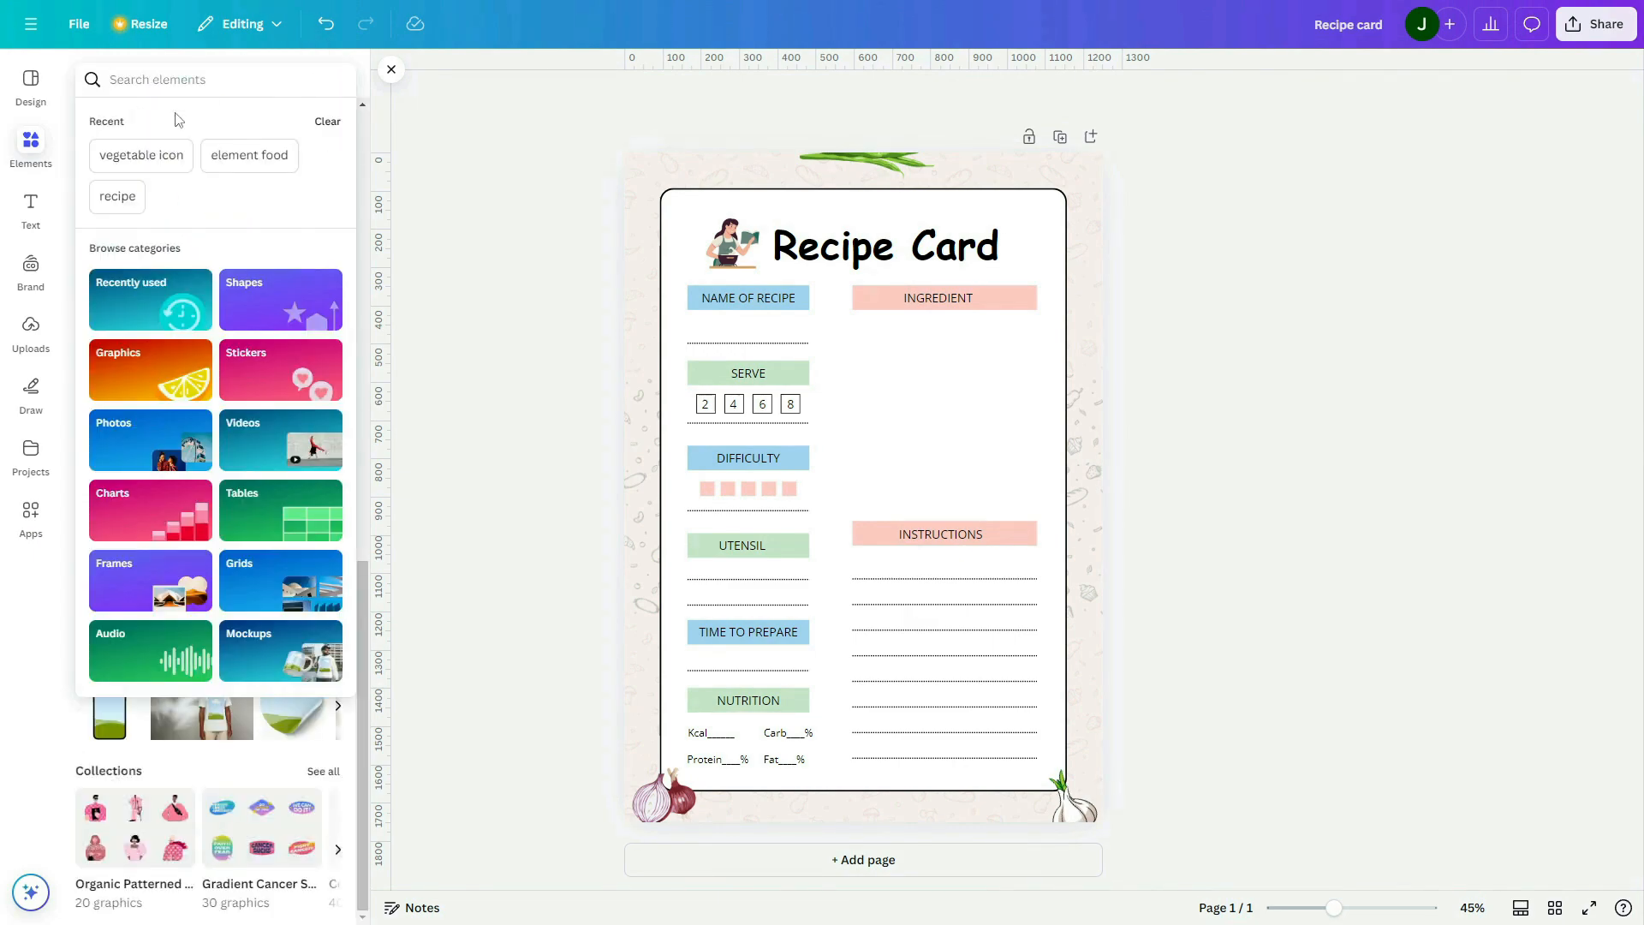
pyautogui.click(118, 196)
pyautogui.click(322, 214)
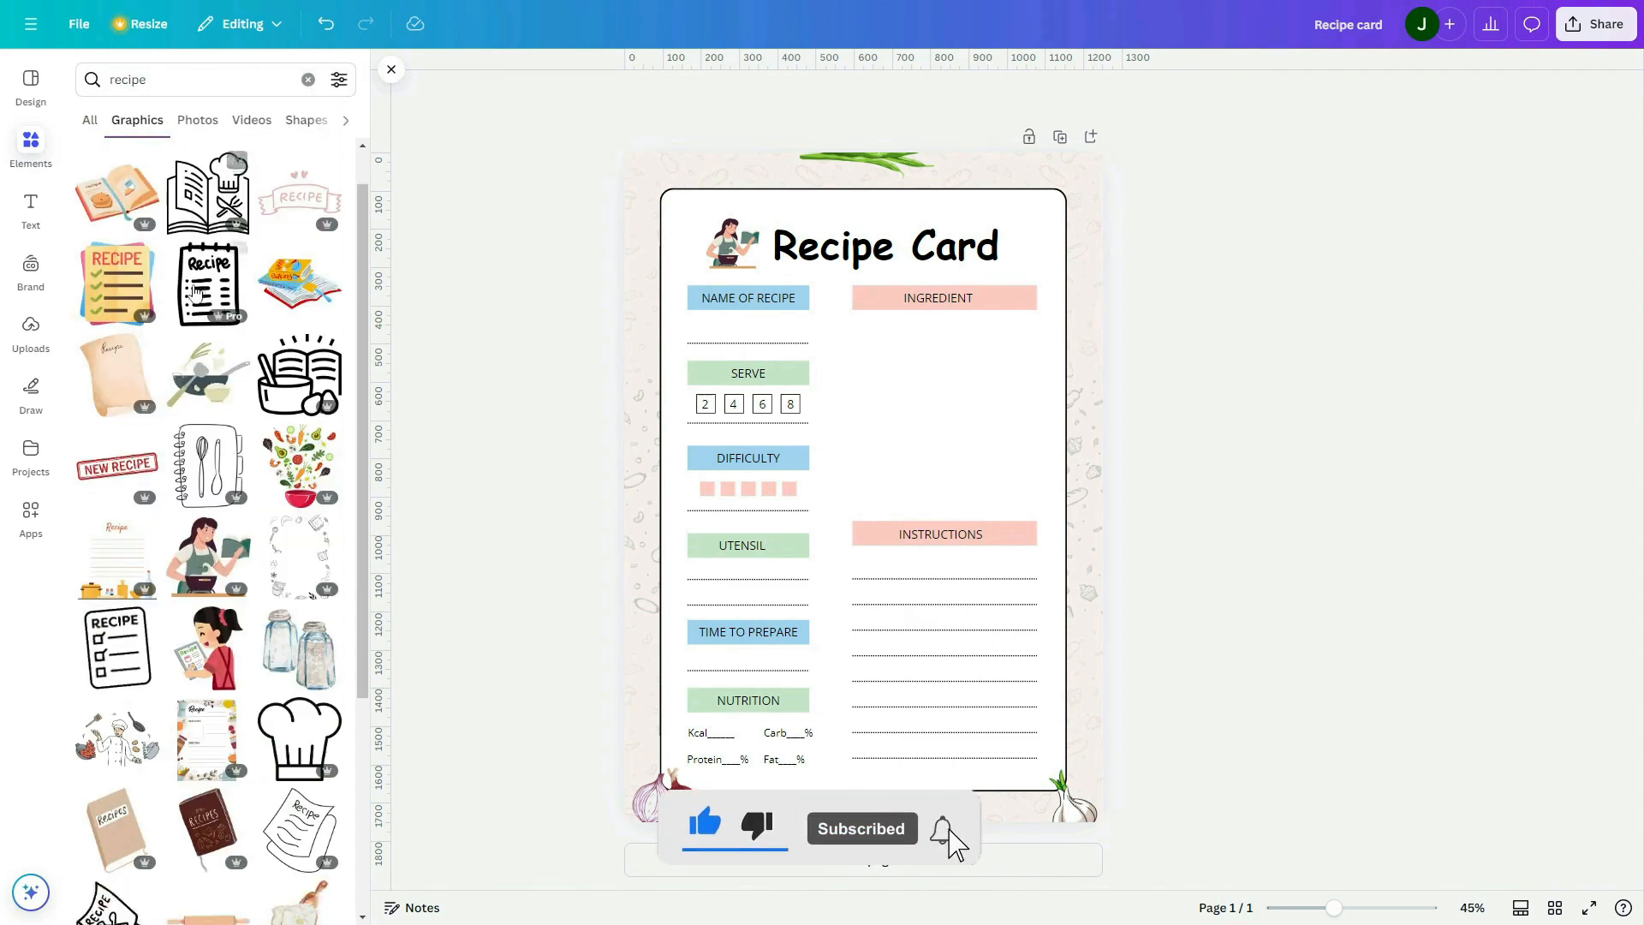
pyautogui.scroll(-10, 205, 360)
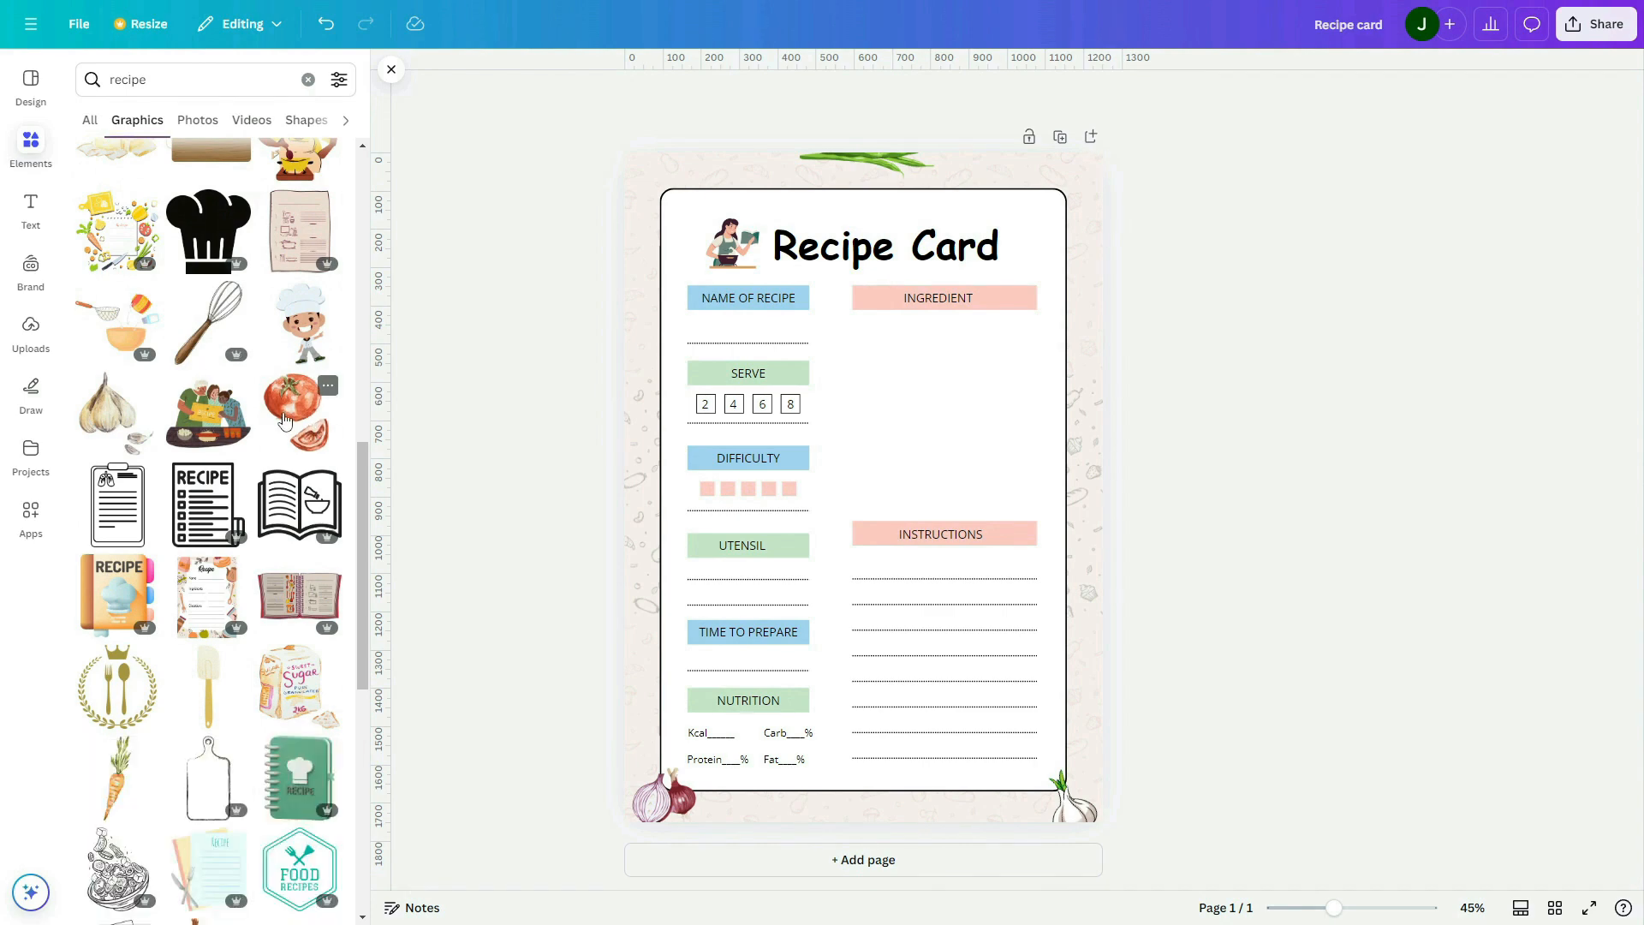
pyautogui.click(297, 416)
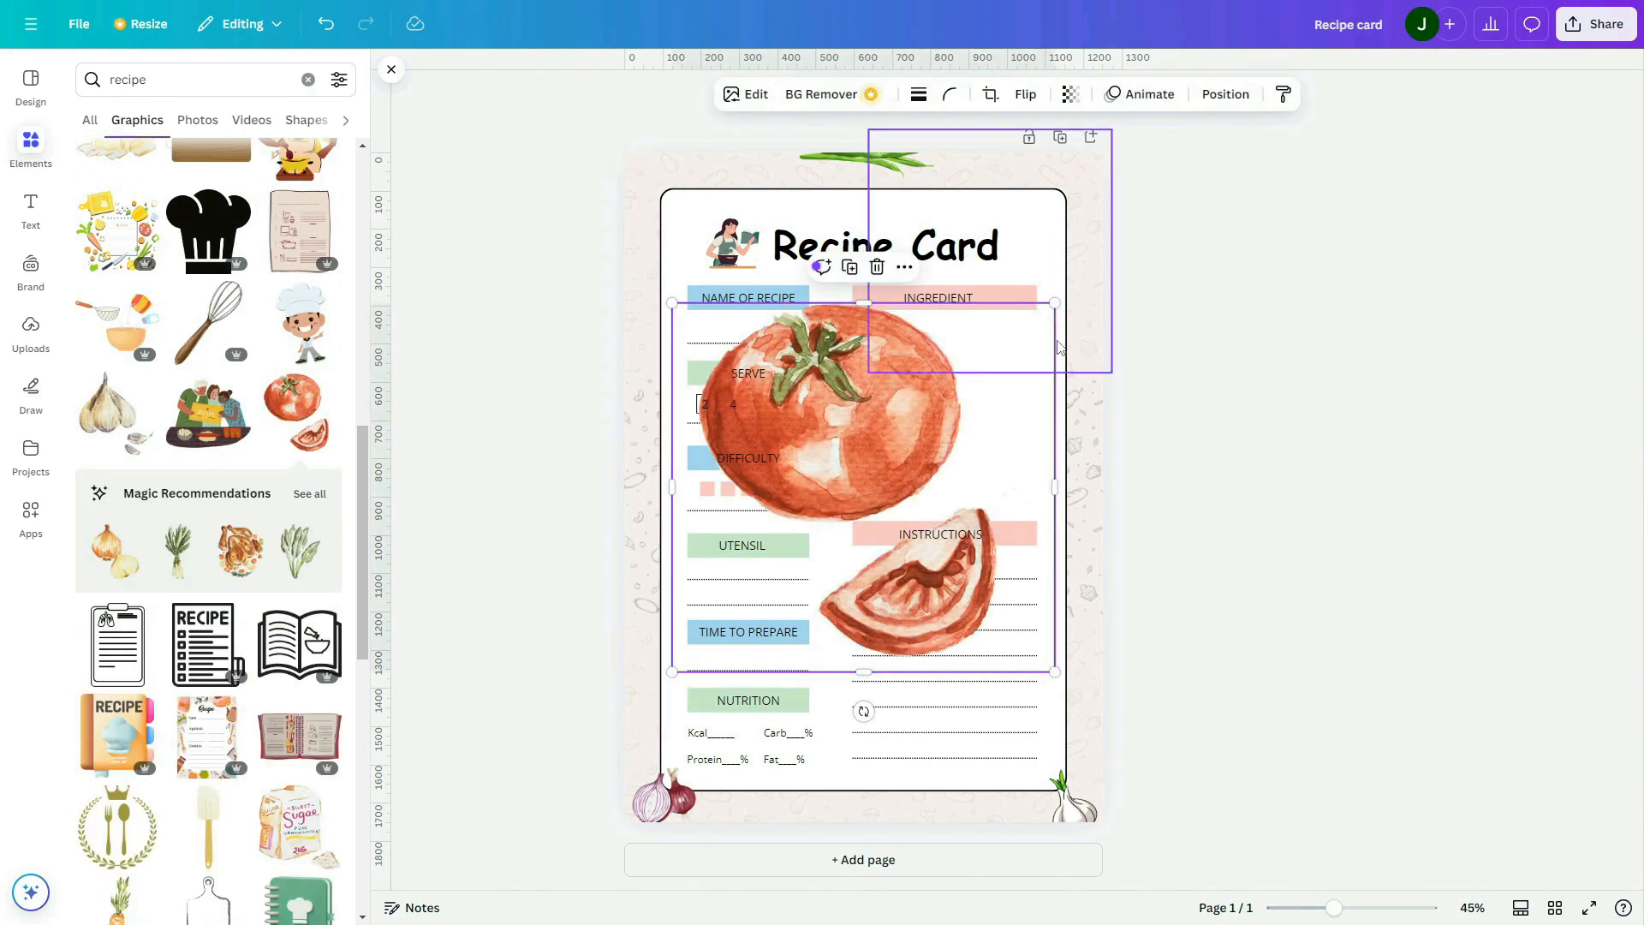
pyautogui.moveTo(1059, 299); pyautogui.dragTo(1072, 201)
# Add the watercolour carrot illustration and shrink it into the card's top-left corner
pyautogui.scroll(-4, 129, 573)
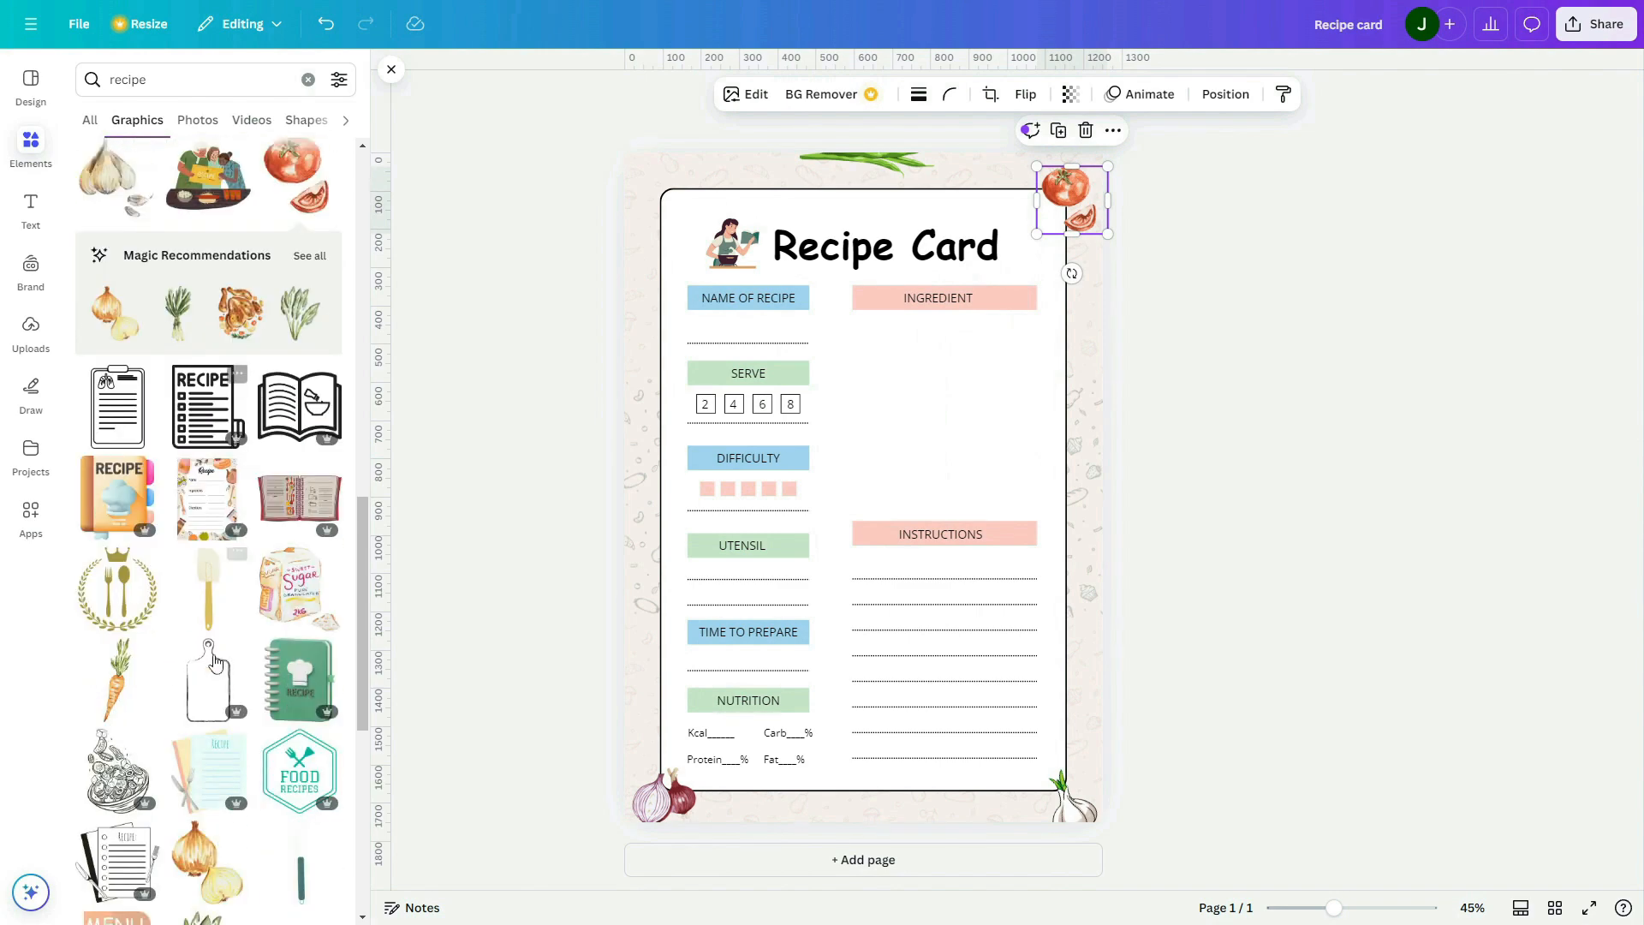
pyautogui.click(118, 580)
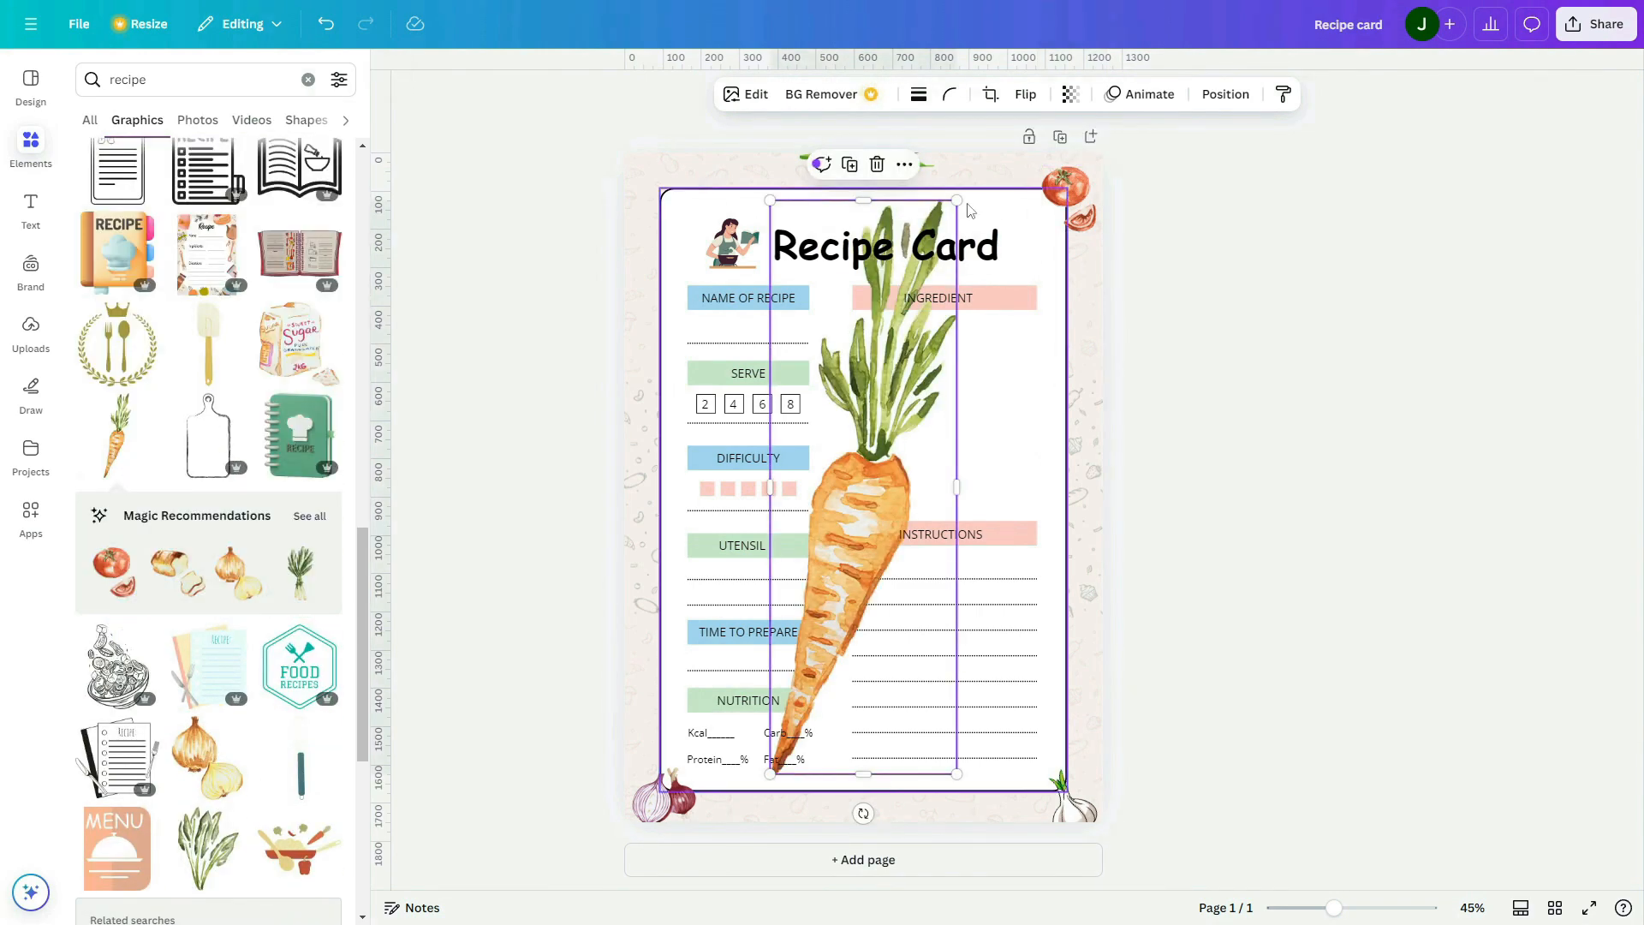
pyautogui.moveTo(959, 173); pyautogui.dragTo(807, 673)
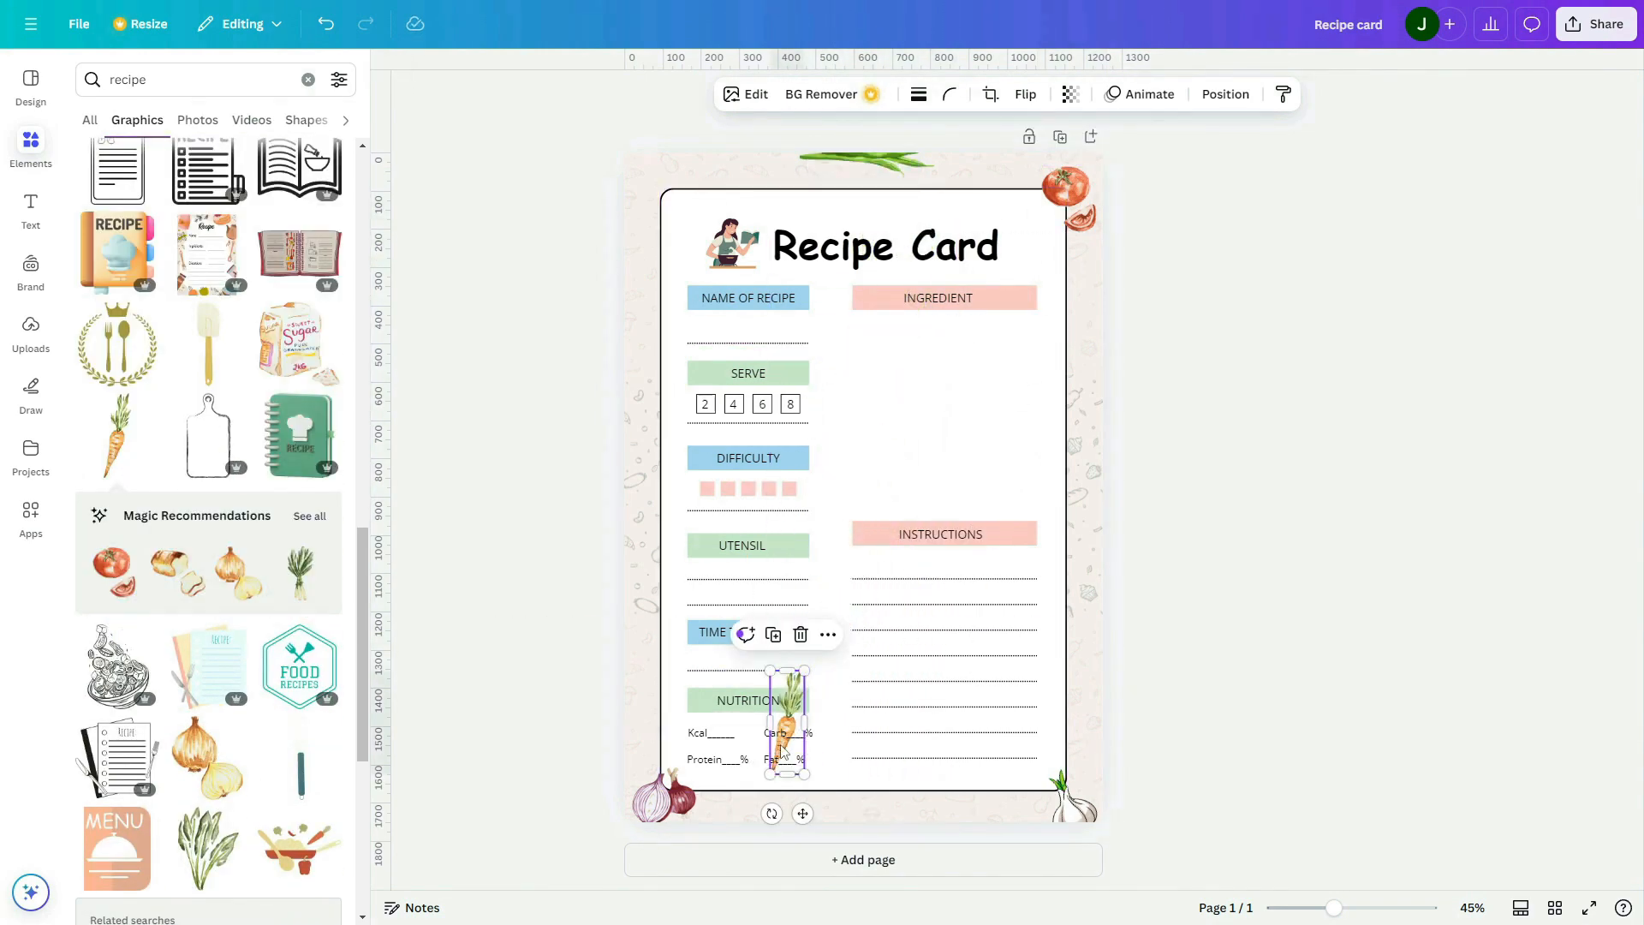
pyautogui.moveTo(782, 751); pyautogui.dragTo(670, 284)
pyautogui.moveTo(676, 210); pyautogui.dragTo(664, 219)
# Fine-tune the size and position of the tomato at the top-right corner and the green beans on the top edge
pyautogui.moveTo(1080, 220); pyautogui.dragTo(1117, 250)
pyautogui.click(1120, 270)
pyautogui.click(1088, 229)
pyautogui.click(1221, 284)
pyautogui.moveTo(861, 170); pyautogui.dragTo(865, 168)
pyautogui.click(1199, 257)
pyautogui.click(1079, 206)
pyautogui.moveTo(1038, 251); pyautogui.dragTo(1045, 244)
# Select all the card's artwork and enlarge it slightly to fill more of the page
pyautogui.click(1179, 541)
pyautogui.moveTo(576, 154); pyautogui.dragTo(1129, 879)
pyautogui.click(1174, 862)
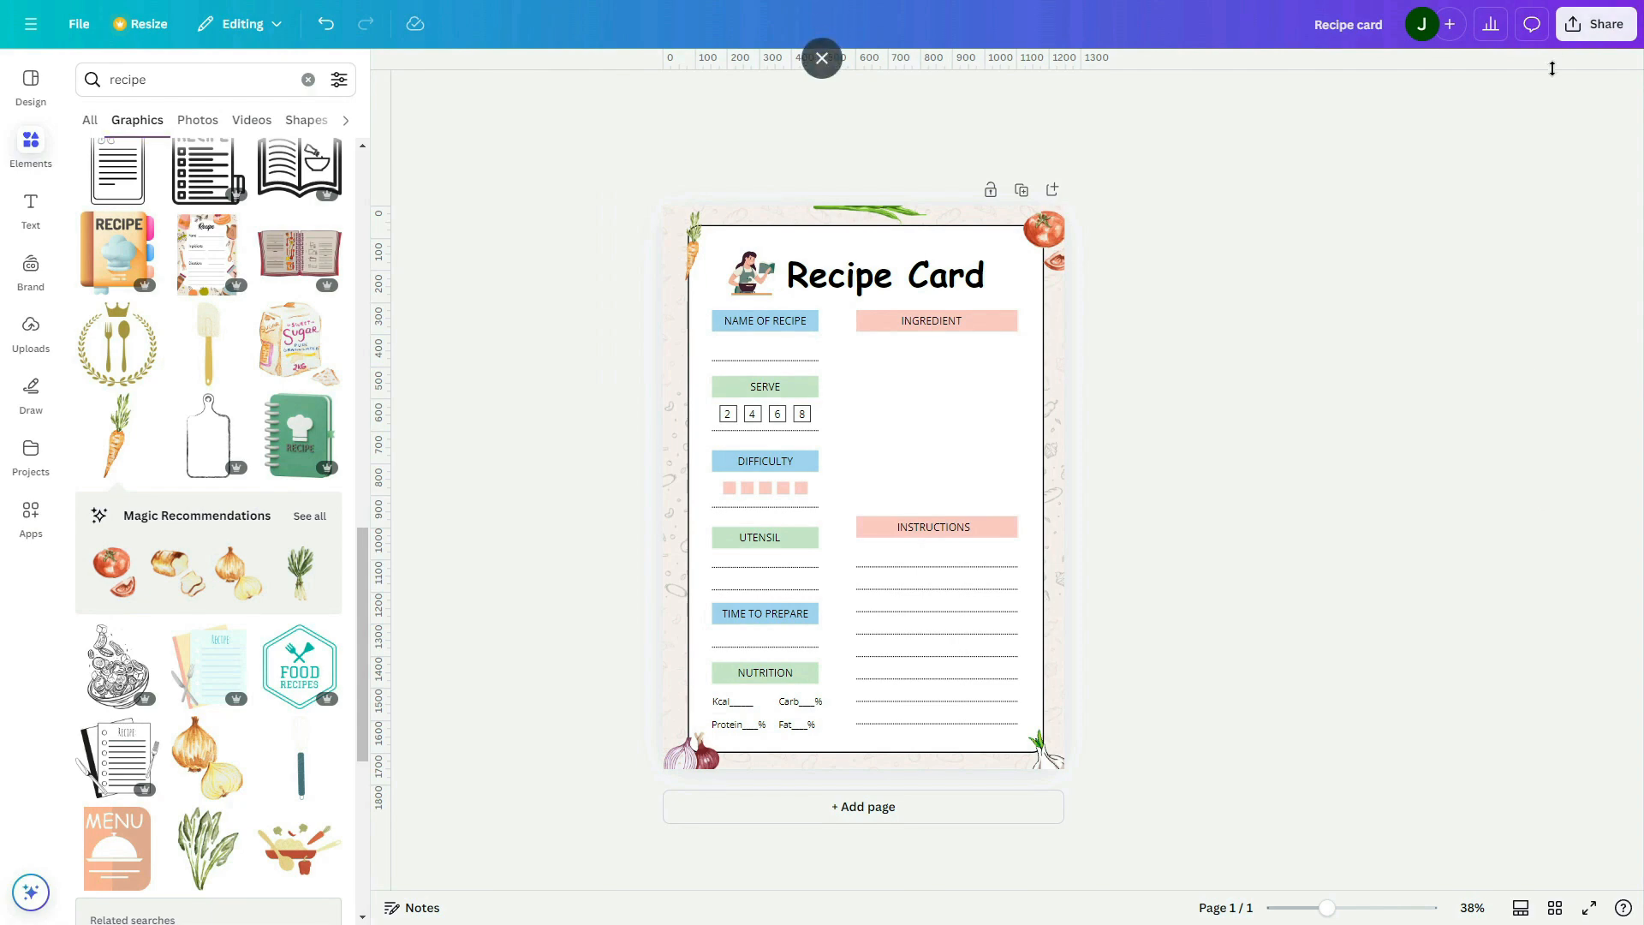
# Download the recipe card as a PDF Standard file
pyautogui.click(1597, 34)
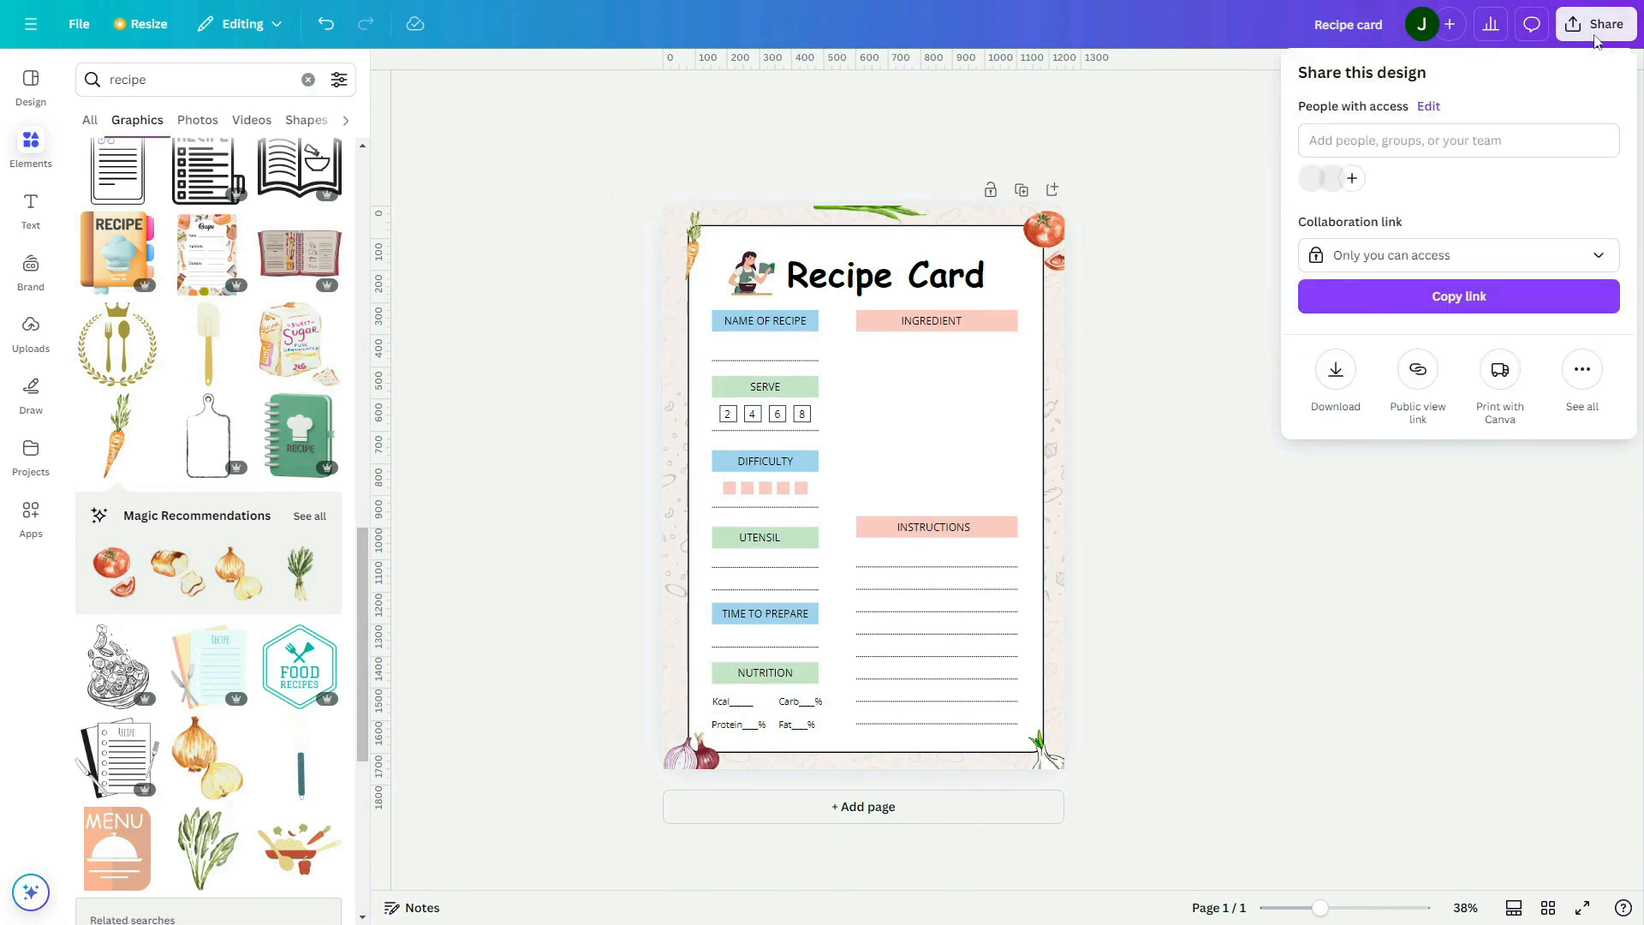
pyautogui.click(1335, 371)
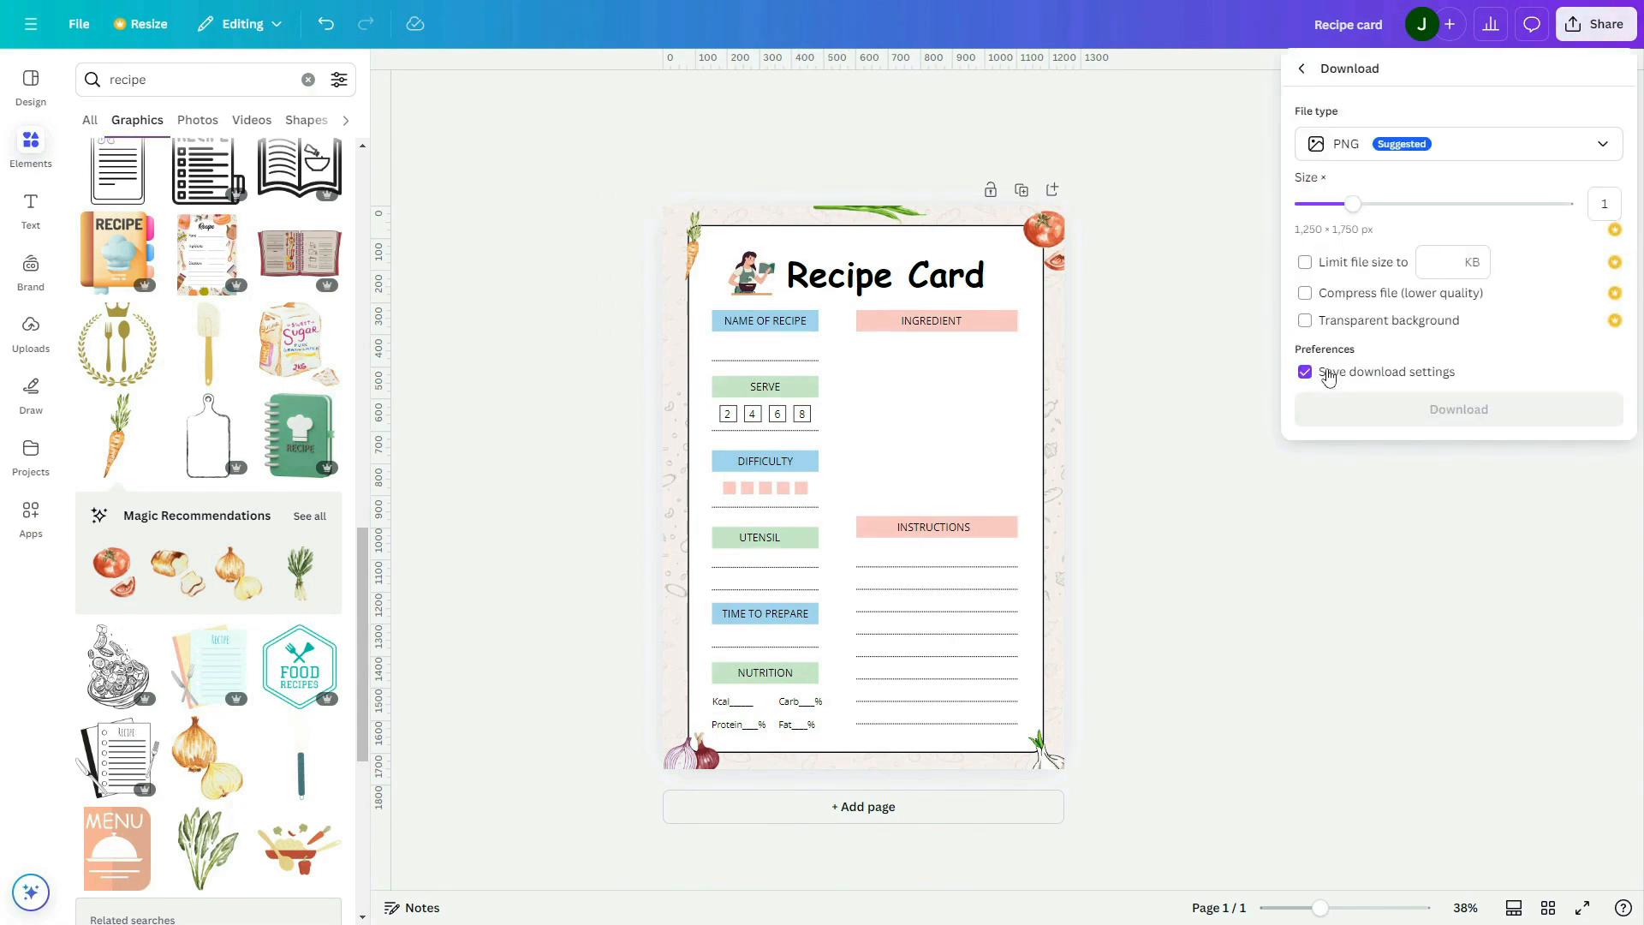
pyautogui.click(1601, 143)
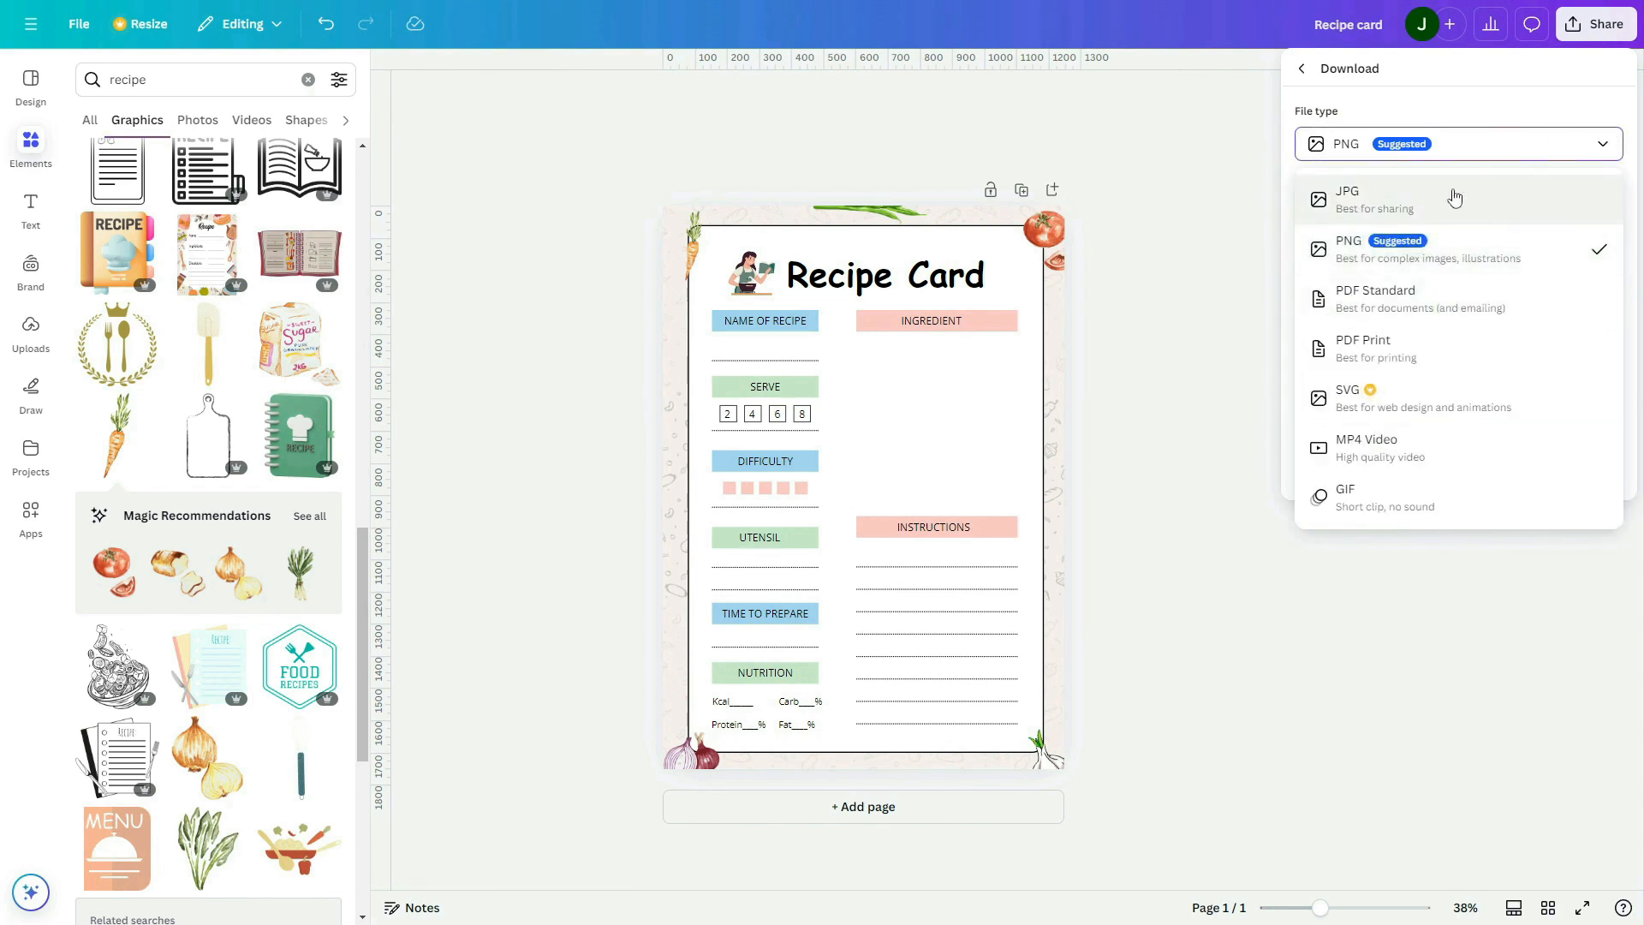
pyautogui.click(1487, 316)
pyautogui.click(1439, 292)
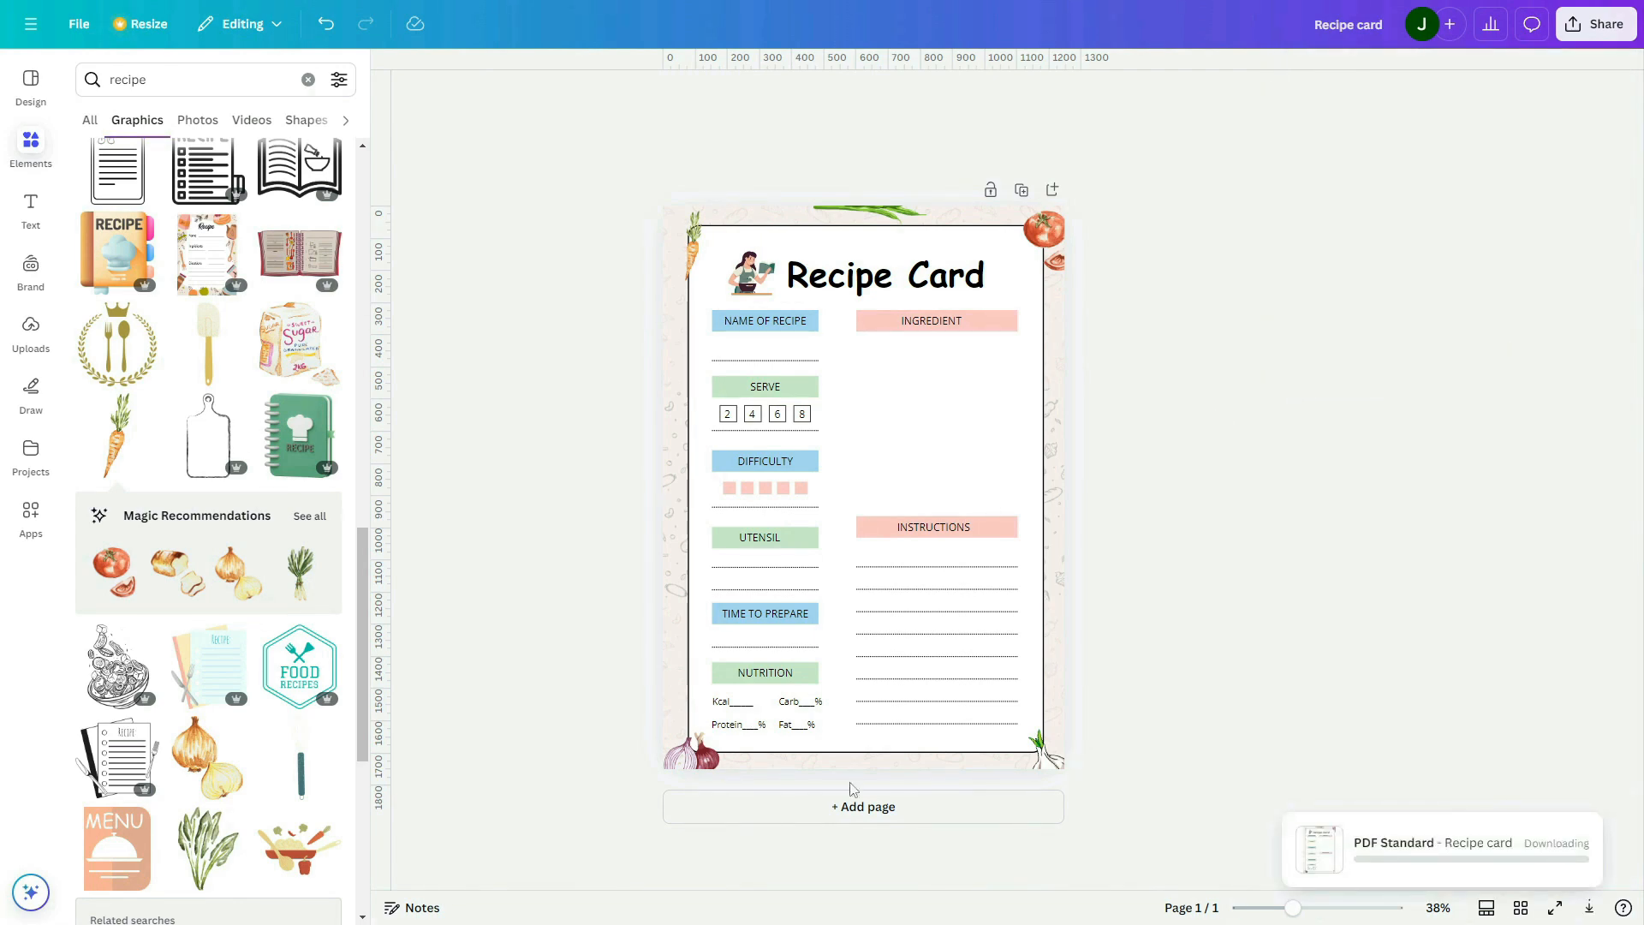